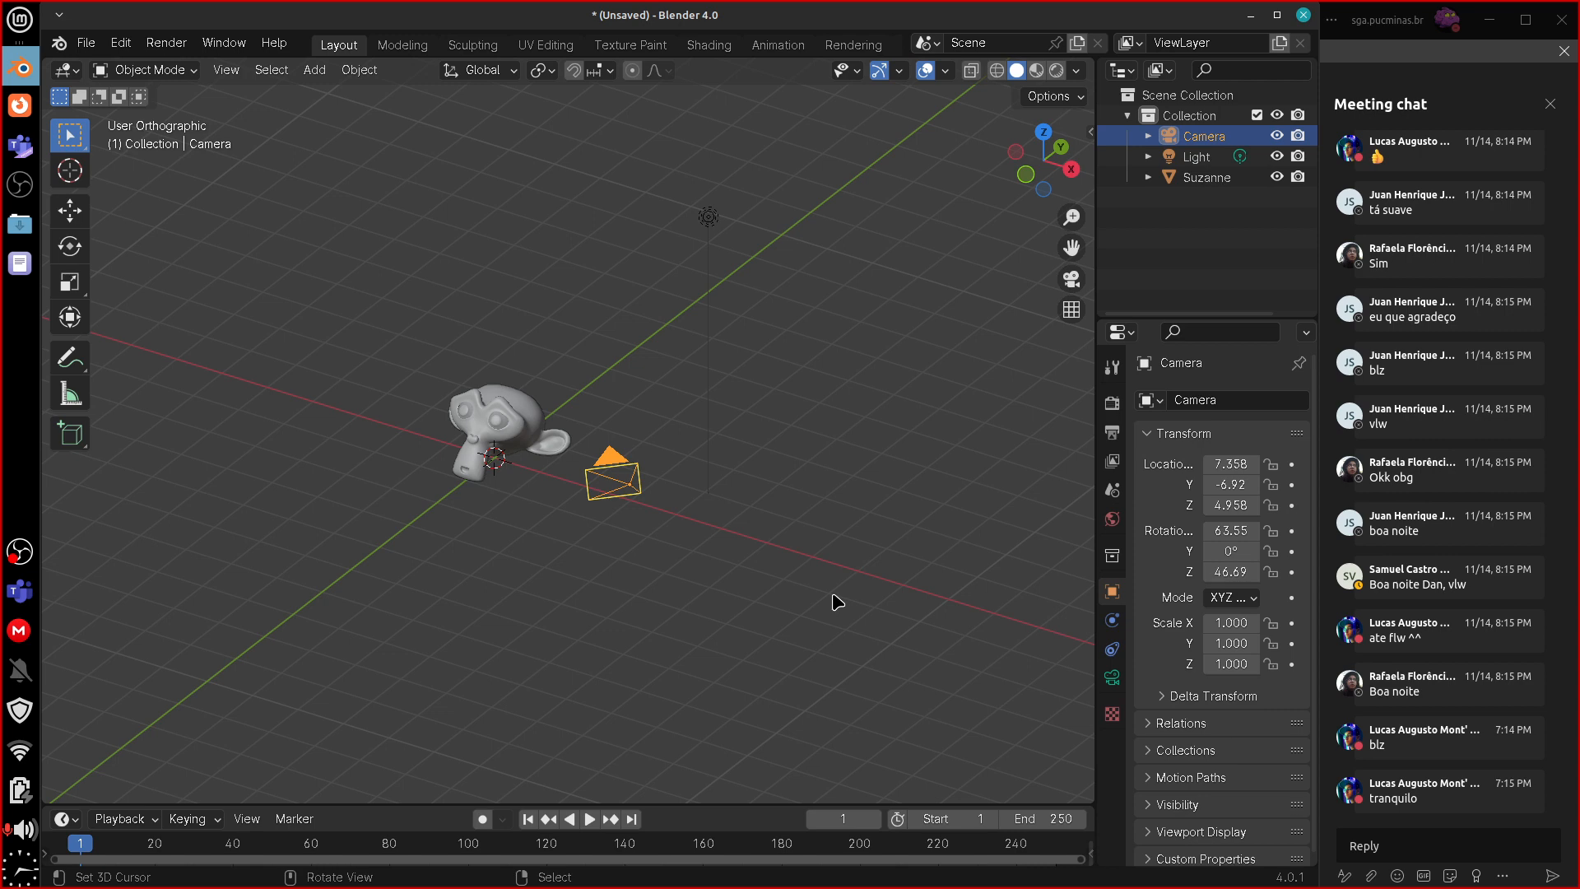
- Switch to Firefox to review the lesson list of the course's Módulo 02, and return to Blender
{"action": "left_click", "coordinate": [20, 105]}
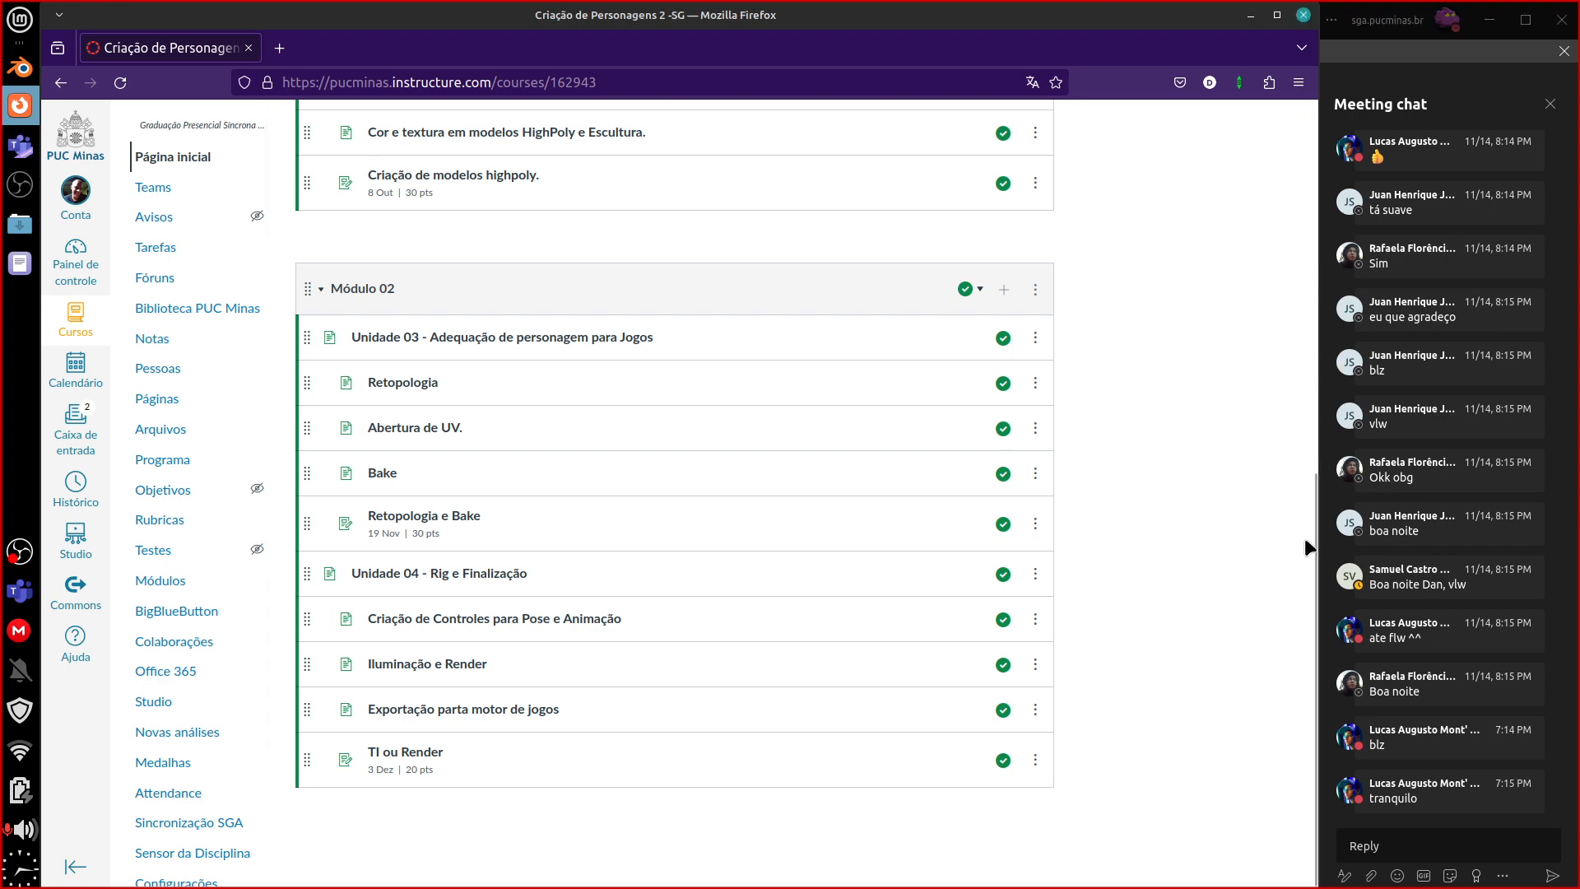
{"action": "left_click_drag", "start_coordinate": [1316, 531], "coordinate": [1262, 625]}
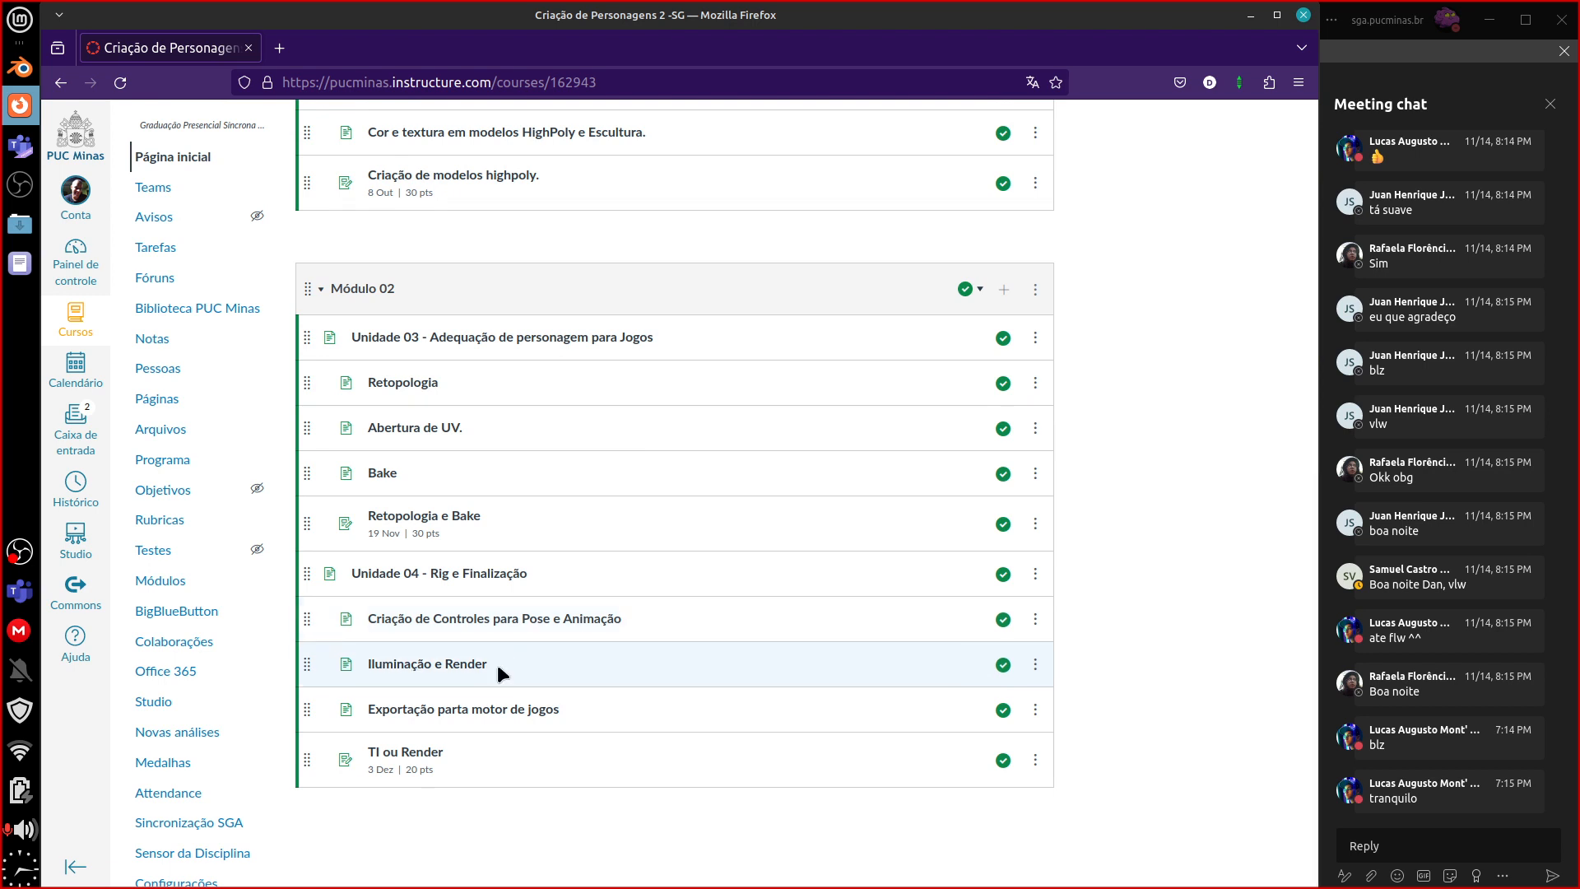
{"action": "left_click", "coordinate": [20, 68]}
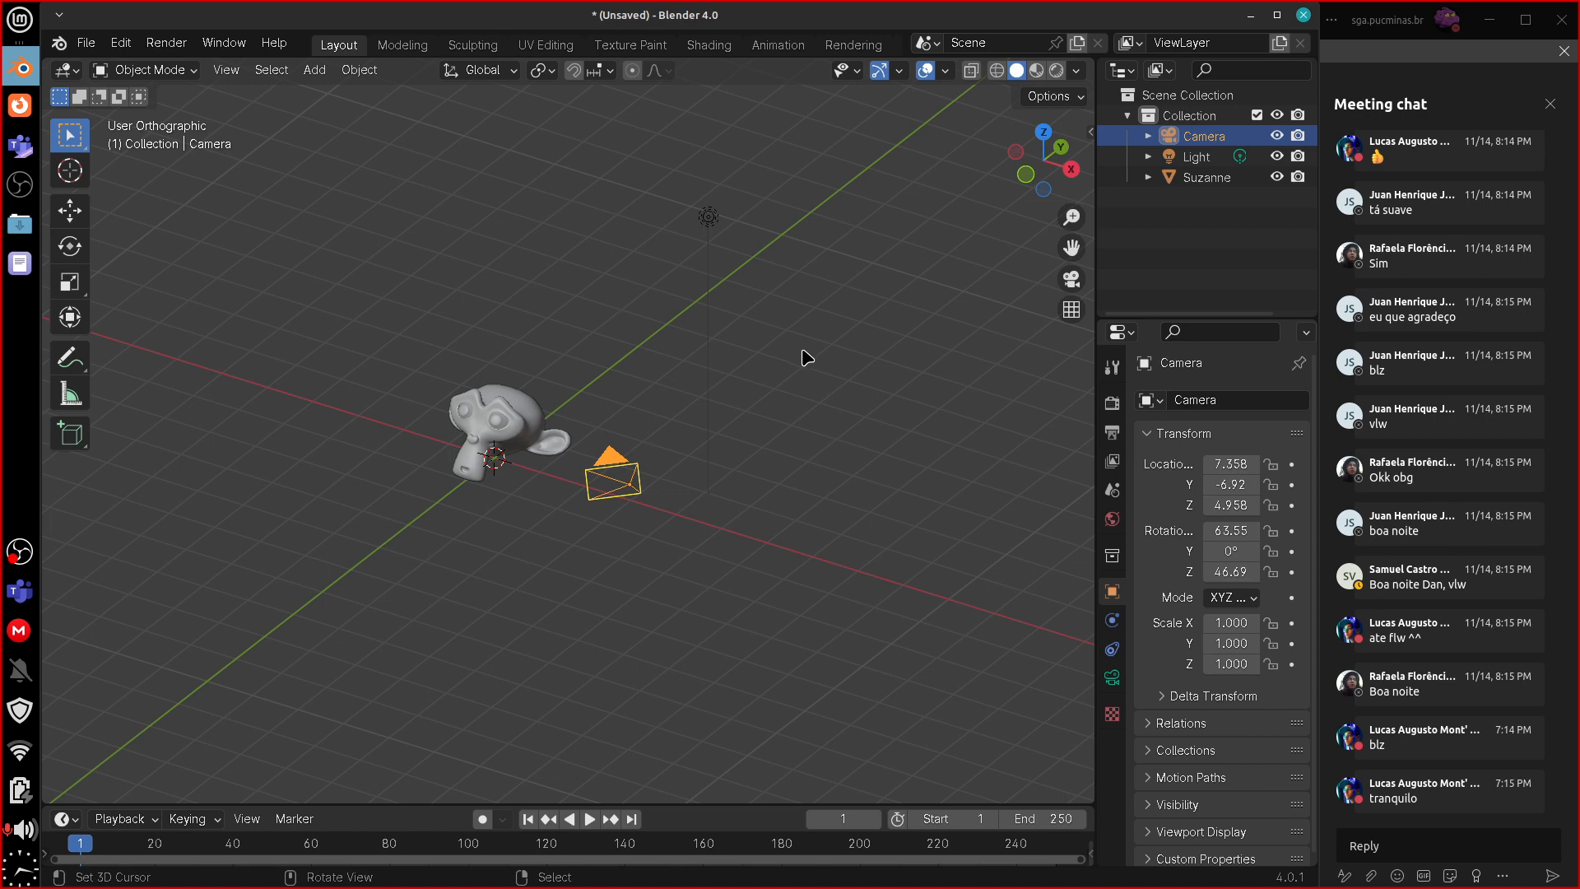
- Annotate "FUNDO INFINITO" in the viewport, sketch a curved backdrop below it, and erase the annotations
{"action": "mouse_move", "coordinate": [803, 357]}
{"action": "left_mouse_down"}
{"action": "mouse_move", "coordinate": [804, 306]}
{"action": "mouse_move", "coordinate": [874, 329]}
{"action": "mouse_move", "coordinate": [875, 395]}
{"action": "mouse_move", "coordinate": [1003, 354]}
{"action": "left_mouse_up"}
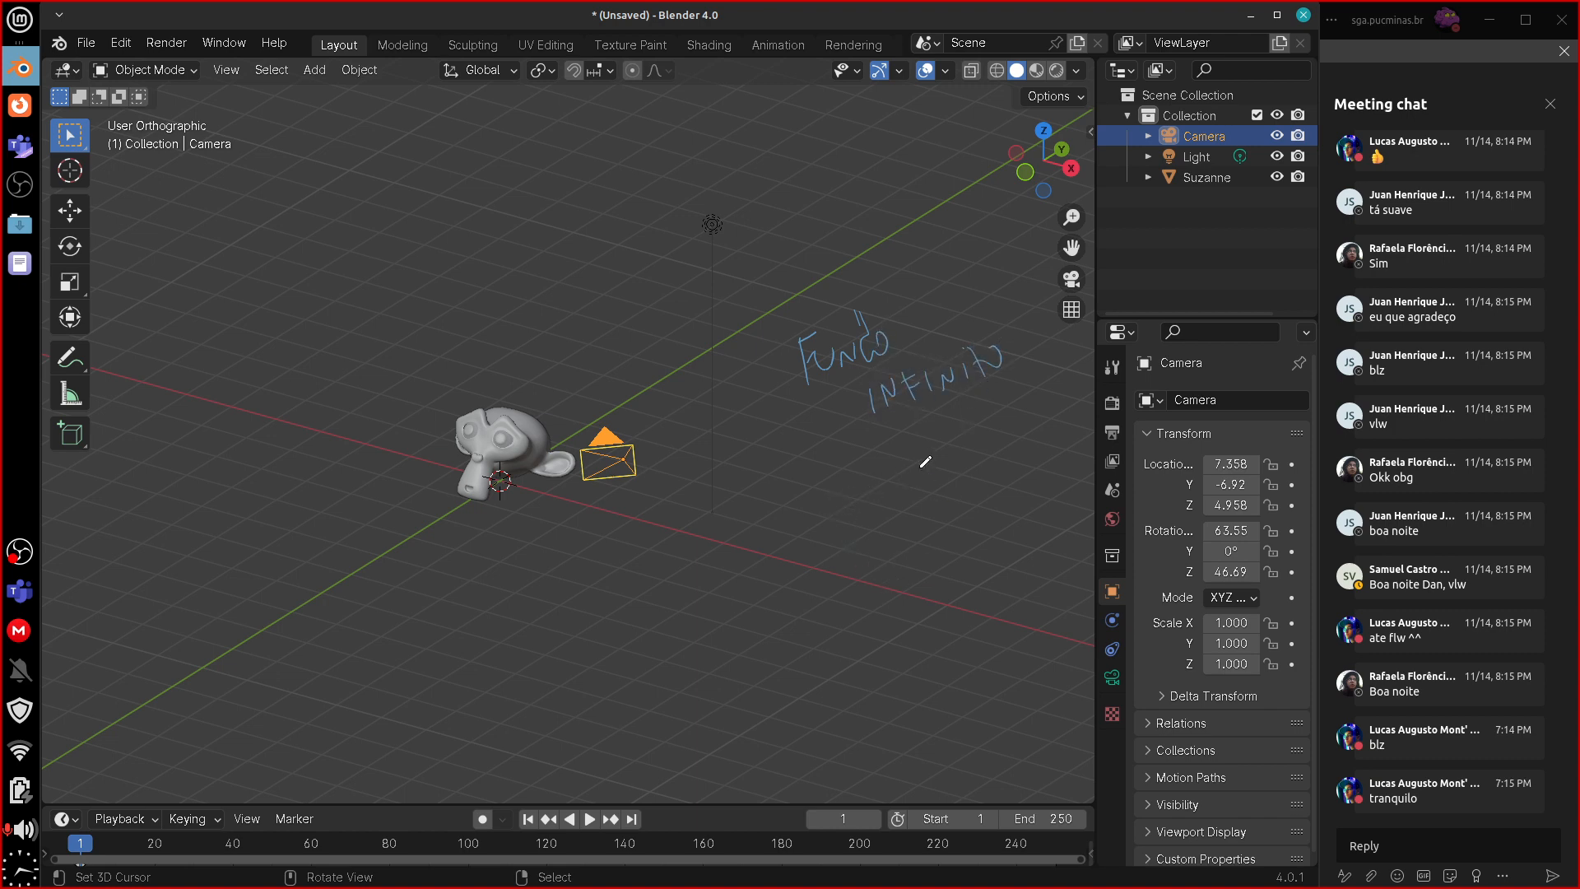
{"action": "mouse_move", "coordinate": [919, 461]}
{"action": "left_mouse_down"}
{"action": "mouse_move", "coordinate": [823, 645]}
{"action": "mouse_move", "coordinate": [976, 713]}
{"action": "mouse_move", "coordinate": [1023, 677]}
{"action": "mouse_move", "coordinate": [1062, 528]}
{"action": "left_mouse_up"}
{"action": "left_click_drag", "start_coordinate": [931, 480], "coordinate": [1055, 497]}
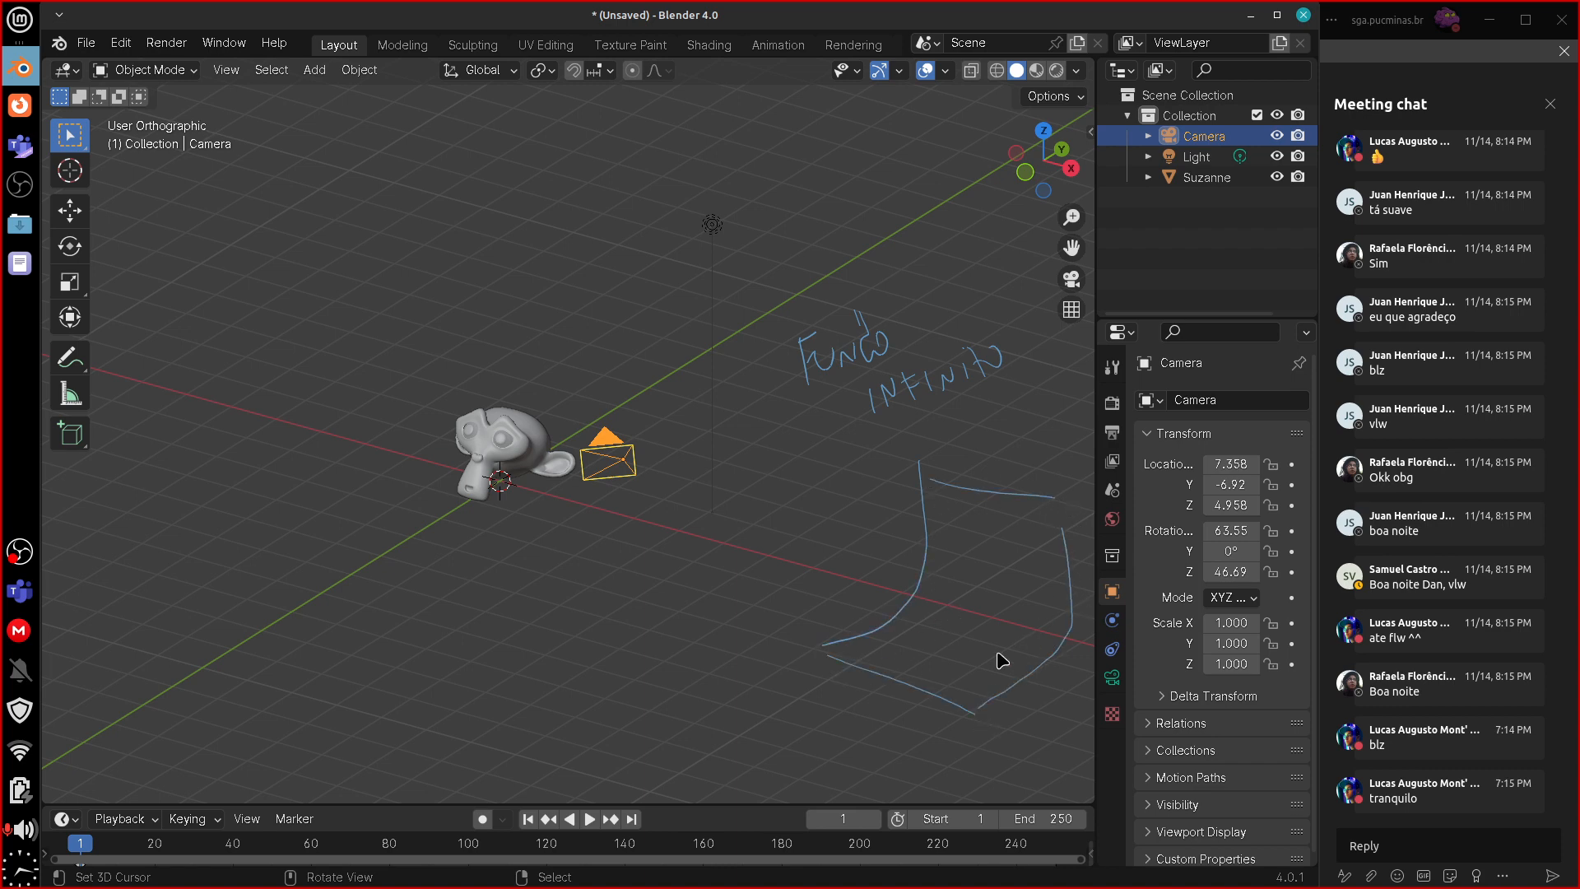
{"action": "mouse_move", "coordinate": [930, 476]}
{"action": "left_mouse_down", "text": "ctrl"}
{"action": "mouse_move", "coordinate": [889, 620]}
{"action": "mouse_move", "coordinate": [991, 695]}
{"action": "mouse_move", "coordinate": [1071, 594]}
{"action": "mouse_move", "coordinate": [926, 469]}
{"action": "mouse_move", "coordinate": [938, 394]}
{"action": "mouse_move", "coordinate": [893, 383]}
{"action": "mouse_move", "coordinate": [899, 322]}
{"action": "mouse_move", "coordinate": [935, 367]}
{"action": "left_mouse_up", "text": "ctrl"}
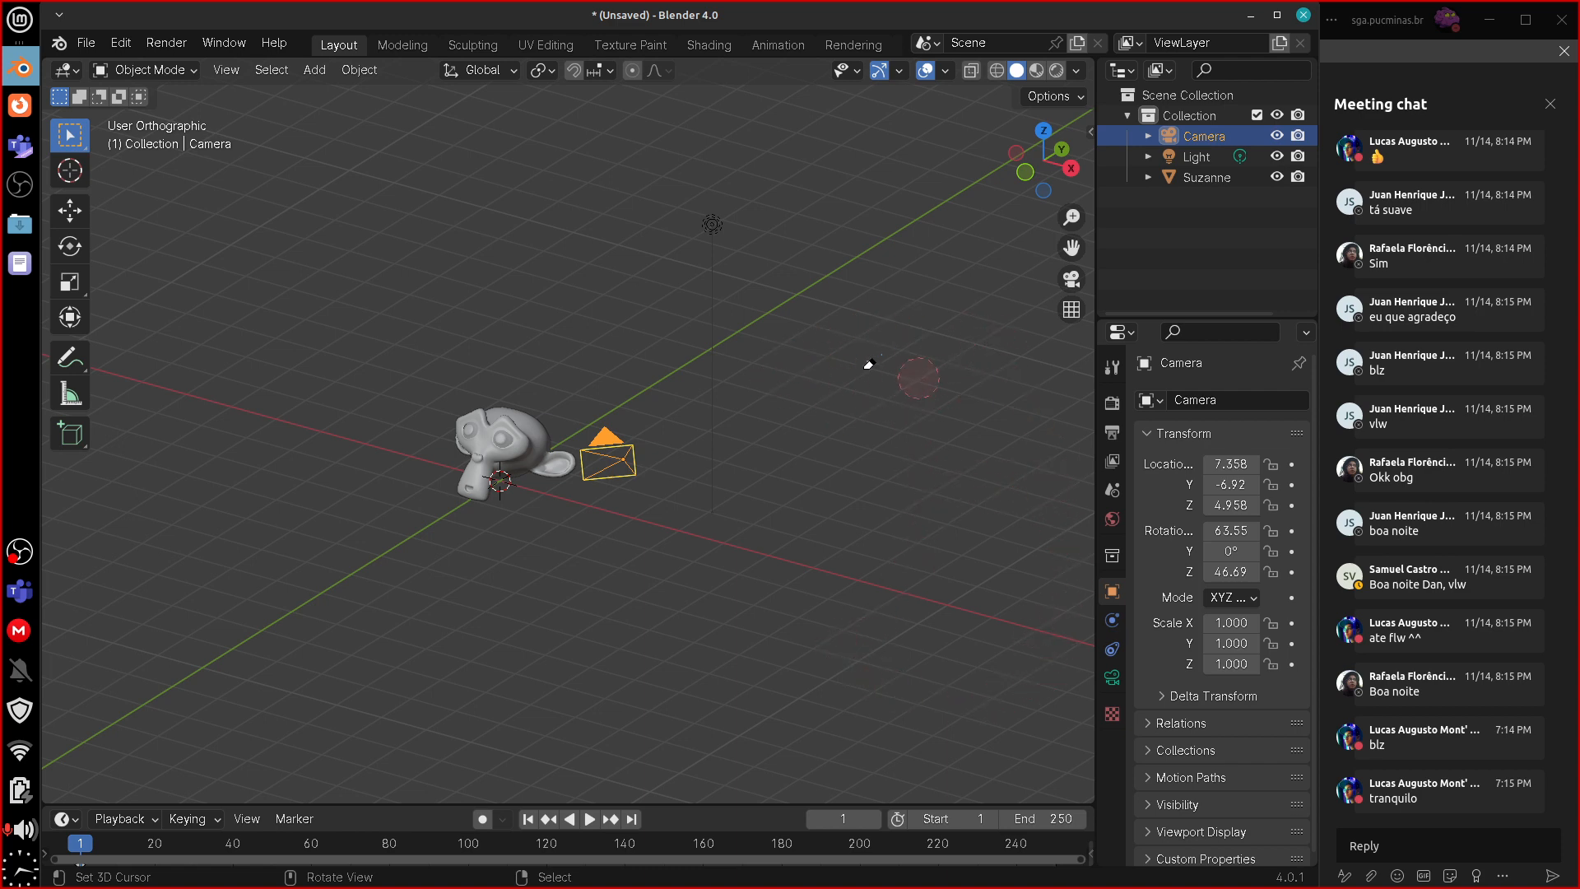
- Add a plane mesh and scale its geometry up about 7.9 times in Edit Mode to form a large floor
{"action": "key", "text": "shift+a"}
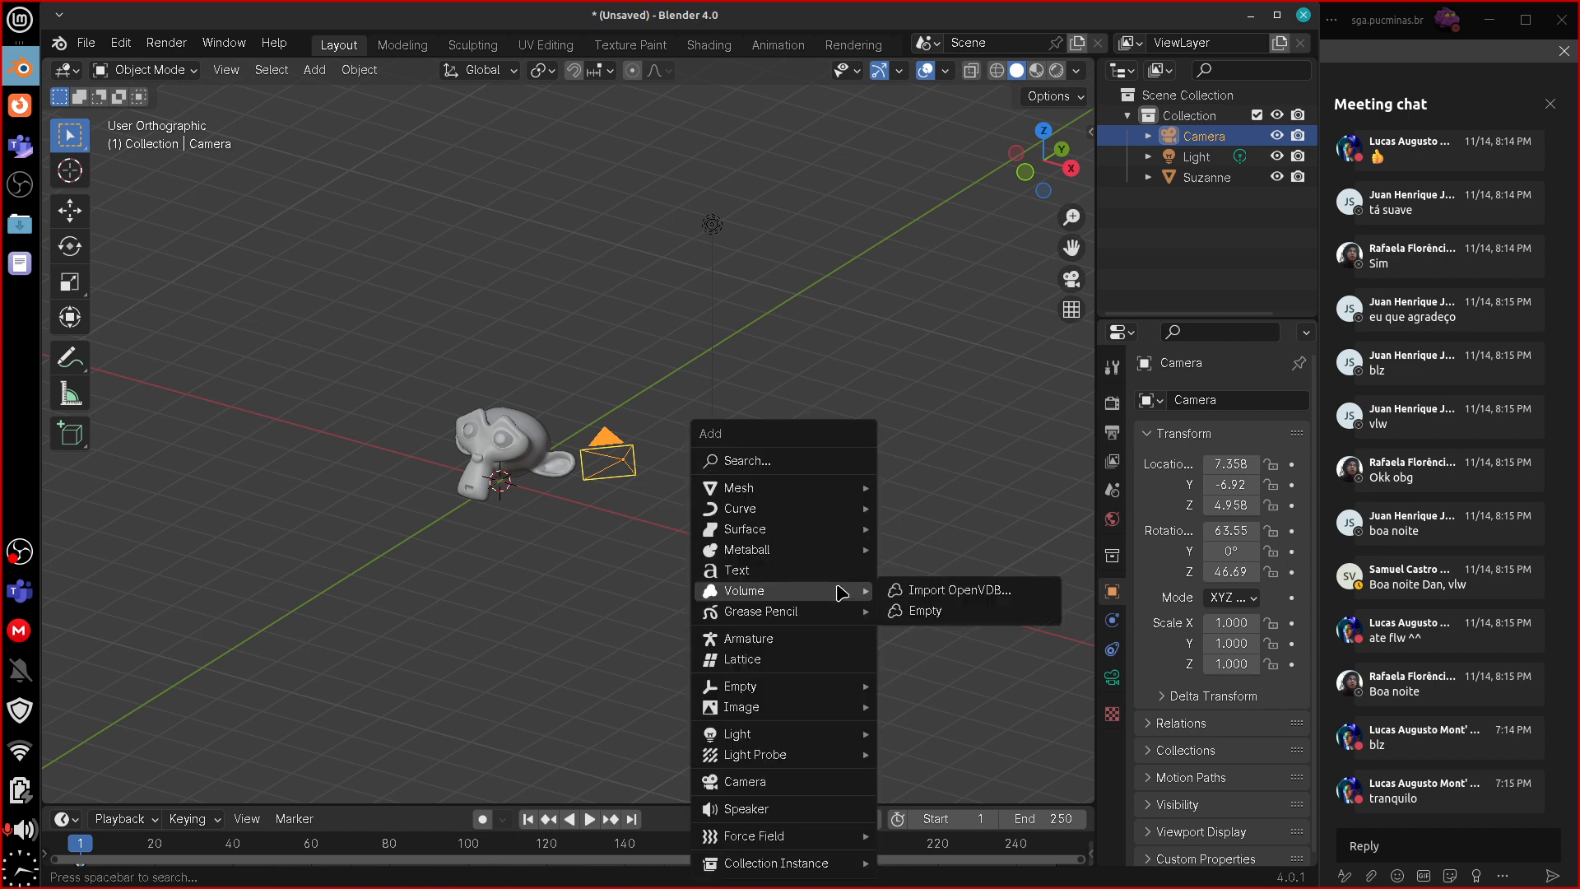
{"action": "mouse_move", "coordinate": [848, 494]}
{"action": "left_click", "coordinate": [1014, 490]}
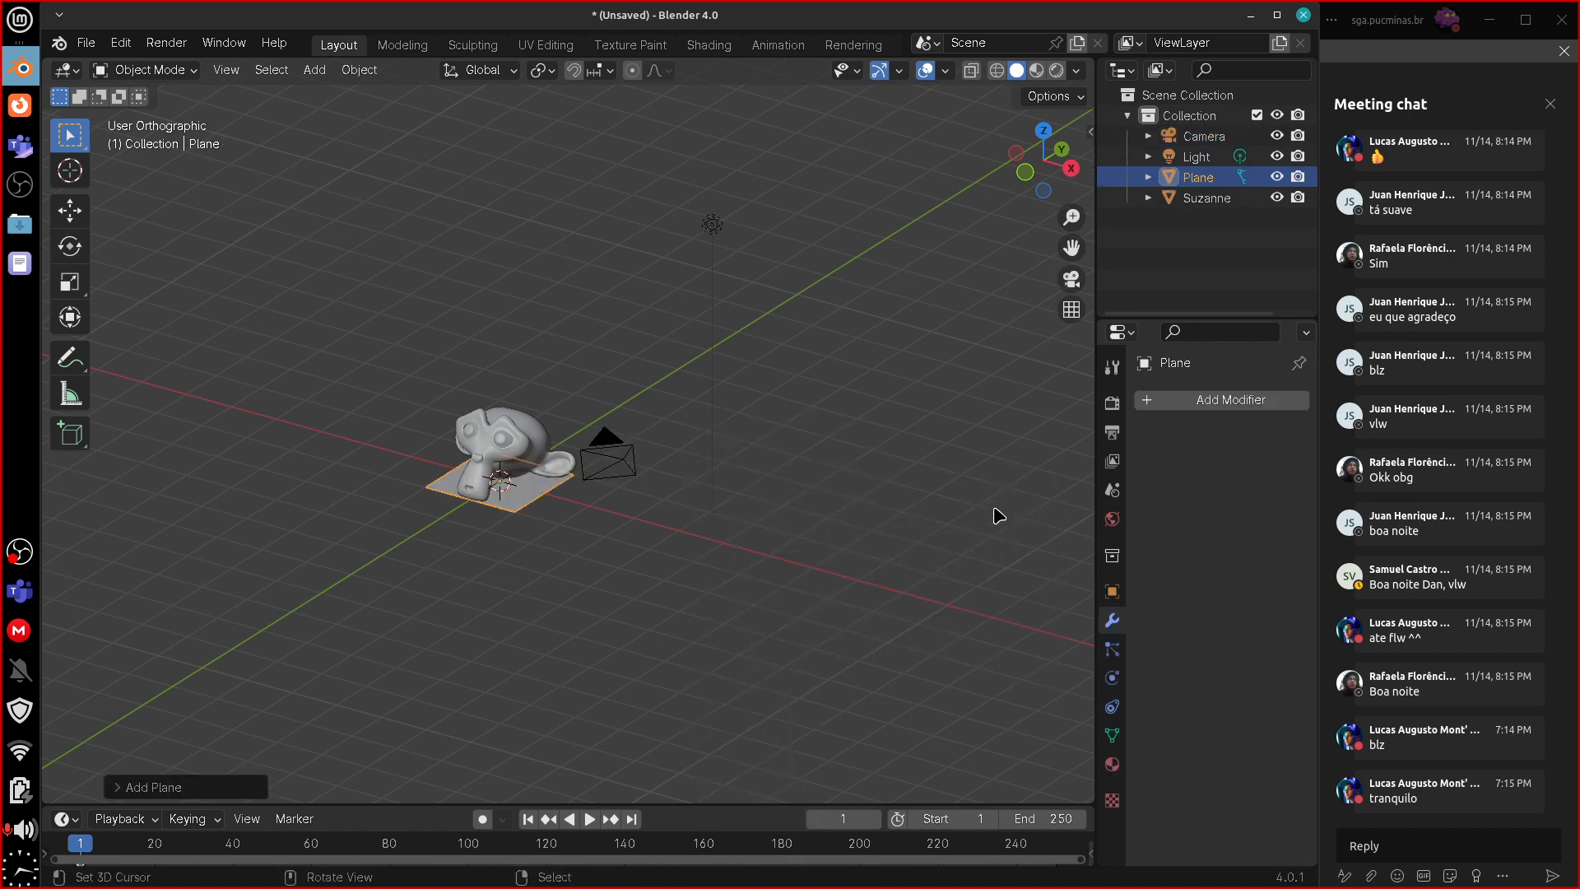
{"action": "key", "text": "Tab"}
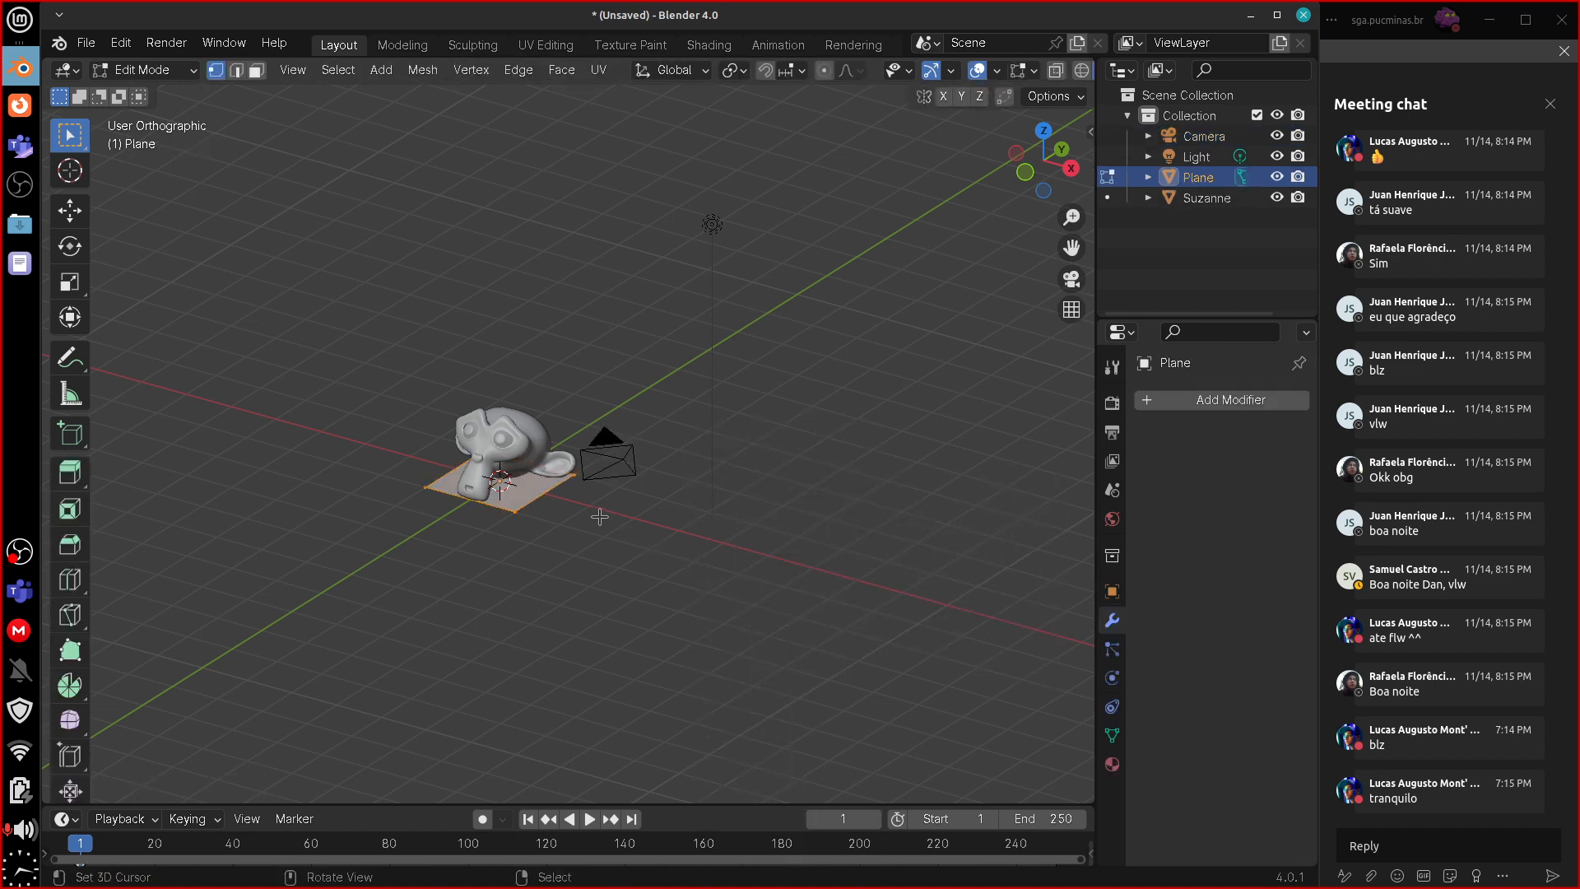
{"action": "key", "text": "s"}
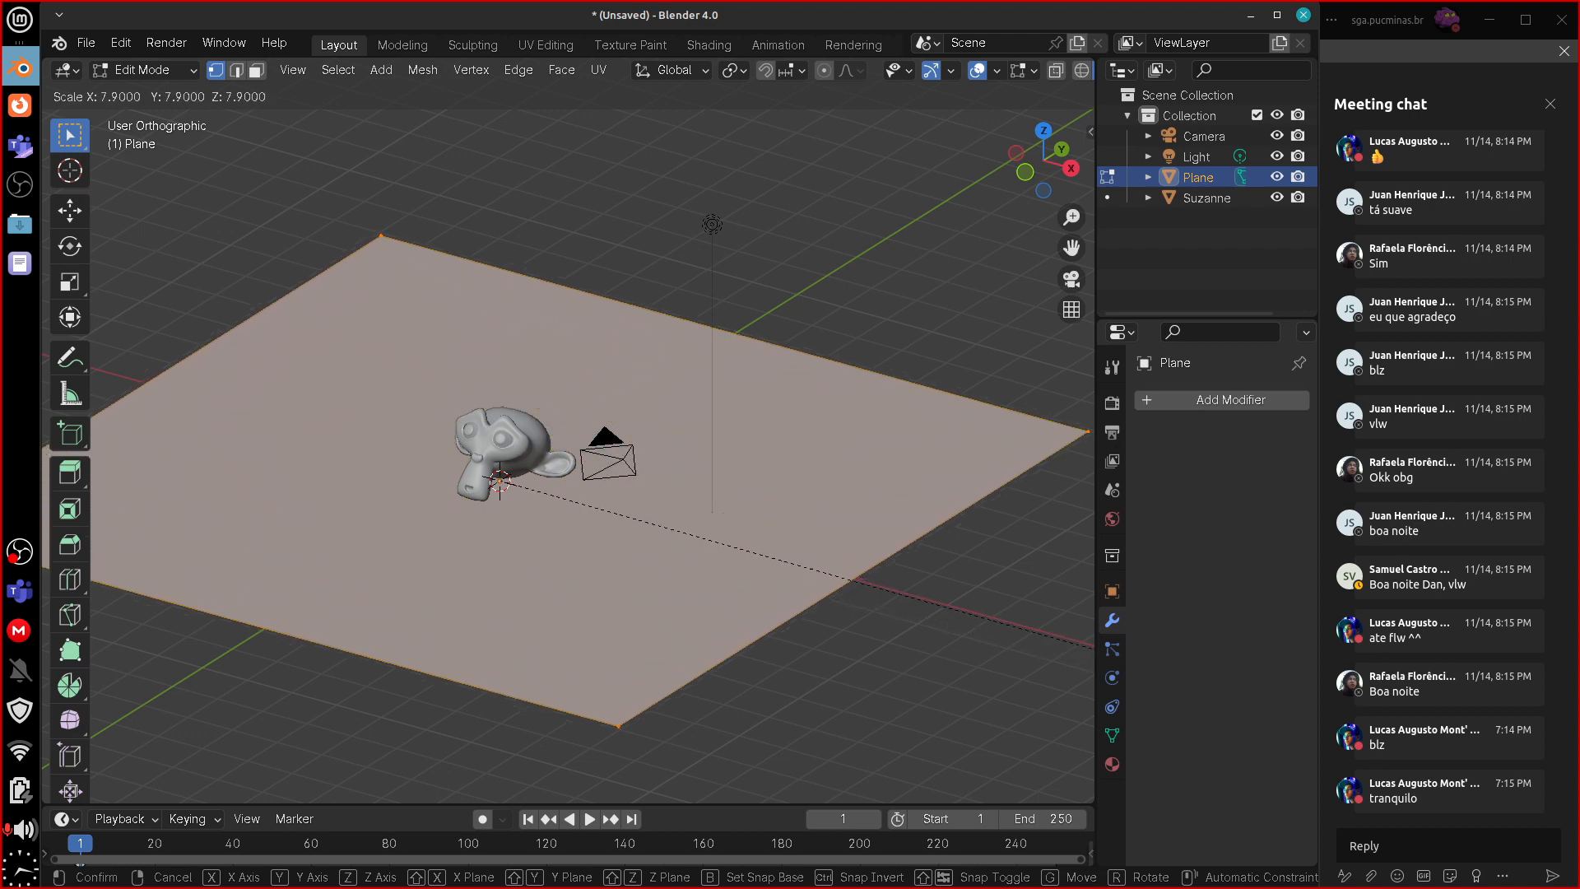
{"action": "left_click", "coordinate": [1297, 731], "text": "ctrl"}
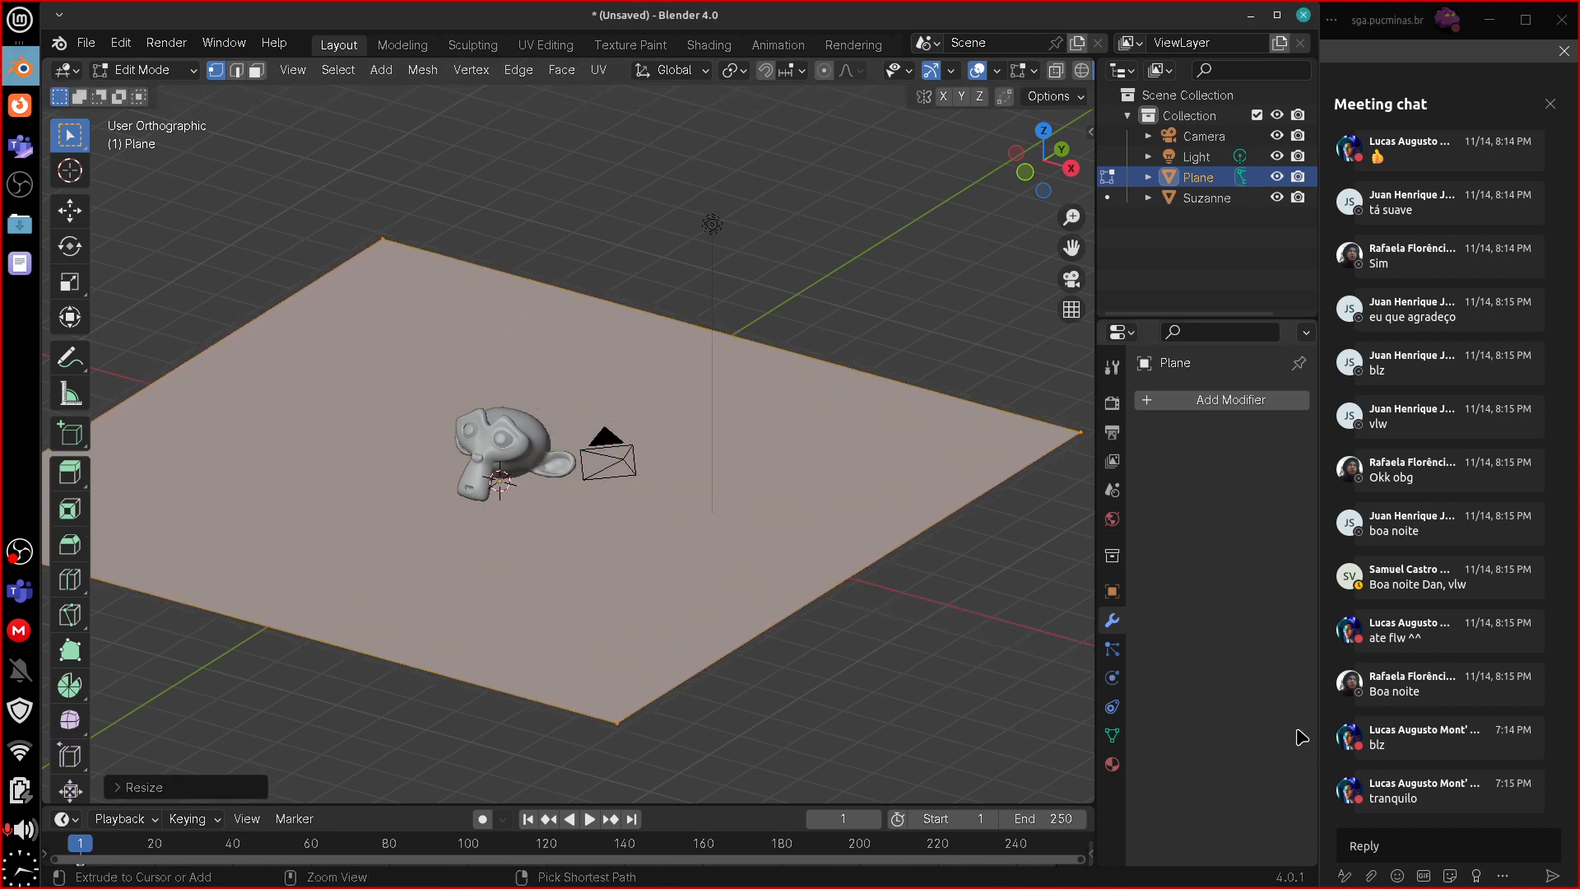
{"action": "key", "text": "s"}
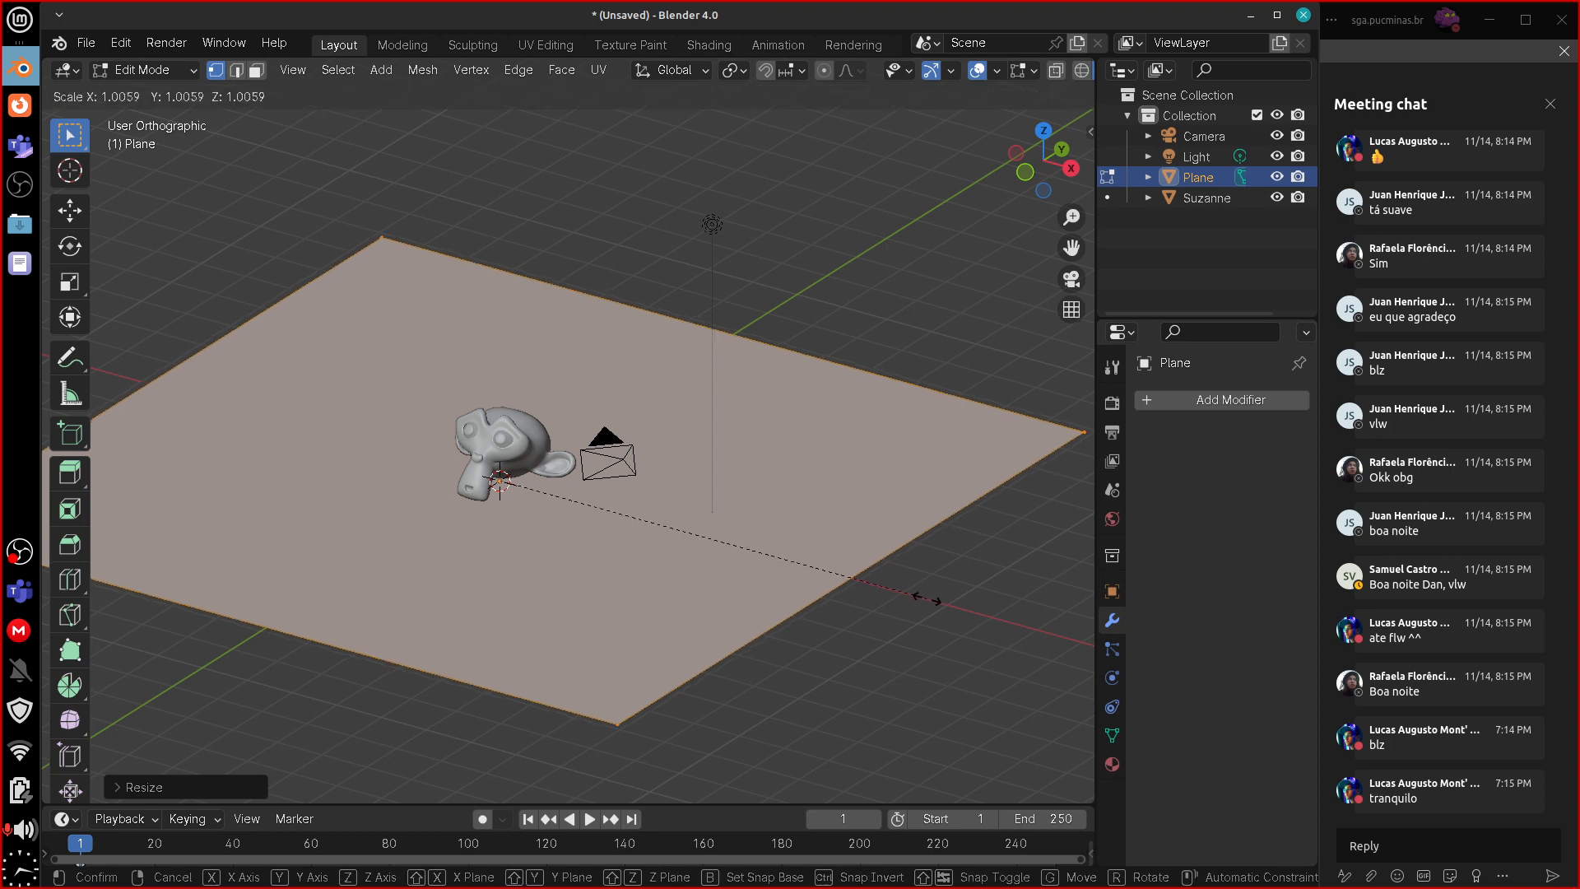
{"action": "left_click", "coordinate": [971, 645]}
- Extrude the floor's back edge about 11 m upward along Z to form a wall behind the monkey head
{"action": "middle_click_drag", "start_coordinate": [988, 473], "coordinate": [960, 449]}
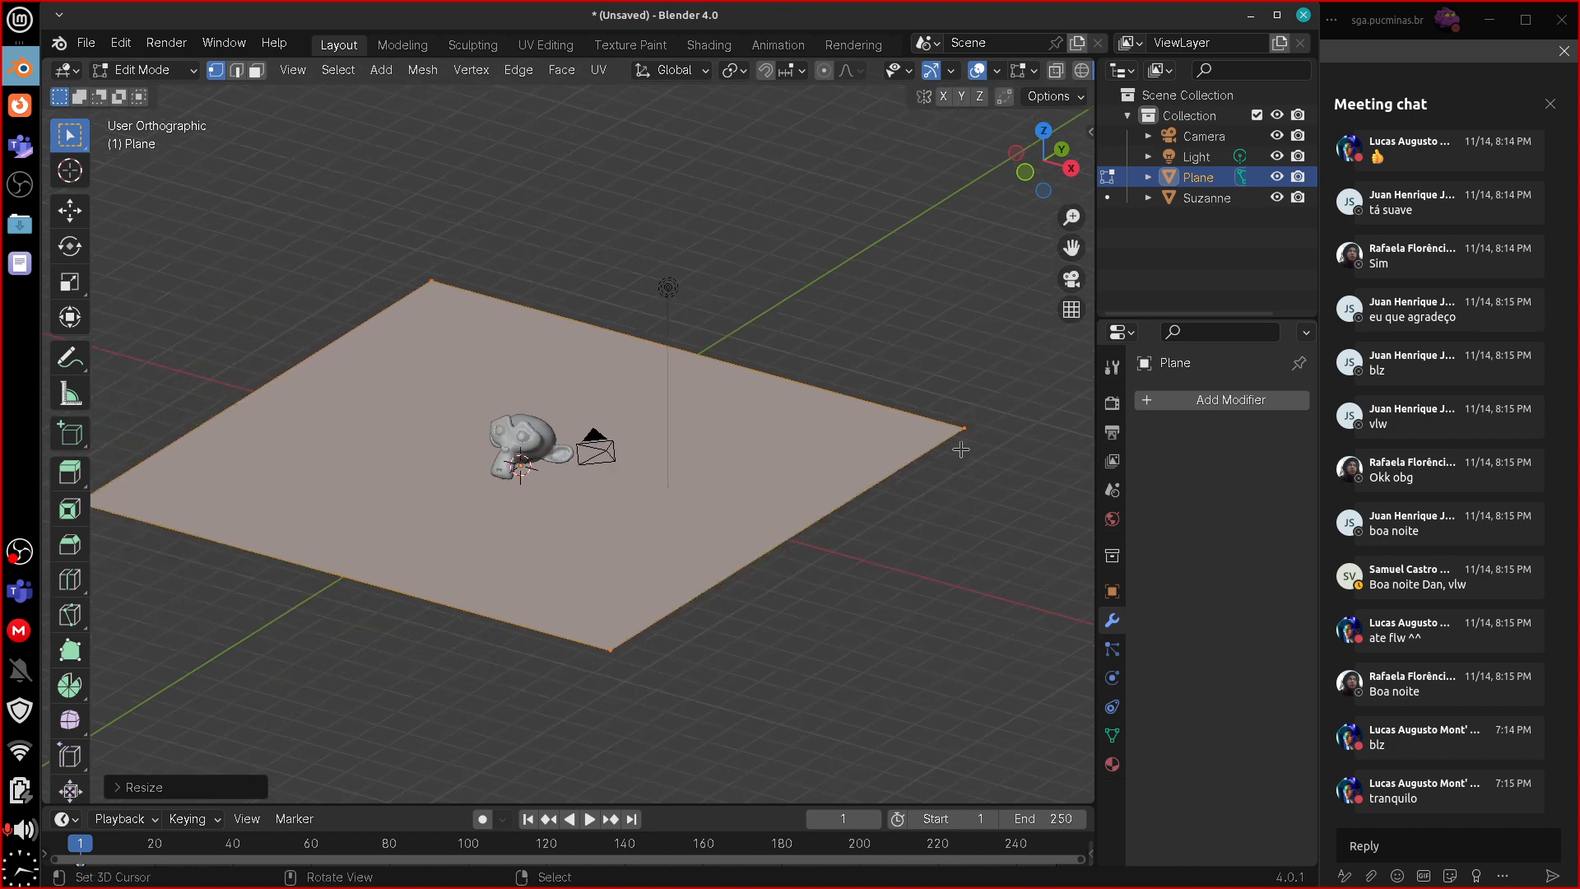
{"action": "left_click", "coordinate": [961, 429]}
{"action": "left_click", "coordinate": [443, 274], "text": "shift"}
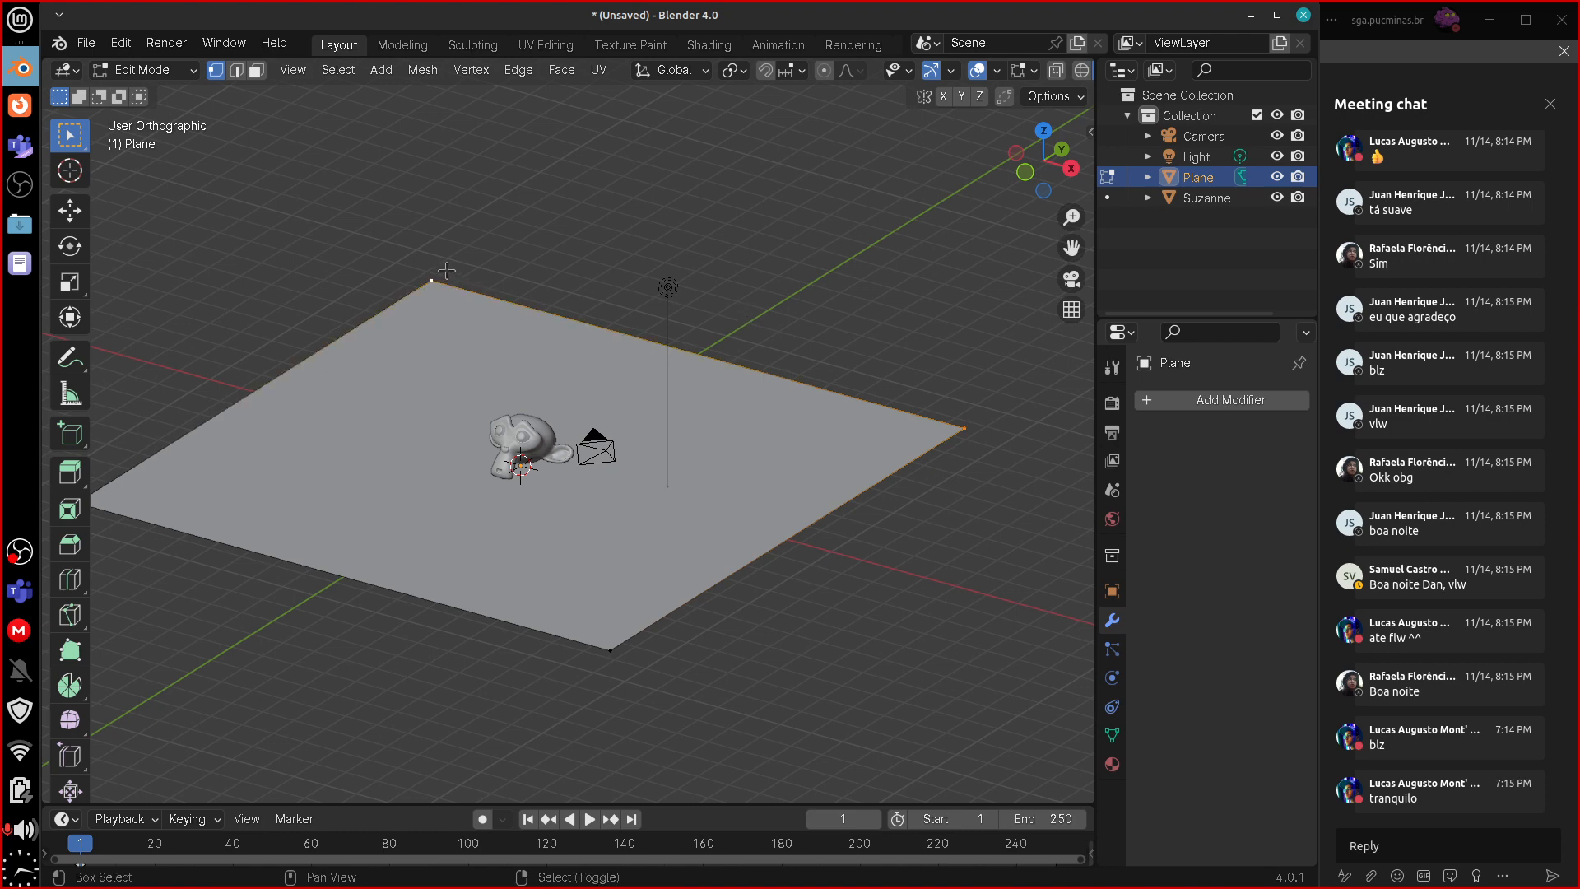
{"action": "key", "text": "e"}
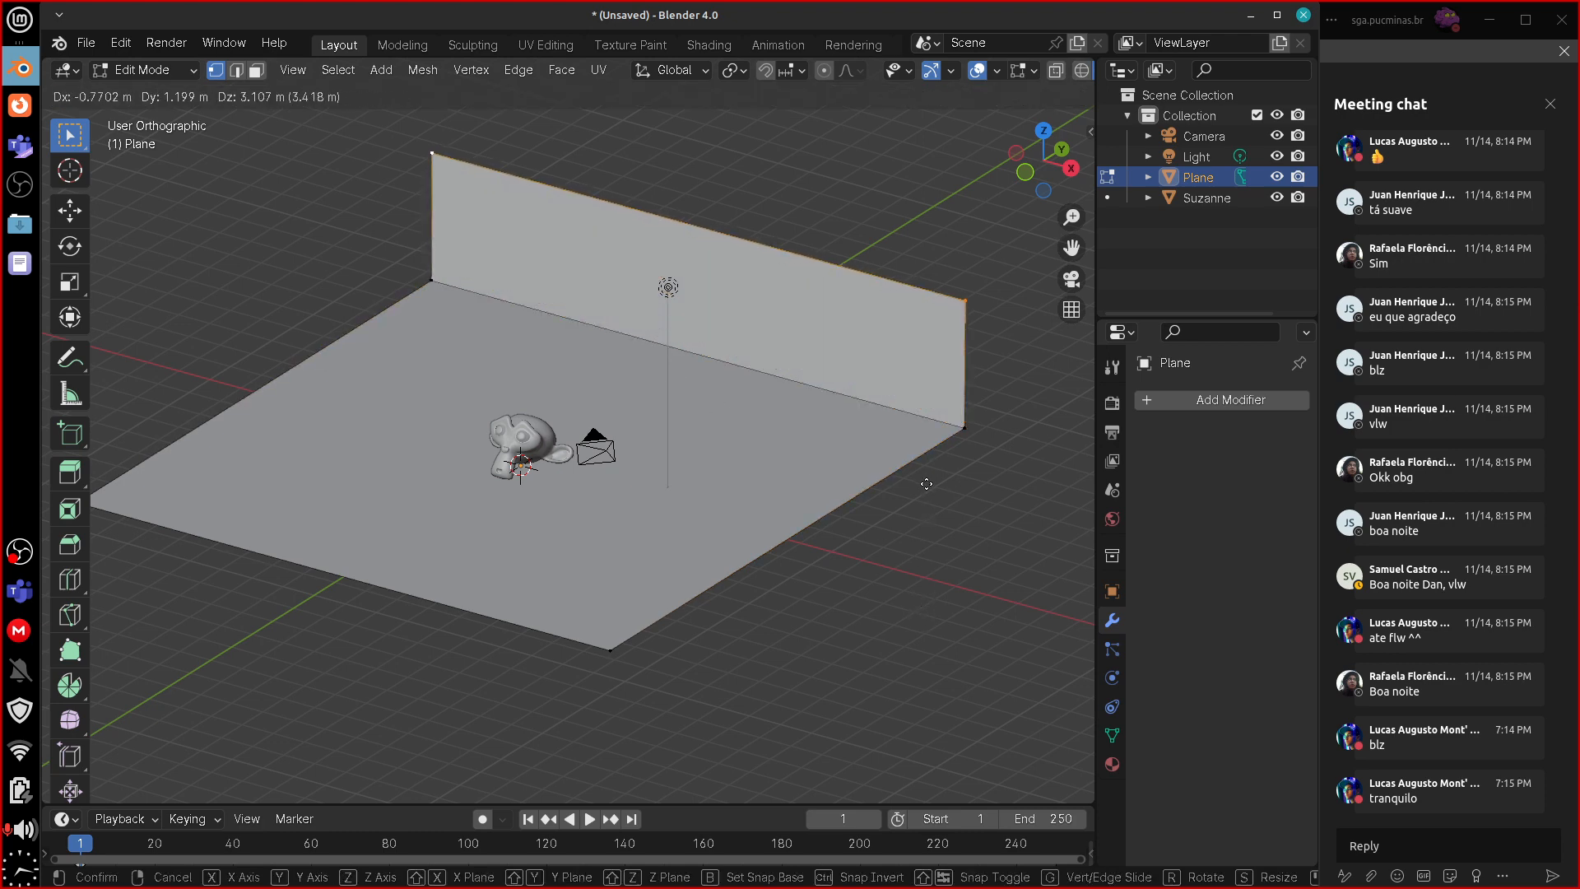
{"action": "key", "text": "z"}
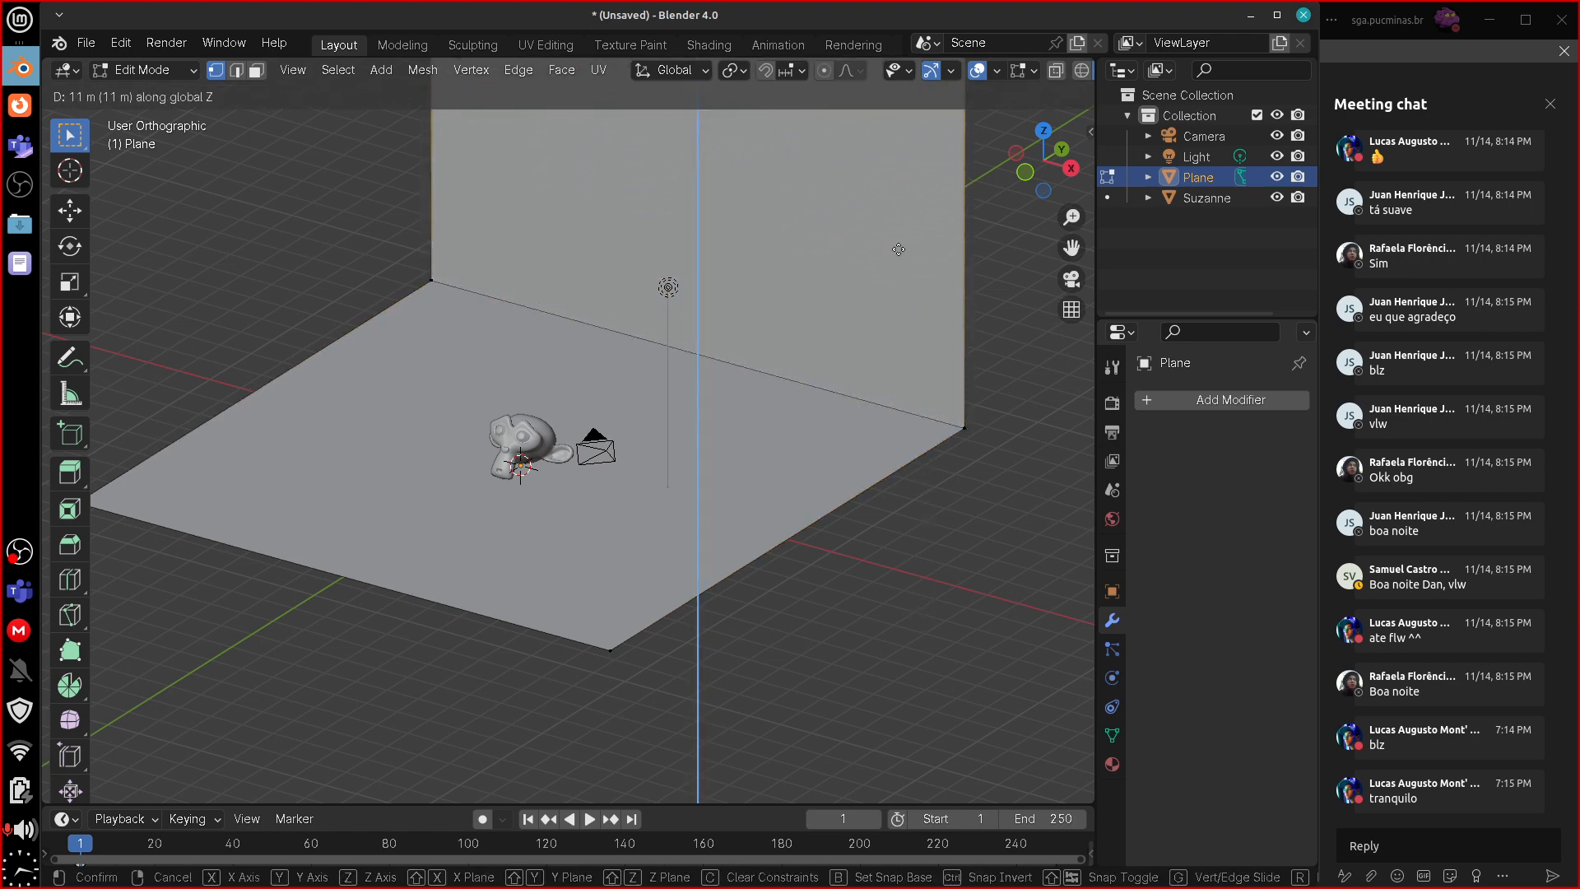
{"action": "left_click", "coordinate": [899, 248]}
- Add two loop cuts running across floor and wall, one close to each side edge of the backdrop
{"action": "middle_click_drag", "start_coordinate": [952, 505], "coordinate": [860, 586]}
{"action": "scroll", "coordinate": [858, 566], "scroll_direction": "up", "scroll_amount": 2}
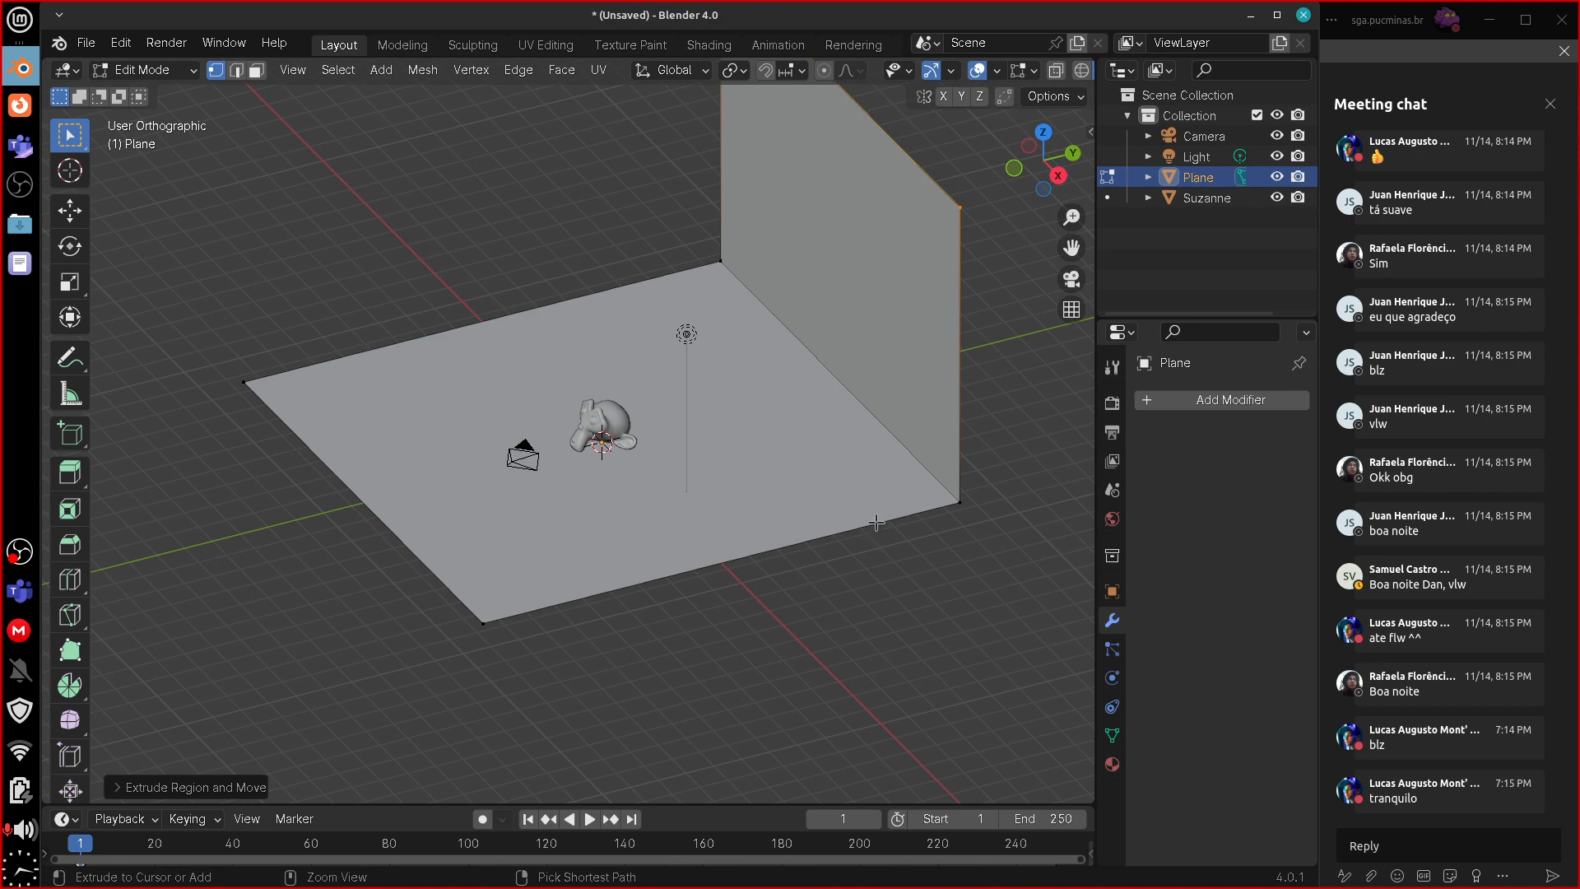
{"action": "key", "text": "ctrl+e"}
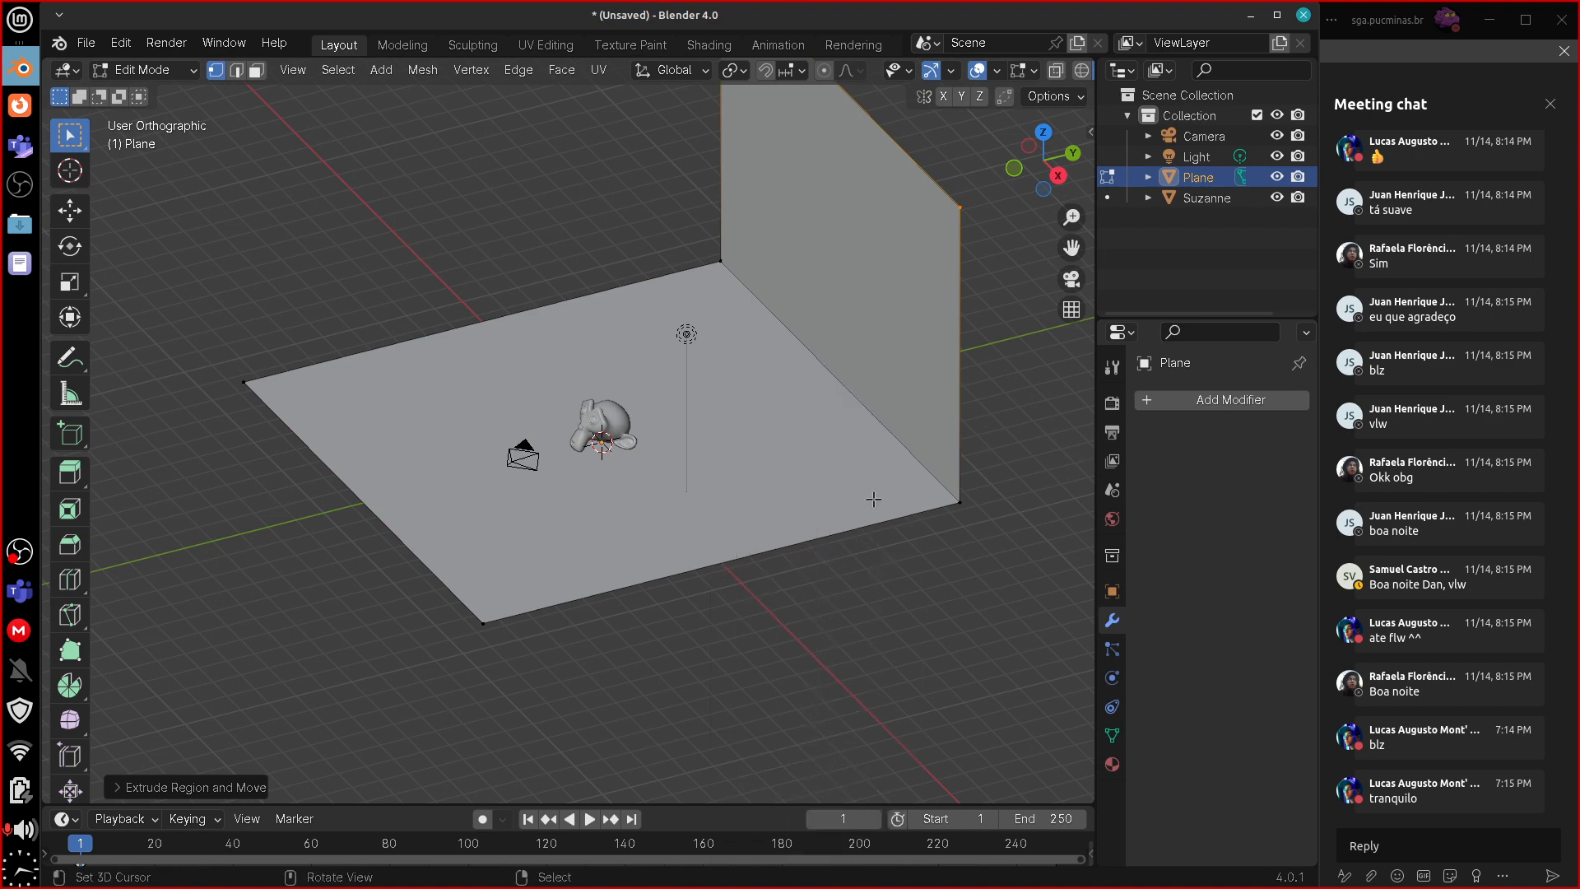
{"action": "key", "text": "ctrl+r"}
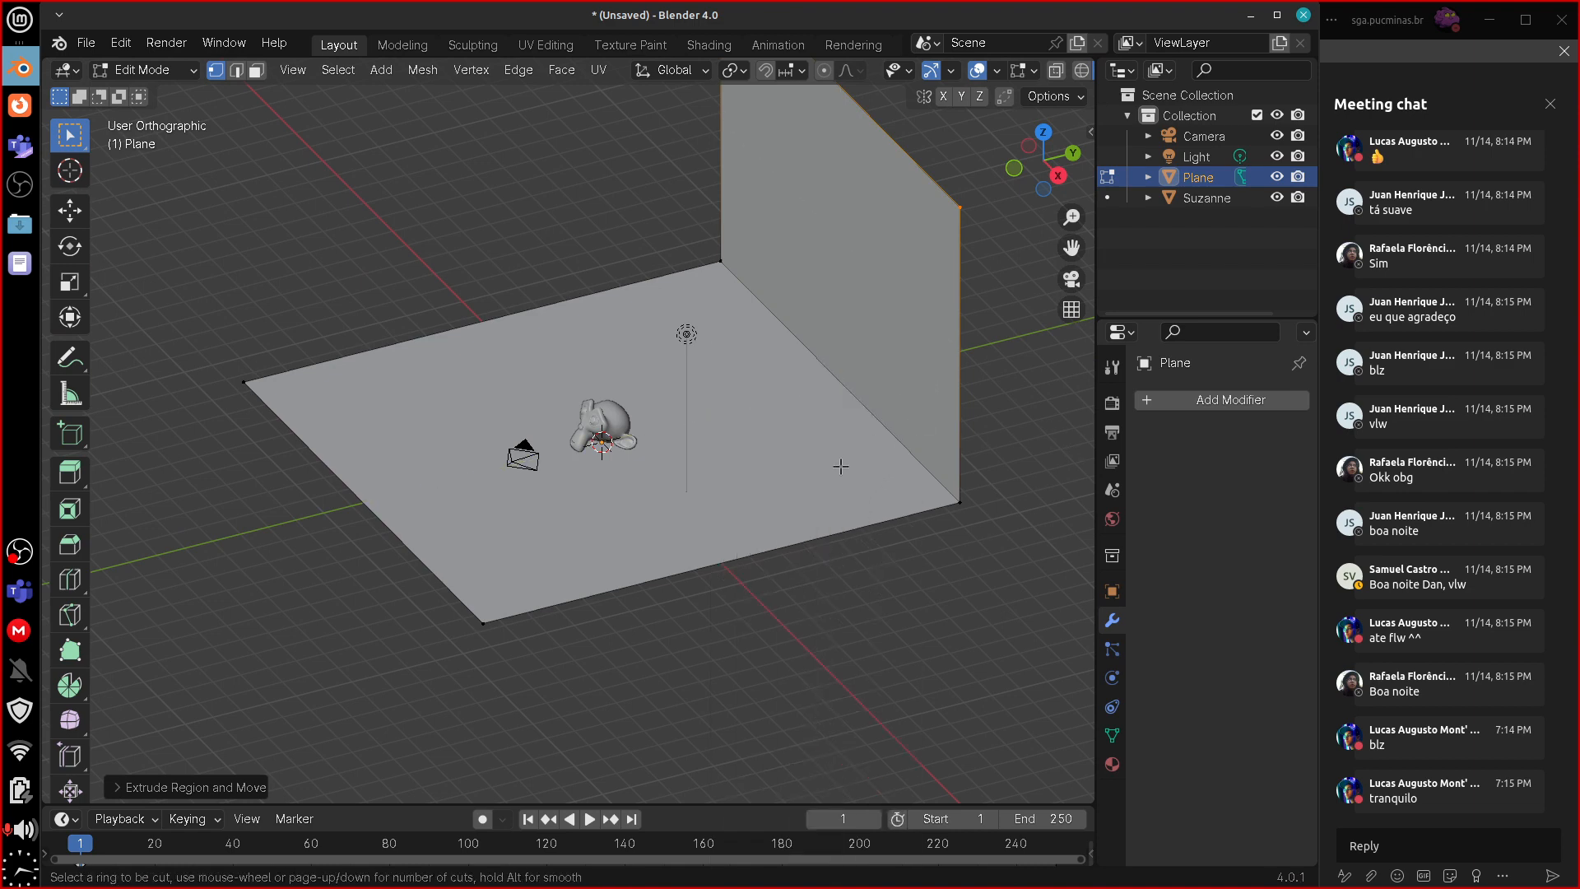
{"action": "left_click", "coordinate": [856, 404]}
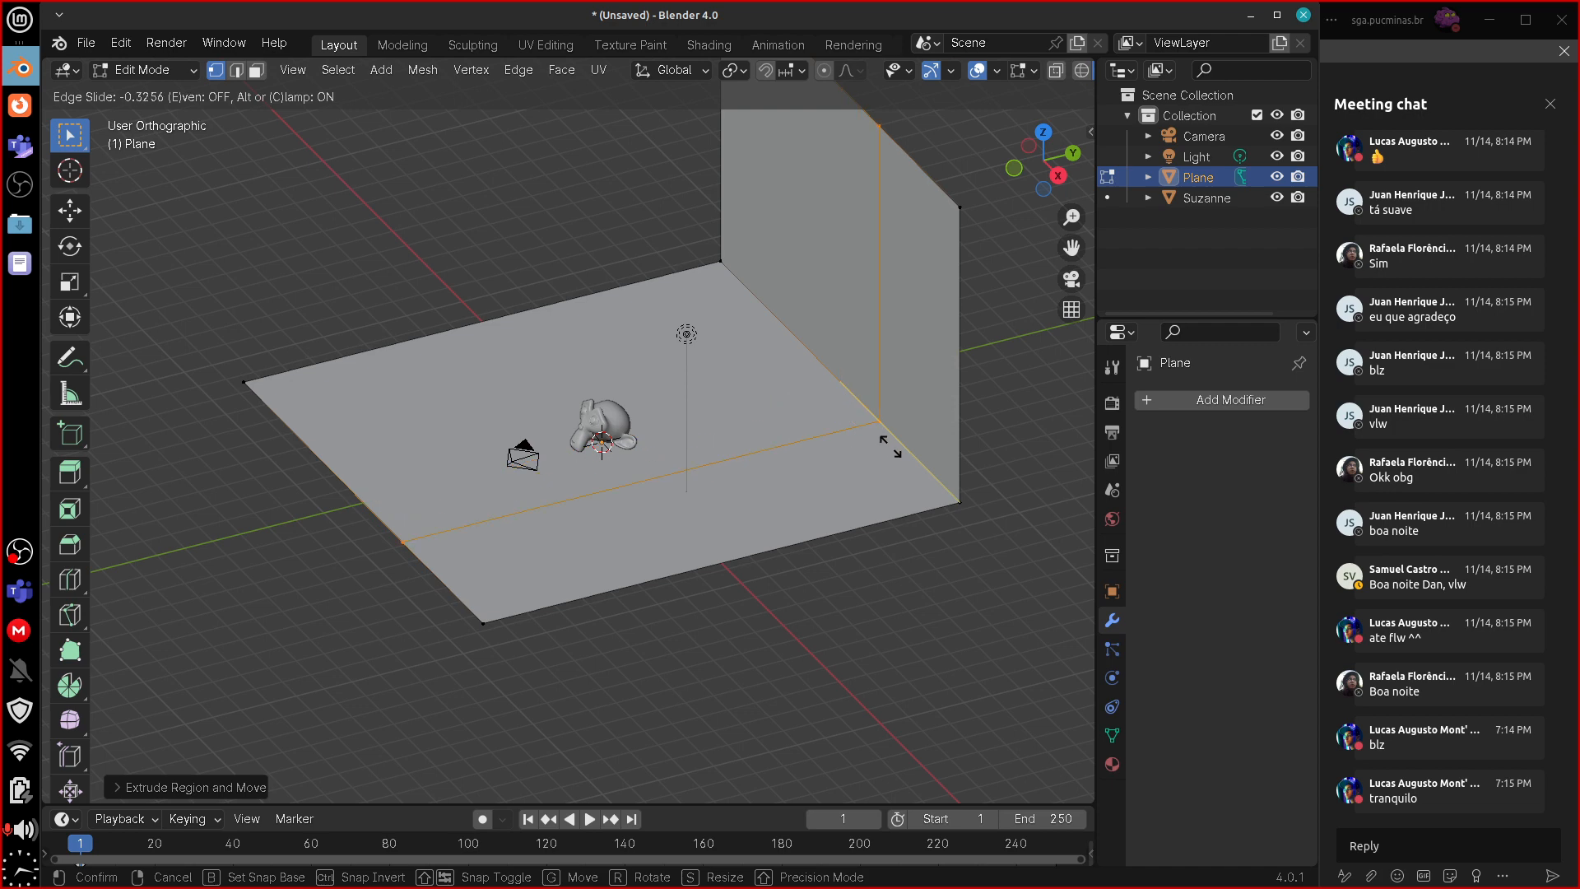
{"action": "left_click", "coordinate": [949, 523]}
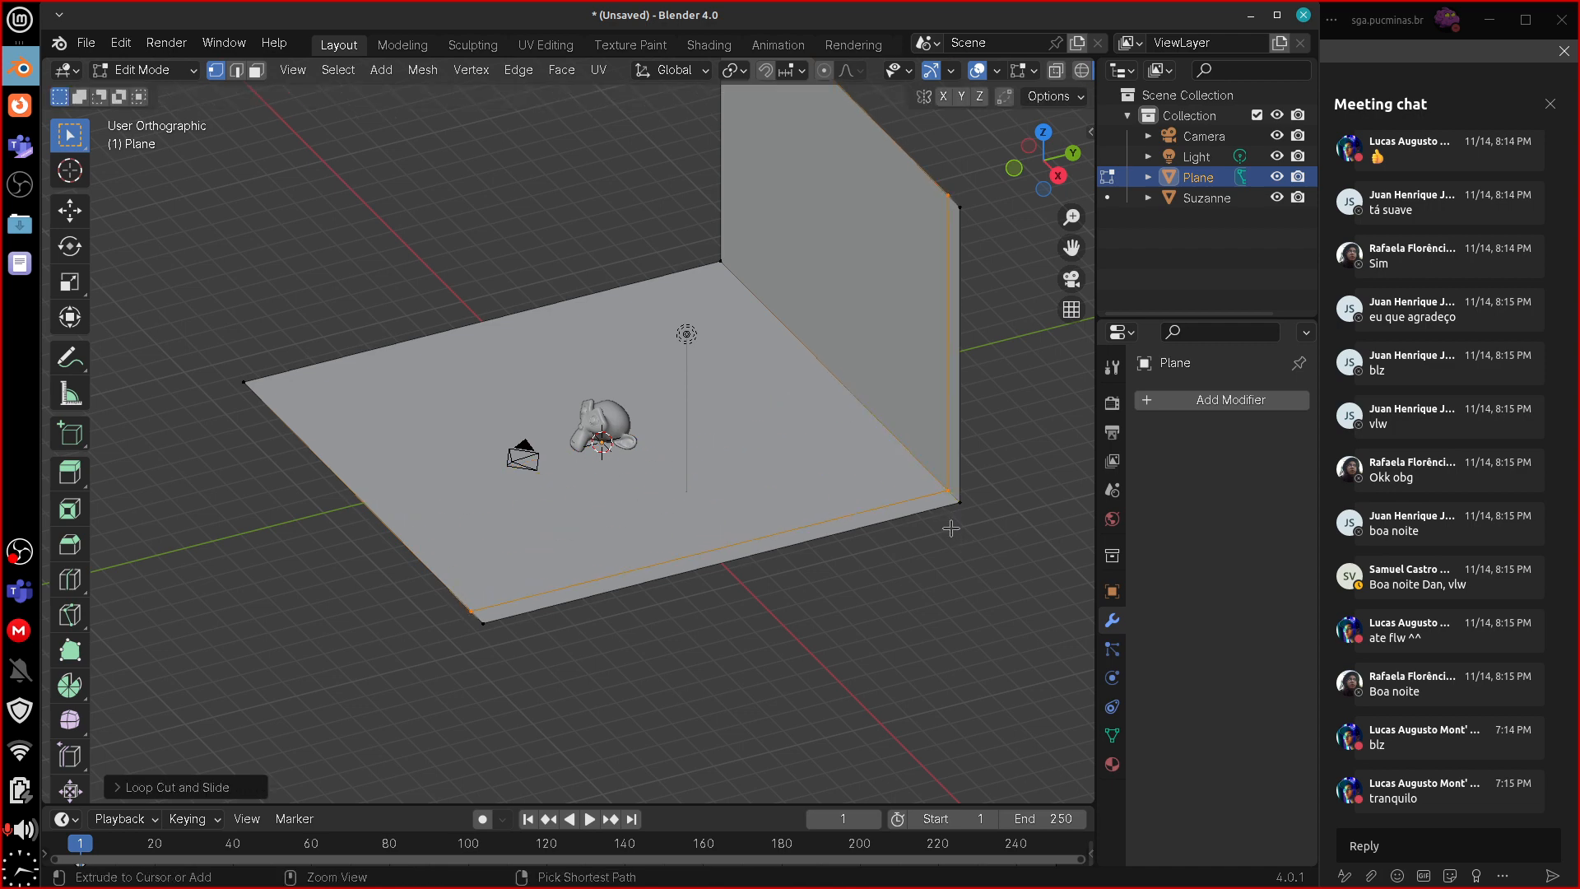
{"action": "key", "text": "g"}
{"action": "key", "text": "g"}
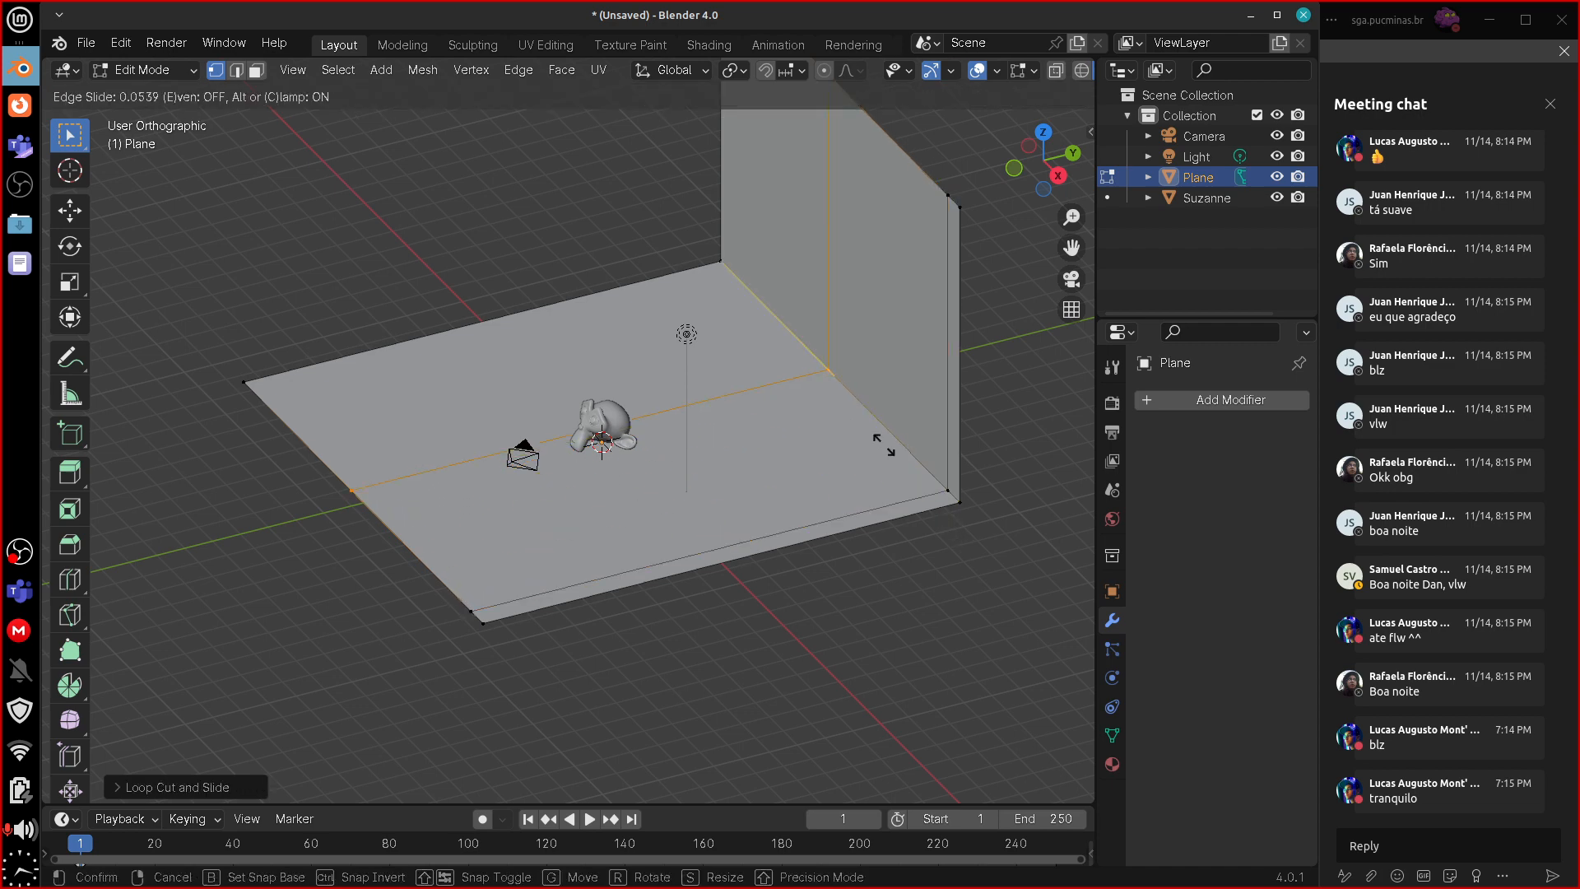
{"action": "left_click", "coordinate": [788, 342]}
- Add a loop cut across the floor about midway between its centre and the wall, and another close to the front edge
{"action": "key", "text": "ctrl+r"}
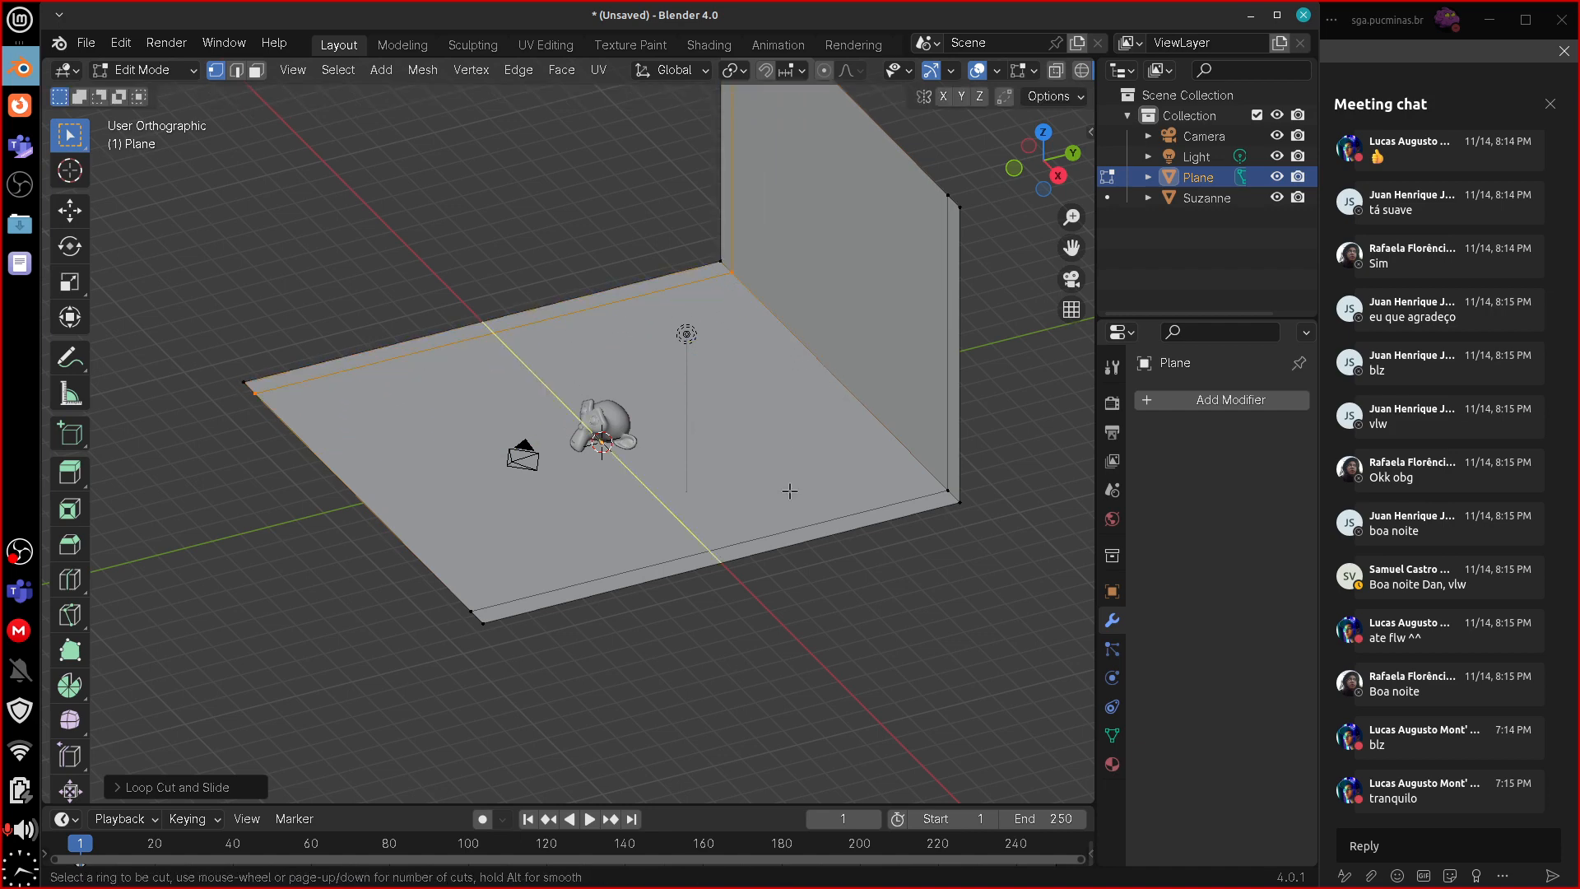
{"action": "left_click", "coordinate": [794, 493]}
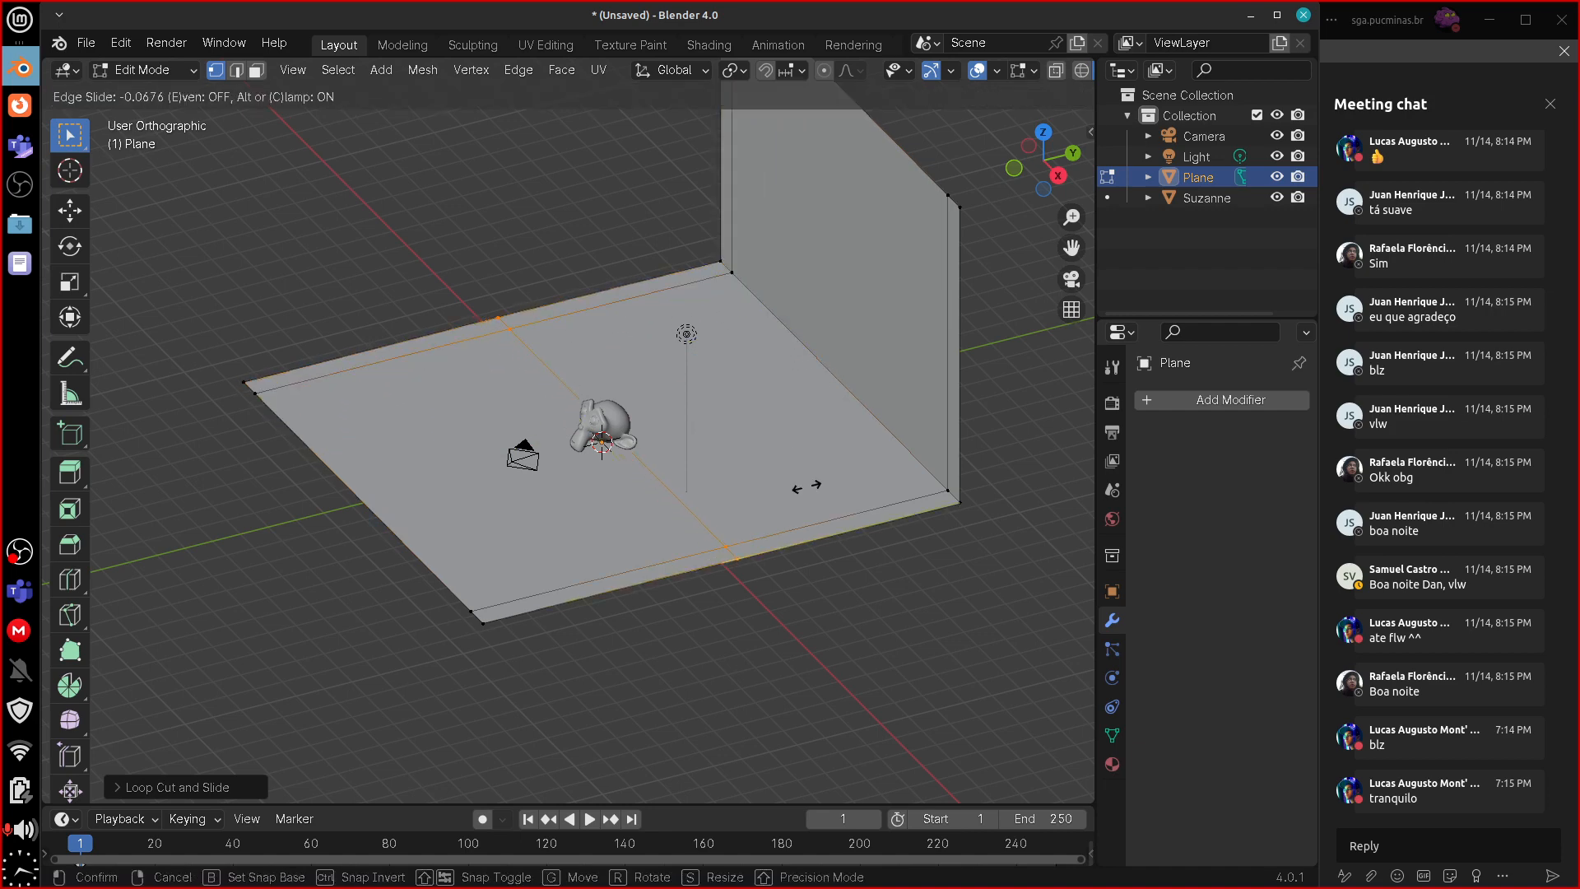
{"action": "left_click", "coordinate": [893, 460]}
{"action": "key", "text": "ctrl+r"}
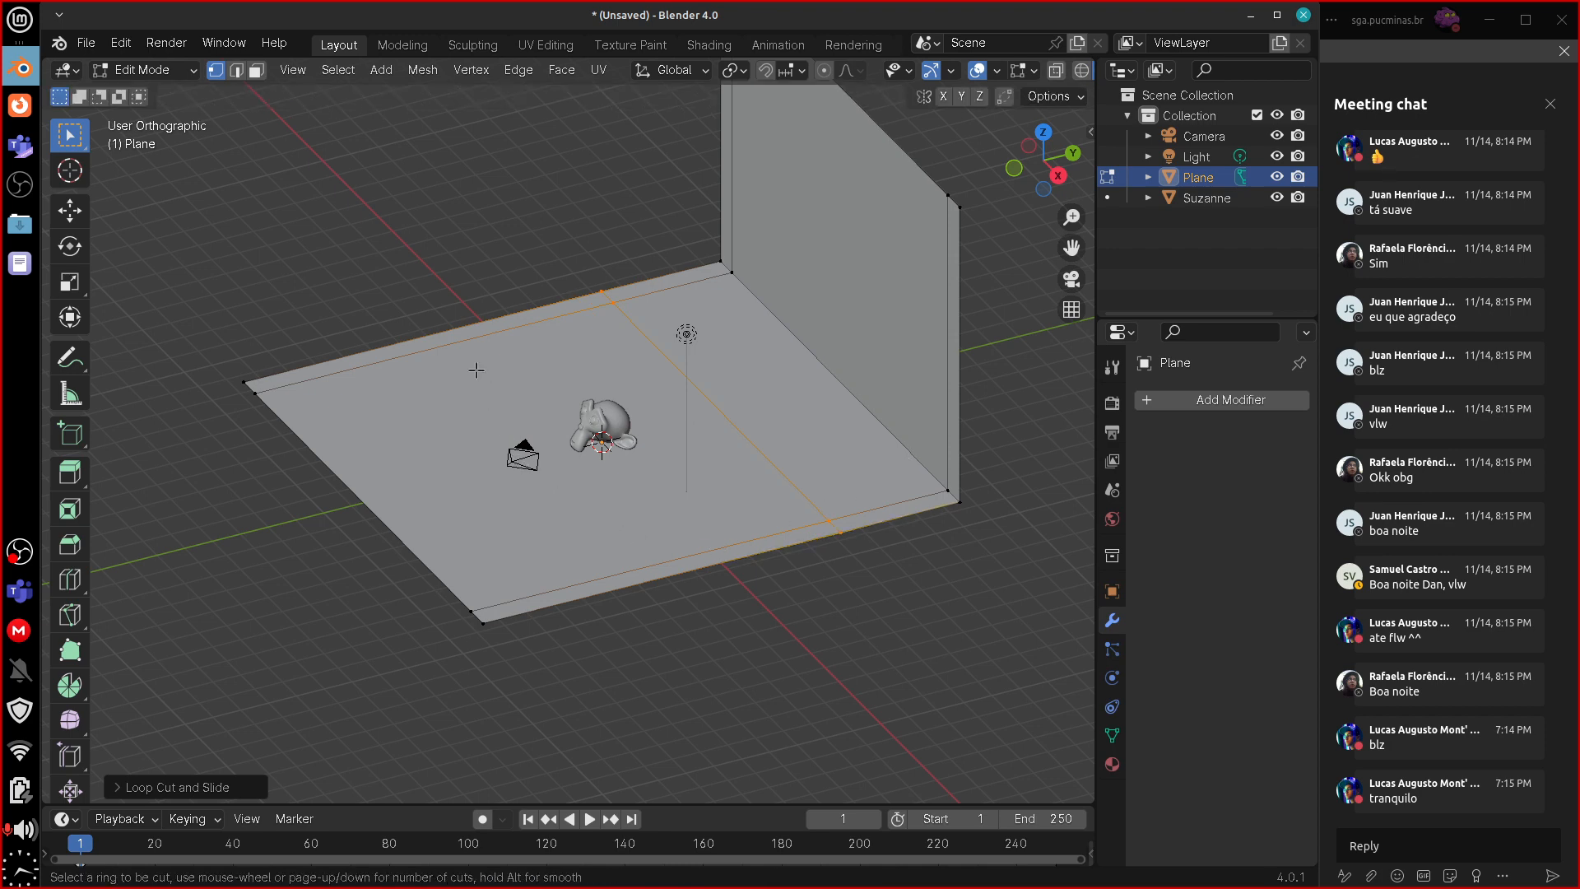
{"action": "left_click", "coordinate": [467, 339]}
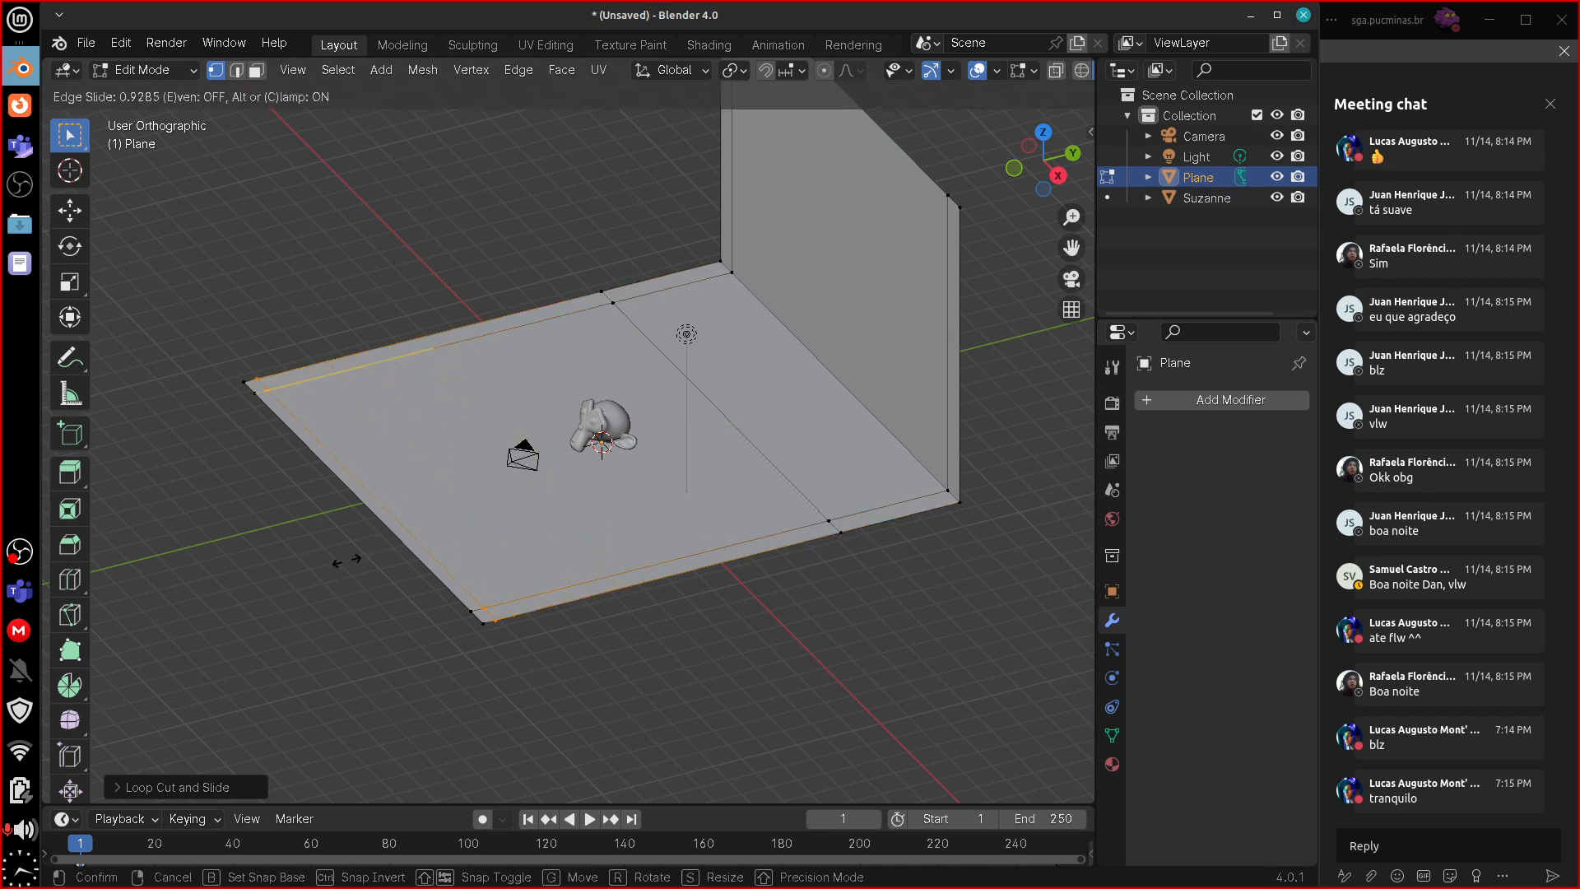
{"action": "left_click", "coordinate": [372, 542]}
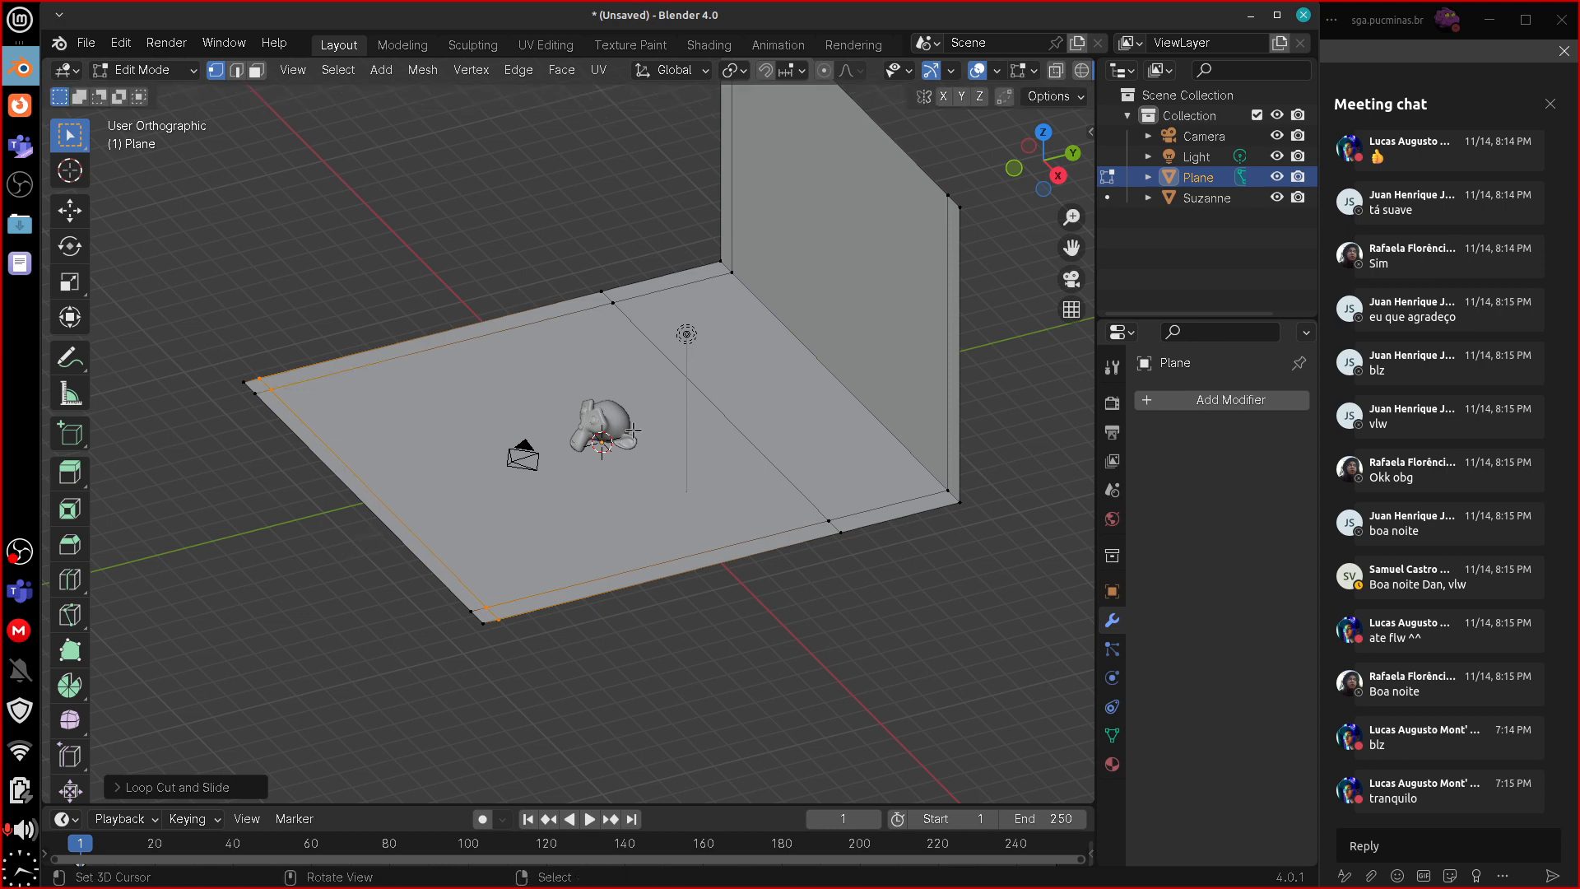
- Add a horizontal loop cut across the wall close to its upper edge
{"action": "middle_click_drag", "start_coordinate": [906, 408], "coordinate": [904, 343]}
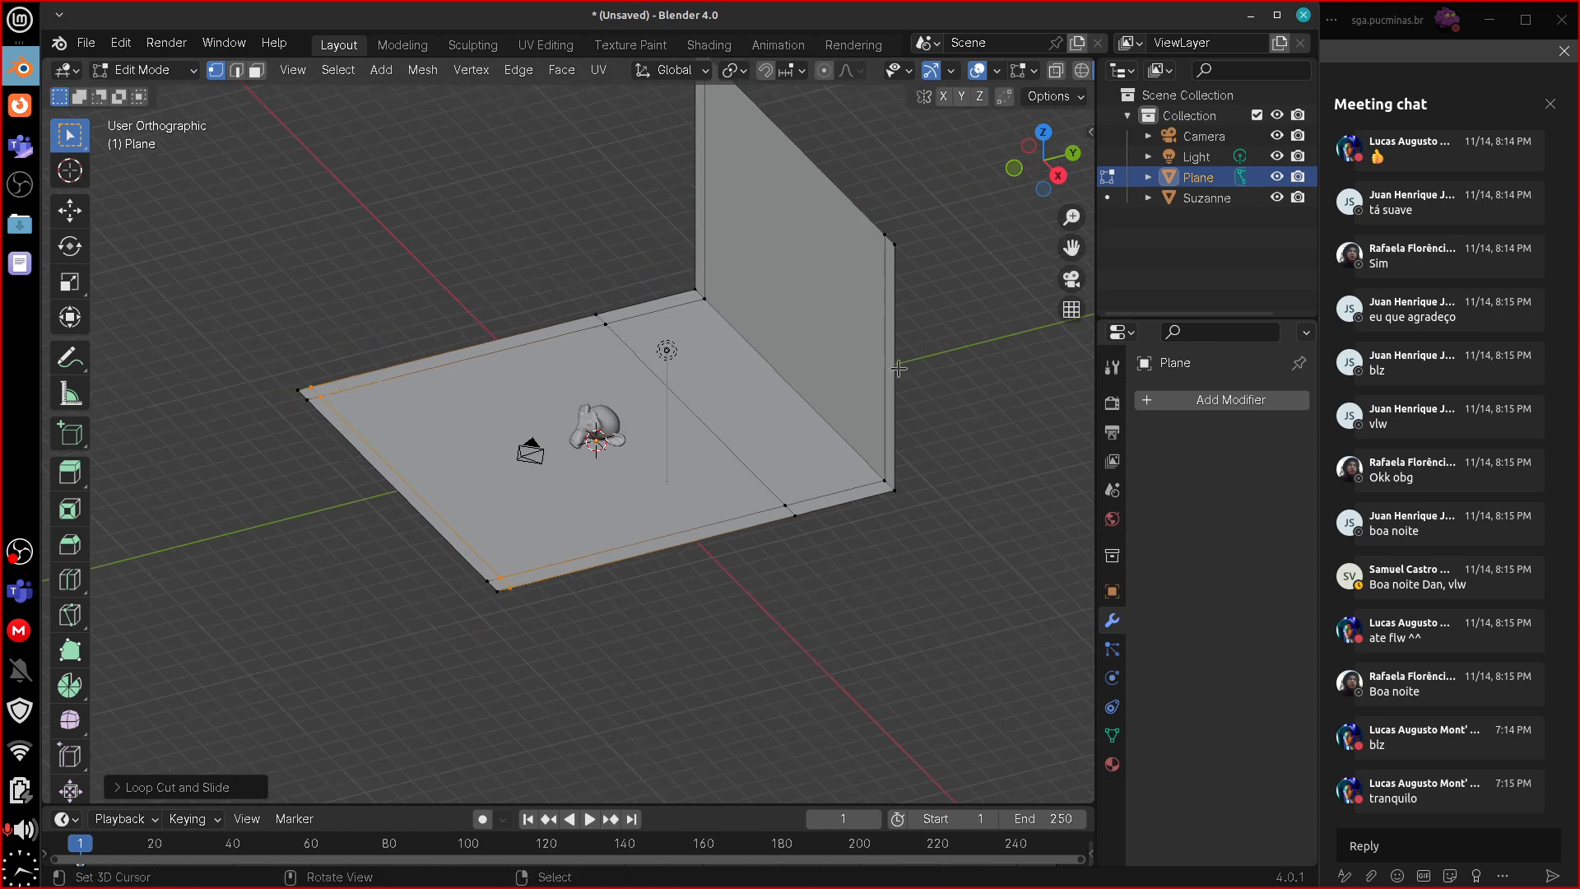
{"action": "key", "text": "ctrl+r"}
{"action": "left_click", "coordinate": [872, 314]}
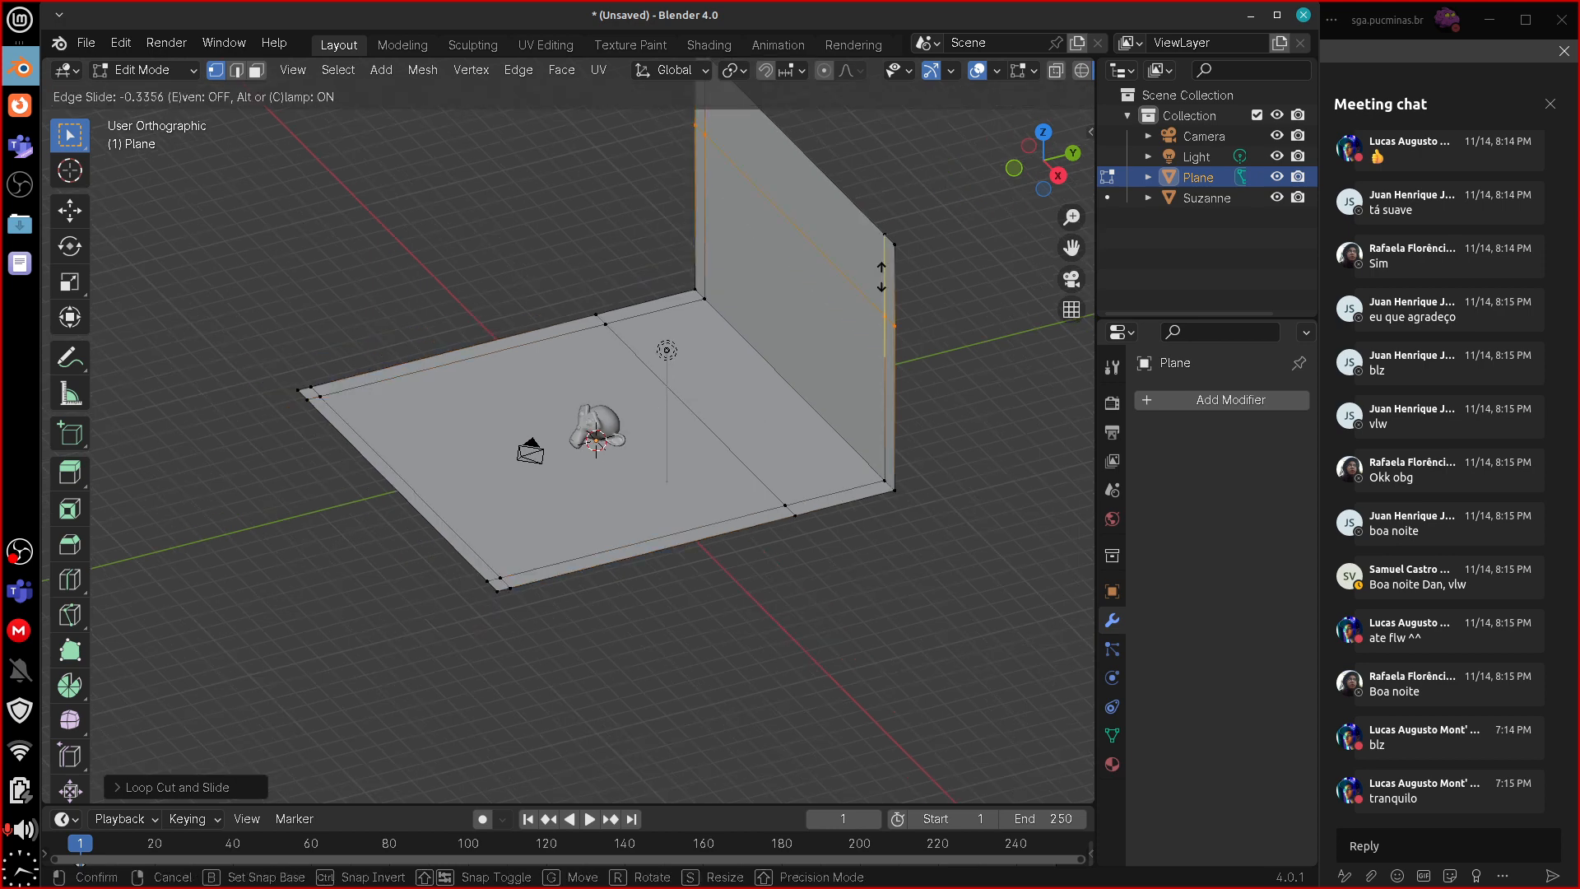
{"action": "left_click", "coordinate": [889, 215]}
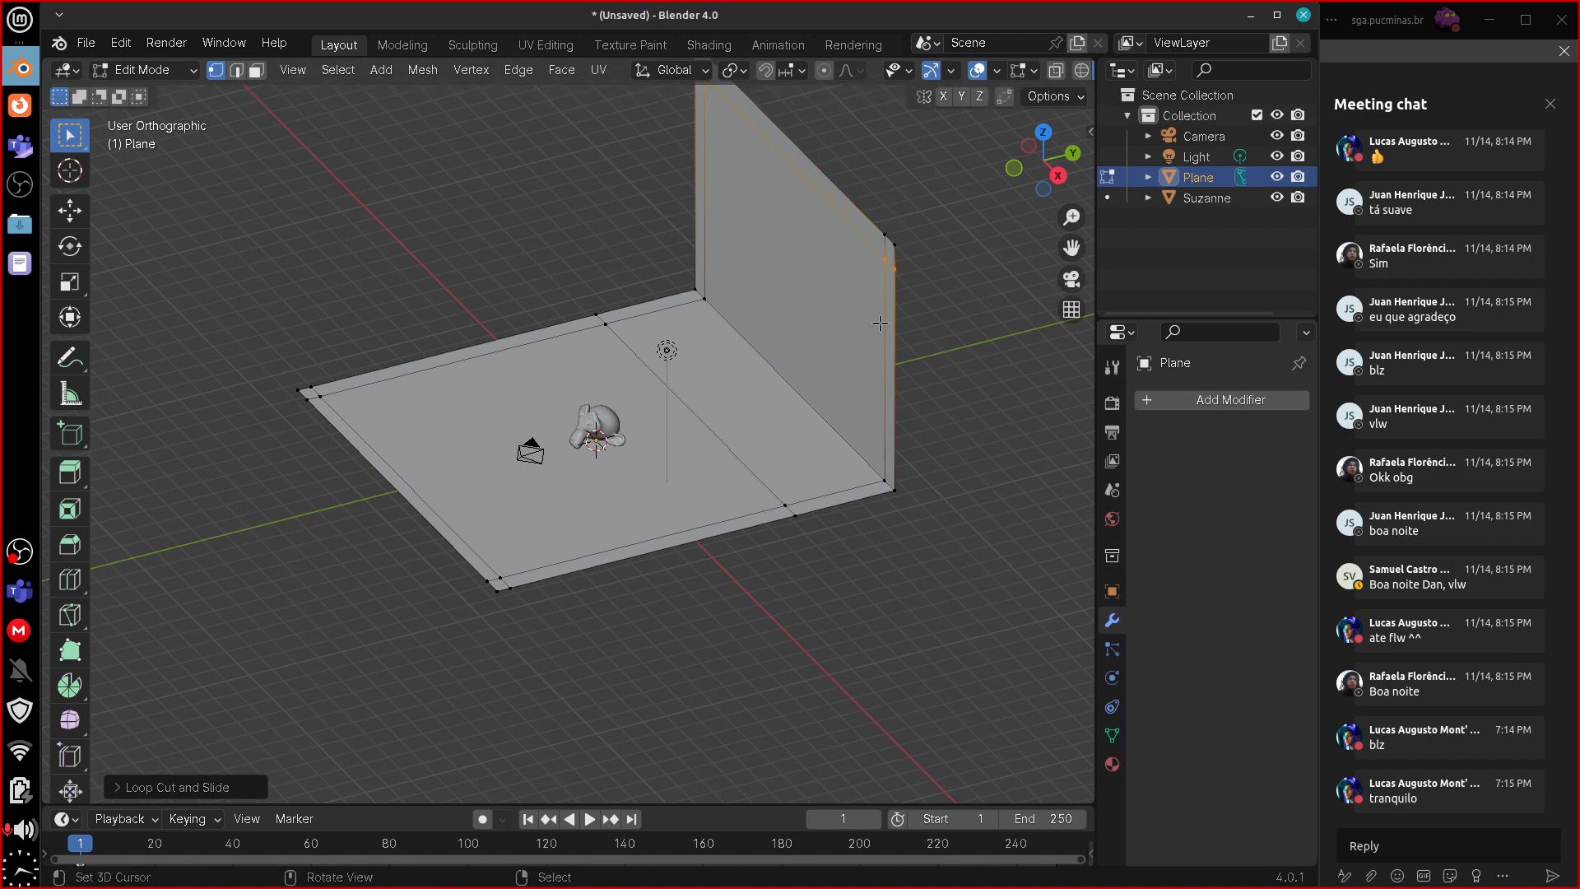
- Return to Object Mode and add a Subdivision Surface modifier to the backdrop with the viewport levels set to 2
{"action": "mouse_move", "coordinate": [871, 570]}
{"action": "middle_mouse_down"}
{"action": "mouse_move", "coordinate": [956, 518]}
{"action": "mouse_move", "coordinate": [856, 551]}
{"action": "mouse_move", "coordinate": [875, 550]}
{"action": "middle_mouse_up"}
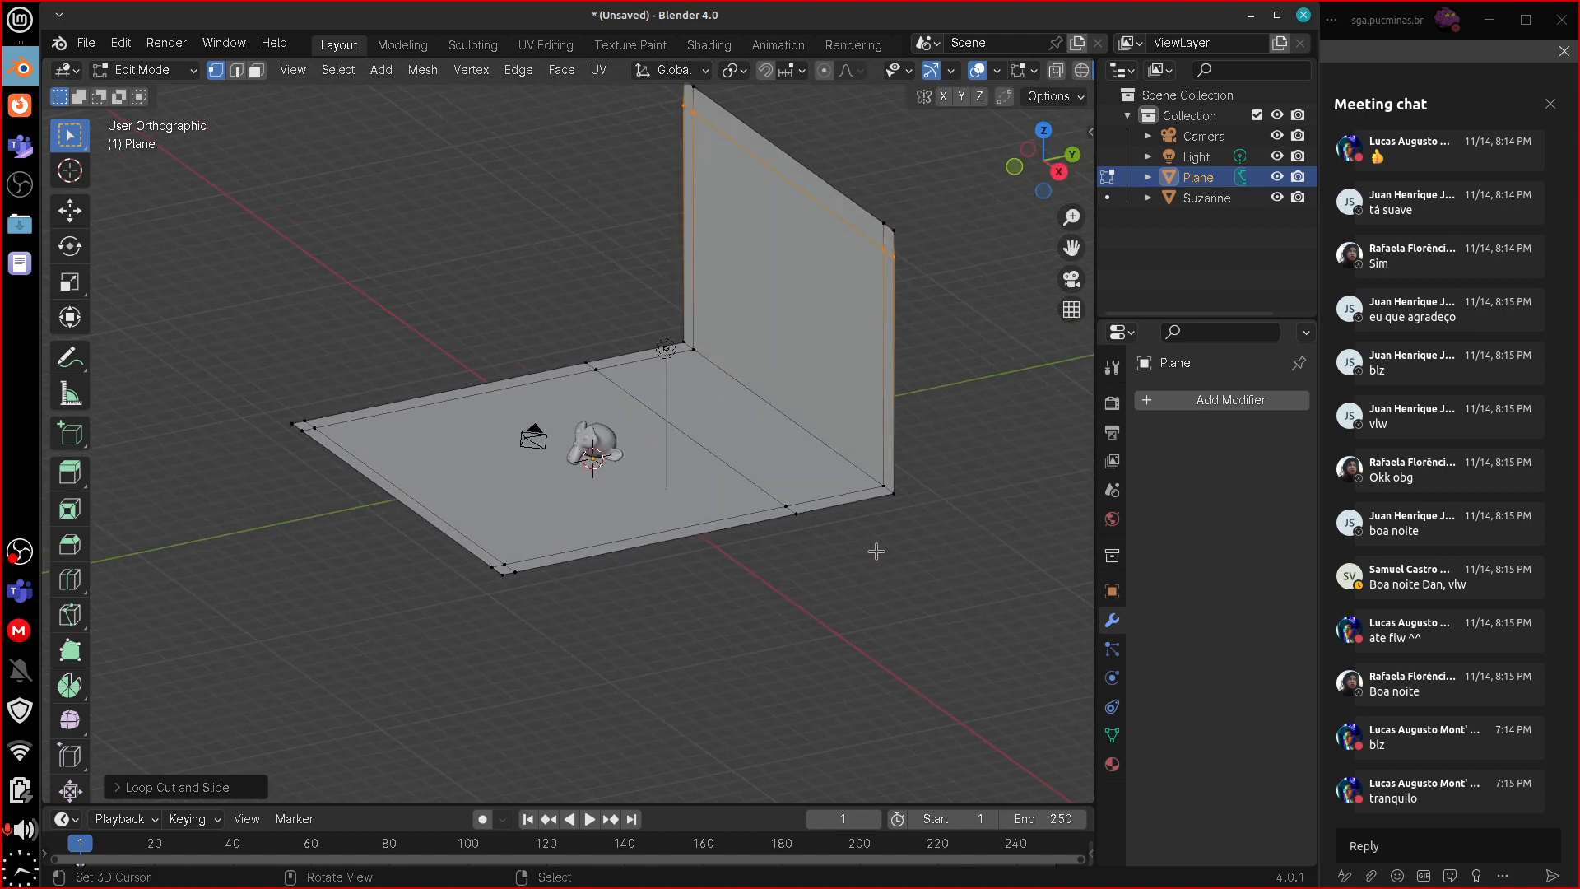
{"action": "key", "text": "Tab"}
{"action": "left_click", "coordinate": [1203, 401]}
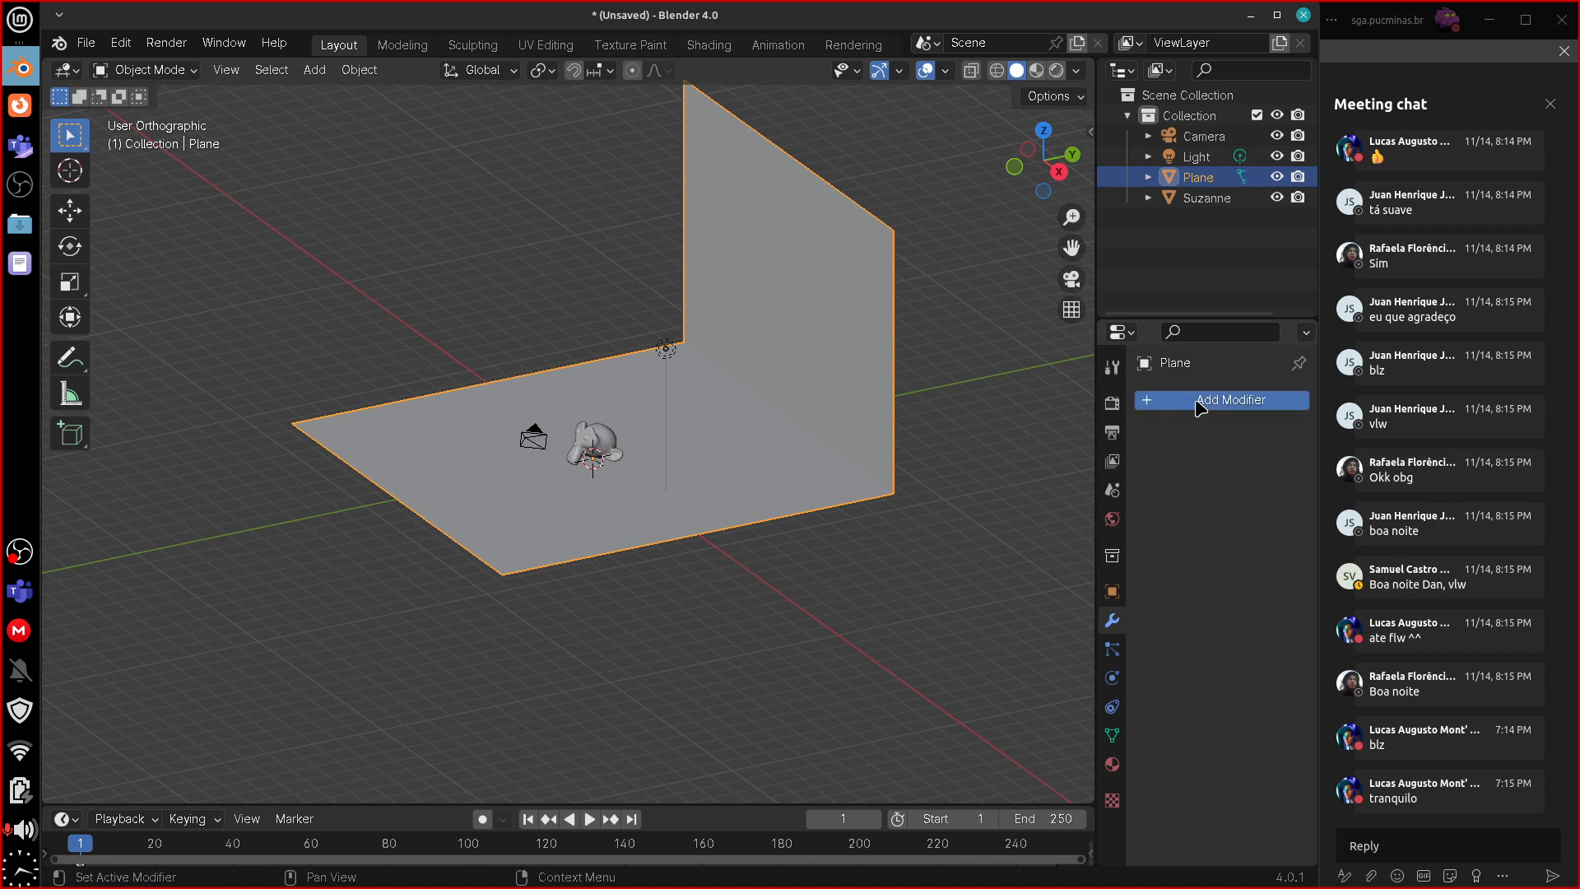
{"action": "mouse_move", "coordinate": [1094, 403]}
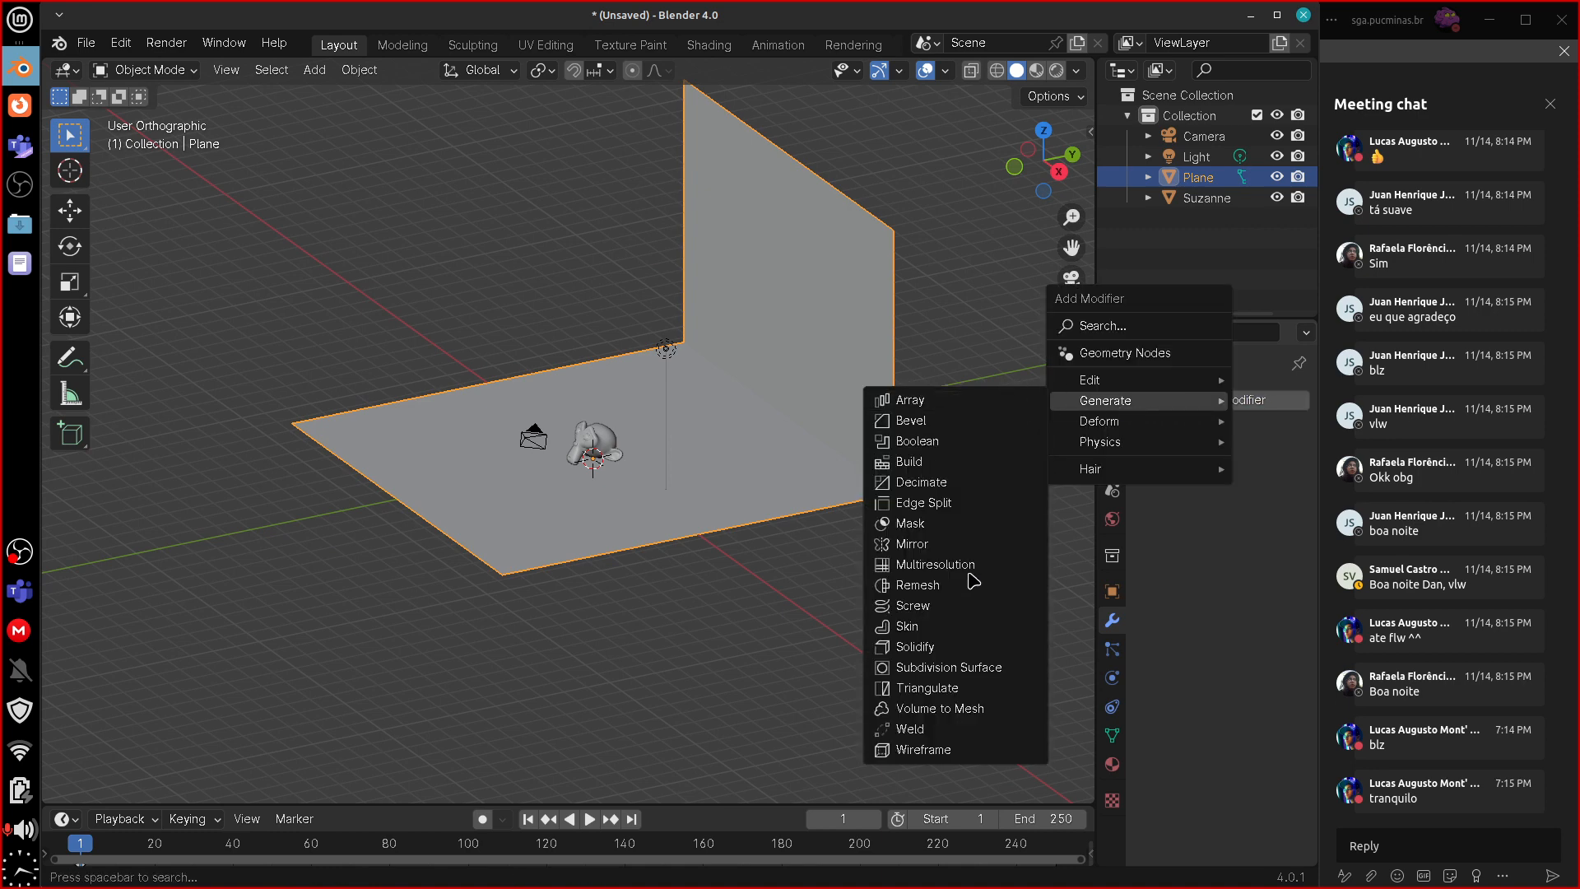
{"action": "left_click", "coordinate": [984, 670]}
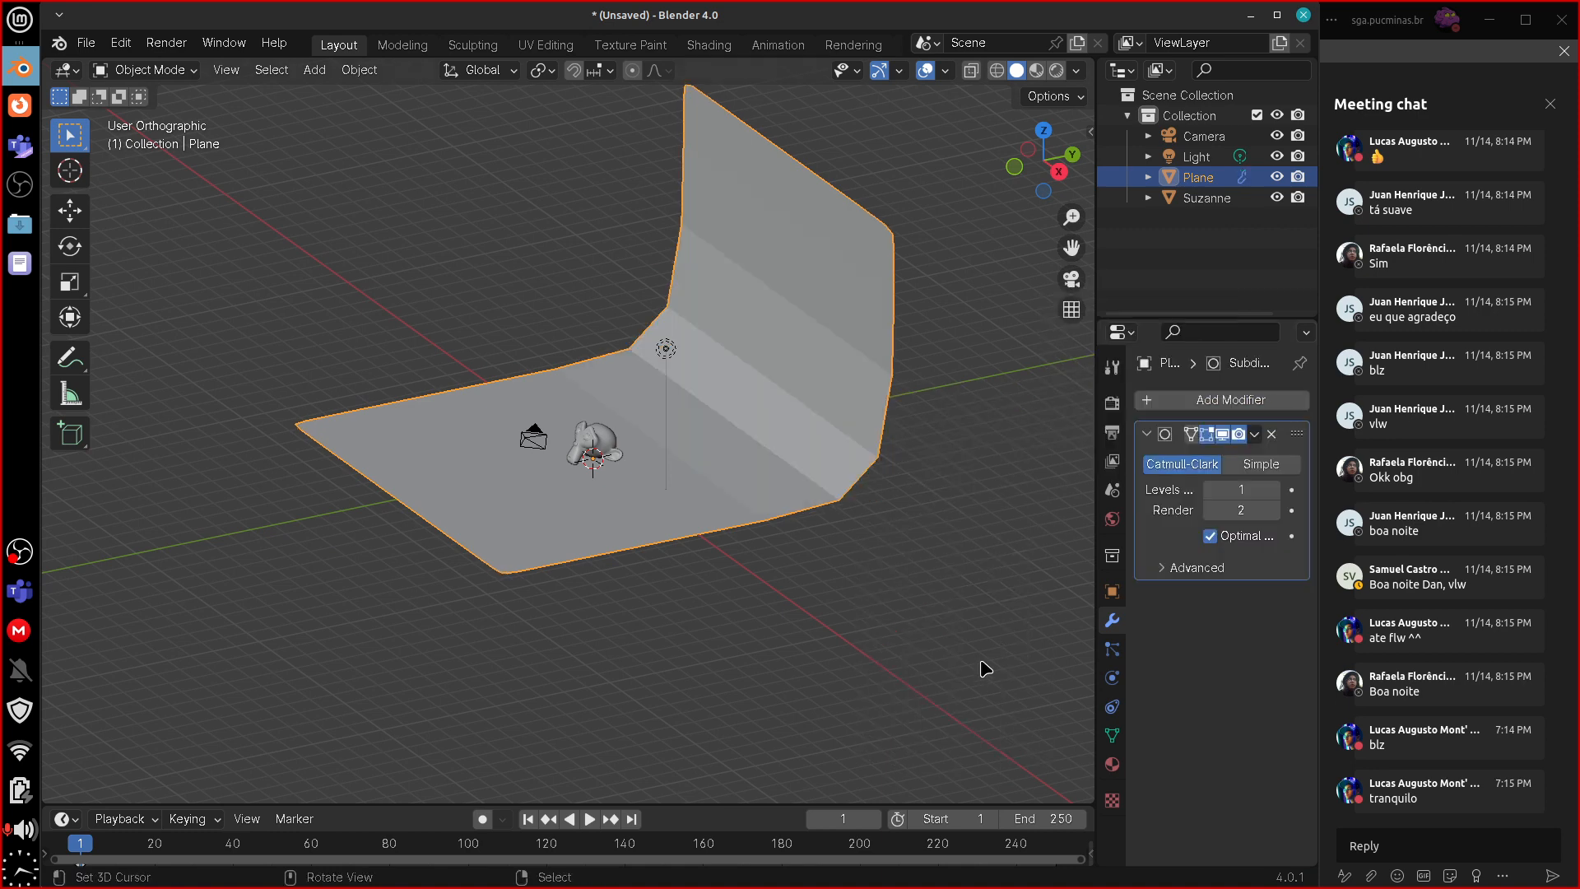
{"action": "left_click", "coordinate": [1273, 490]}
{"action": "middle_click_drag", "start_coordinate": [1068, 686], "coordinate": [1005, 589]}
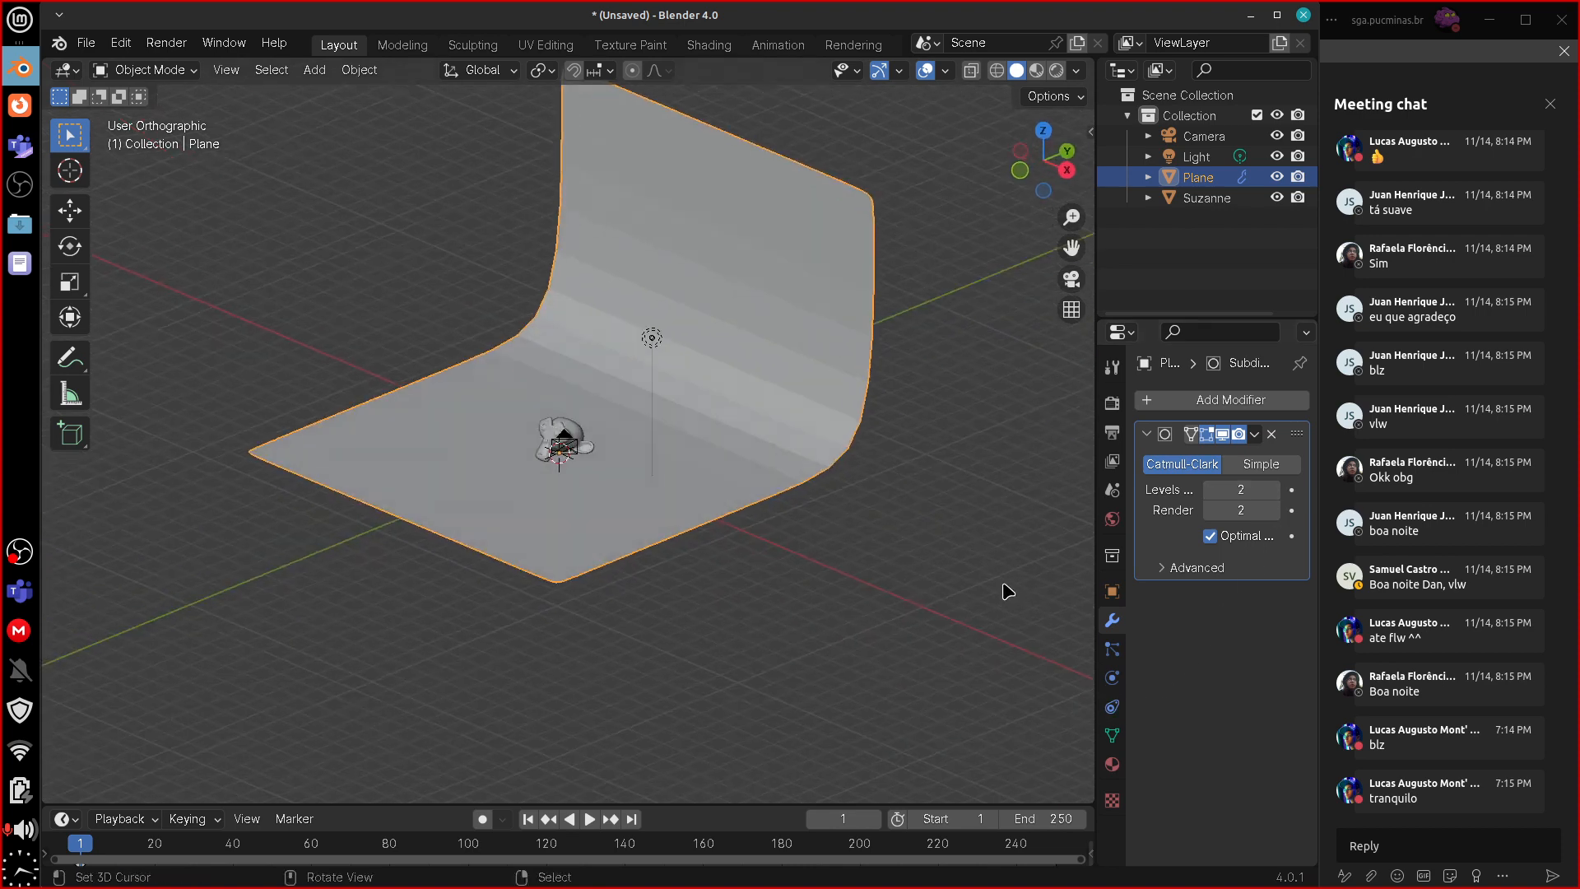
- Apply Shade Smooth to the backdrop plane
{"action": "left_click", "coordinate": [314, 70]}
{"action": "mouse_move", "coordinate": [330, 98]}
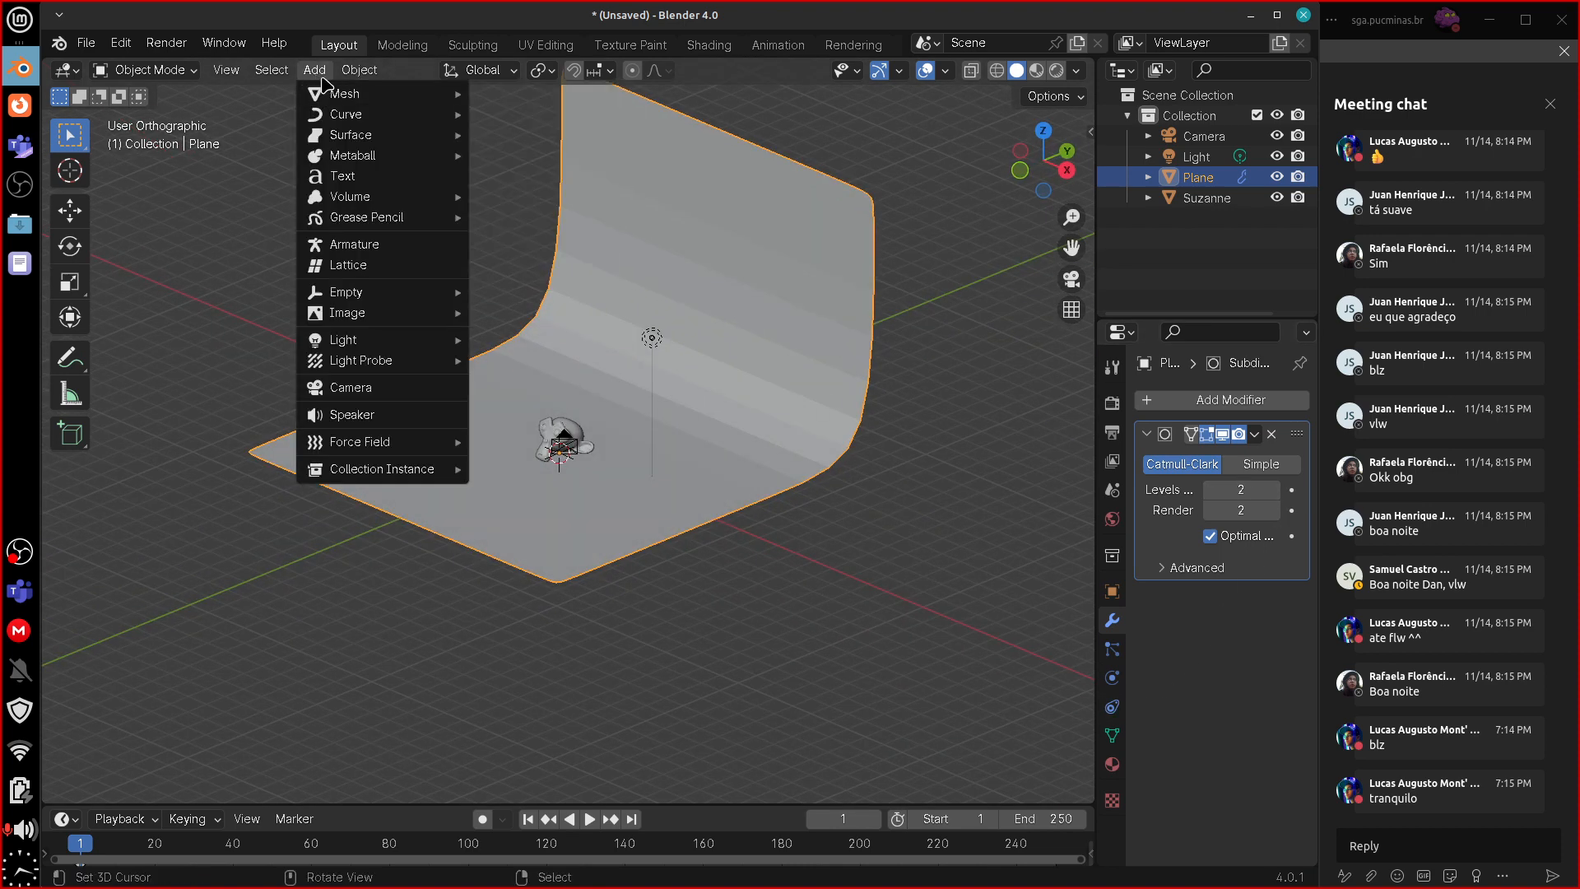
{"action": "mouse_move", "coordinate": [359, 70]}
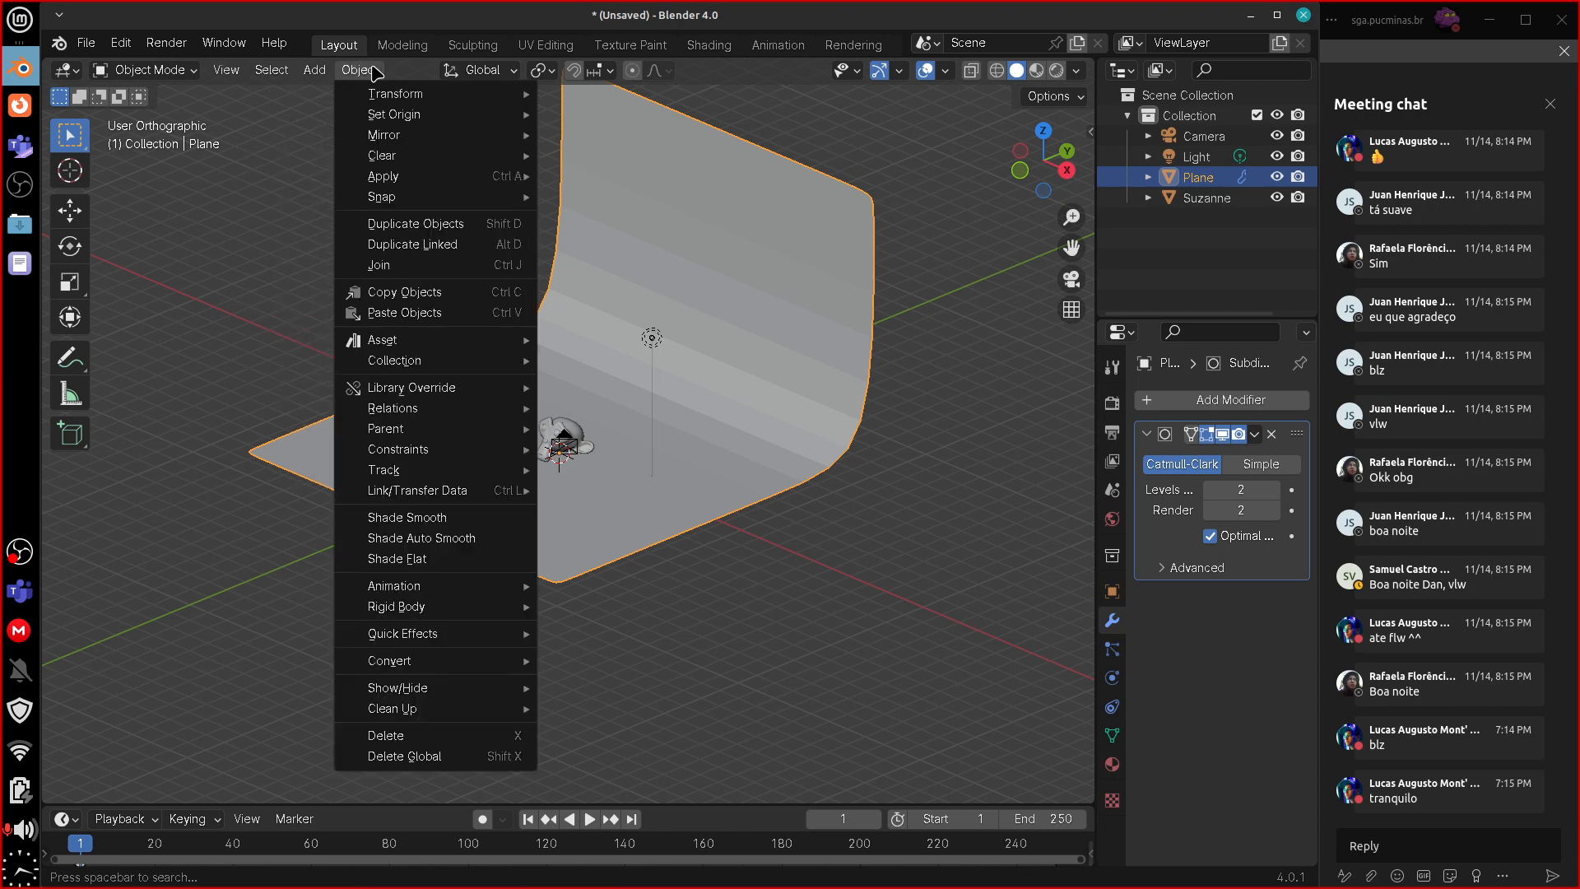
{"action": "left_click", "coordinate": [463, 517]}
- In Edit Mode, move the floor edge loop nearest the backdrop's curve -3 m along global Y, and return to Object Mode
{"action": "middle_click_drag", "start_coordinate": [925, 618], "coordinate": [1019, 582]}
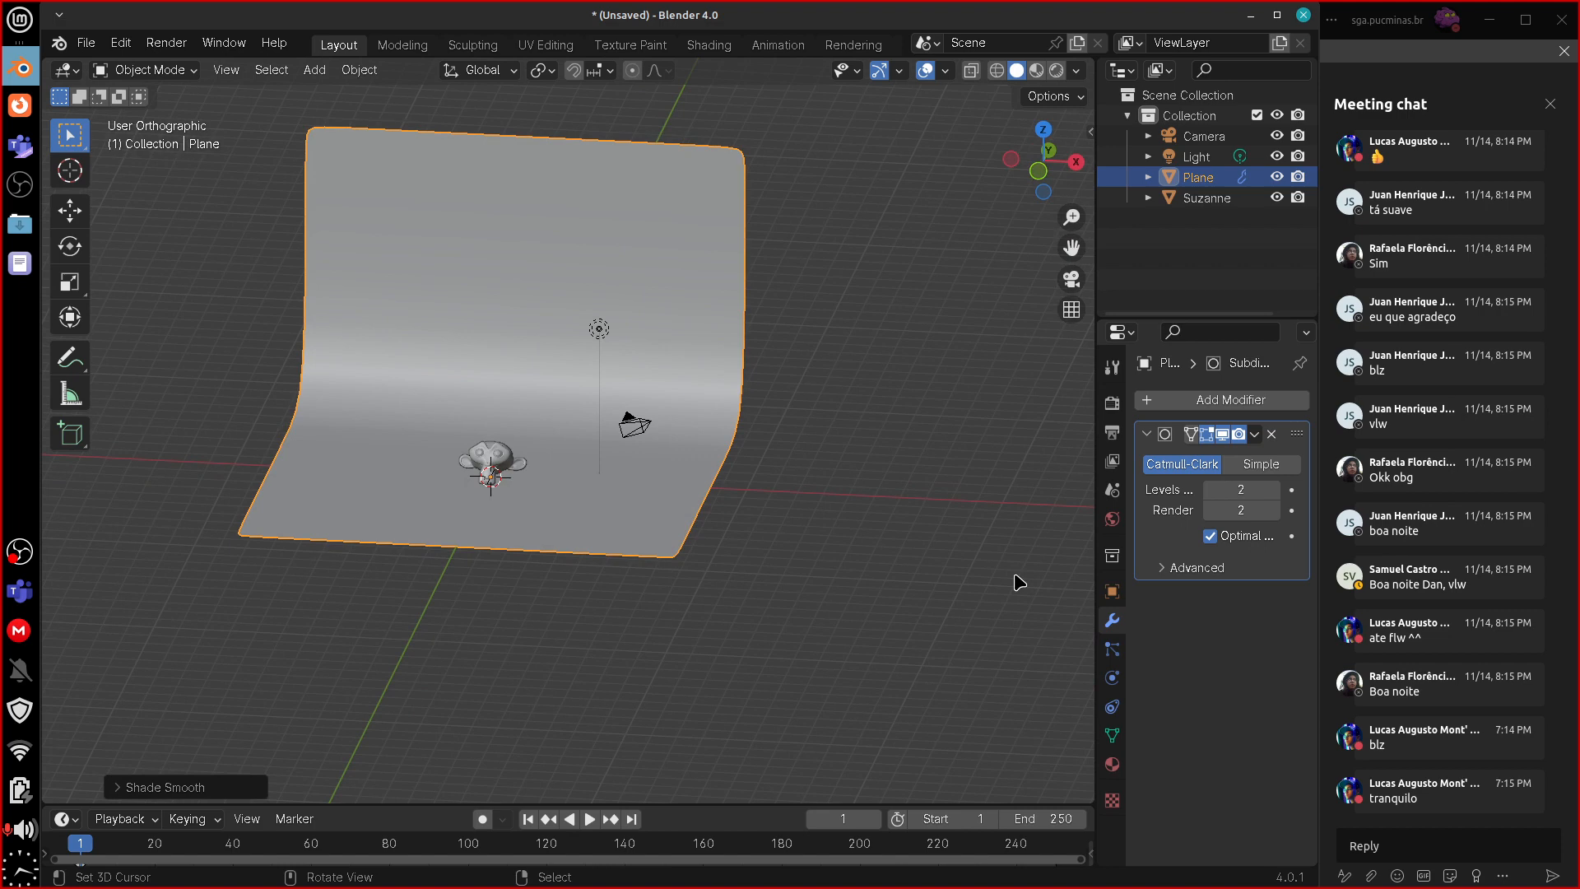
{"action": "key", "text": "Tab"}
{"action": "middle_click_drag", "start_coordinate": [810, 488], "coordinate": [786, 465]}
{"action": "left_click", "coordinate": [766, 439], "text": "alt"}
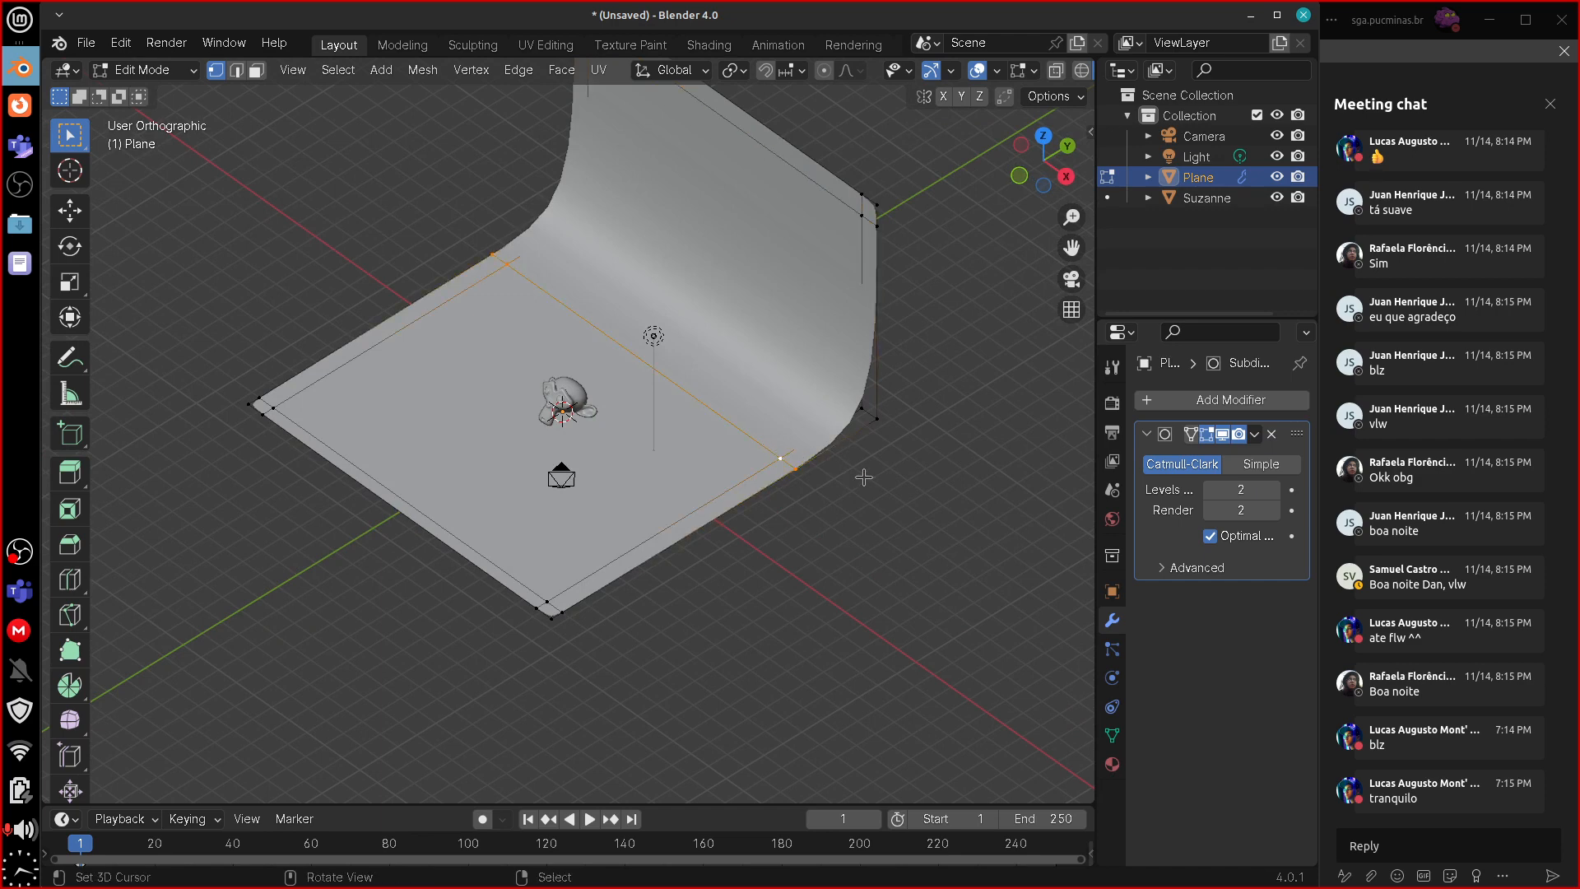
{"action": "key", "text": "g"}
{"action": "type", "text": "y"}
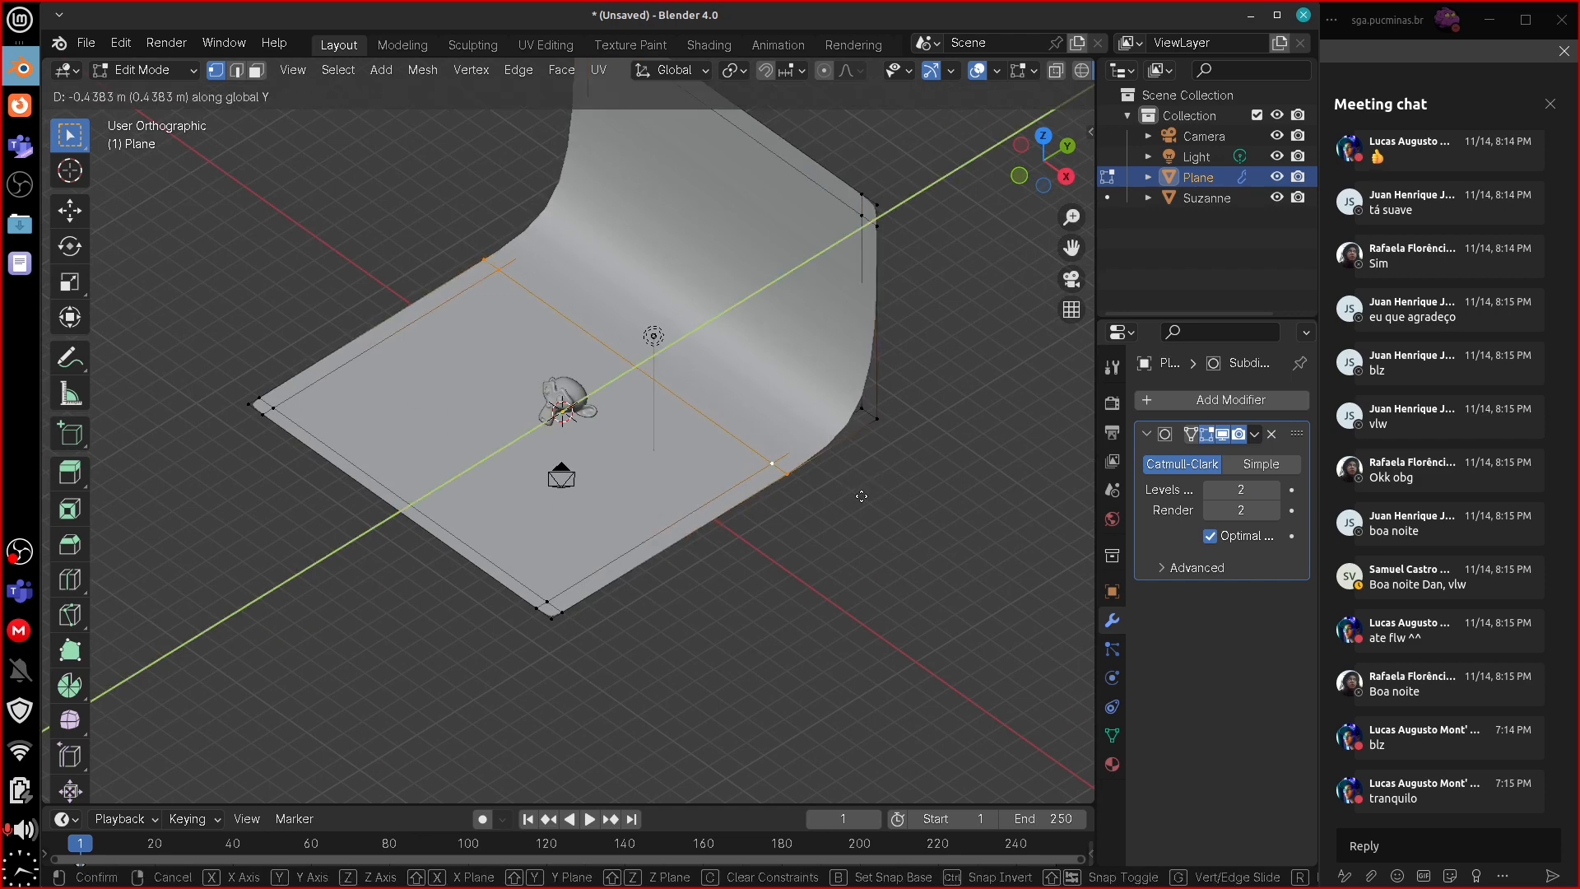
{"action": "type", "text": "-3"}
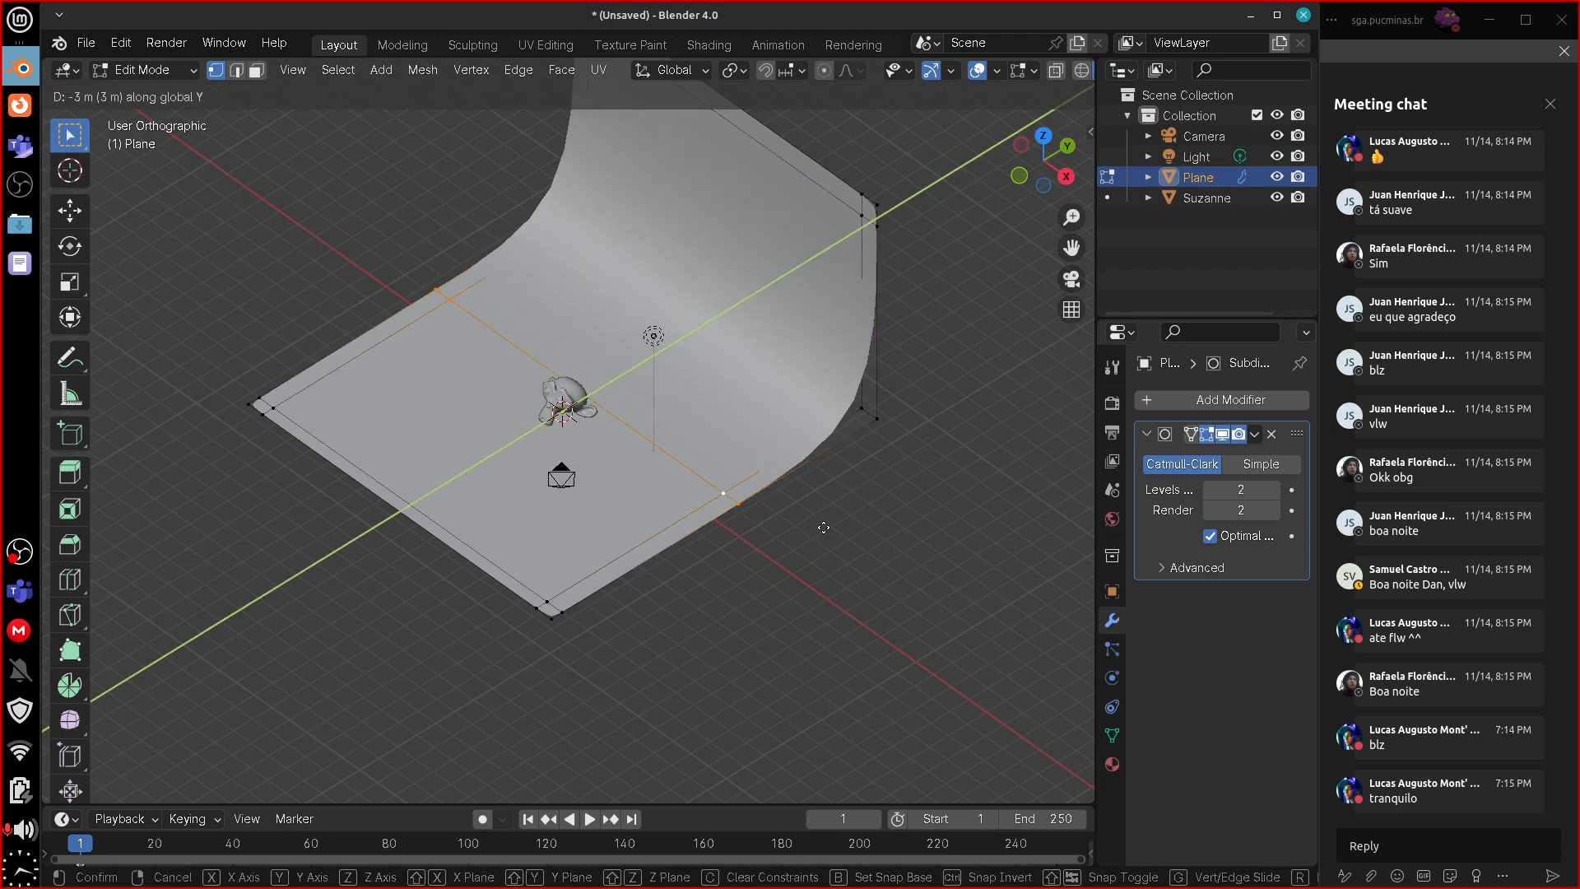
{"action": "key", "text": "Return"}
{"action": "middle_click_drag", "start_coordinate": [850, 504], "coordinate": [815, 494]}
{"action": "key", "text": "Tab"}
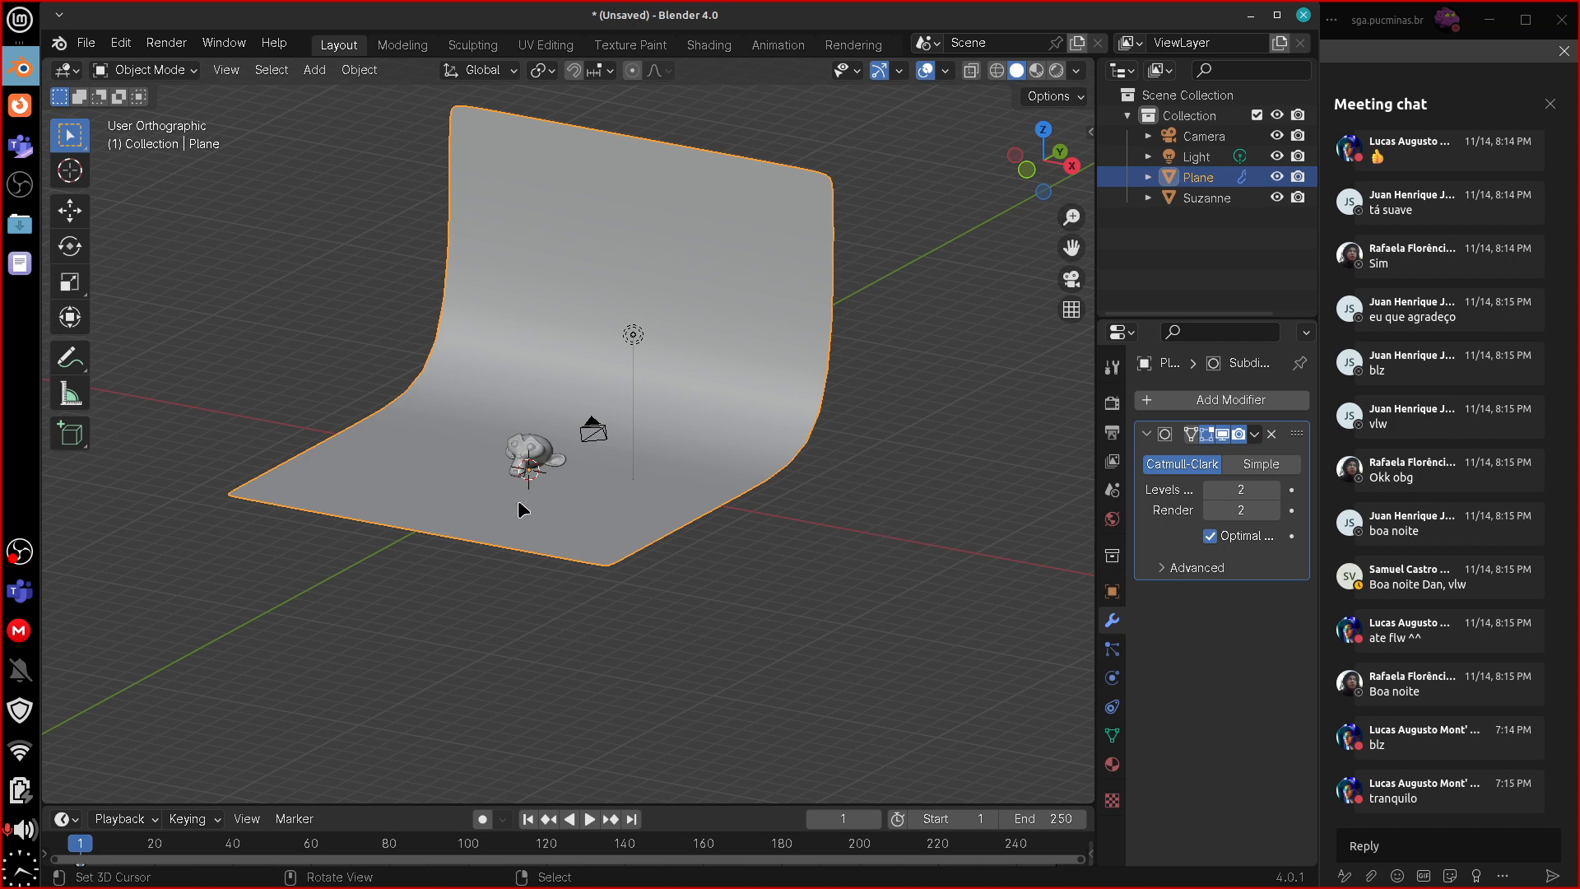
- Switch to the Shading workspace and assign the existing material named Material to the backdrop
{"action": "middle_click_drag", "start_coordinate": [736, 578], "coordinate": [842, 586]}
{"action": "middle_click_drag", "start_coordinate": [807, 503], "coordinate": [744, 518]}
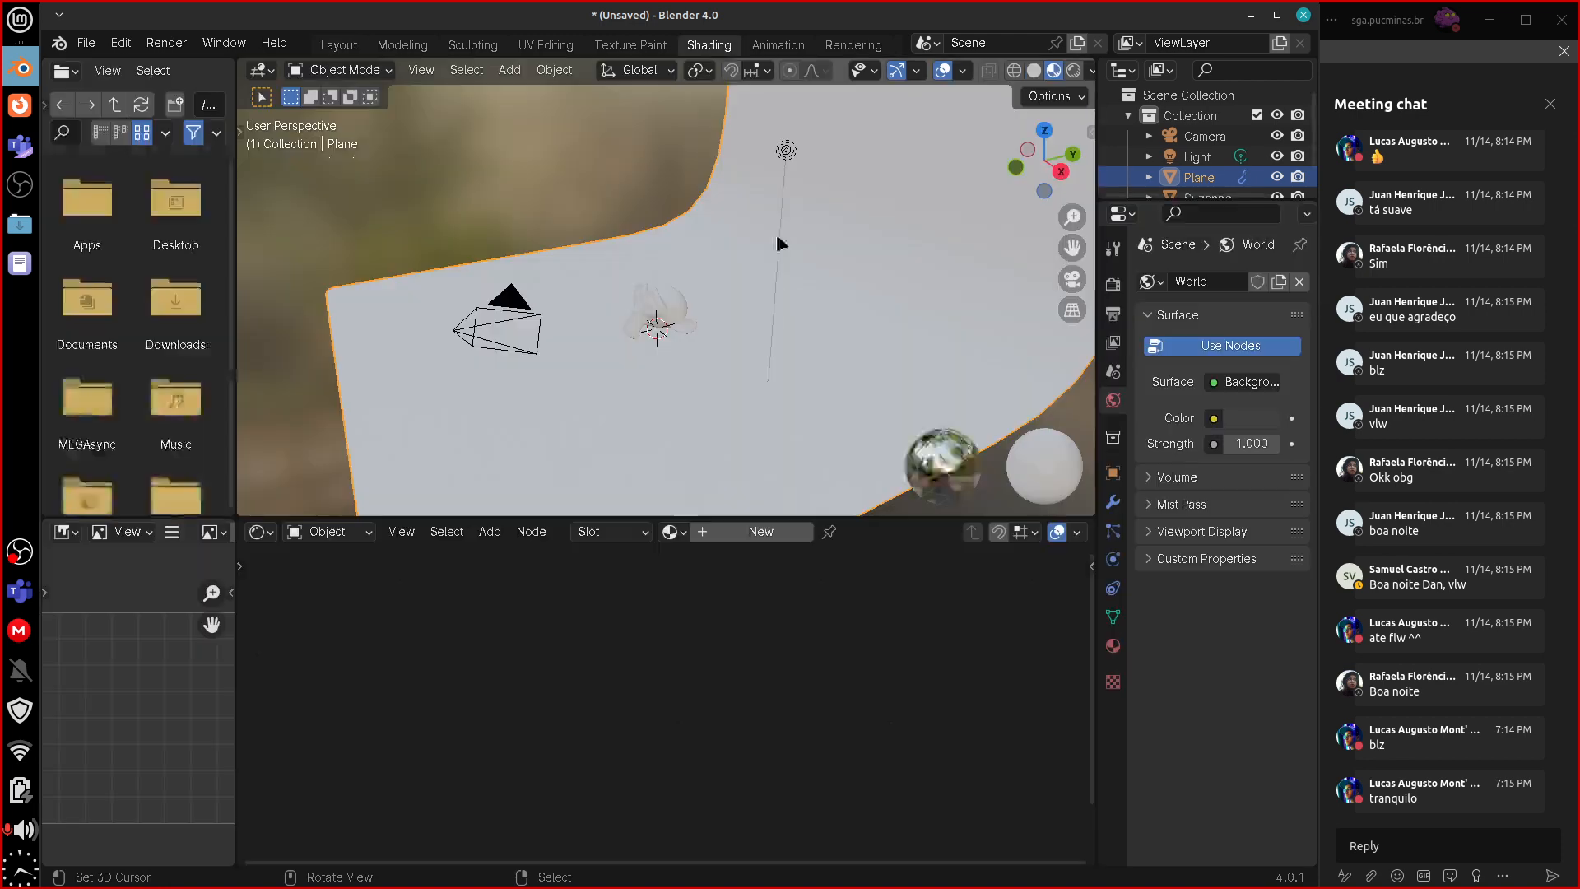
{"action": "left_click", "coordinate": [711, 45]}
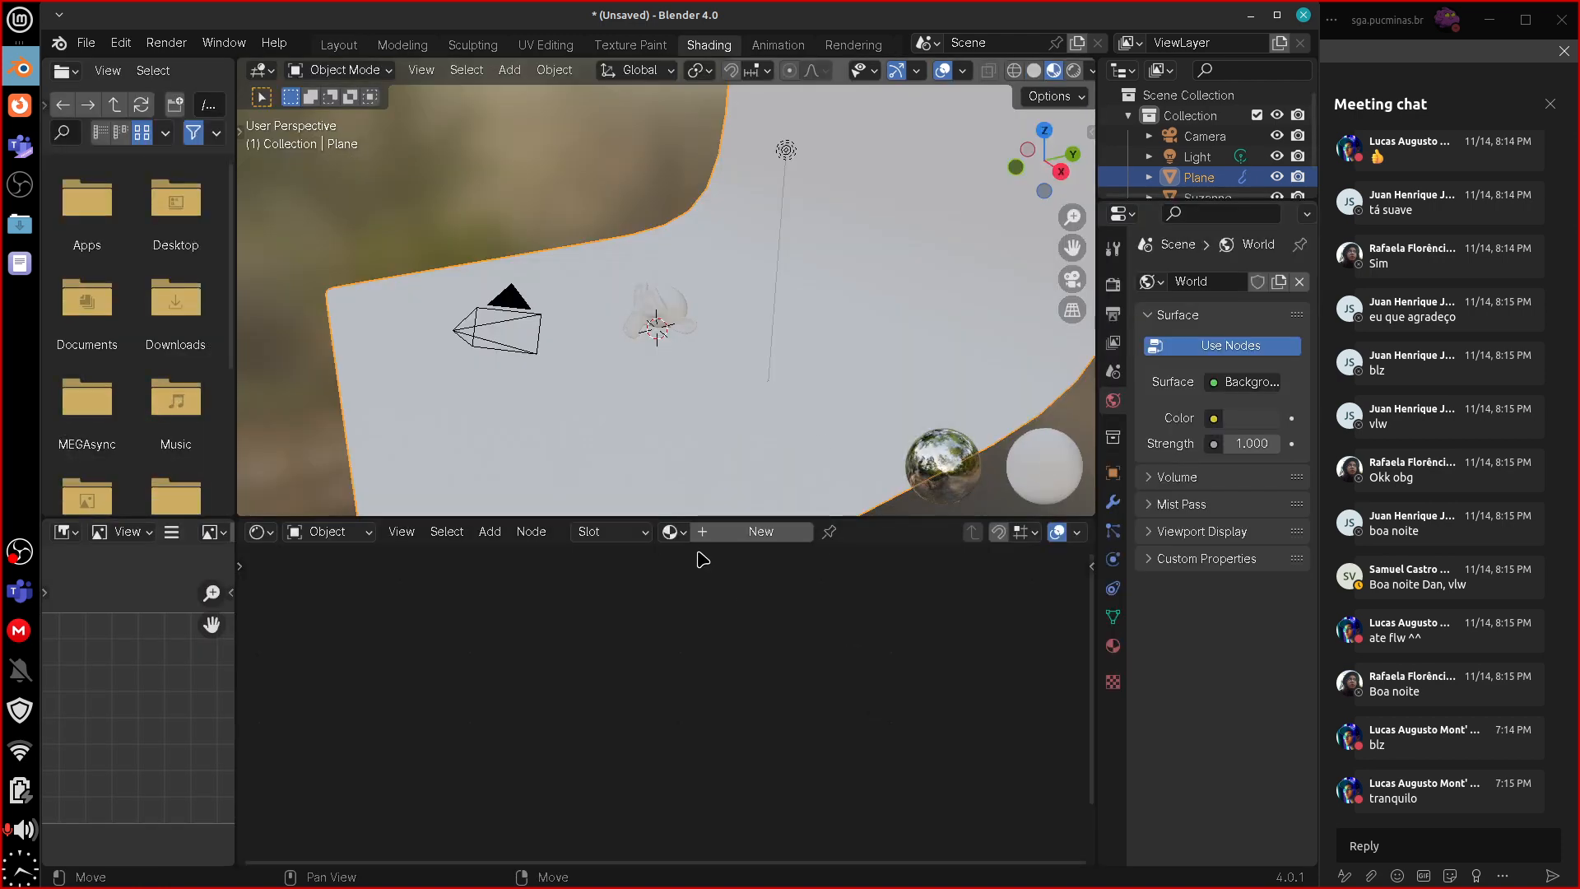
{"action": "middle_click_drag", "start_coordinate": [819, 441], "coordinate": [782, 449]}
{"action": "left_click", "coordinate": [674, 532]}
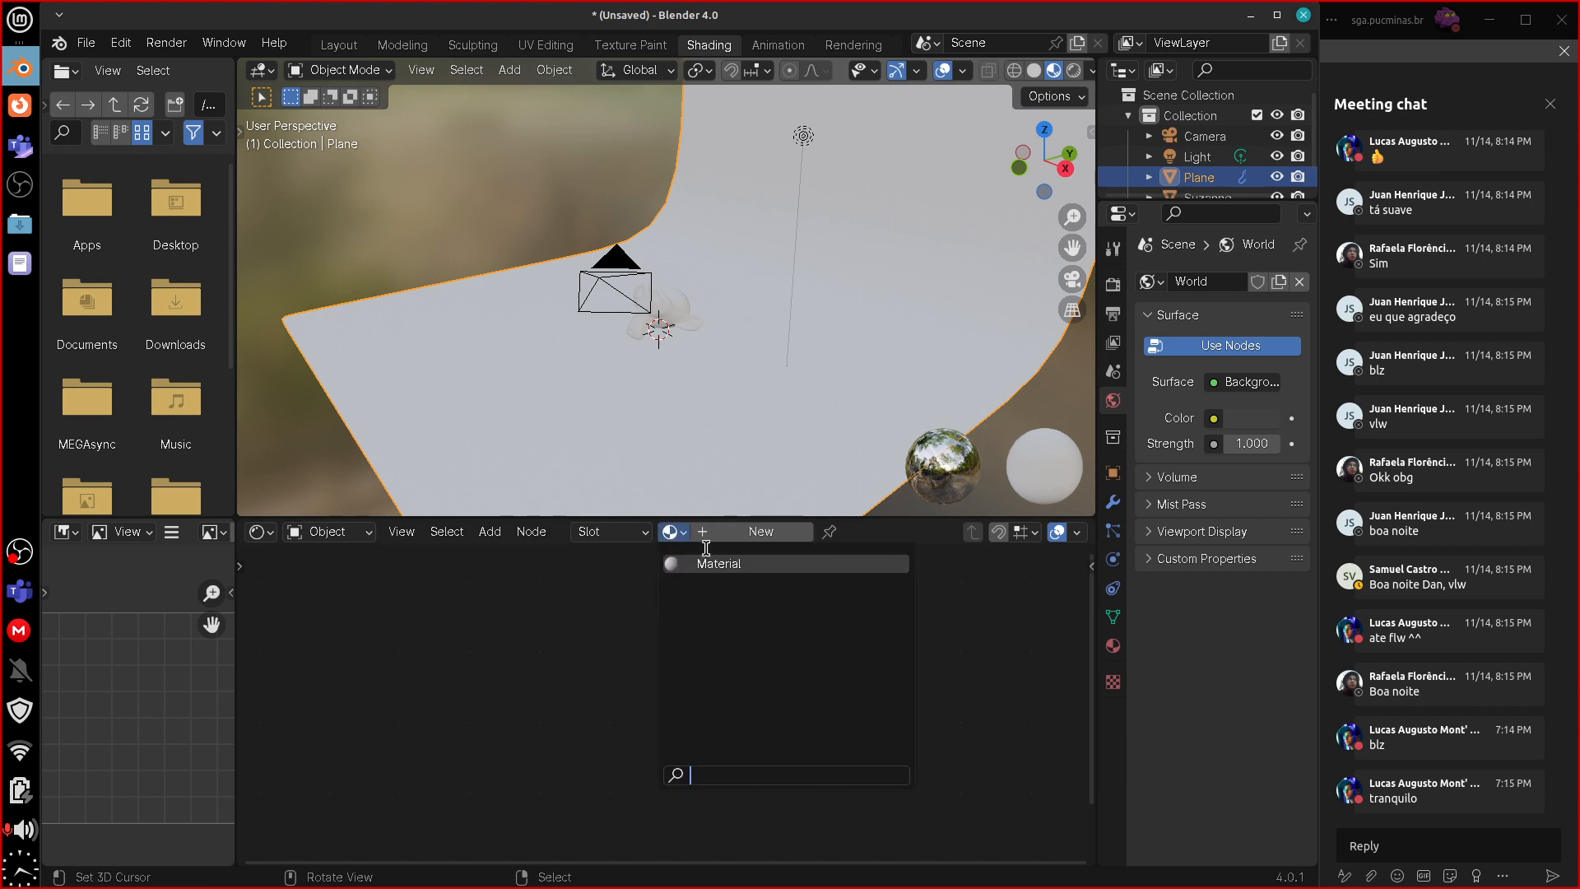
{"action": "left_click", "coordinate": [725, 564]}
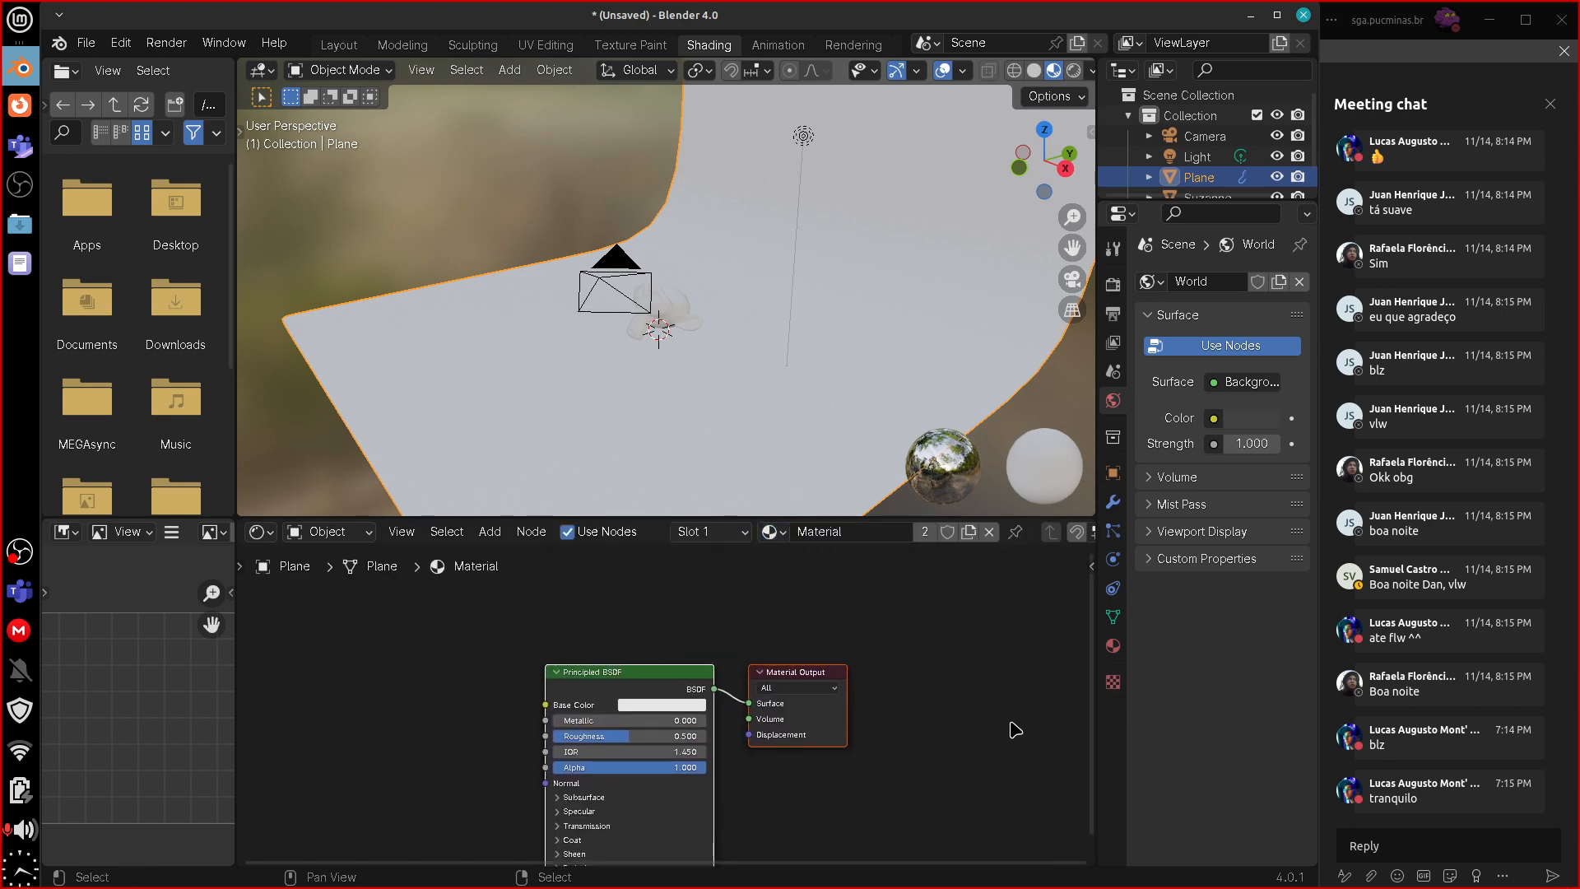
{"action": "key", "text": "Home"}
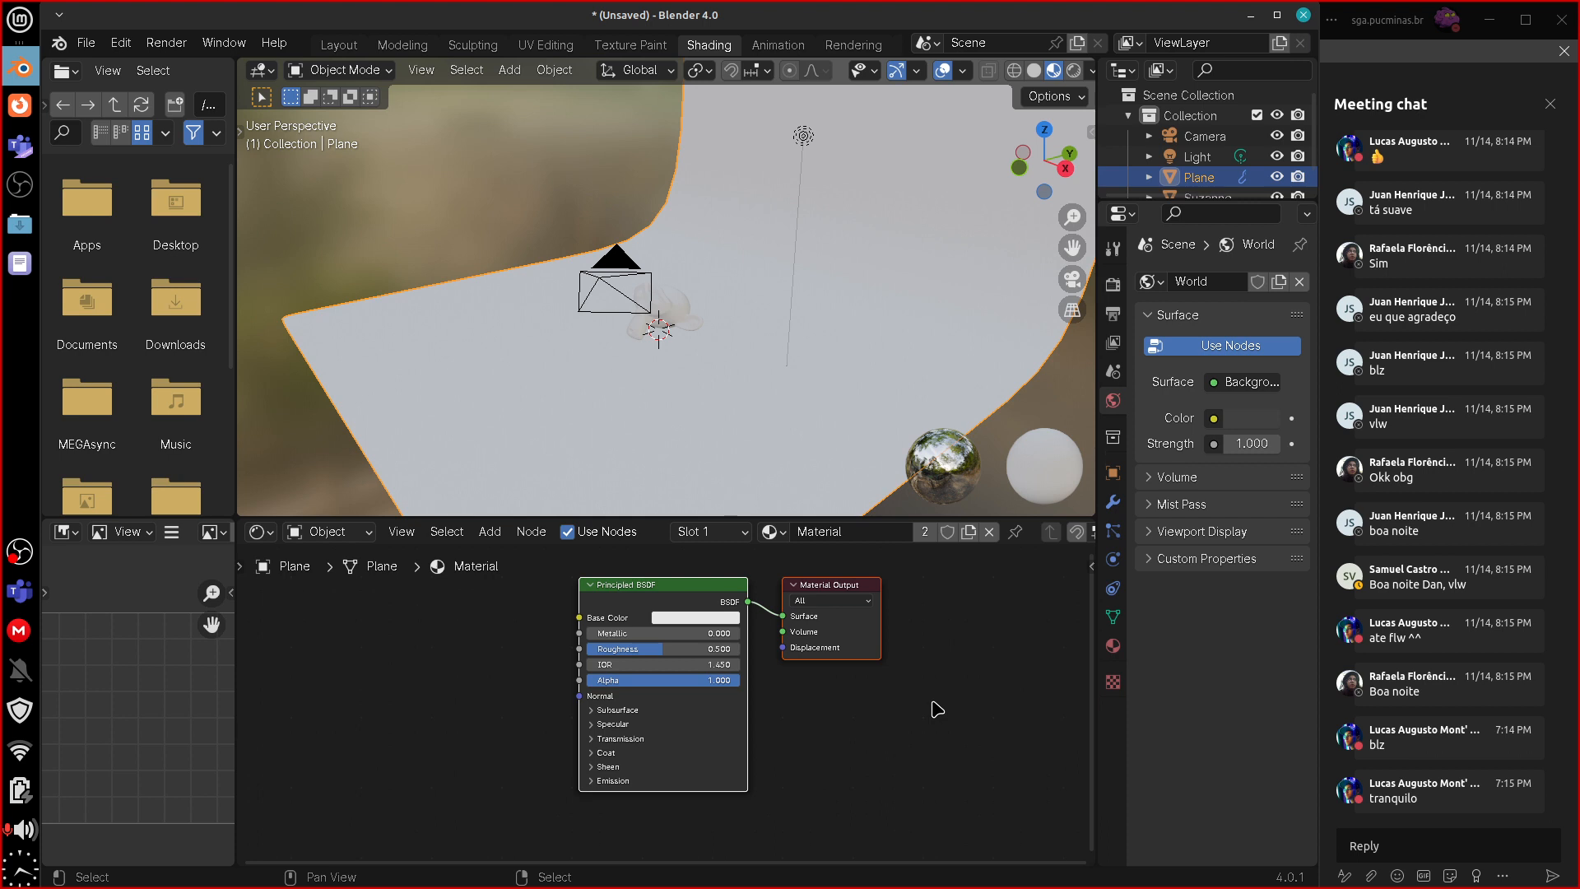
- Display the backdrop's material properties and rename its material BG
{"action": "left_click", "coordinate": [1113, 646]}
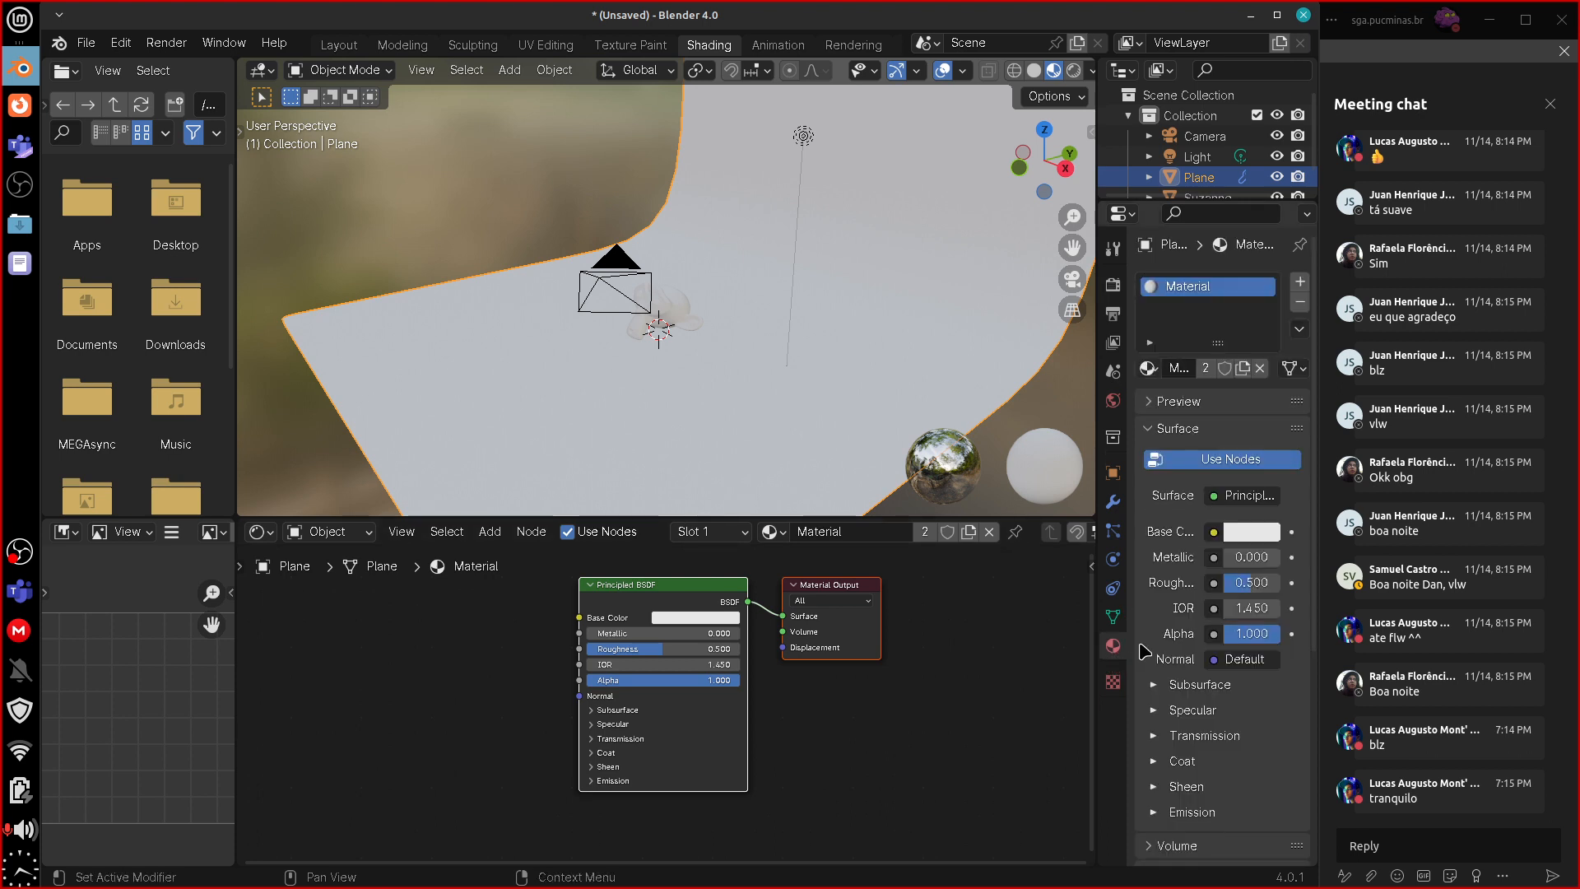
{"action": "left_click", "coordinate": [851, 536]}
{"action": "type", "text": "BG"}
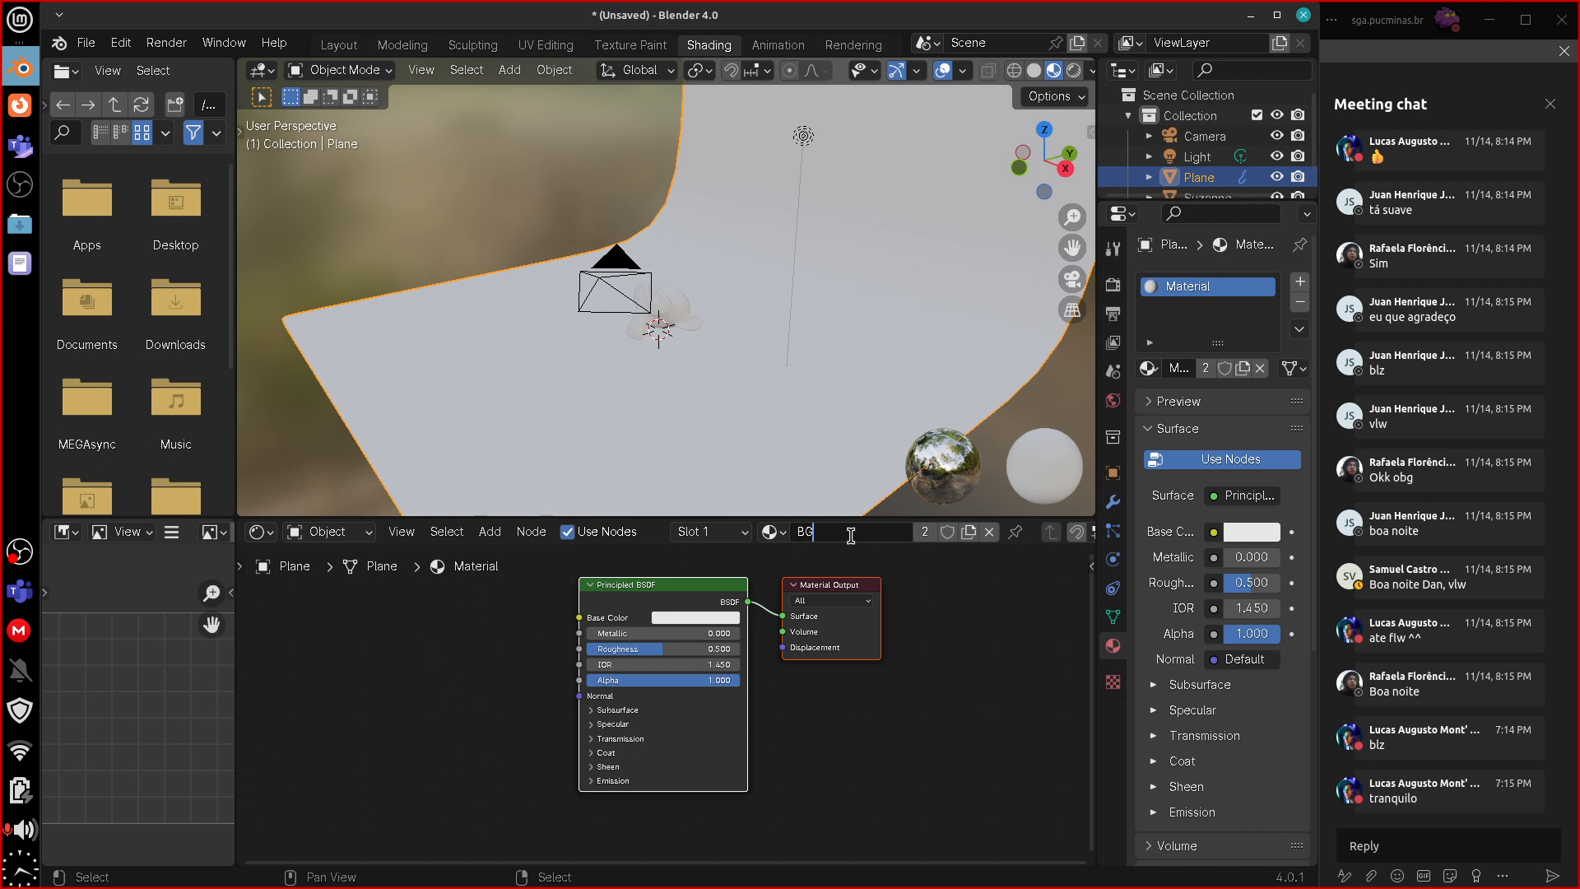
{"action": "key", "text": "Return"}
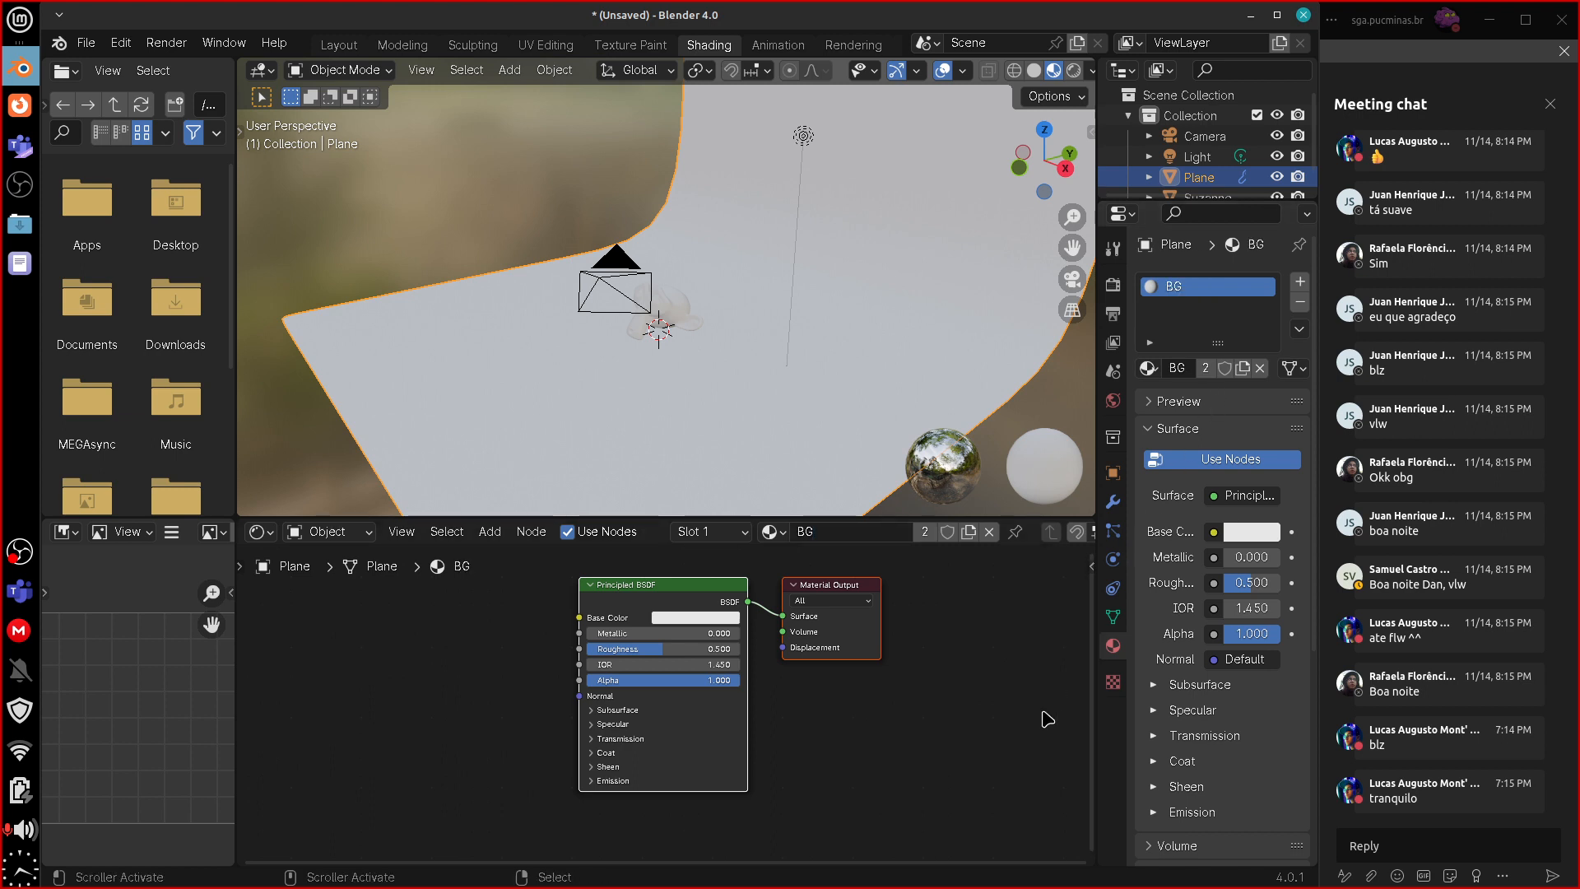
- Change the BG material's Base Color to a dark greyish purple
{"action": "middle_click_drag", "start_coordinate": [932, 693], "coordinate": [972, 699]}
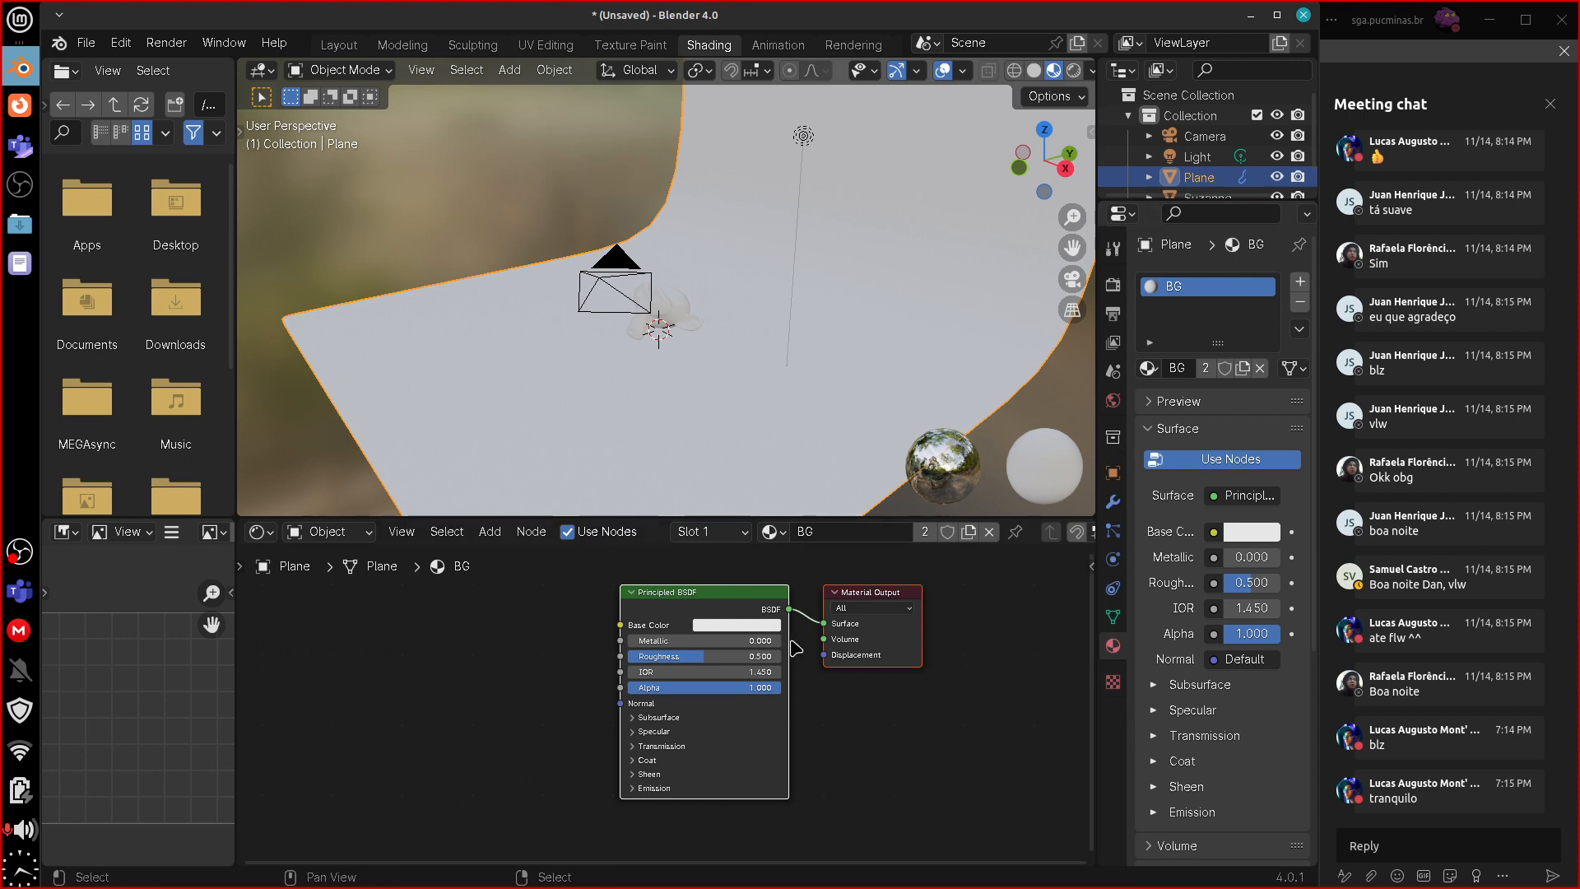
{"action": "left_click", "coordinate": [763, 626]}
{"action": "left_click_drag", "start_coordinate": [834, 455], "coordinate": [776, 481]}
{"action": "left_click", "coordinate": [772, 475]}
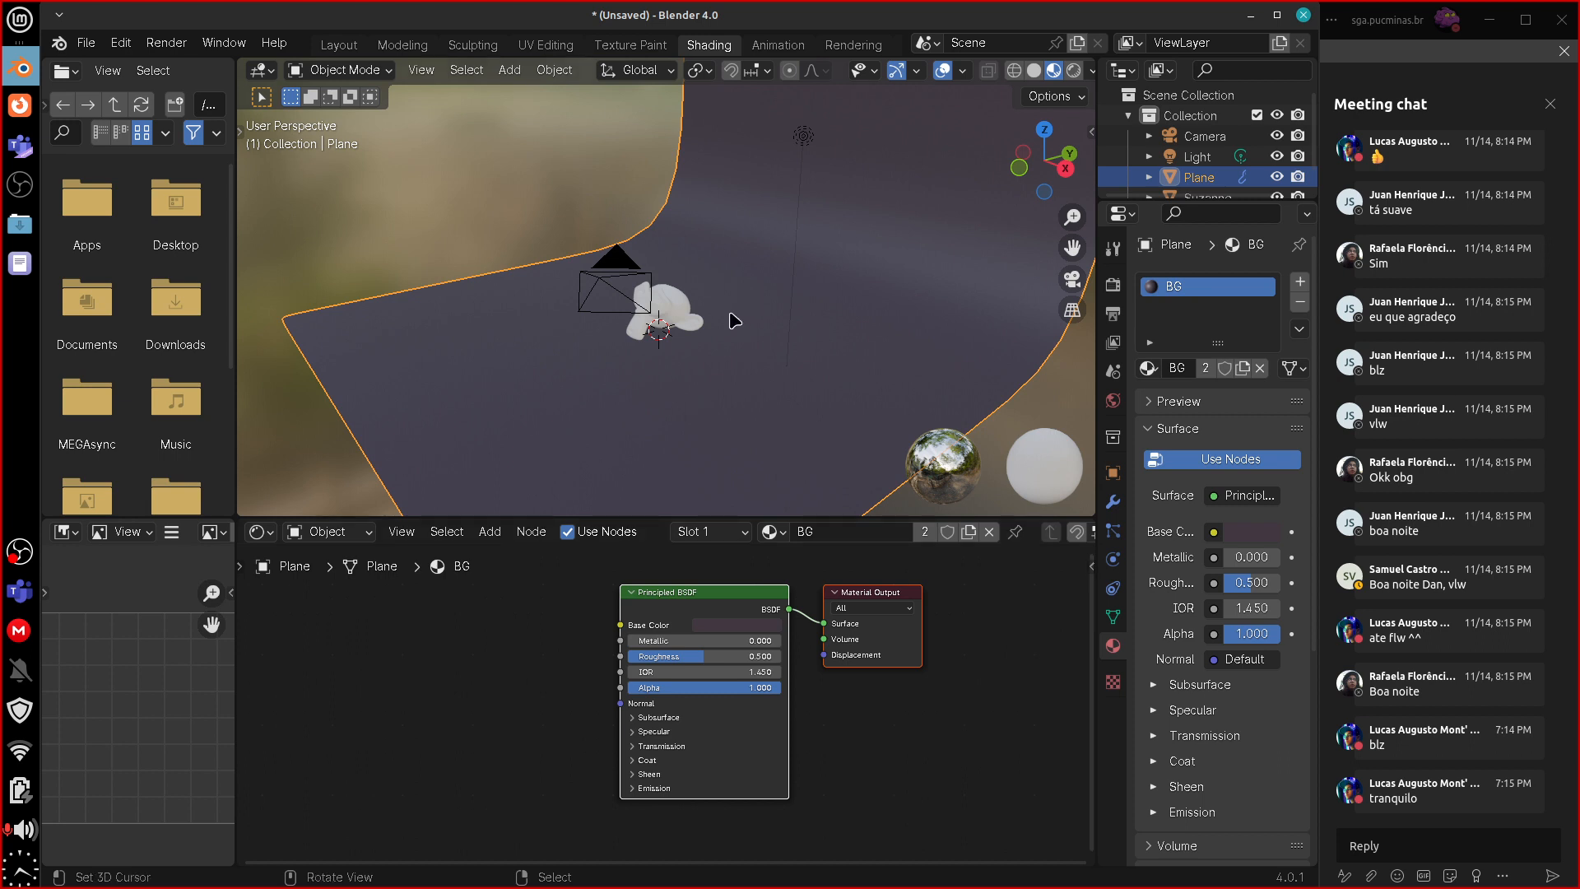
- Set the BG material's Roughness to 0.75 on the Principled BSDF node
{"action": "middle_click_drag", "start_coordinate": [797, 411], "coordinate": [859, 415]}
{"action": "mouse_move", "coordinate": [941, 385]}
{"action": "middle_mouse_down"}
{"action": "mouse_move", "coordinate": [952, 378]}
{"action": "mouse_move", "coordinate": [872, 395]}
{"action": "mouse_move", "coordinate": [949, 381]}
{"action": "mouse_move", "coordinate": [914, 388]}
{"action": "middle_mouse_up"}
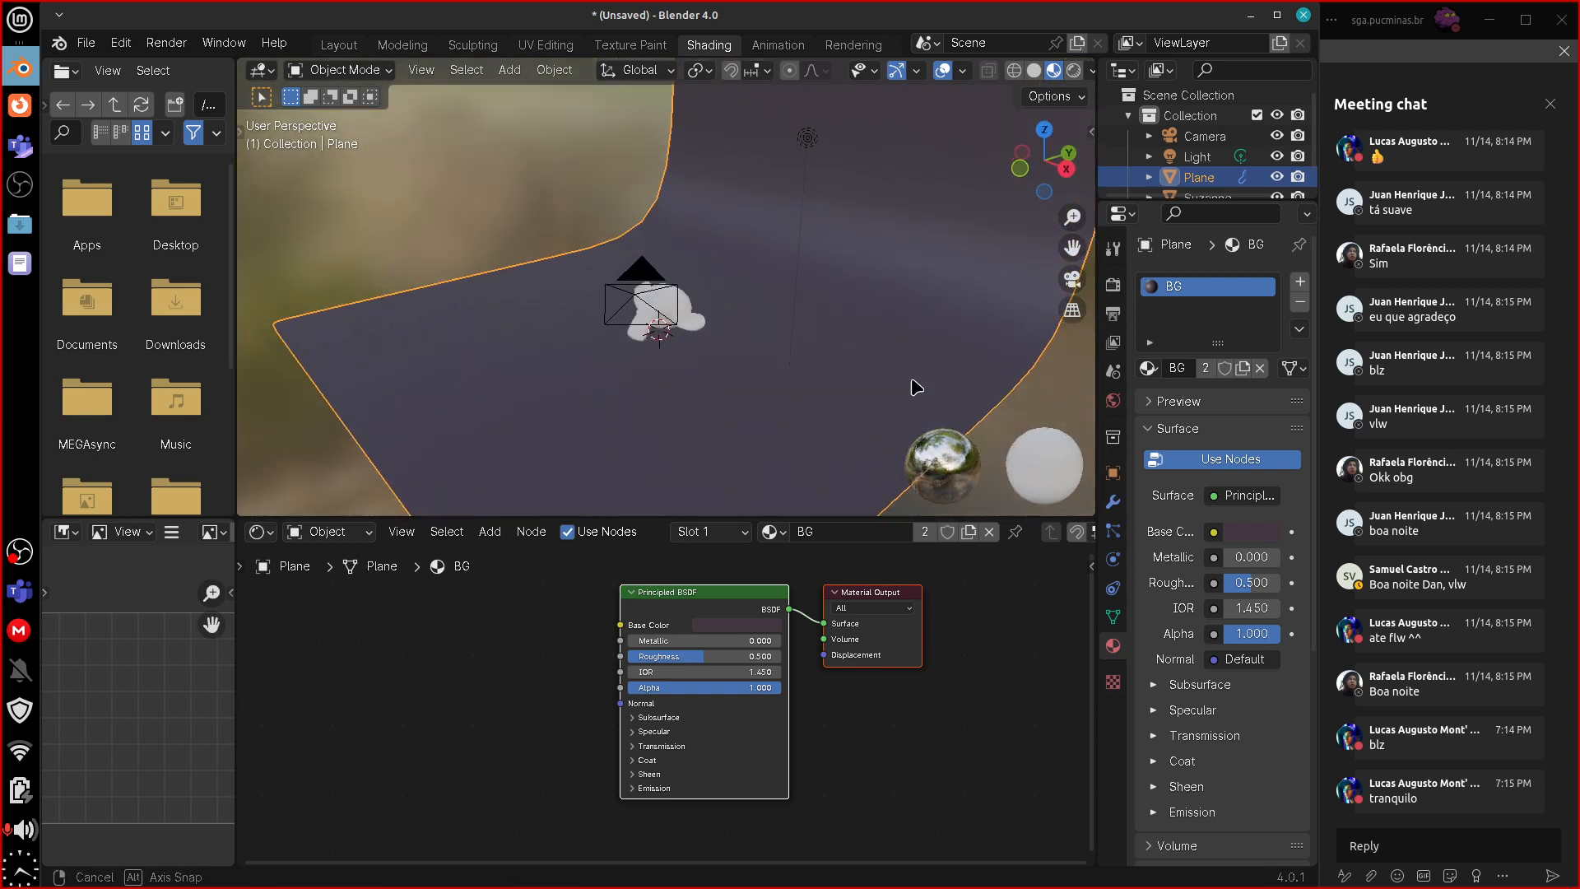
{"action": "left_click_drag", "start_coordinate": [1010, 201], "coordinate": [1054, 160]}
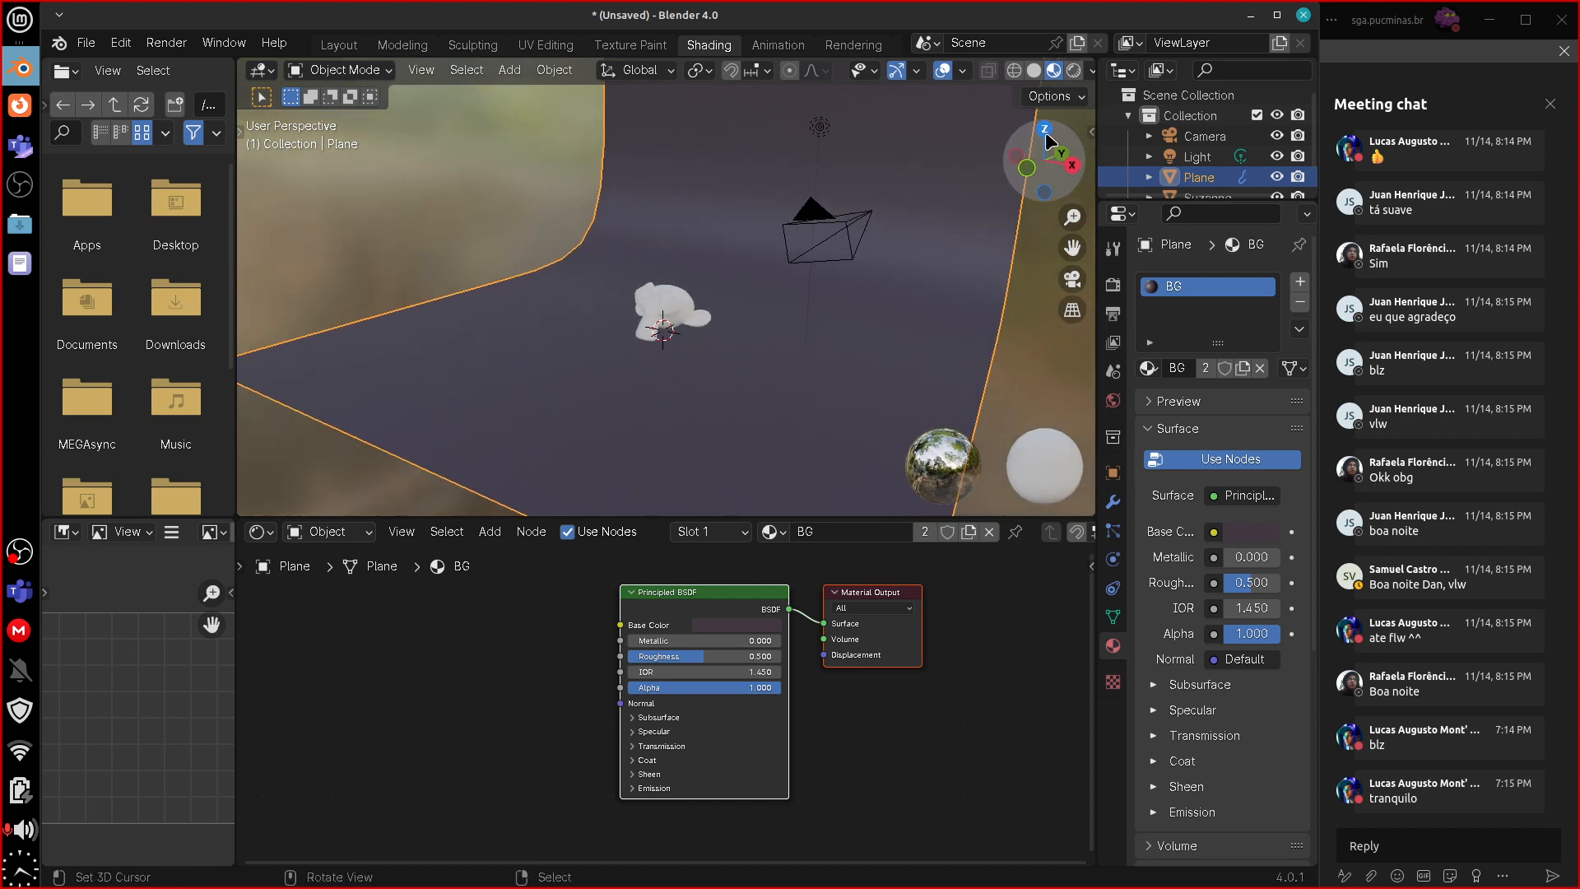
{"action": "left_click_drag", "start_coordinate": [705, 659], "coordinate": [780, 660]}
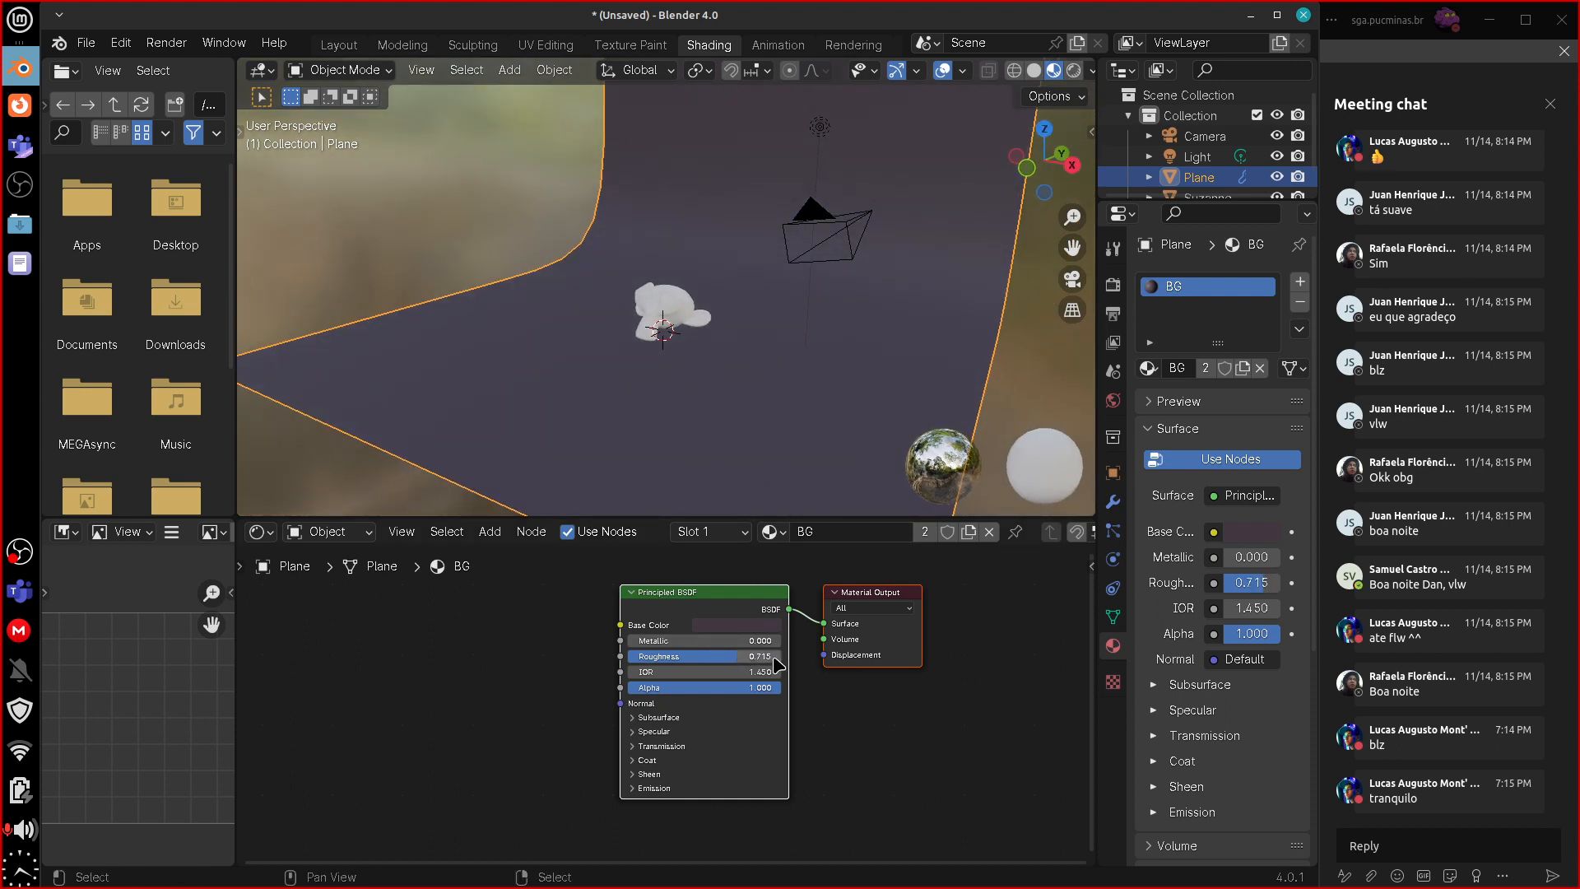
{"action": "left_click", "coordinate": [778, 658]}
{"action": "key", "text": "End"}
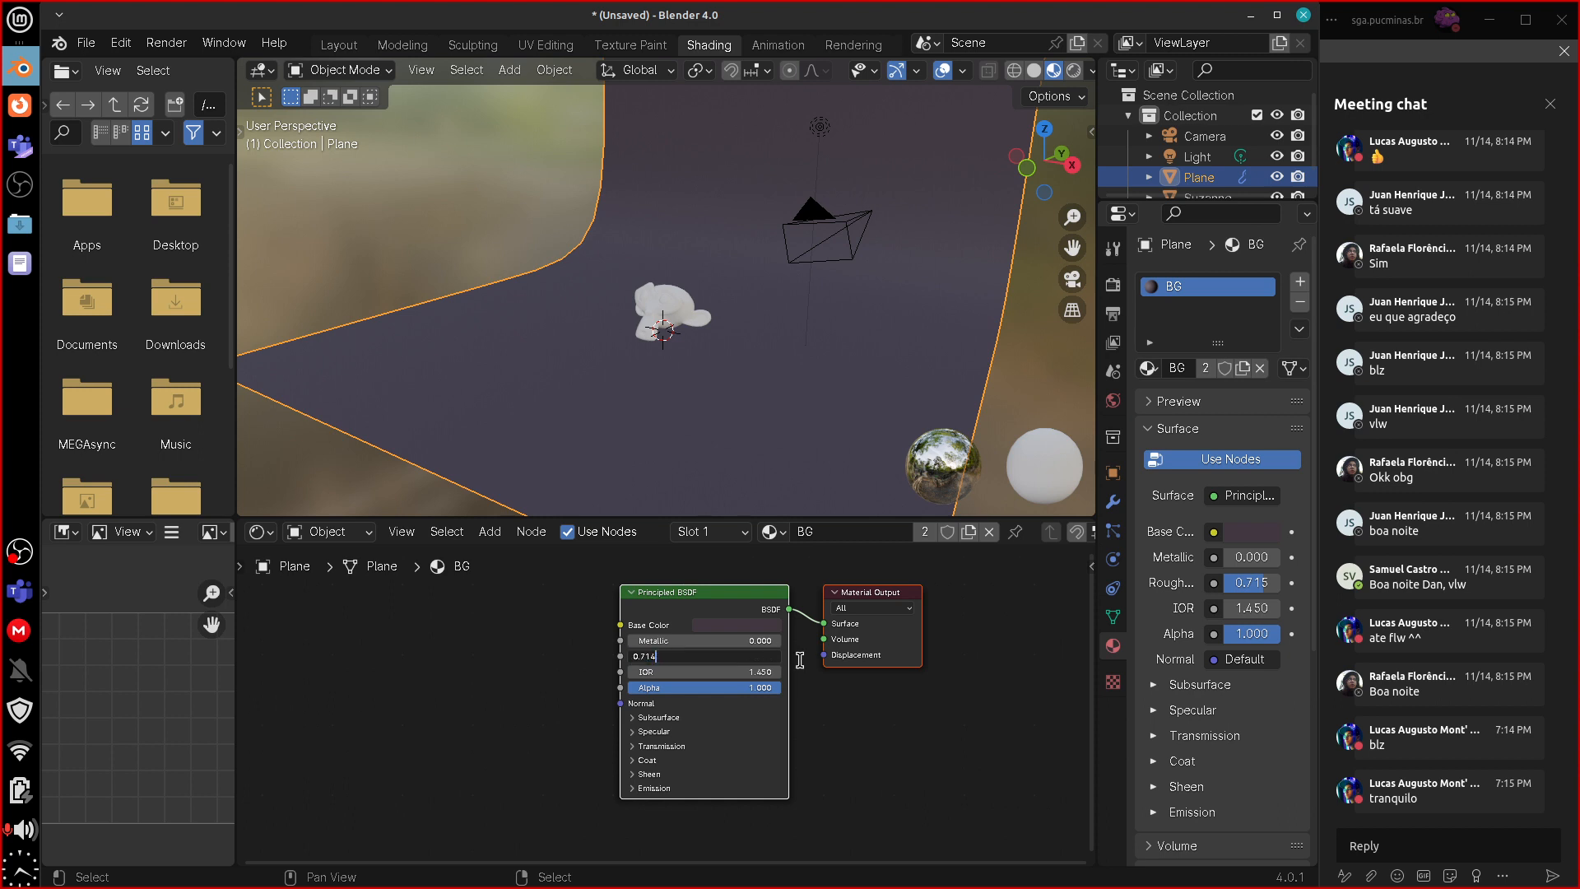
{"action": "type", "text": "5"}
{"action": "key", "text": "Return"}
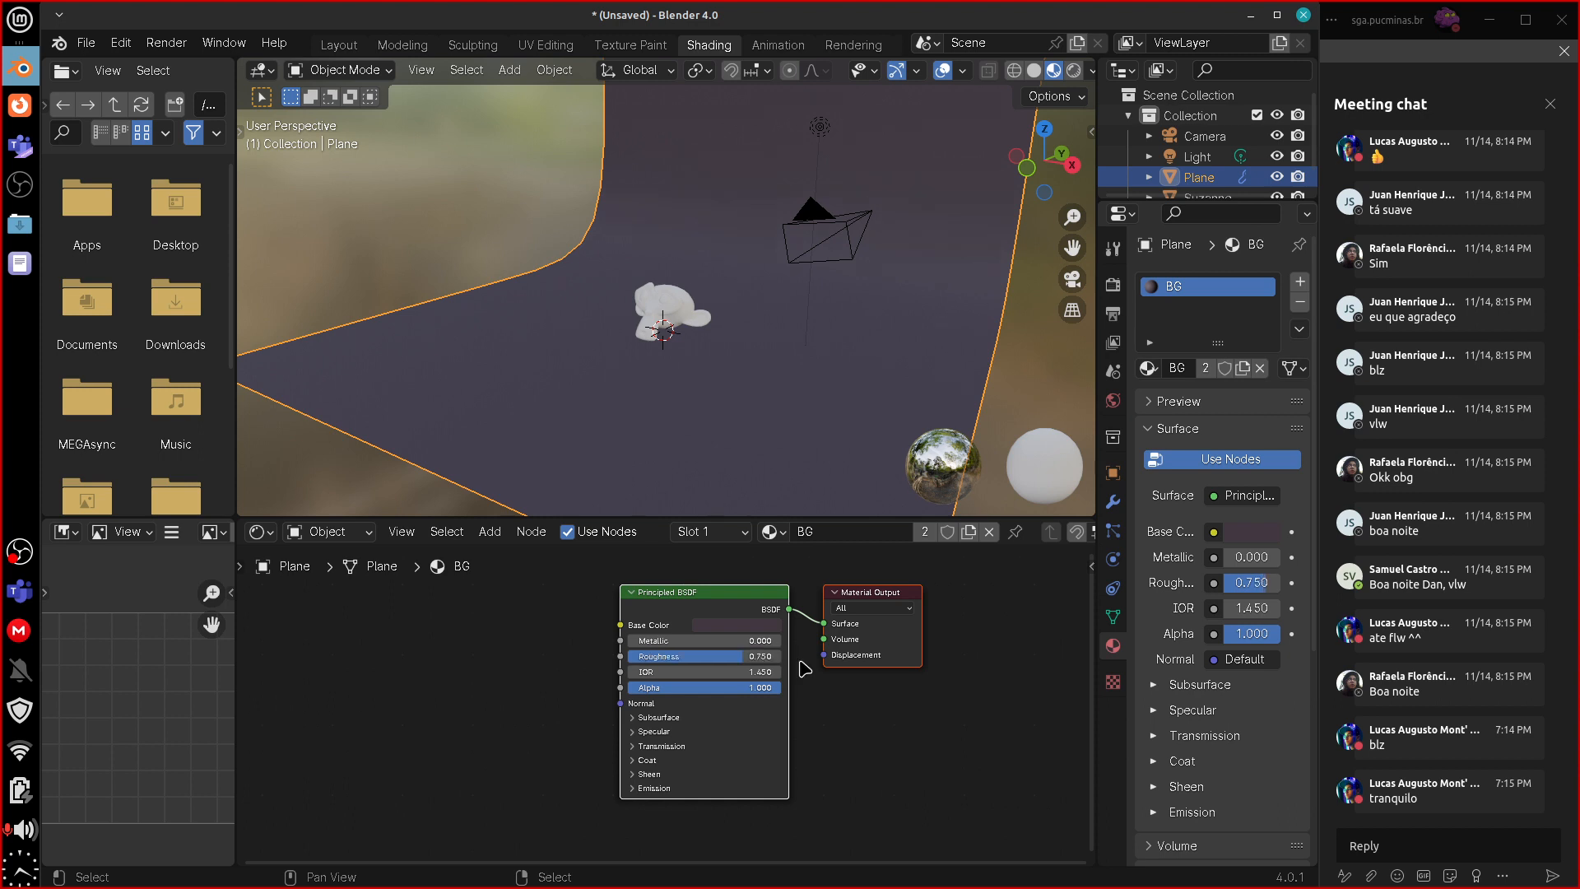
- Show the viewport in Rendered shading and view the backdrop and Suzanne from the front
{"action": "mouse_move", "coordinate": [930, 422]}
{"action": "middle_mouse_down"}
{"action": "mouse_move", "coordinate": [957, 360]}
{"action": "mouse_move", "coordinate": [905, 387]}
{"action": "mouse_move", "coordinate": [968, 293]}
{"action": "middle_mouse_up"}
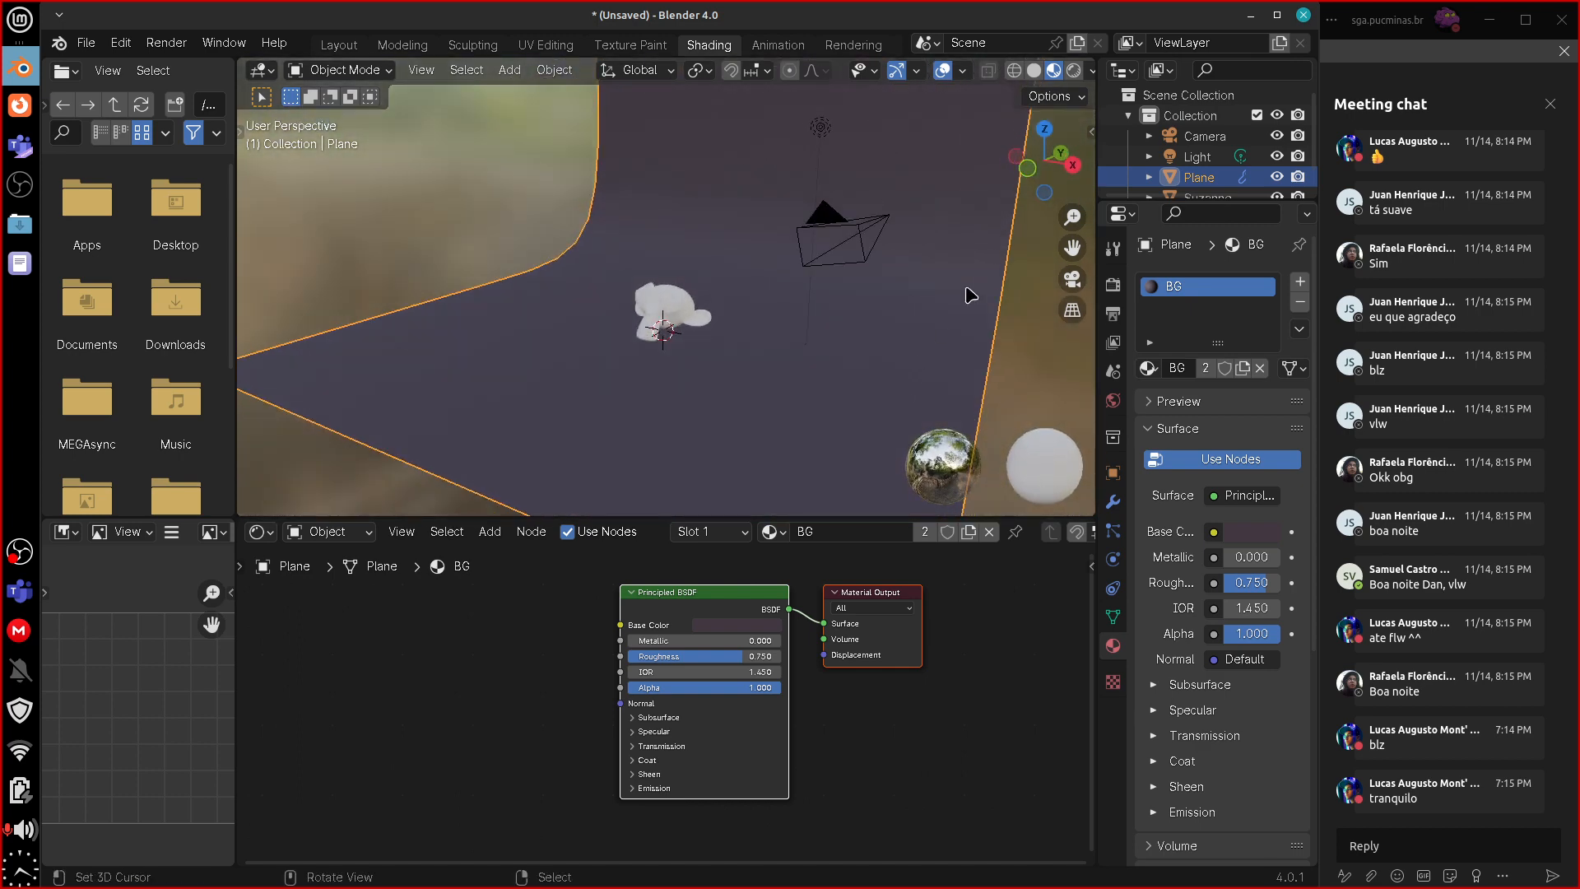
{"action": "left_click", "coordinate": [1074, 71]}
{"action": "mouse_move", "coordinate": [921, 452]}
{"action": "middle_mouse_down"}
{"action": "mouse_move", "coordinate": [977, 448]}
{"action": "mouse_move", "coordinate": [1015, 251]}
{"action": "middle_mouse_up"}
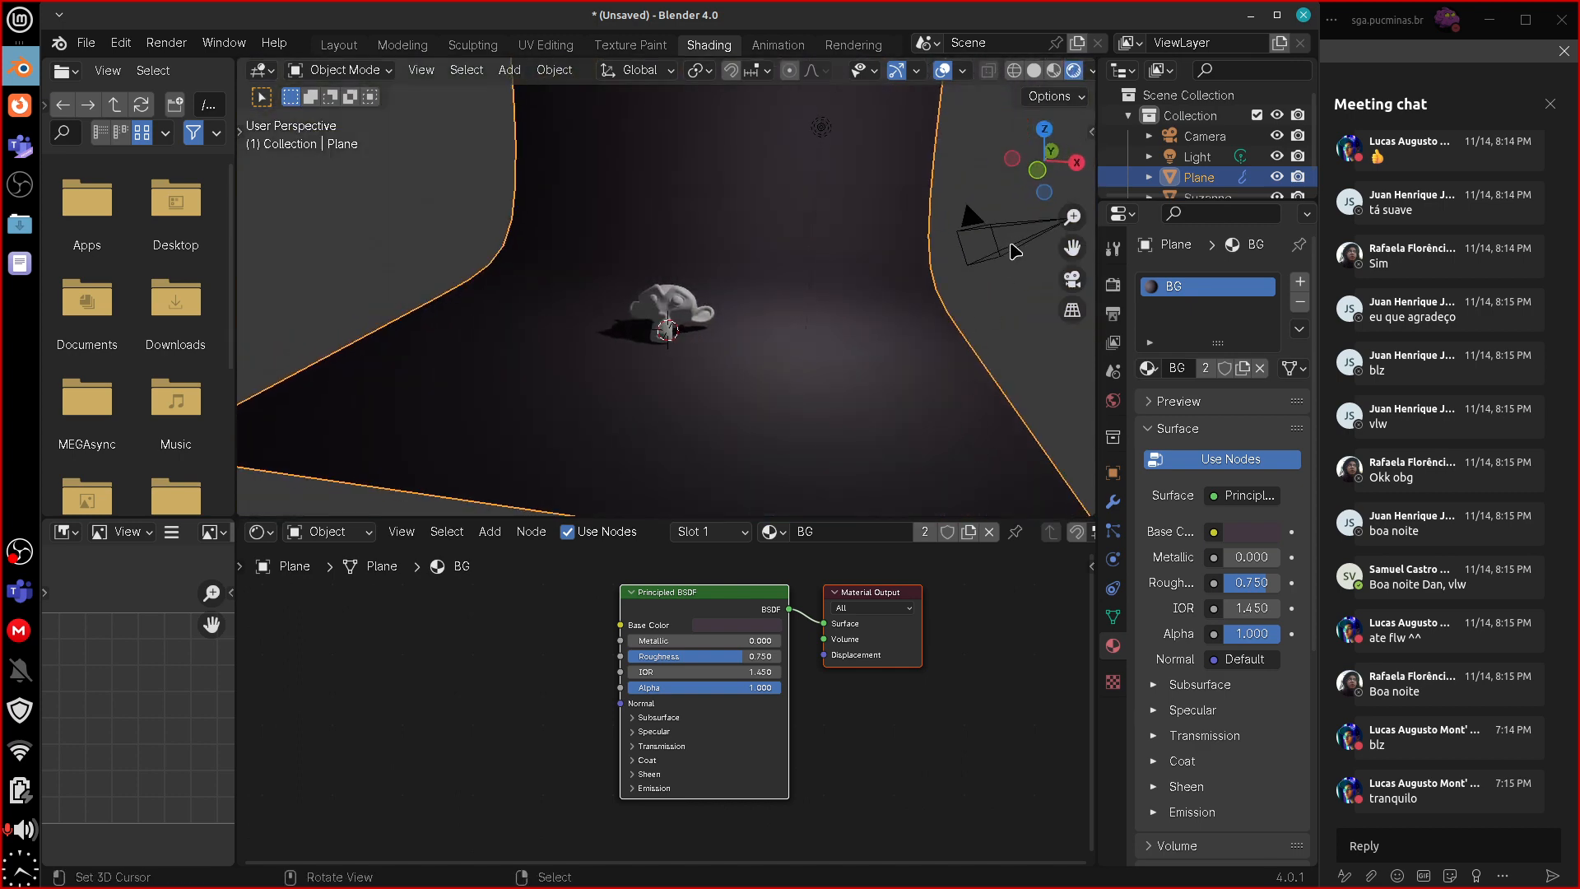
{"action": "middle_click_drag", "start_coordinate": [909, 395], "coordinate": [937, 387]}
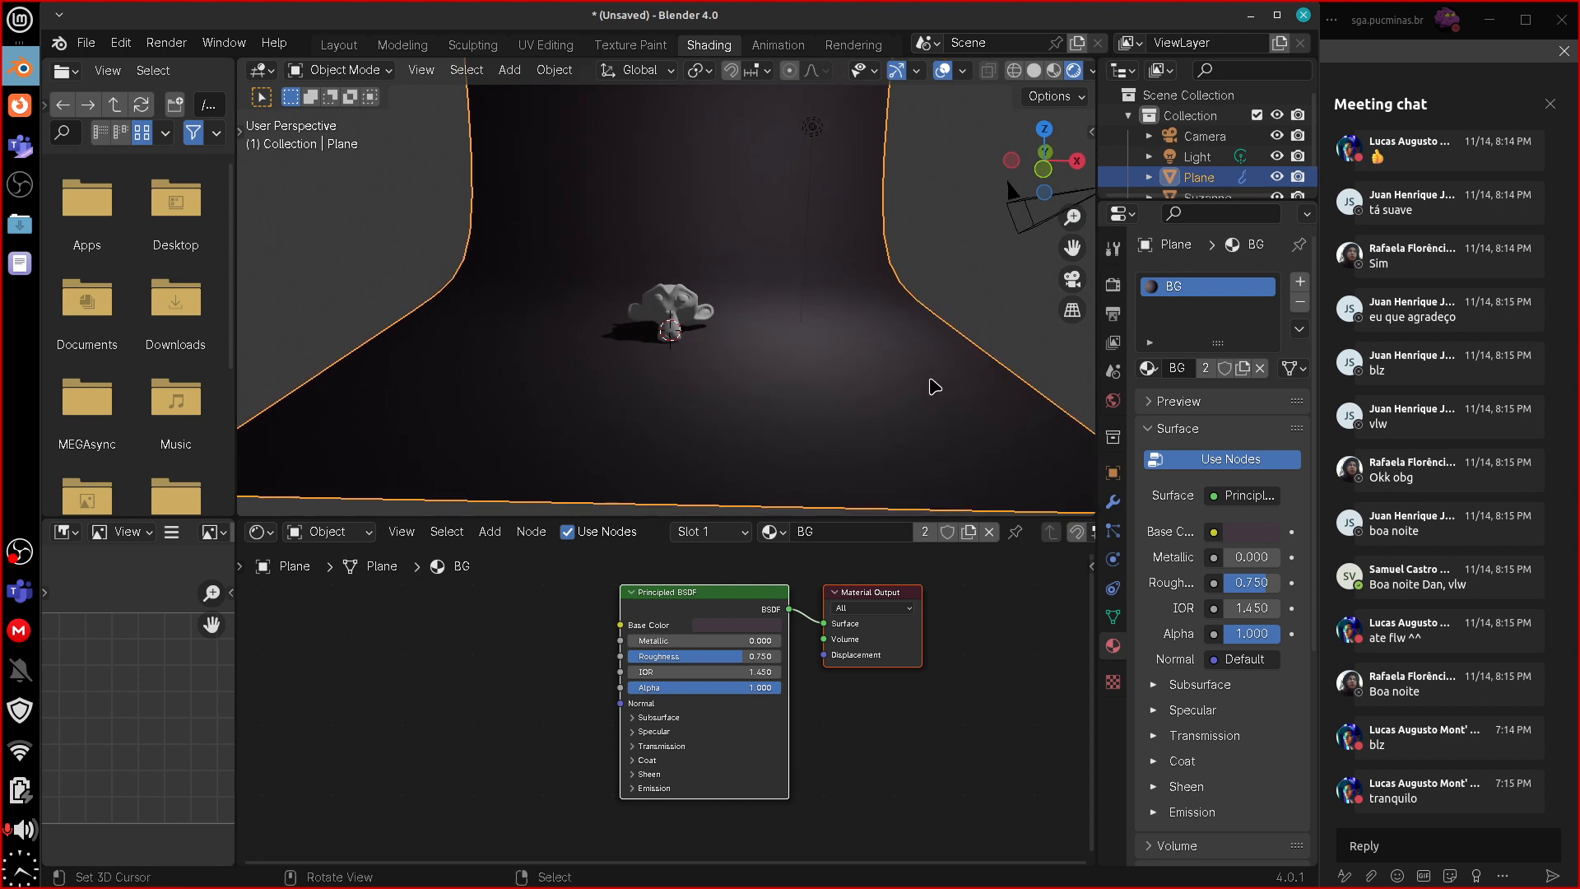
- Set the viewport to front orthographic, select the camera, and align the active camera to this view
{"action": "key", "text": "KP_1"}
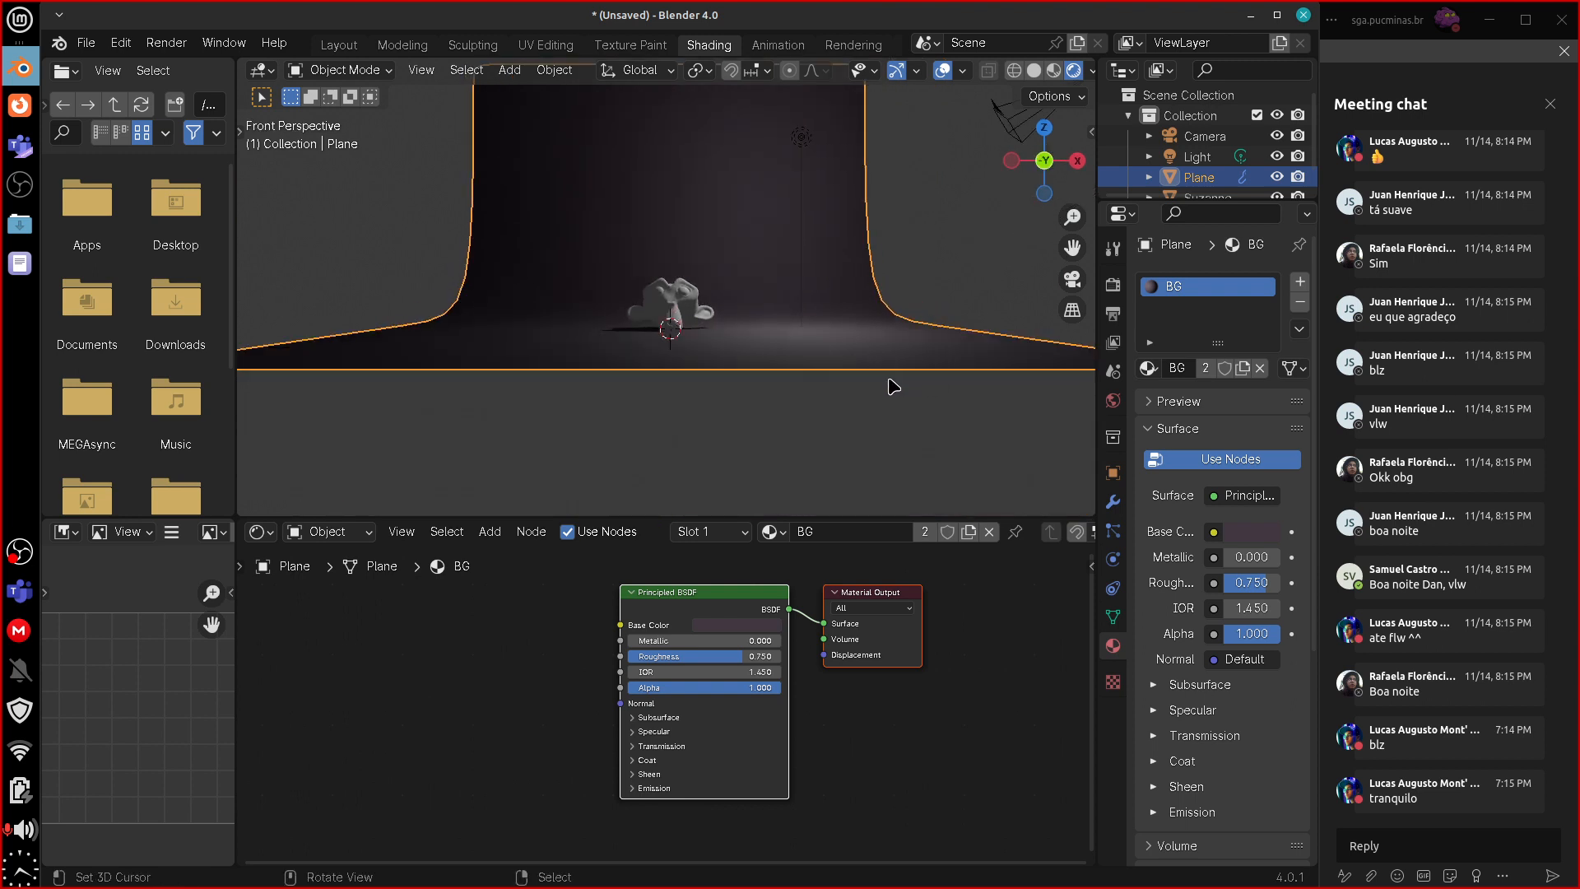
{"action": "key", "text": "KP_5"}
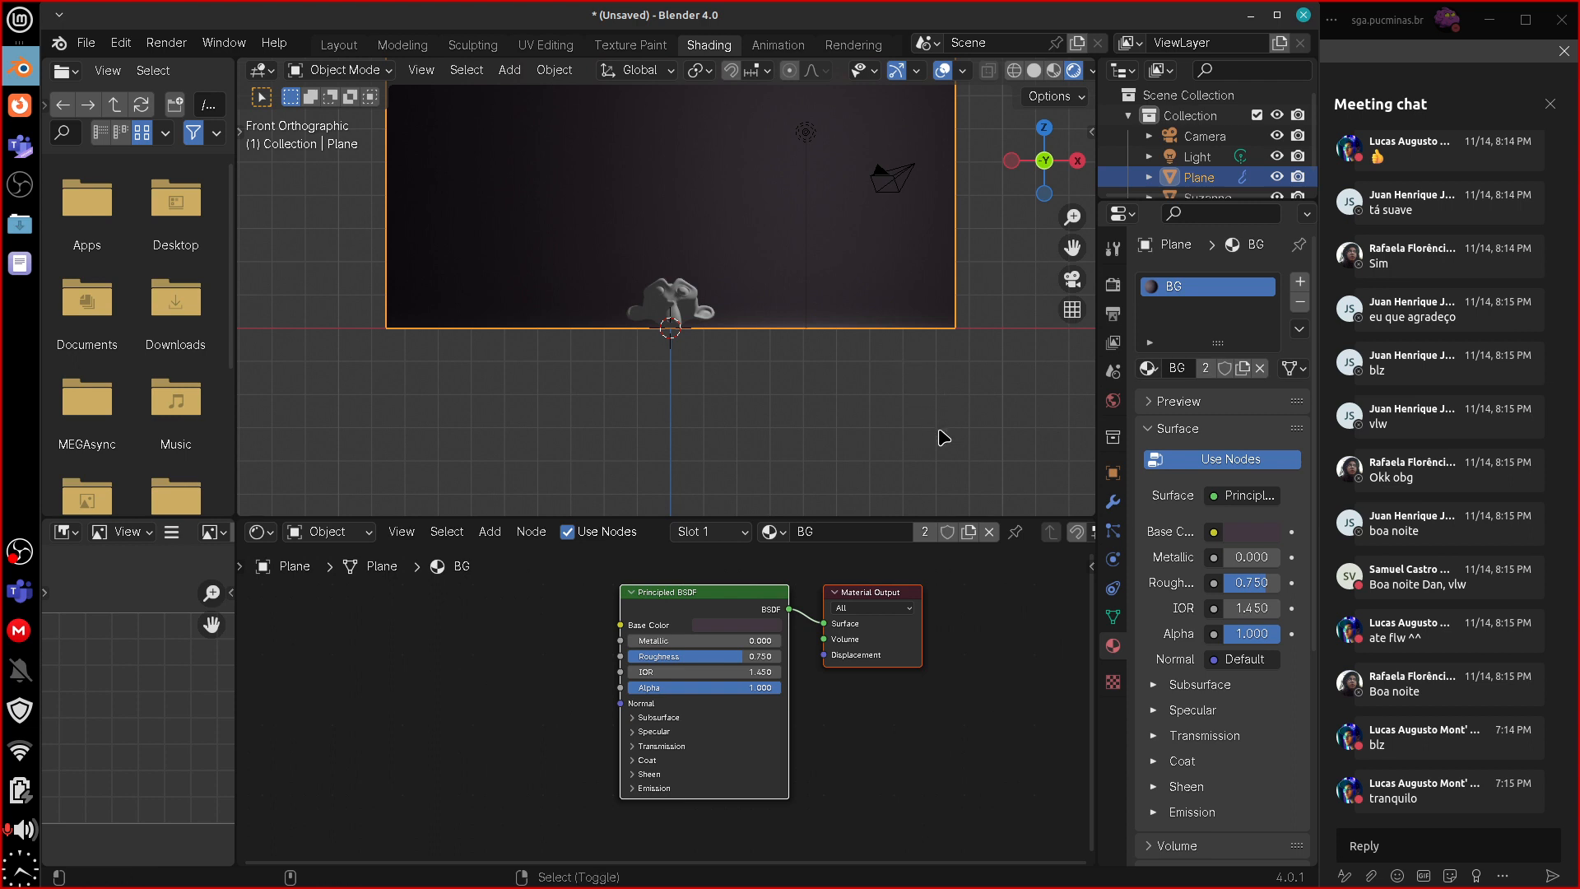
{"action": "mouse_move", "coordinate": [974, 381]}
{"action": "middle_mouse_down", "text": "shift"}
{"action": "mouse_move", "coordinate": [984, 461]}
{"action": "mouse_move", "coordinate": [957, 398]}
{"action": "middle_mouse_up", "text": "shift"}
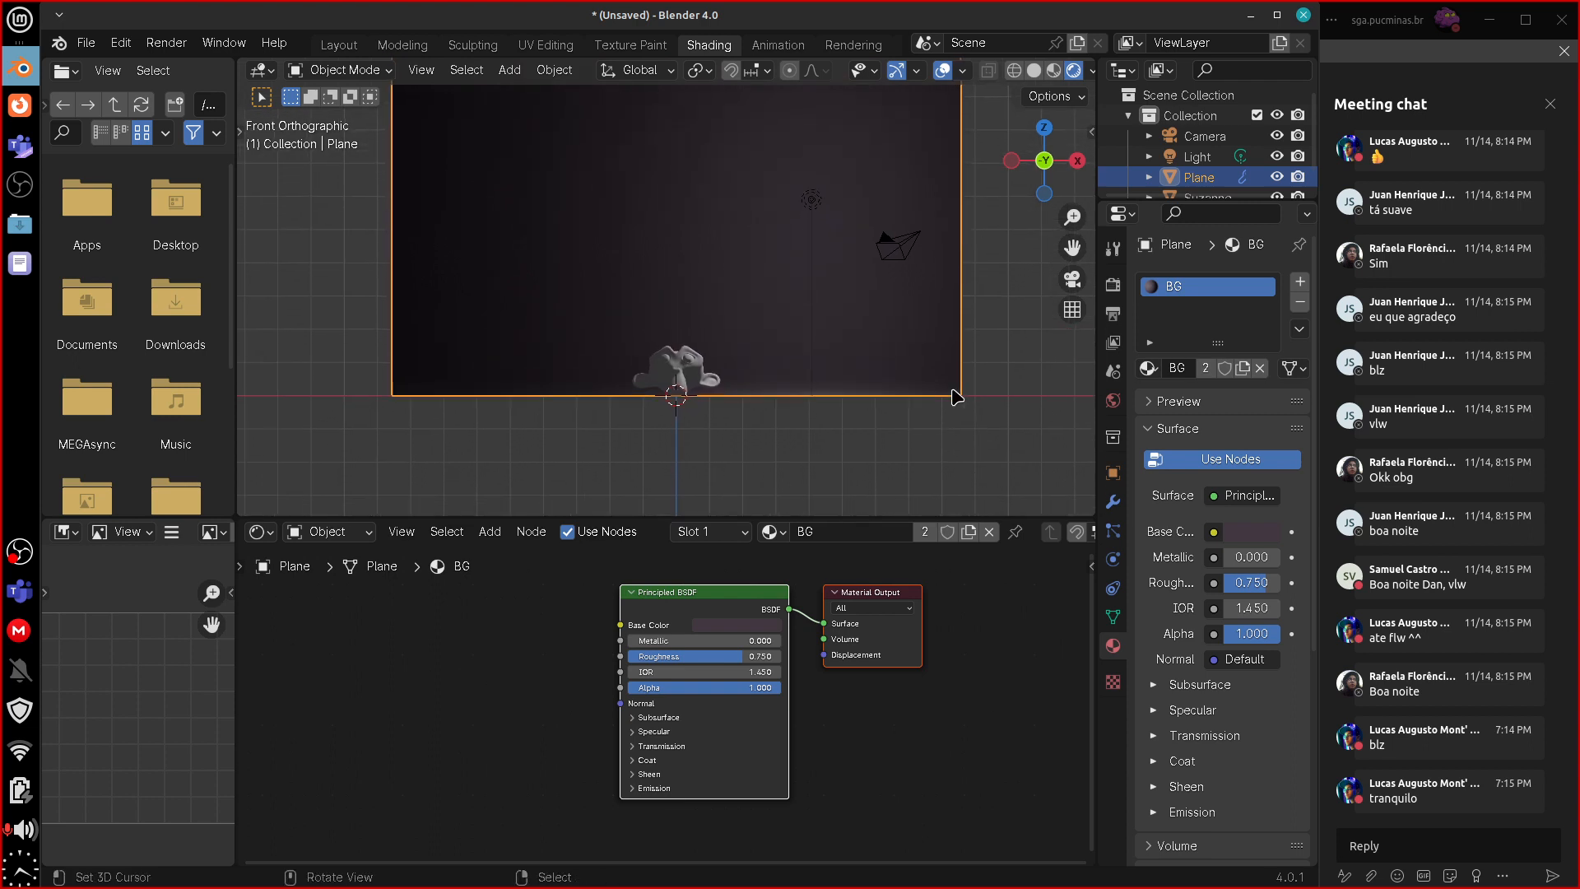
{"action": "left_click", "coordinate": [895, 255]}
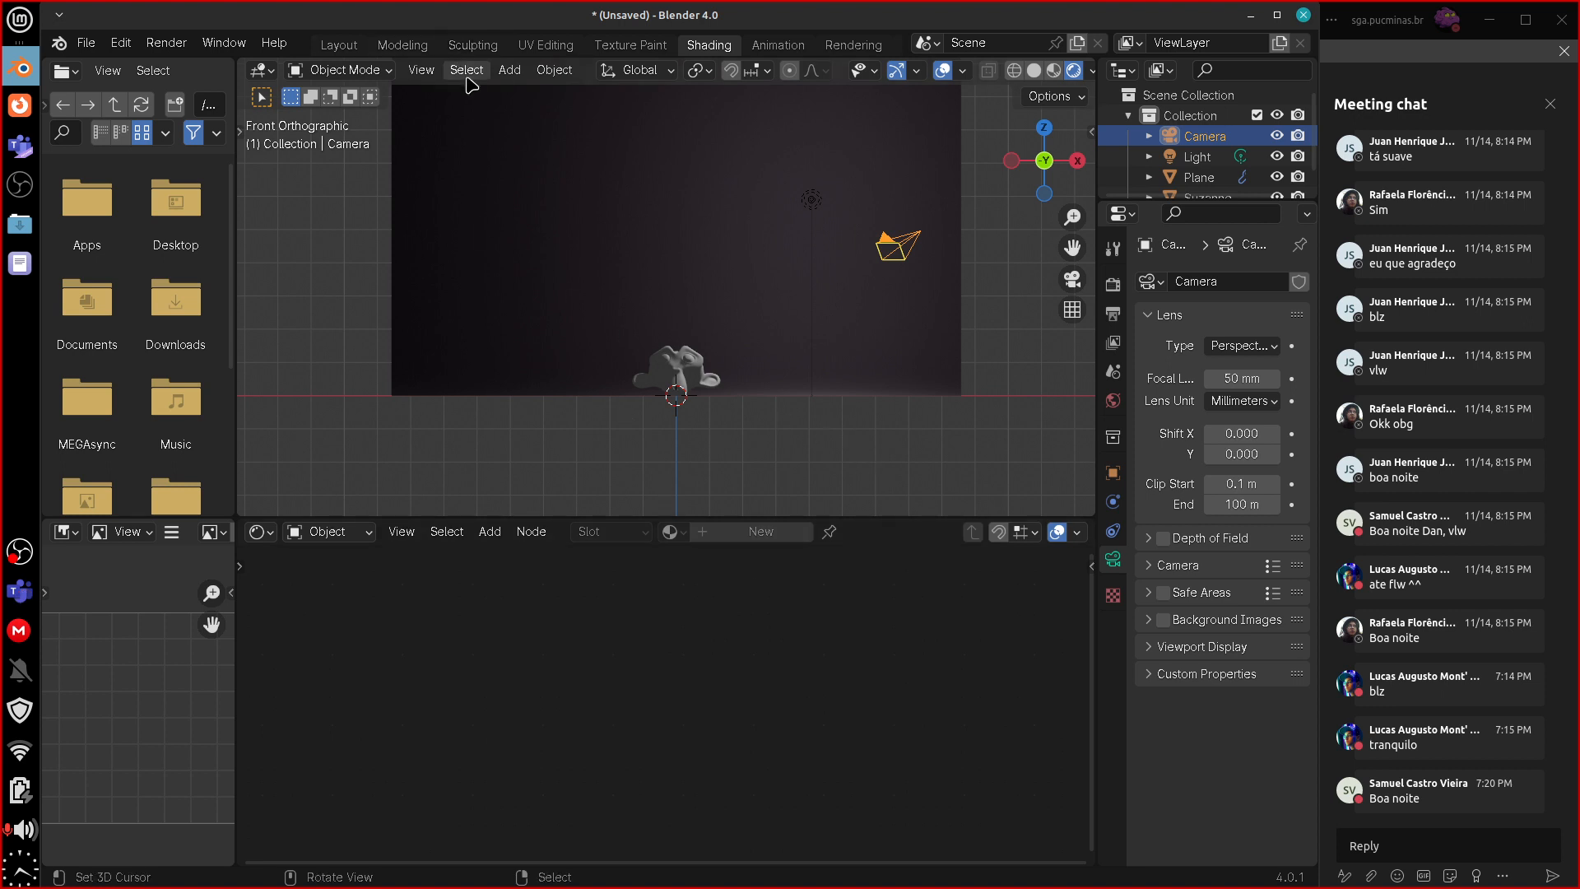
{"action": "left_click", "coordinate": [420, 71]}
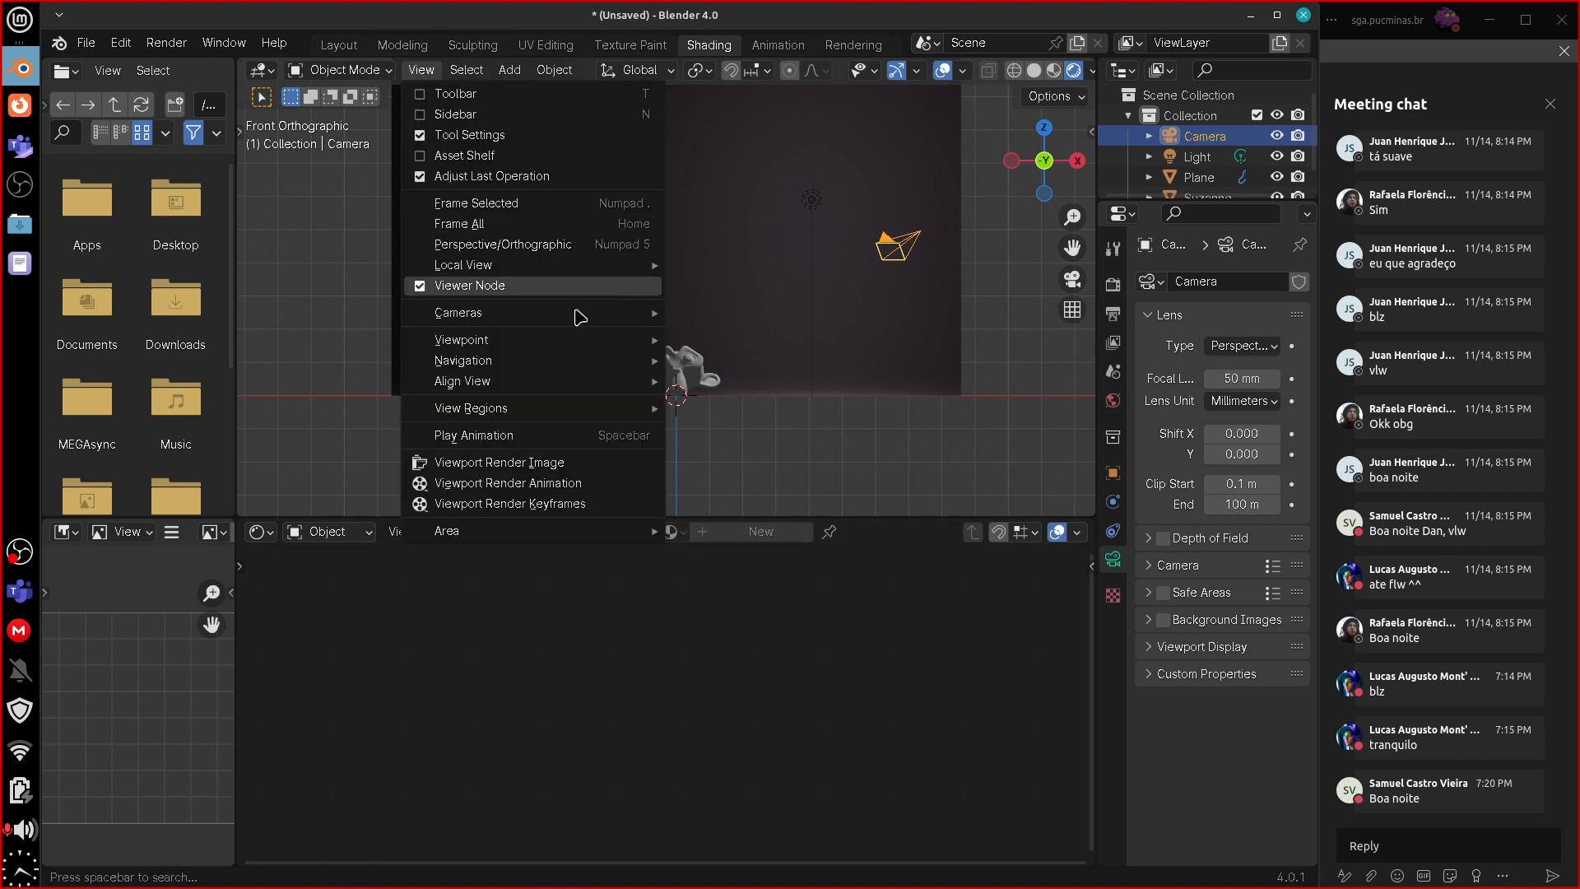
{"action": "mouse_move", "coordinate": [567, 390]}
{"action": "mouse_move", "coordinate": [798, 387]}
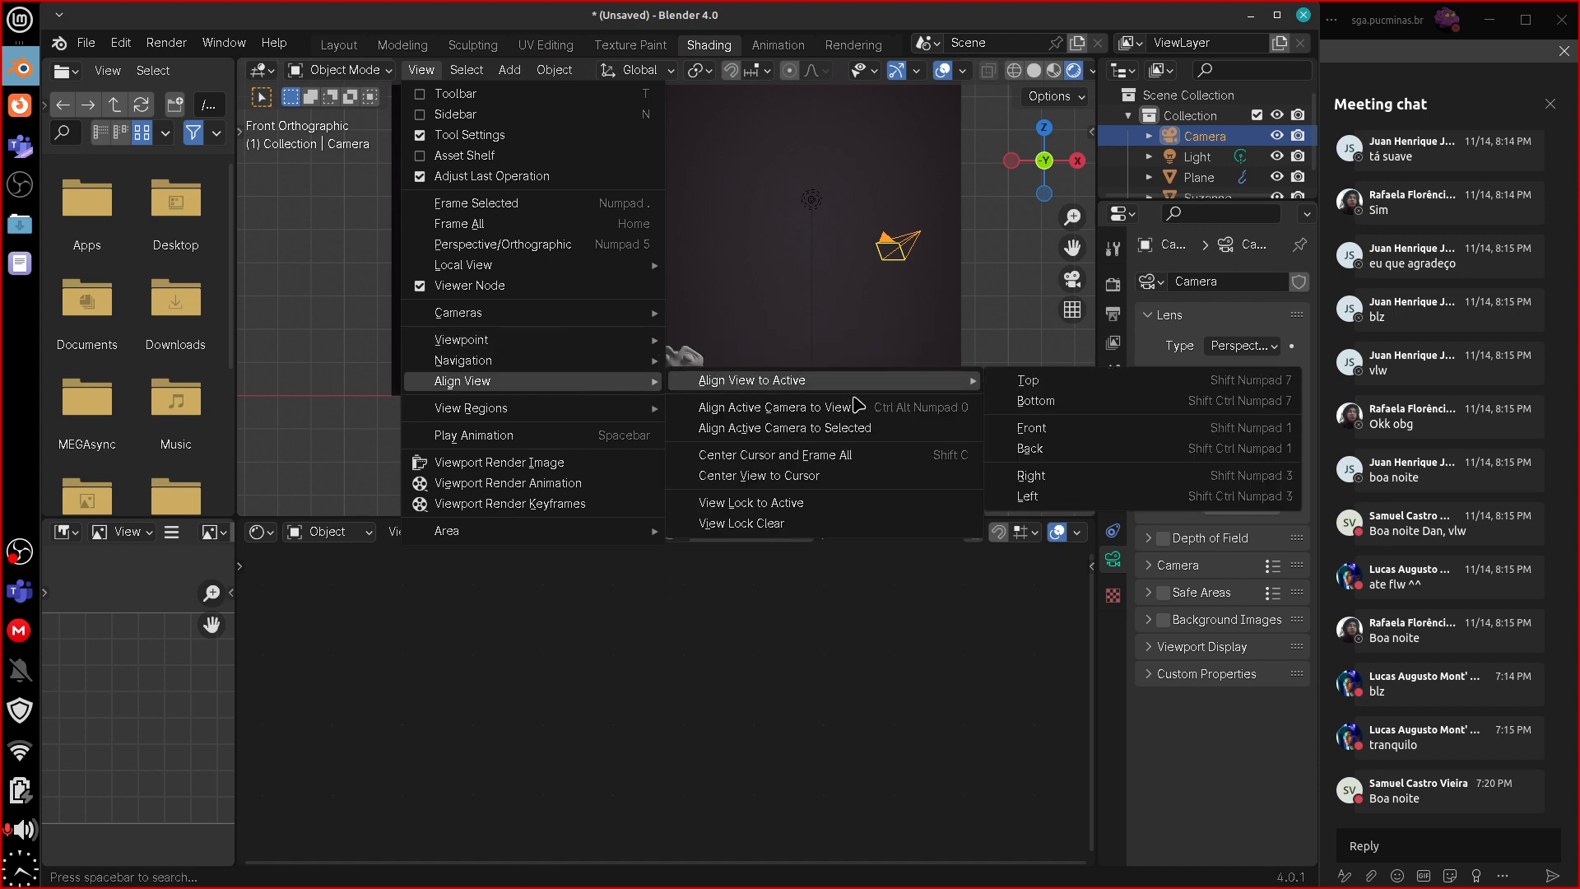
{"action": "left_click", "coordinate": [894, 409]}
- Move the camera down 1 m and bring it closer to the Suzanne head along its local Z axis
{"action": "key", "text": "g"}
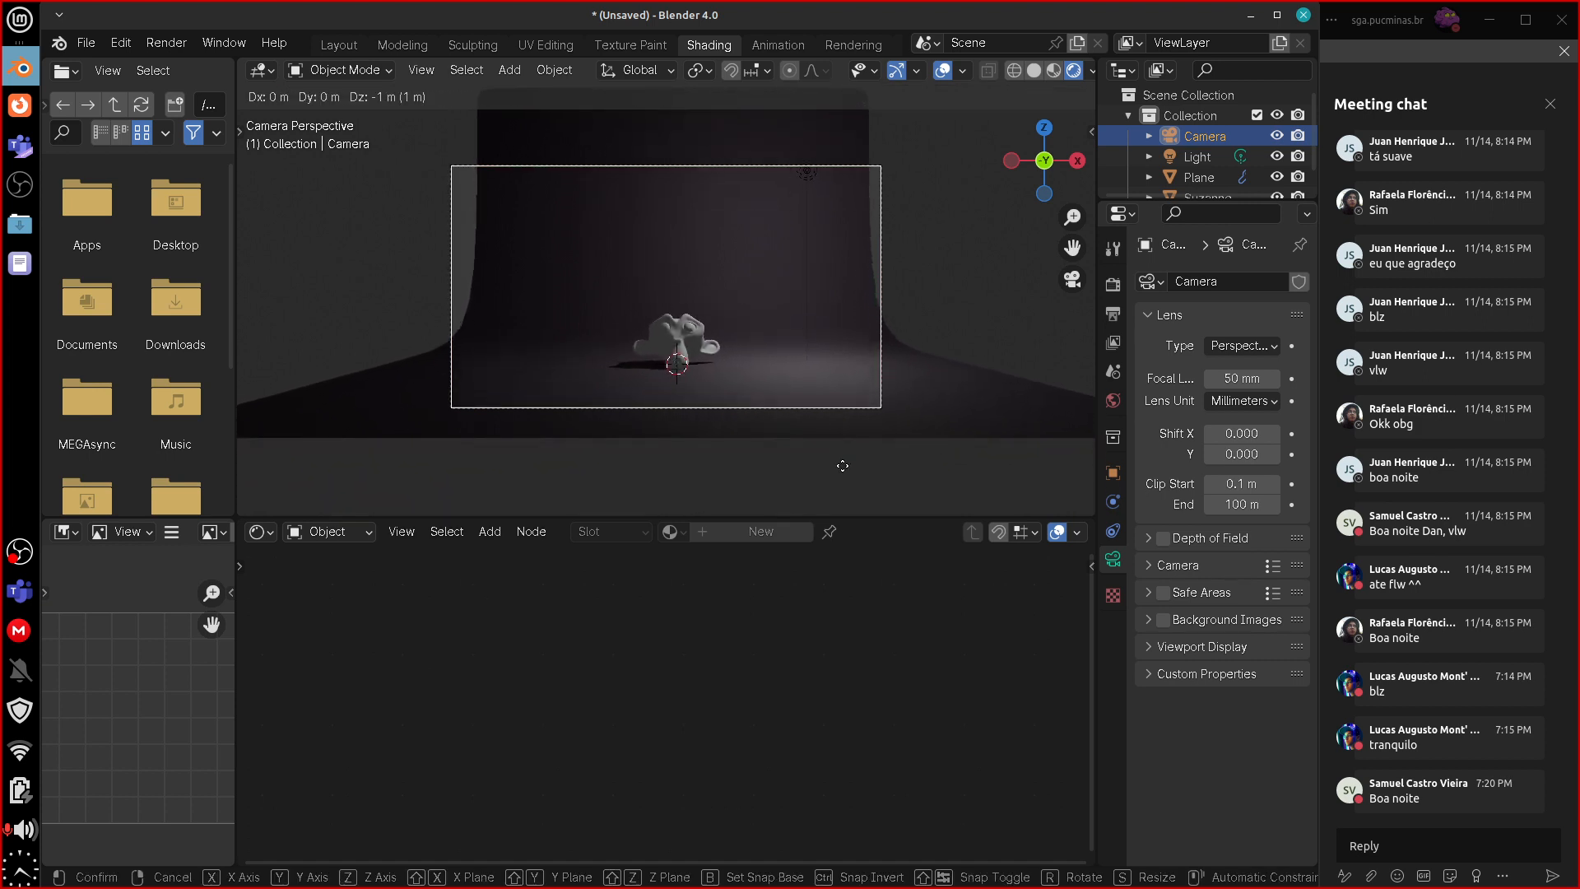
{"action": "left_click", "coordinate": [856, 465]}
{"action": "key", "text": "g"}
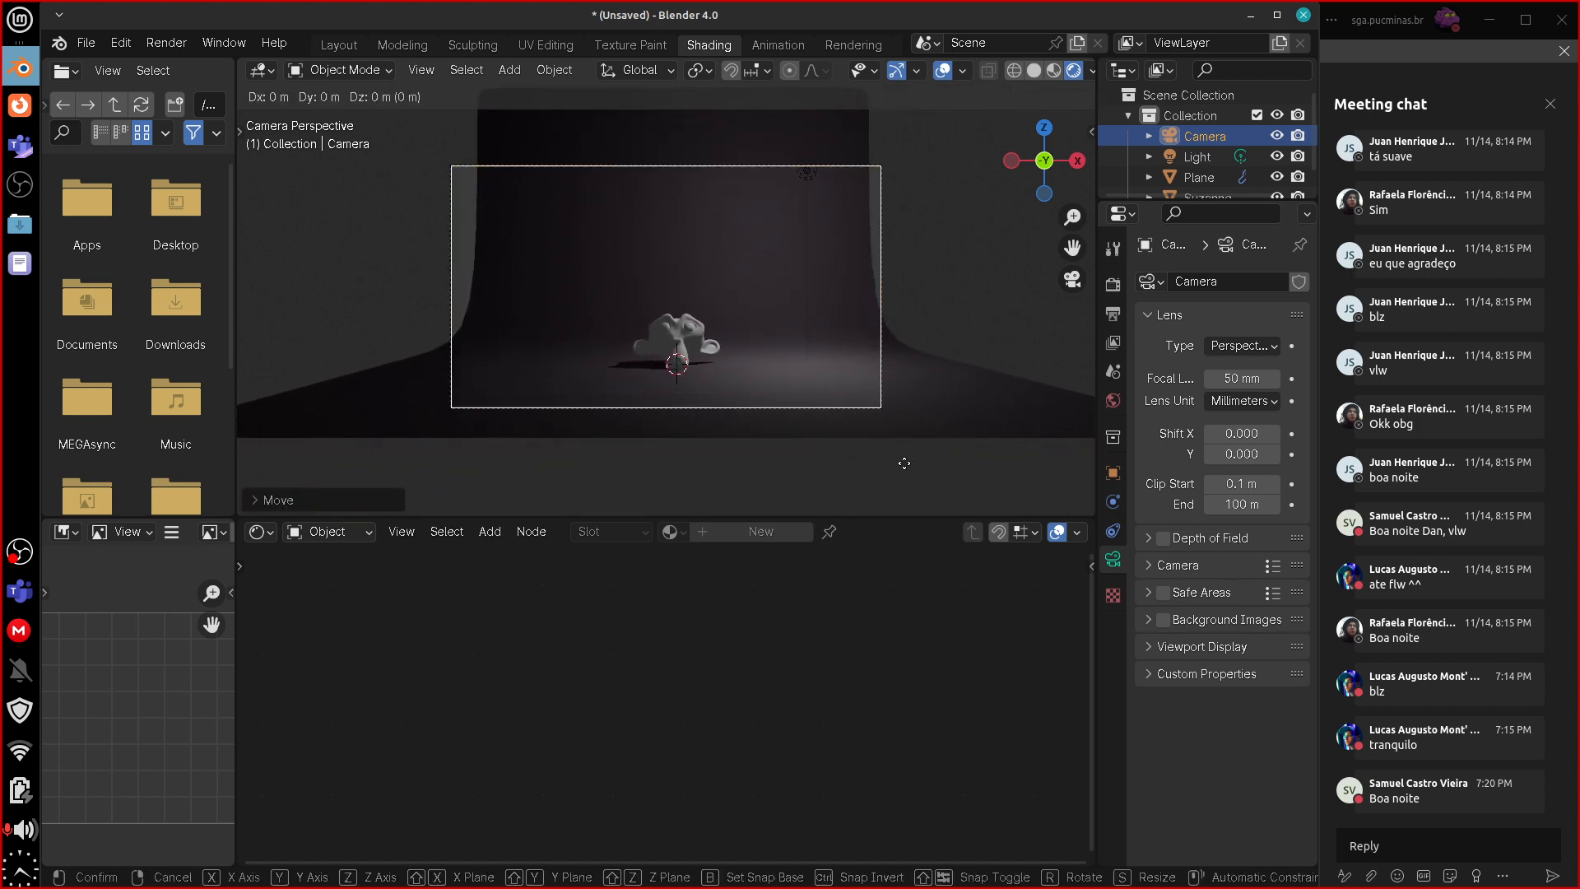
{"action": "key", "text": "z"}
{"action": "key", "text": "z"}
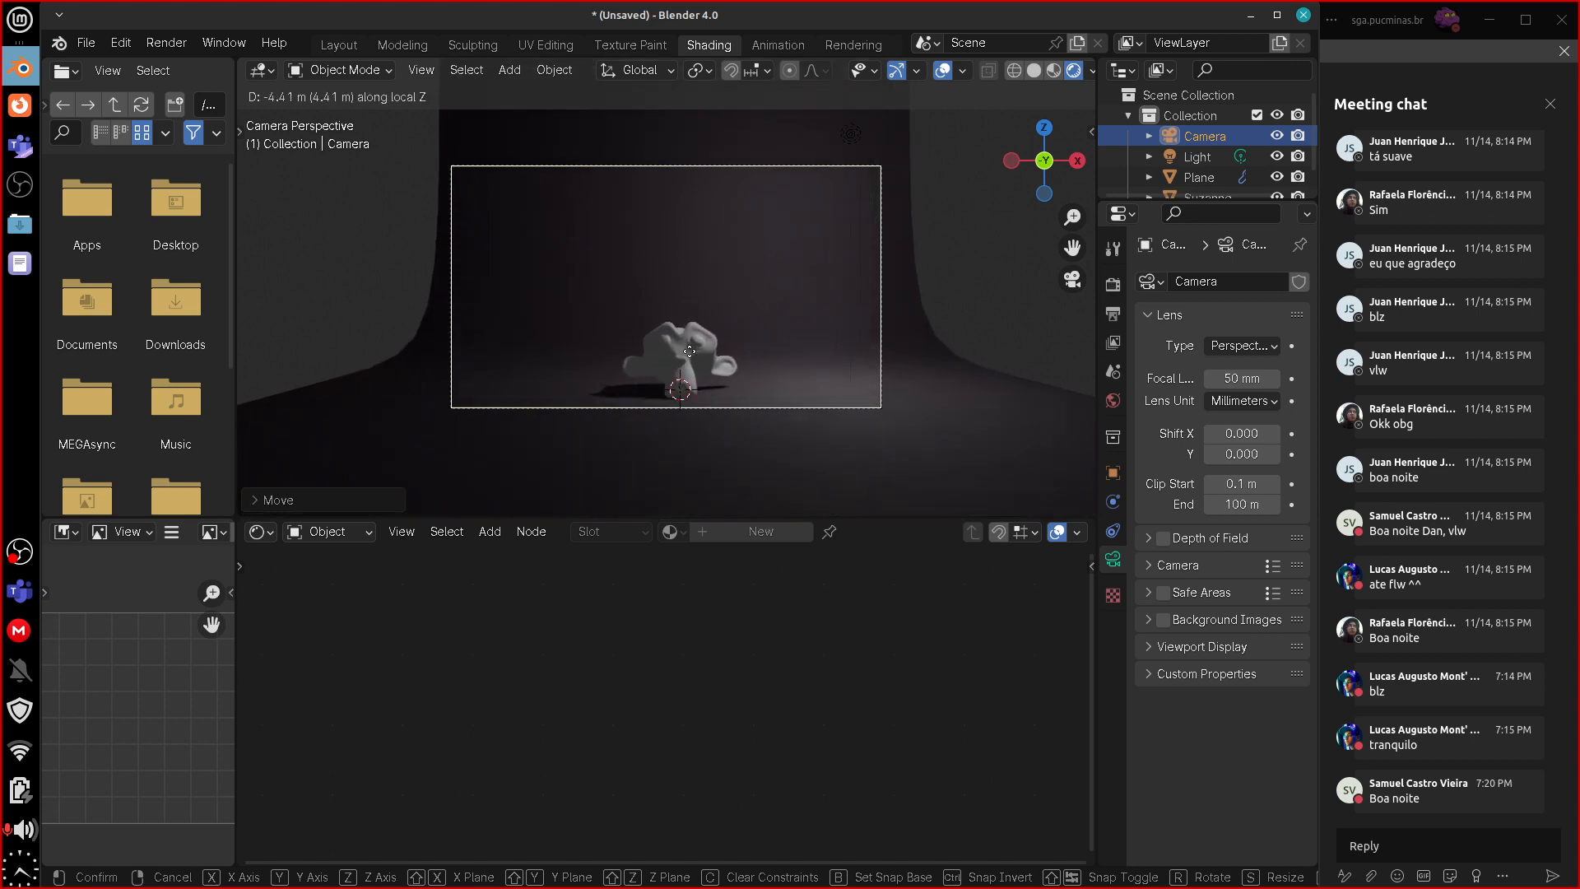
{"action": "left_click", "coordinate": [674, 315]}
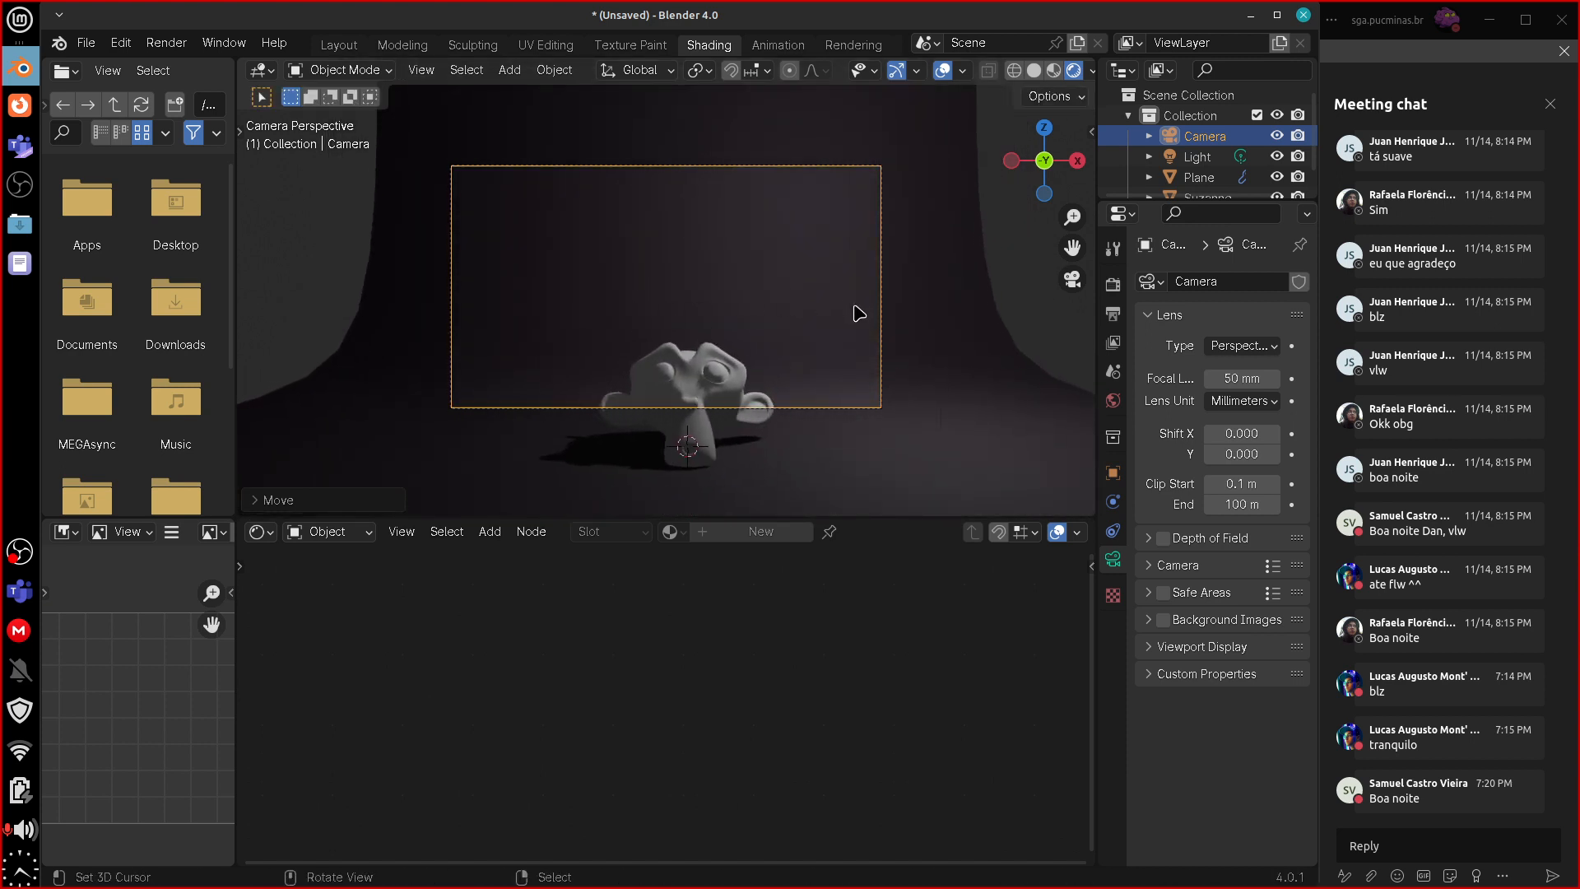
- Lower the camera, bring it about 1.6 m closer to the Suzanne head along its local Z axis, and fine-tune the framing
{"action": "key", "text": "g"}
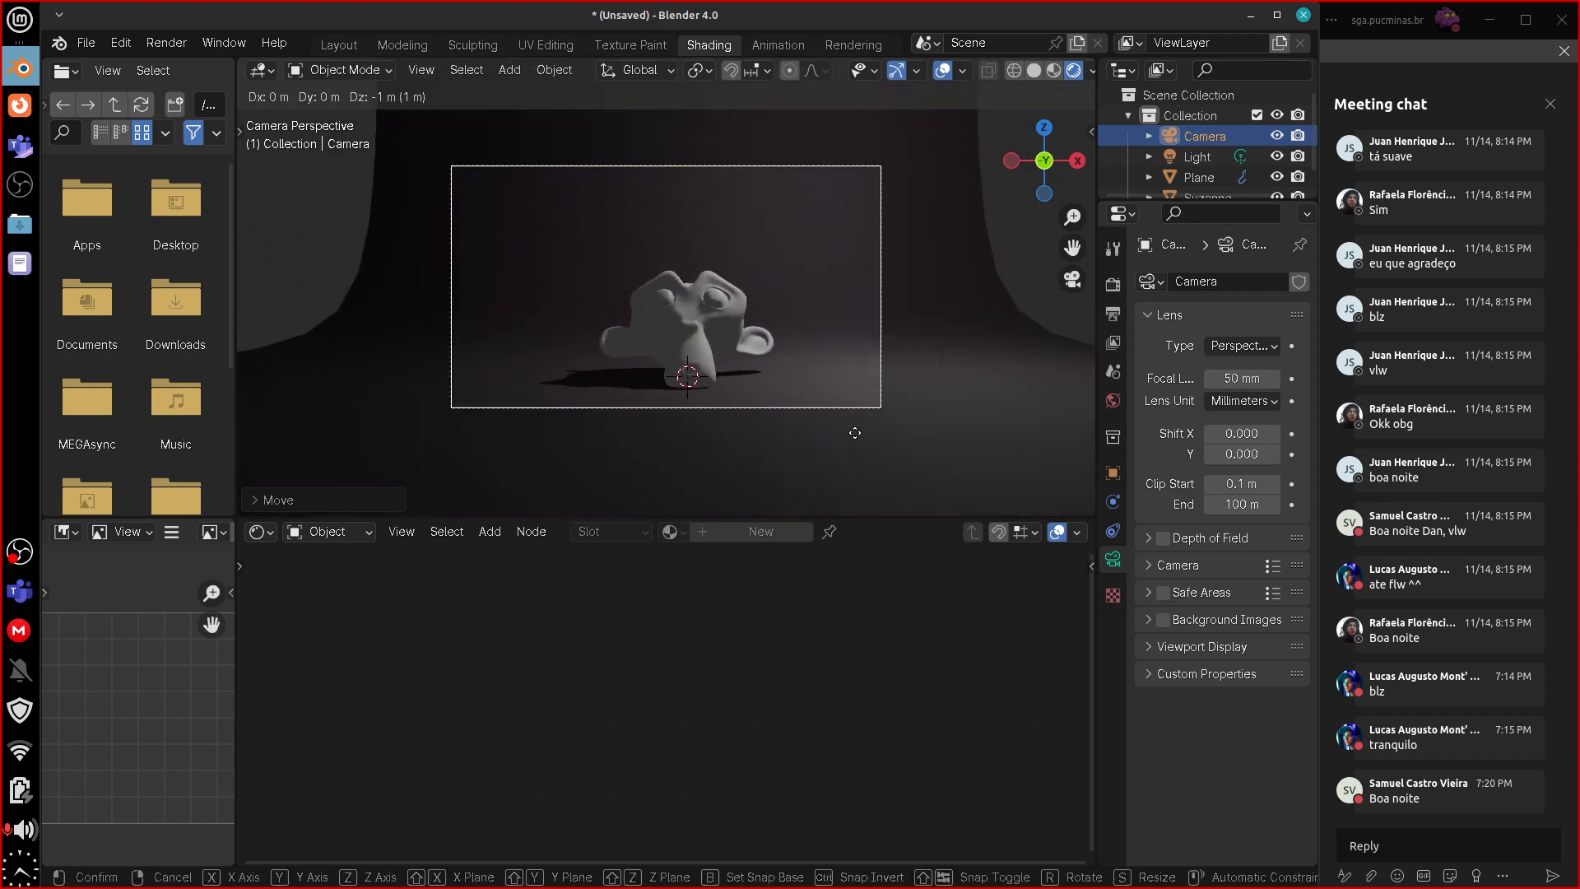
{"action": "left_click", "coordinate": [886, 410]}
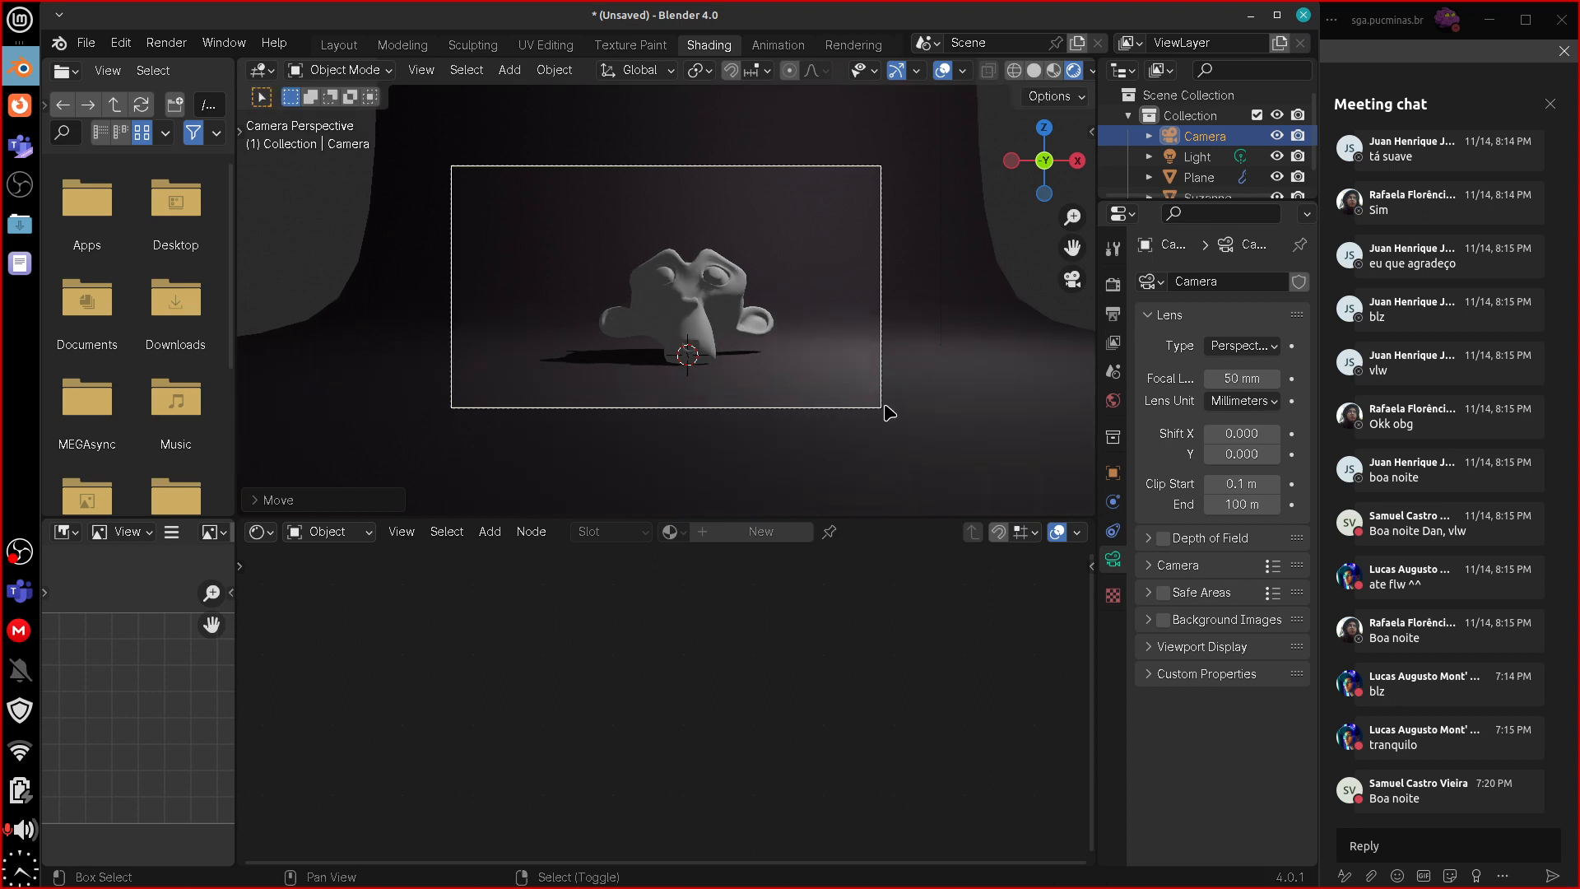
{"action": "key", "text": "g"}
{"action": "key", "text": "z"}
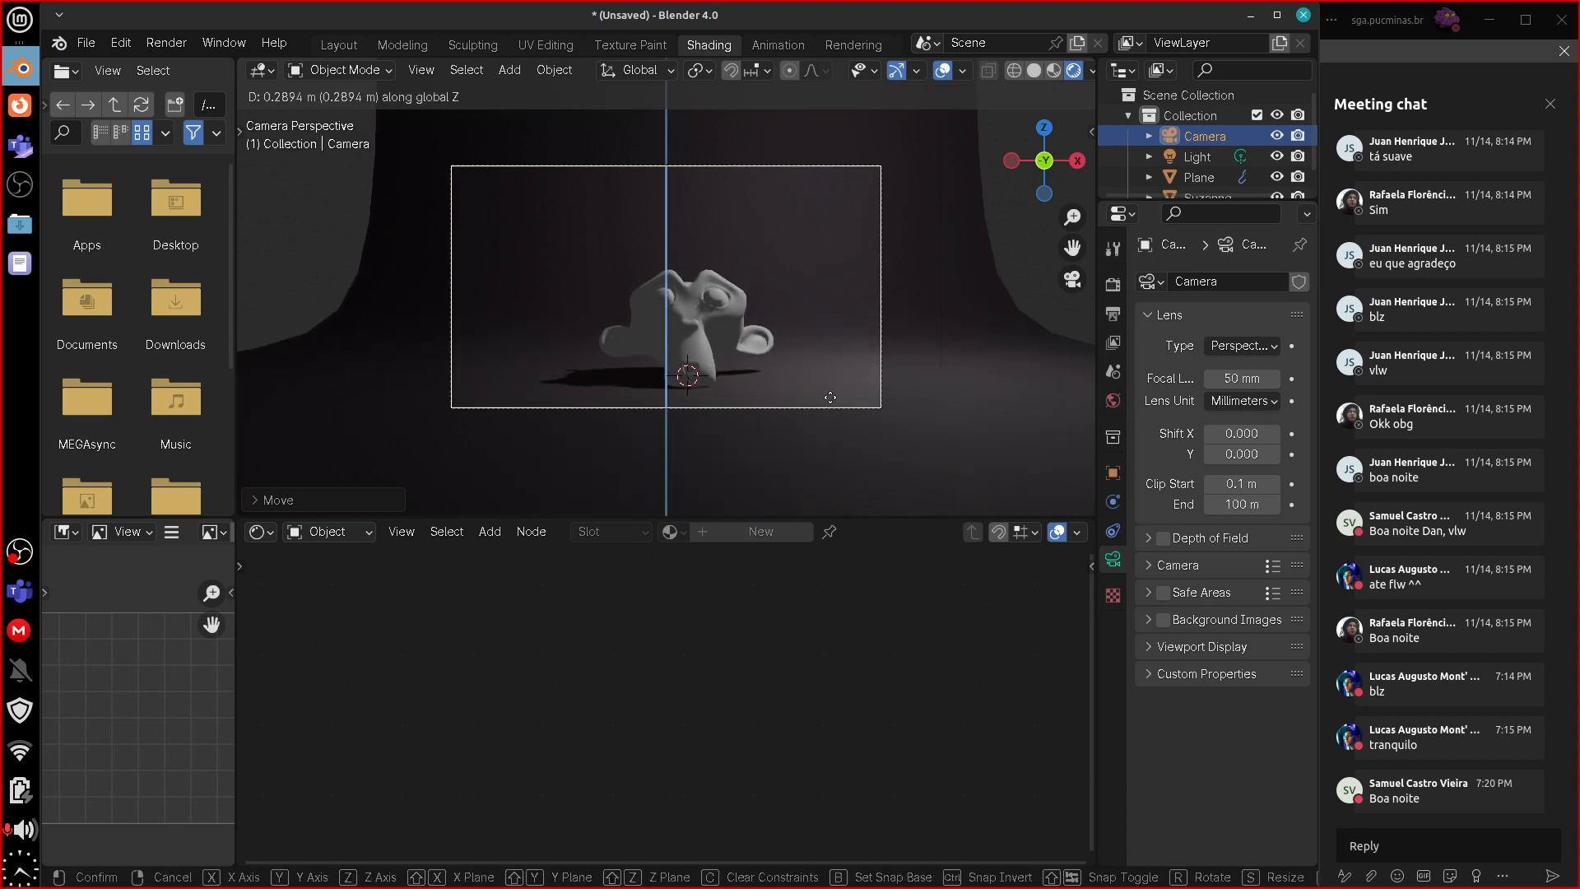
{"action": "key", "text": "z"}
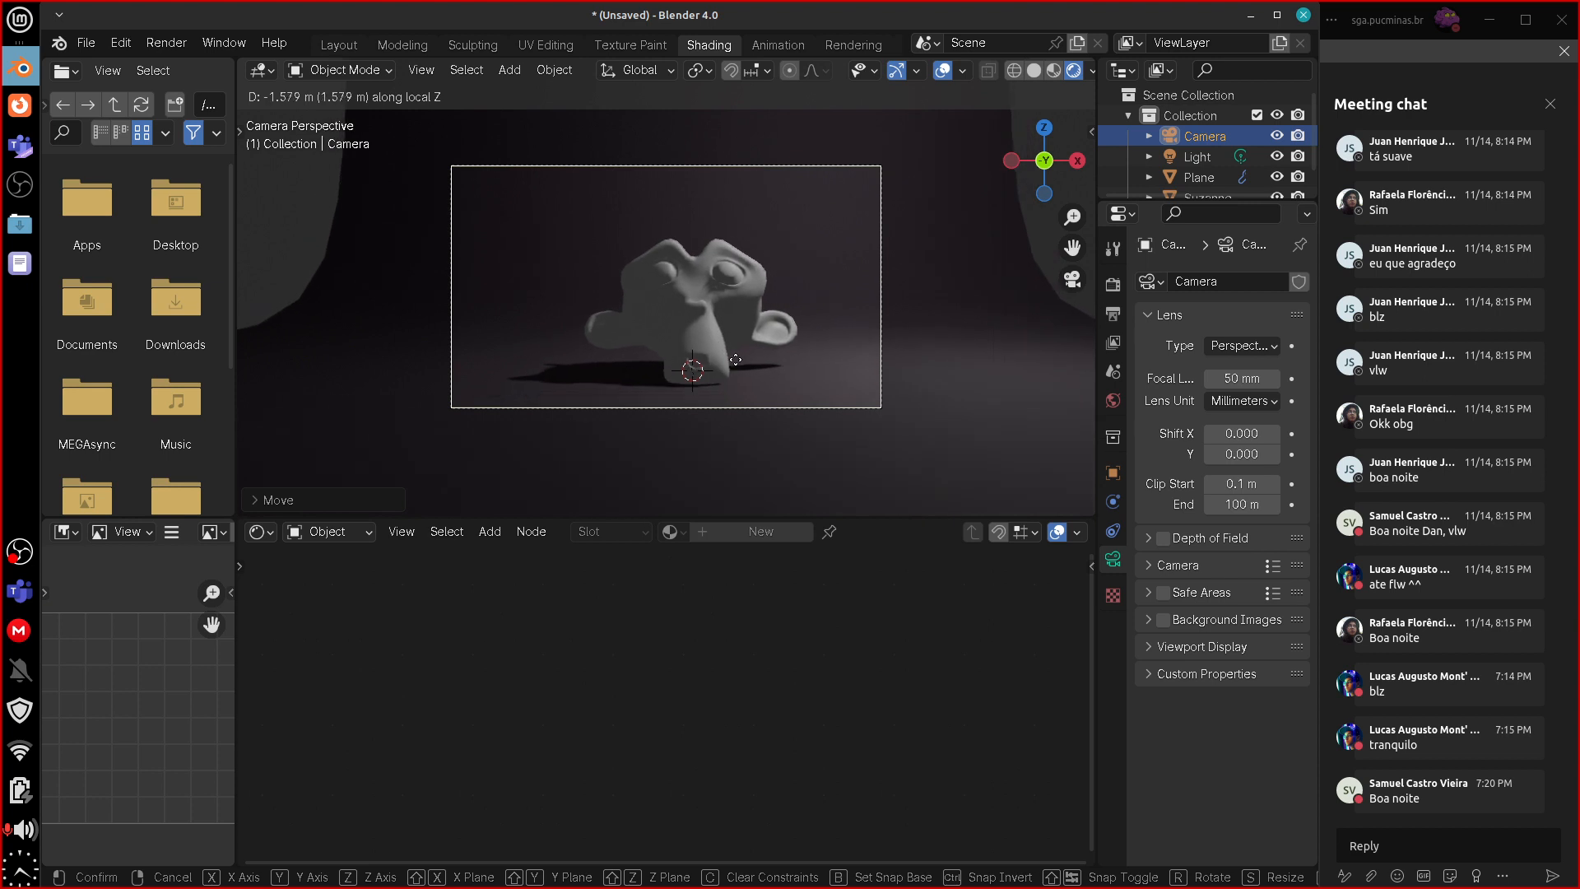
{"action": "left_click", "coordinate": [735, 359]}
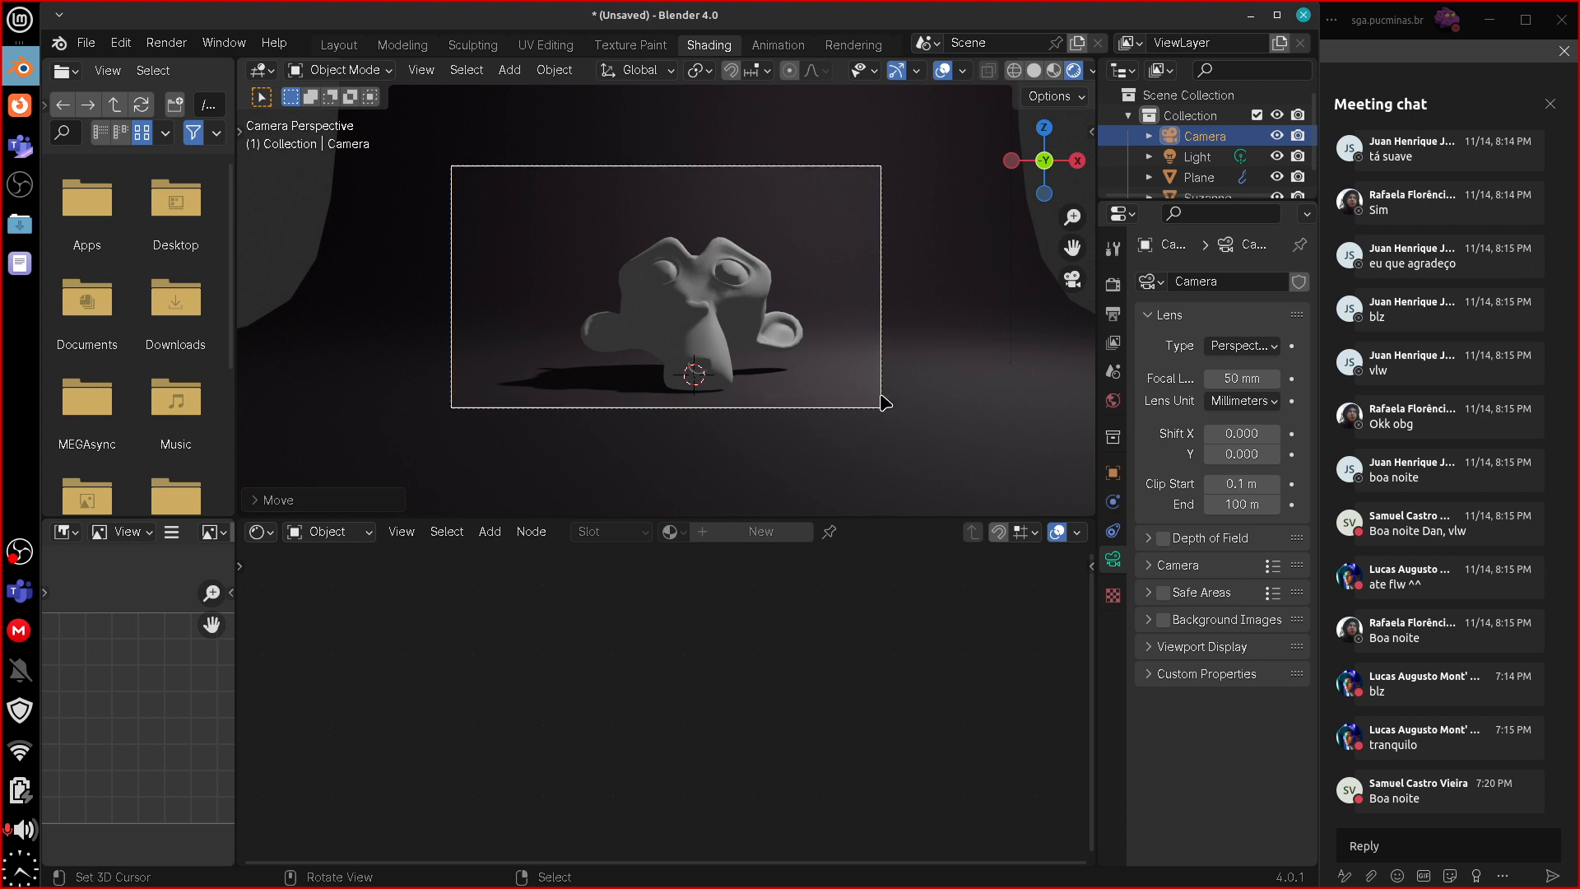
{"action": "key", "text": "g"}
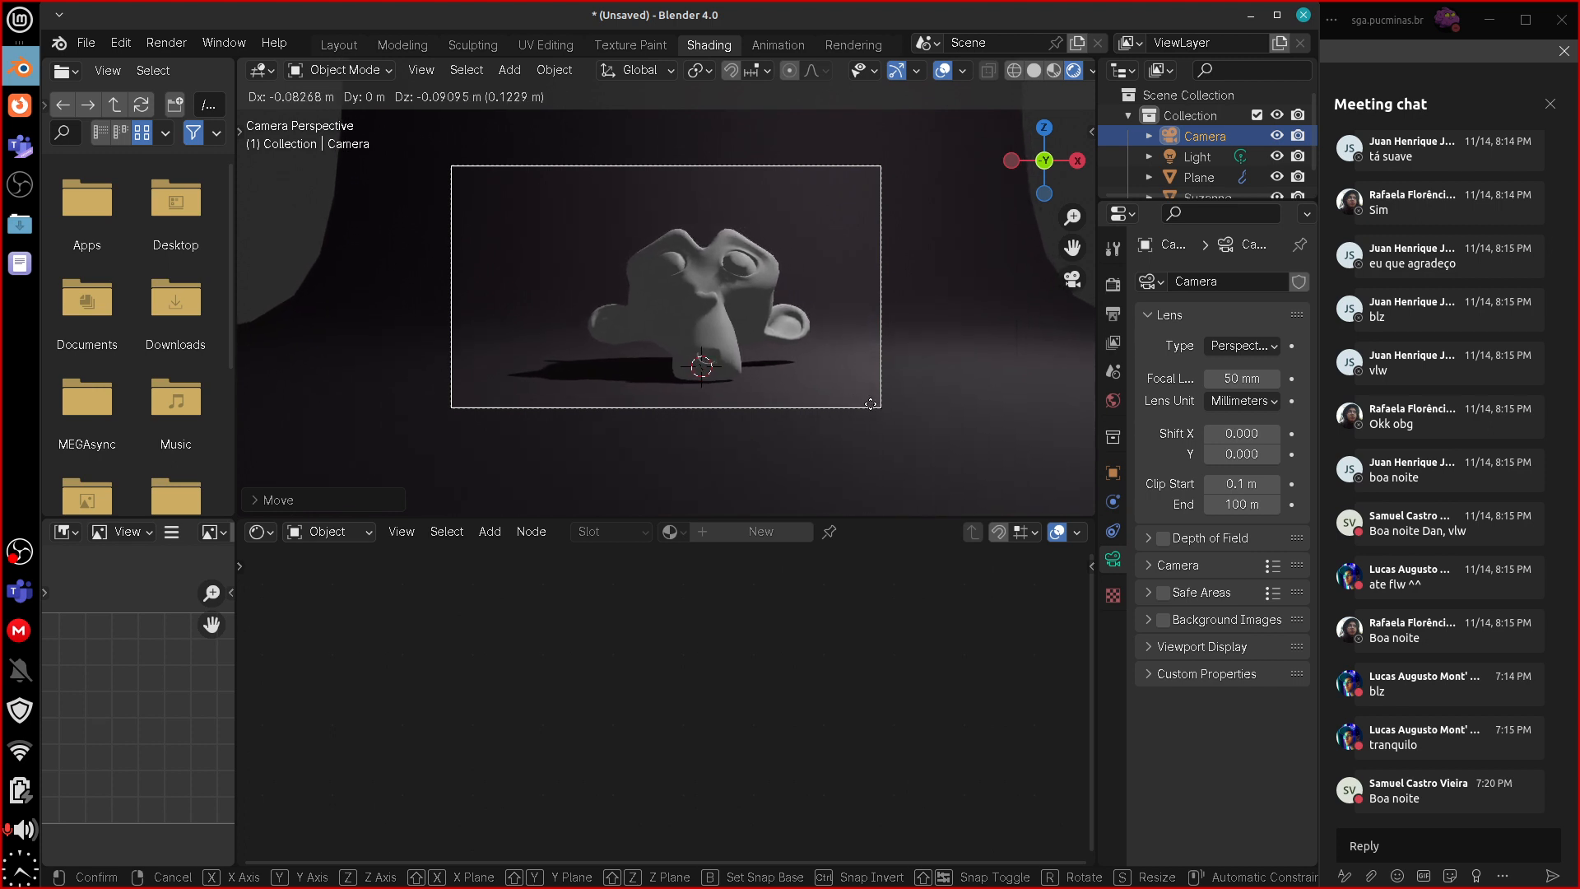
{"action": "left_click", "coordinate": [863, 410]}
- Rotate the Suzanne head about 23 degrees around the global Z axis
{"action": "left_click", "coordinate": [737, 339]}
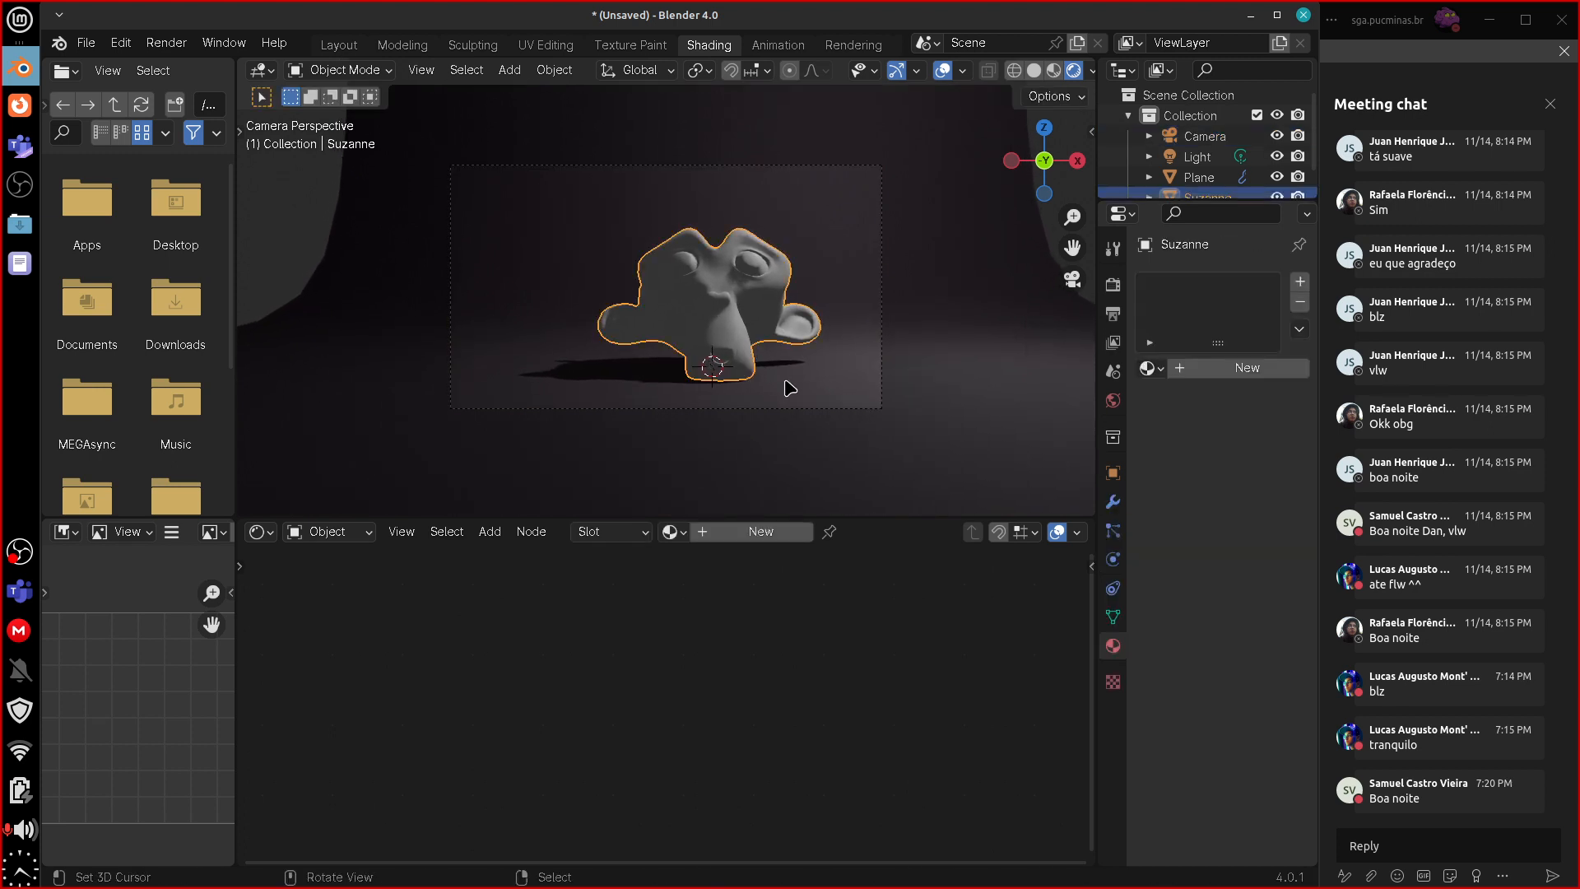
{"action": "key", "text": "r"}
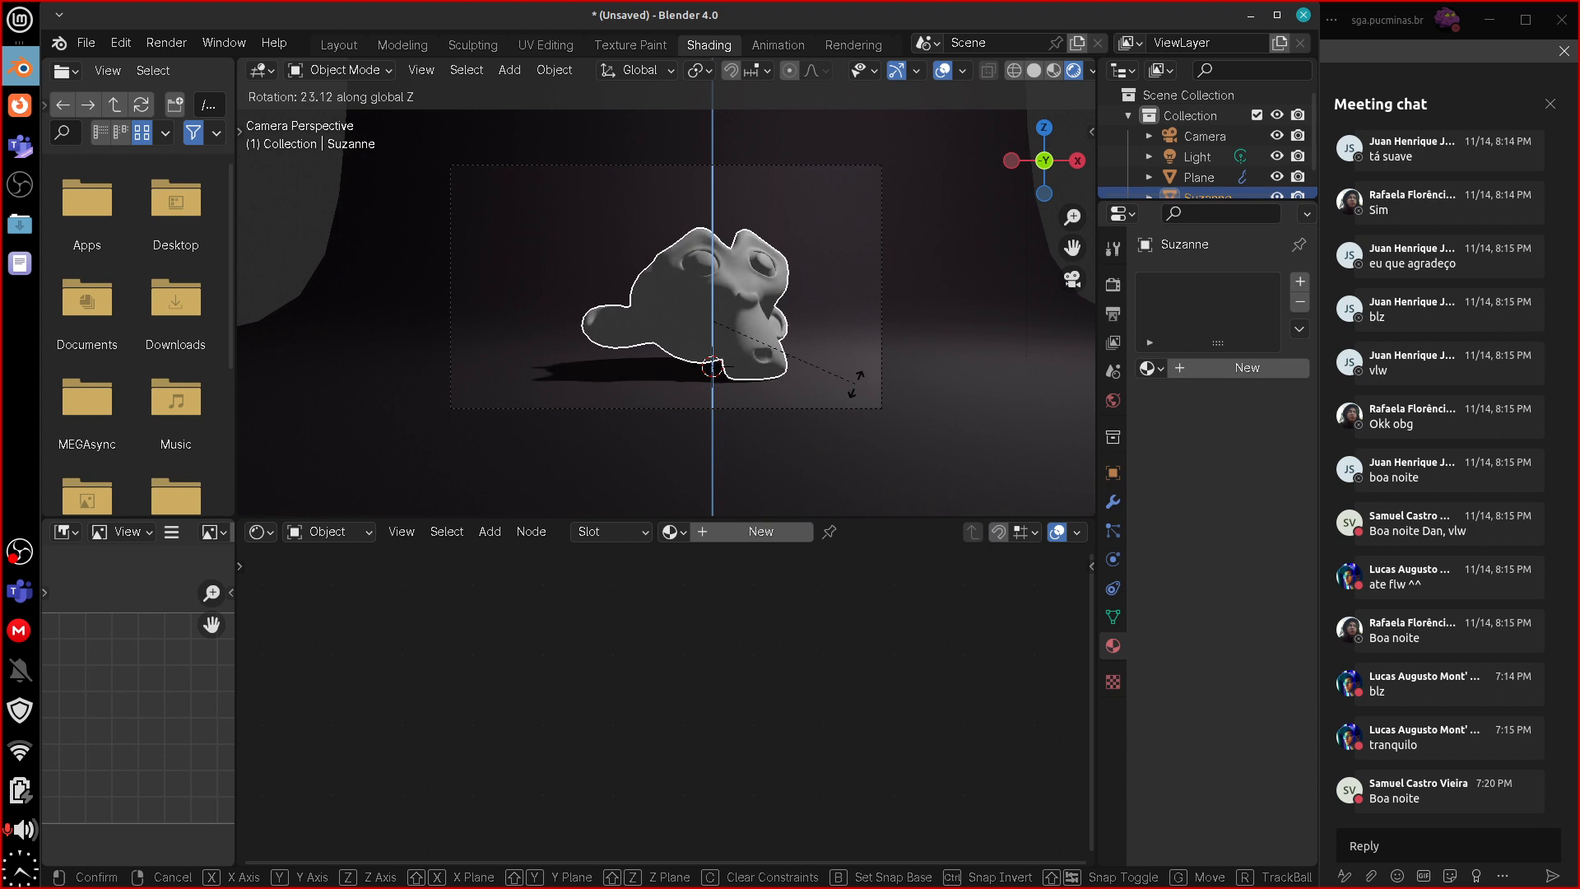
{"action": "left_click", "coordinate": [856, 387]}
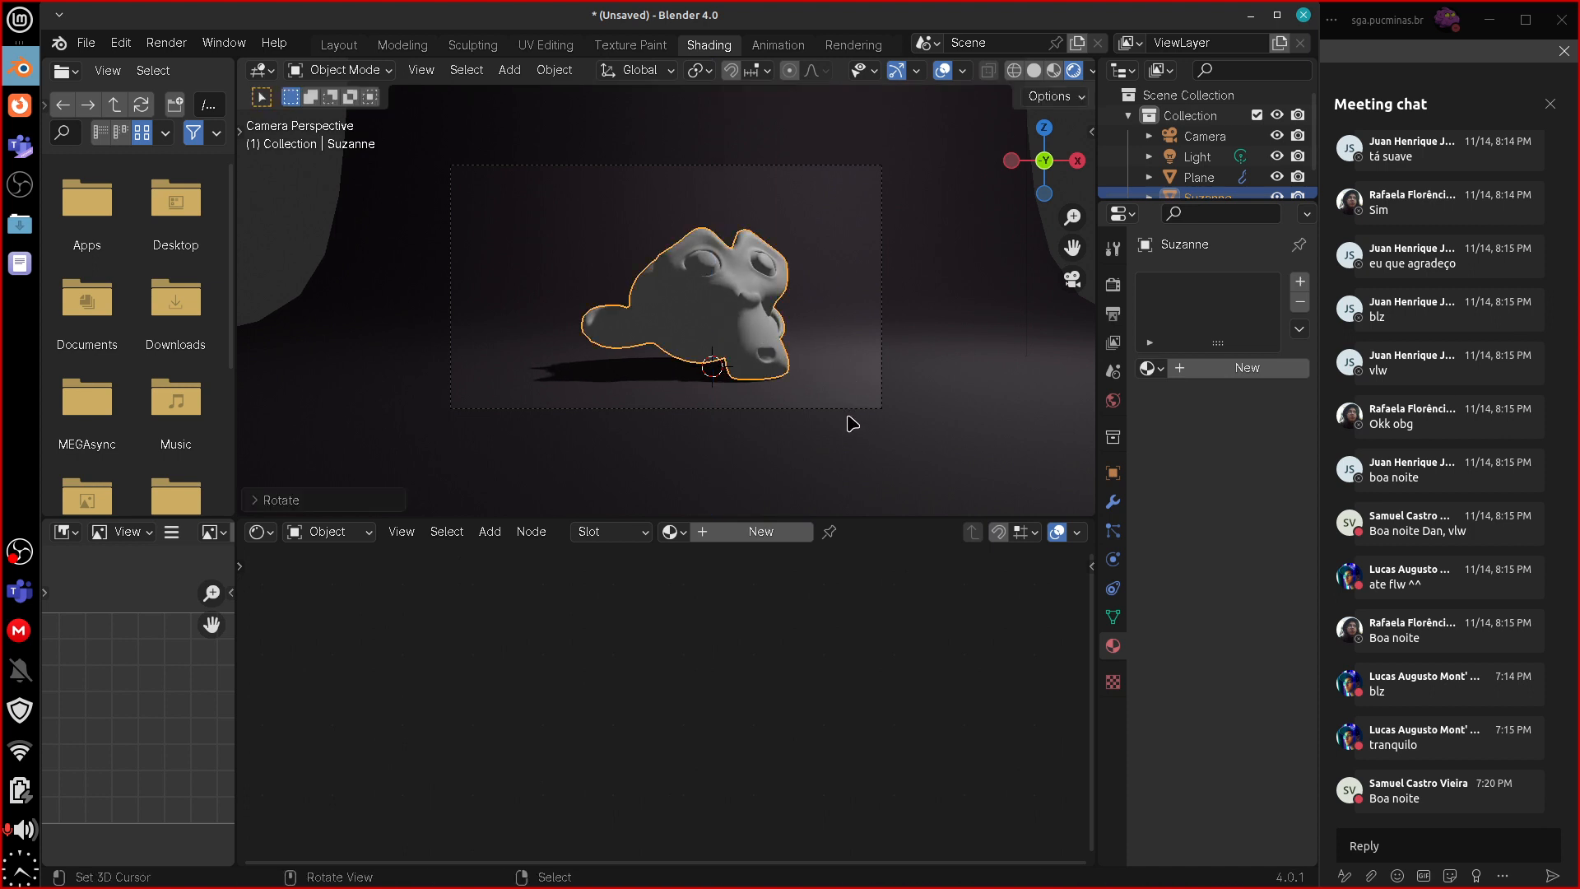
- Shift the camera slightly sideways and down to rebalance the turned Suzanne head in the frame
{"action": "left_click", "coordinate": [853, 410]}
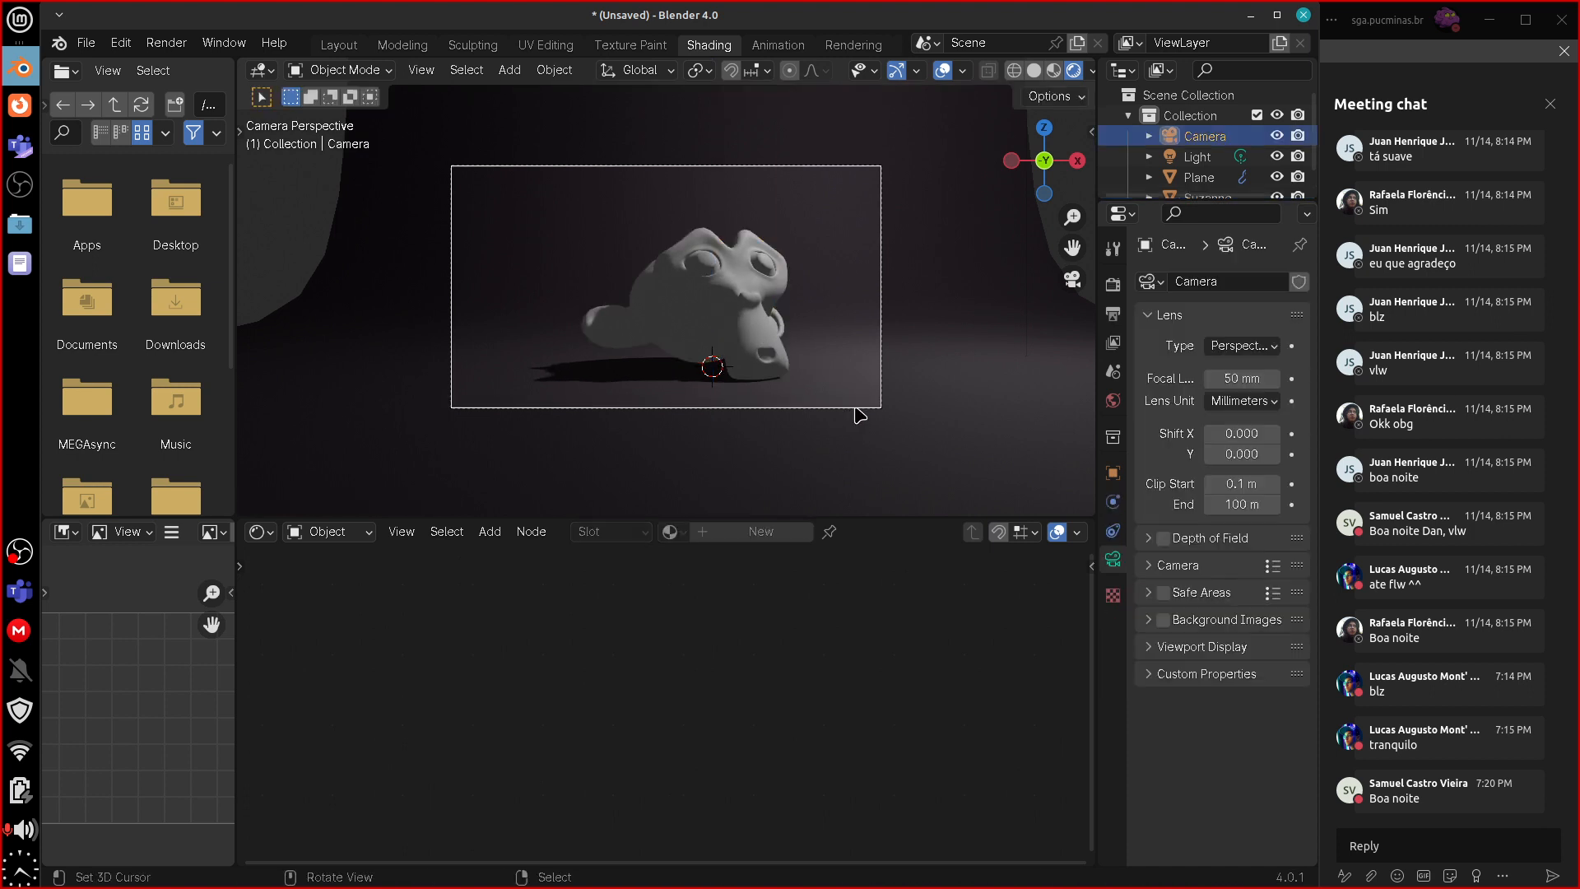
{"action": "key", "text": "g"}
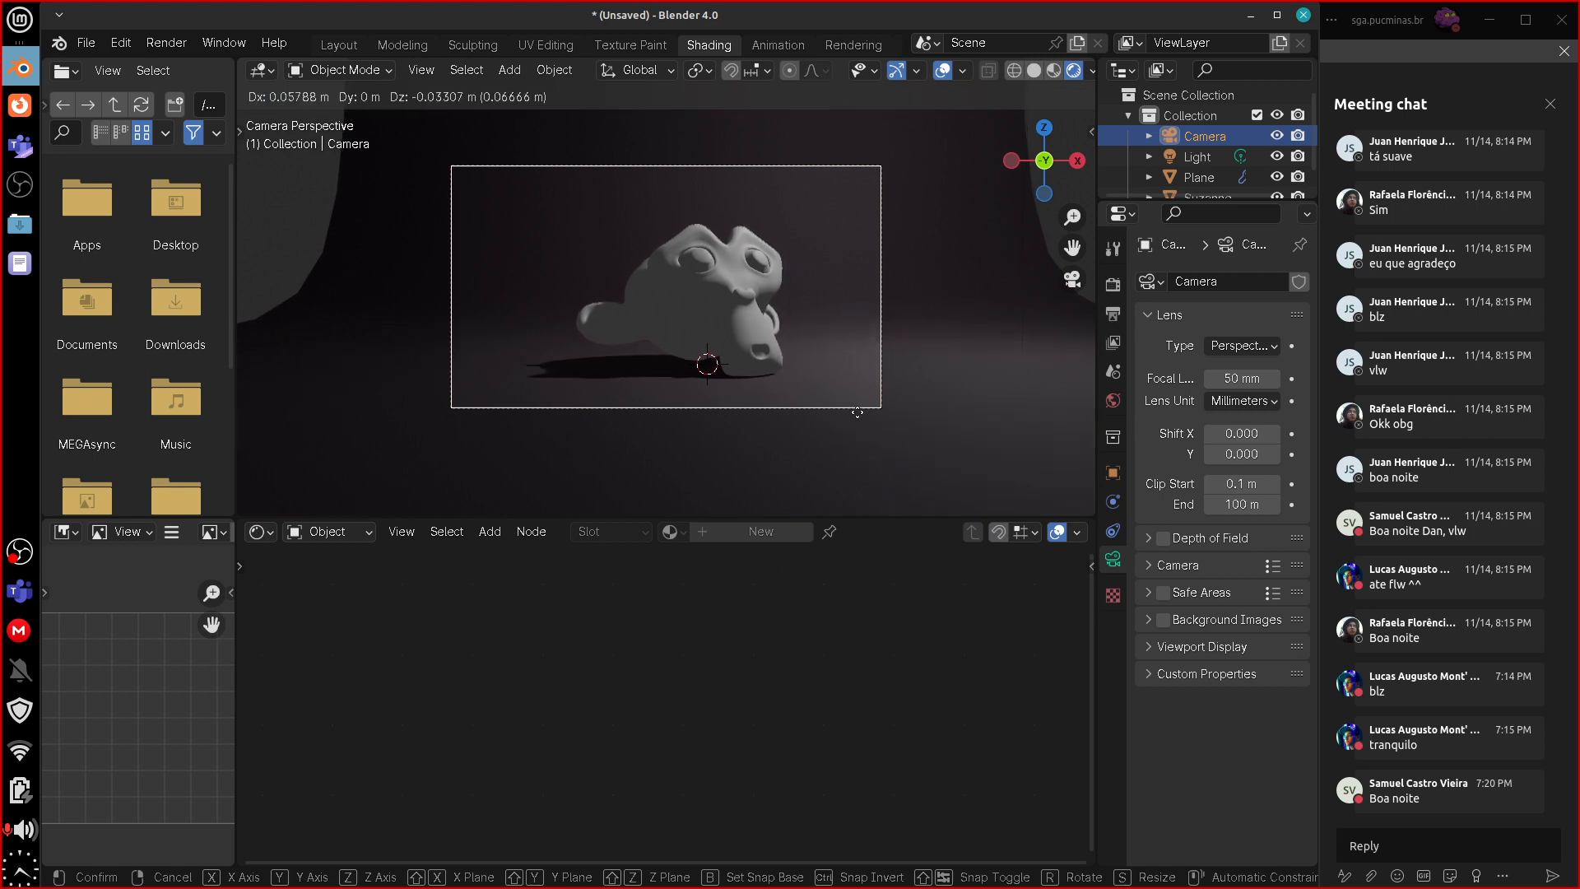
{"action": "left_click", "coordinate": [861, 415]}
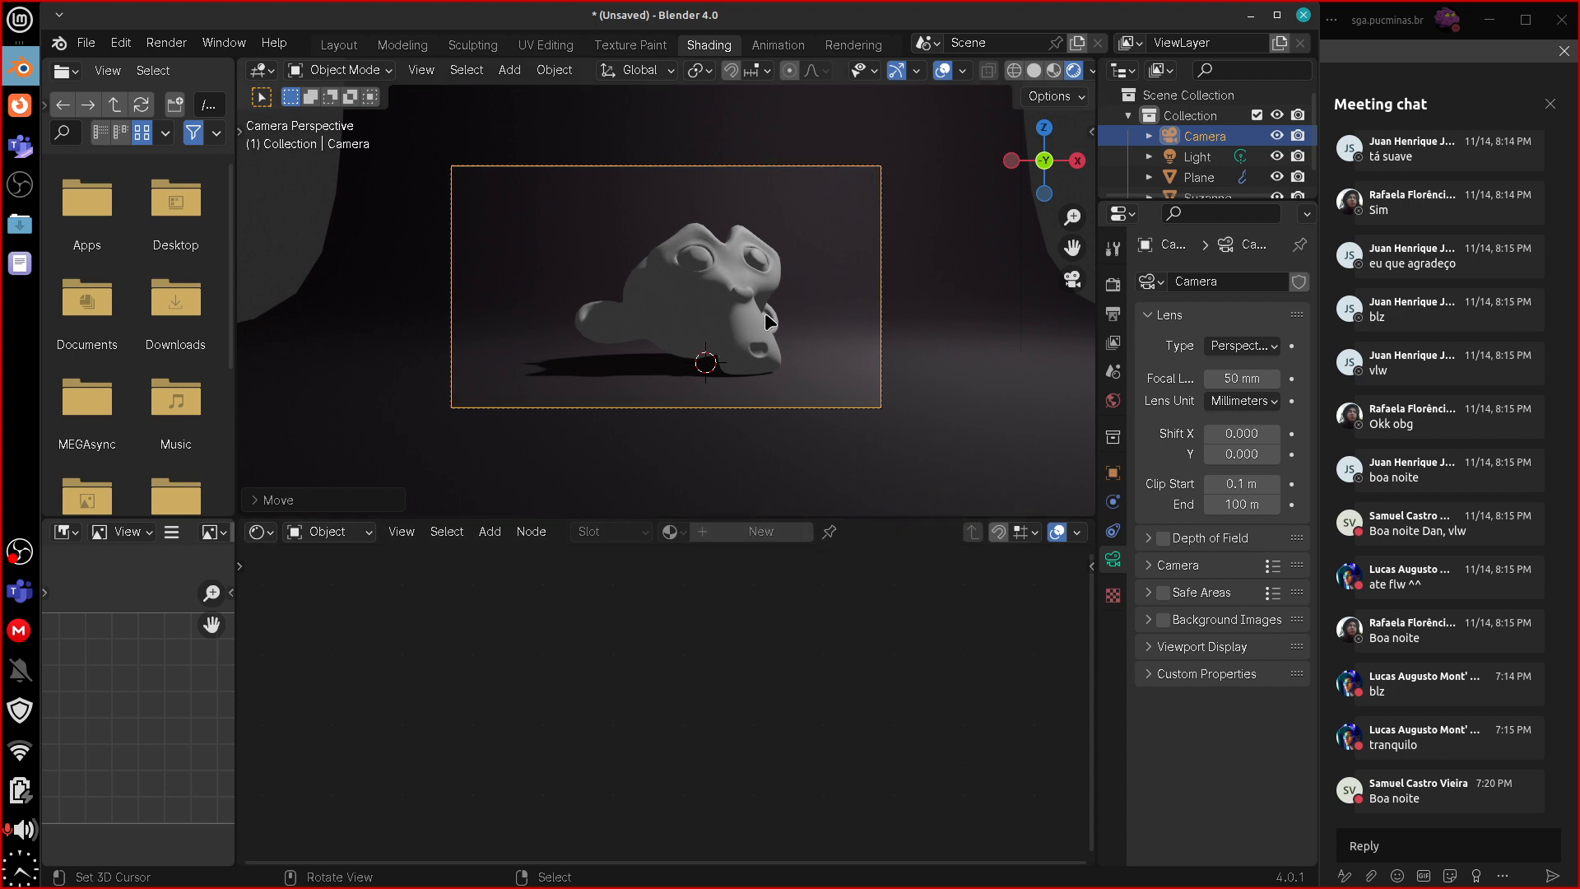
- Show the scene's output settings with more room and set Resolution X to 1080 px for a square frame
{"action": "left_click", "coordinate": [1113, 313]}
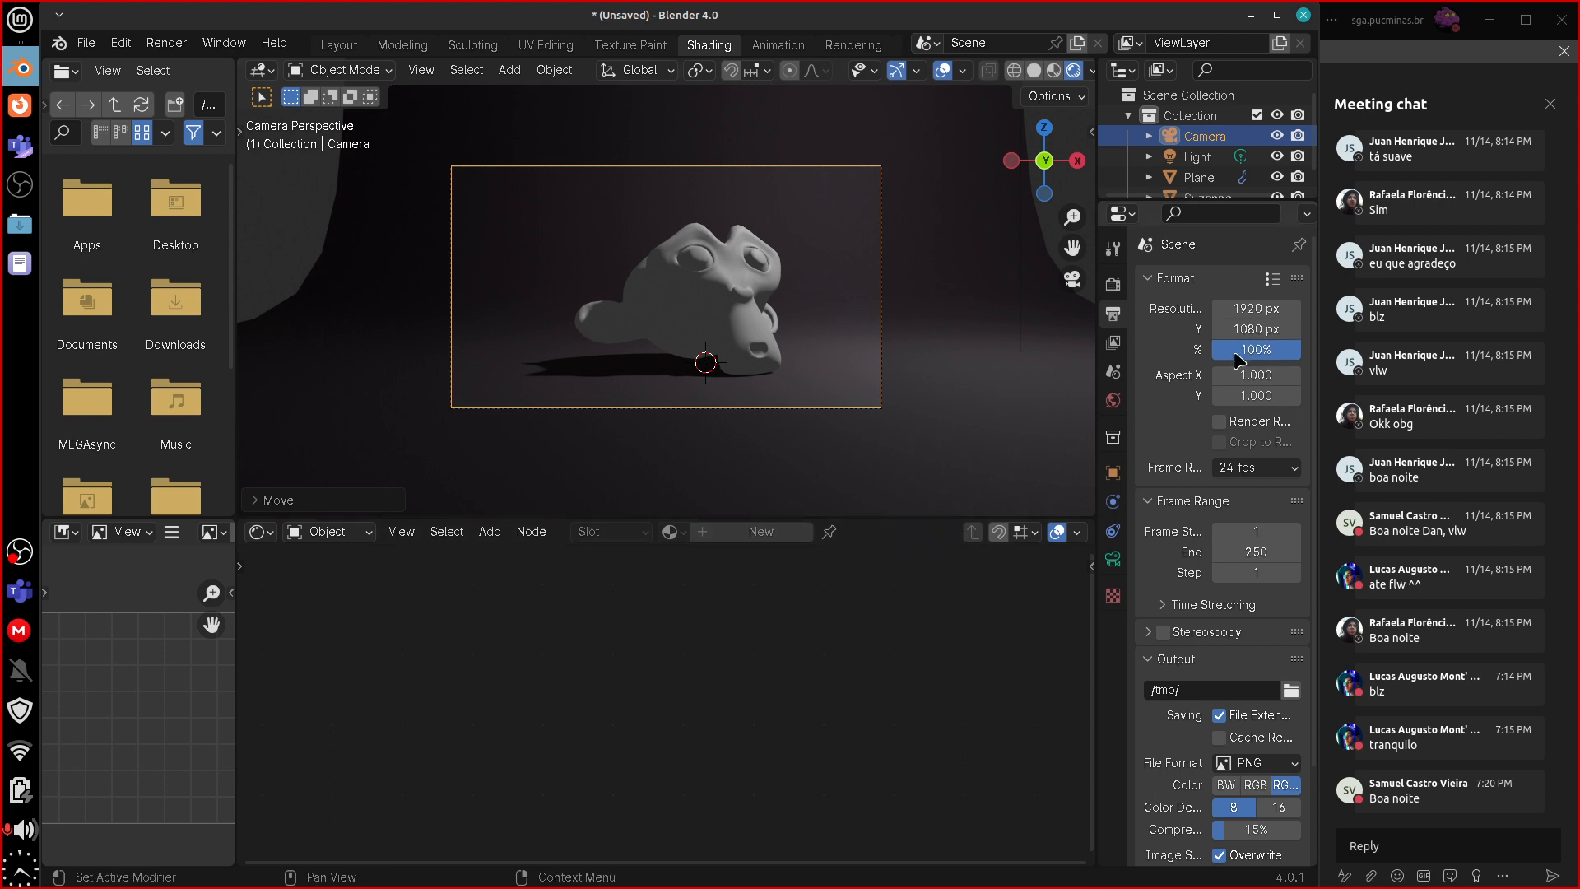
{"action": "left_click_drag", "start_coordinate": [1097, 436], "coordinate": [1056, 434]}
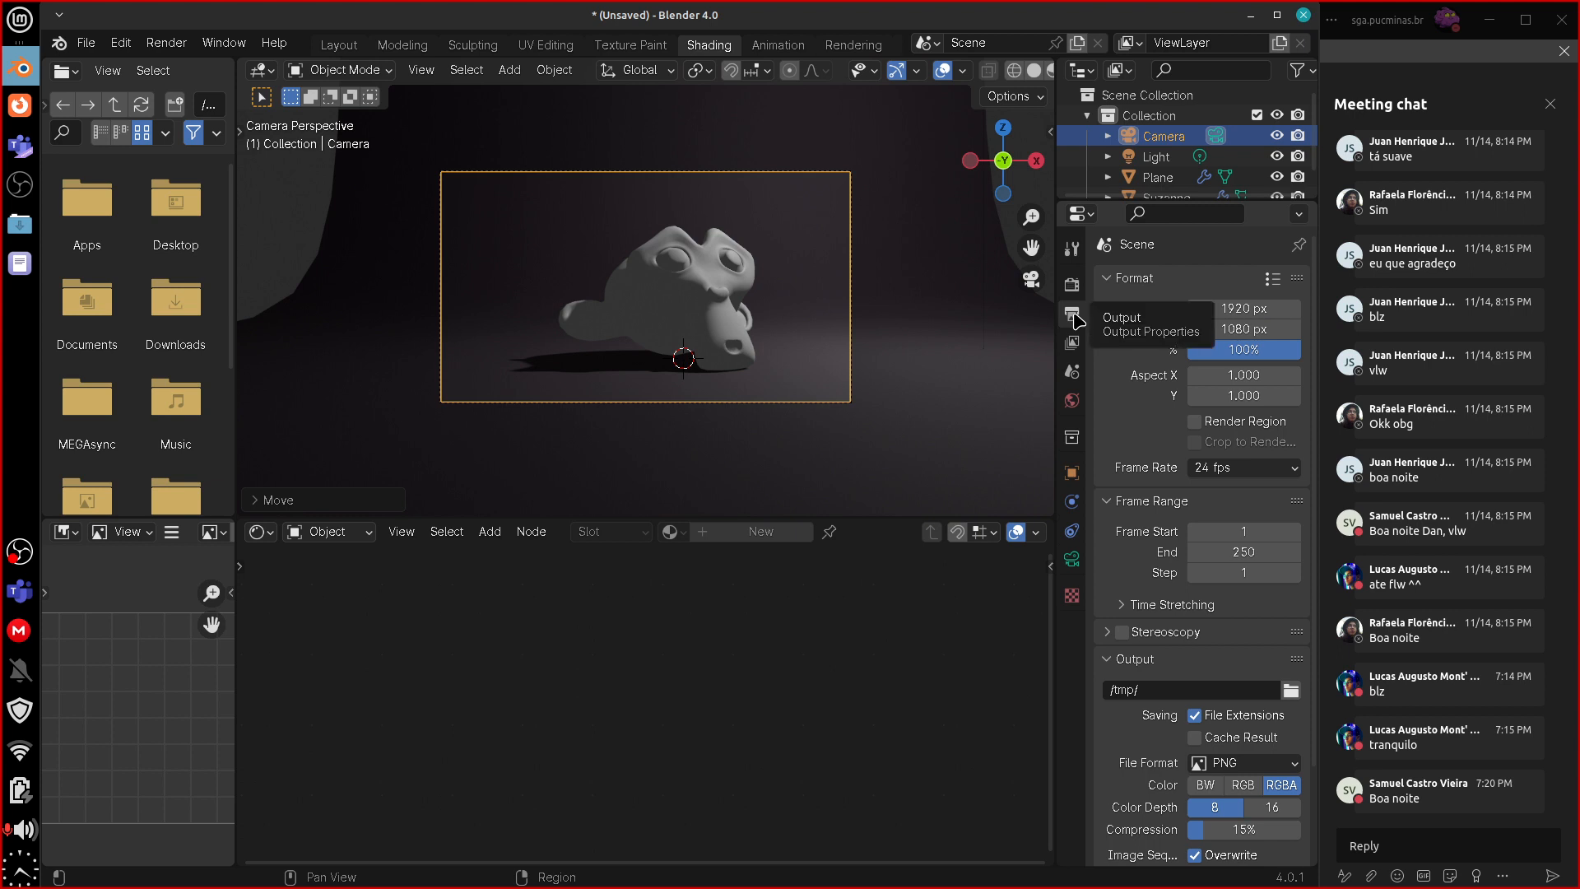
{"action": "left_click", "coordinate": [1239, 308]}
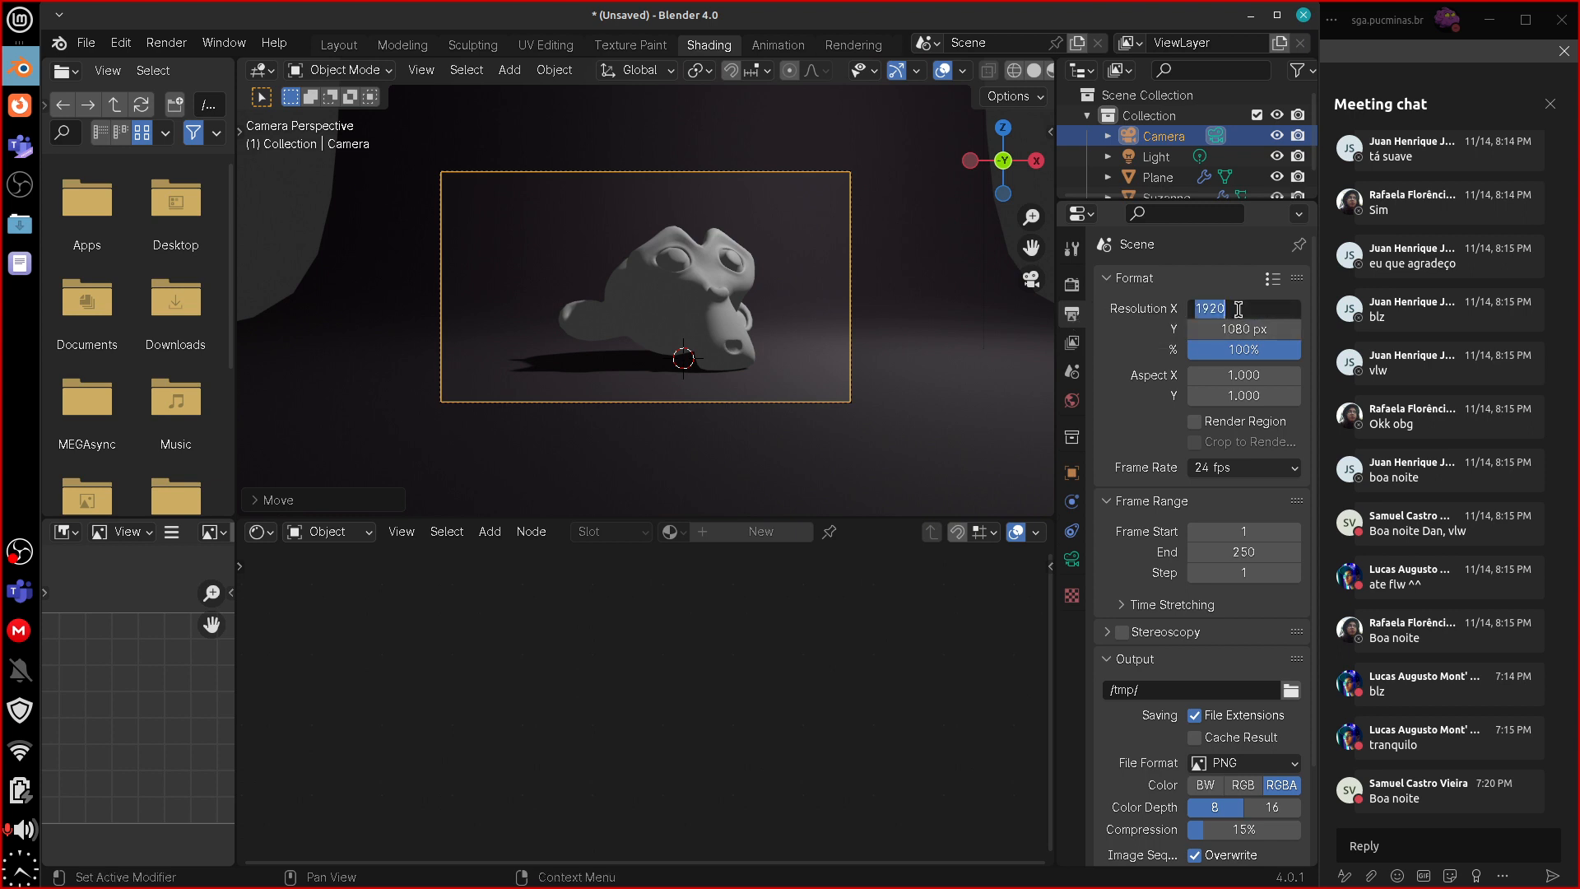
{"action": "type", "text": "108"}
{"action": "key", "text": "Return"}
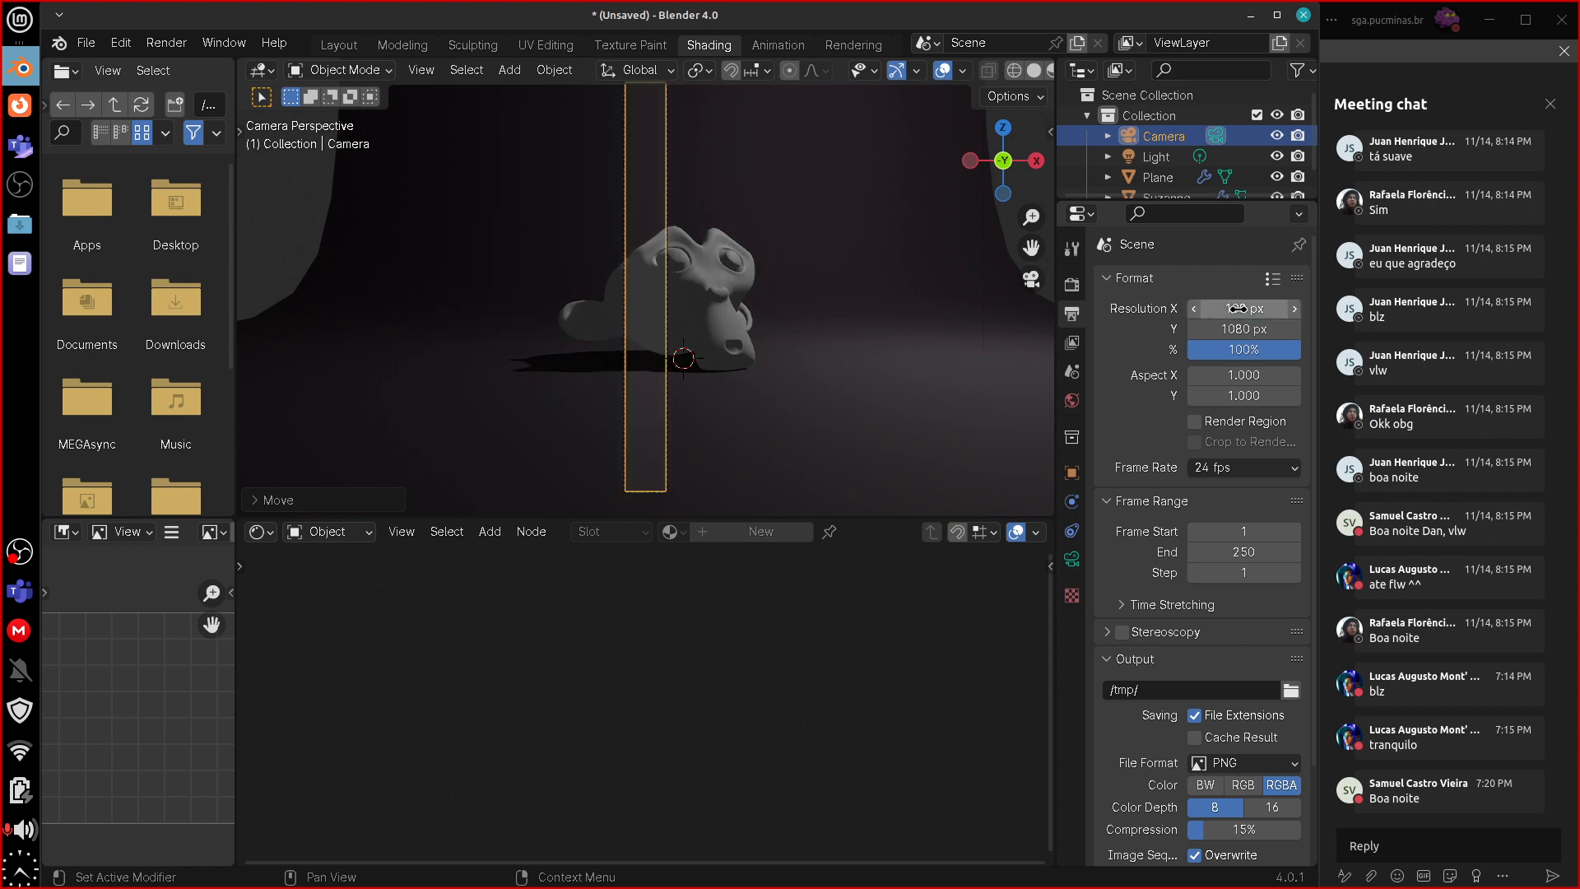
{"action": "left_click", "coordinate": [1256, 307]}
{"action": "key", "text": "End"}
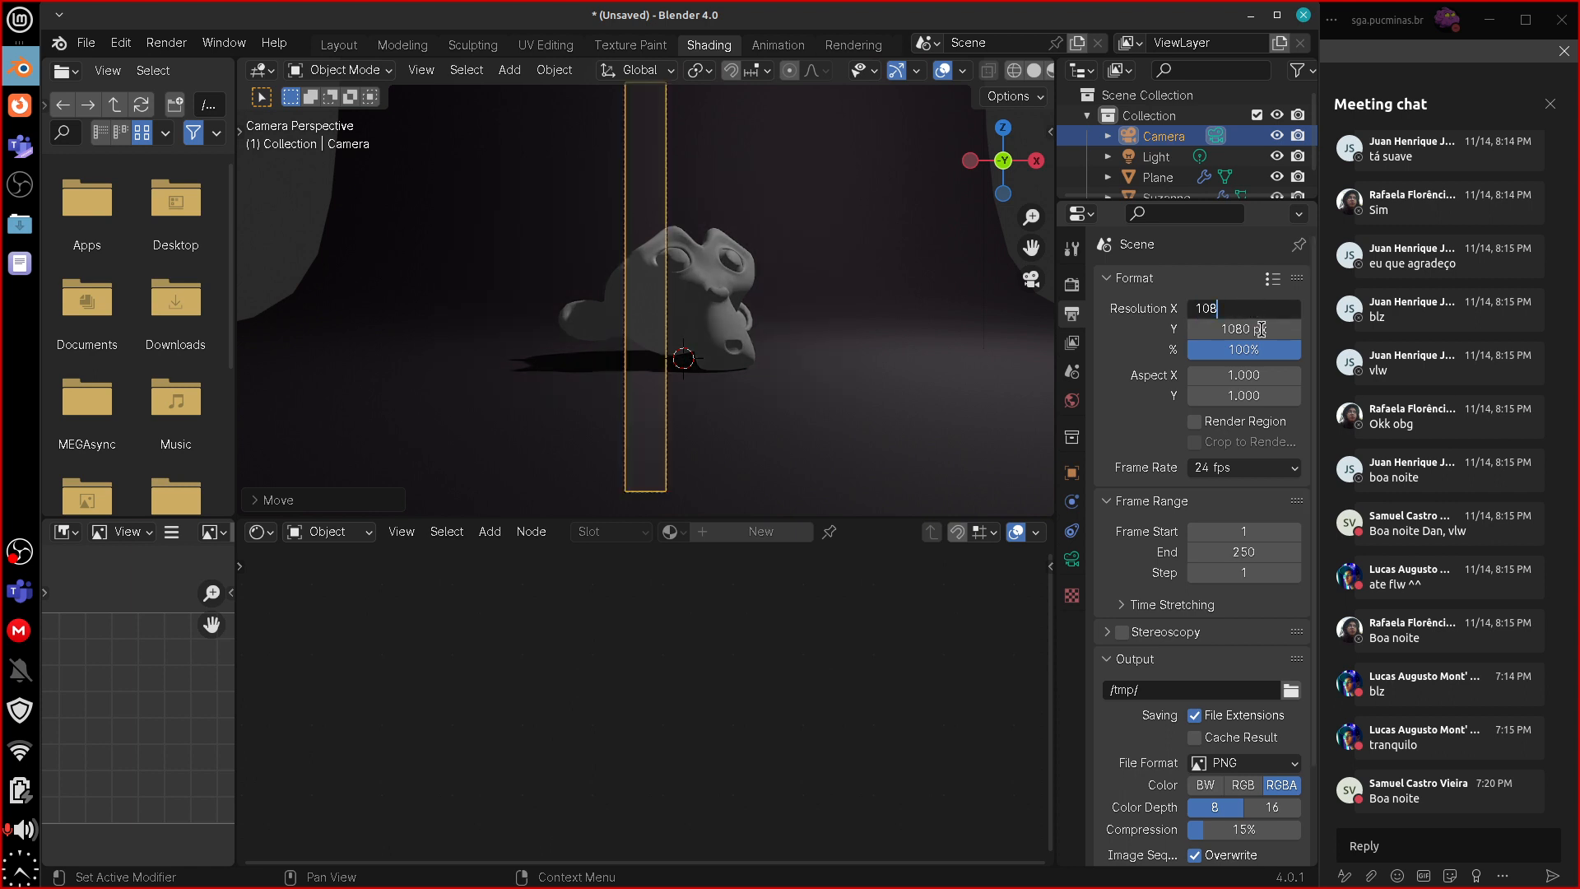
{"action": "key", "text": "Return"}
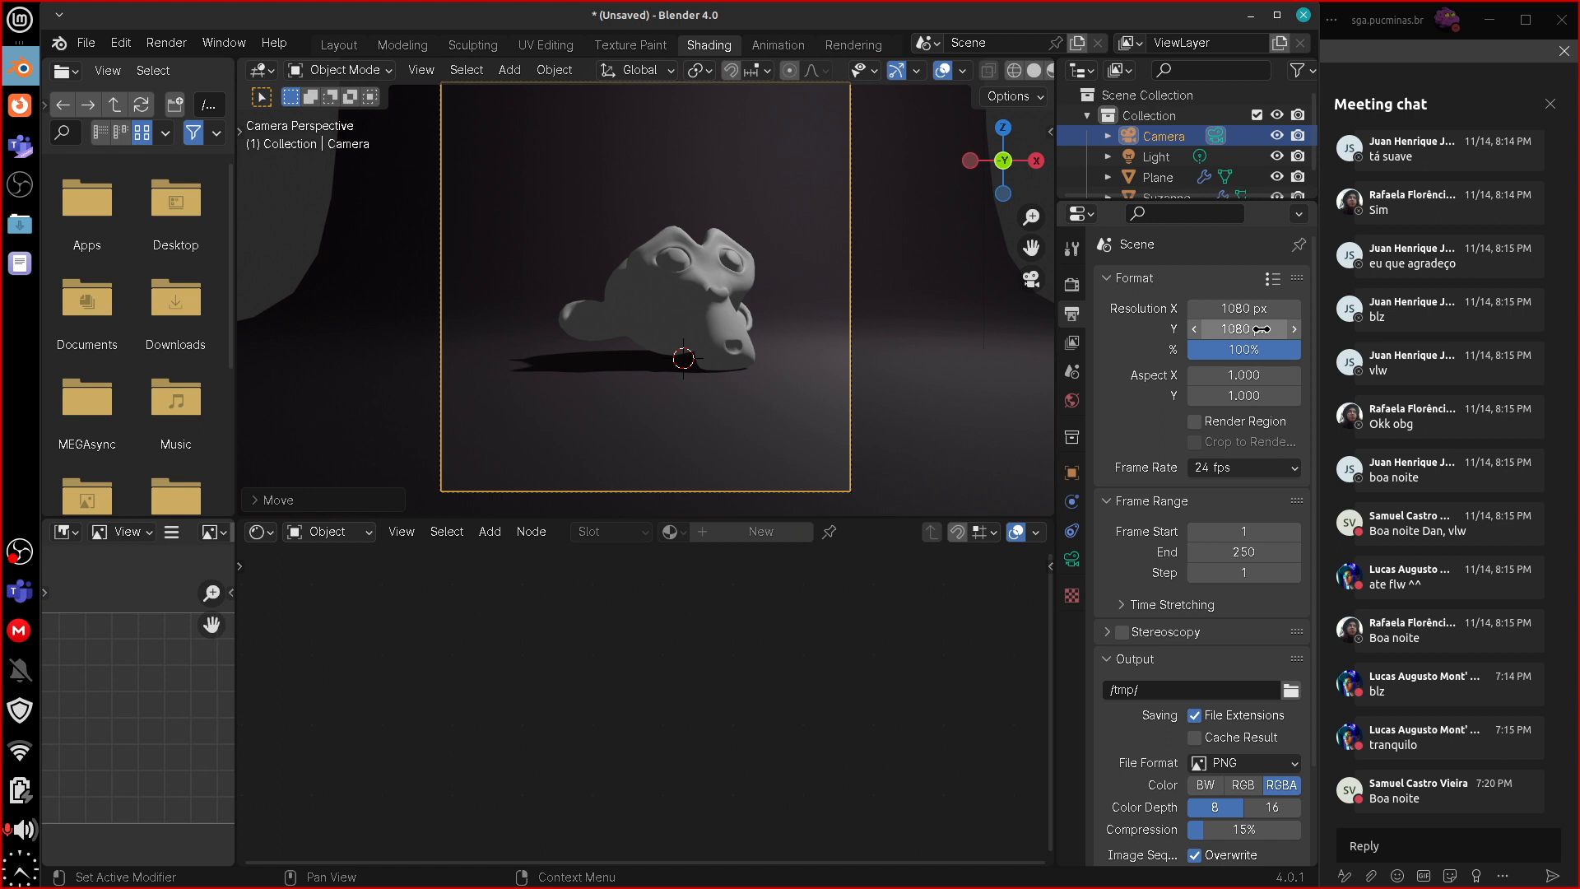
- Move the camera closer along its local Z axis so the Suzanne head fills more of the square frame
{"action": "key", "text": "g"}
{"action": "key", "text": "z"}
{"action": "key", "text": "z"}
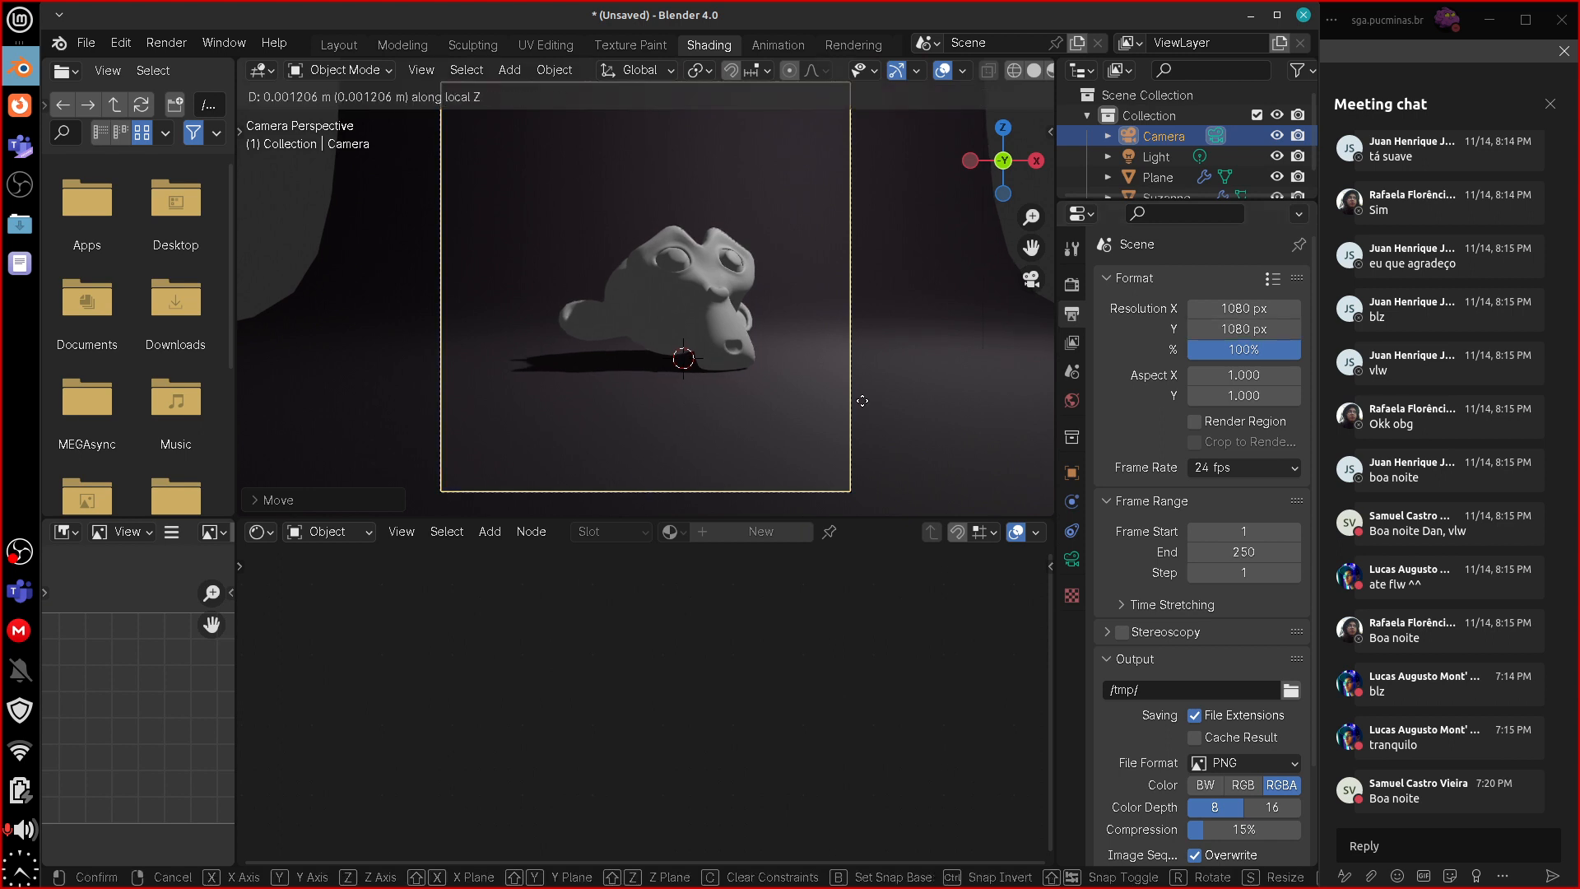
{"action": "left_click", "coordinate": [793, 335]}
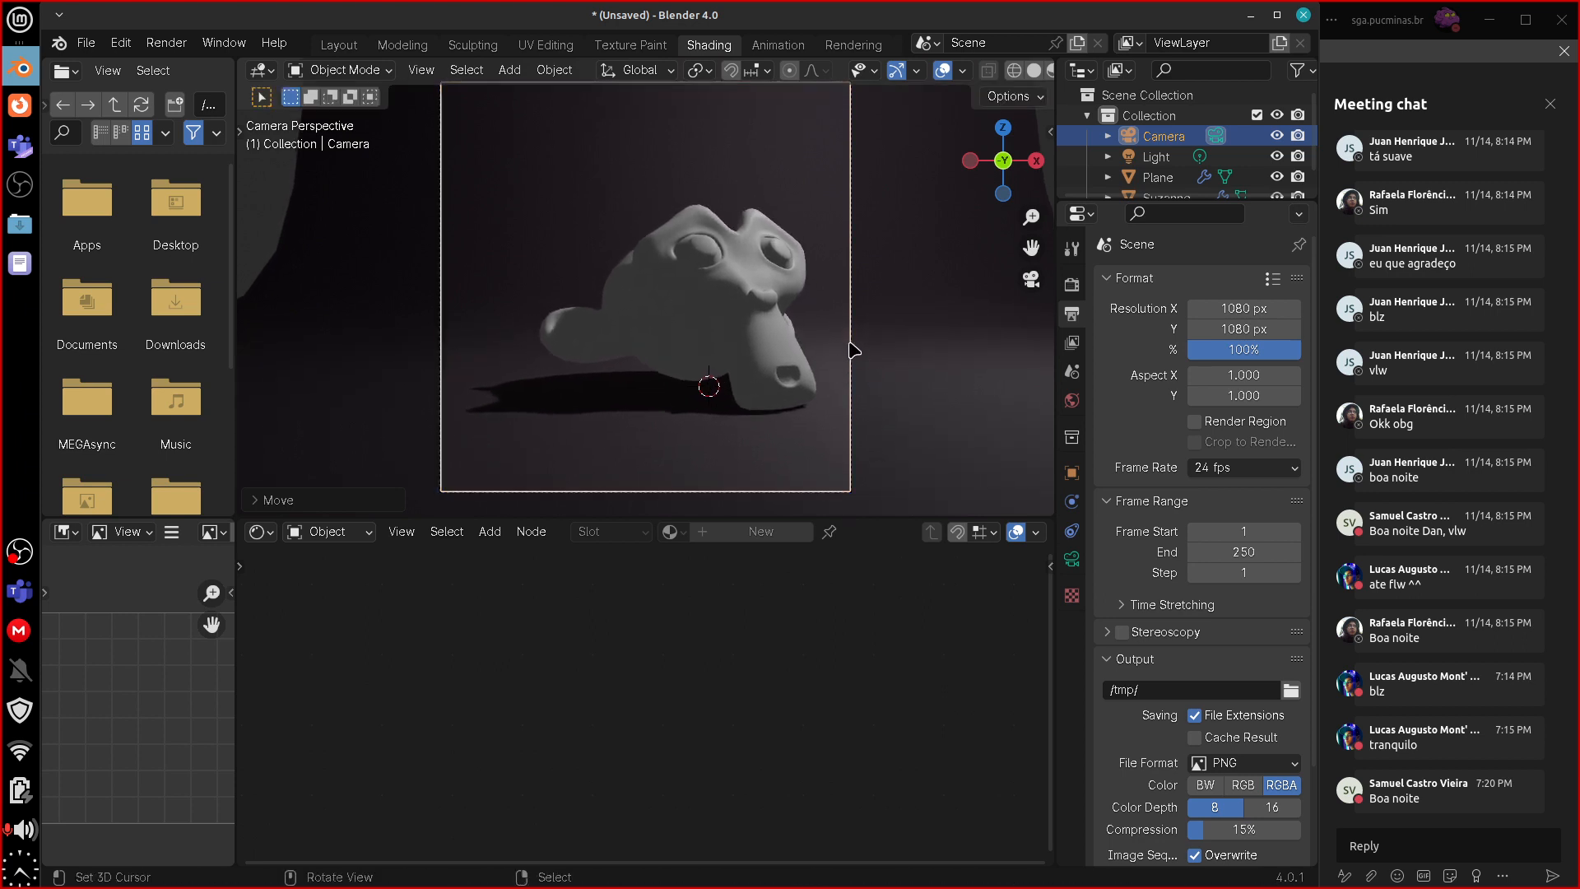
- Set the render Resolution X to 1920 px for a widescreen frame
{"action": "left_click", "coordinate": [1243, 308]}
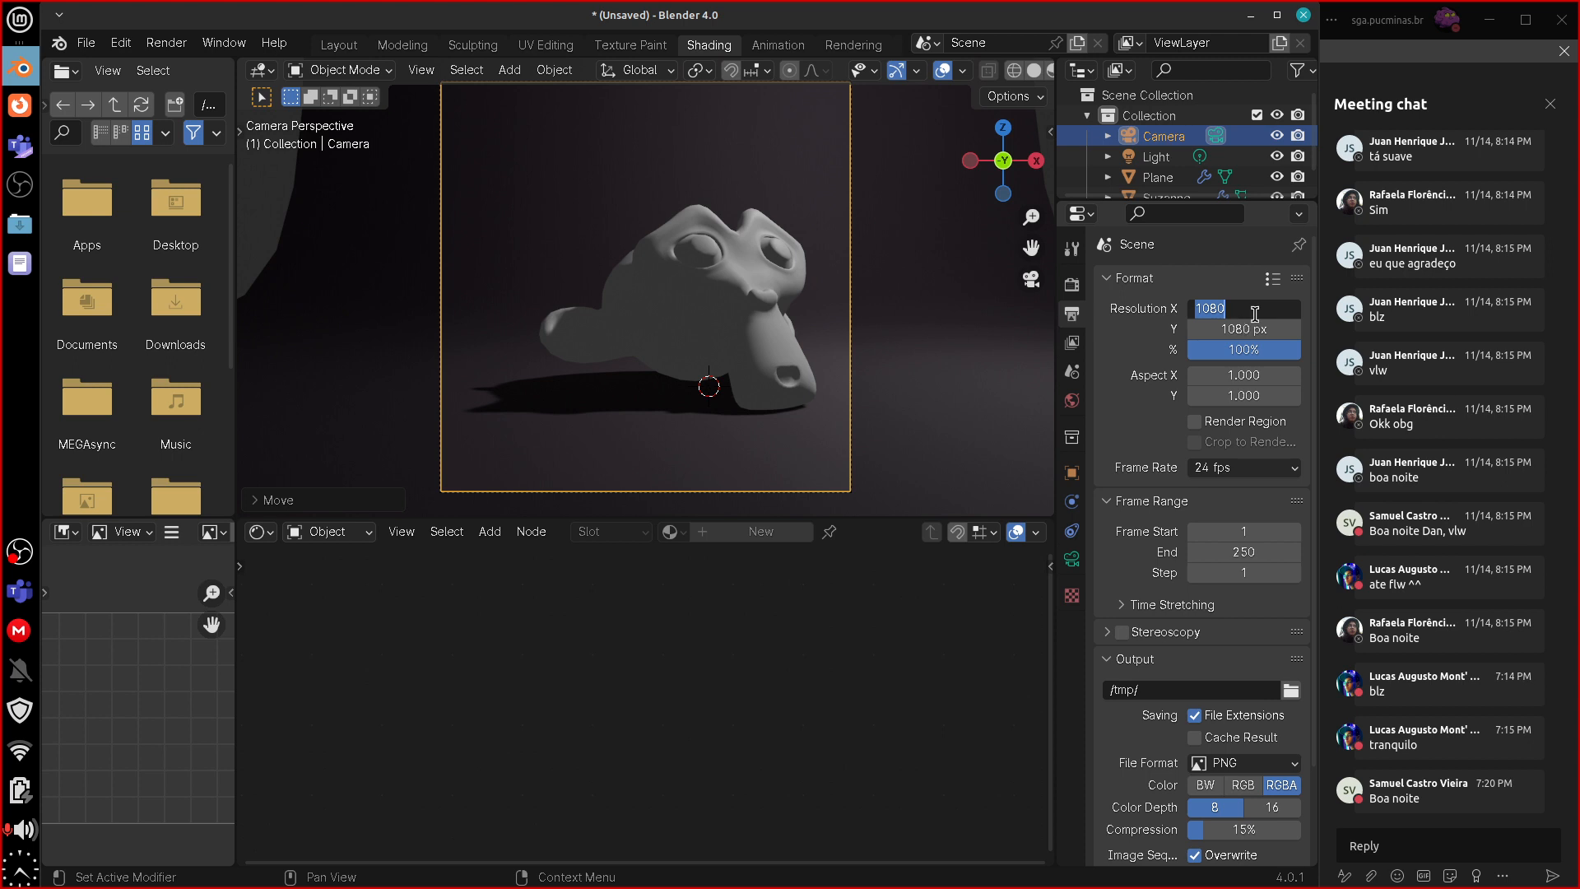
{"action": "type", "text": "1"}
{"action": "key", "text": "Return"}
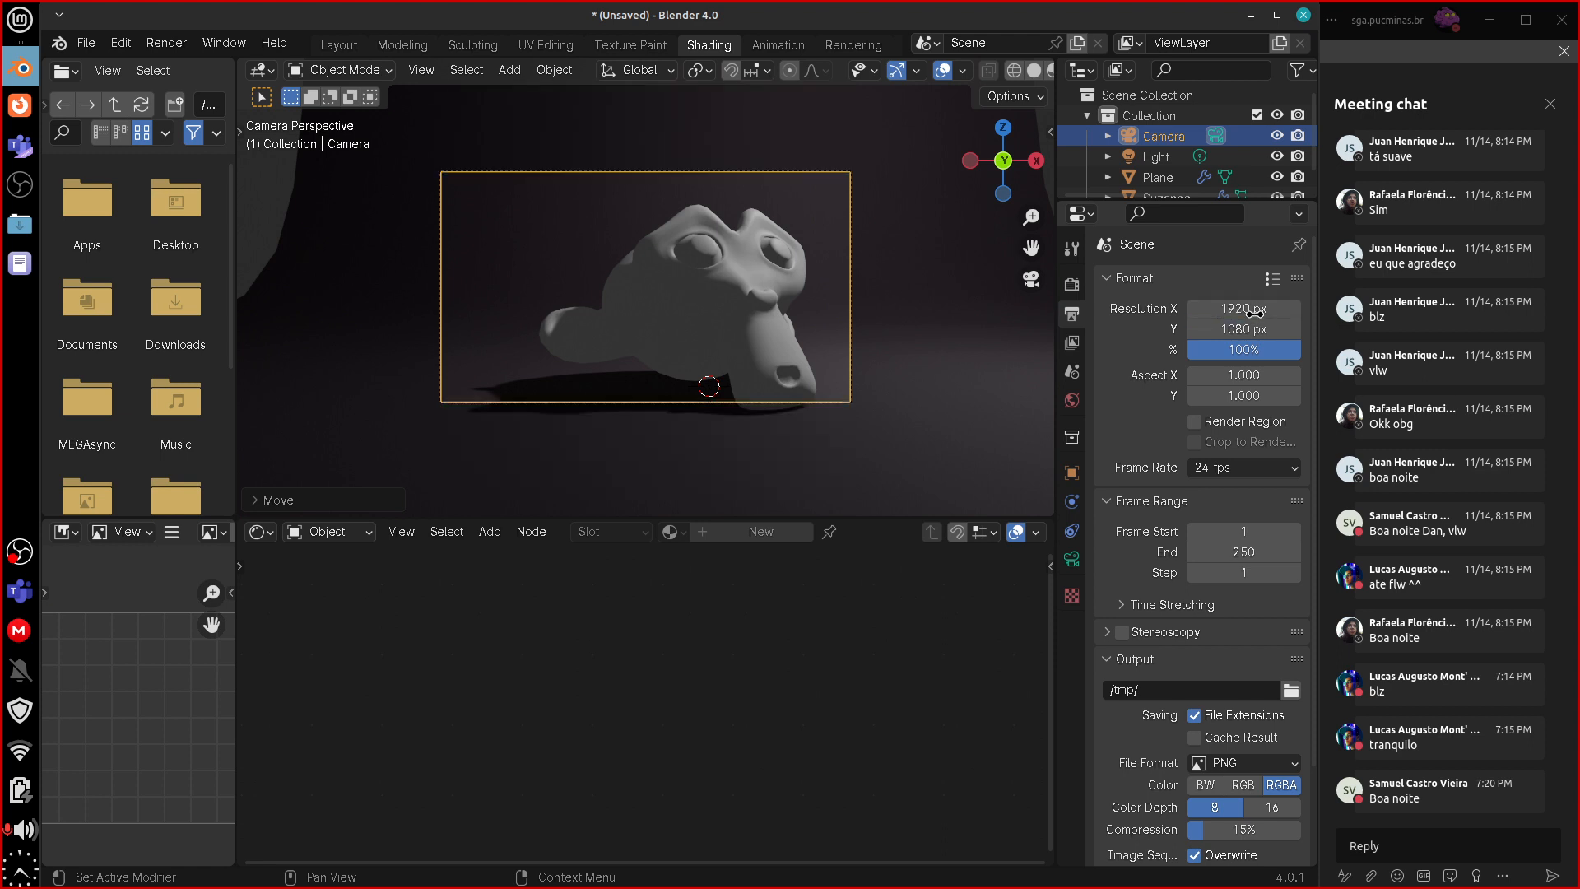
- Lower the camera and back it off slightly along its local Z axis to fit the Suzanne head and its shadow in frame
{"action": "key", "text": "g"}
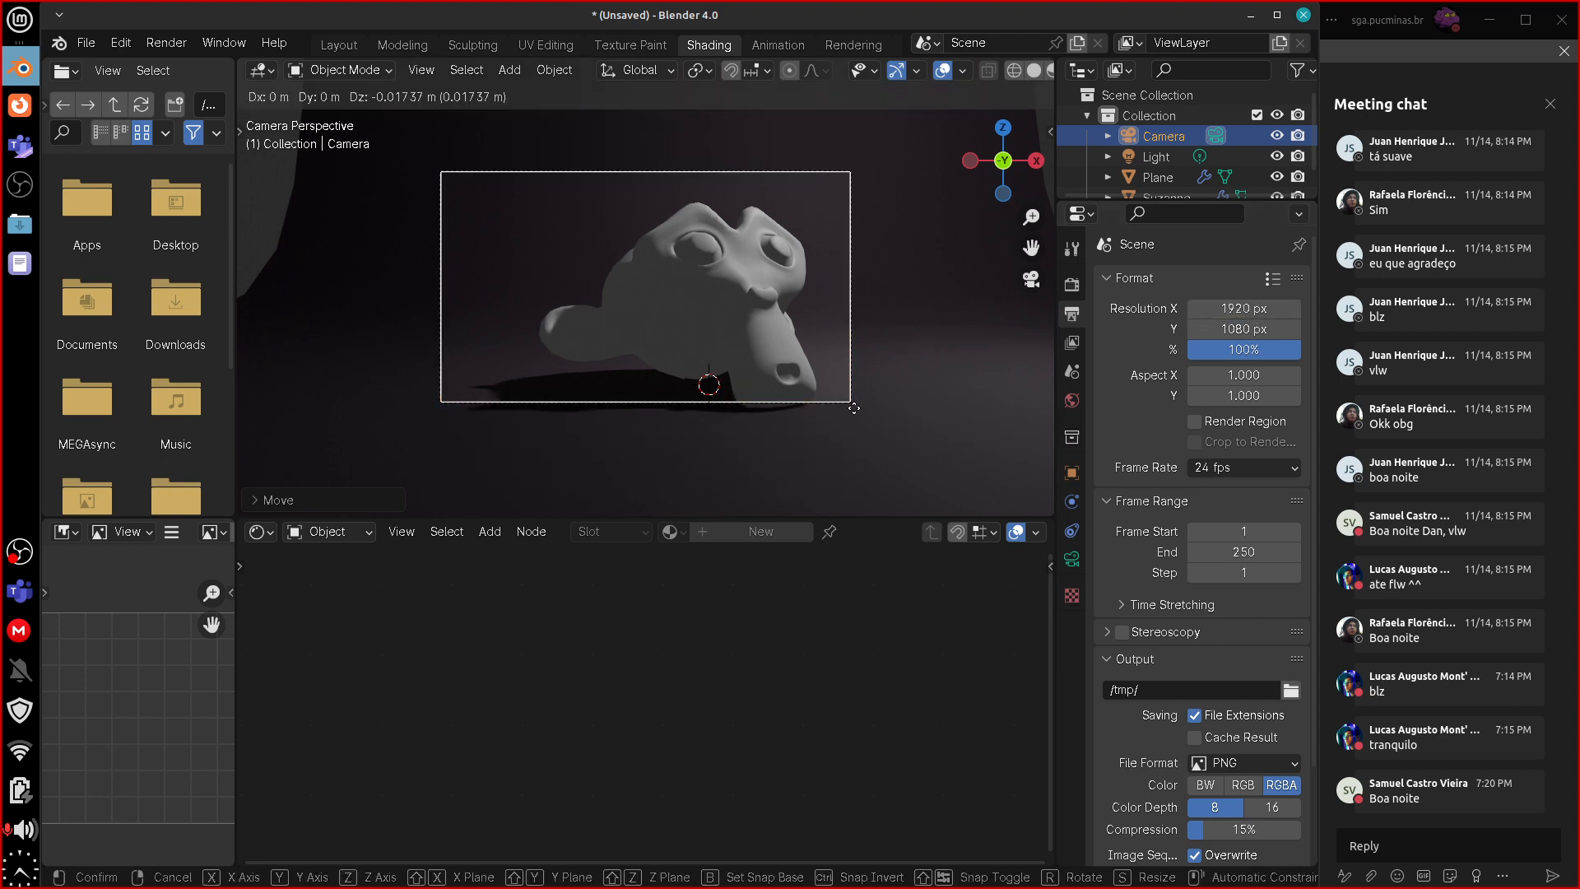
{"action": "left_click", "coordinate": [859, 419]}
{"action": "key", "text": "g"}
{"action": "key", "text": "z"}
{"action": "key", "text": "z"}
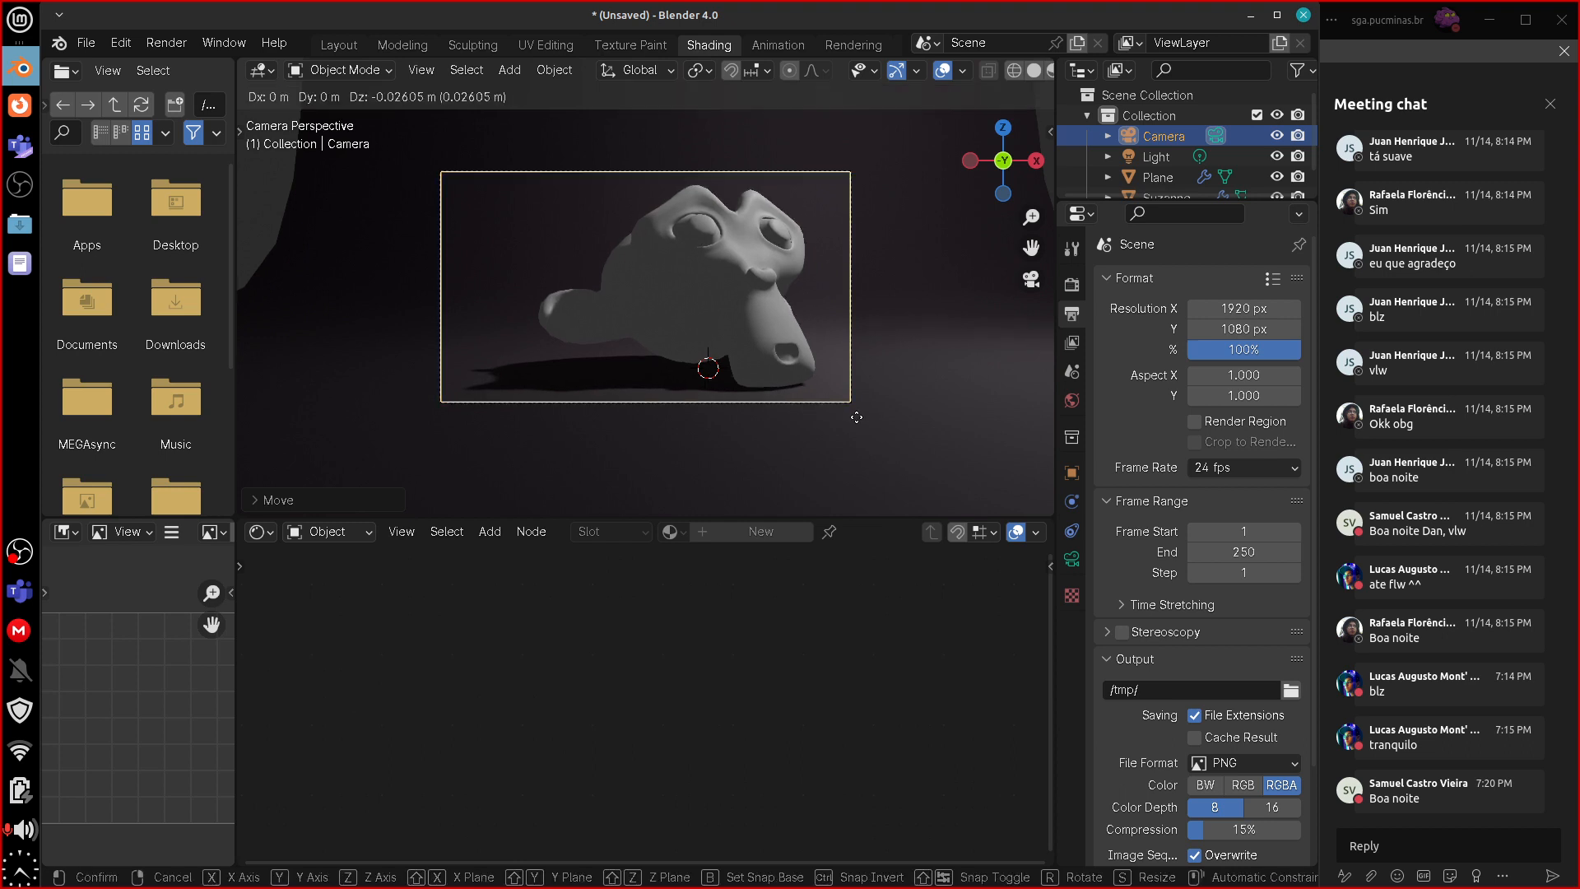
{"action": "left_click", "coordinate": [857, 444]}
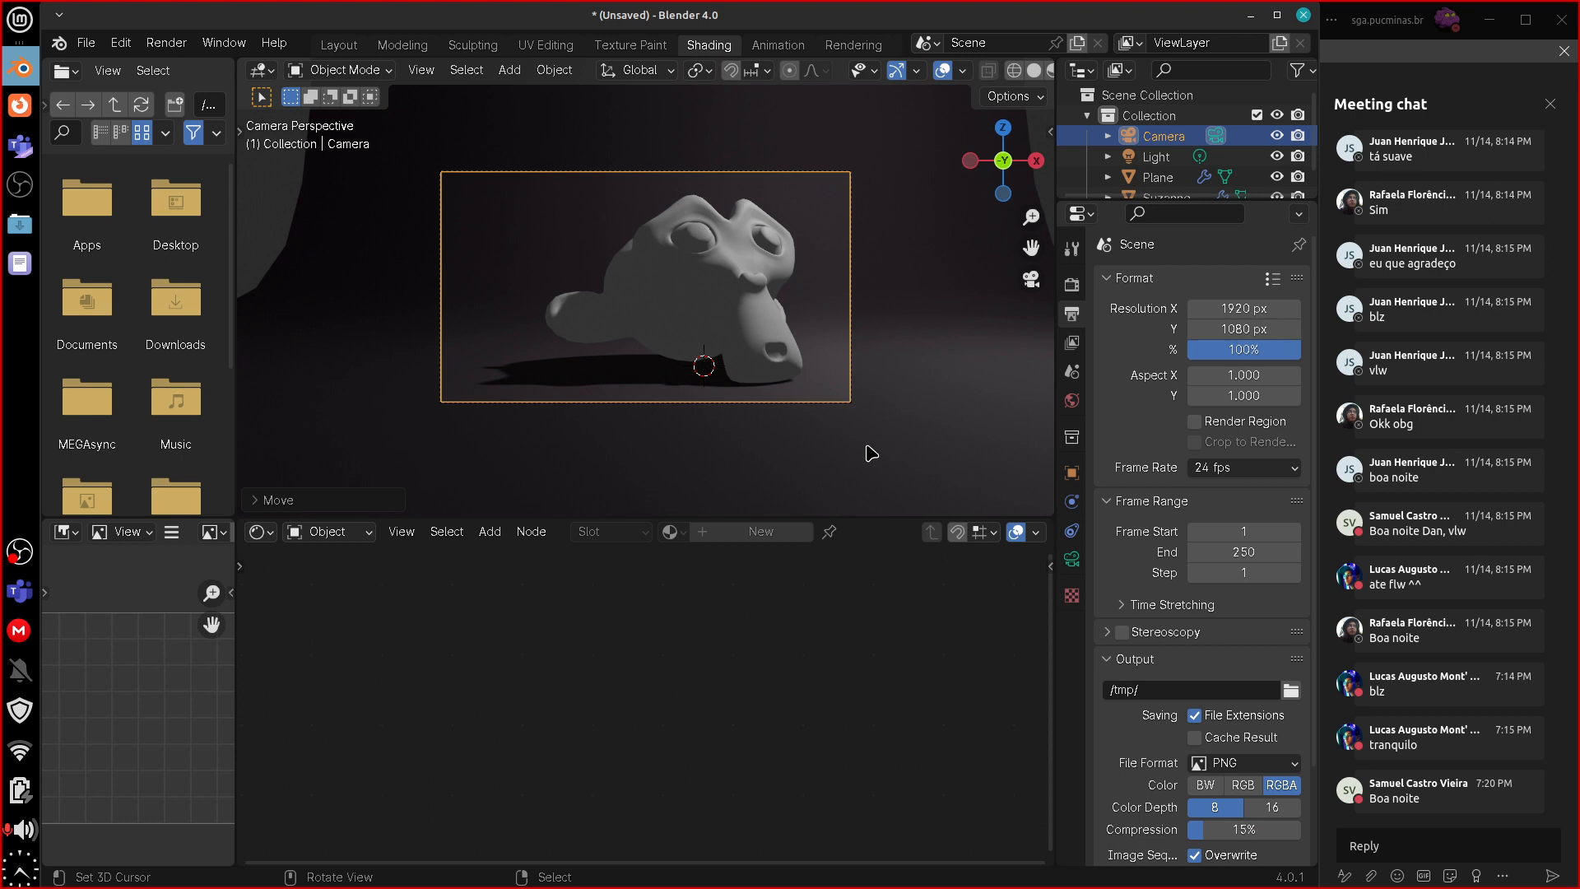
- Set the render resolution to a vertical 1080 × 1920 px
{"action": "left_click", "coordinate": [1235, 311]}
{"action": "type", "text": "10"}
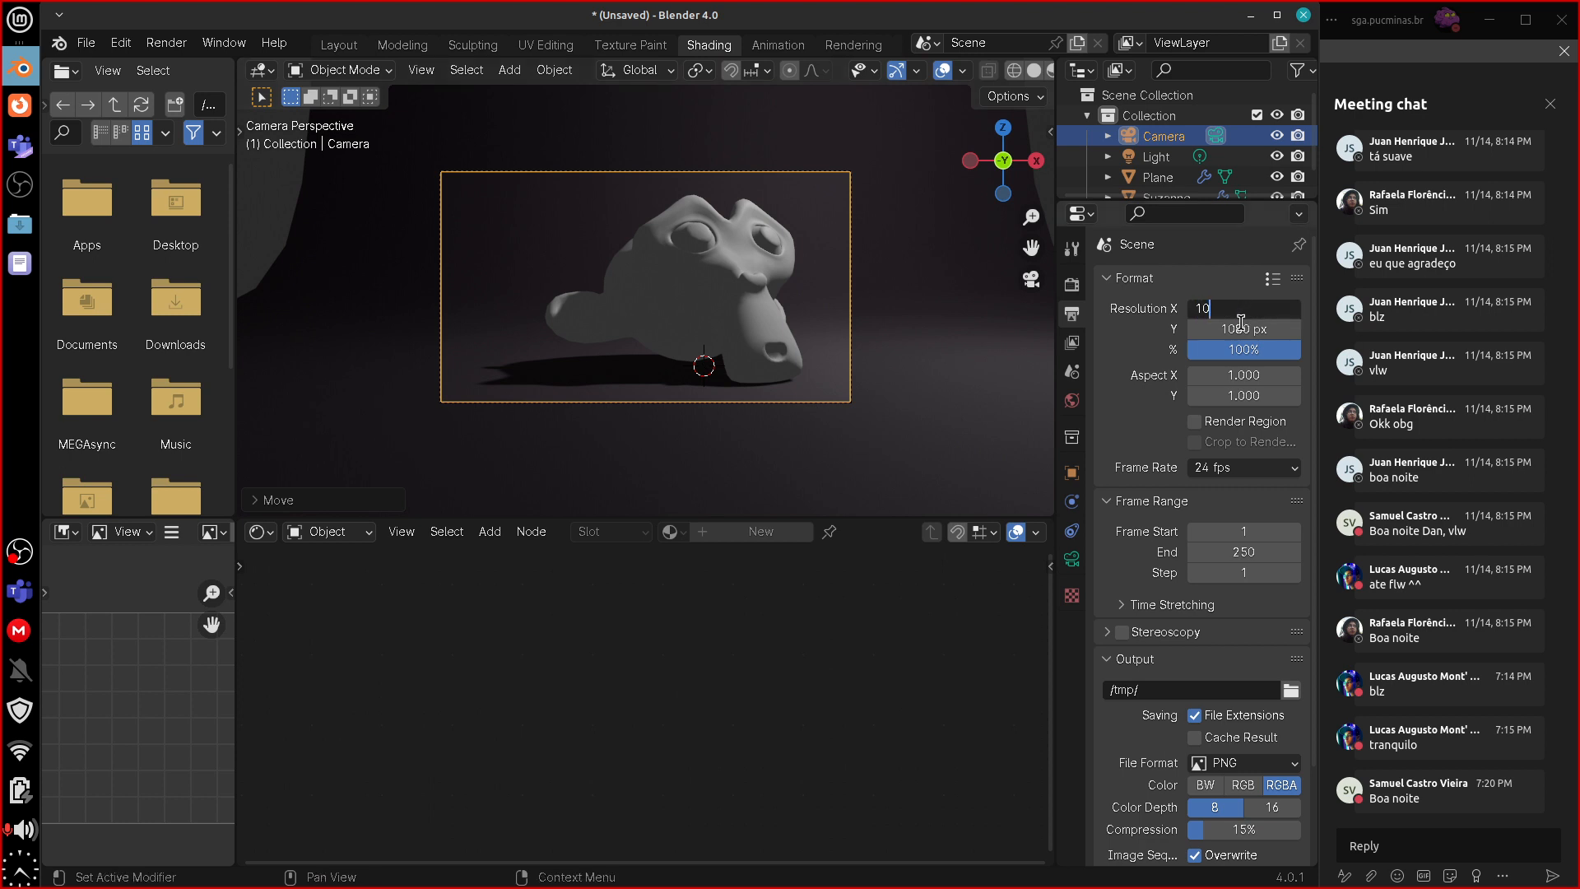
{"action": "left_click", "coordinate": [1241, 330]}
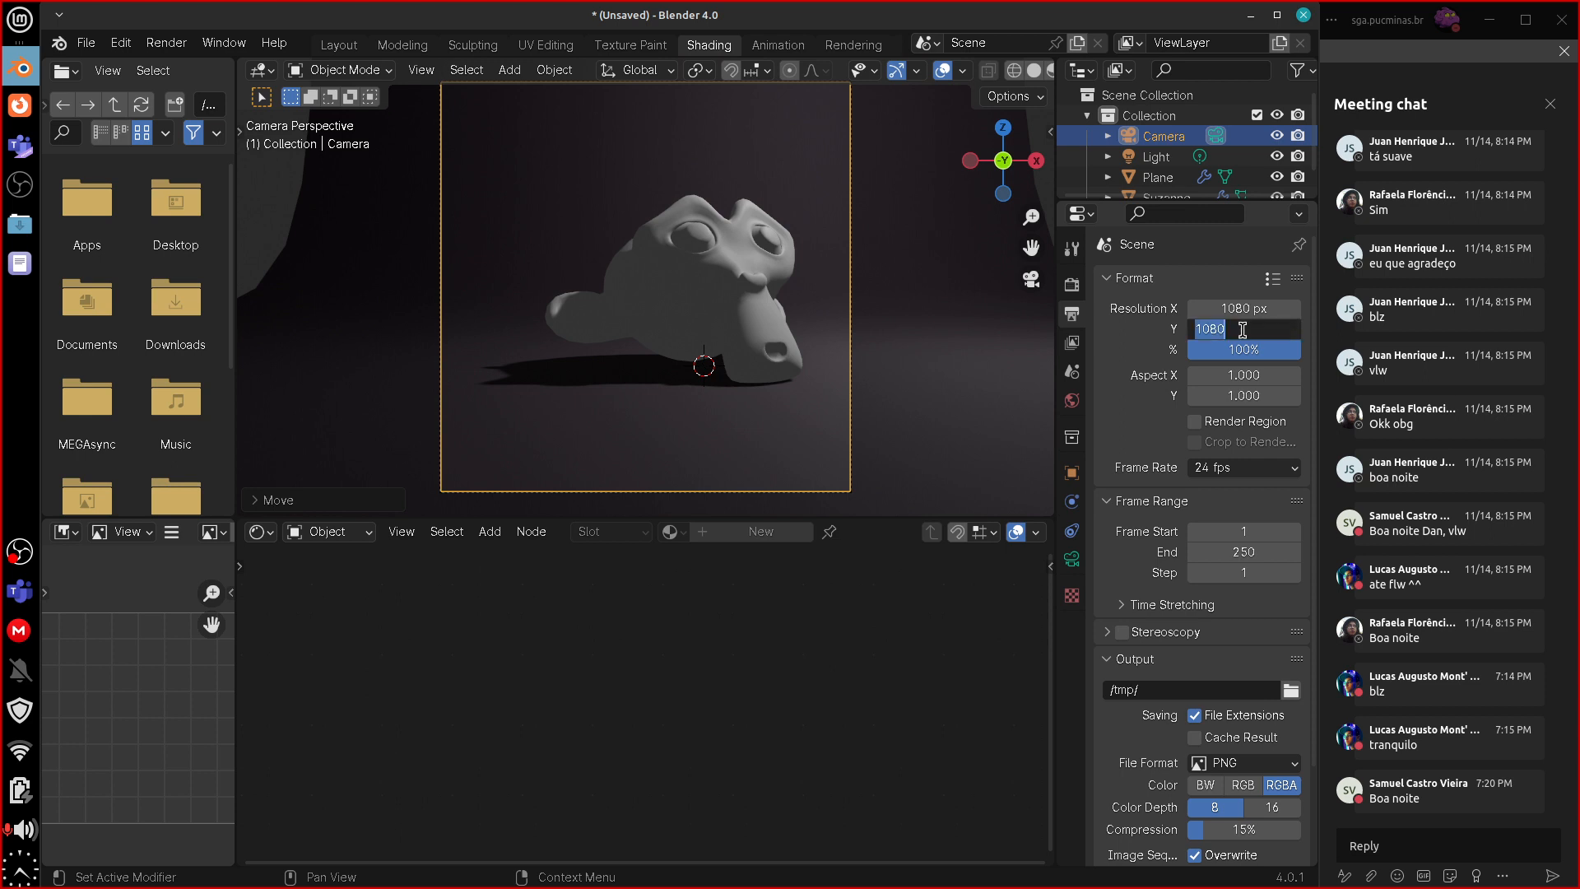
{"action": "type", "text": "1"}
{"action": "key", "text": "Return"}
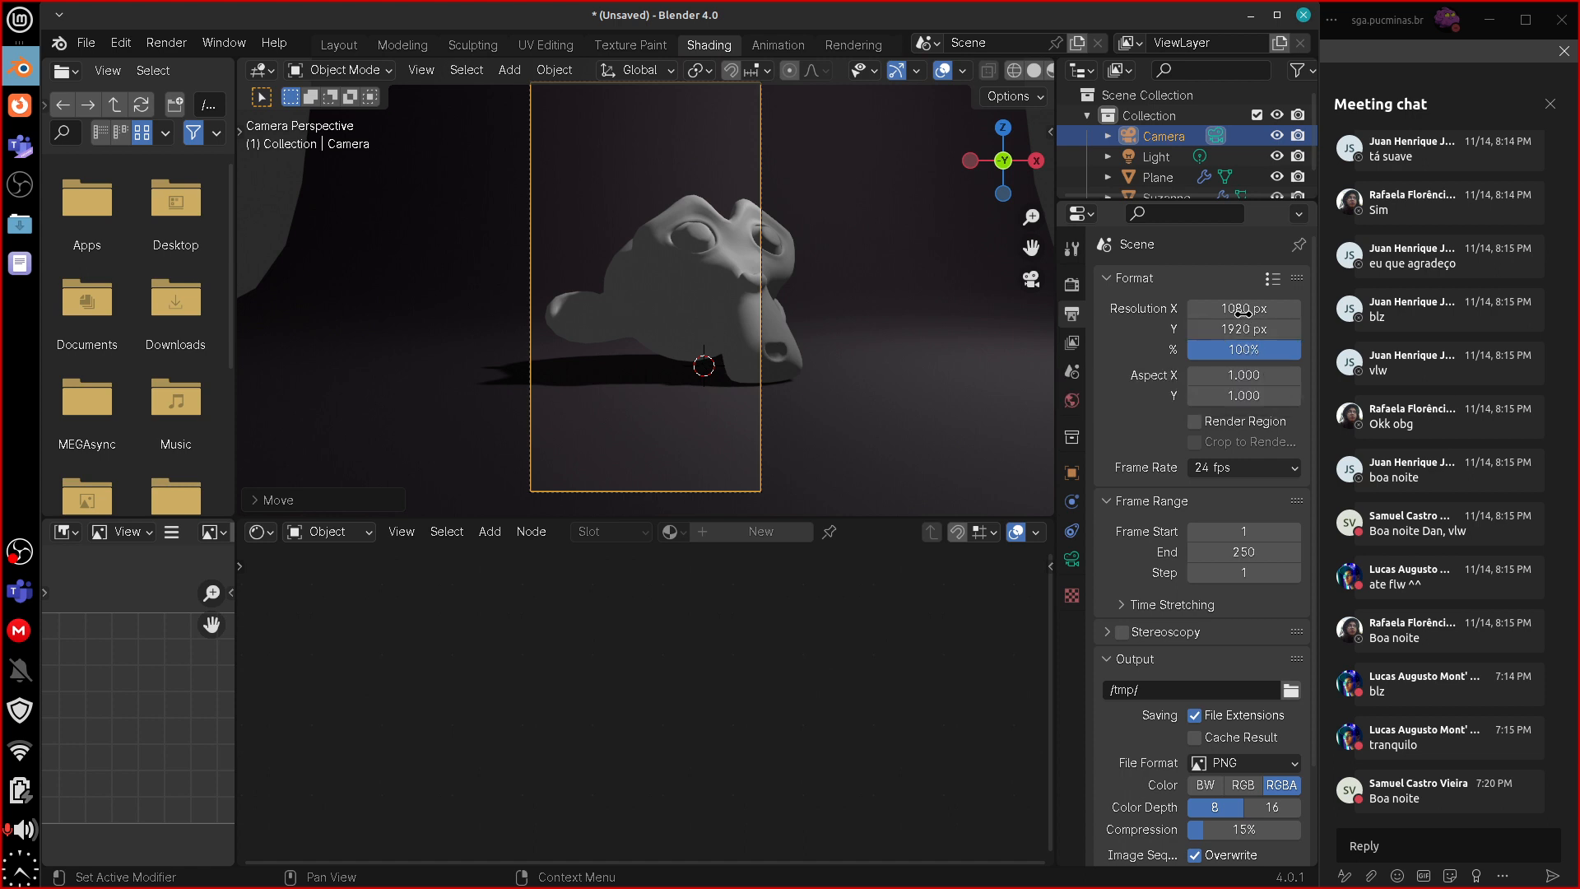
- Set the render resolution to a horizontal 1920 × 1080 px
{"action": "left_click", "coordinate": [1245, 309]}
{"action": "type", "text": "1920"}
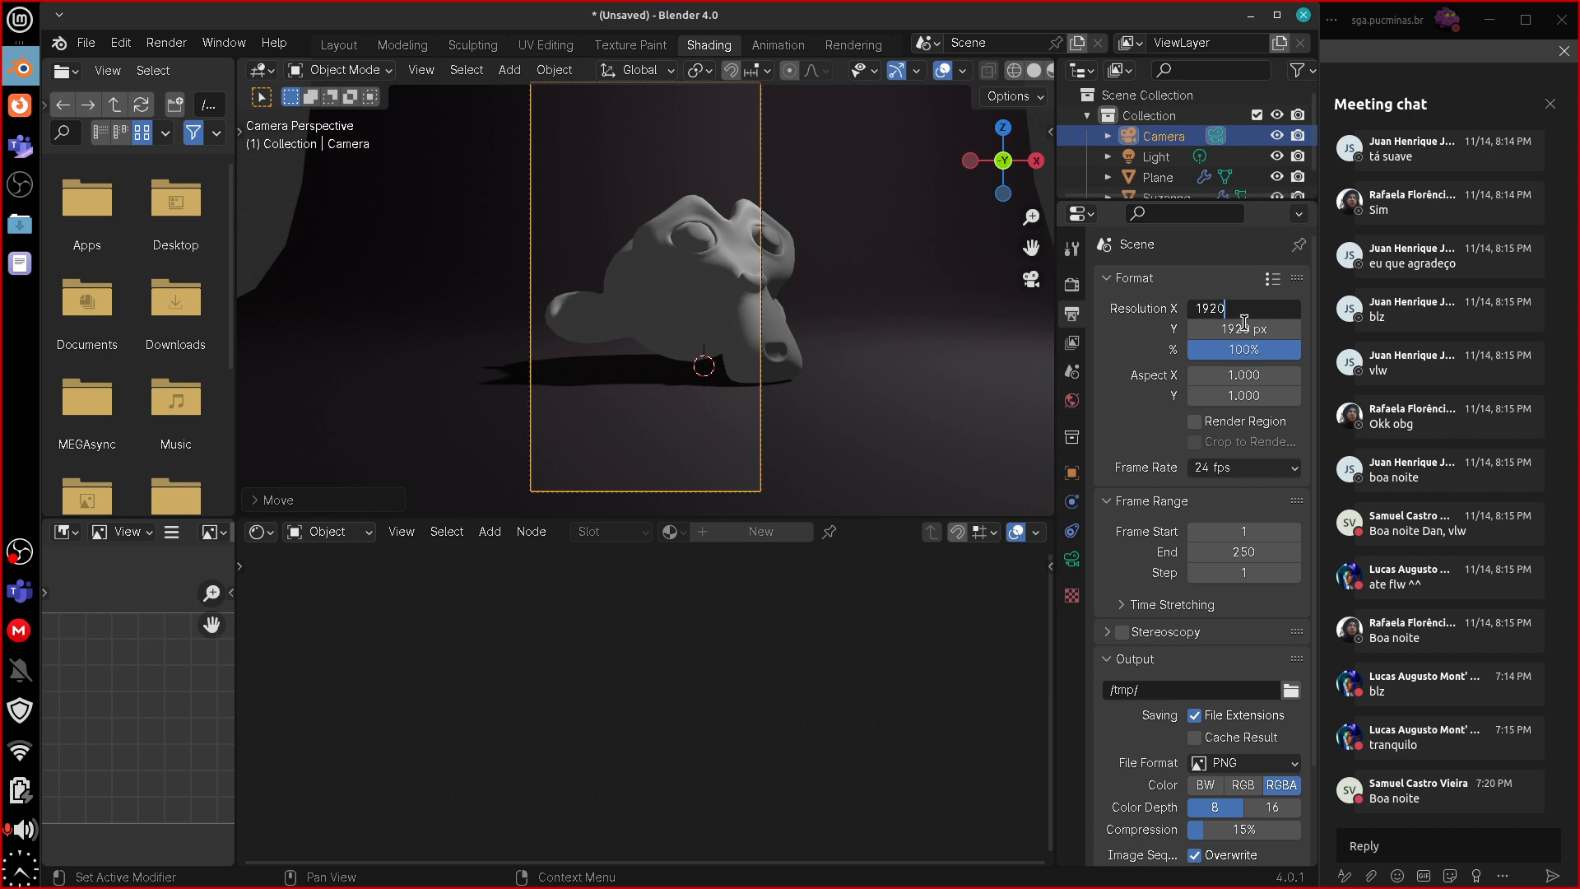
{"action": "key", "text": "Return"}
{"action": "left_click", "coordinate": [1245, 329]}
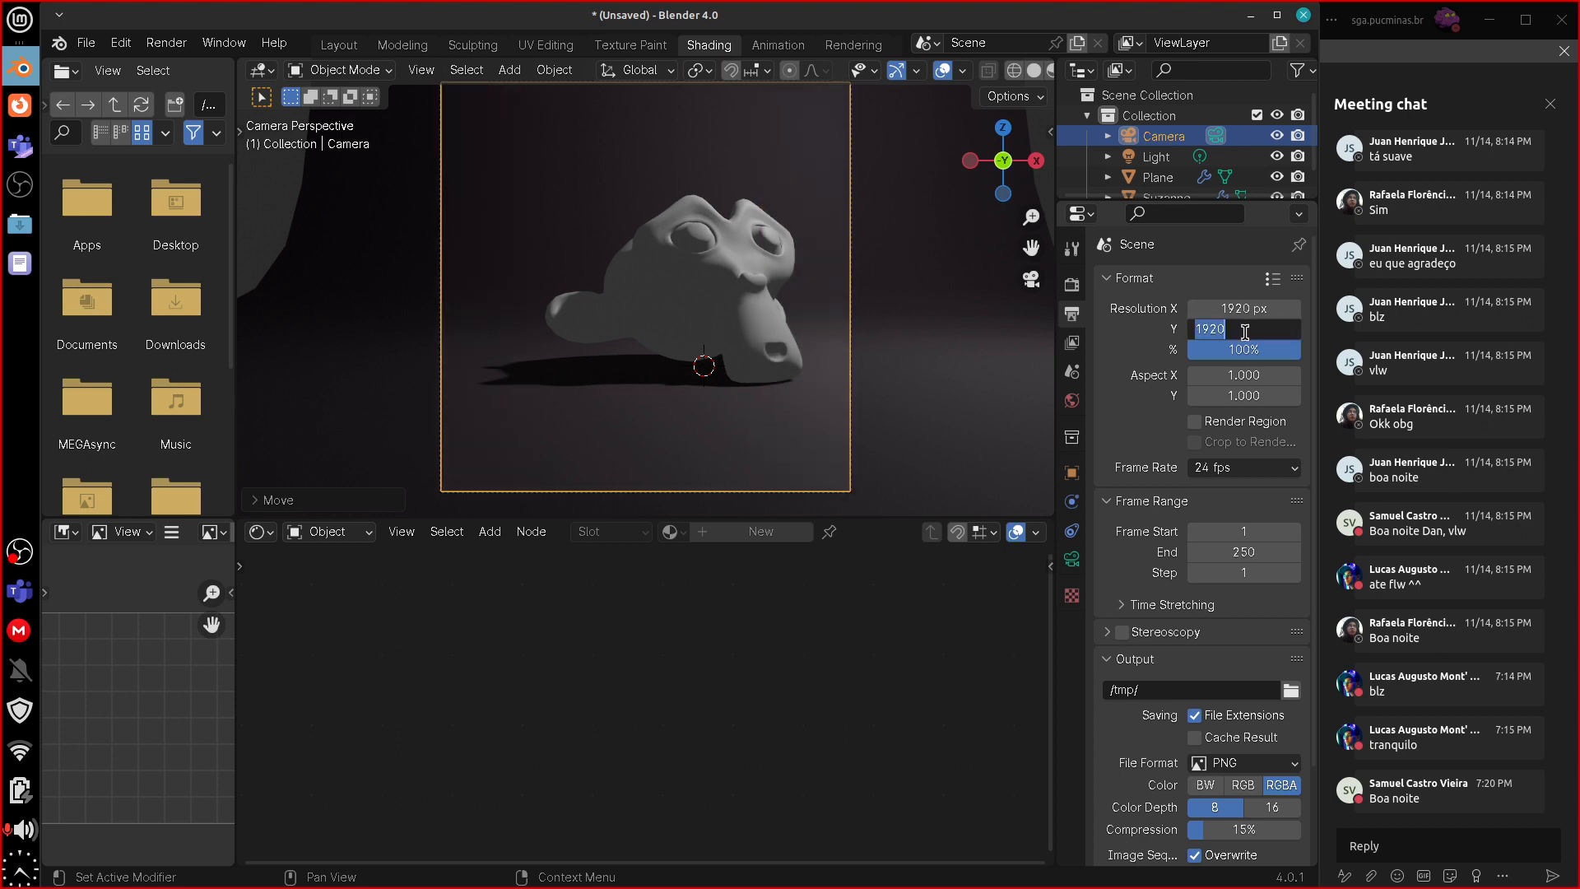
{"action": "type", "text": "1080"}
{"action": "key", "text": "Return"}
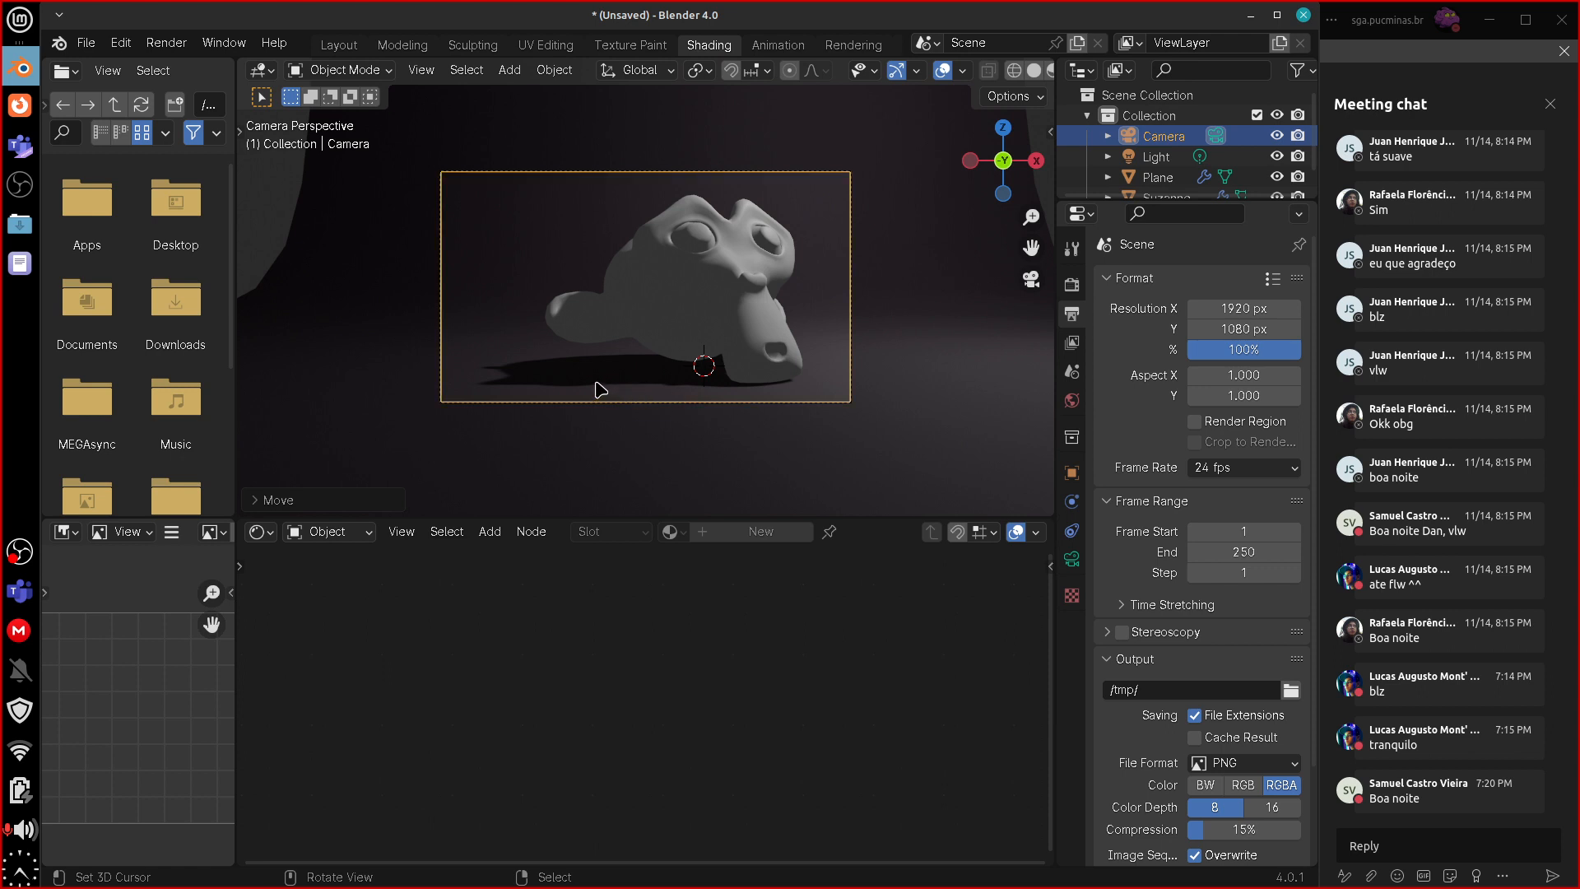
- Annotate the triangular composition and empty space around the Suzanne head with freehand strokes, and erase the annotations
{"action": "mouse_move", "coordinate": [436, 379]}
{"action": "left_mouse_down"}
{"action": "mouse_move", "coordinate": [735, 180]}
{"action": "mouse_move", "coordinate": [857, 407]}
{"action": "mouse_move", "coordinate": [499, 394]}
{"action": "mouse_move", "coordinate": [916, 372]}
{"action": "left_mouse_up"}
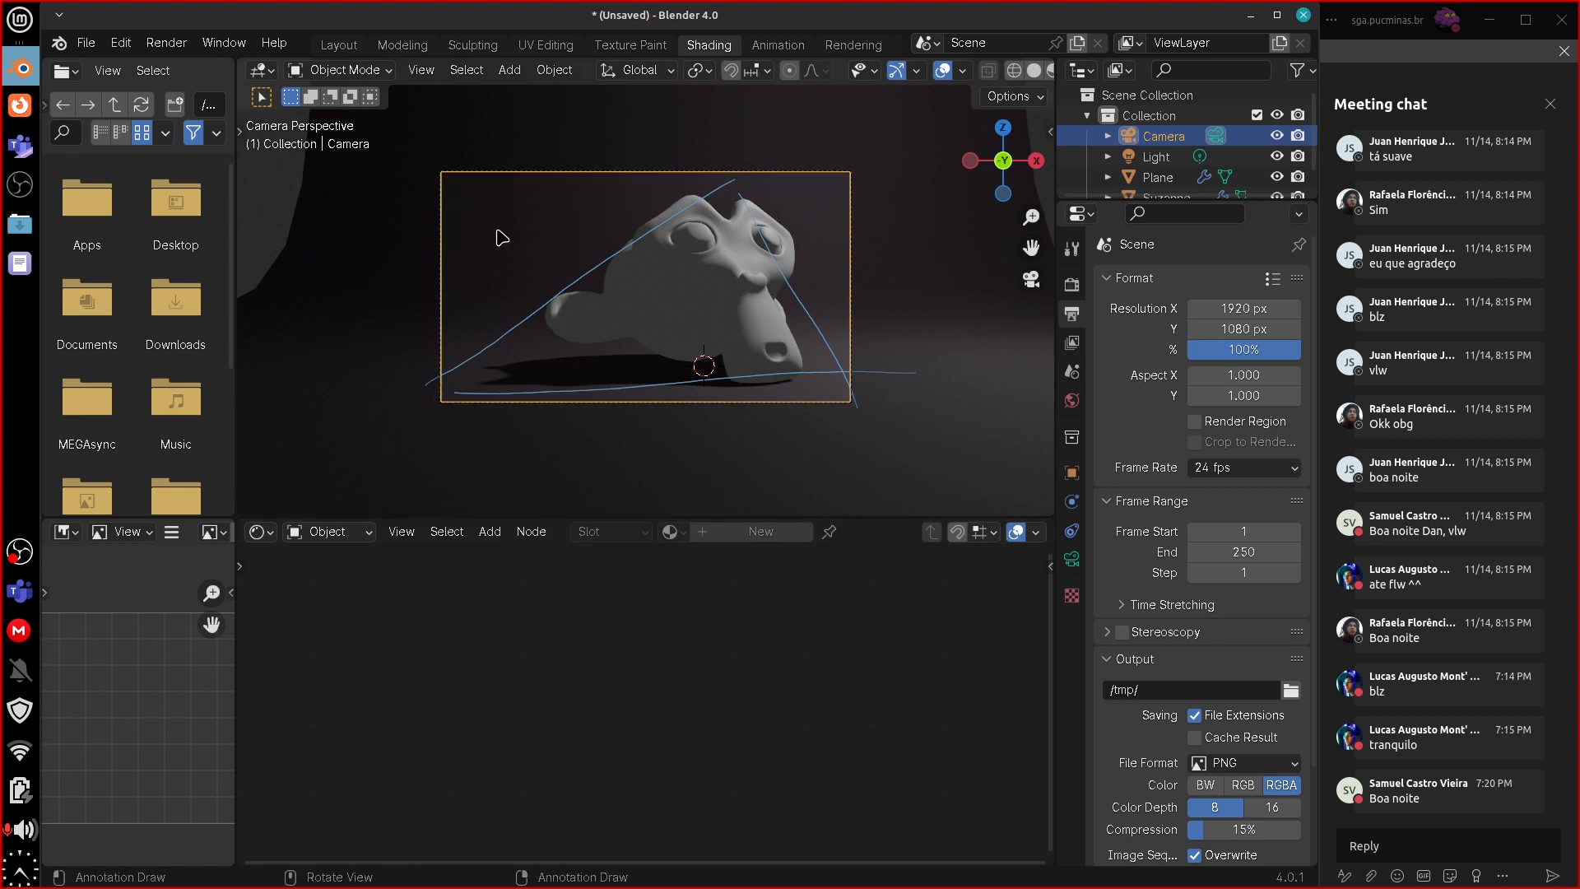
{"action": "mouse_move", "coordinate": [478, 219]}
{"action": "left_mouse_down"}
{"action": "mouse_move", "coordinate": [474, 331]}
{"action": "mouse_move", "coordinate": [510, 297]}
{"action": "mouse_move", "coordinate": [583, 275]}
{"action": "left_mouse_up"}
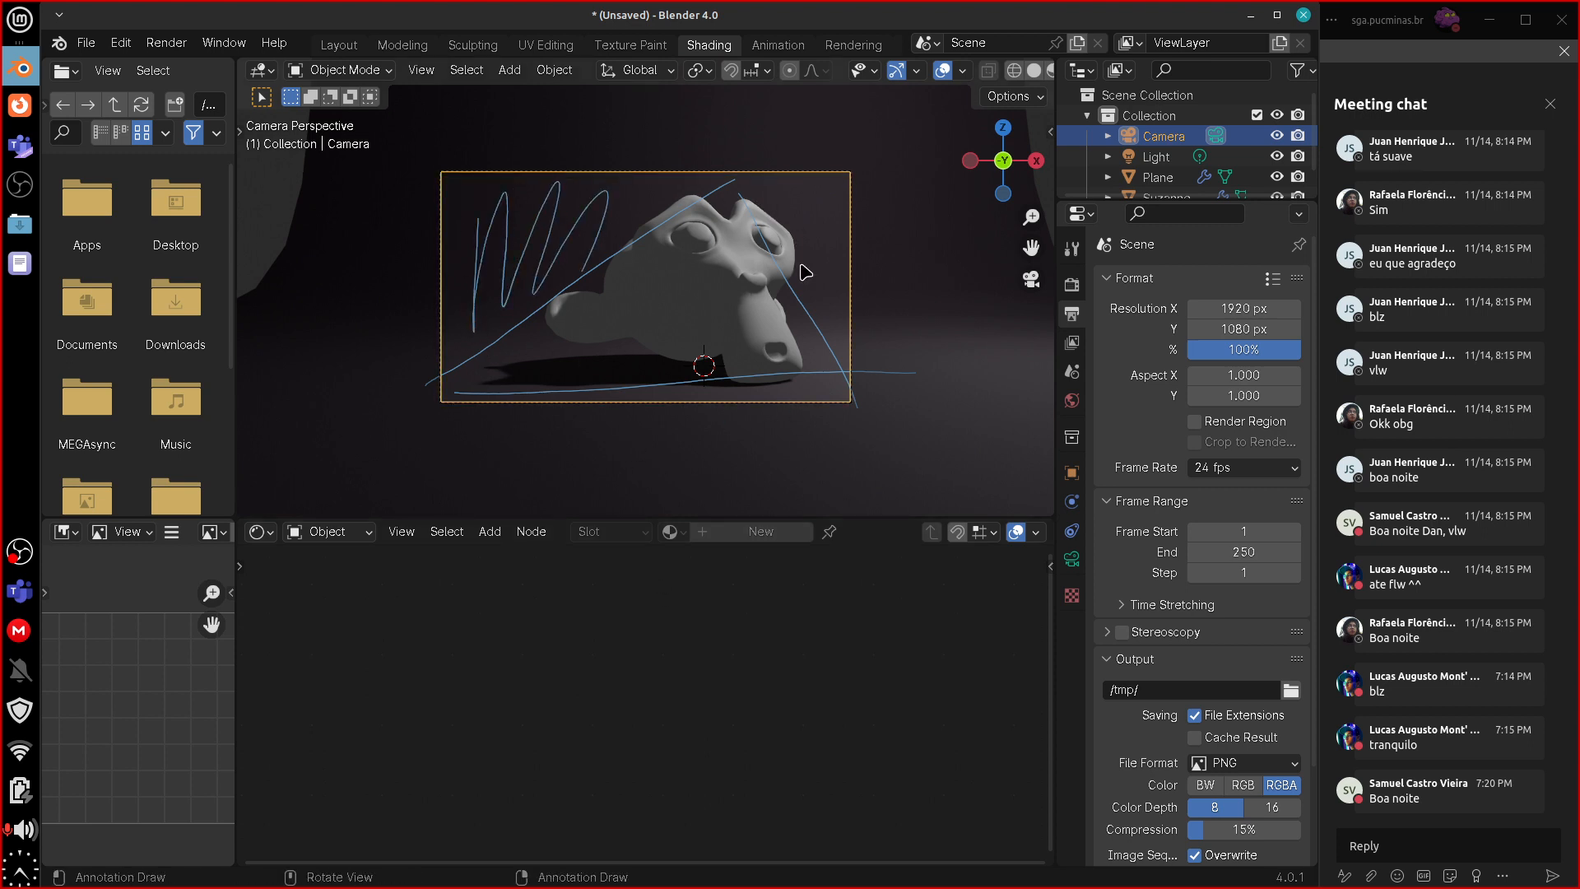
{"action": "mouse_move", "coordinate": [797, 396]}
{"action": "right_mouse_down"}
{"action": "mouse_move", "coordinate": [875, 374]}
{"action": "mouse_move", "coordinate": [444, 381]}
{"action": "mouse_move", "coordinate": [529, 363]}
{"action": "right_mouse_up"}
{"action": "mouse_move", "coordinate": [585, 298]}
{"action": "right_mouse_down"}
{"action": "mouse_move", "coordinate": [625, 238]}
{"action": "mouse_move", "coordinate": [502, 247]}
{"action": "mouse_move", "coordinate": [609, 375]}
{"action": "mouse_move", "coordinate": [593, 265]}
{"action": "mouse_move", "coordinate": [776, 274]}
{"action": "mouse_move", "coordinate": [775, 334]}
{"action": "mouse_move", "coordinate": [551, 371]}
{"action": "right_mouse_up"}
{"action": "mouse_move", "coordinate": [484, 372]}
{"action": "left_mouse_down"}
{"action": "mouse_move", "coordinate": [815, 365]}
{"action": "mouse_move", "coordinate": [741, 191]}
{"action": "left_mouse_up"}
{"action": "mouse_move", "coordinate": [766, 290]}
{"action": "right_mouse_down"}
{"action": "mouse_move", "coordinate": [818, 349]}
{"action": "mouse_move", "coordinate": [529, 370]}
{"action": "mouse_move", "coordinate": [748, 245]}
{"action": "right_mouse_up"}
{"action": "right_click_drag", "start_coordinate": [719, 393], "coordinate": [714, 391]}
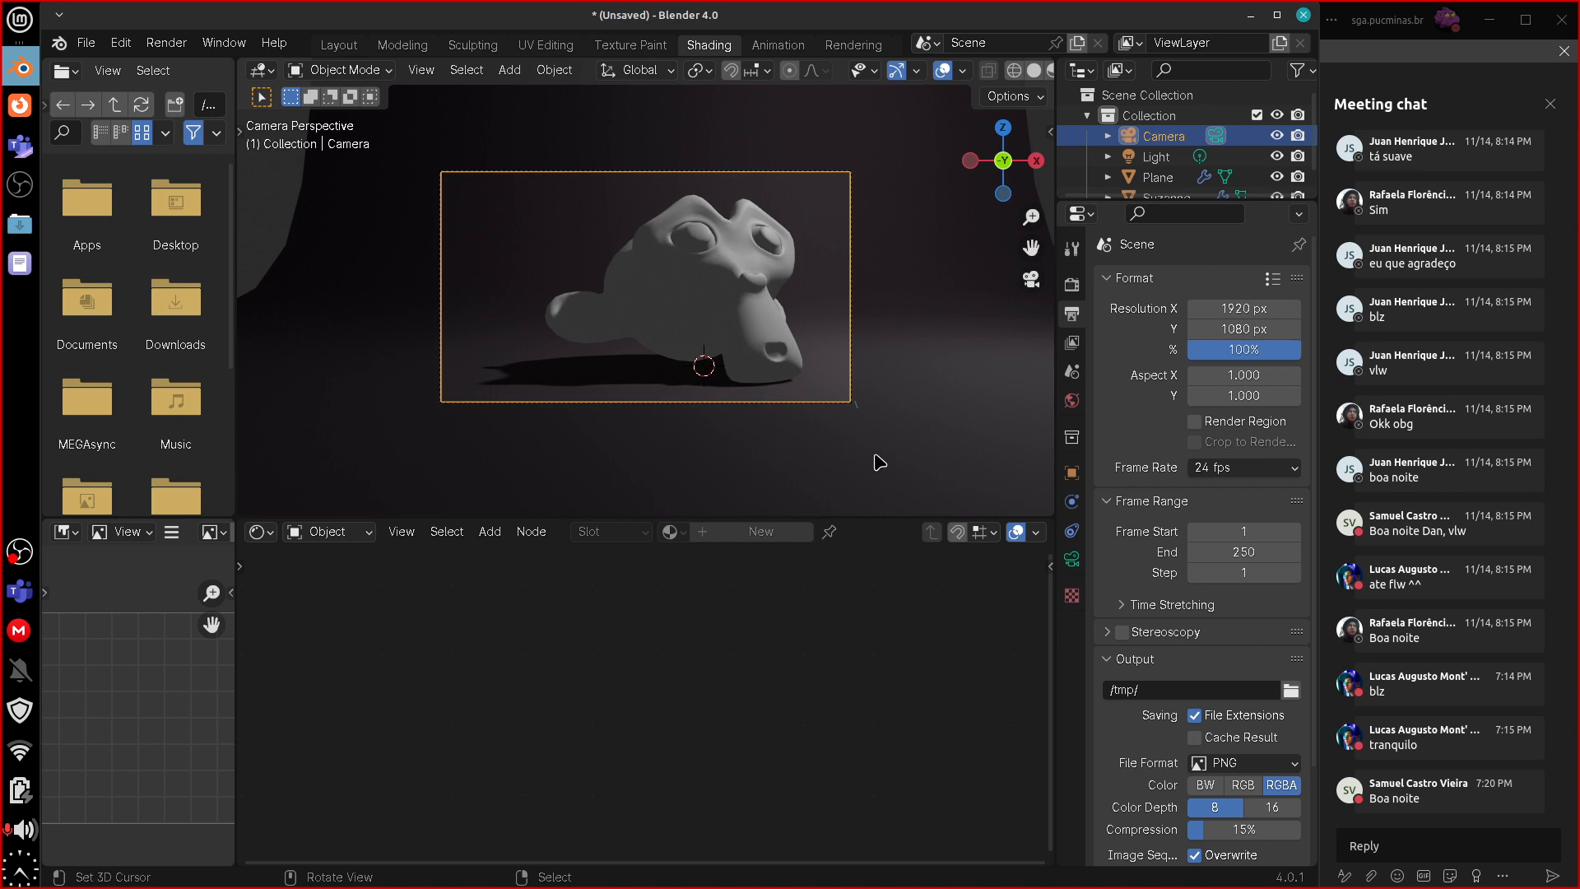
- Delete the existing light above the backdrop, keeping the camera, plane and Suzanne head in the scene
{"action": "scroll", "coordinate": [875, 458], "scroll_direction": "down", "scroll_amount": 3}
{"action": "left_click", "coordinate": [740, 337]}
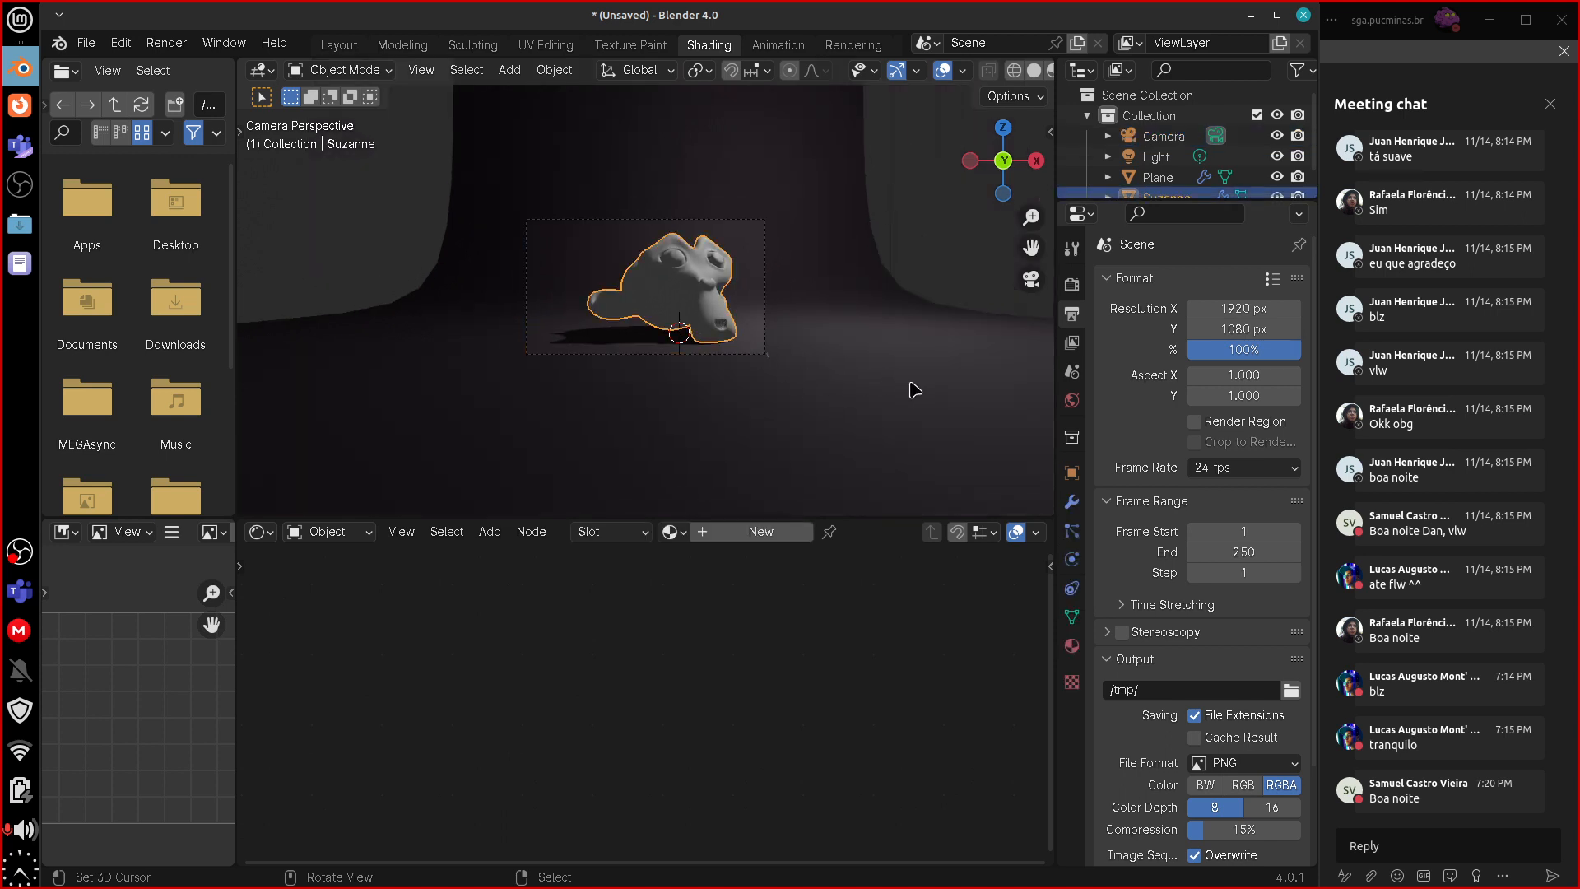
{"action": "middle_click_drag", "start_coordinate": [942, 313], "coordinate": [857, 164]}
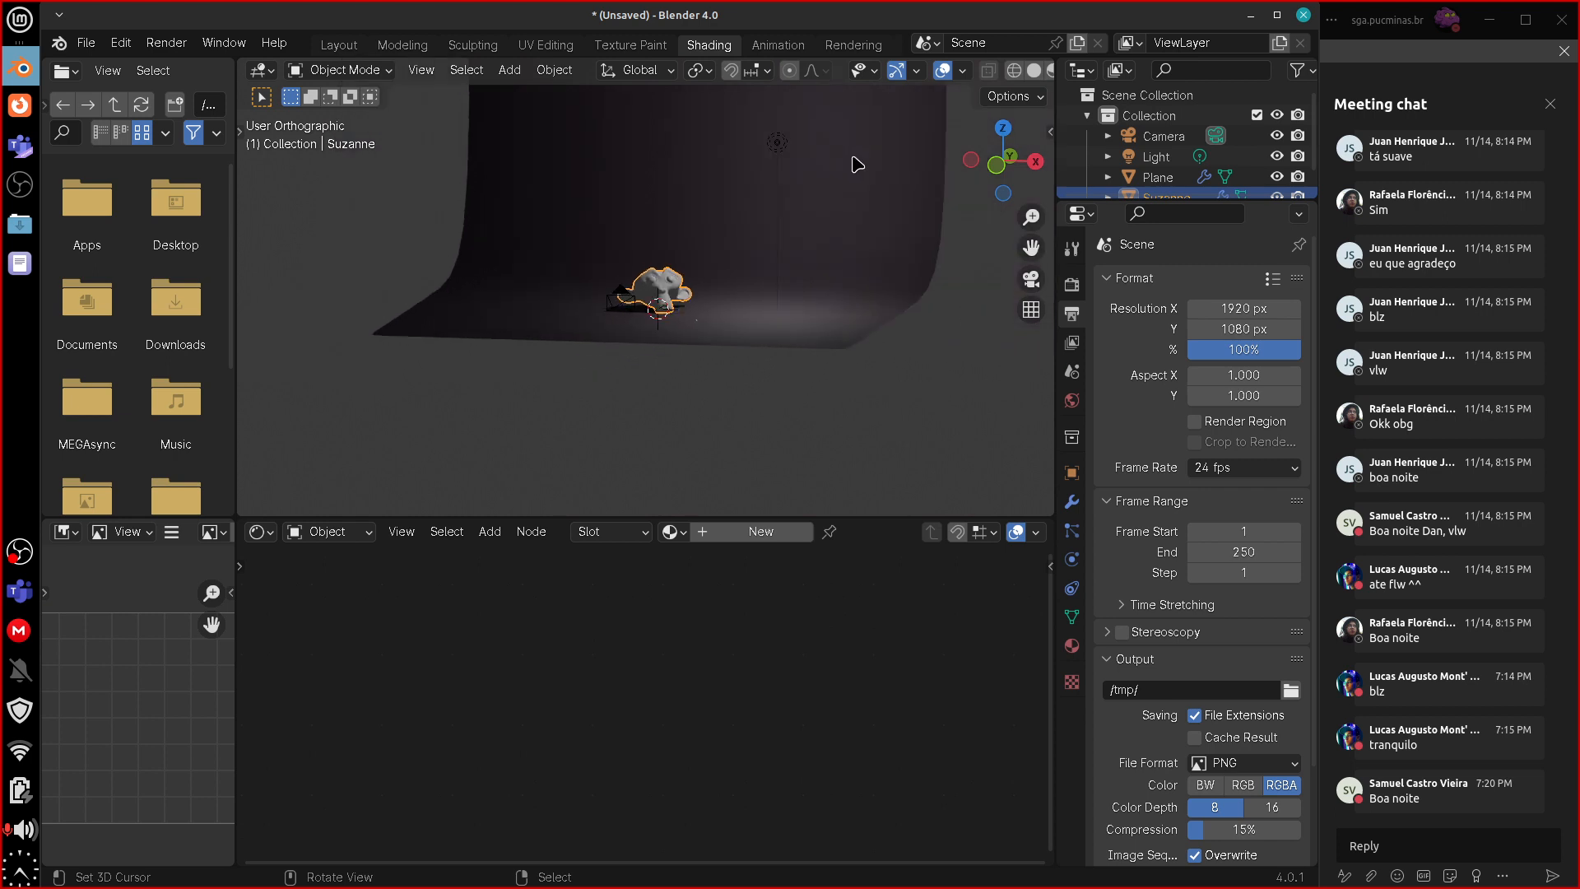
{"action": "left_click", "coordinate": [787, 150]}
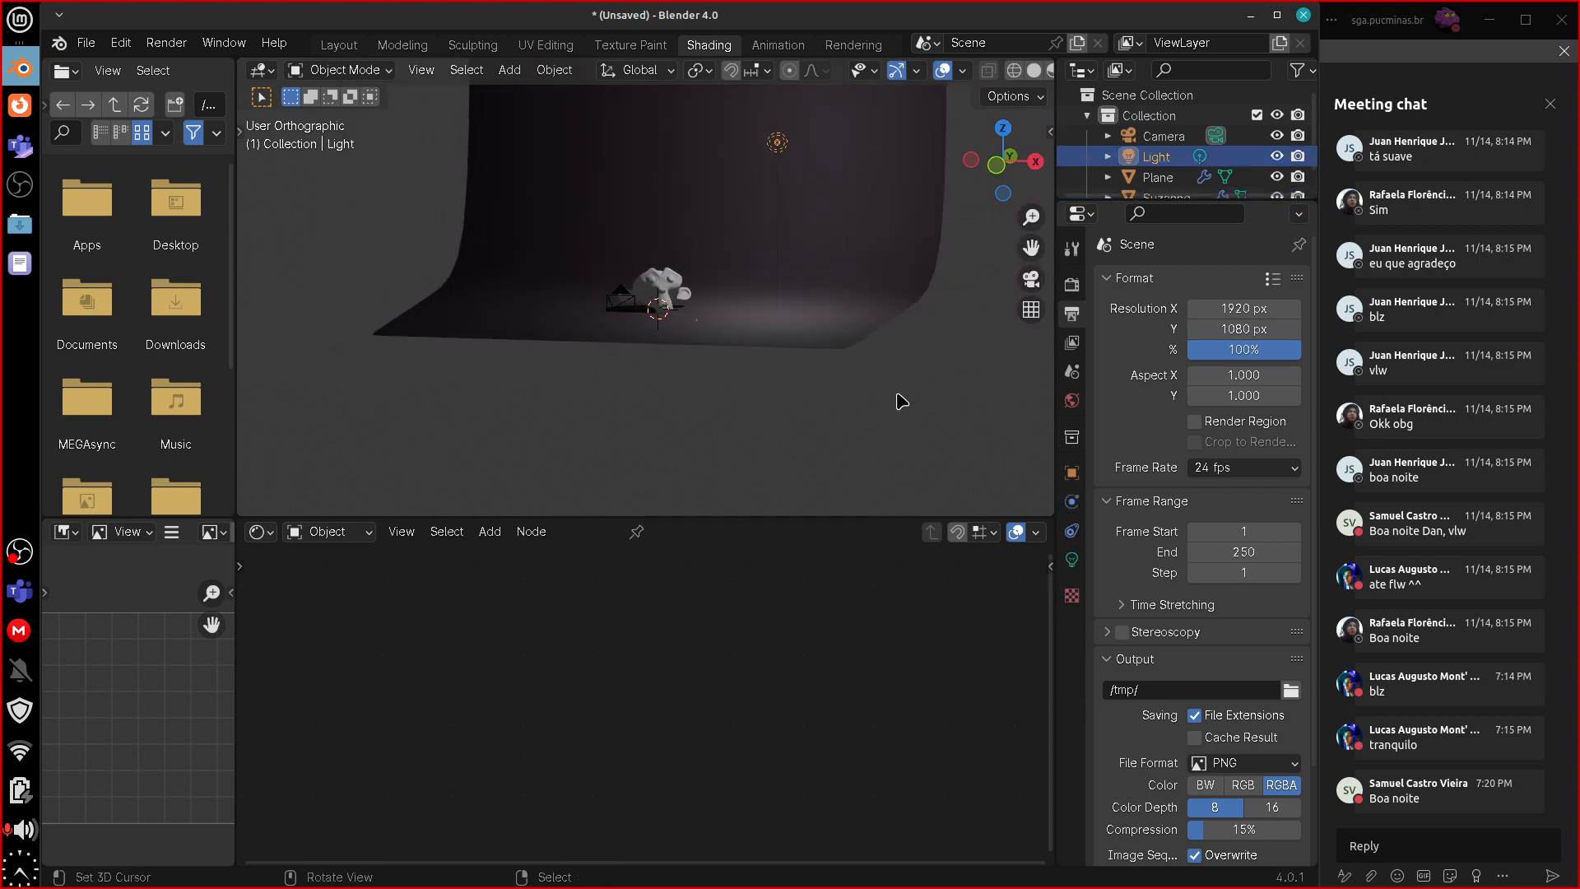
{"action": "middle_click_drag", "start_coordinate": [853, 437], "coordinate": [919, 455]}
{"action": "key", "text": "Delete"}
- Examine the unlit Suzanne head and backdrop from the front, angled and camera views
{"action": "key", "text": "KP_1"}
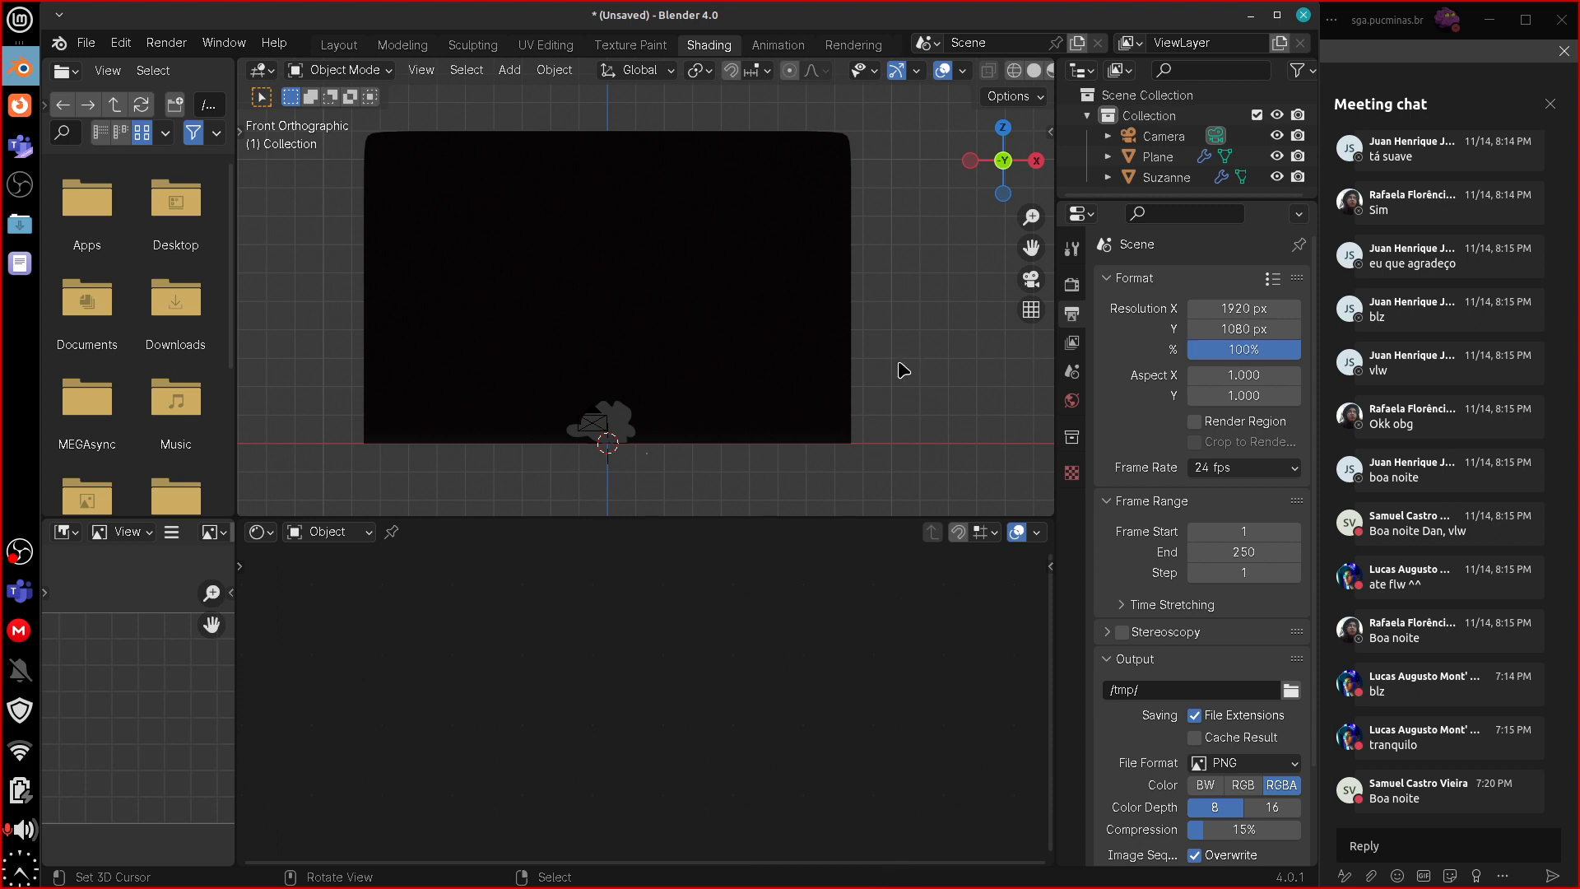
{"action": "scroll", "coordinate": [904, 375], "scroll_direction": "up", "scroll_amount": 3}
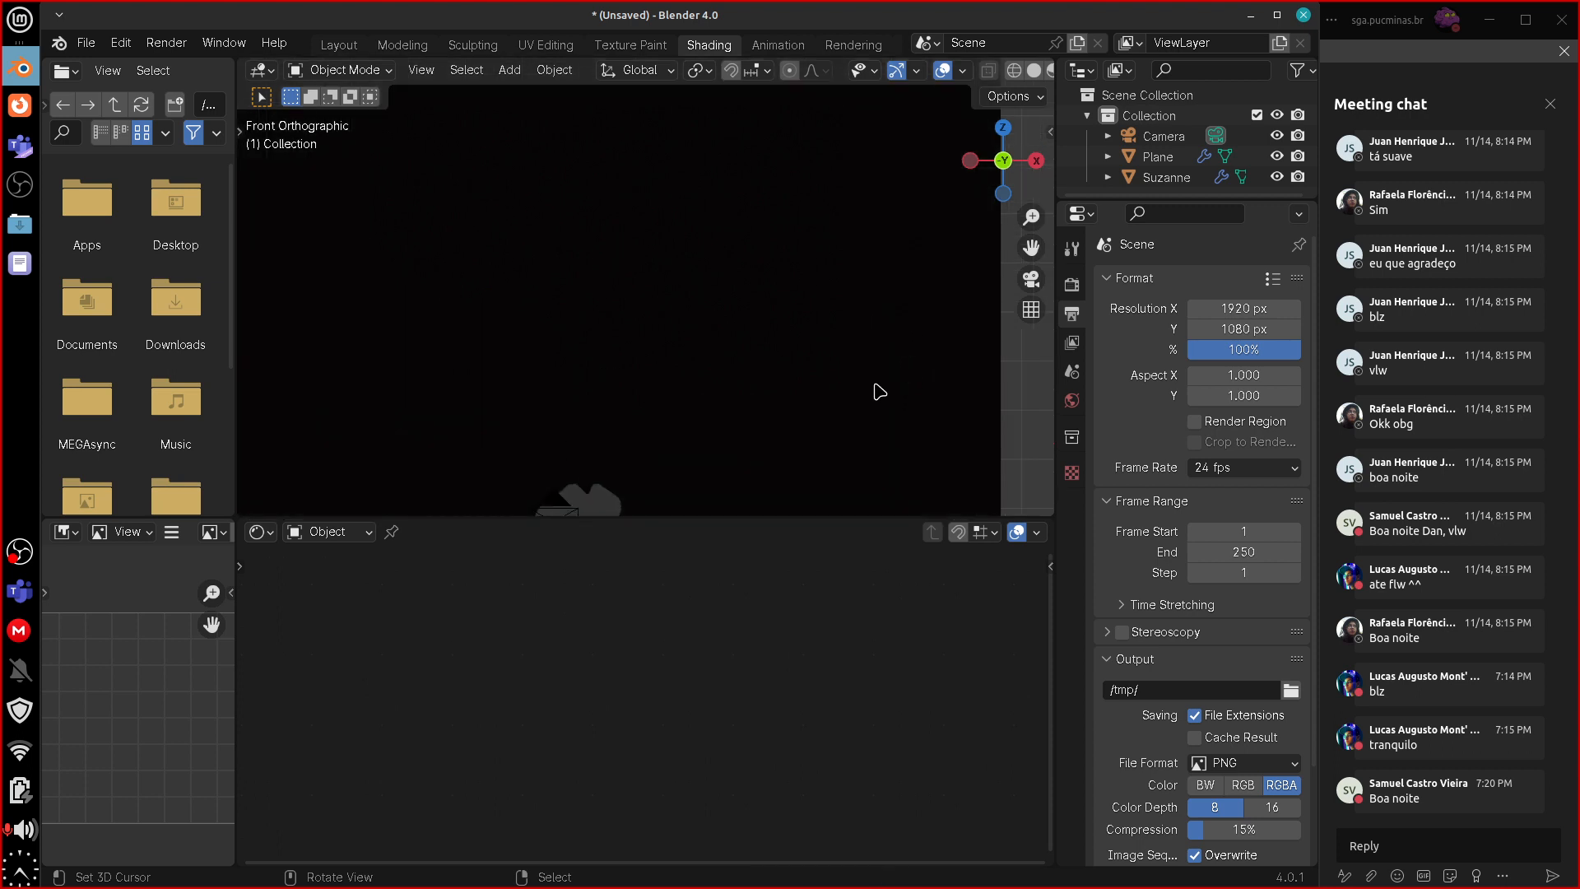
{"action": "scroll", "coordinate": [877, 391], "scroll_direction": "down", "scroll_amount": 3}
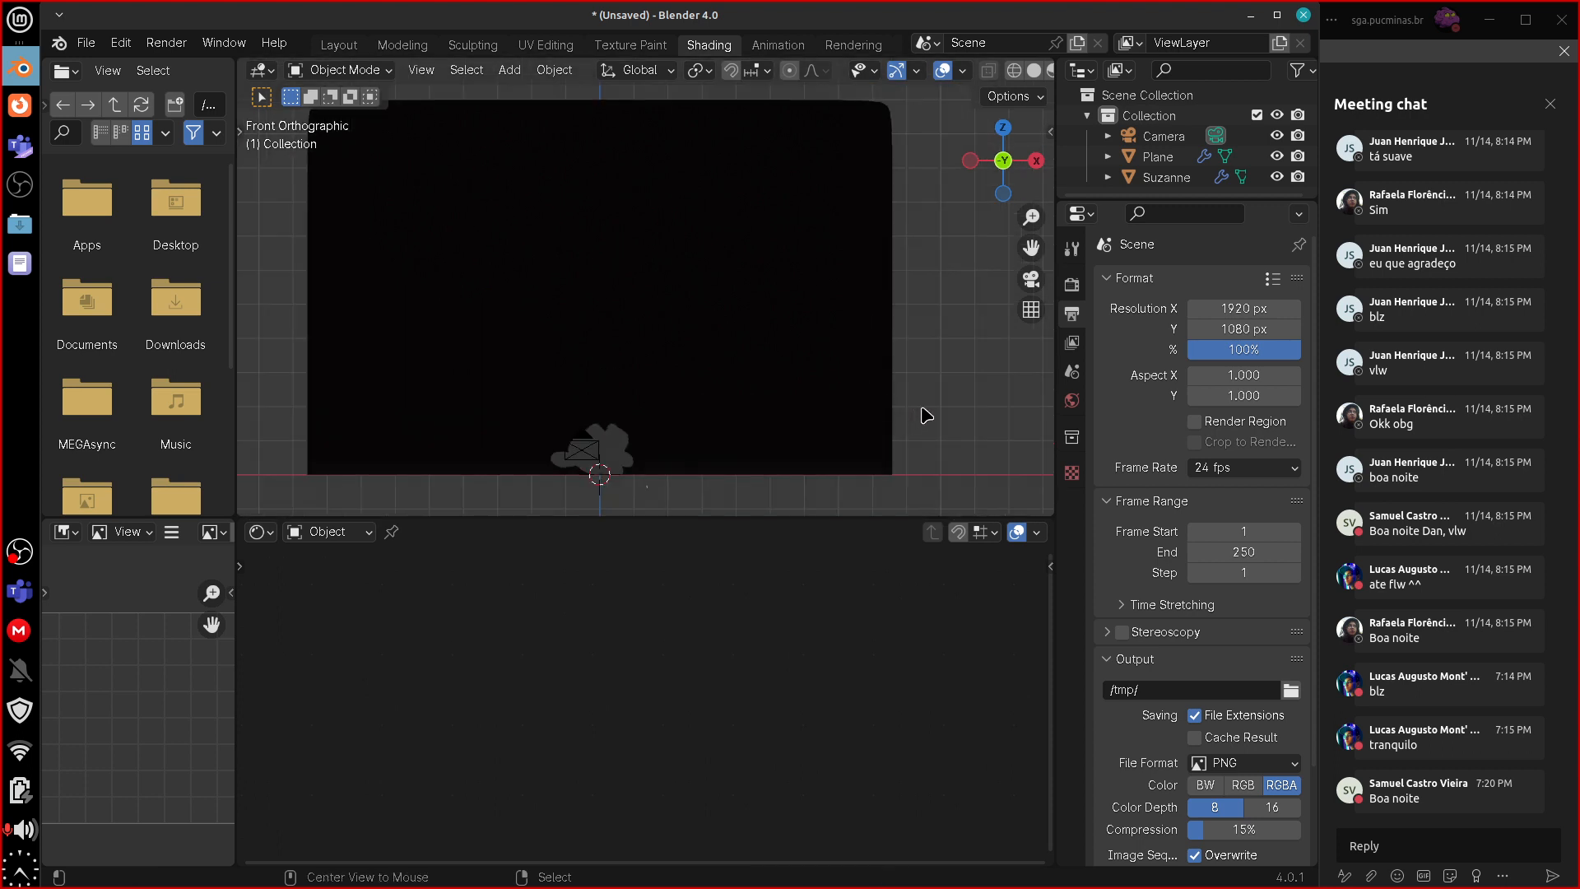
{"action": "middle_click_drag", "start_coordinate": [841, 466], "coordinate": [767, 437]}
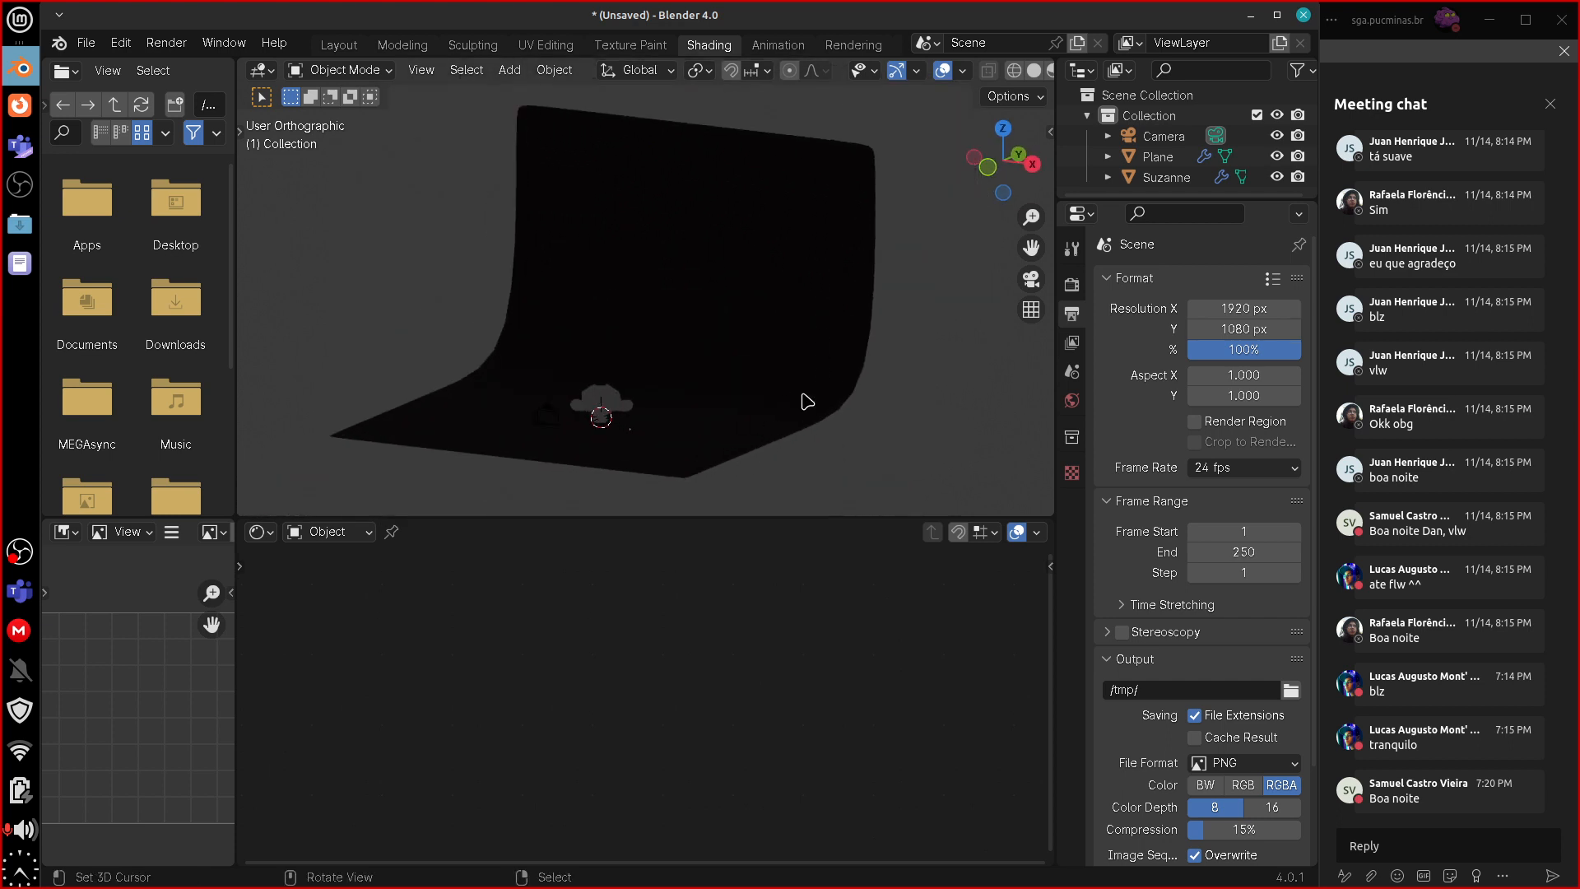
{"action": "key", "text": "KP_1"}
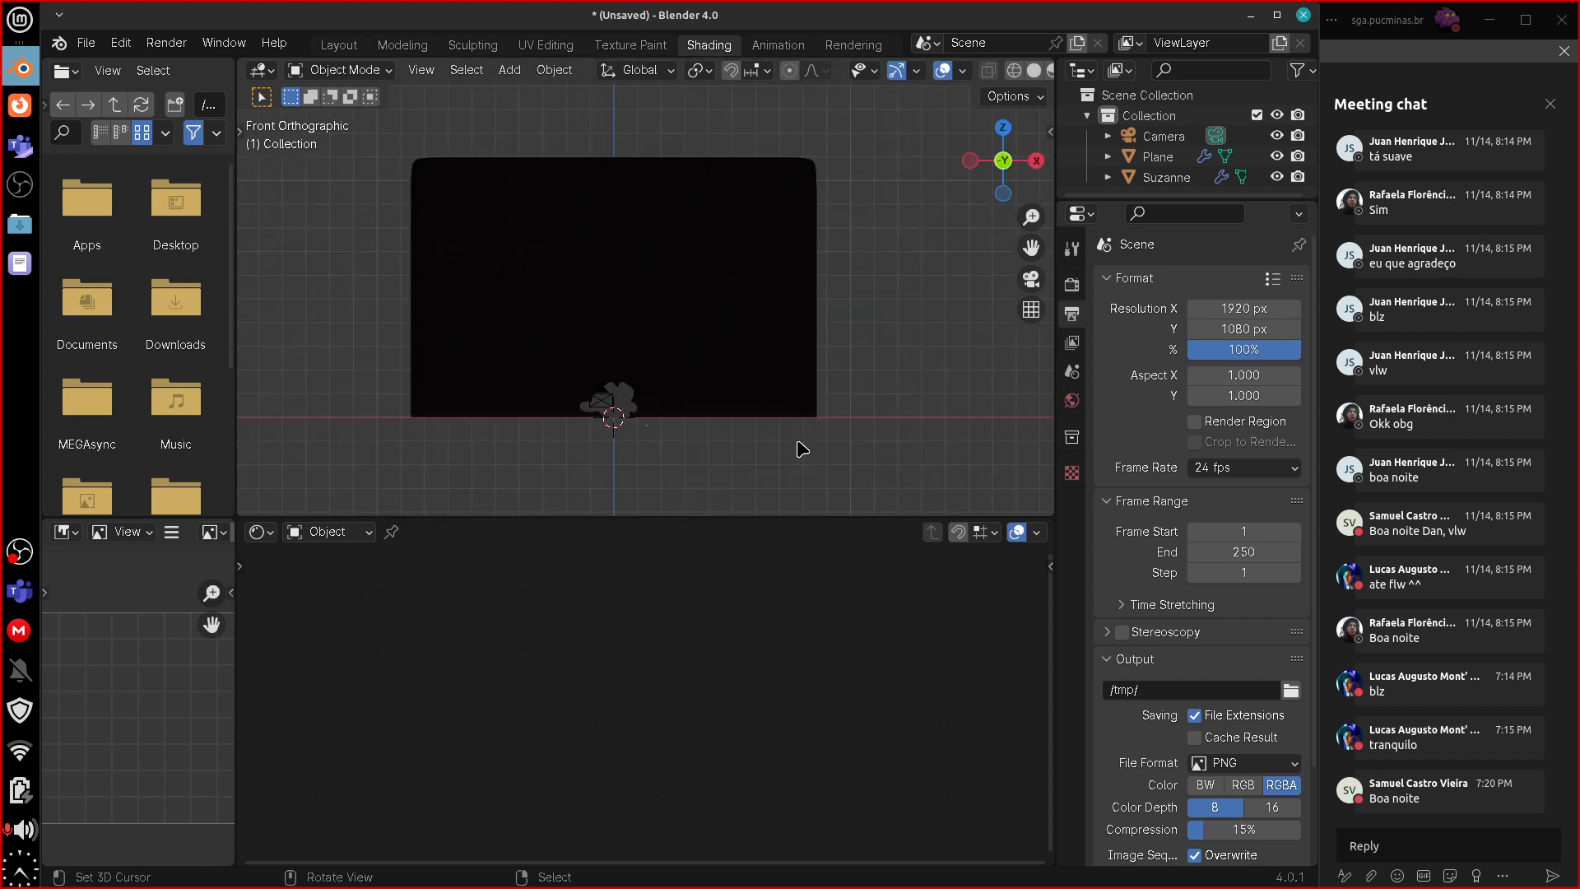
{"action": "key", "text": "KP_0"}
{"action": "scroll", "coordinate": [832, 363], "scroll_direction": "up", "scroll_amount": 5}
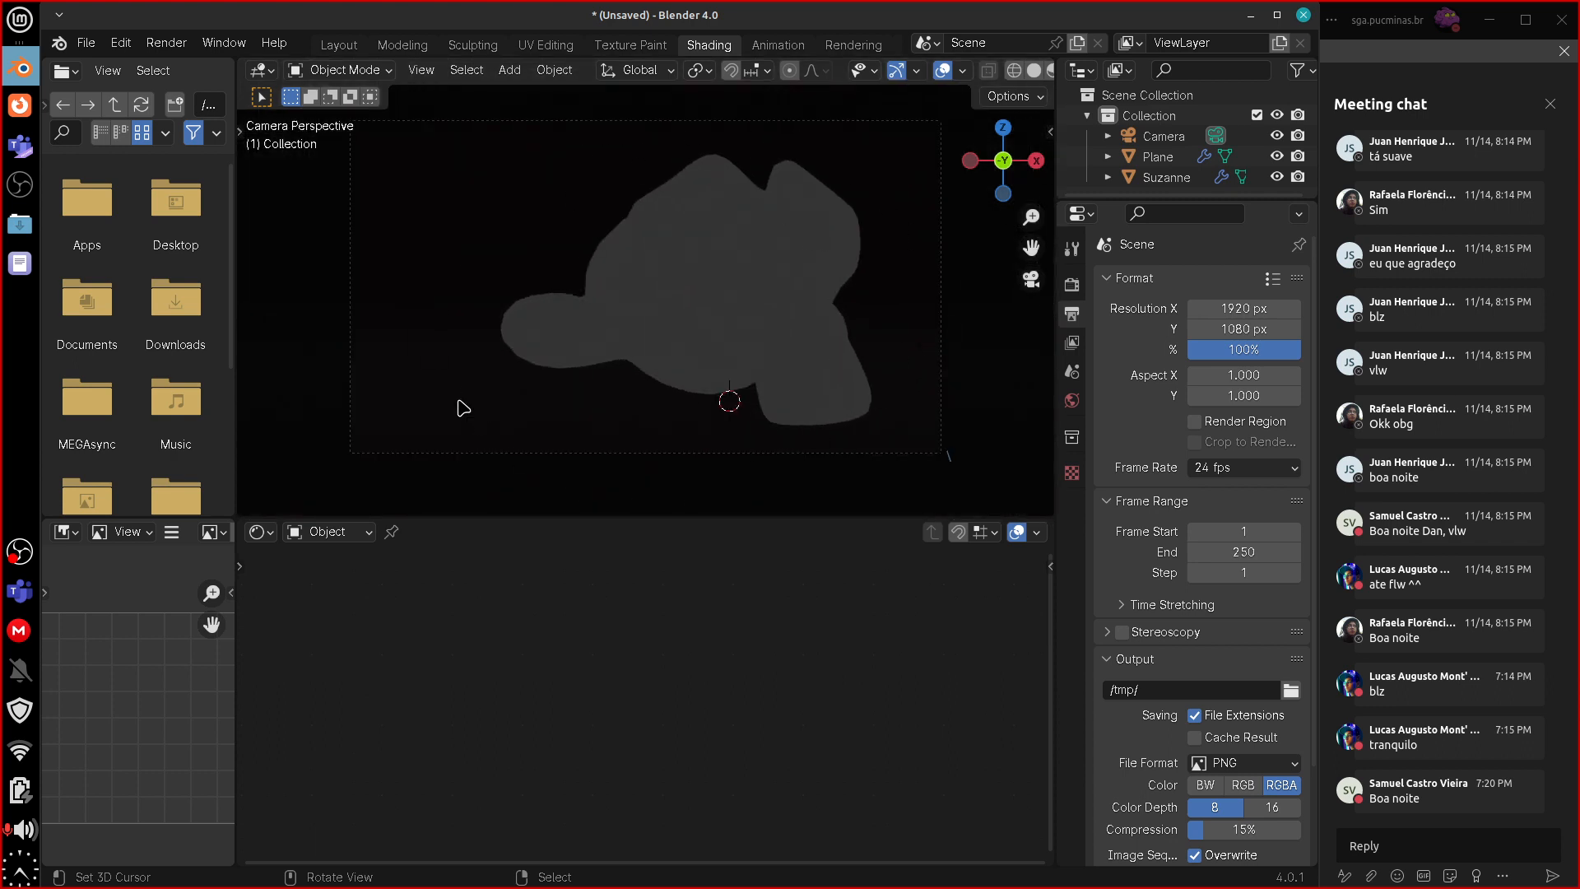
{"action": "scroll", "coordinate": [922, 496], "scroll_direction": "down", "scroll_amount": 4}
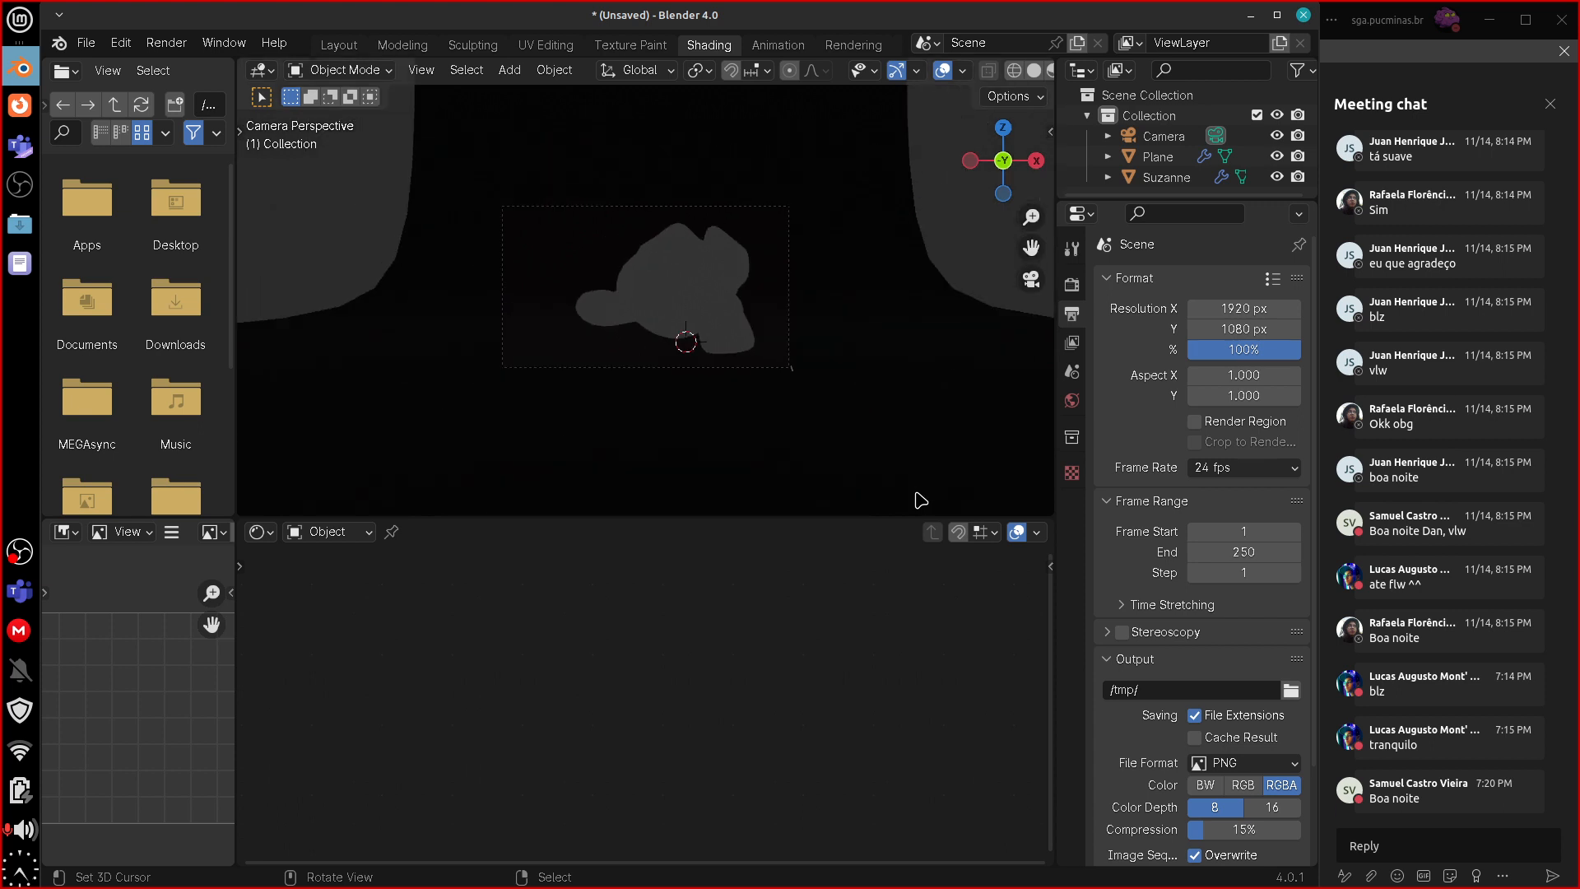
{"action": "scroll", "coordinate": [920, 502], "scroll_direction": "down", "scroll_amount": 2}
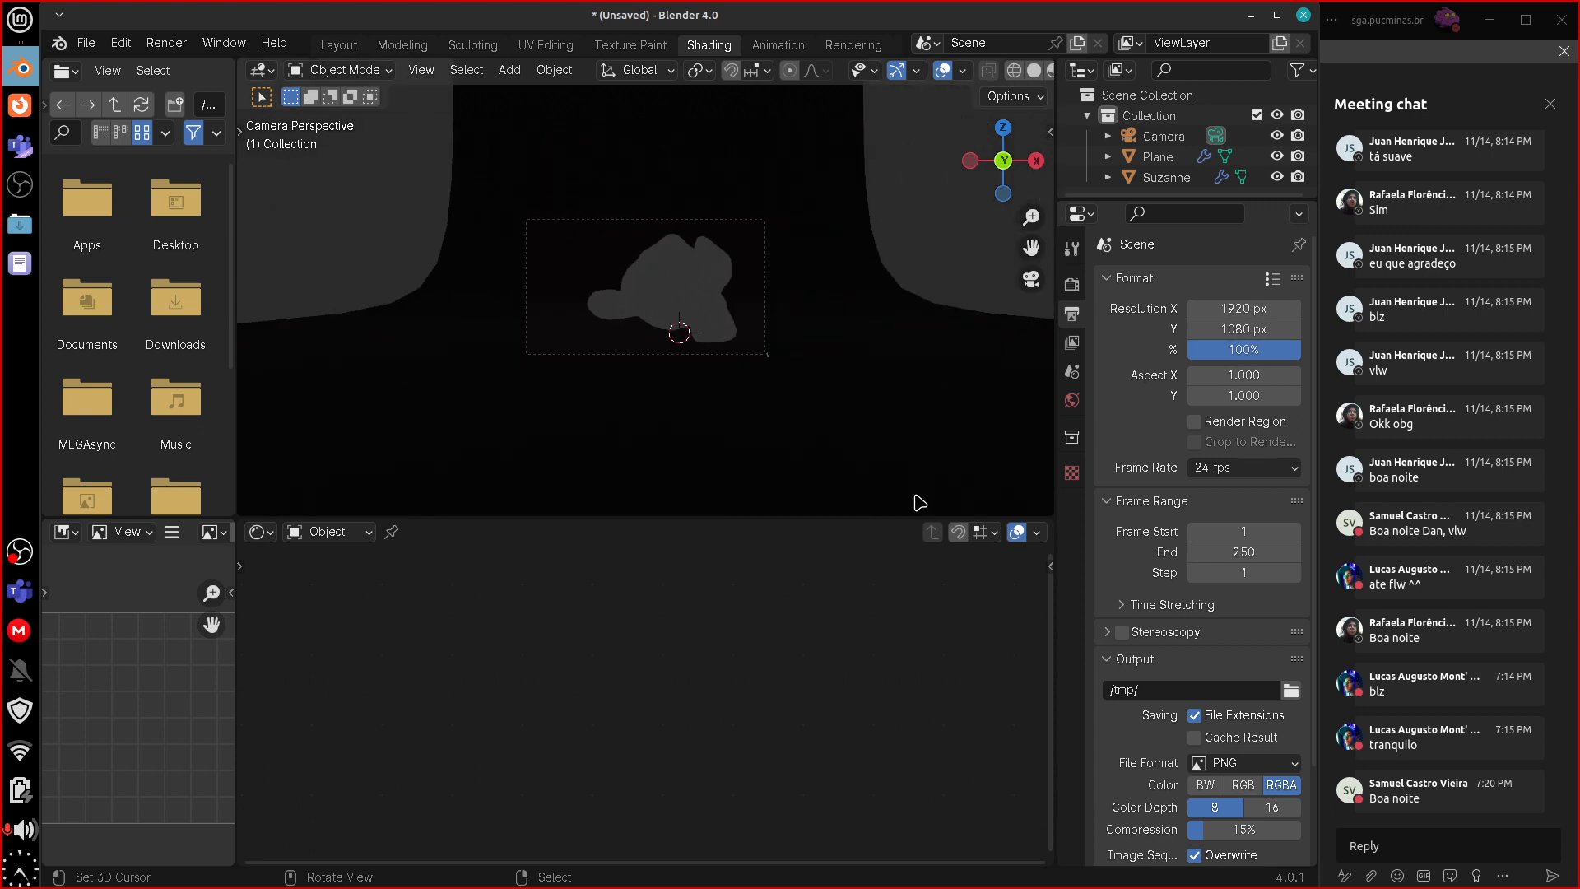
{"action": "middle_click_drag", "start_coordinate": [958, 418], "coordinate": [902, 456]}
{"action": "scroll", "coordinate": [904, 456], "scroll_direction": "down", "scroll_amount": 3}
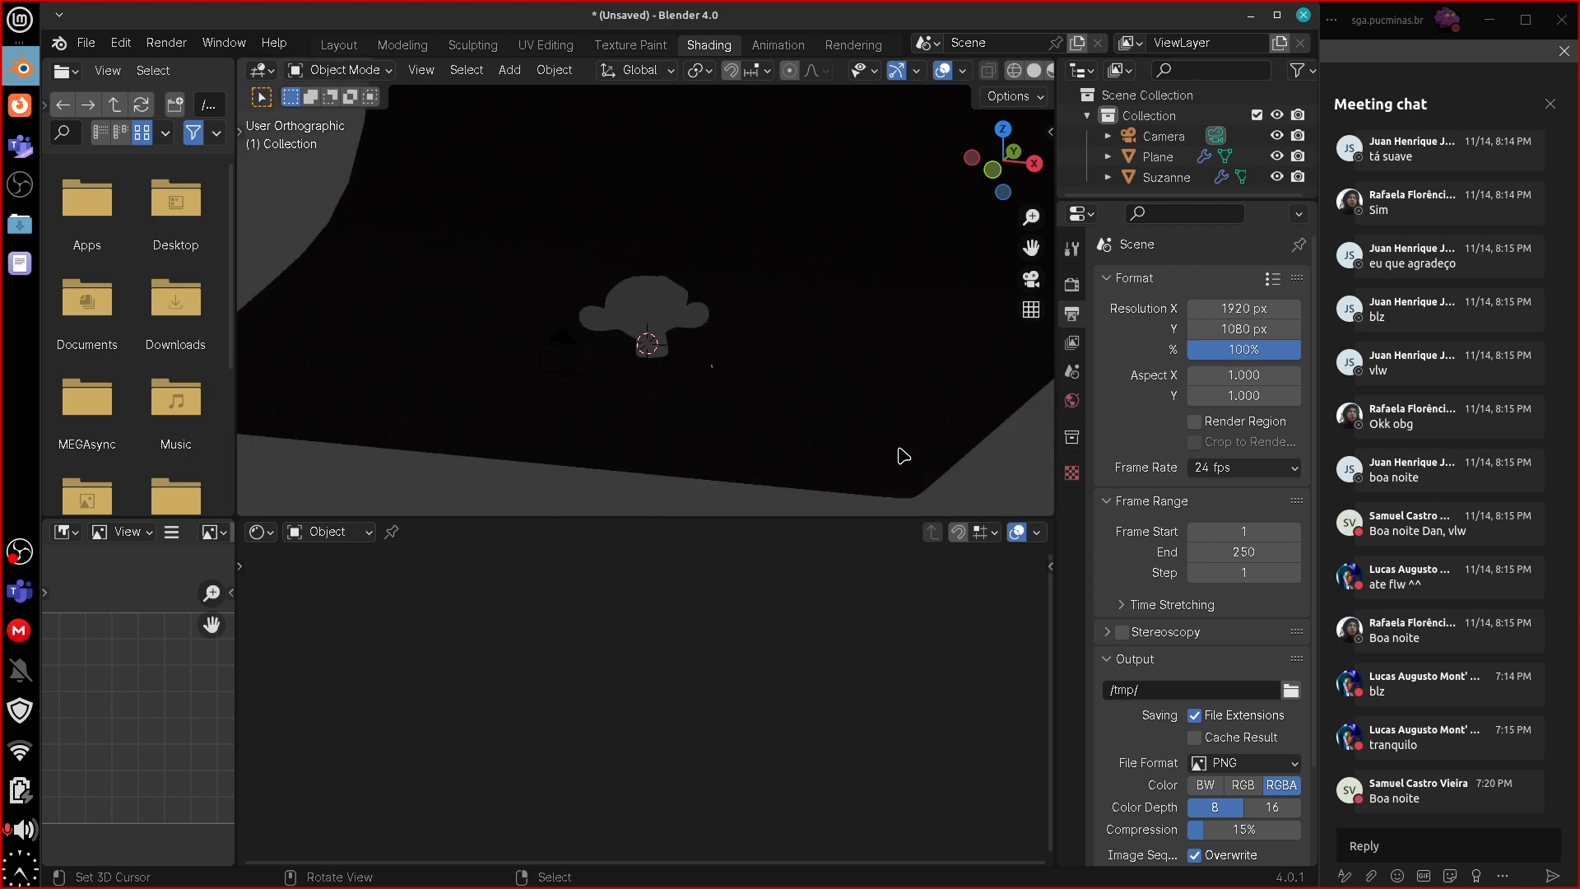
{"action": "scroll", "coordinate": [904, 456], "scroll_direction": "down", "scroll_amount": 2}
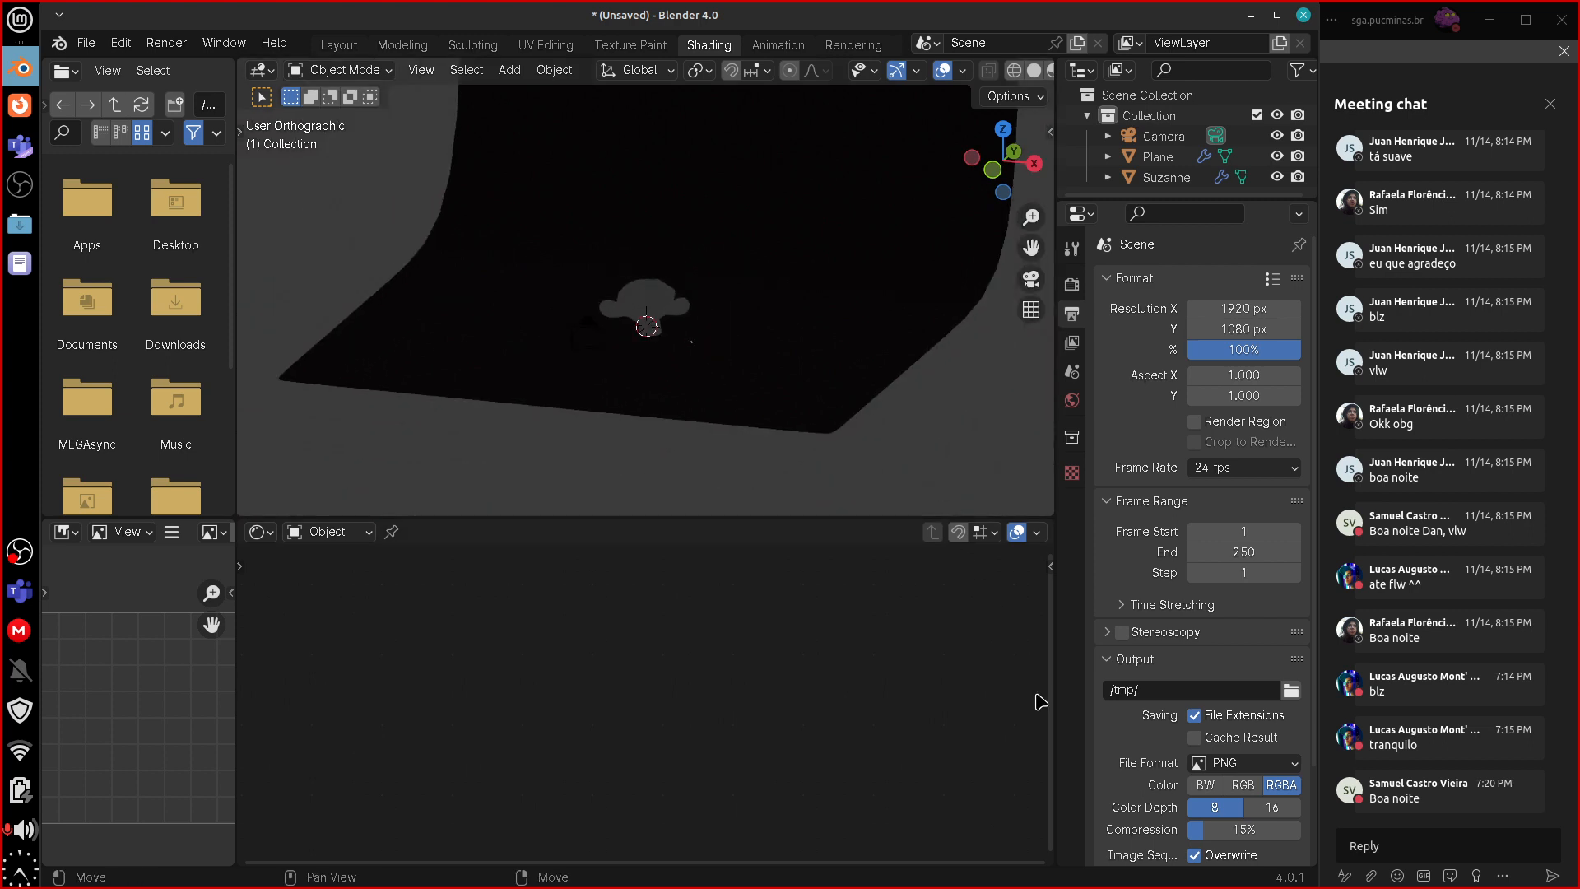
- Darken the world background color to pure black
{"action": "left_click", "coordinate": [1071, 401]}
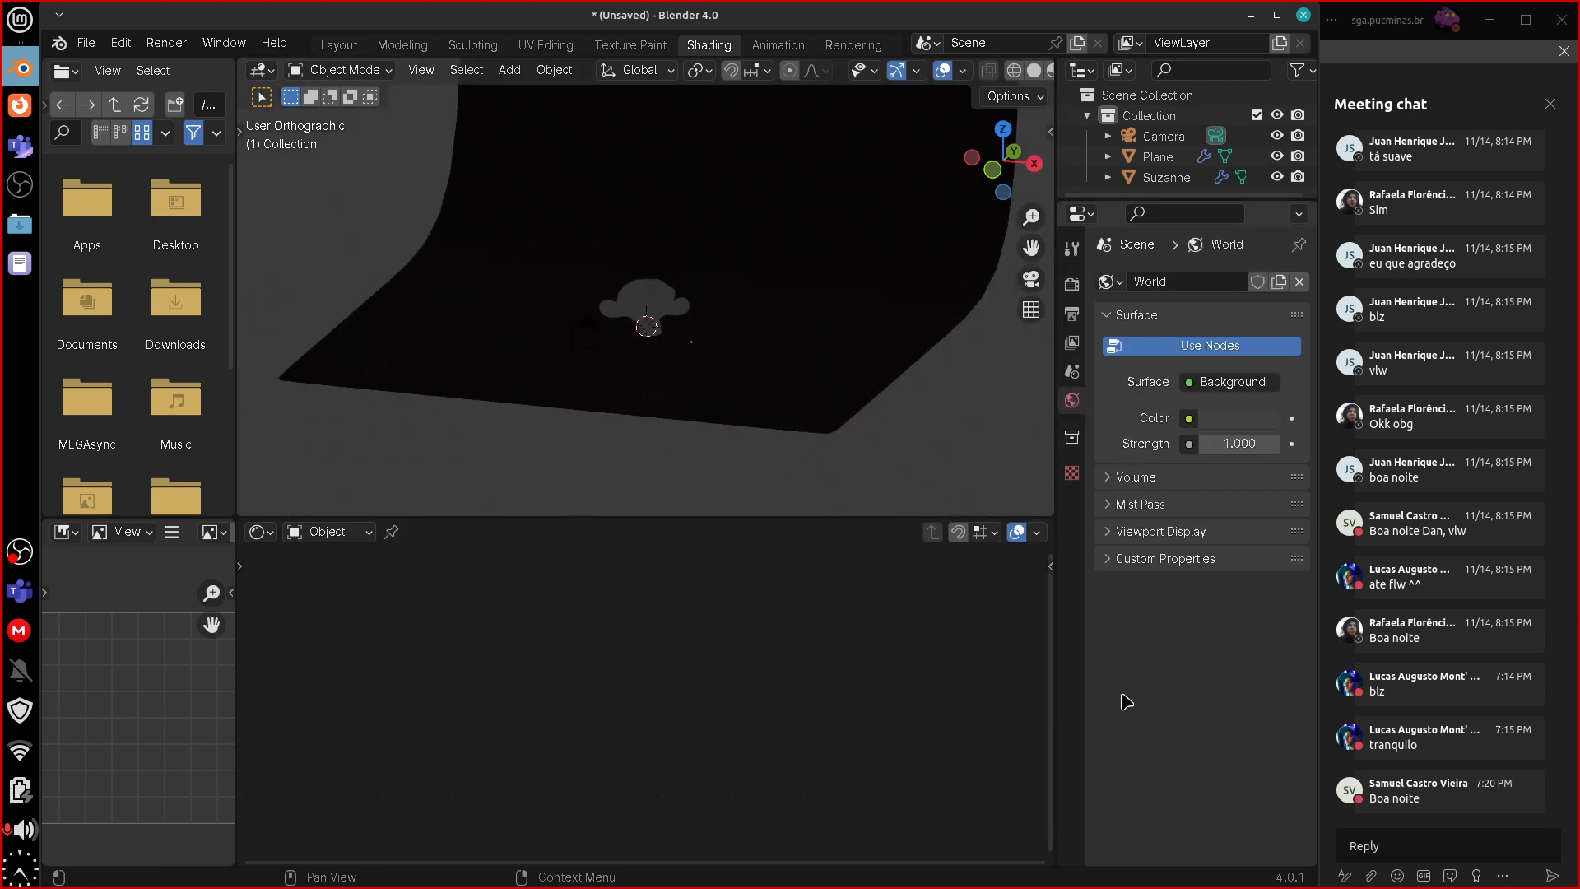
{"action": "left_click", "coordinate": [1237, 423]}
{"action": "left_click", "coordinate": [1240, 427]}
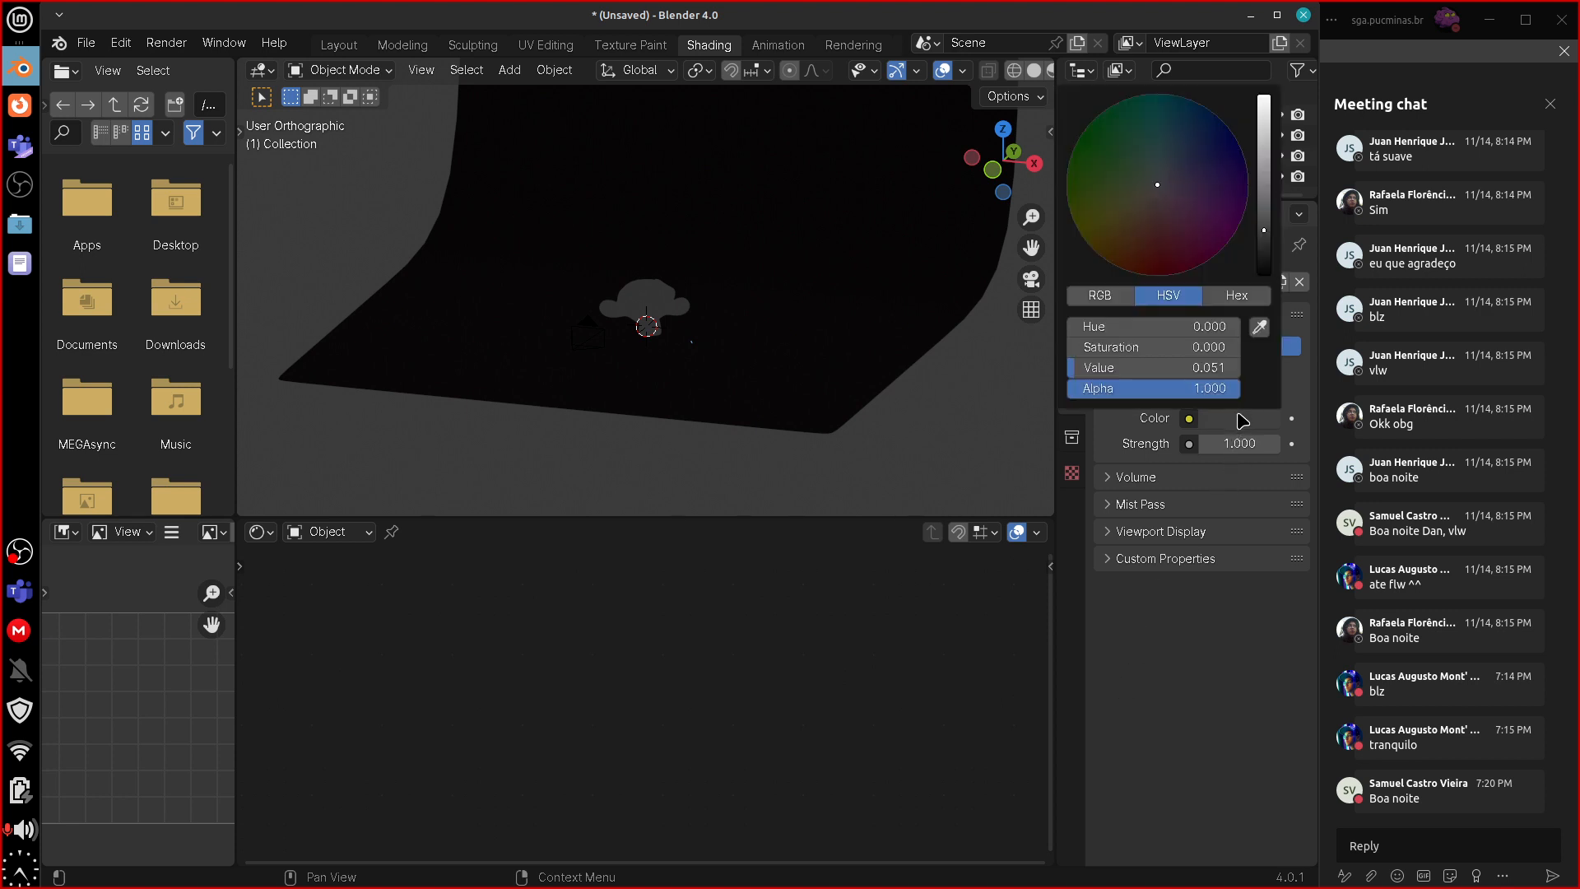
{"action": "left_click_drag", "start_coordinate": [1270, 245], "coordinate": [1265, 326]}
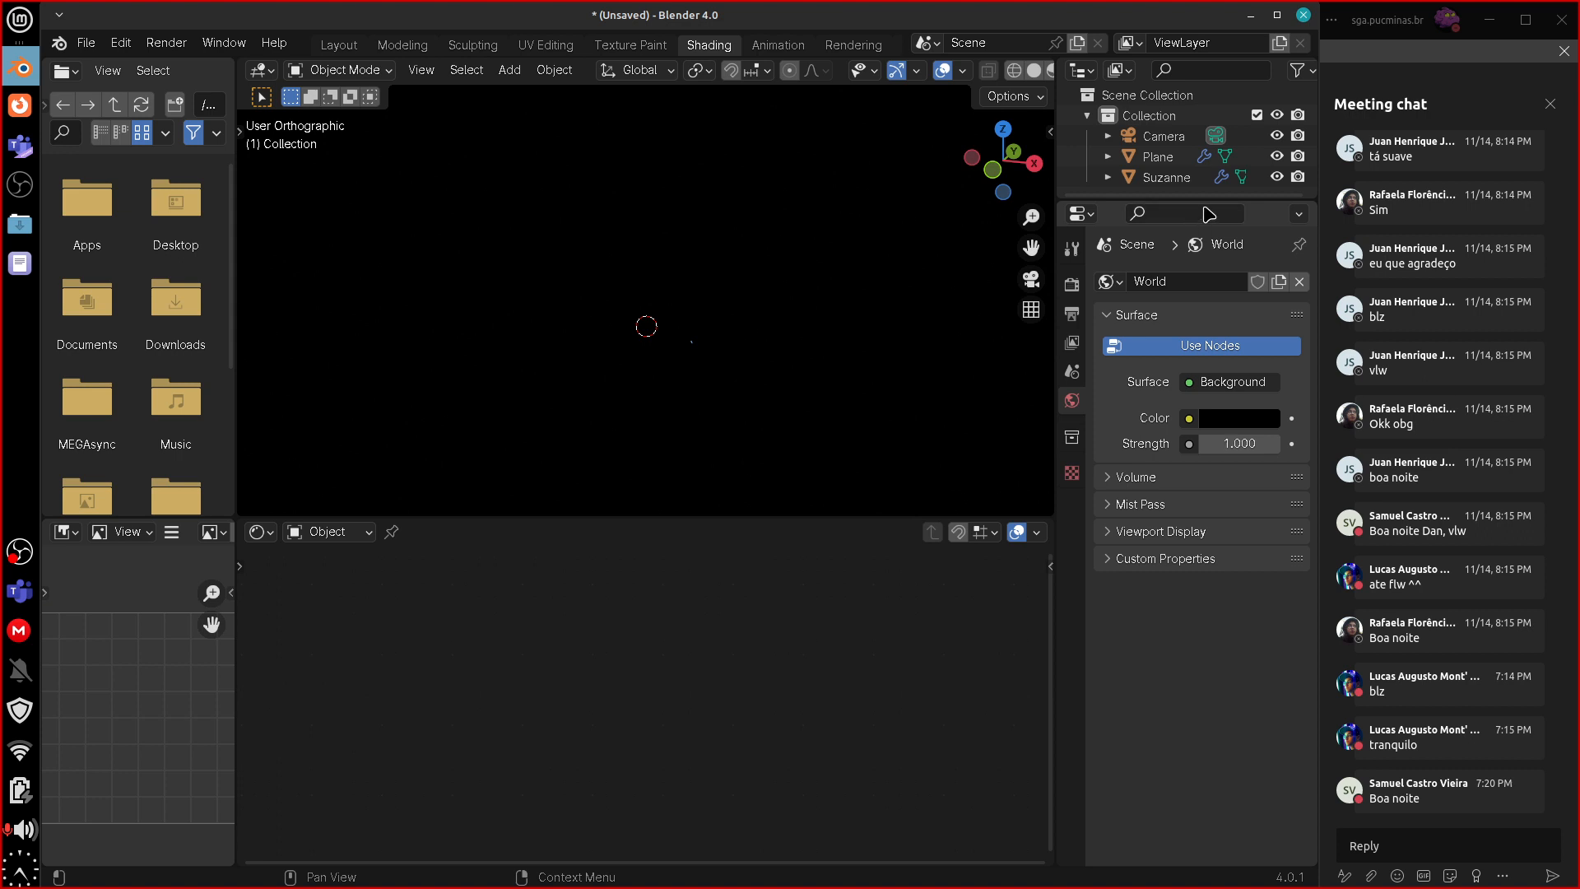
- Rename both the backdrop plane object and its mesh data to BG
{"action": "left_click_drag", "start_coordinate": [1201, 200], "coordinate": [1201, 240]}
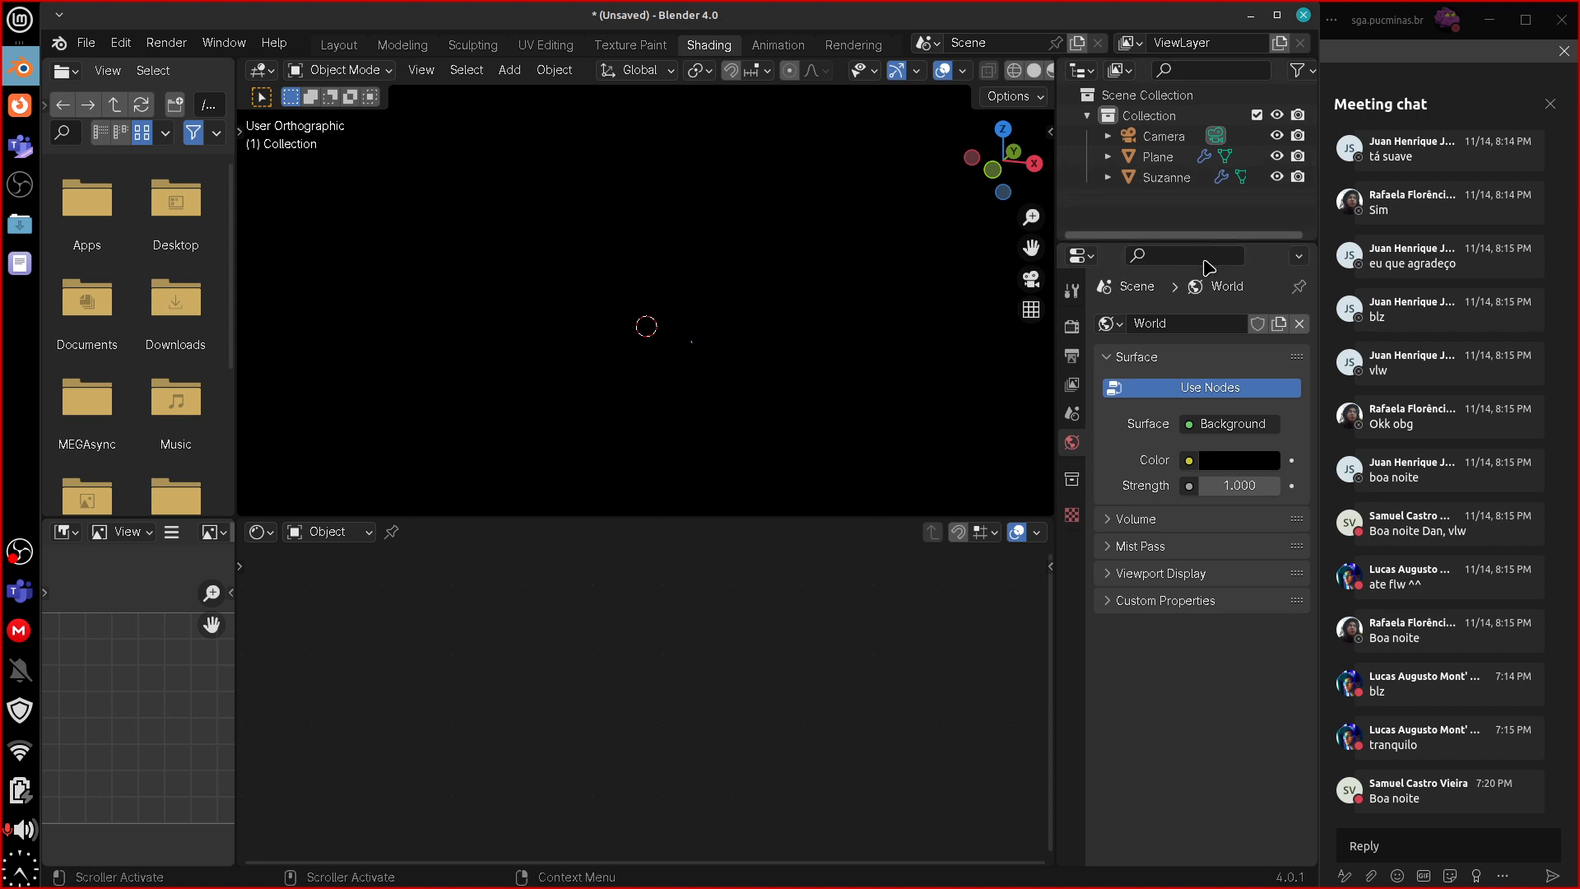
{"action": "double_click", "coordinate": [1157, 158]}
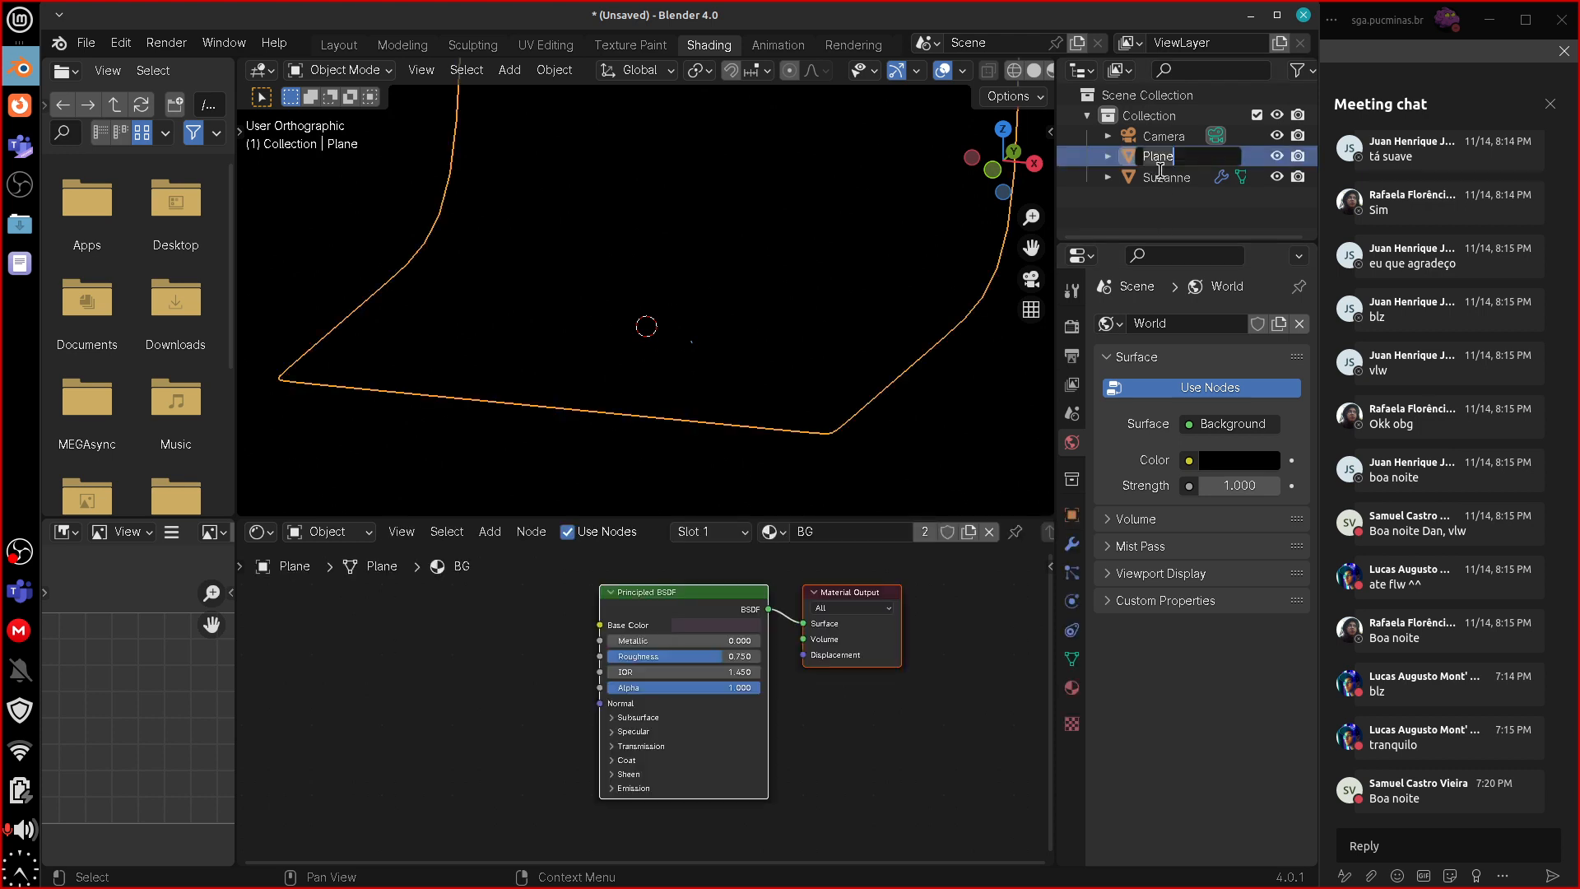
{"action": "type", "text": "BG"}
{"action": "key", "text": "Return"}
{"action": "left_click", "coordinate": [1108, 136]}
{"action": "left_click", "coordinate": [1181, 156]}
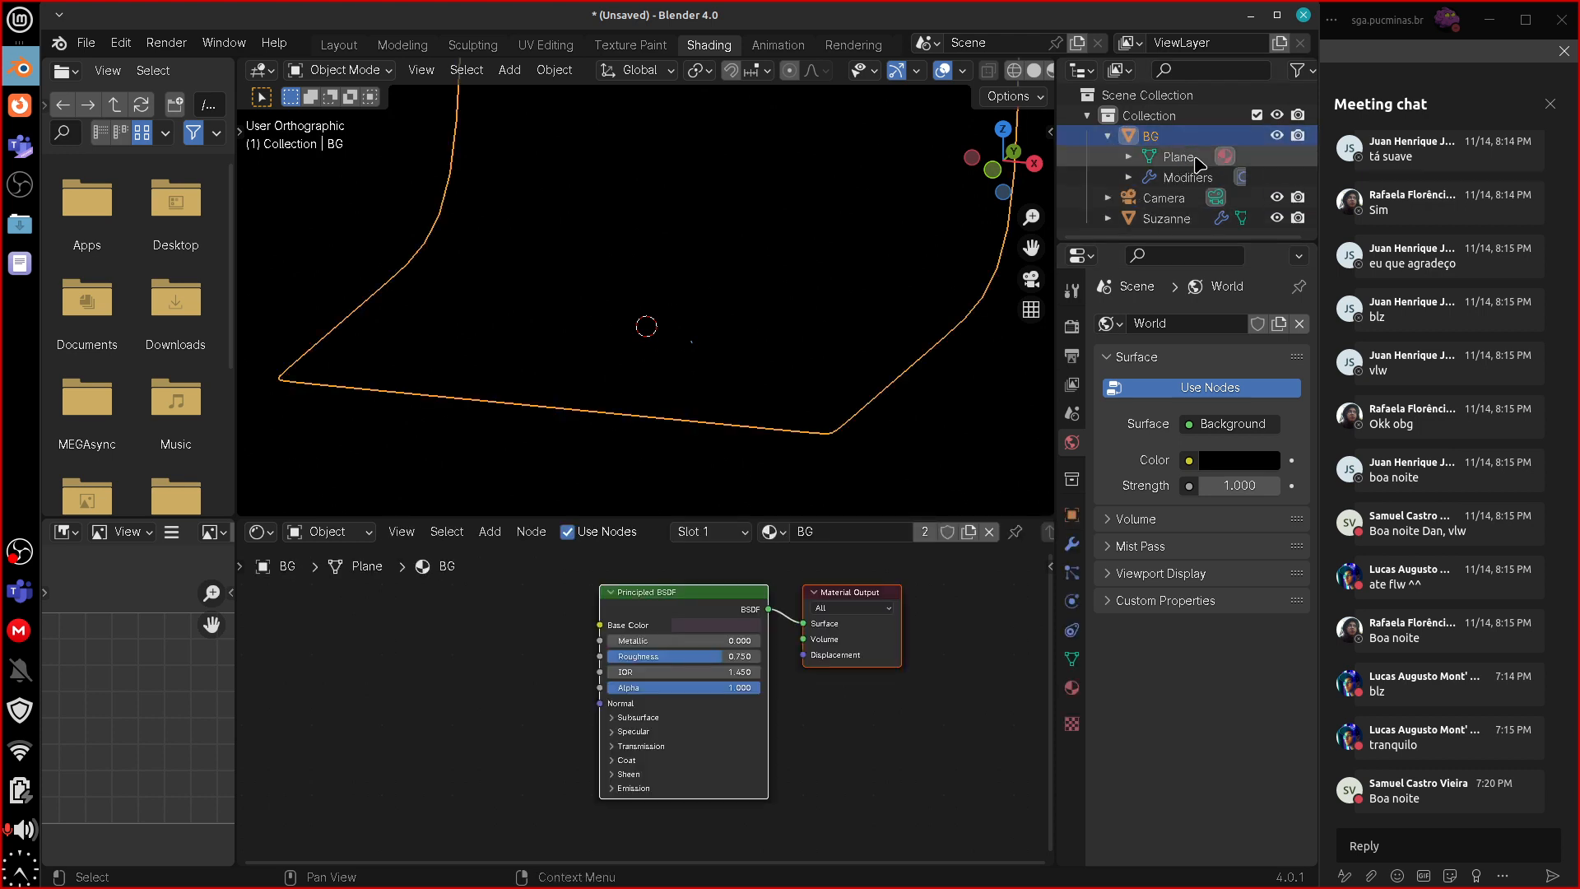
{"action": "double_click", "coordinate": [1185, 156]}
{"action": "type", "text": "BG"}
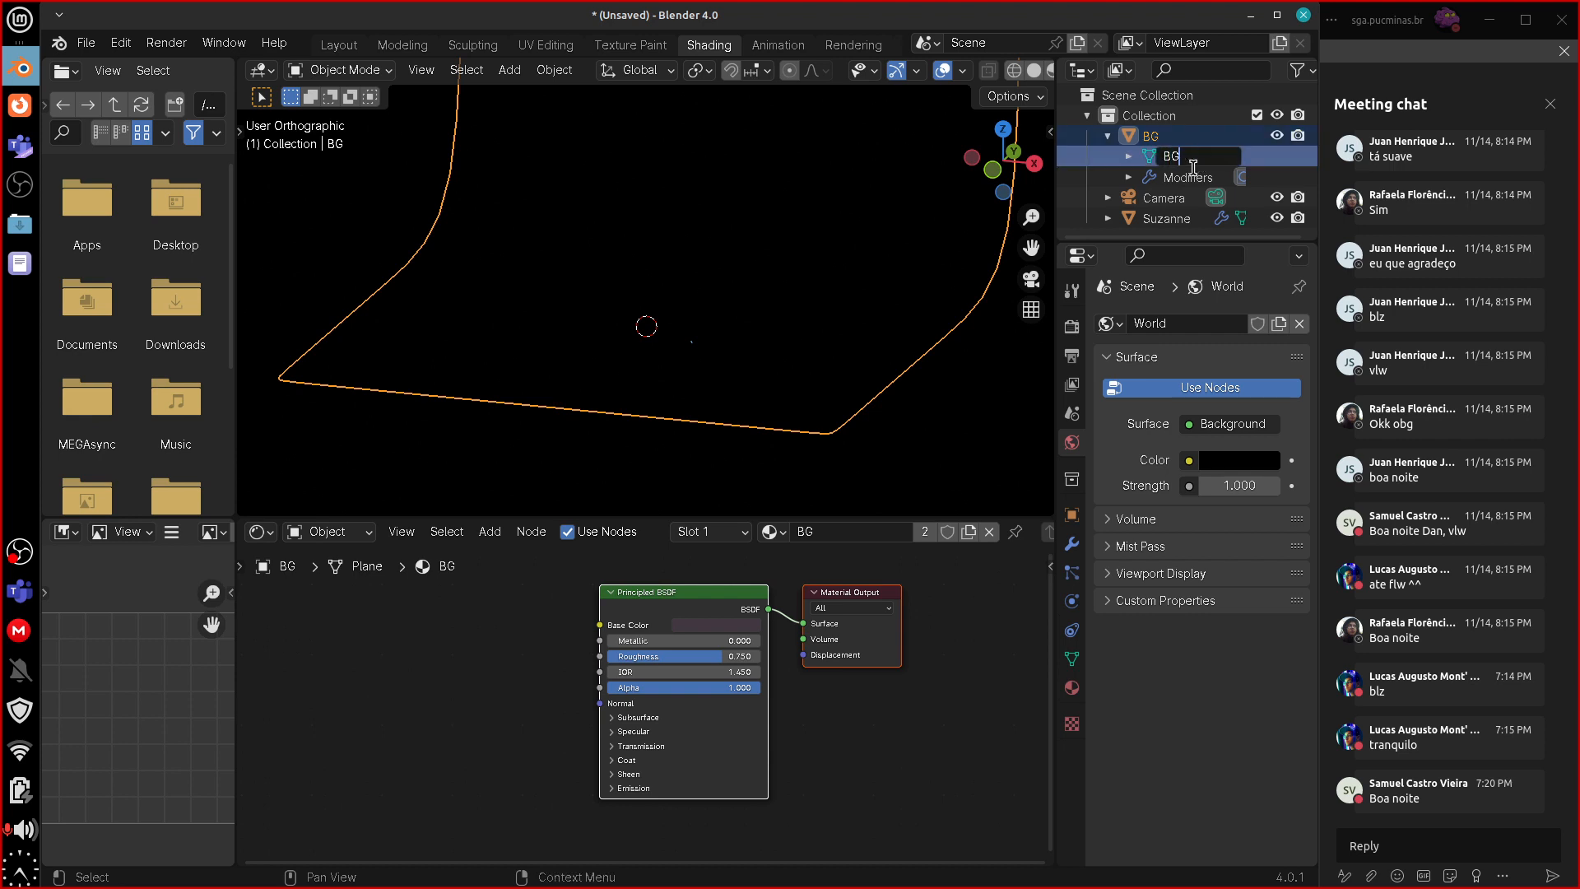
{"action": "key", "text": "Return"}
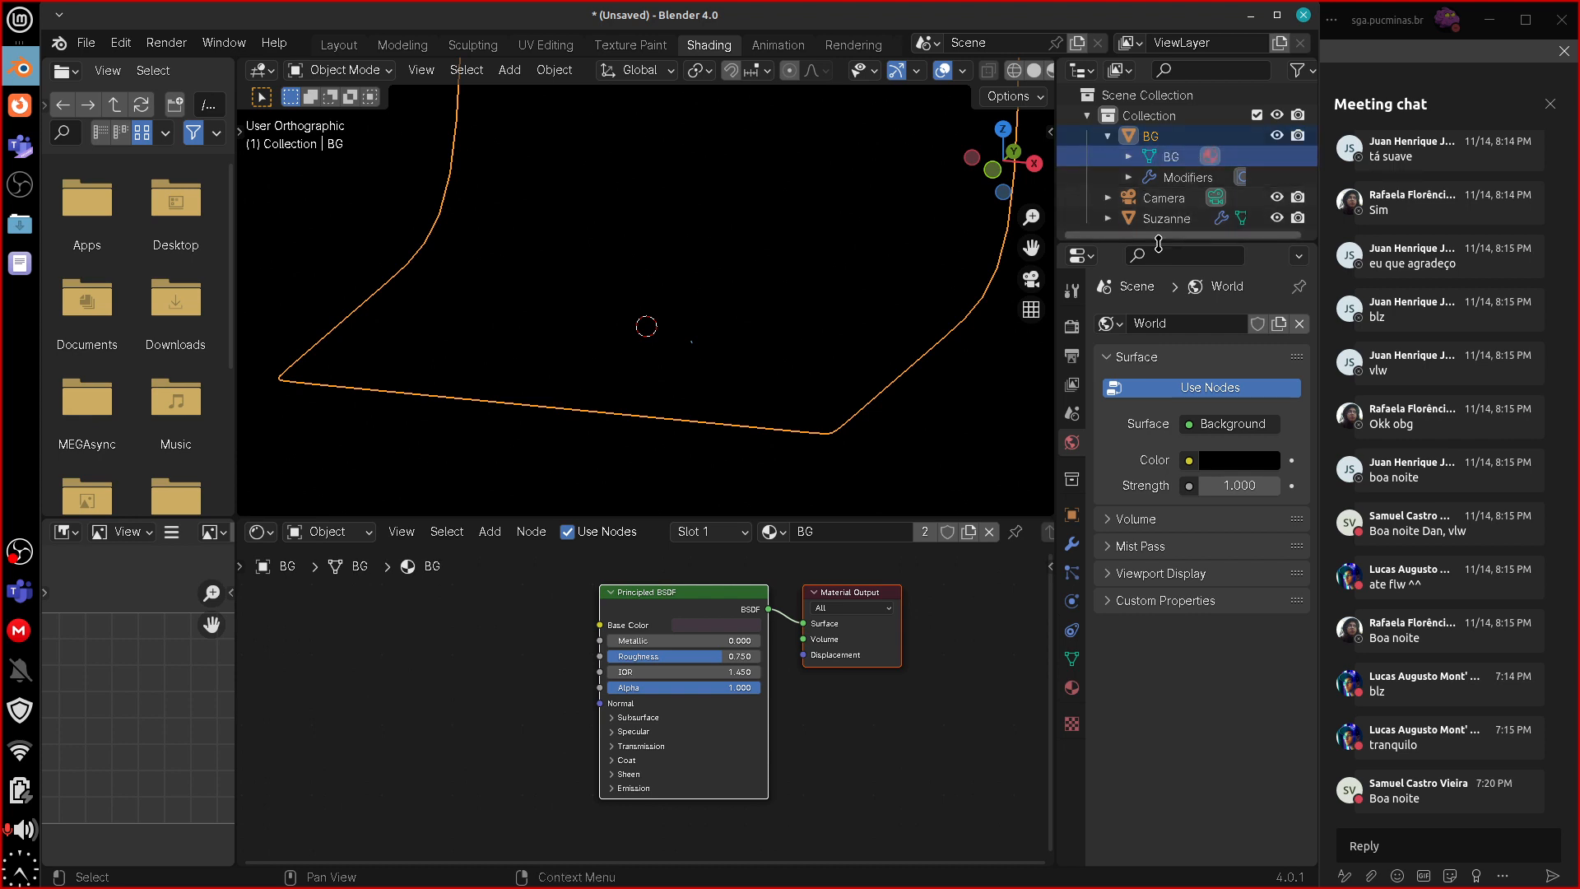
{"action": "left_click", "coordinate": [1108, 135]}
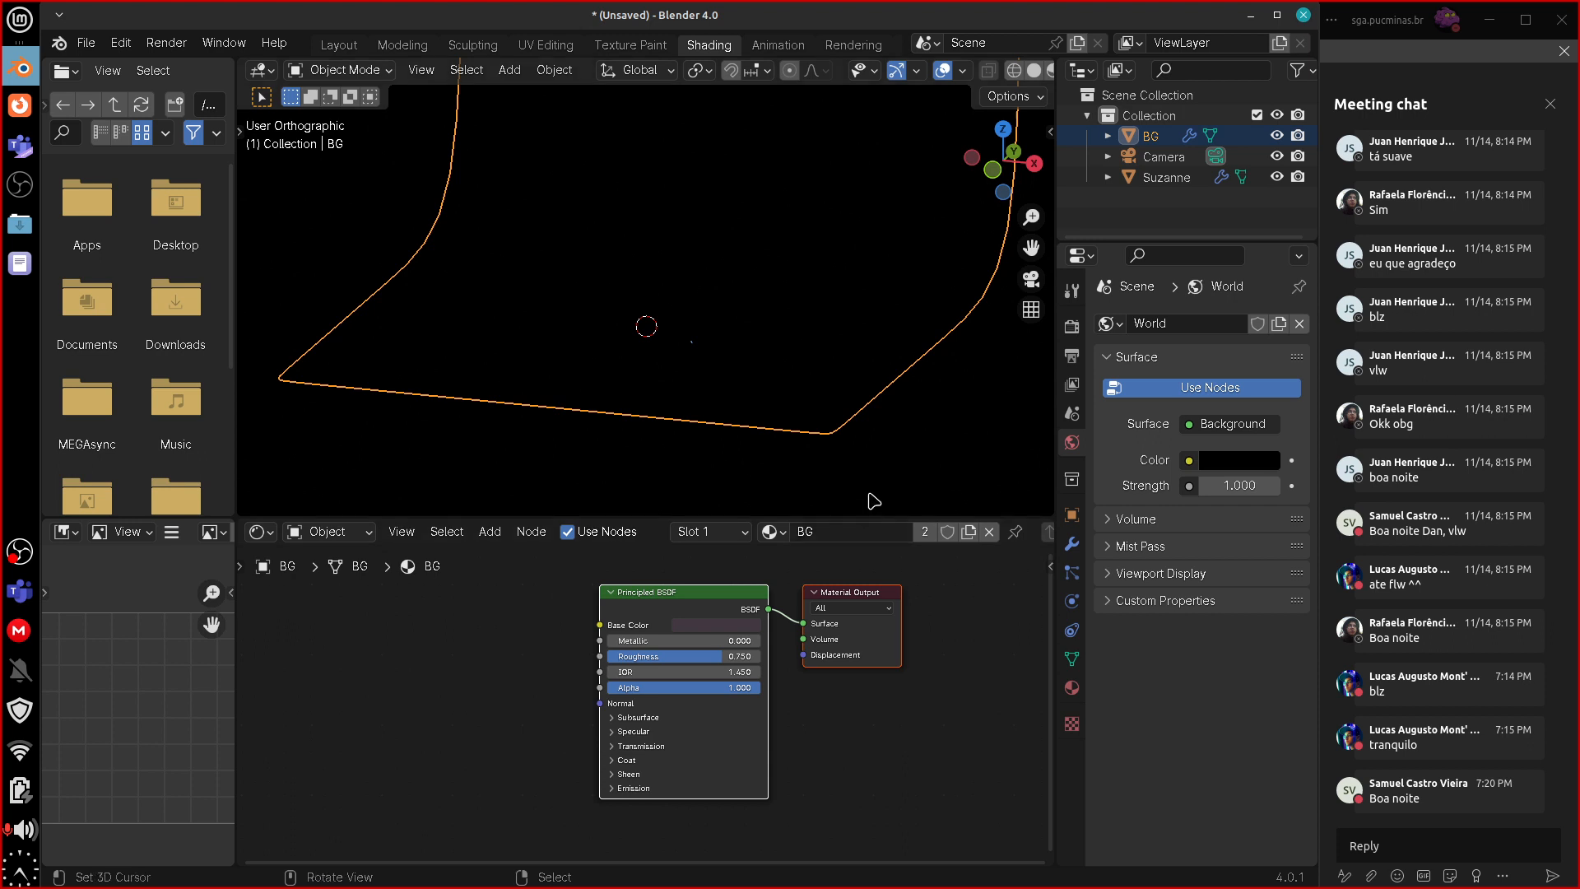
- Place the 3D cursor up and to the right of the Suzanne head in front view and add a point light there
{"action": "key", "text": "KP_1"}
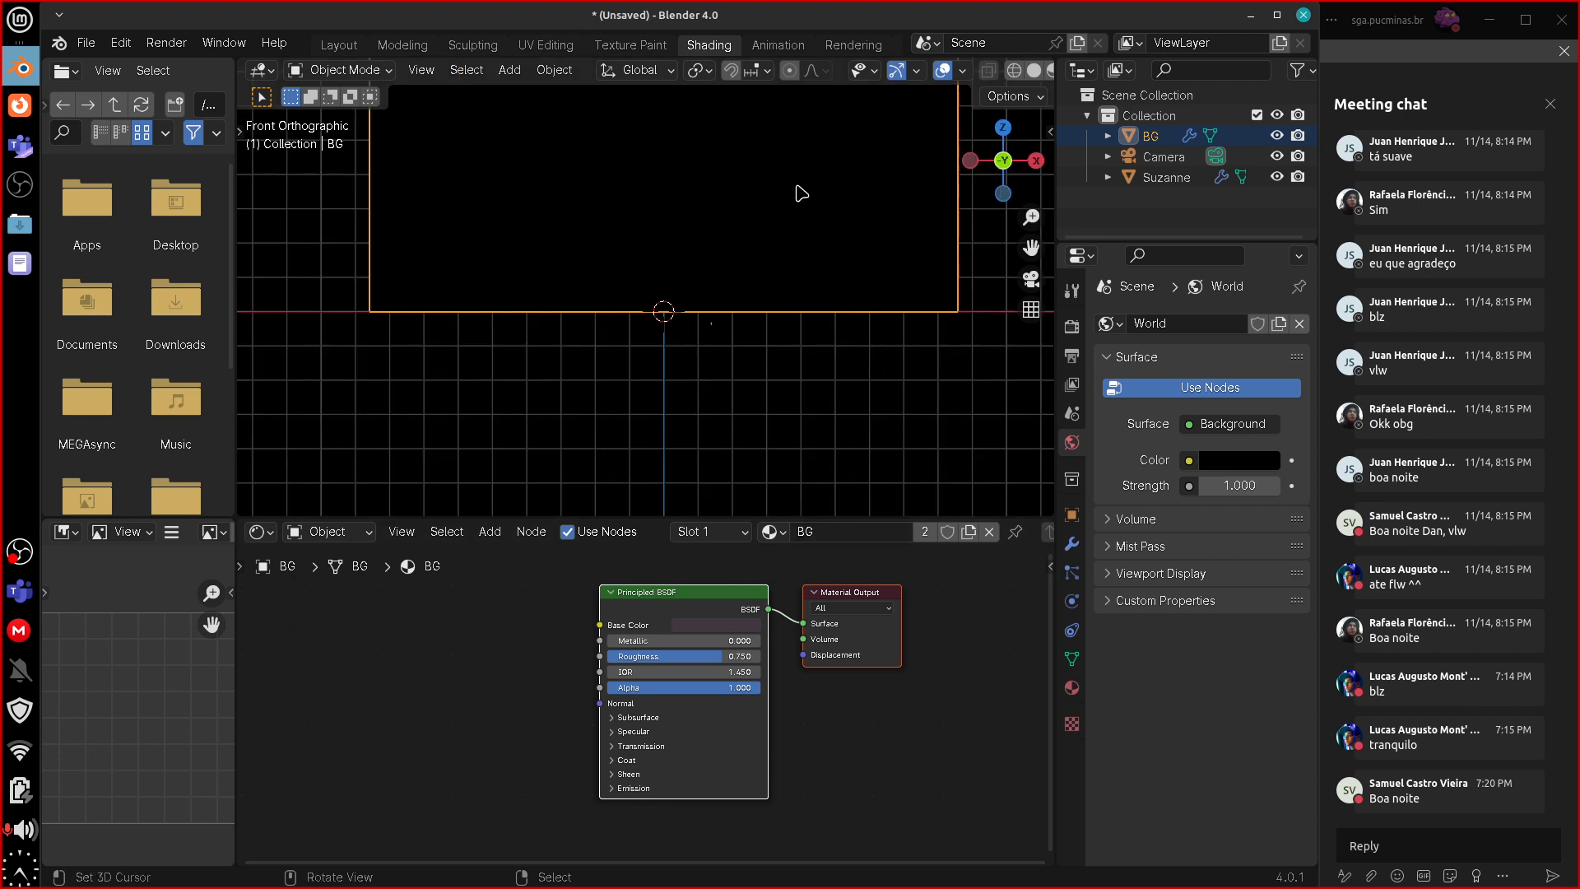
{"action": "right_click", "coordinate": [799, 183], "text": "shift"}
{"action": "key", "text": "shift+a"}
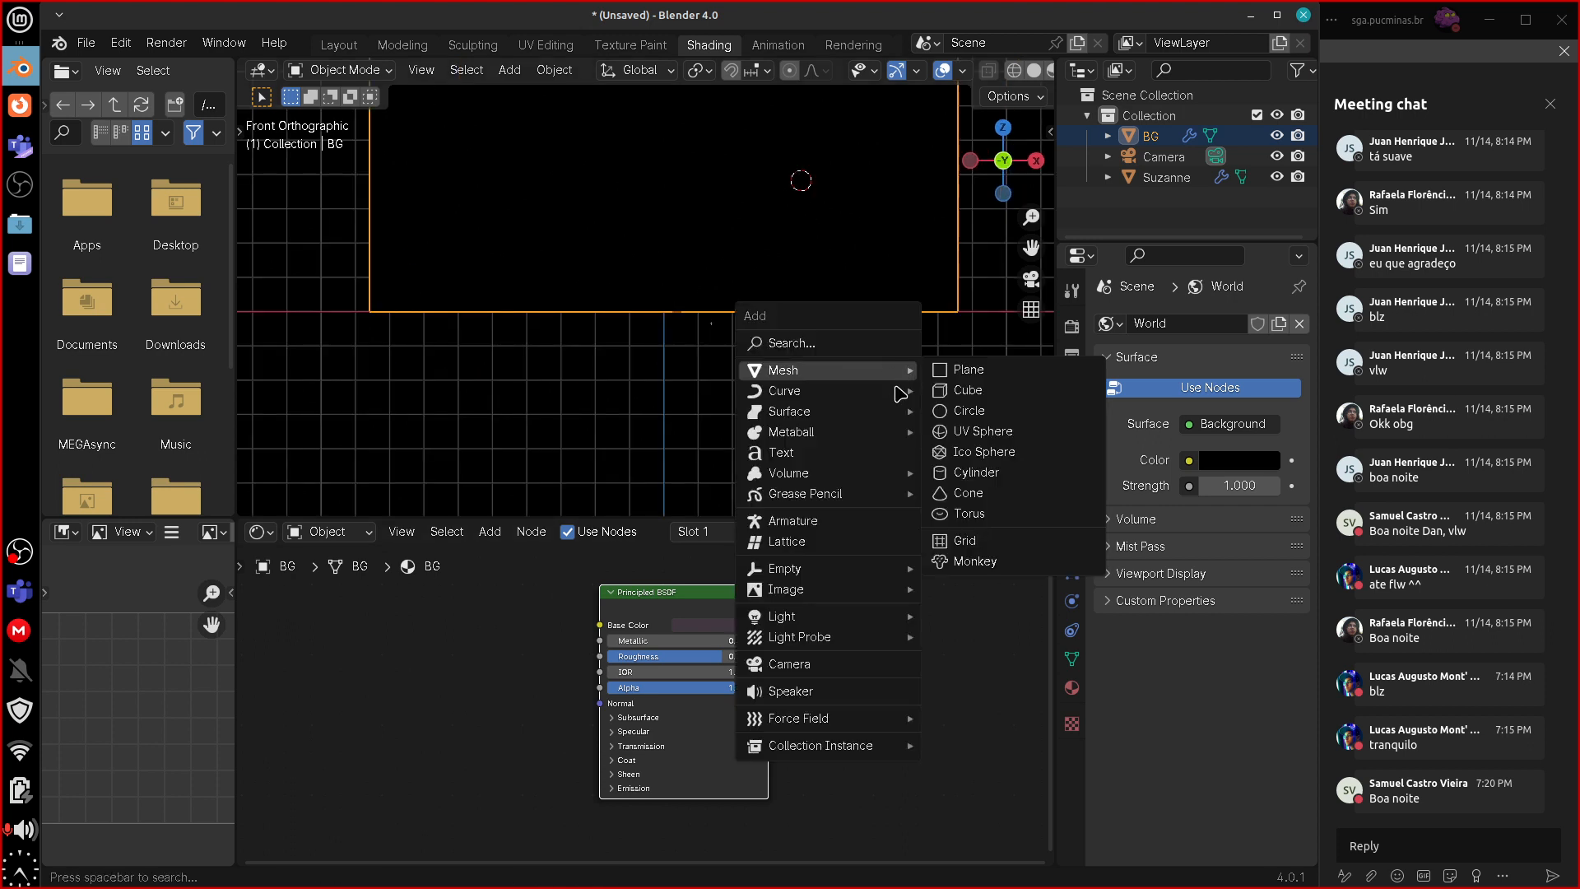
{"action": "mouse_move", "coordinate": [856, 618]}
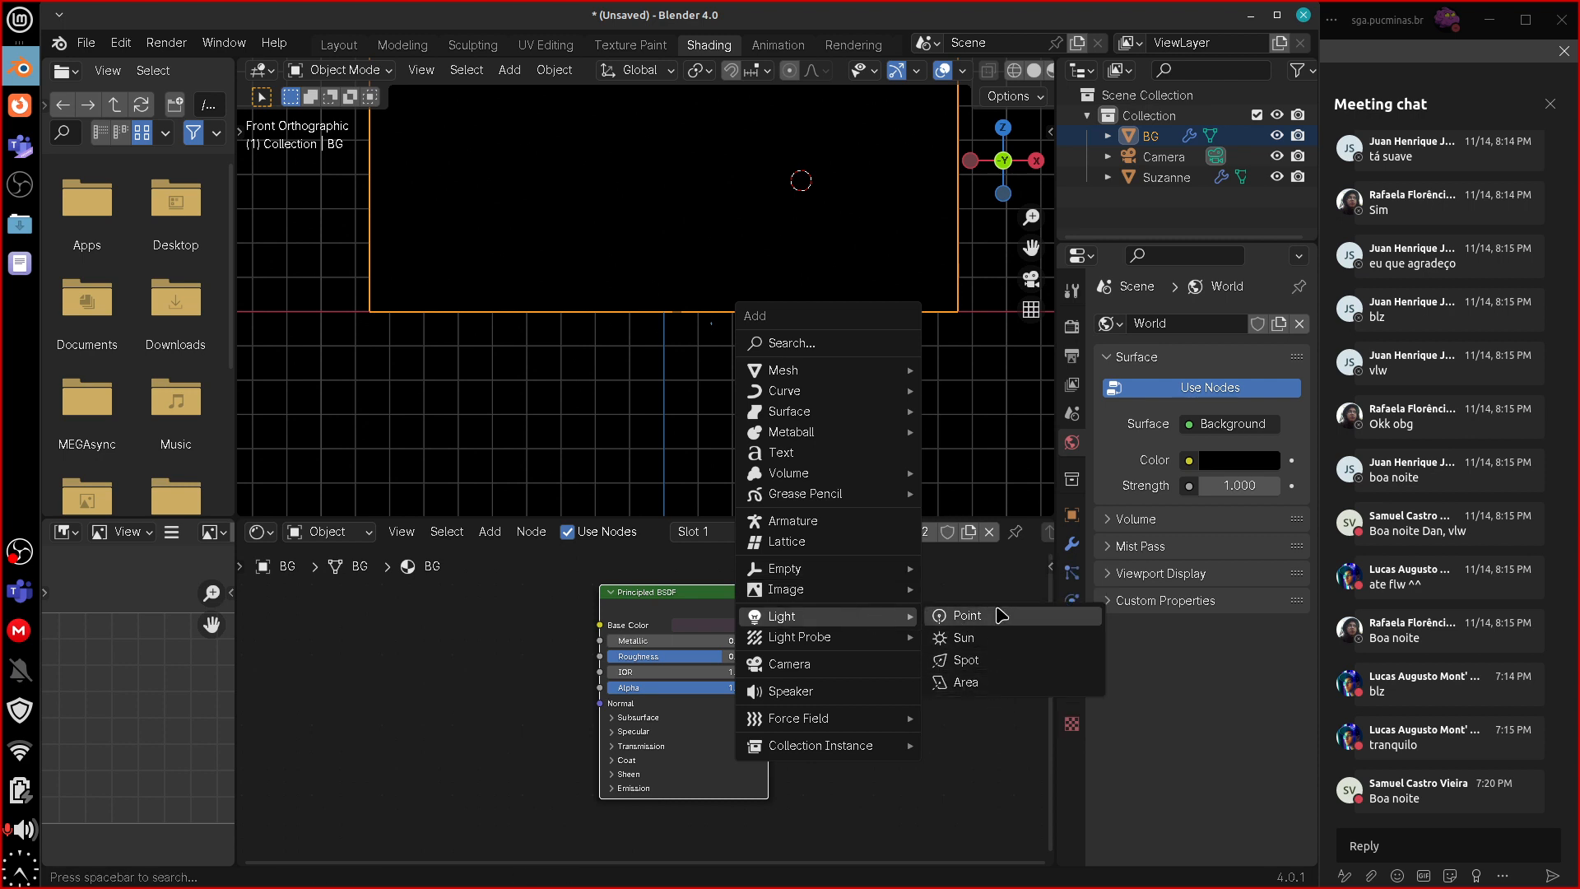
{"action": "left_click", "coordinate": [1000, 616]}
- Move the point light freehand from the 3D cursor to a spot close to the backdrop surface near the Suzanne head
{"action": "middle_click_drag", "start_coordinate": [903, 310], "coordinate": [939, 255]}
{"action": "key", "text": "g"}
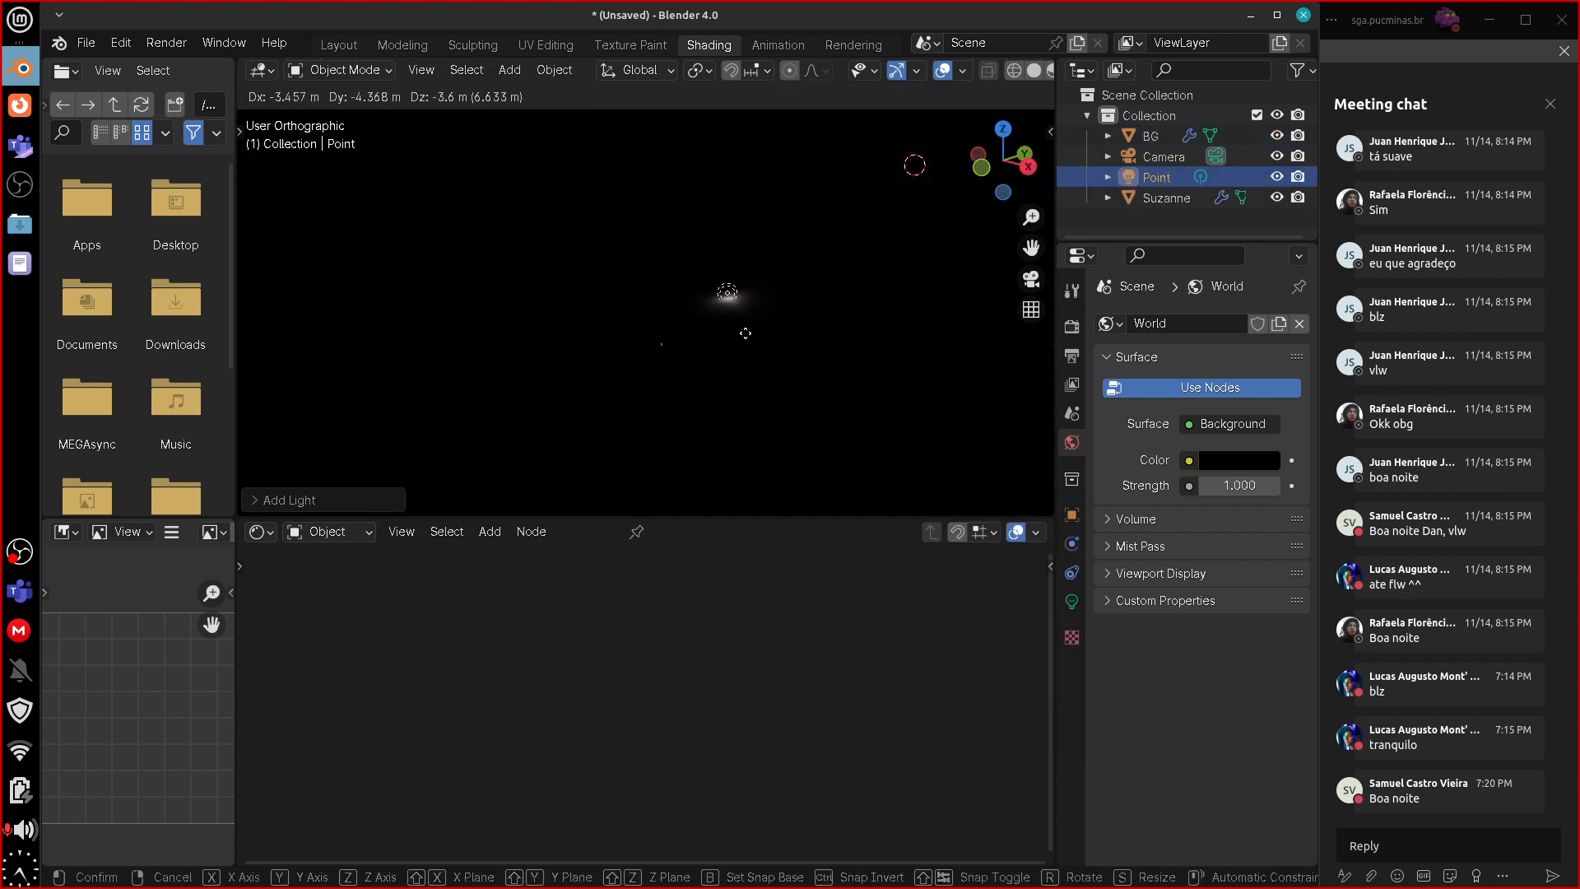
{"action": "left_click", "coordinate": [751, 304]}
{"action": "middle_click_drag", "start_coordinate": [757, 313], "coordinate": [783, 395]}
{"action": "key", "text": "g"}
{"action": "left_click", "coordinate": [699, 290]}
{"action": "key", "text": "g"}
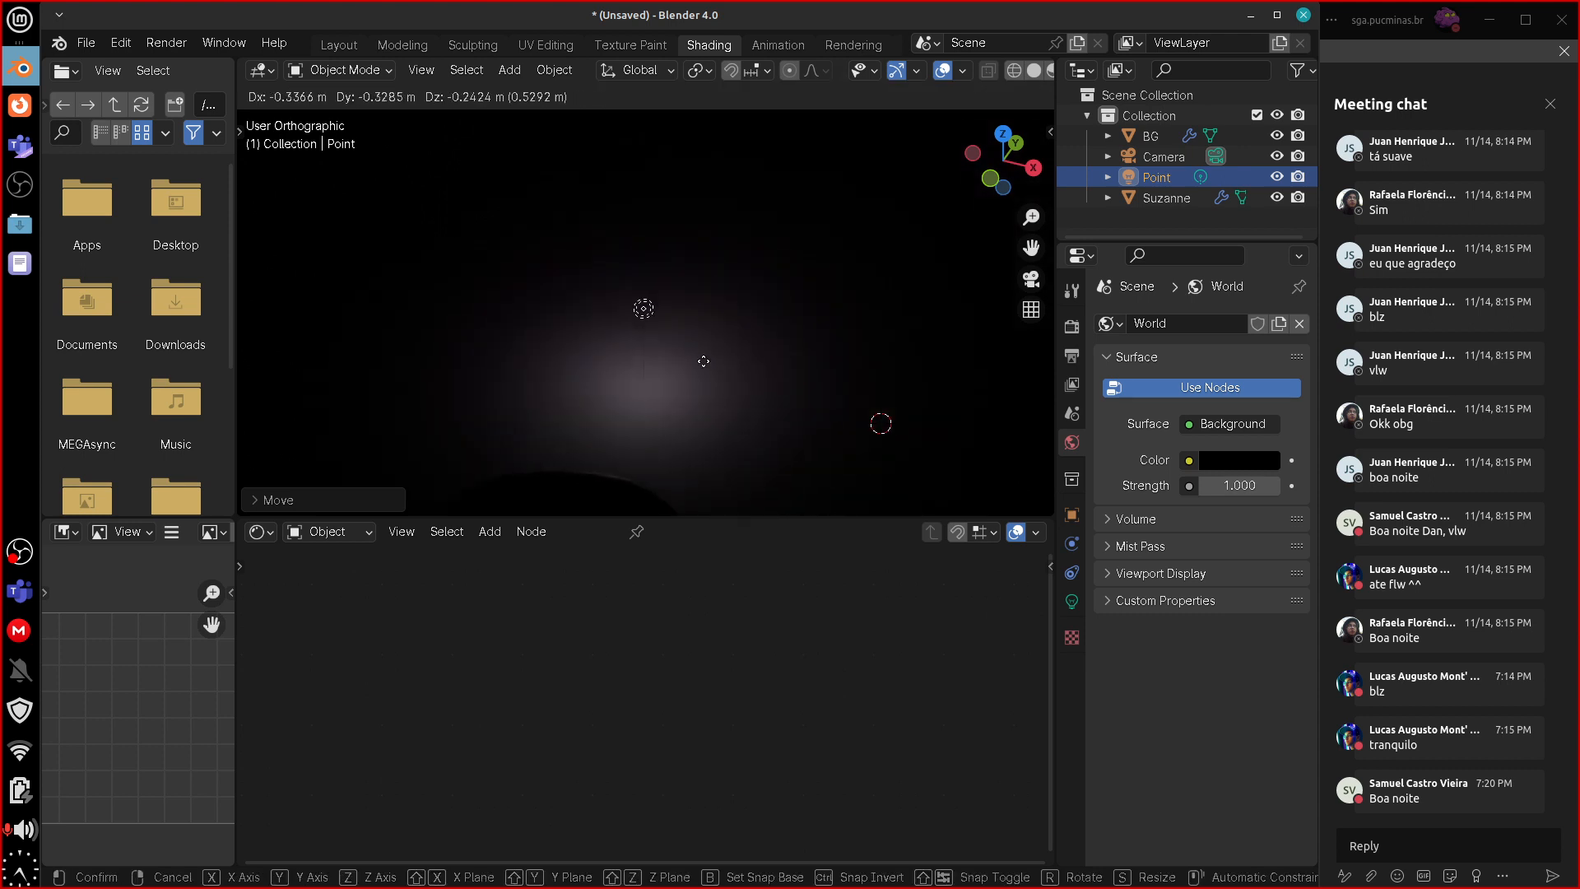
{"action": "left_click", "coordinate": [715, 385]}
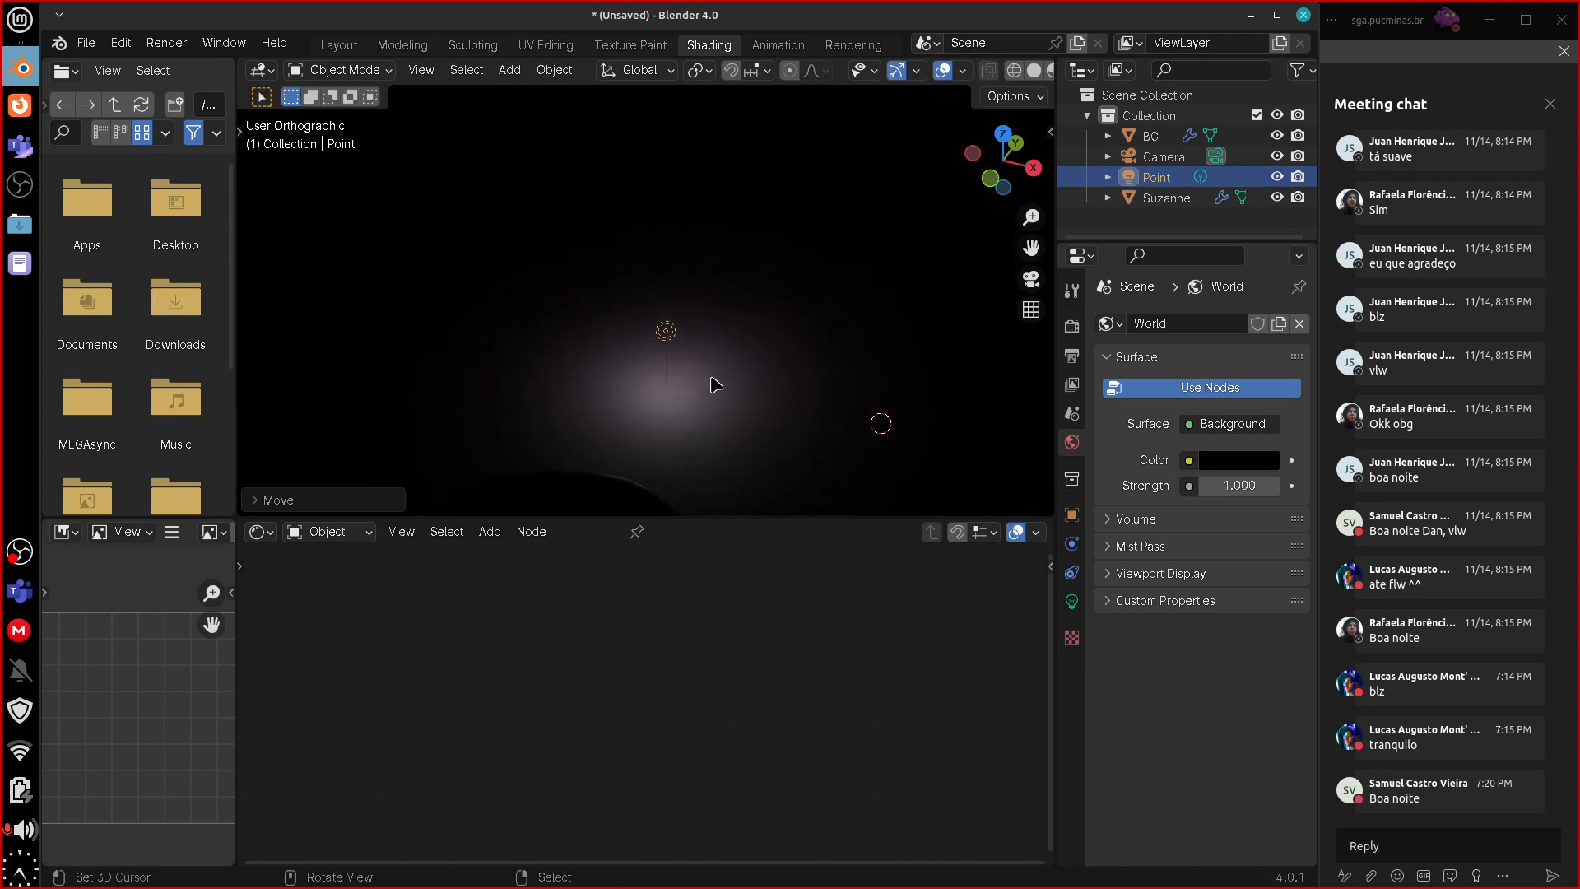
- Try to rotate and scale the point light
{"action": "key", "text": "r"}
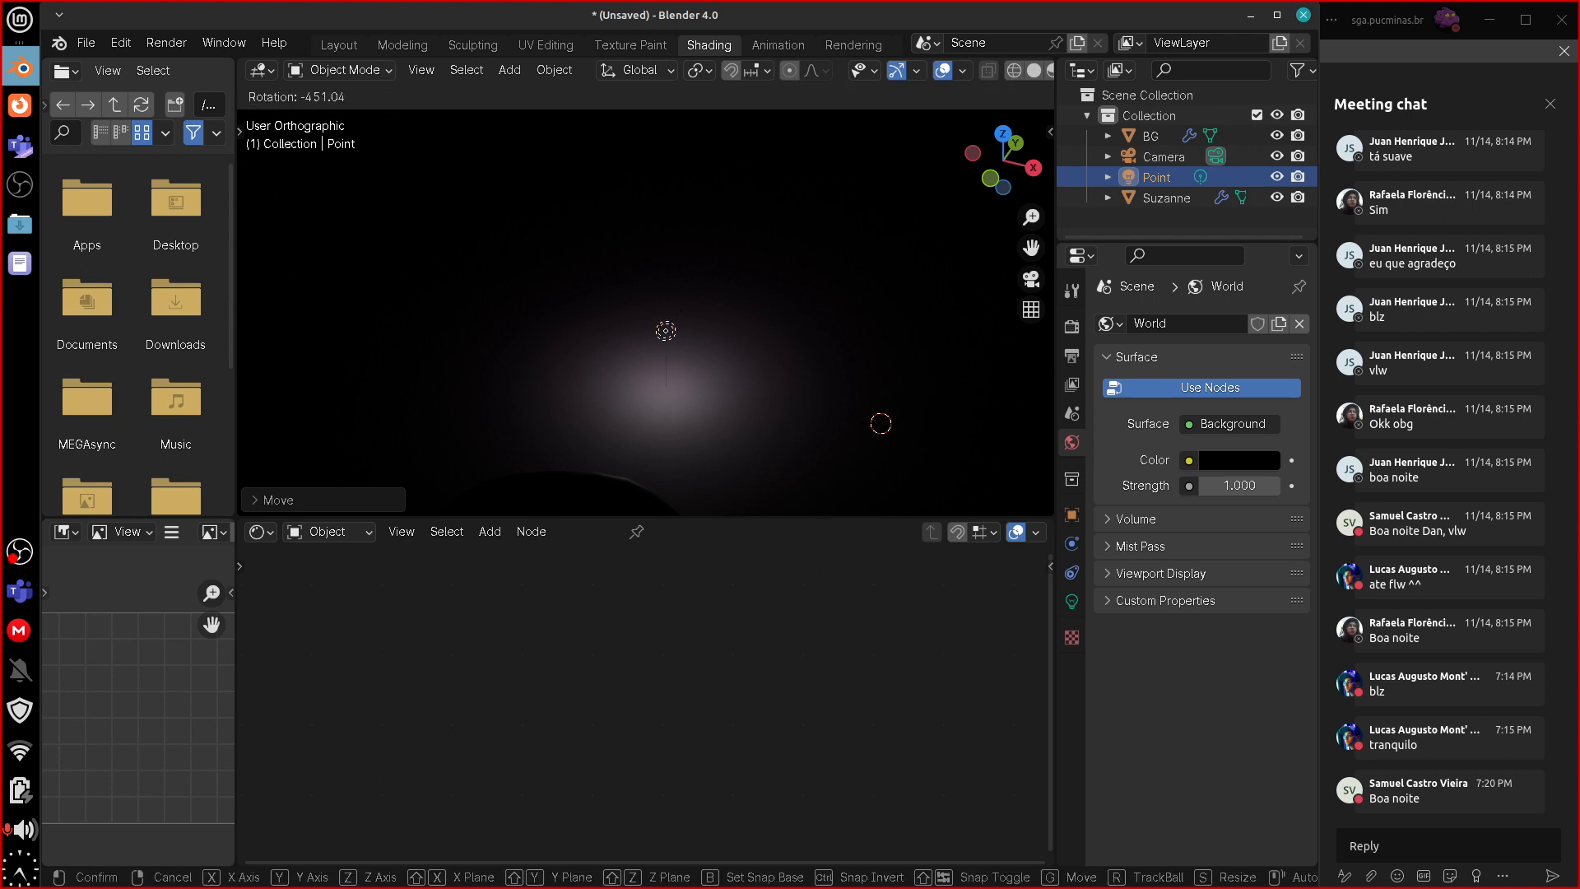
{"action": "right_click", "coordinate": [652, 403]}
{"action": "key", "text": "g"}
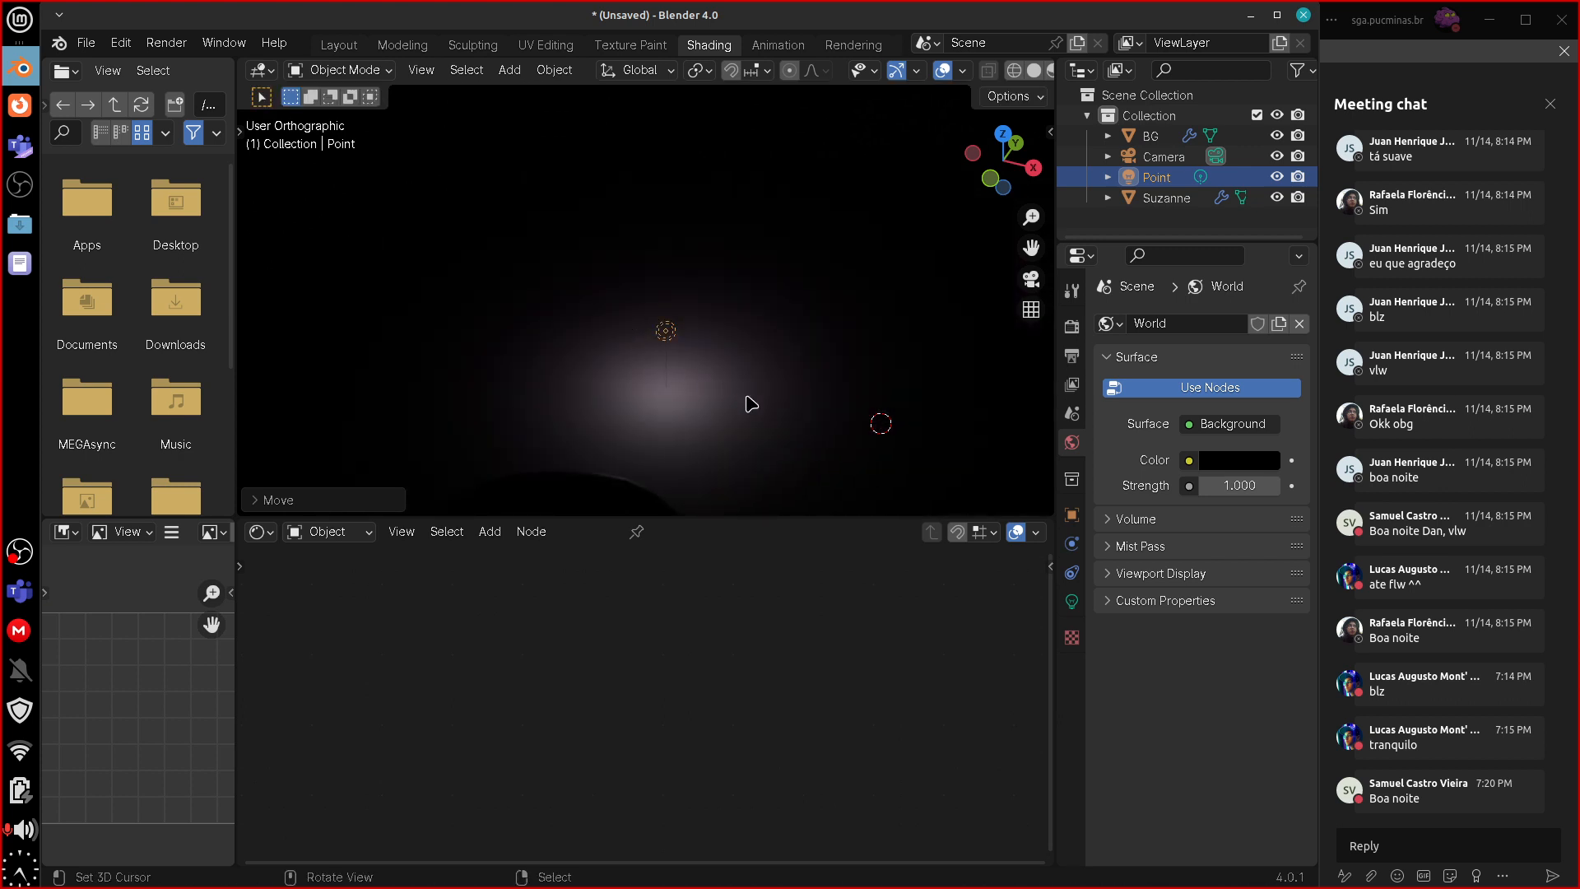
{"action": "key", "text": "s"}
{"action": "right_click", "coordinate": [880, 480]}
- Annotate the point light's rays with freehand arrows in four directions and one single long arrow, erasing each set of annotations
{"action": "key", "text": "d"}
{"action": "mouse_move", "coordinate": [677, 320]}
{"action": "left_mouse_down"}
{"action": "mouse_move", "coordinate": [743, 289]}
{"action": "mouse_move", "coordinate": [581, 256]}
{"action": "left_mouse_up"}
{"action": "mouse_move", "coordinate": [588, 280]}
{"action": "left_mouse_down"}
{"action": "mouse_move", "coordinate": [574, 253]}
{"action": "mouse_move", "coordinate": [587, 264]}
{"action": "left_mouse_up"}
{"action": "mouse_move", "coordinate": [639, 354]}
{"action": "left_mouse_down"}
{"action": "mouse_move", "coordinate": [575, 408]}
{"action": "mouse_move", "coordinate": [608, 412]}
{"action": "left_mouse_up"}
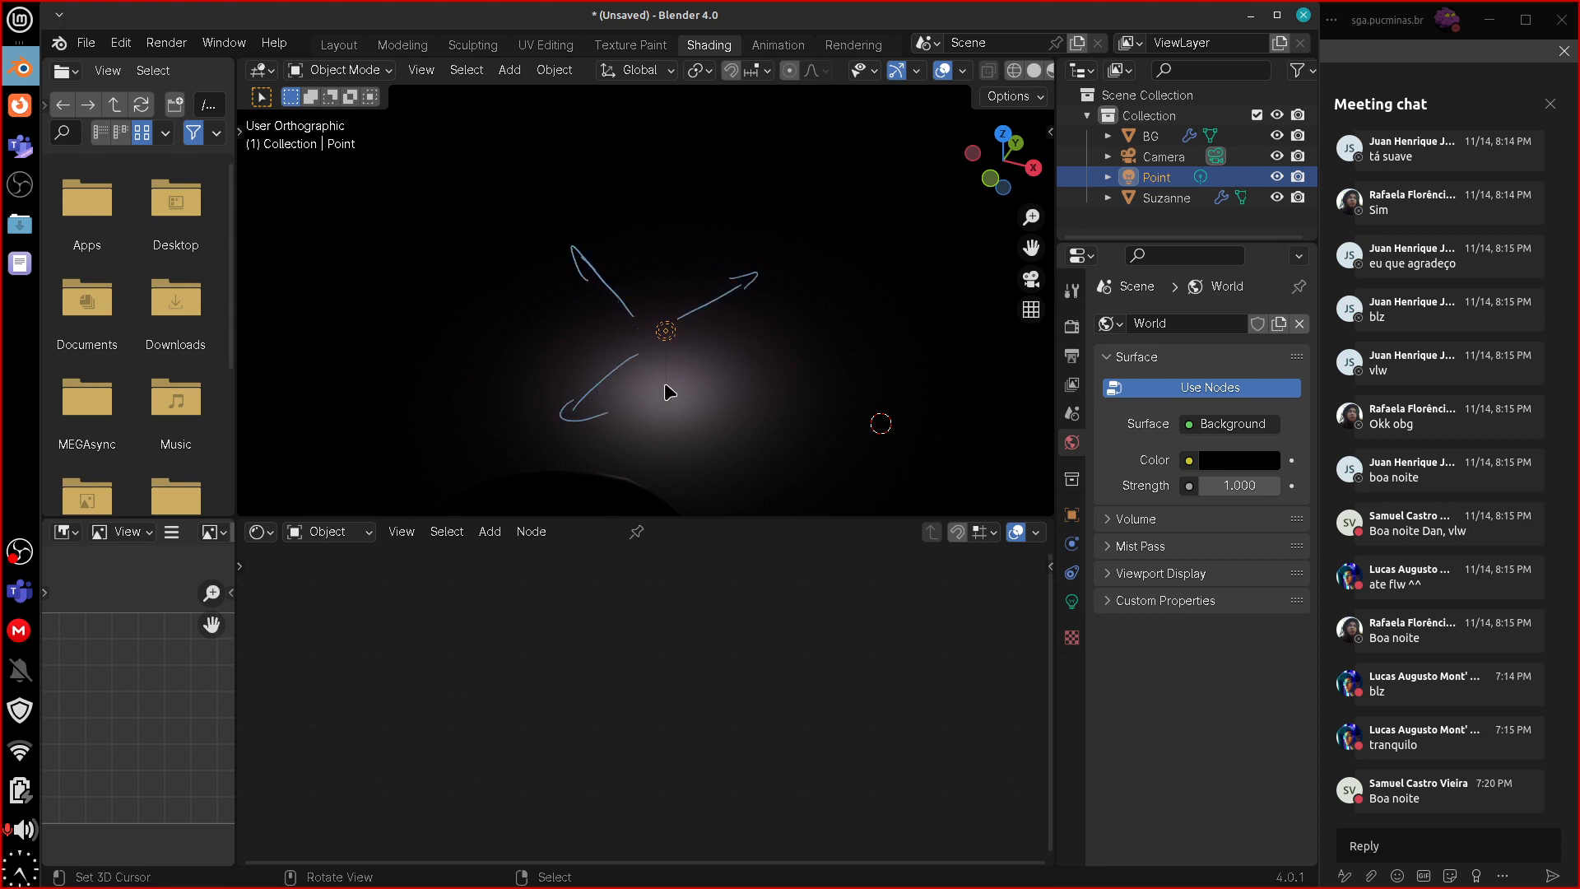
{"action": "left_click_drag", "start_coordinate": [691, 368], "coordinate": [744, 438]}
{"action": "key", "text": "d"}
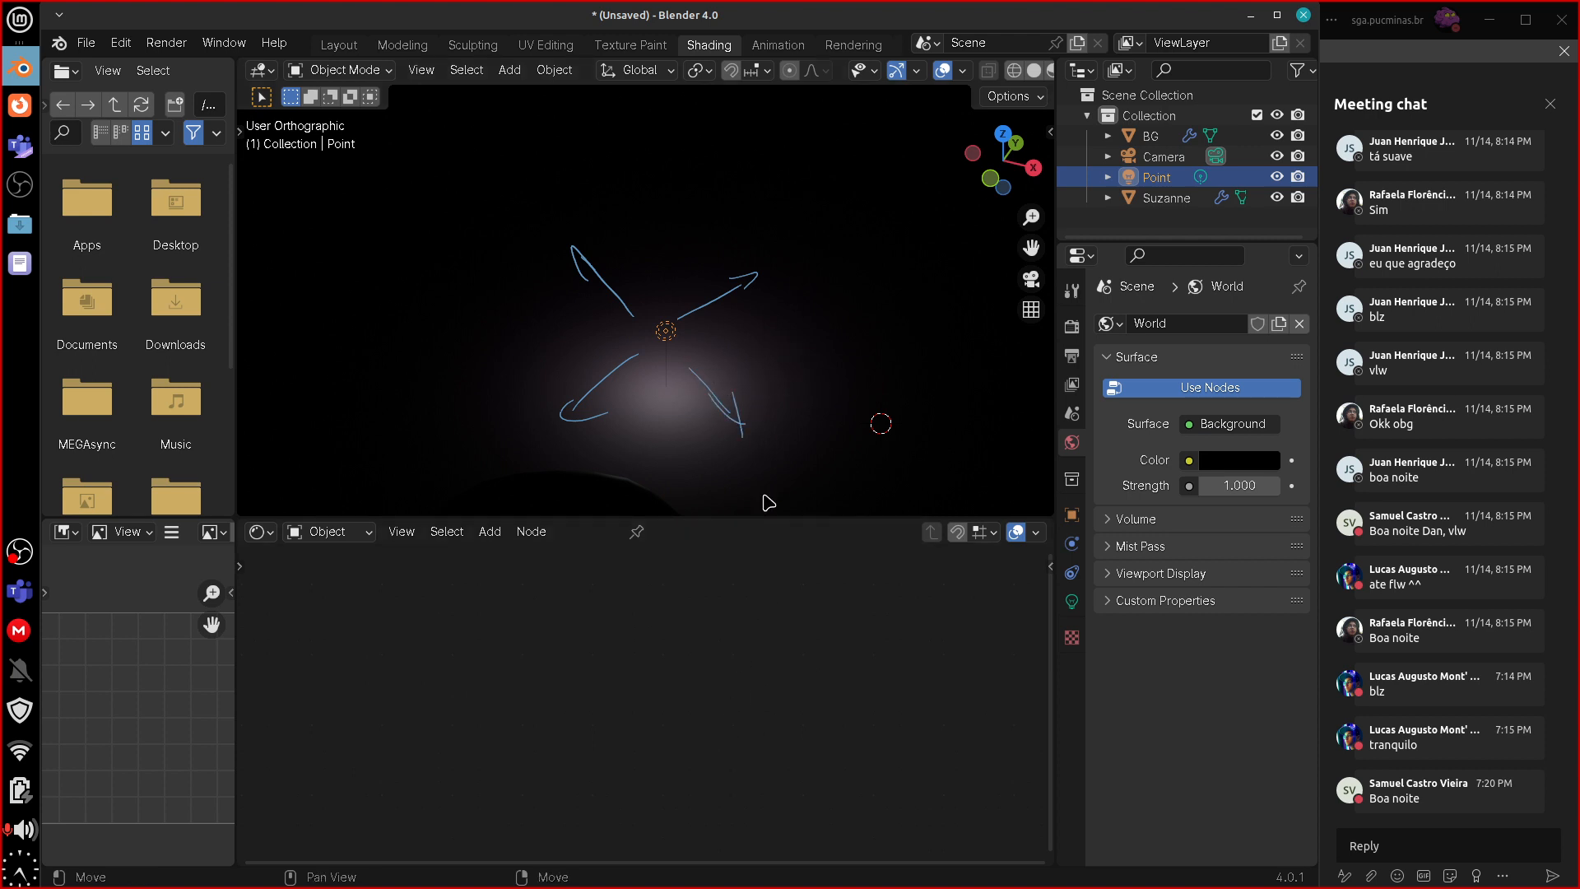
{"action": "mouse_move", "coordinate": [745, 438]}
{"action": "right_mouse_down"}
{"action": "mouse_move", "coordinate": [723, 410]}
{"action": "mouse_move", "coordinate": [609, 373]}
{"action": "mouse_move", "coordinate": [634, 330]}
{"action": "mouse_move", "coordinate": [606, 322]}
{"action": "right_mouse_up"}
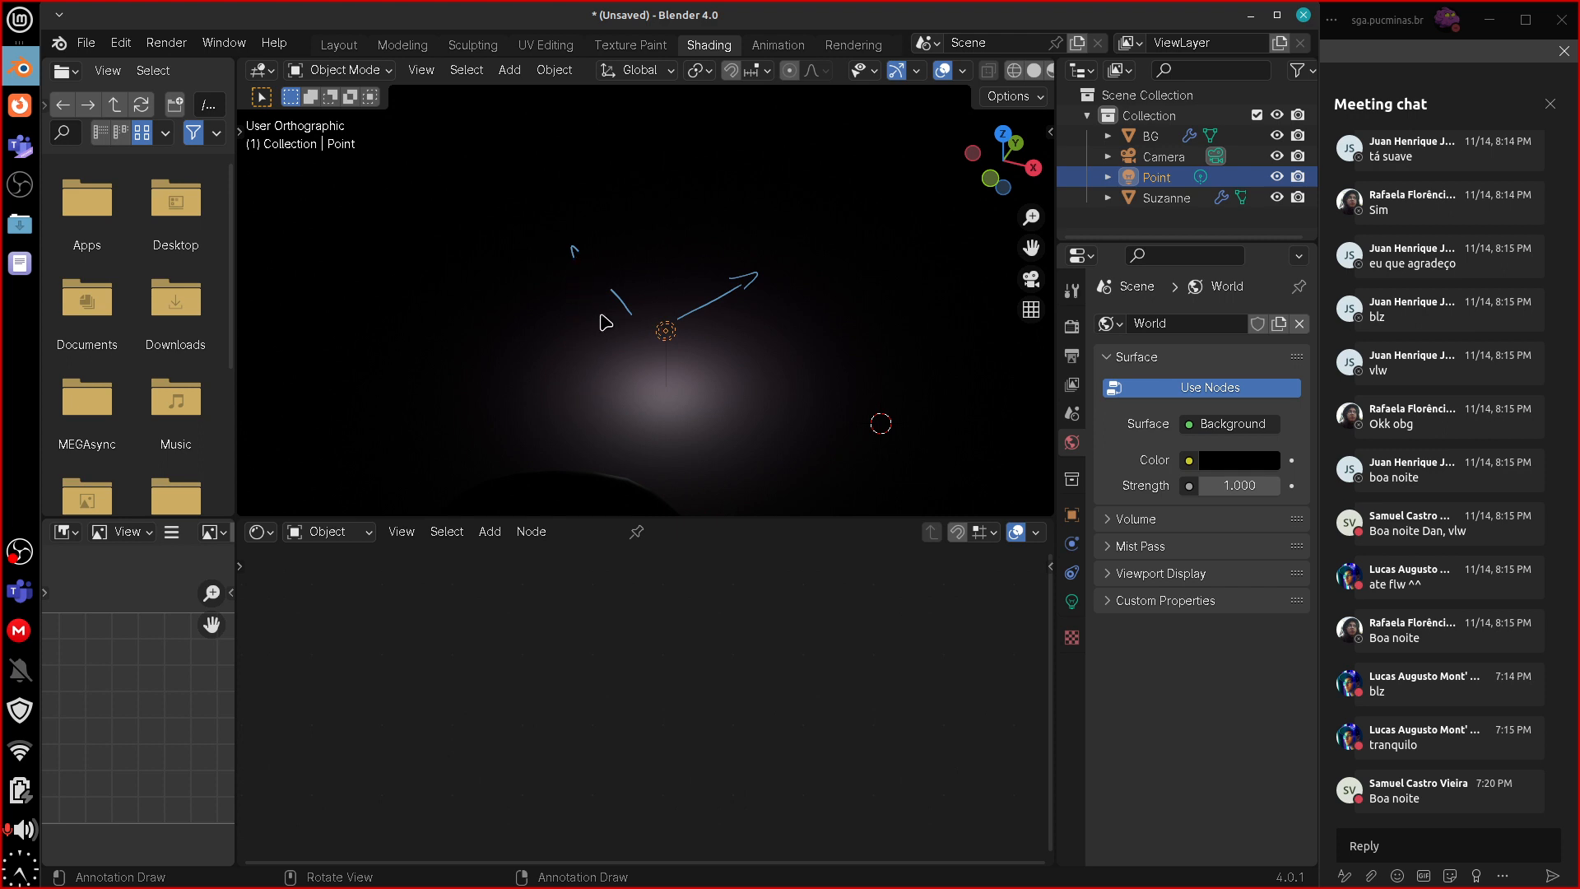
{"action": "mouse_move", "coordinate": [581, 254]}
{"action": "right_mouse_down"}
{"action": "mouse_move", "coordinate": [740, 275]}
{"action": "mouse_move", "coordinate": [723, 321]}
{"action": "right_mouse_up"}
{"action": "left_click_drag", "start_coordinate": [678, 337], "coordinate": [840, 369]}
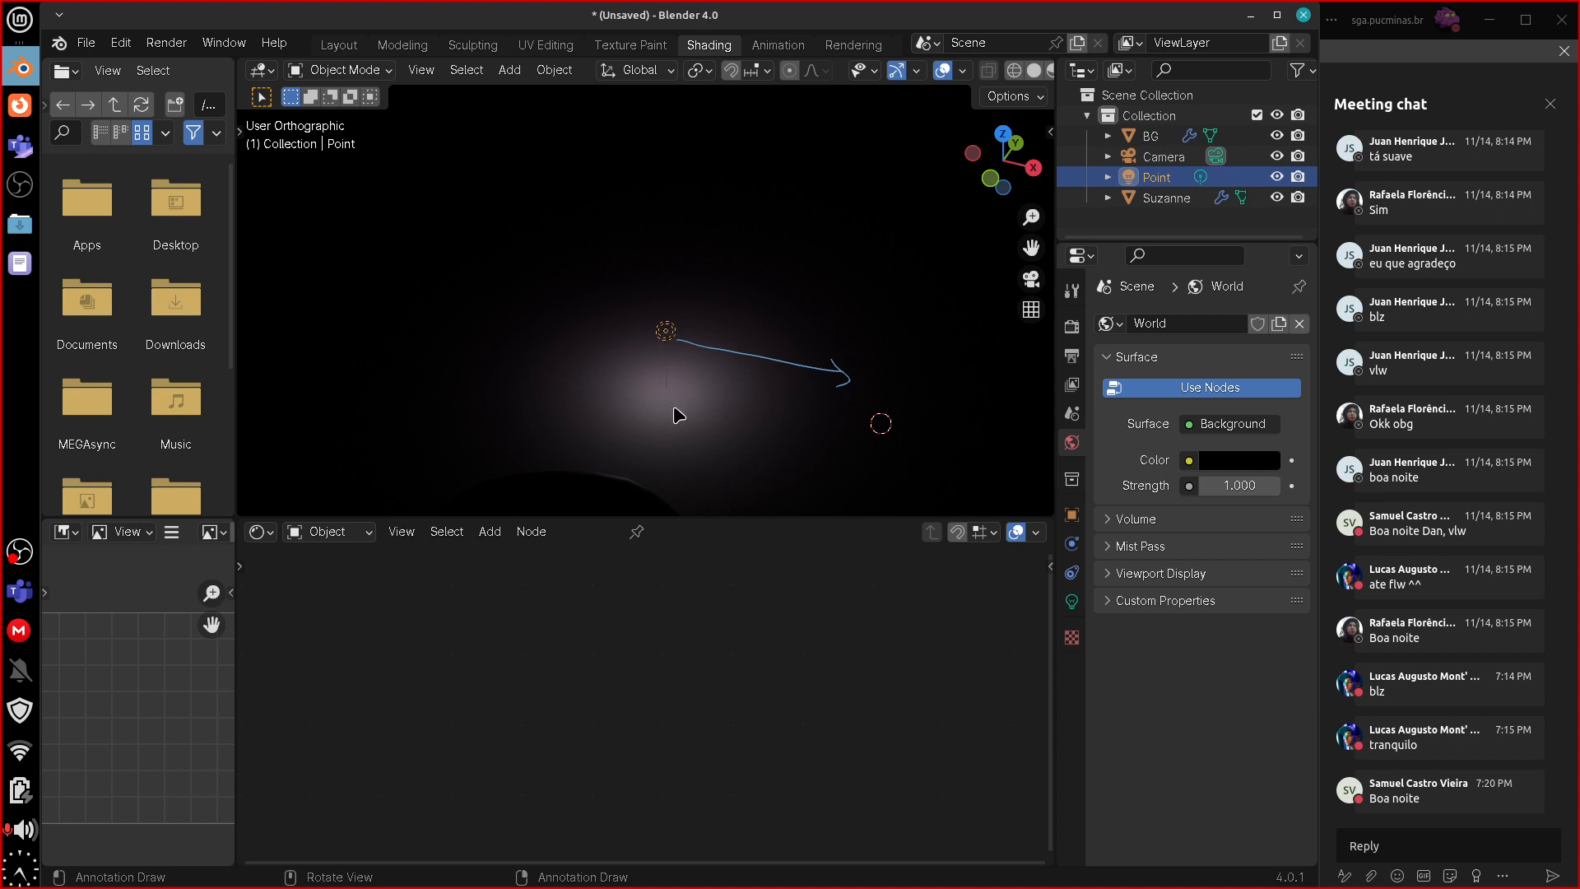
{"action": "right_click_drag", "start_coordinate": [856, 378], "coordinate": [741, 353]}
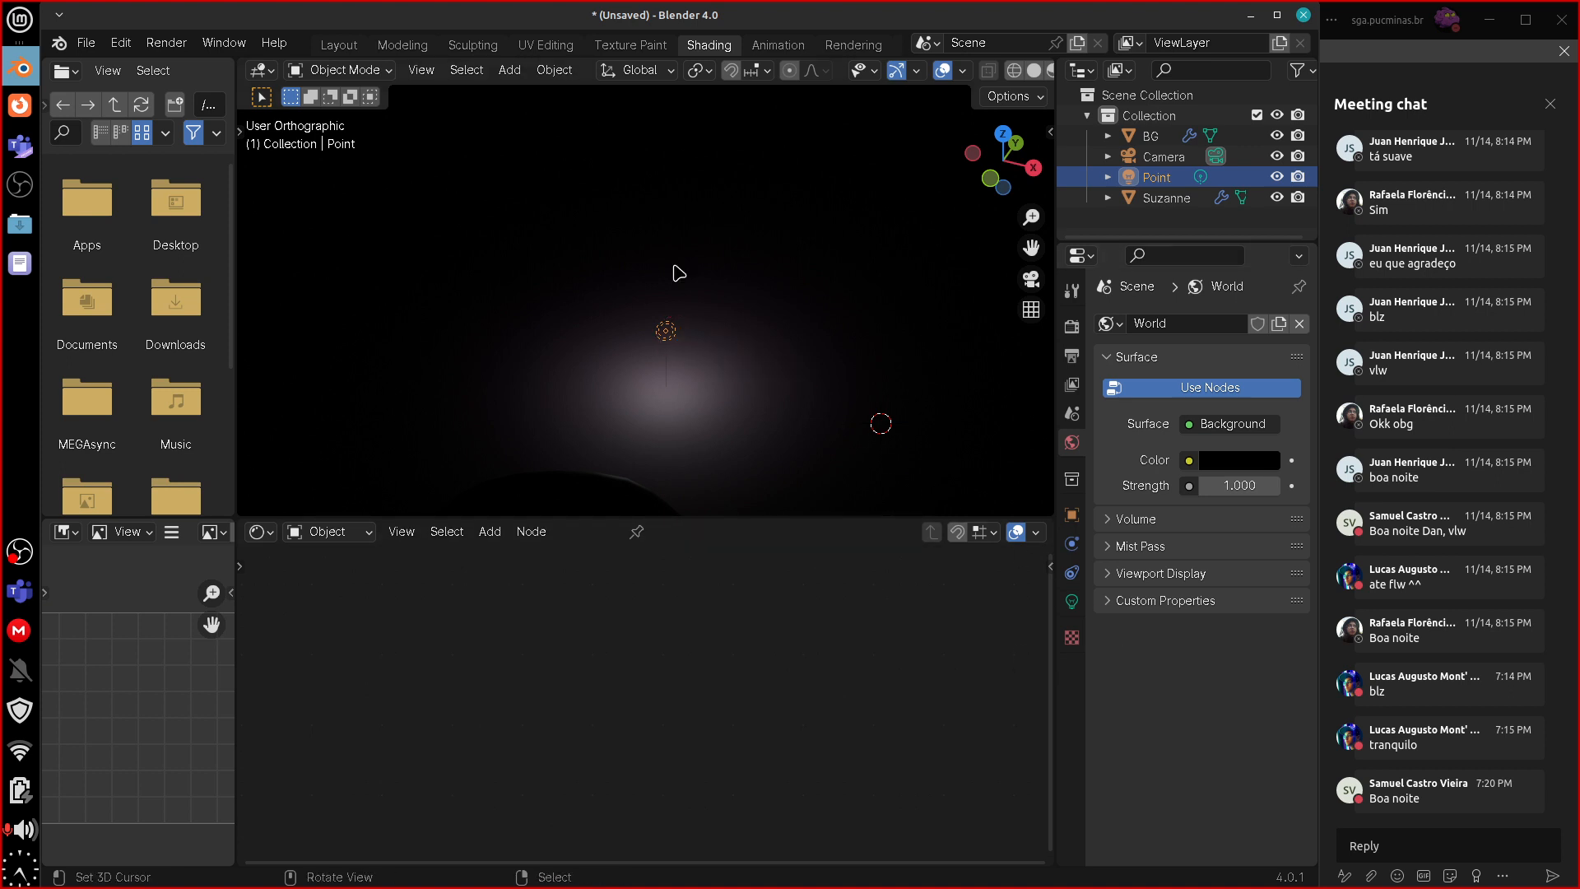
- Annotate the point light with a crossed-out "Rot" and the word "POS" beside it, and erase the writing
{"action": "mouse_move", "coordinate": [750, 265]}
{"action": "left_mouse_down"}
{"action": "mouse_move", "coordinate": [787, 292]}
{"action": "mouse_move", "coordinate": [756, 307]}
{"action": "mouse_move", "coordinate": [827, 298]}
{"action": "mouse_move", "coordinate": [765, 352]}
{"action": "left_mouse_up"}
{"action": "left_click_drag", "start_coordinate": [786, 340], "coordinate": [800, 367]}
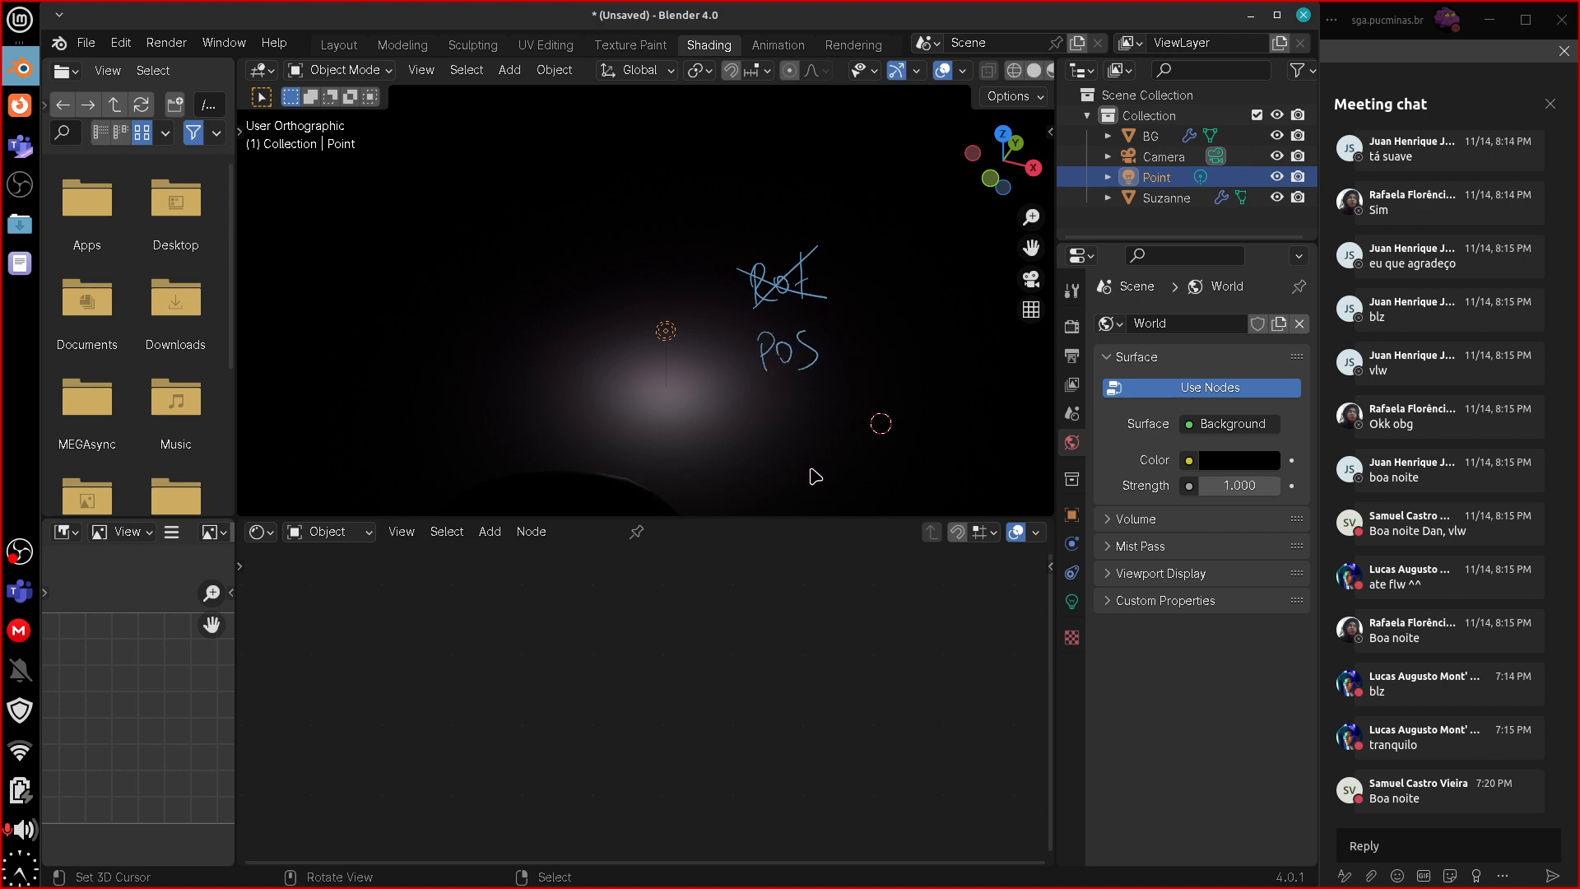
{"action": "mouse_move", "coordinate": [826, 303]}
{"action": "right_mouse_down"}
{"action": "mouse_move", "coordinate": [775, 400]}
{"action": "mouse_move", "coordinate": [736, 367]}
{"action": "mouse_move", "coordinate": [774, 265]}
{"action": "right_mouse_up"}
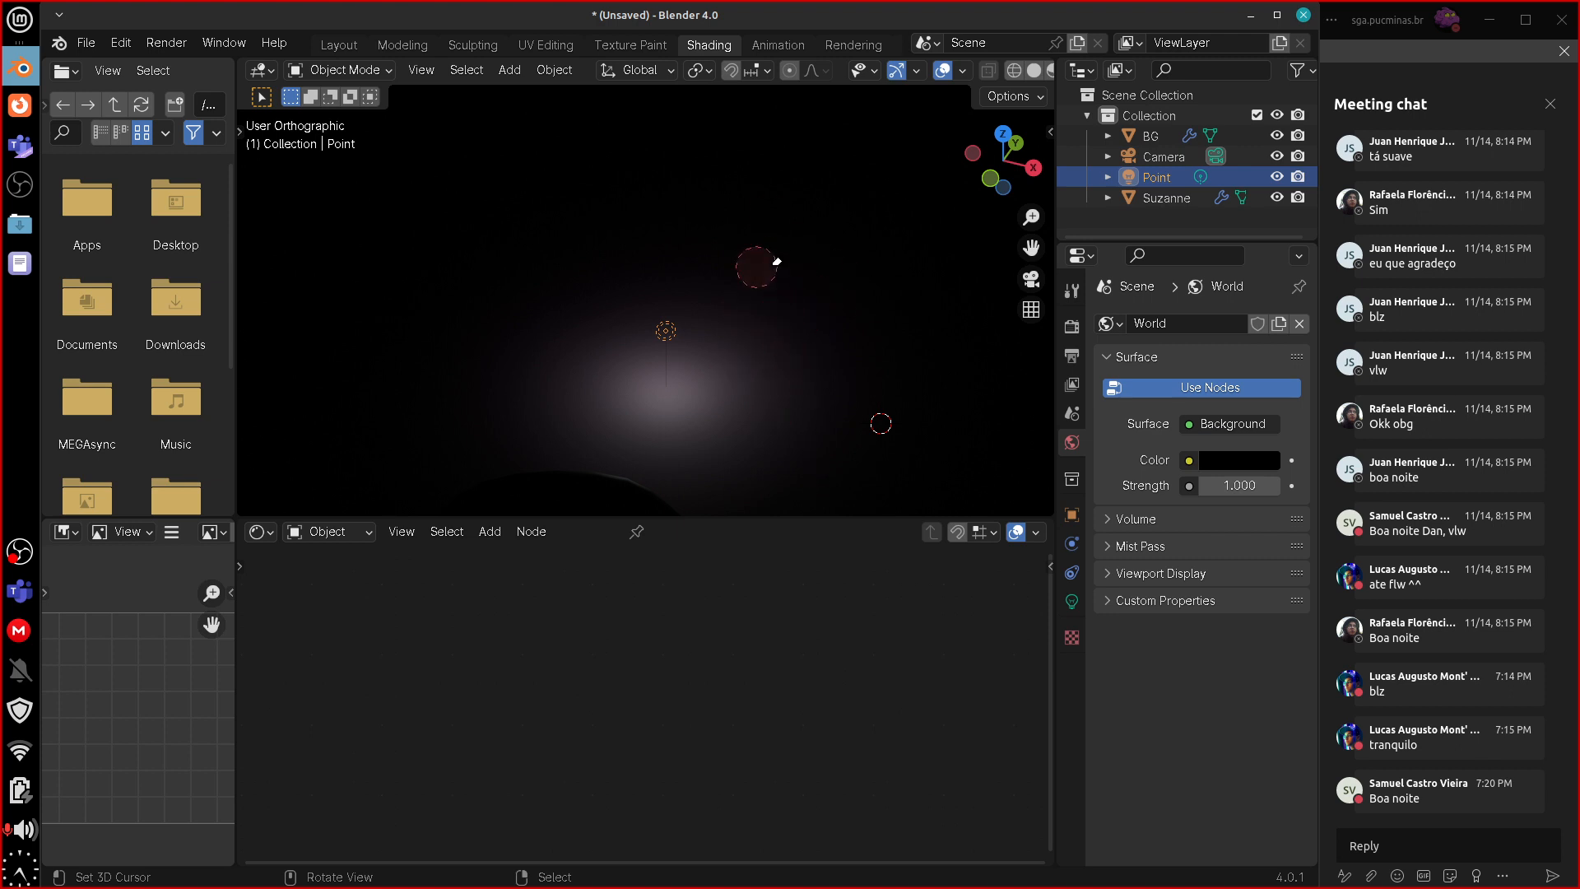
- Convert the point light to a Sun light in its light settings
{"action": "left_click", "coordinate": [1071, 601]}
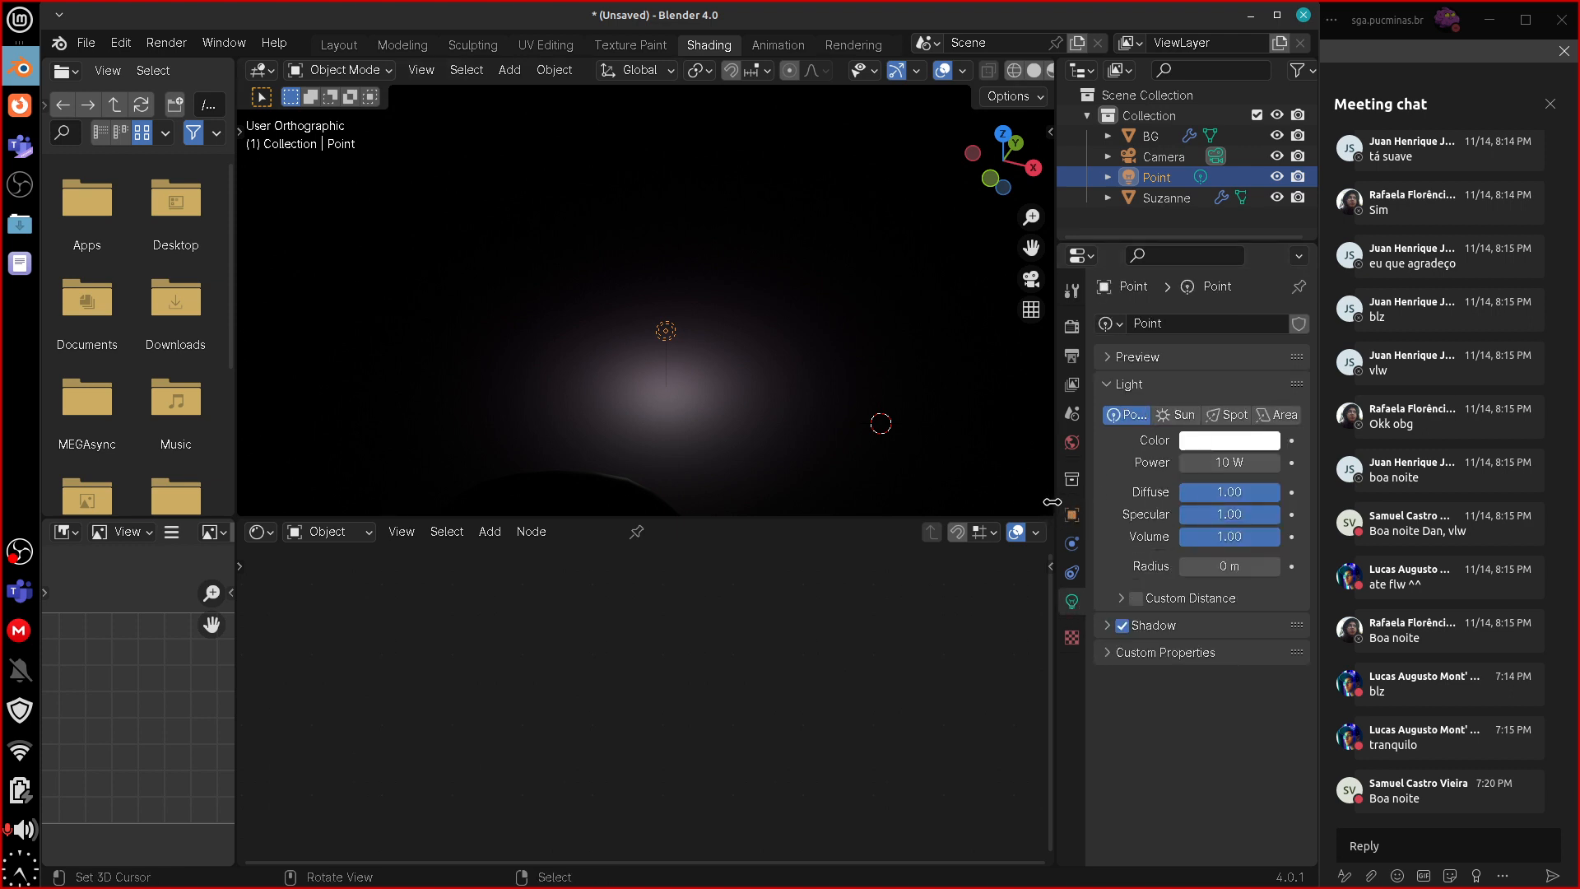
{"action": "left_click_drag", "start_coordinate": [1054, 499], "coordinate": [1029, 499]}
{"action": "left_click", "coordinate": [1163, 414]}
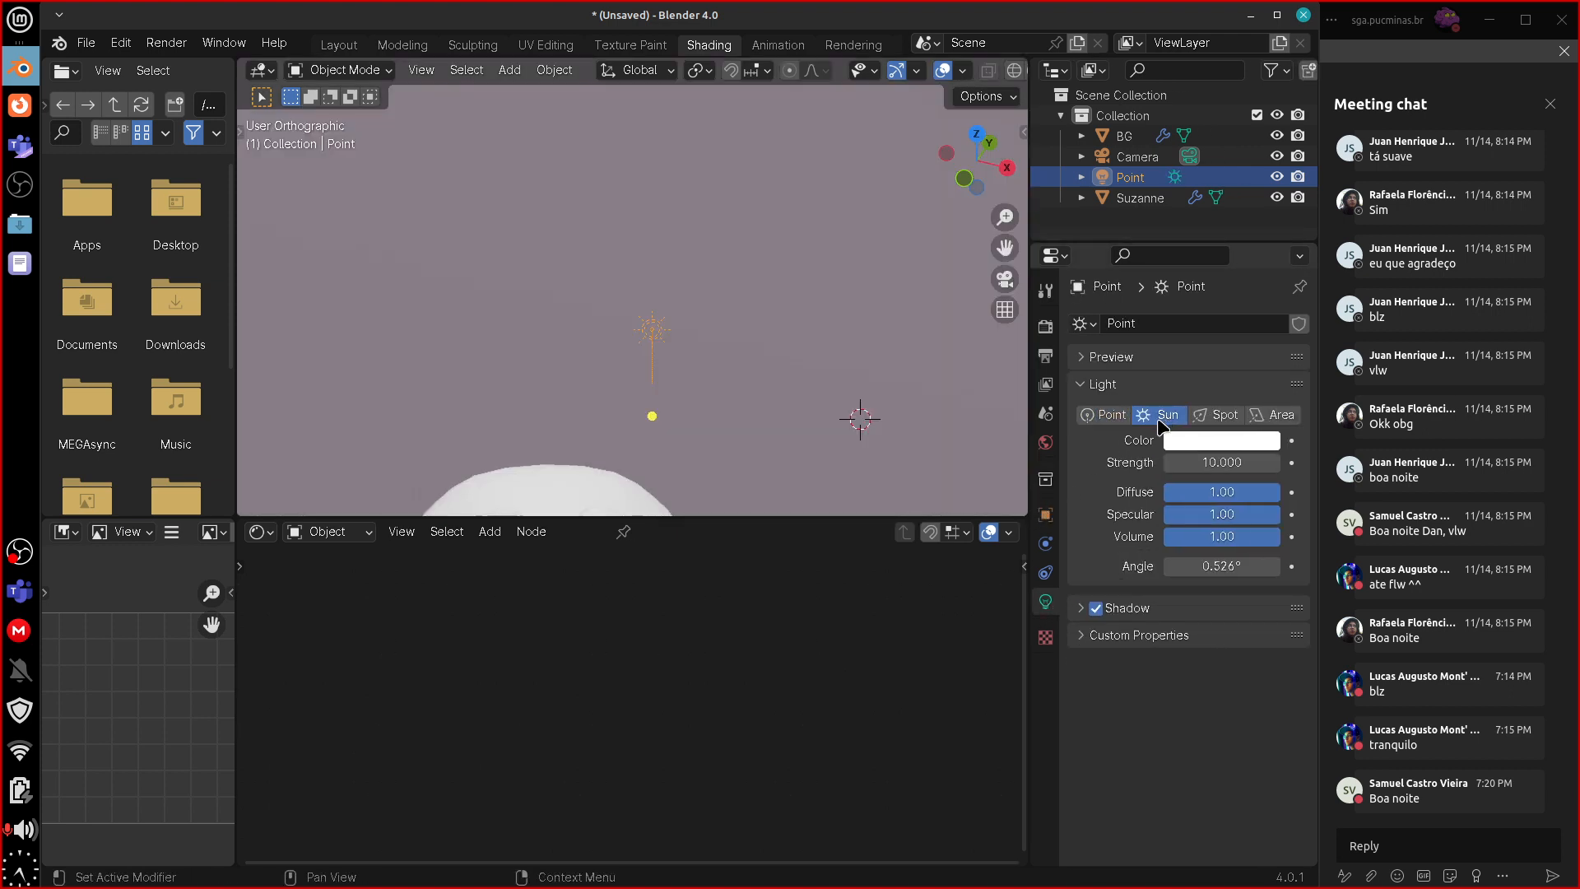
{"action": "key", "text": "KP_Decimal"}
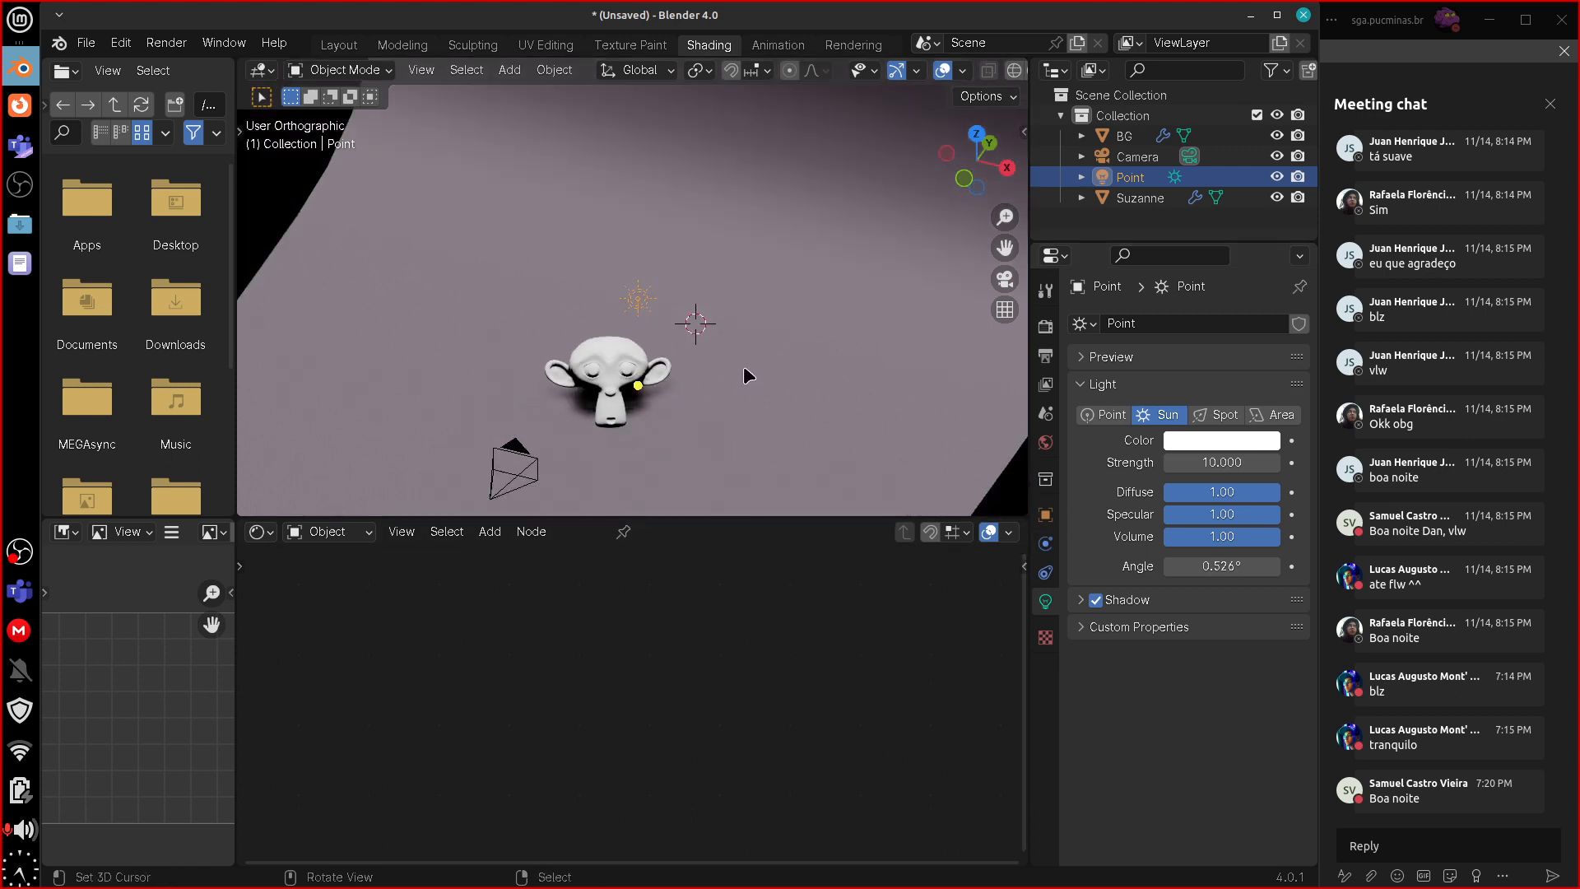
- Rotate the sun light freehand so the Suzanne head's shadow falls to its right, and try moving the light upward
{"action": "key", "text": "t"}
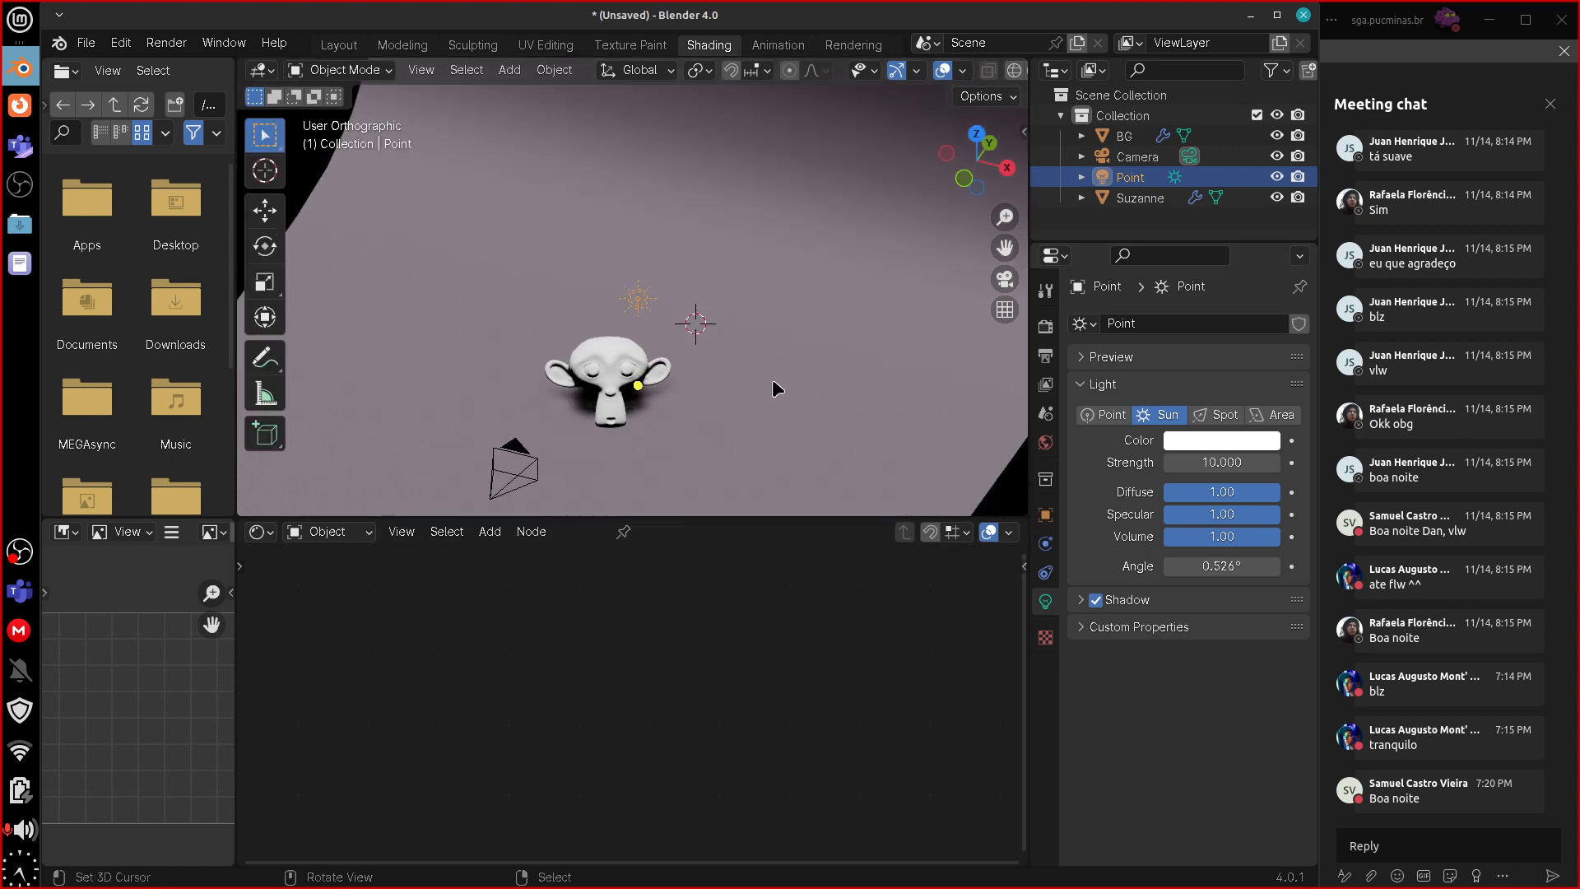
{"action": "key", "text": "t"}
{"action": "key", "text": "r"}
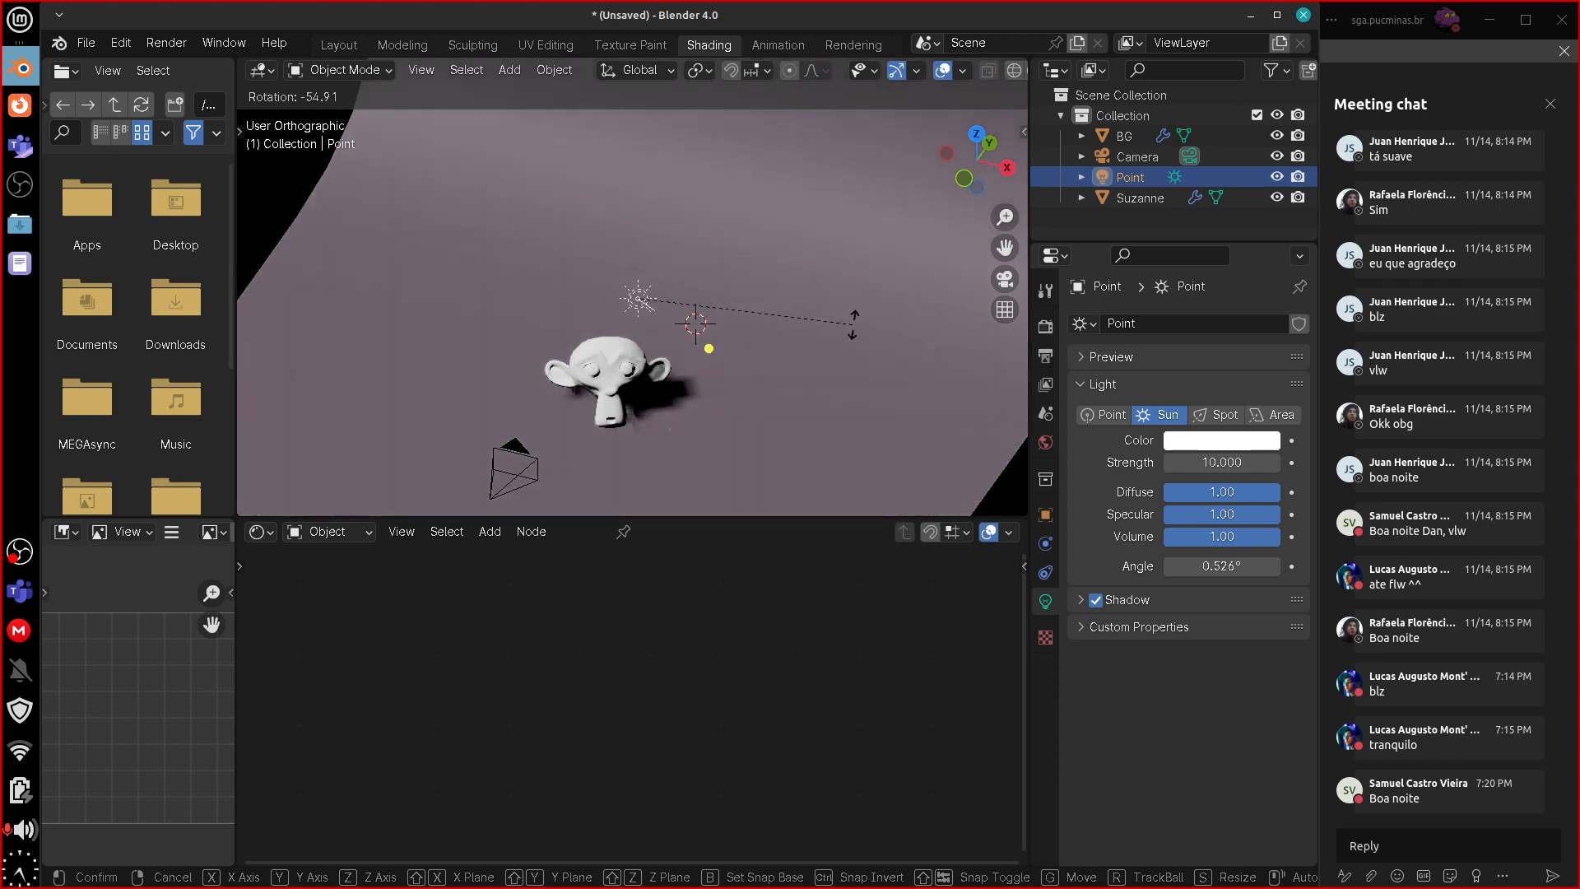
{"action": "left_click", "coordinate": [879, 393]}
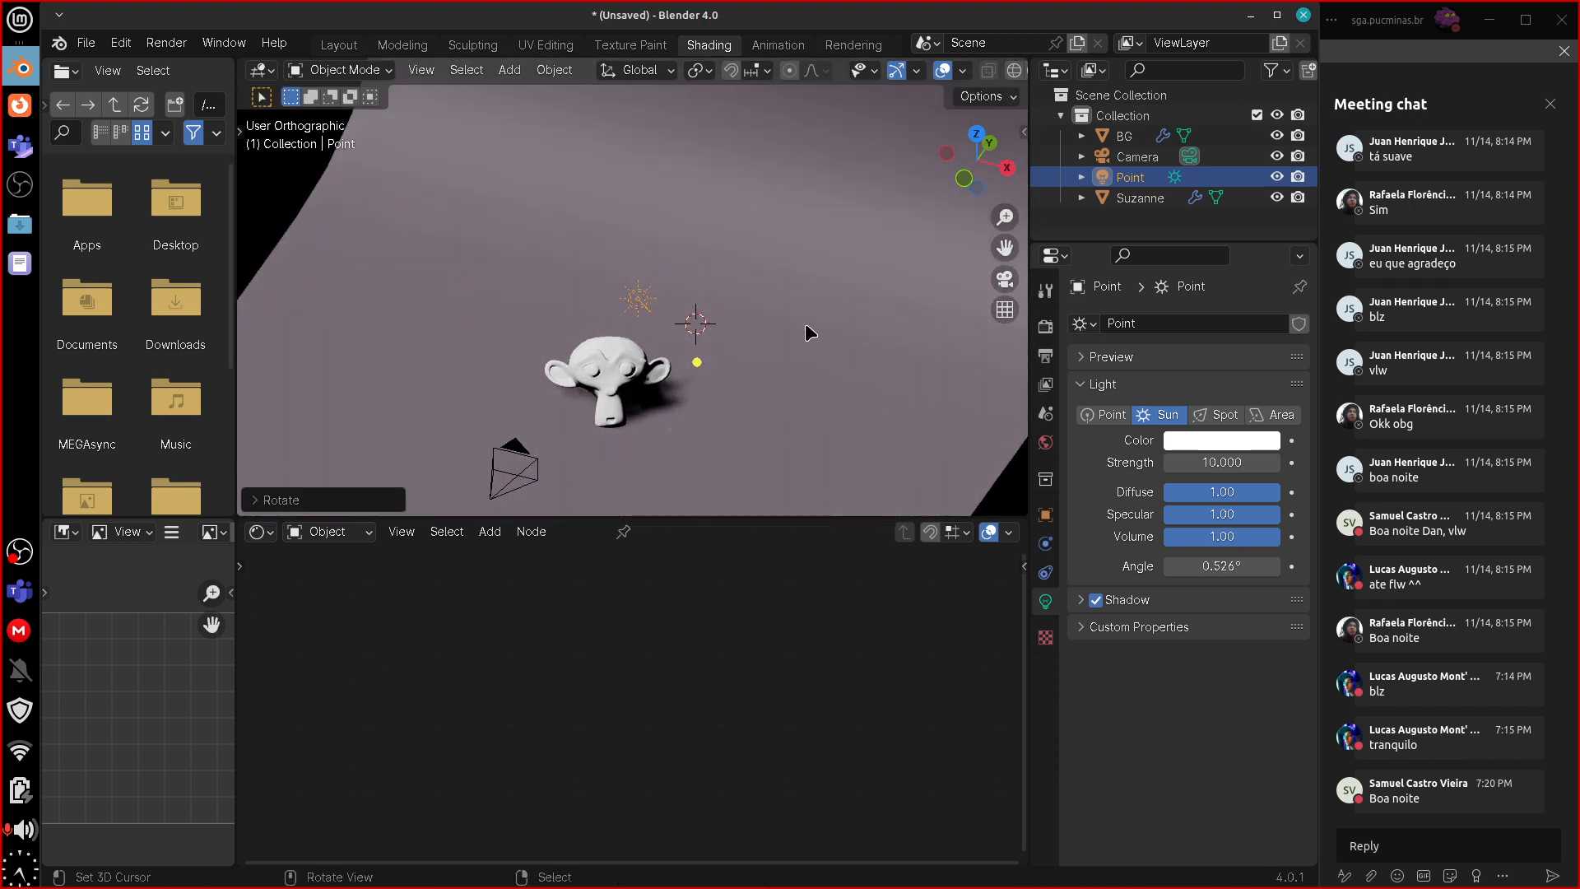
{"action": "key", "text": "g"}
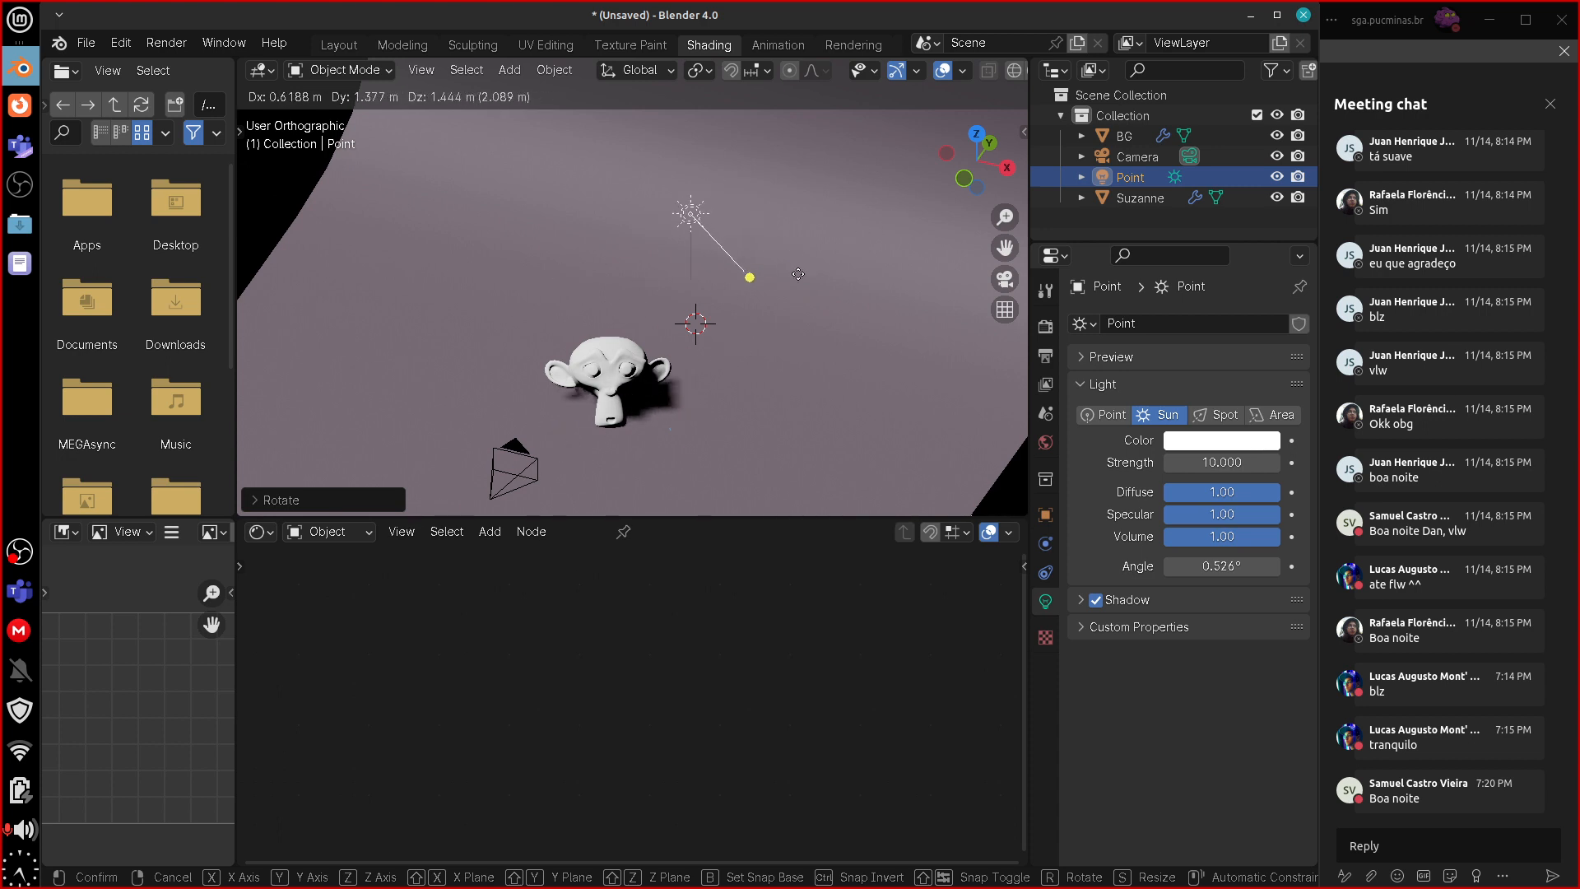
{"action": "right_click", "coordinate": [792, 257]}
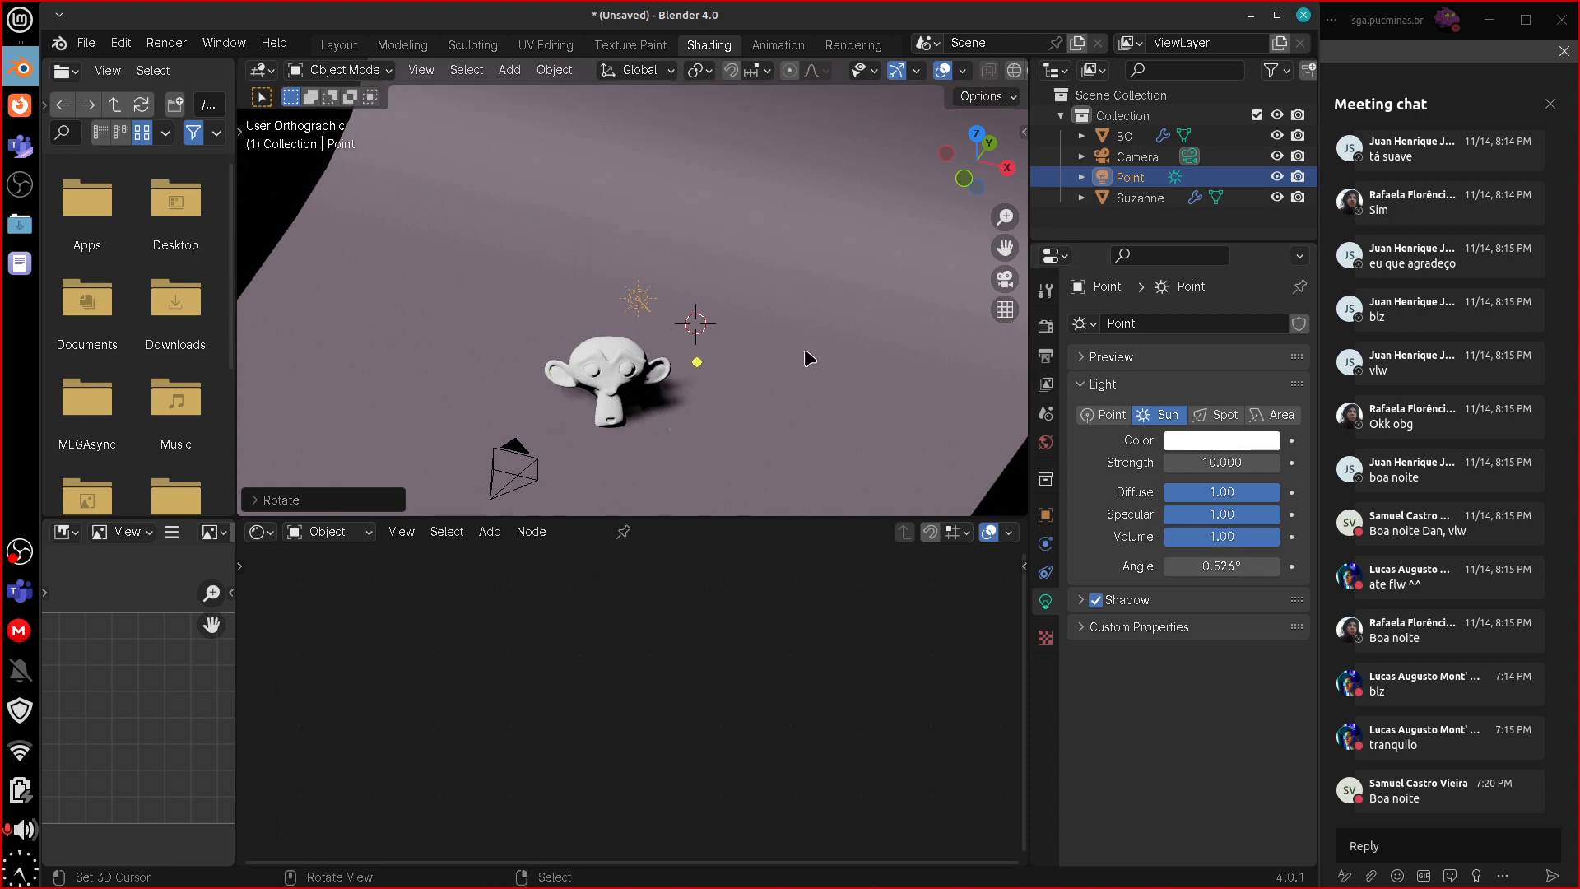
- Annotate the sun's parallel rays with a series of diagonal lines across the Suzanne head and the backdrop
{"action": "scroll", "coordinate": [805, 352], "scroll_direction": "up", "scroll_amount": 5}
{"action": "scroll", "coordinate": [804, 349], "scroll_direction": "down", "scroll_amount": 3}
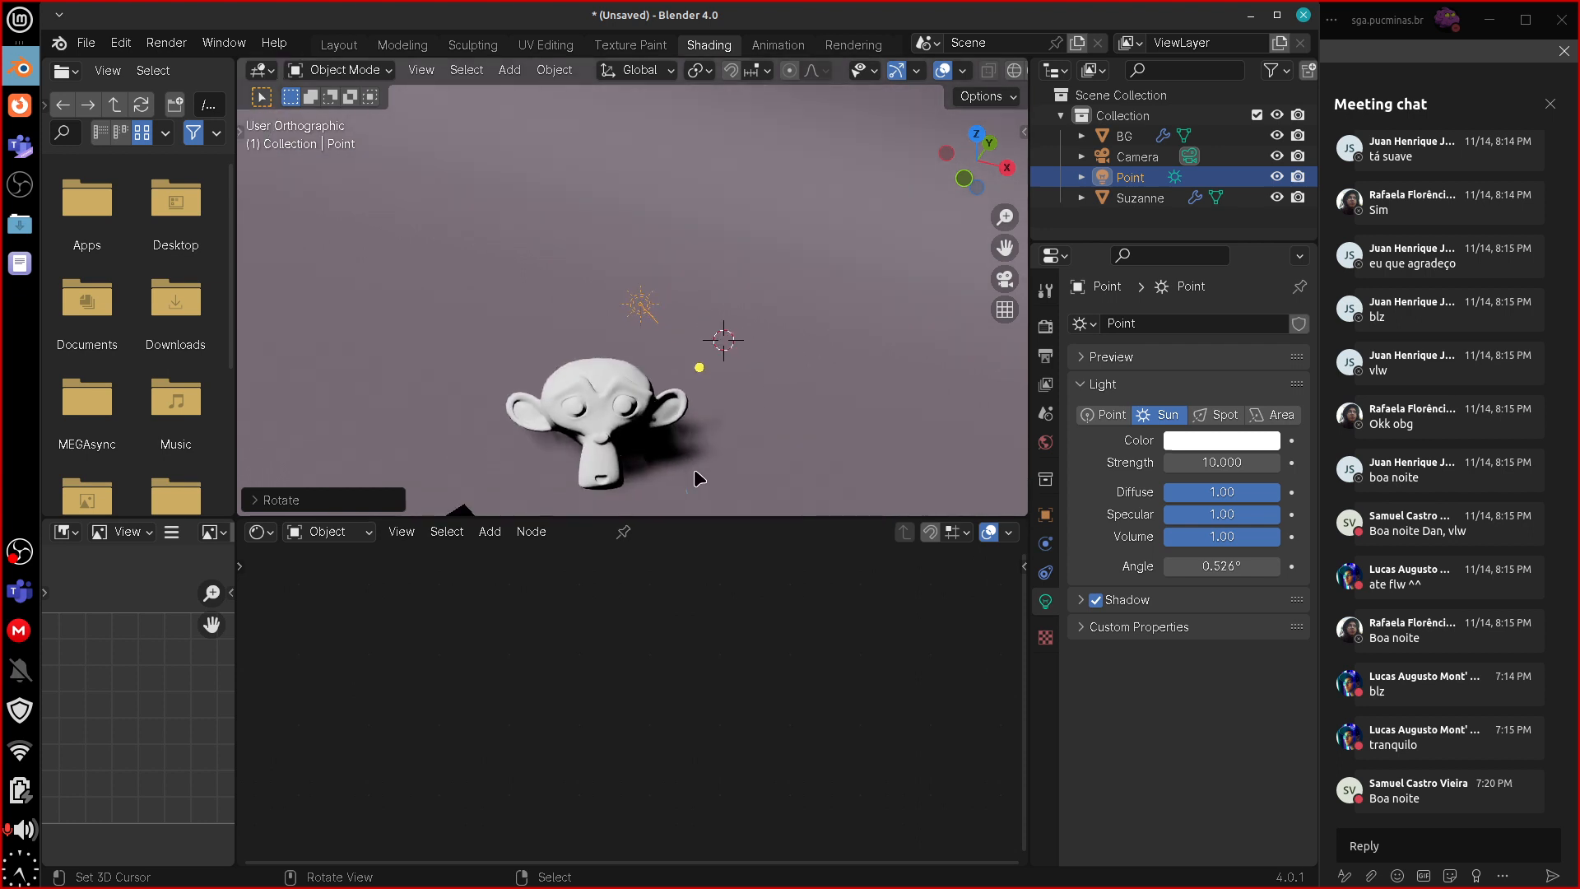
{"action": "left_click_drag", "start_coordinate": [571, 360], "coordinate": [741, 515]}
{"action": "left_click_drag", "start_coordinate": [580, 322], "coordinate": [786, 496]}
{"action": "left_click_drag", "start_coordinate": [683, 362], "coordinate": [818, 468]}
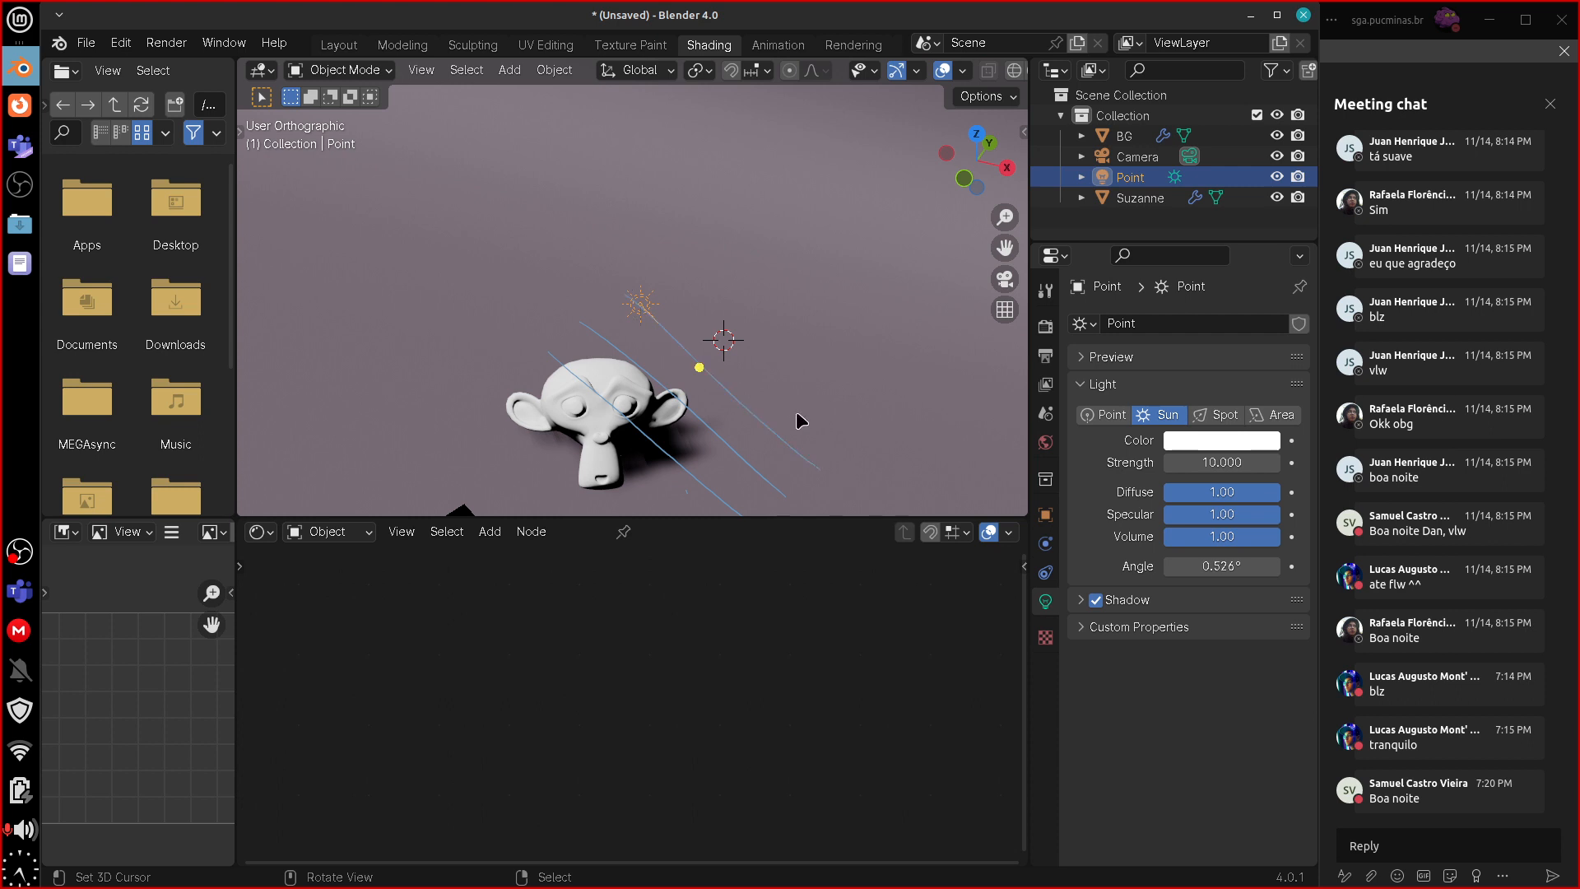
{"action": "left_click_drag", "start_coordinate": [658, 266], "coordinate": [859, 449]}
{"action": "left_click_drag", "start_coordinate": [694, 234], "coordinate": [920, 414]}
{"action": "left_click_drag", "start_coordinate": [751, 205], "coordinate": [941, 380]}
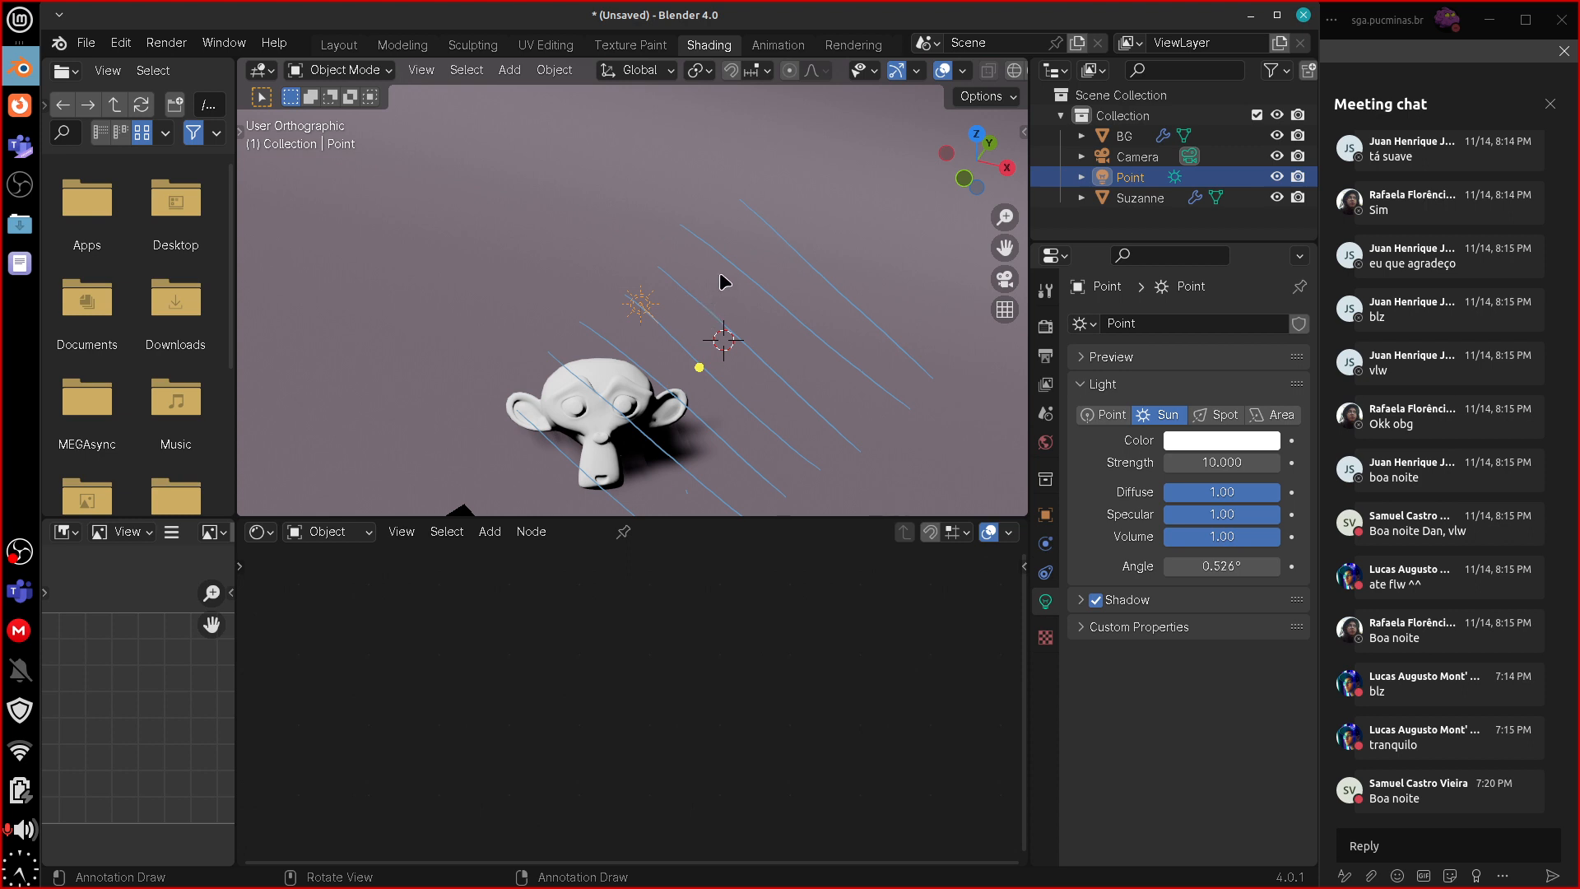
- Move the sun light up and to the right of the Suzanne head, annotate one more ray, and erase the ray lines
{"action": "key", "text": "g"}
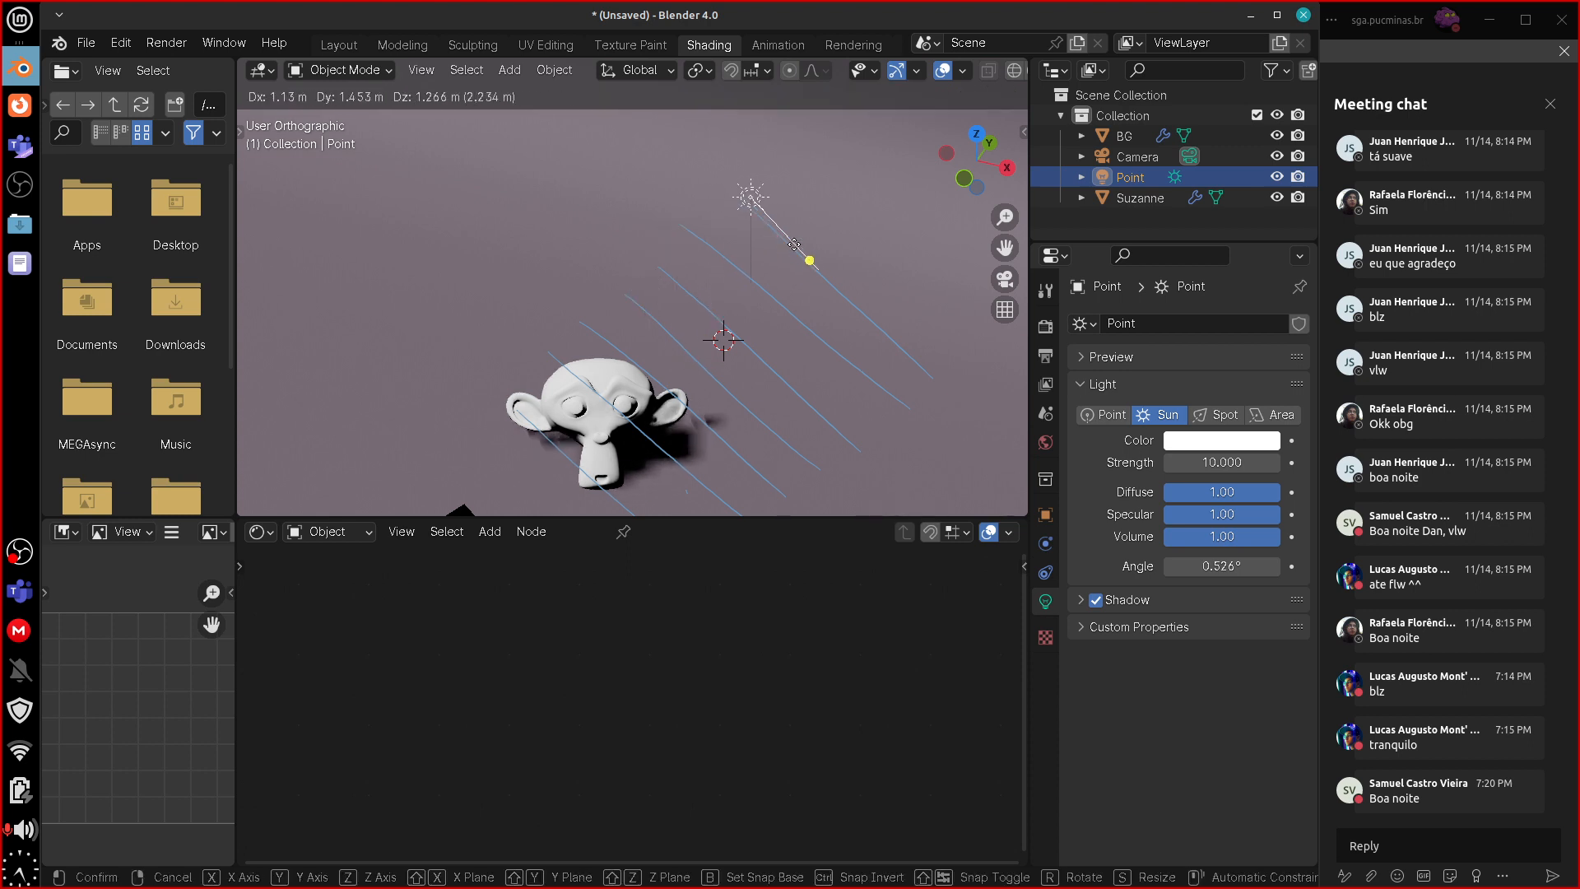
{"action": "left_click", "coordinate": [826, 250]}
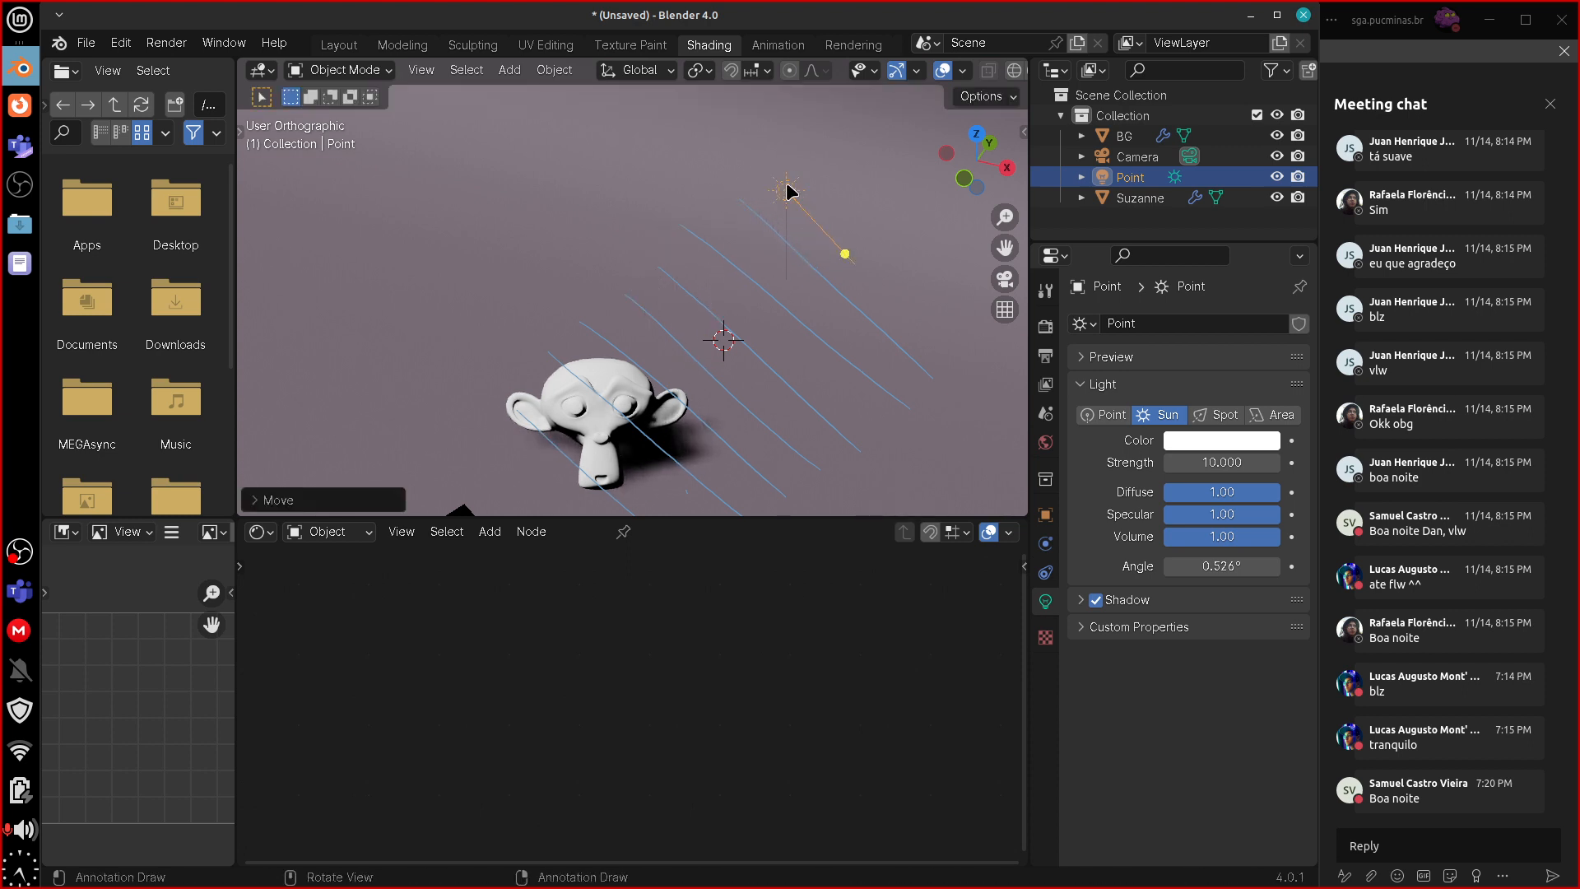
{"action": "left_click_drag", "start_coordinate": [852, 262], "coordinate": [982, 402]}
{"action": "mouse_move", "coordinate": [875, 364]}
{"action": "right_mouse_down"}
{"action": "mouse_move", "coordinate": [884, 301]}
{"action": "mouse_move", "coordinate": [733, 212]}
{"action": "right_mouse_up"}
{"action": "mouse_move", "coordinate": [835, 394]}
{"action": "right_mouse_down"}
{"action": "mouse_move", "coordinate": [684, 305]}
{"action": "mouse_move", "coordinate": [768, 469]}
{"action": "mouse_move", "coordinate": [624, 365]}
{"action": "mouse_move", "coordinate": [576, 386]}
{"action": "mouse_move", "coordinate": [547, 439]}
{"action": "right_mouse_up"}
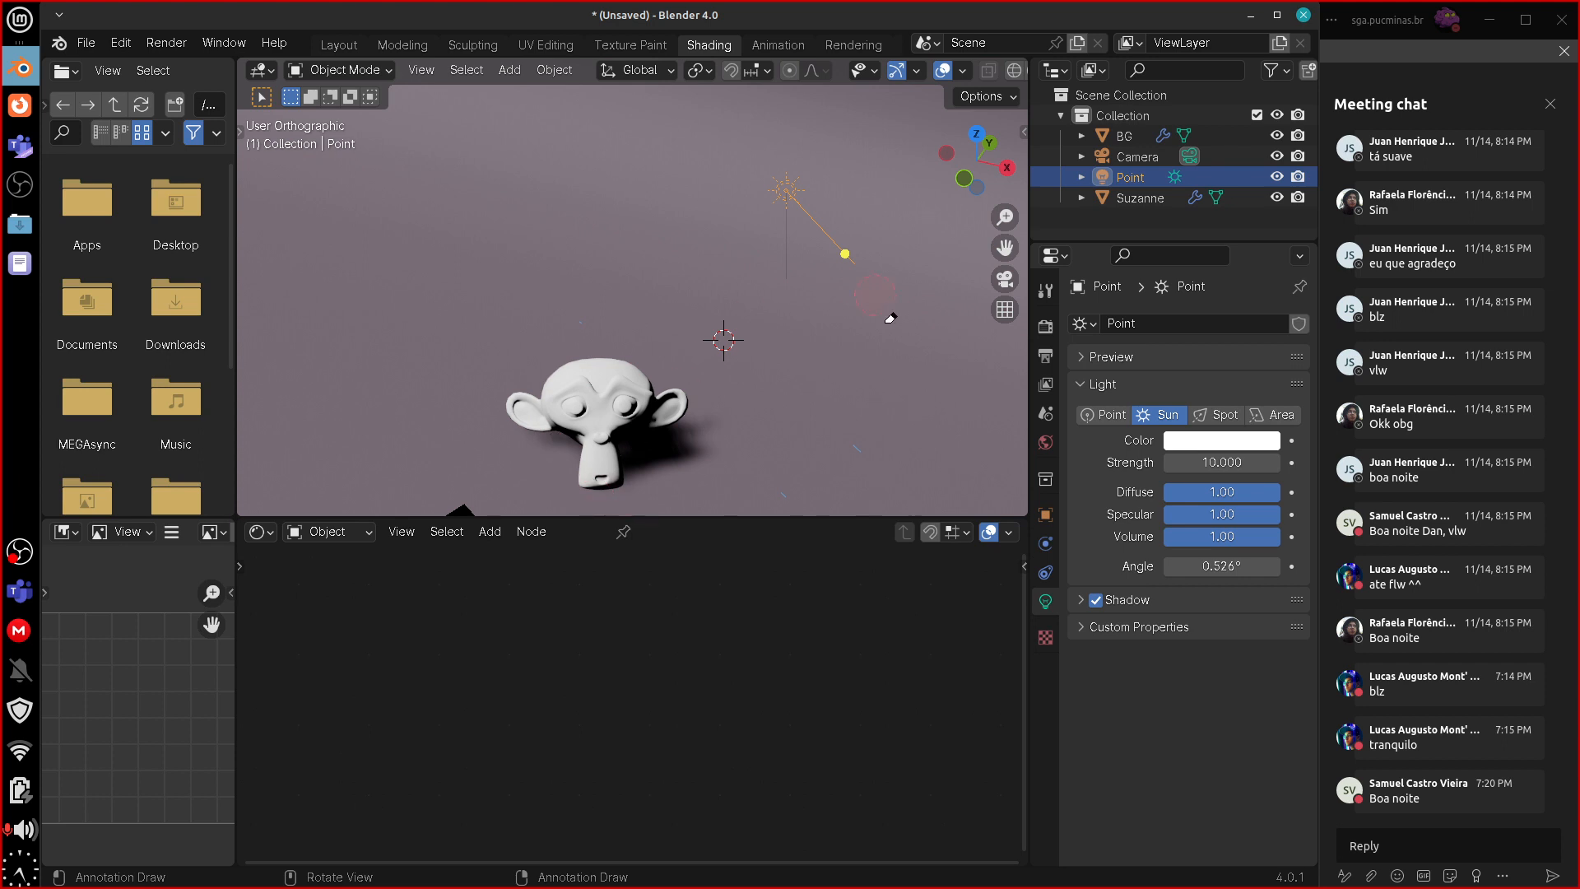
- Rotate the sun light freehand so the shadow falls on the other side of the Suzanne head, and reposition the light
{"action": "key", "text": "r"}
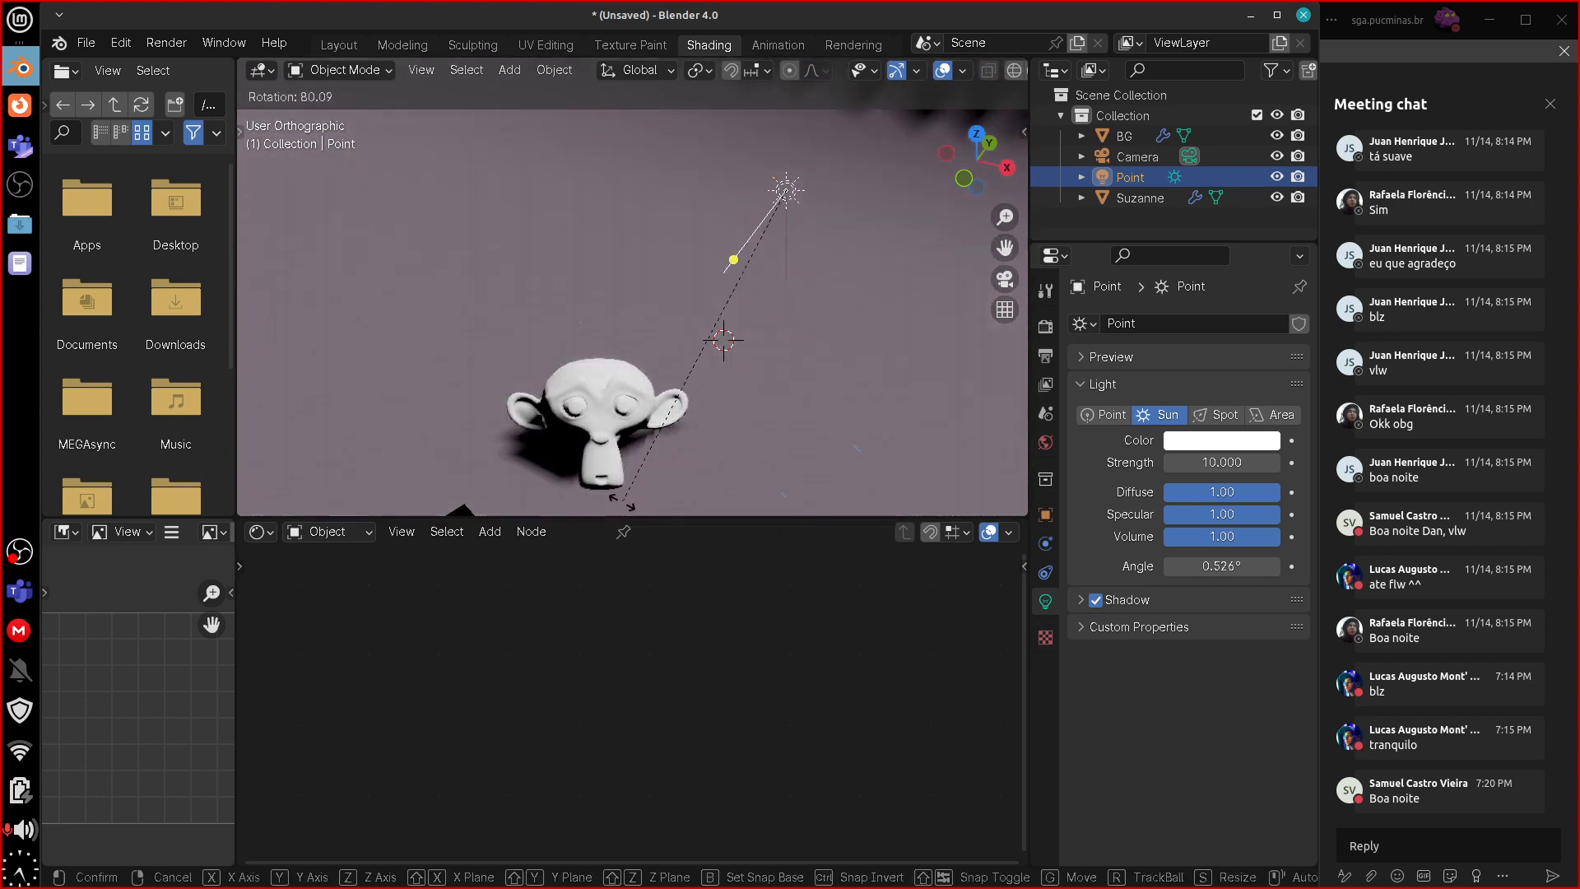
{"action": "left_click", "coordinate": [1088, 475]}
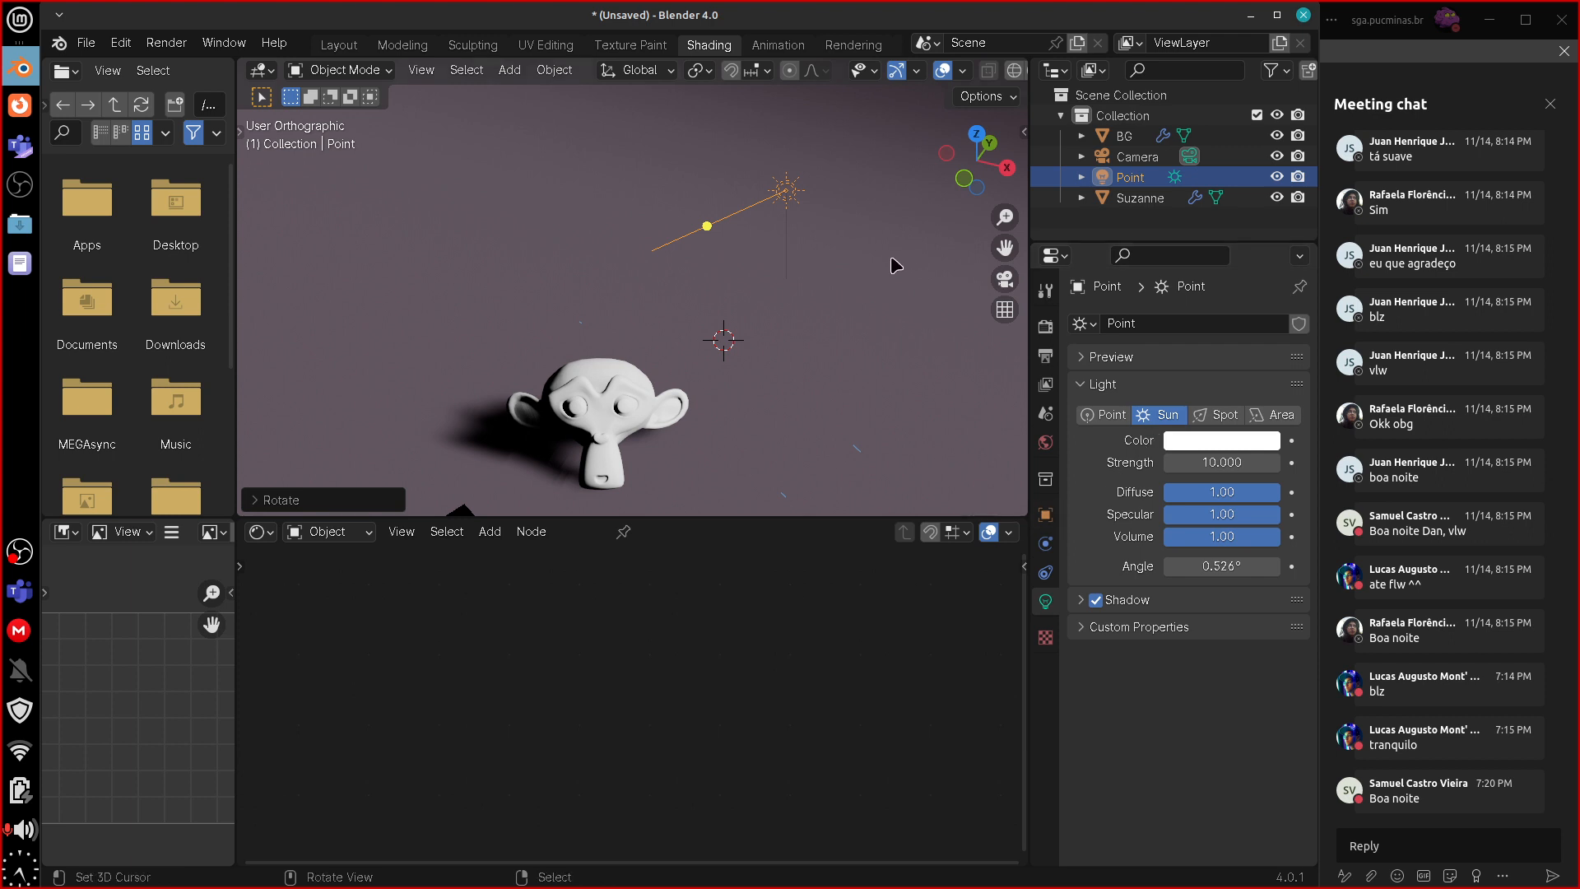
{"action": "key", "text": "g"}
{"action": "left_click", "coordinate": [889, 329]}
{"action": "middle_click_drag", "start_coordinate": [877, 393], "coordinate": [897, 488]}
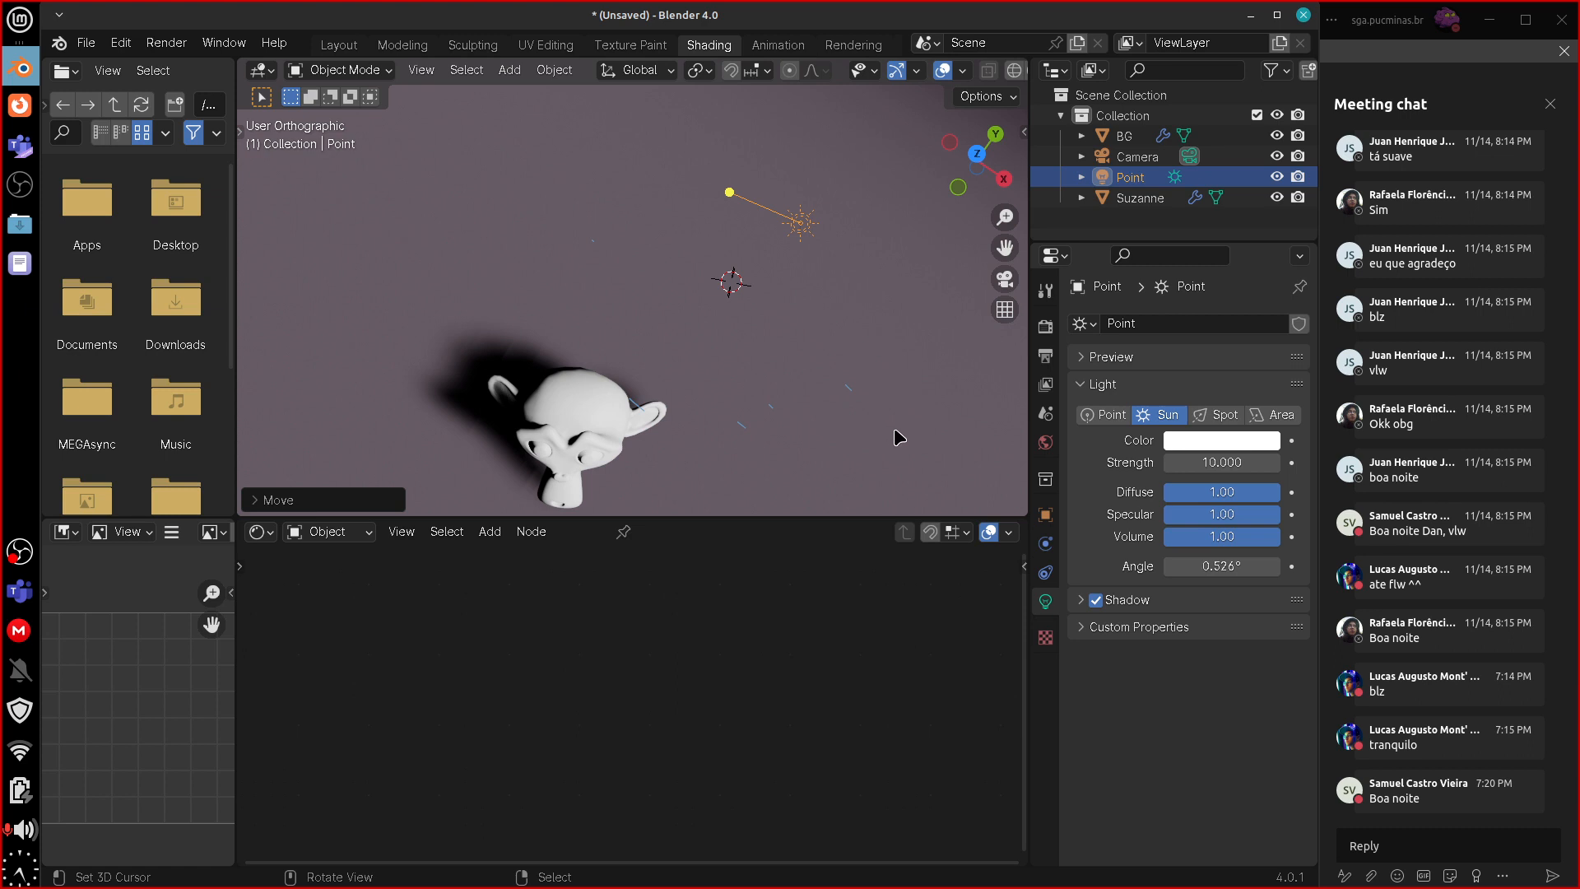
- Convert the sun light to a Spot light and set its power to 100 W
{"action": "left_click", "coordinate": [1223, 416]}
{"action": "middle_click_drag", "start_coordinate": [930, 338], "coordinate": [911, 301]}
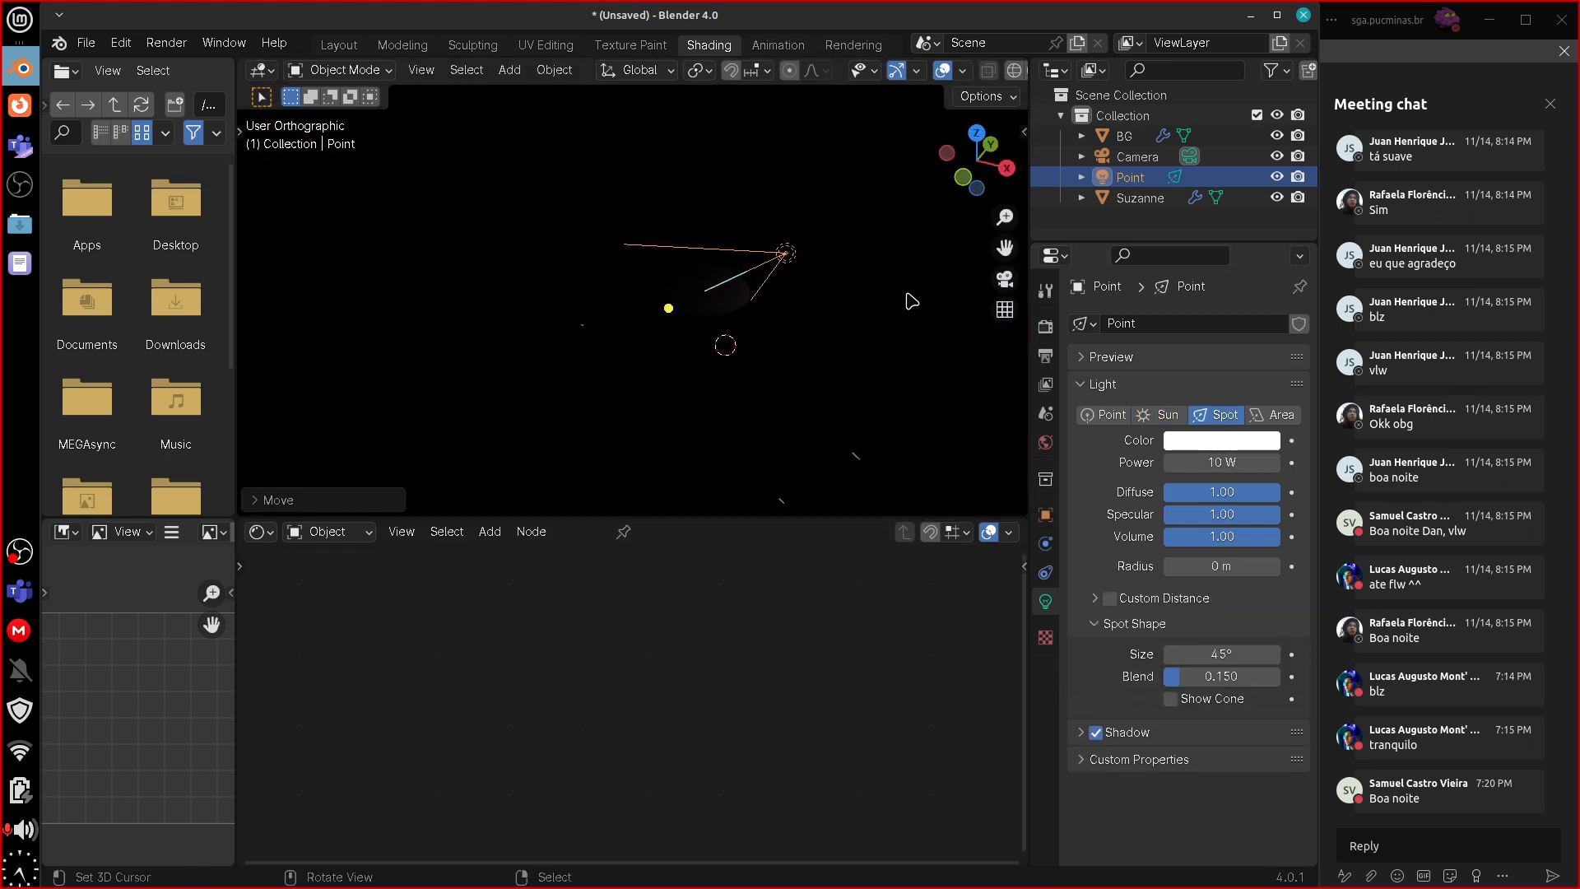
{"action": "left_click", "coordinate": [1227, 464]}
{"action": "type", "text": "10"}
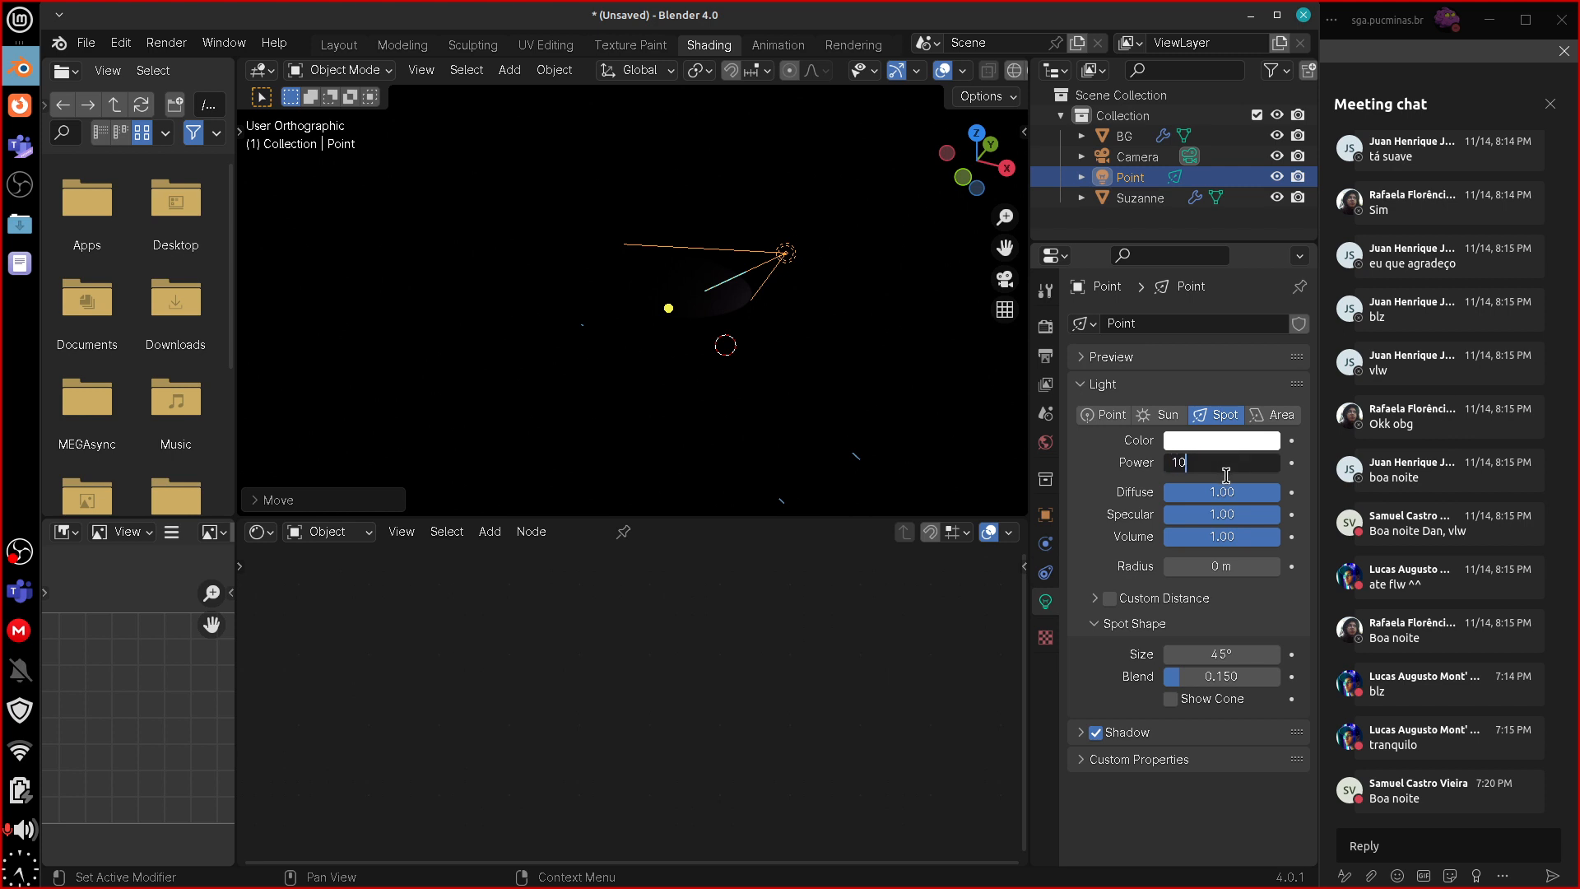
{"action": "type", "text": "0"}
{"action": "key", "text": "Return"}
{"action": "middle_click_drag", "start_coordinate": [971, 461], "coordinate": [925, 504]}
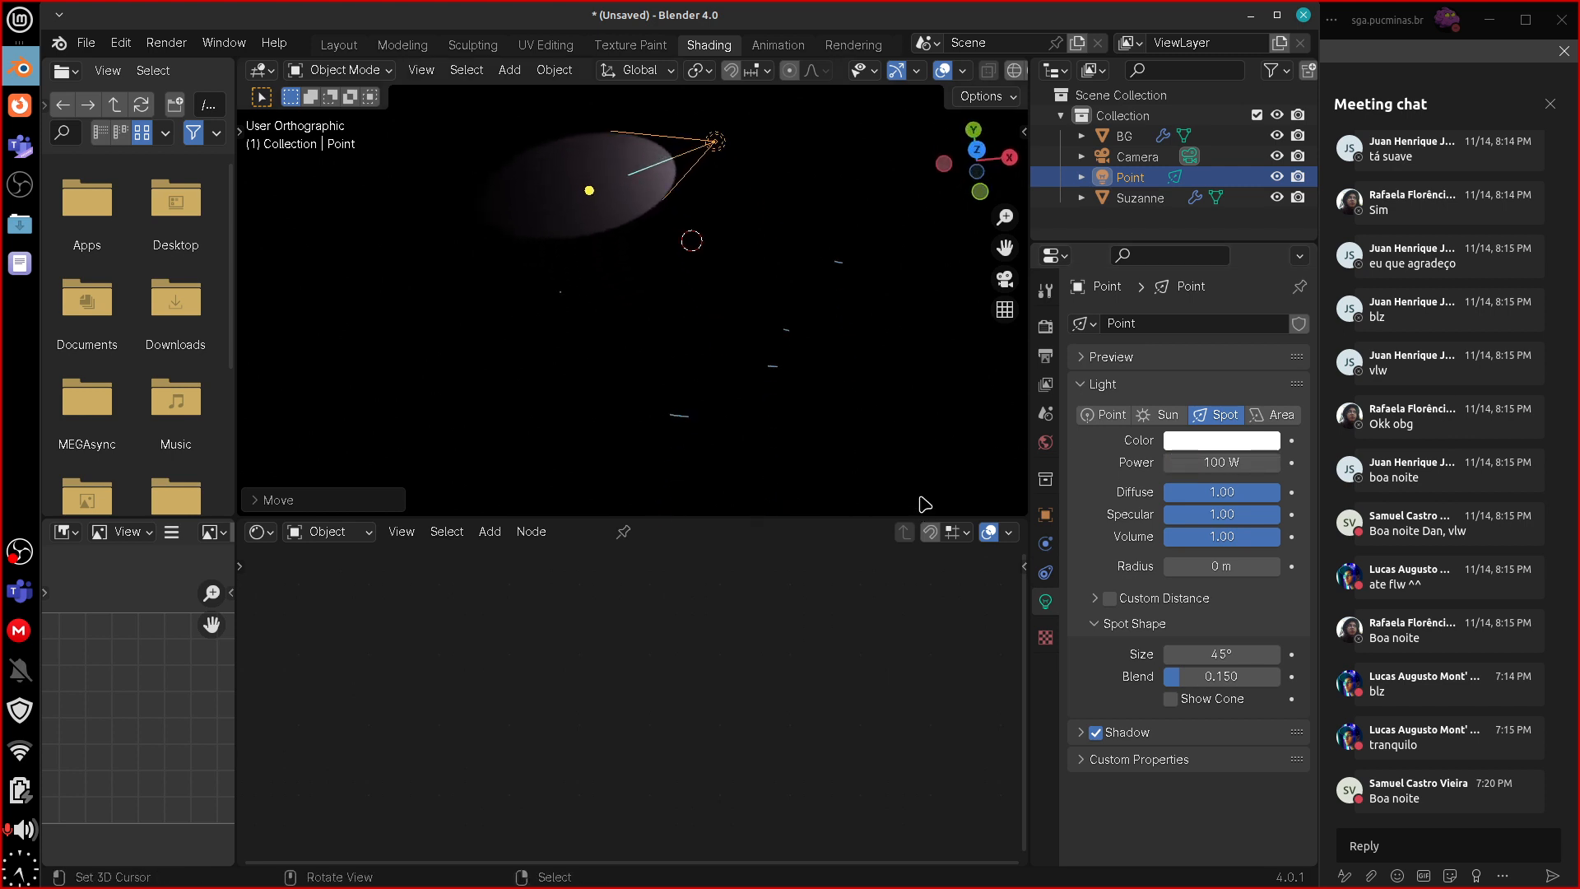
- Move the spot light in top view to the right side of the Suzanne head
{"action": "key", "text": "KP_7"}
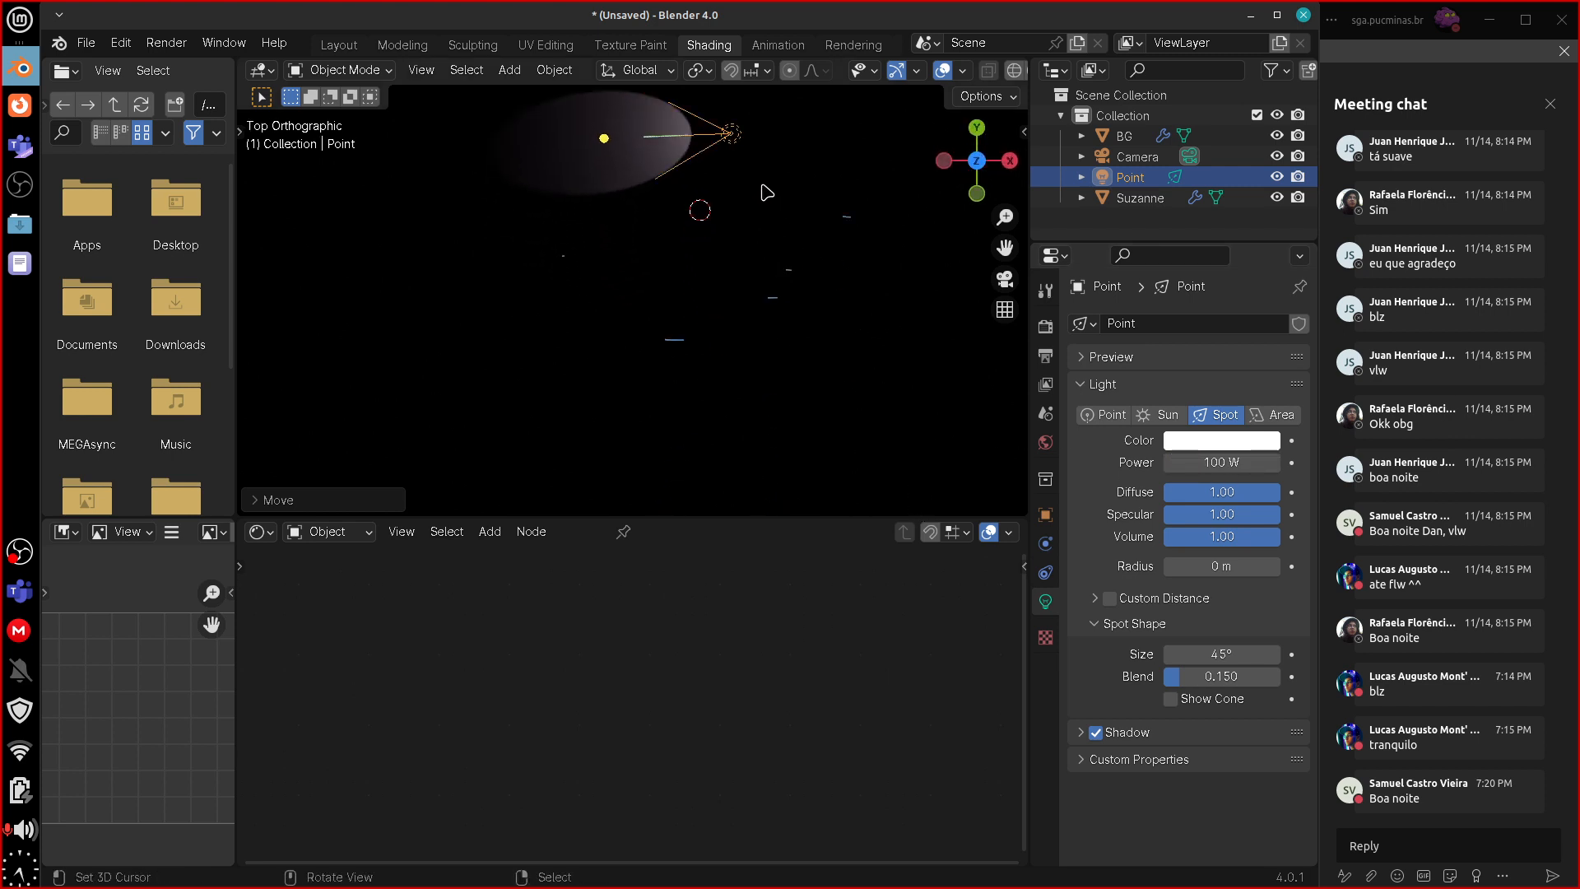
{"action": "key", "text": "g"}
{"action": "left_click", "coordinate": [880, 462]}
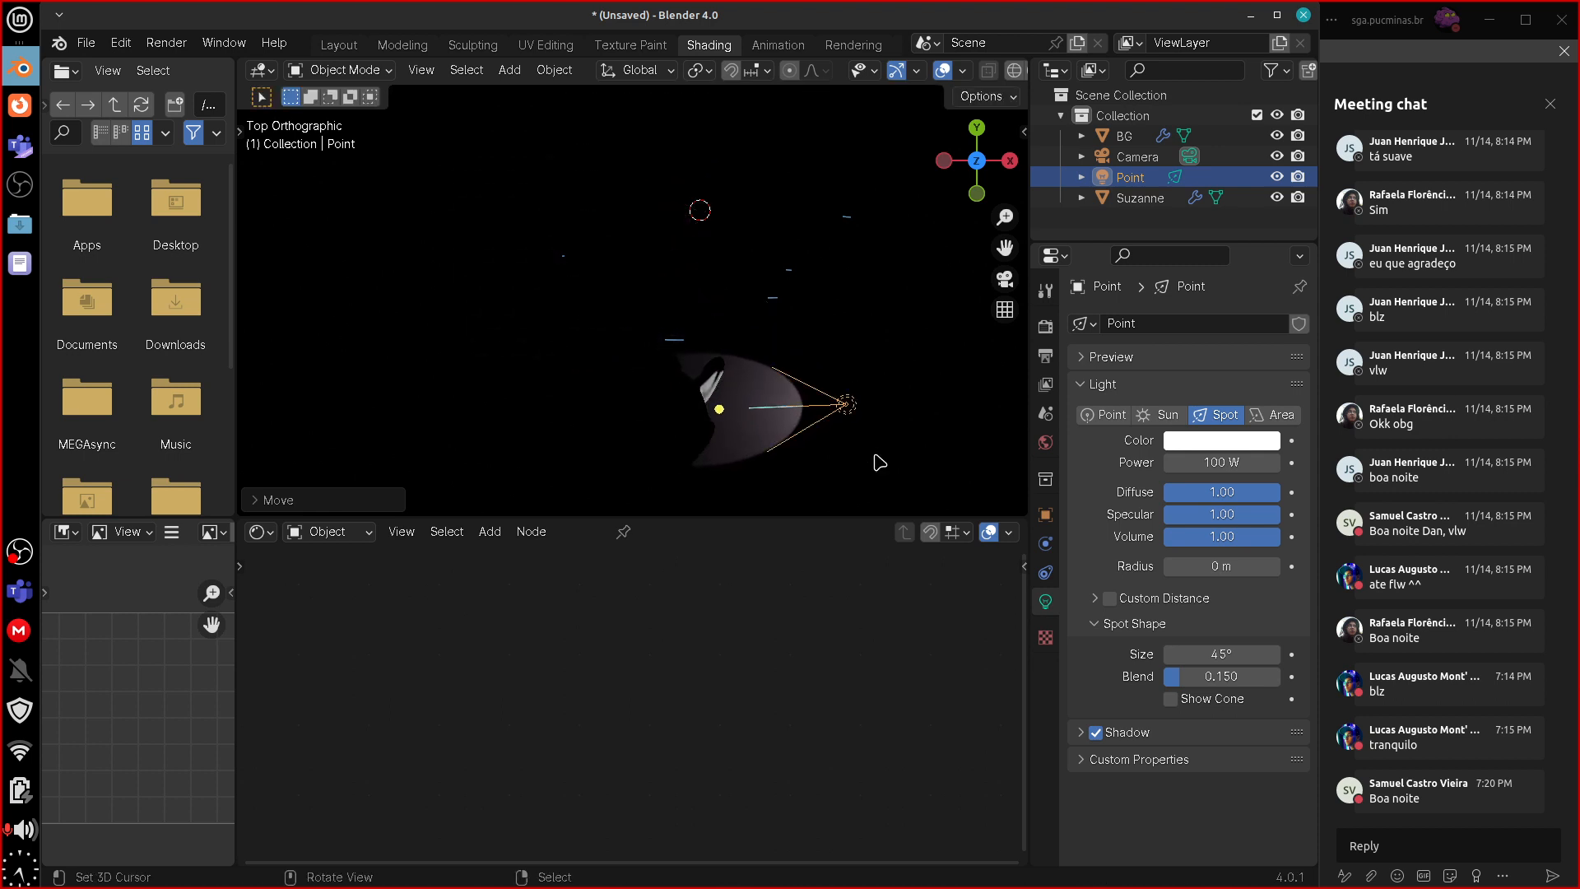
- Rotate the spot light about the global Z axis to aim at the Suzanne head, and move it slightly farther away
{"action": "key", "text": "KP_1"}
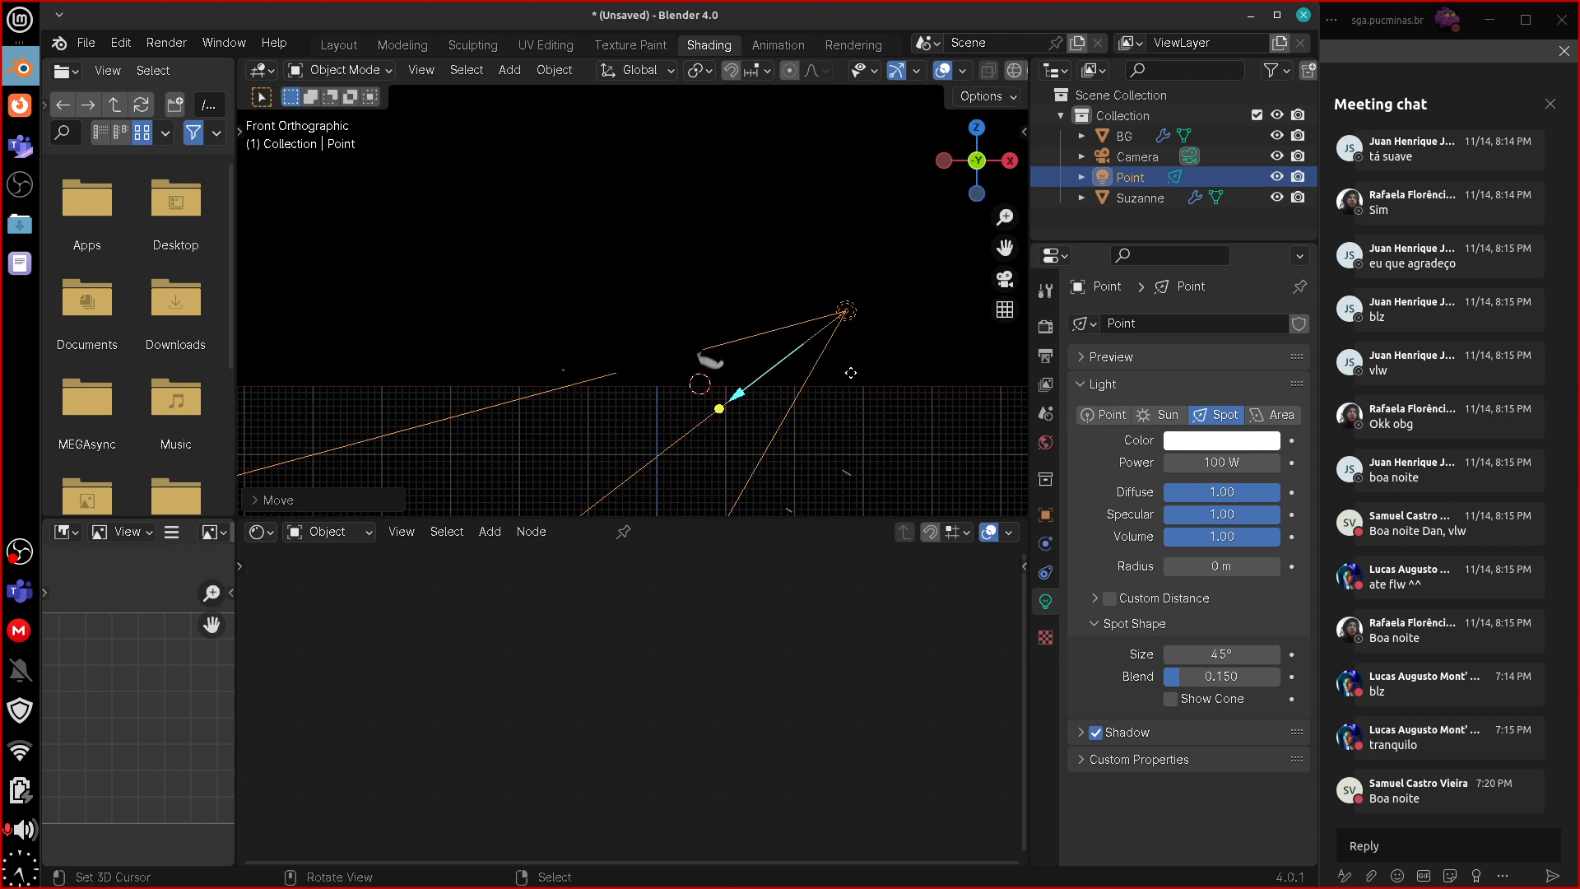
{"action": "middle_click_drag", "start_coordinate": [851, 373], "coordinate": [850, 423]}
{"action": "key", "text": "r"}
{"action": "key", "text": "z"}
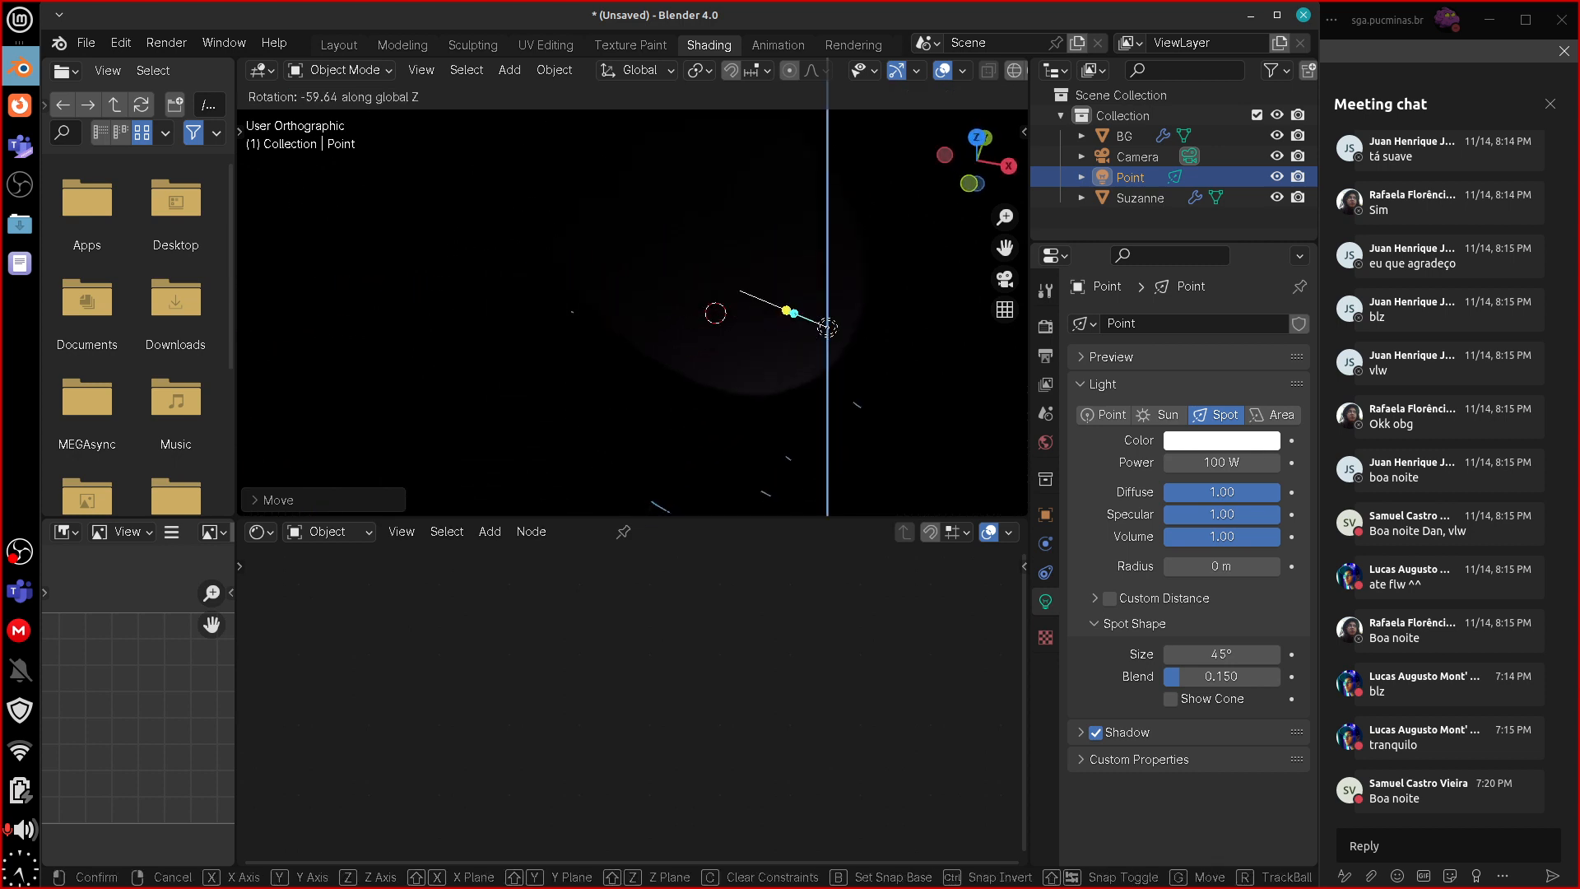
{"action": "left_click", "coordinate": [879, 464]}
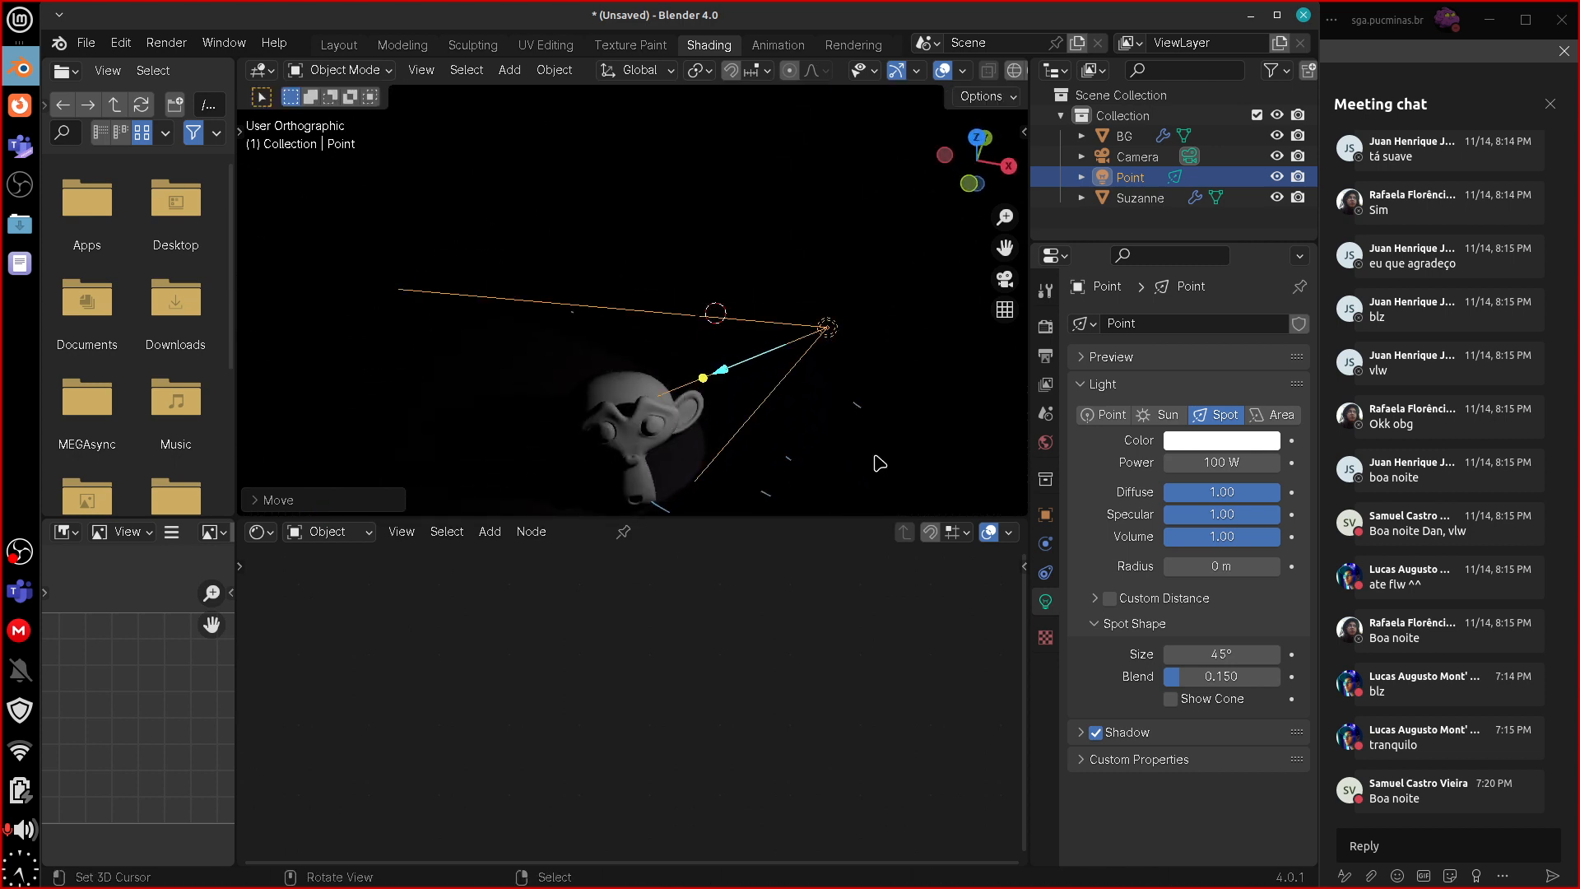
{"action": "key", "text": "g"}
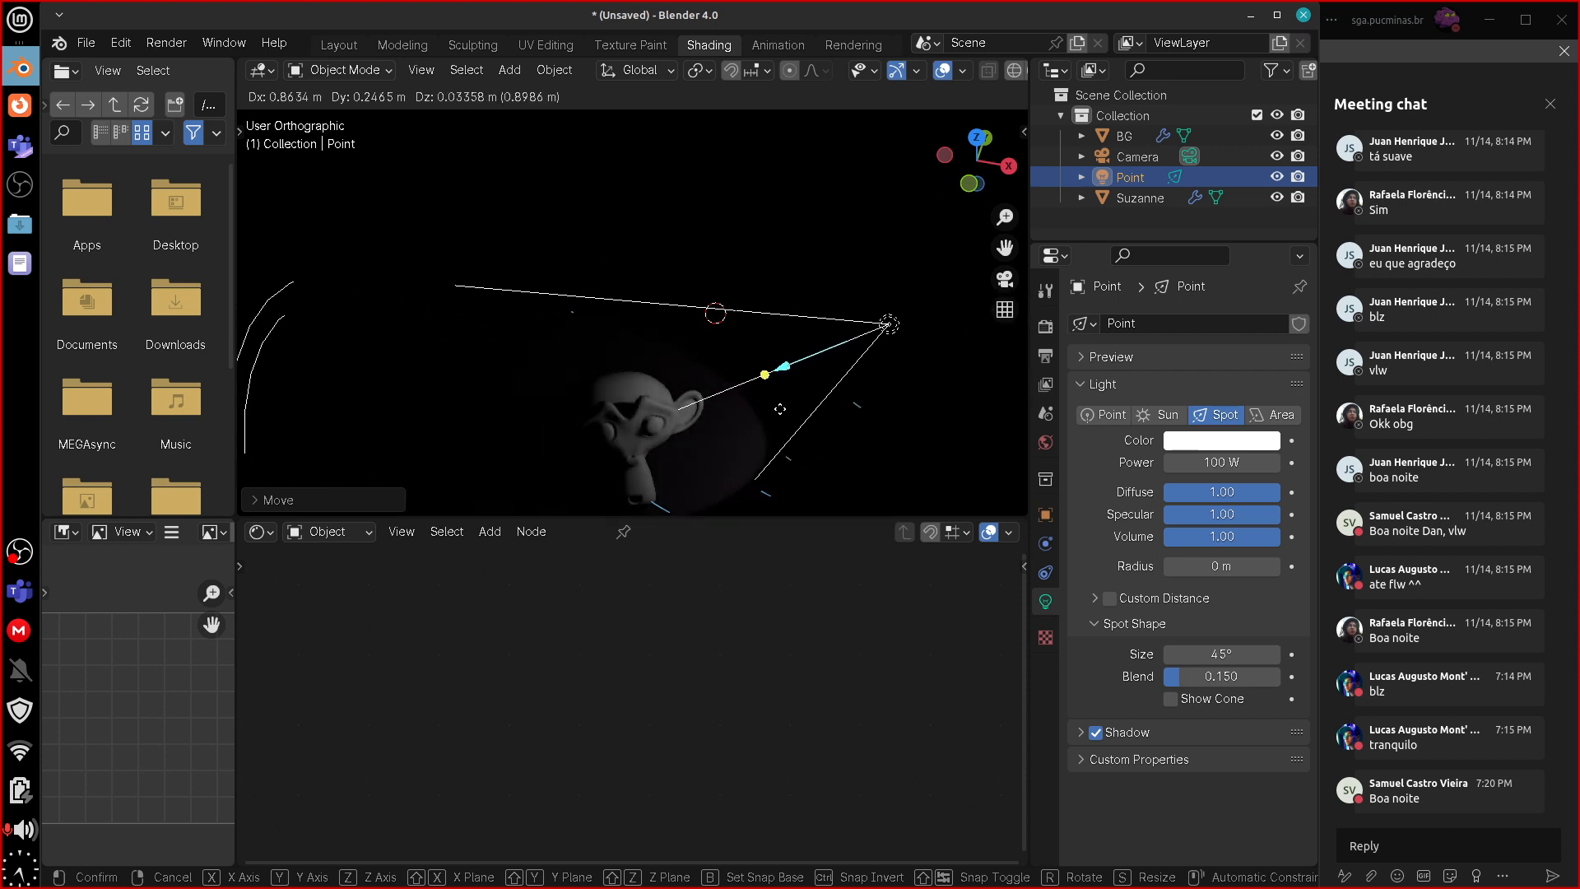
{"action": "left_click", "coordinate": [797, 418]}
{"action": "middle_click_drag", "start_coordinate": [797, 418], "coordinate": [827, 297]}
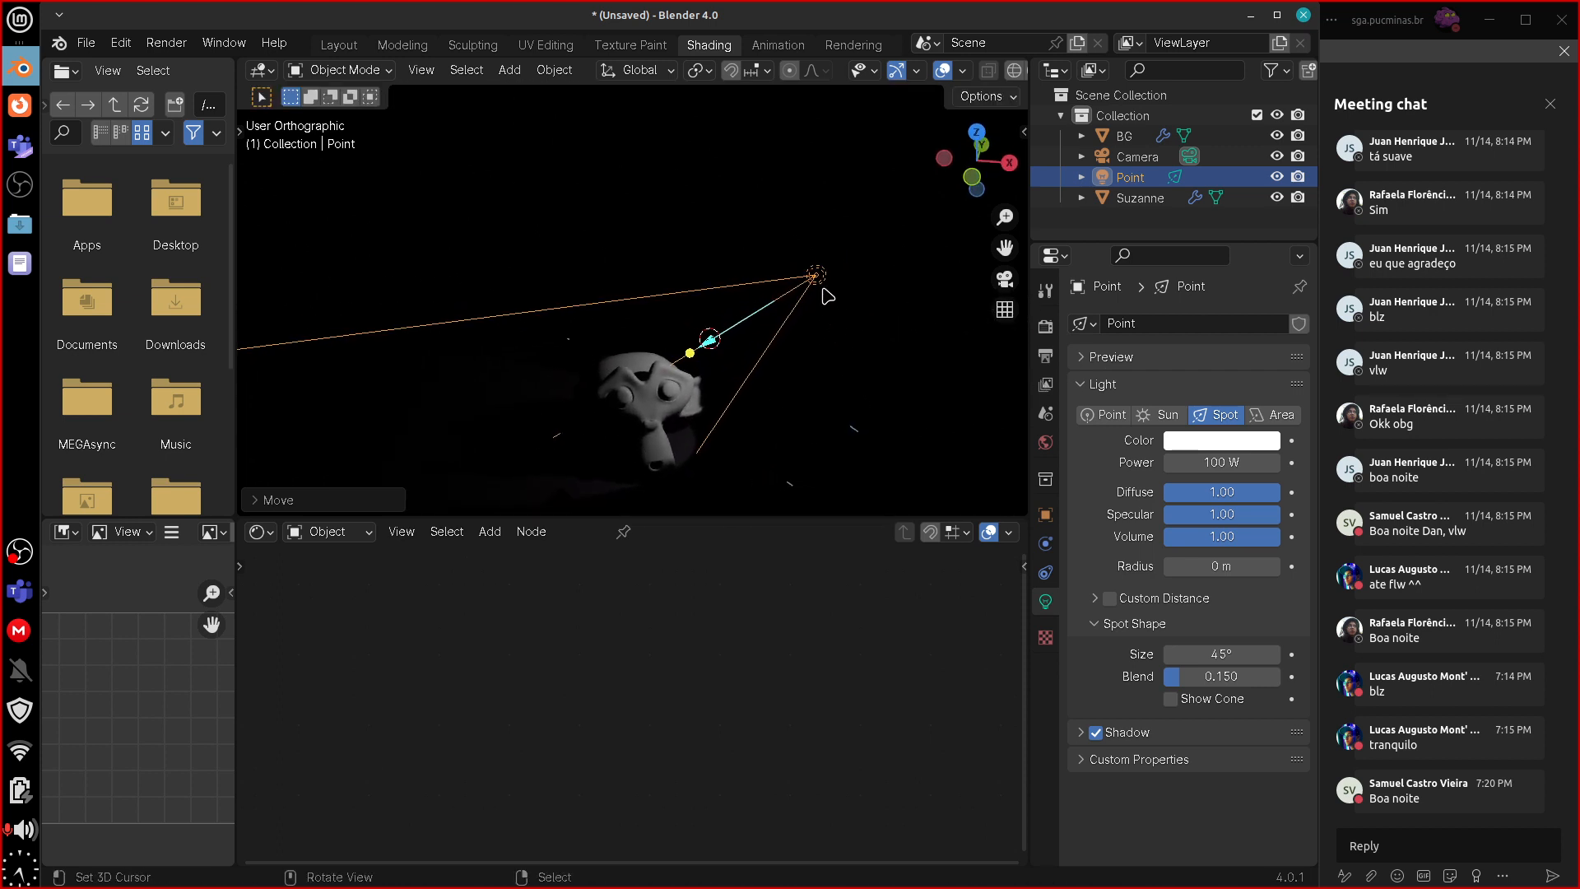
- Annotate the spot light's cone edges and the area behind it with freehand lines, and erase them
{"action": "left_click", "coordinate": [816, 277]}
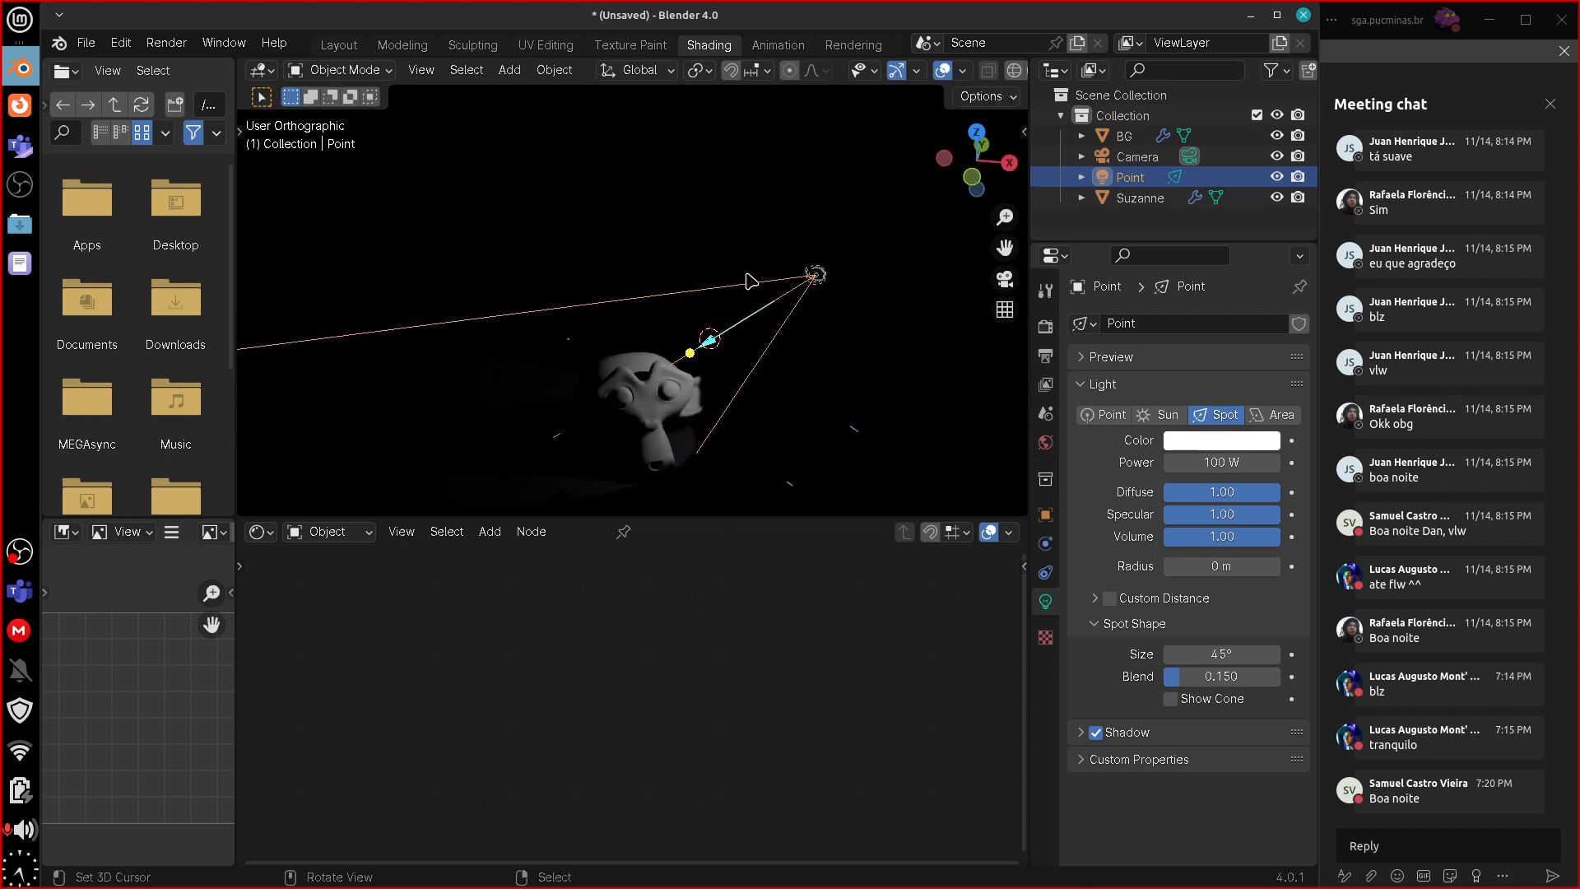
{"action": "left_click_drag", "start_coordinate": [828, 273], "coordinate": [916, 219]}
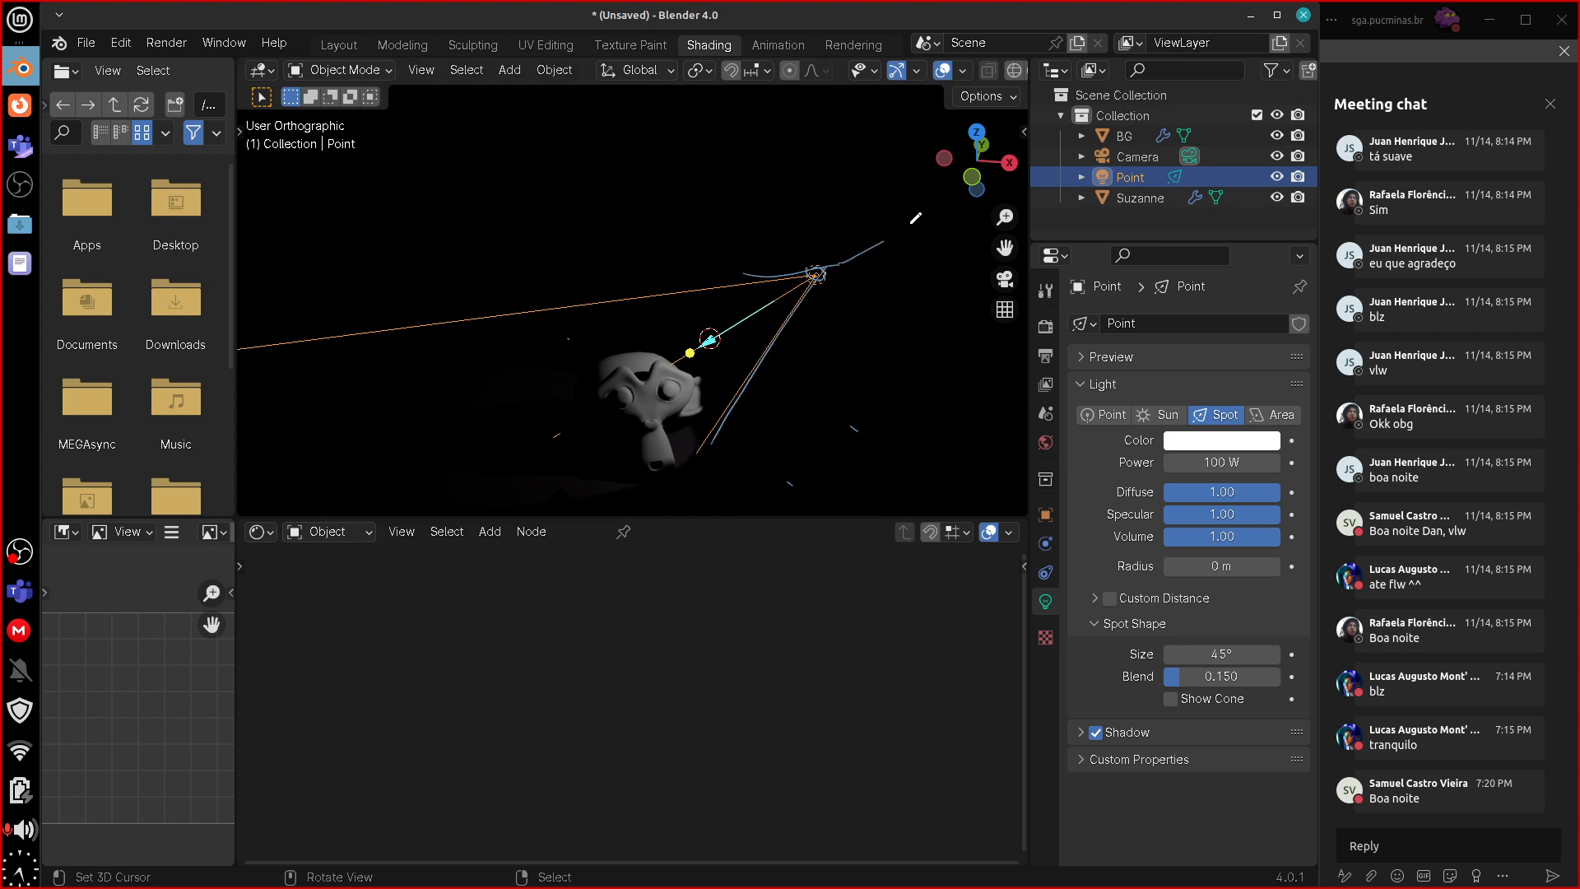
{"action": "mouse_move", "coordinate": [788, 237]}
{"action": "left_mouse_down"}
{"action": "mouse_move", "coordinate": [782, 204]}
{"action": "mouse_move", "coordinate": [801, 211]}
{"action": "left_mouse_up"}
{"action": "mouse_move", "coordinate": [852, 329]}
{"action": "right_mouse_down"}
{"action": "mouse_move", "coordinate": [763, 190]}
{"action": "mouse_move", "coordinate": [793, 249]}
{"action": "mouse_move", "coordinate": [907, 215]}
{"action": "mouse_move", "coordinate": [757, 245]}
{"action": "right_mouse_up"}
- Re-aim the spot light using its target handle and widen its cone size to 70.2°
{"action": "left_click_drag", "start_coordinate": [691, 354], "coordinate": [878, 383]}
{"action": "middle_click_drag", "start_coordinate": [875, 378], "coordinate": [969, 342]}
{"action": "left_click_drag", "start_coordinate": [773, 290], "coordinate": [800, 342]}
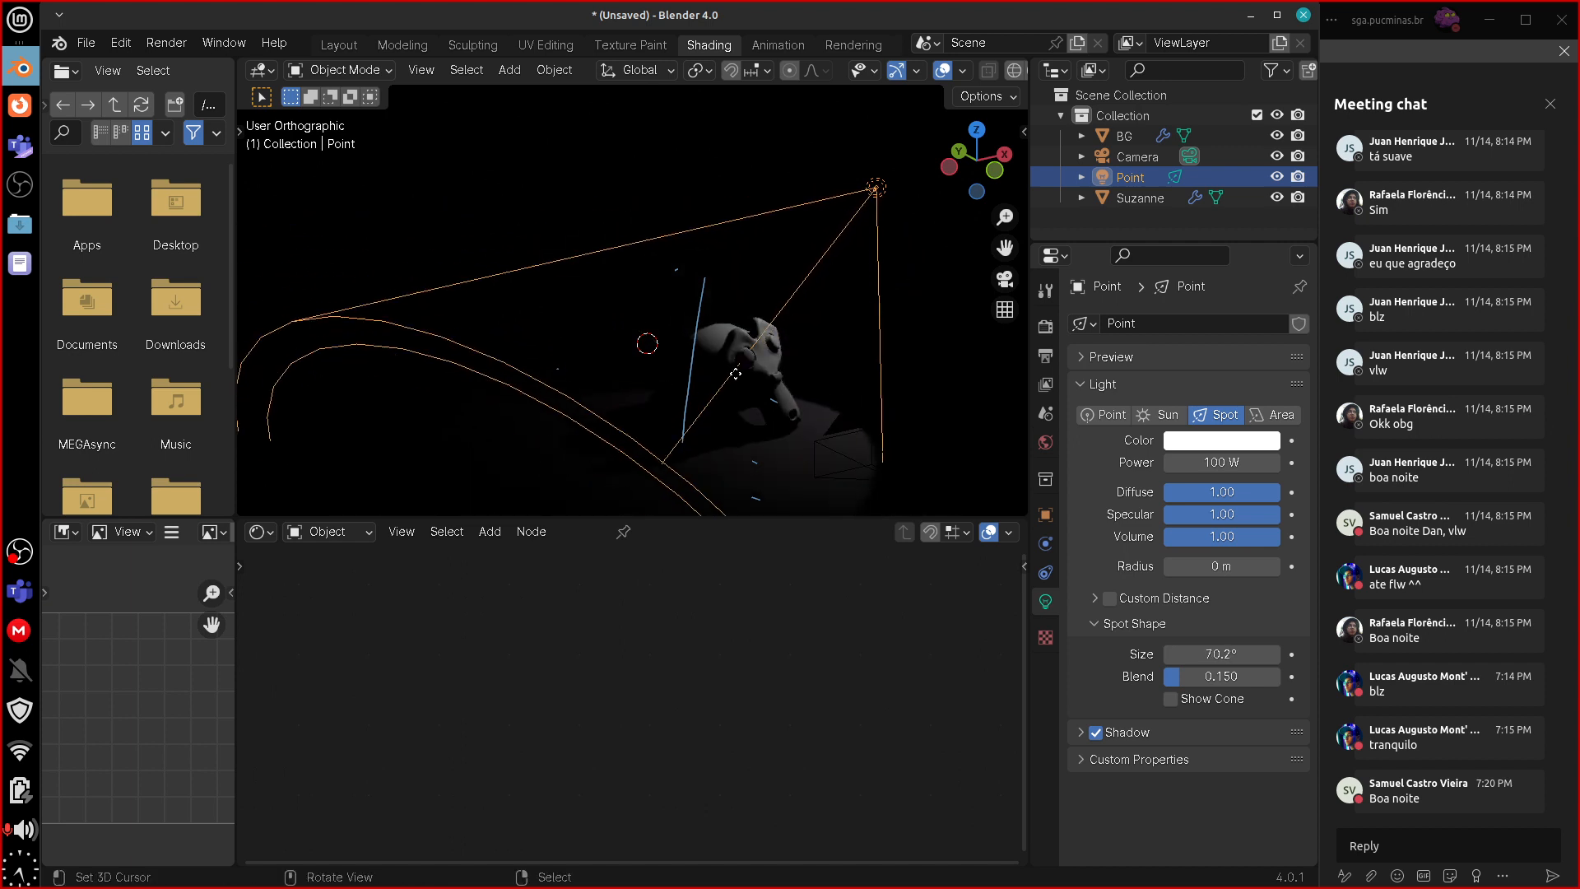
{"action": "middle_click_drag", "start_coordinate": [957, 494], "coordinate": [878, 498]}
- Move the spot light farther to the right of the Suzanne head in top view
{"action": "key", "text": "KP_7"}
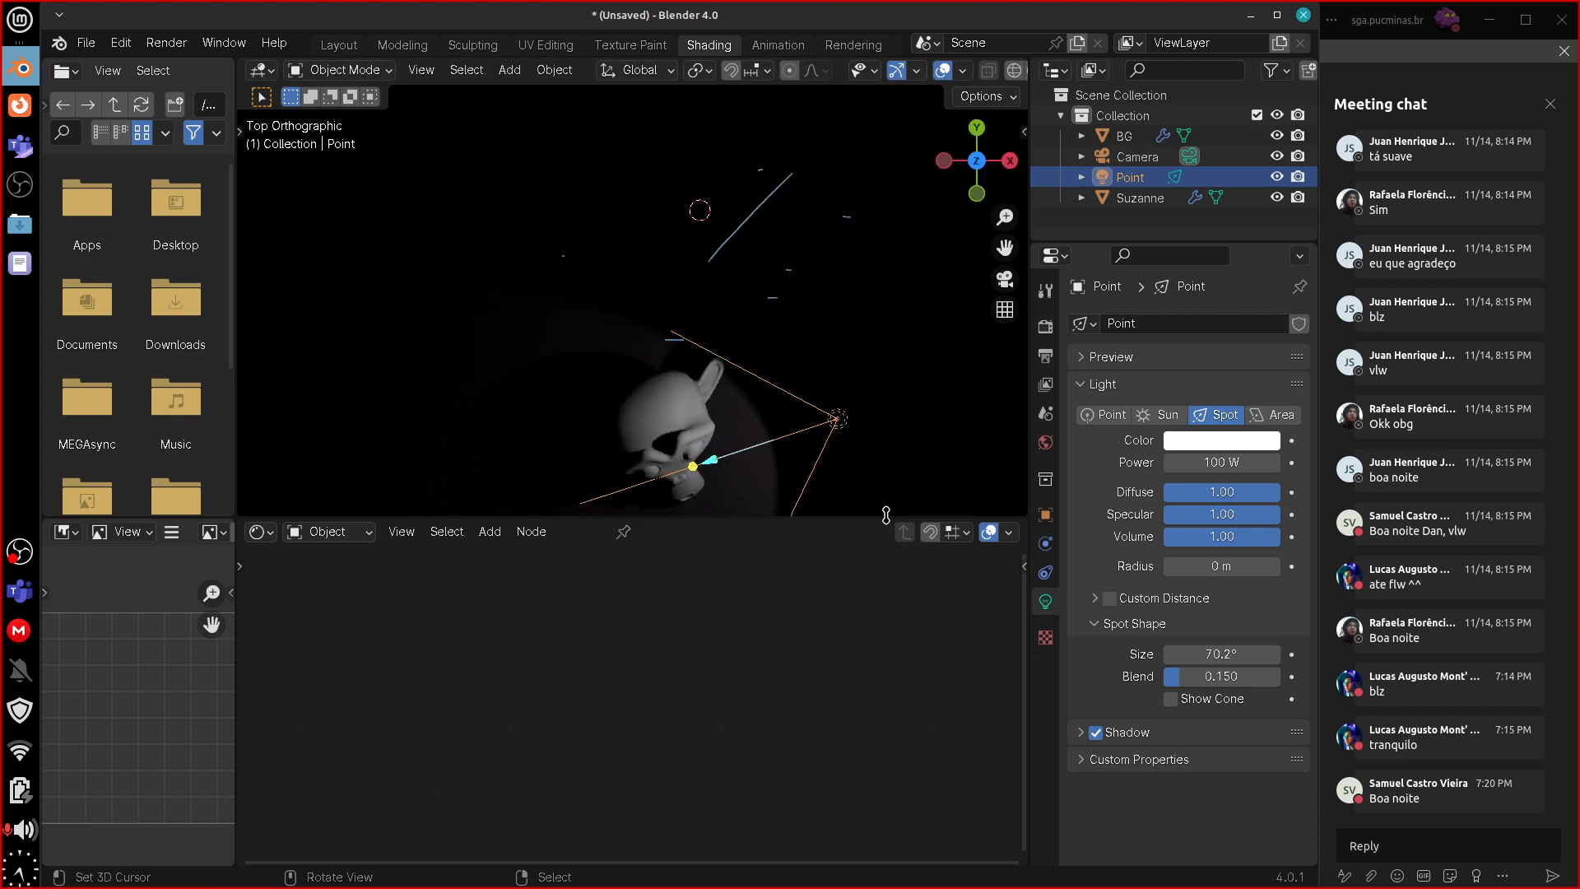
{"action": "key", "text": "g"}
{"action": "left_click", "coordinate": [918, 461]}
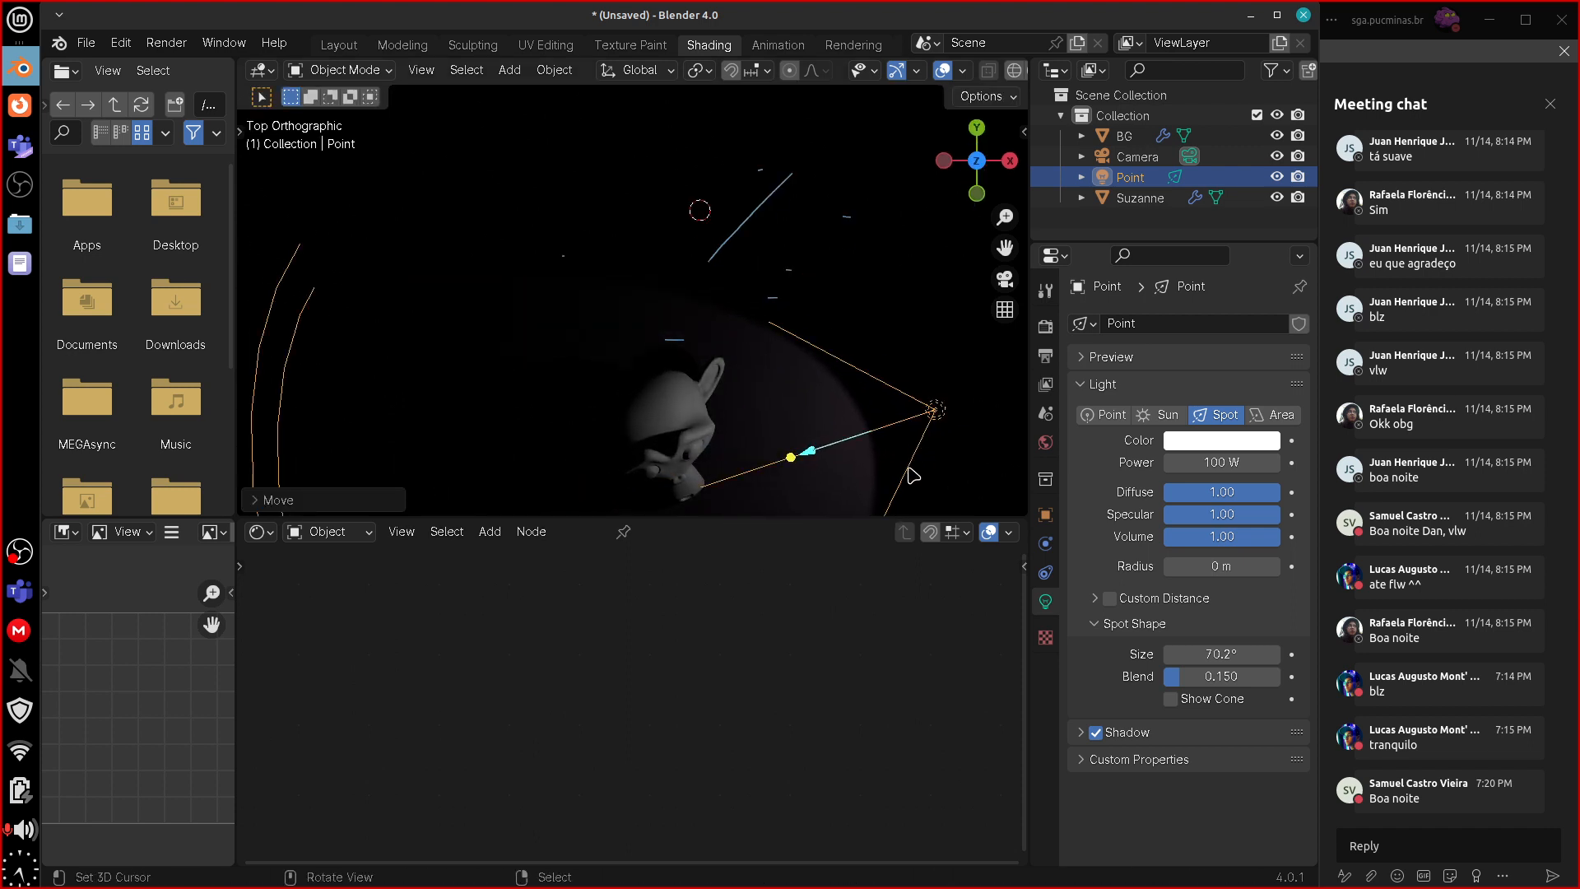
{"action": "mouse_move", "coordinate": [917, 461]}
{"action": "middle_mouse_down"}
{"action": "mouse_move", "coordinate": [943, 390]}
{"action": "mouse_move", "coordinate": [920, 385]}
{"action": "mouse_move", "coordinate": [931, 466]}
{"action": "middle_mouse_up"}
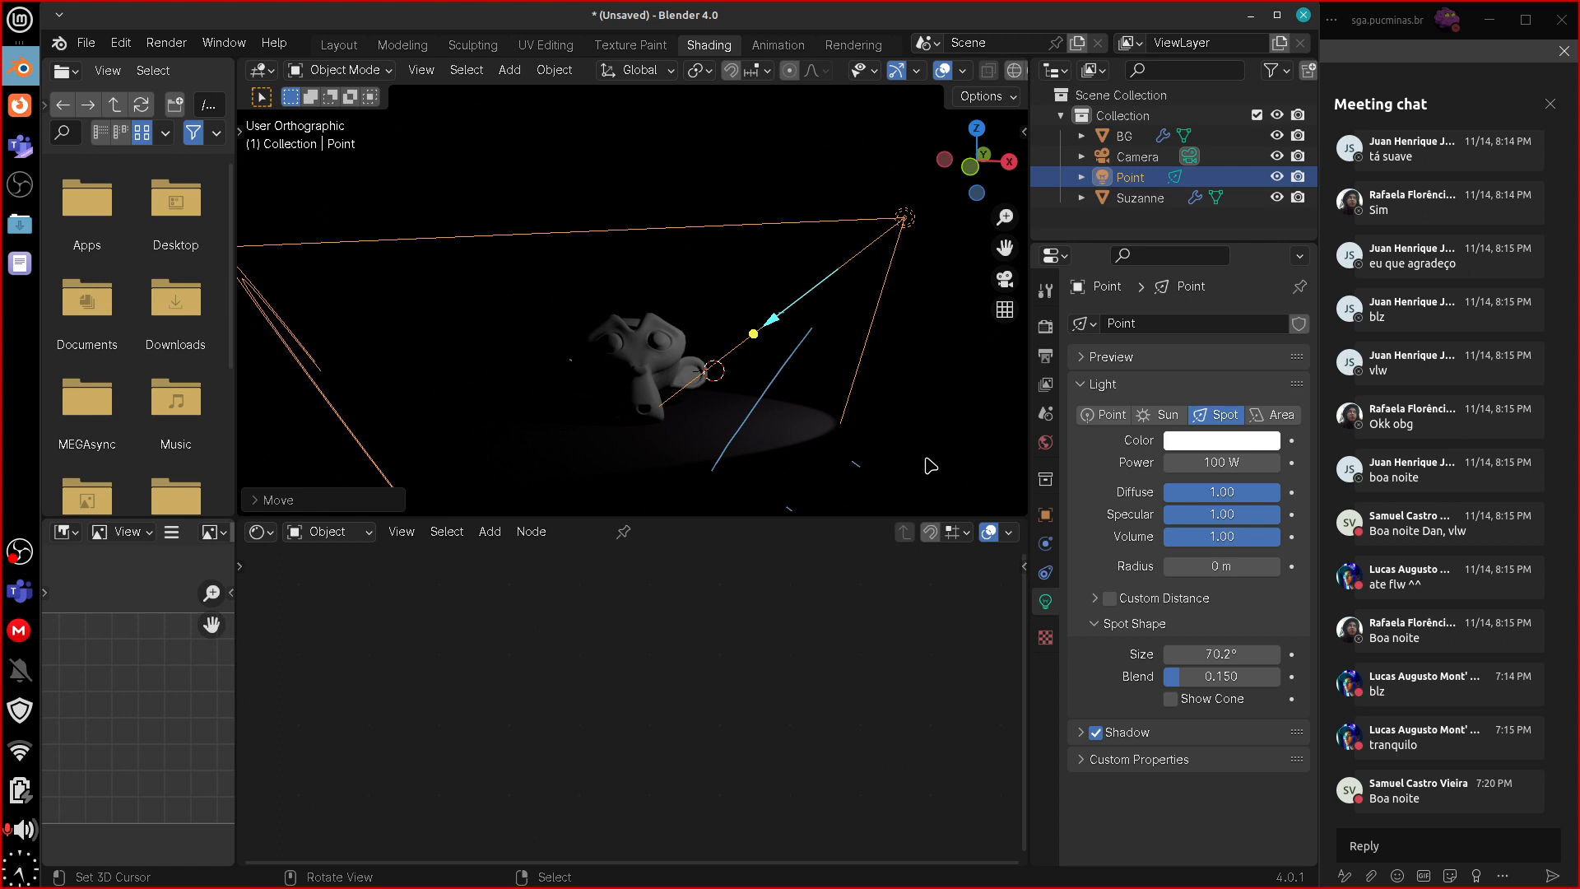
- Change the spot light's type to Area and enlarge its square emitter to 1.94 m in the viewport
{"action": "left_click", "coordinate": [1264, 415]}
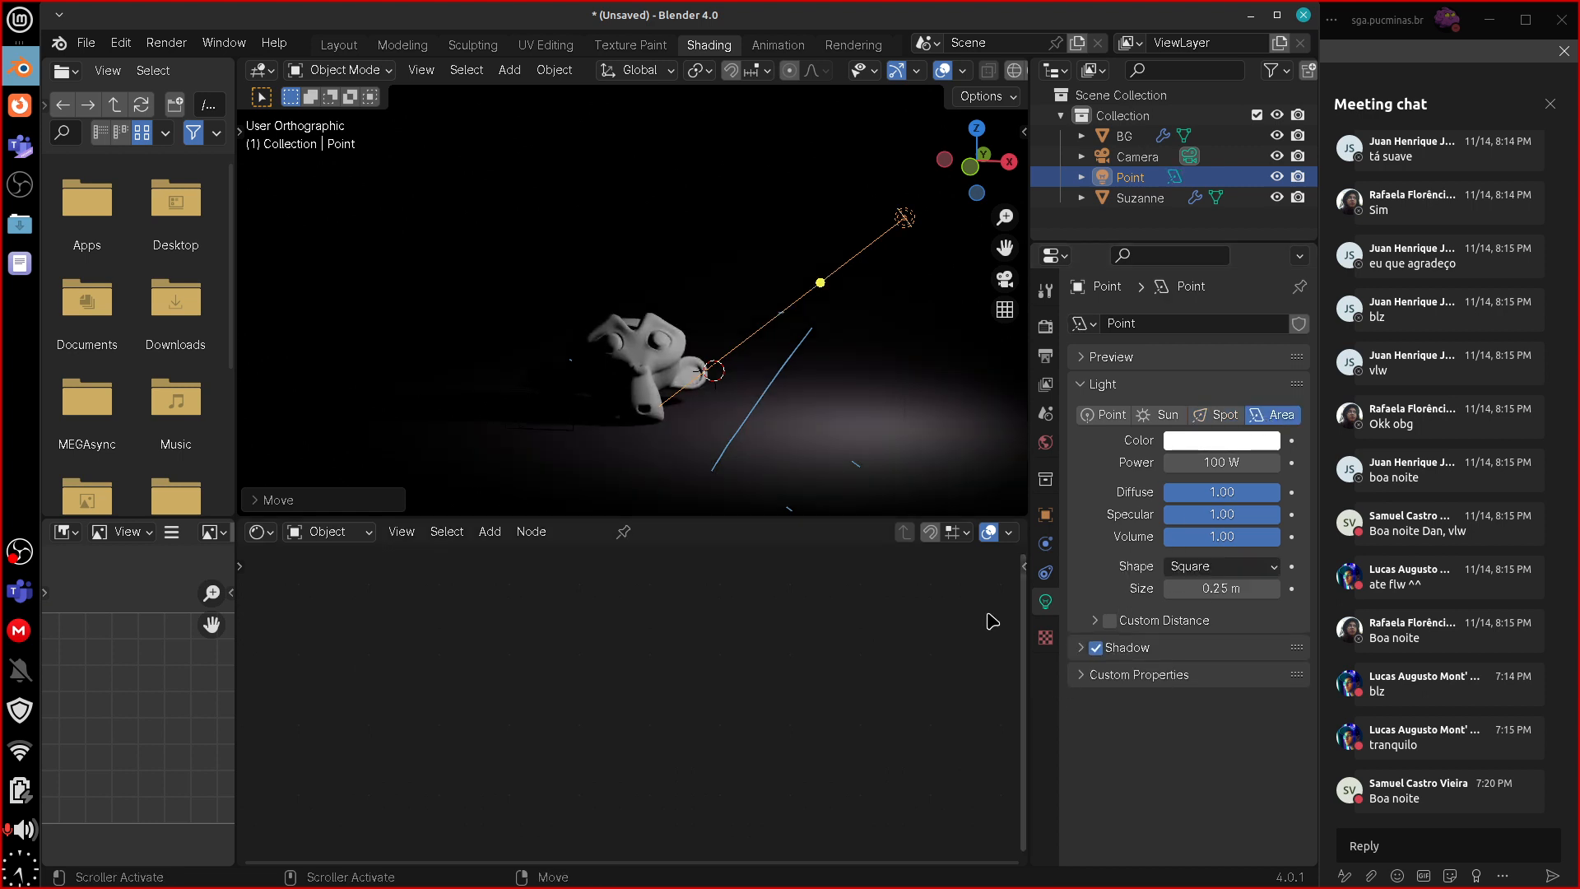
{"action": "key", "text": "g"}
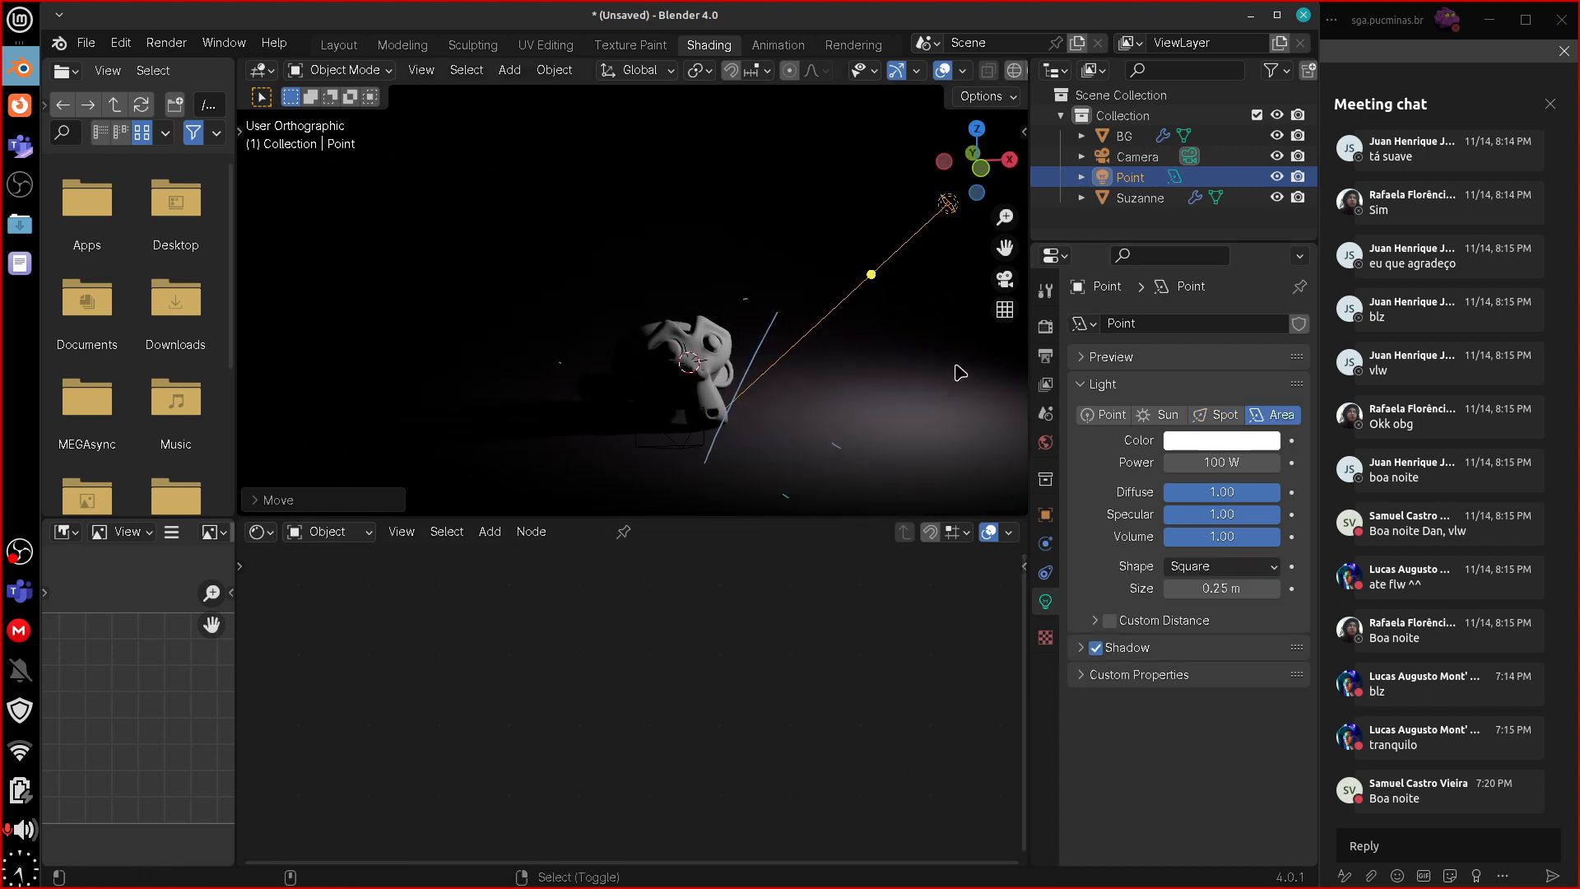
{"action": "middle_click_drag", "start_coordinate": [747, 461], "coordinate": [821, 418]}
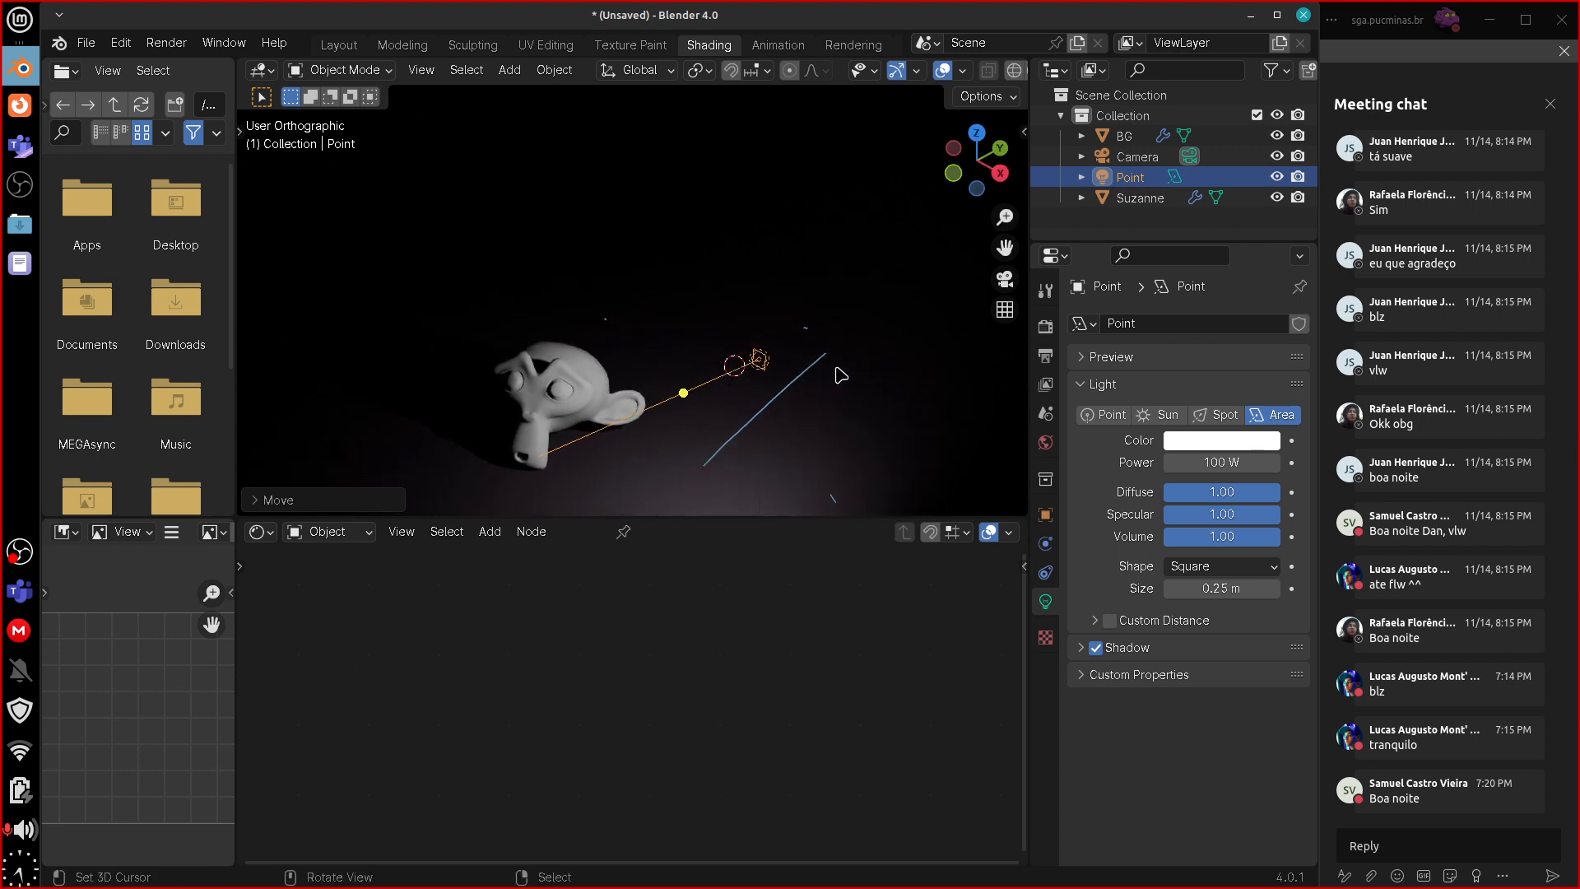
{"action": "left_click_drag", "start_coordinate": [766, 362], "coordinate": [819, 264]}
{"action": "middle_click_drag", "start_coordinate": [835, 464], "coordinate": [883, 304]}
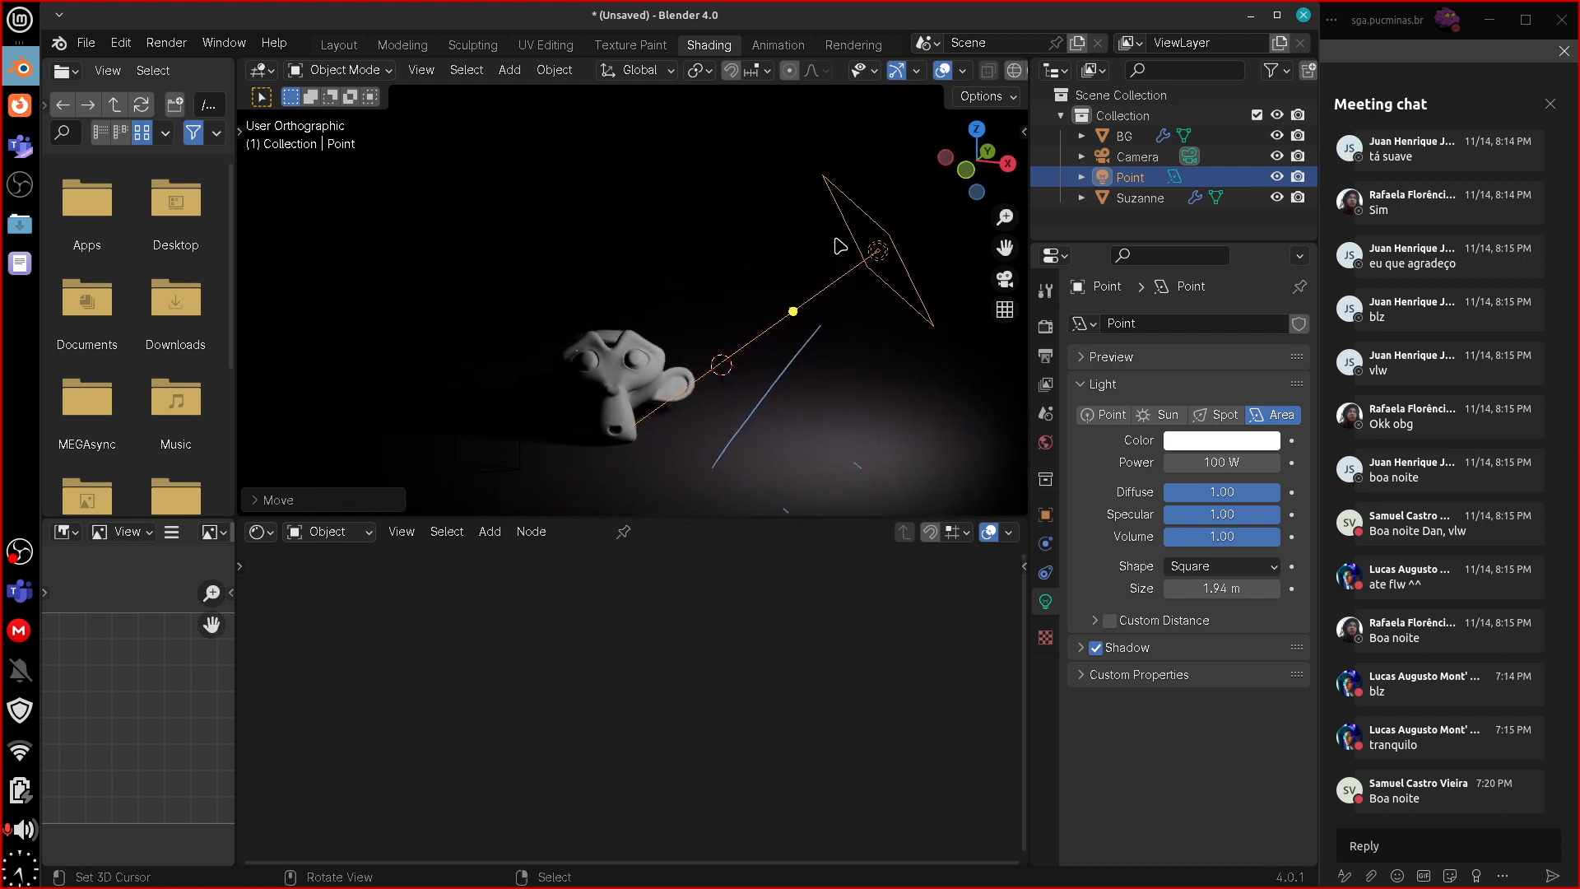
- Shrink the area light's emitter size to 0 m
{"action": "mouse_move", "coordinate": [840, 245]}
{"action": "left_mouse_down"}
{"action": "mouse_move", "coordinate": [741, 251]}
{"action": "mouse_move", "coordinate": [833, 238]}
{"action": "left_mouse_up"}
{"action": "right_click", "coordinate": [878, 250]}
{"action": "left_click", "coordinate": [876, 252]}
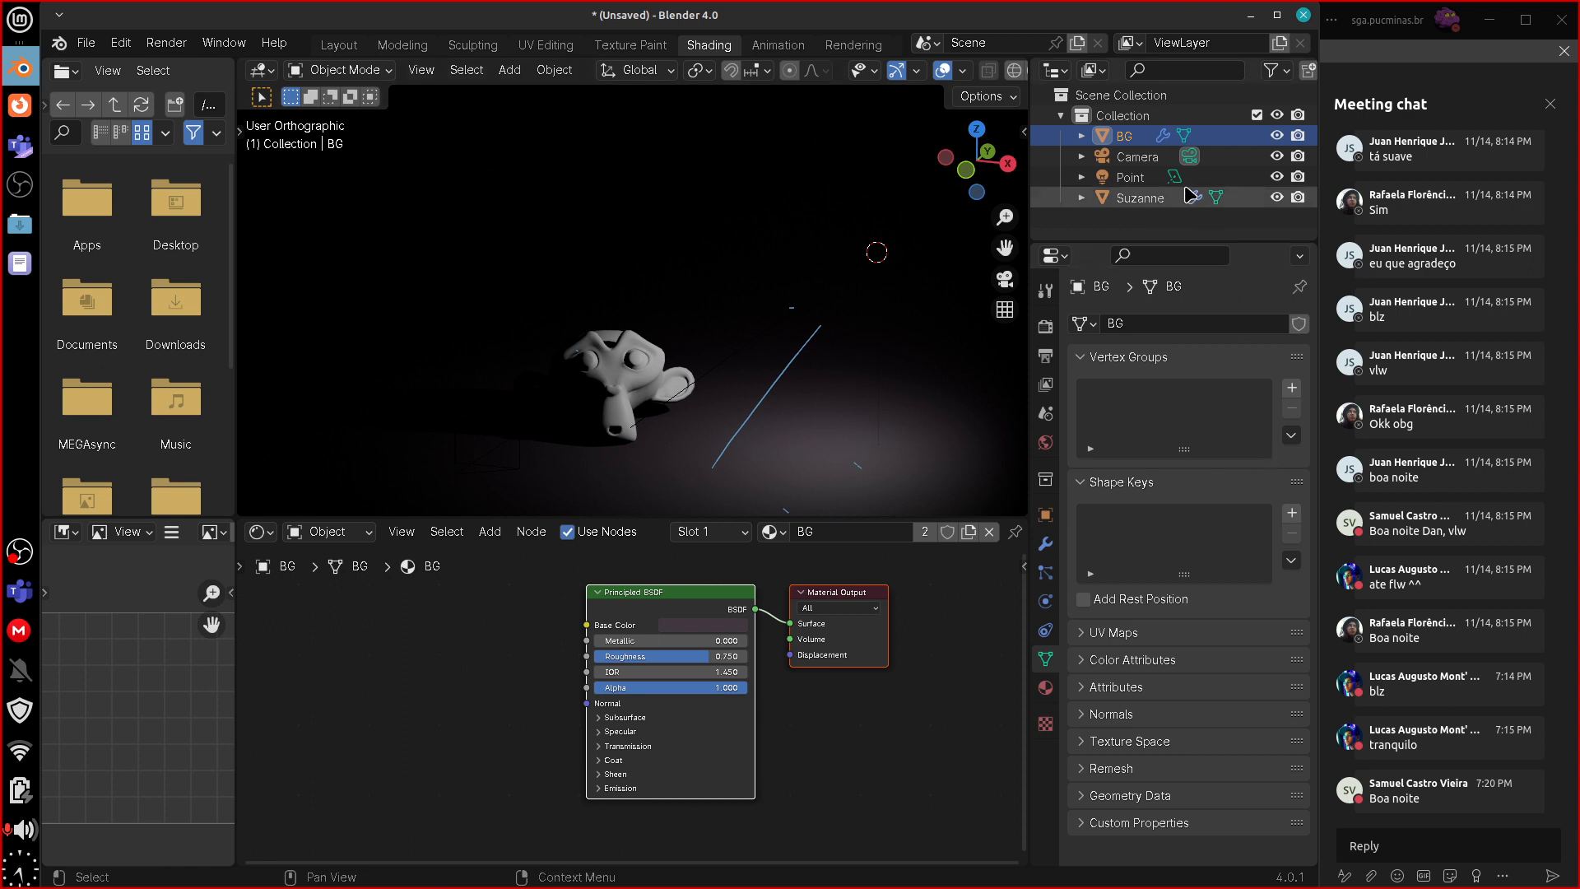
- Reselect the area light in the outliner and rename it "d"
{"action": "double_click", "coordinate": [1136, 177]}
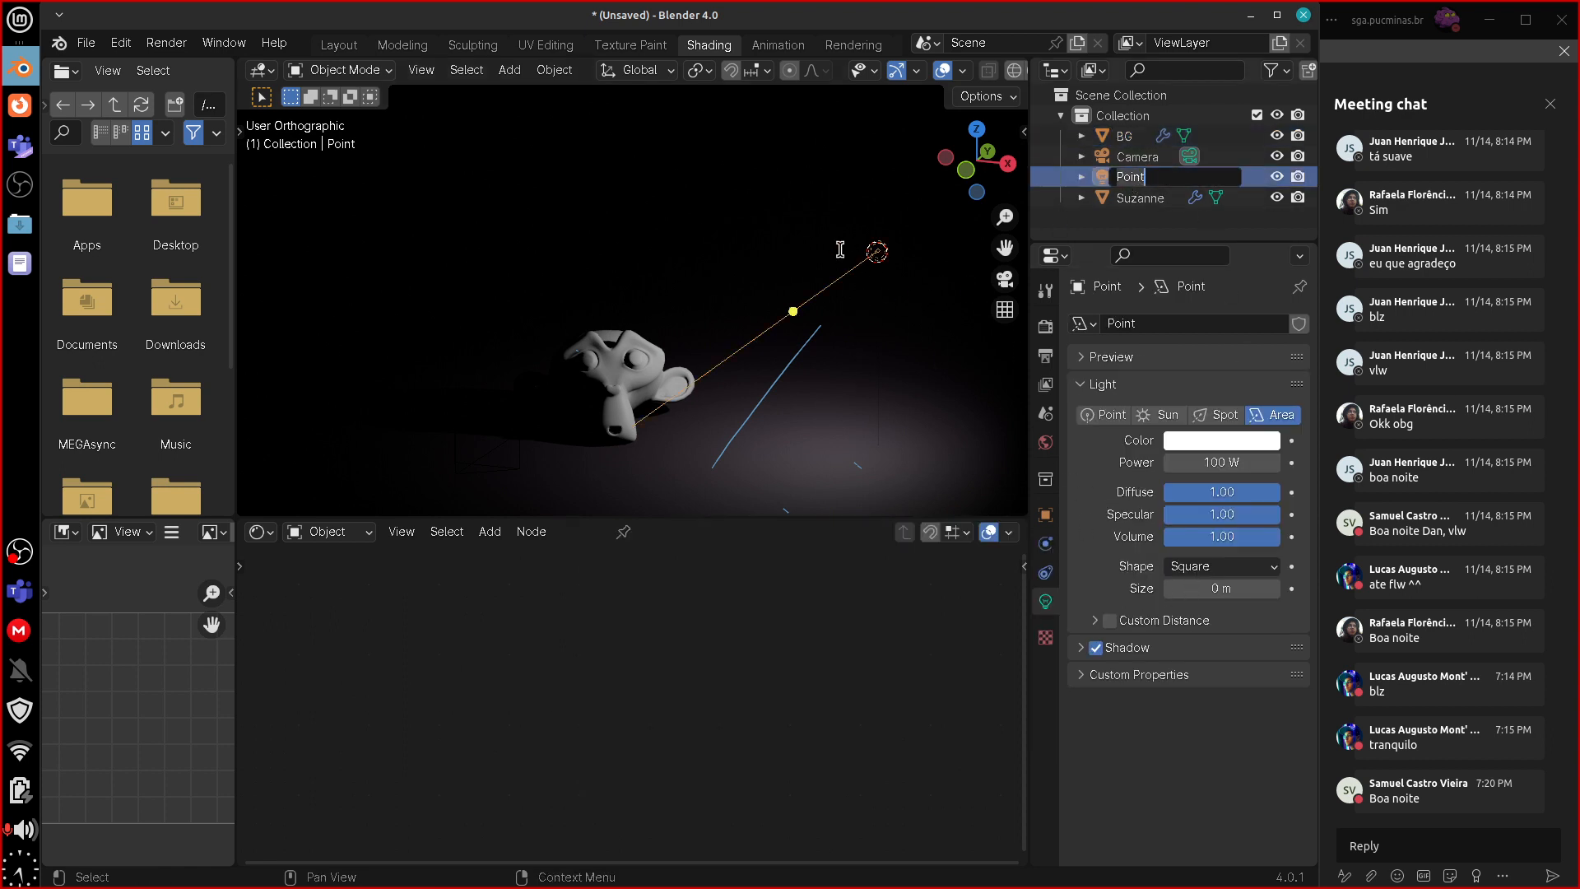
{"action": "type", "text": "d"}
{"action": "key", "text": "Return"}
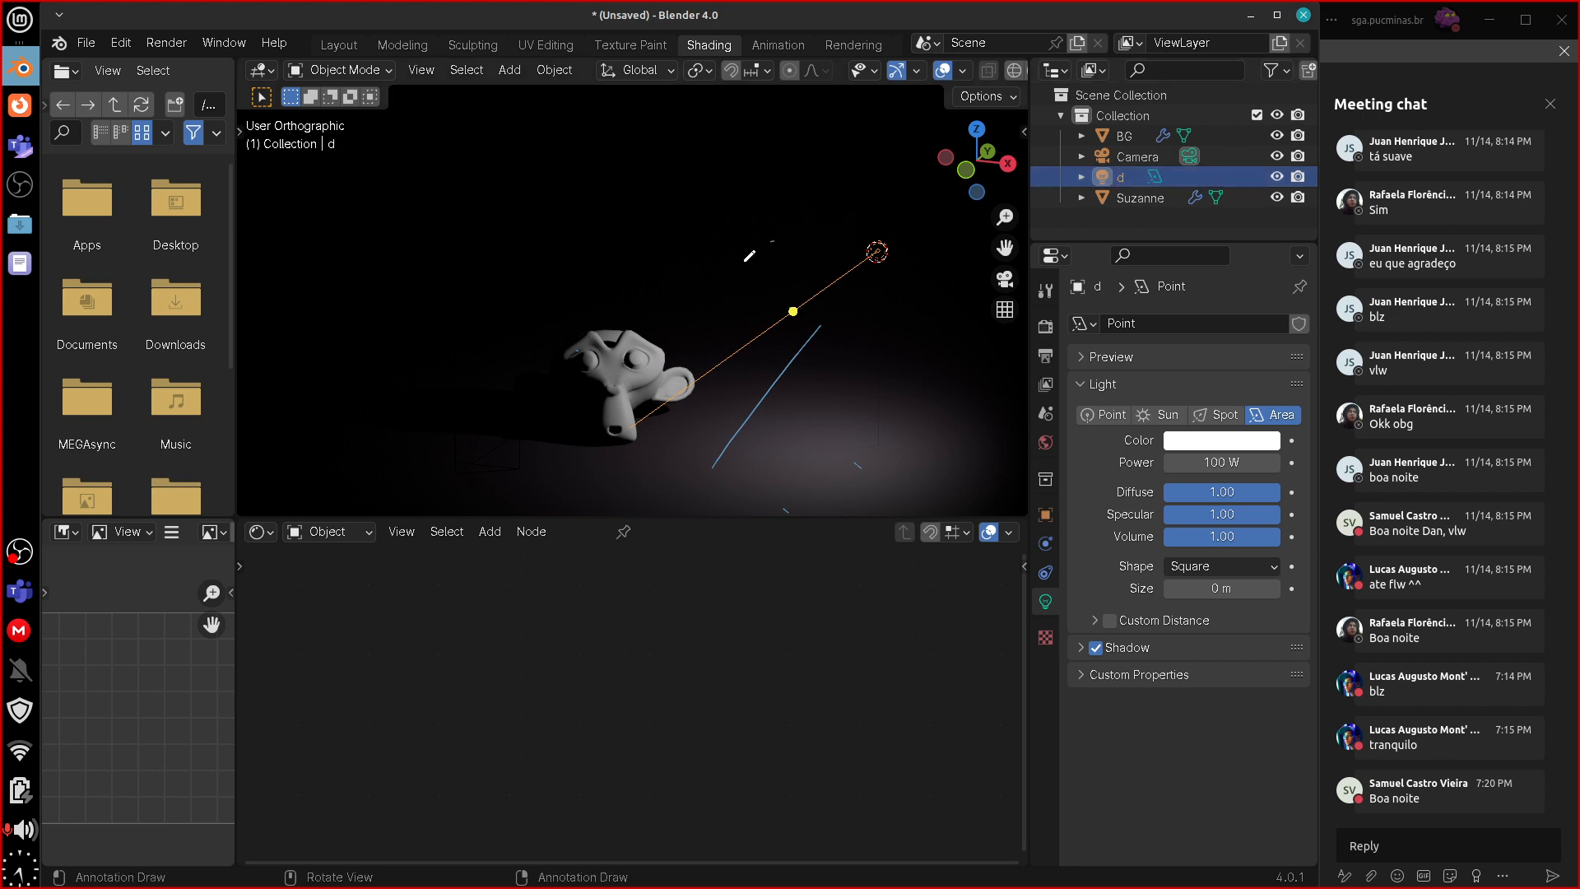
- Annotate the area light's emitting plane and its parallel rays towards the Suzanne head with freehand lines
{"action": "left_click_drag", "start_coordinate": [745, 261], "coordinate": [695, 304]}
{"action": "left_click_drag", "start_coordinate": [796, 265], "coordinate": [689, 343]}
{"action": "left_click_drag", "start_coordinate": [847, 325], "coordinate": [726, 443]}
{"action": "left_click_drag", "start_coordinate": [881, 359], "coordinate": [781, 442]}
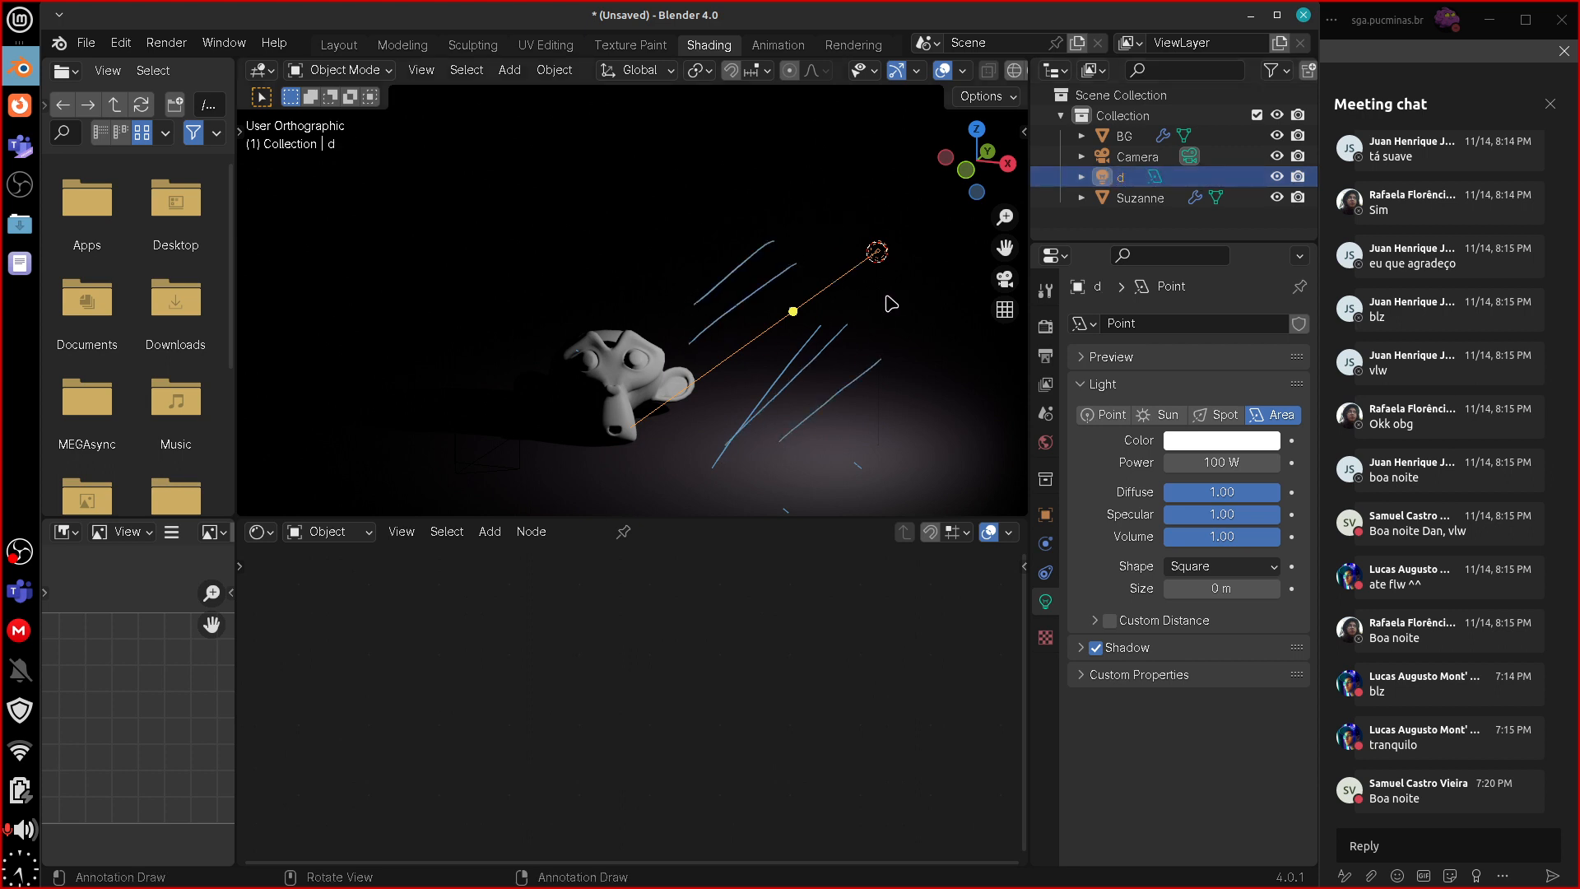
{"action": "left_click_drag", "start_coordinate": [800, 245], "coordinate": [885, 383]}
{"action": "left_click_drag", "start_coordinate": [789, 235], "coordinate": [902, 371]}
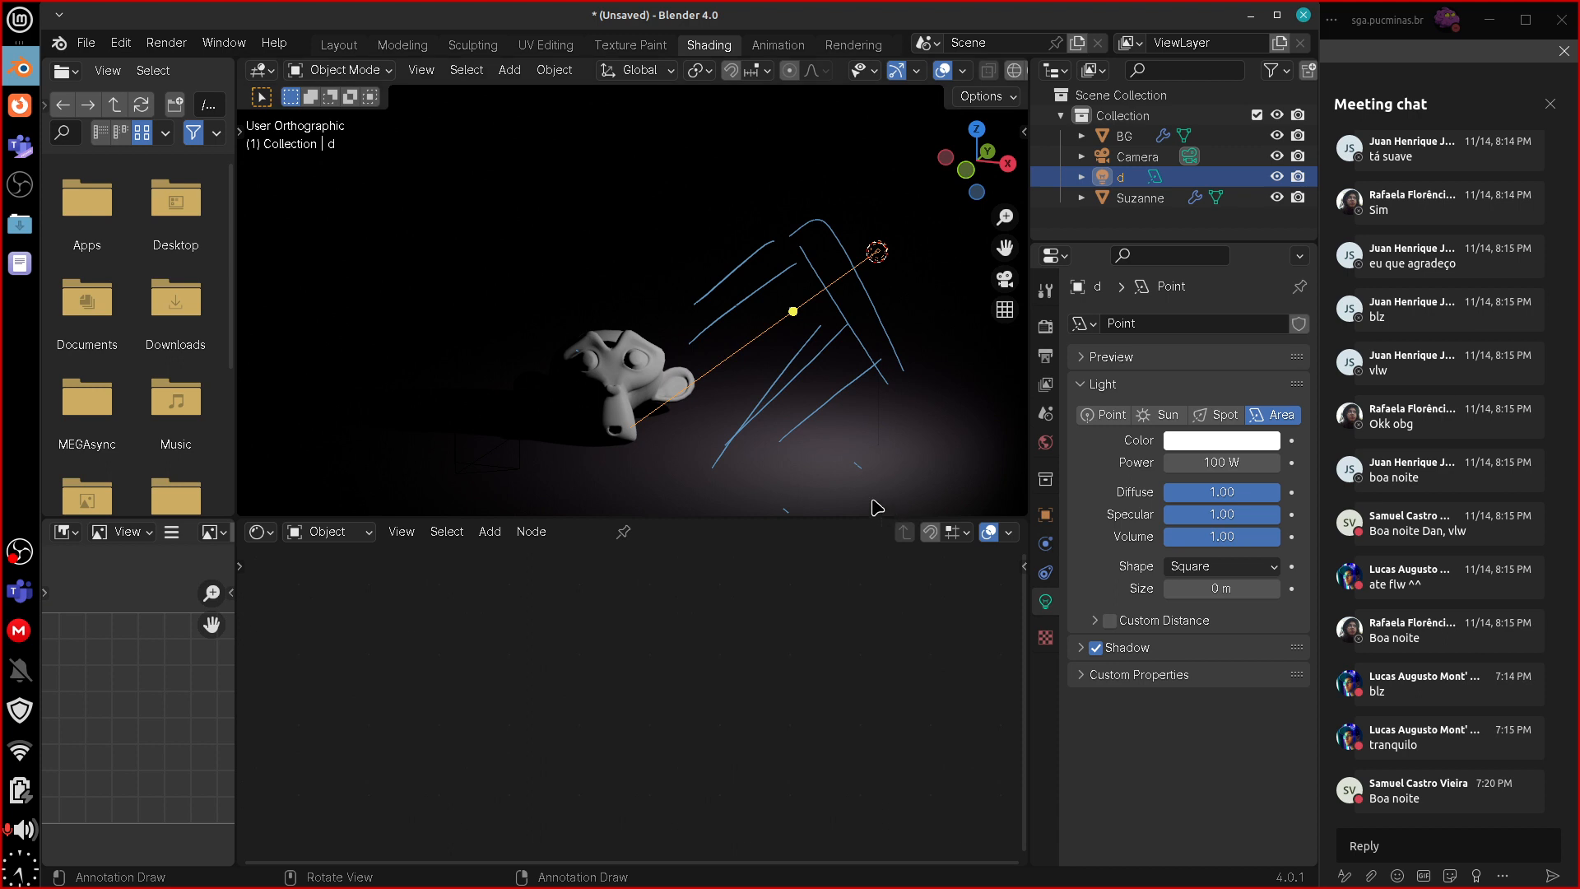
{"action": "left_click_drag", "start_coordinate": [688, 436], "coordinate": [708, 437]}
- Try to move the area light towards the Suzanne head, and erase the freehand ray annotations
{"action": "key", "text": "g"}
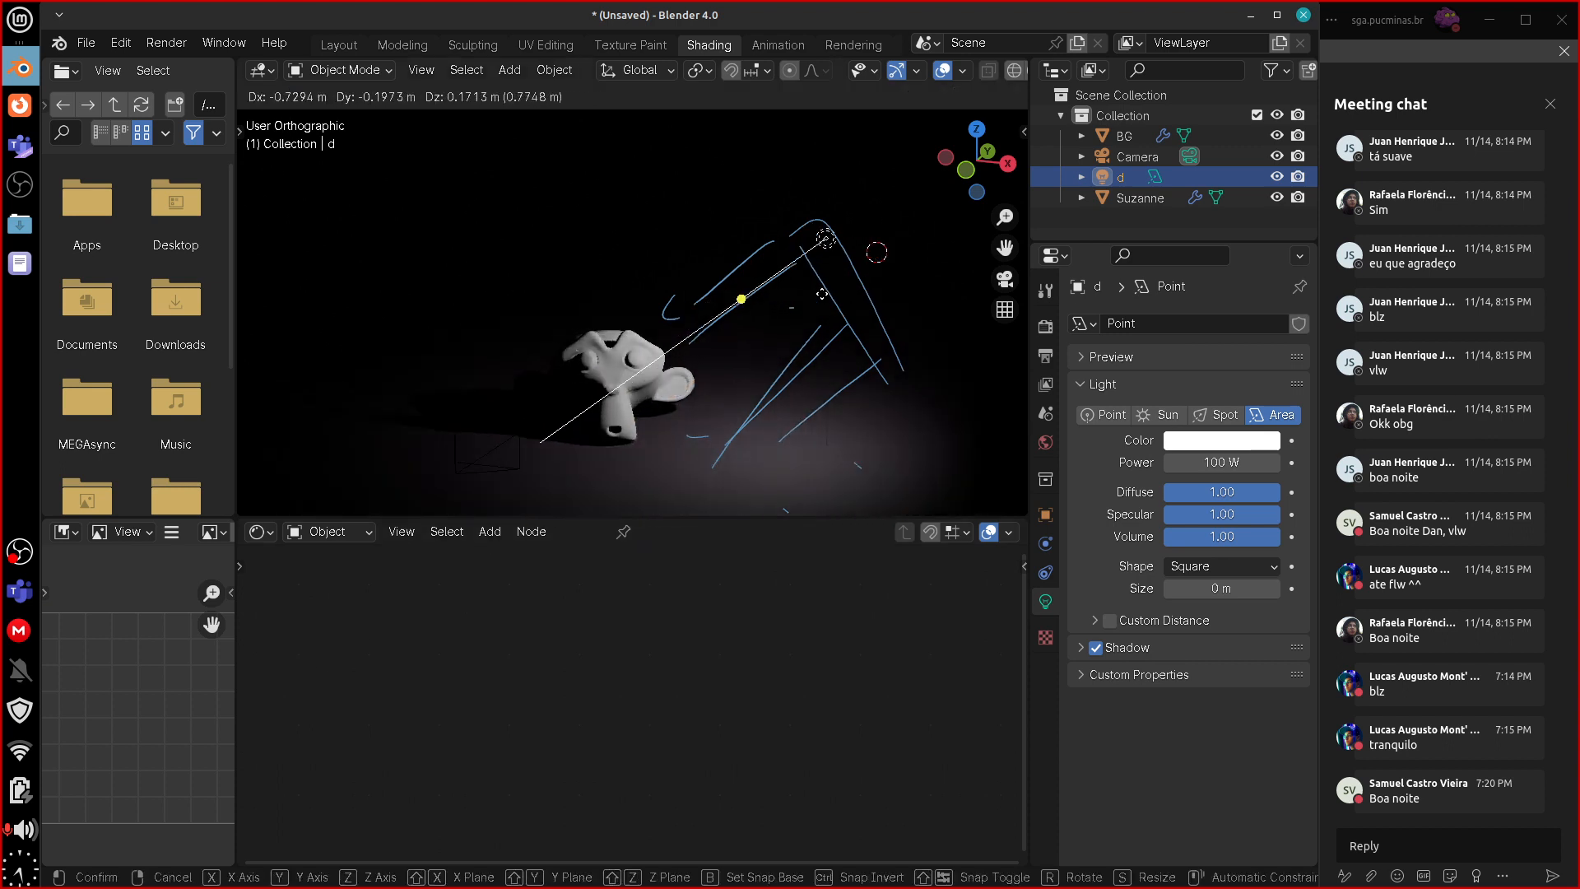
{"action": "right_click", "coordinate": [775, 382]}
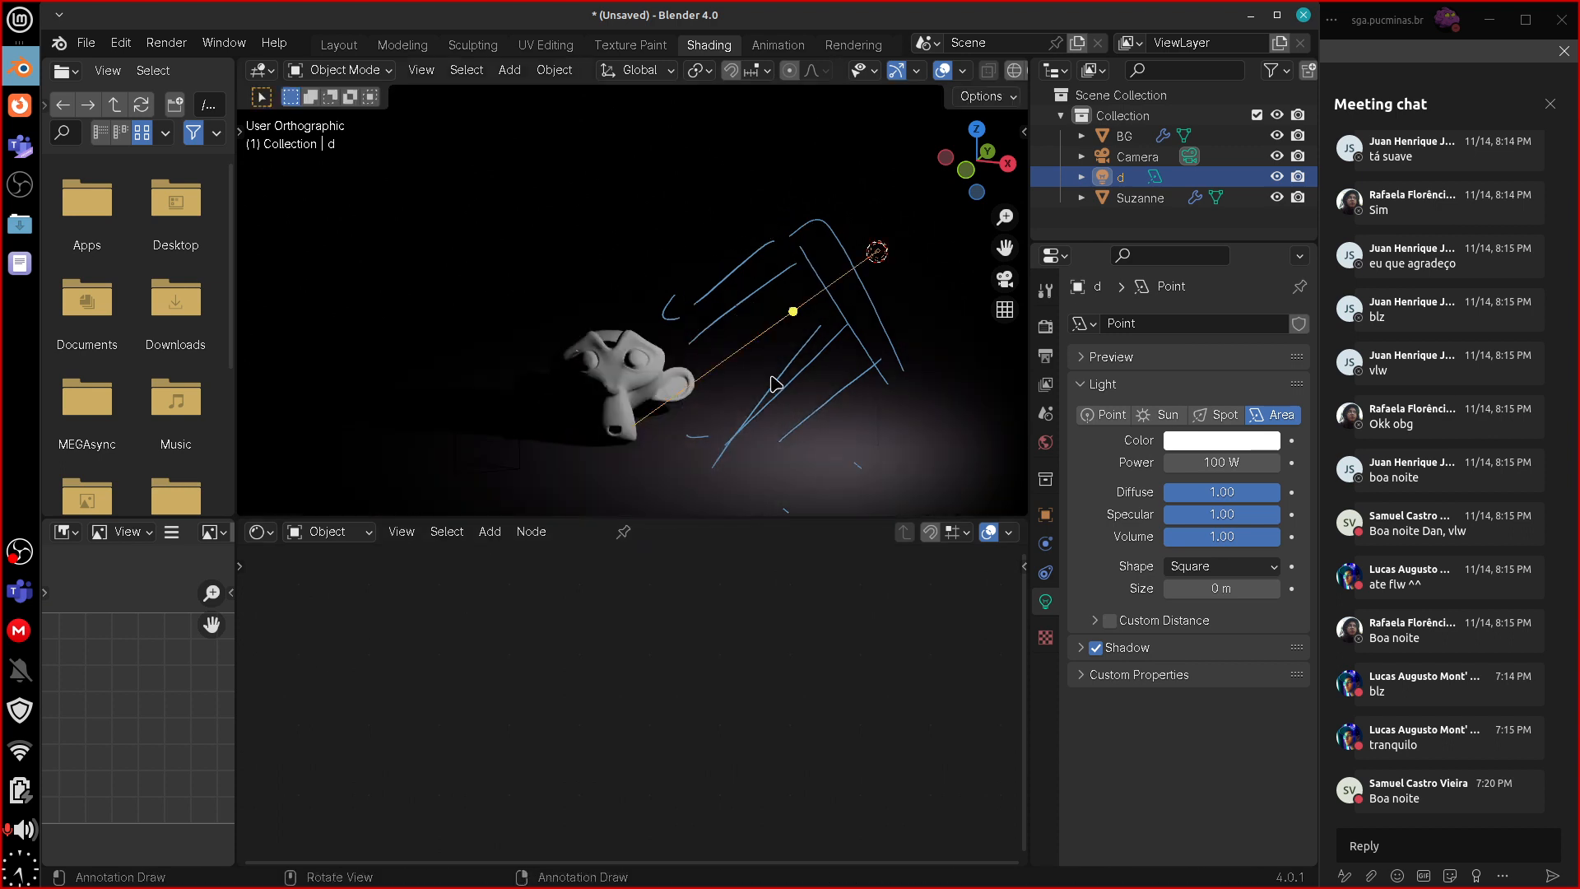
{"action": "mouse_move", "coordinate": [886, 335]}
{"action": "right_mouse_down"}
{"action": "mouse_move", "coordinate": [774, 414]}
{"action": "mouse_move", "coordinate": [690, 411]}
{"action": "mouse_move", "coordinate": [688, 288]}
{"action": "mouse_move", "coordinate": [812, 490]}
{"action": "mouse_move", "coordinate": [829, 251]}
{"action": "mouse_move", "coordinate": [876, 336]}
{"action": "mouse_move", "coordinate": [862, 474]}
{"action": "right_mouse_up"}
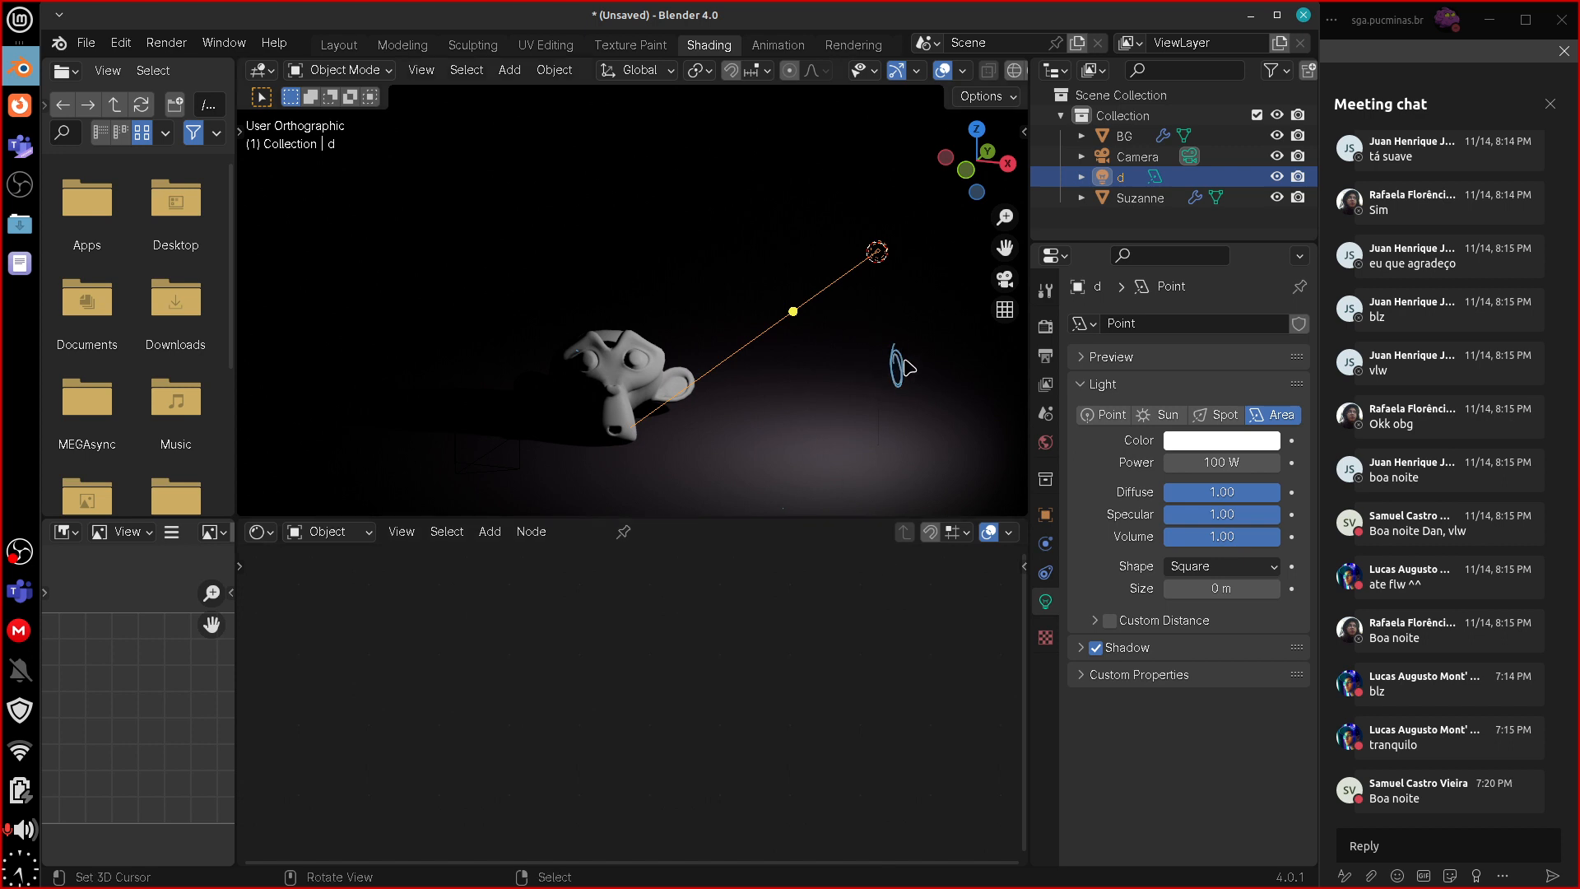
- Sketch a small studio lamp with side flaps as an annotation beside the Suzanne head, and erase it
{"action": "mouse_move", "coordinate": [900, 354]}
{"action": "left_mouse_down"}
{"action": "mouse_move", "coordinate": [874, 345]}
{"action": "mouse_move", "coordinate": [851, 435]}
{"action": "left_mouse_up"}
{"action": "right_click_drag", "start_coordinate": [869, 314], "coordinate": [894, 343]}
{"action": "right_click_drag", "start_coordinate": [861, 427], "coordinate": [887, 400]}
{"action": "left_click_drag", "start_coordinate": [897, 317], "coordinate": [898, 352]}
{"action": "left_click_drag", "start_coordinate": [918, 348], "coordinate": [920, 389]}
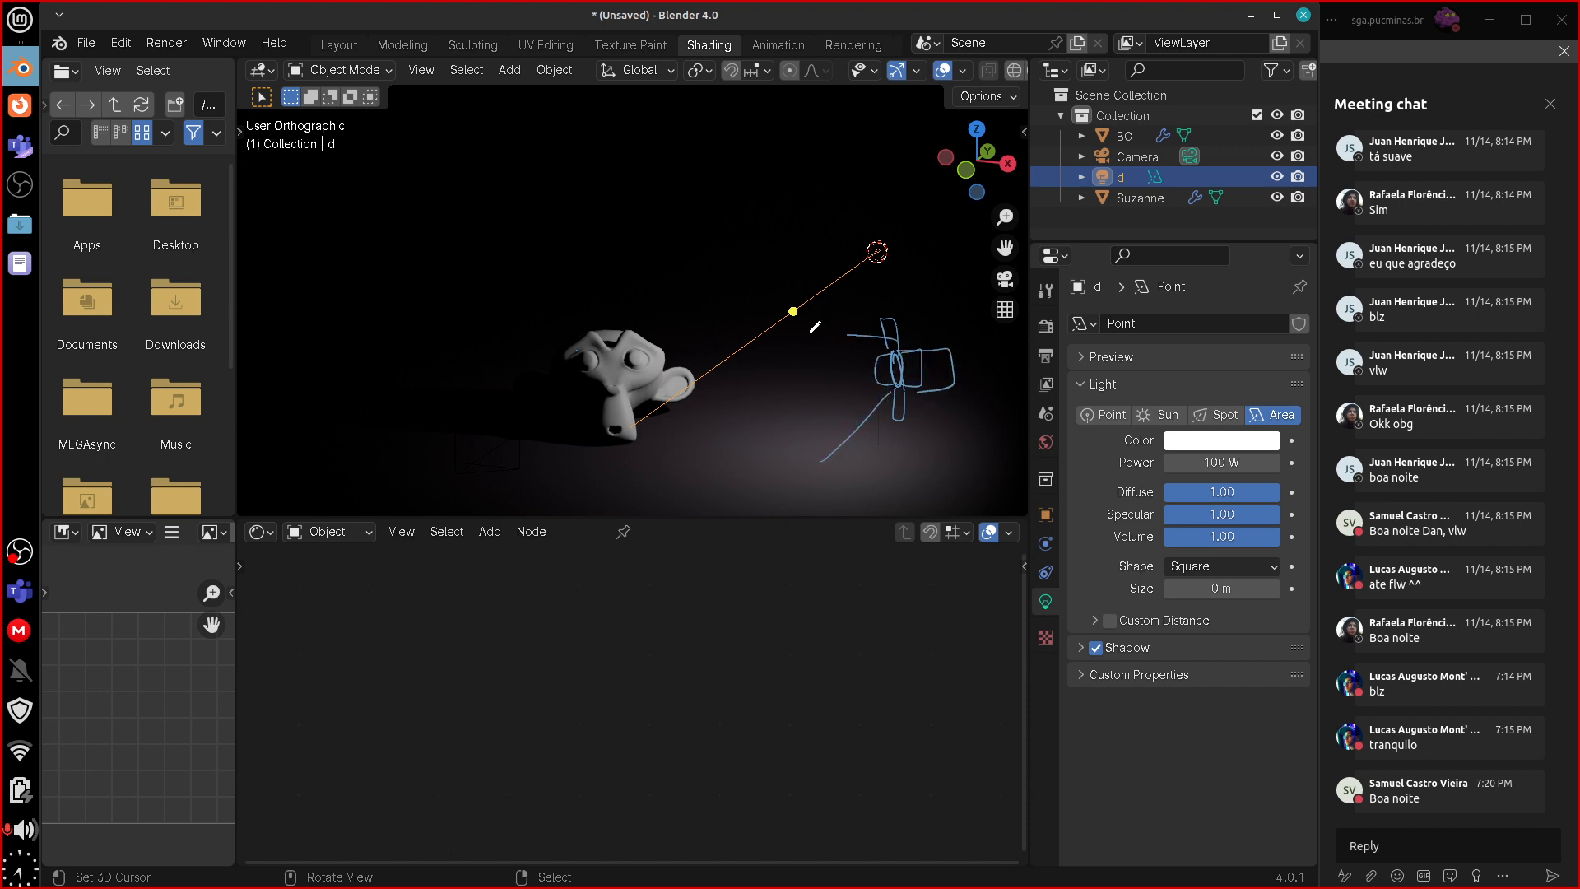
{"action": "mouse_move", "coordinate": [905, 425]}
{"action": "right_mouse_down"}
{"action": "mouse_move", "coordinate": [894, 390]}
{"action": "mouse_move", "coordinate": [938, 346]}
{"action": "mouse_move", "coordinate": [864, 388]}
{"action": "mouse_move", "coordinate": [803, 350]}
{"action": "mouse_move", "coordinate": [877, 348]}
{"action": "right_mouse_up"}
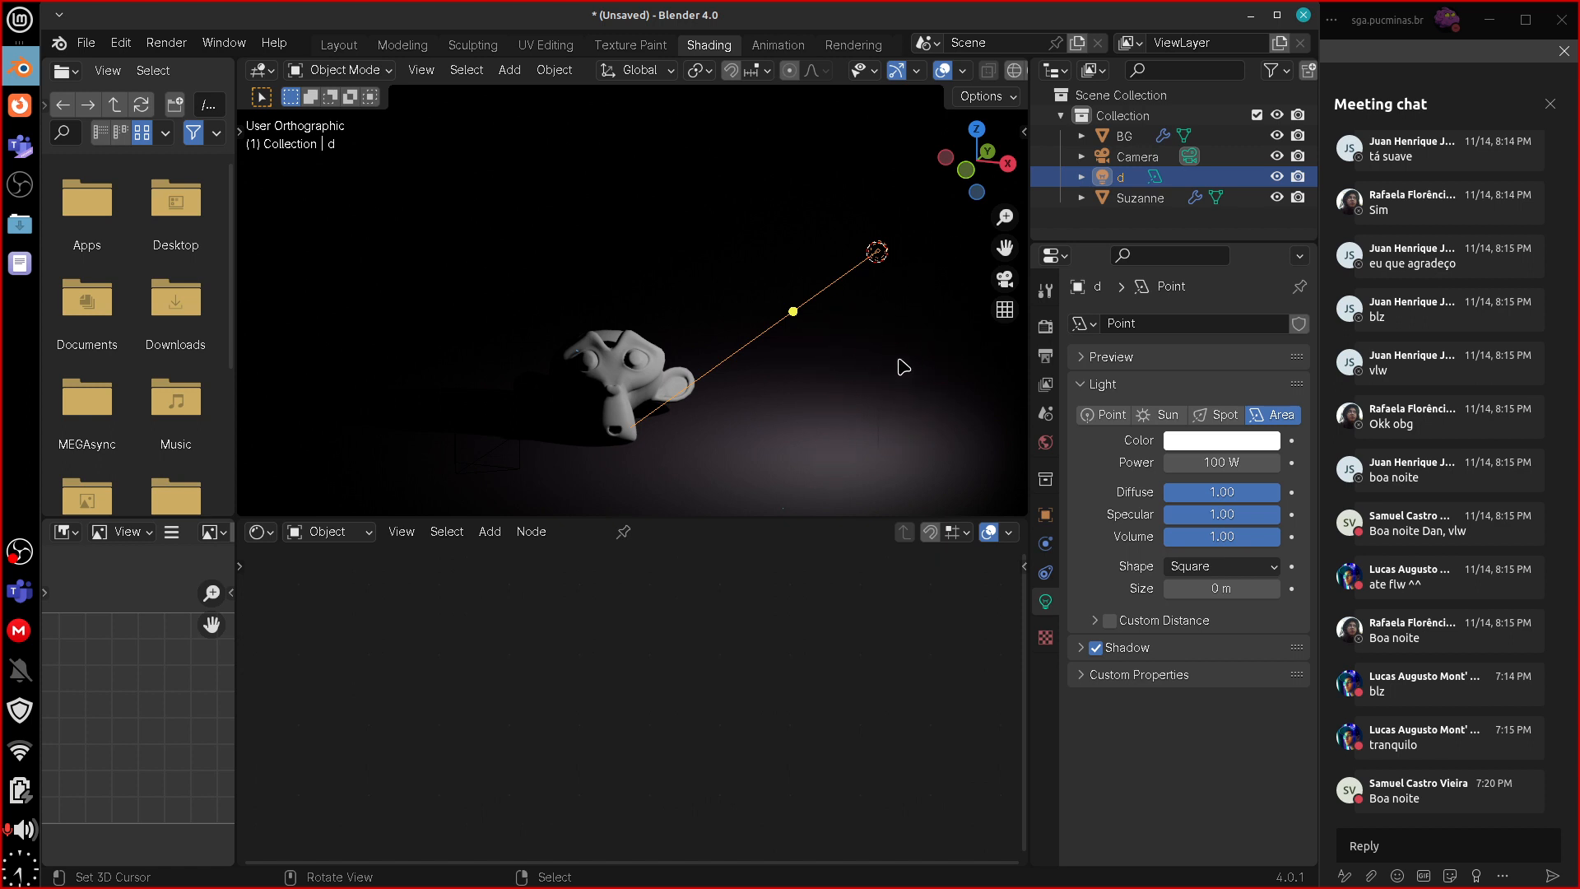
- Sketch a tall rectangular light panel with a row of lamps inside, hatch its front, and erase the annotation
{"action": "mouse_move", "coordinate": [899, 316]}
{"action": "left_mouse_down"}
{"action": "mouse_move", "coordinate": [894, 452]}
{"action": "mouse_move", "coordinate": [960, 315]}
{"action": "mouse_move", "coordinate": [938, 449]}
{"action": "mouse_move", "coordinate": [896, 451]}
{"action": "mouse_move", "coordinate": [946, 336]}
{"action": "left_mouse_up"}
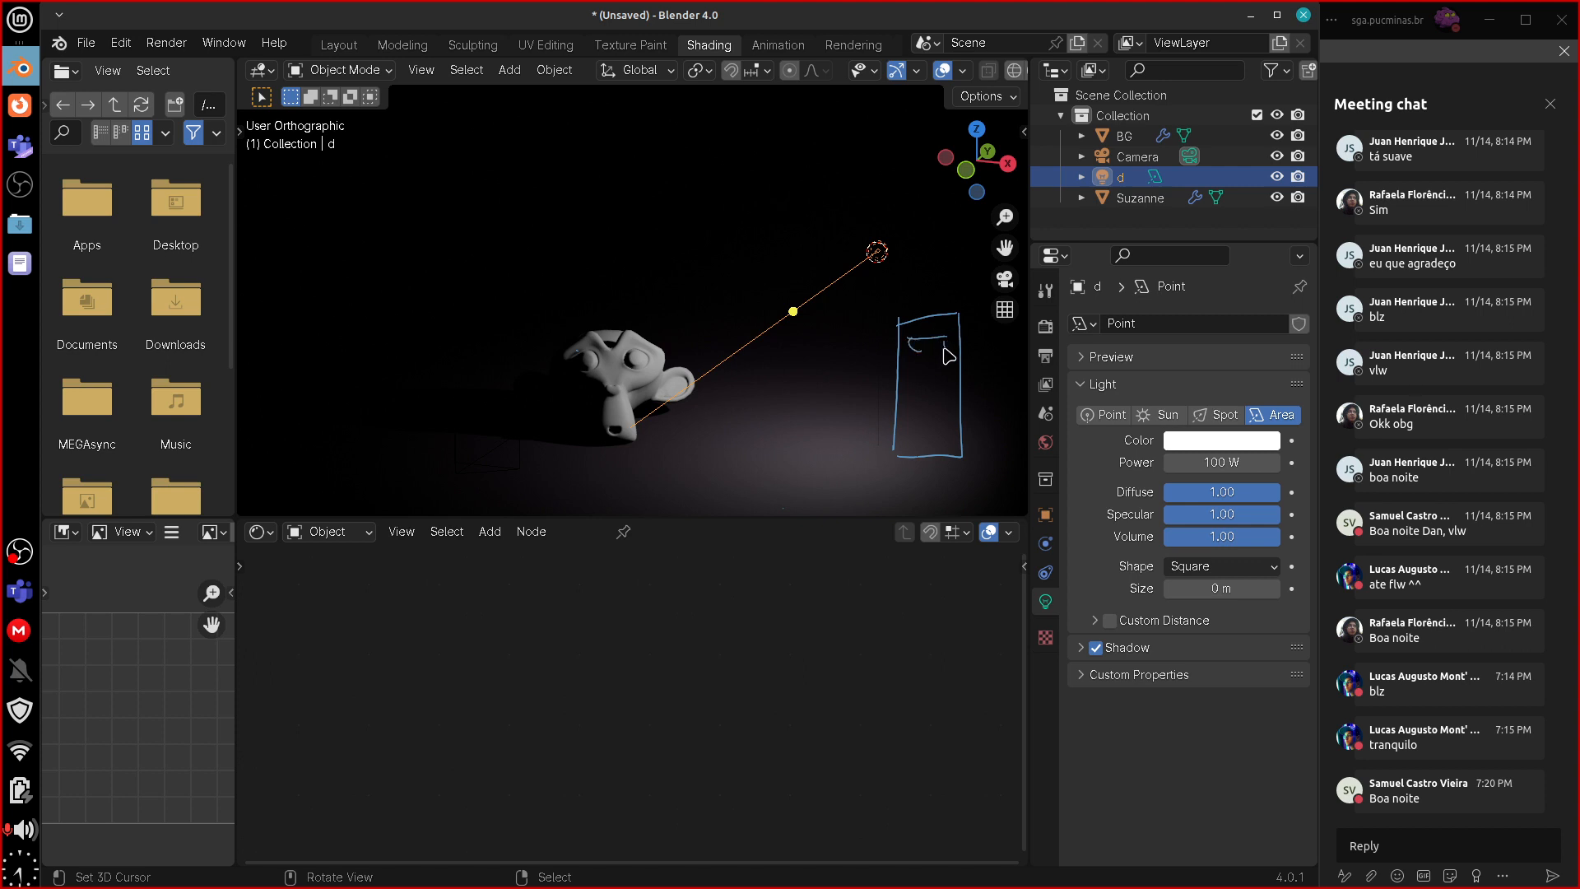
{"action": "left_click_drag", "start_coordinate": [931, 371], "coordinate": [955, 379]}
{"action": "left_click_drag", "start_coordinate": [934, 442], "coordinate": [962, 431]}
{"action": "left_click_drag", "start_coordinate": [903, 329], "coordinate": [898, 467]}
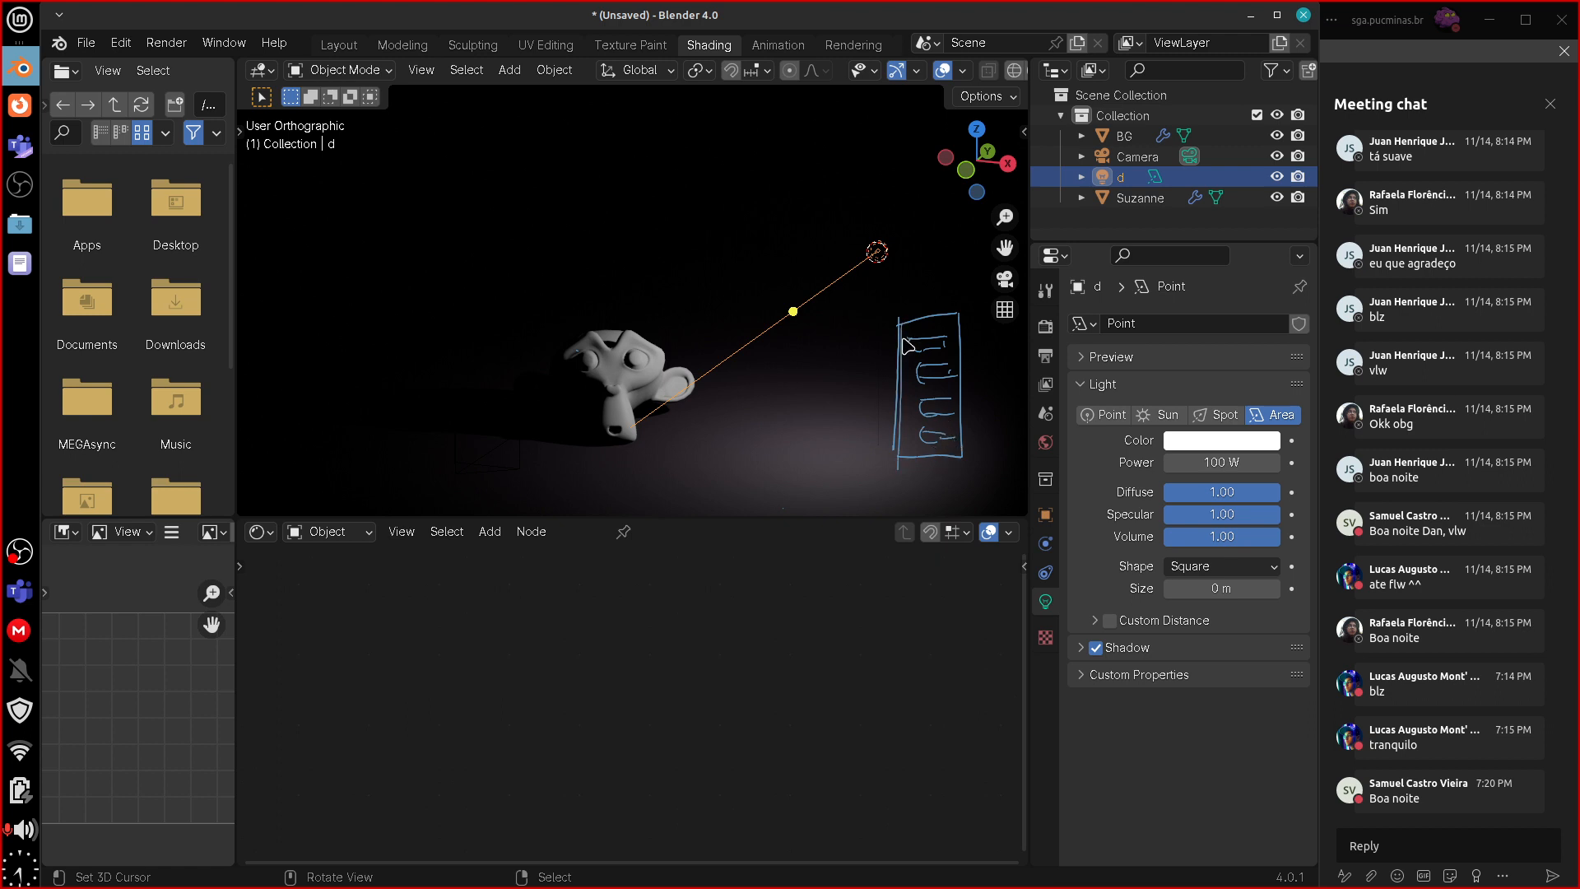
{"action": "left_click_drag", "start_coordinate": [905, 331], "coordinate": [891, 397]}
{"action": "left_click_drag", "start_coordinate": [953, 327], "coordinate": [885, 433]}
{"action": "left_click_drag", "start_coordinate": [961, 351], "coordinate": [895, 449]}
{"action": "left_click_drag", "start_coordinate": [958, 377], "coordinate": [908, 451]}
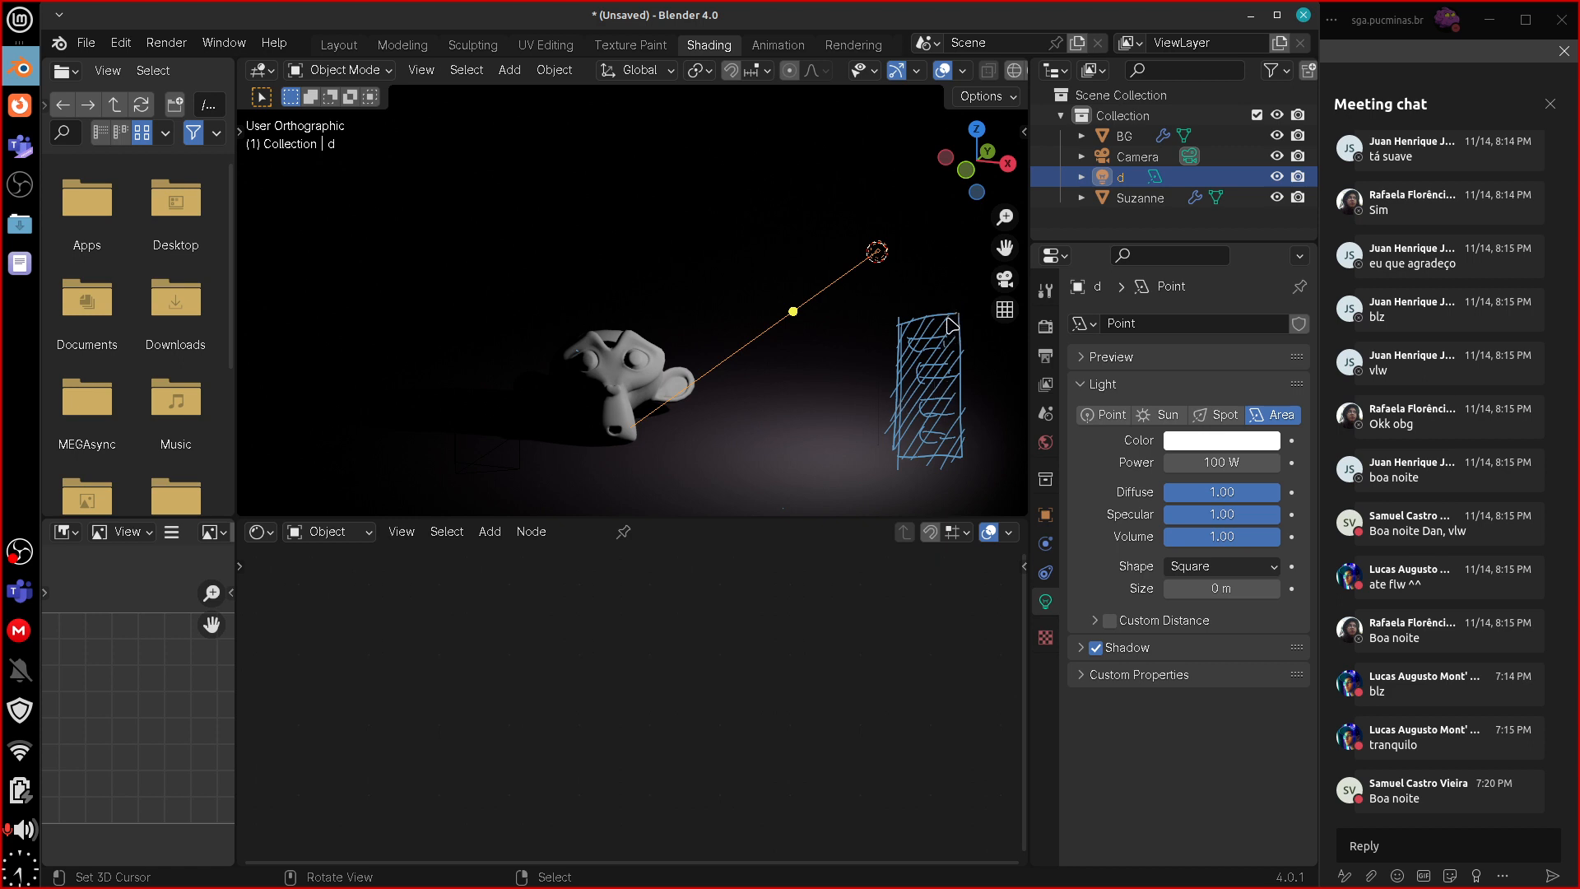
{"action": "mouse_move", "coordinate": [953, 312]}
{"action": "left_mouse_down"}
{"action": "mouse_move", "coordinate": [945, 447]}
{"action": "mouse_move", "coordinate": [903, 418]}
{"action": "mouse_move", "coordinate": [901, 375]}
{"action": "left_mouse_up"}
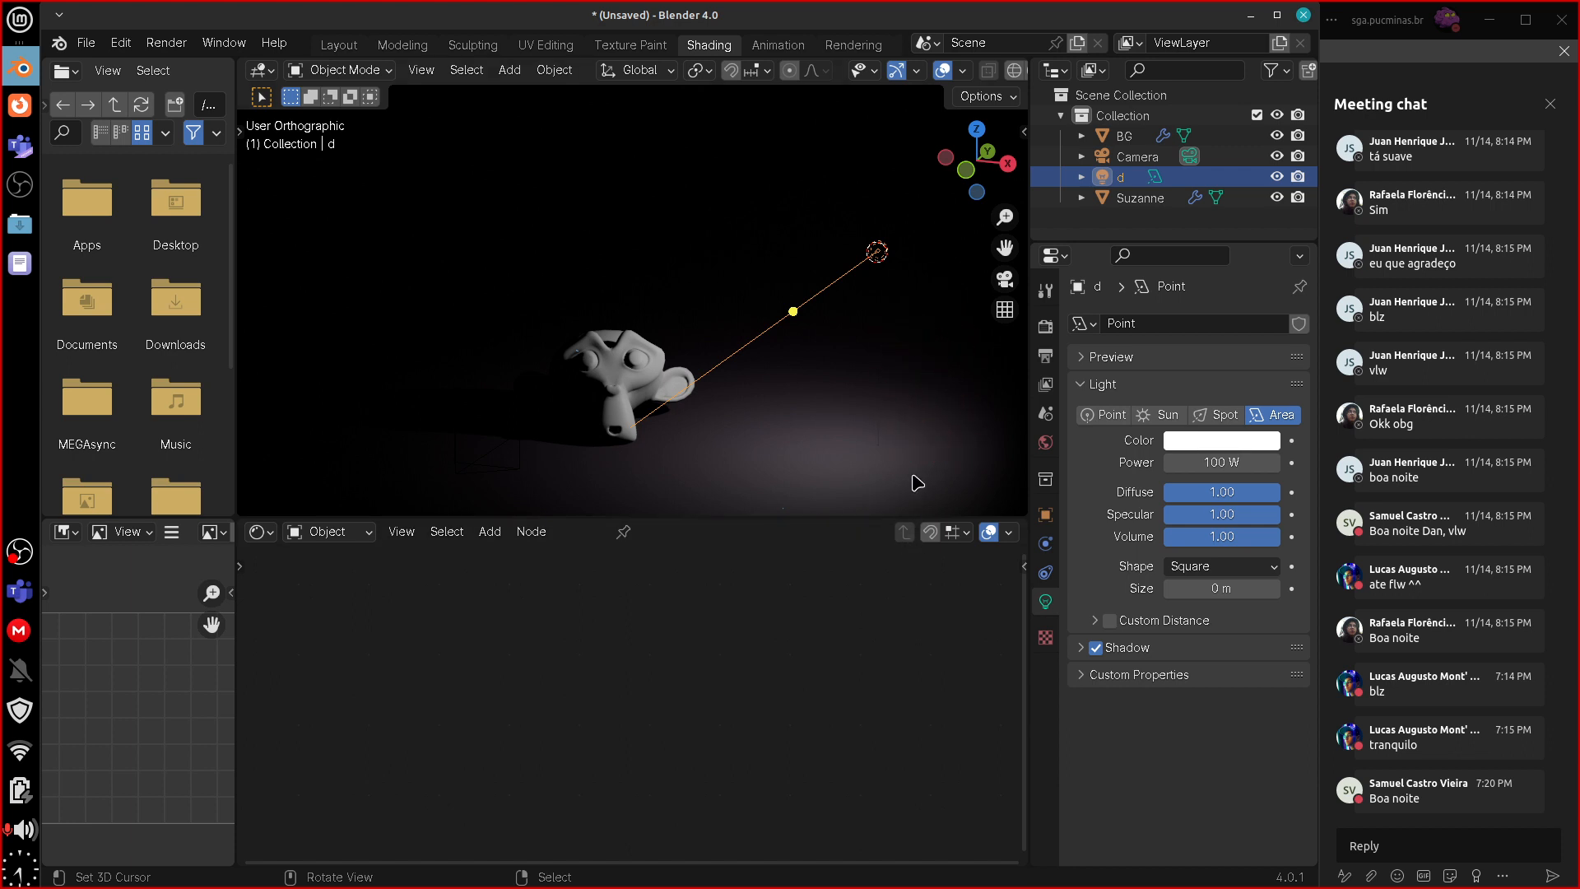
- Set the area light's power to 1000 W
{"action": "middle_click_drag", "start_coordinate": [877, 446], "coordinate": [1028, 428]}
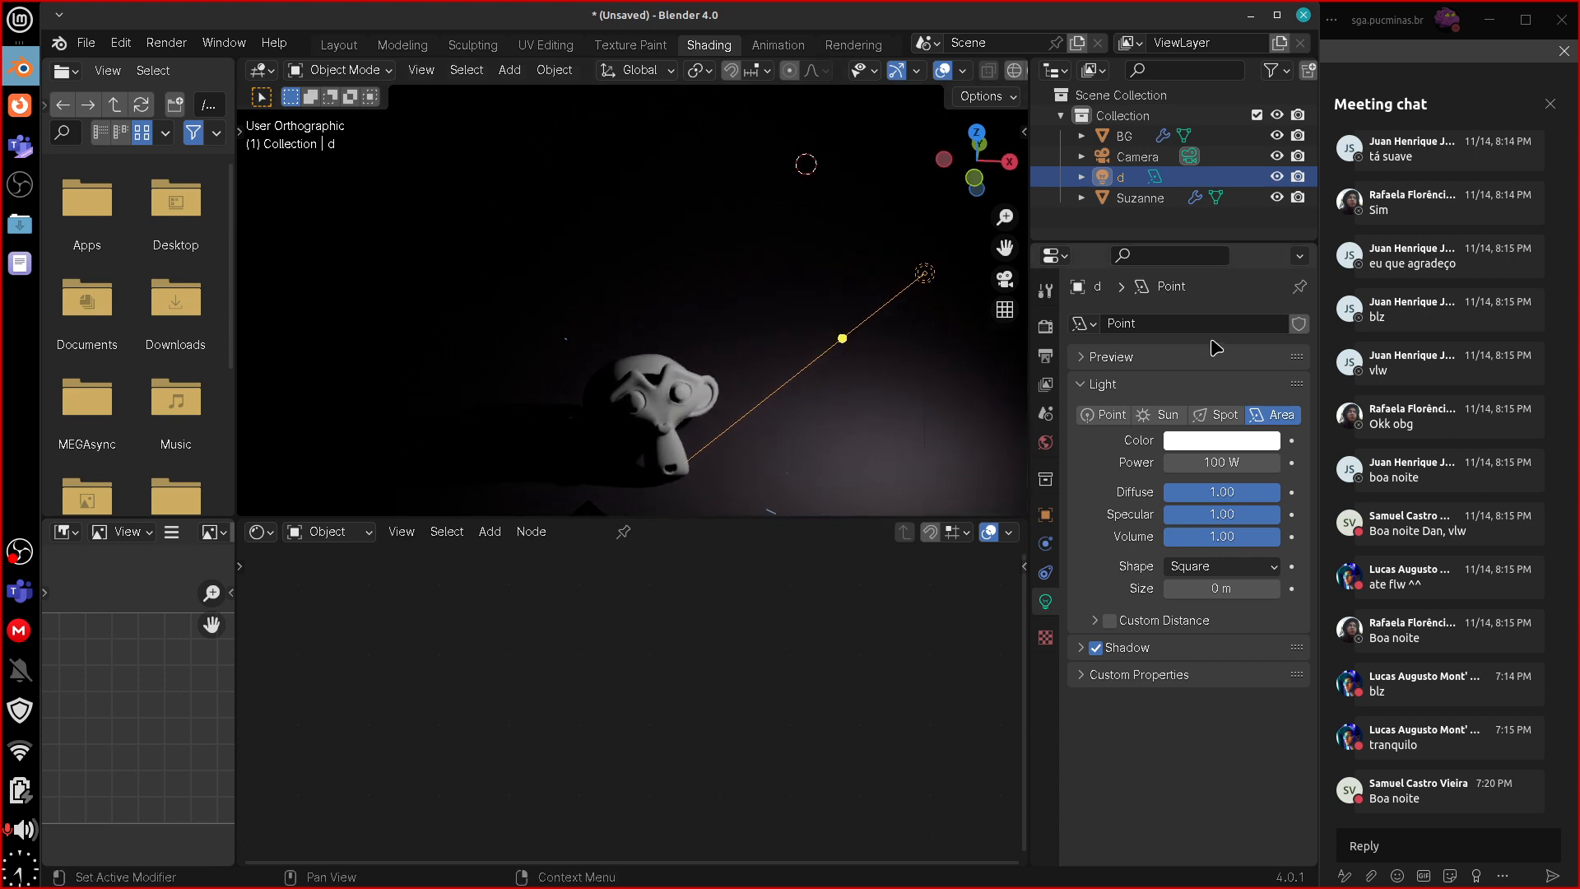
{"action": "left_click", "coordinate": [1224, 463]}
{"action": "type", "text": "1"}
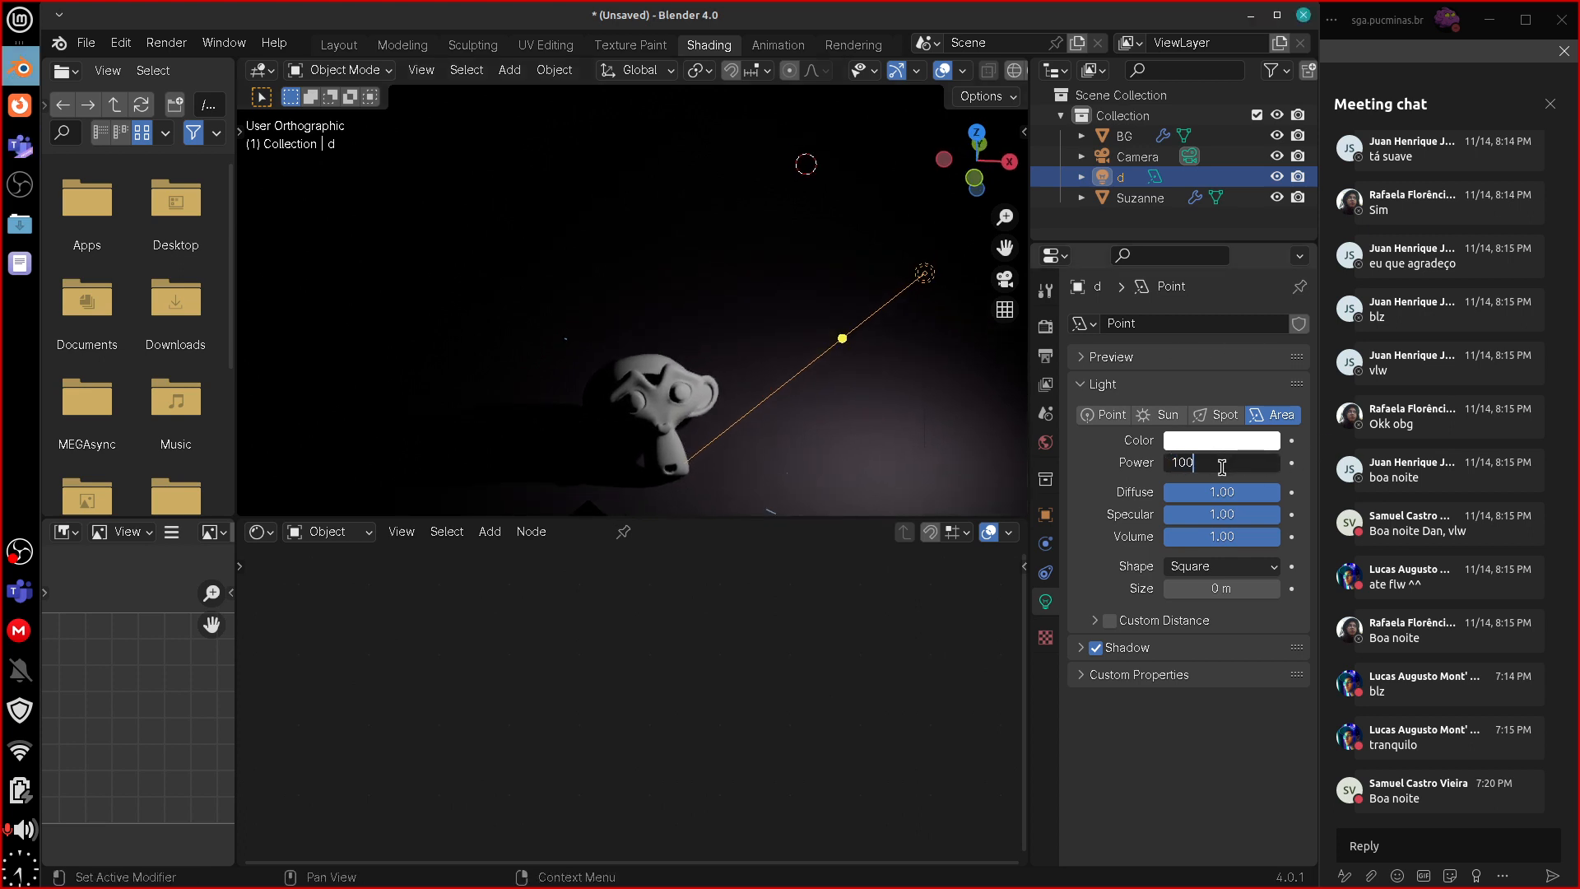
{"action": "key", "text": "Return"}
{"action": "double_click", "coordinate": [1225, 465]}
{"action": "type", "text": "0"}
{"action": "key", "text": "Return"}
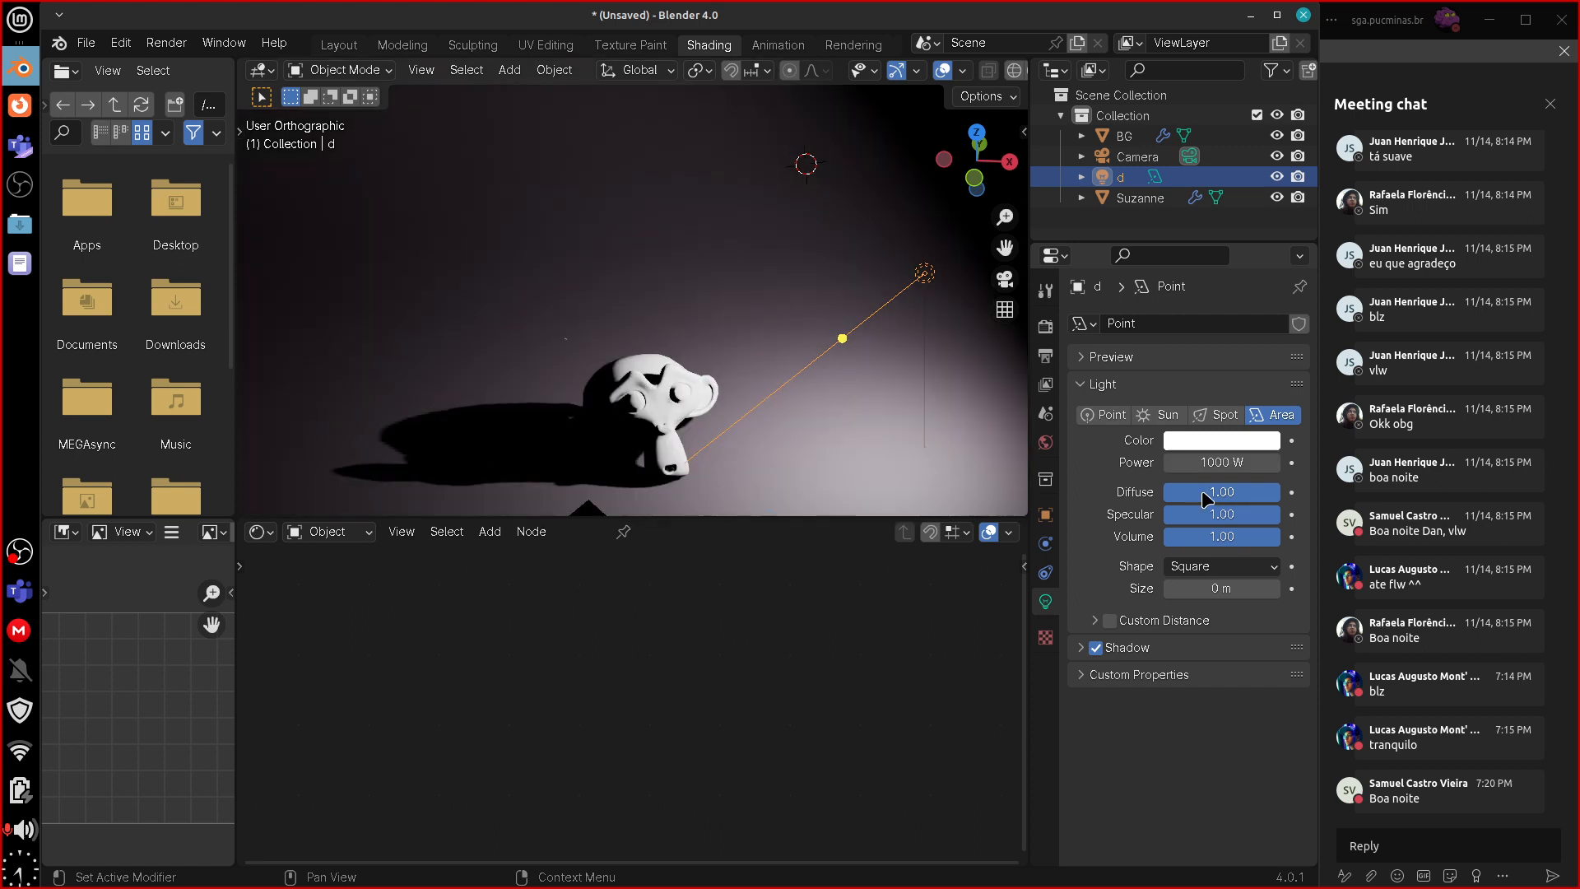
- Move the area light about 2 m closer to the Suzanne head
{"action": "middle_click_drag", "start_coordinate": [935, 422], "coordinate": [917, 406]}
{"action": "scroll", "coordinate": [919, 408], "scroll_direction": "down", "scroll_amount": 2}
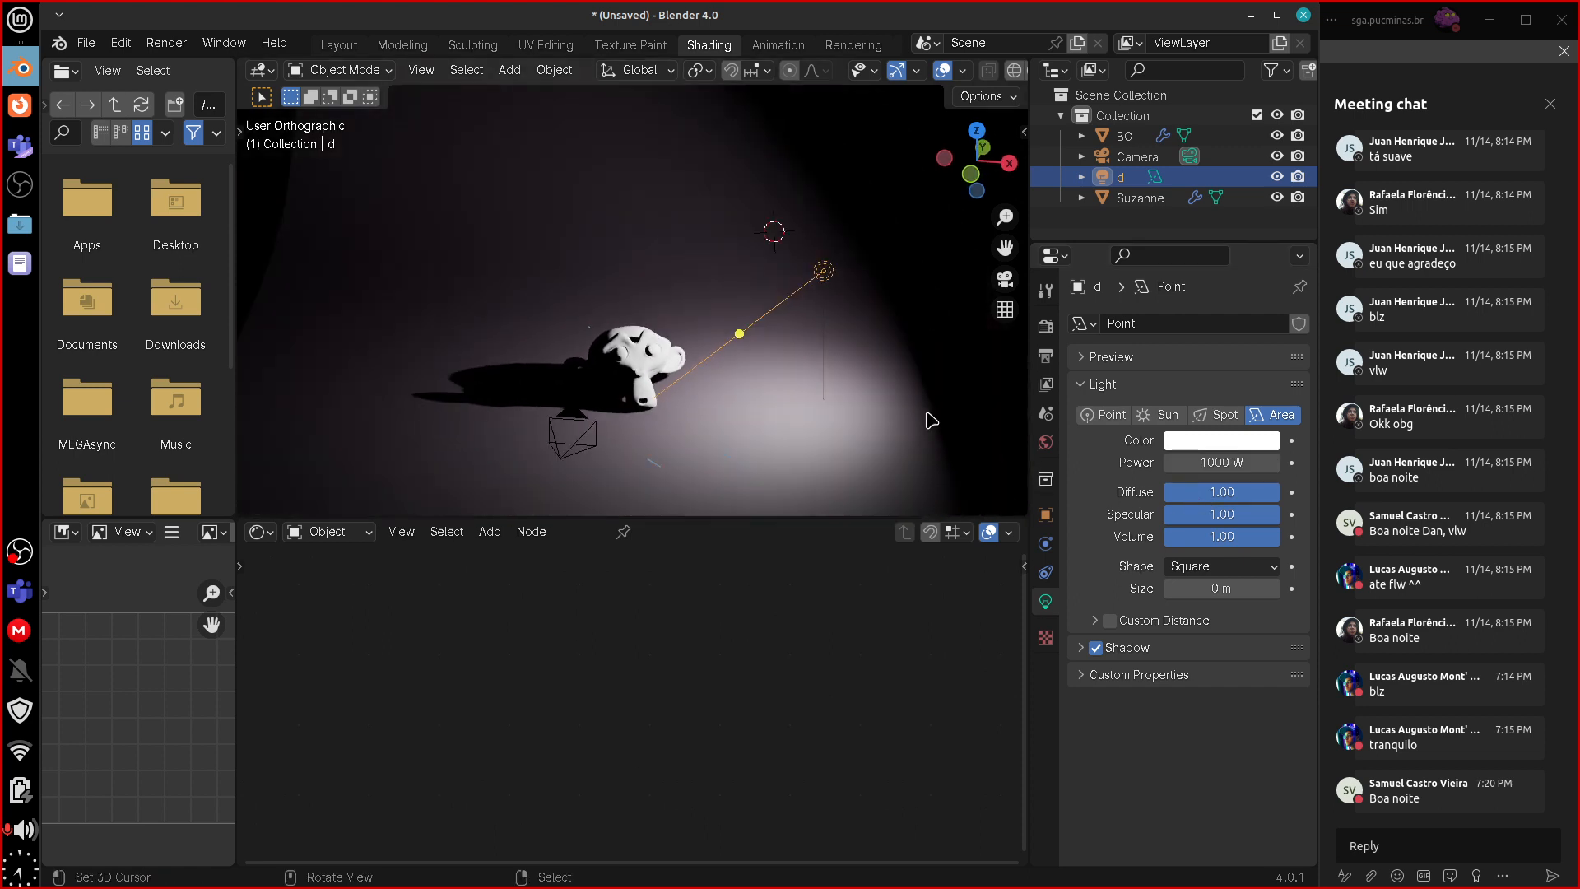
{"action": "key", "text": "g"}
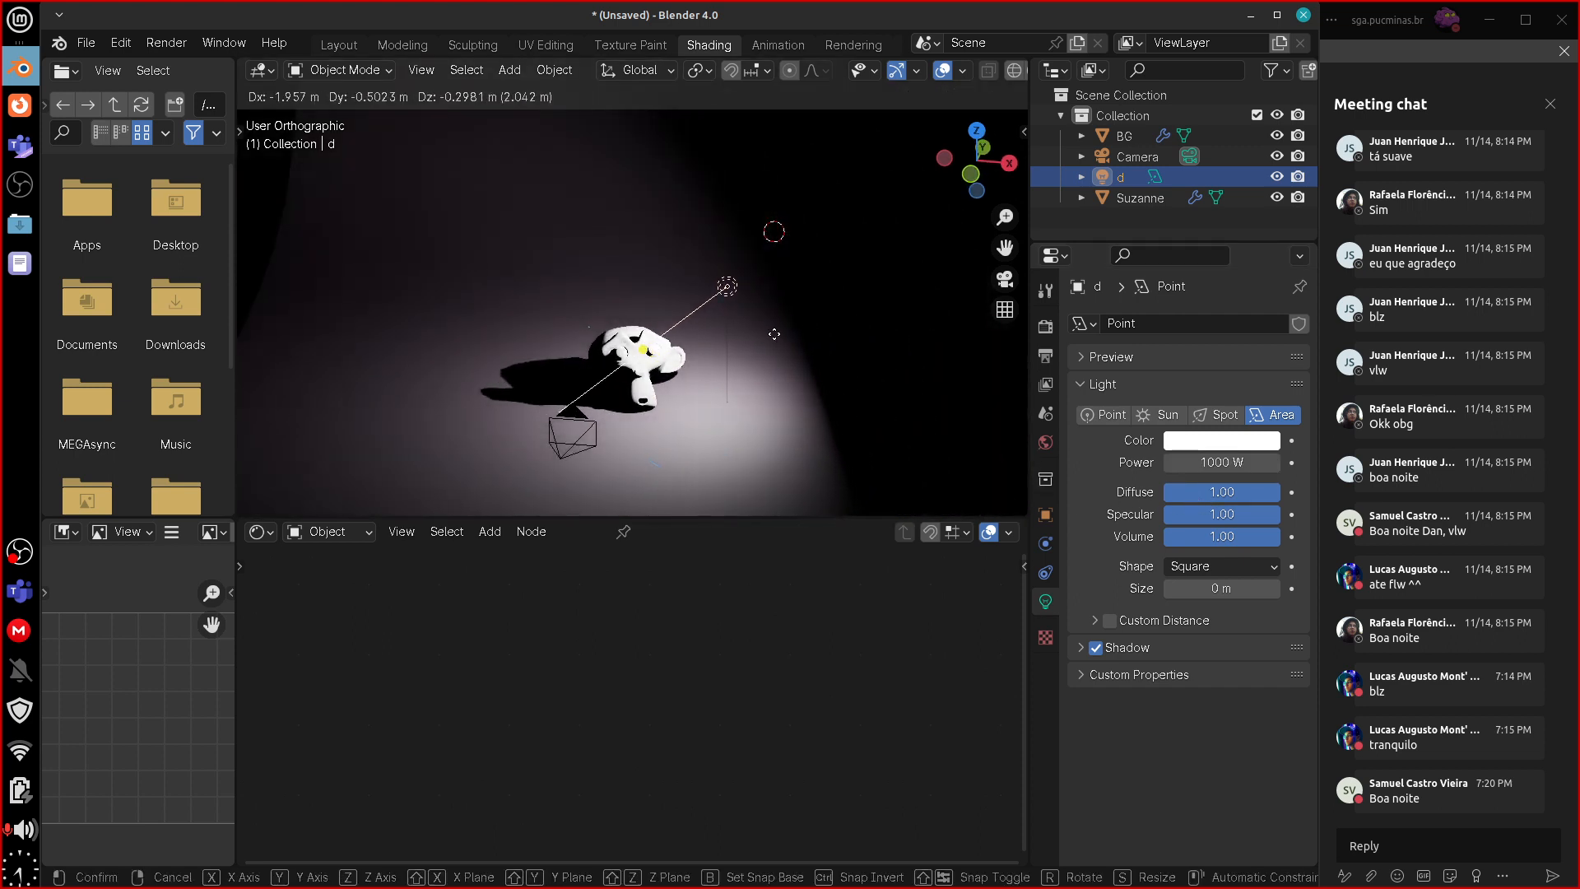
{"action": "left_click", "coordinate": [795, 358]}
{"action": "middle_click_drag", "start_coordinate": [795, 358], "coordinate": [845, 414]}
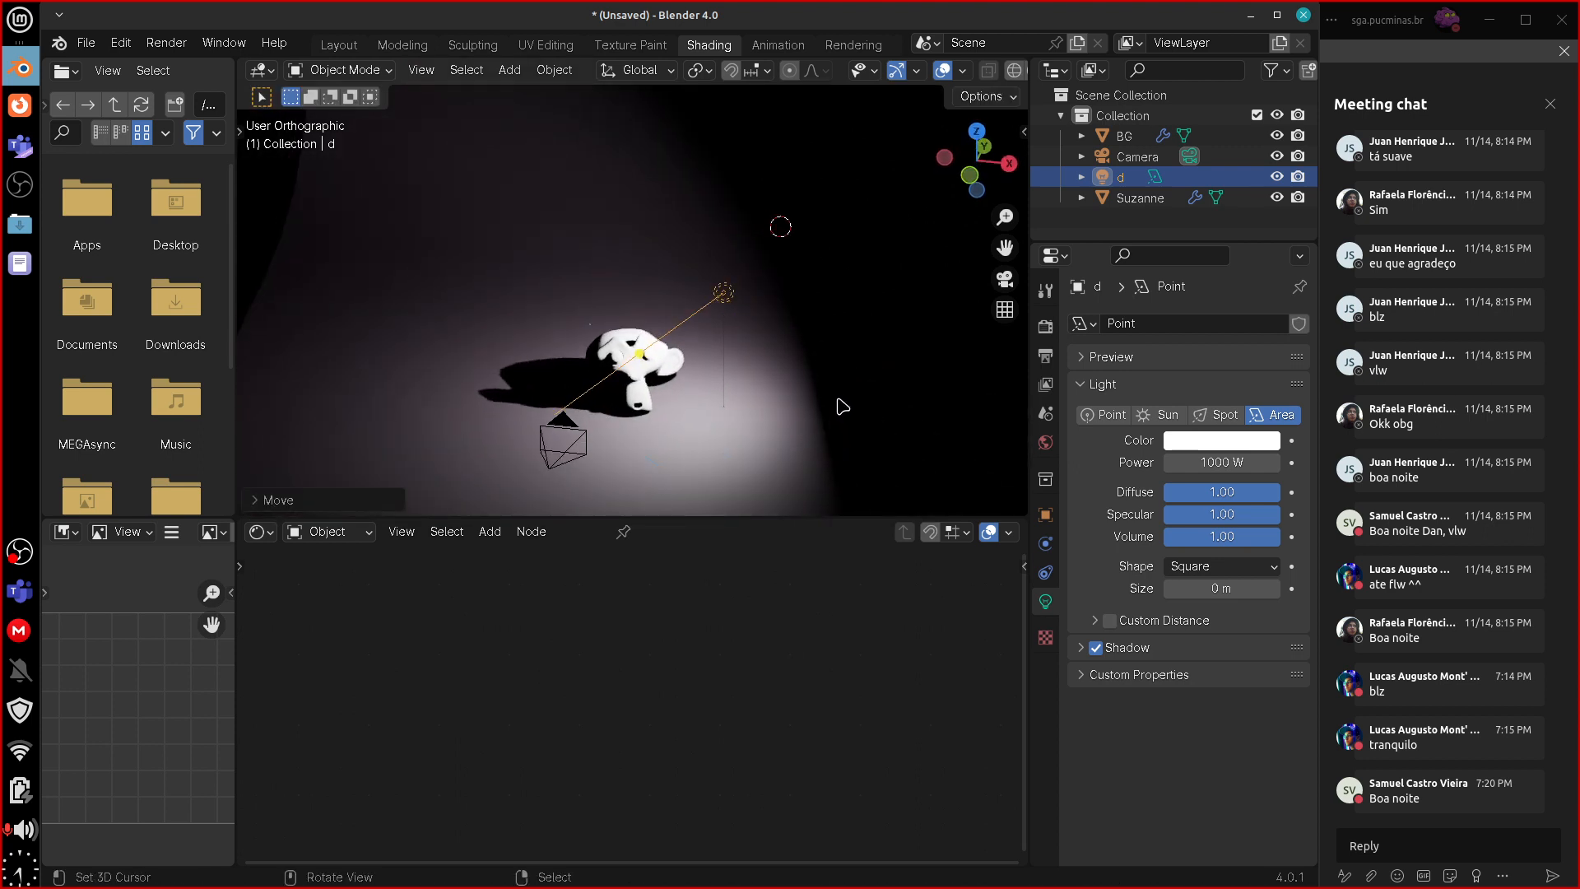
- Switch to the camera view and rotate the area light about -6° around the global Z axis
{"action": "key", "text": "KP_0"}
{"action": "scroll", "coordinate": [872, 367], "scroll_direction": "up", "scroll_amount": 4}
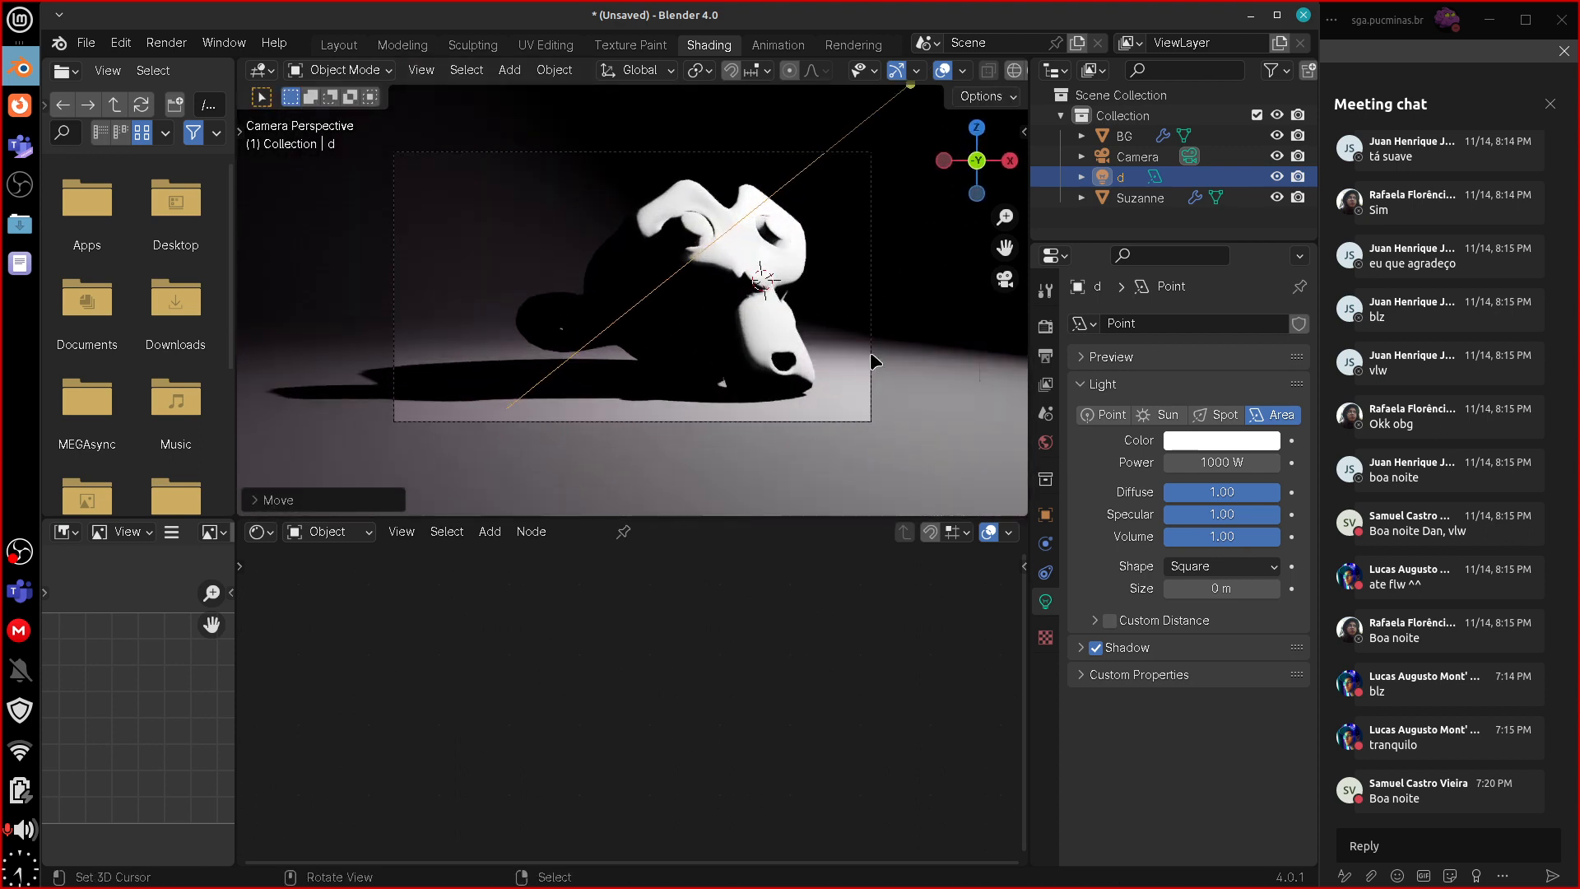
{"action": "middle_click_drag", "start_coordinate": [896, 342], "coordinate": [860, 423], "text": "shift"}
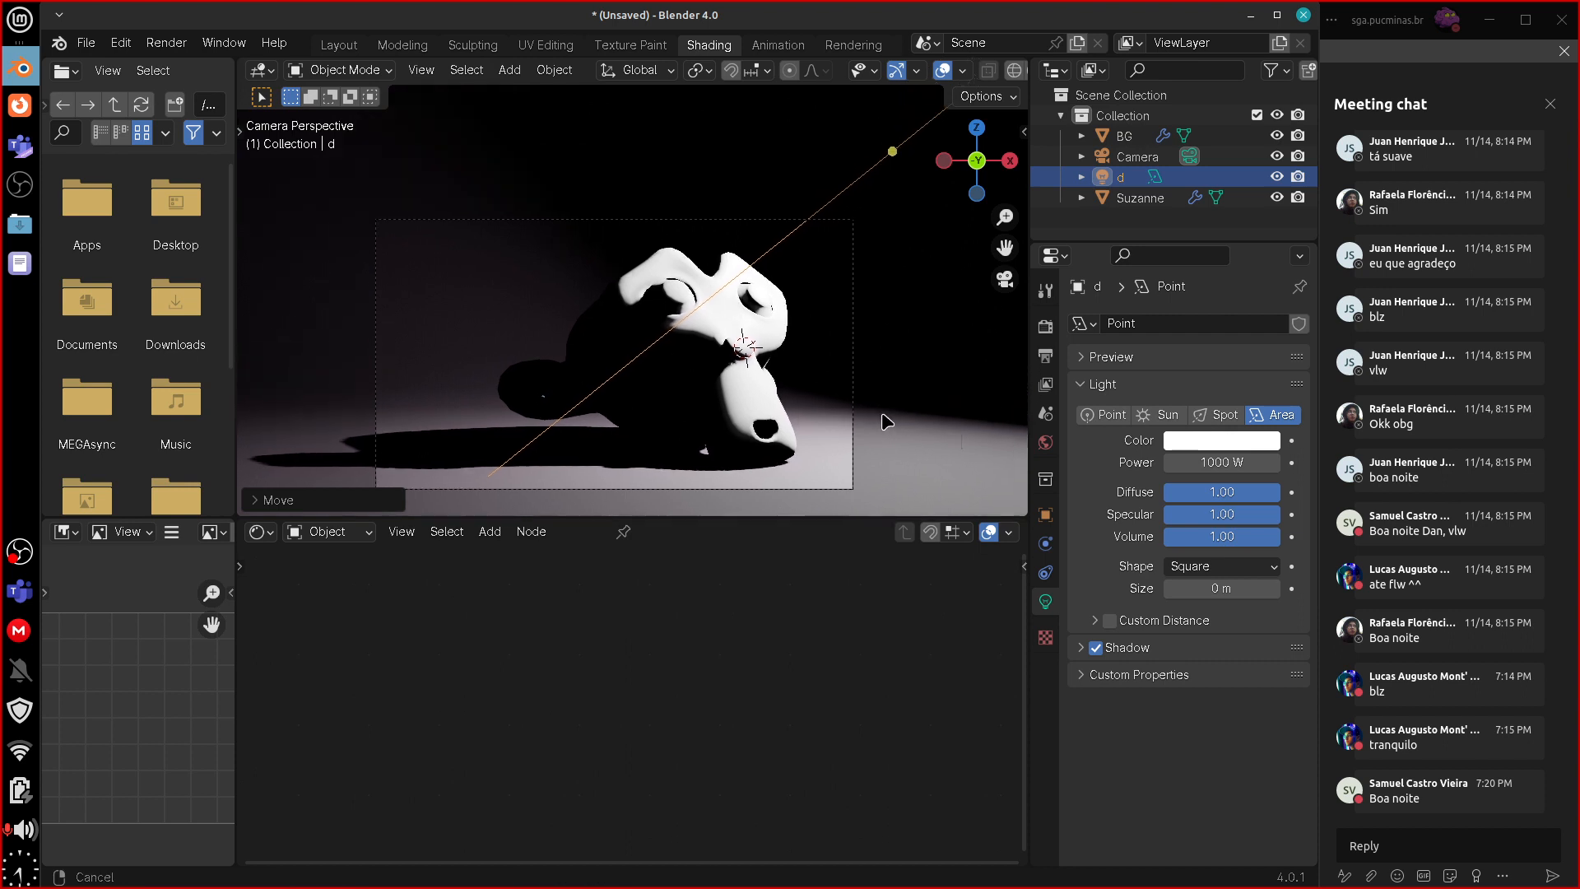
{"action": "key", "text": "r"}
{"action": "key", "text": "z"}
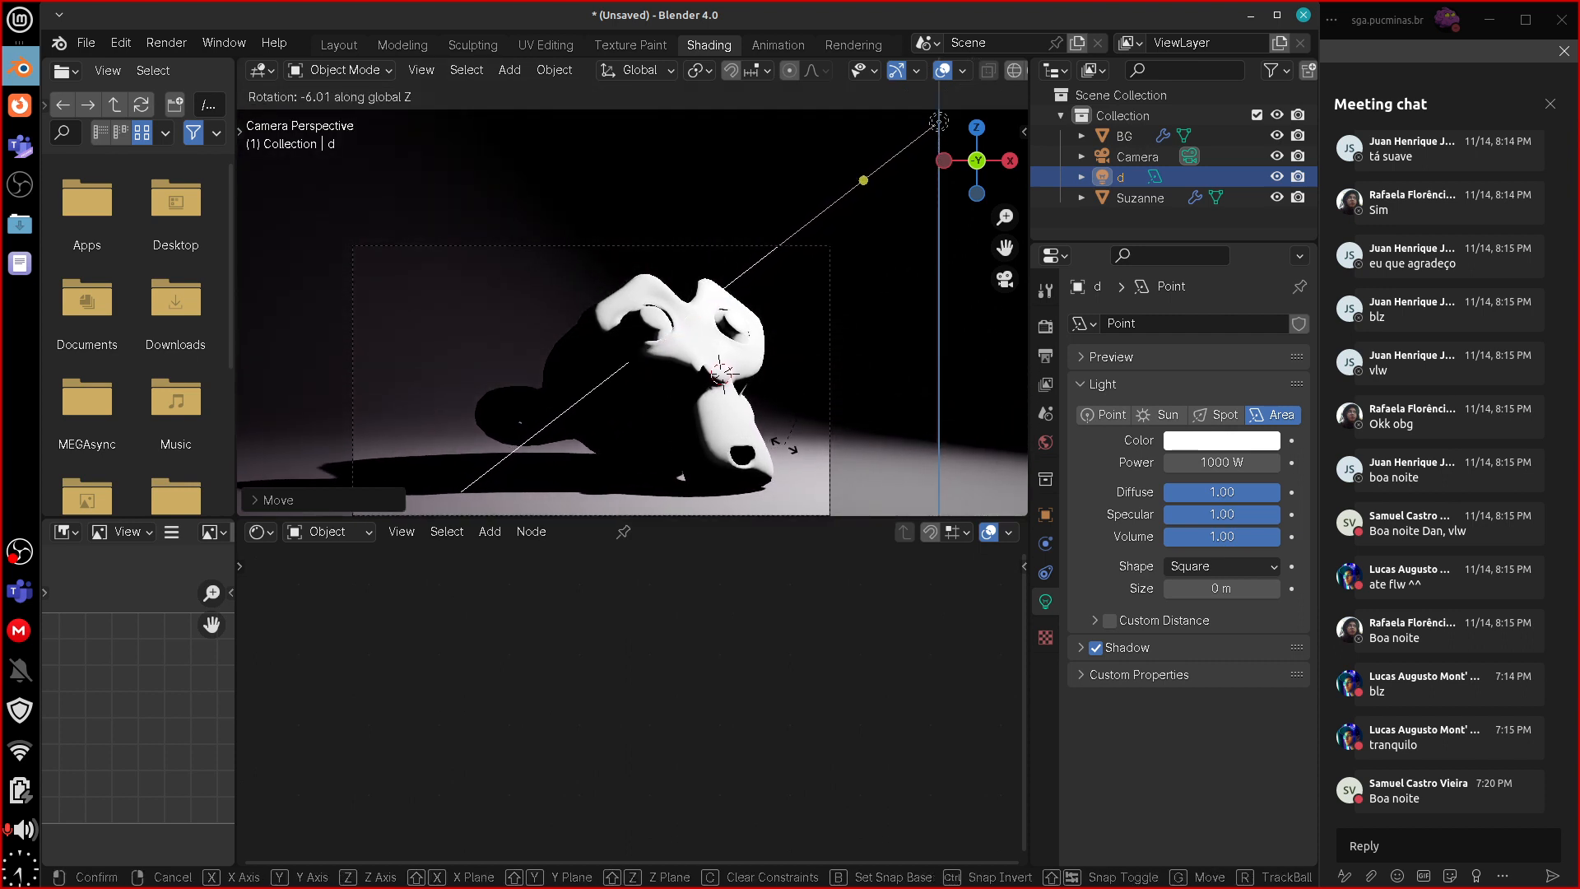
{"action": "key", "text": "Return"}
- Set the area light's power to 400 W
{"action": "left_click", "coordinate": [1230, 463]}
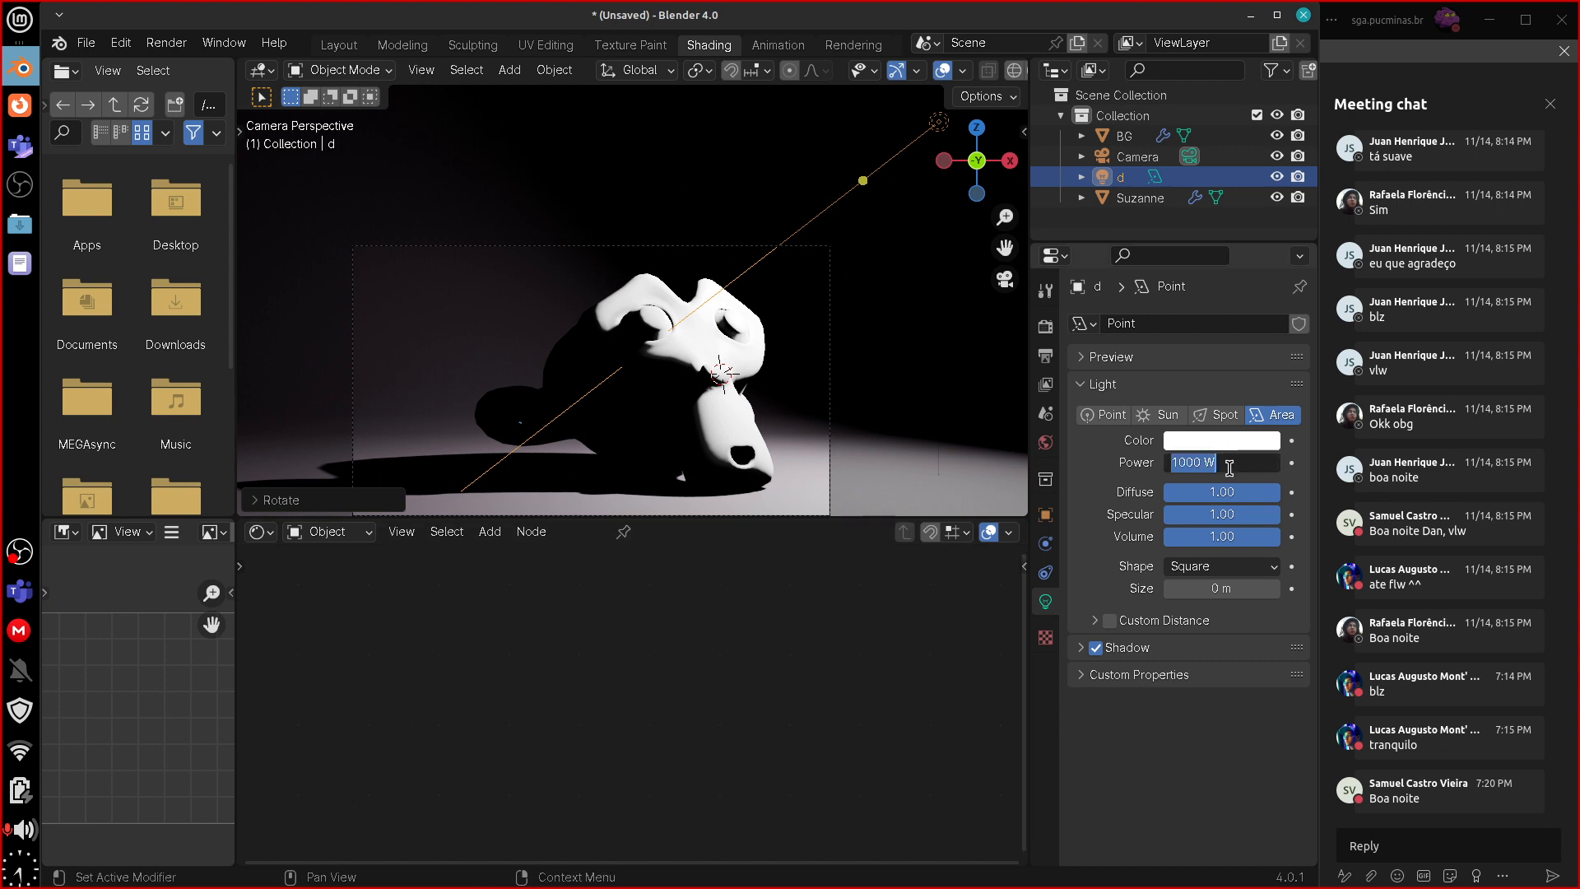
{"action": "type", "text": "400"}
{"action": "key", "text": "Return"}
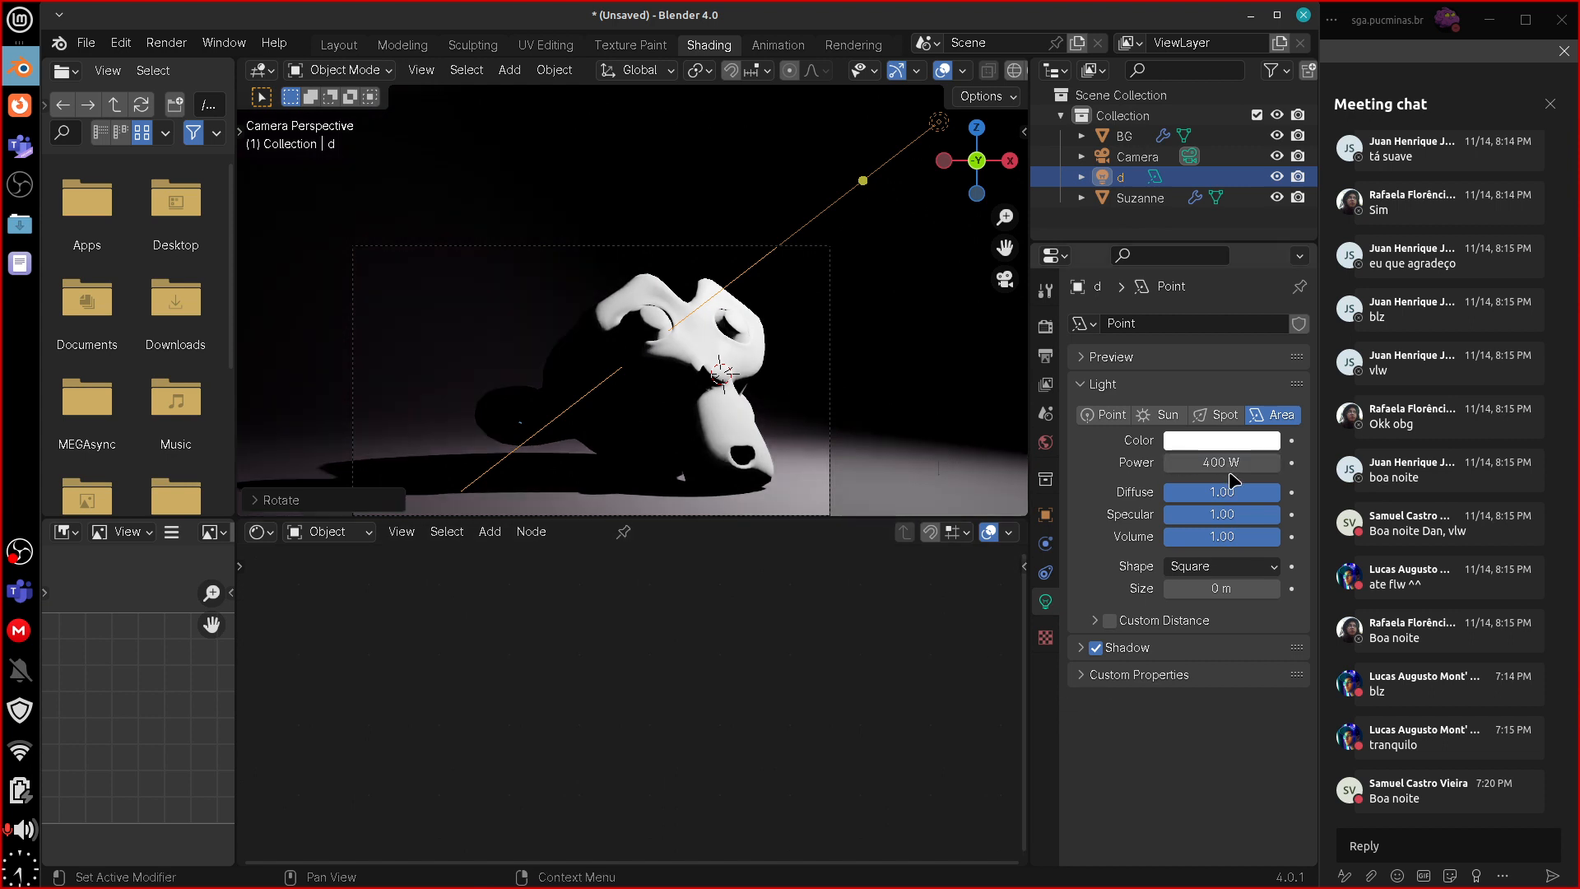
{"action": "mouse_move", "coordinate": [870, 438]}
{"action": "middle_mouse_down", "text": "shift"}
{"action": "mouse_move", "coordinate": [961, 405]}
{"action": "mouse_move", "coordinate": [852, 441]}
{"action": "middle_mouse_up", "text": "shift"}
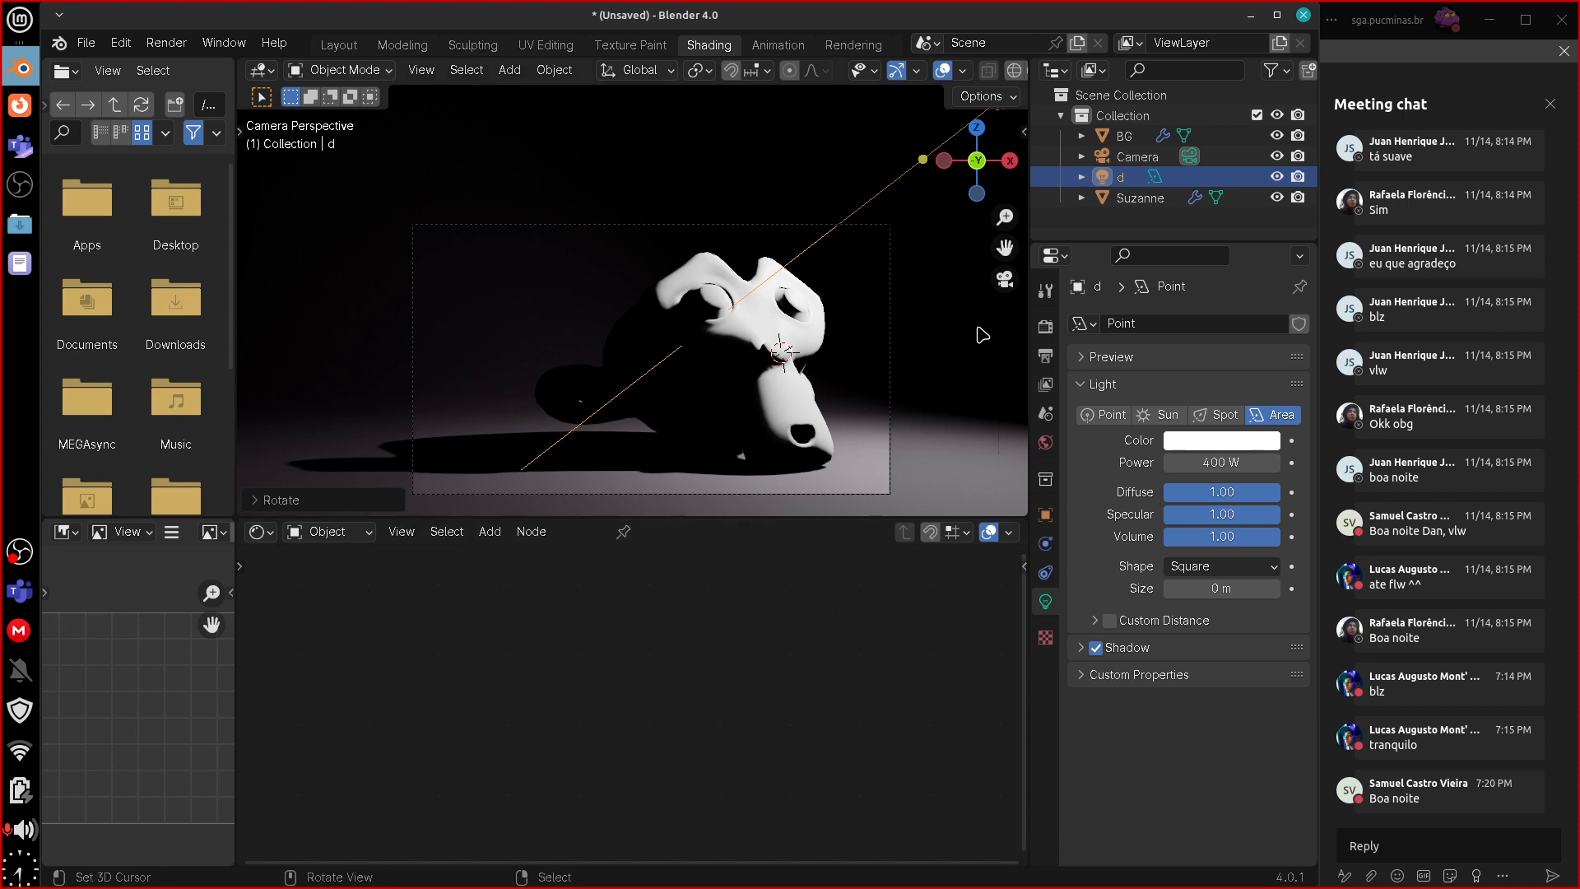
- Increase the area light's size to 3.97 m and view the softened shadows through the camera
{"action": "middle_click_drag", "start_coordinate": [980, 332], "coordinate": [903, 420]}
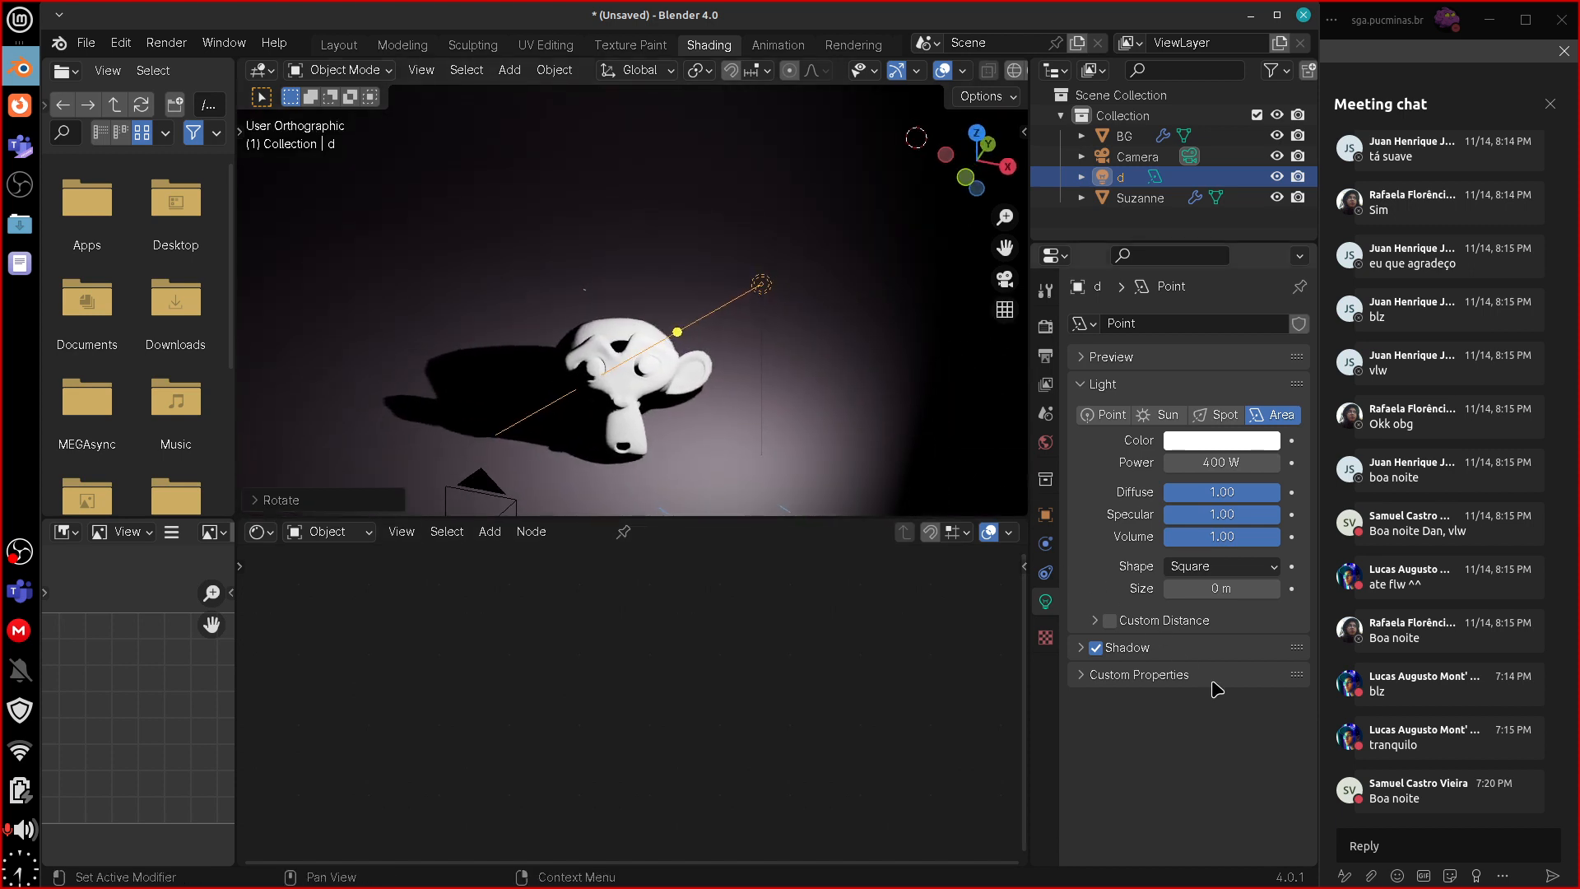
{"action": "key", "text": "KP_1"}
{"action": "mouse_move", "coordinate": [1212, 598]}
{"action": "left_mouse_down"}
{"action": "mouse_move", "coordinate": [1432, 585]}
{"action": "mouse_move", "coordinate": [1224, 601]}
{"action": "left_mouse_up"}
{"action": "middle_click_drag", "start_coordinate": [823, 383], "coordinate": [869, 398]}
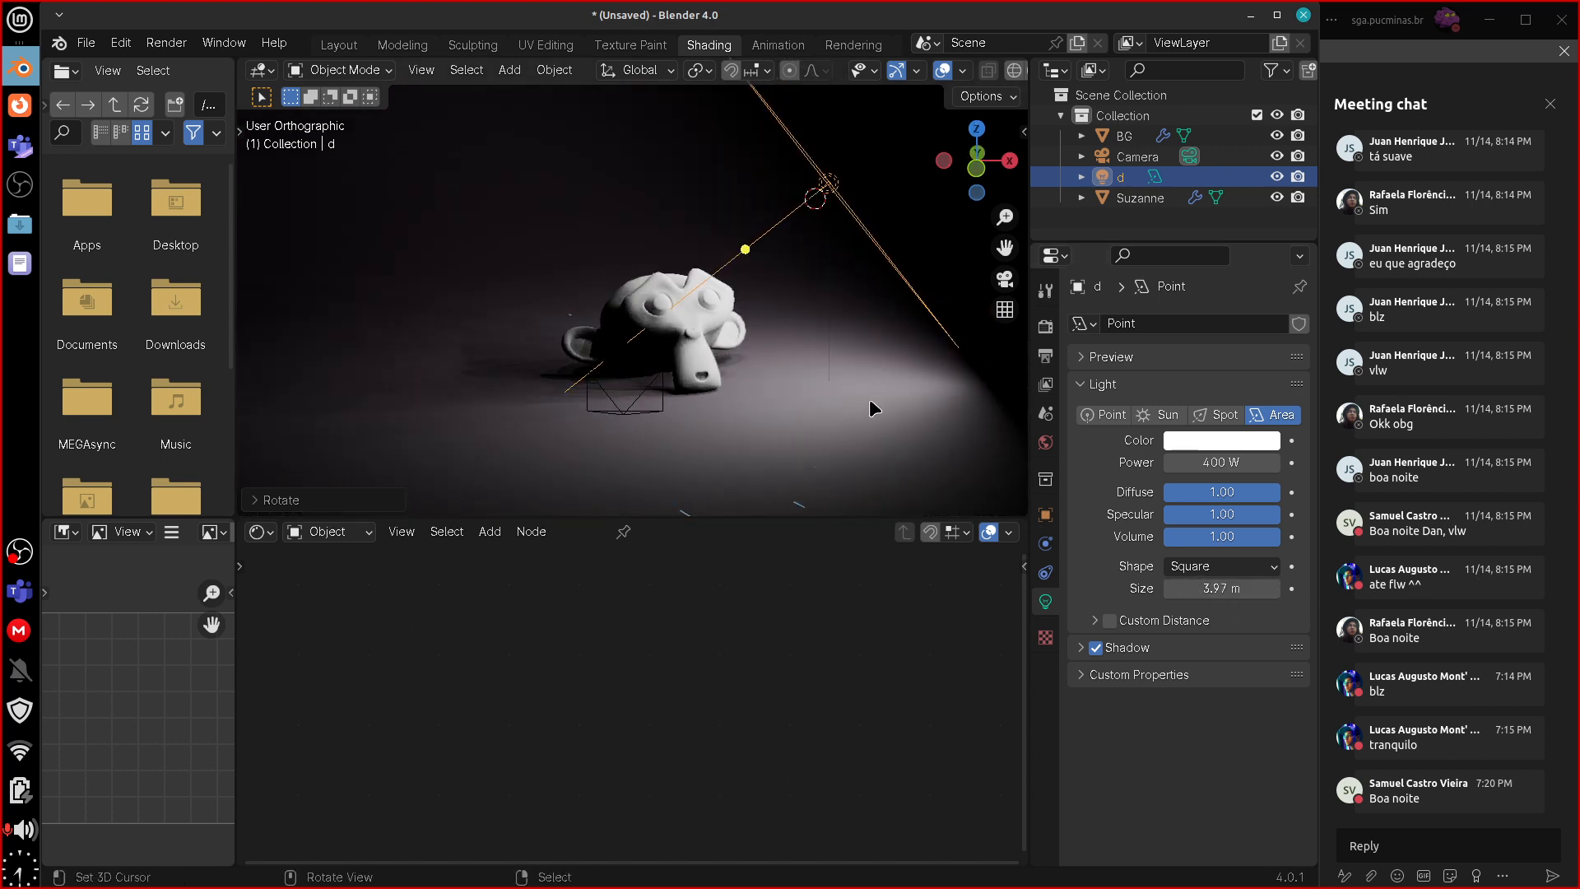
{"action": "key", "text": "KP_0"}
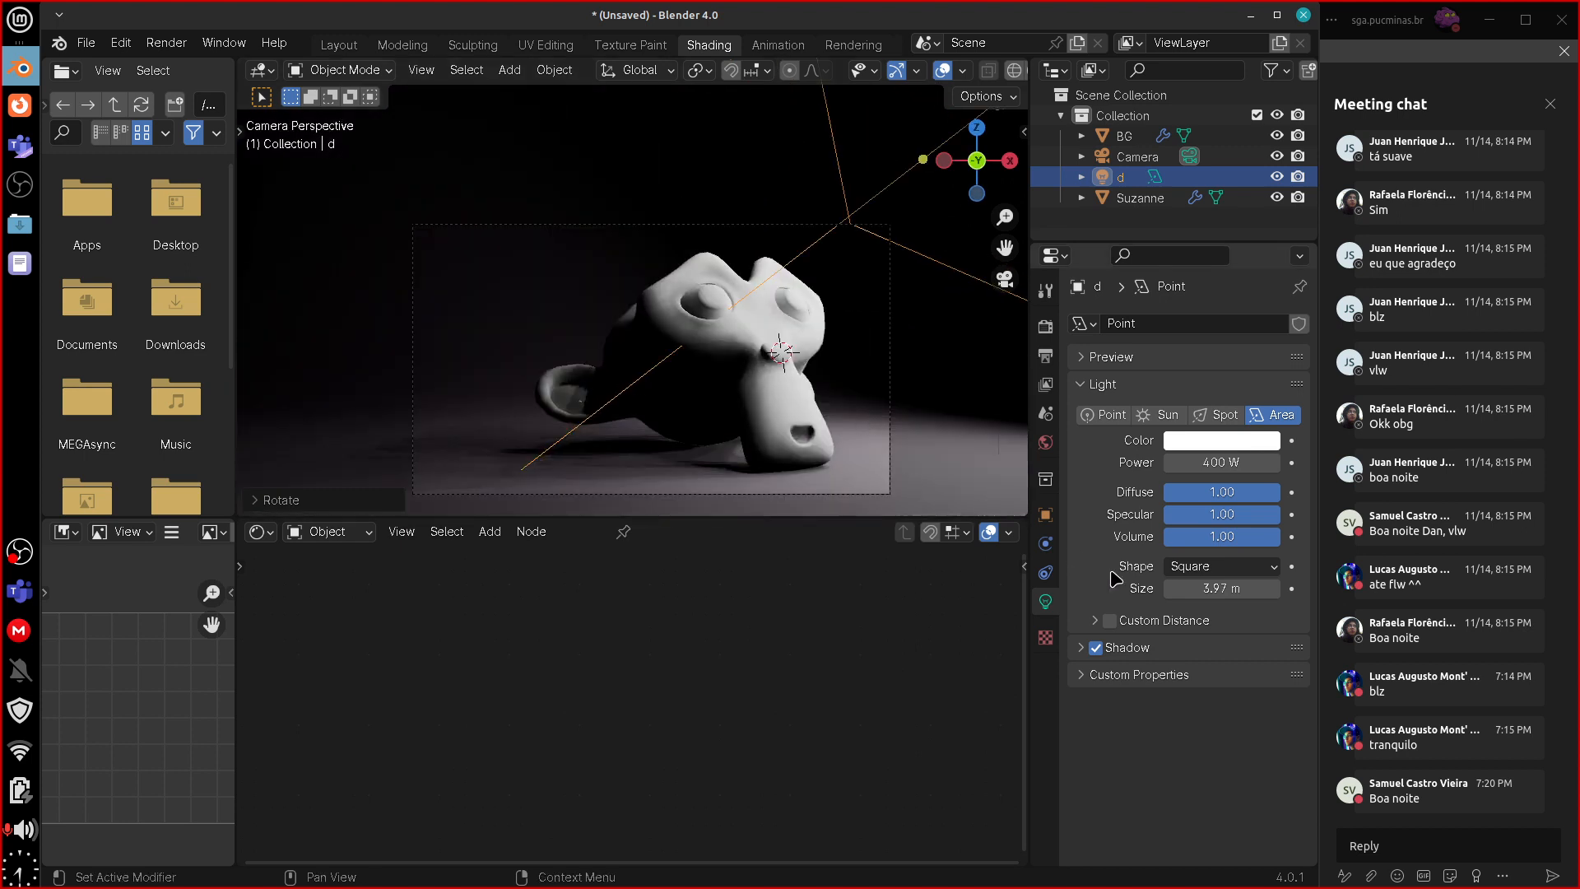
- Reduce the area light's size to 0 m, and draw and erase an annotation across the floor shadow
{"action": "left_click_drag", "start_coordinate": [1223, 587], "coordinate": [585, 712]}
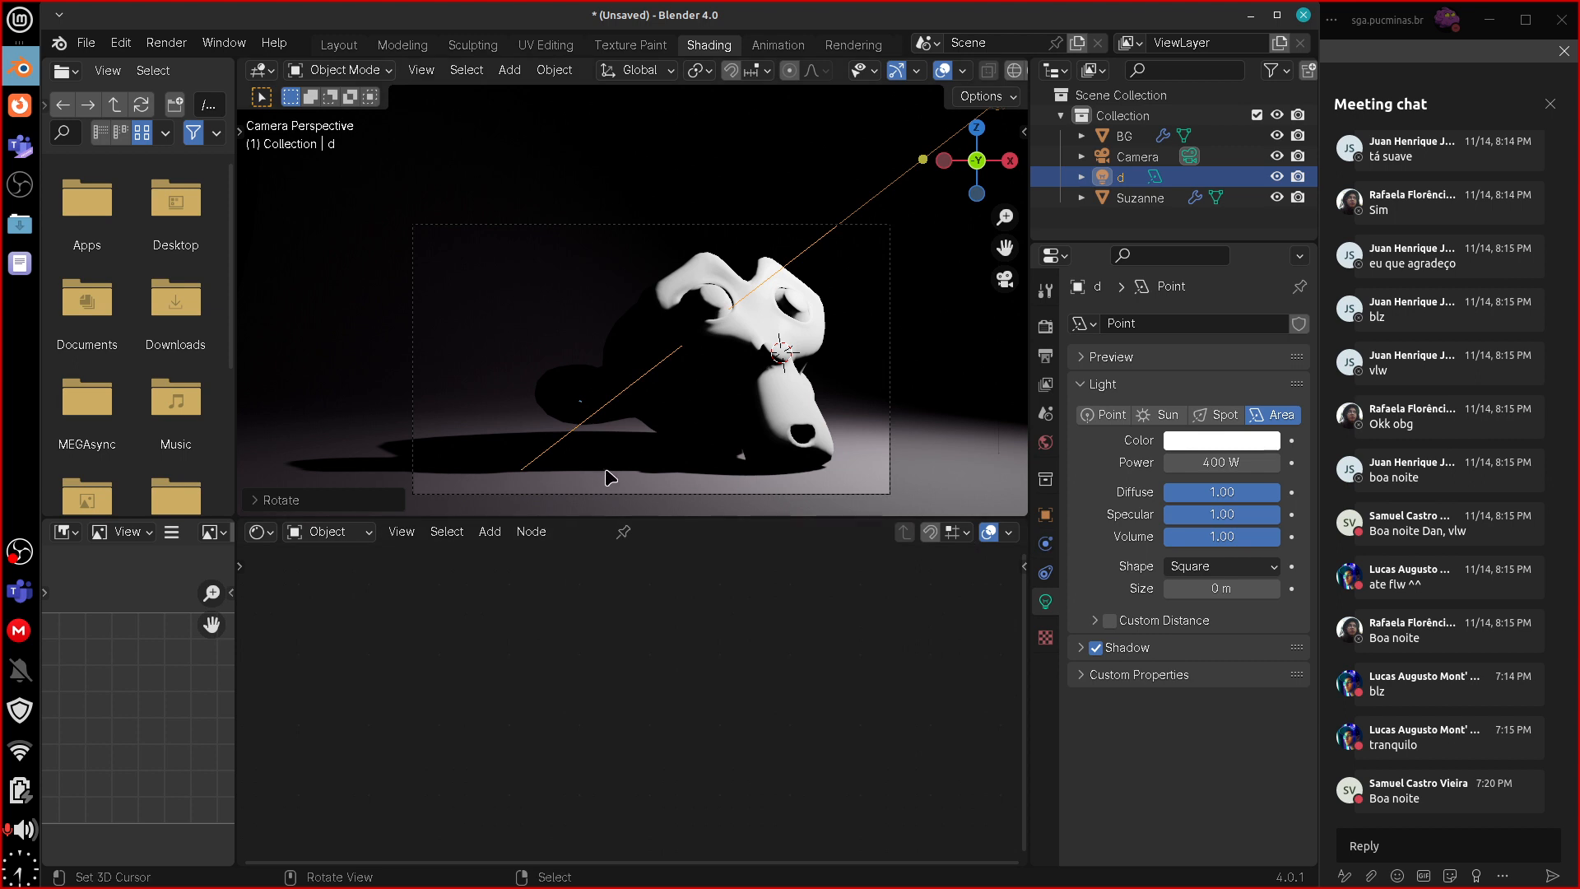
{"action": "left_click_drag", "start_coordinate": [607, 426], "coordinate": [613, 463]}
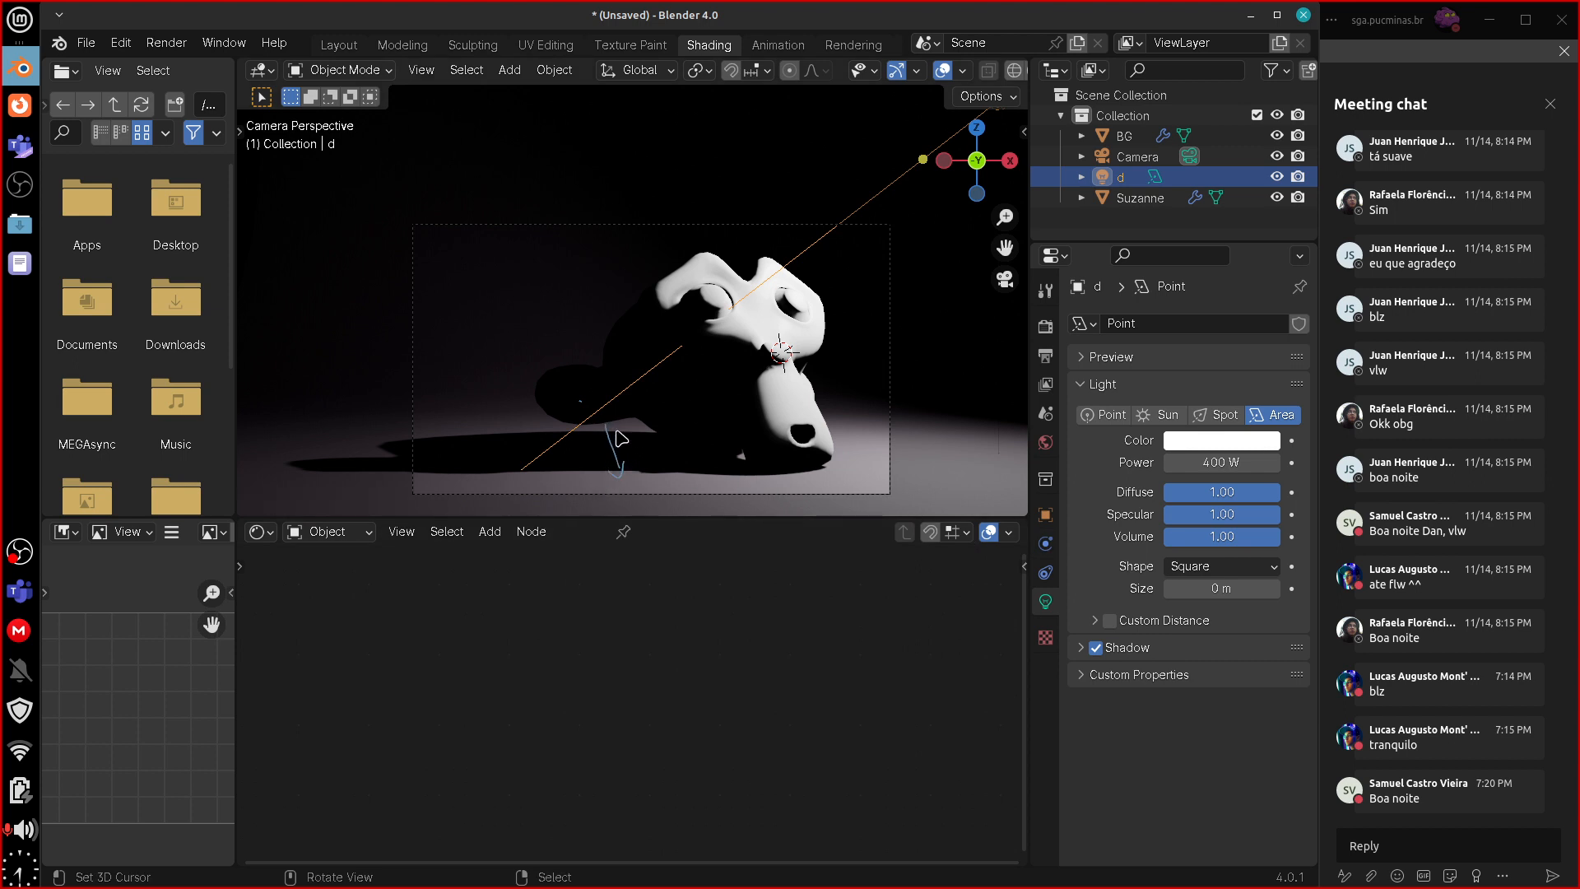
{"action": "right_click_drag", "start_coordinate": [623, 473], "coordinate": [611, 432]}
- Try an area light size of 5.45 m and settle on 2 m
{"action": "mouse_move", "coordinate": [1193, 588]}
{"action": "left_mouse_down"}
{"action": "mouse_move", "coordinate": [1498, 601]}
{"action": "mouse_move", "coordinate": [1302, 597]}
{"action": "mouse_move", "coordinate": [1323, 606]}
{"action": "left_mouse_up"}
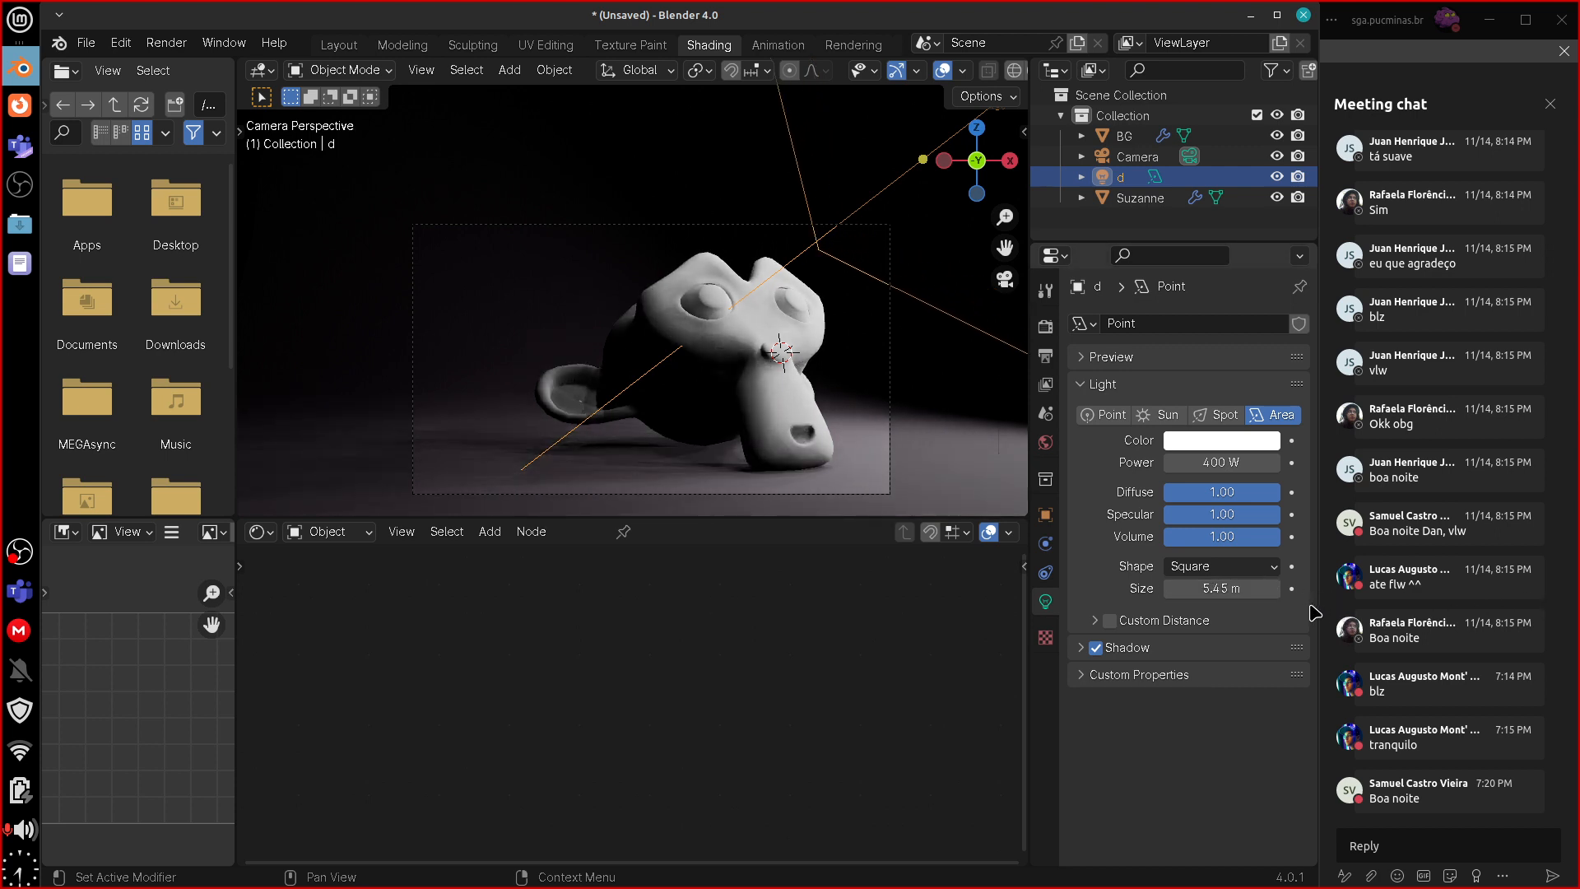
{"action": "left_click", "coordinate": [1243, 589]}
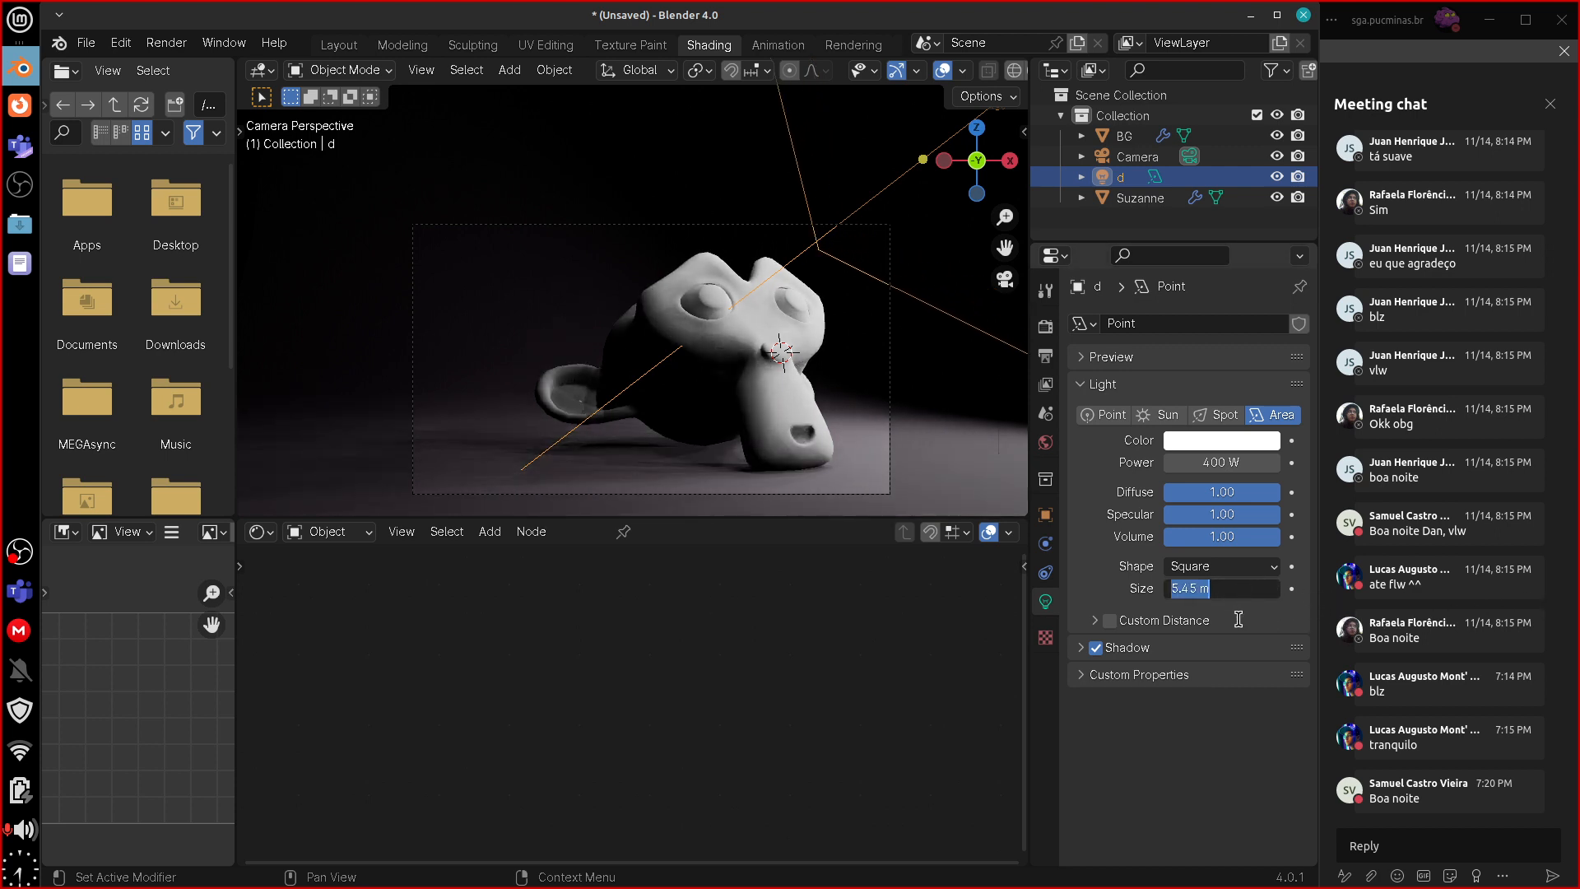
{"action": "type", "text": "2"}
{"action": "key", "text": "Return"}
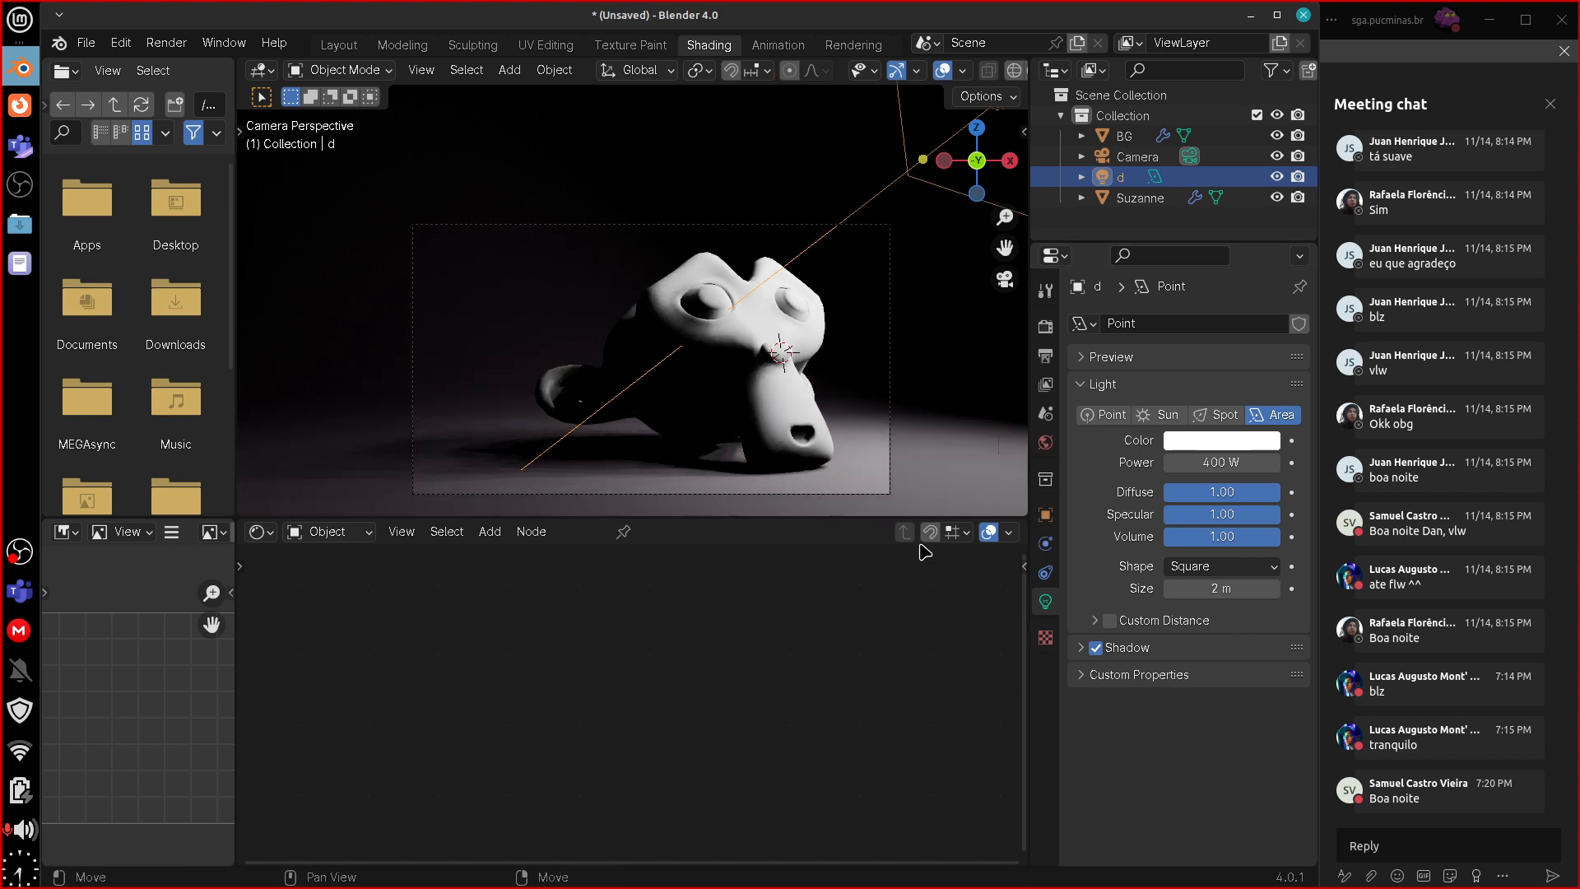
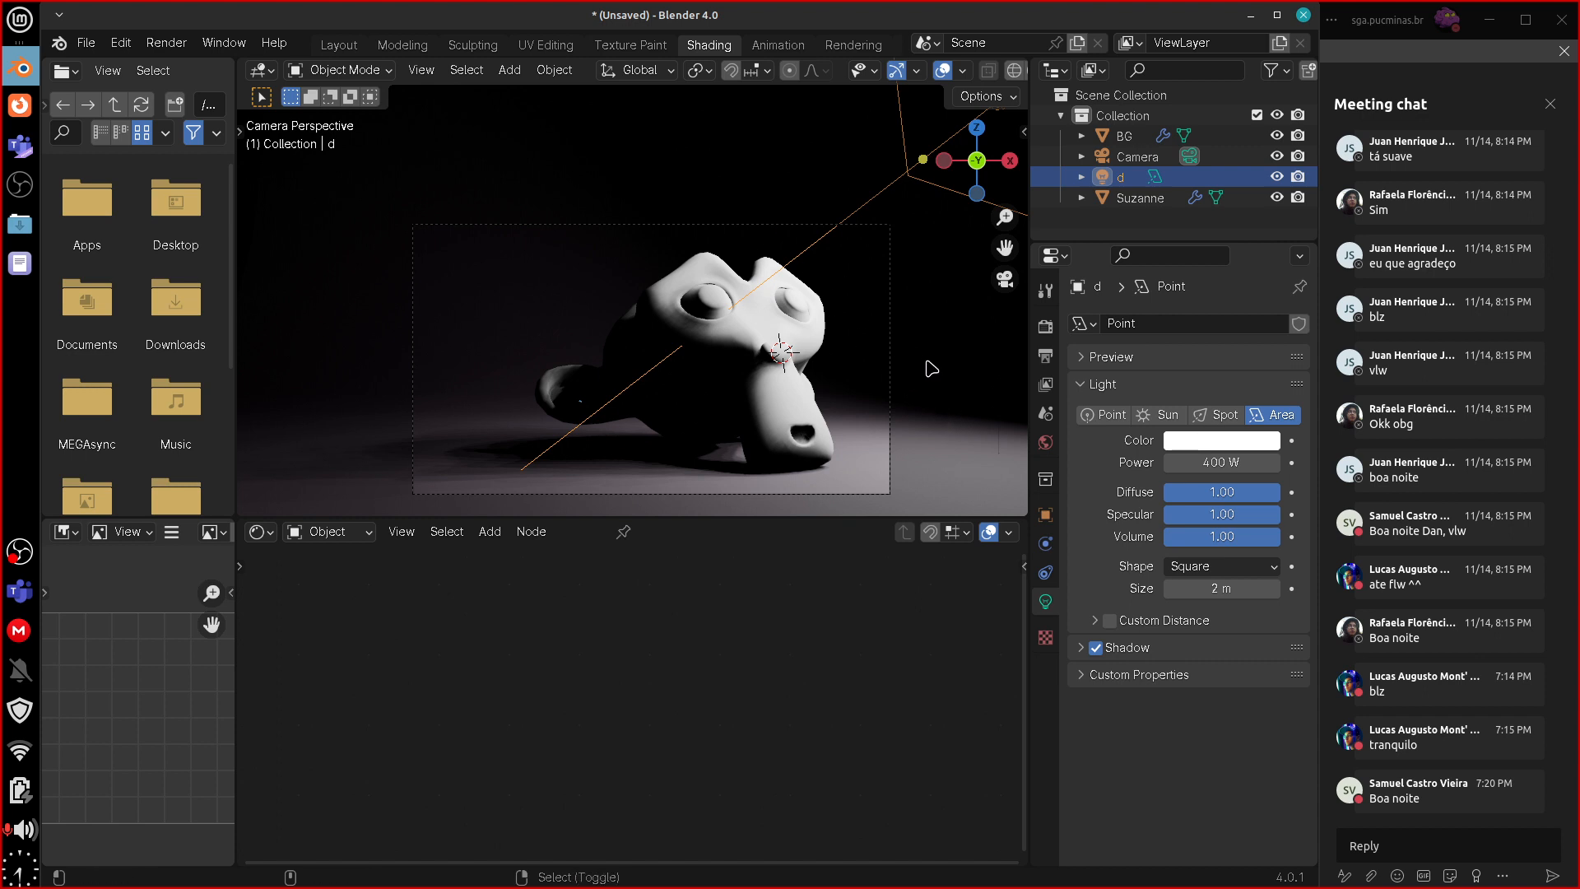
- Sketch an annotation diagram of a point source casting a shadow behind a circle, label it "HARD", and erase it
{"action": "middle_click_drag", "start_coordinate": [943, 377], "coordinate": [813, 279], "text": "shift"}
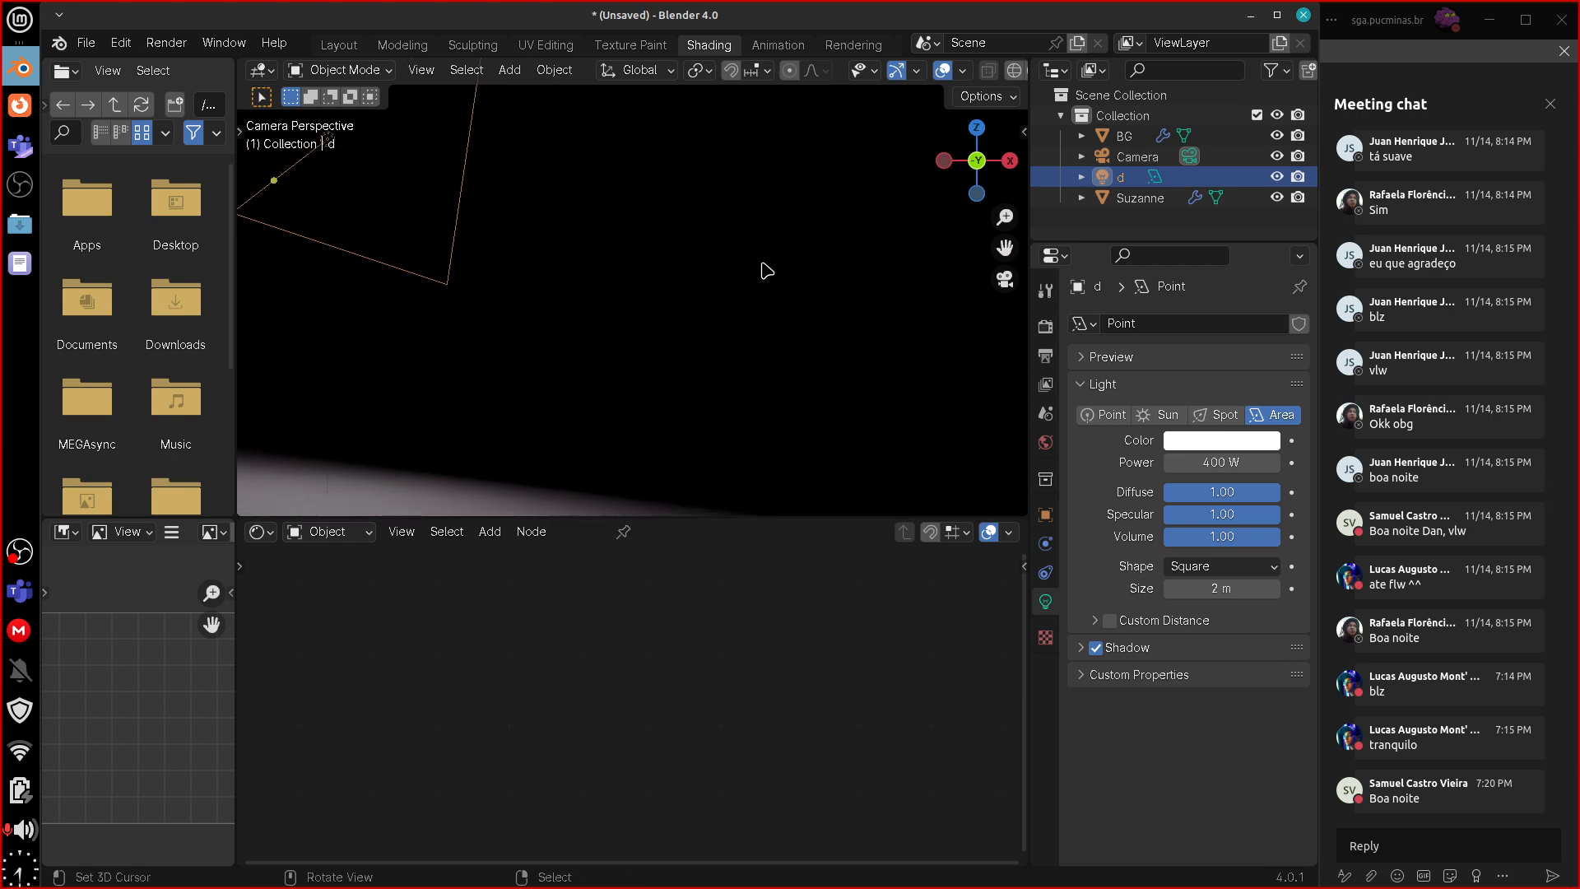
{"action": "mouse_move", "coordinate": [740, 257]}
{"action": "left_mouse_down"}
{"action": "mouse_move", "coordinate": [762, 280]}
{"action": "mouse_move", "coordinate": [742, 261]}
{"action": "left_mouse_up"}
{"action": "mouse_move", "coordinate": [845, 274]}
{"action": "left_mouse_down"}
{"action": "mouse_move", "coordinate": [748, 269]}
{"action": "mouse_move", "coordinate": [688, 241]}
{"action": "left_mouse_up"}
{"action": "left_click_drag", "start_coordinate": [793, 277], "coordinate": [691, 299]}
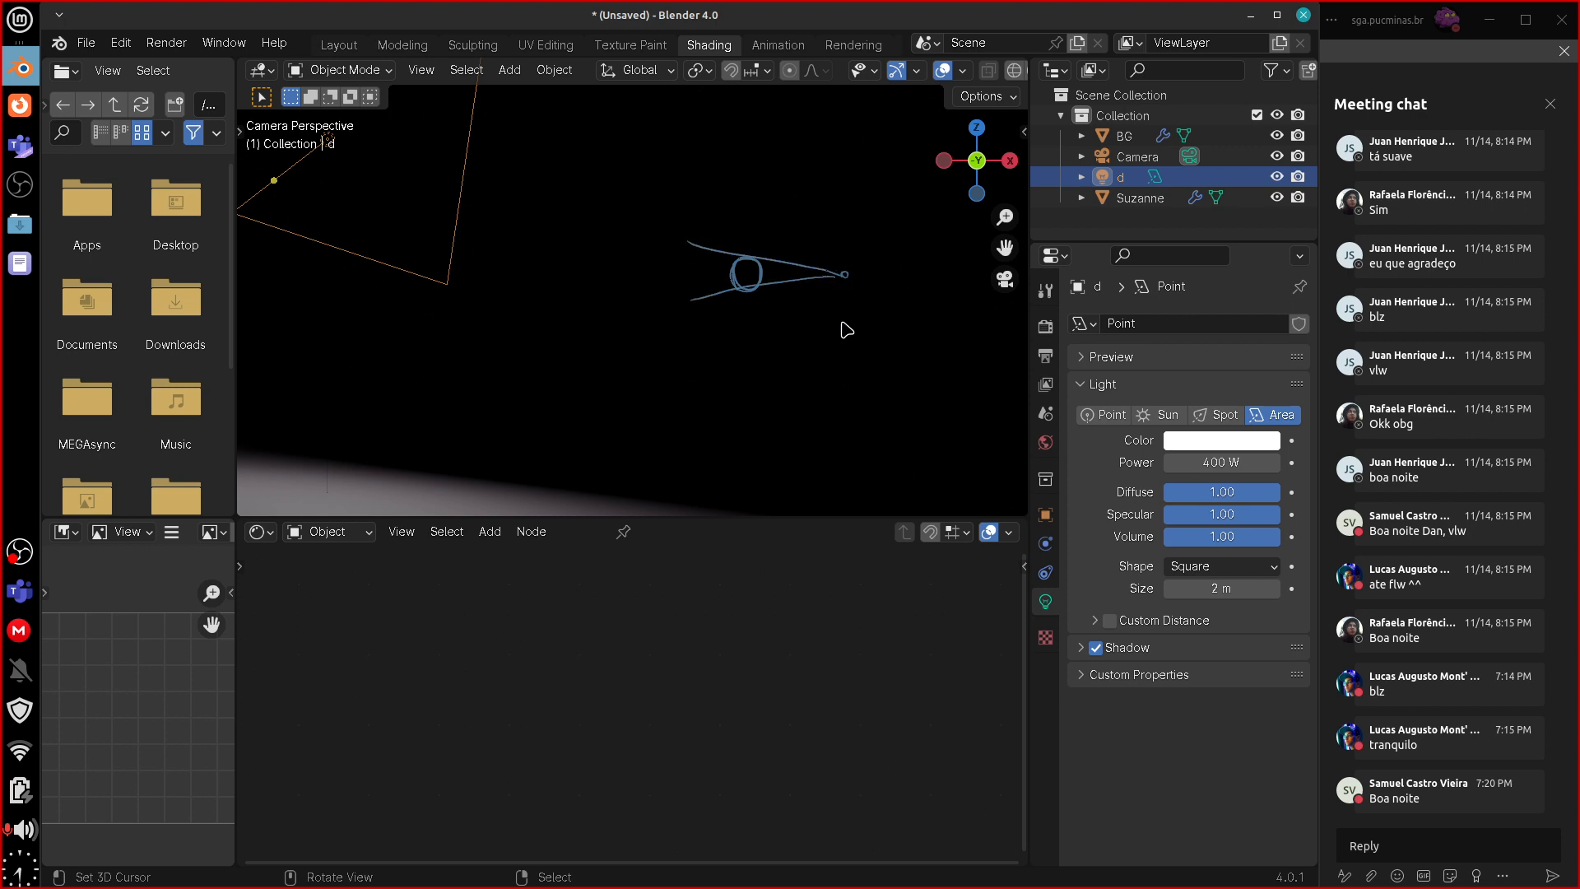
{"action": "left_click_drag", "start_coordinate": [680, 242], "coordinate": [695, 246]}
{"action": "left_click_drag", "start_coordinate": [765, 201], "coordinate": [766, 211]}
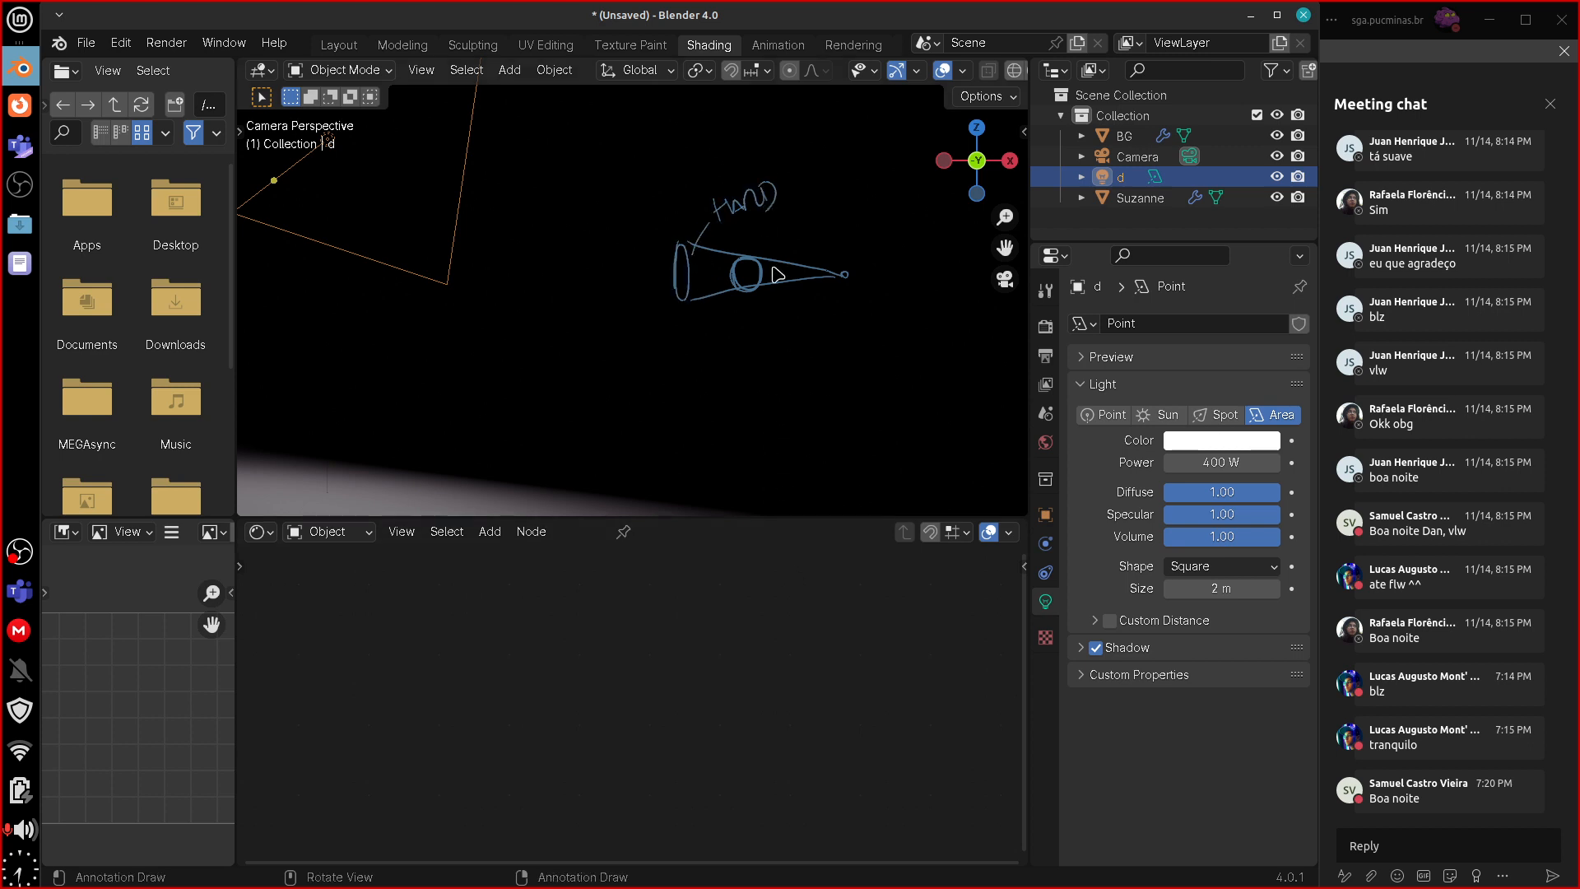
{"action": "mouse_move", "coordinate": [767, 202]}
{"action": "right_mouse_down"}
{"action": "mouse_move", "coordinate": [685, 314]}
{"action": "mouse_move", "coordinate": [811, 289]}
{"action": "mouse_move", "coordinate": [766, 260]}
{"action": "right_mouse_up"}
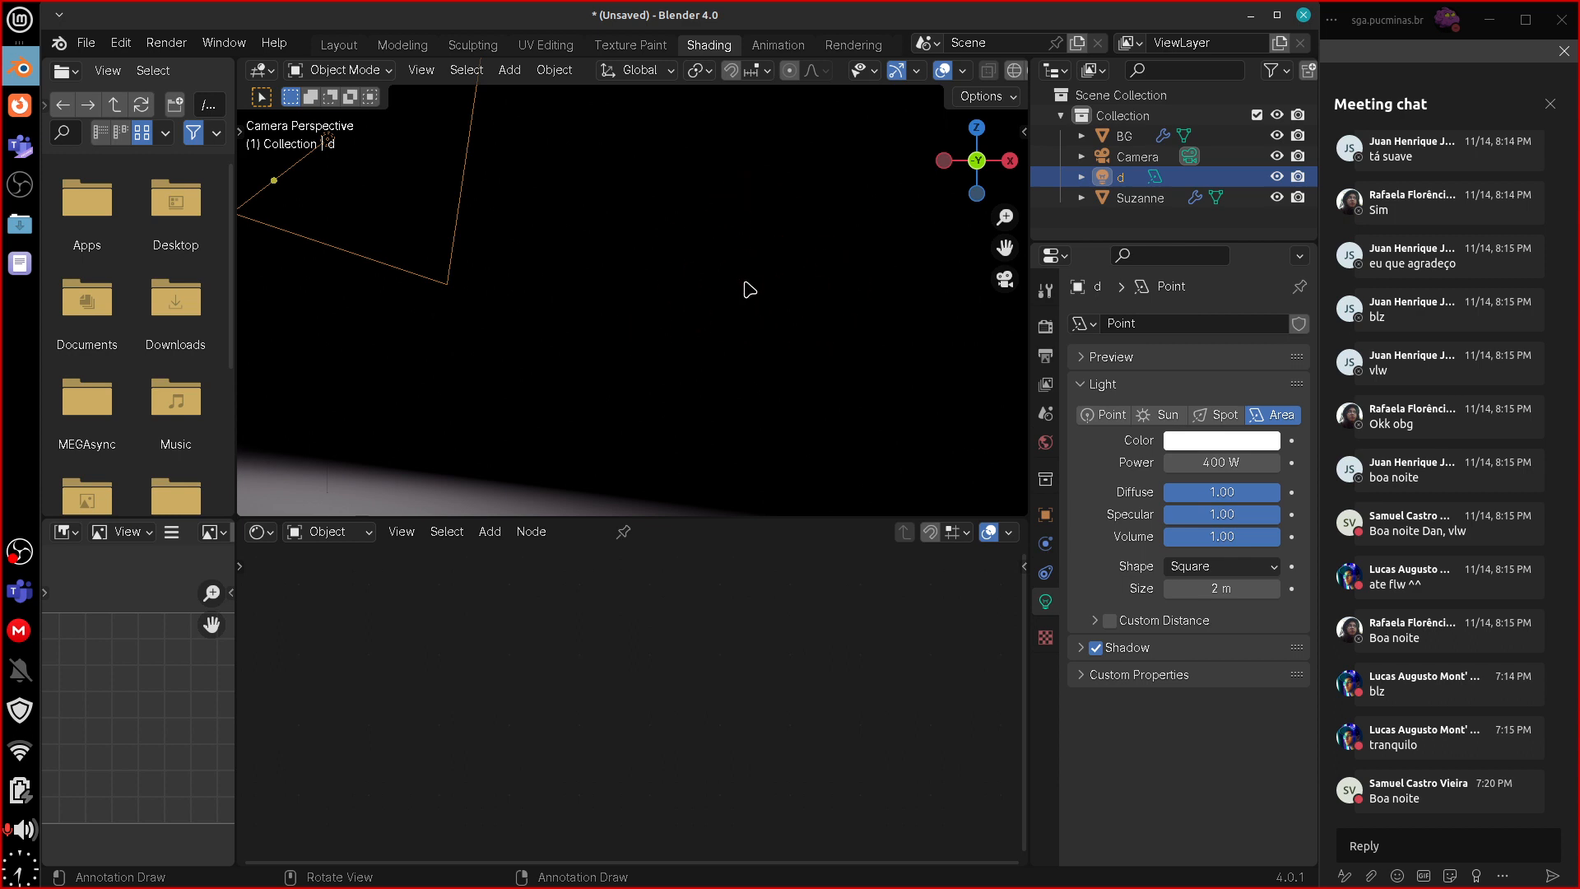
- Sketch an annotation diagram of a large rectangular source with rays crossing behind a small circle, start a soft-shadow label, and erase everything
{"action": "mouse_move", "coordinate": [829, 304]}
{"action": "left_mouse_down"}
{"action": "mouse_move", "coordinate": [866, 231]}
{"action": "mouse_move", "coordinate": [828, 325]}
{"action": "left_mouse_up"}
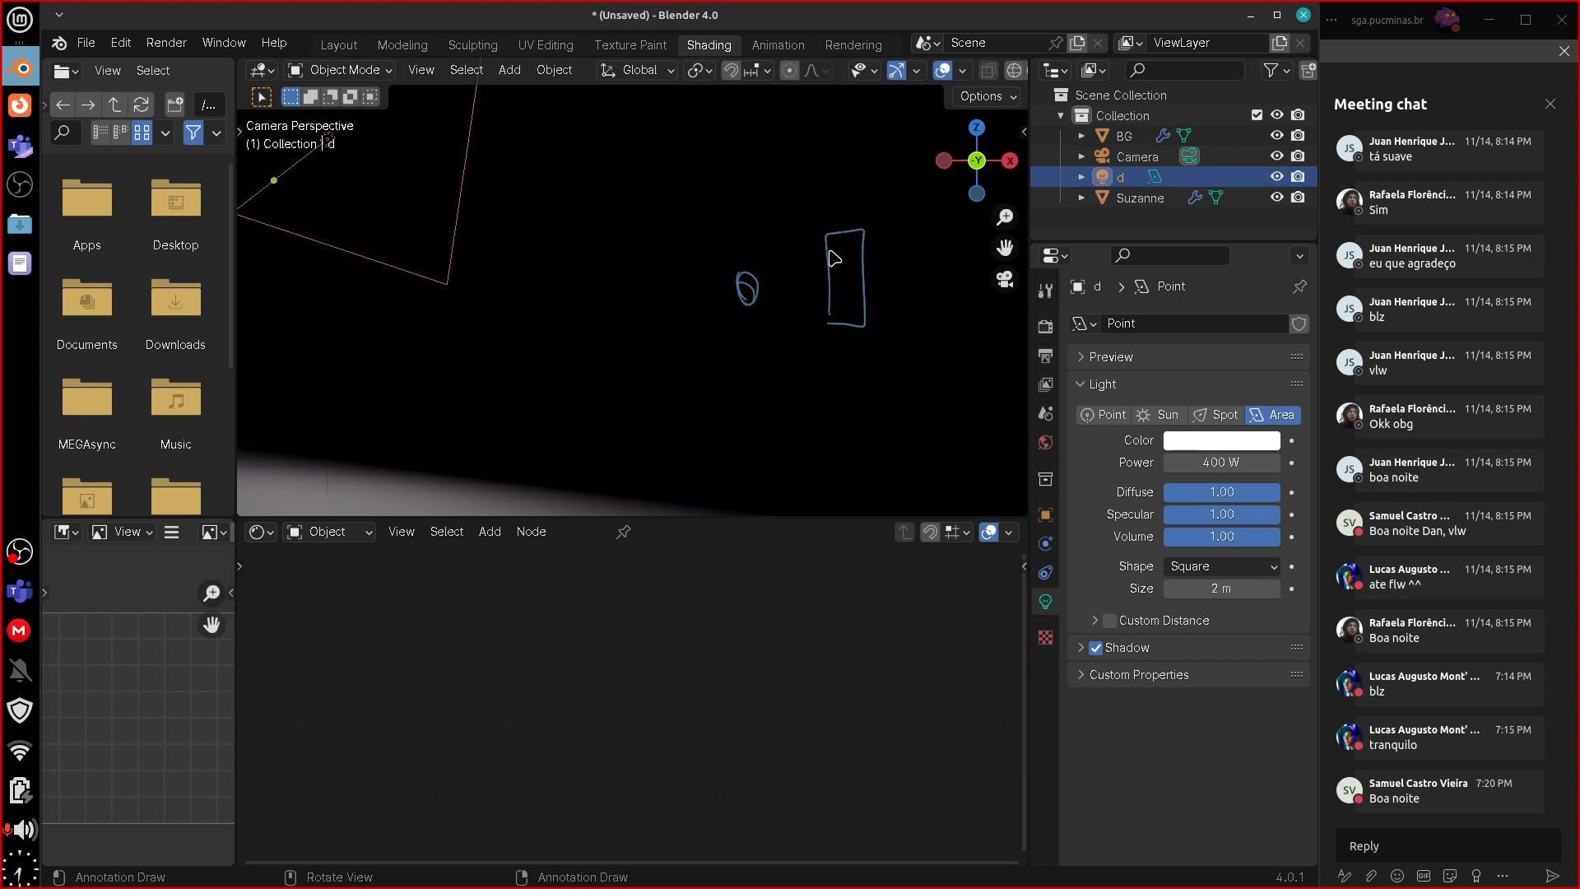
{"action": "left_click_drag", "start_coordinate": [840, 237], "coordinate": [674, 308]}
{"action": "left_click_drag", "start_coordinate": [829, 315], "coordinate": [675, 279]}
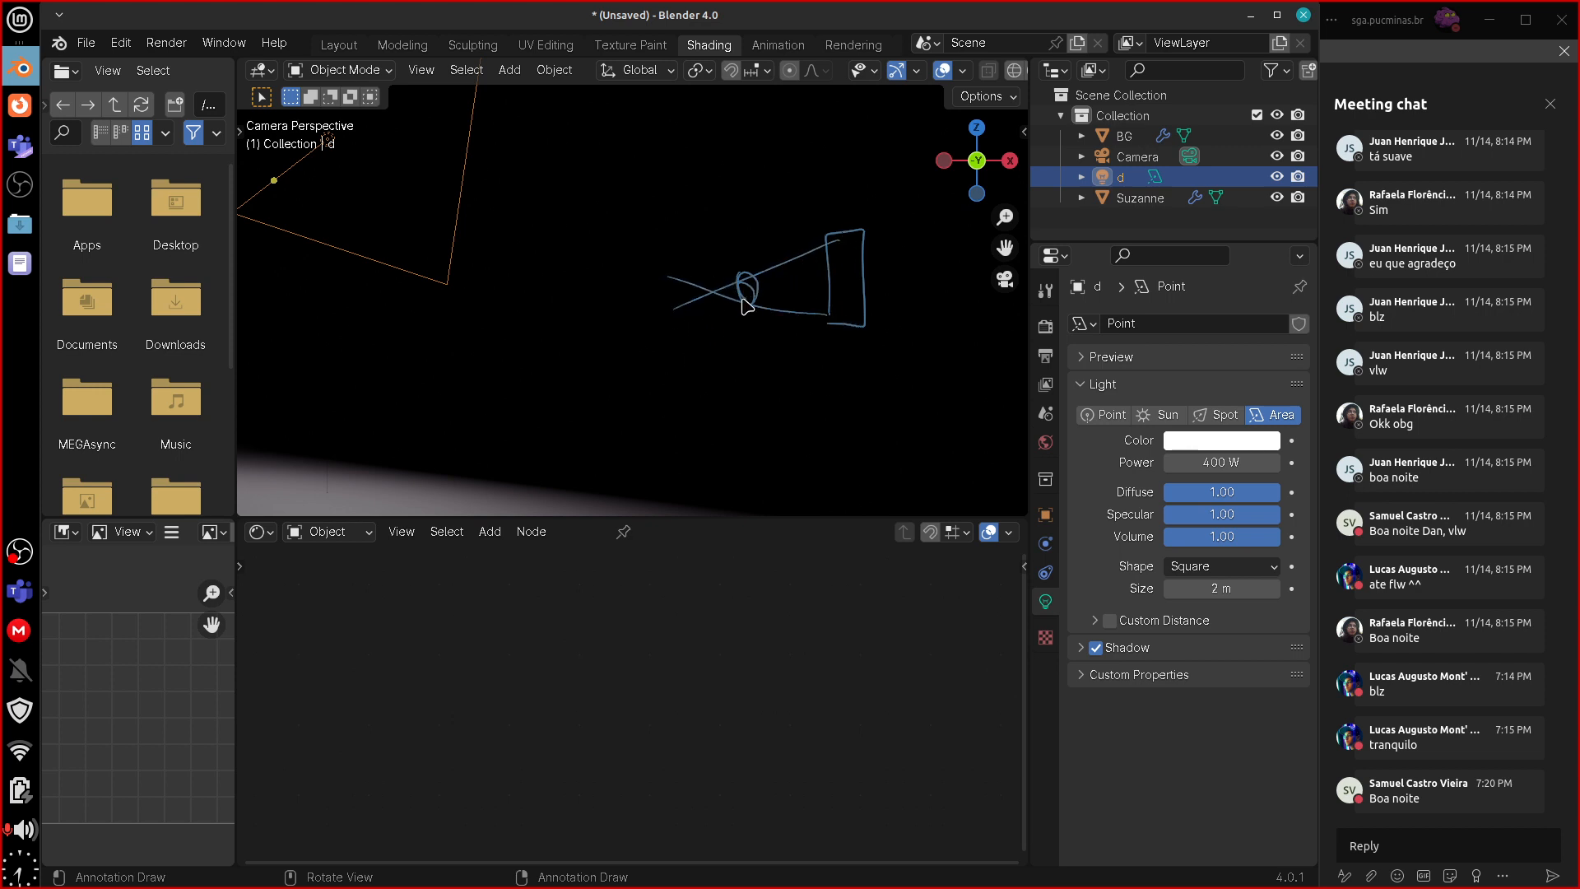
{"action": "left_click_drag", "start_coordinate": [694, 271], "coordinate": [696, 315]}
{"action": "mouse_move", "coordinate": [714, 358]}
{"action": "right_mouse_down"}
{"action": "mouse_move", "coordinate": [692, 325]}
{"action": "mouse_move", "coordinate": [794, 258]}
{"action": "mouse_move", "coordinate": [871, 247]}
{"action": "mouse_move", "coordinate": [819, 260]}
{"action": "mouse_move", "coordinate": [713, 240]}
{"action": "right_mouse_up"}
{"action": "left_click_drag", "start_coordinate": [742, 290], "coordinate": [759, 288]}
{"action": "left_click_drag", "start_coordinate": [764, 263], "coordinate": [767, 290]}
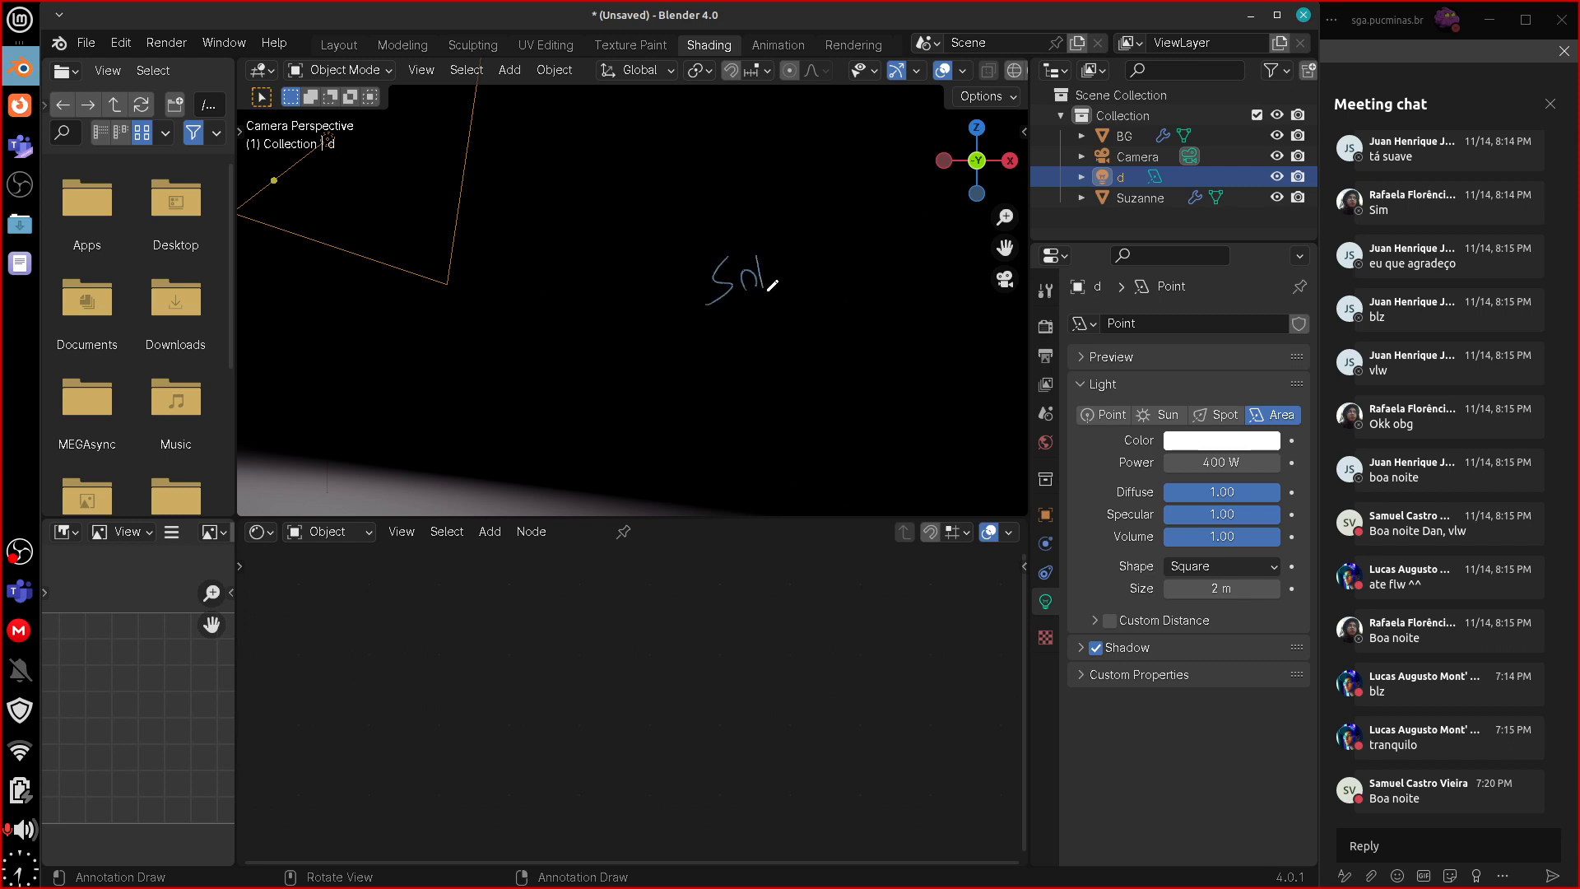
{"action": "mouse_move", "coordinate": [790, 262]}
{"action": "right_mouse_down"}
{"action": "mouse_move", "coordinate": [698, 327]}
{"action": "mouse_move", "coordinate": [714, 287]}
{"action": "right_mouse_up"}
- Try the area light's power at 100 W and at 200 W on the Suzanne head
{"action": "scroll", "coordinate": [735, 411], "scroll_direction": "down", "scroll_amount": 2}
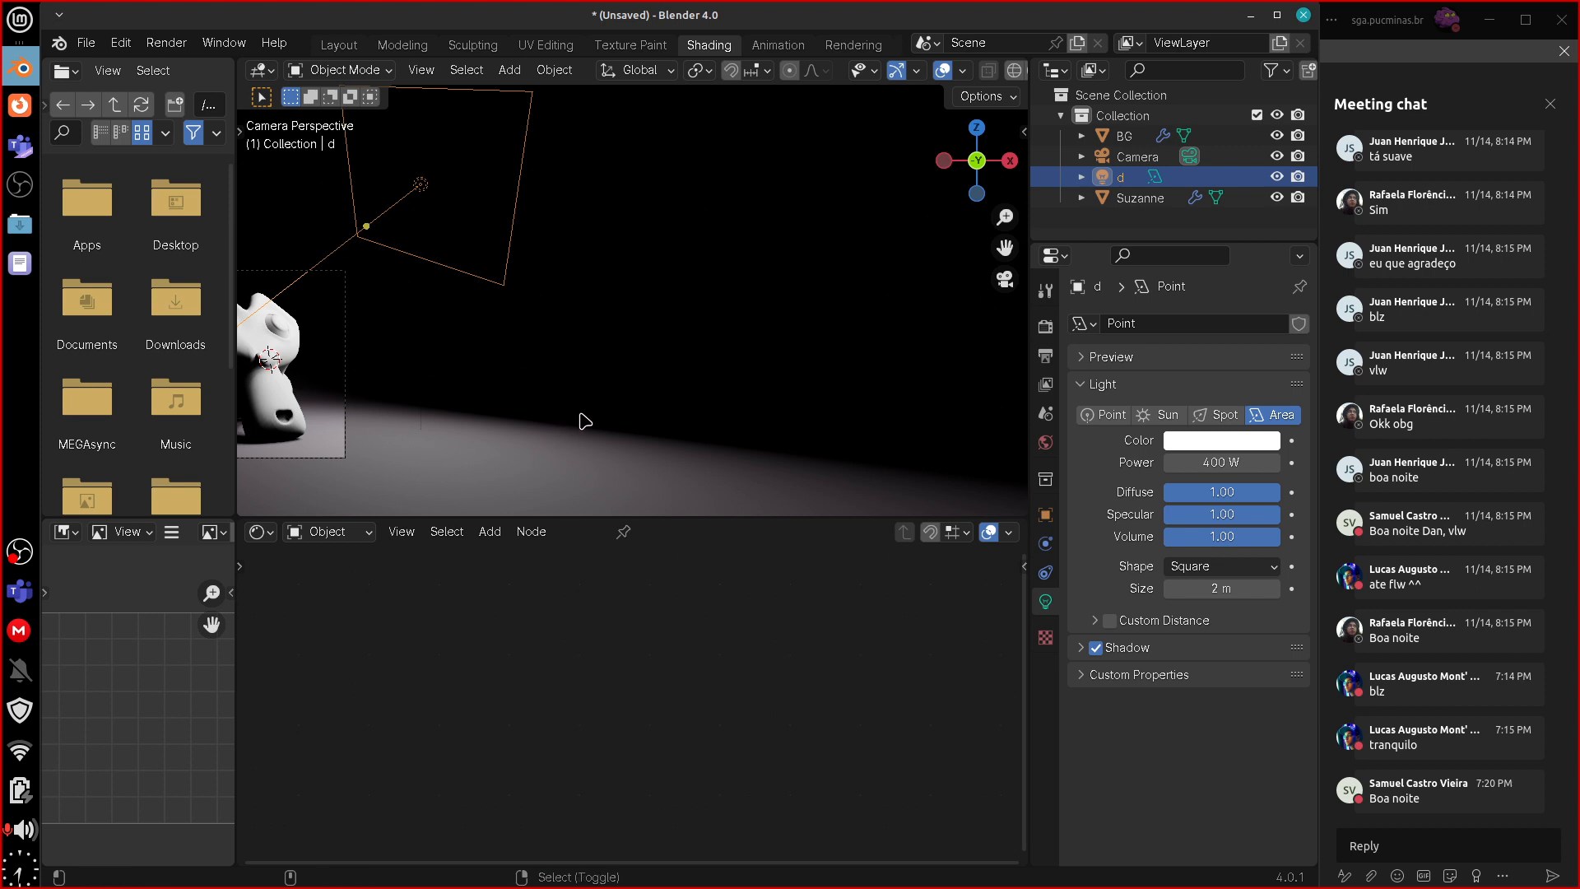
{"action": "middle_click_drag", "start_coordinate": [629, 427], "coordinate": [922, 467], "text": "shift"}
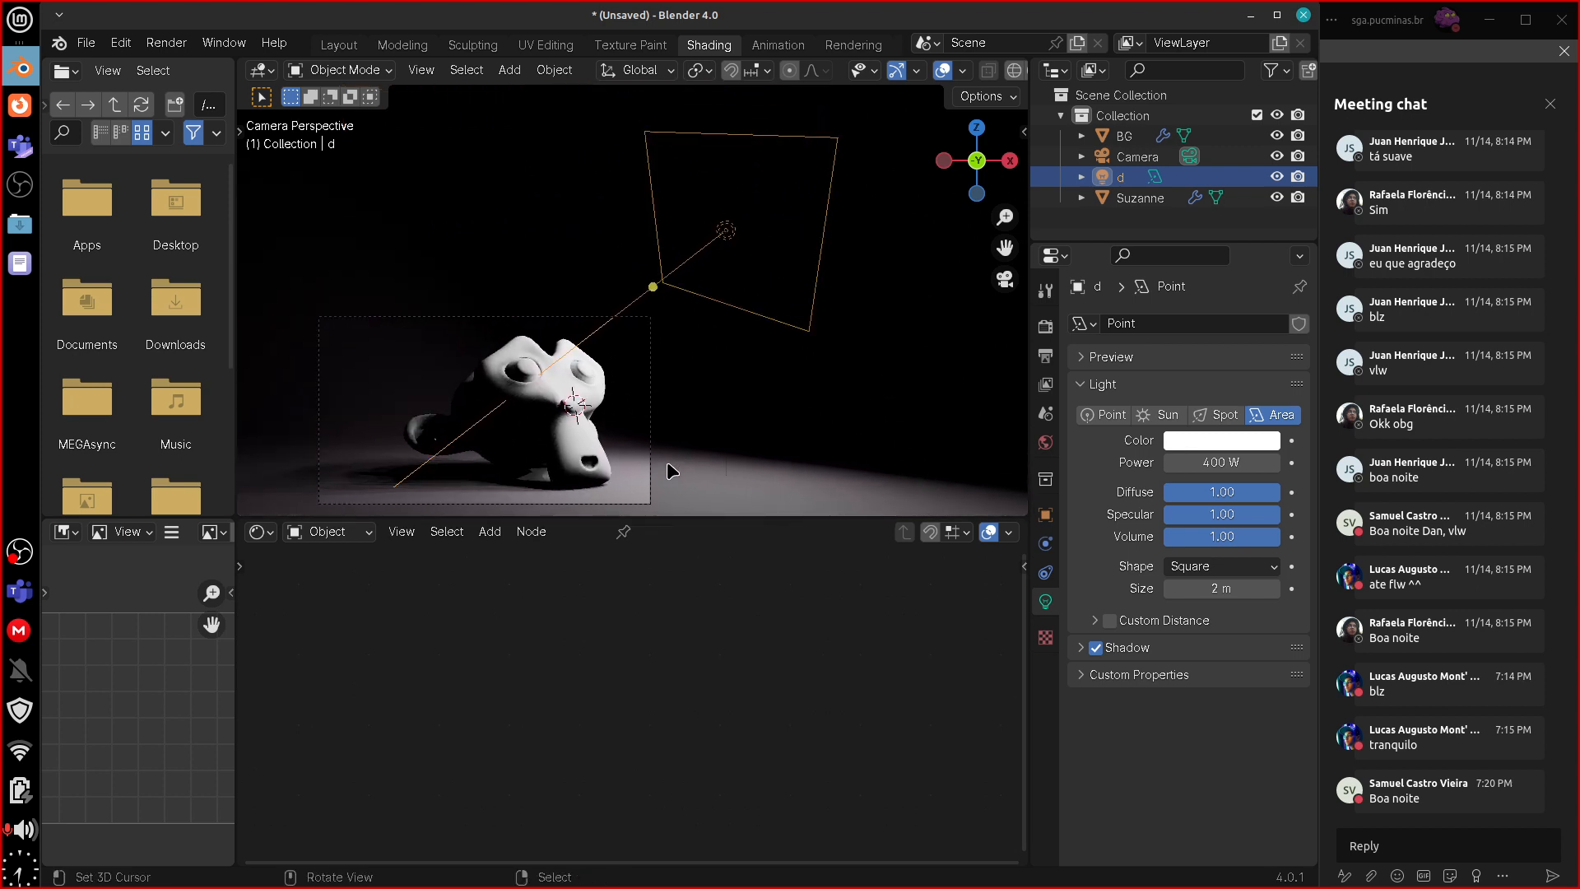
{"action": "scroll", "coordinate": [669, 471], "scroll_direction": "up", "scroll_amount": 2}
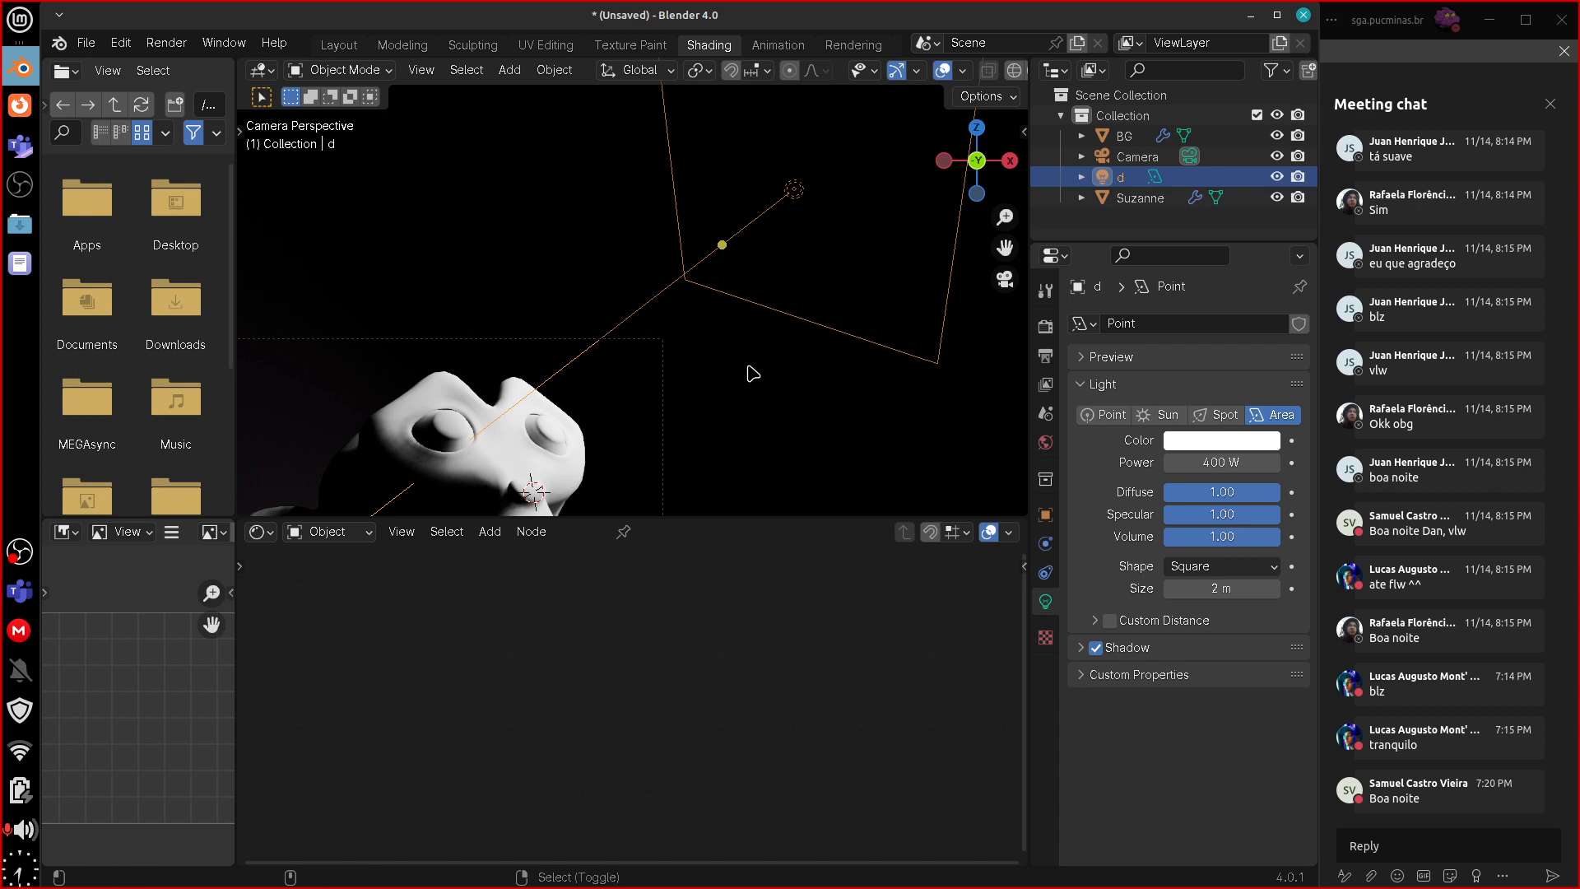
{"action": "middle_click_drag", "start_coordinate": [753, 373], "coordinate": [893, 254], "text": "shift"}
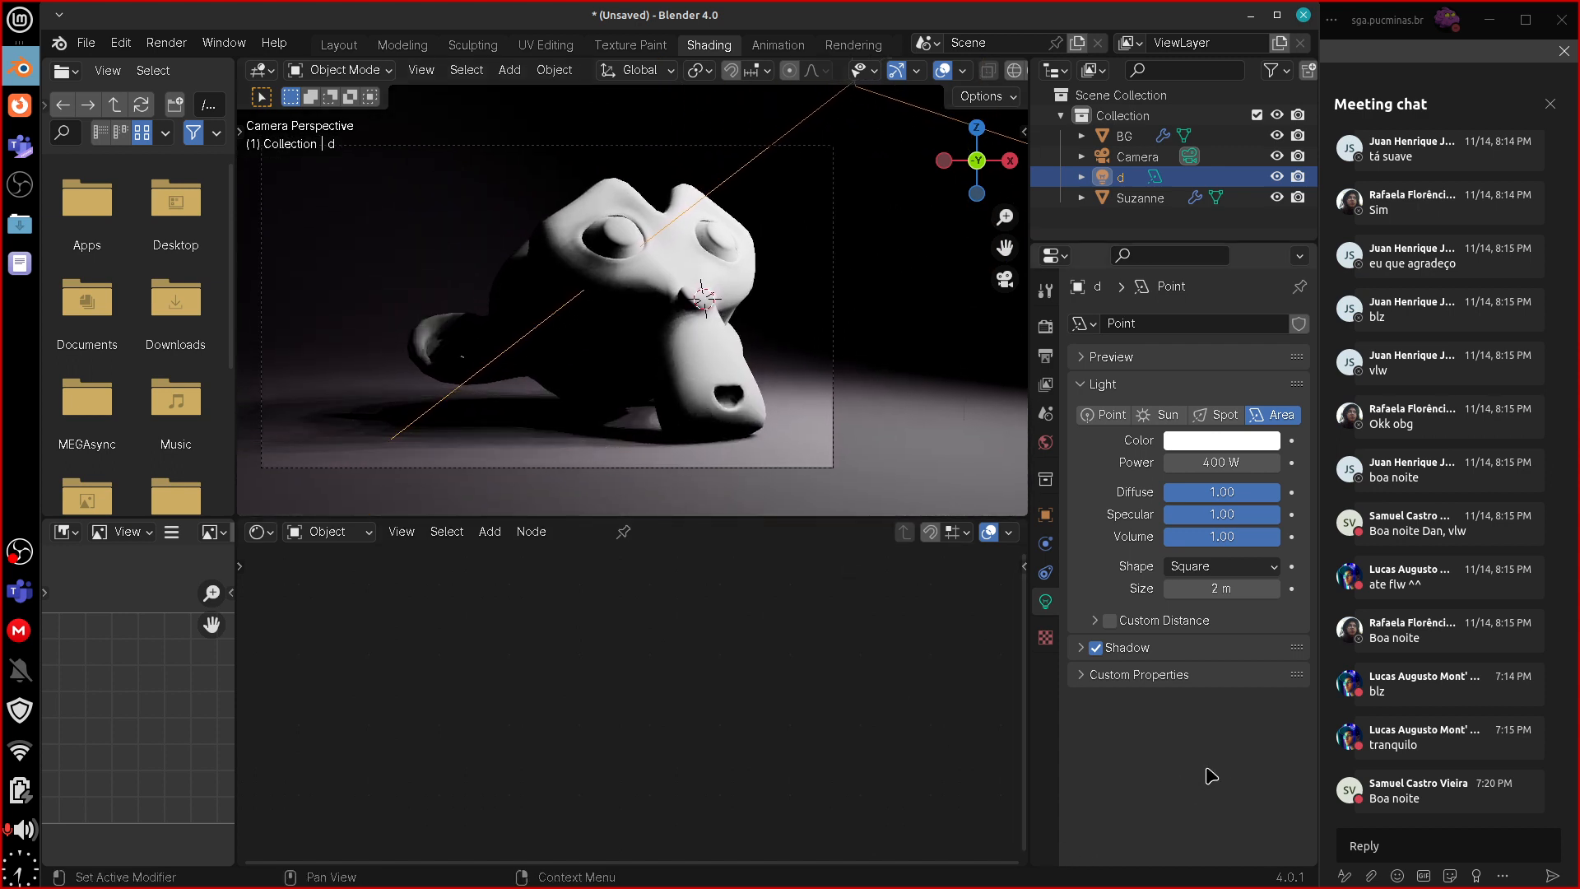
{"action": "left_click", "coordinate": [1220, 464]}
{"action": "type", "text": "1"}
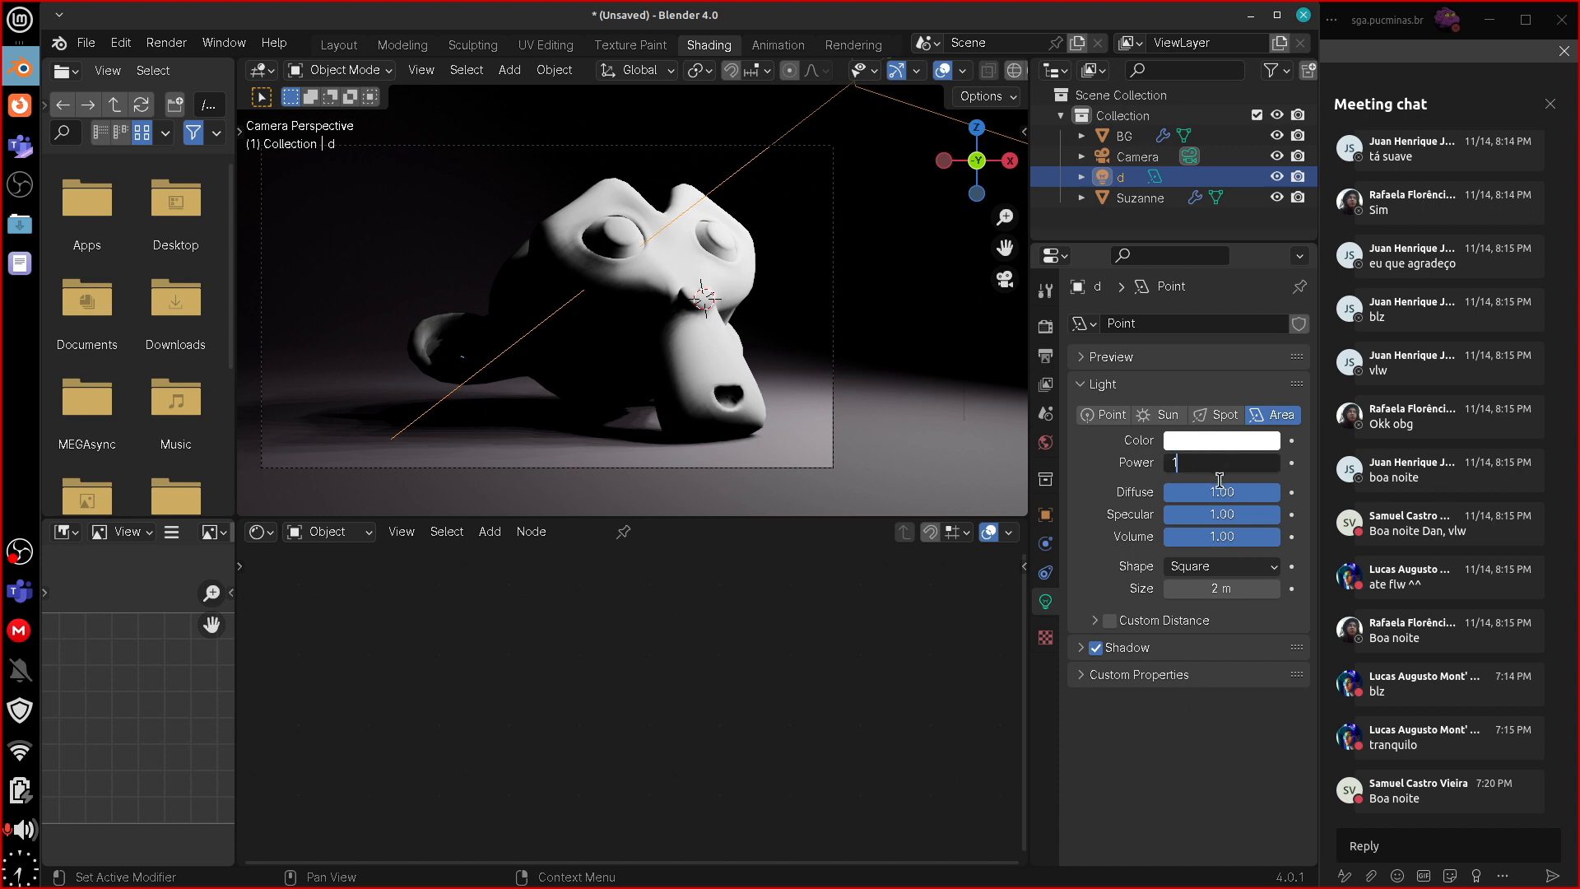
{"action": "type", "text": "00"}
{"action": "key", "text": "Return"}
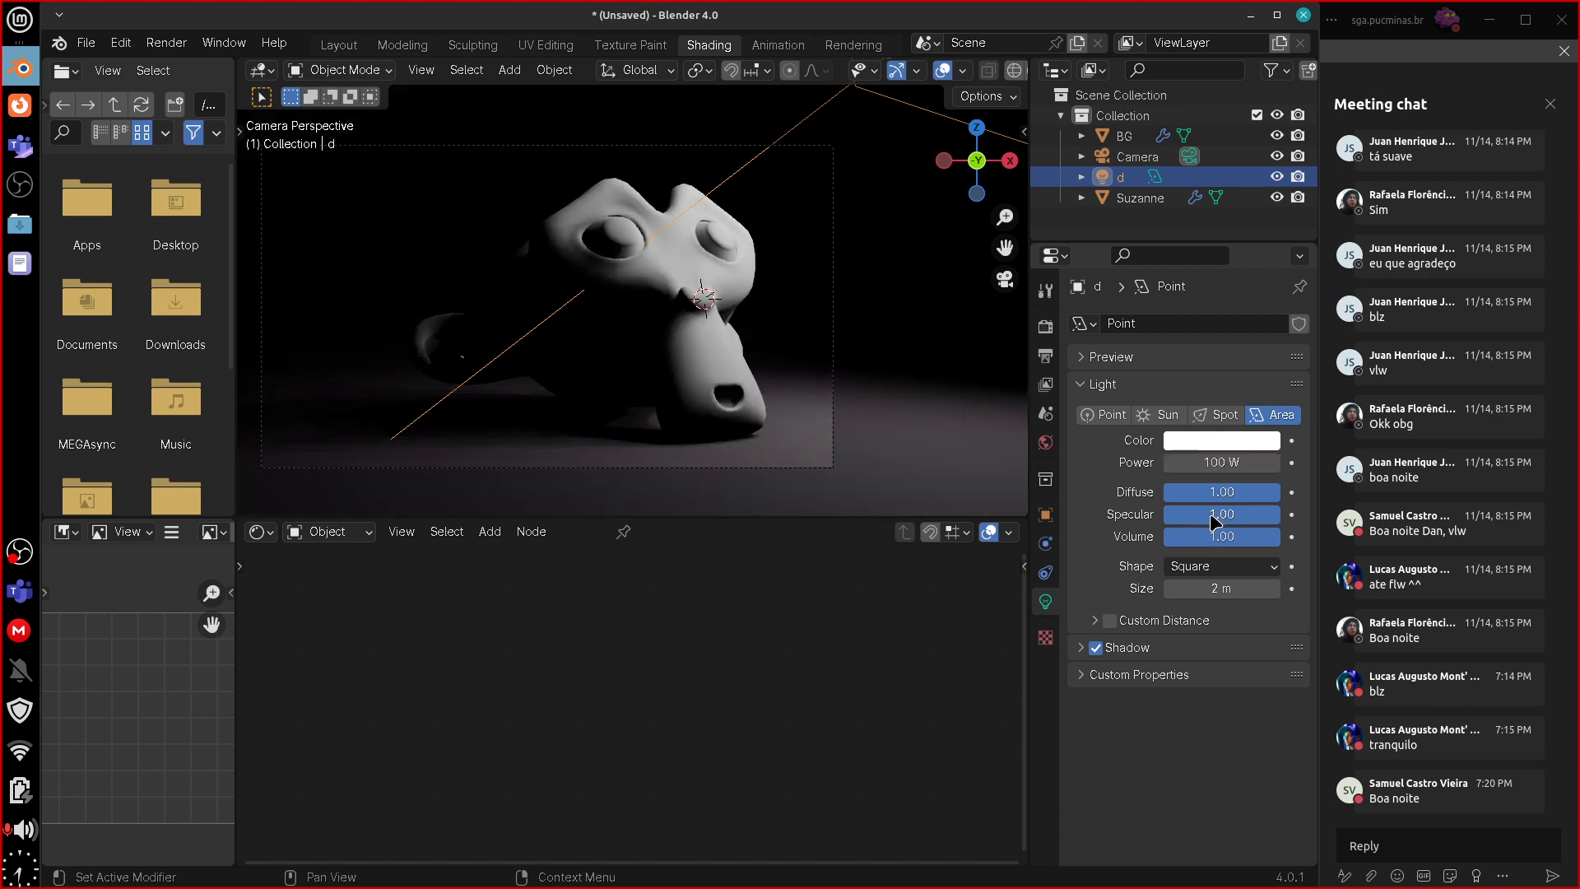
{"action": "left_click", "coordinate": [1222, 464]}
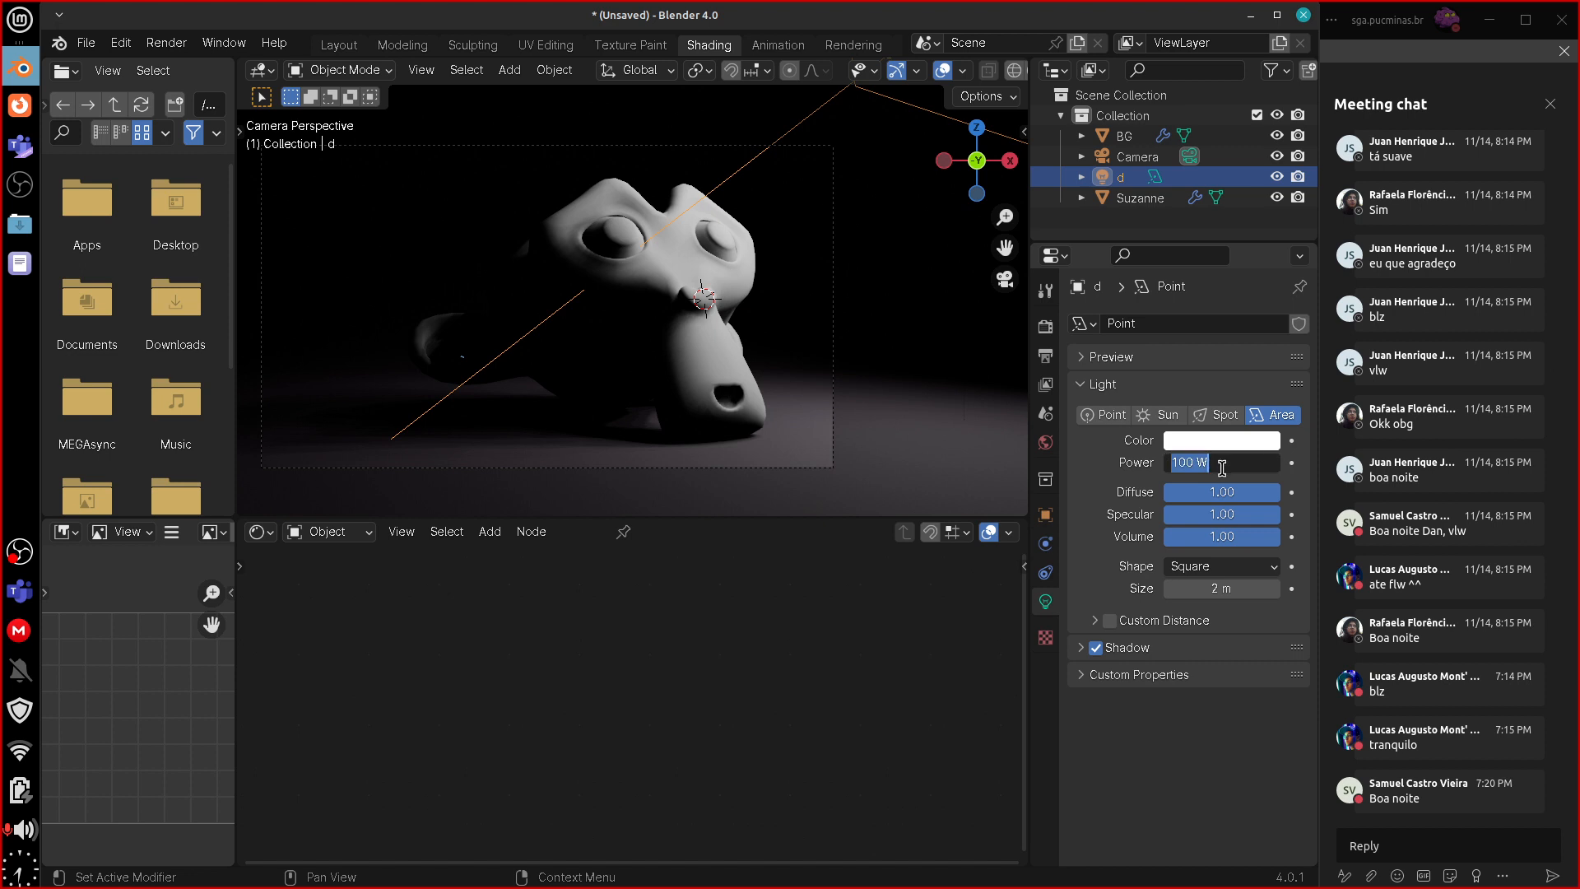
{"action": "type", "text": "200"}
{"action": "key", "text": "Return"}
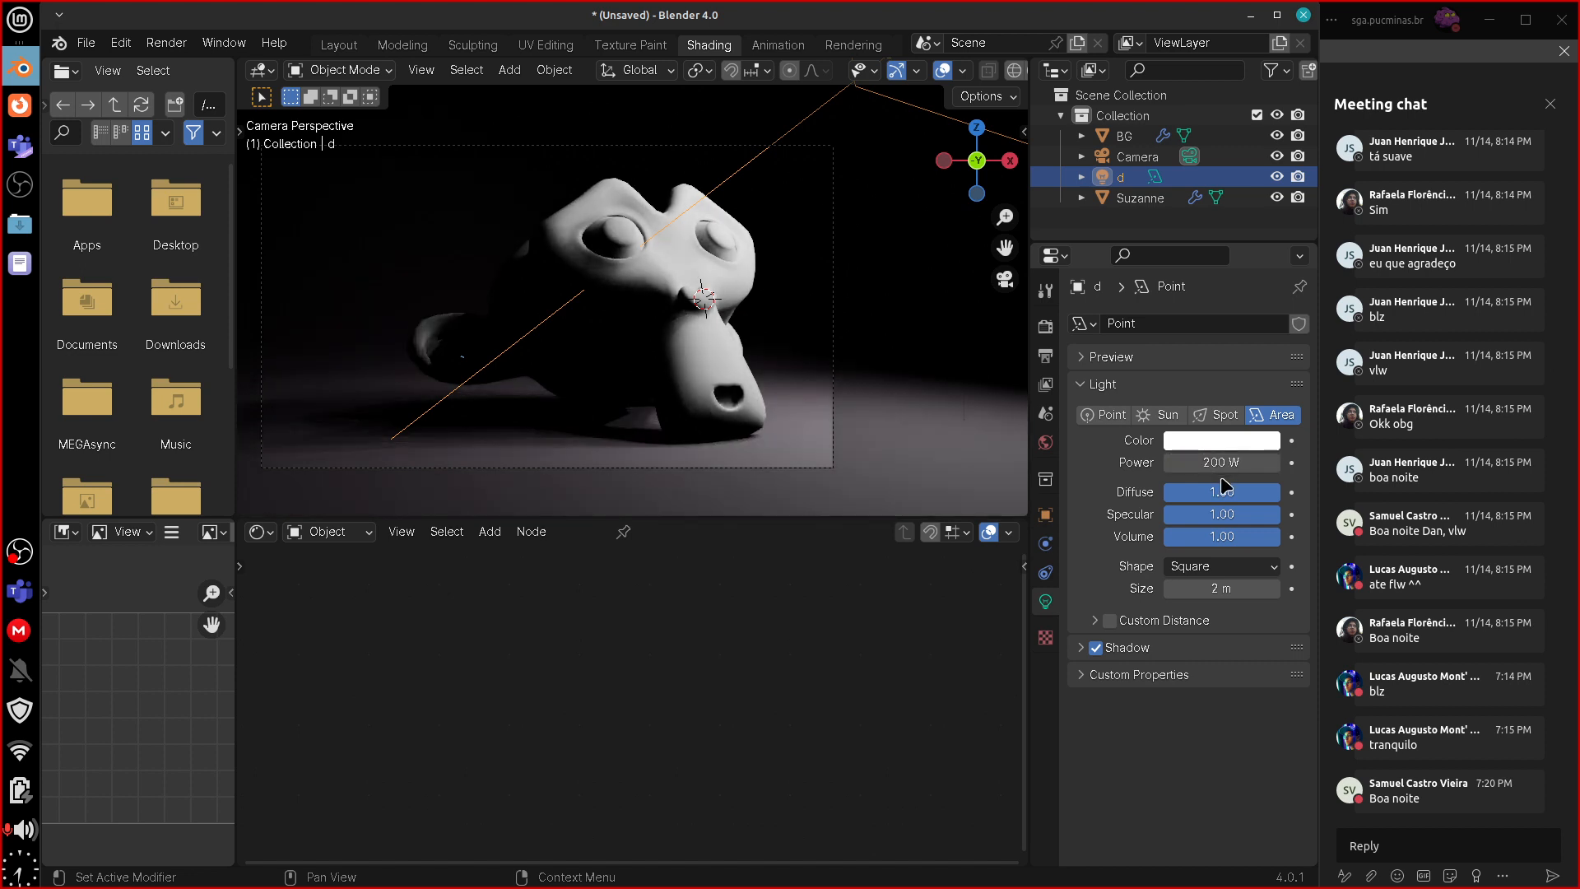
- Set the area light's power to 150 W
{"action": "left_click", "coordinate": [1220, 463]}
{"action": "type", "text": "15"}
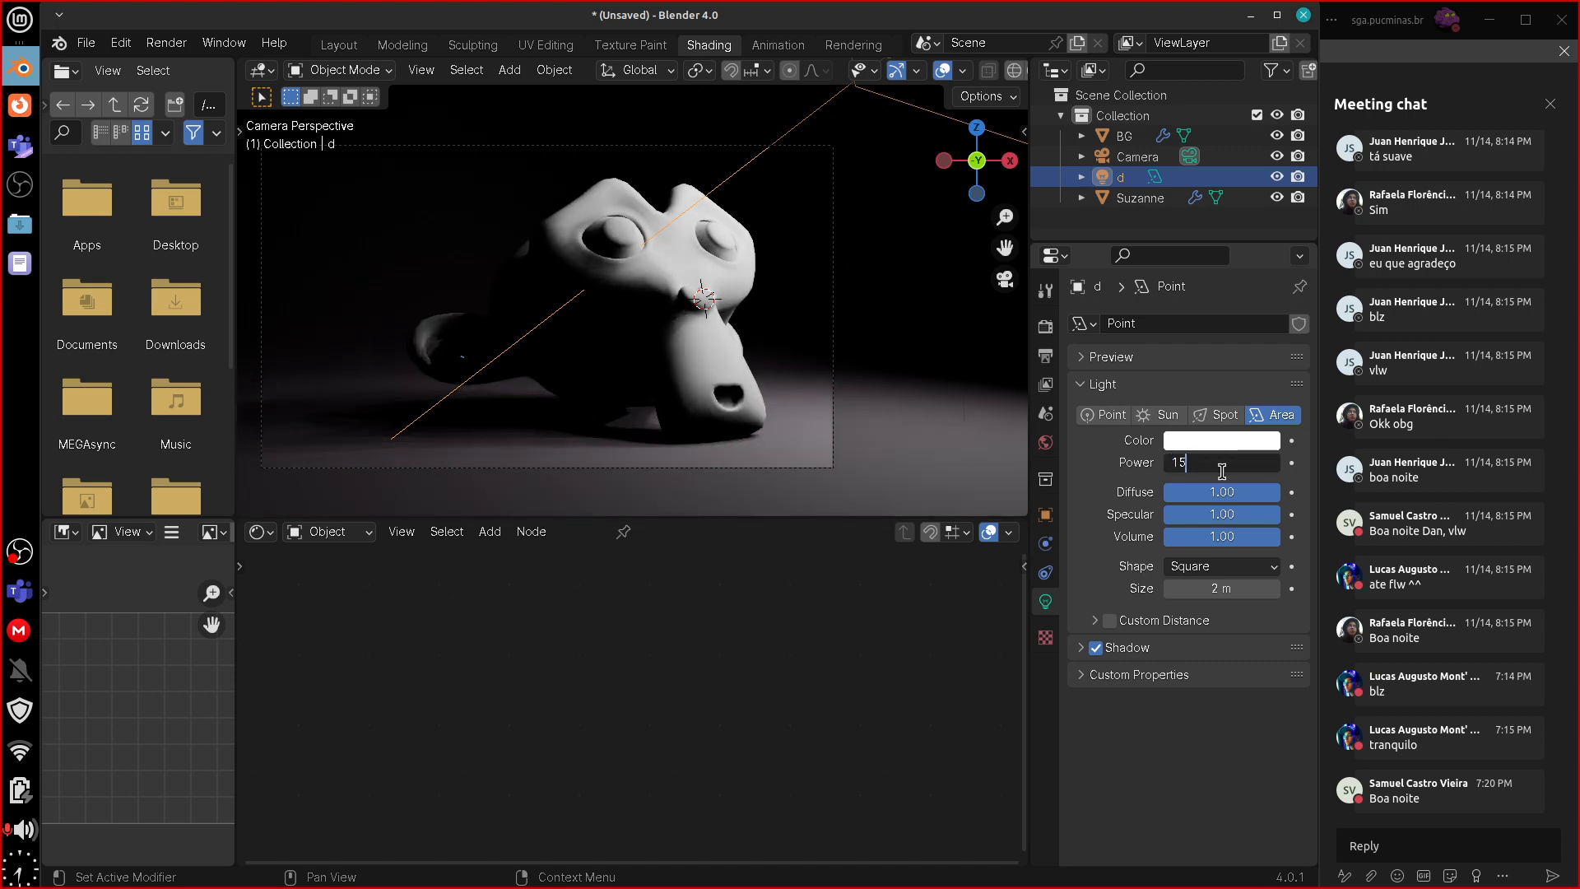
{"action": "type", "text": "0"}
{"action": "key", "text": "Return"}
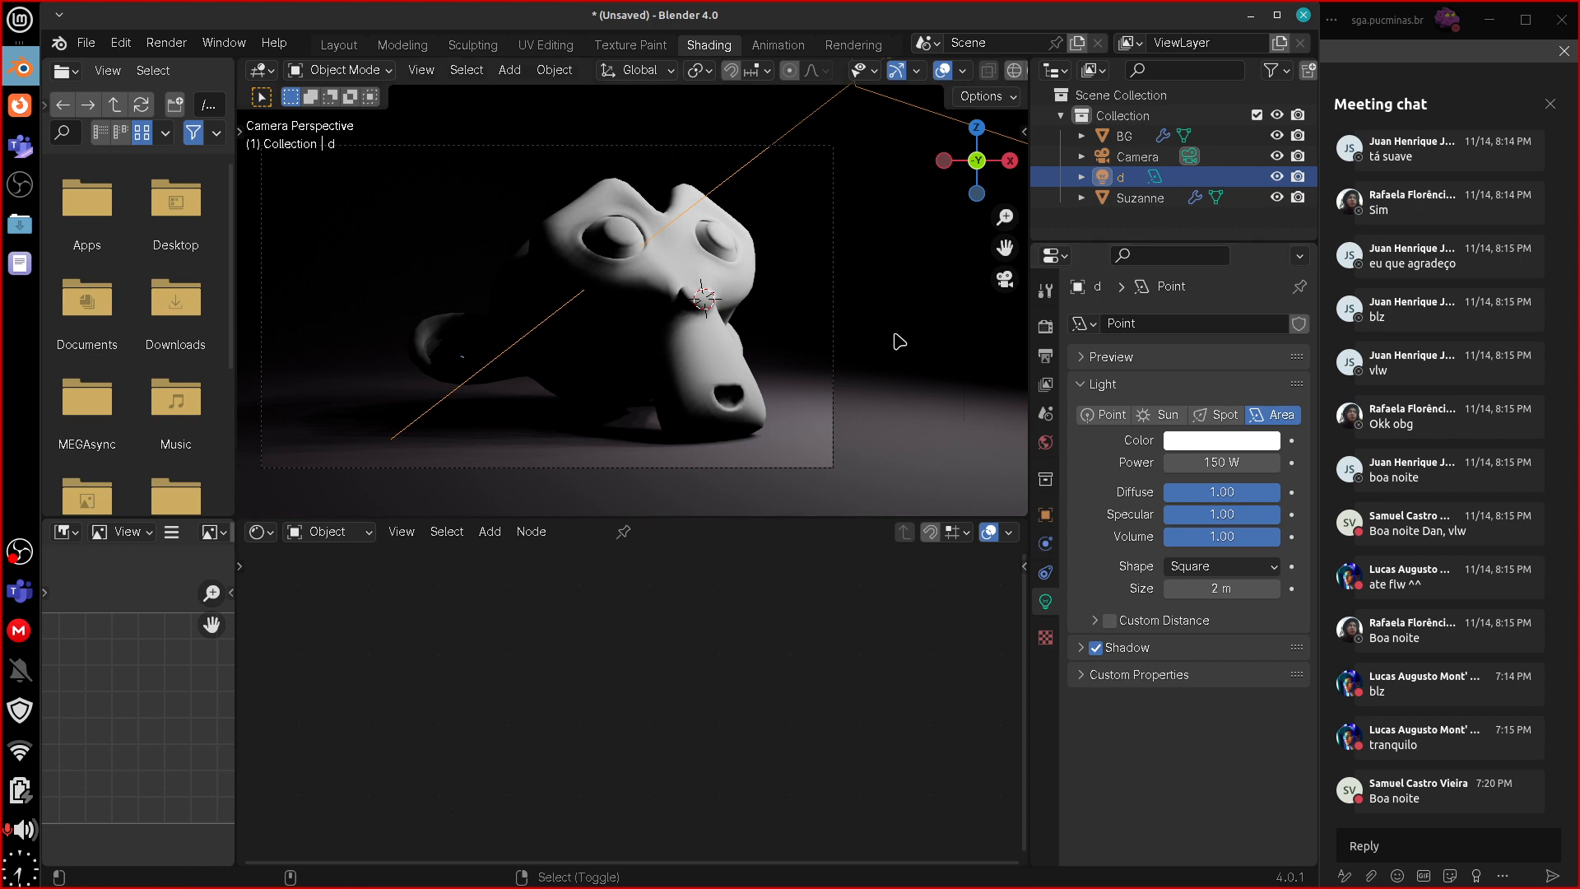
- Move the area light about 0.4 m down and toward the Suzanne head in the camera view
{"action": "middle_click_drag", "start_coordinate": [901, 350], "coordinate": [878, 393], "text": "shift"}
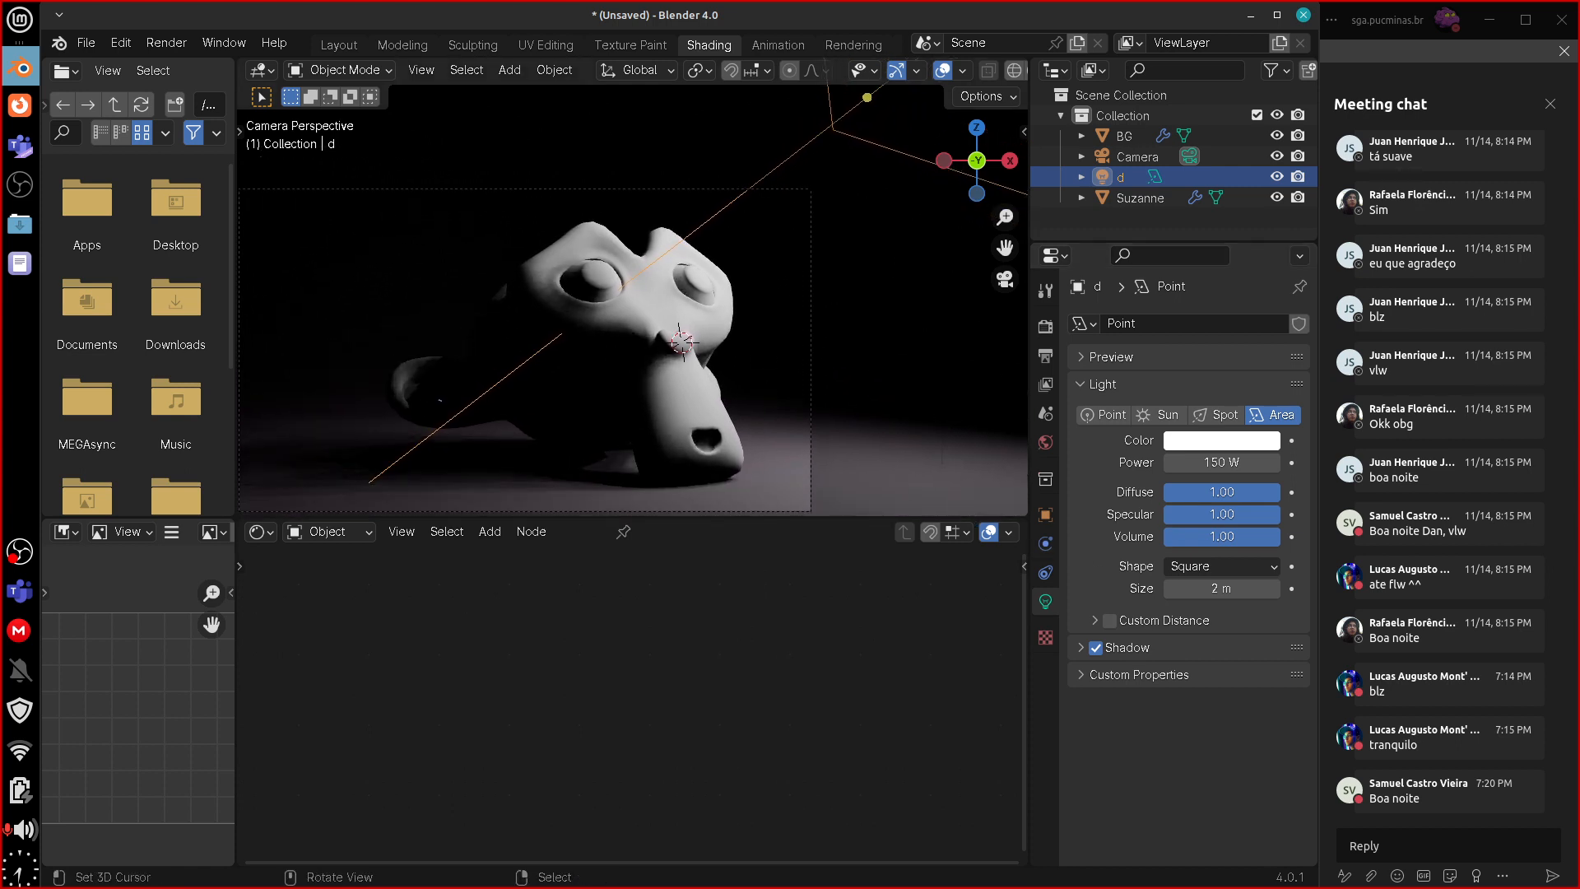
{"action": "key", "text": "r"}
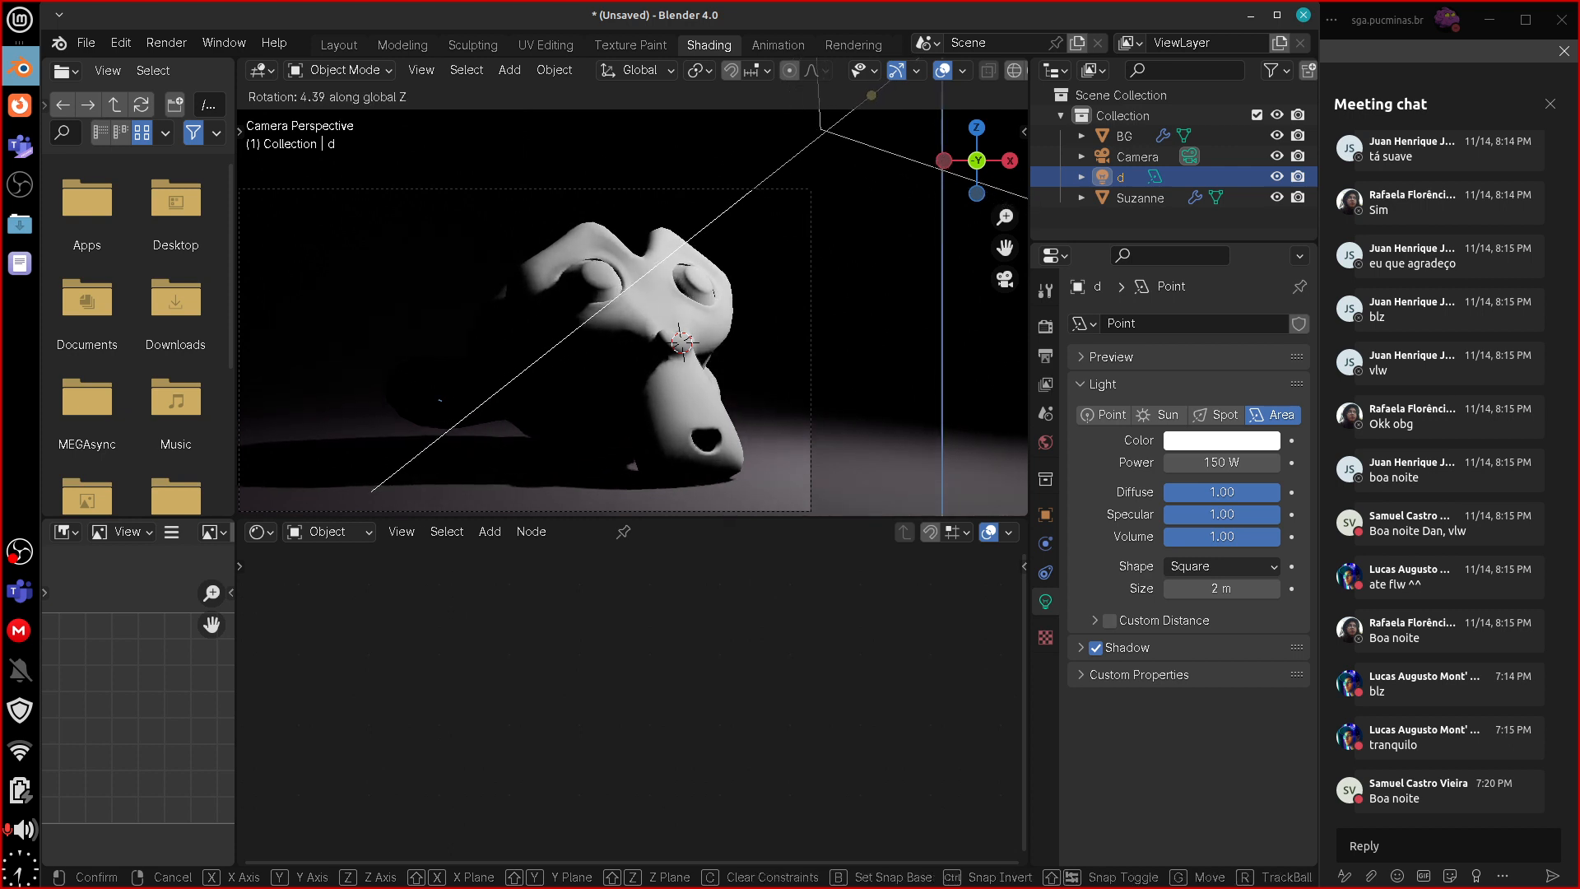
{"action": "key", "text": "g"}
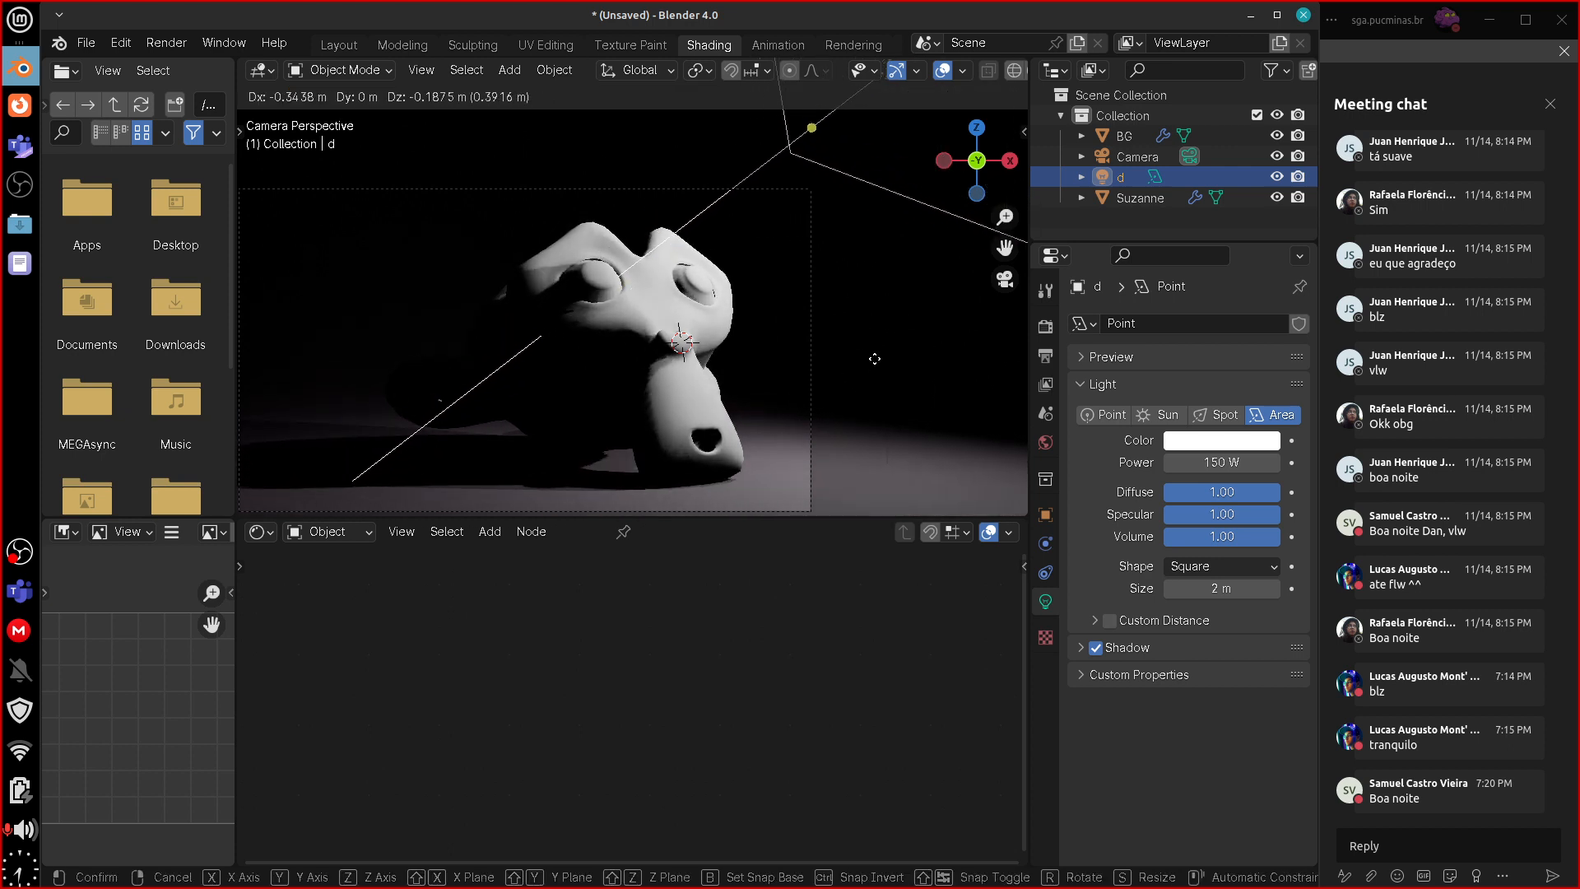
{"action": "left_click", "coordinate": [877, 369]}
- In the top view, move the area light toward the head's front and rotate it around global Z to face the head, and check through the camera
{"action": "key", "text": "KP_7"}
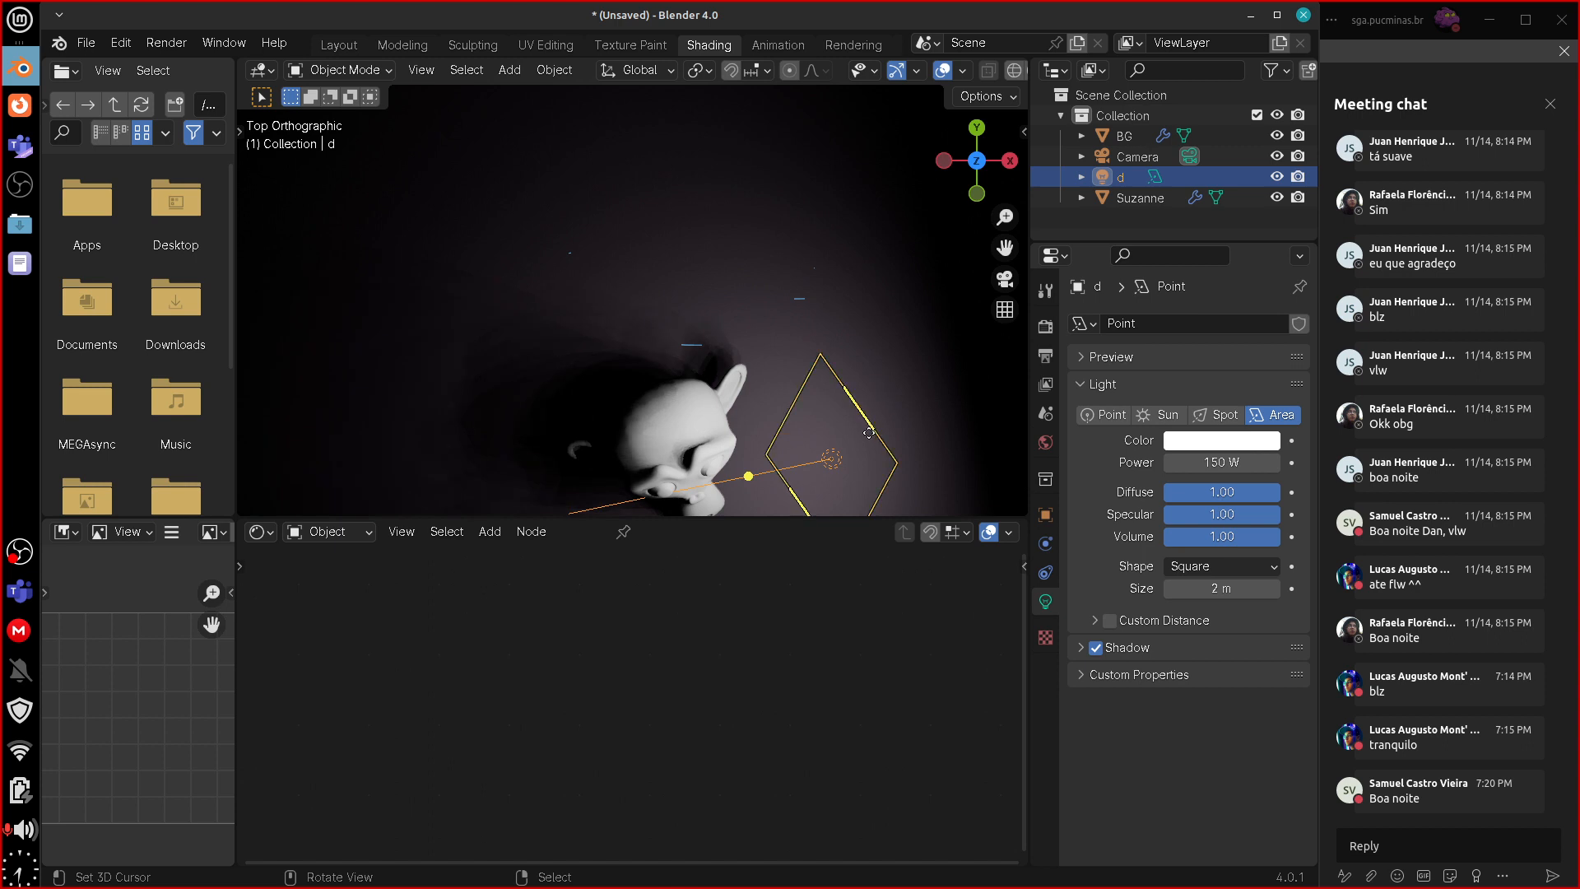
{"action": "middle_click_drag", "start_coordinate": [905, 468], "coordinate": [923, 363]}
{"action": "key", "text": "KP_7"}
{"action": "key", "text": "g"}
{"action": "left_click", "coordinate": [878, 396]}
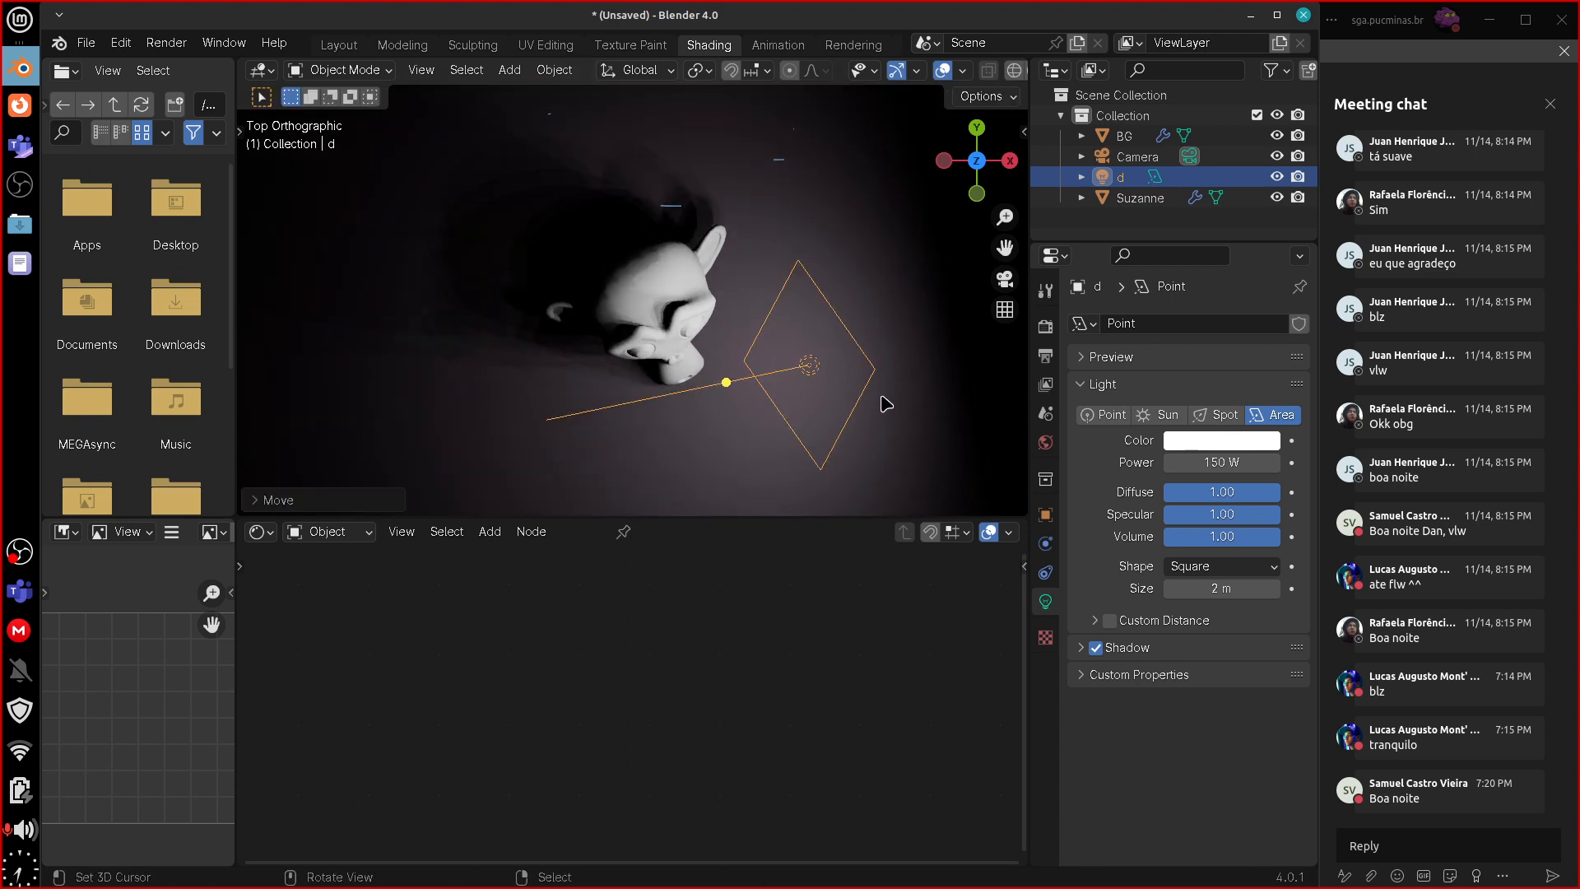
{"action": "key", "text": "r"}
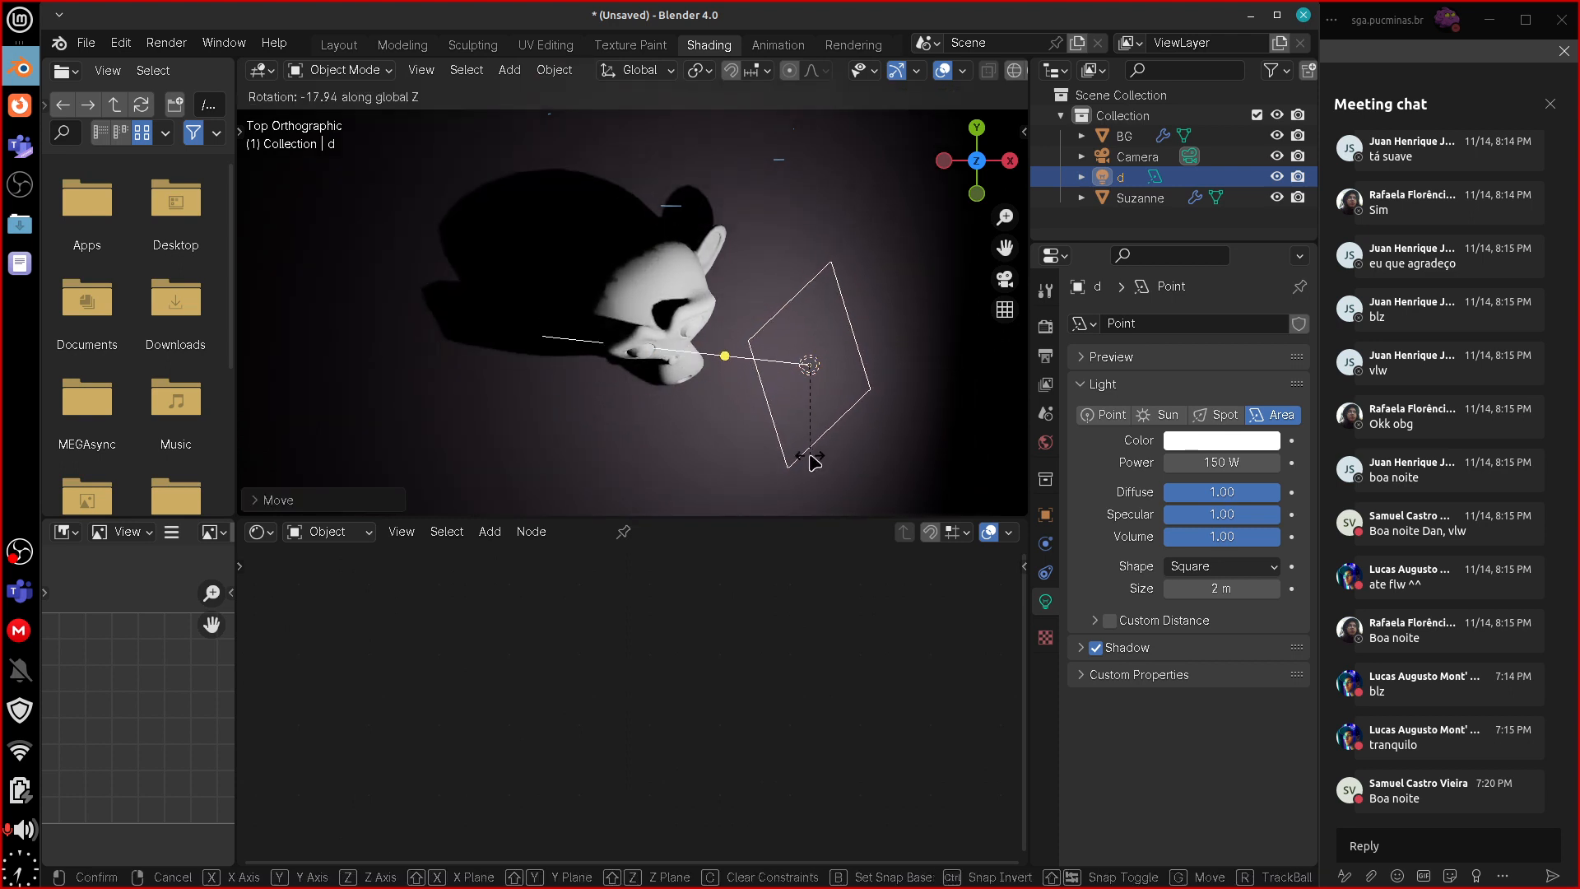
{"action": "left_click", "coordinate": [832, 432]}
{"action": "key", "text": "KP_0"}
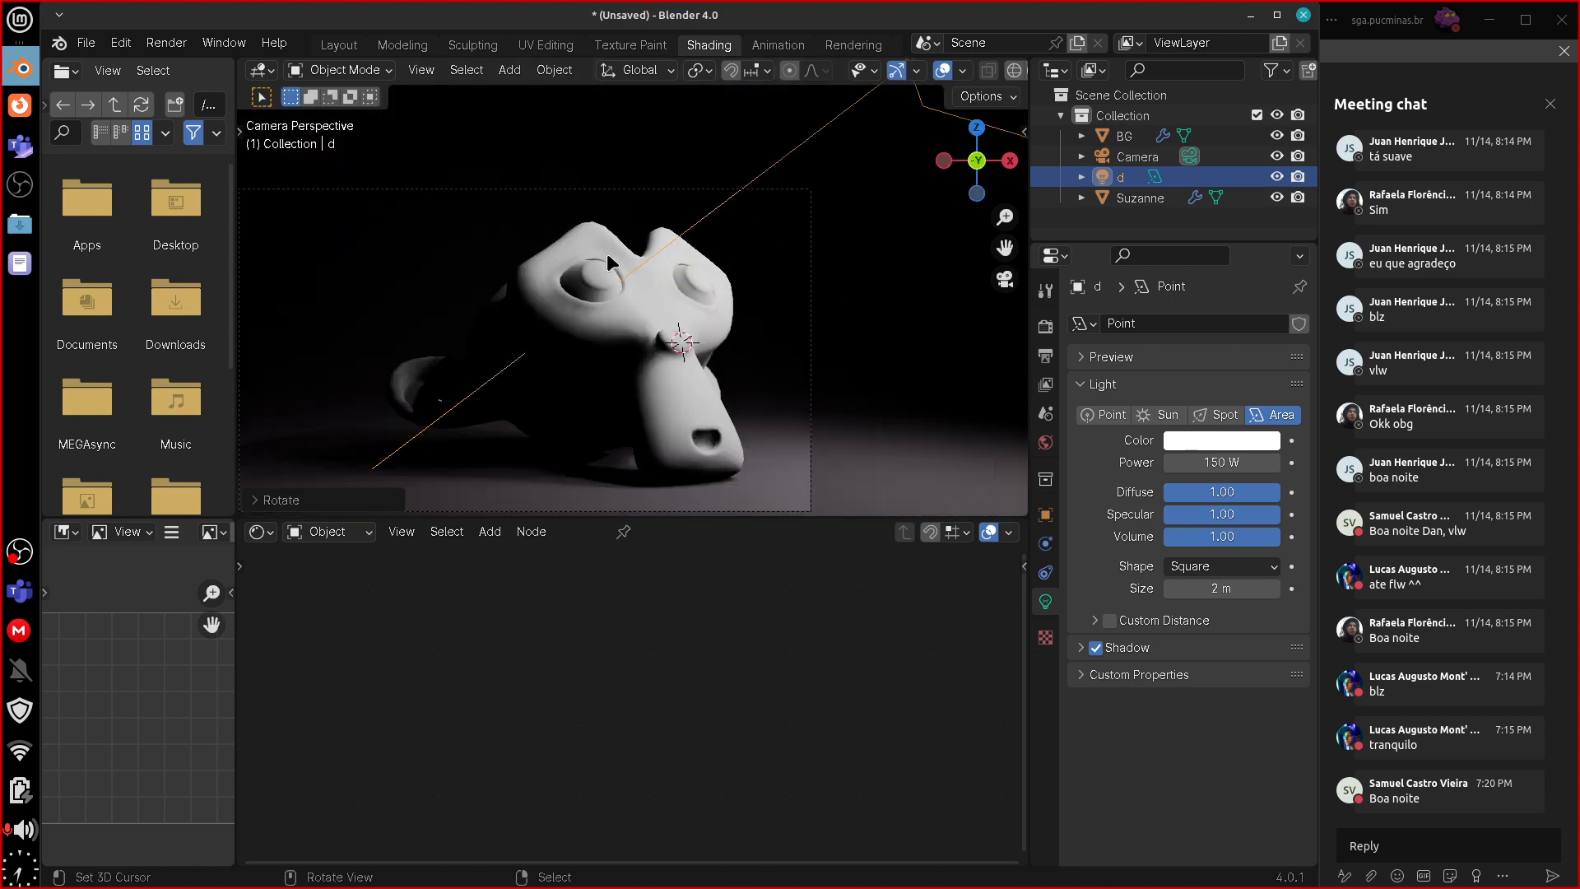
- Outline the lit face and mark the shadowed ear area with annotations, and erase the strokes
{"action": "mouse_move", "coordinate": [599, 228]}
{"action": "left_mouse_down"}
{"action": "mouse_move", "coordinate": [613, 332]}
{"action": "mouse_move", "coordinate": [709, 454]}
{"action": "mouse_move", "coordinate": [737, 316]}
{"action": "mouse_move", "coordinate": [591, 213]}
{"action": "mouse_move", "coordinate": [576, 334]}
{"action": "left_mouse_up"}
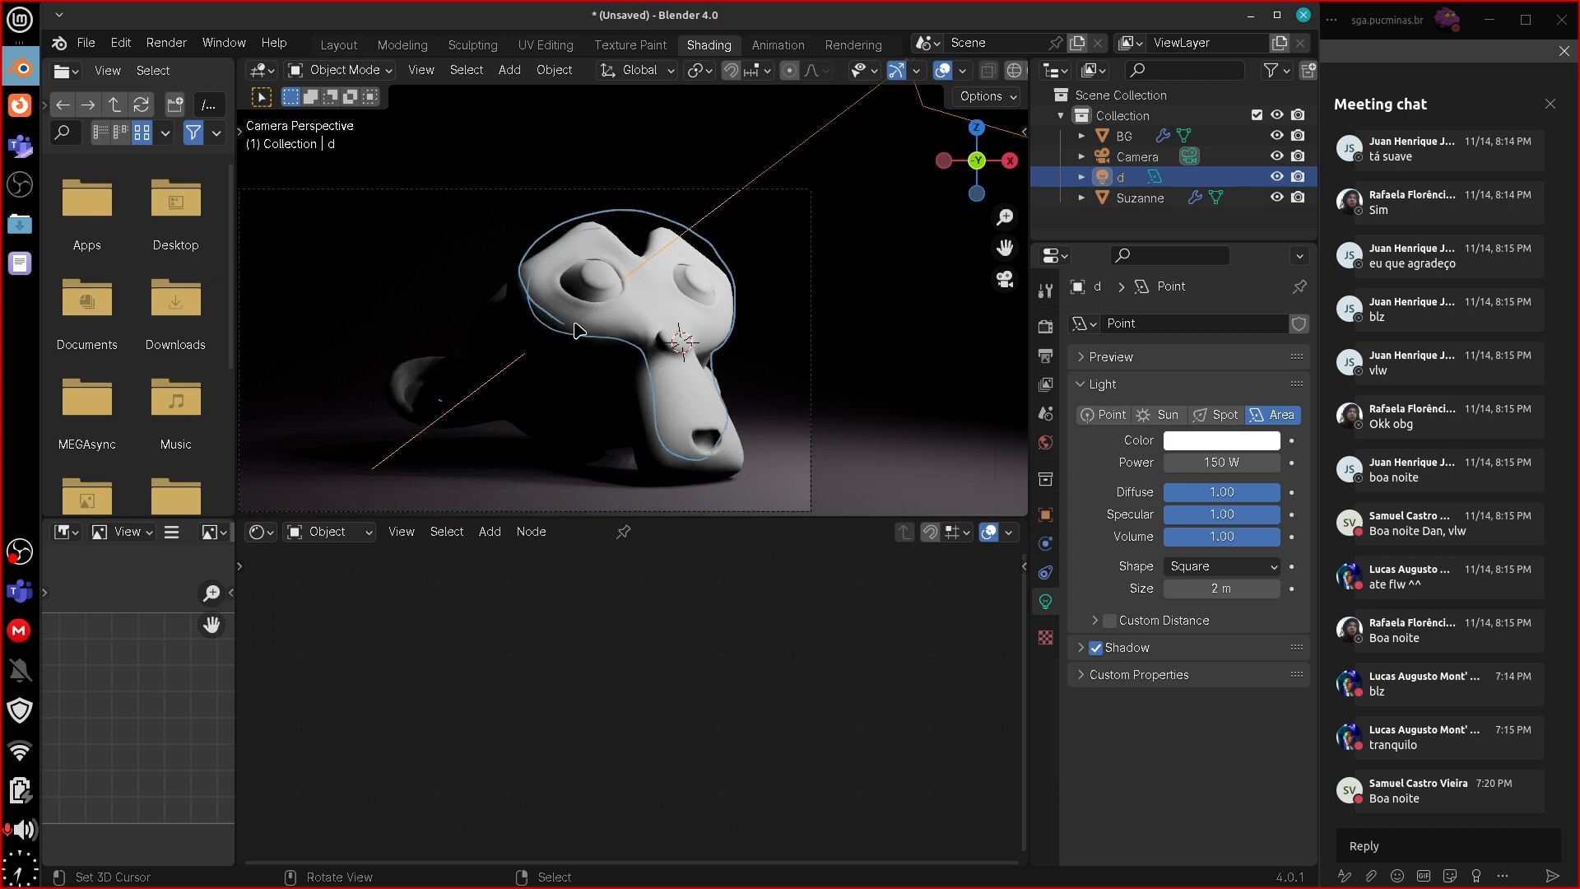
{"action": "mouse_move", "coordinate": [440, 356]}
{"action": "left_mouse_down"}
{"action": "mouse_move", "coordinate": [429, 421]}
{"action": "mouse_move", "coordinate": [478, 418]}
{"action": "left_mouse_up"}
{"action": "mouse_move", "coordinate": [702, 451]}
{"action": "right_mouse_down"}
{"action": "mouse_move", "coordinate": [655, 327]}
{"action": "mouse_move", "coordinate": [529, 307]}
{"action": "mouse_move", "coordinate": [715, 335]}
{"action": "mouse_move", "coordinate": [650, 238]}
{"action": "mouse_move", "coordinate": [426, 401]}
{"action": "mouse_move", "coordinate": [486, 494]}
{"action": "right_mouse_up"}
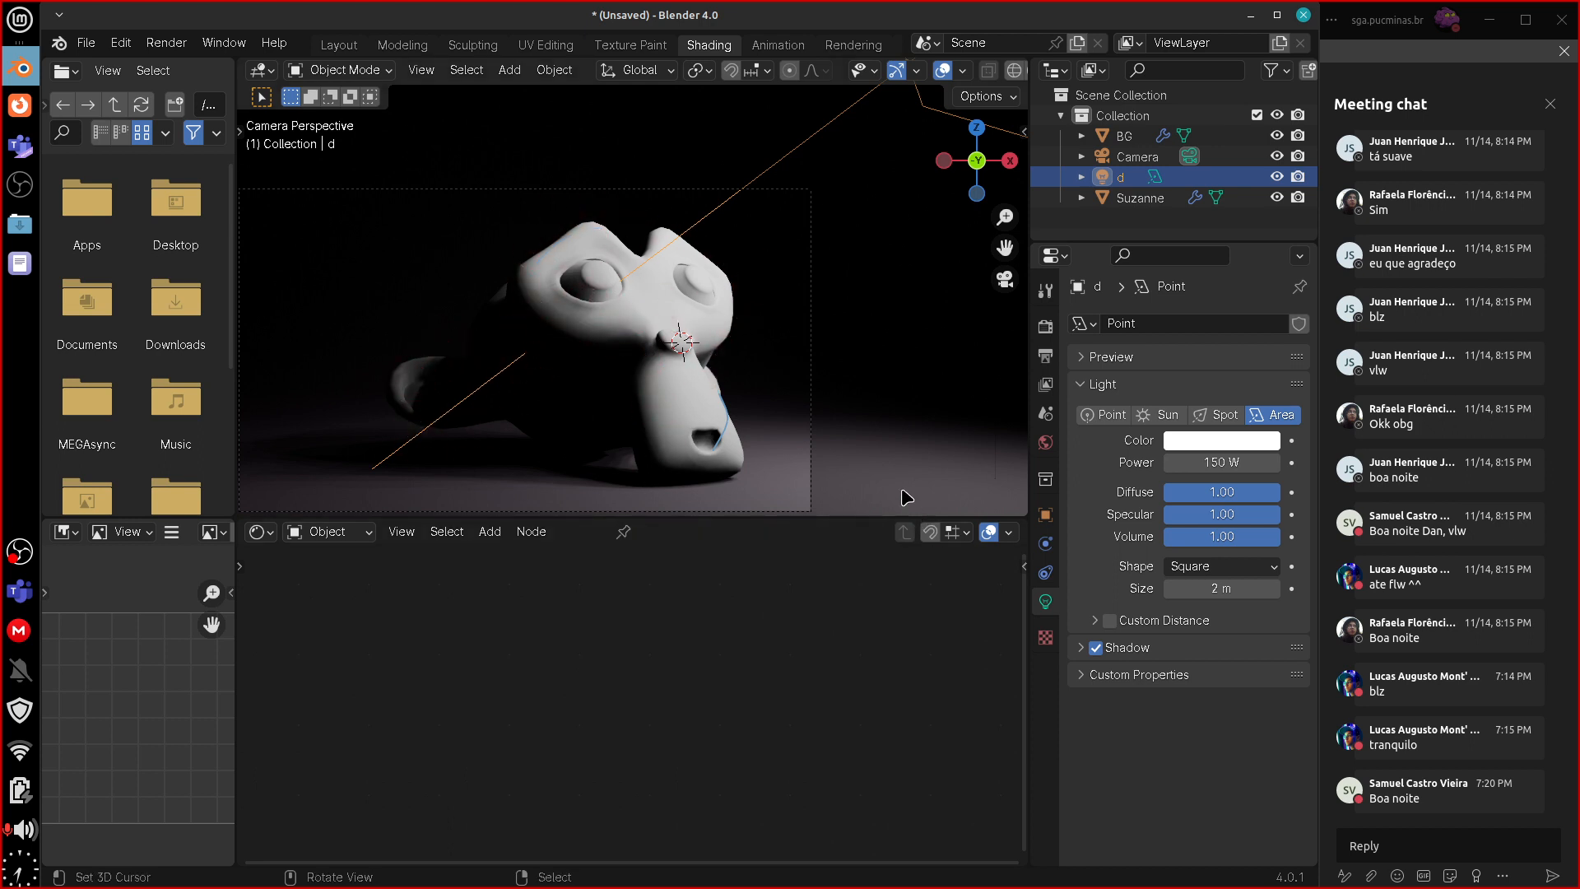
- Hide the area light "d" in the viewport
{"action": "scroll", "coordinate": [910, 497], "scroll_direction": "down", "scroll_amount": 2}
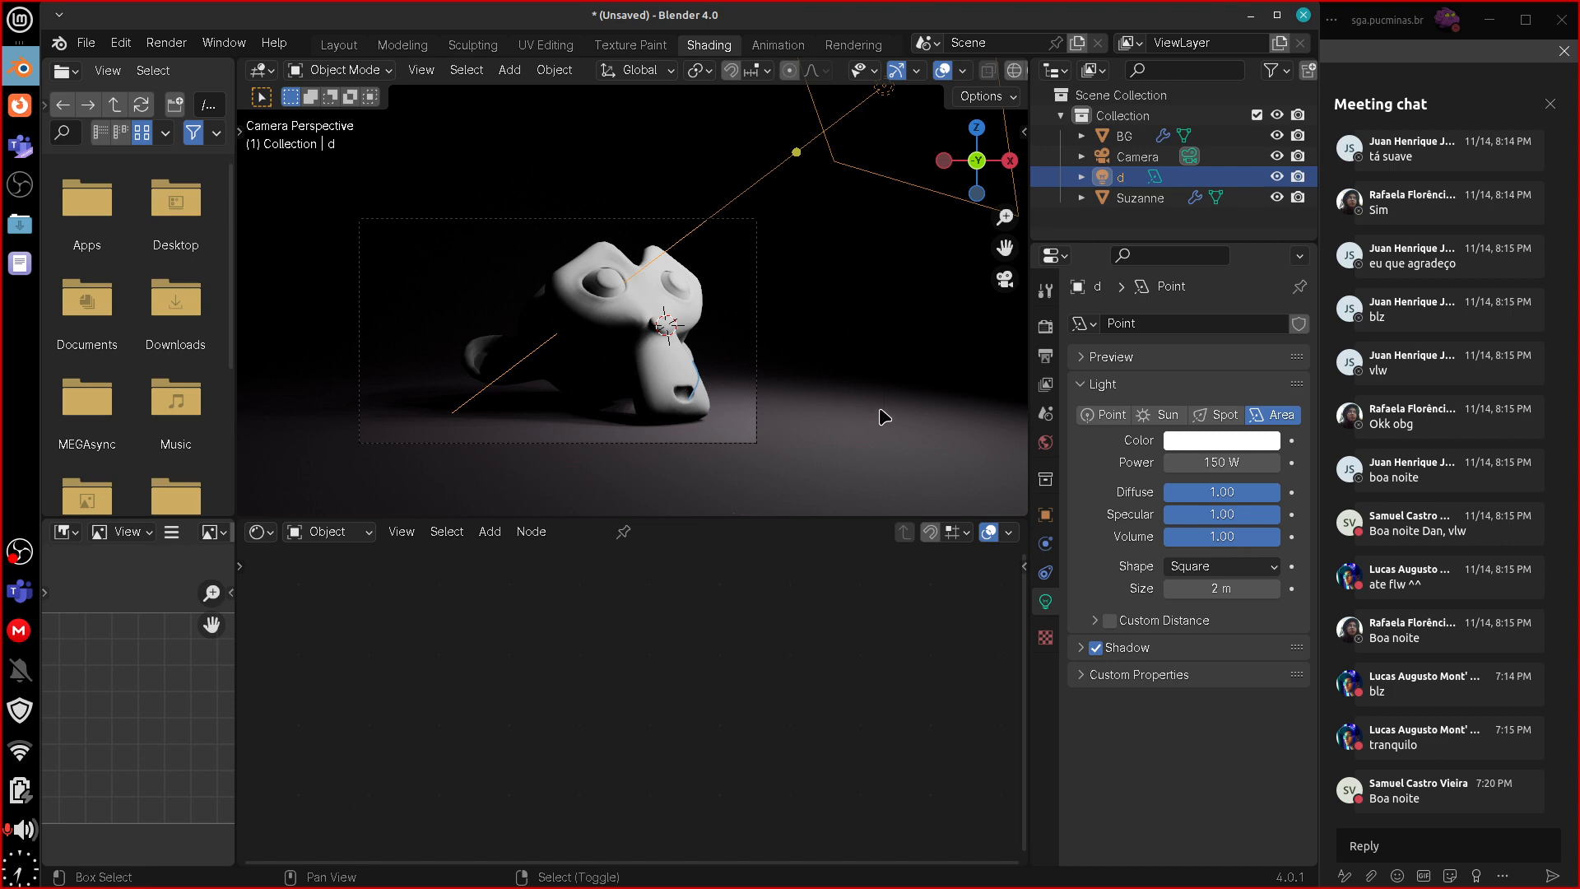
{"action": "middle_click_drag", "start_coordinate": [850, 419], "coordinate": [881, 440], "text": "shift"}
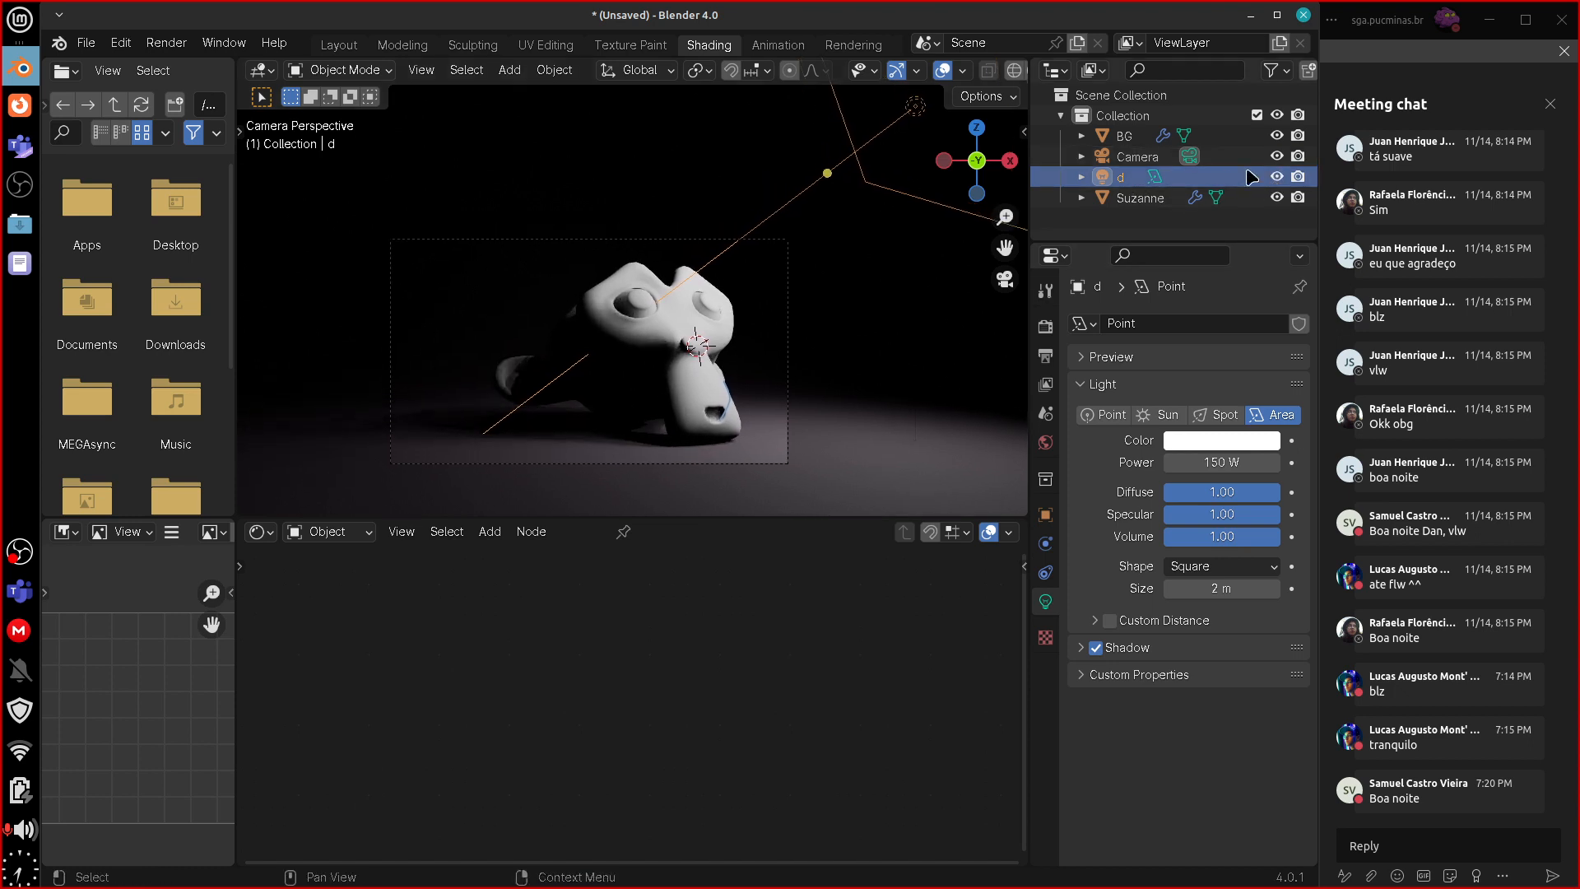
{"action": "left_click", "coordinate": [1277, 176]}
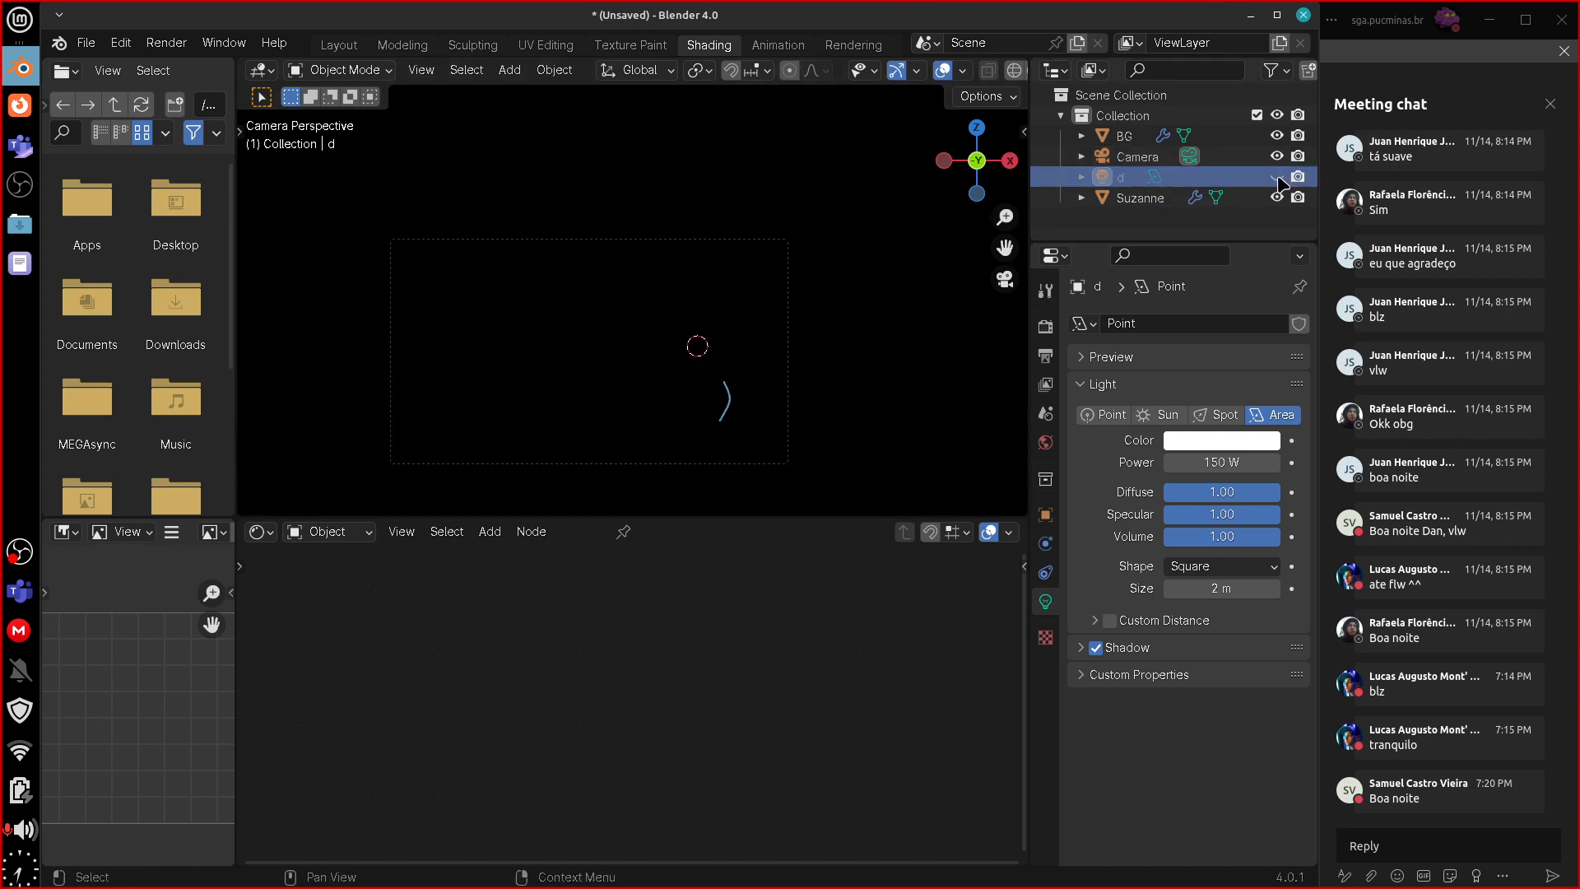
- Show the hidden area light "d" in the viewport again and rename the object to KEY
{"action": "left_click", "coordinate": [1276, 177]}
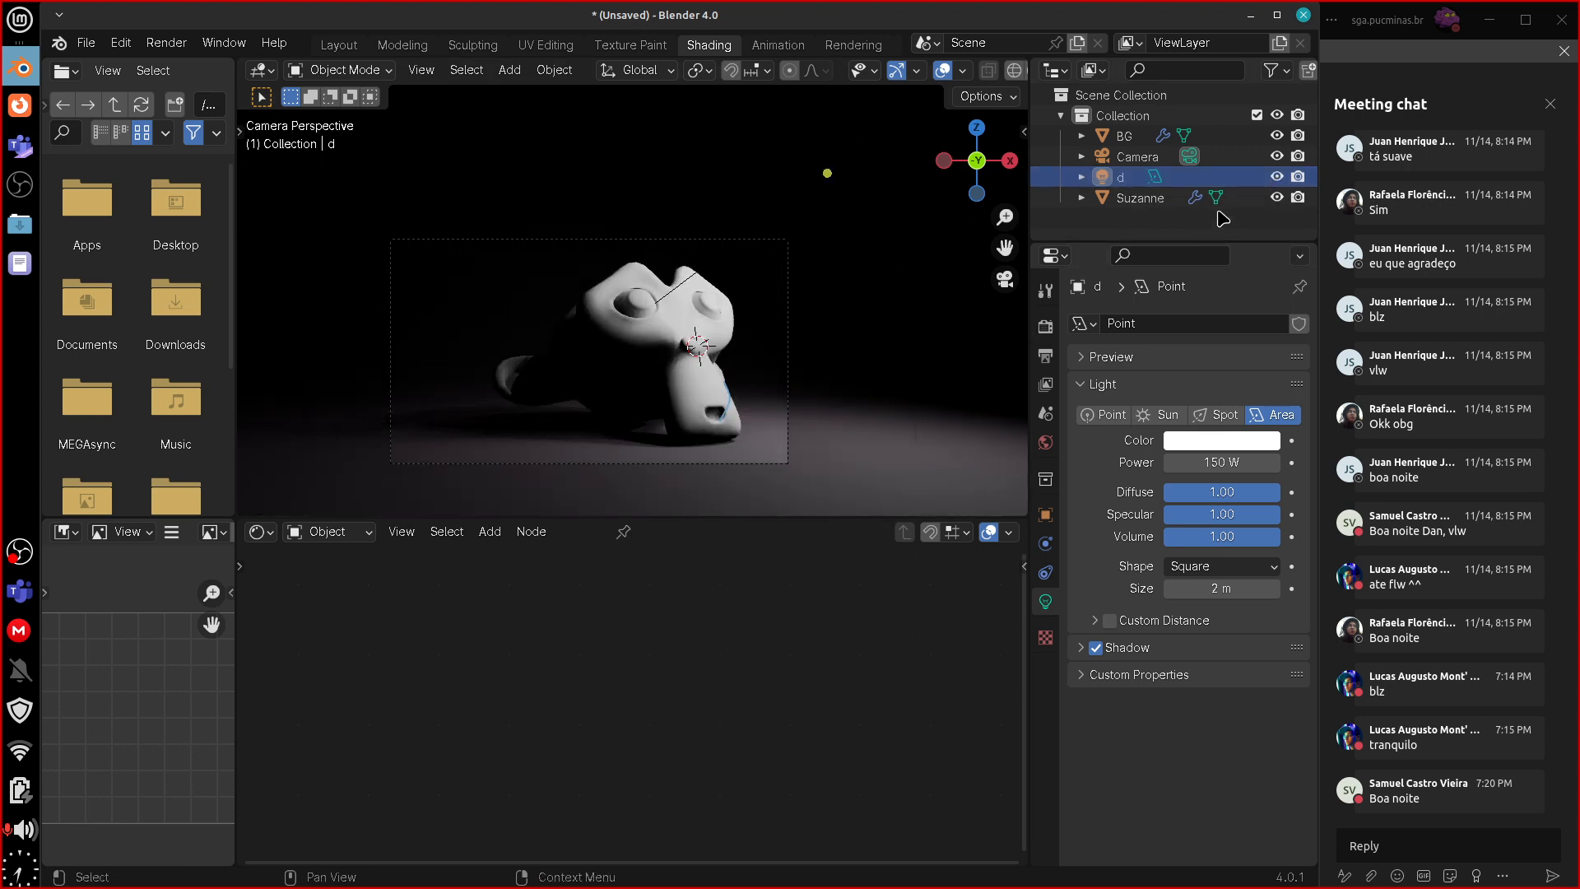
{"action": "double_click", "coordinate": [1136, 183]}
{"action": "key", "text": "BackSpace"}
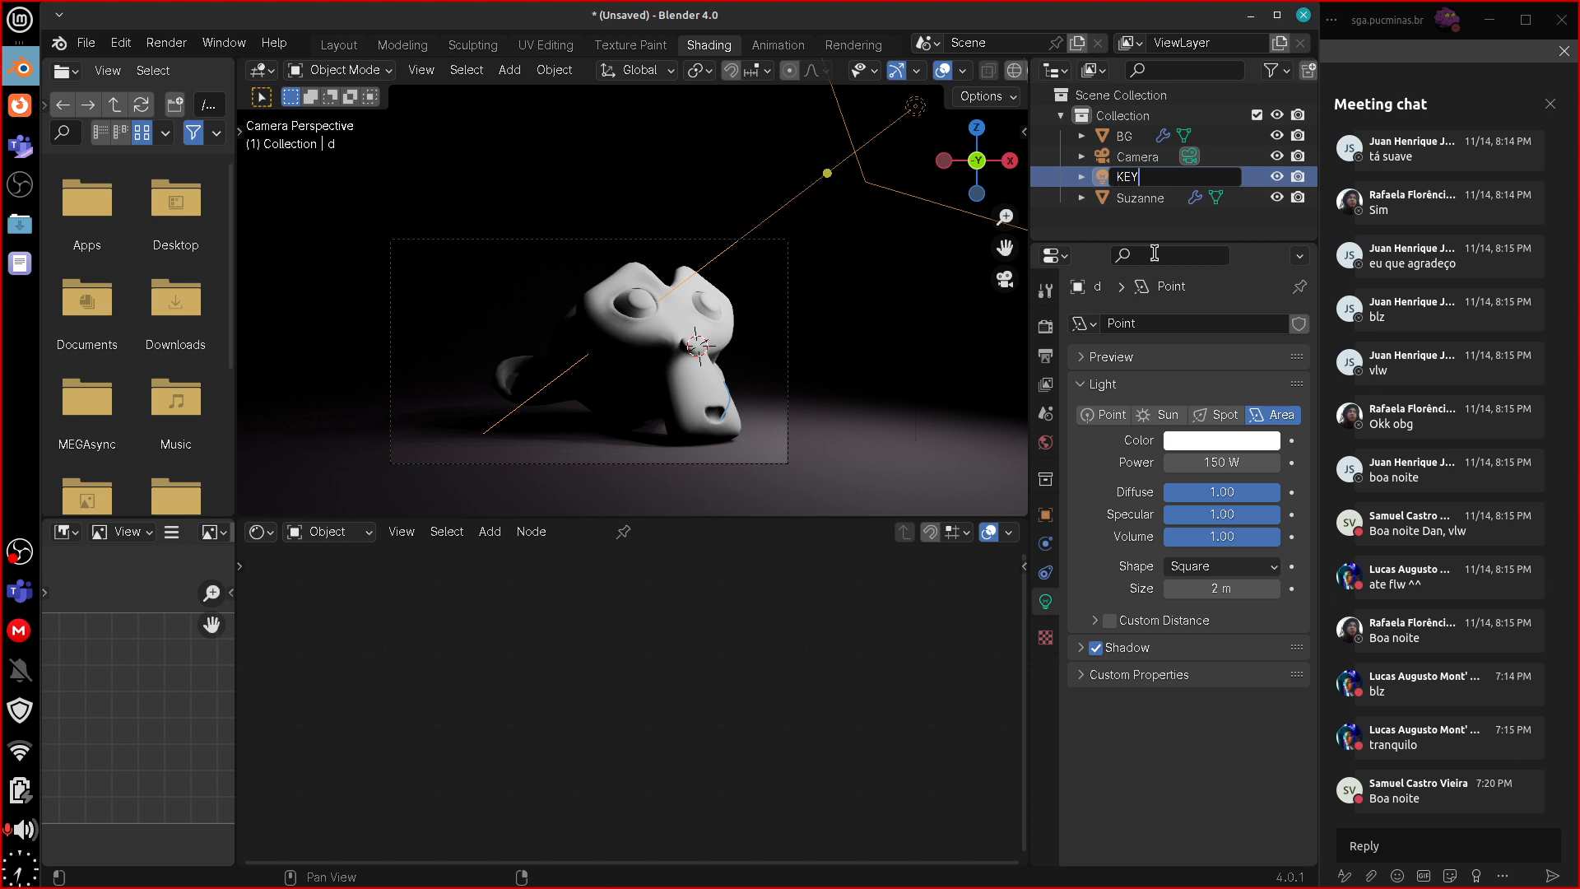
{"action": "key", "text": "Return"}
- Rename the light data inside the KEY object from Point to KEY
{"action": "left_click", "coordinate": [1082, 177]}
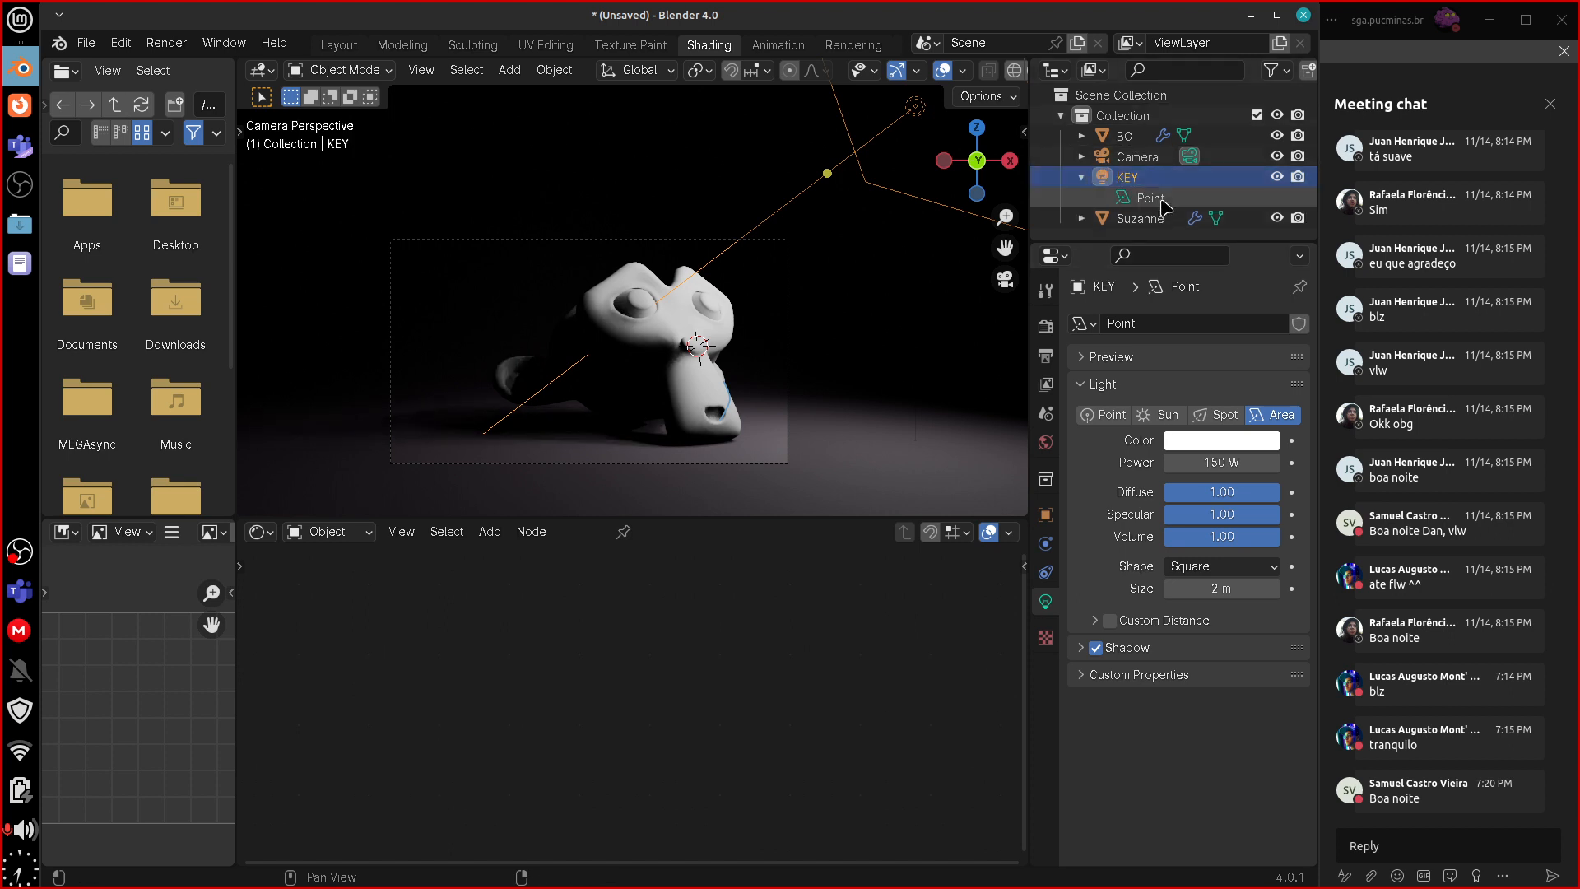
{"action": "double_click", "coordinate": [1160, 199]}
{"action": "type", "text": "K"}
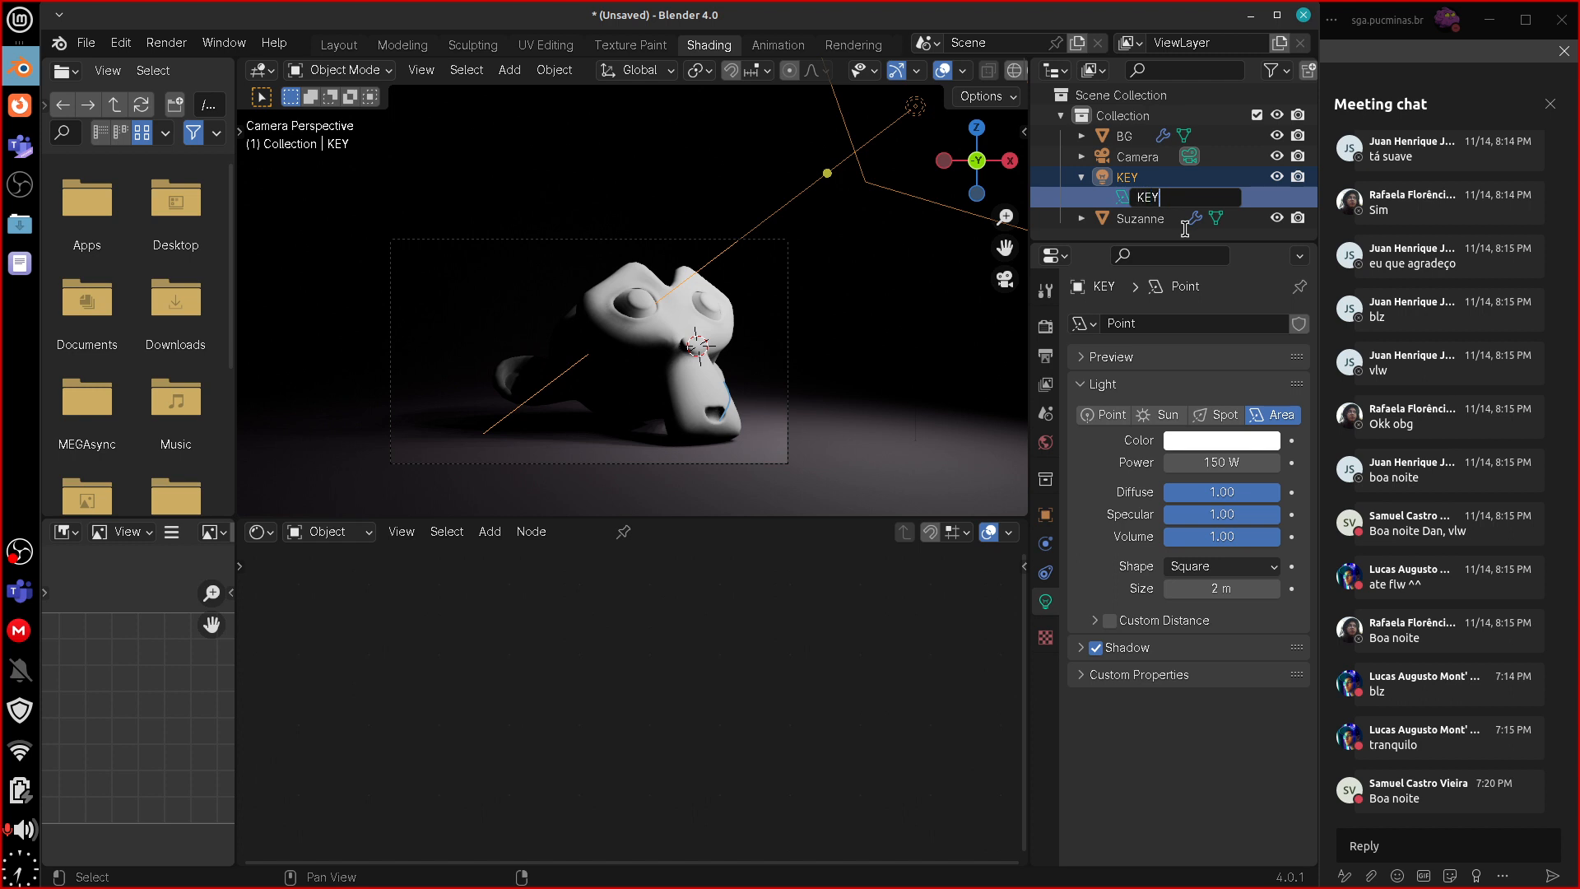
{"action": "type", "text": "EY"}
{"action": "key", "text": "Return"}
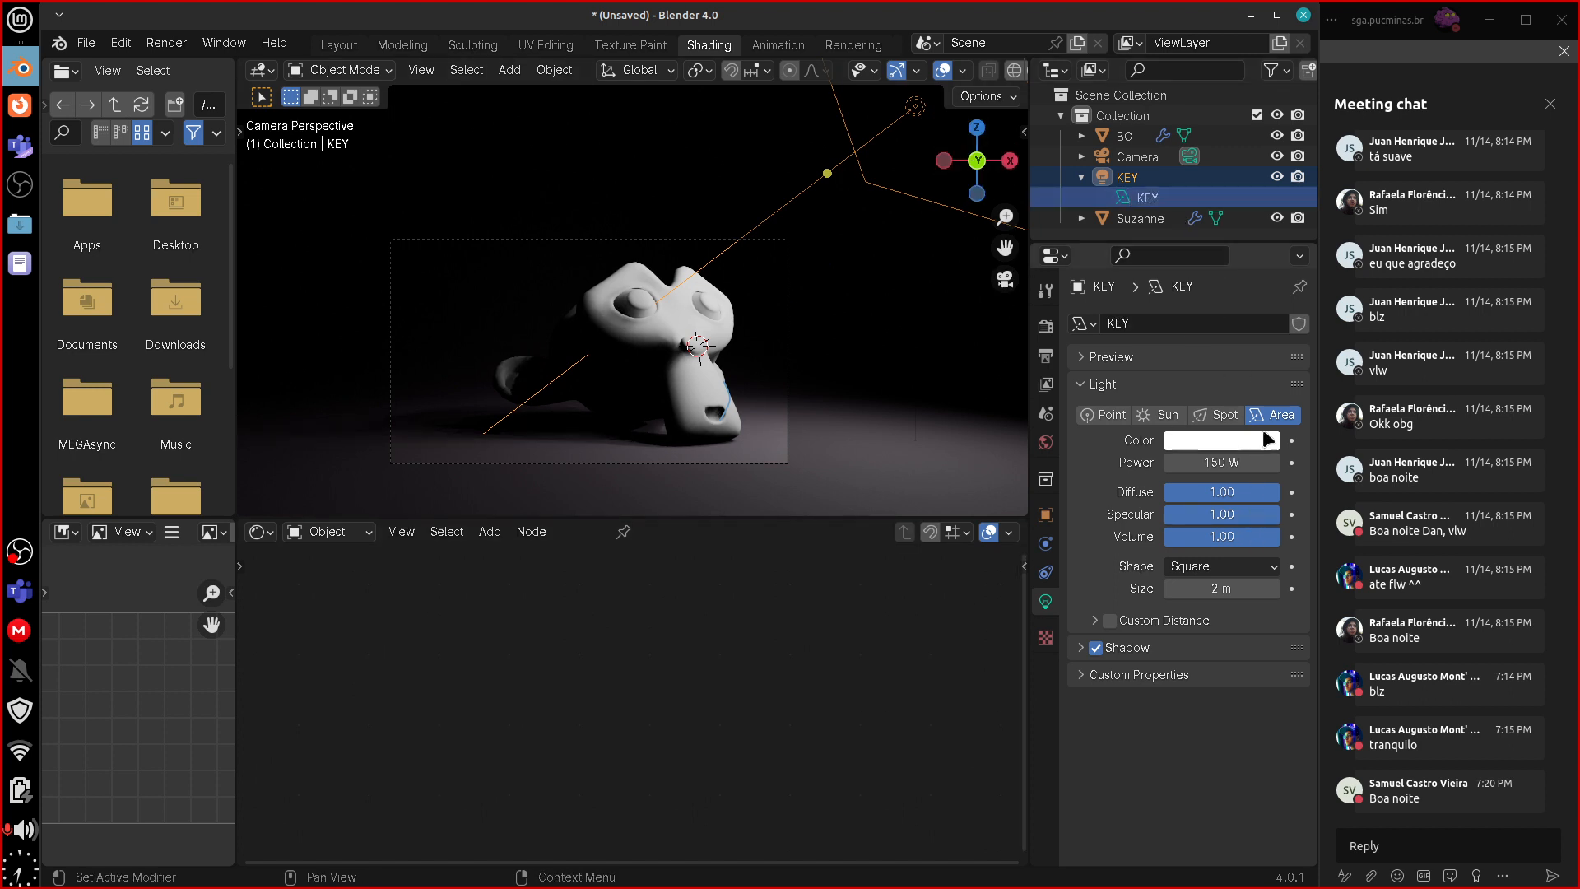
- Try the Spot type on the KEY light and return it to Area
{"action": "left_click", "coordinate": [1226, 418]}
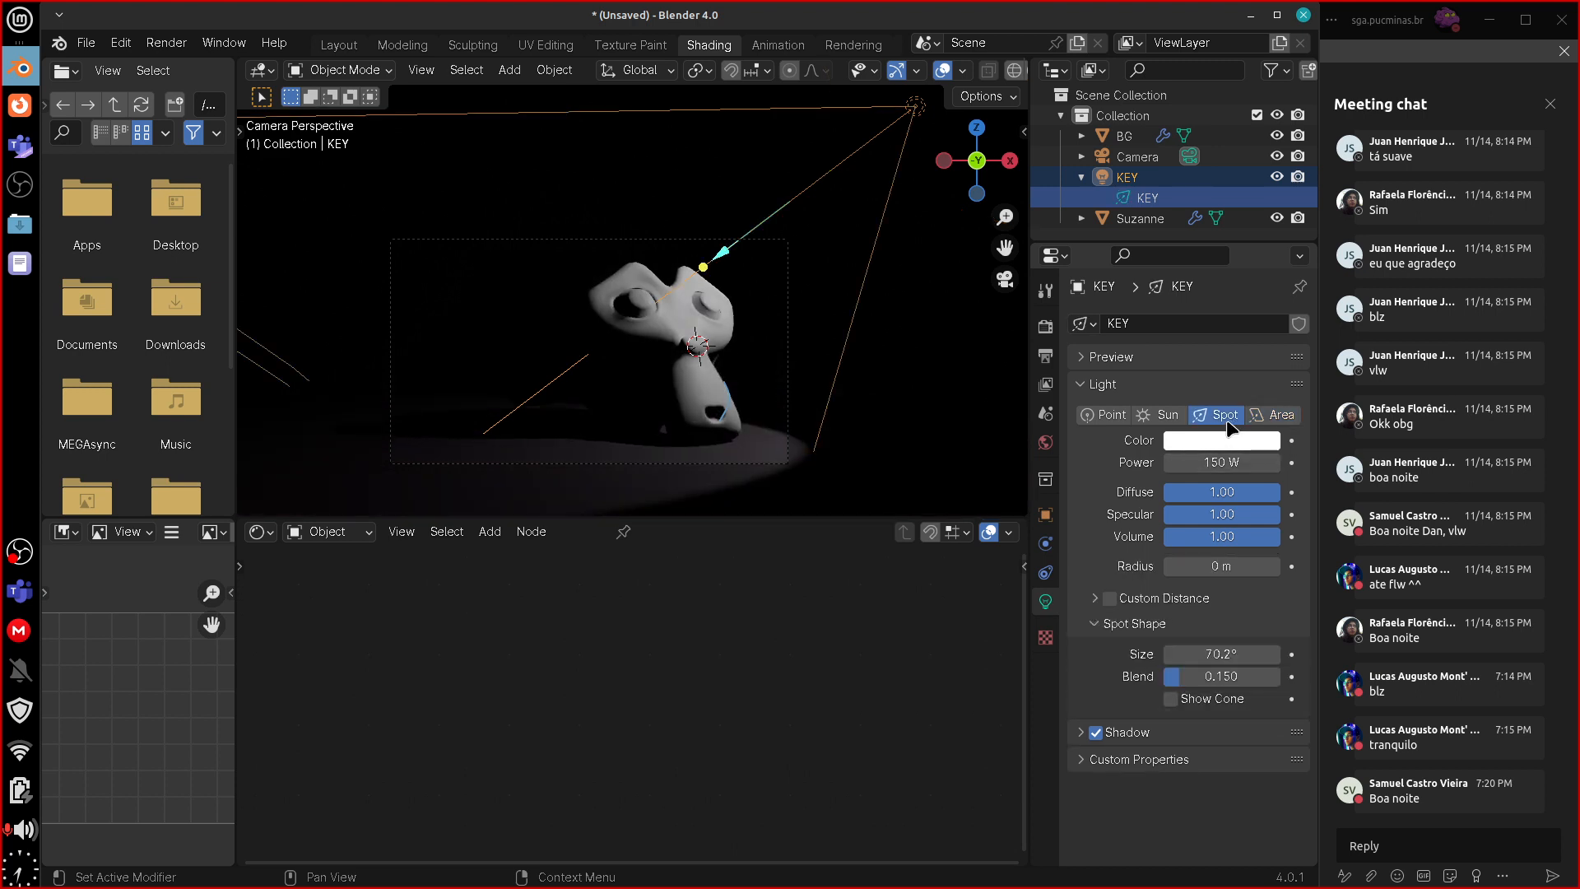
{"action": "left_click", "coordinate": [1278, 418]}
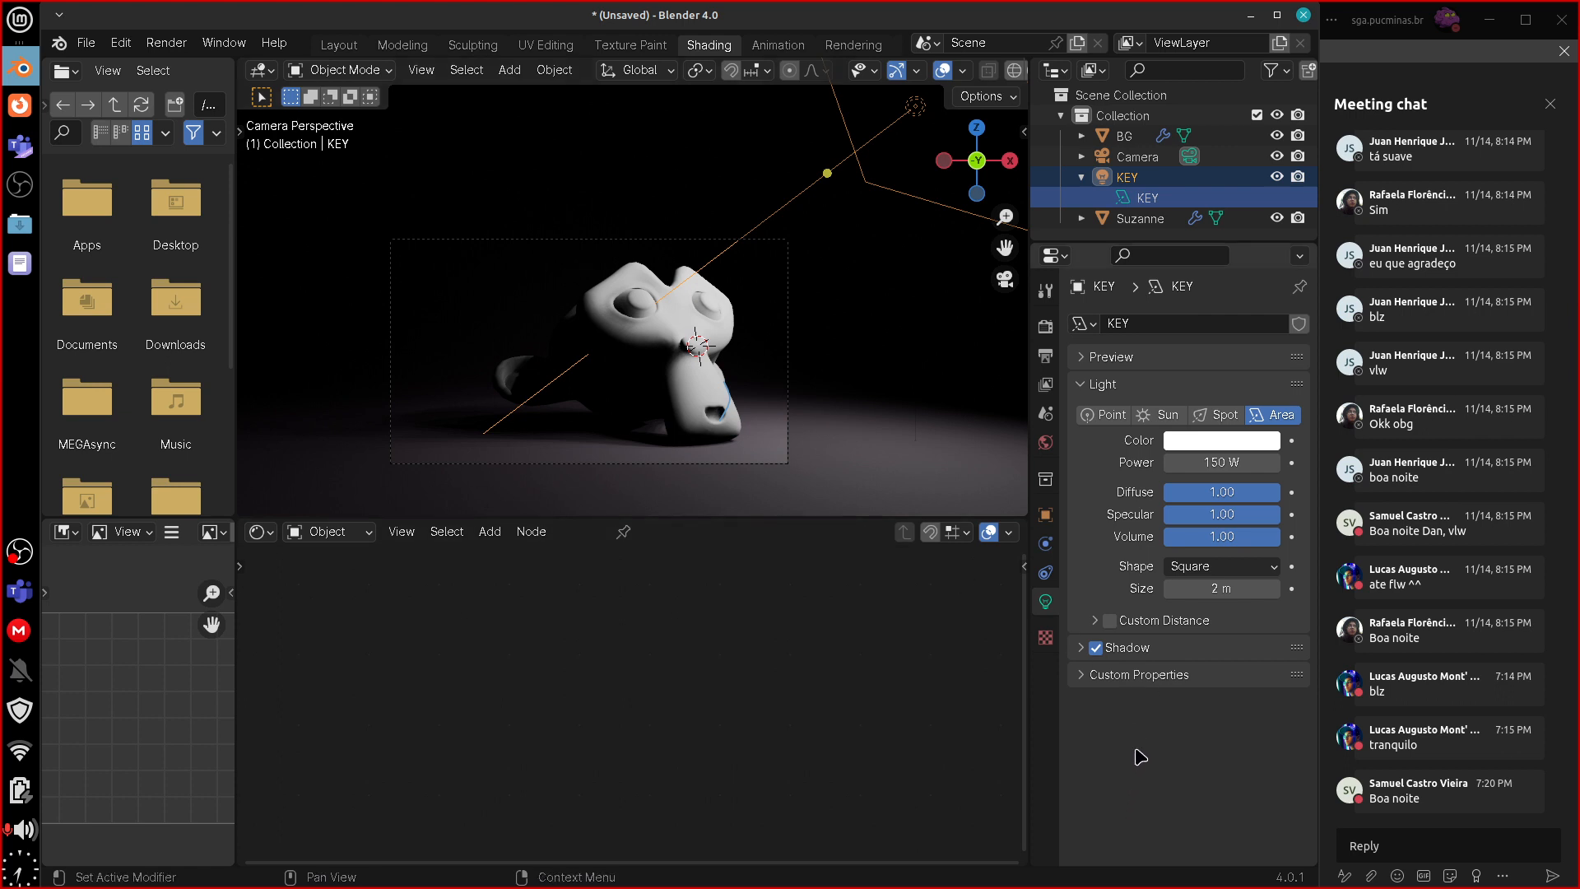
- Expand the KEY light's shadow settings and tint its color a pale warm yellow
{"action": "left_click", "coordinate": [1087, 651]}
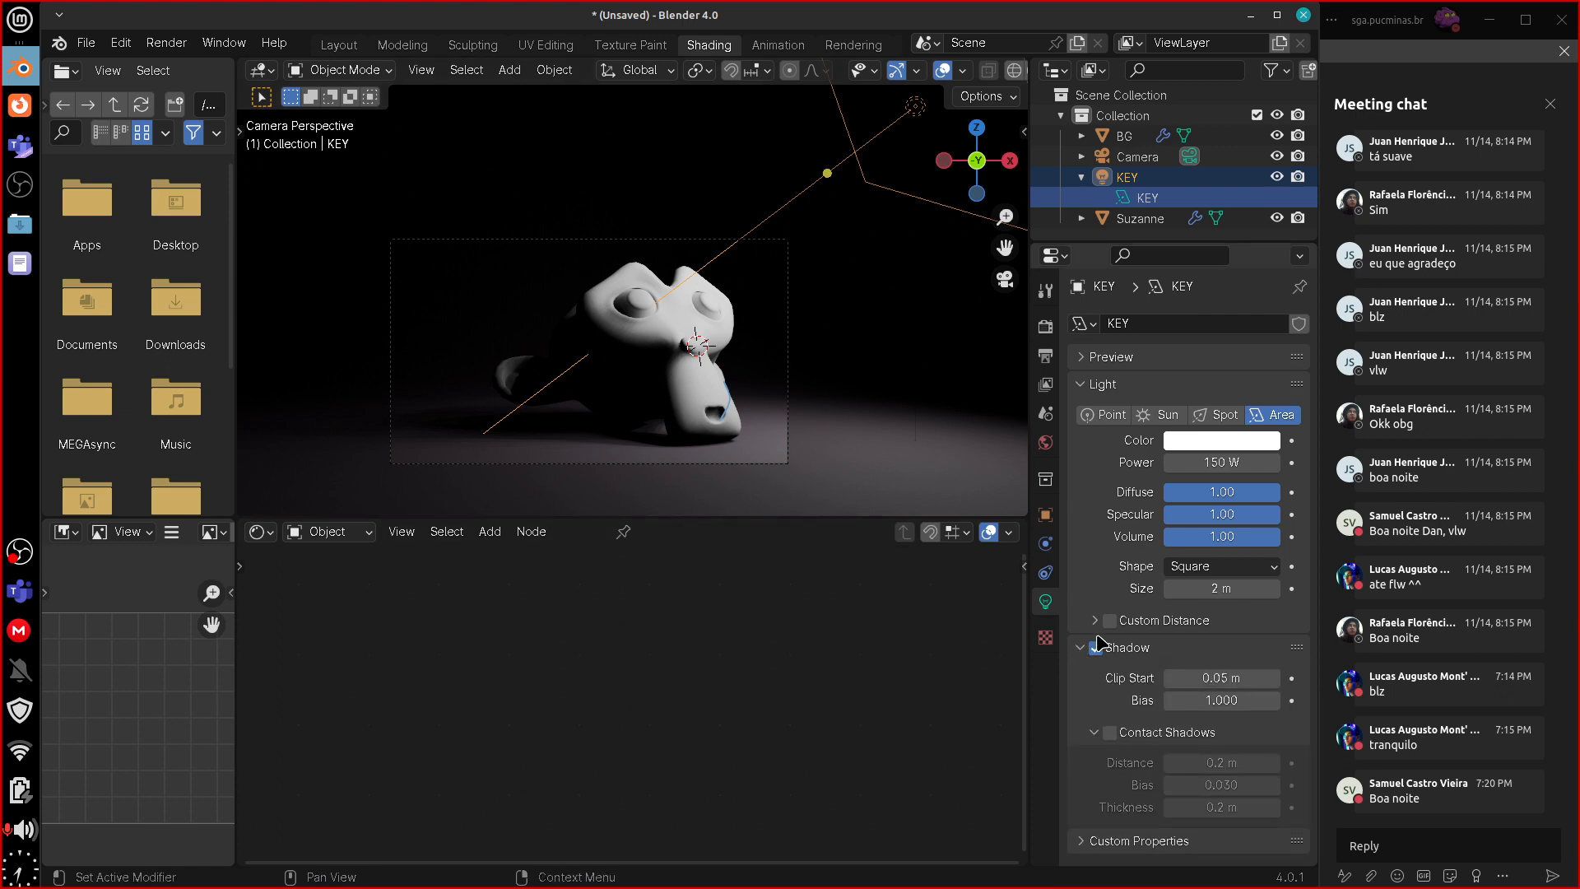
{"action": "left_click", "coordinate": [1224, 442]}
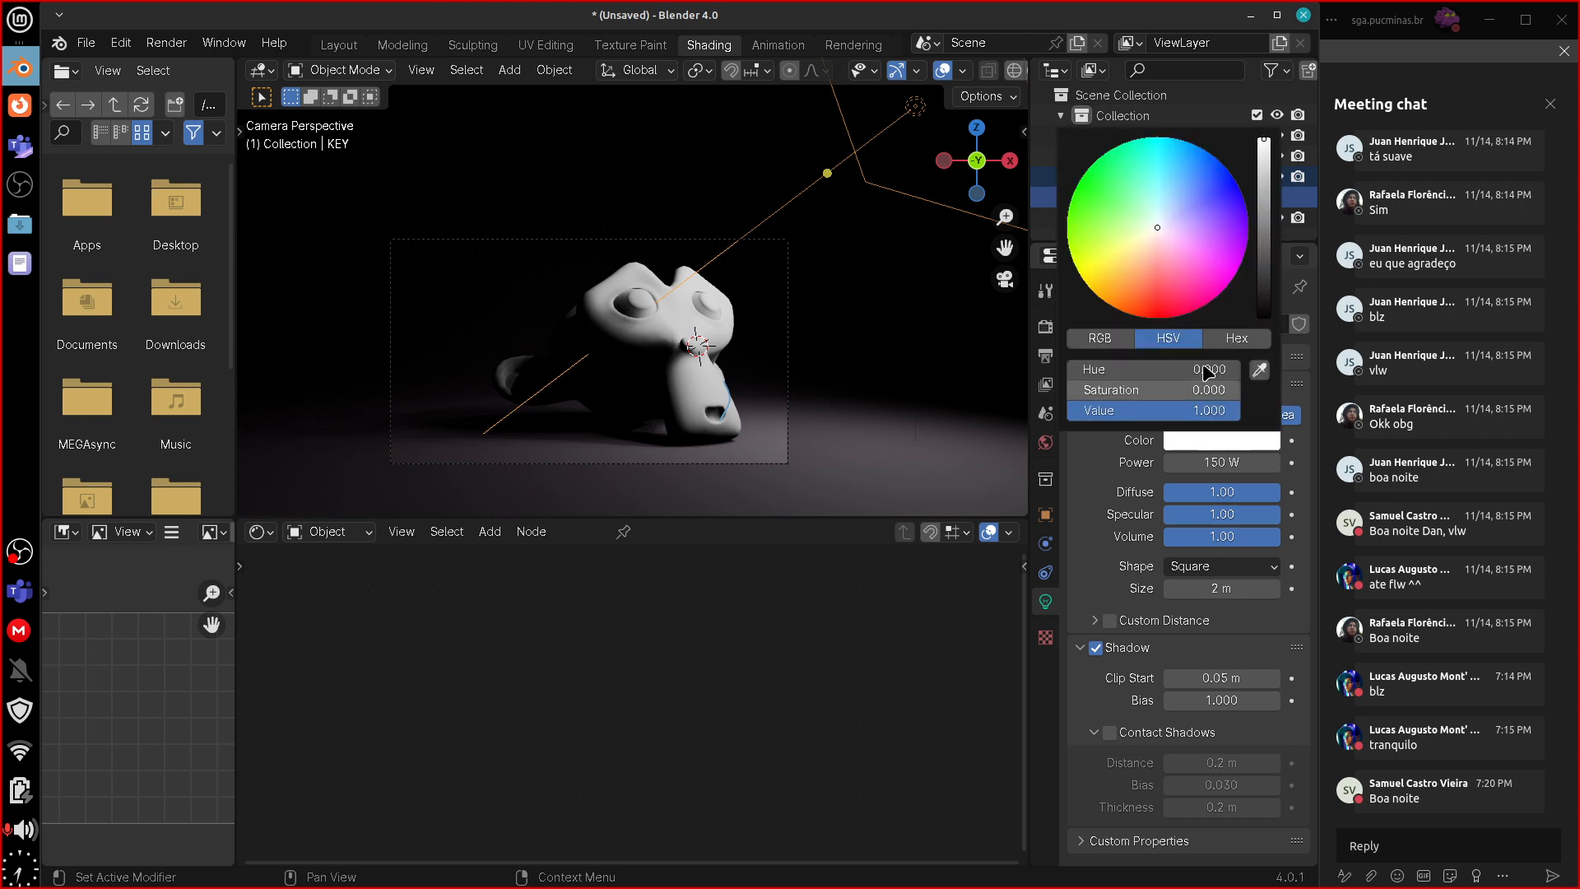
{"action": "left_click", "coordinate": [1153, 238]}
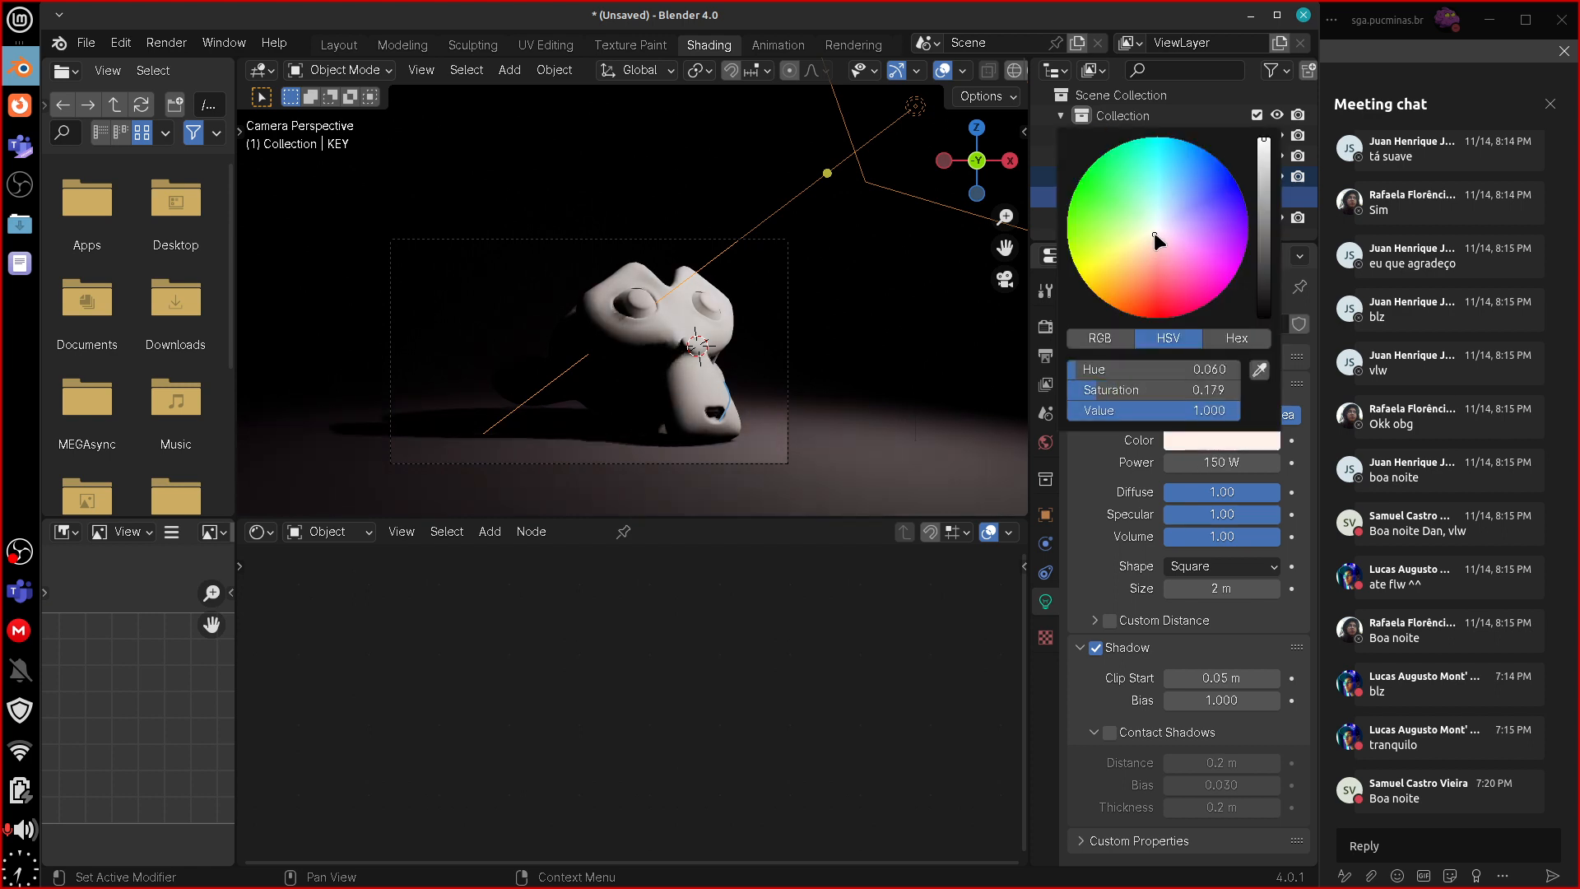
{"action": "mouse_move", "coordinate": [1152, 237]}
{"action": "left_mouse_down"}
{"action": "mouse_move", "coordinate": [1168, 206]}
{"action": "mouse_move", "coordinate": [1143, 216]}
{"action": "mouse_move", "coordinate": [1169, 219]}
{"action": "mouse_move", "coordinate": [1171, 237]}
{"action": "mouse_move", "coordinate": [1138, 223]}
{"action": "mouse_move", "coordinate": [1152, 232]}
{"action": "mouse_move", "coordinate": [1081, 306]}
{"action": "mouse_move", "coordinate": [1131, 261]}
{"action": "mouse_move", "coordinate": [1111, 306]}
{"action": "mouse_move", "coordinate": [1138, 244]}
{"action": "left_mouse_up"}
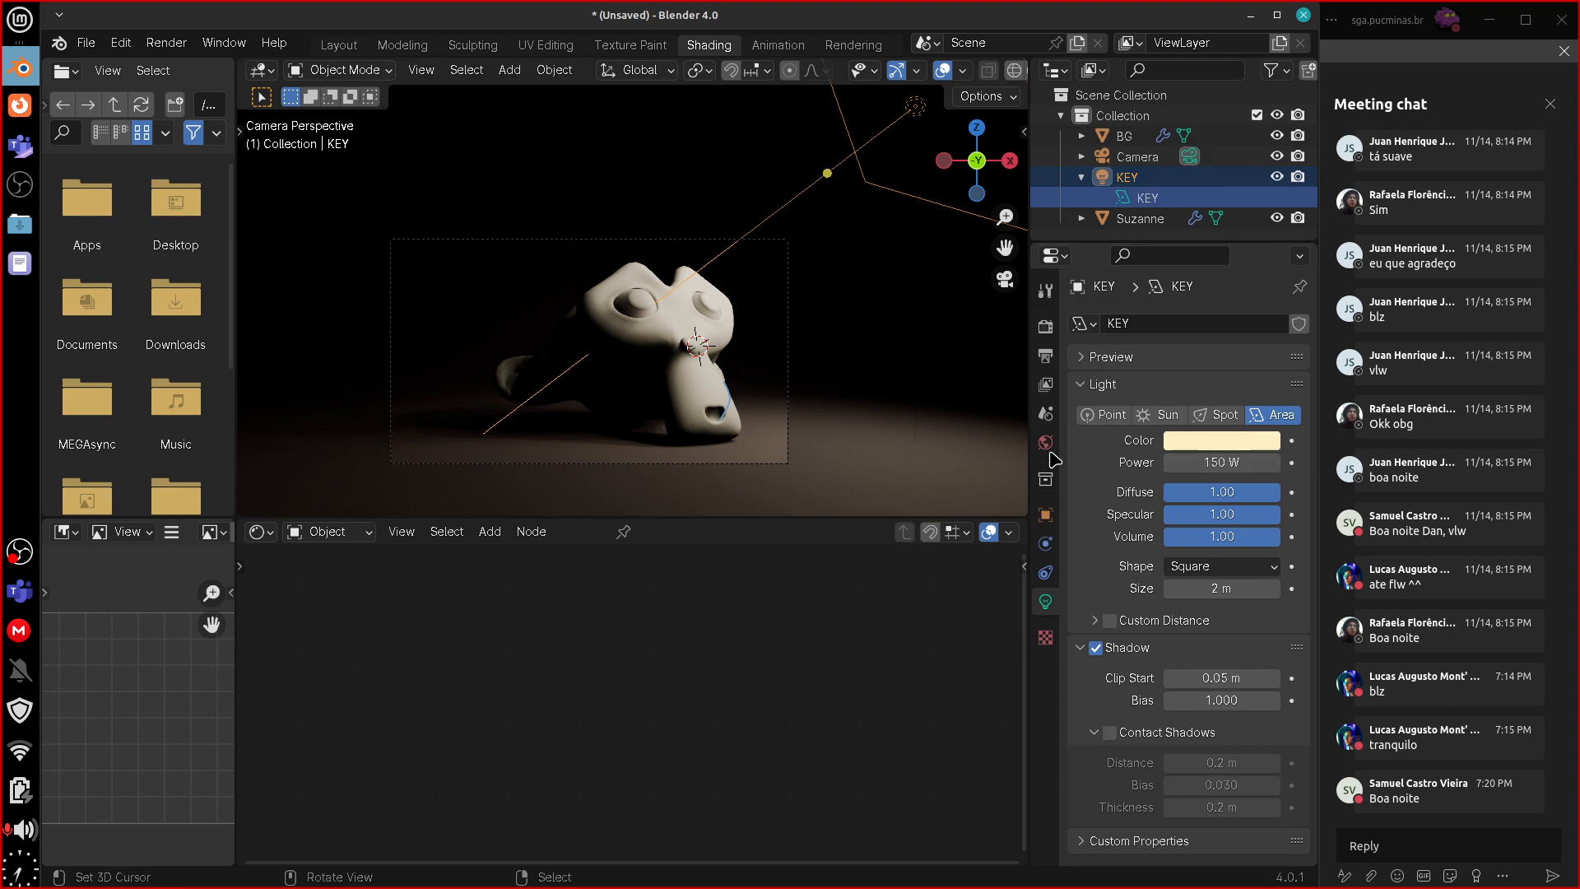
- Try a power of 100 W and then 1000 W on the KEY light to compare brightness
{"action": "left_click", "coordinate": [1219, 463]}
{"action": "type", "text": "1"}
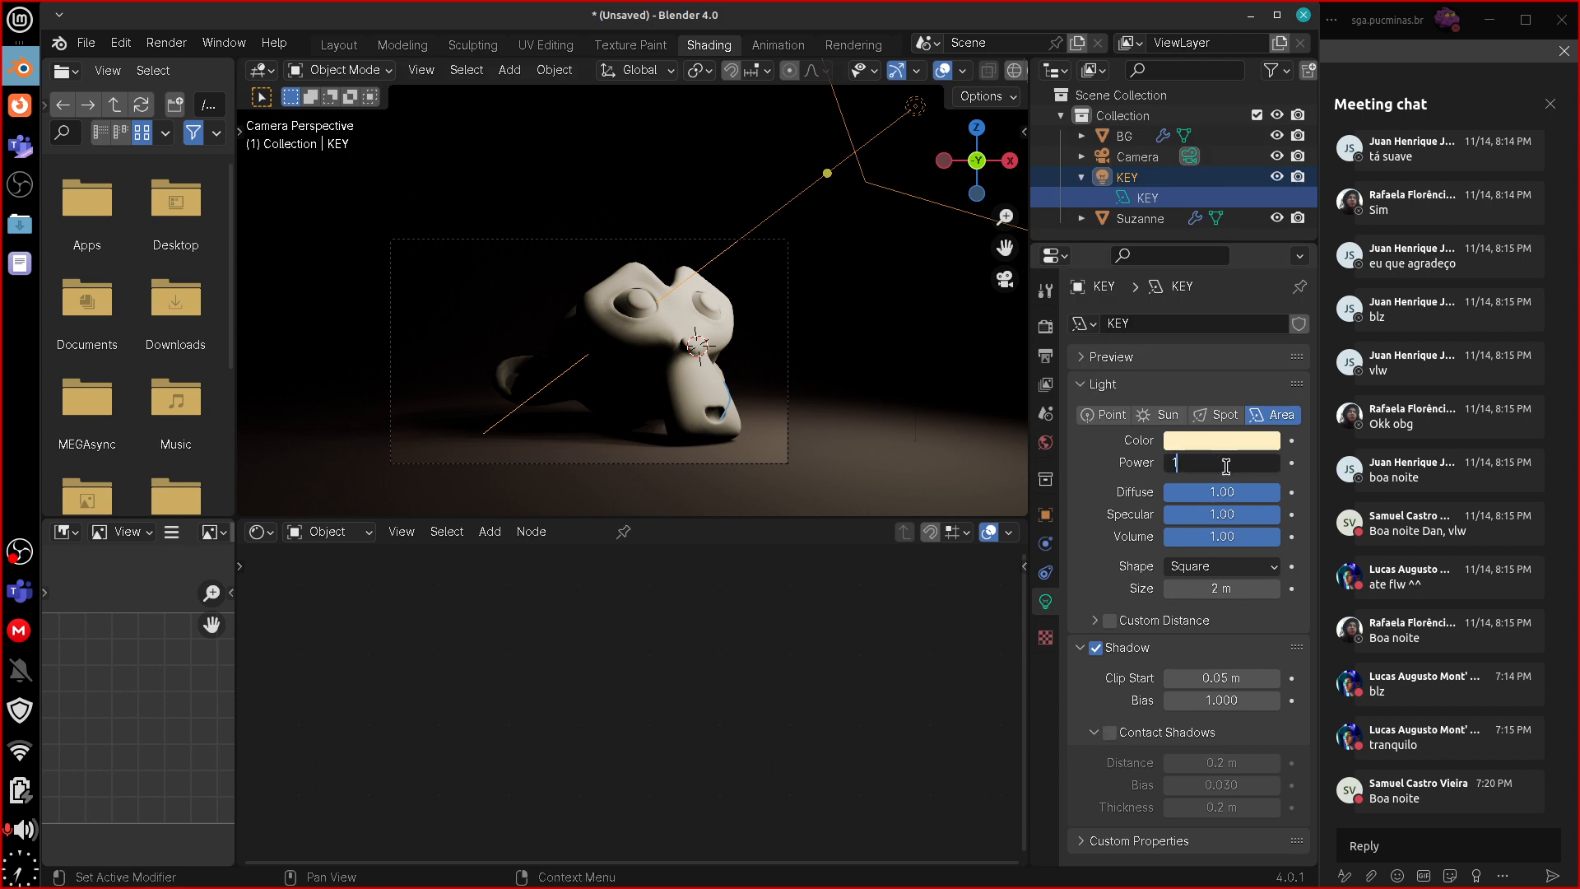
{"action": "type", "text": "00"}
{"action": "key", "text": "Return"}
{"action": "left_click", "coordinate": [1229, 462]}
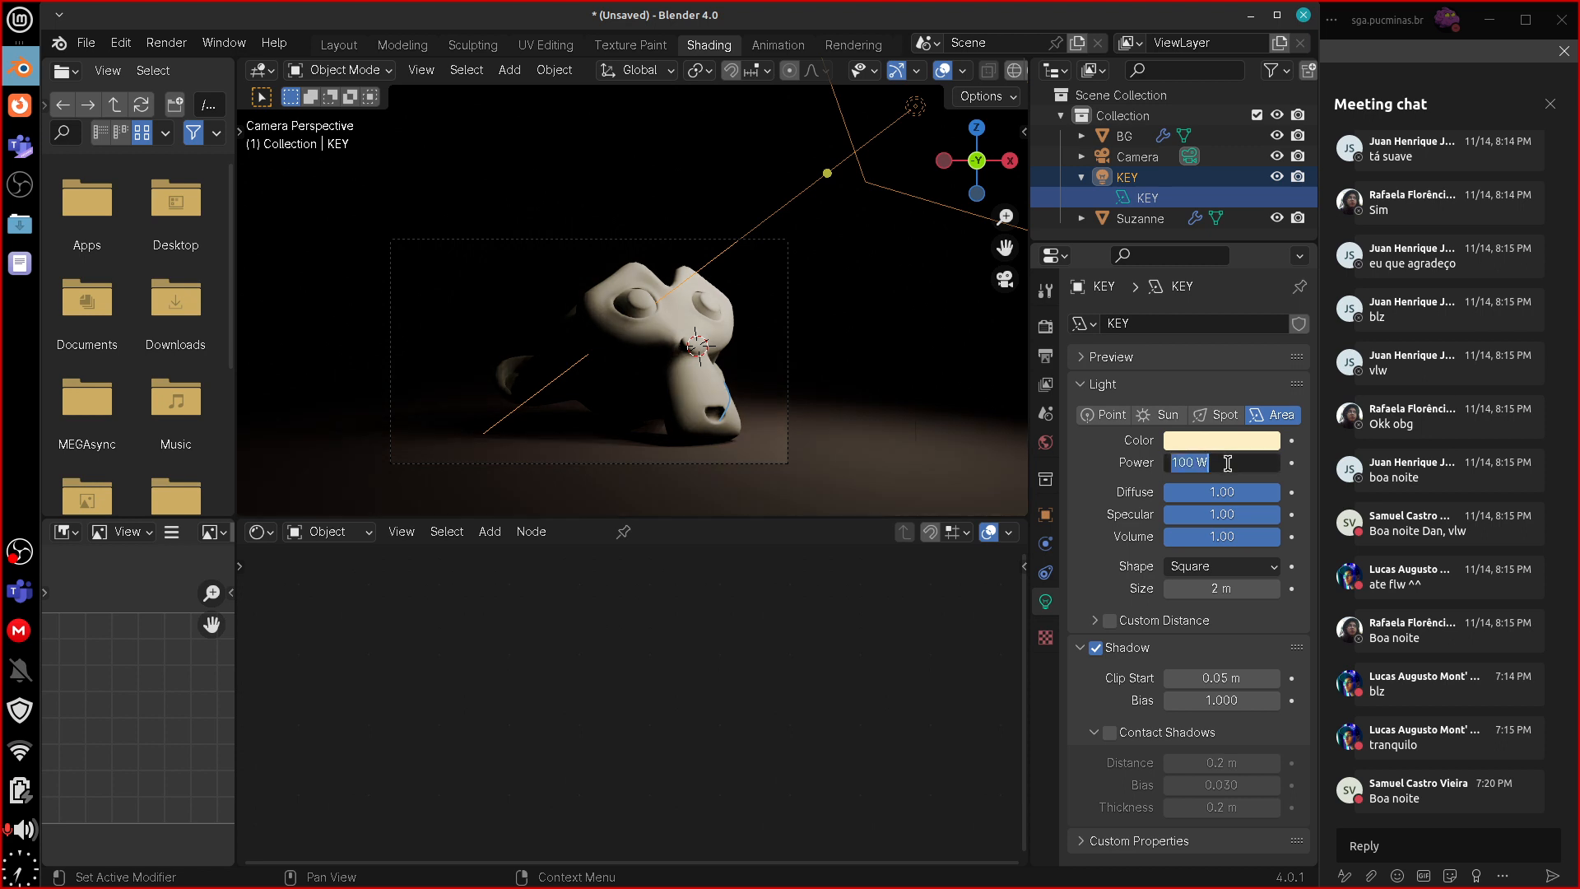
{"action": "type", "text": "1"}
{"action": "key", "text": "Return"}
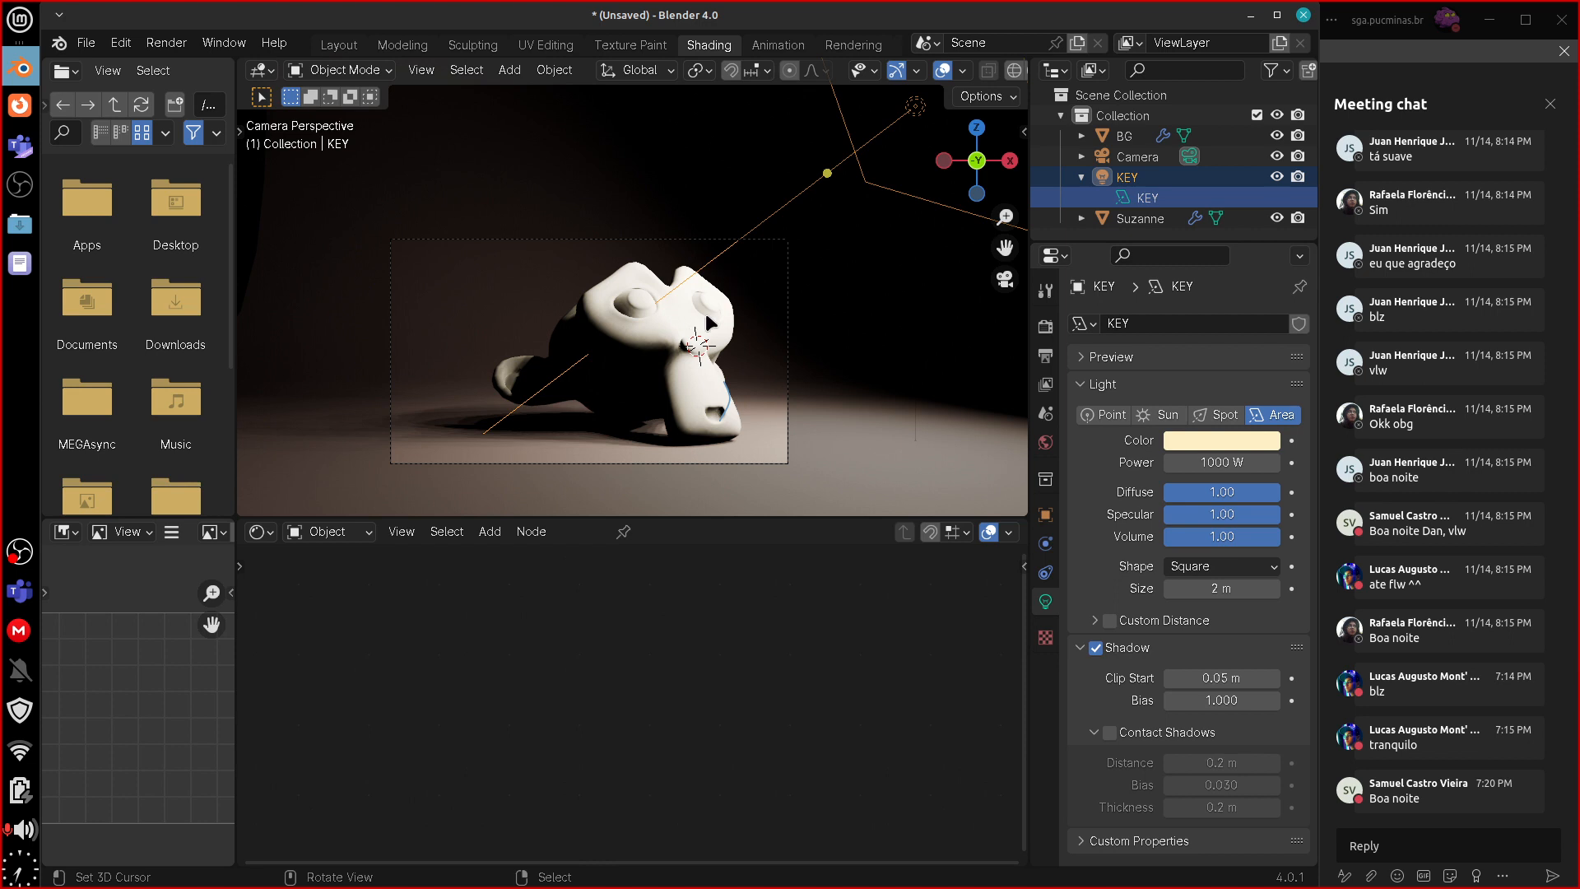
- Compare the KEY light's brightness at a power of 20 W and then 150 W
{"action": "left_click", "coordinate": [1226, 463]}
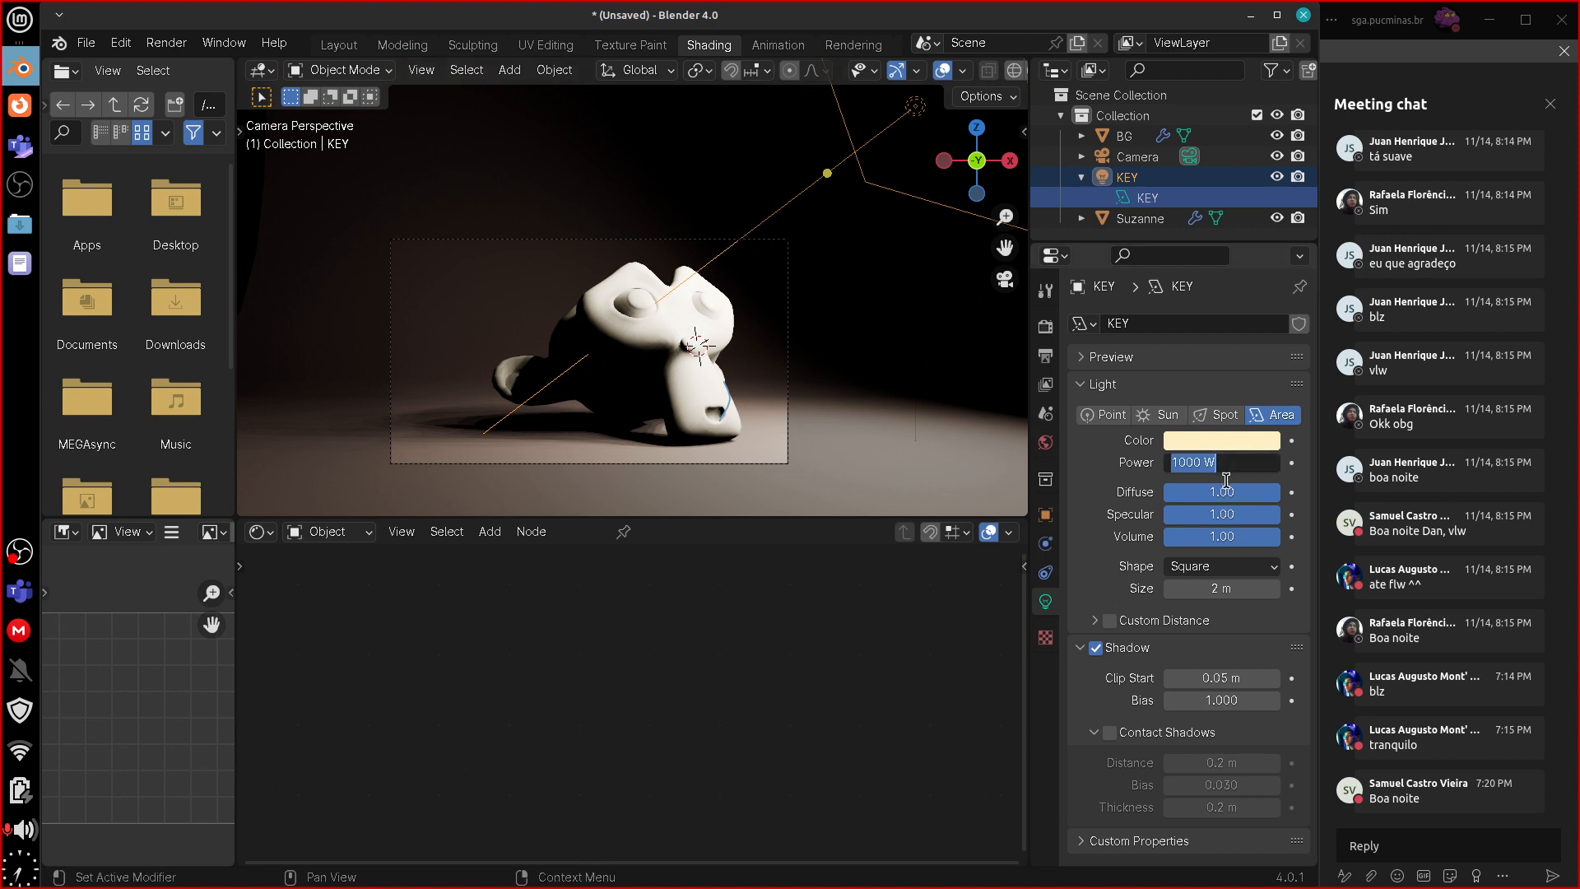
{"action": "type", "text": "20"}
{"action": "key", "text": "Return"}
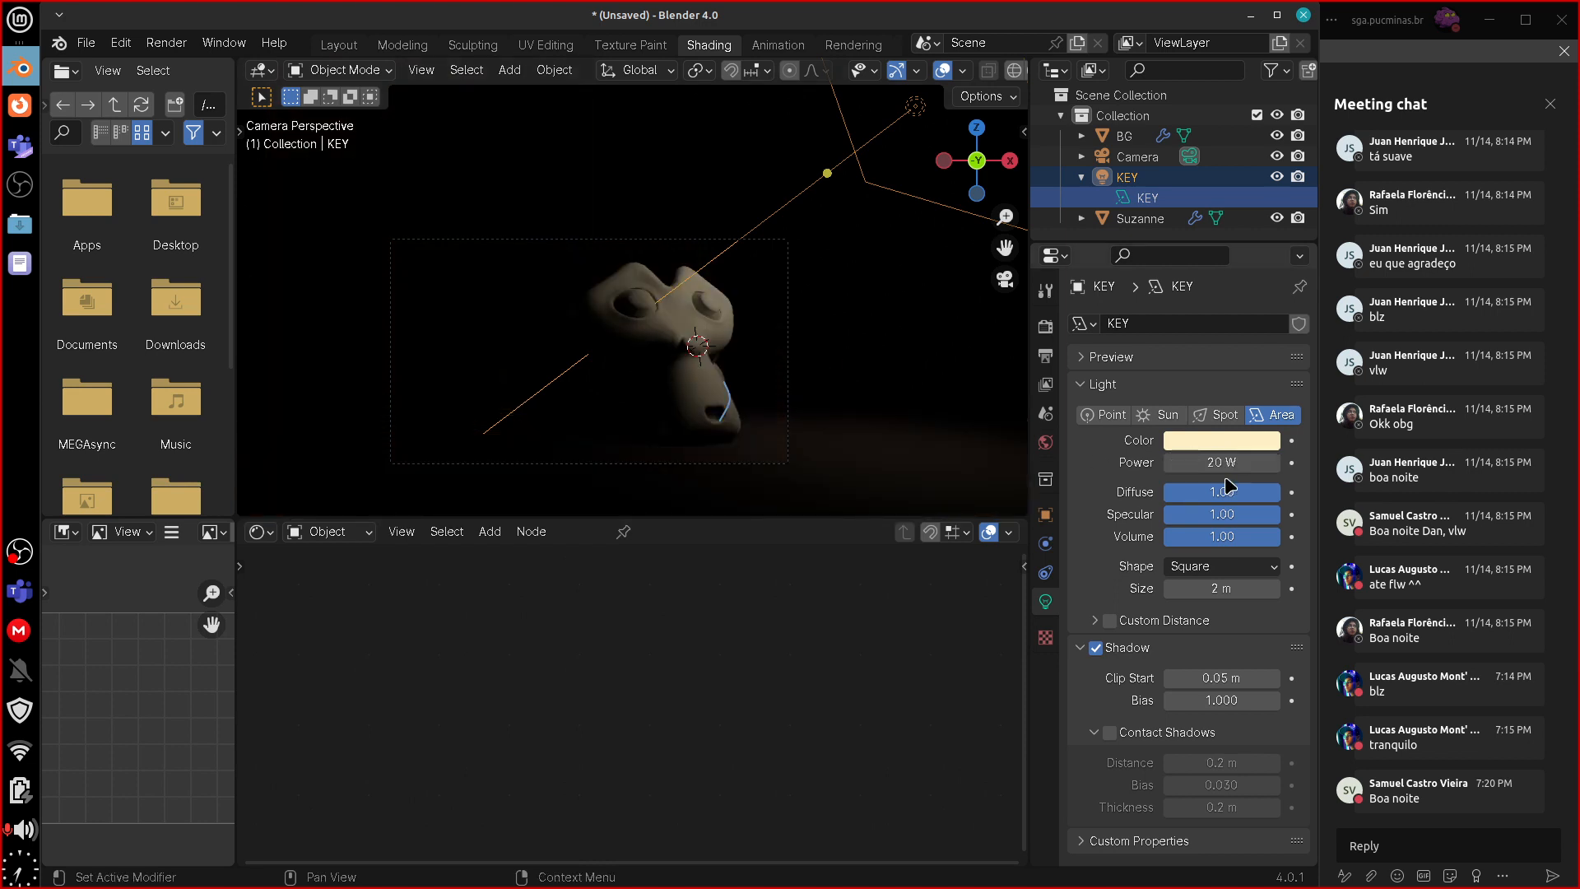
{"action": "left_click", "coordinate": [1227, 466]}
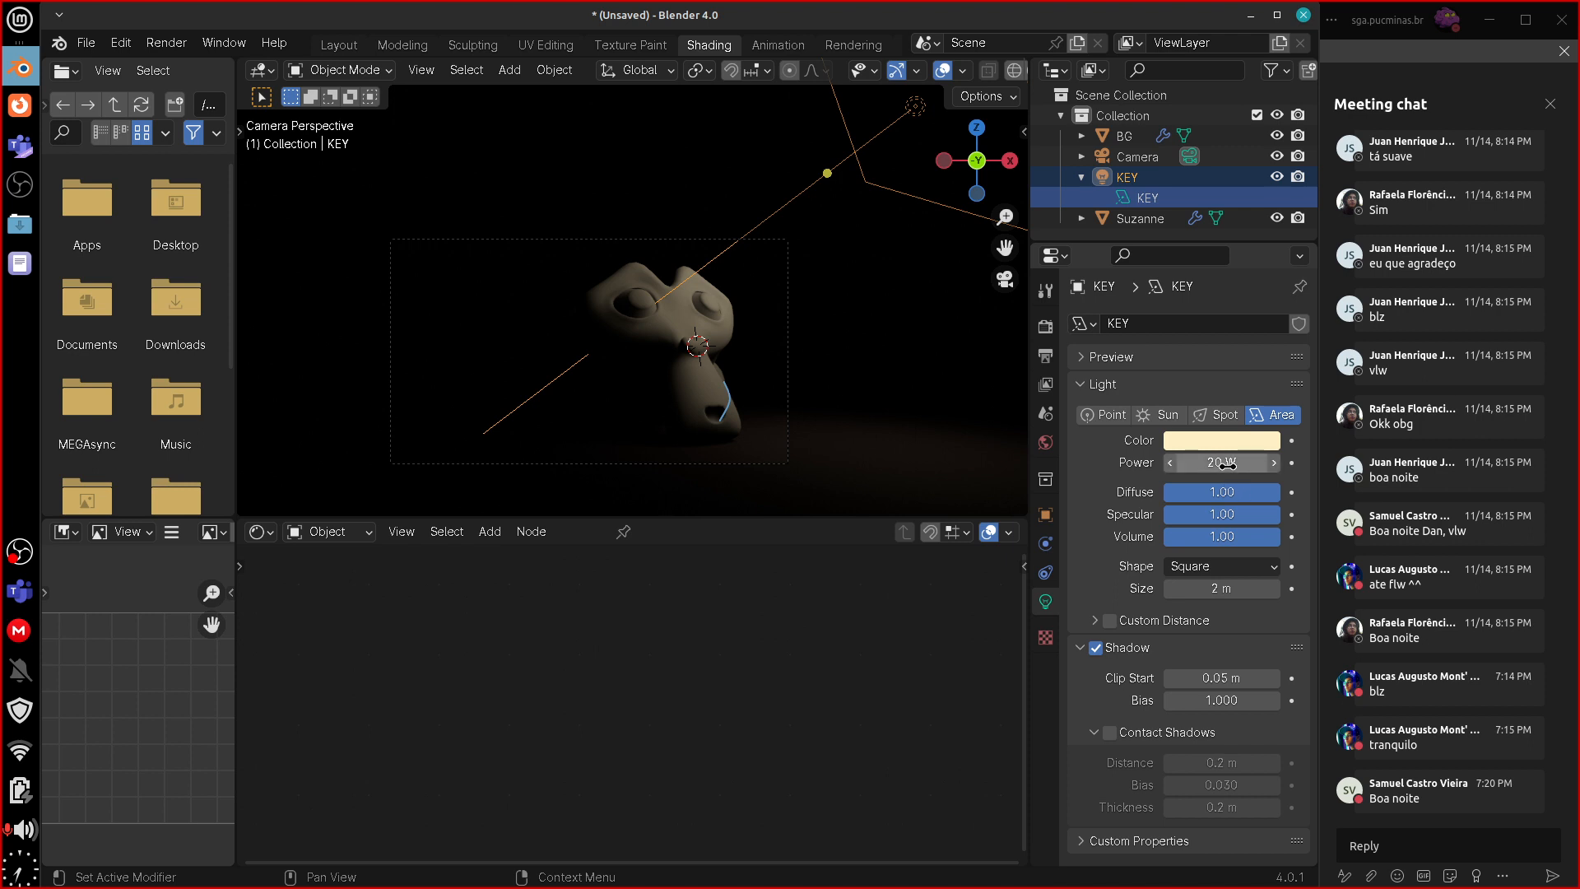
{"action": "type", "text": "1"}
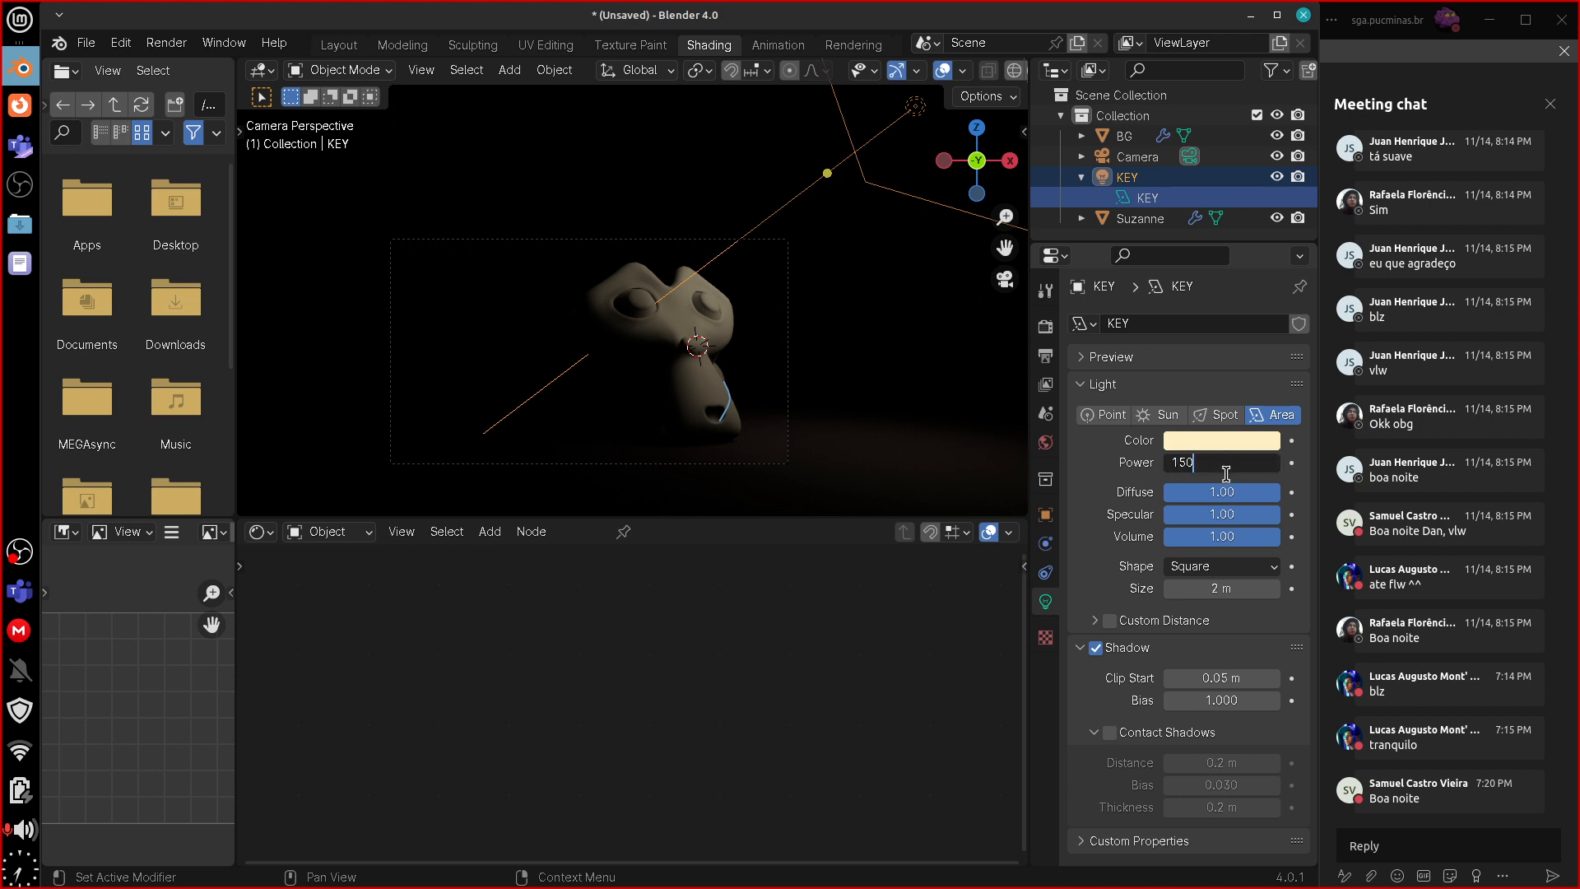
{"action": "type", "text": "50"}
{"action": "key", "text": "Return"}
- Set the KEY light's power to 100 W
{"action": "left_click", "coordinate": [1235, 465]}
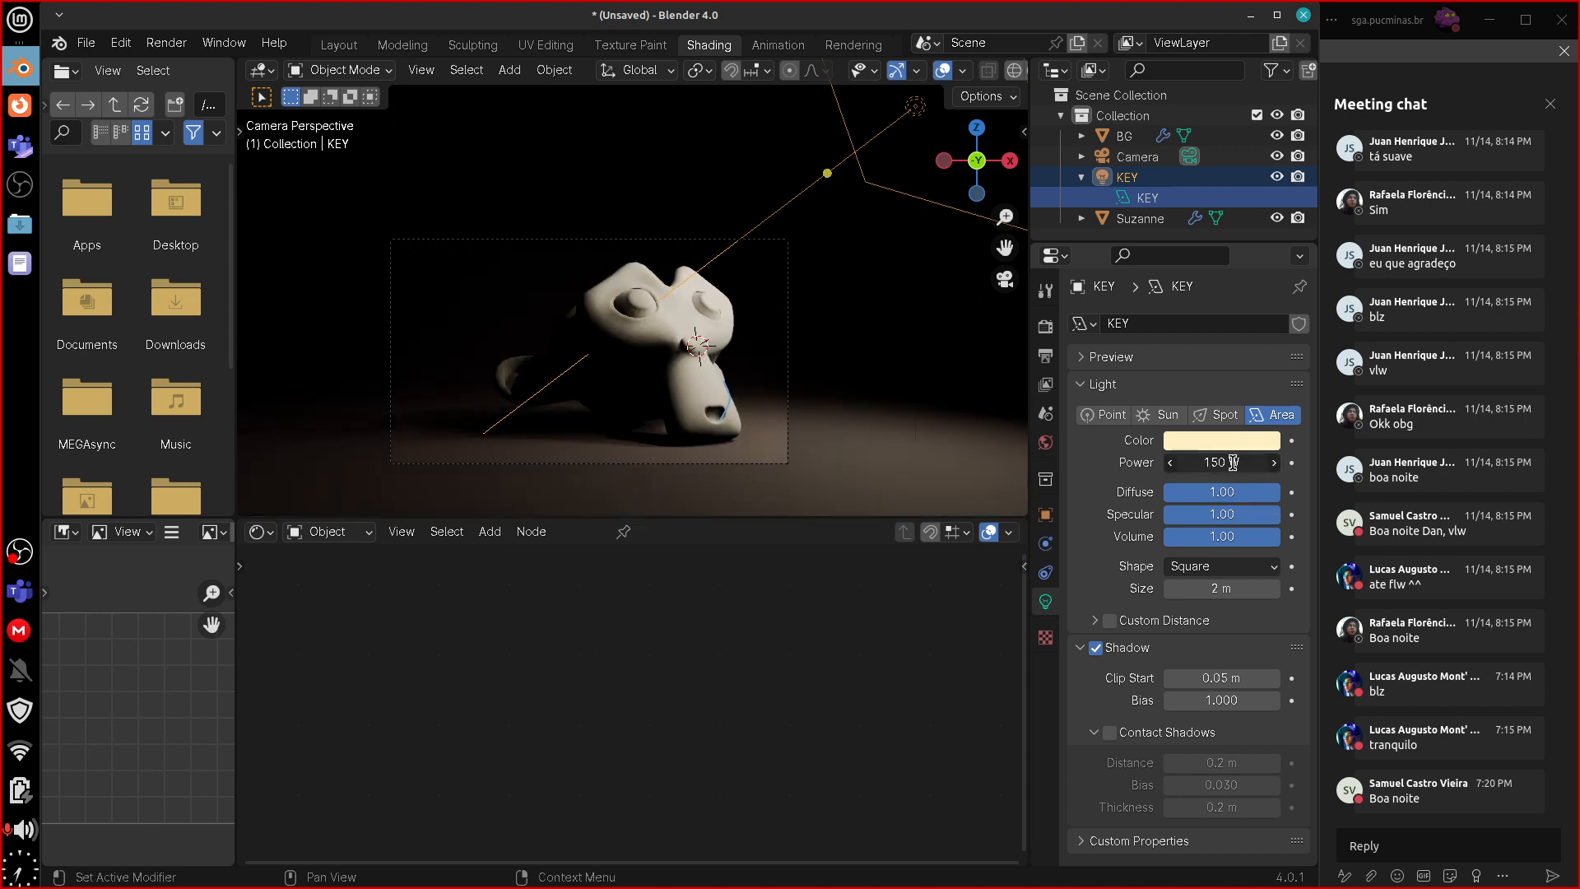
{"action": "type", "text": "100"}
{"action": "key", "text": "Return"}
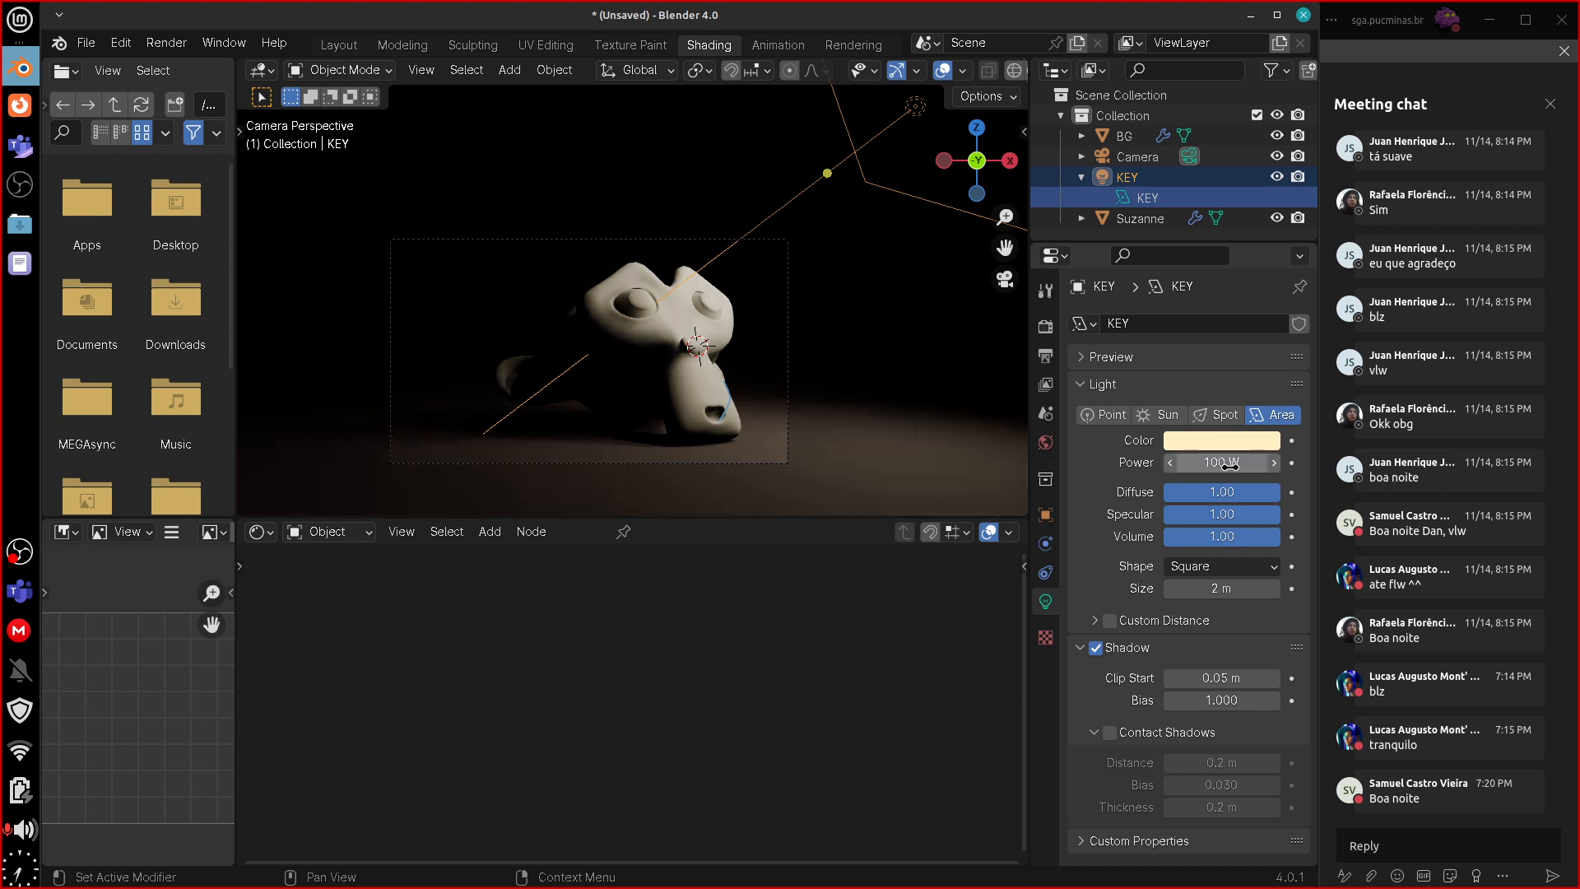
- Lower the KEY light's Diffuse factor to 0 to see its effect on the head, and undo the change
{"action": "scroll", "coordinate": [860, 462], "scroll_direction": "up", "scroll_amount": 2}
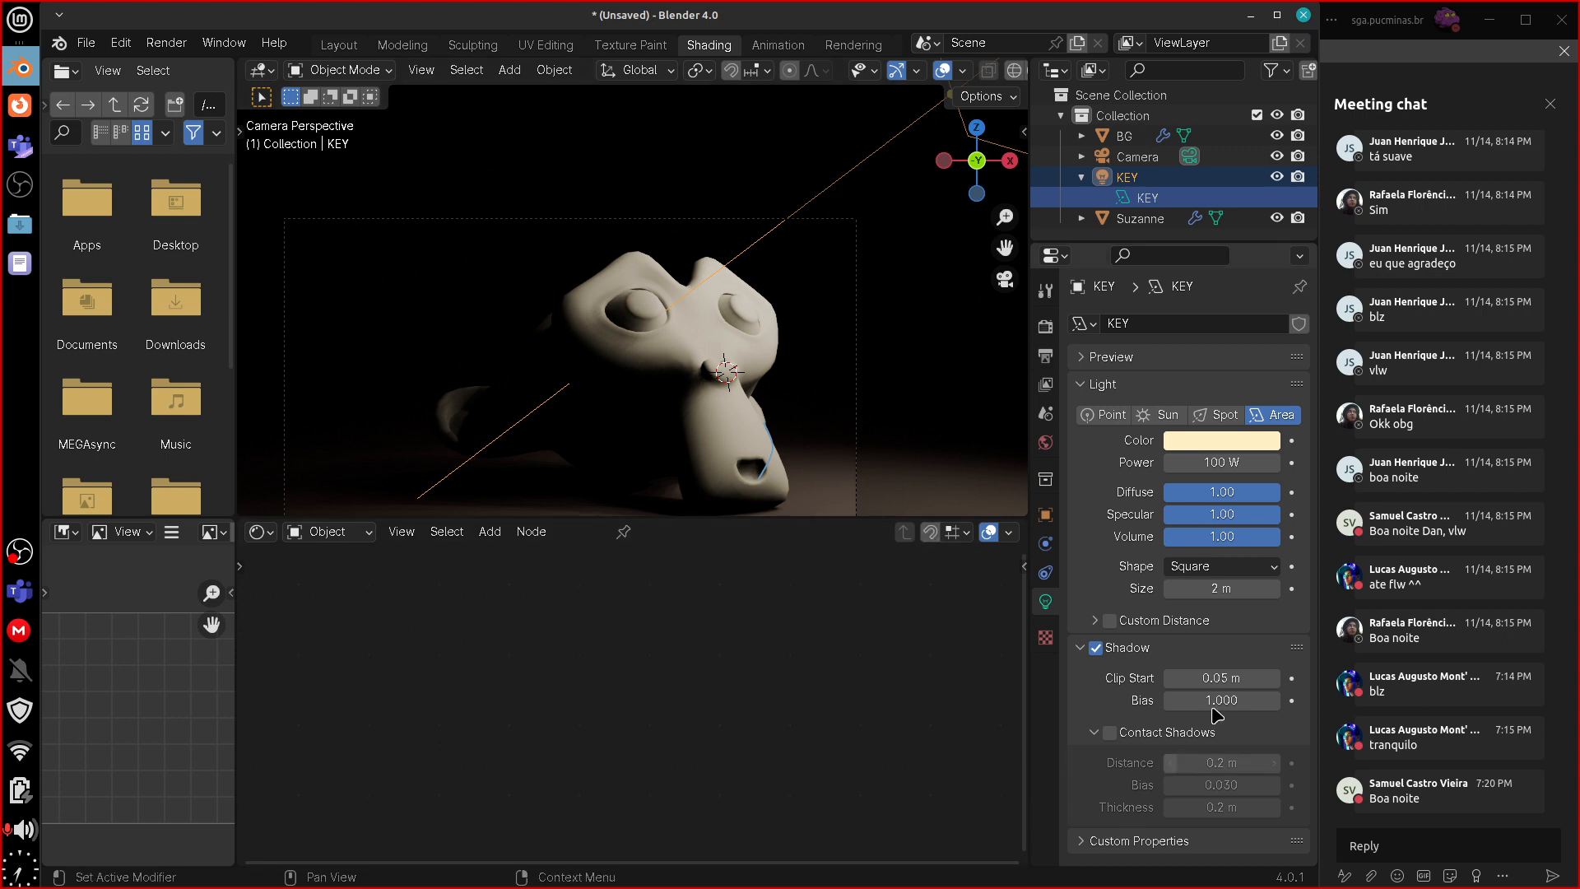
{"action": "left_click", "coordinate": [1358, 646]}
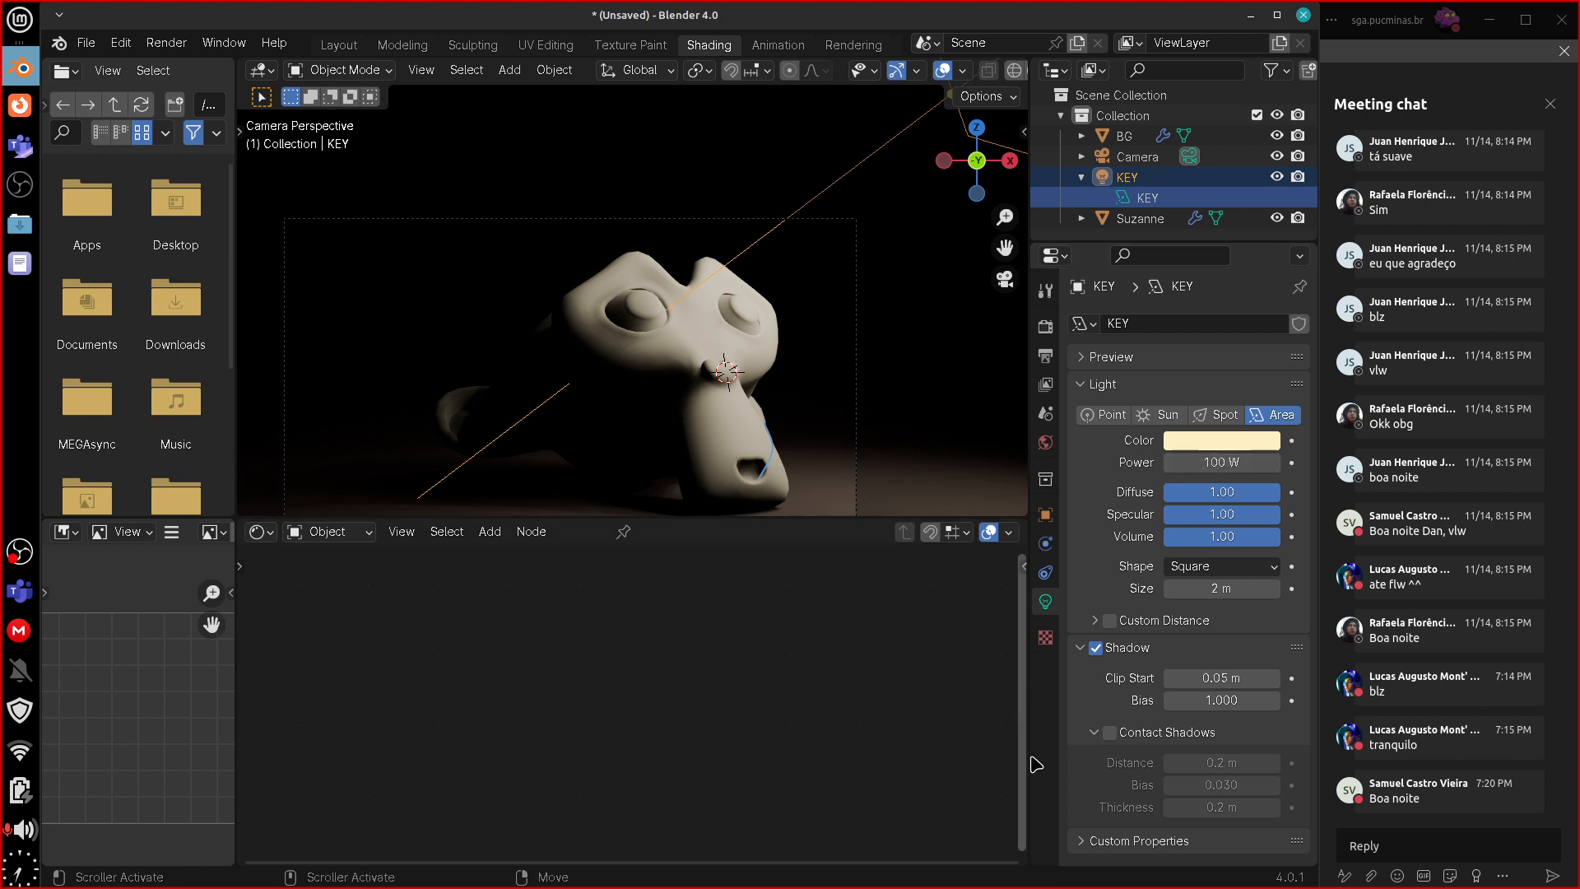
{"action": "left_click_drag", "start_coordinate": [1262, 499], "coordinate": [1132, 508]}
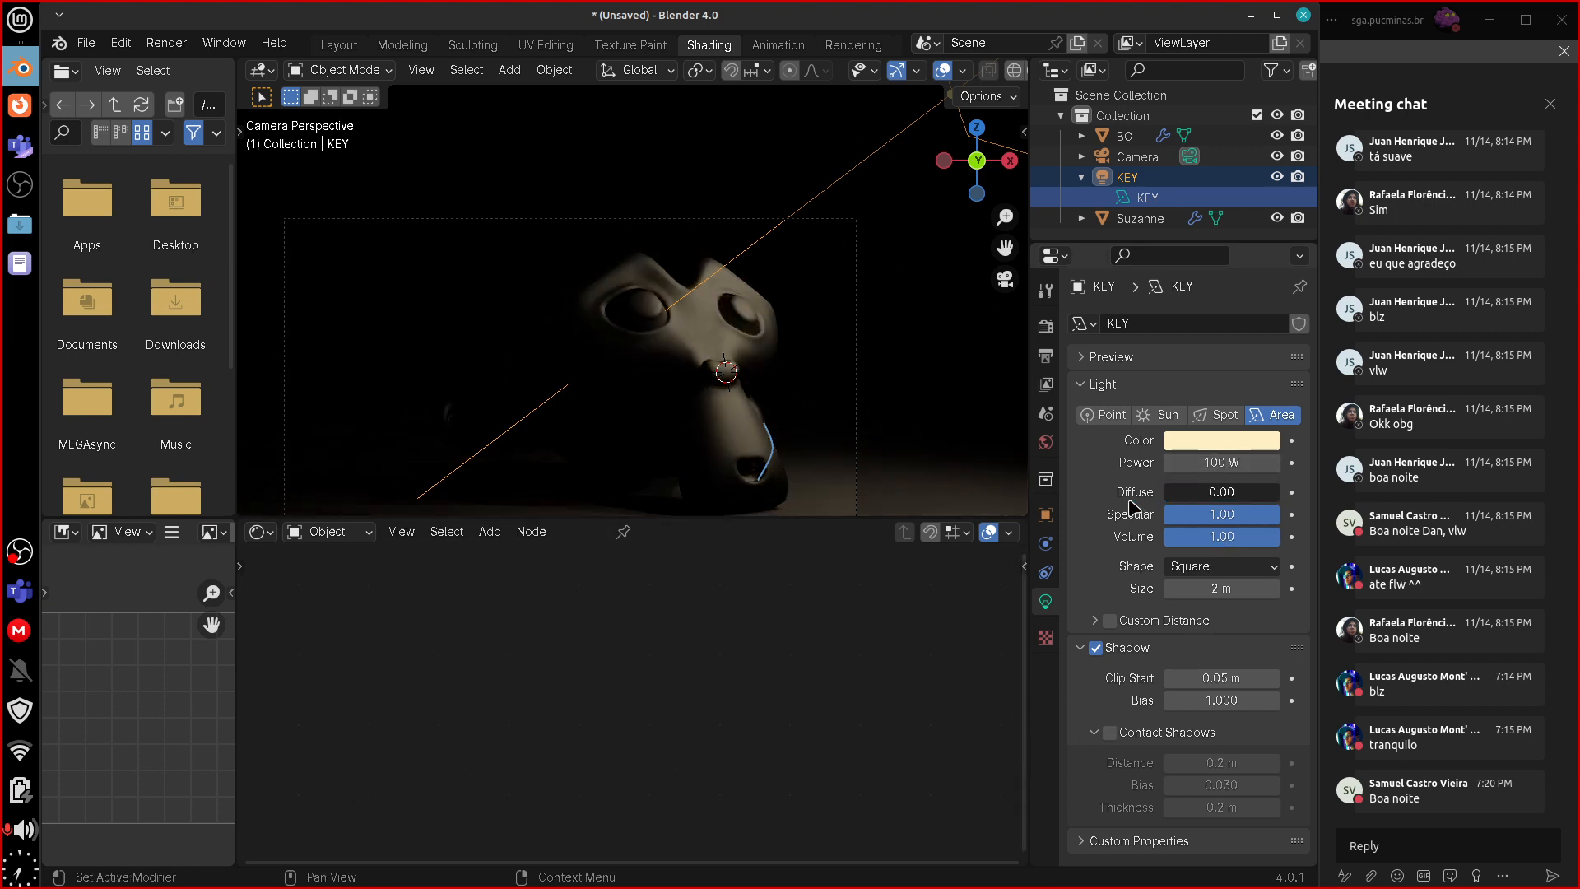
{"action": "key", "text": "ctrl+z"}
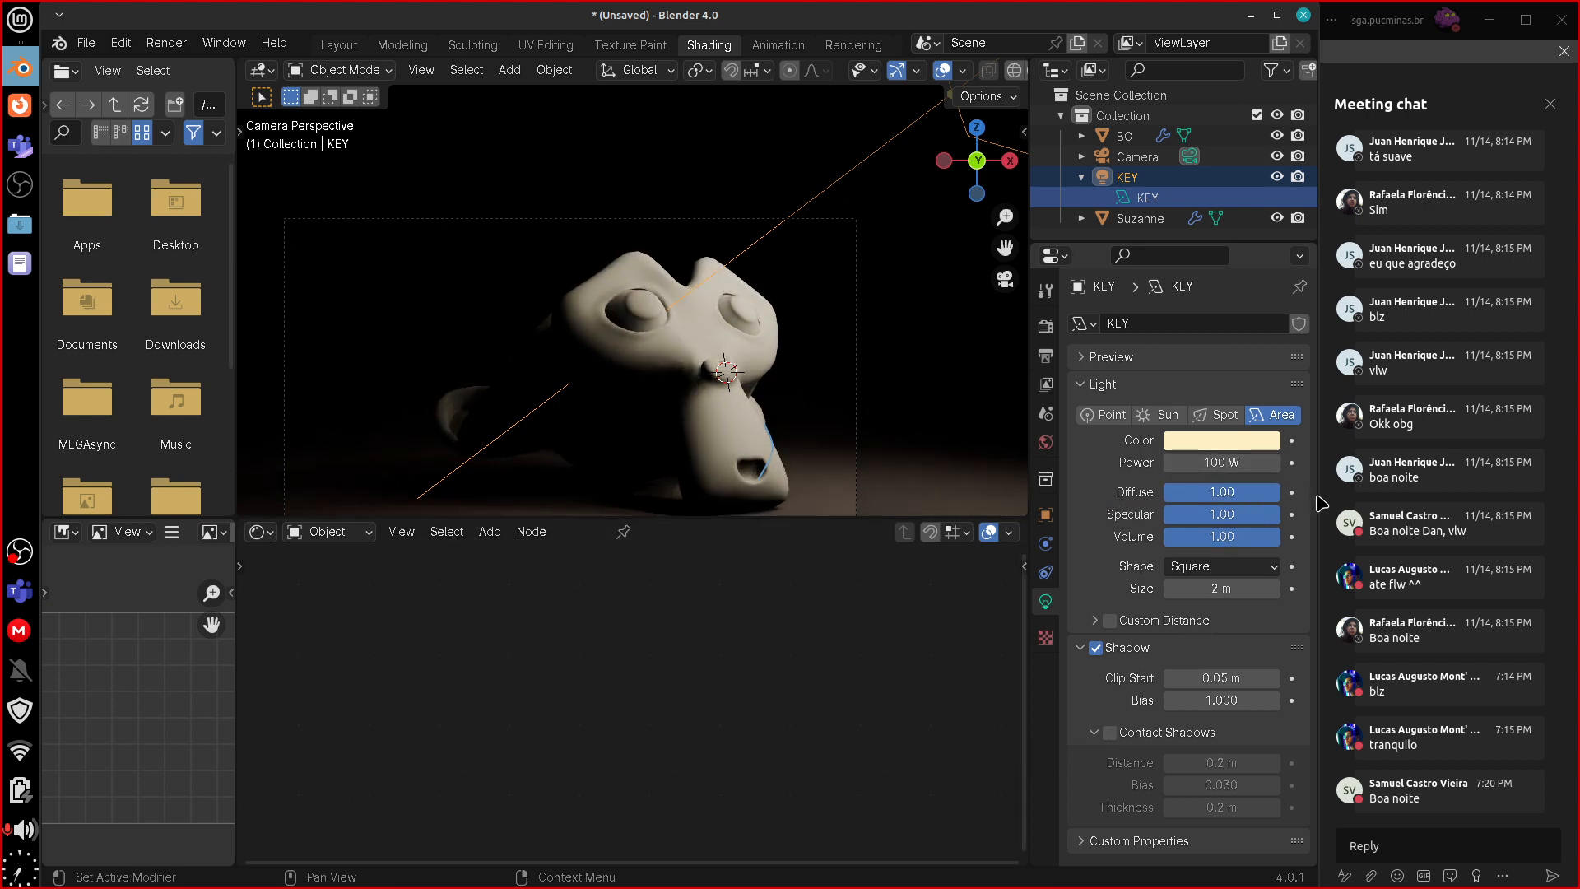
{"action": "mouse_move", "coordinate": [1269, 513]}
{"action": "left_mouse_down"}
{"action": "mouse_move", "coordinate": [1050, 535]}
{"action": "mouse_move", "coordinate": [1272, 524]}
{"action": "mouse_move", "coordinate": [1107, 548]}
{"action": "mouse_move", "coordinate": [1290, 527]}
{"action": "left_mouse_up"}
- Try the Disk, Rectangle and Ellipse shapes on the KEY area light, and return it to Square
{"action": "left_click", "coordinate": [1252, 568]}
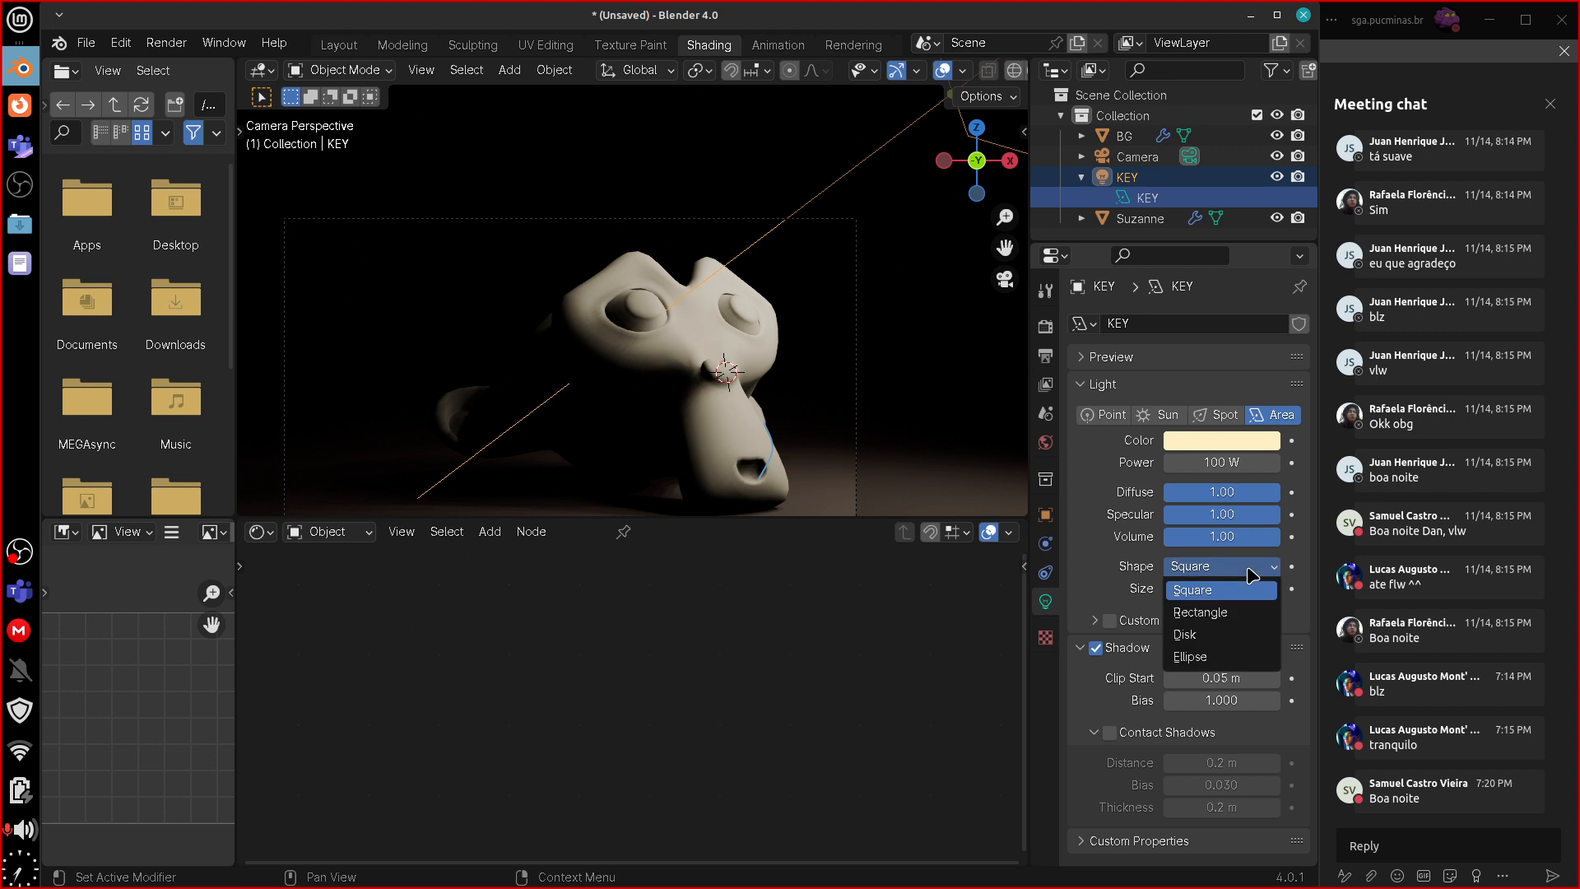
{"action": "left_click", "coordinate": [1241, 634]}
{"action": "scroll", "coordinate": [955, 420], "scroll_direction": "down", "scroll_amount": 1}
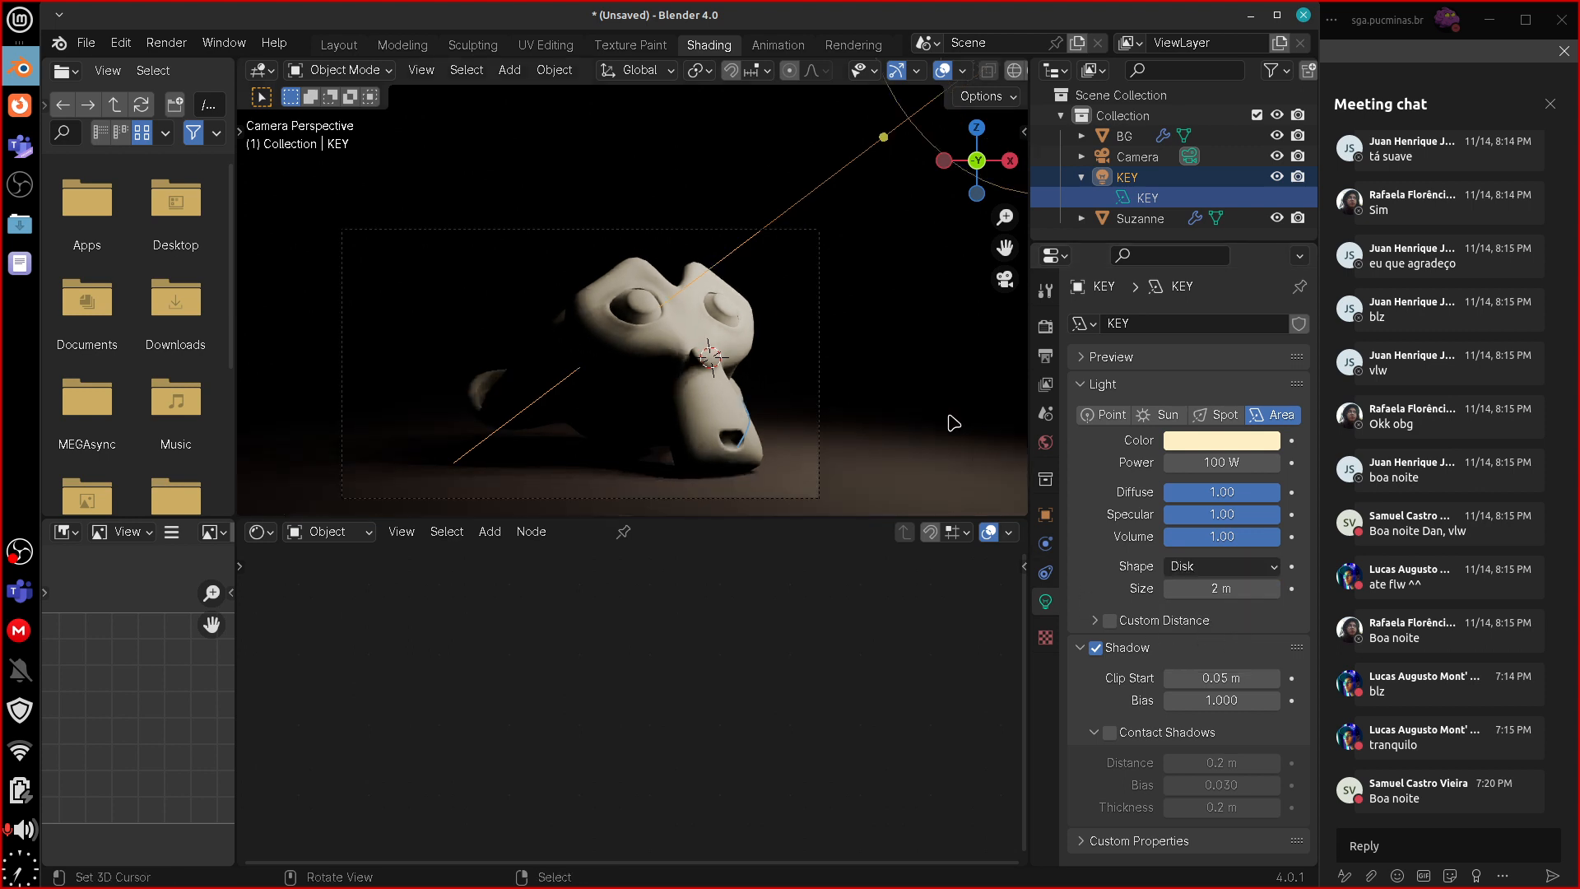
{"action": "scroll", "coordinate": [953, 423], "scroll_direction": "down", "scroll_amount": 2}
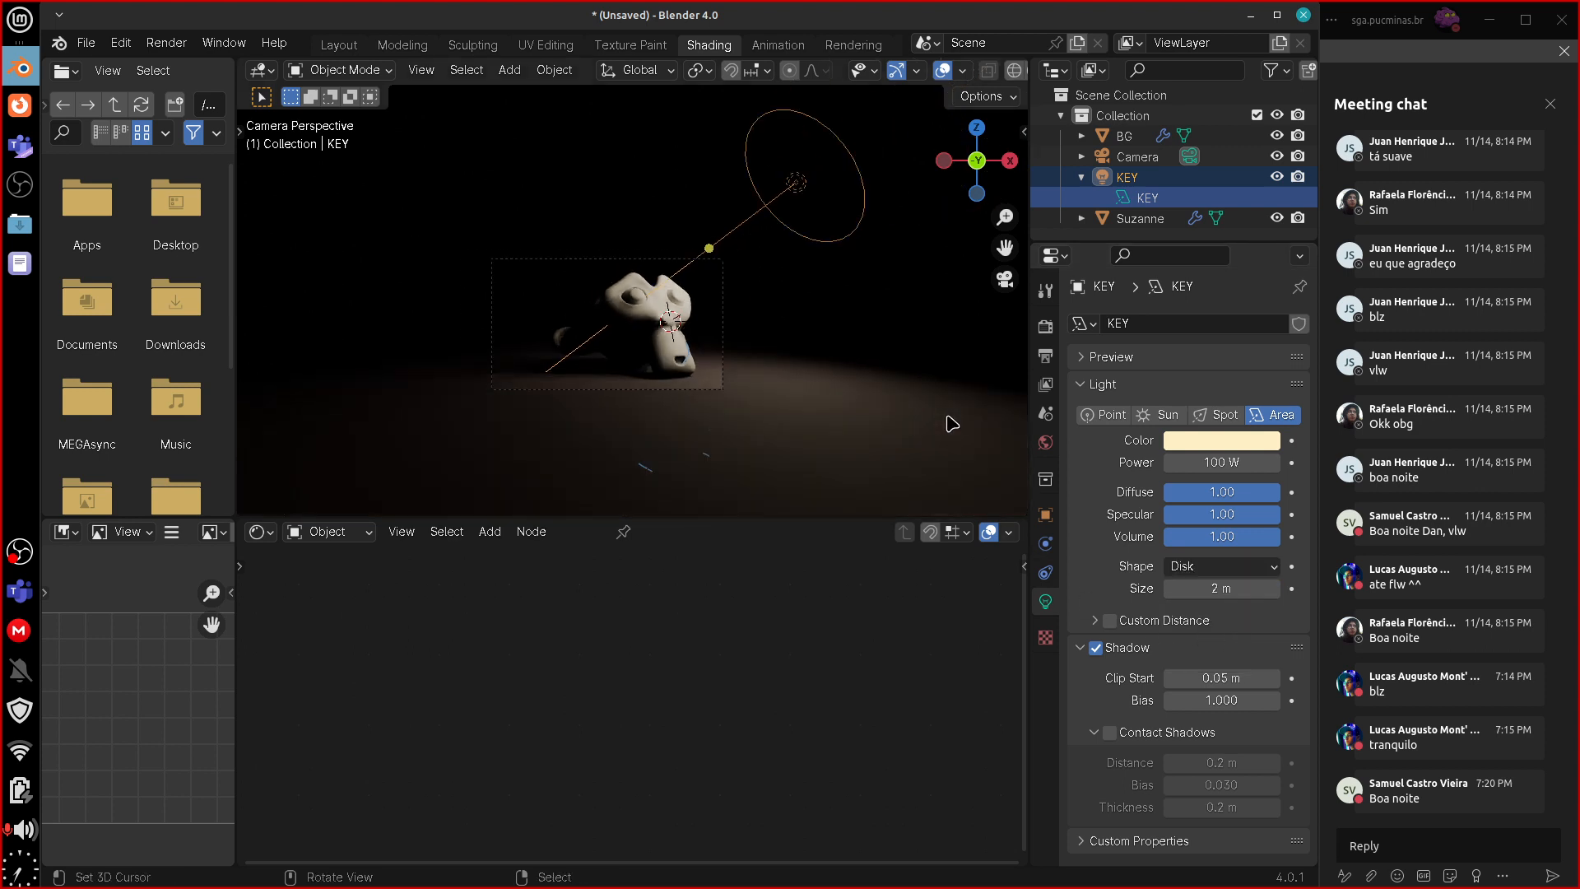
{"action": "left_click", "coordinate": [1252, 568]}
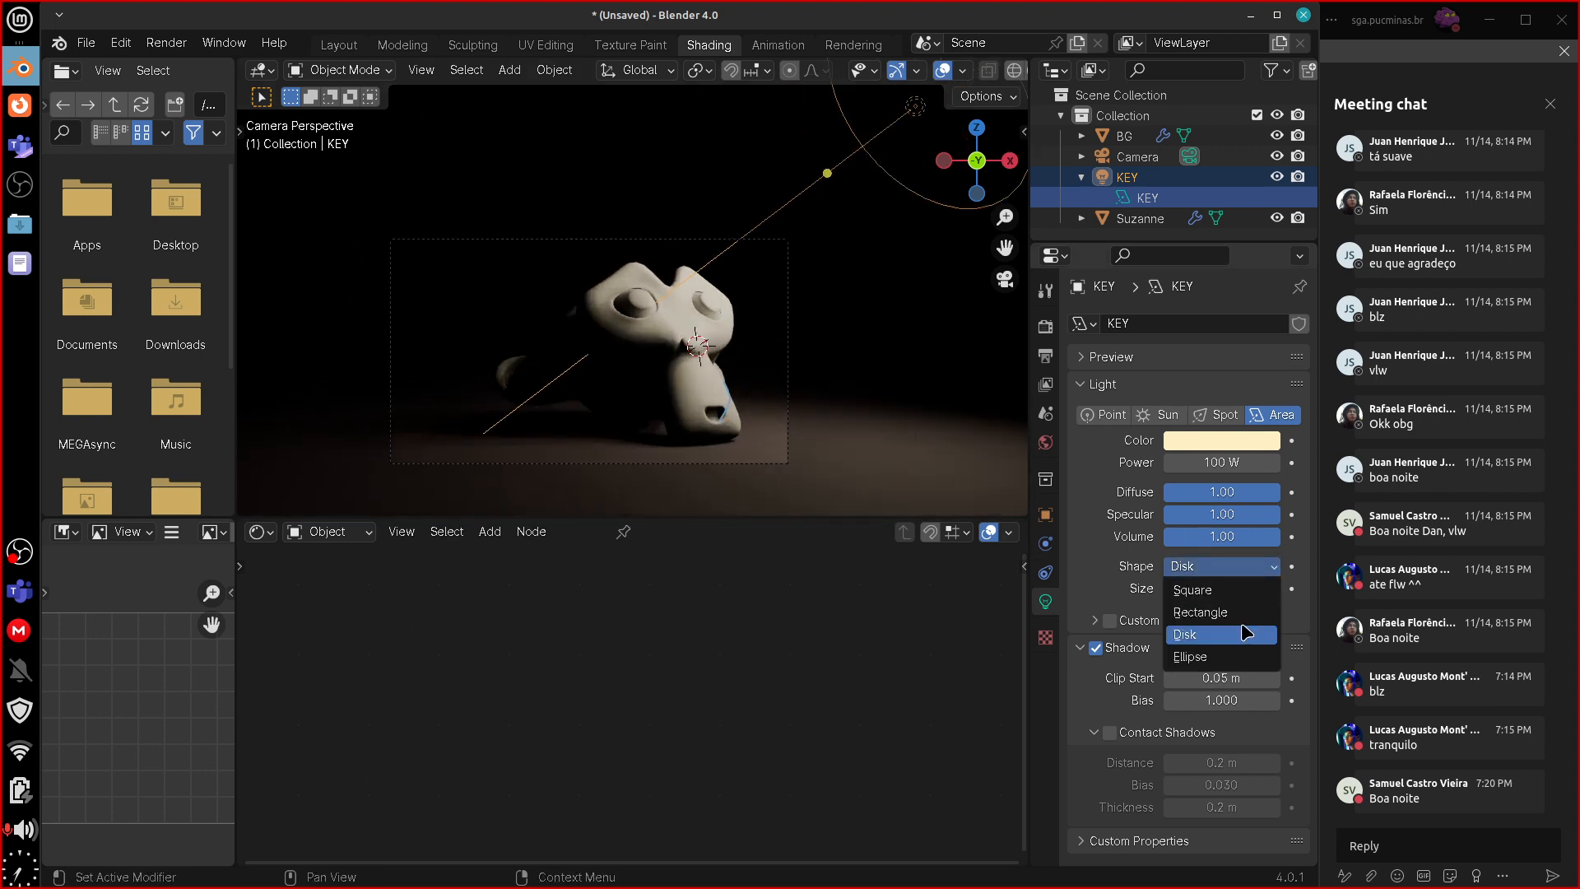
{"action": "left_click", "coordinate": [1243, 612]}
{"action": "left_click", "coordinate": [1248, 568]}
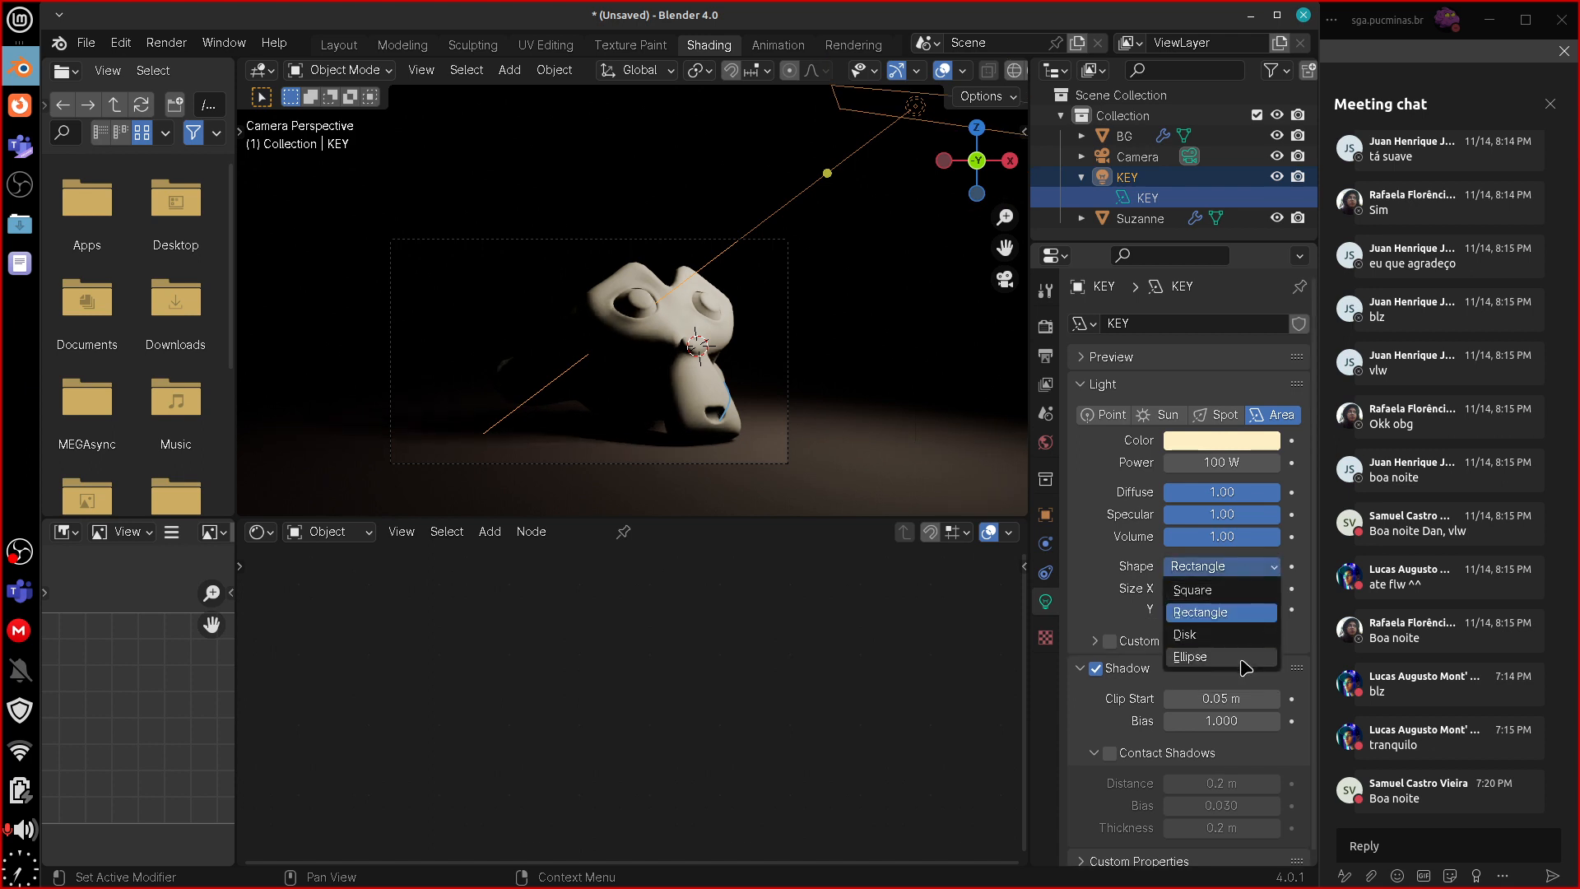
{"action": "left_click", "coordinate": [1248, 656]}
{"action": "left_click", "coordinate": [1239, 567]}
{"action": "left_click", "coordinate": [1239, 590]}
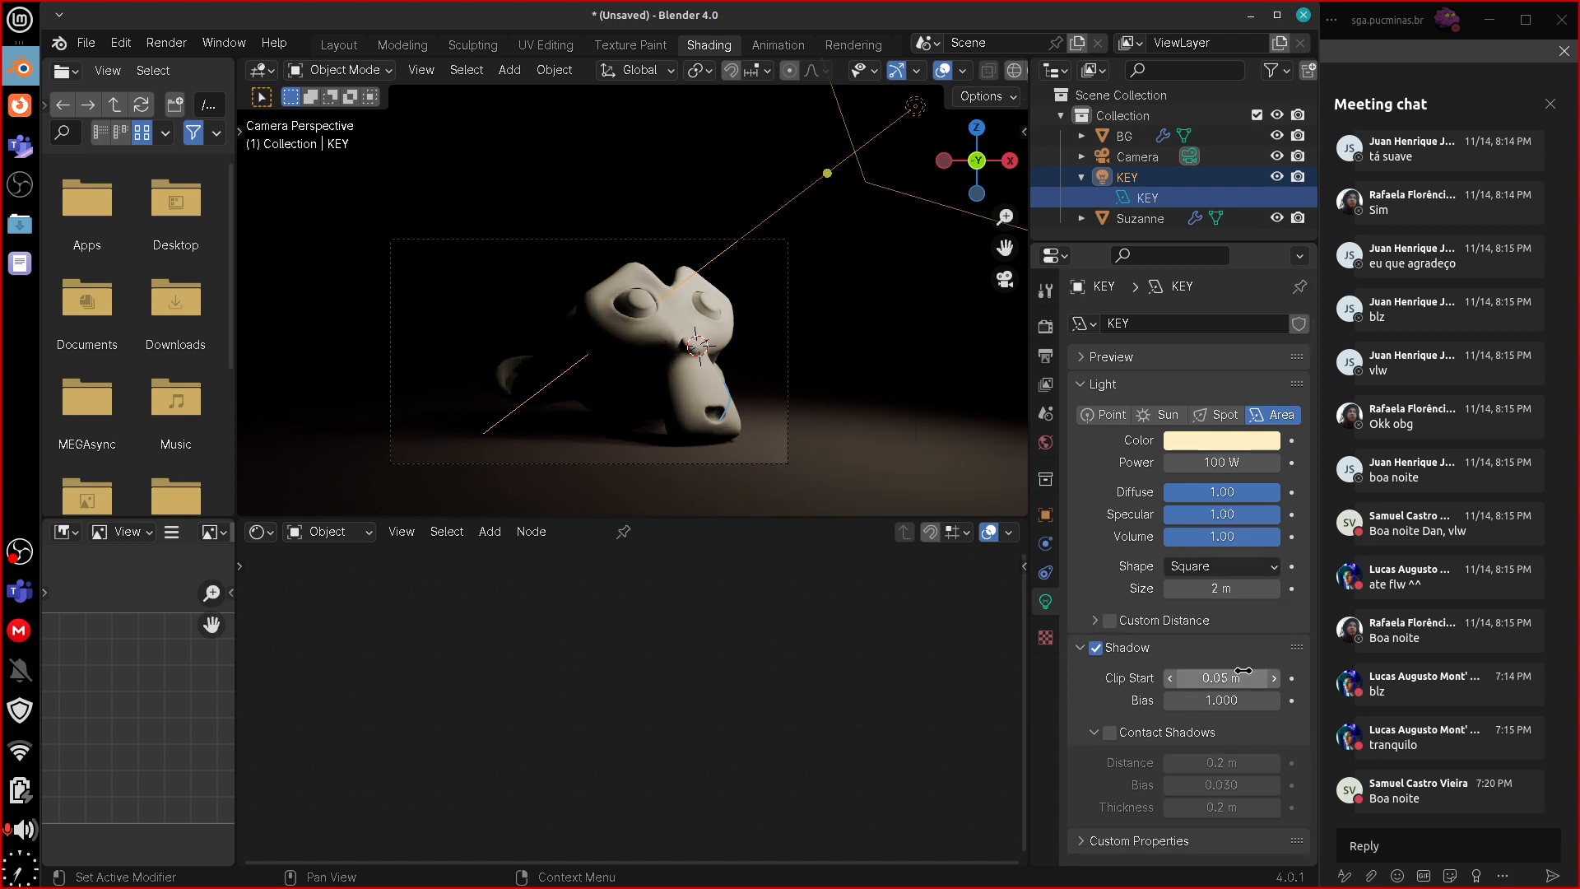
- Compare the Rectangle, Disk and Ellipse area shapes once more on the KEY light, ending on Square
{"action": "left_click", "coordinate": [1248, 570]}
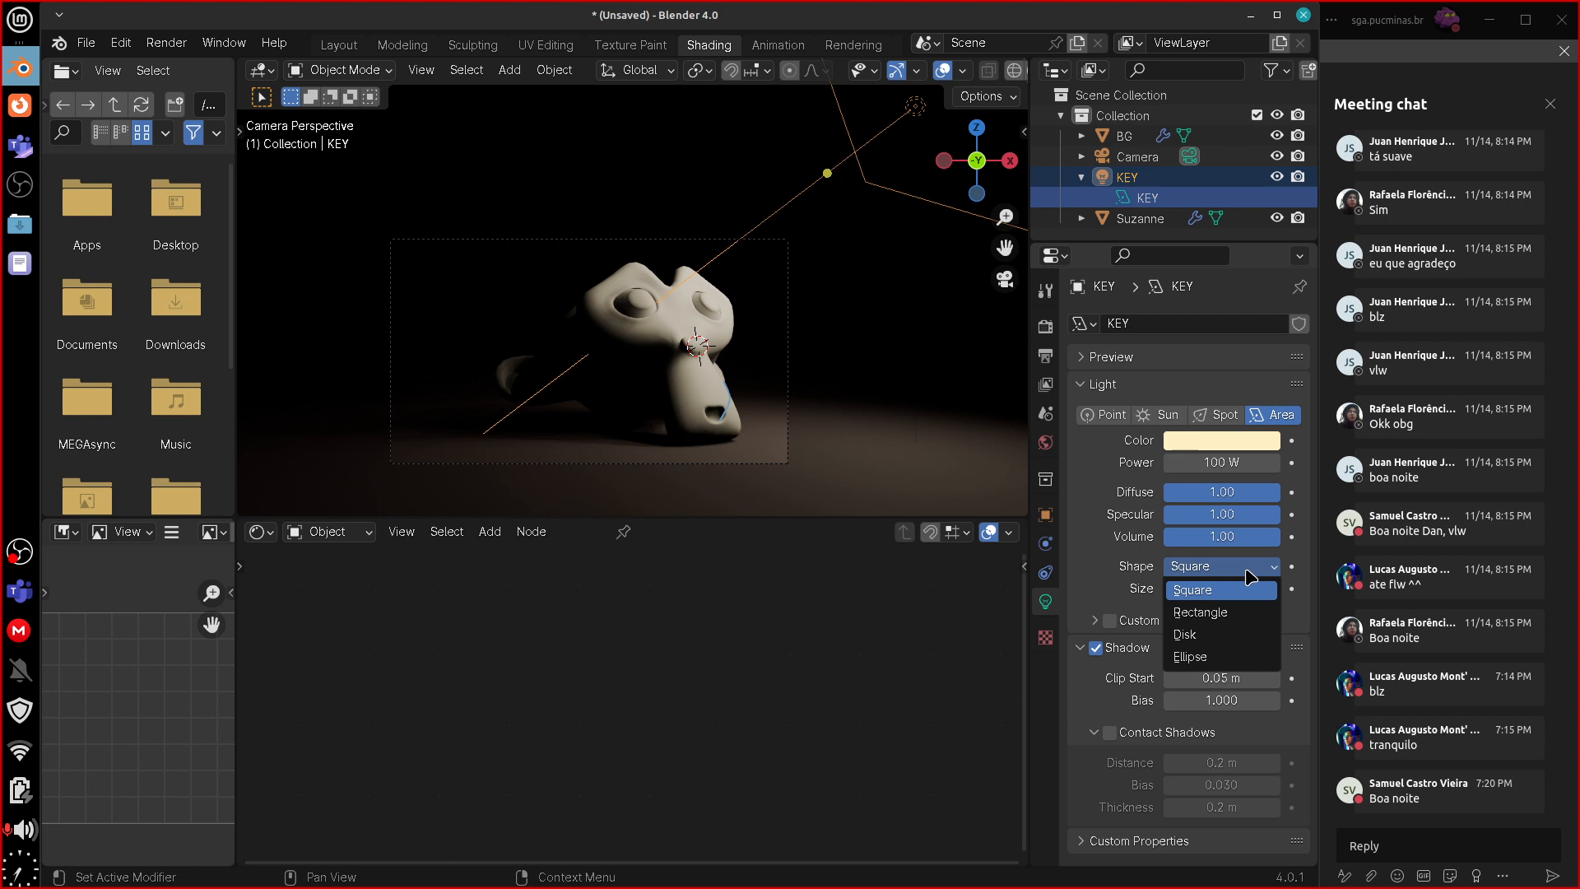
{"action": "left_click", "coordinate": [1238, 613]}
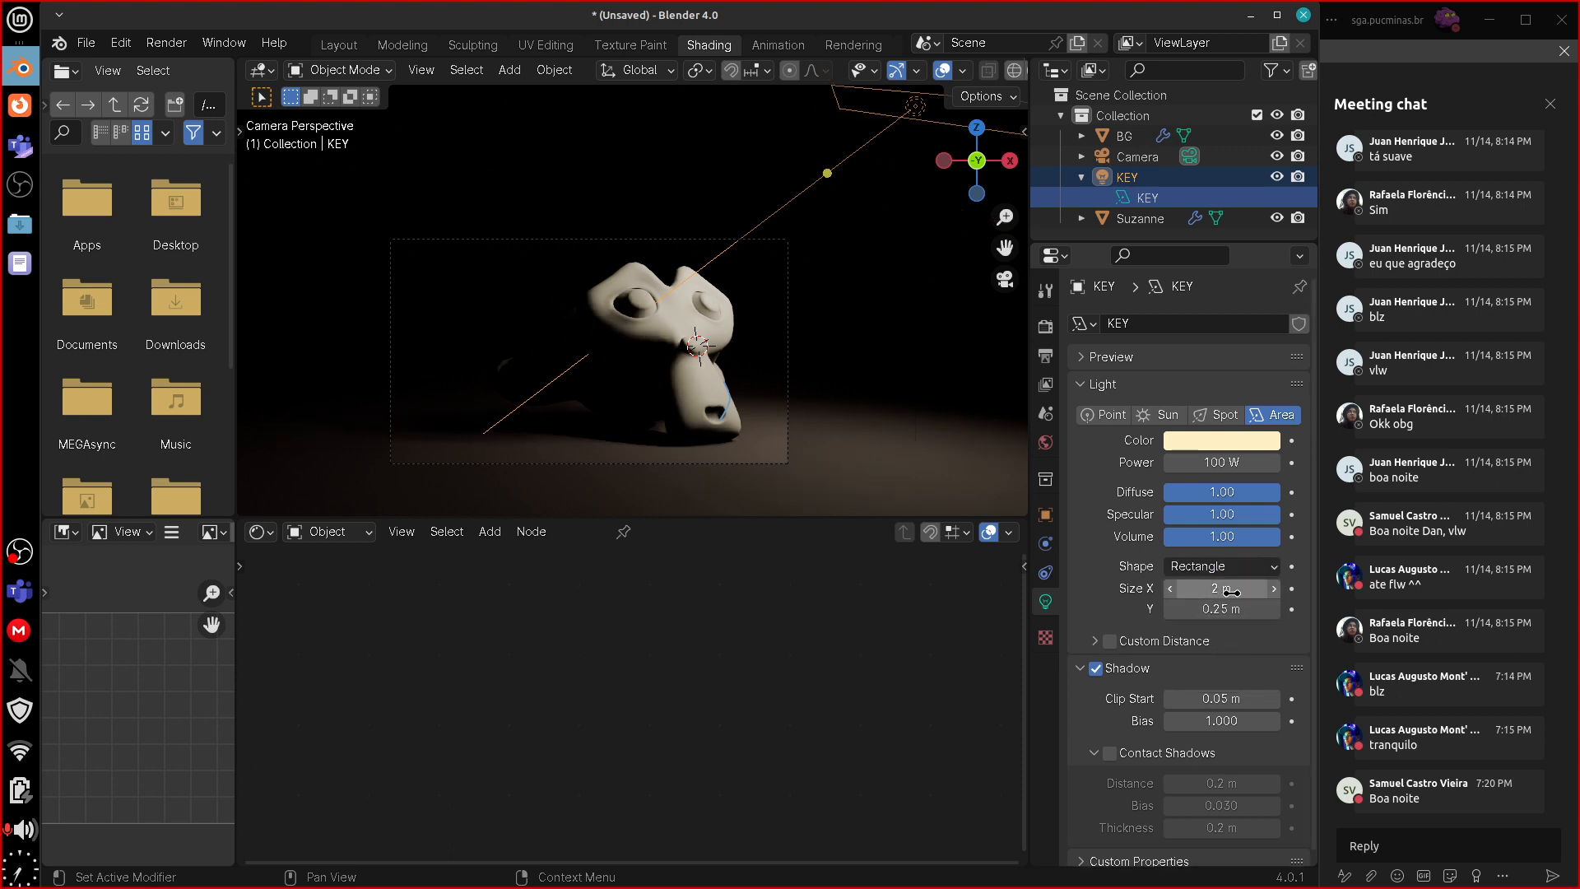
{"action": "left_click", "coordinate": [1246, 570]}
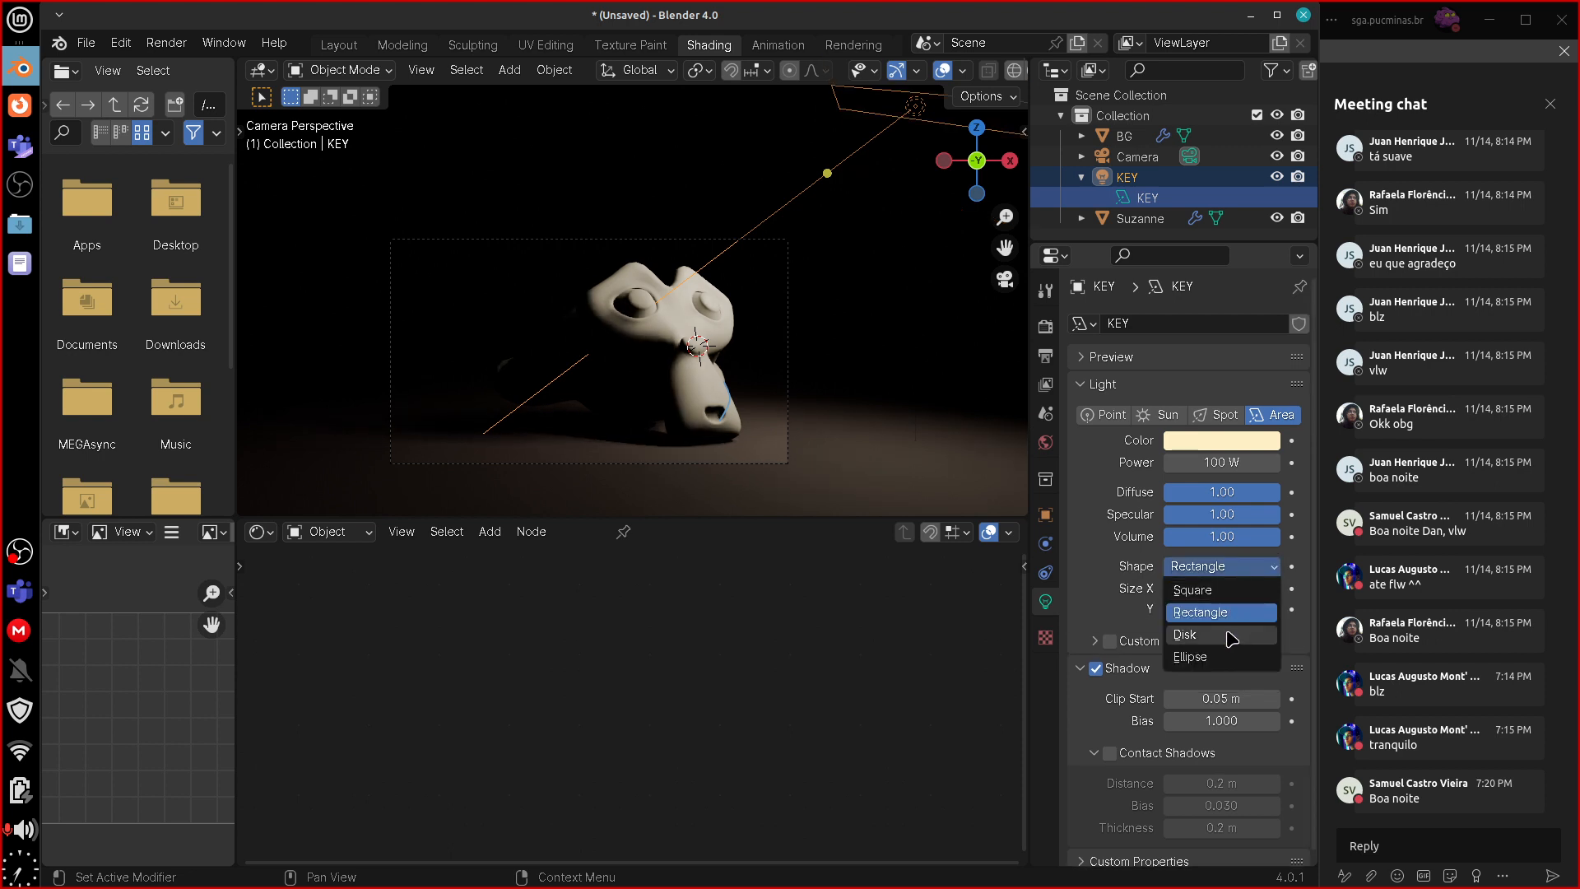
{"action": "left_click", "coordinate": [1230, 635]}
{"action": "left_click", "coordinate": [1243, 571]}
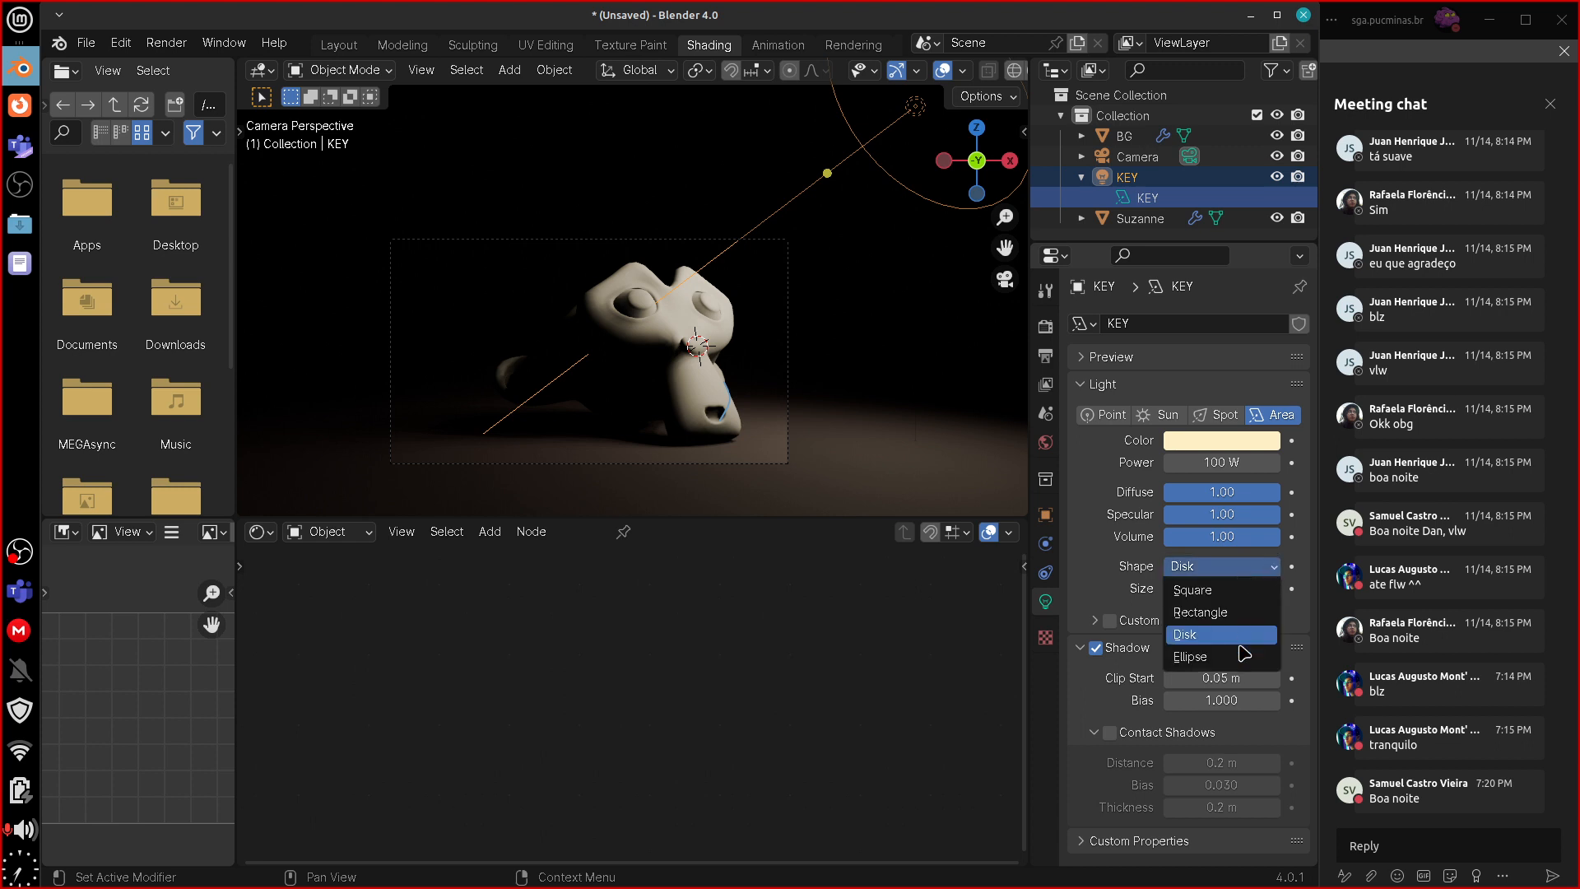
{"action": "left_click", "coordinate": [1241, 656]}
{"action": "left_click", "coordinate": [1244, 570]}
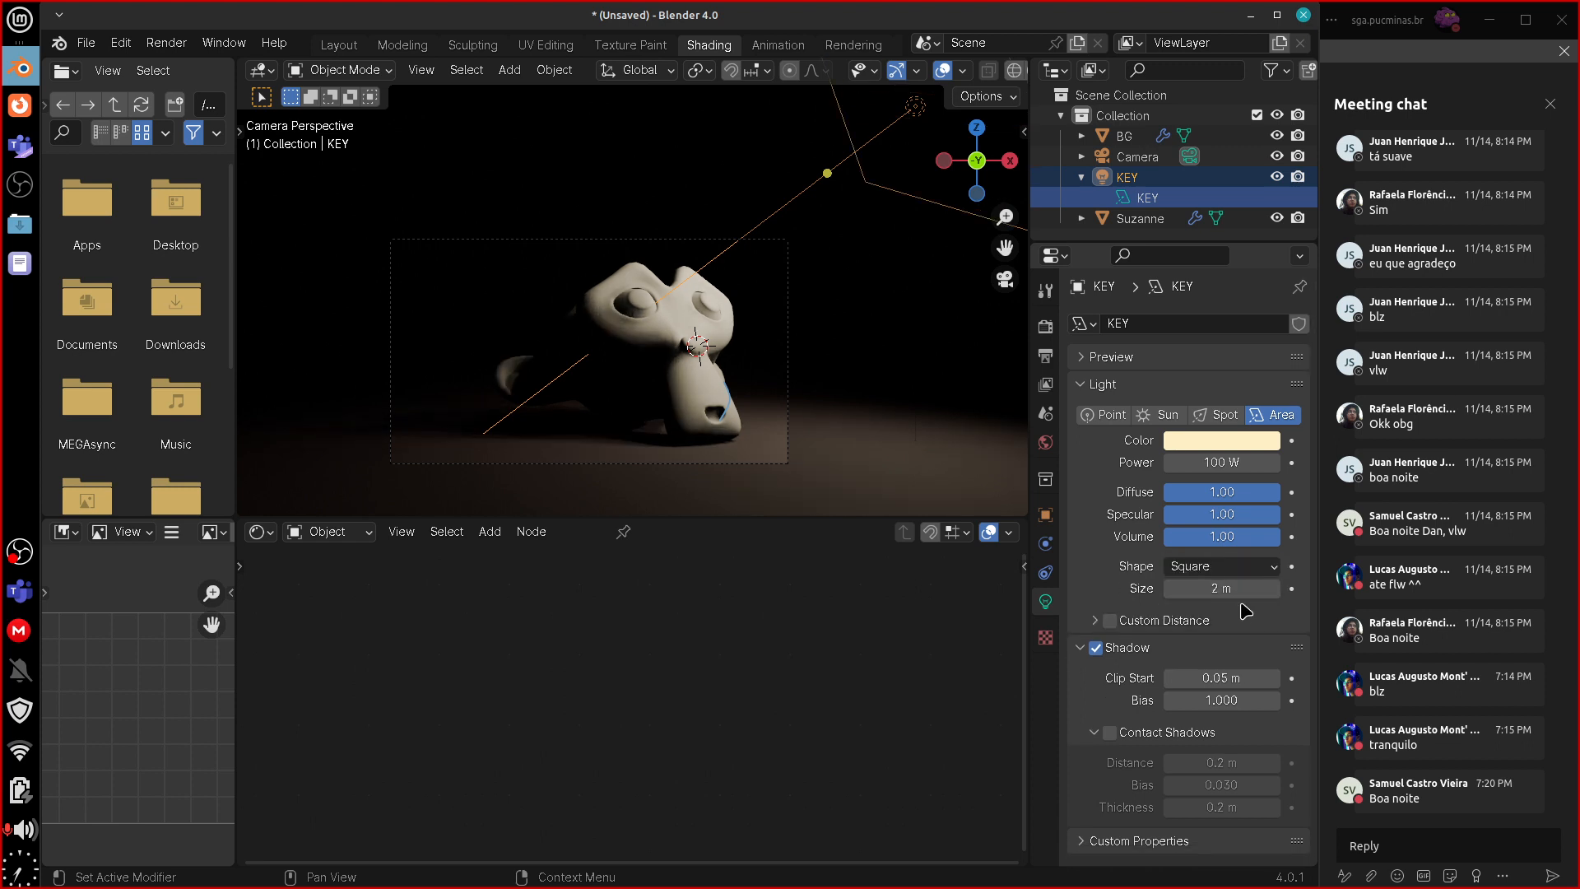
- Switch the KEY light's Shadow off and on to compare its effect on Suzanne, ending with it enabled
{"action": "left_click", "coordinate": [1249, 592]}
{"action": "left_click", "coordinate": [1096, 652]}
{"action": "left_click", "coordinate": [1097, 653]}
{"action": "left_click", "coordinate": [1096, 652]}
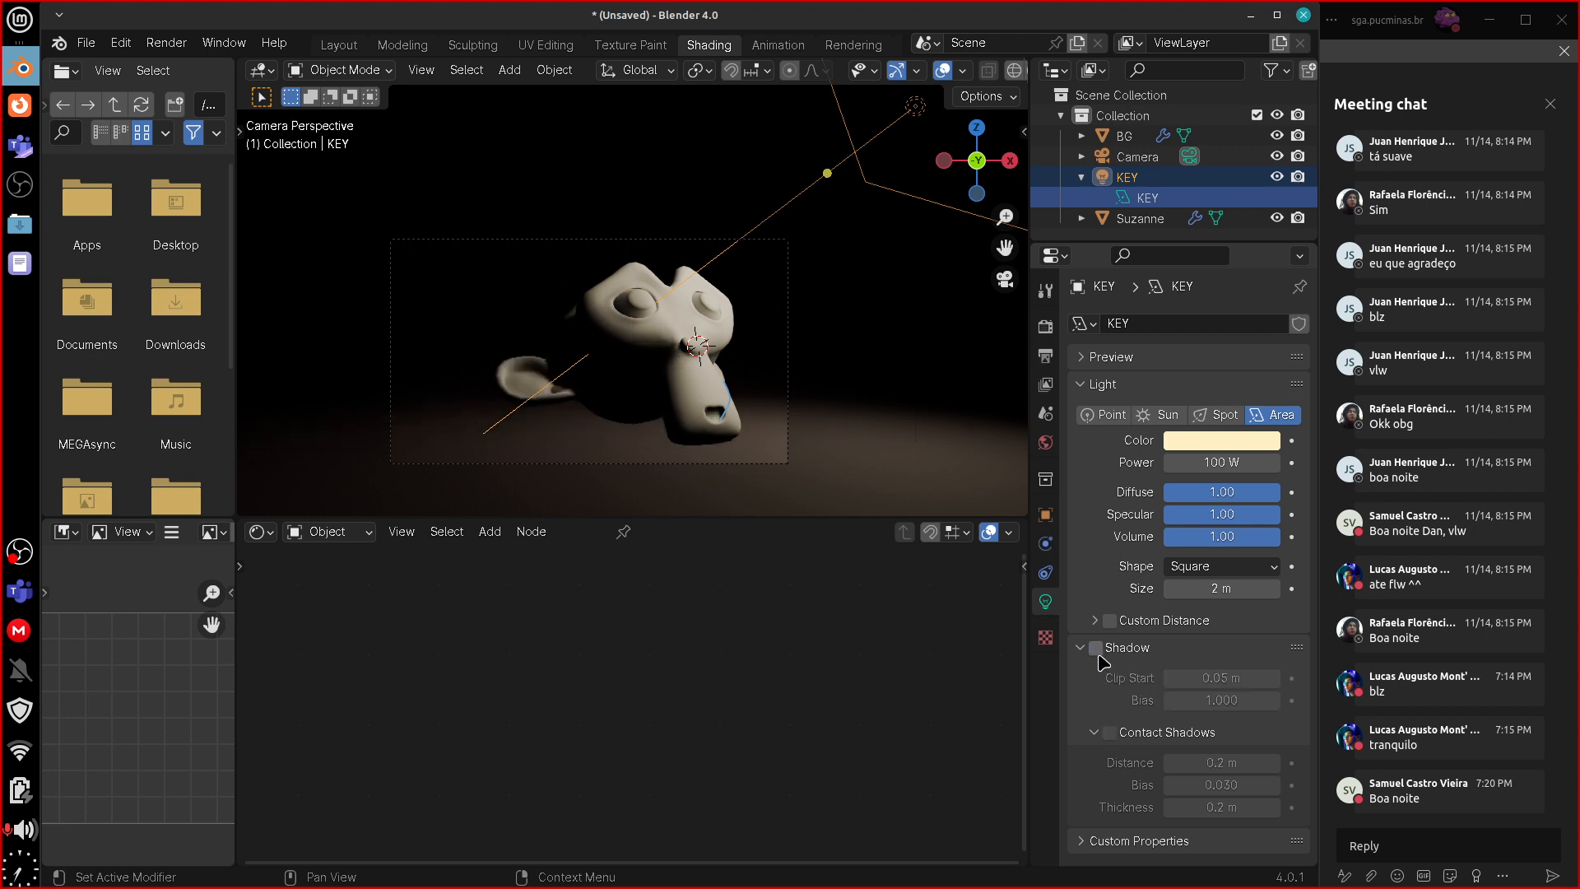
{"action": "left_click", "coordinate": [1096, 652]}
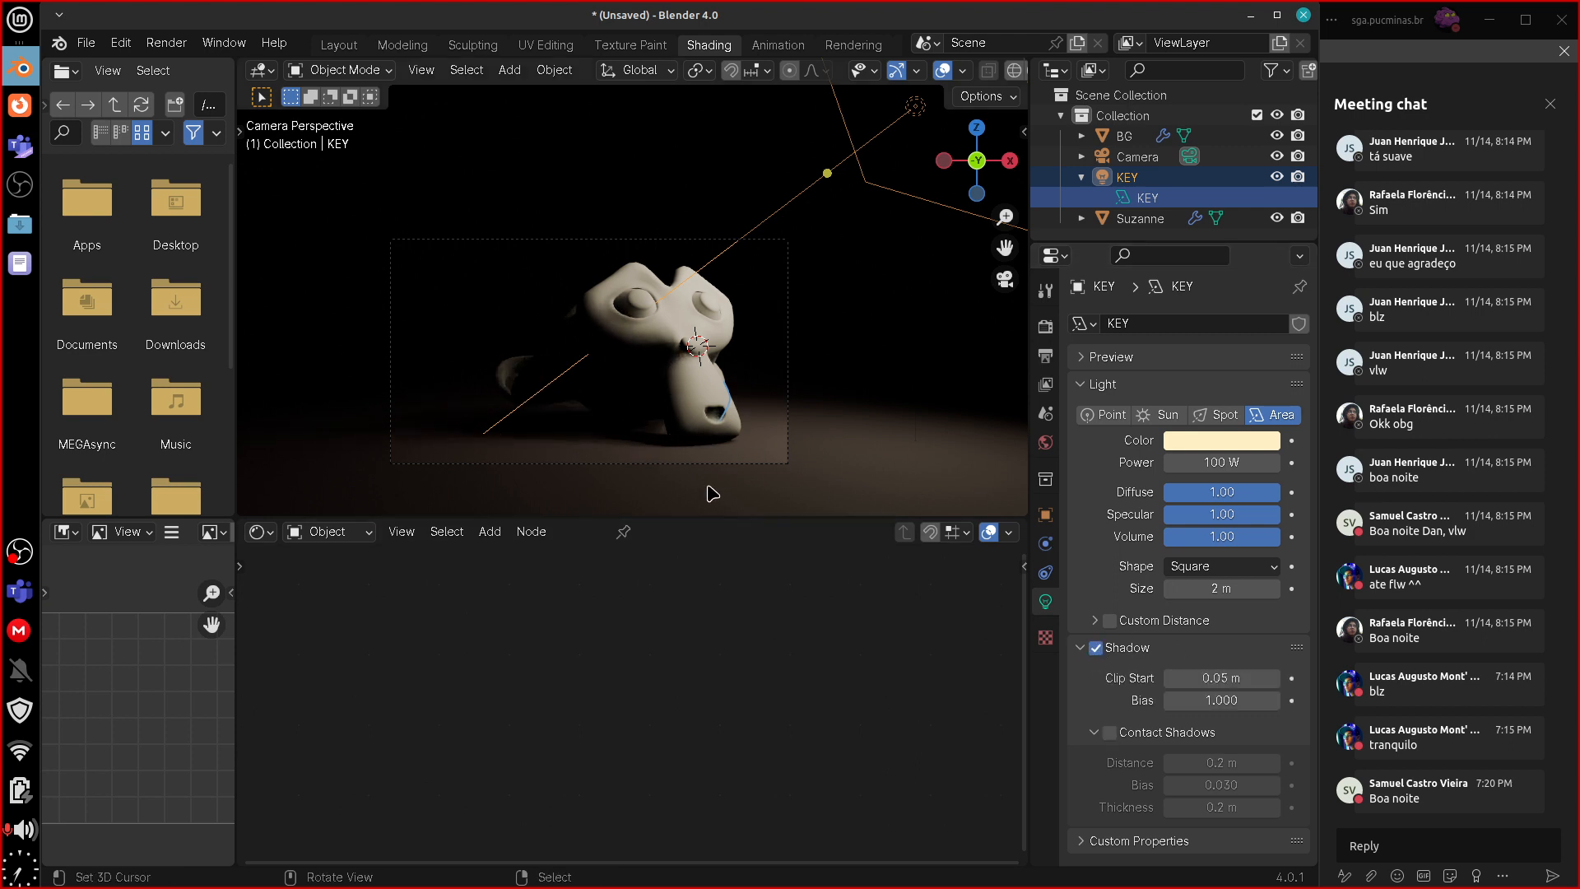
{"action": "key", "text": "ctrl+z"}
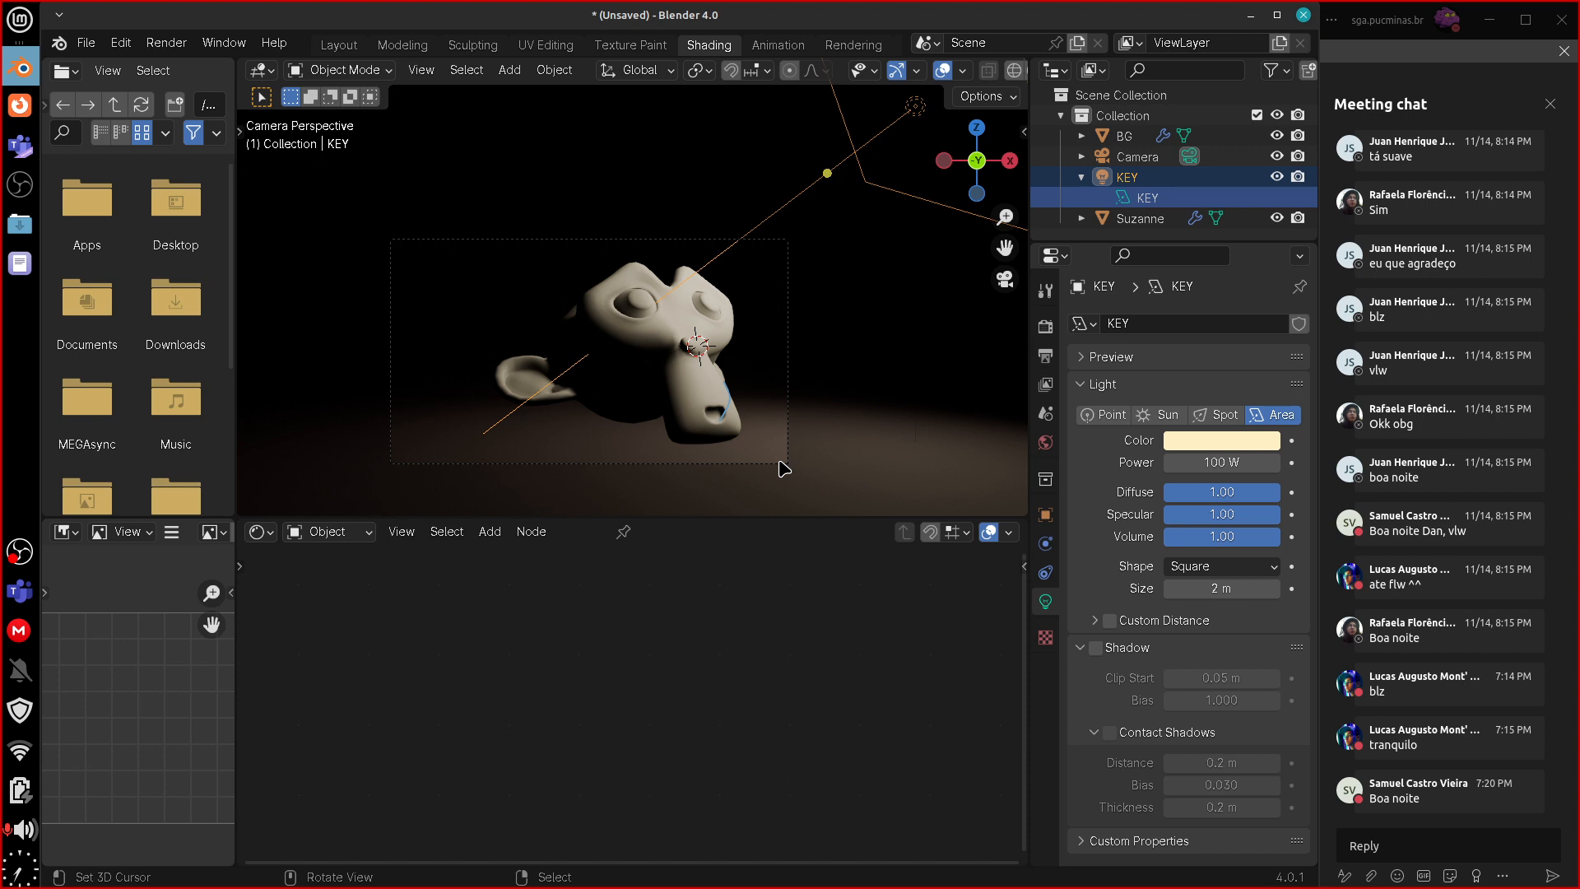
{"action": "left_click", "coordinate": [1098, 649]}
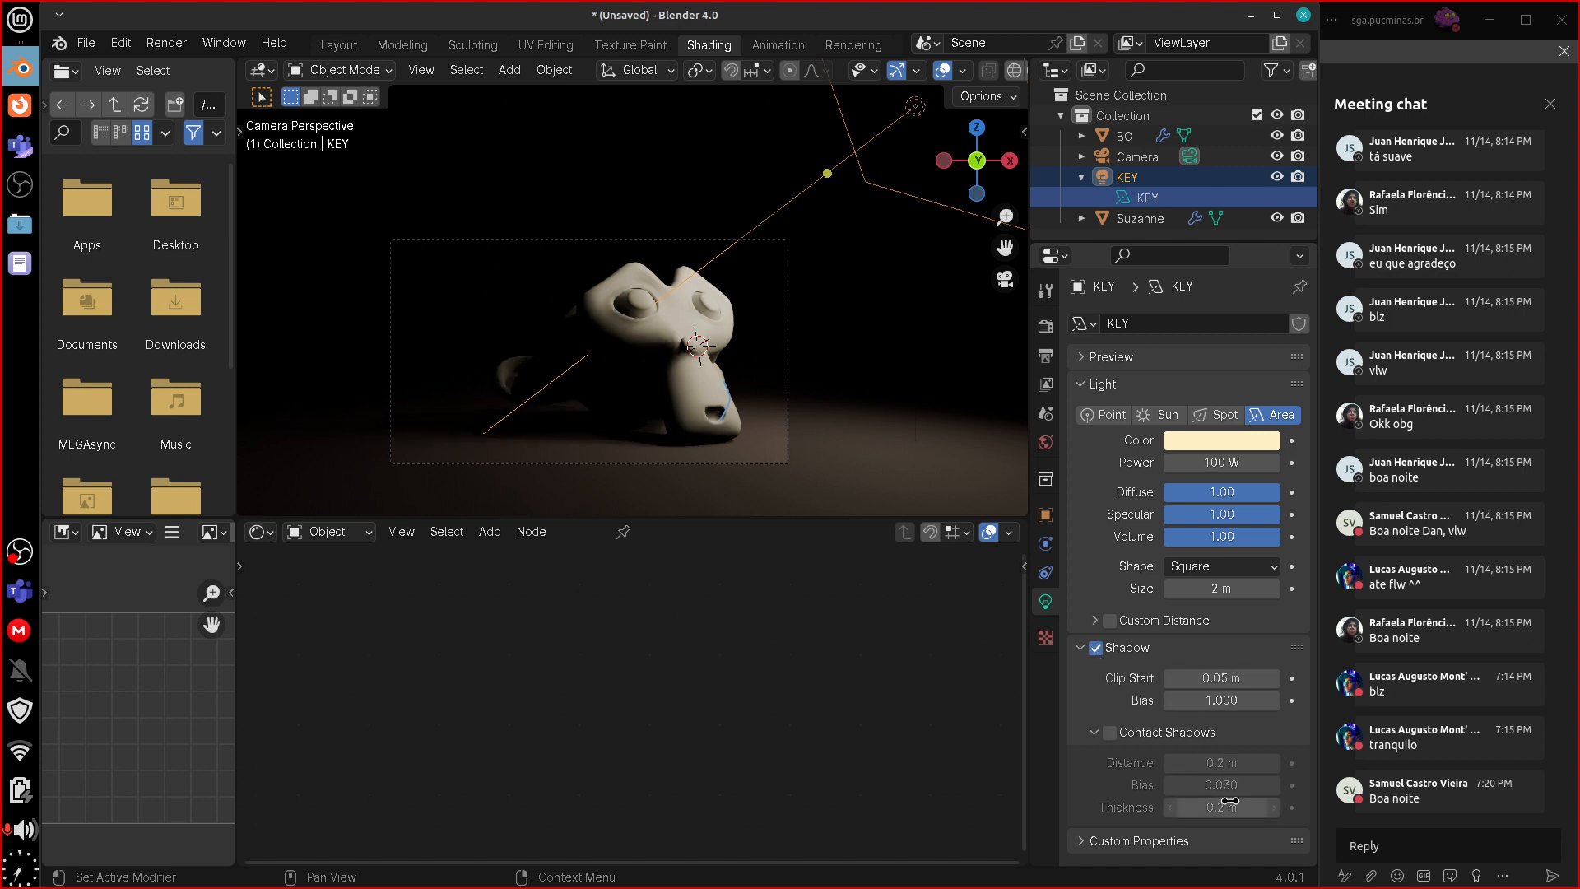
- Toggle Contact Shadows on the KEY light to compare close-up shading around Suzanne's eyes, ending with it enabled
{"action": "left_click", "coordinate": [1111, 732]}
{"action": "left_click", "coordinate": [1110, 732]}
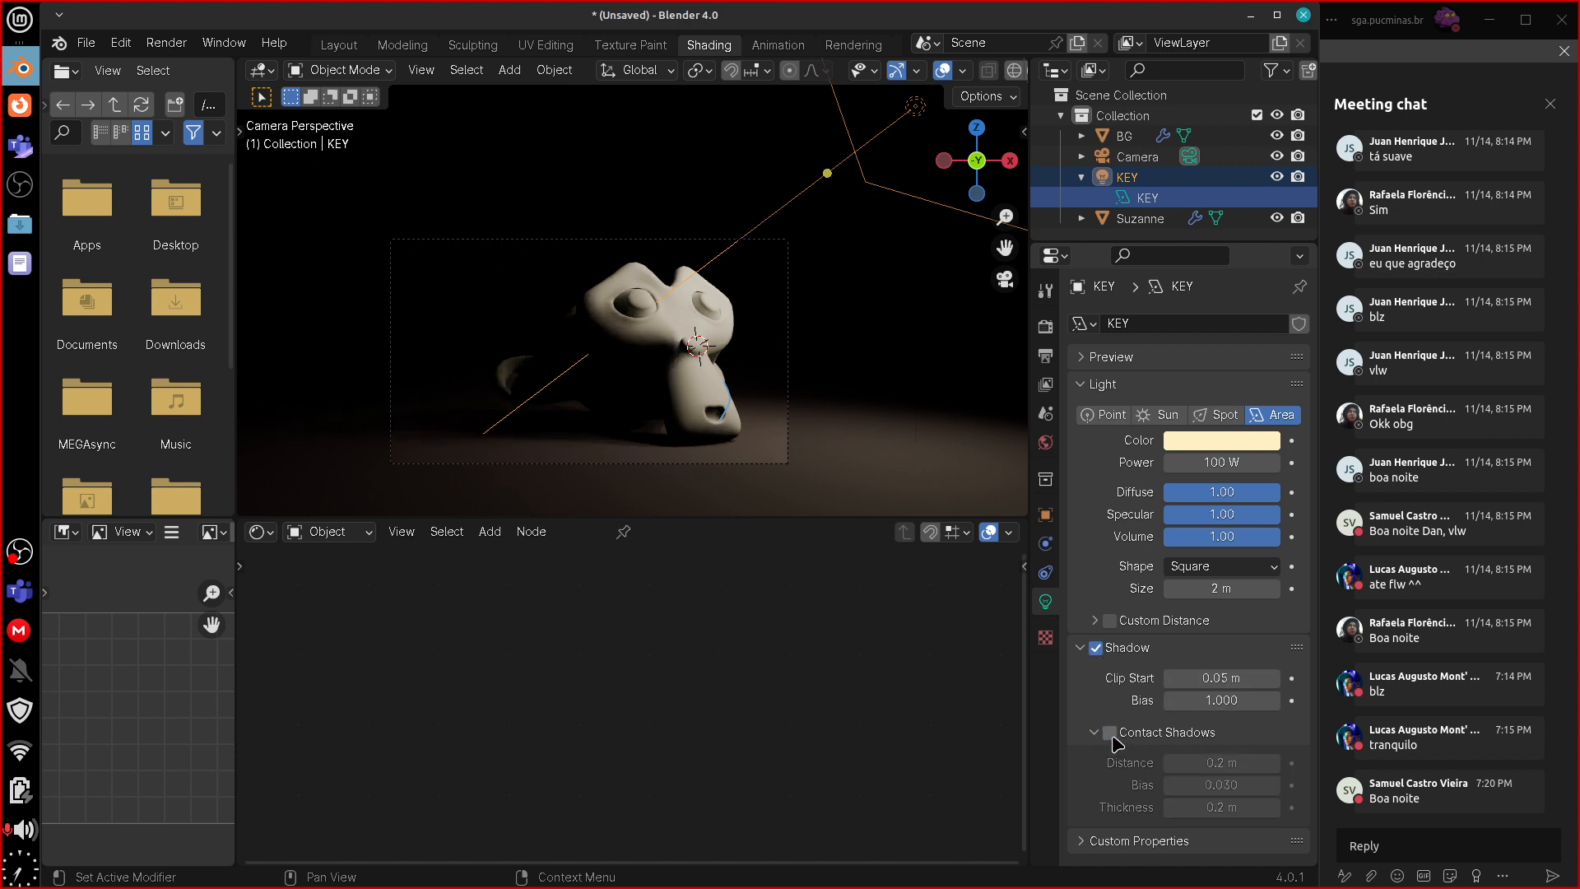
{"action": "left_click", "coordinate": [1111, 731]}
{"action": "scroll", "coordinate": [836, 392], "scroll_direction": "up", "scroll_amount": 5}
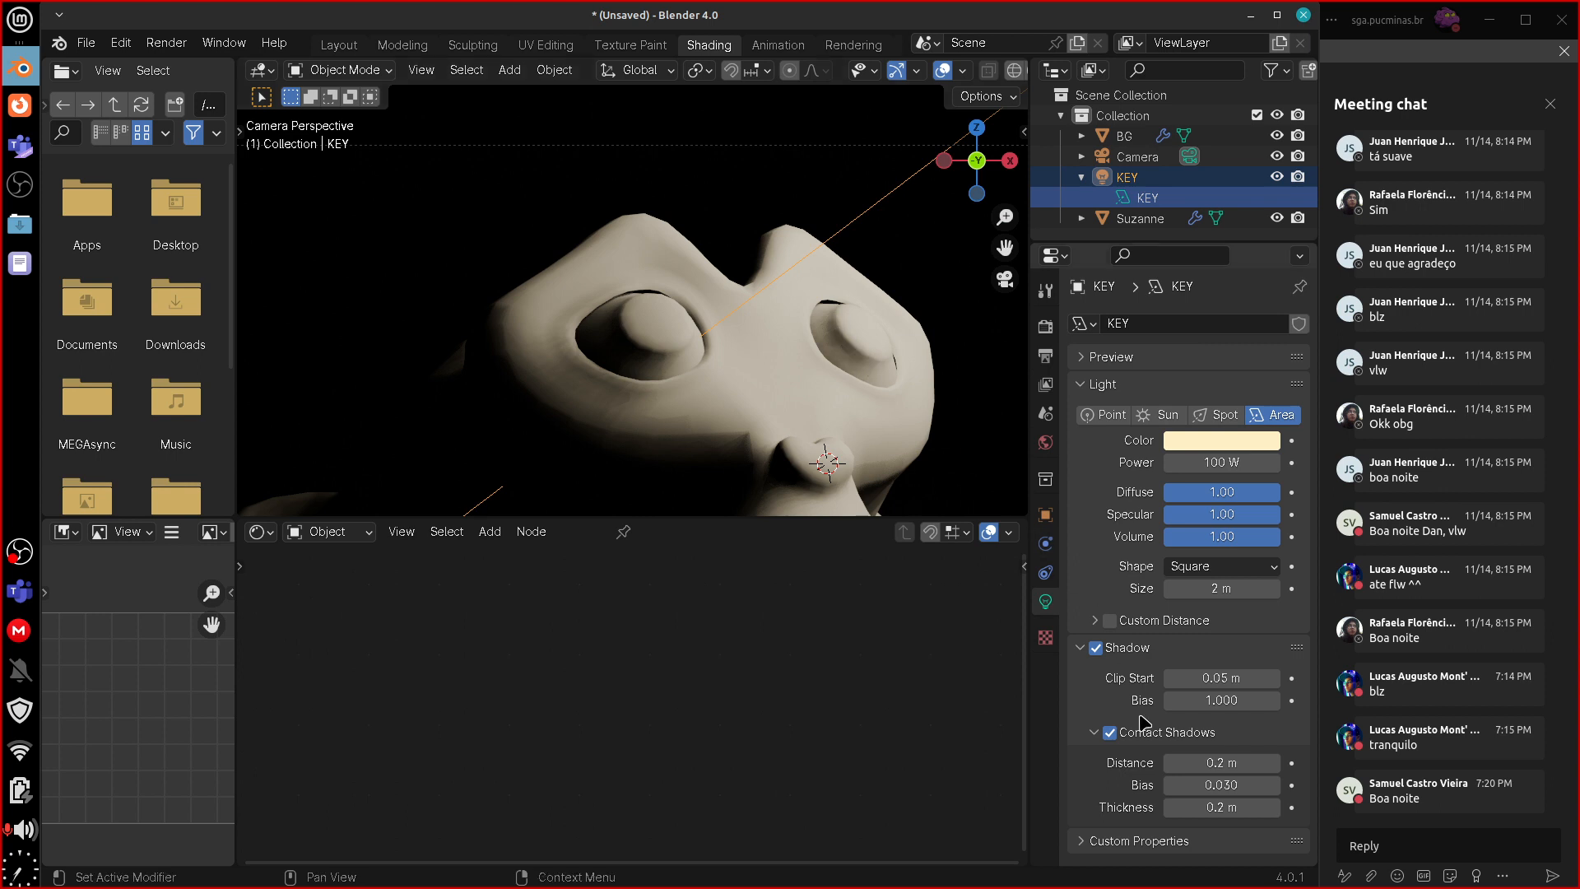
{"action": "left_click", "coordinate": [1111, 733]}
{"action": "left_click", "coordinate": [1124, 737]}
{"action": "left_click", "coordinate": [1114, 734]}
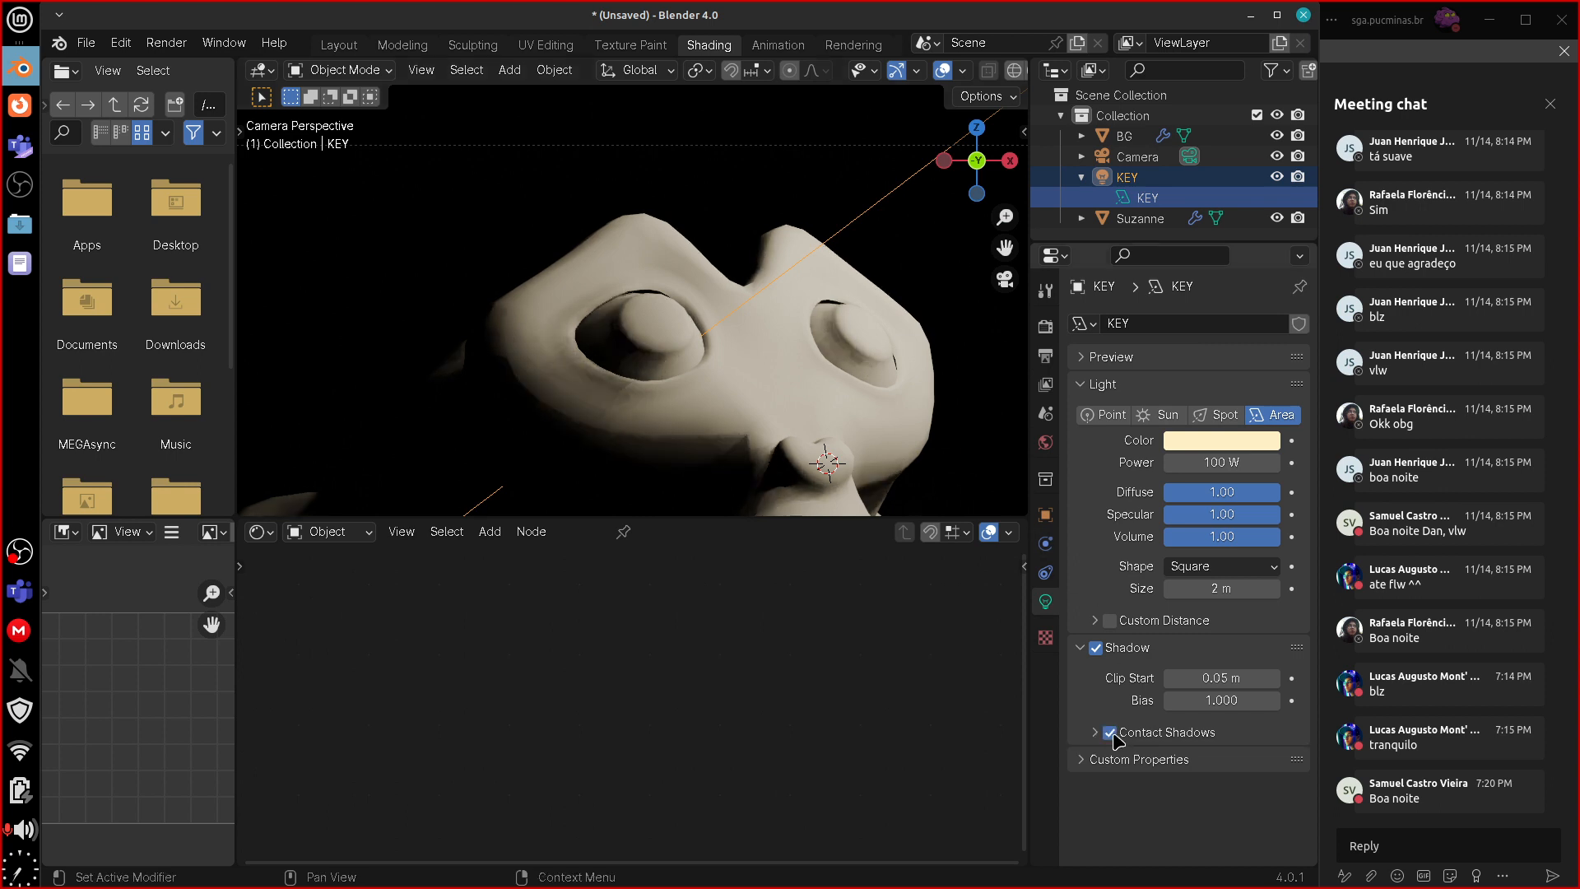
{"action": "left_click", "coordinate": [1113, 733]}
{"action": "left_click", "coordinate": [1113, 733]}
{"action": "left_click", "coordinate": [1113, 733]}
{"action": "left_click", "coordinate": [1113, 733]}
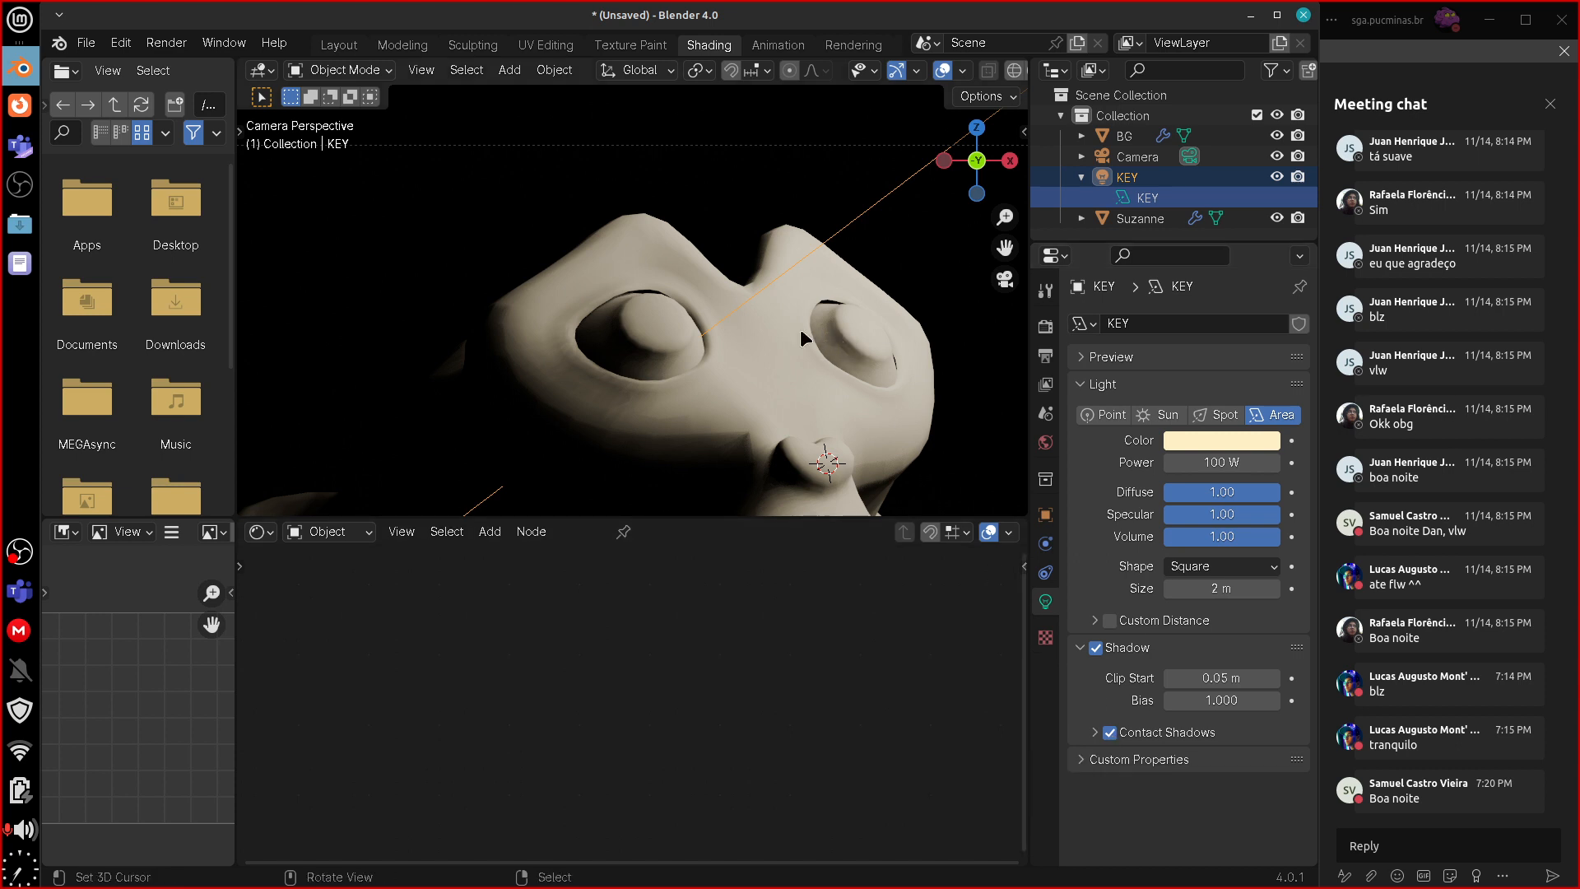
{"action": "left_click", "coordinate": [1112, 733]}
{"action": "left_click", "coordinate": [1111, 734]}
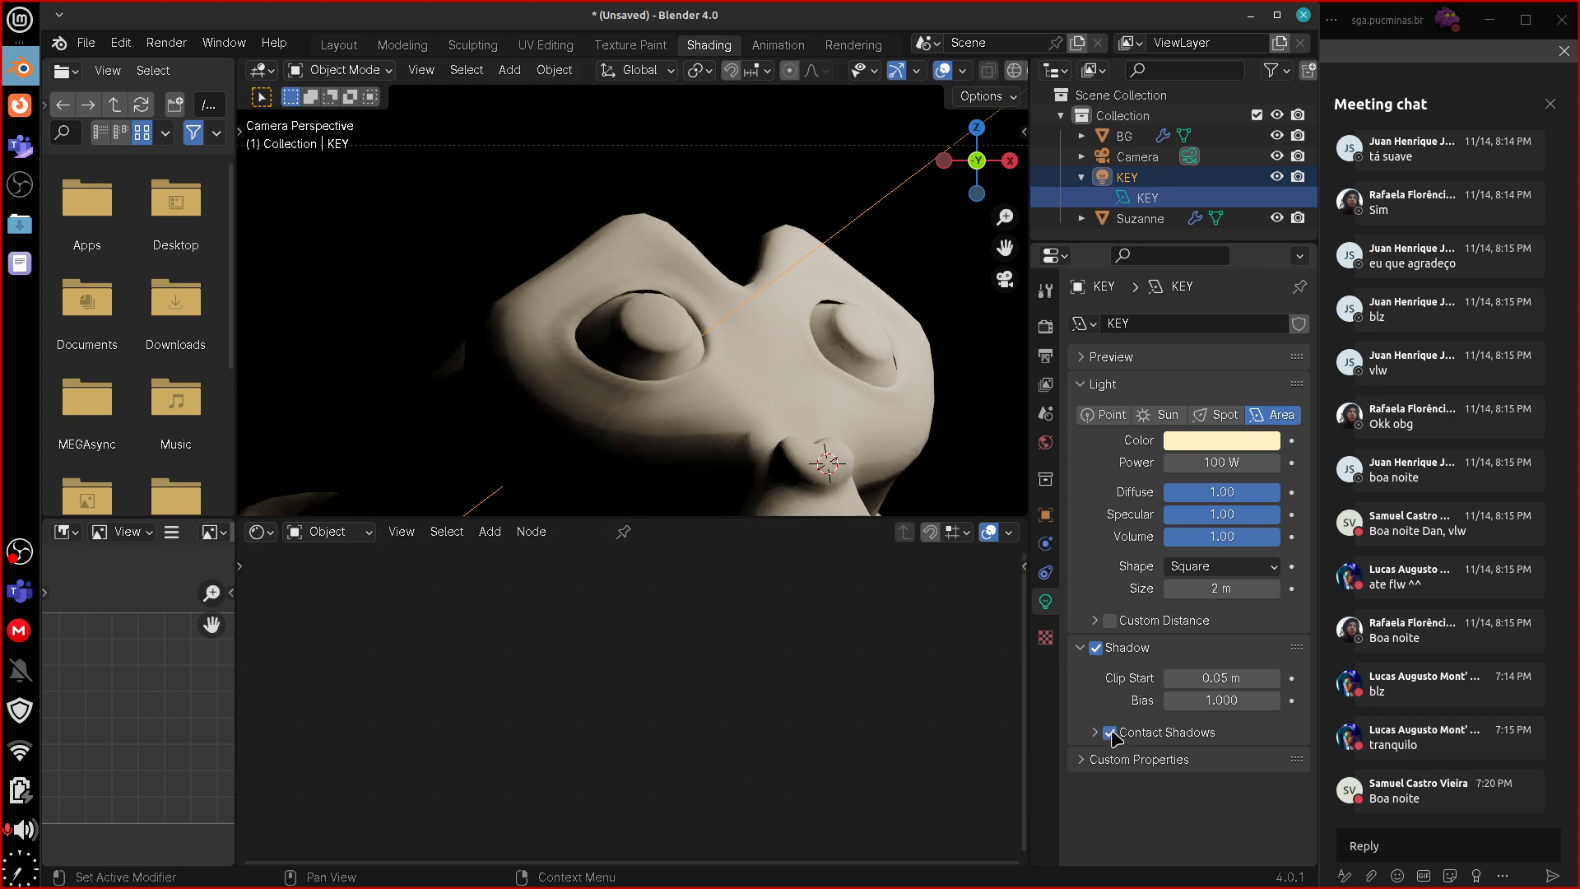
{"action": "left_click", "coordinate": [1111, 733]}
{"action": "left_click", "coordinate": [1111, 733]}
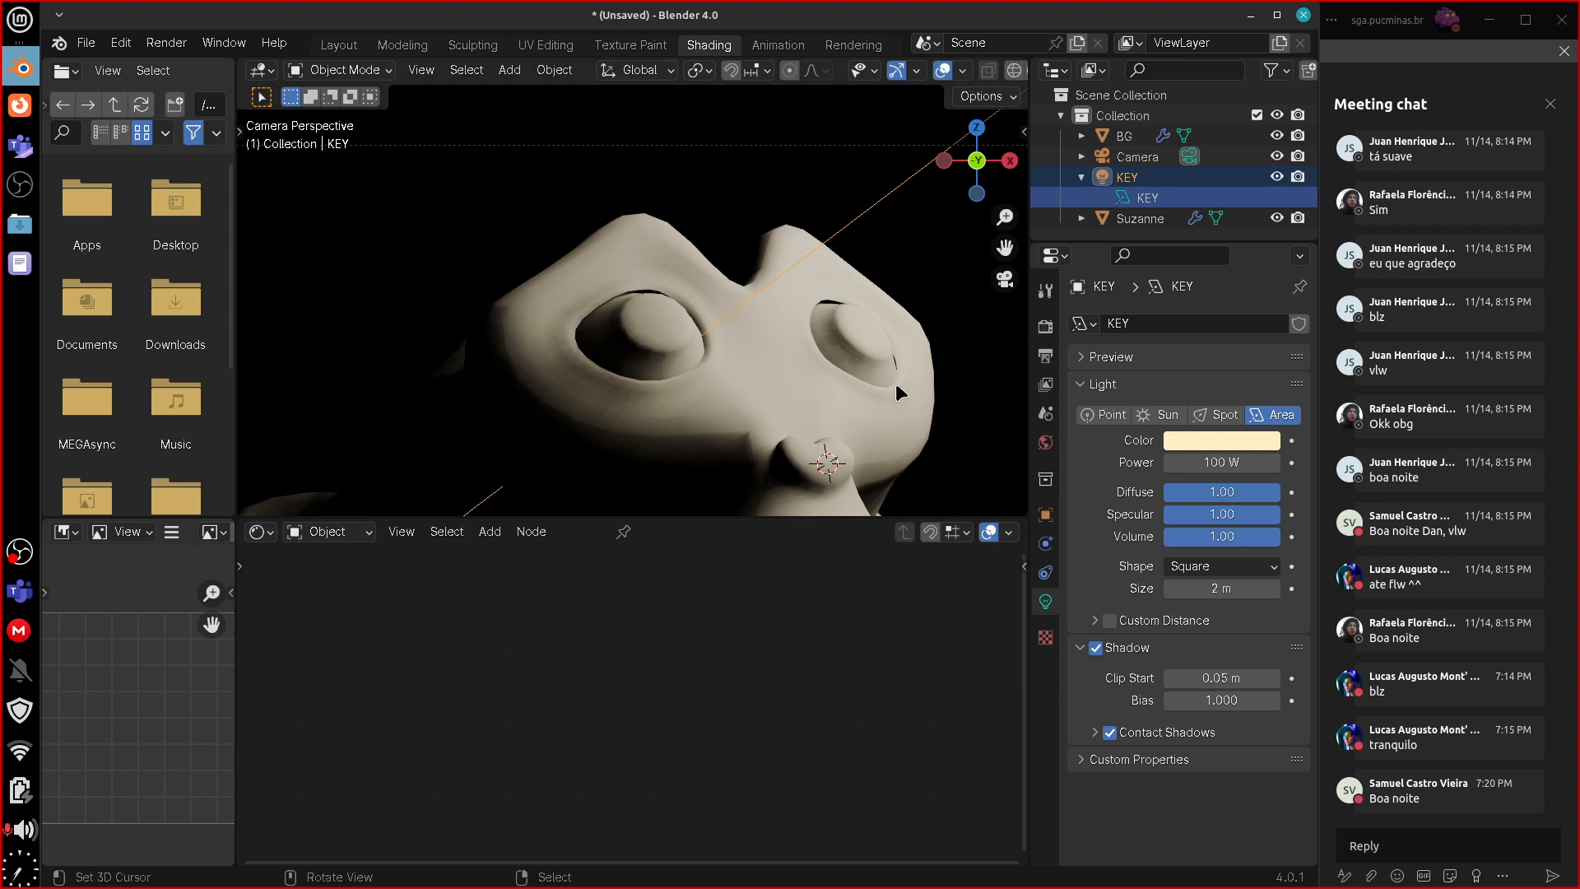
{"action": "scroll", "coordinate": [897, 387], "scroll_direction": "down", "scroll_amount": 5}
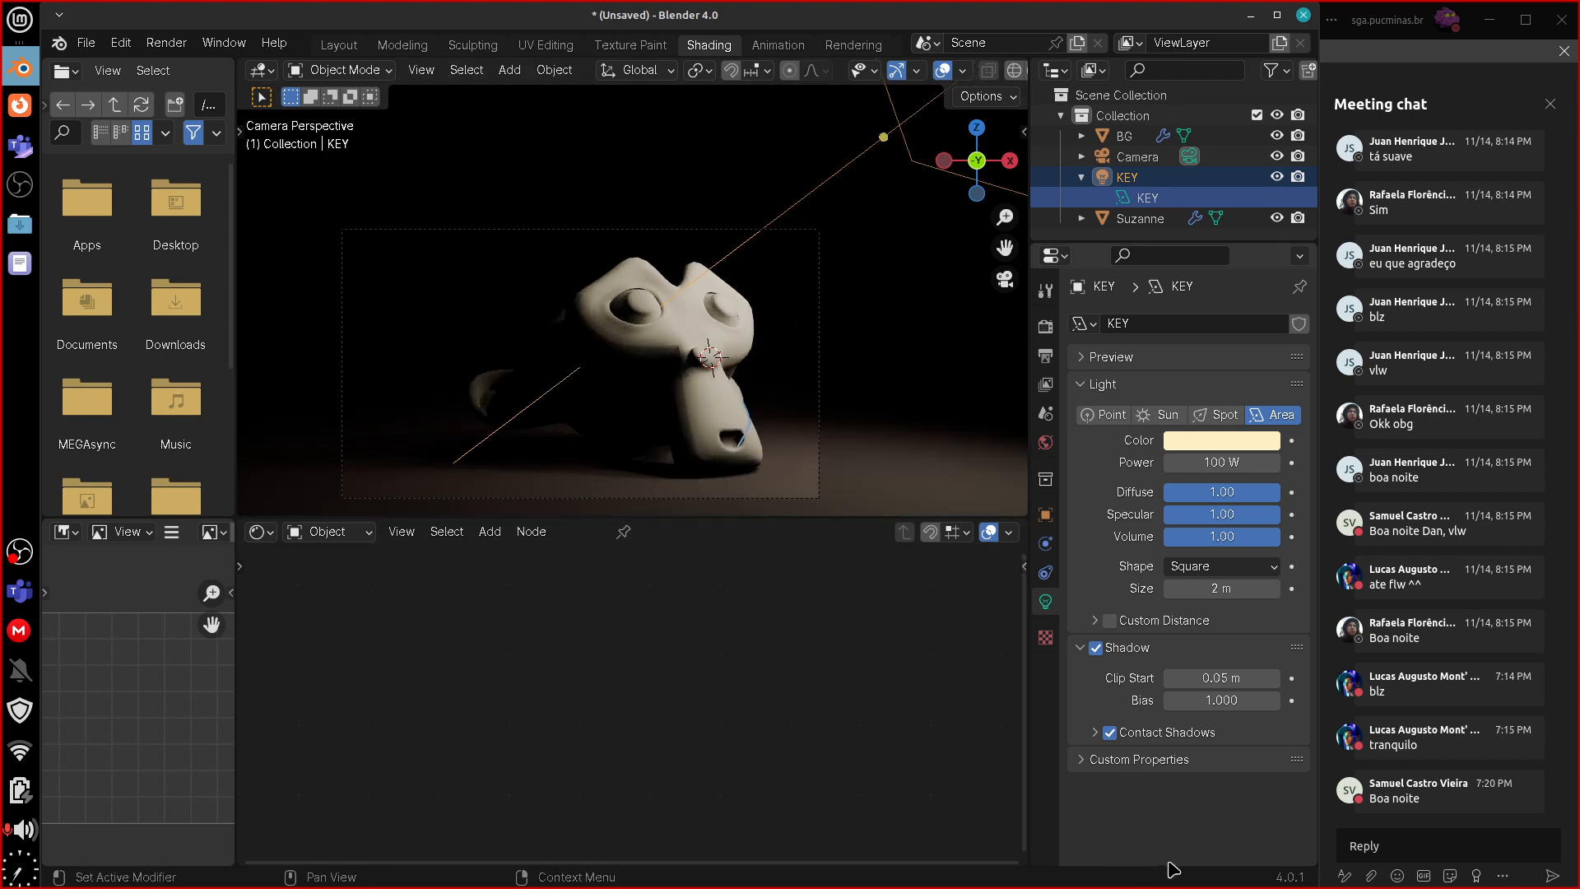
- Collapse the Shadow settings, then trace Suzanne's dark back edge with an annotation stroke and erase it
{"action": "left_click", "coordinate": [1081, 648]}
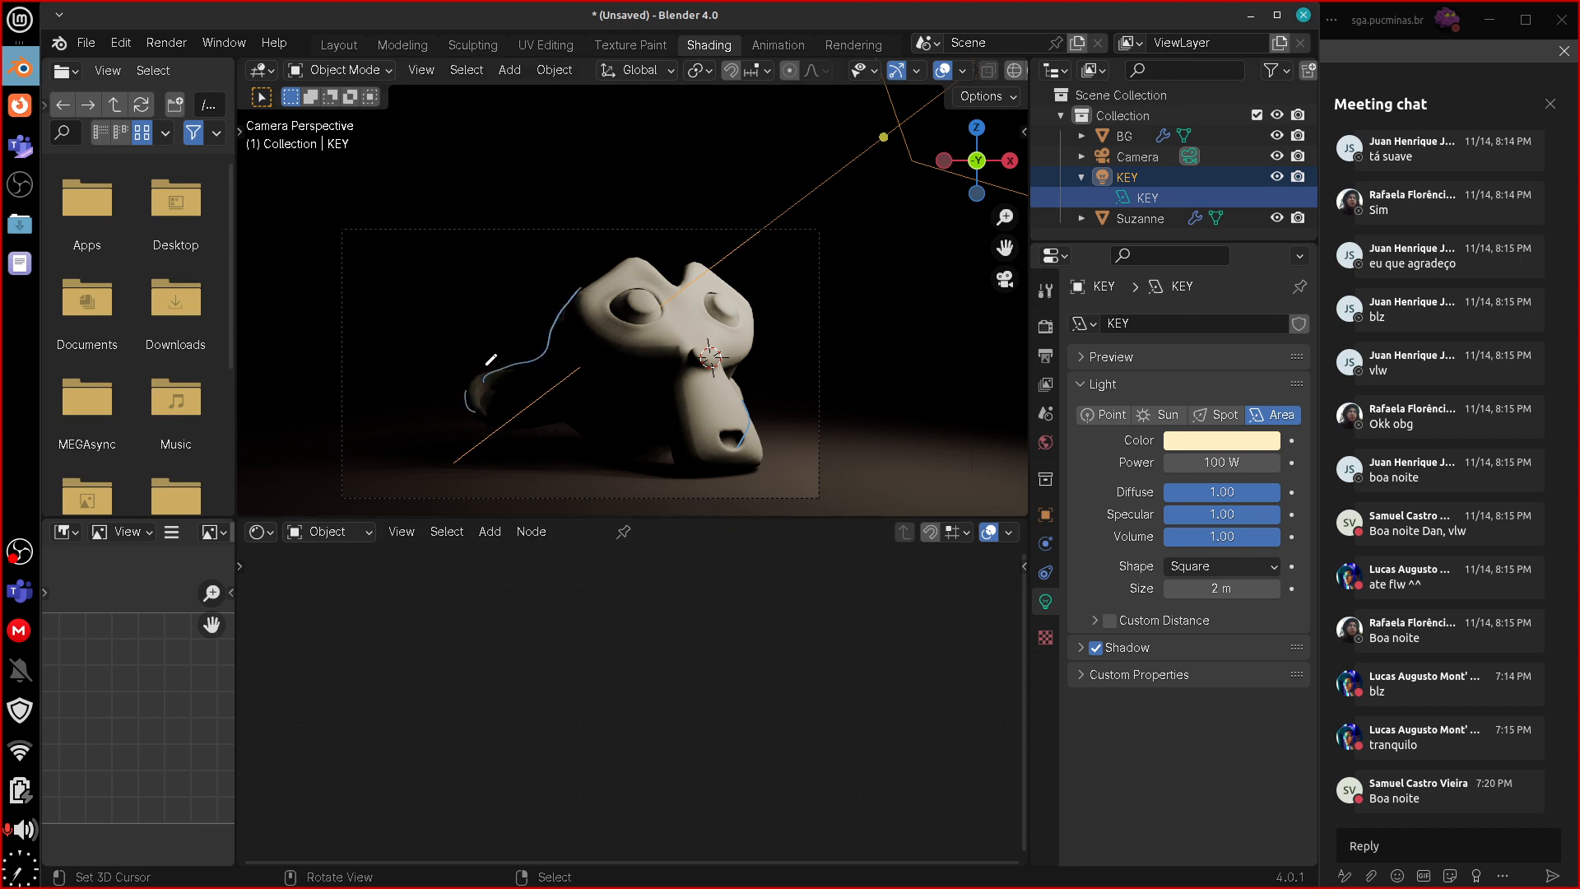
{"action": "left_click_drag", "start_coordinate": [490, 360], "coordinate": [517, 360]}
{"action": "right_click_drag", "start_coordinate": [578, 293], "coordinate": [480, 365]}
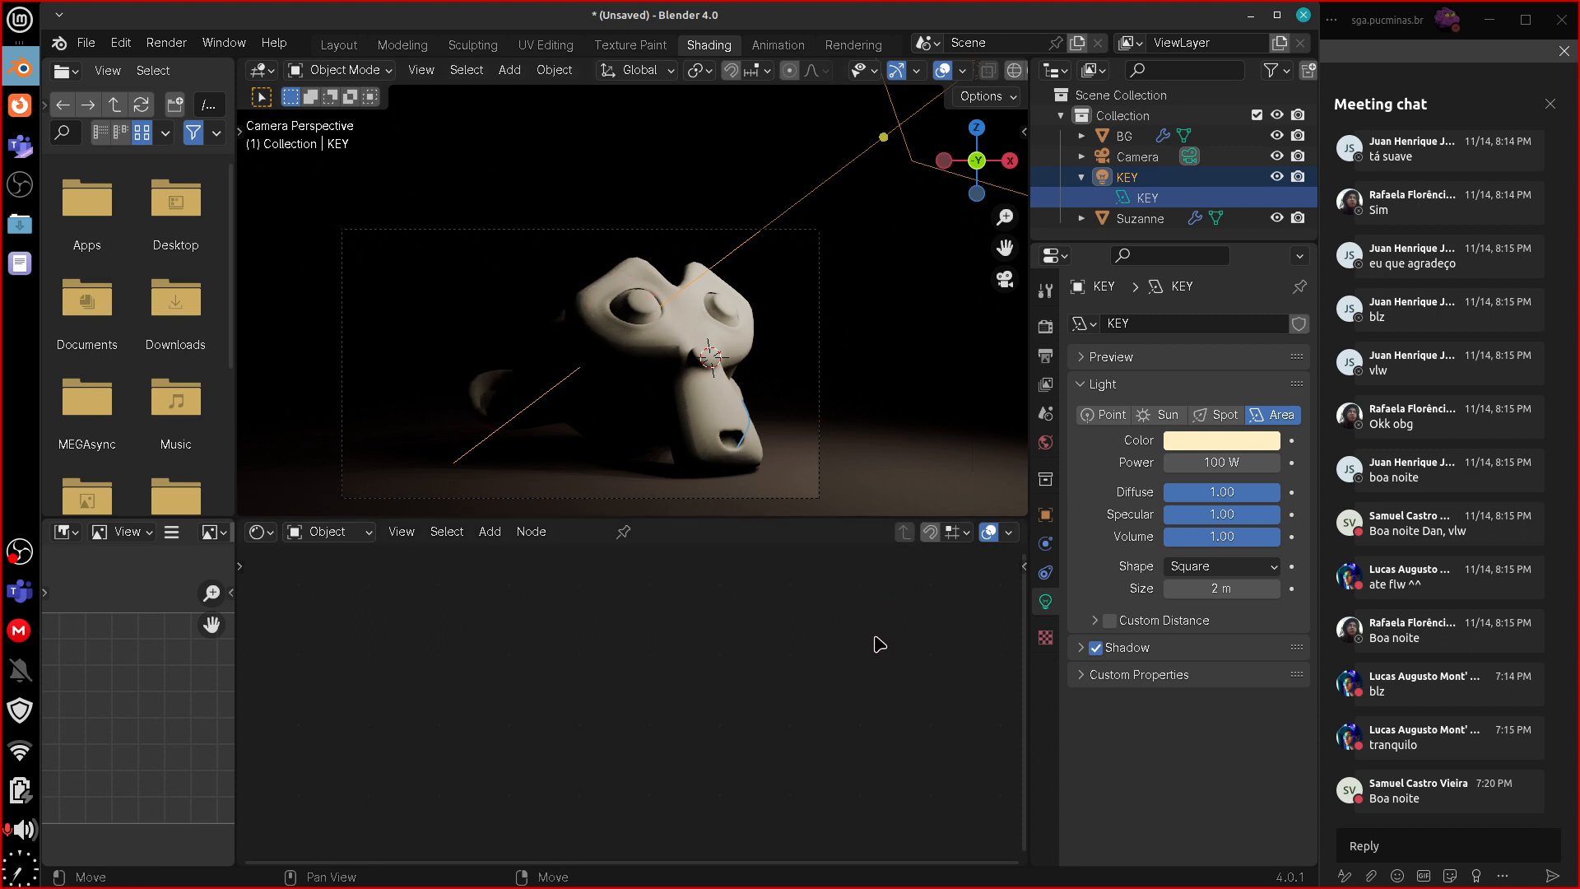
- In the top view, place the 3D cursor behind Suzanne and add a Spot light there
{"action": "scroll", "coordinate": [869, 476], "scroll_direction": "down", "scroll_amount": 2}
{"action": "scroll", "coordinate": [865, 483], "scroll_direction": "up", "scroll_amount": 2}
{"action": "key", "text": "KP_7"}
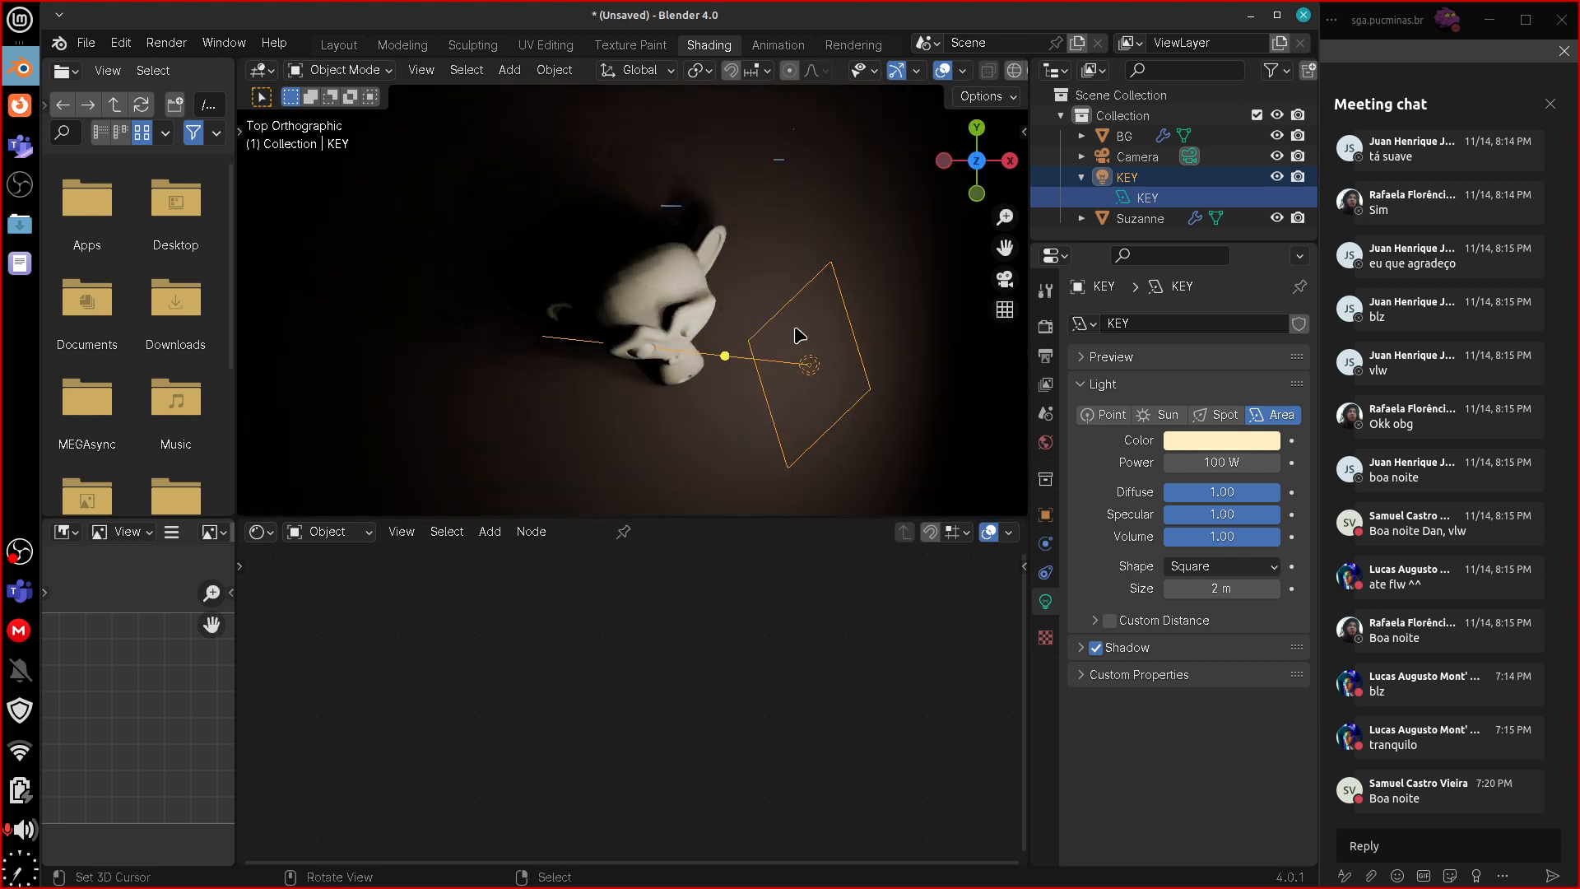
{"action": "scroll", "coordinate": [815, 338], "scroll_direction": "down", "scroll_amount": 3}
{"action": "left_click", "coordinate": [614, 186]}
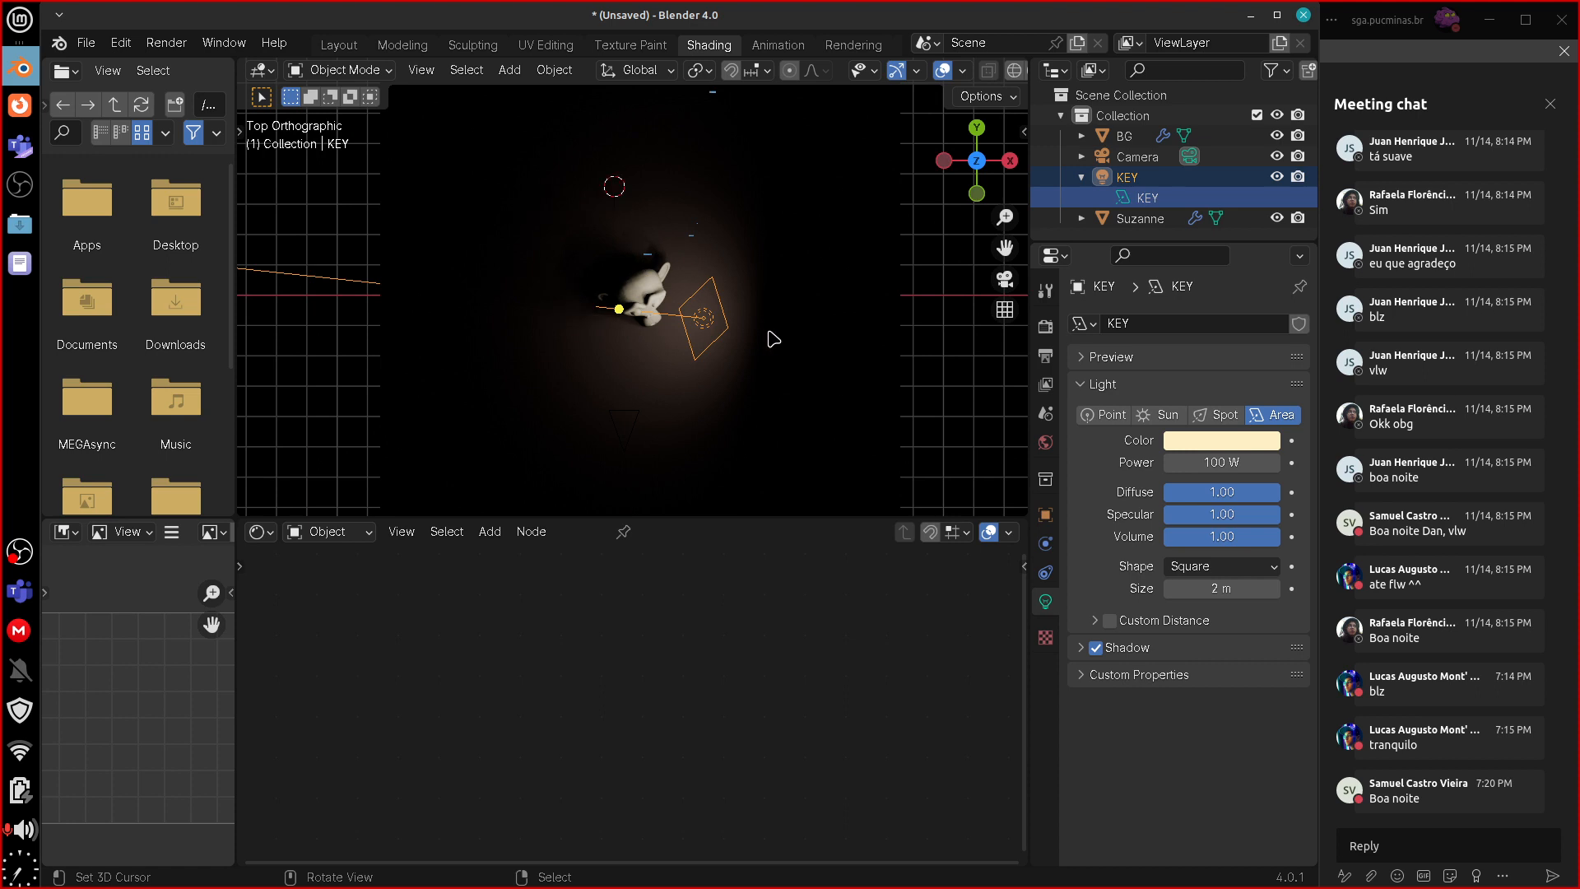
{"action": "key", "text": "shift+a"}
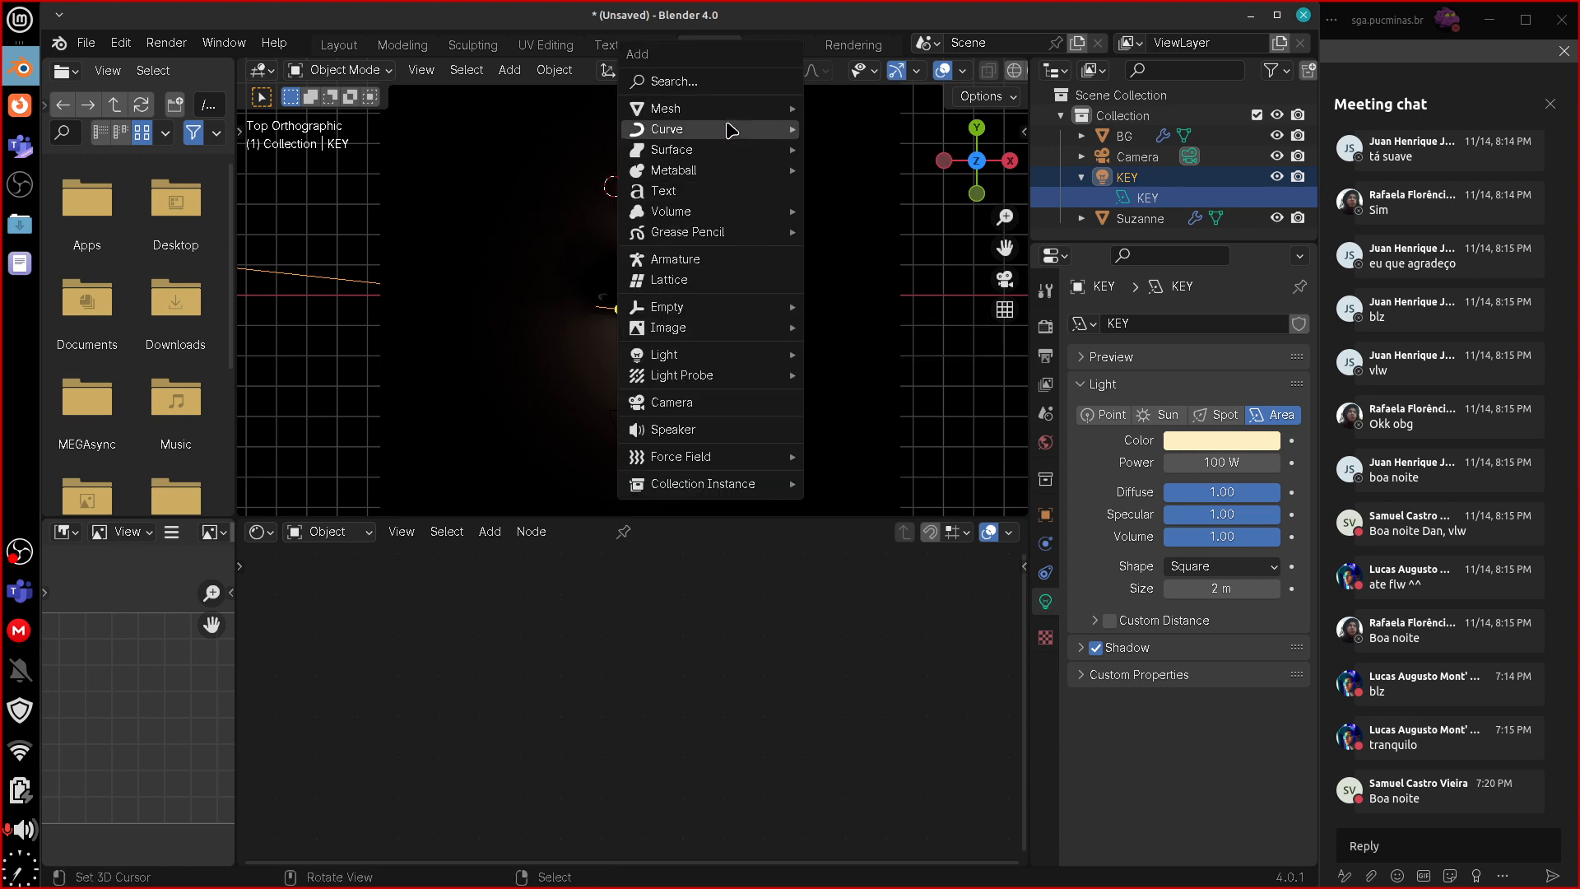
{"action": "mouse_move", "coordinate": [768, 362]}
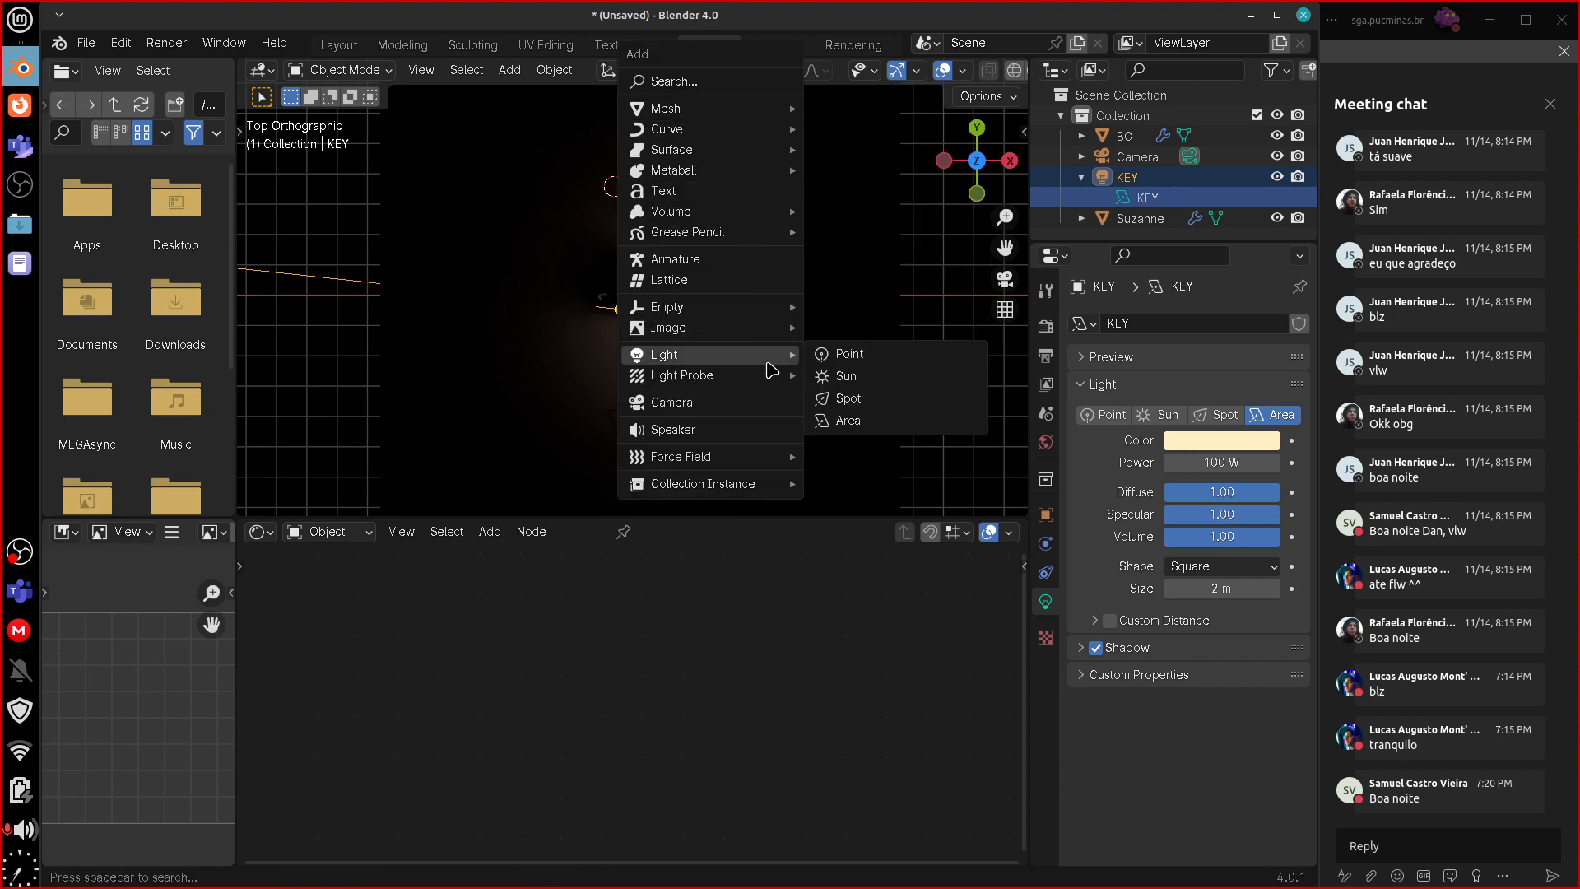
{"action": "left_click", "coordinate": [878, 403]}
- In the right side view, raise the spot light high behind Suzanne and tilt it about 45° toward the head
{"action": "key", "text": "KP_3"}
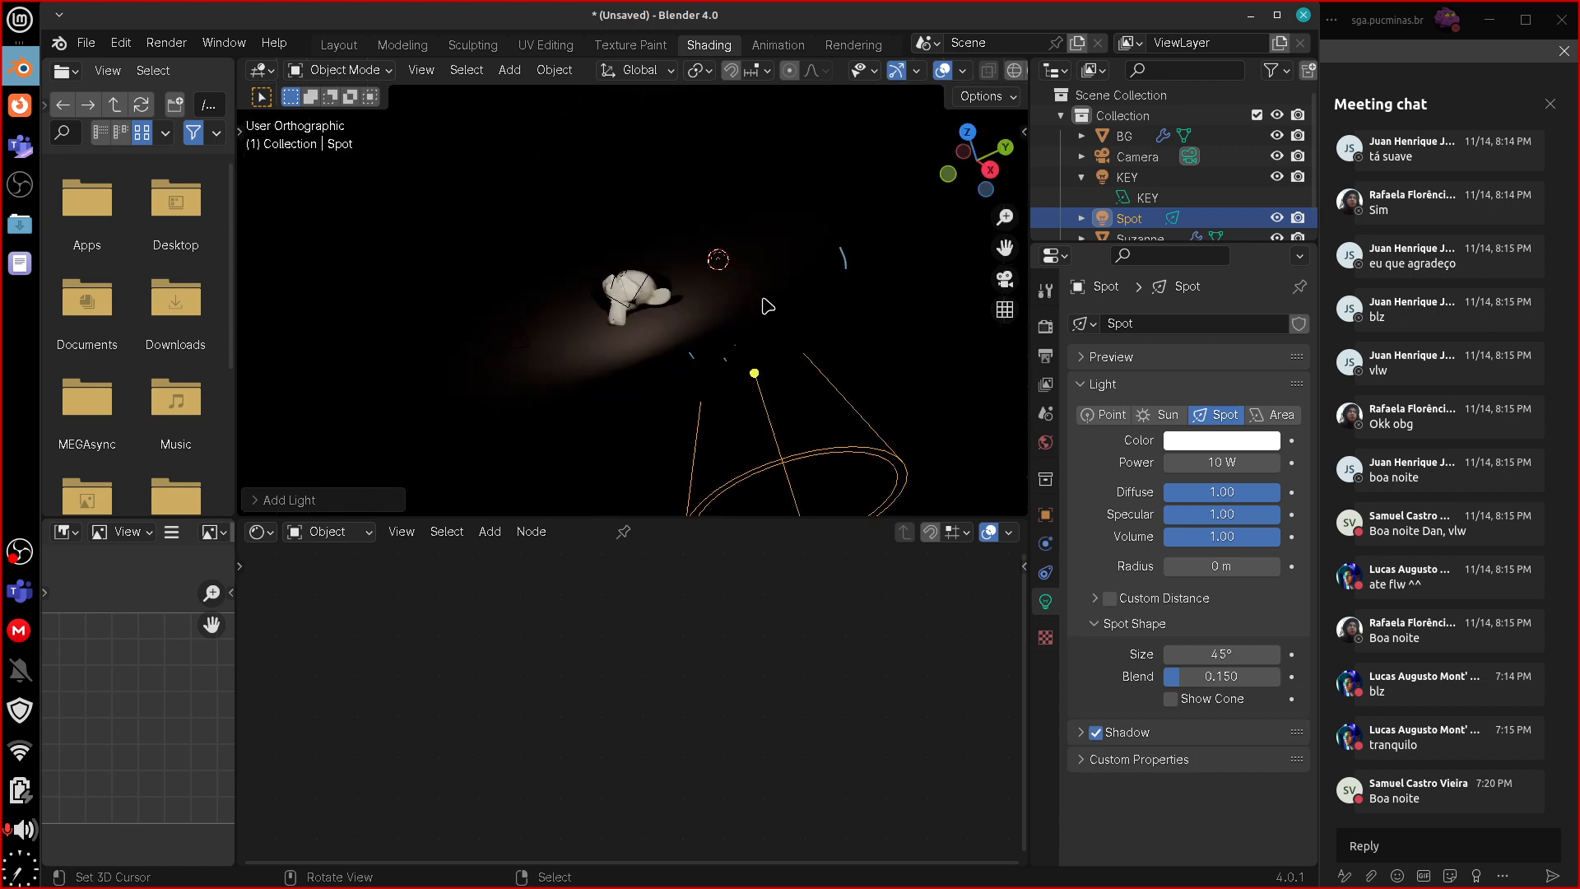
{"action": "key", "text": "g"}
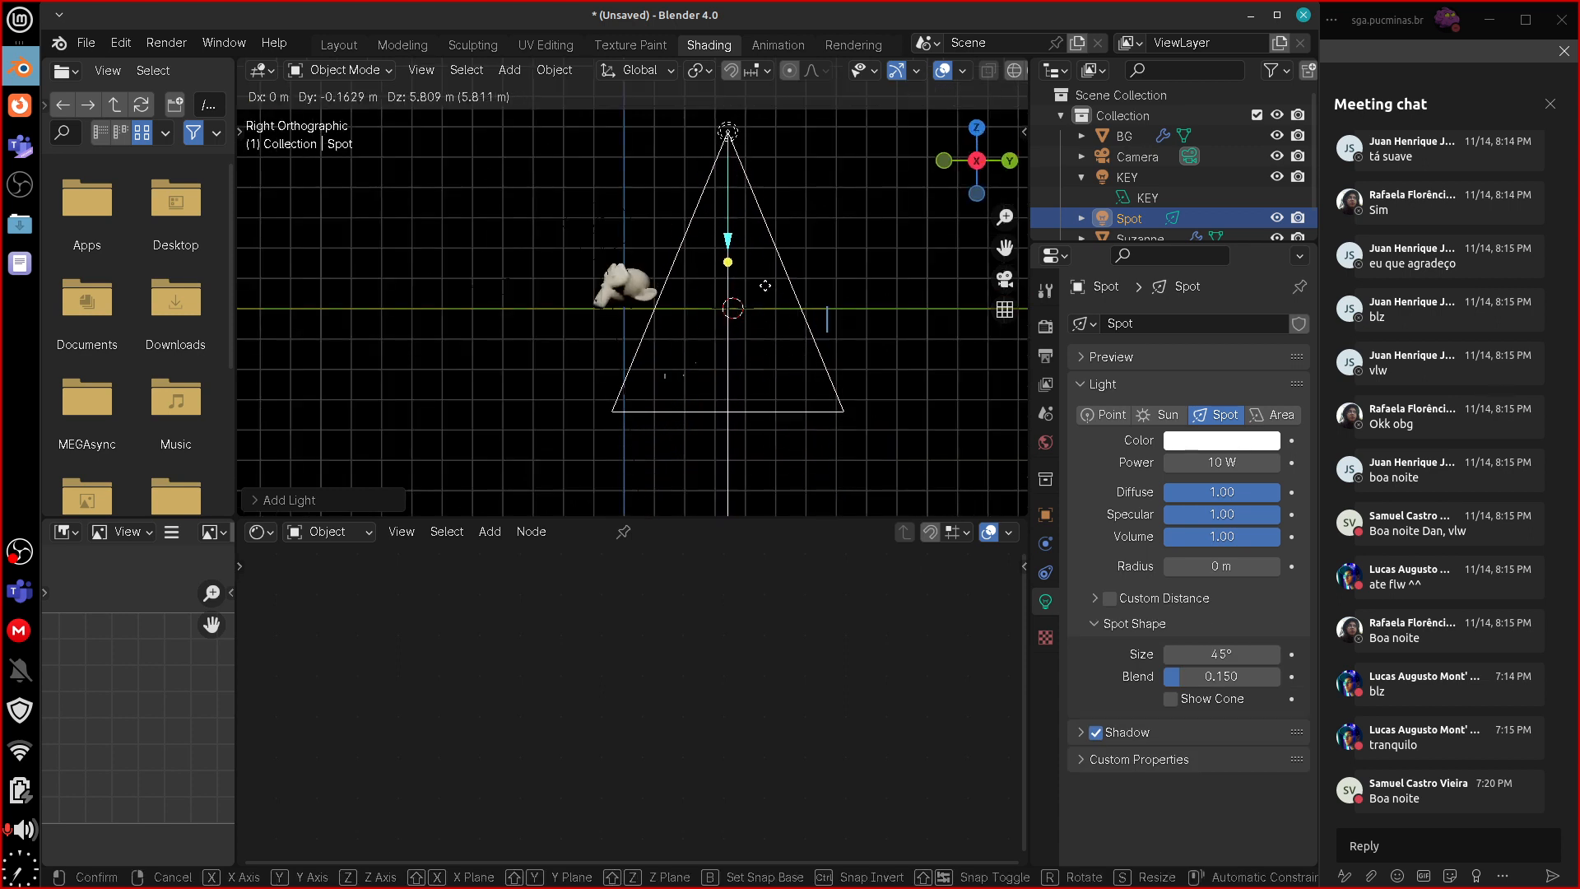
{"action": "left_click", "coordinate": [856, 397]}
{"action": "key", "text": "r"}
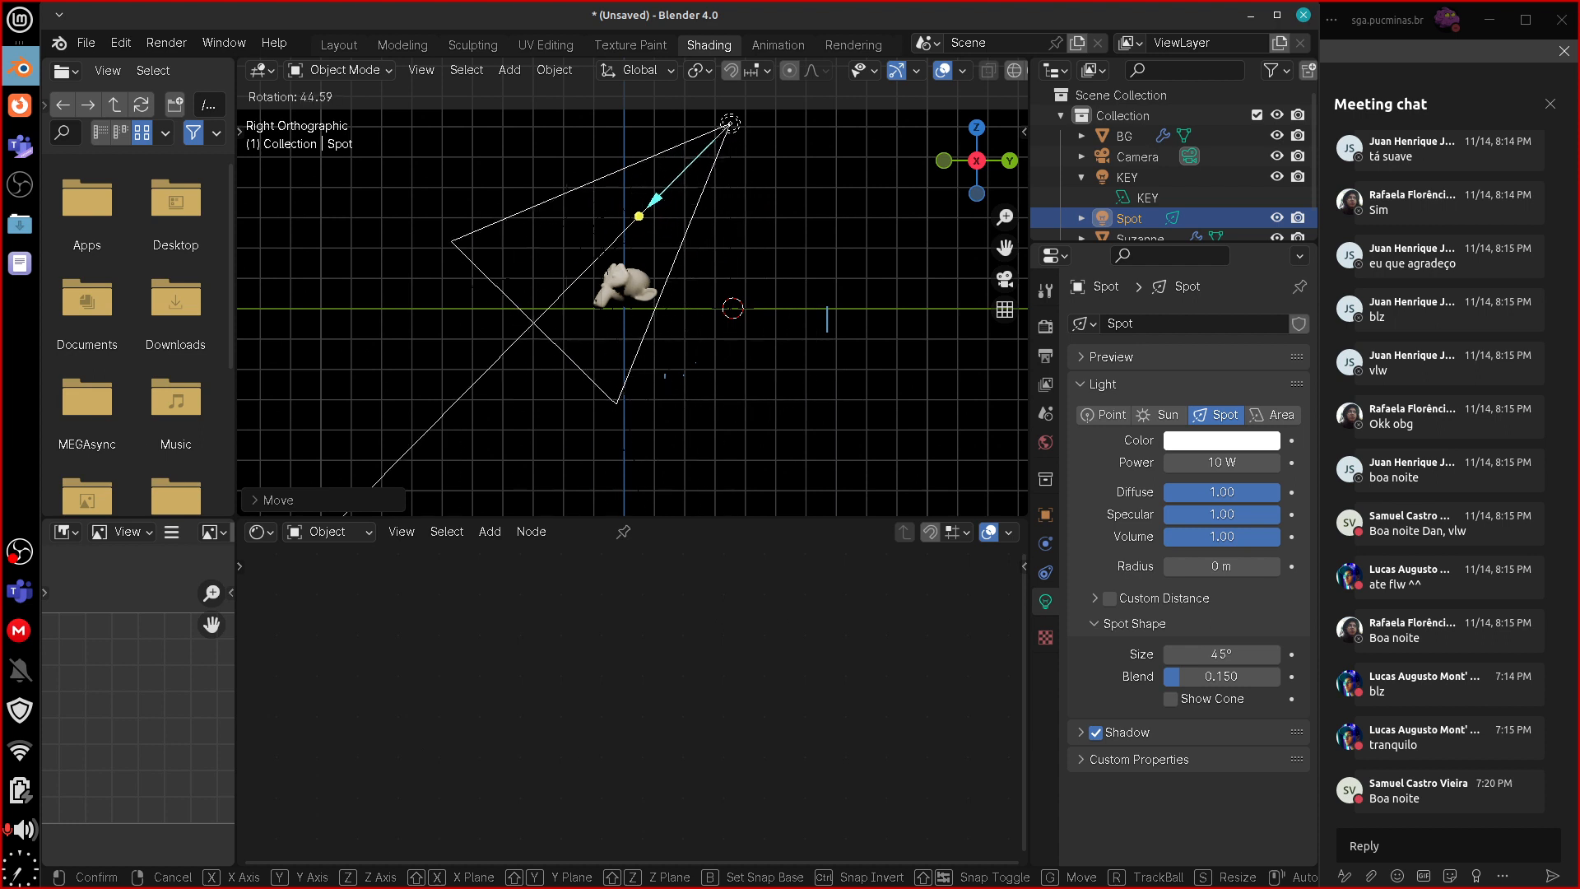
{"action": "left_click", "coordinate": [746, 240]}
{"action": "key", "text": "g"}
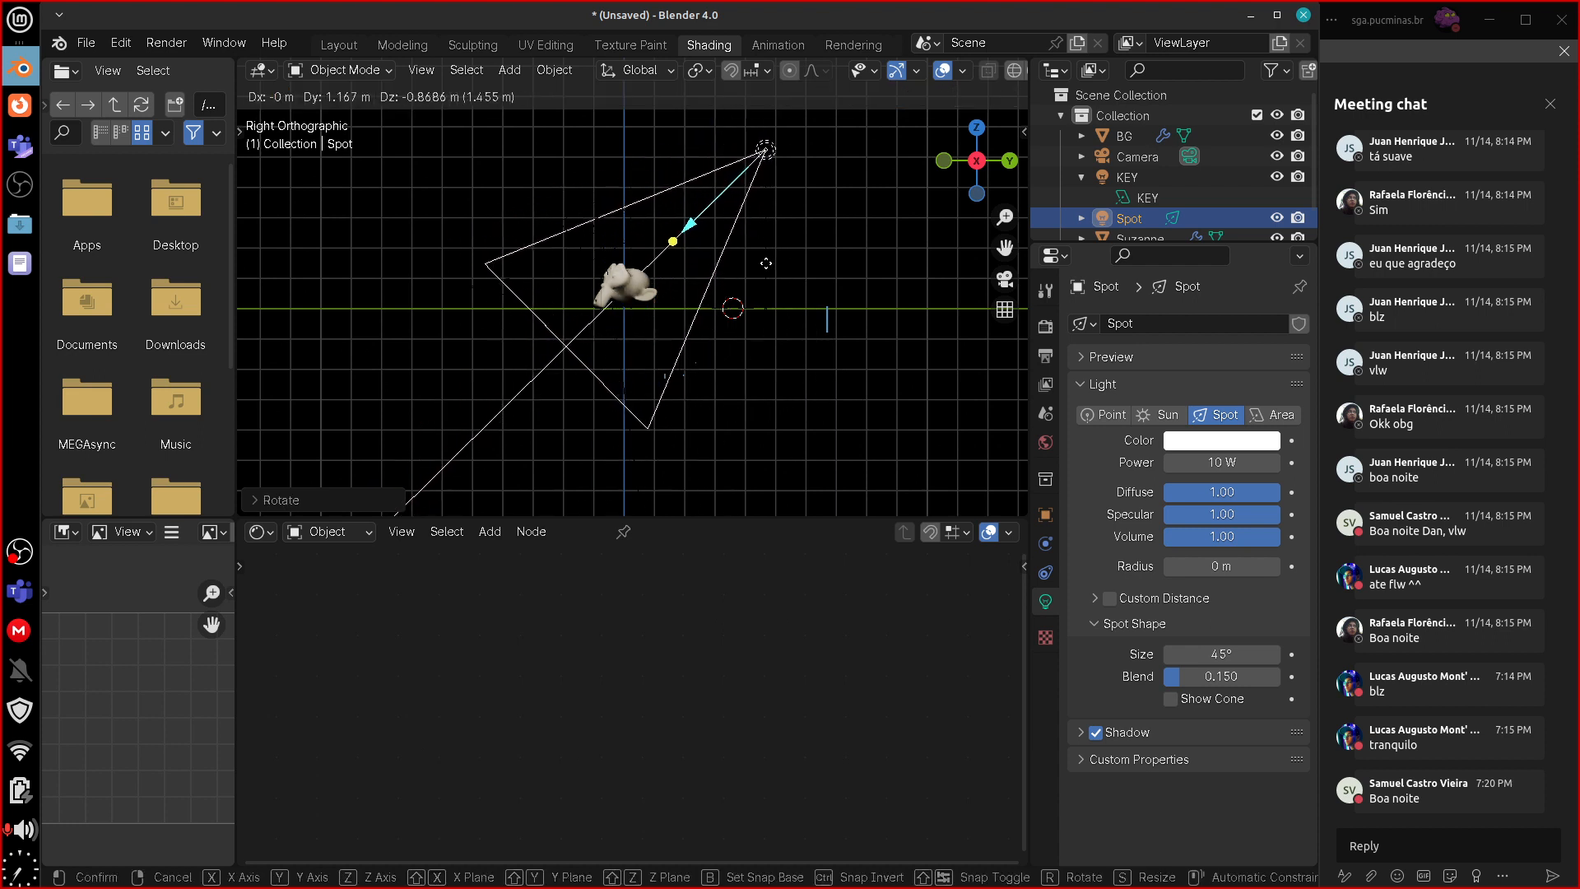
{"action": "left_click", "coordinate": [769, 274]}
- In the top view, turn the spot light toward Suzanne and shift it diagonally about 1.8 m toward negative X and Y
{"action": "key", "text": "KP_7"}
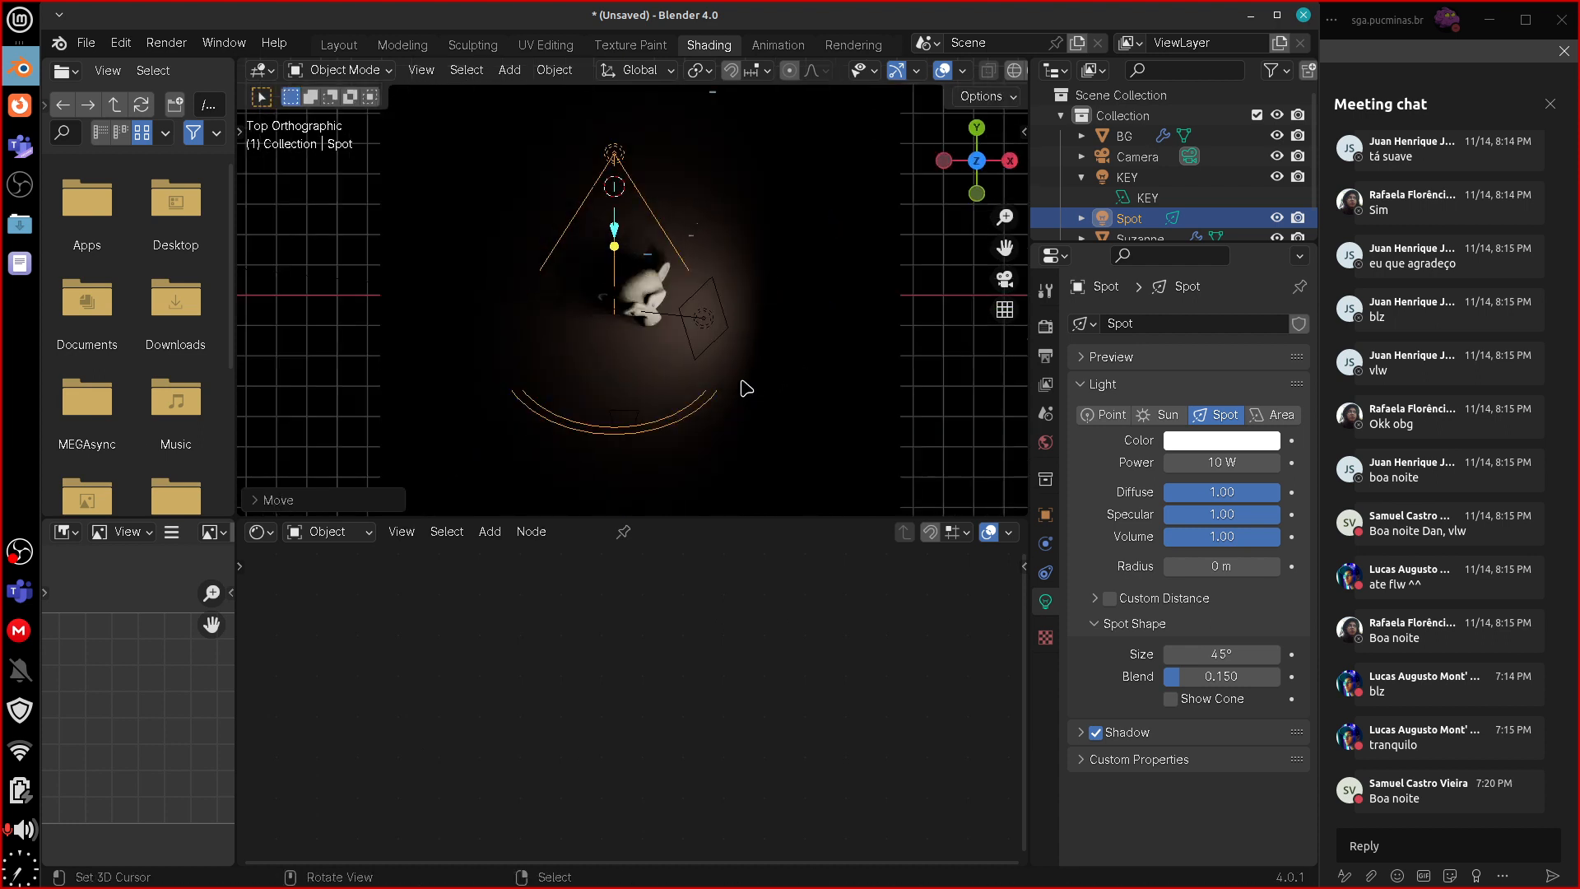
{"action": "key", "text": "r"}
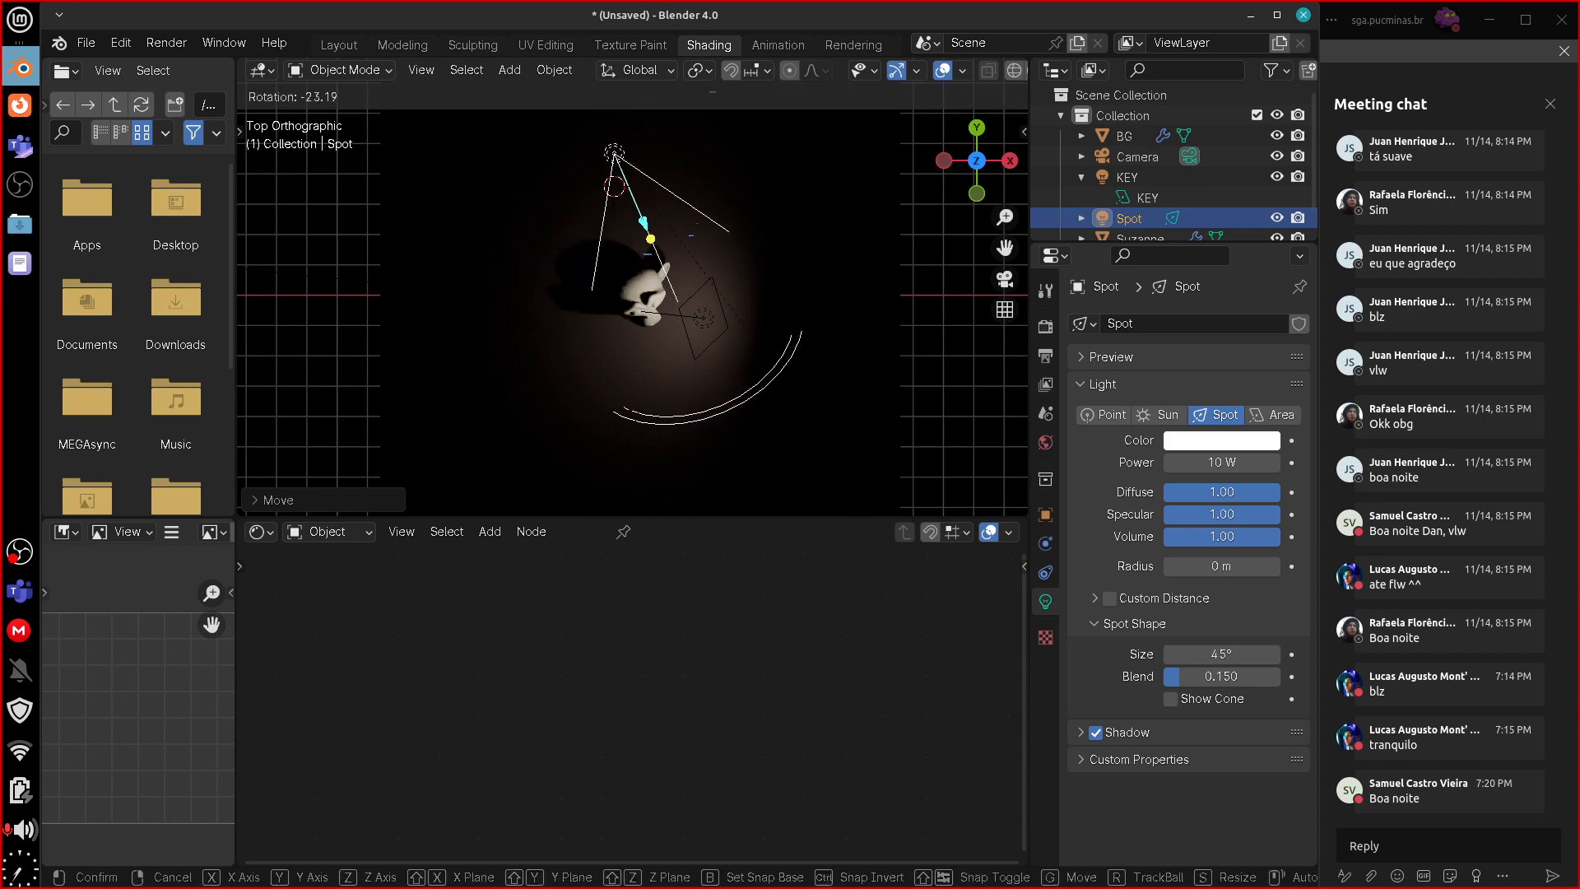
{"action": "left_click", "coordinate": [804, 257]}
{"action": "key", "text": "g"}
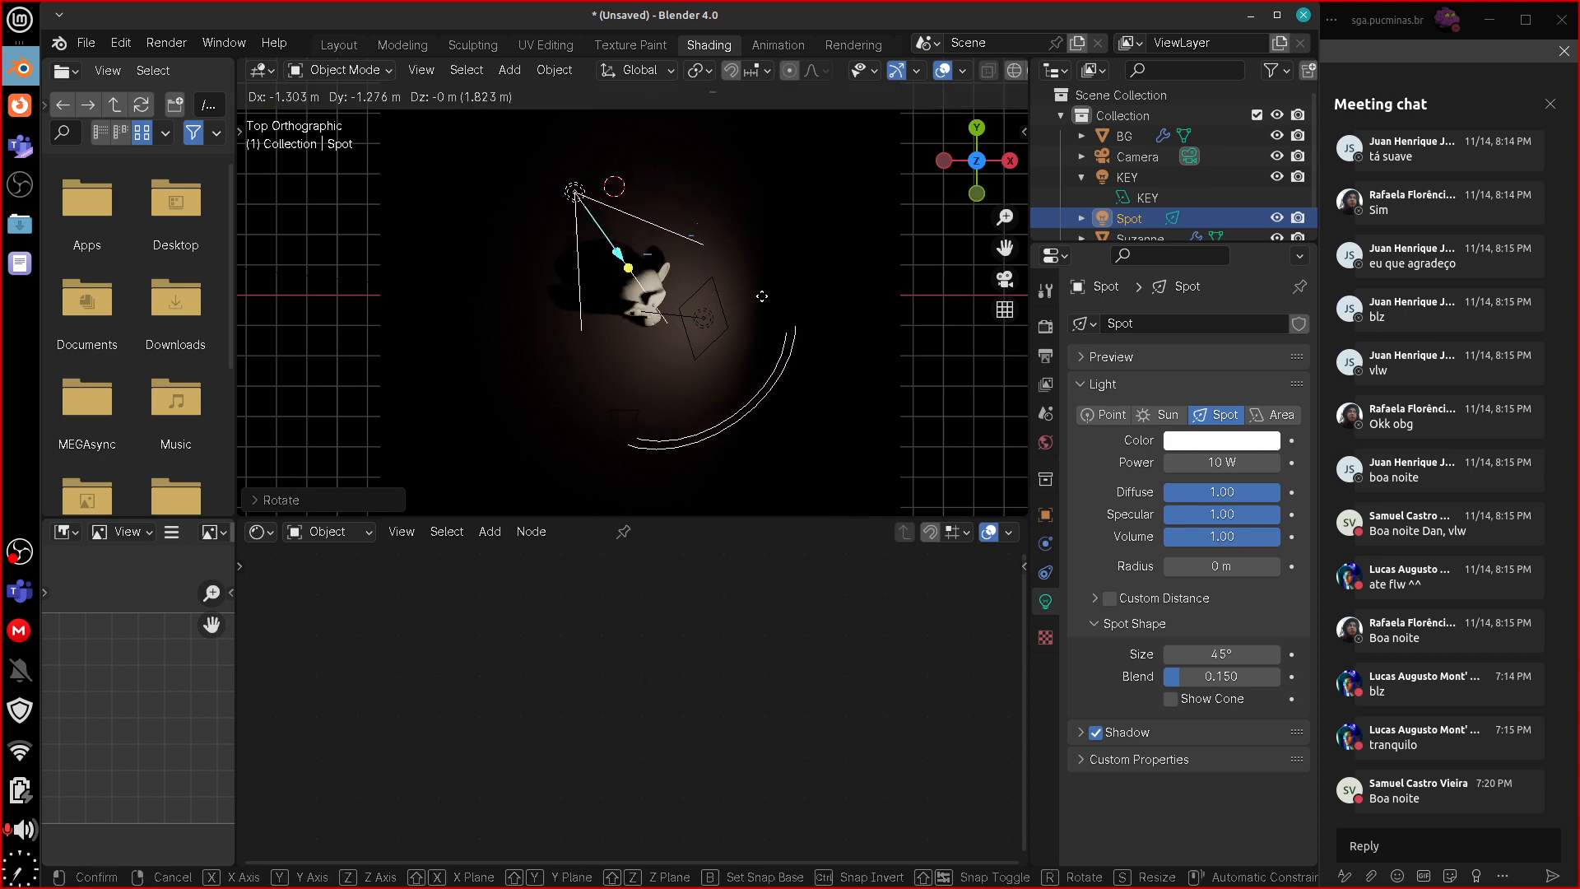
{"action": "left_click", "coordinate": [762, 309]}
- In the camera view, move the spot light farther out to the shadowed side of Suzanne's head
{"action": "key", "text": "KP_5"}
{"action": "key", "text": "KP_0"}
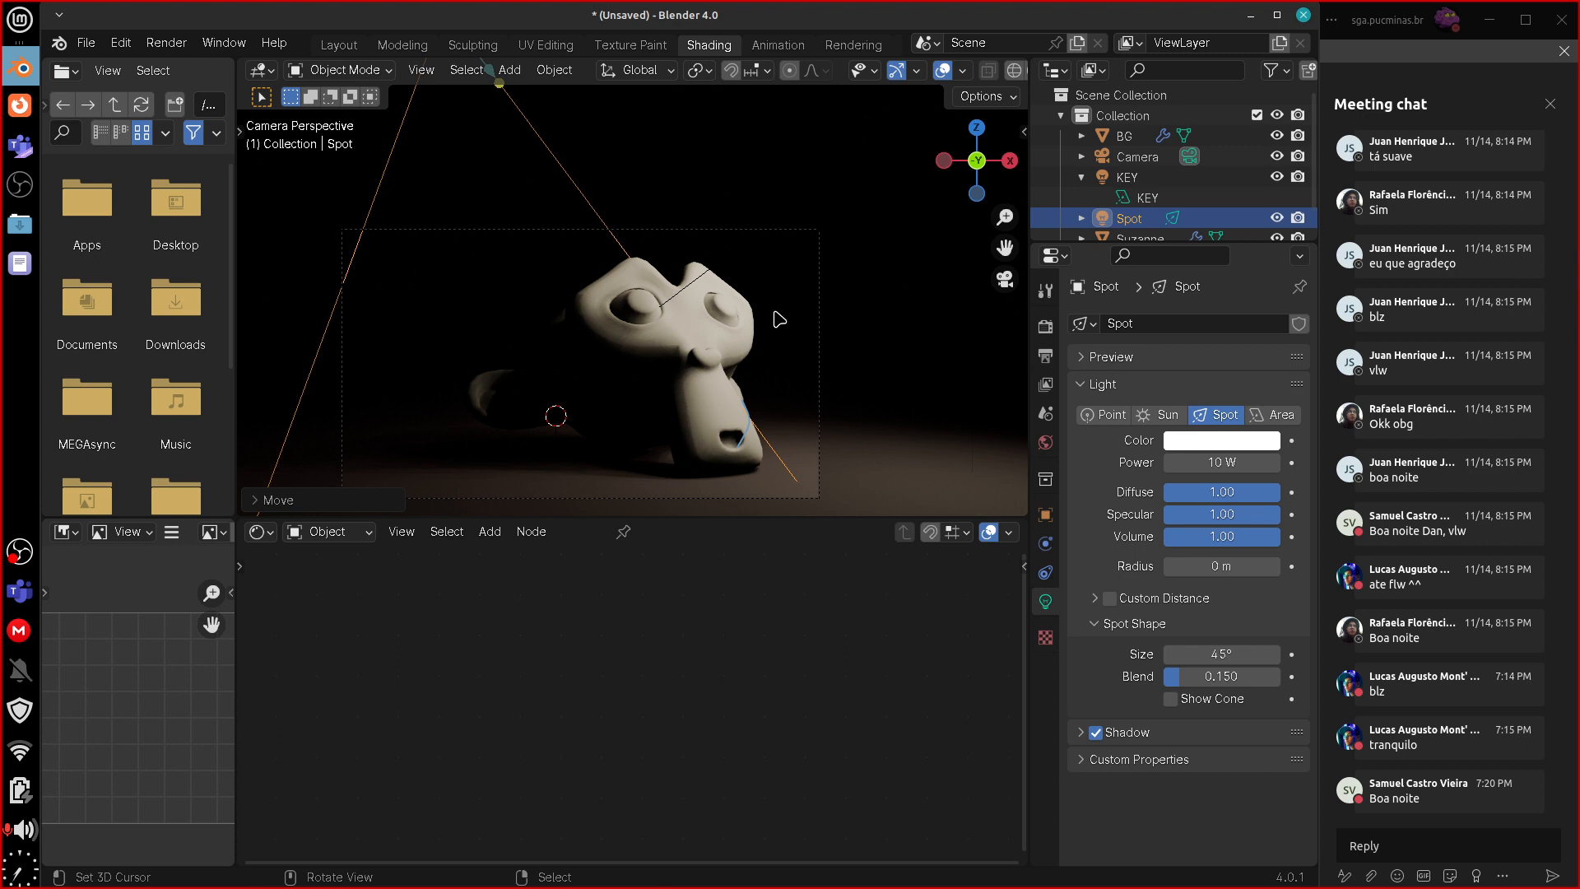
{"action": "key", "text": "g"}
{"action": "left_click", "coordinate": [747, 385]}
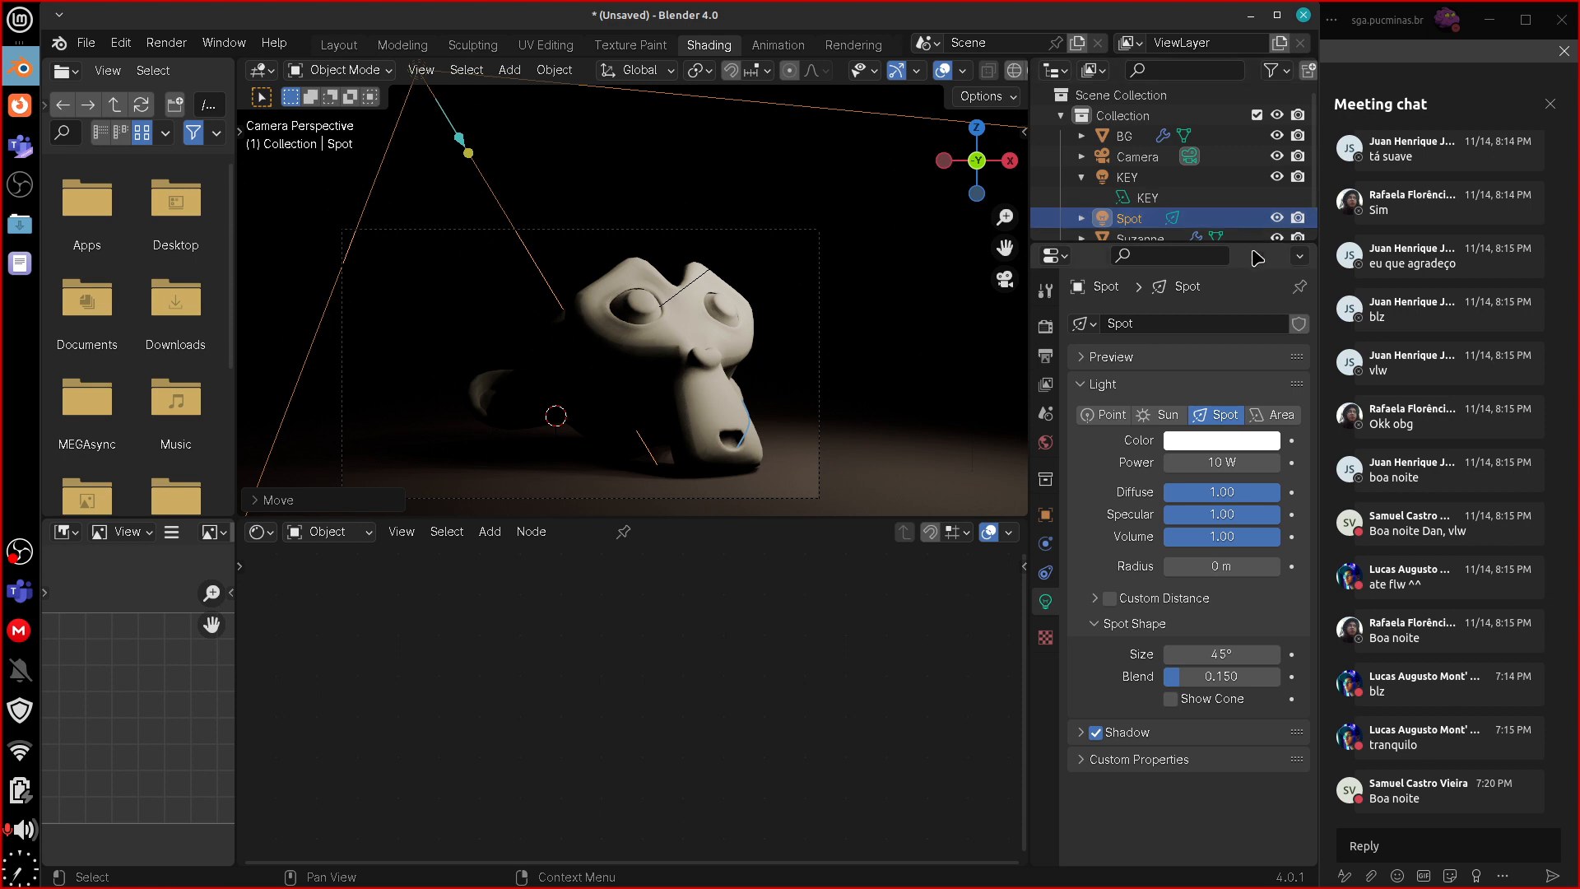
- Hide the KEY light in the viewport and set the spot light's power to 500 W
{"action": "left_click_drag", "start_coordinate": [1252, 241], "coordinate": [1252, 271]}
{"action": "left_click", "coordinate": [1277, 177]}
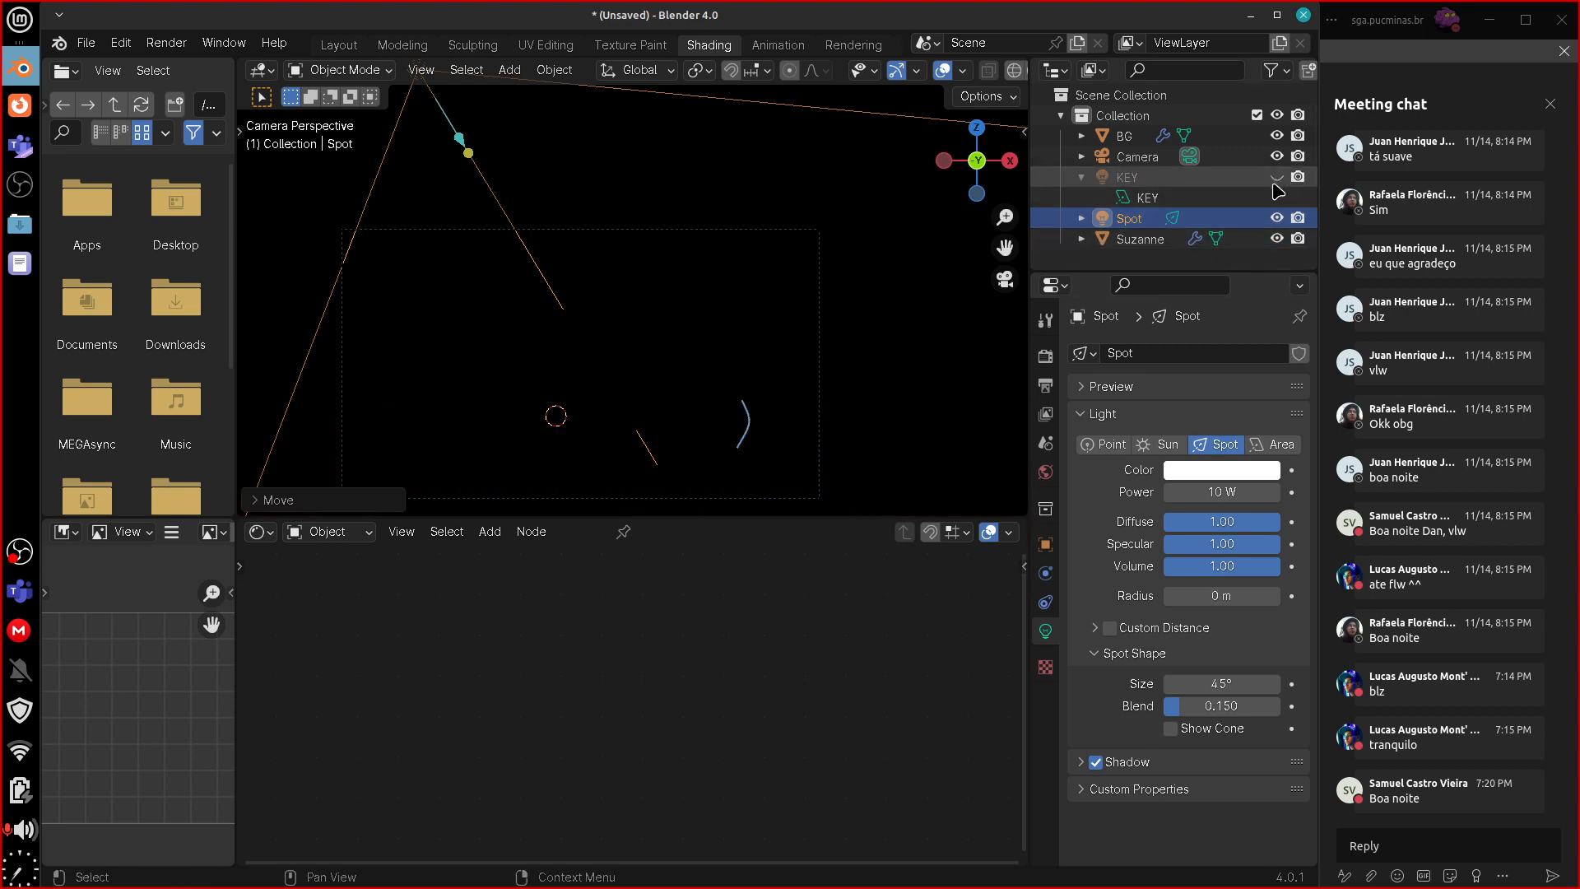
{"action": "left_click", "coordinate": [1224, 498]}
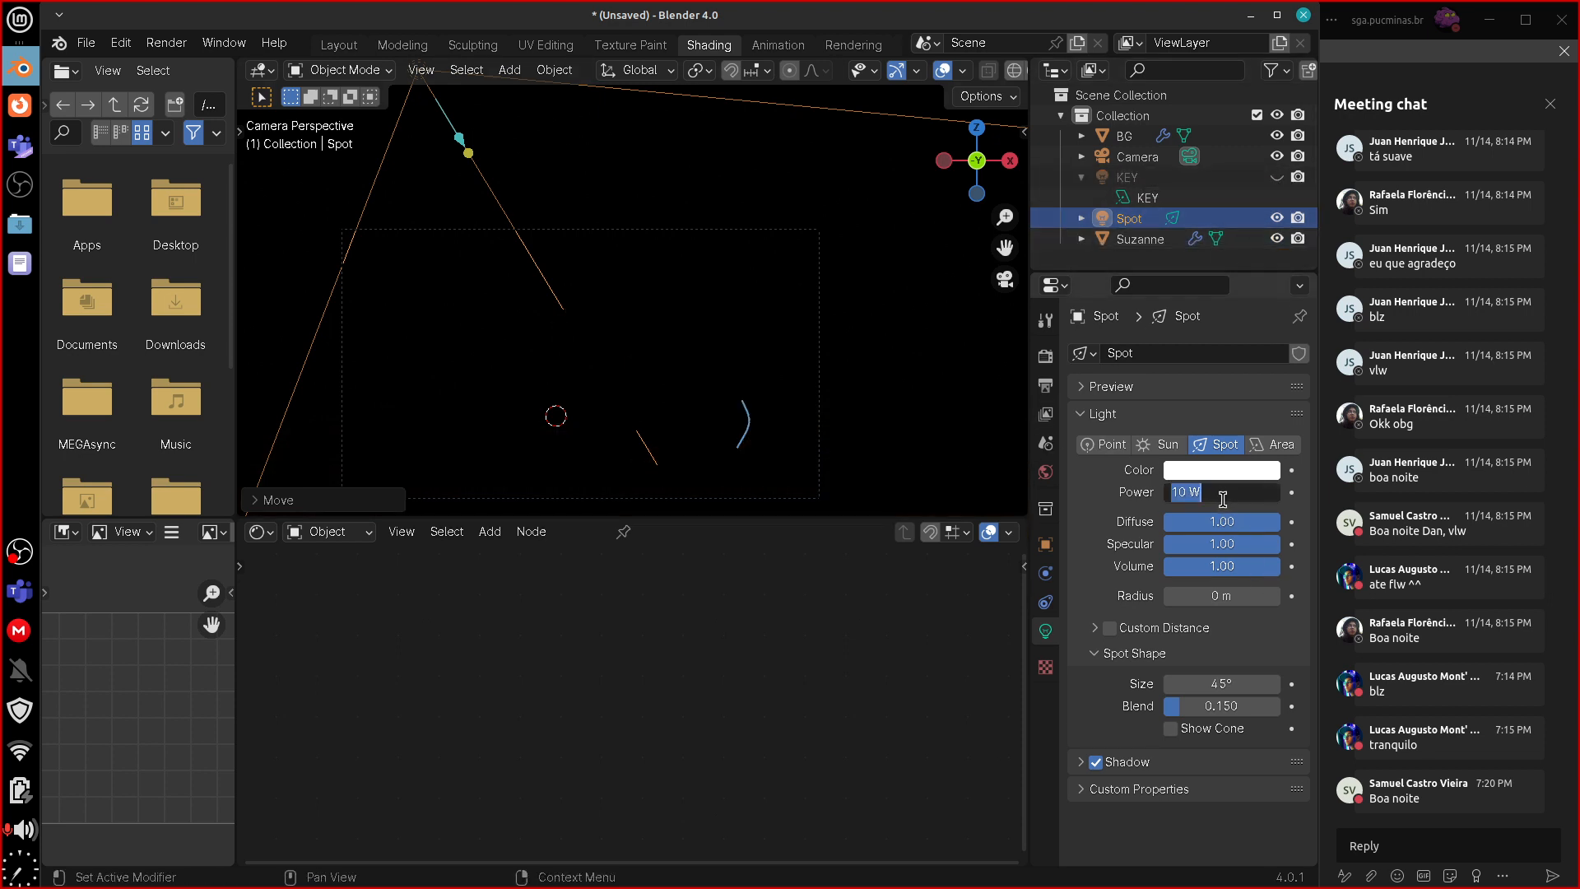
{"action": "type", "text": "1"}
{"action": "key", "text": "Return"}
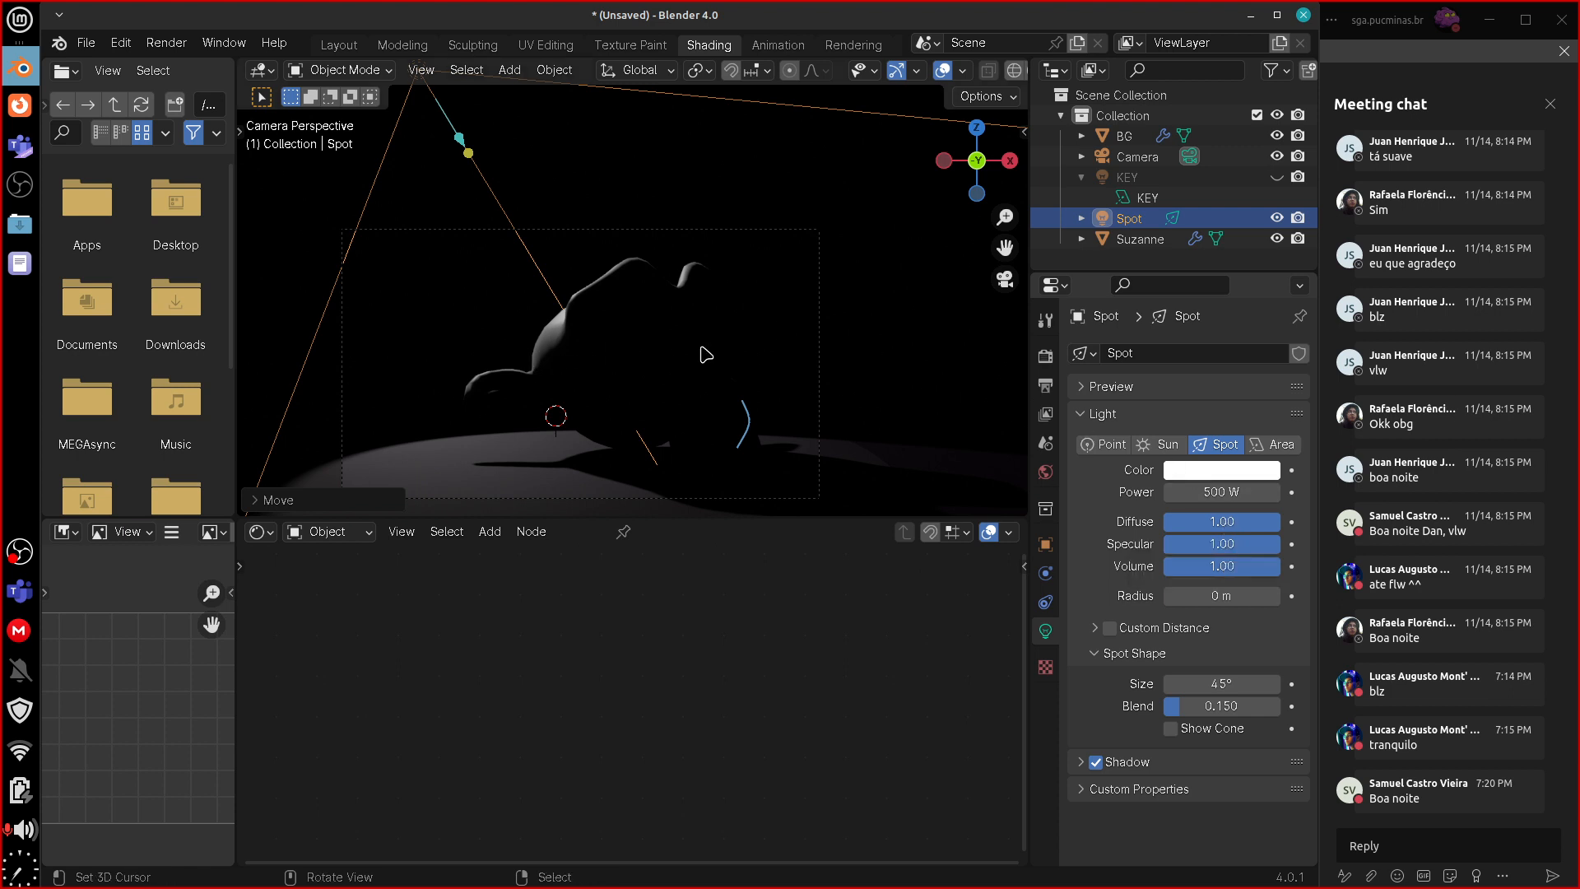
- Lower the spot light slightly in the camera view and aim it at Suzanne's head with a free trackball rotation
{"action": "key", "text": "g"}
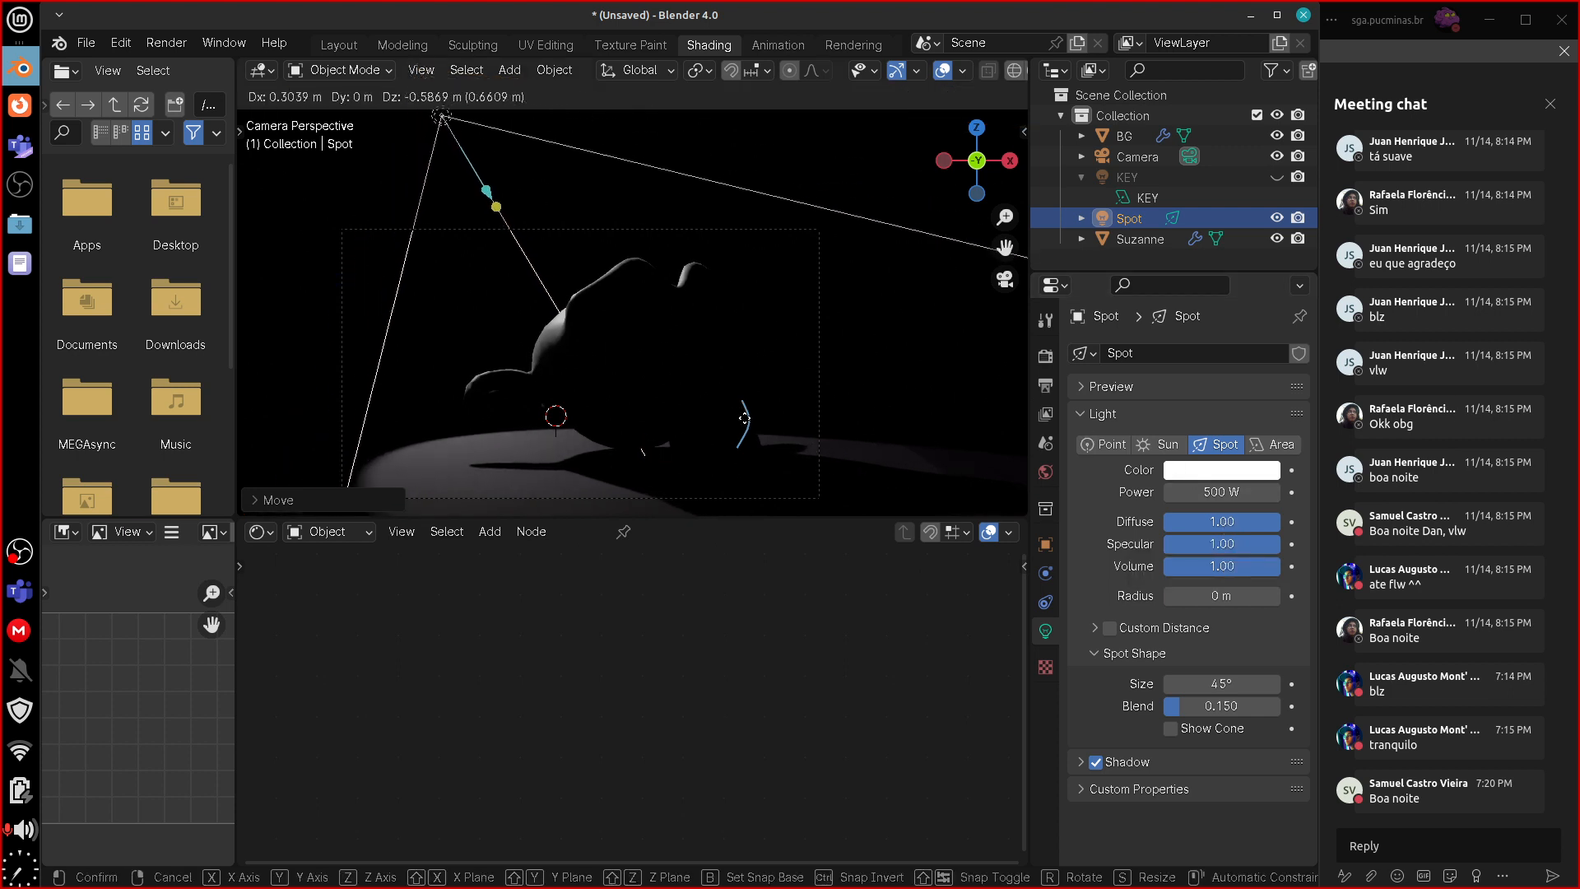
{"action": "left_click", "coordinate": [732, 424]}
{"action": "key", "text": "r"}
{"action": "key", "text": "r"}
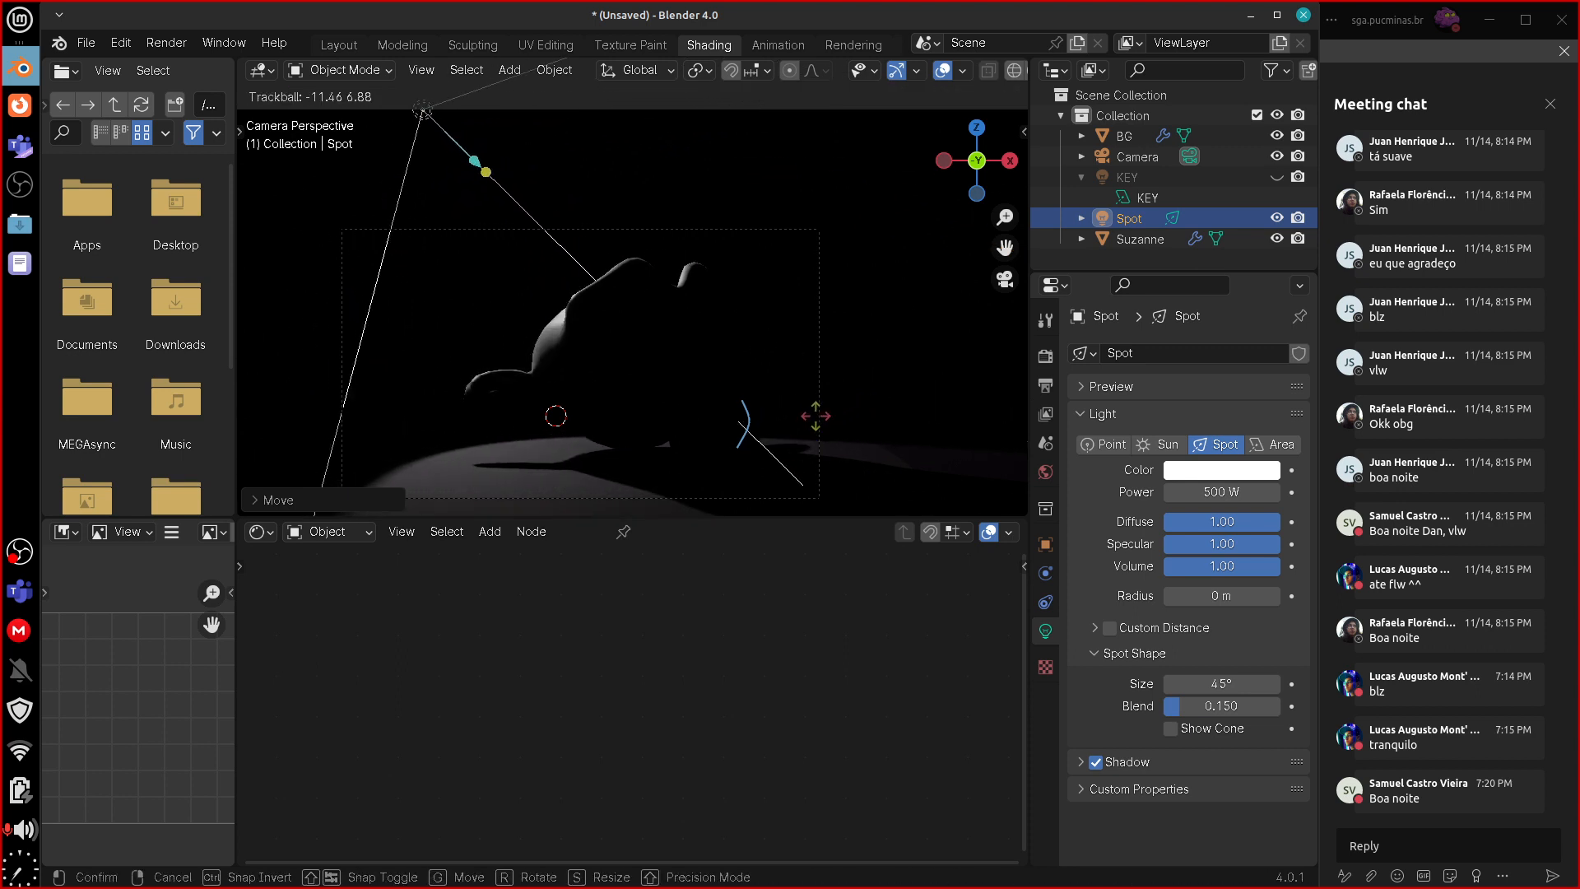
{"action": "left_click", "coordinate": [823, 421]}
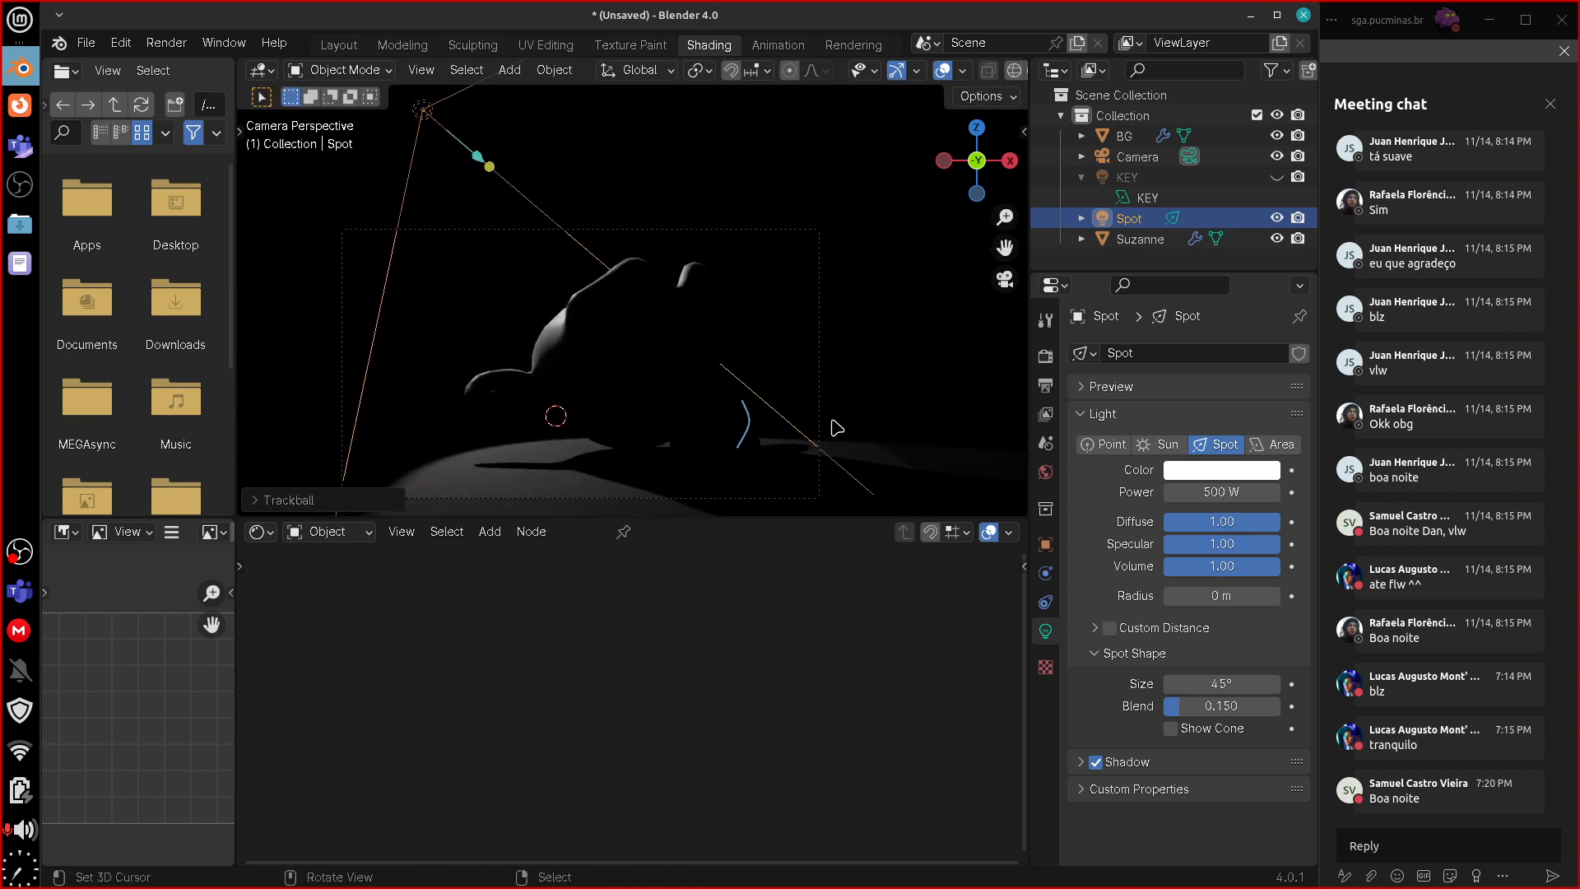
- In the right side view, move the spot light about 0.8 m down and backward, then fine-tune its tilt toward Suzanne
{"action": "key", "text": "KP_3"}
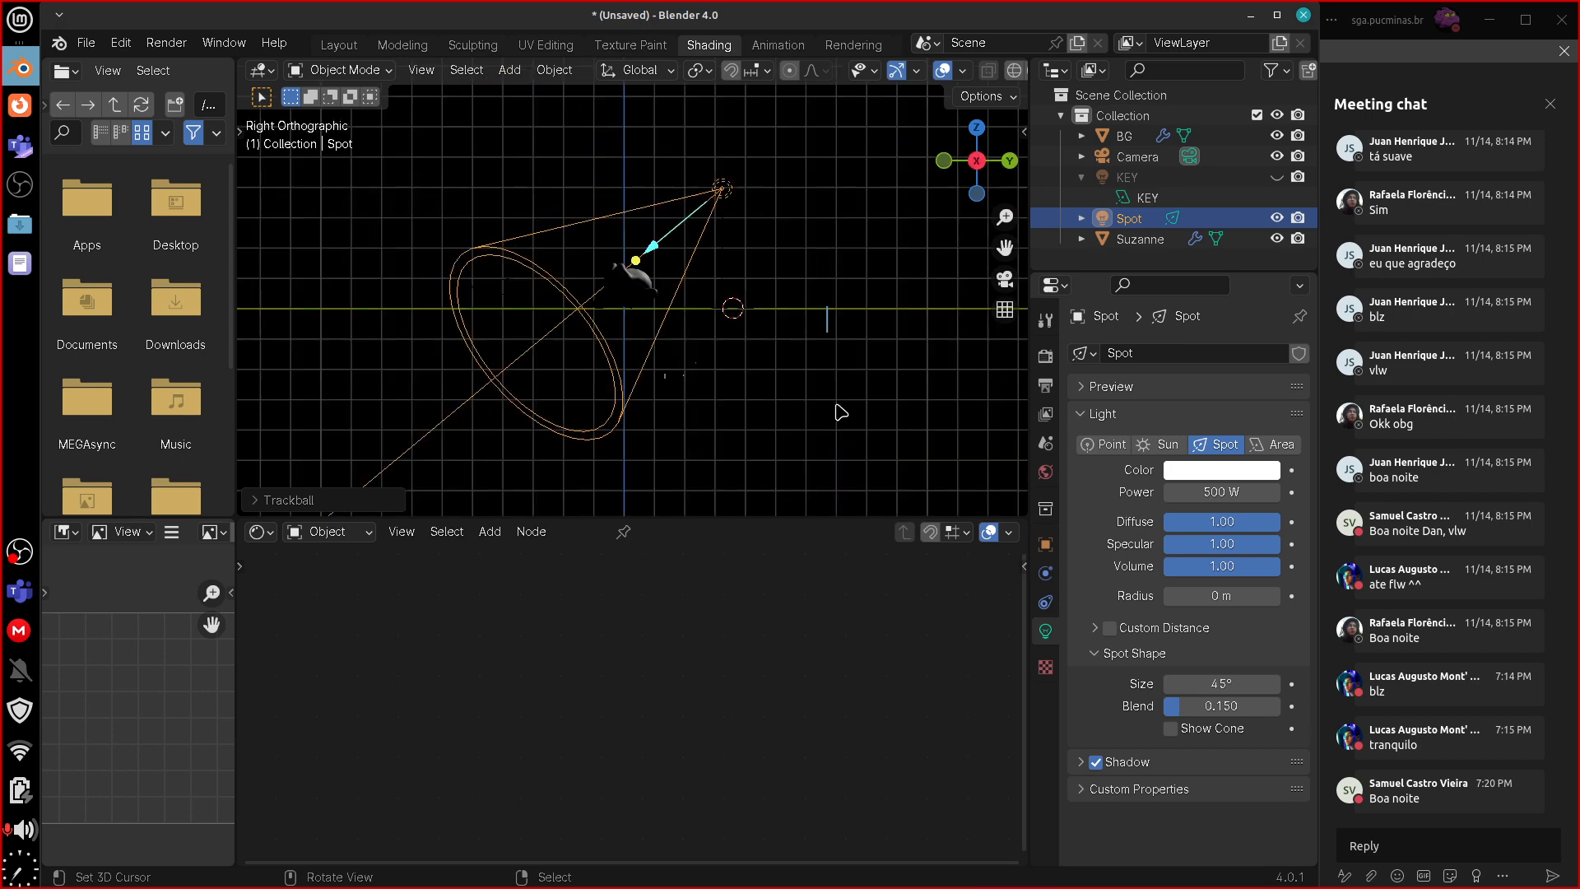
{"action": "key", "text": "g"}
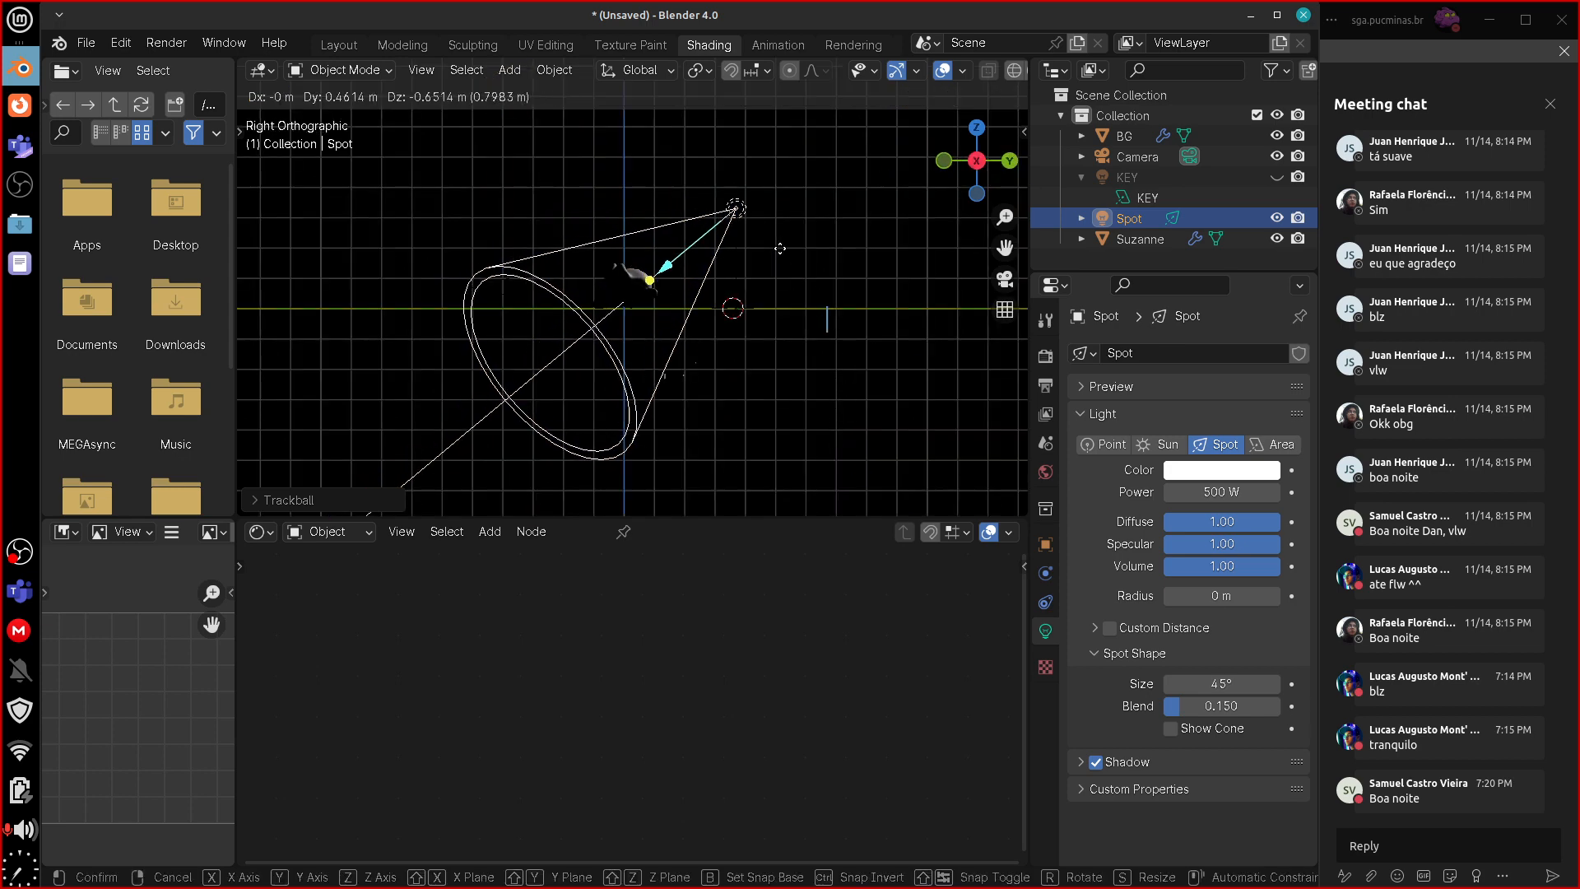
{"action": "left_click", "coordinate": [782, 256]}
{"action": "key", "text": "r"}
{"action": "left_click", "coordinate": [699, 492]}
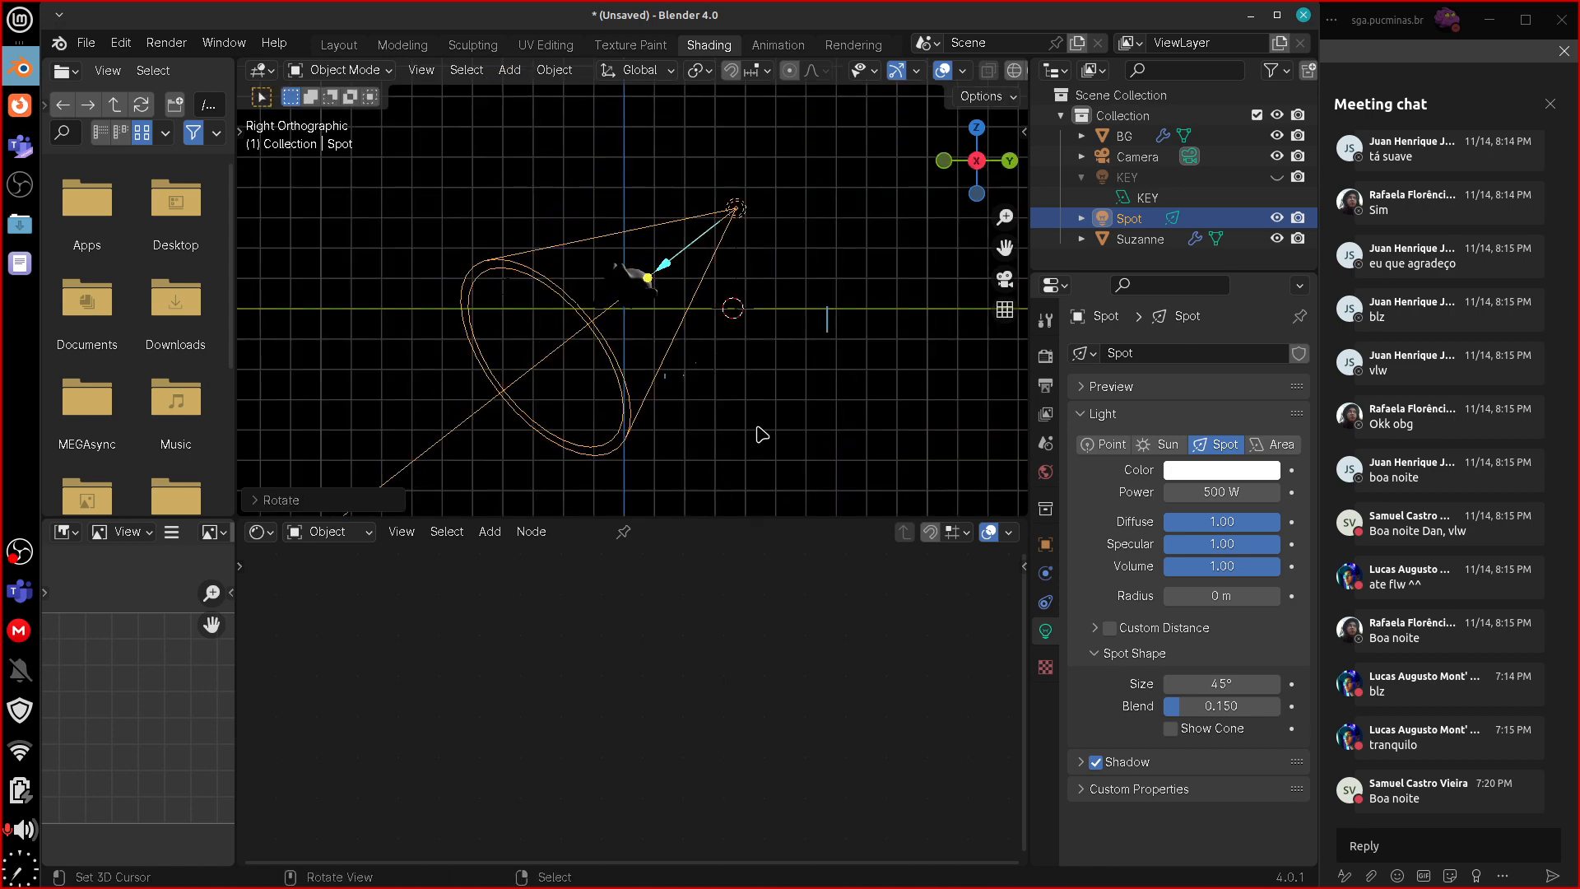
- In the right side view, raise the spot light above Suzanne's head and tilt its beam more steeply downward
{"action": "key", "text": "KP_0"}
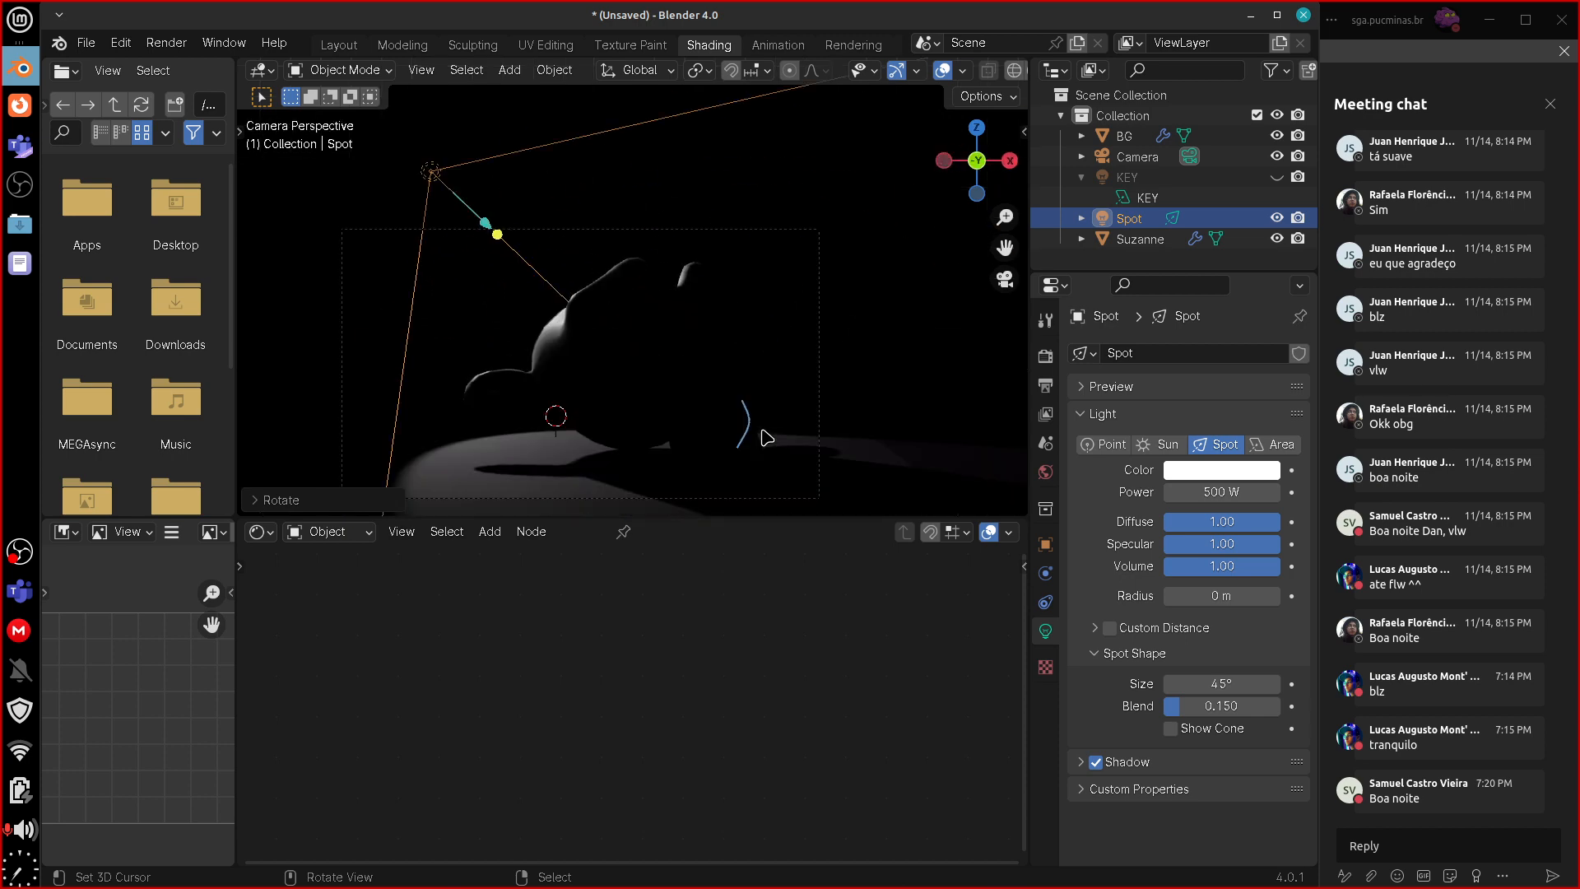
{"action": "key", "text": "KP_3"}
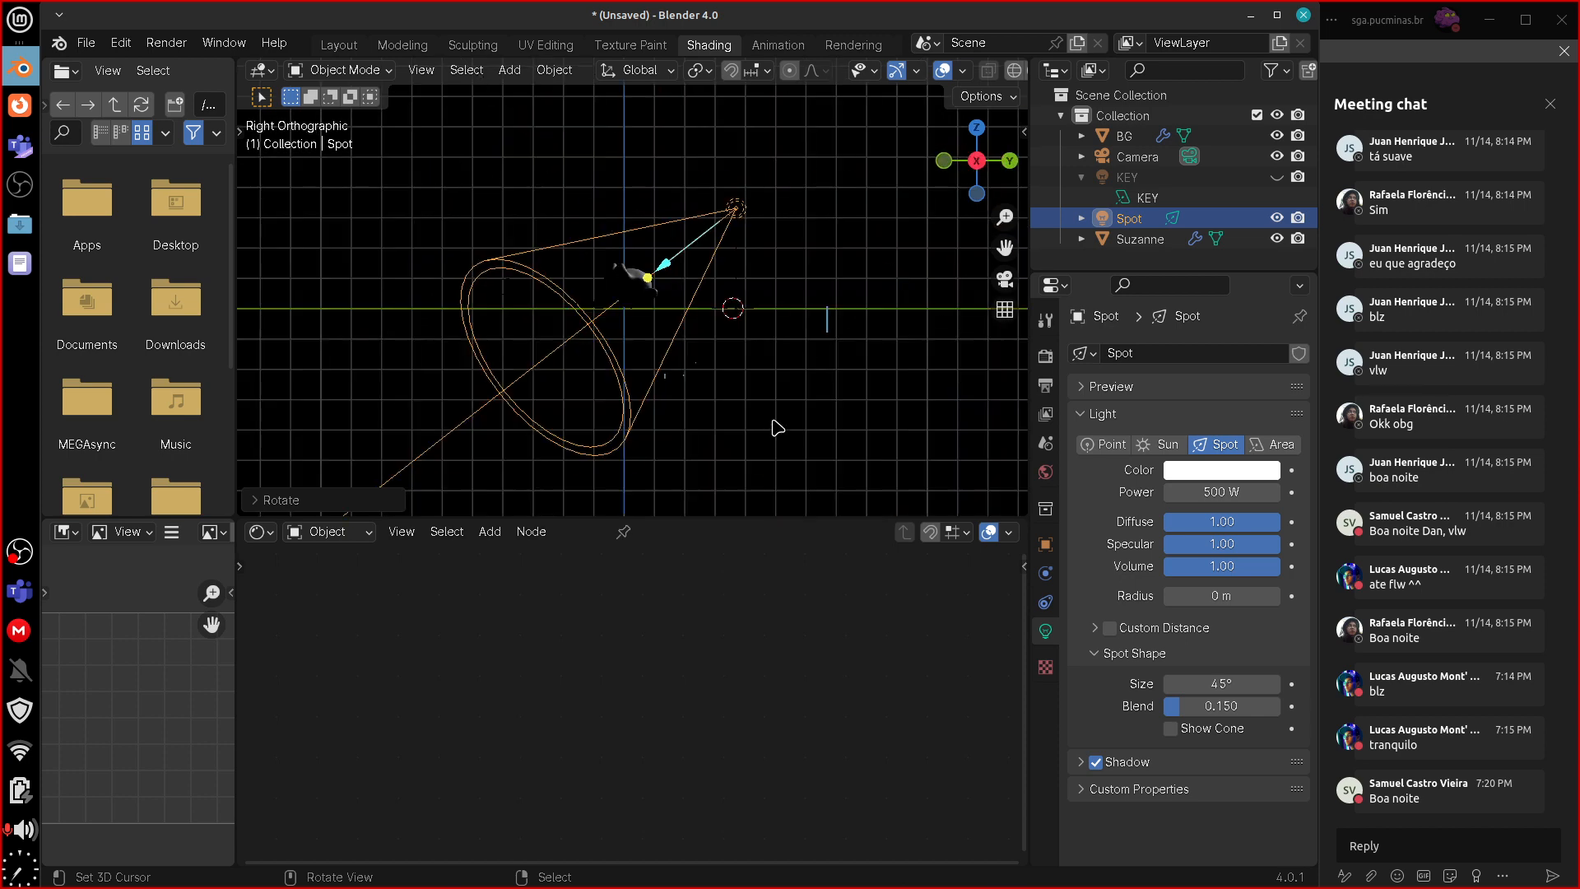
{"action": "key", "text": "g"}
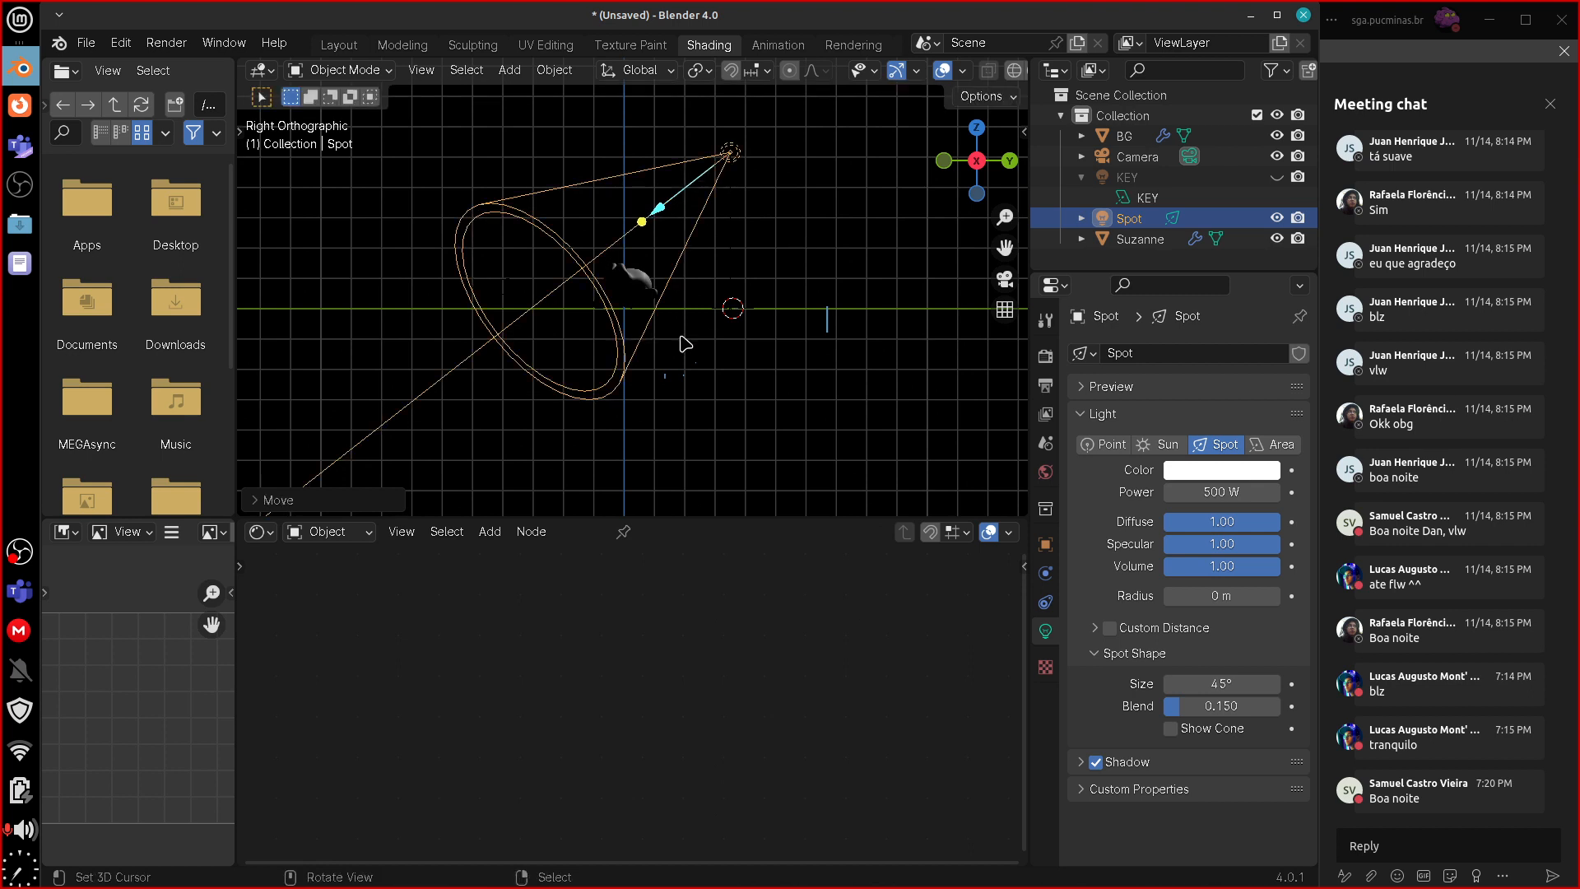
{"action": "key", "text": "Return"}
{"action": "key", "text": "r"}
{"action": "key", "text": "Return"}
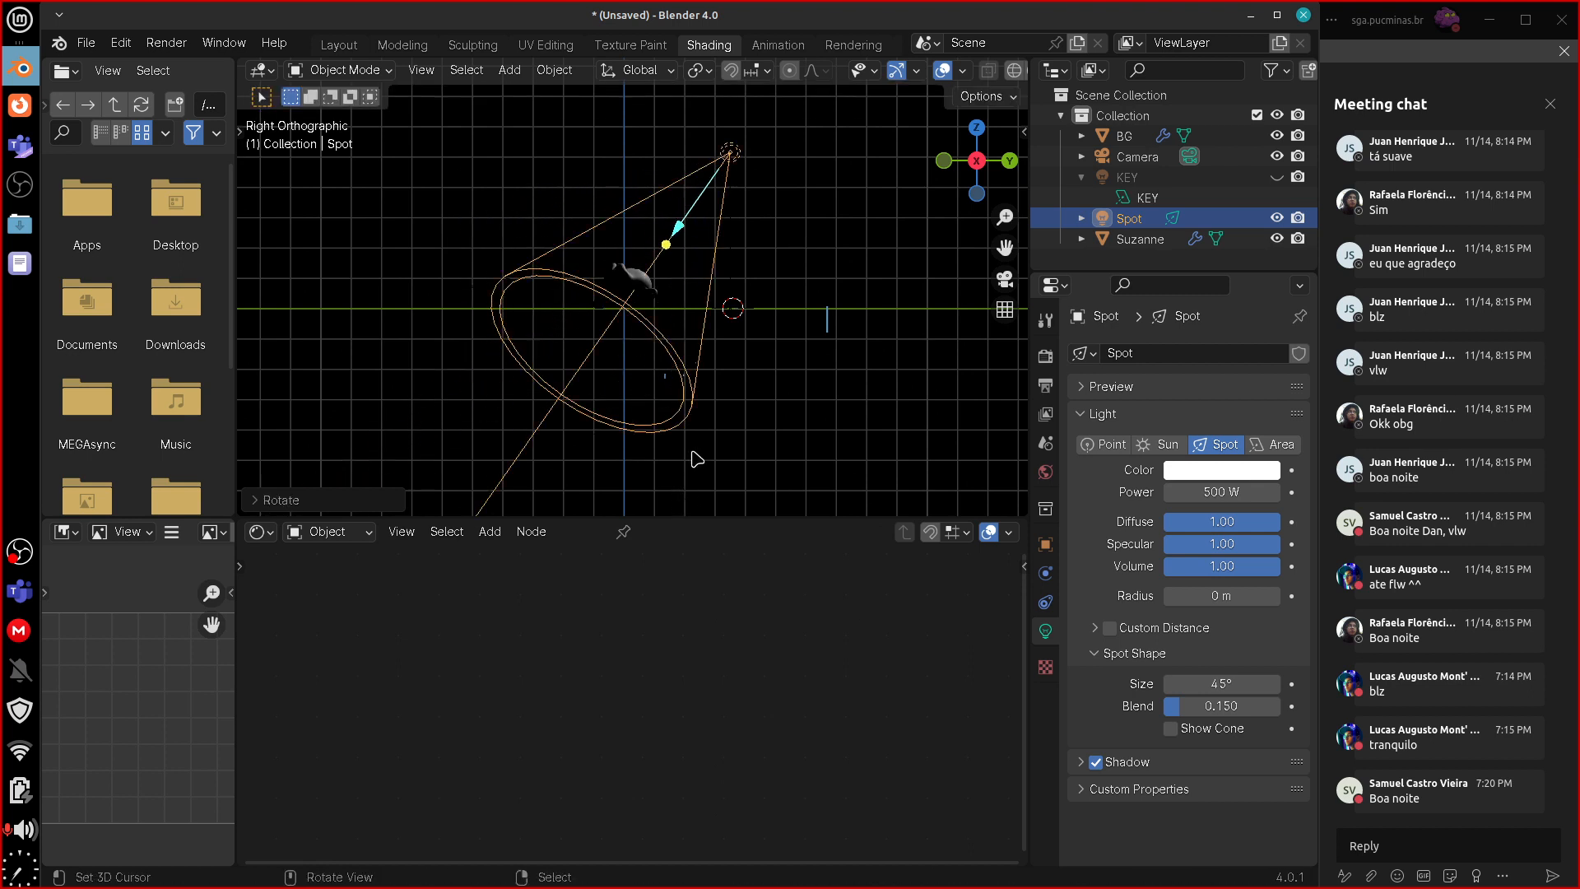
- Nudge the spot light slightly toward Suzanne in the side view and fine-tune its tilt at the head
{"action": "key", "text": "g"}
{"action": "left_click", "coordinate": [767, 336]}
{"action": "key", "text": "r"}
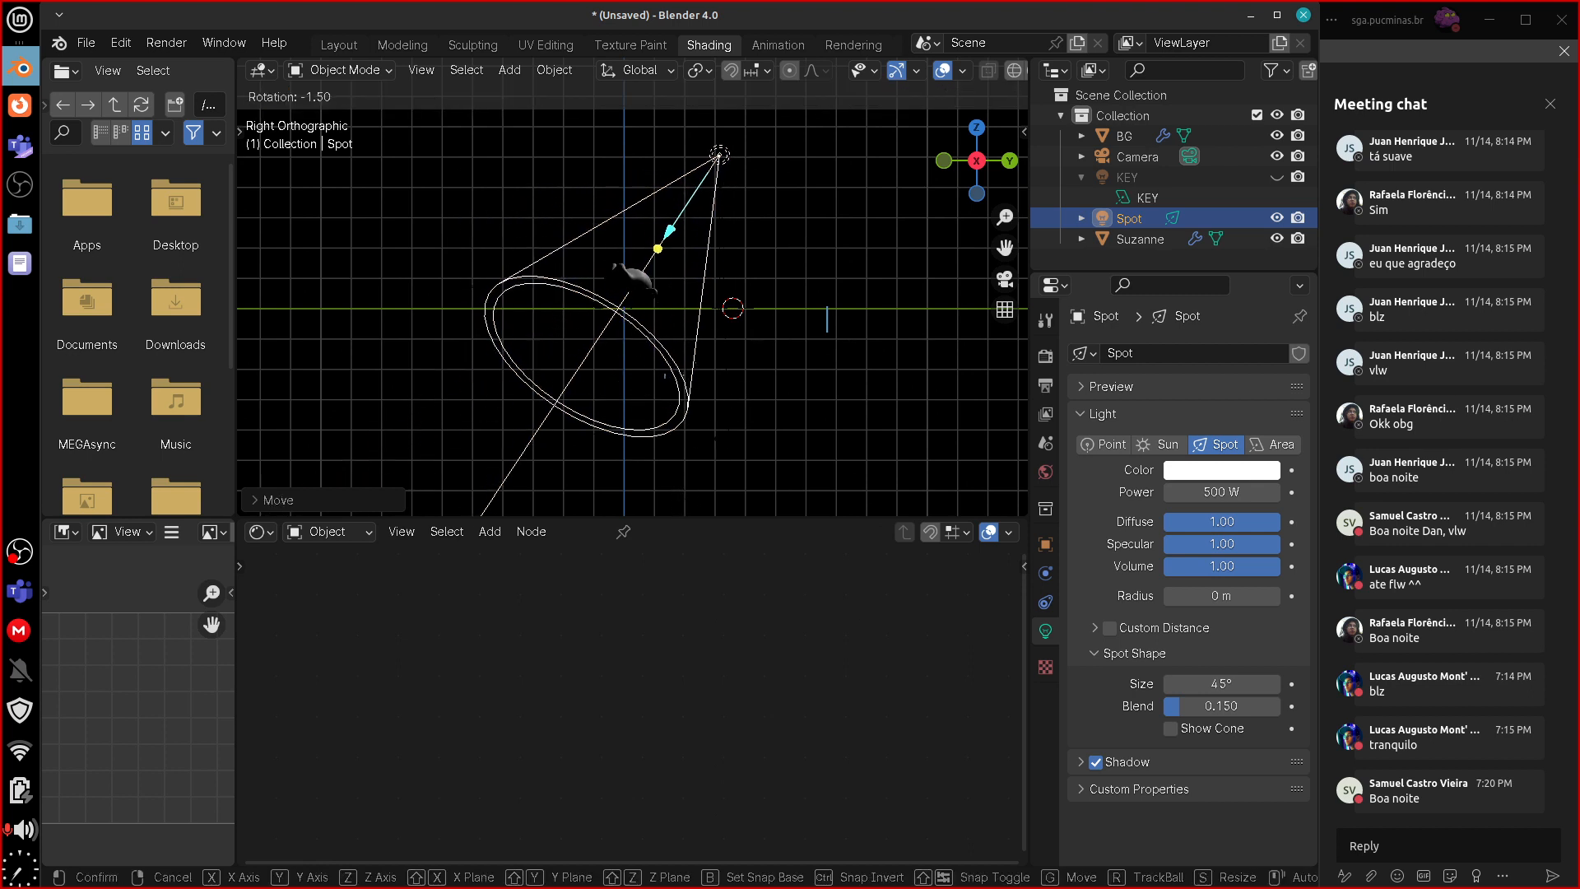
{"action": "left_click", "coordinate": [735, 445]}
- In the camera view, rotate the spot light about 7° clockwise so its beam points more steeply down at Suzanne
{"action": "key", "text": "KP_0"}
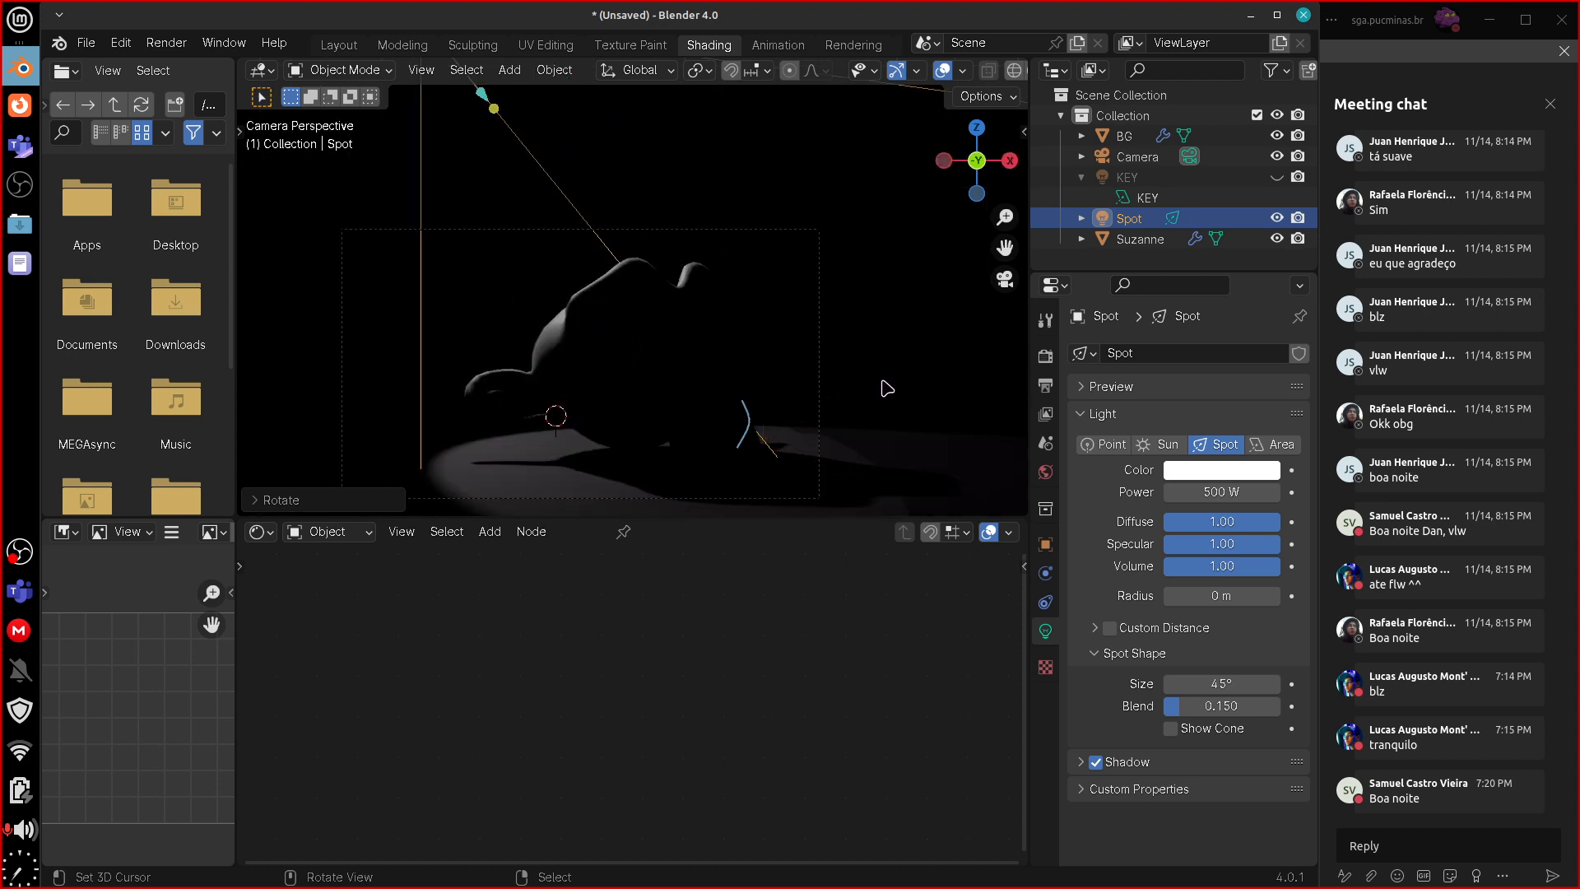
{"action": "key", "text": "r"}
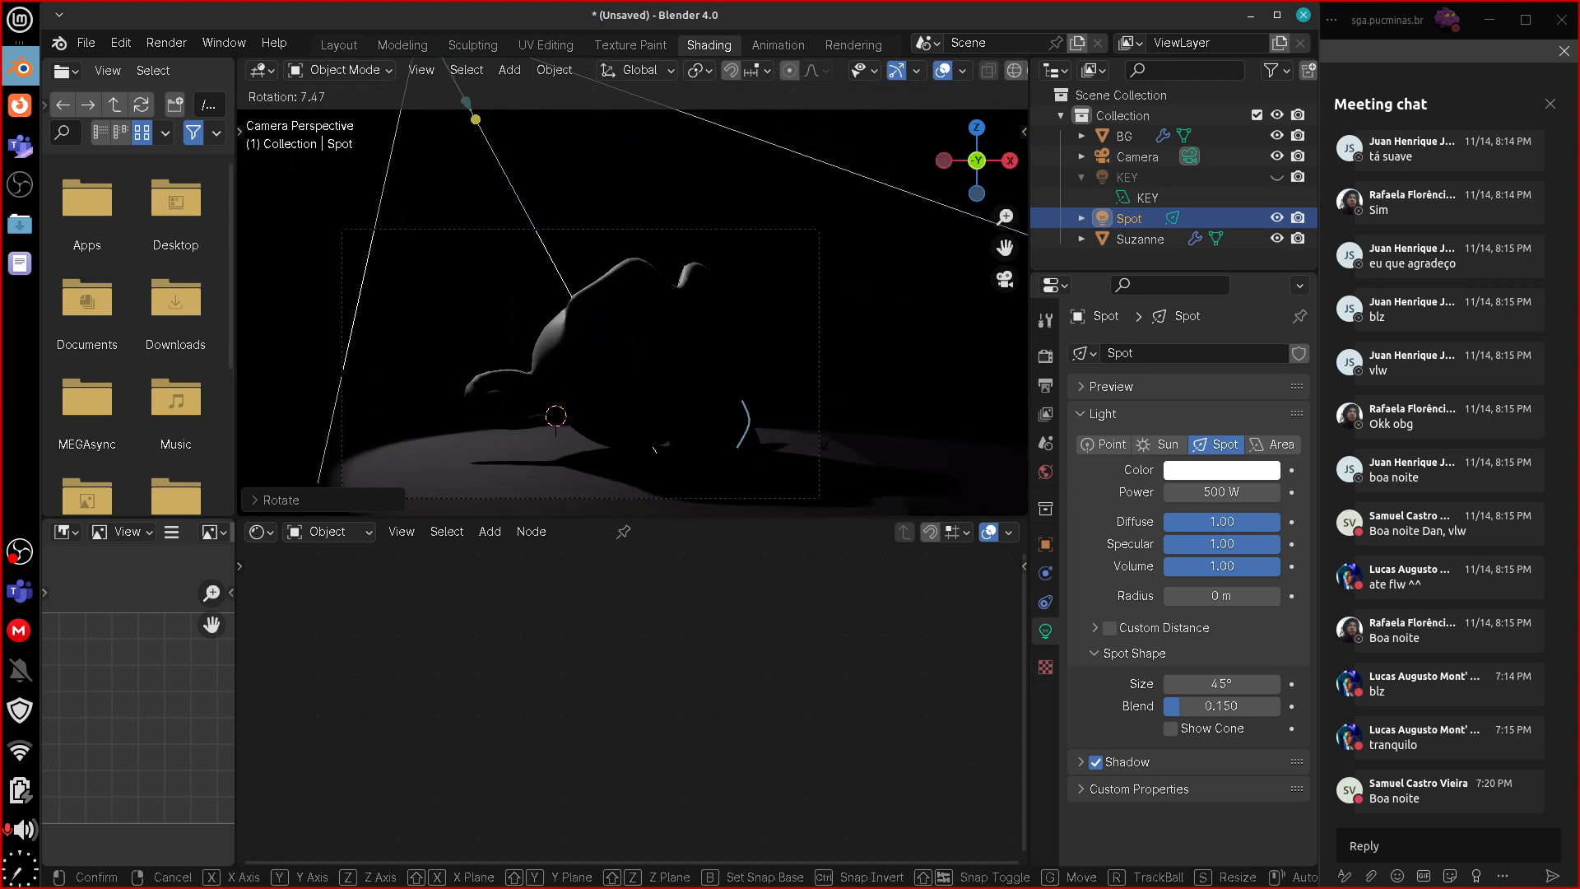
{"action": "key", "text": "Return"}
- Try the spot light's power at 100 W and at 1000 W to compare the rim lighting
{"action": "left_click", "coordinate": [1217, 492]}
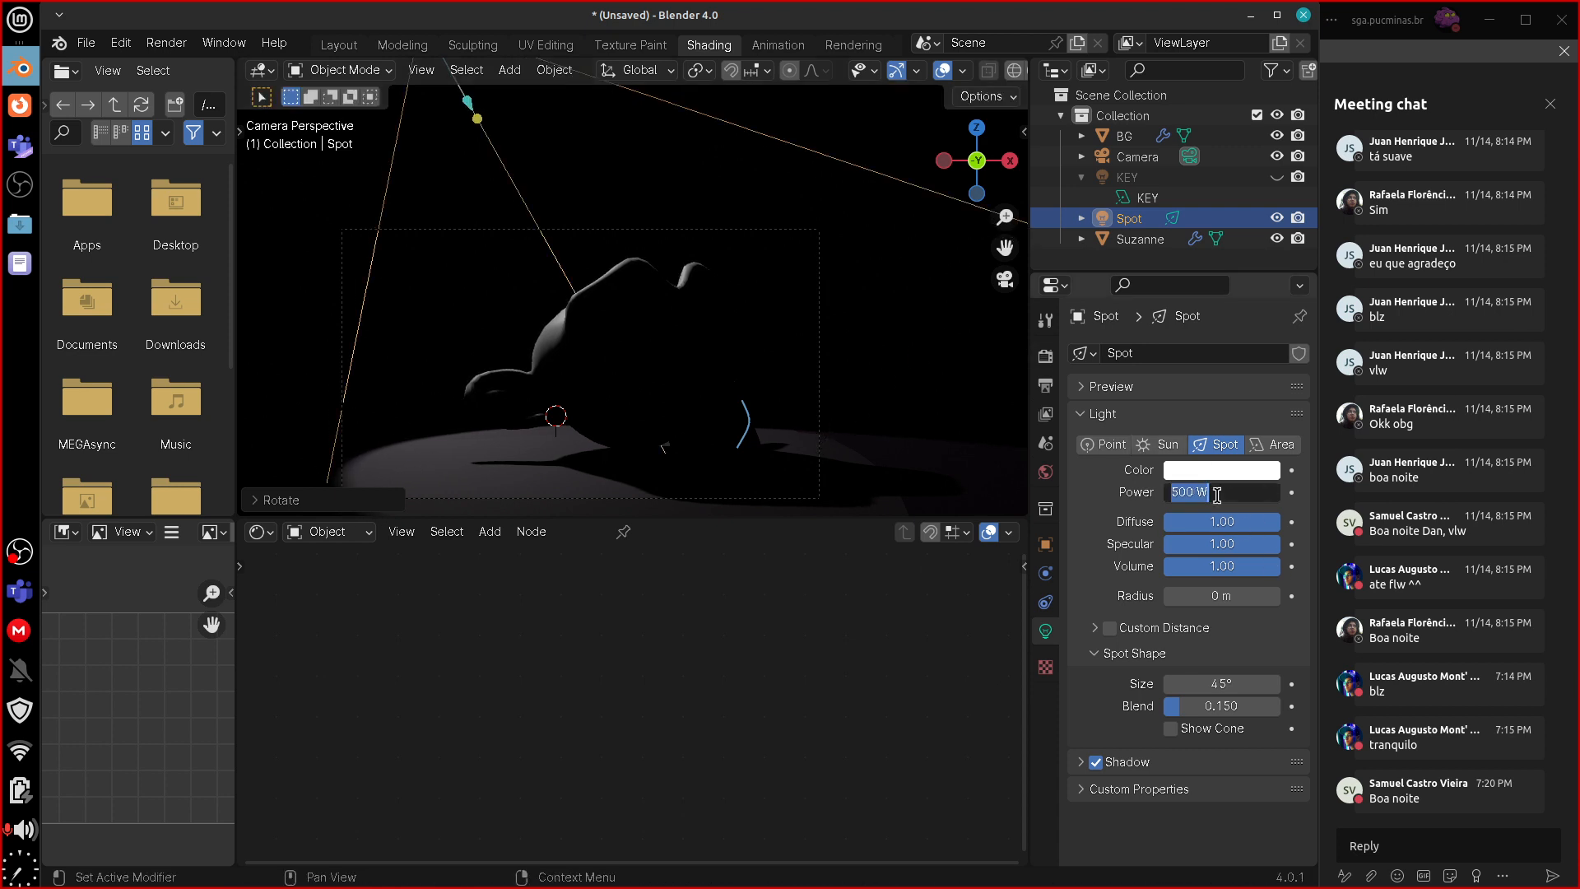
{"action": "type", "text": "100"}
{"action": "key", "text": "Return"}
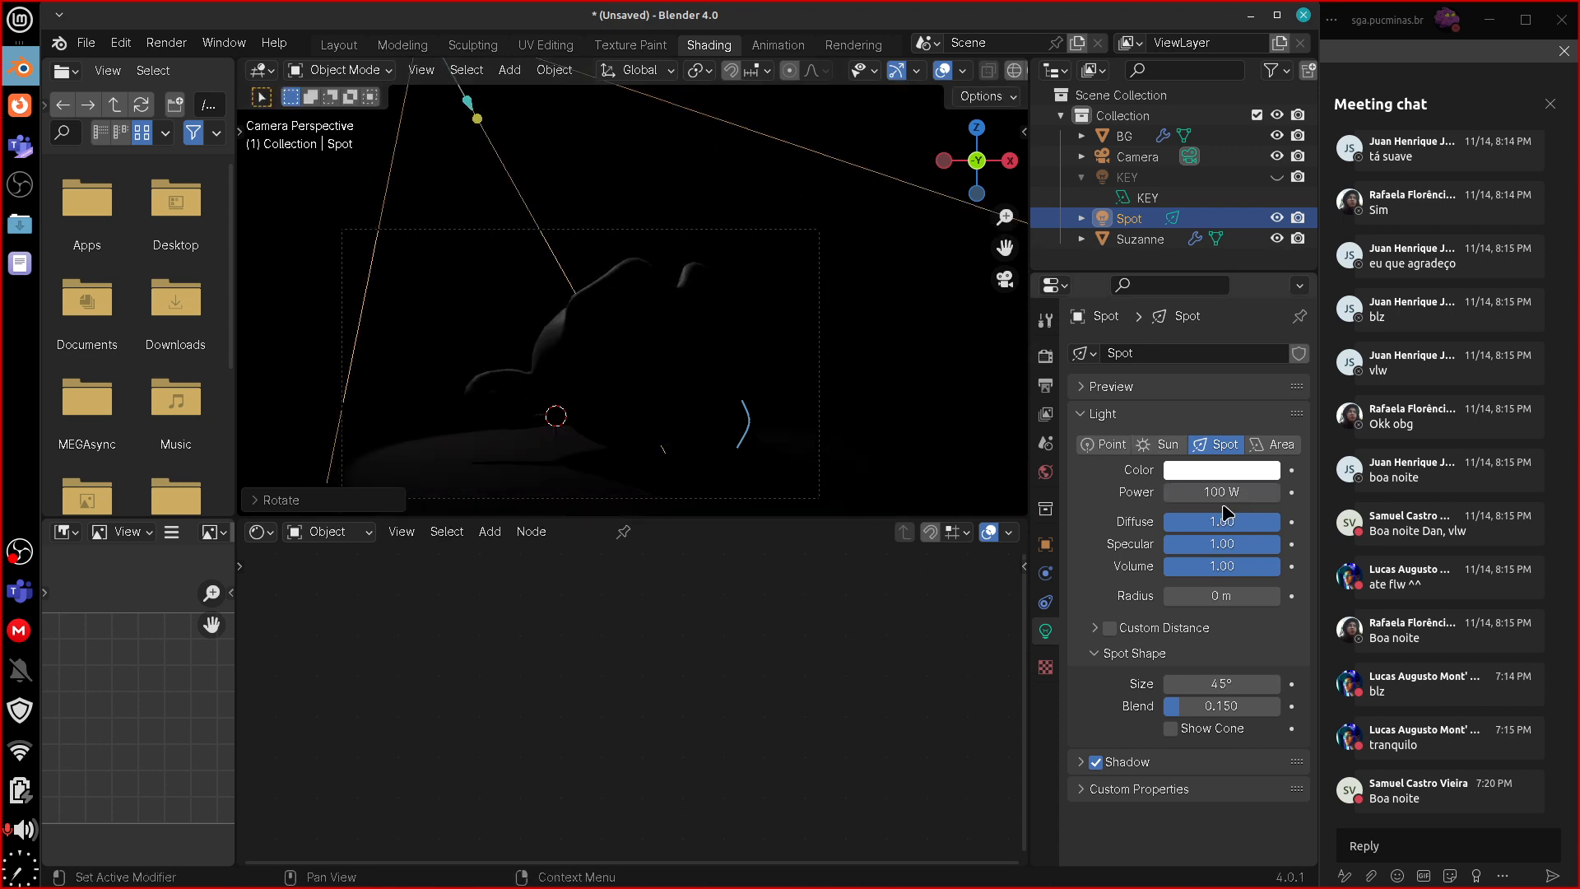
{"action": "left_click", "coordinate": [1239, 492]}
{"action": "left_click", "coordinate": [1241, 493]}
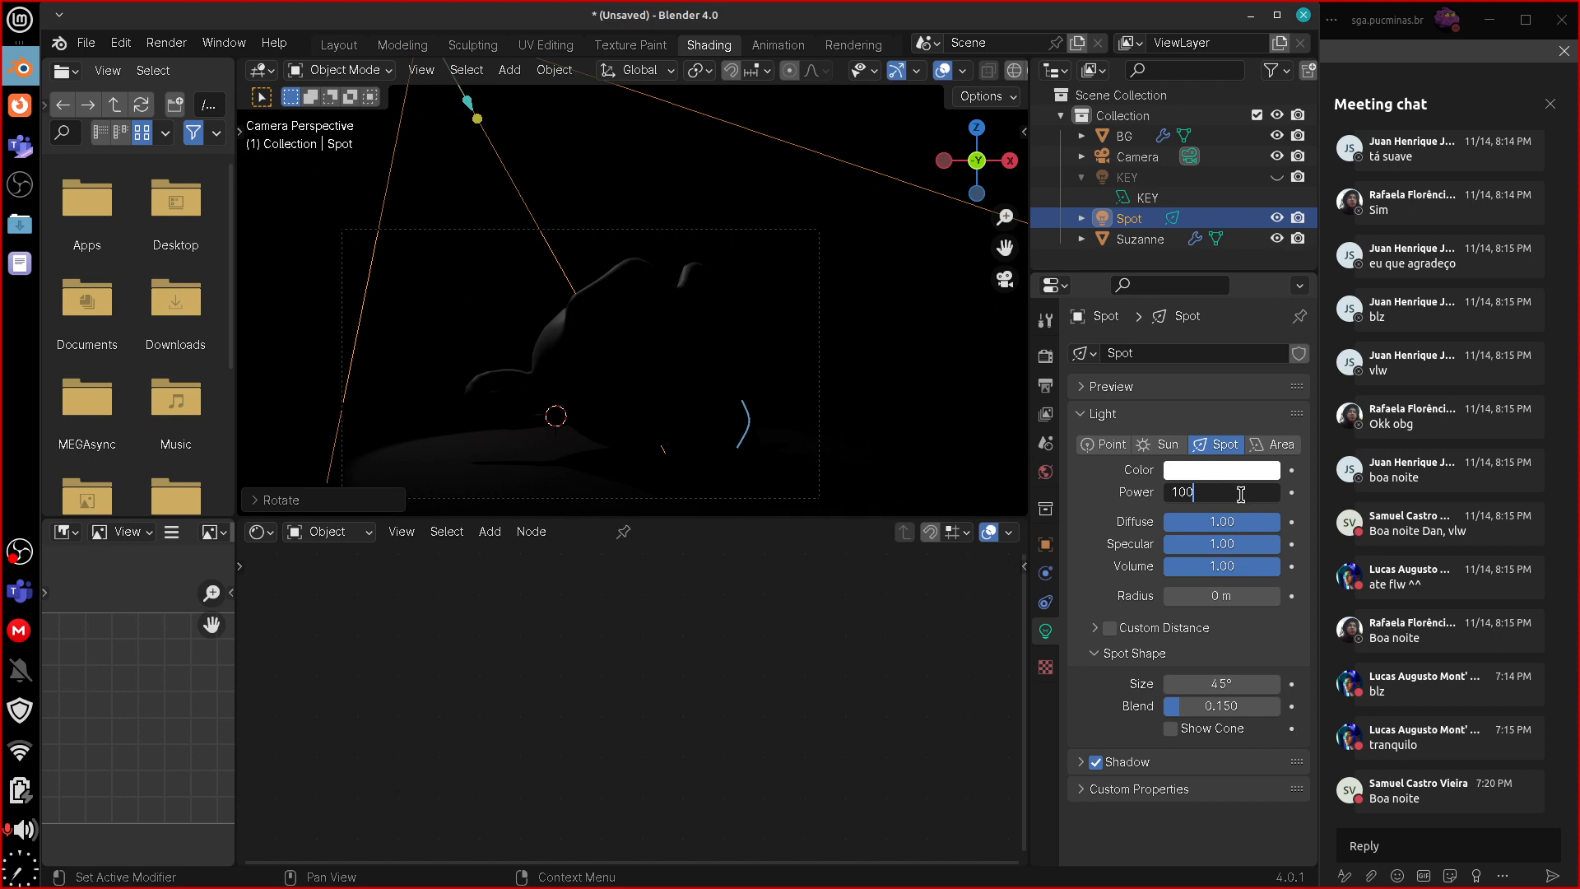
{"action": "type", "text": "0"}
{"action": "key", "text": "Return"}
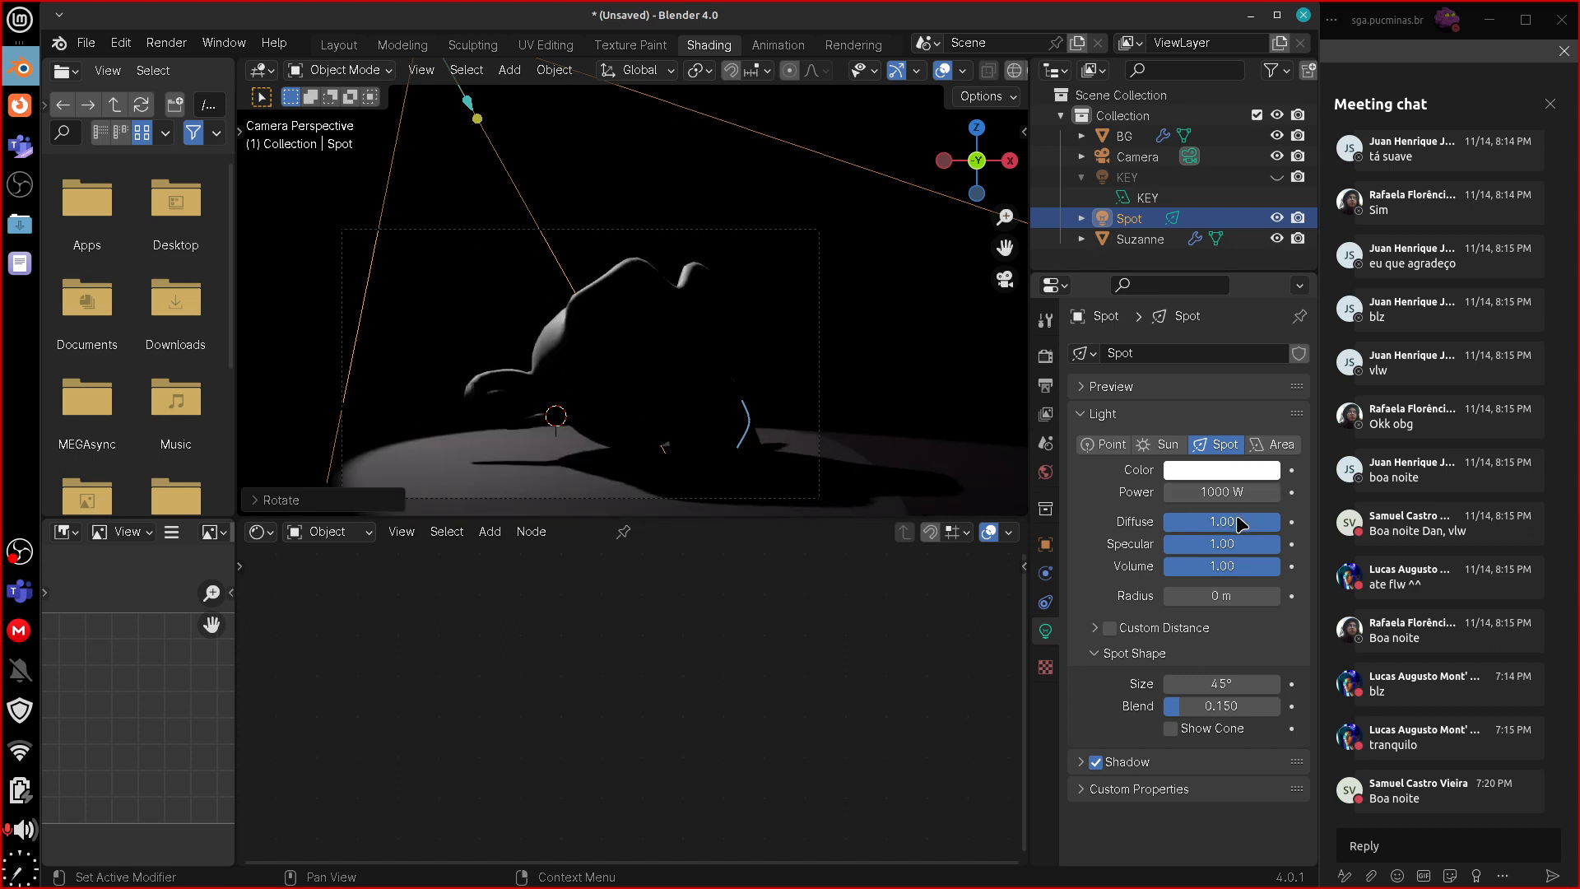
- Set the spot light's power to 500 W for comparison and increase it to 5000 W
{"action": "left_click", "coordinate": [1217, 492]}
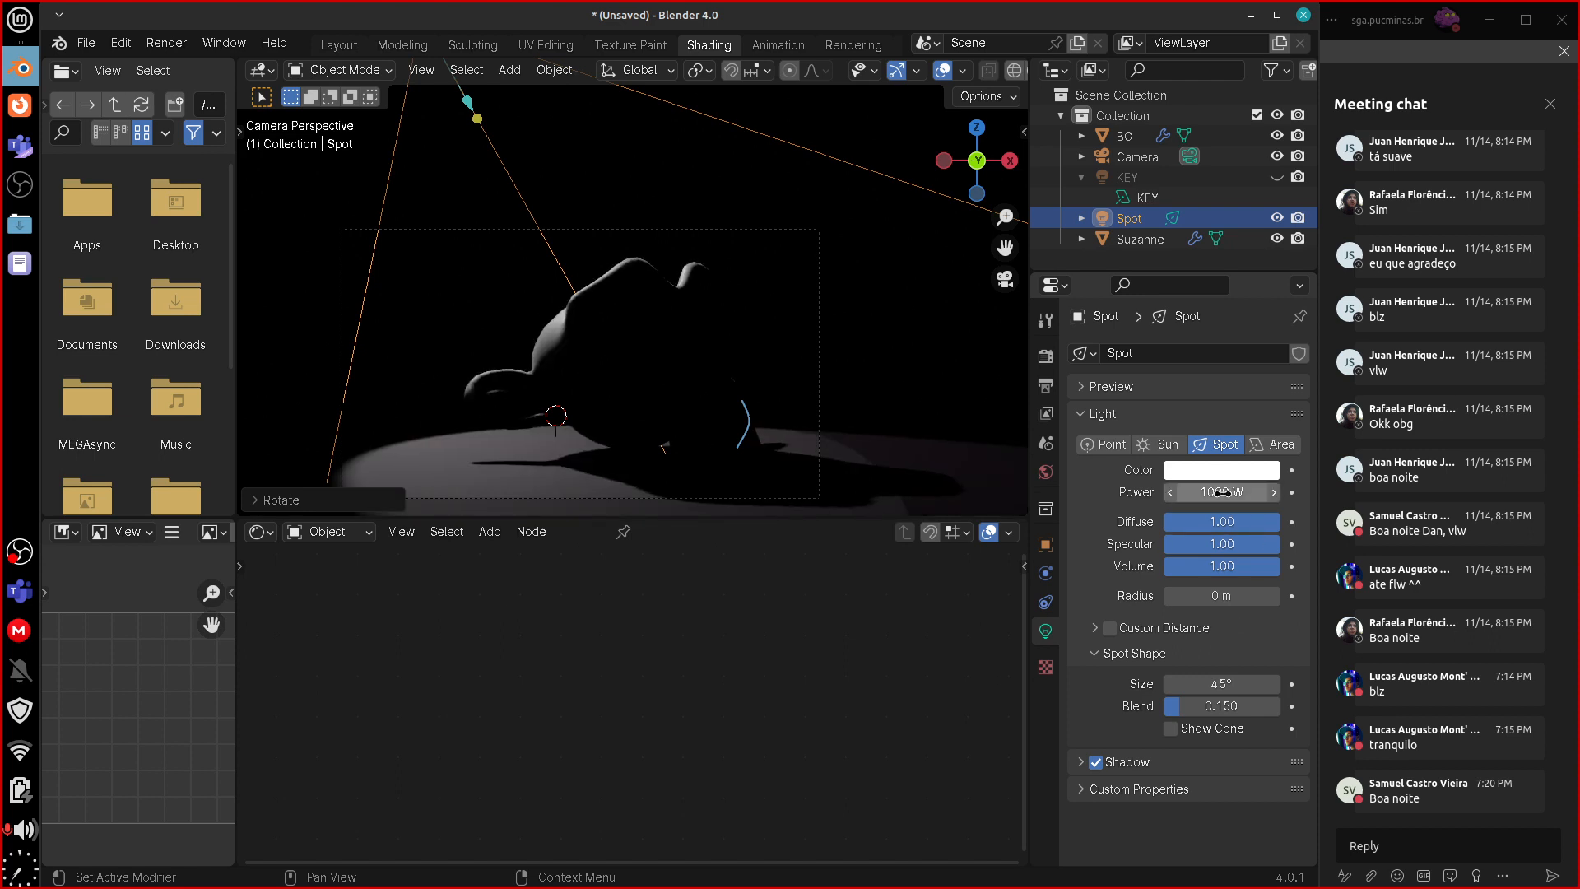
{"action": "type", "text": "5"}
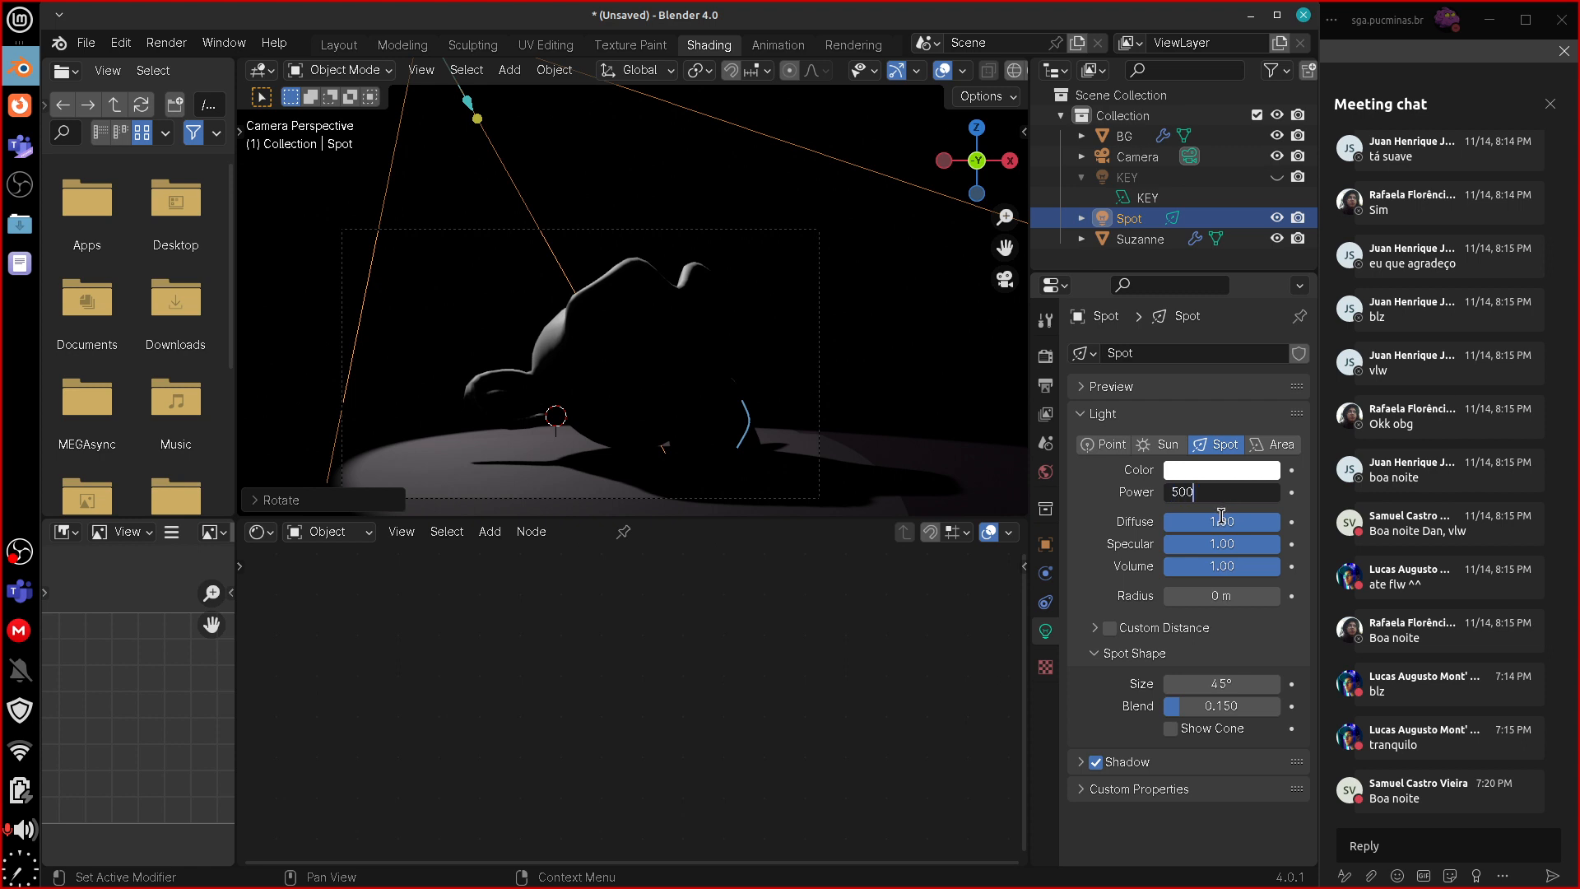
{"action": "type", "text": "00"}
{"action": "key", "text": "Return"}
{"action": "left_click", "coordinate": [1240, 490]}
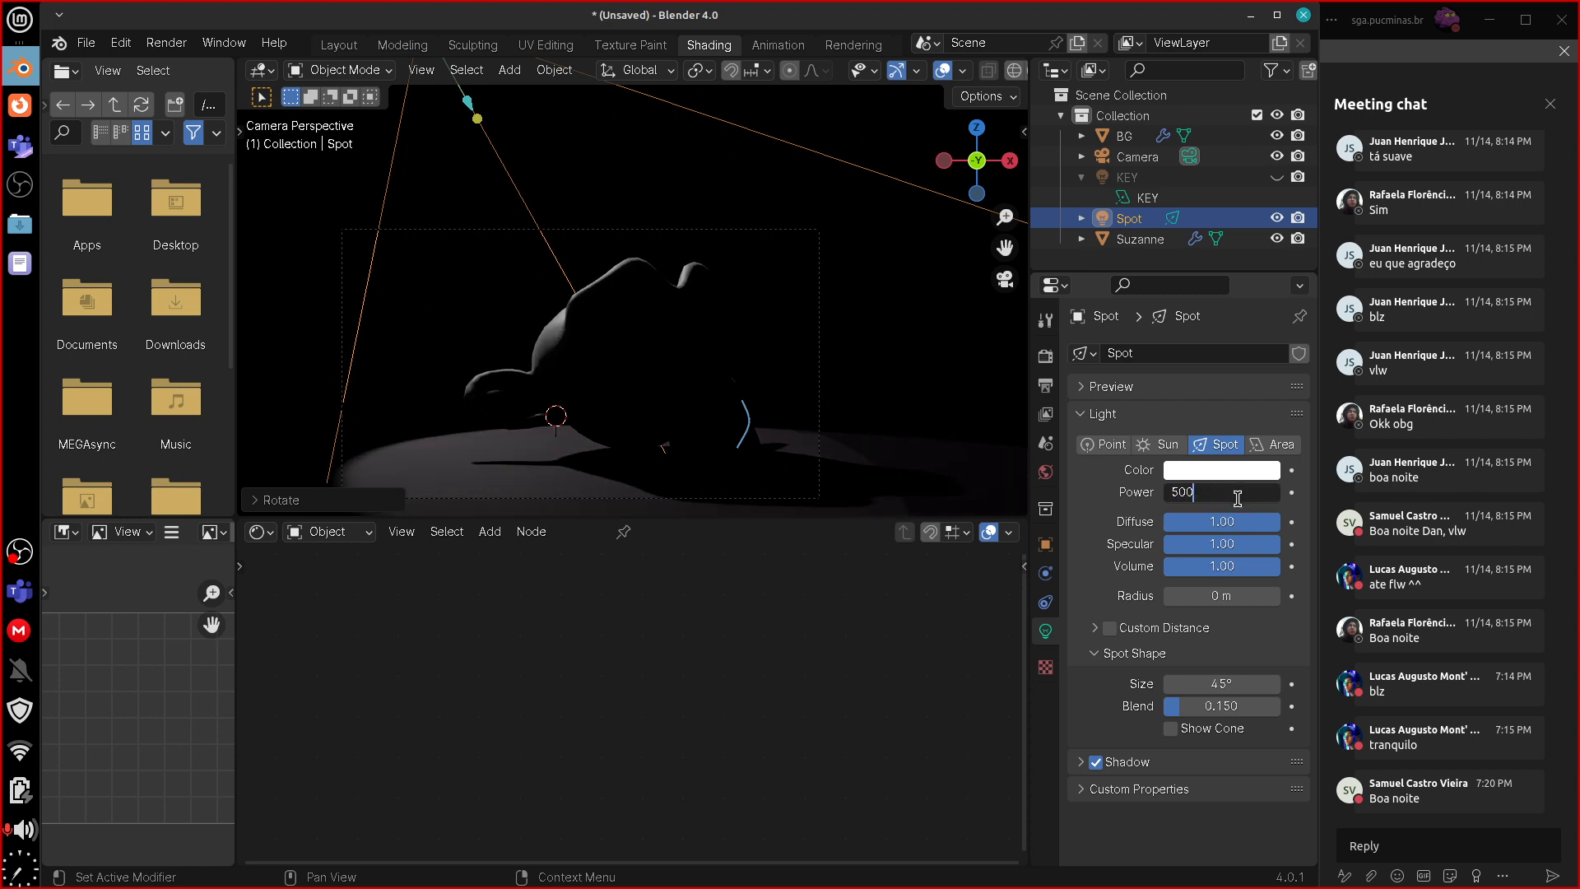
{"action": "key", "text": "Return"}
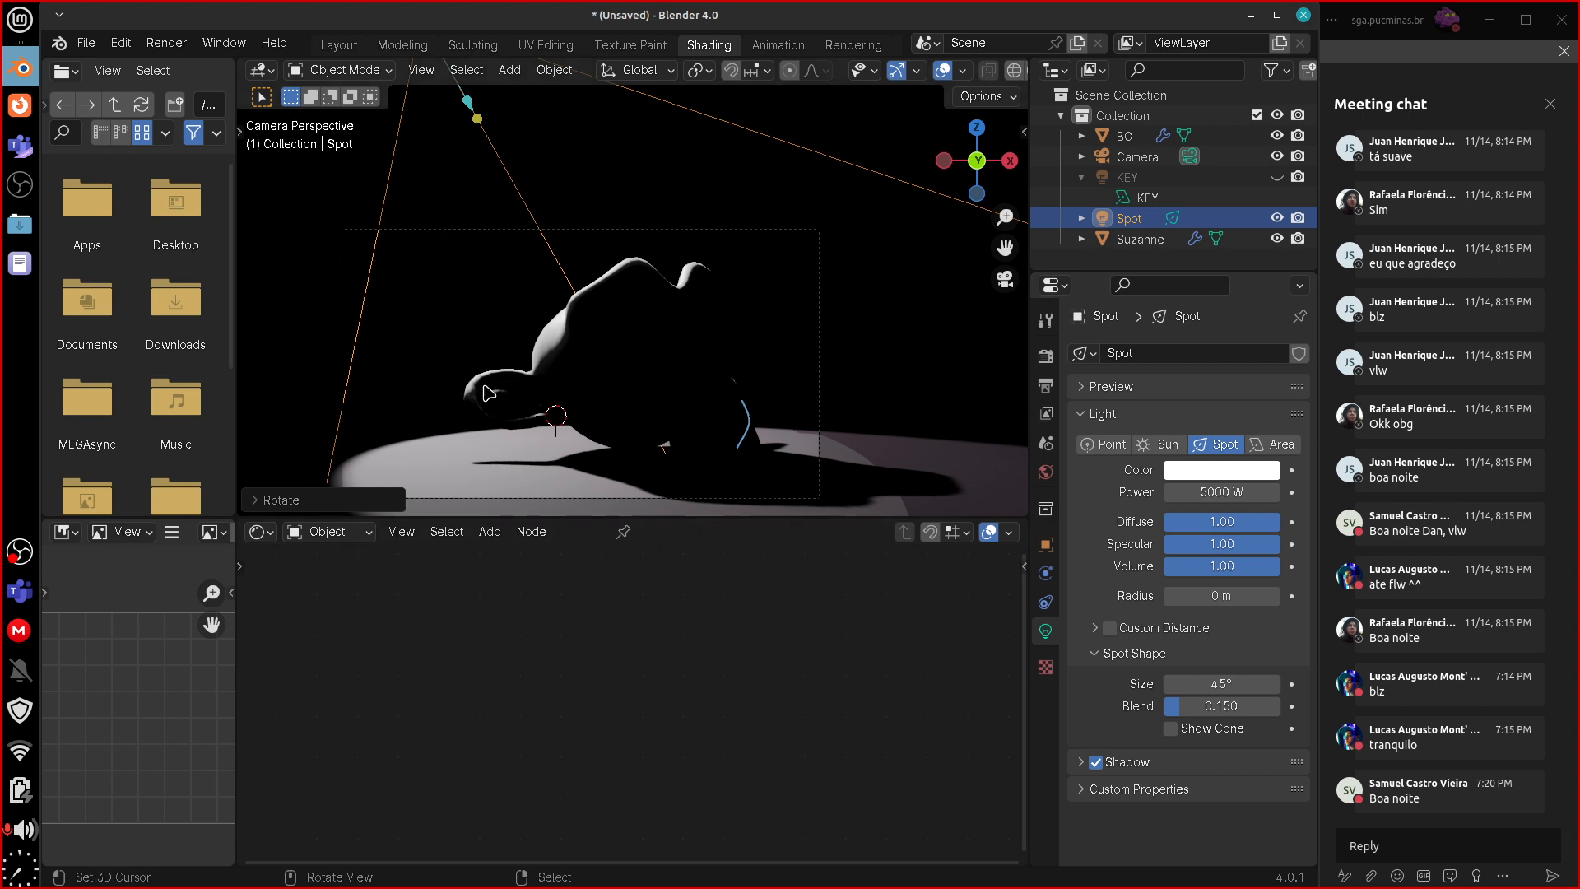
- Set the spot light's power to 1000 W and its radius to 2 m
{"action": "left_click", "coordinate": [1218, 492]}
{"action": "type", "text": "1"}
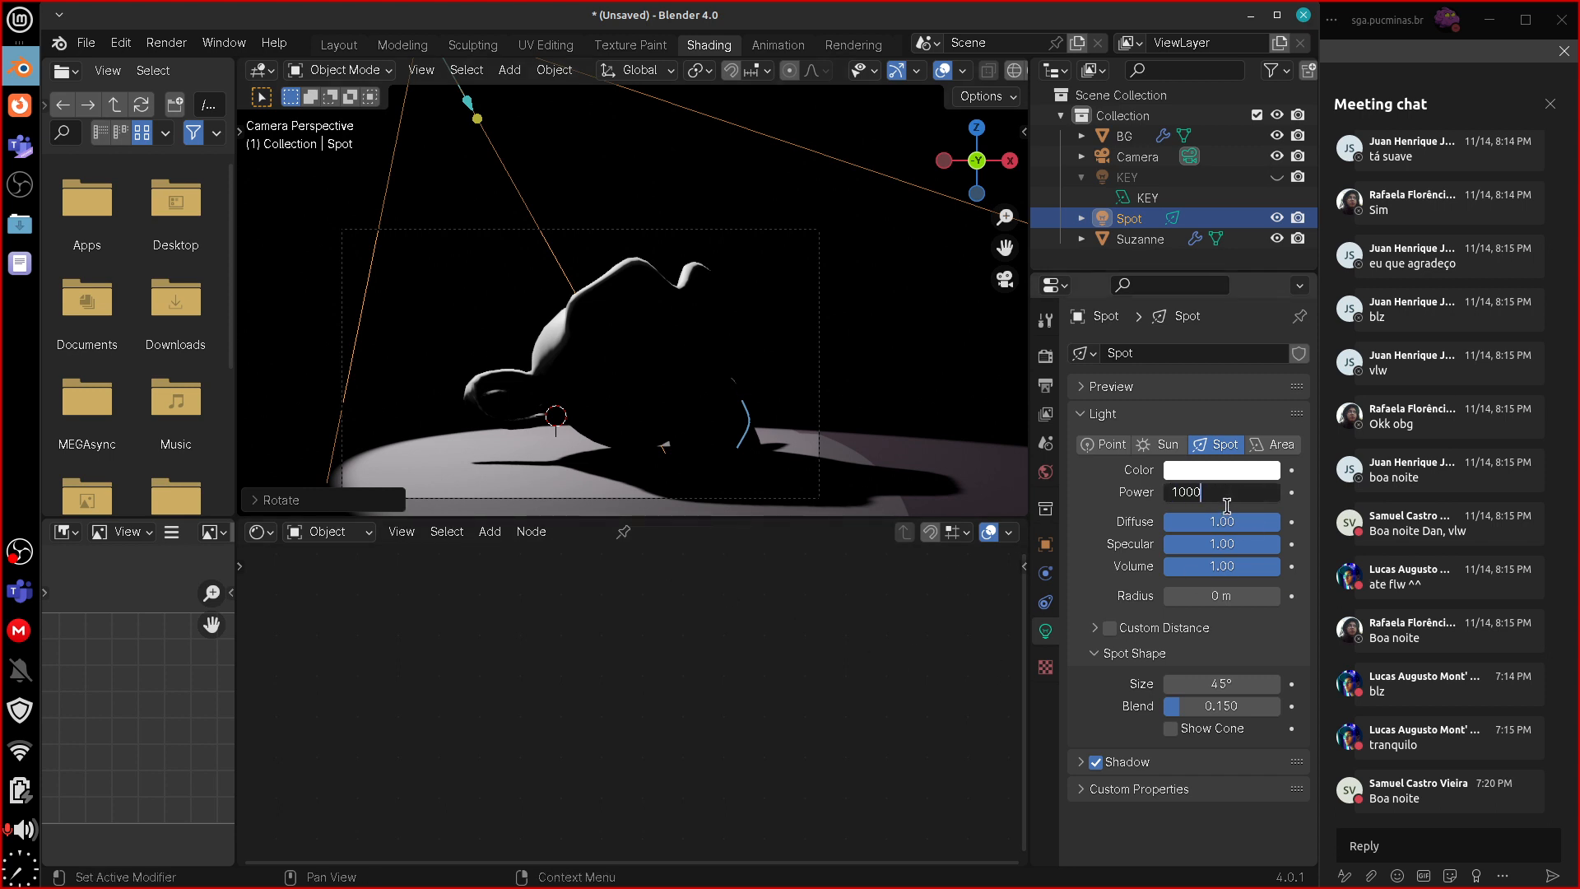
{"action": "key", "text": "Return"}
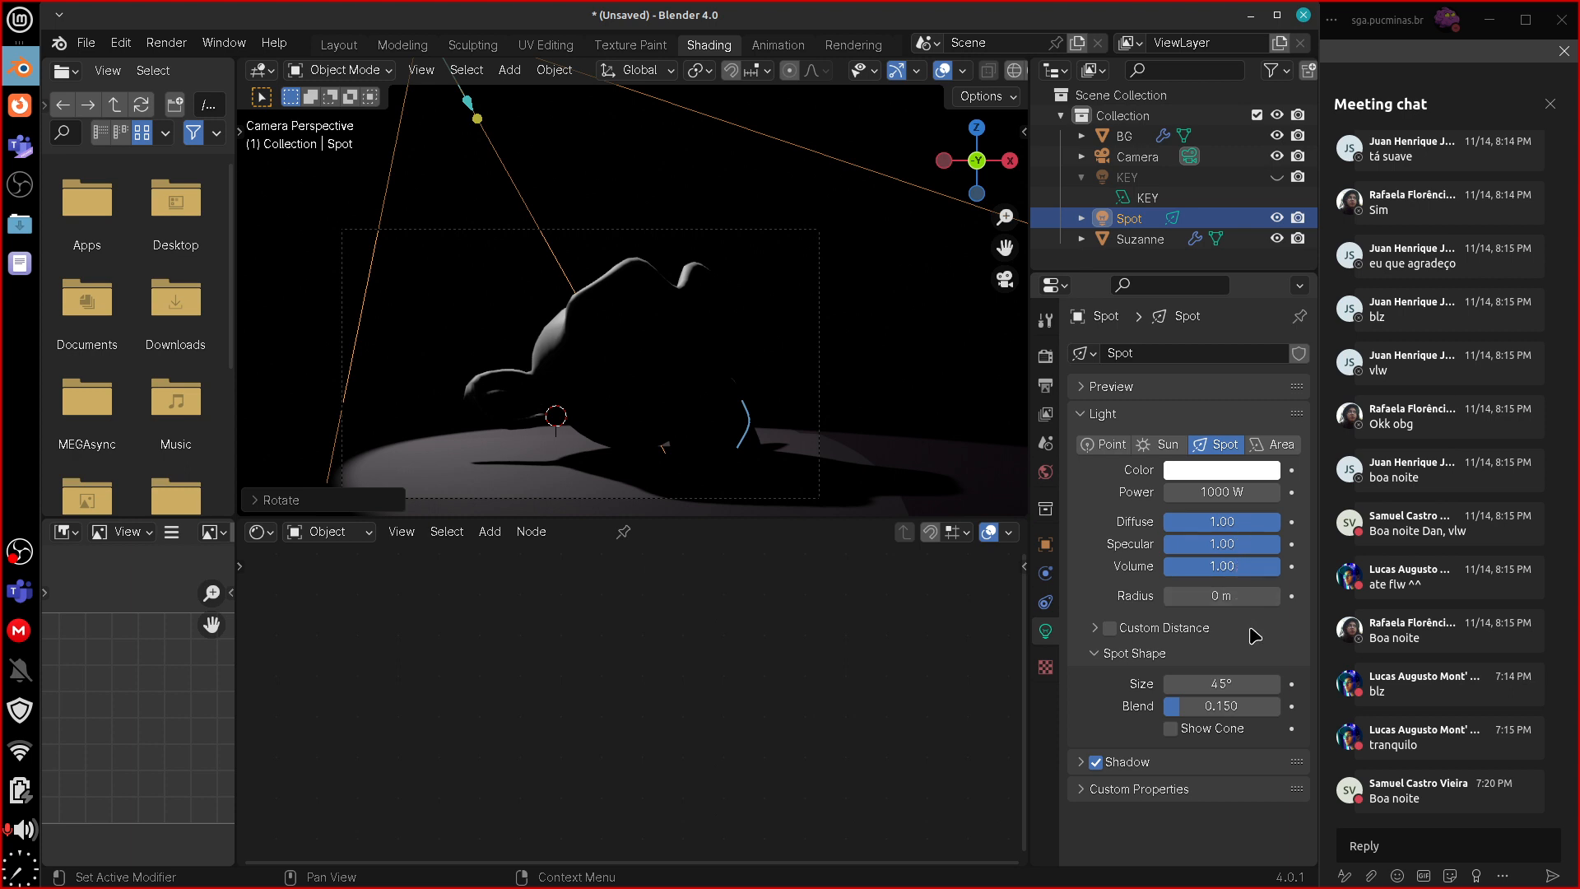
{"action": "left_click_drag", "start_coordinate": [1225, 595], "coordinate": [1254, 607]}
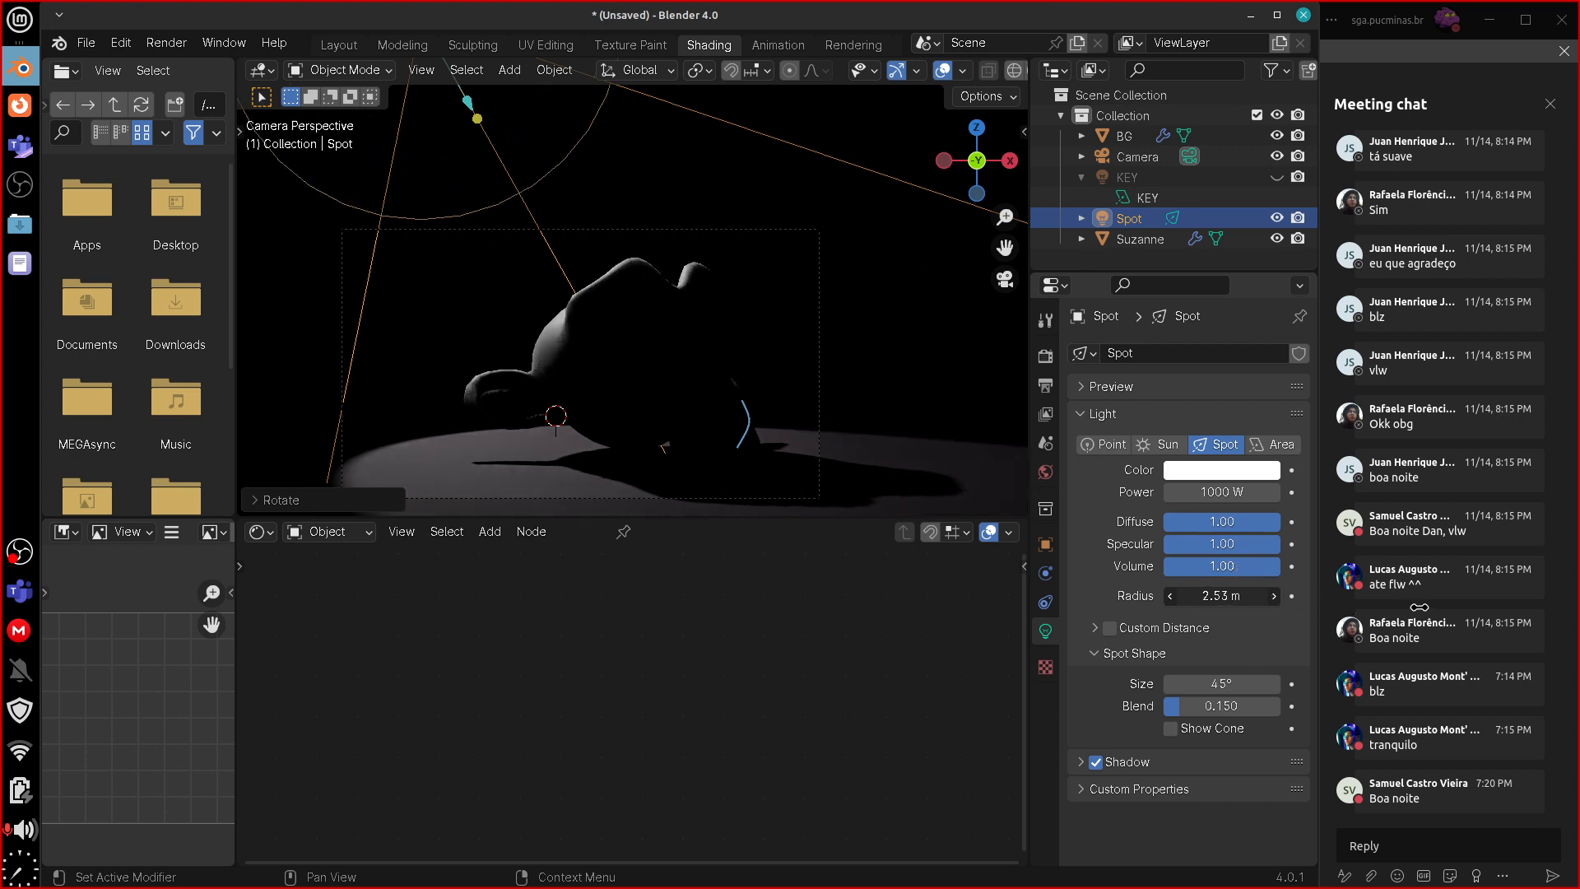
{"action": "left_click_drag", "start_coordinate": [1419, 606], "coordinate": [1266, 594]}
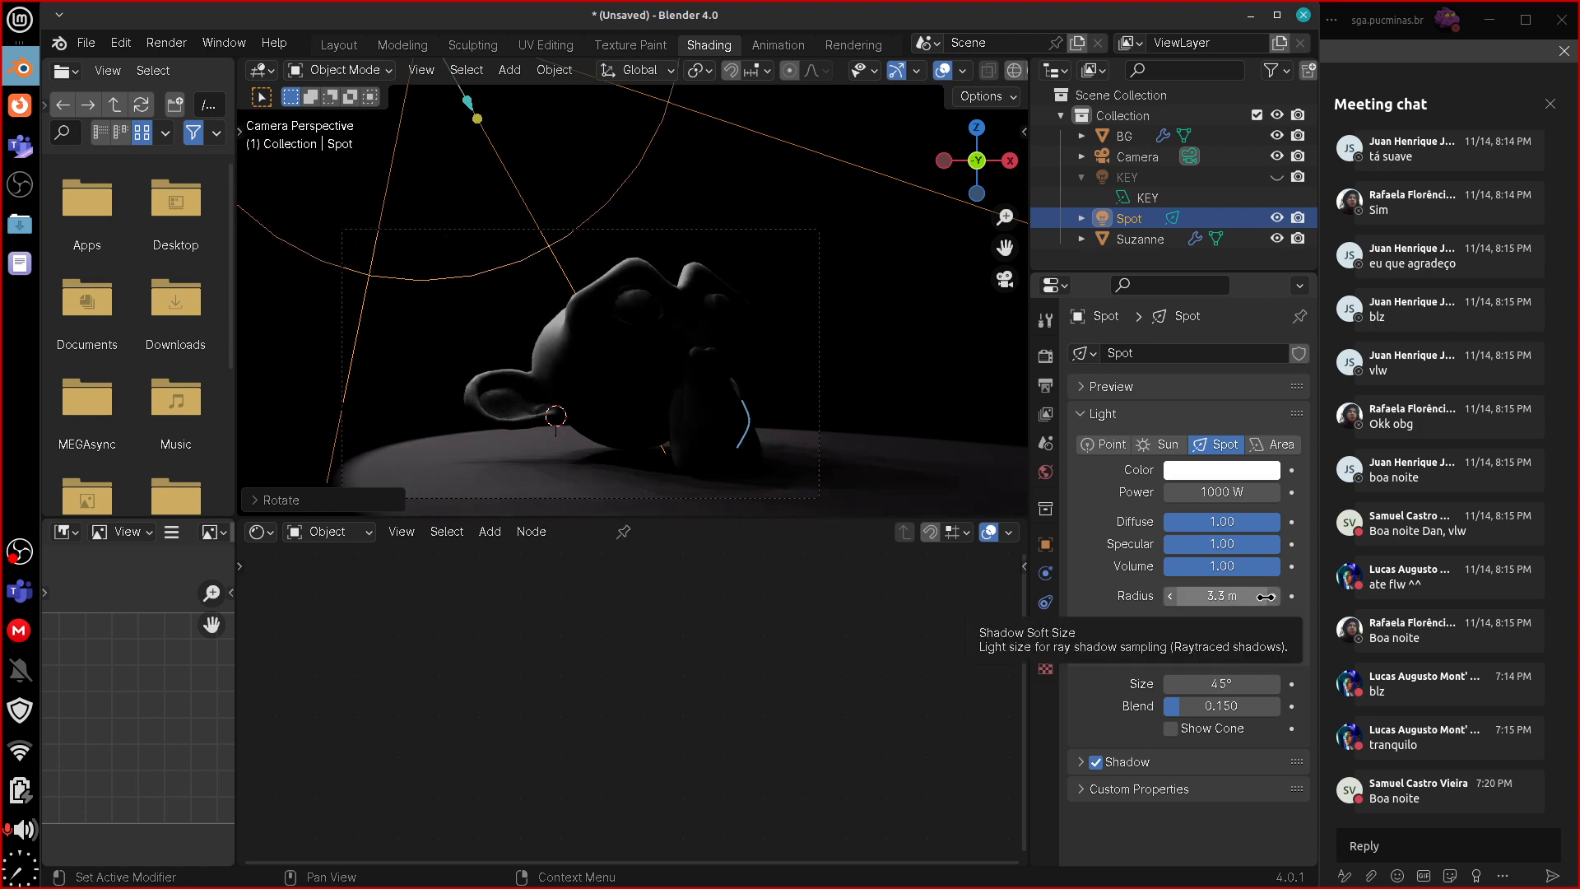
{"action": "left_click", "coordinate": [1226, 599]}
{"action": "type", "text": "2"}
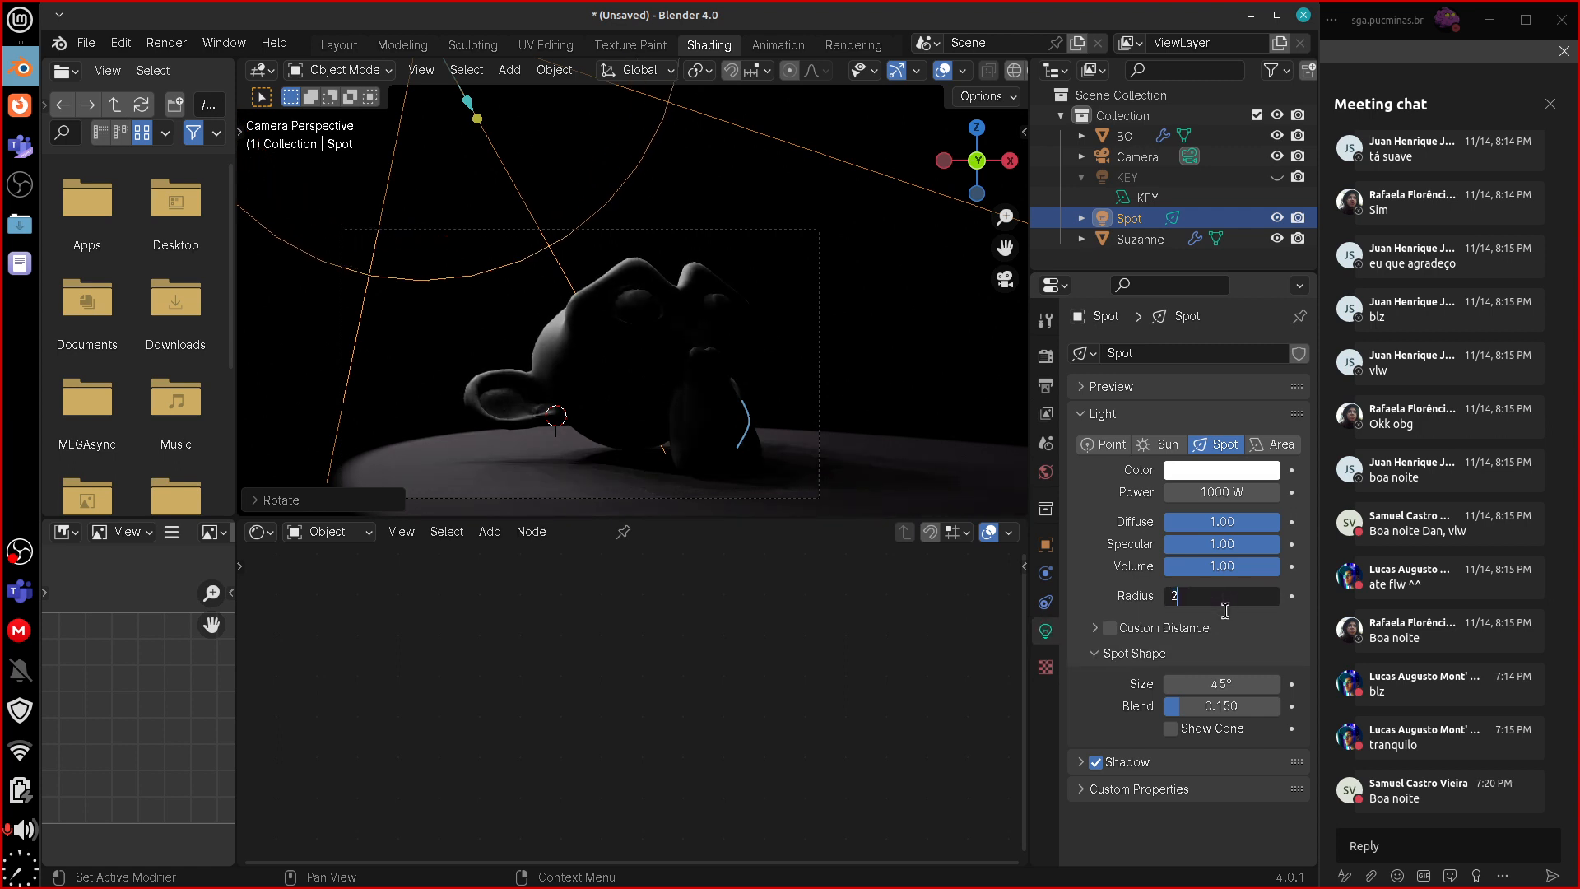
{"action": "key", "text": "Return"}
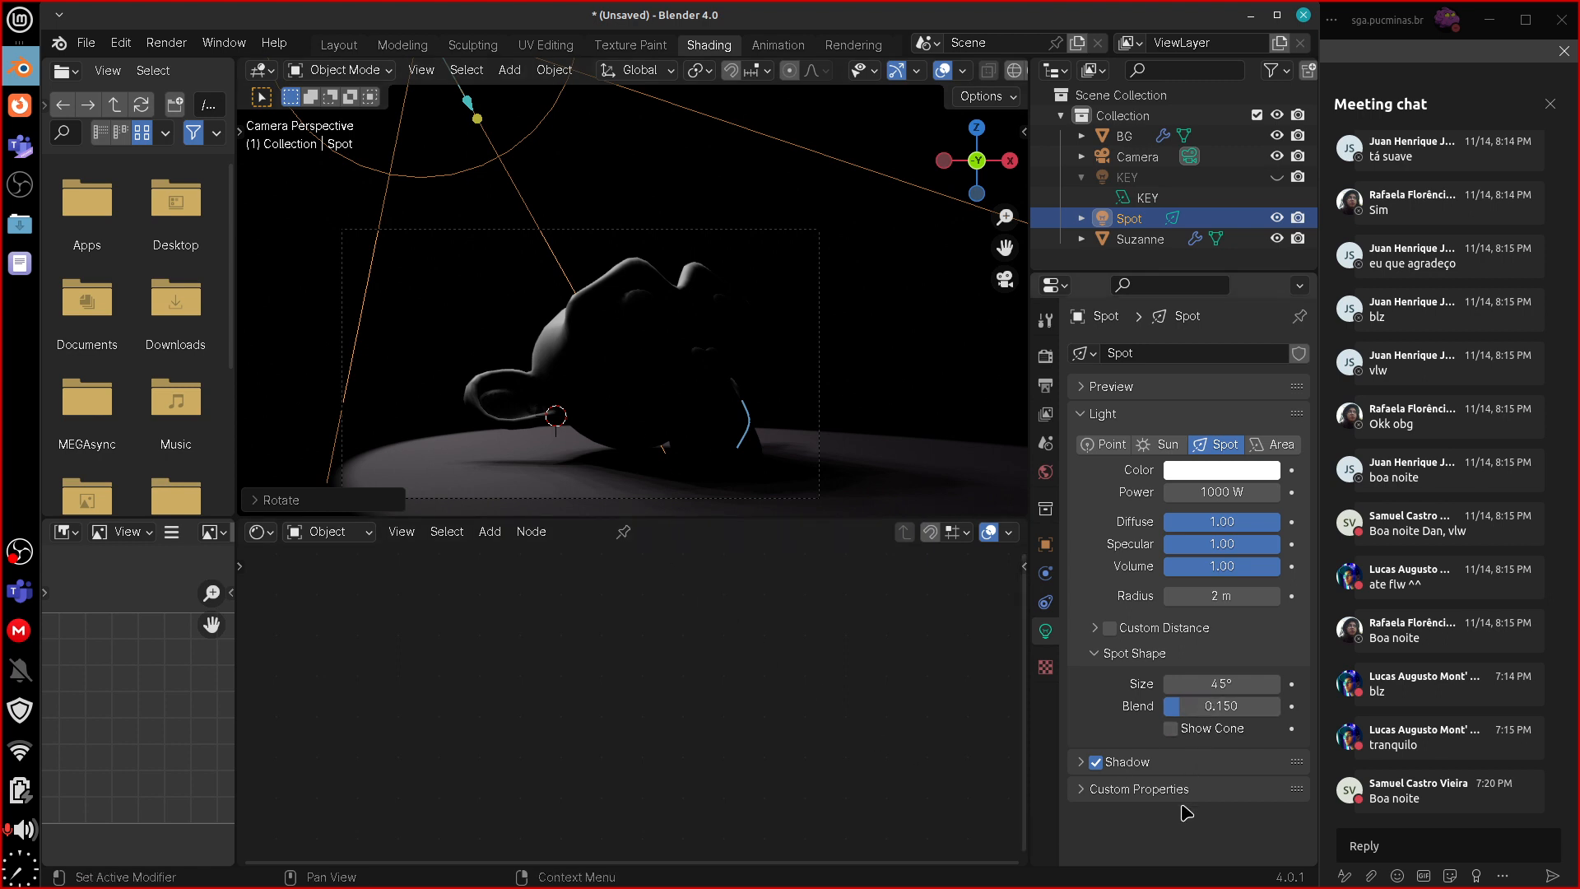
- Set the spot light's power to 2000 W and tint its color light blue
{"action": "left_click", "coordinate": [1081, 764]}
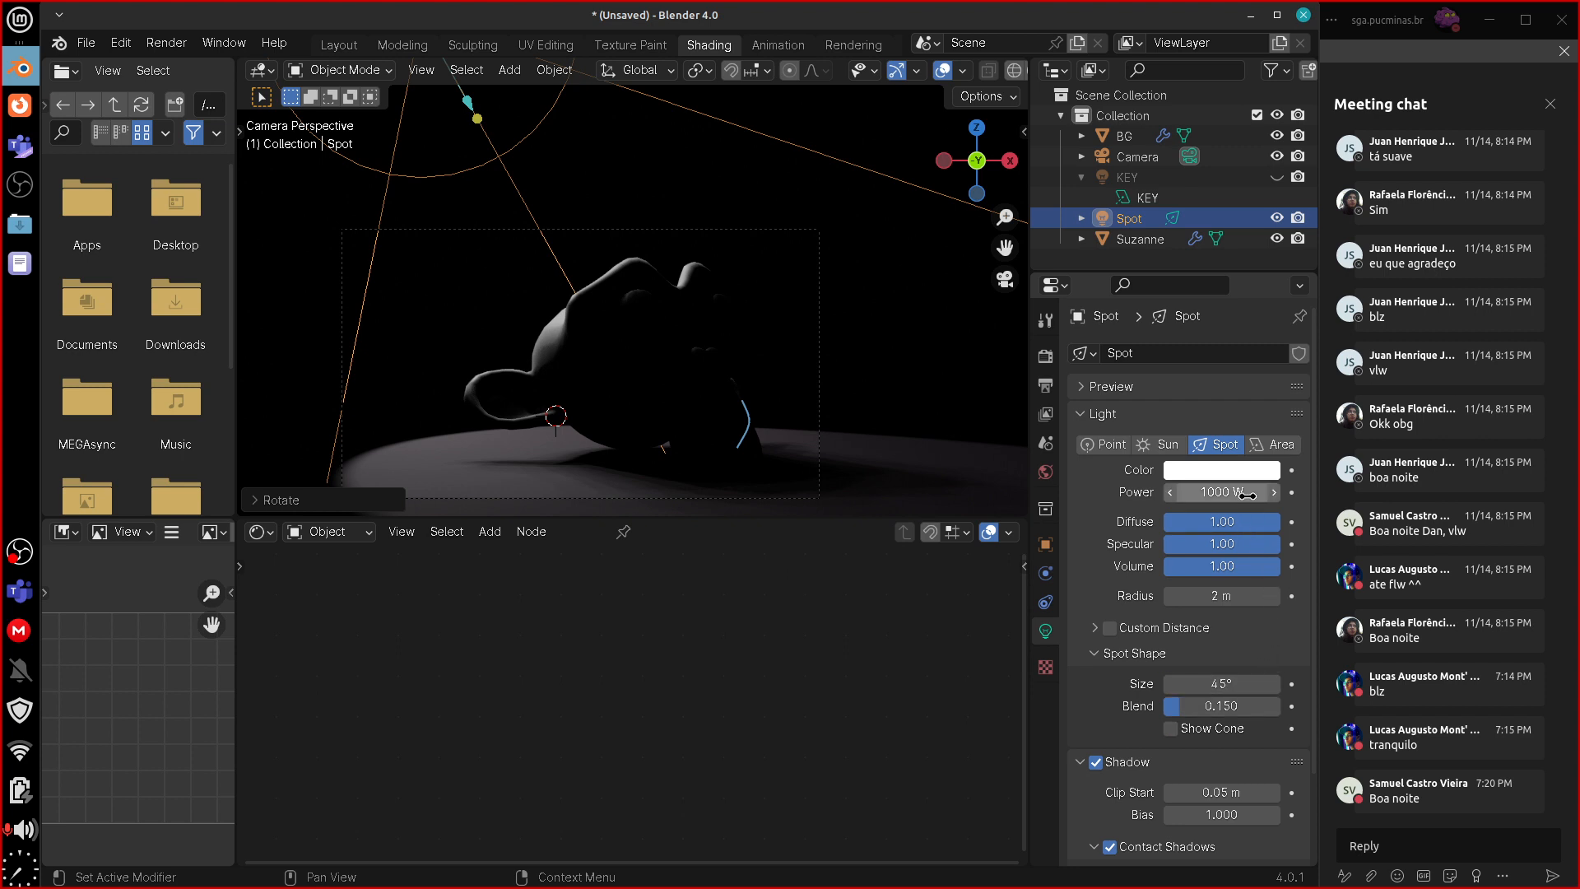
{"action": "left_click", "coordinate": [1227, 492]}
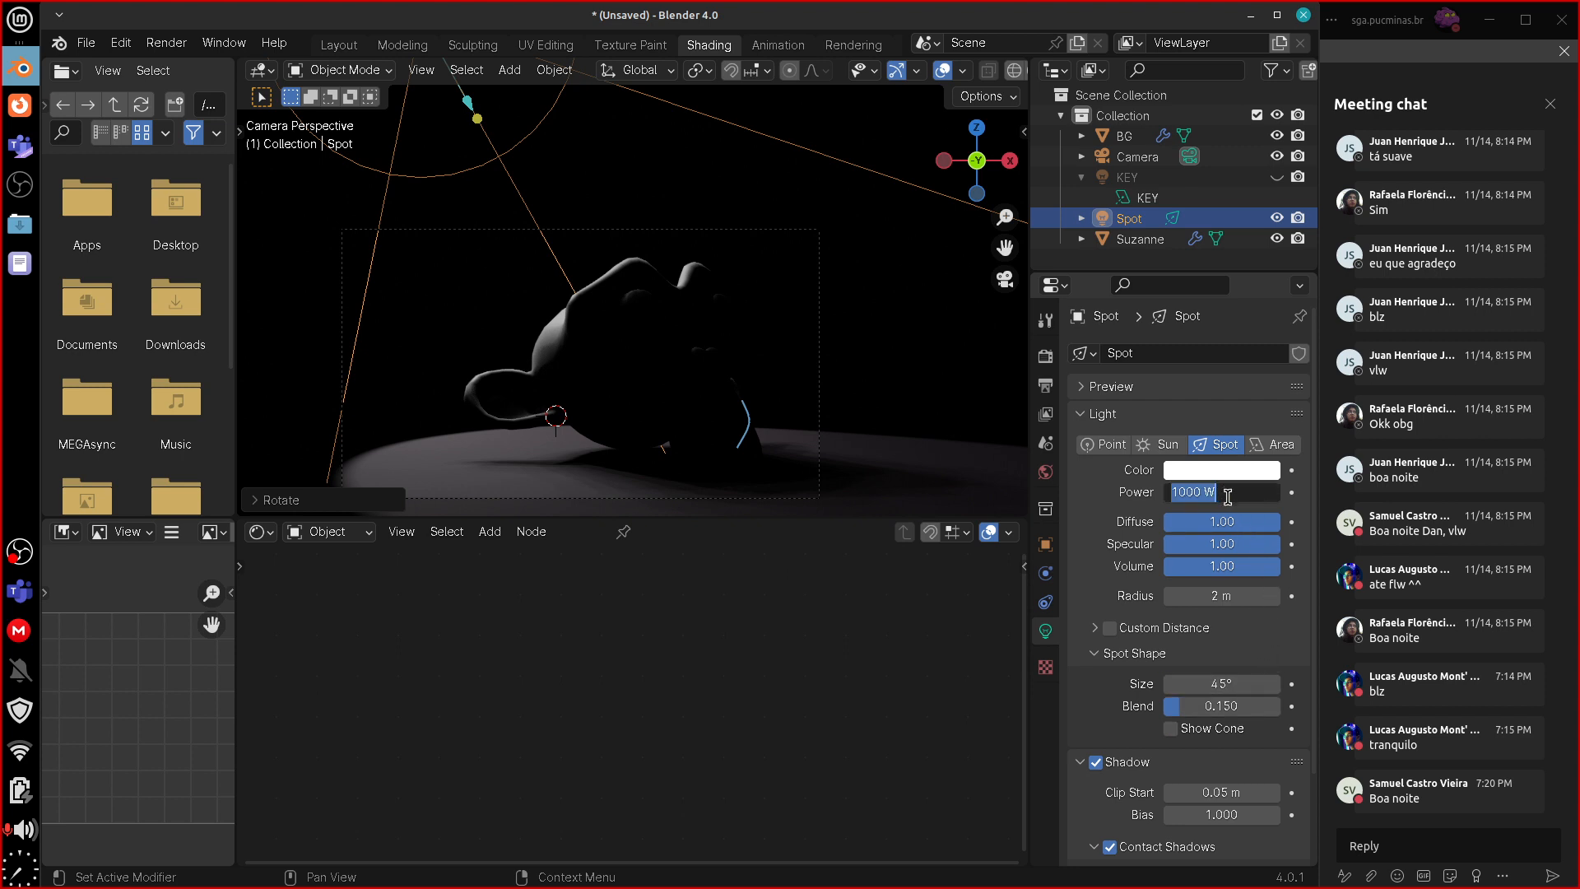
{"action": "type", "text": "2"}
{"action": "key", "text": "Return"}
{"action": "left_click", "coordinate": [1238, 471]}
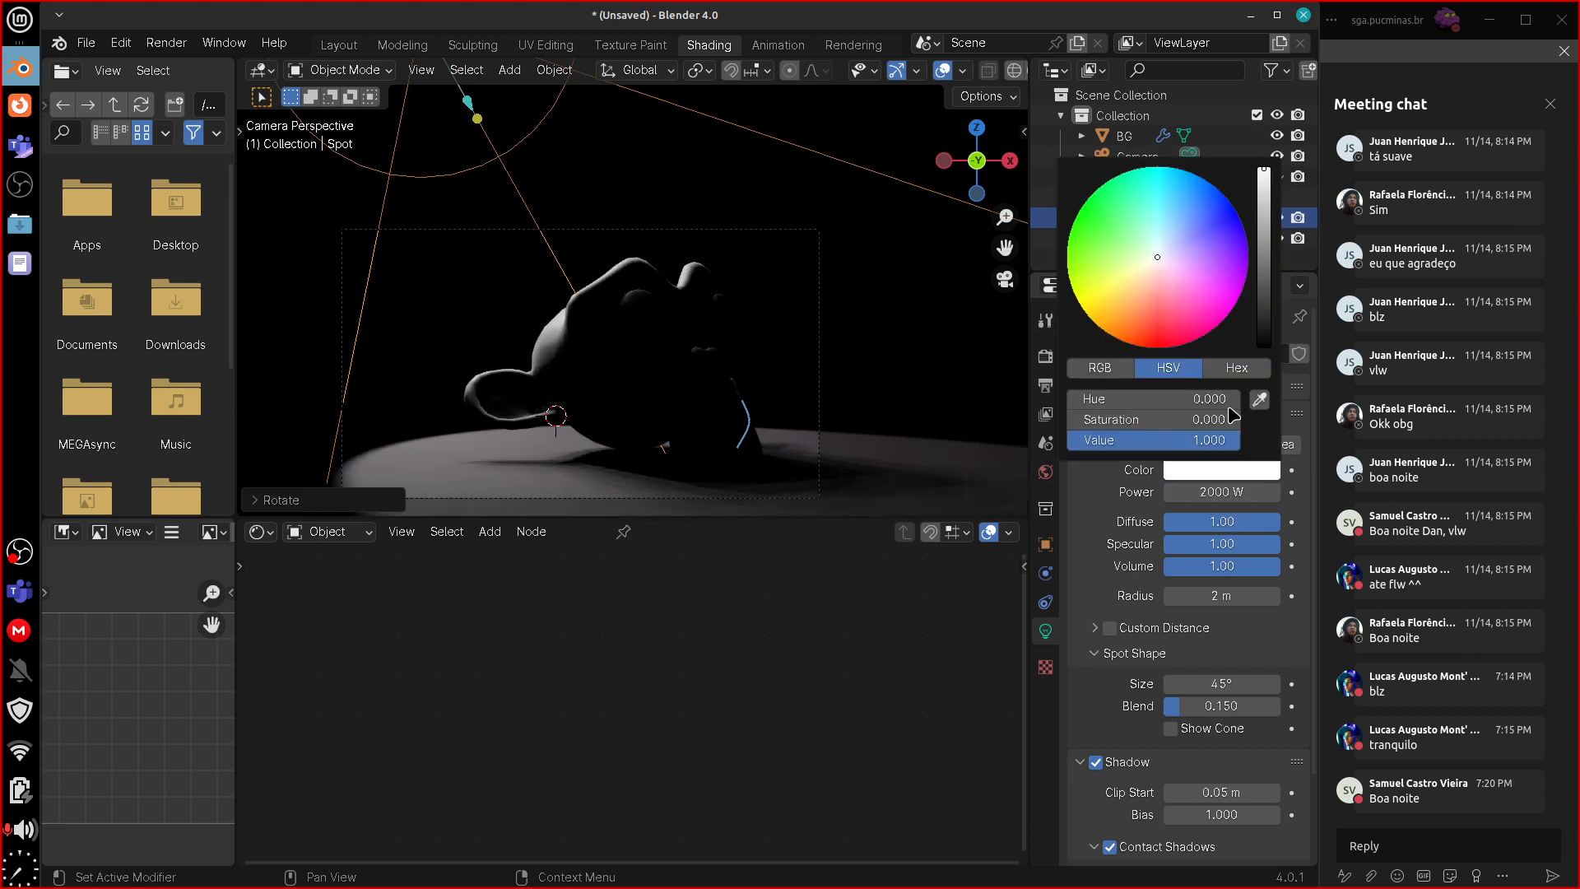
{"action": "mouse_move", "coordinate": [1159, 257]}
{"action": "left_mouse_down"}
{"action": "mouse_move", "coordinate": [1144, 270]}
{"action": "mouse_move", "coordinate": [1167, 237]}
{"action": "left_mouse_up"}
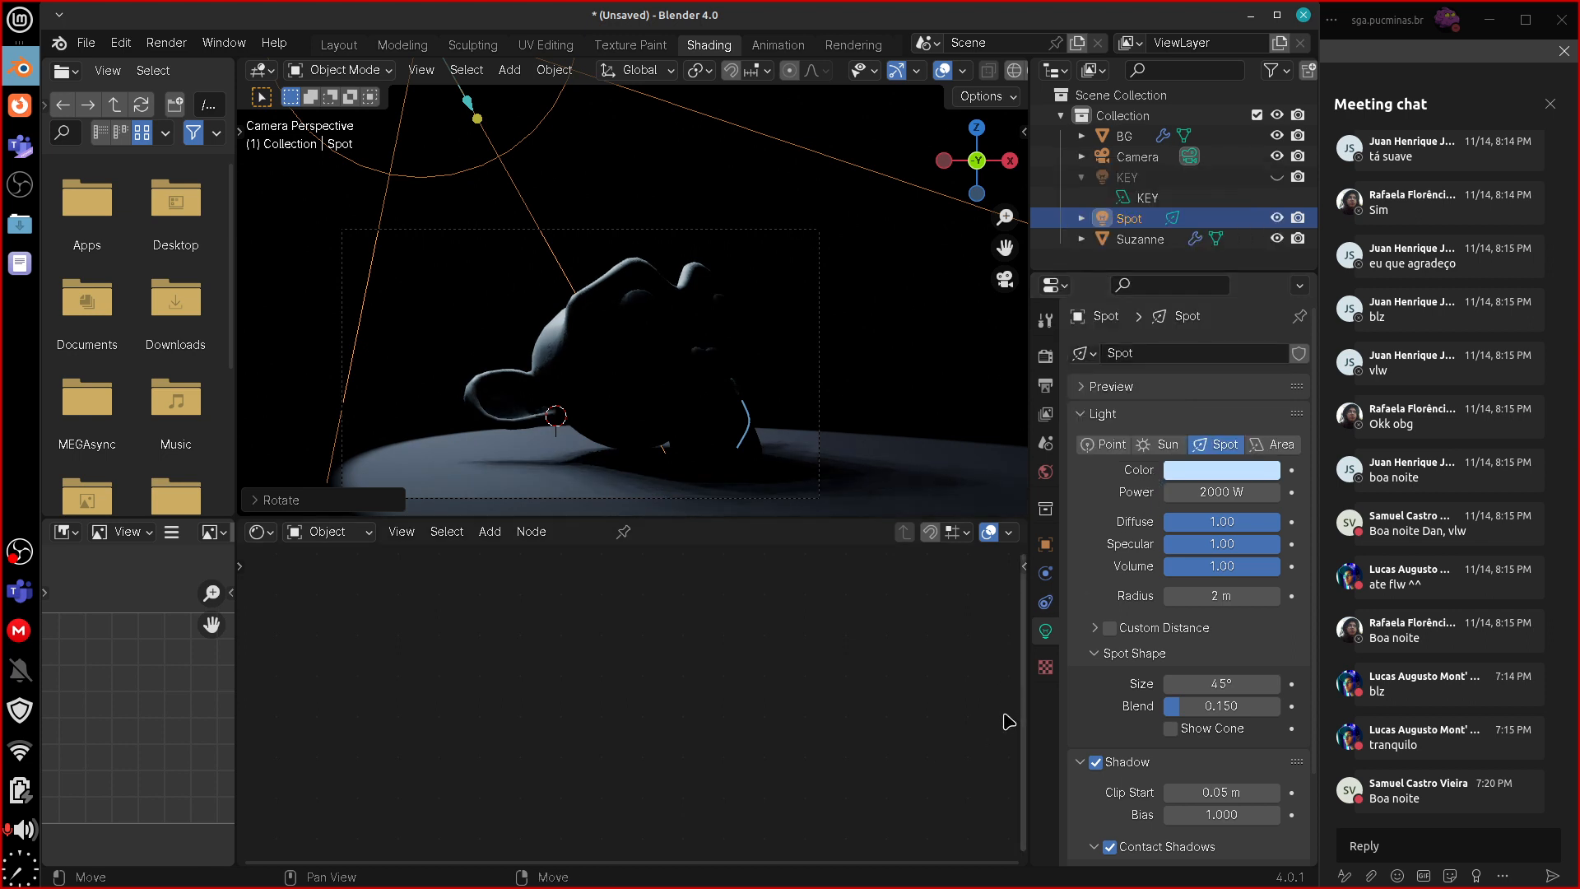
- Turn the KEY light's visibility back on and toggle the Spot light off and on to show both together
{"action": "left_click", "coordinate": [1276, 218]}
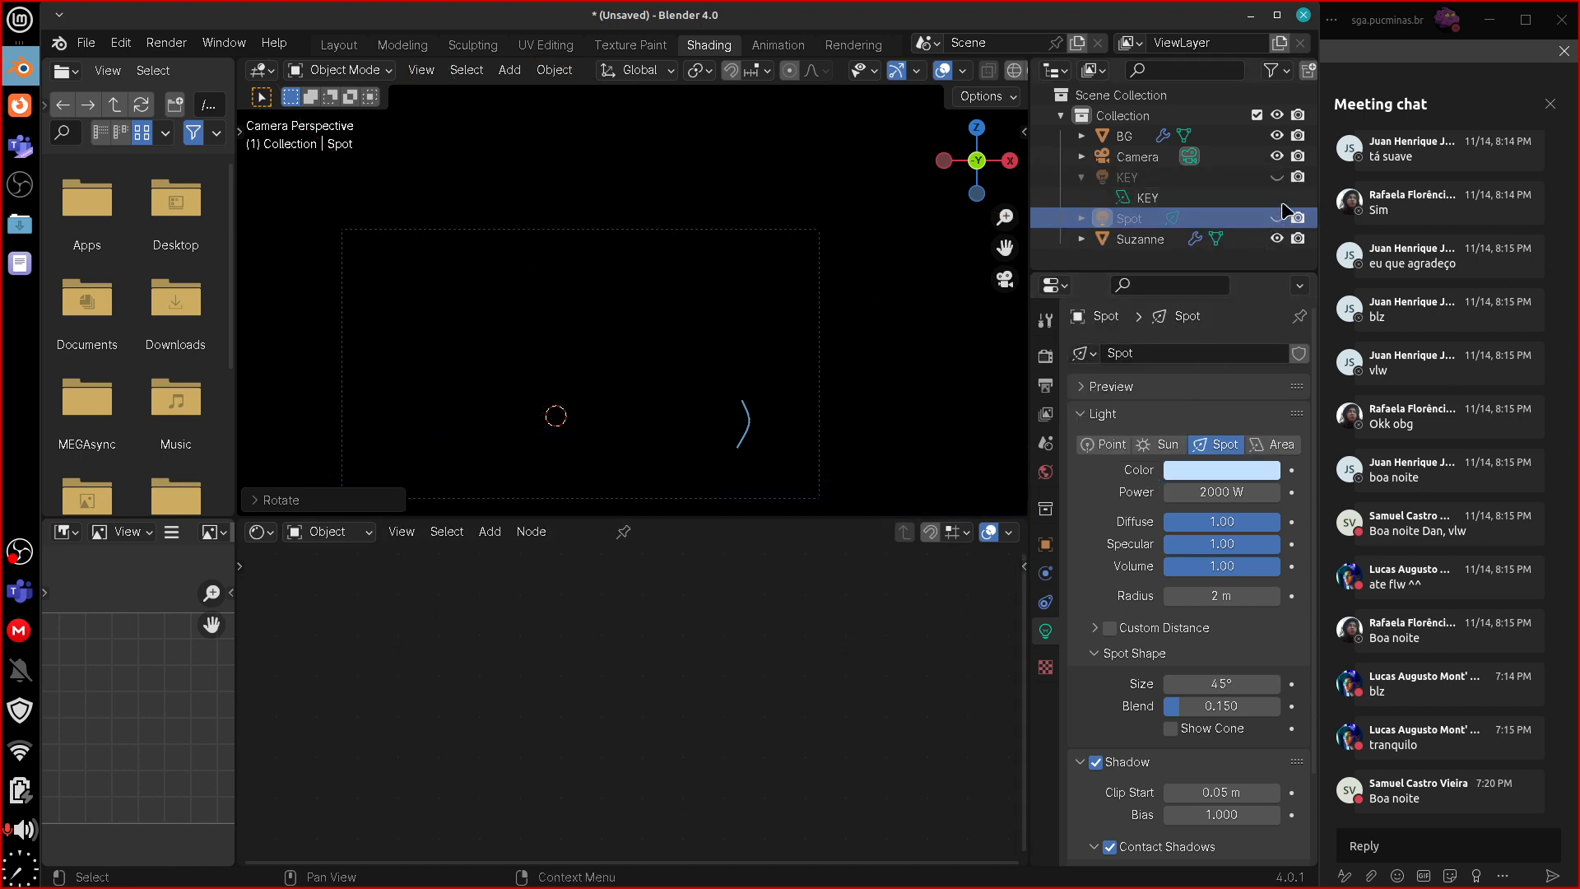
{"action": "left_click", "coordinate": [1276, 177]}
{"action": "left_click", "coordinate": [1276, 218]}
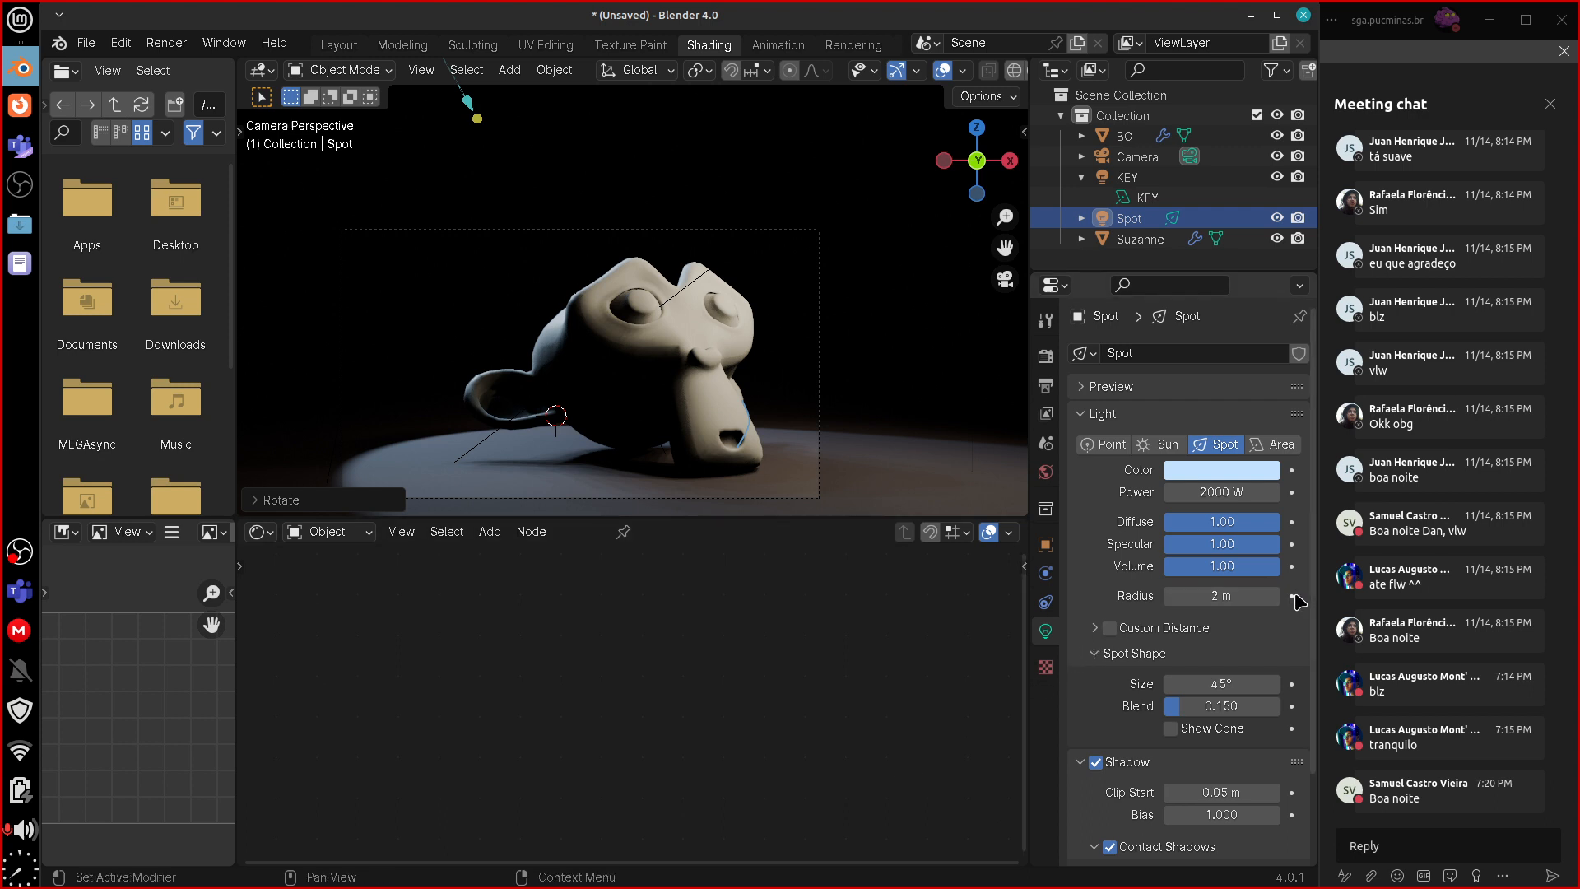
- Soften the spot light's edge with a blend of 1.000 and widen its cone size to about 54.1°
{"action": "scroll", "coordinate": [1313, 582], "scroll_direction": "down", "scroll_amount": 2}
{"action": "left_click_drag", "start_coordinate": [1309, 576], "coordinate": [1298, 656]}
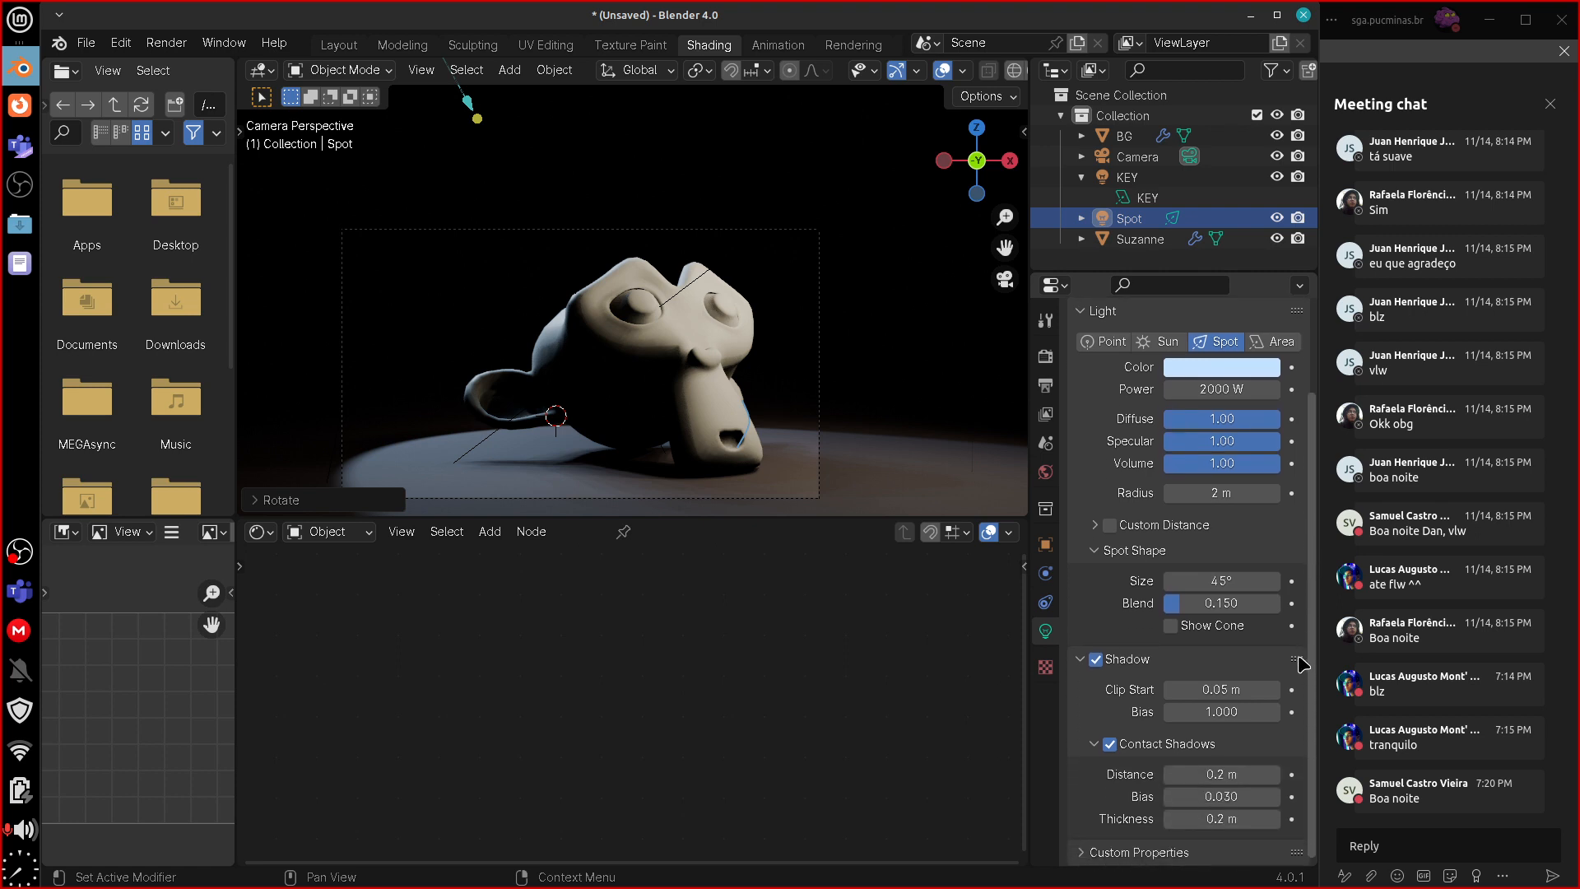
{"action": "left_click_drag", "start_coordinate": [1182, 613], "coordinate": [1308, 627]}
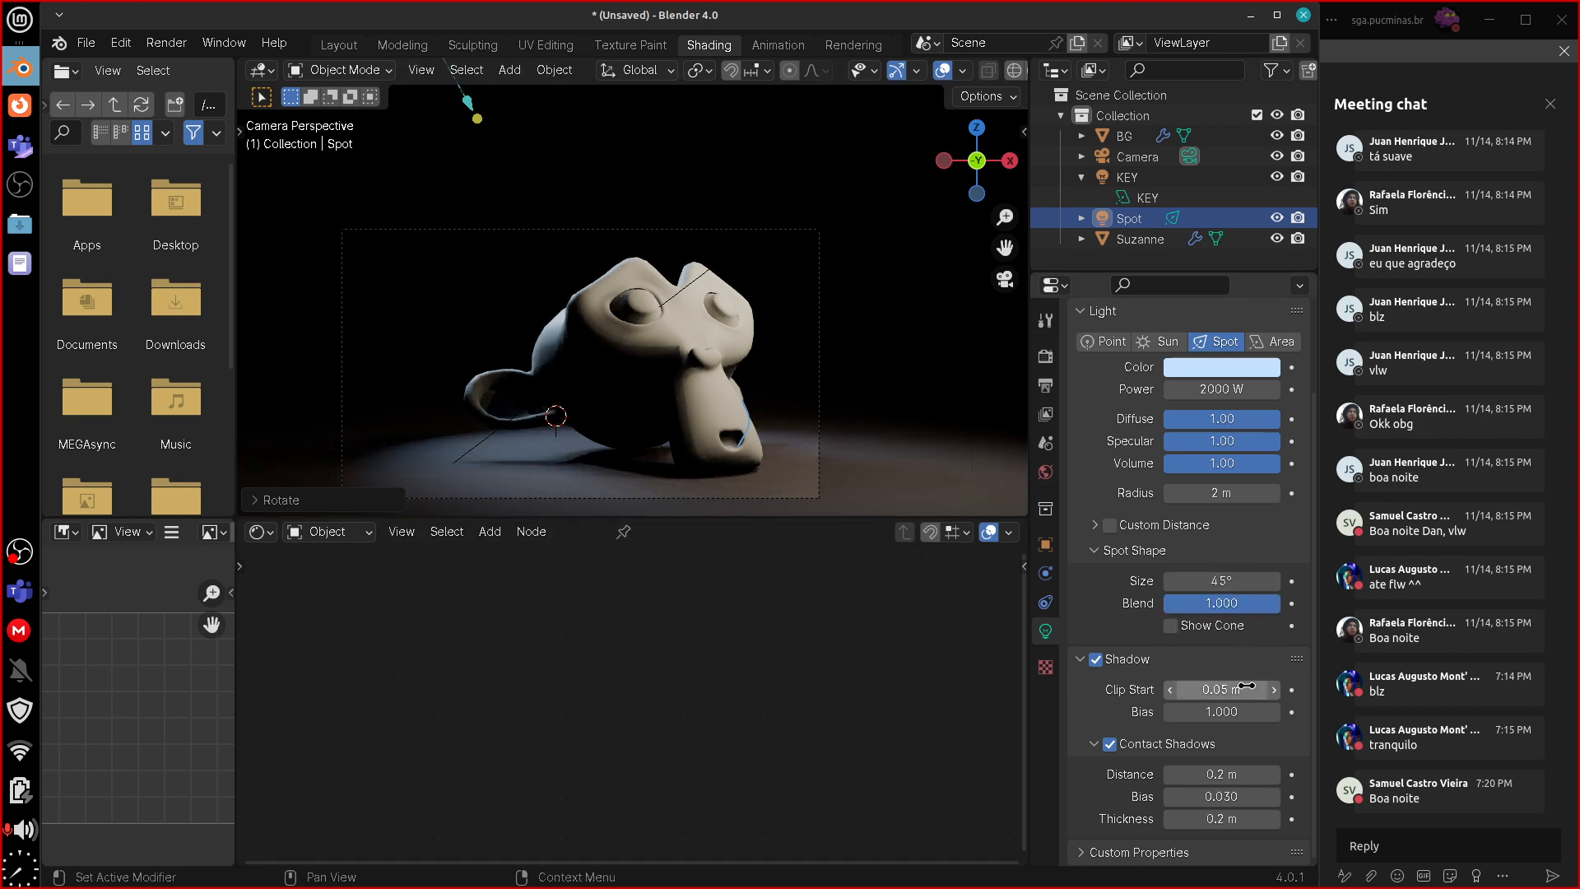
{"action": "mouse_move", "coordinate": [1235, 581]}
{"action": "left_mouse_down"}
{"action": "mouse_move", "coordinate": [1306, 576]}
{"action": "mouse_move", "coordinate": [1224, 595]}
{"action": "mouse_move", "coordinate": [1358, 576]}
{"action": "mouse_move", "coordinate": [1223, 602]}
{"action": "mouse_move", "coordinate": [1251, 591]}
{"action": "mouse_move", "coordinate": [1245, 553]}
{"action": "left_mouse_up"}
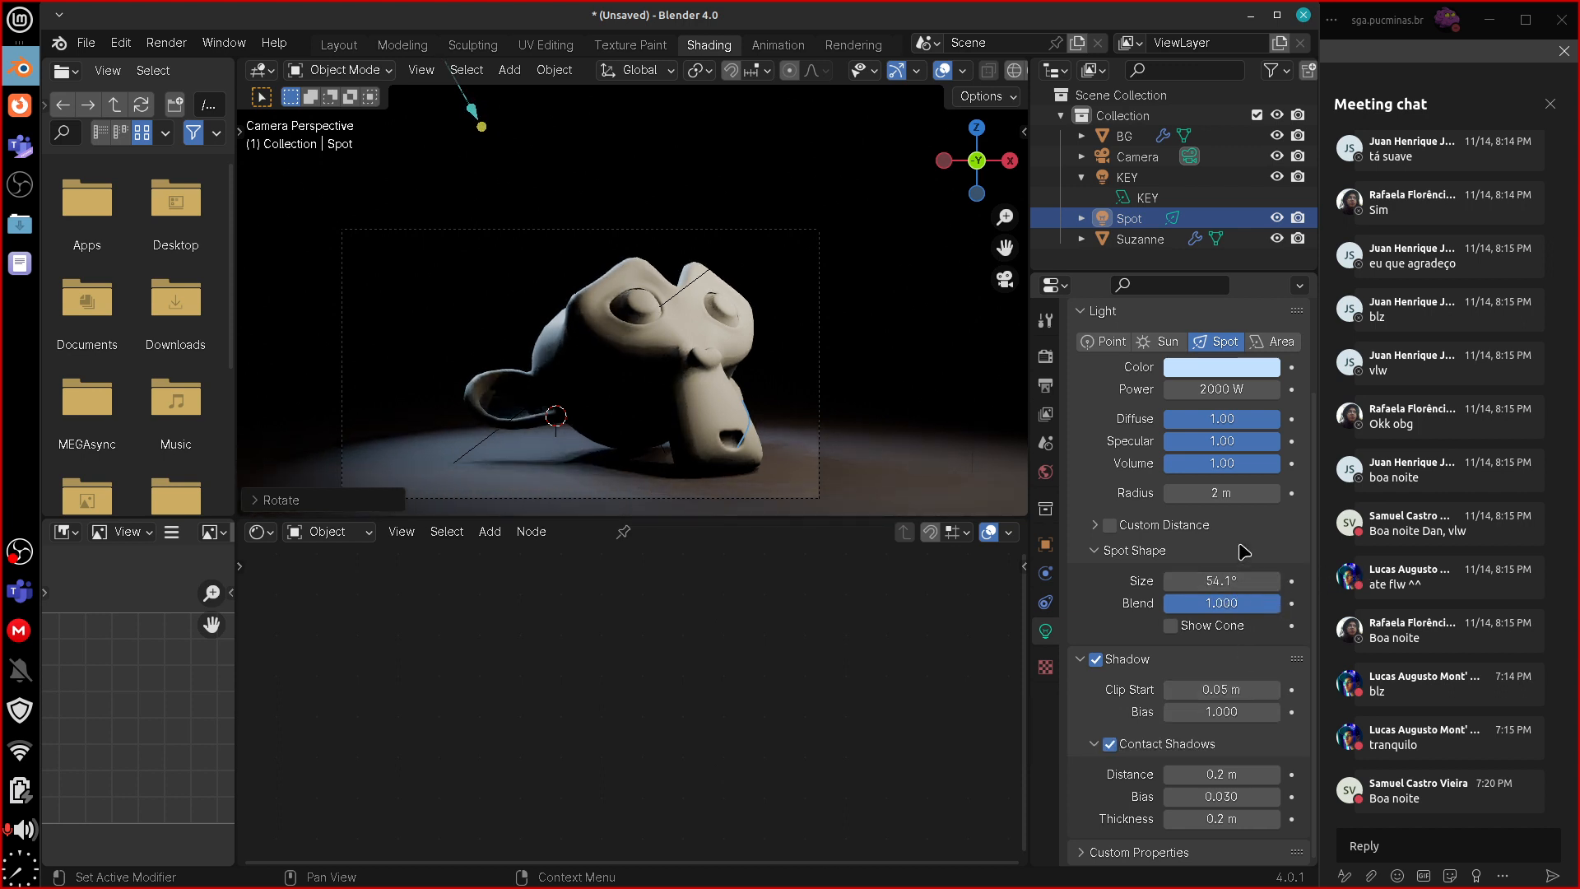
- Toggle the KEY light's visibility off and on to compare the scene with and without it
{"action": "left_click", "coordinate": [1280, 176]}
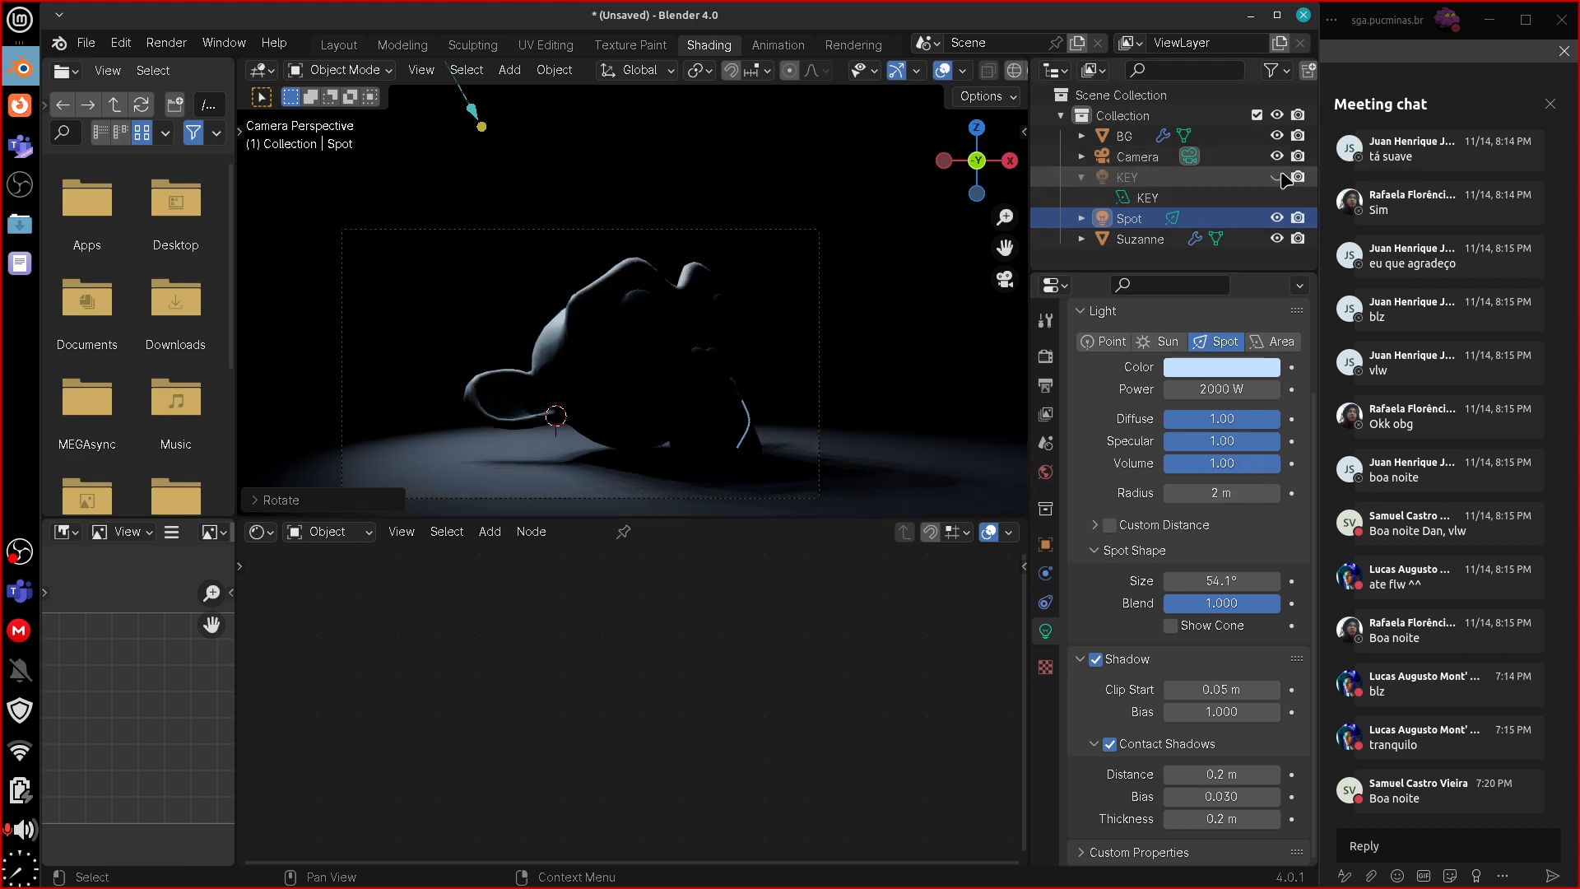
{"action": "left_click", "coordinate": [1282, 177]}
{"action": "left_click", "coordinate": [1285, 178]}
{"action": "left_click", "coordinate": [1285, 178]}
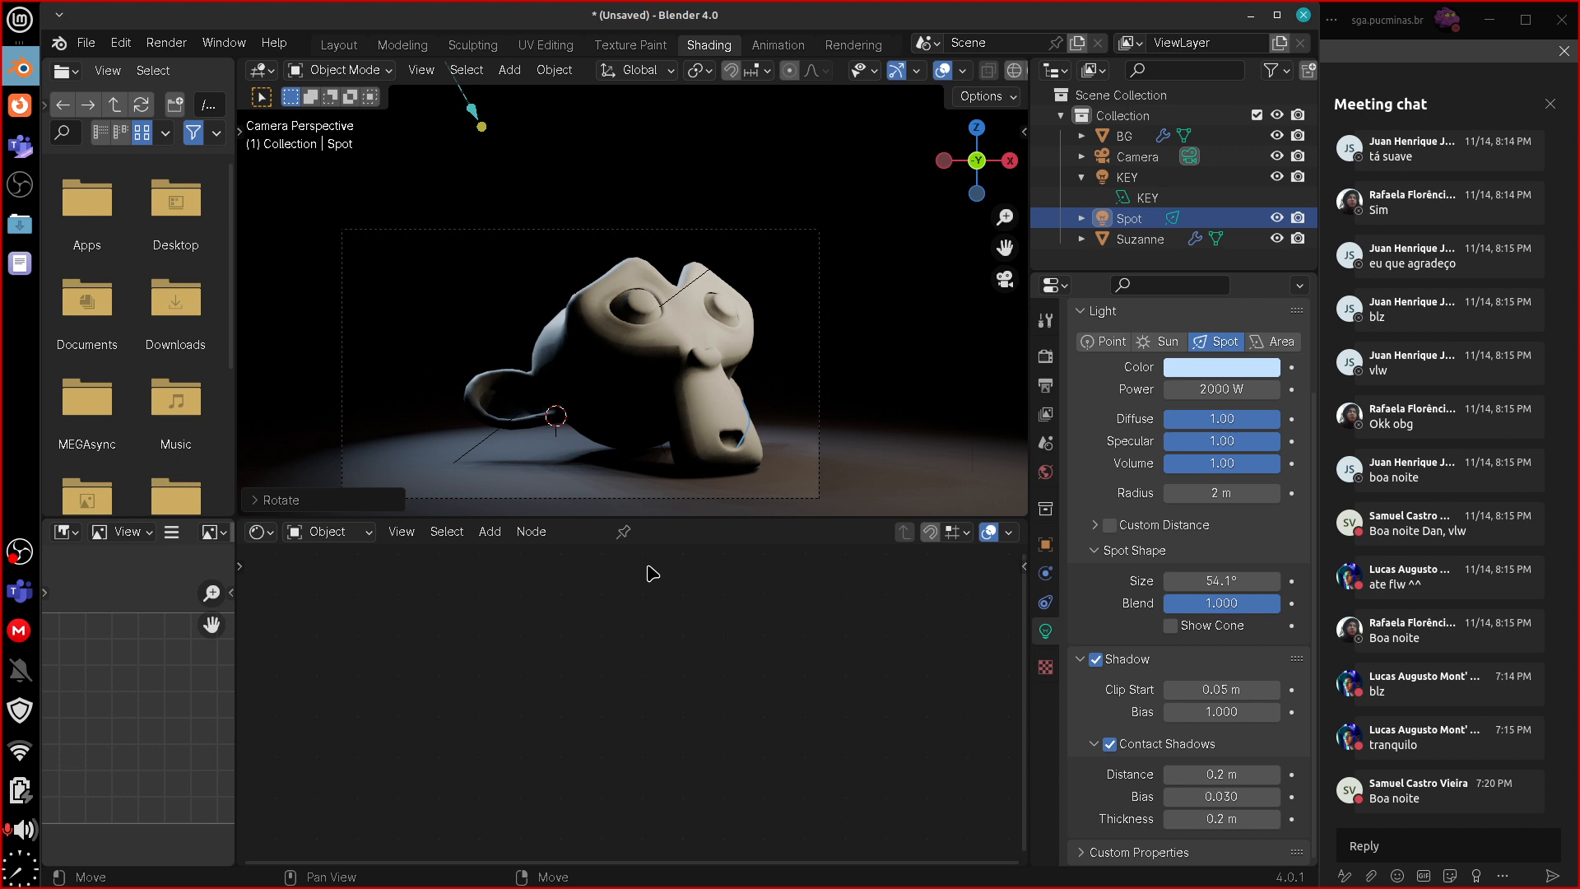
- Rename both the Spot light object and its light data to BACK
{"action": "double_click", "coordinate": [1144, 221]}
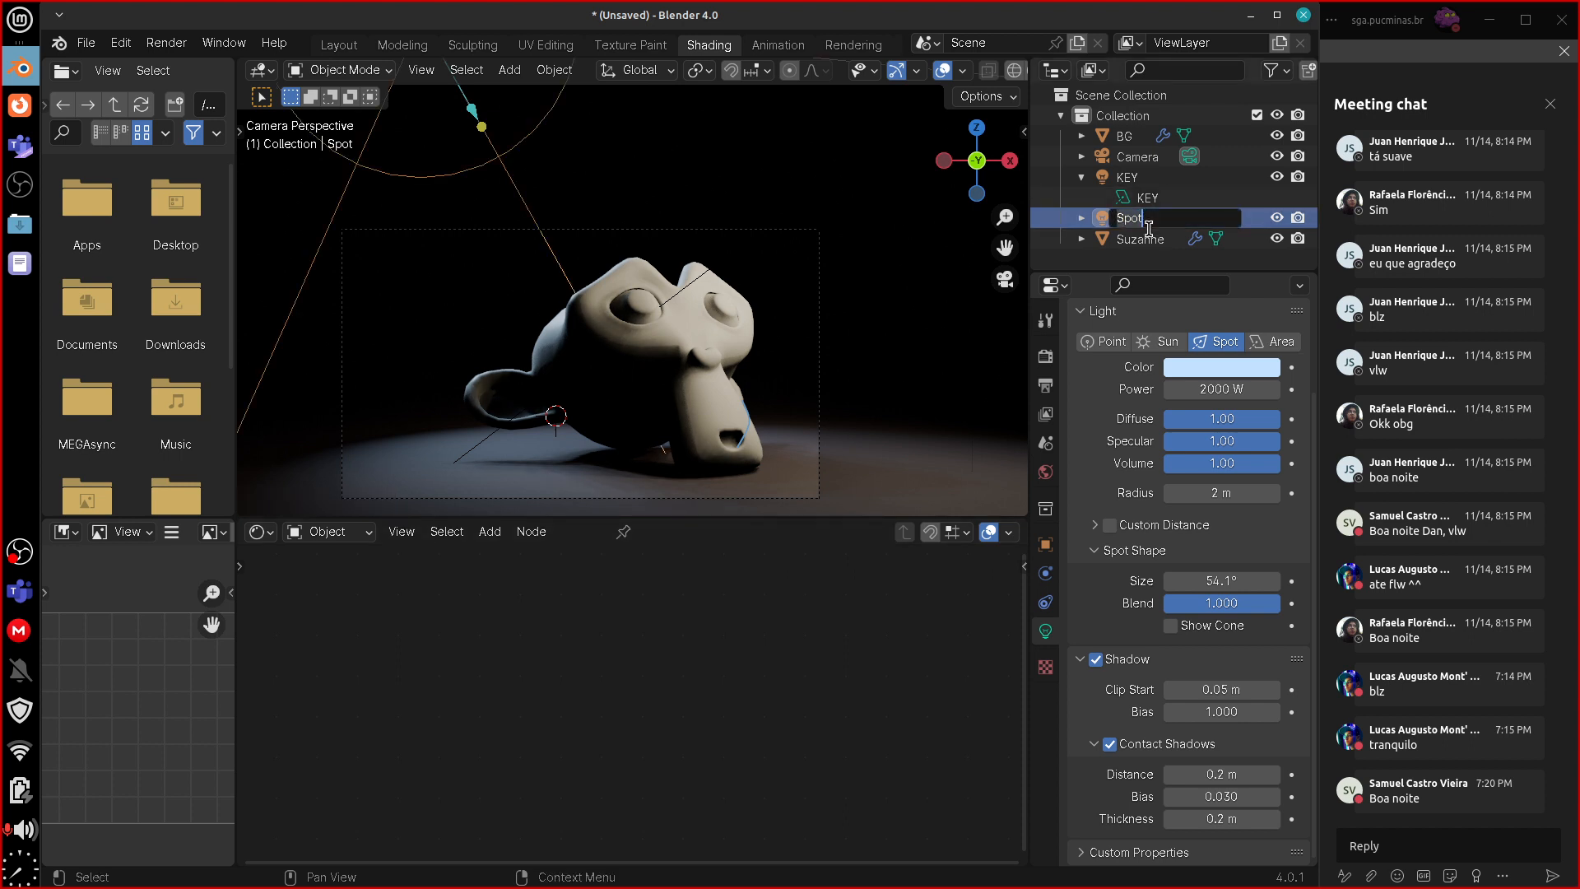
{"action": "type", "text": "BACK"}
{"action": "key", "text": "Return"}
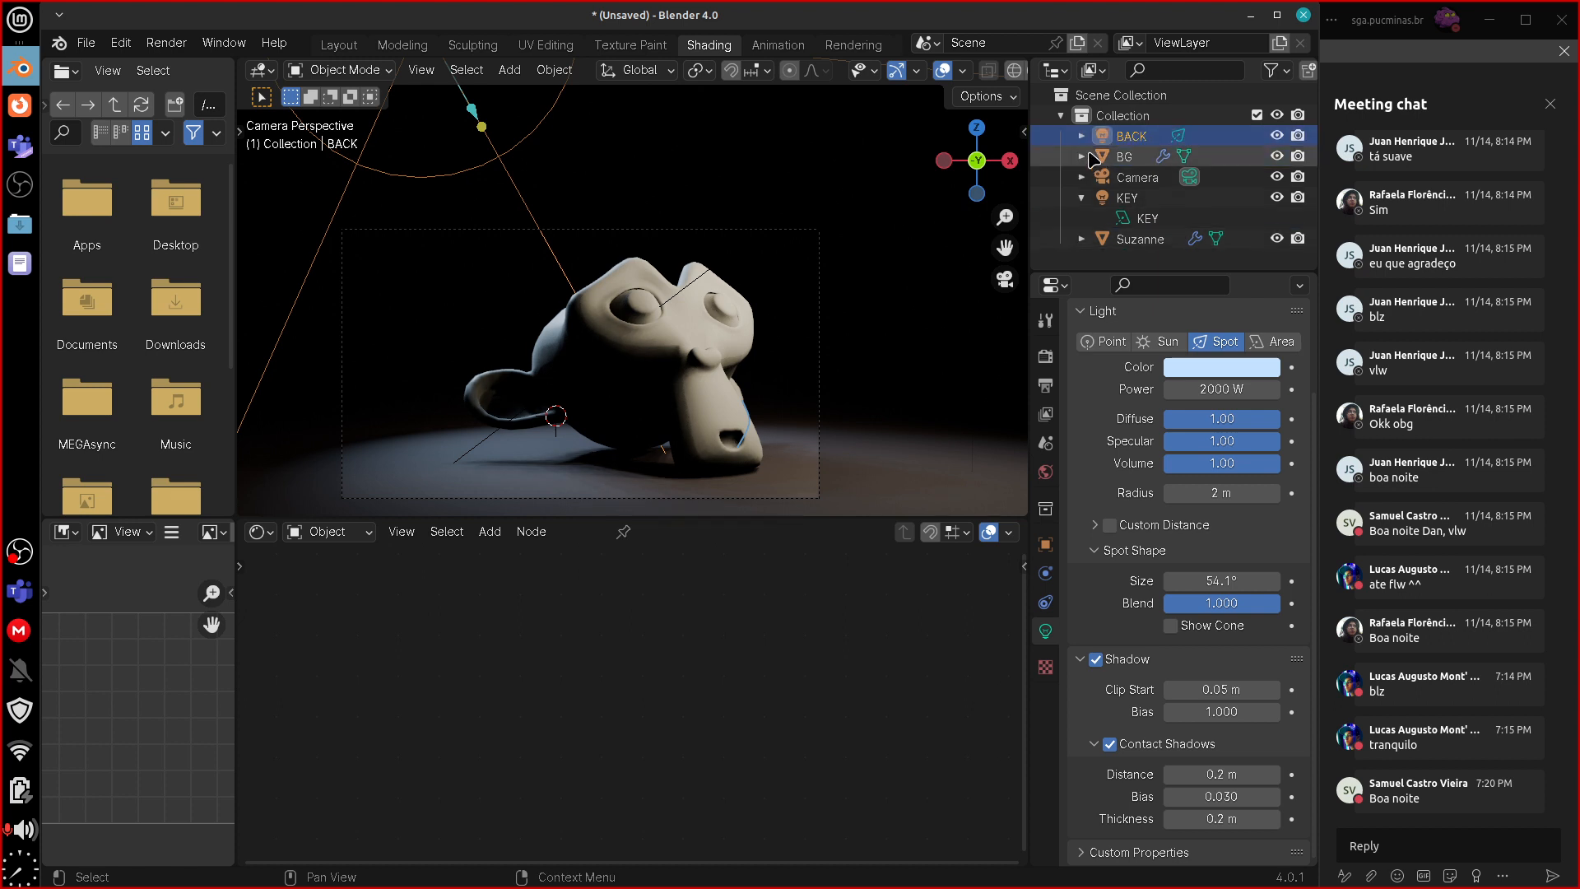
{"action": "double_click", "coordinate": [1153, 157]}
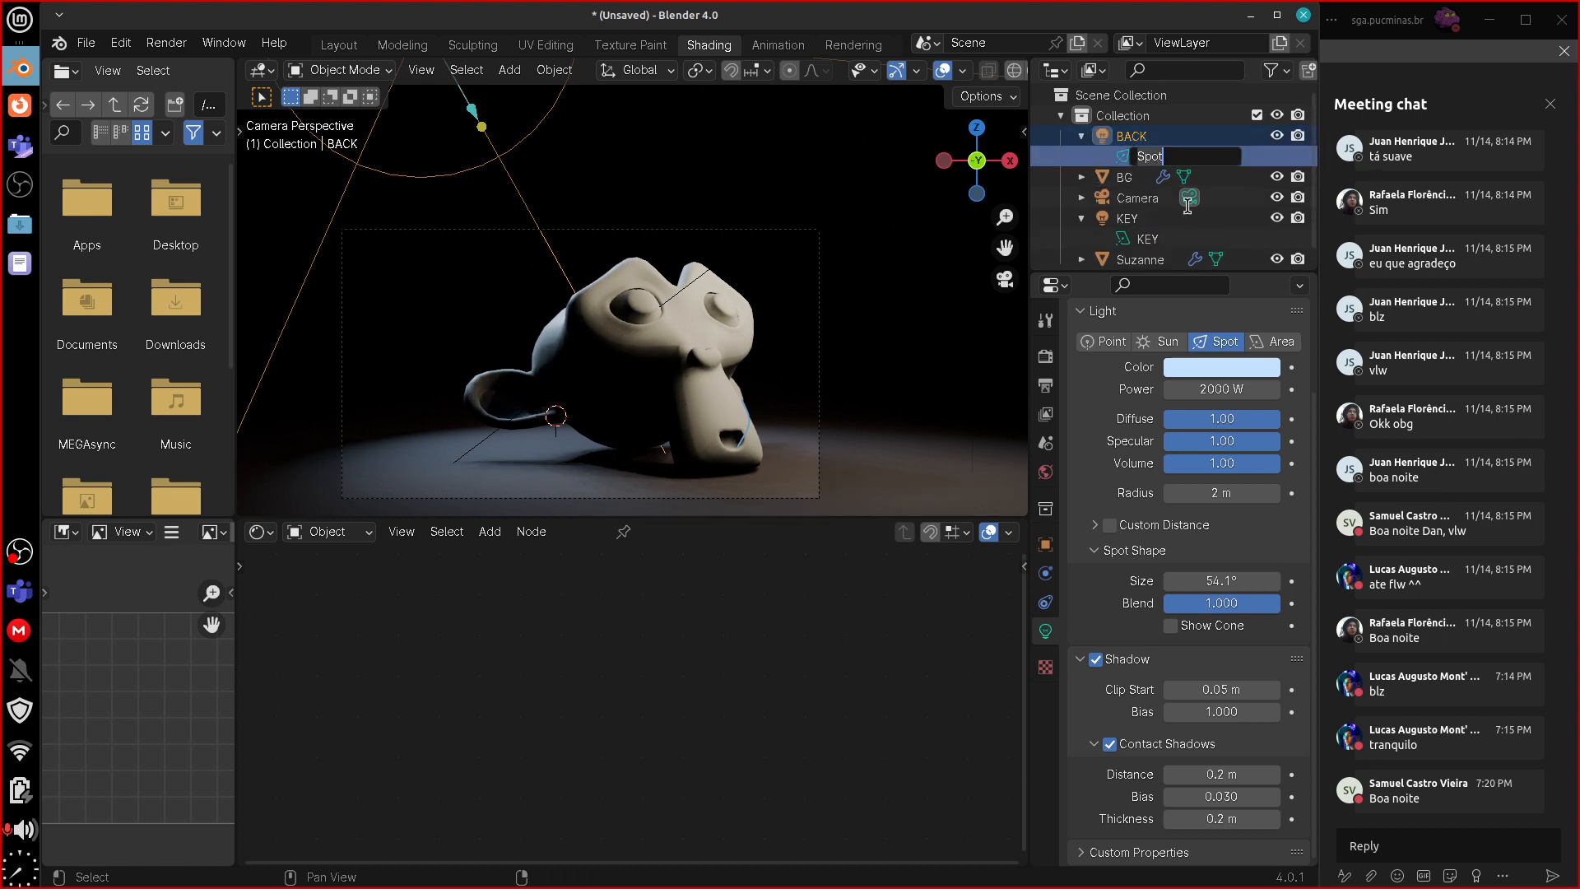
{"action": "type", "text": "BAKC"}
{"action": "key", "text": "Return"}
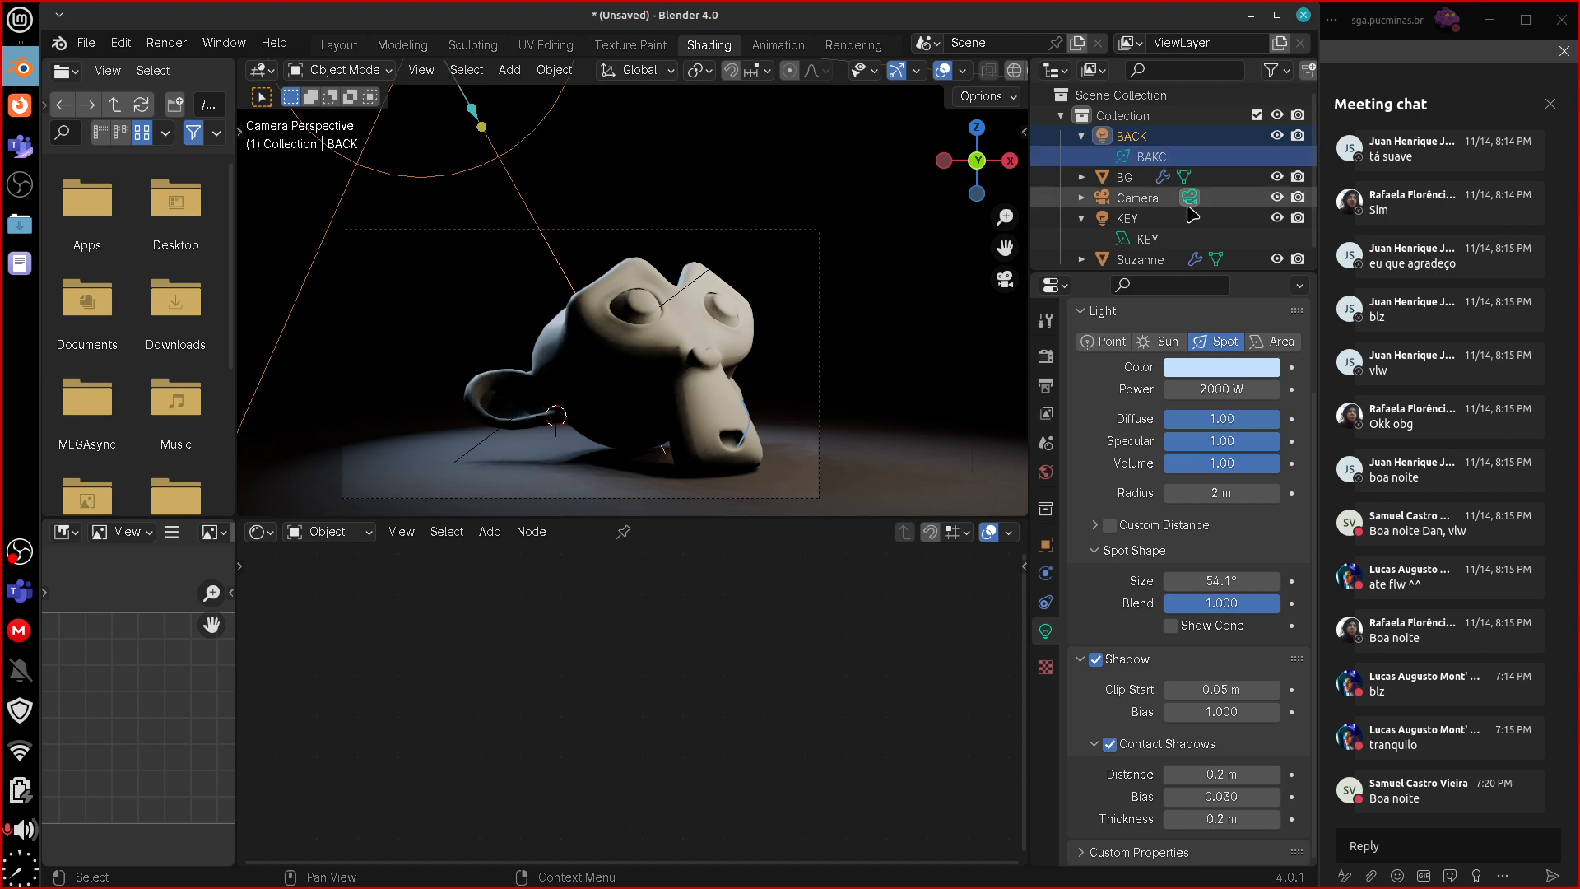
{"action": "double_click", "coordinate": [1157, 156]}
{"action": "key", "text": "End"}
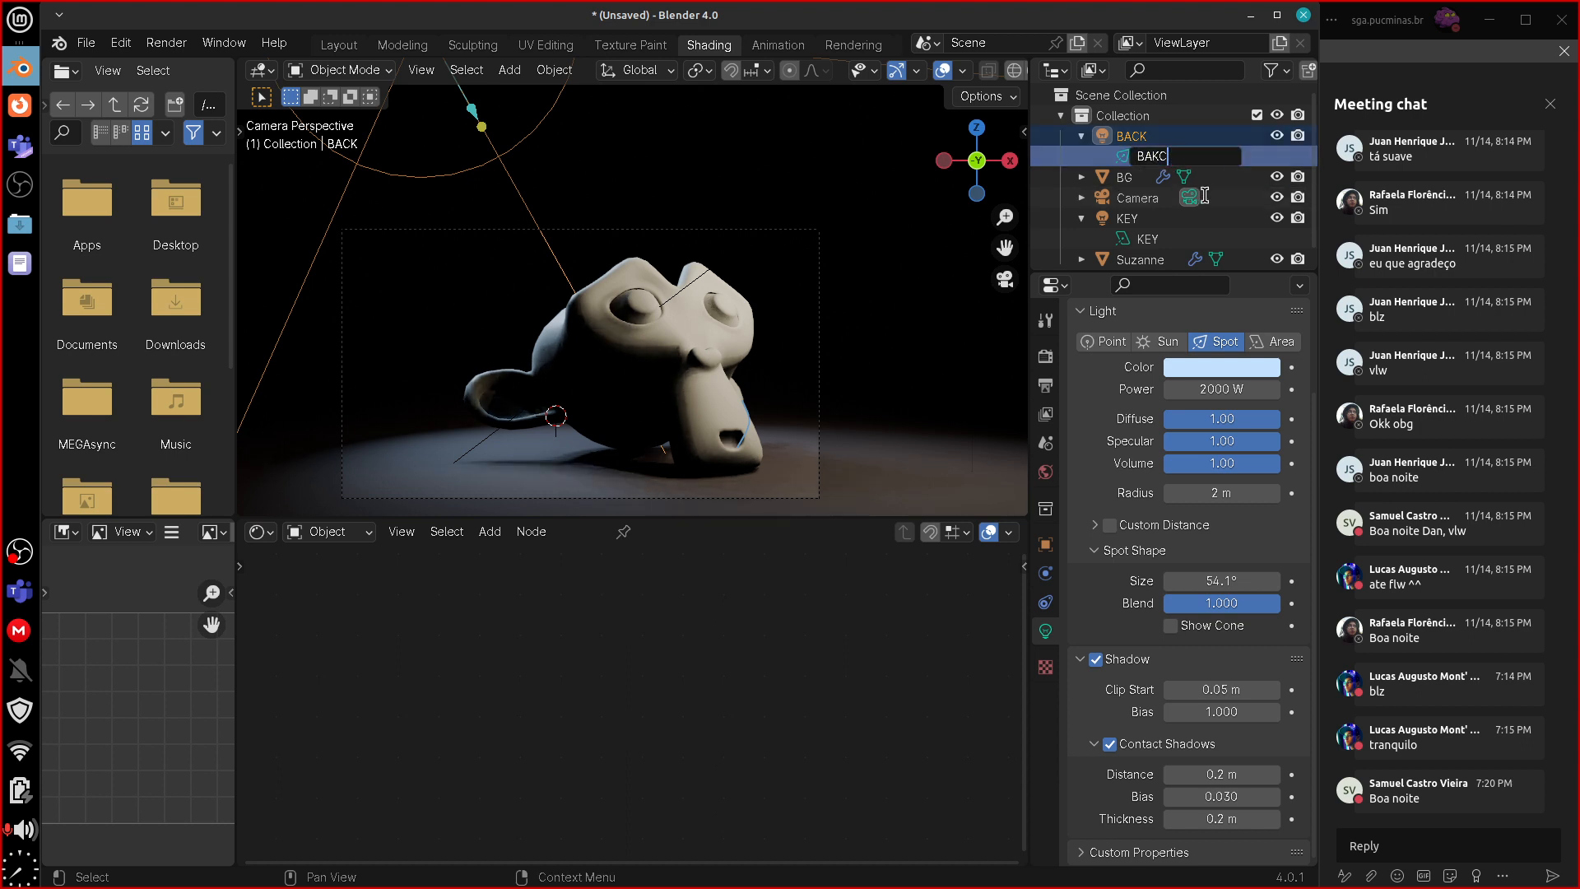
{"action": "type", "text": "CK"}
{"action": "key", "text": "Return"}
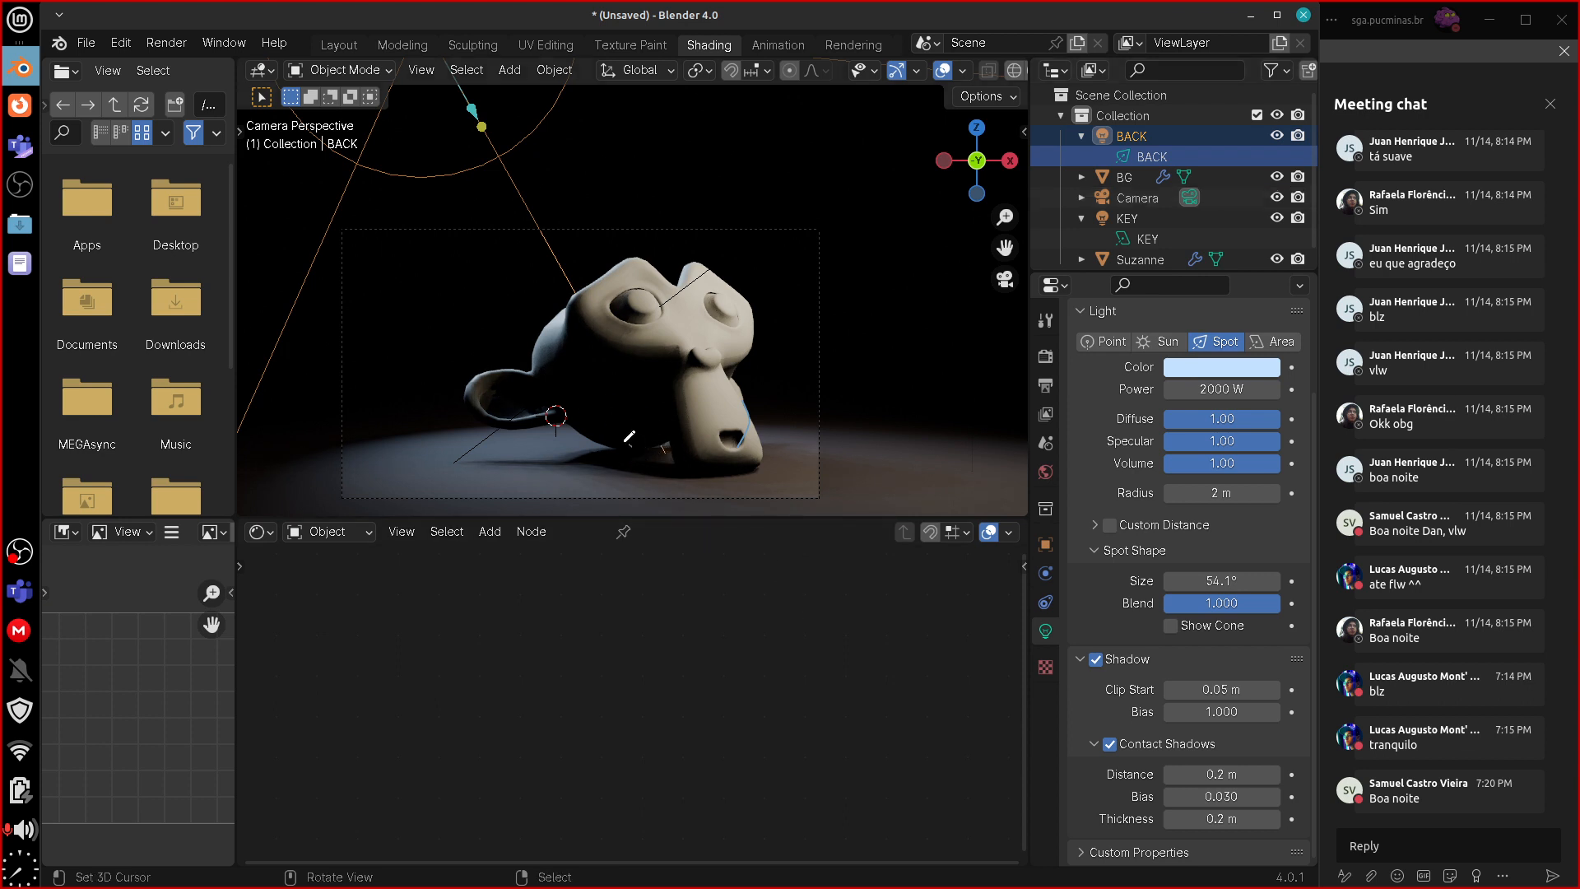
- Mark Suzanne's shadowed side with annotation strokes and an arrow, and erase them
{"action": "left_click_drag", "start_coordinate": [587, 303], "coordinate": [669, 350]}
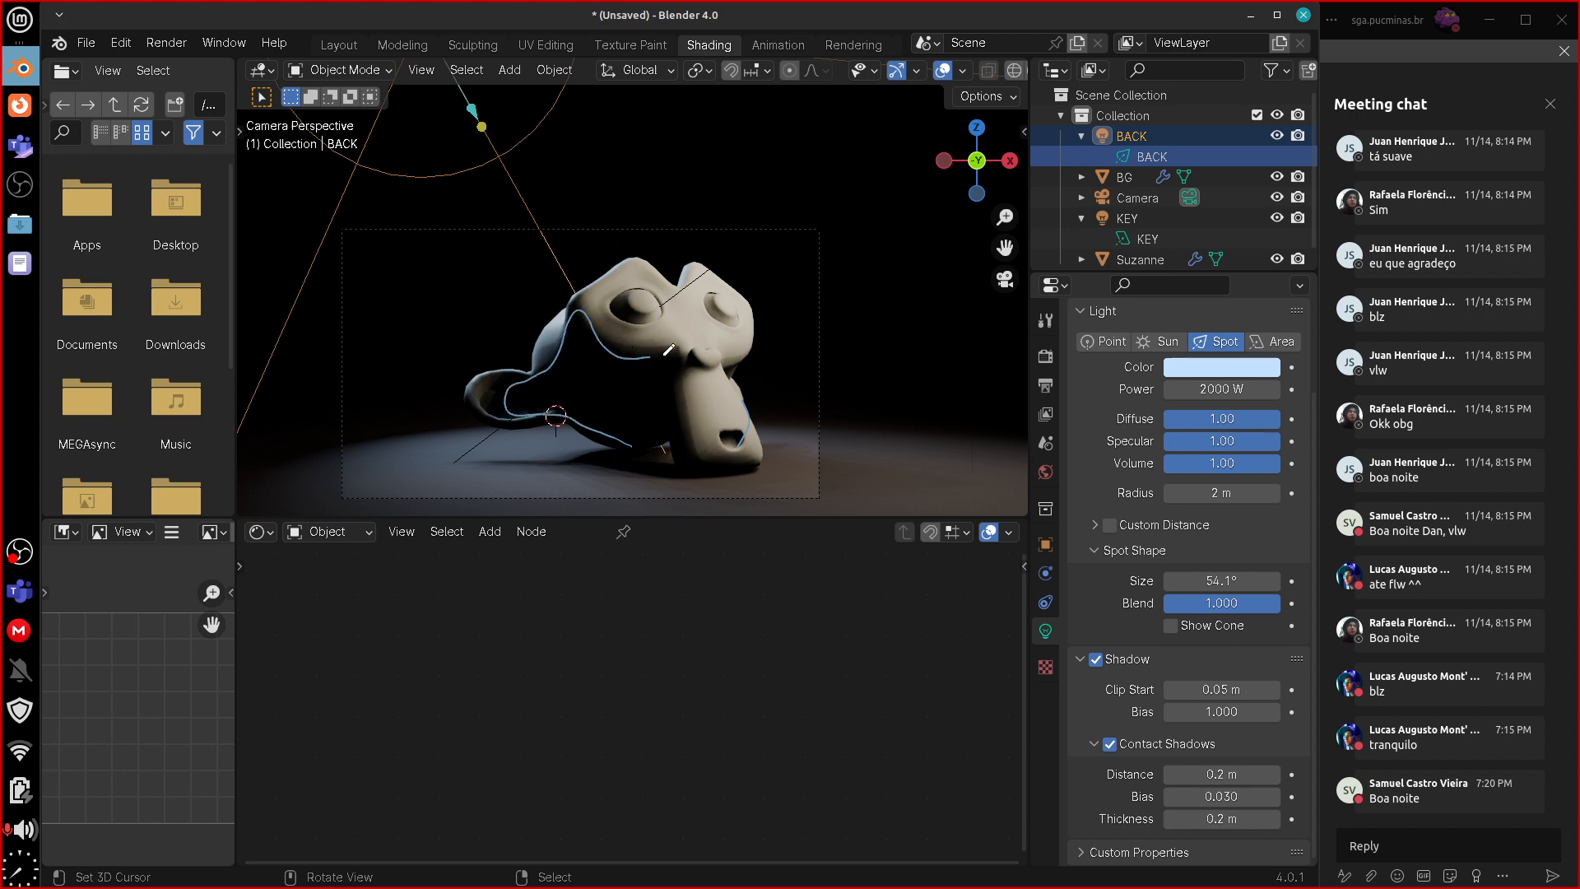
{"action": "left_click_drag", "start_coordinate": [689, 449], "coordinate": [631, 446]}
{"action": "mouse_move", "coordinate": [696, 345]}
{"action": "right_mouse_down"}
{"action": "mouse_move", "coordinate": [623, 403]}
{"action": "mouse_move", "coordinate": [561, 359]}
{"action": "mouse_move", "coordinate": [627, 358]}
{"action": "mouse_move", "coordinate": [669, 463]}
{"action": "mouse_move", "coordinate": [622, 455]}
{"action": "right_mouse_up"}
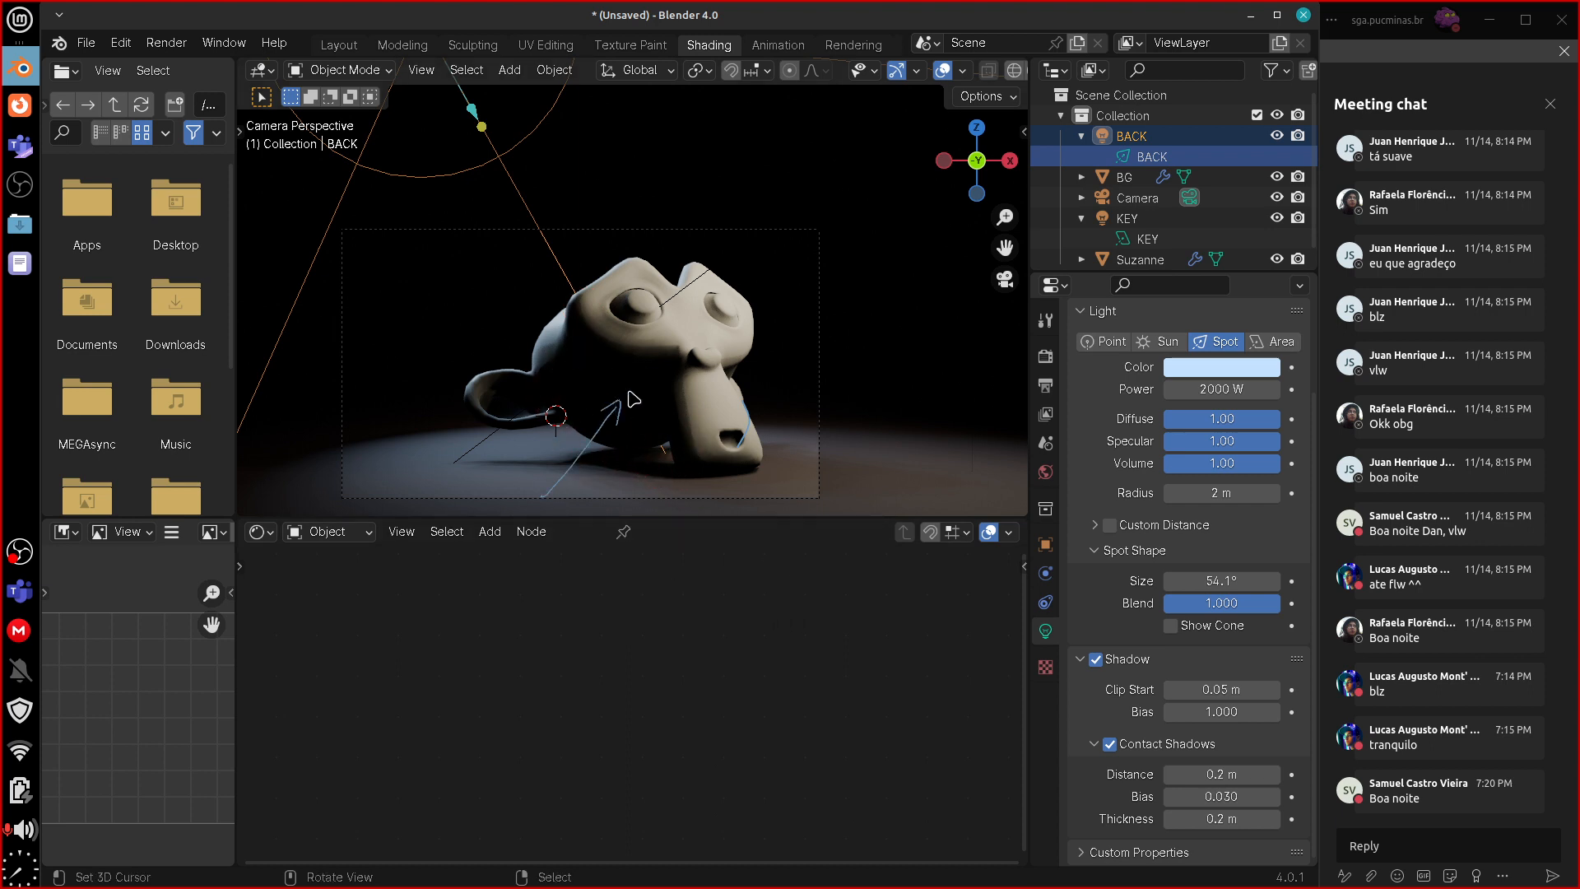
{"action": "right_click_drag", "start_coordinate": [628, 404], "coordinate": [555, 484]}
- Place the 3D cursor in front of and slightly above Suzanne in the right view and add an area light there
{"action": "key", "text": "KP_1"}
{"action": "key", "text": "KP_3"}
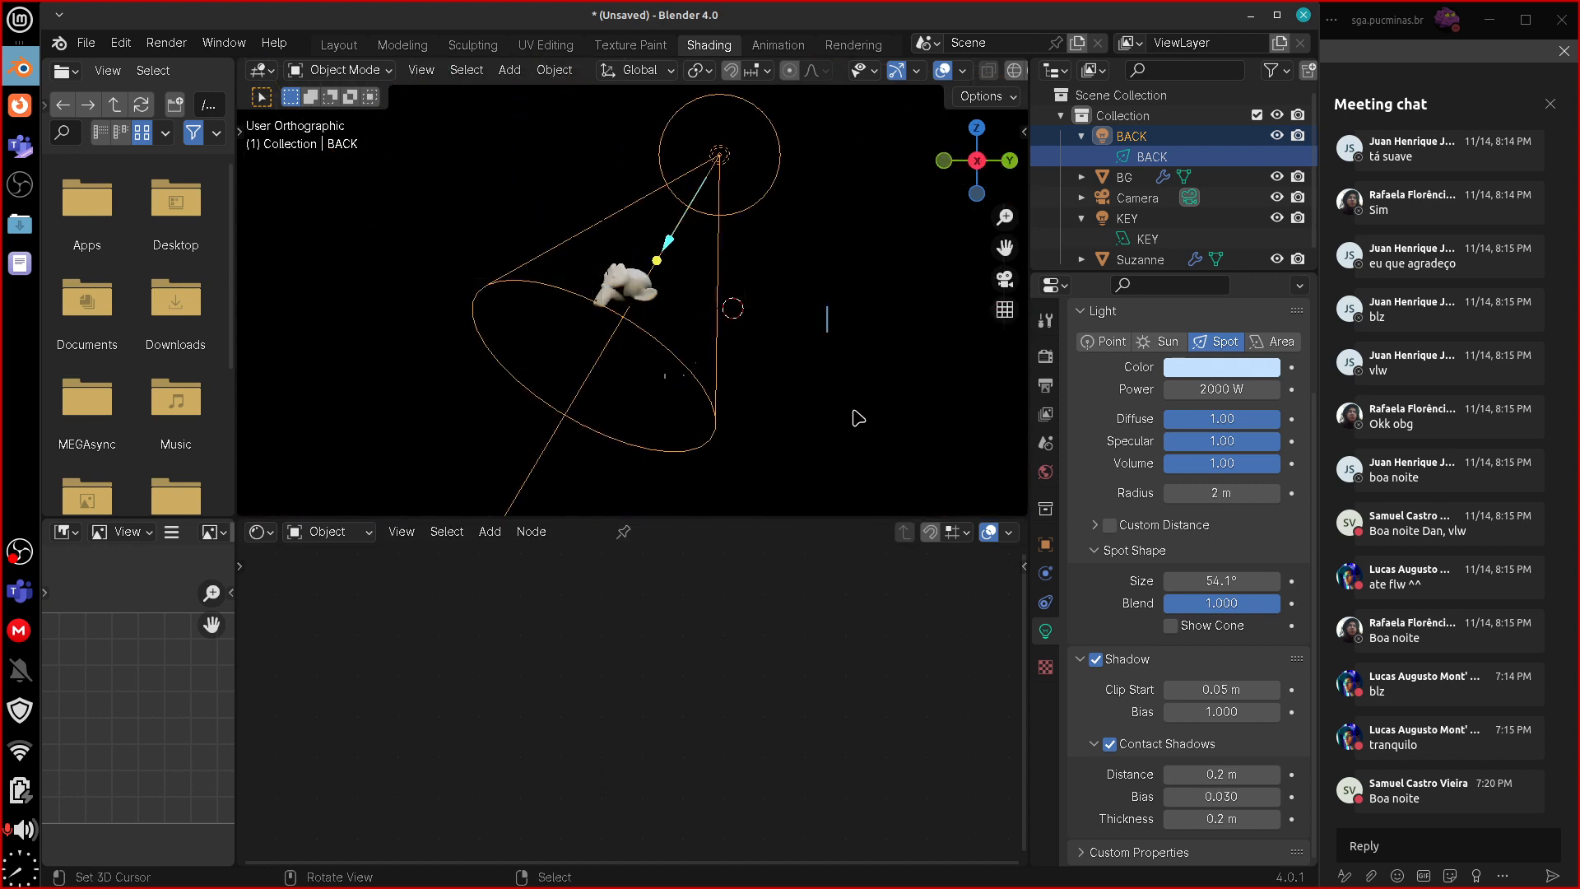
{"action": "left_click", "coordinate": [430, 258]}
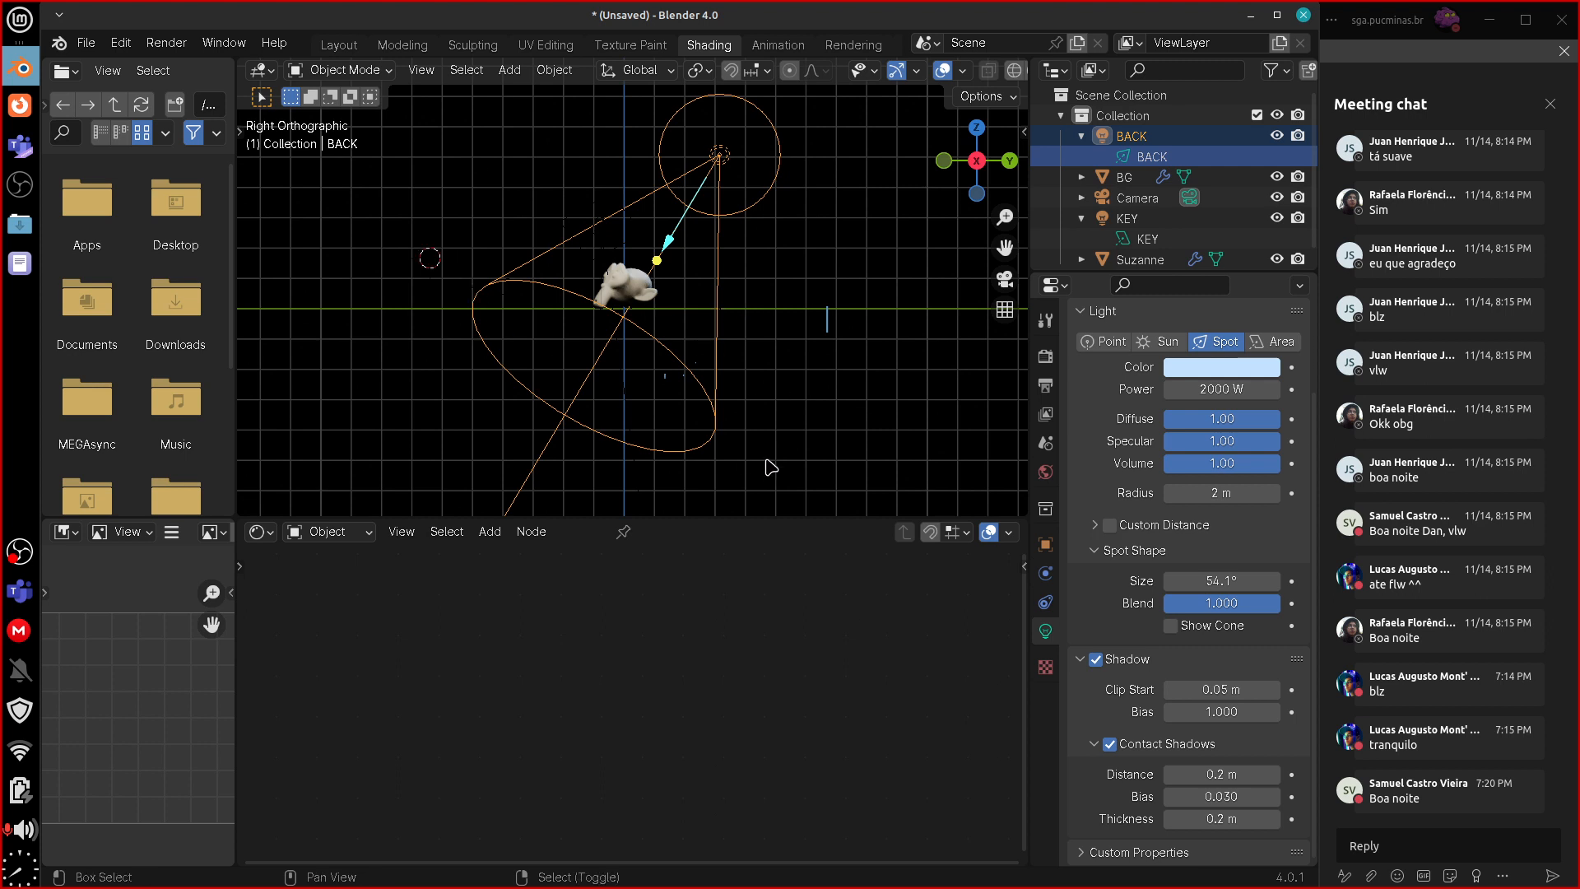
{"action": "key", "text": "shift+a"}
{"action": "mouse_move", "coordinate": [766, 458]}
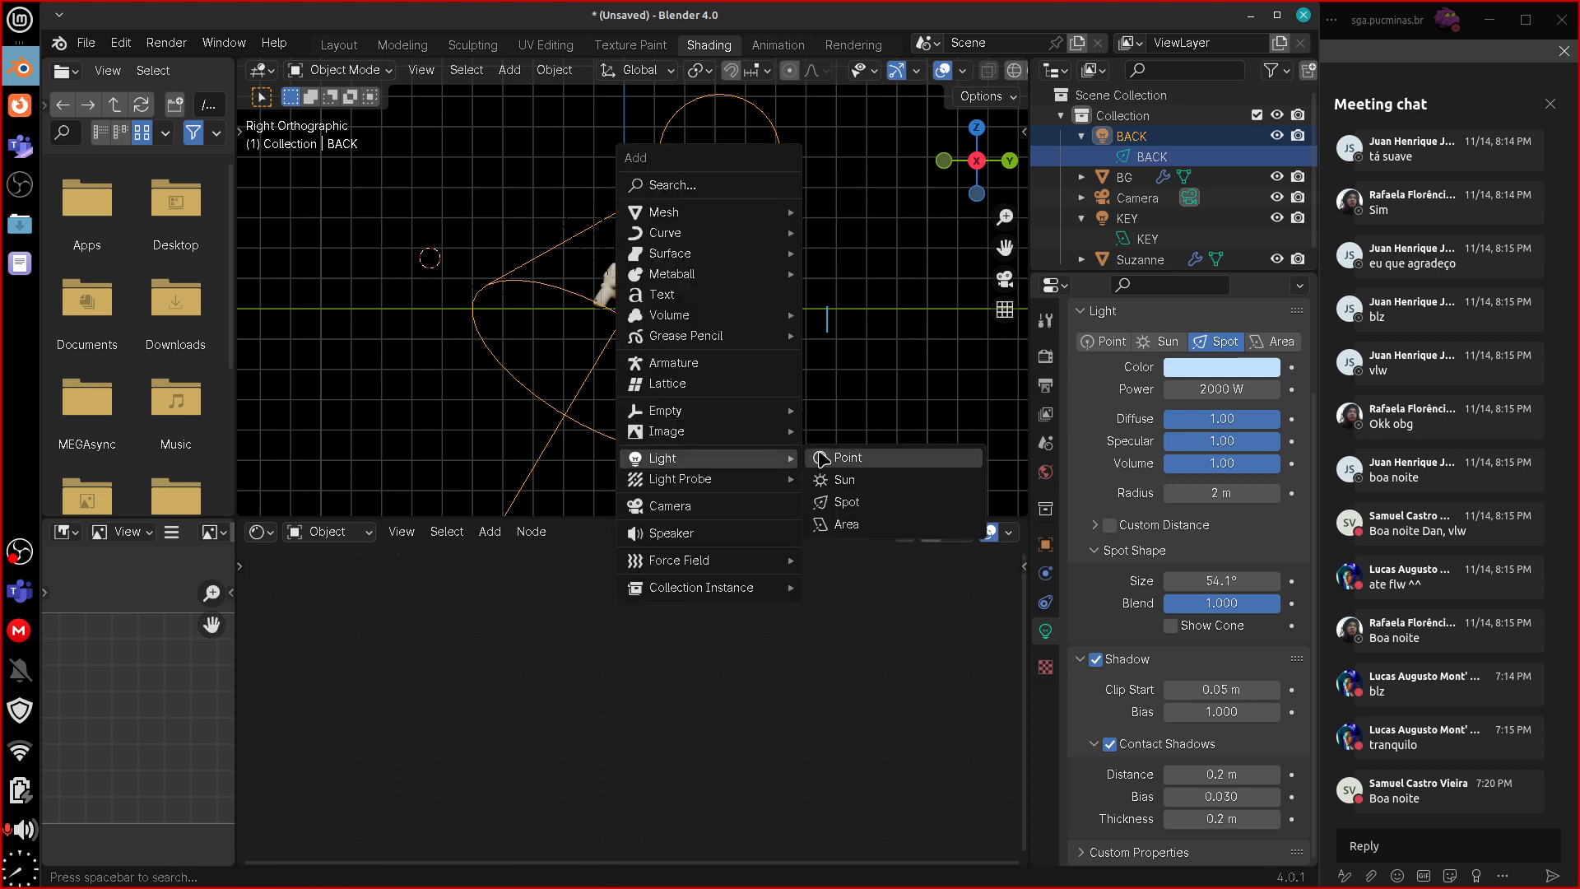
{"action": "left_click", "coordinate": [832, 520]}
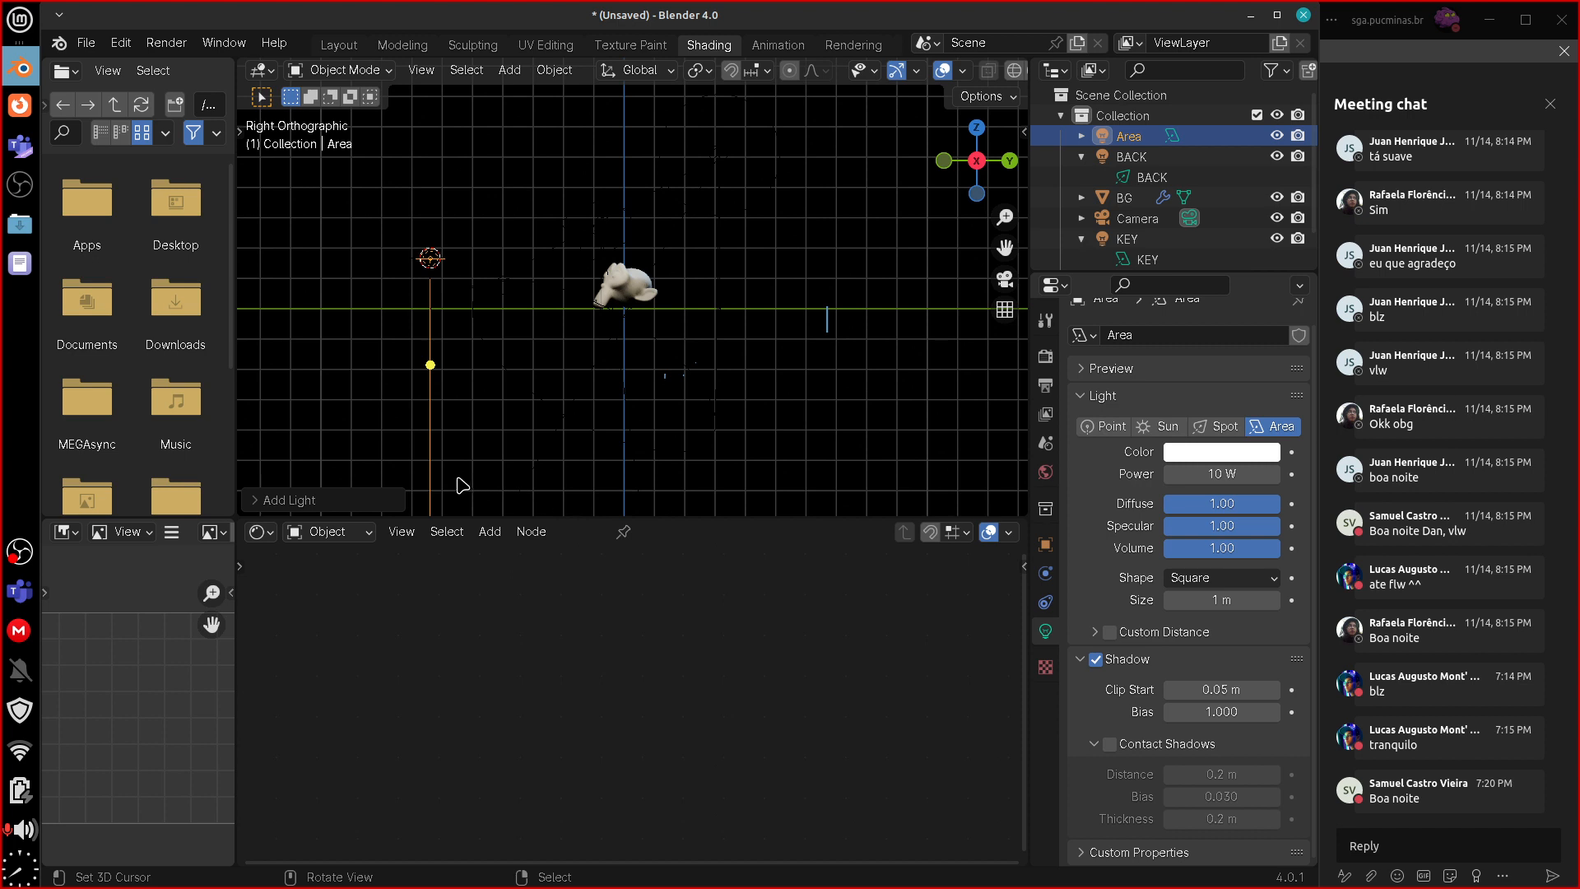
- Rotate the new area light to point at Suzanne and set its size to 3 m
{"action": "key", "text": "r"}
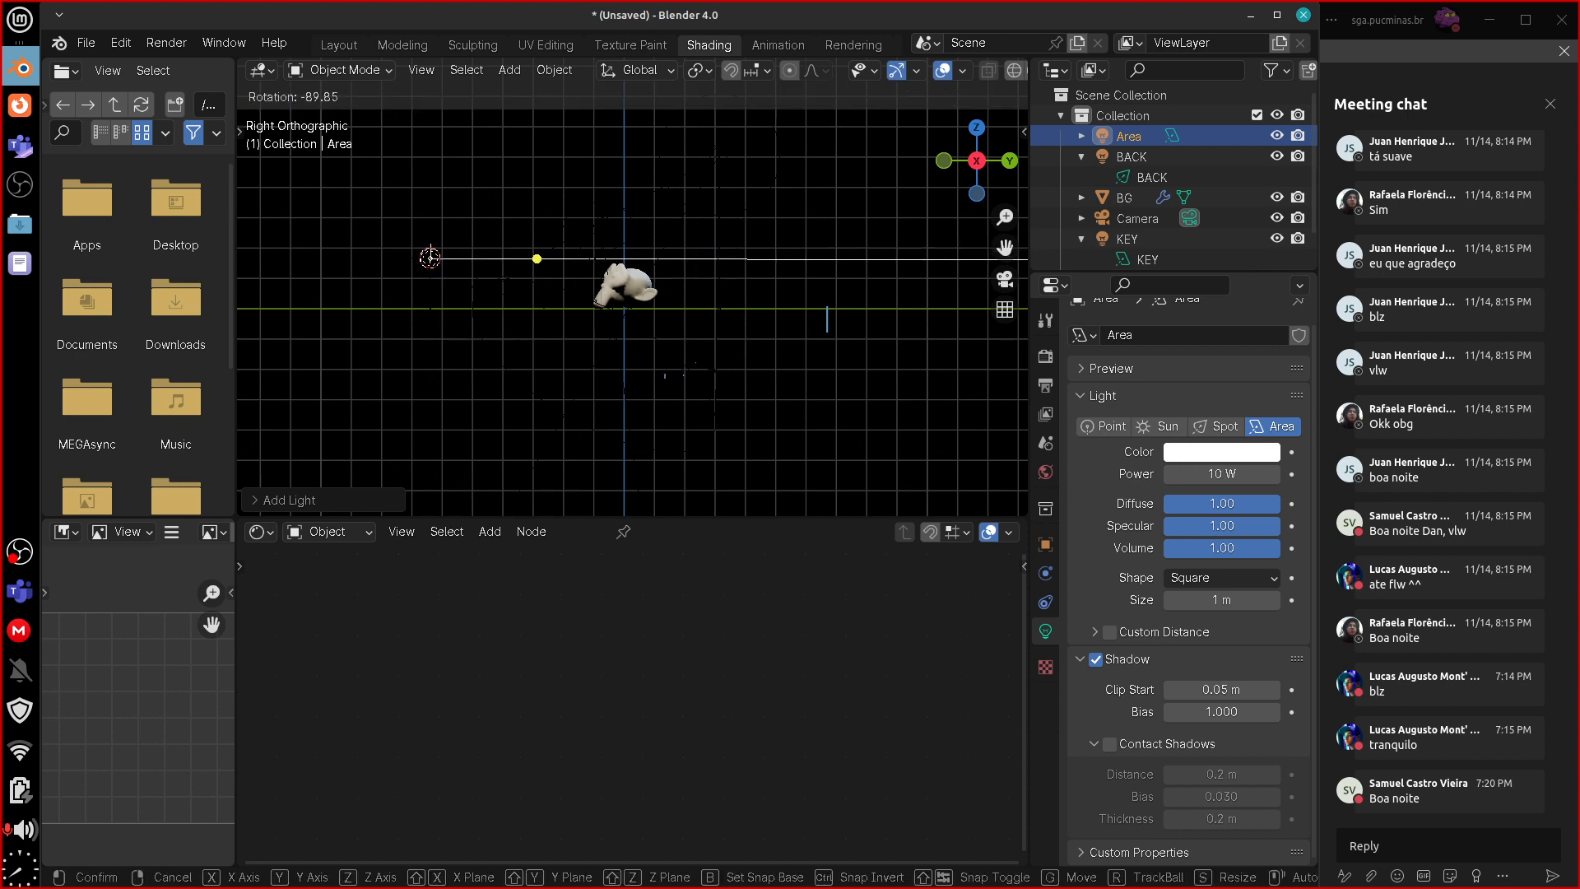
{"action": "left_click", "coordinate": [699, 417]}
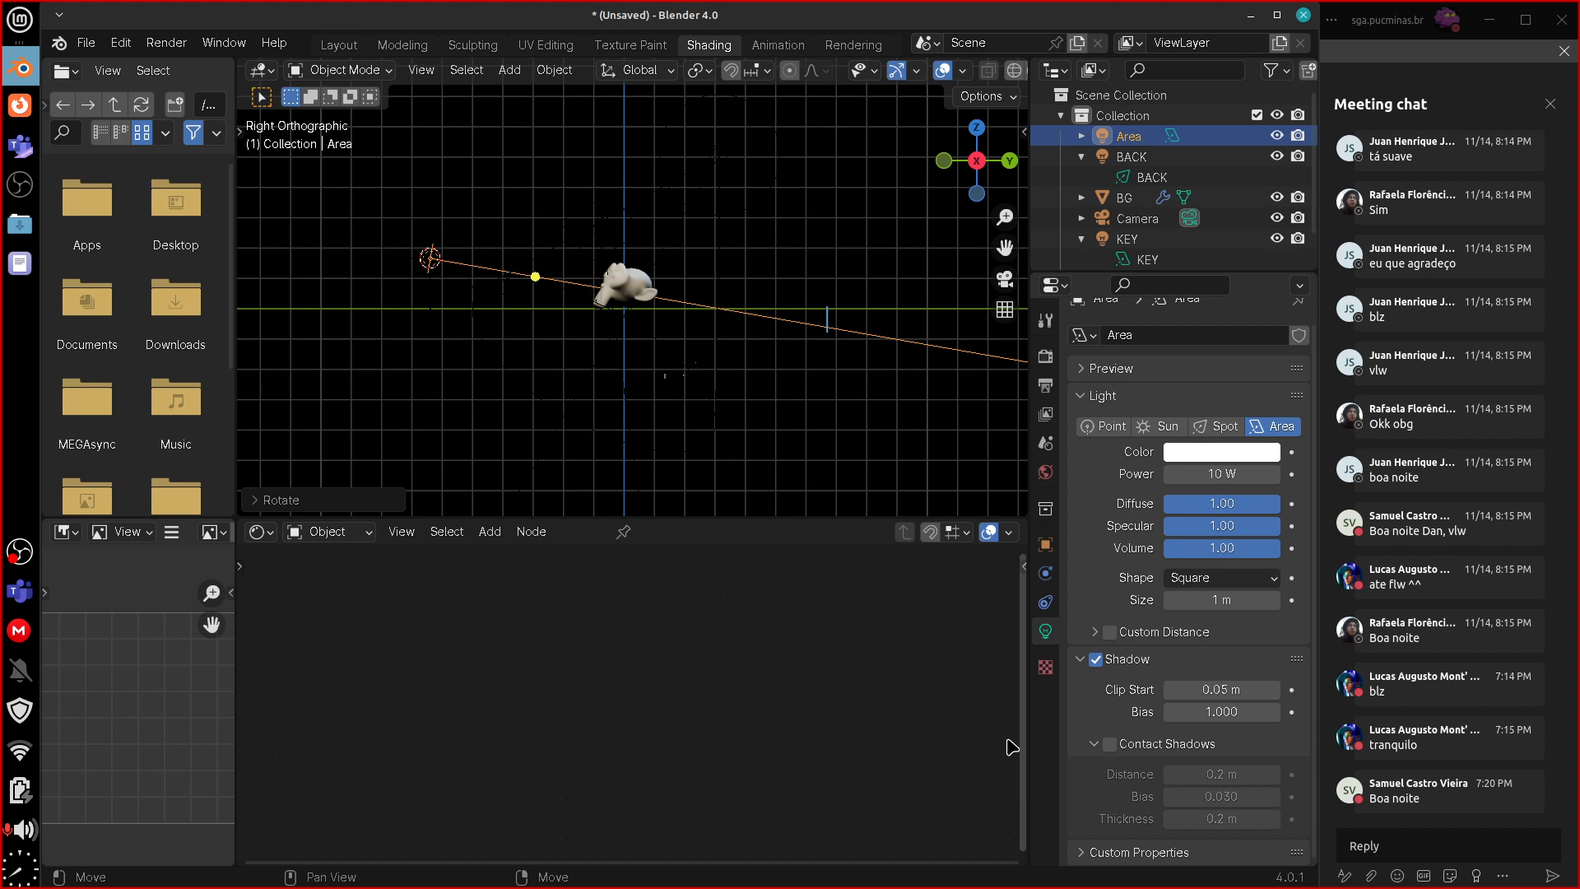
{"action": "left_click", "coordinate": [1226, 601]}
{"action": "type", "text": "2"}
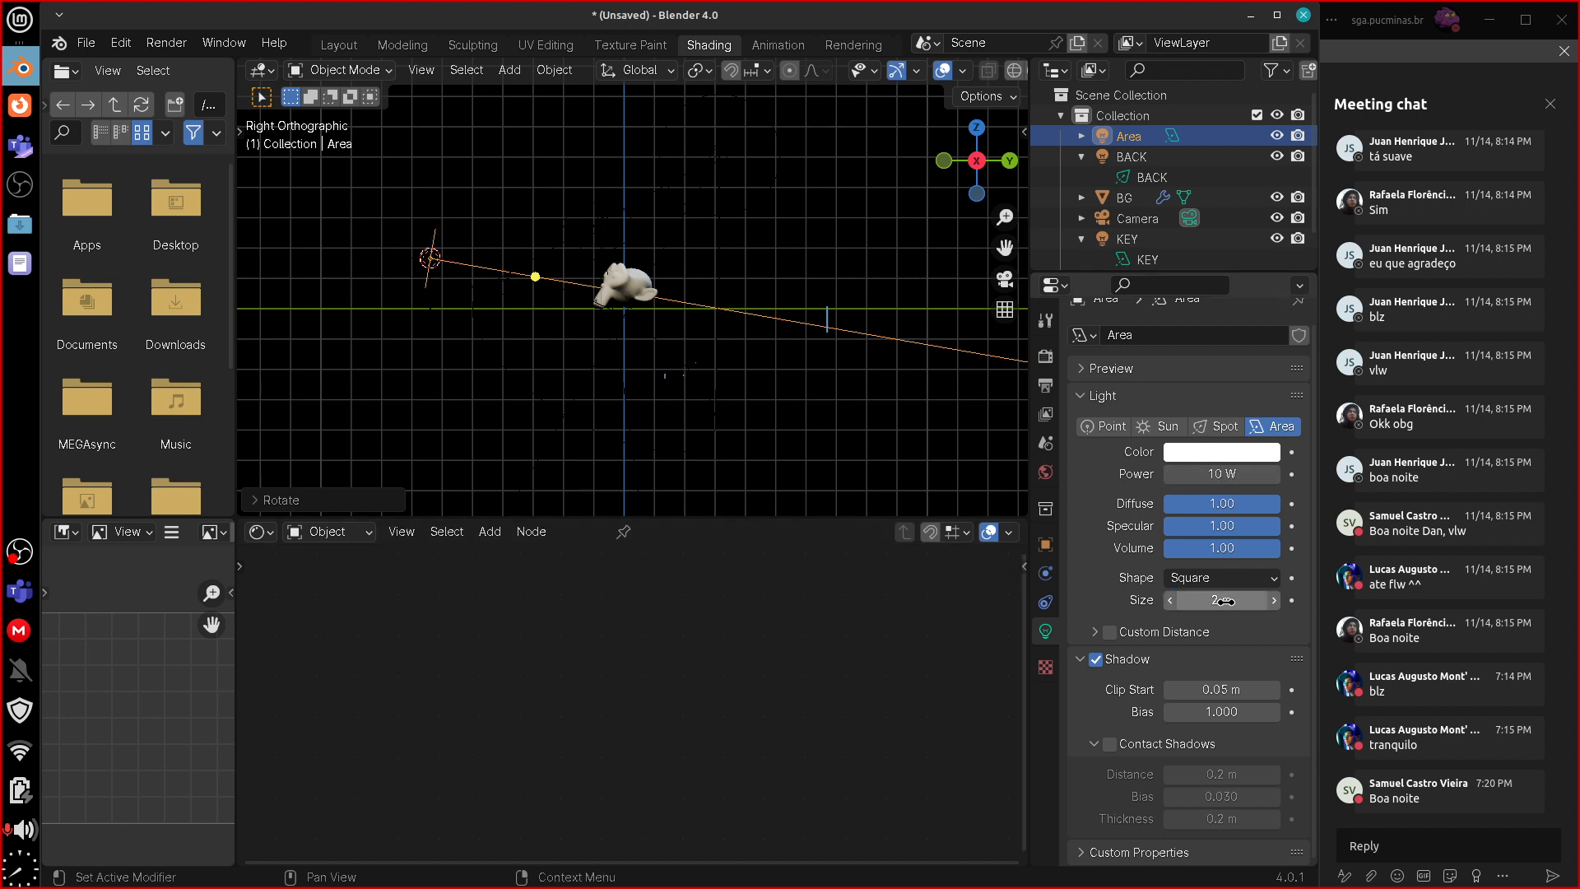
{"action": "key", "text": "Return"}
{"action": "left_click_drag", "start_coordinate": [1225, 601], "coordinate": [1229, 603]}
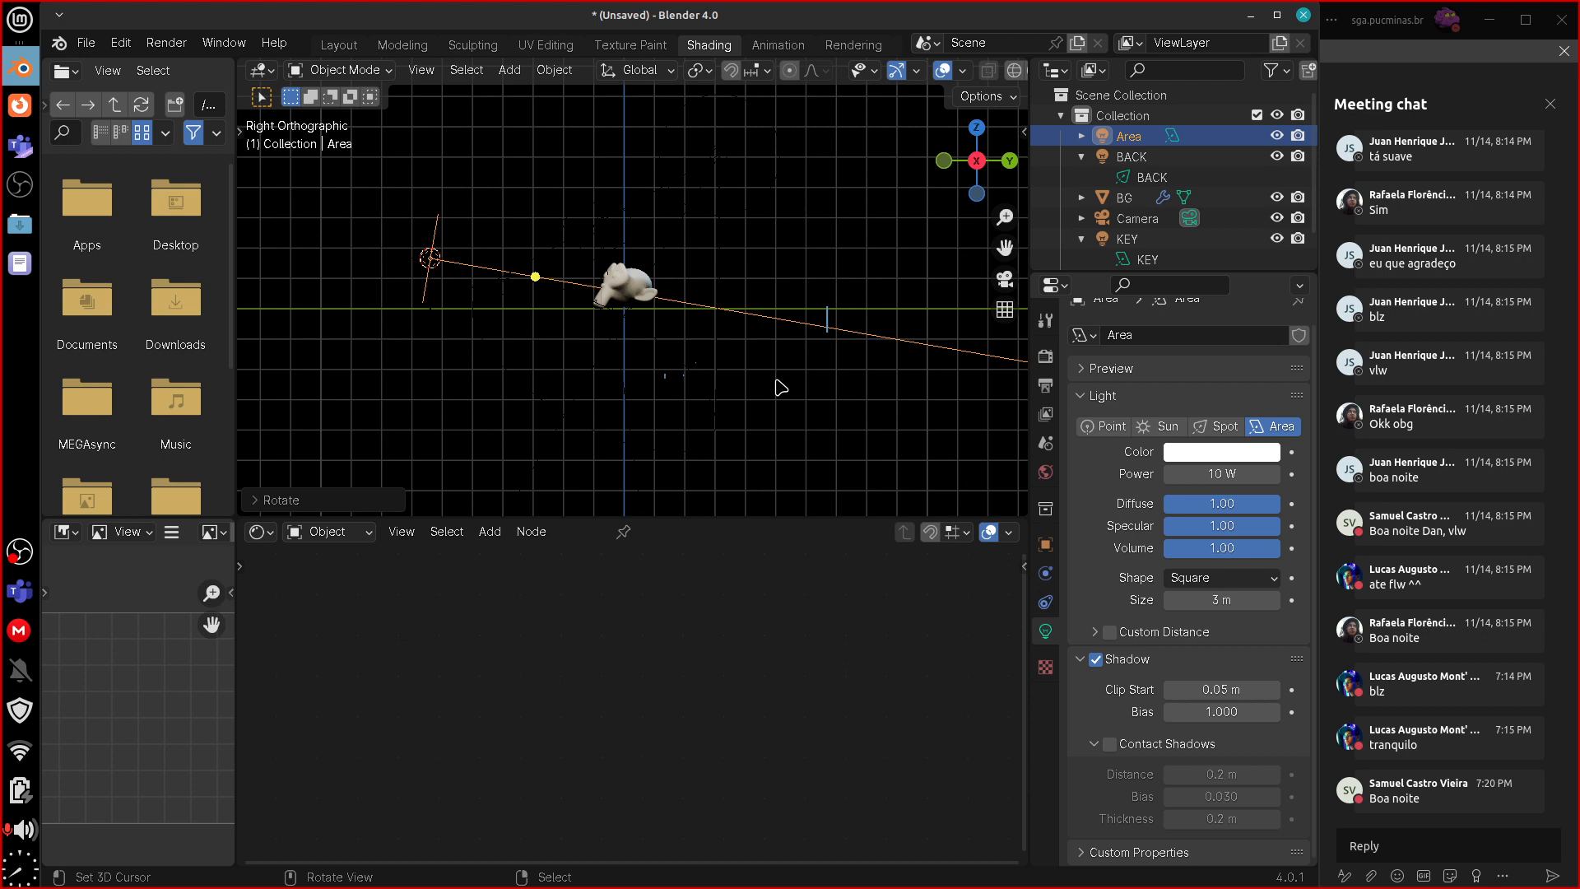
- Move the area light about 2.6 m closer to Suzanne in the top view and lower it about 0.64 m in the camera view
{"action": "key", "text": "KP_0"}
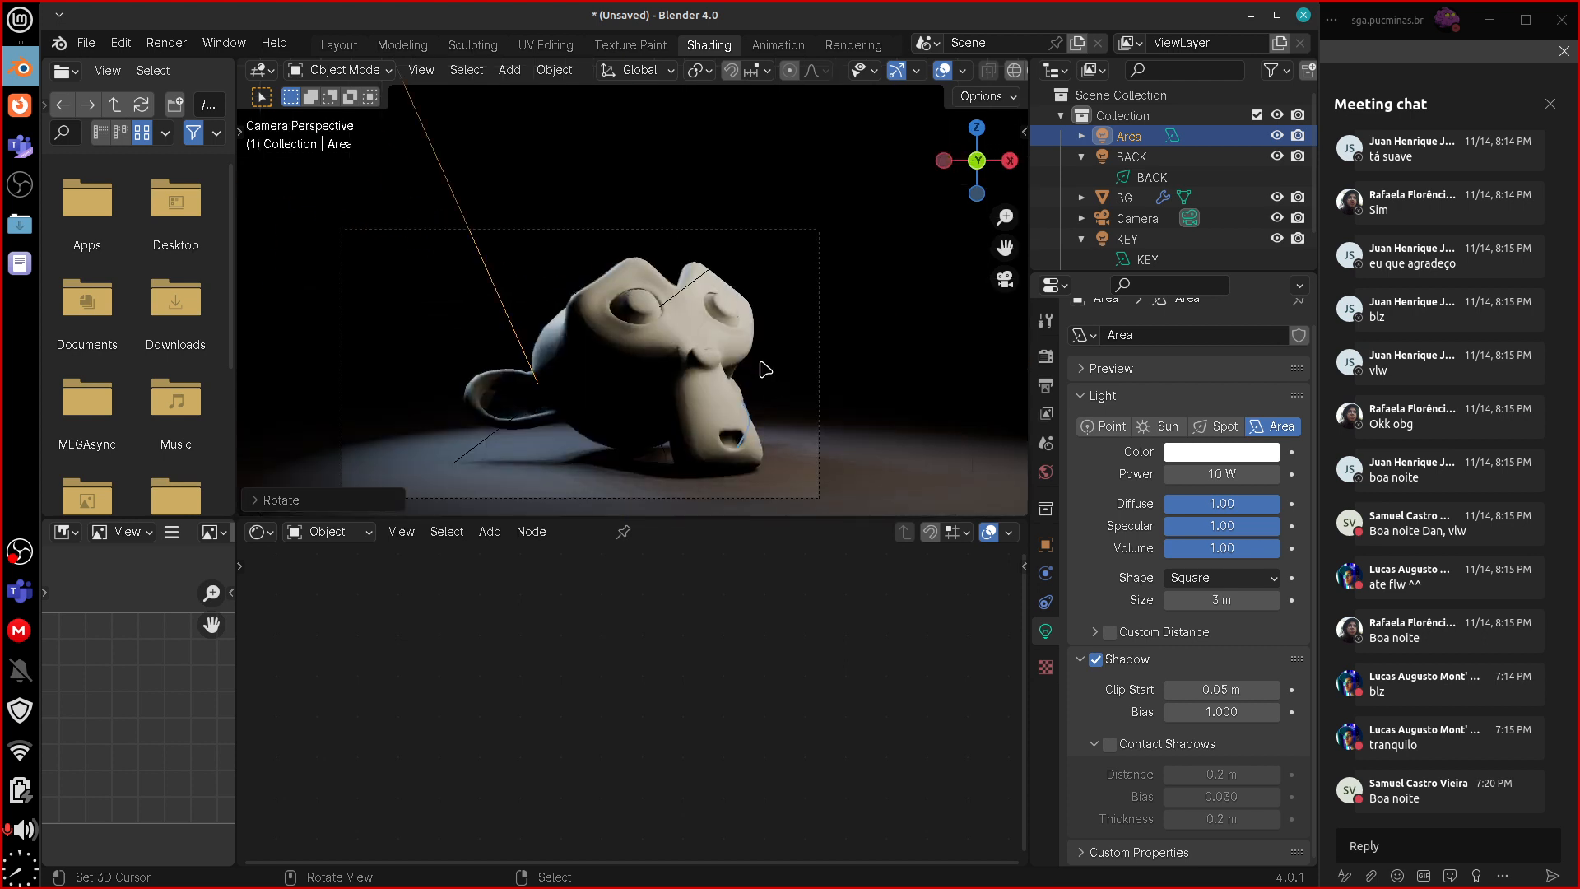
{"action": "key", "text": "KP_7"}
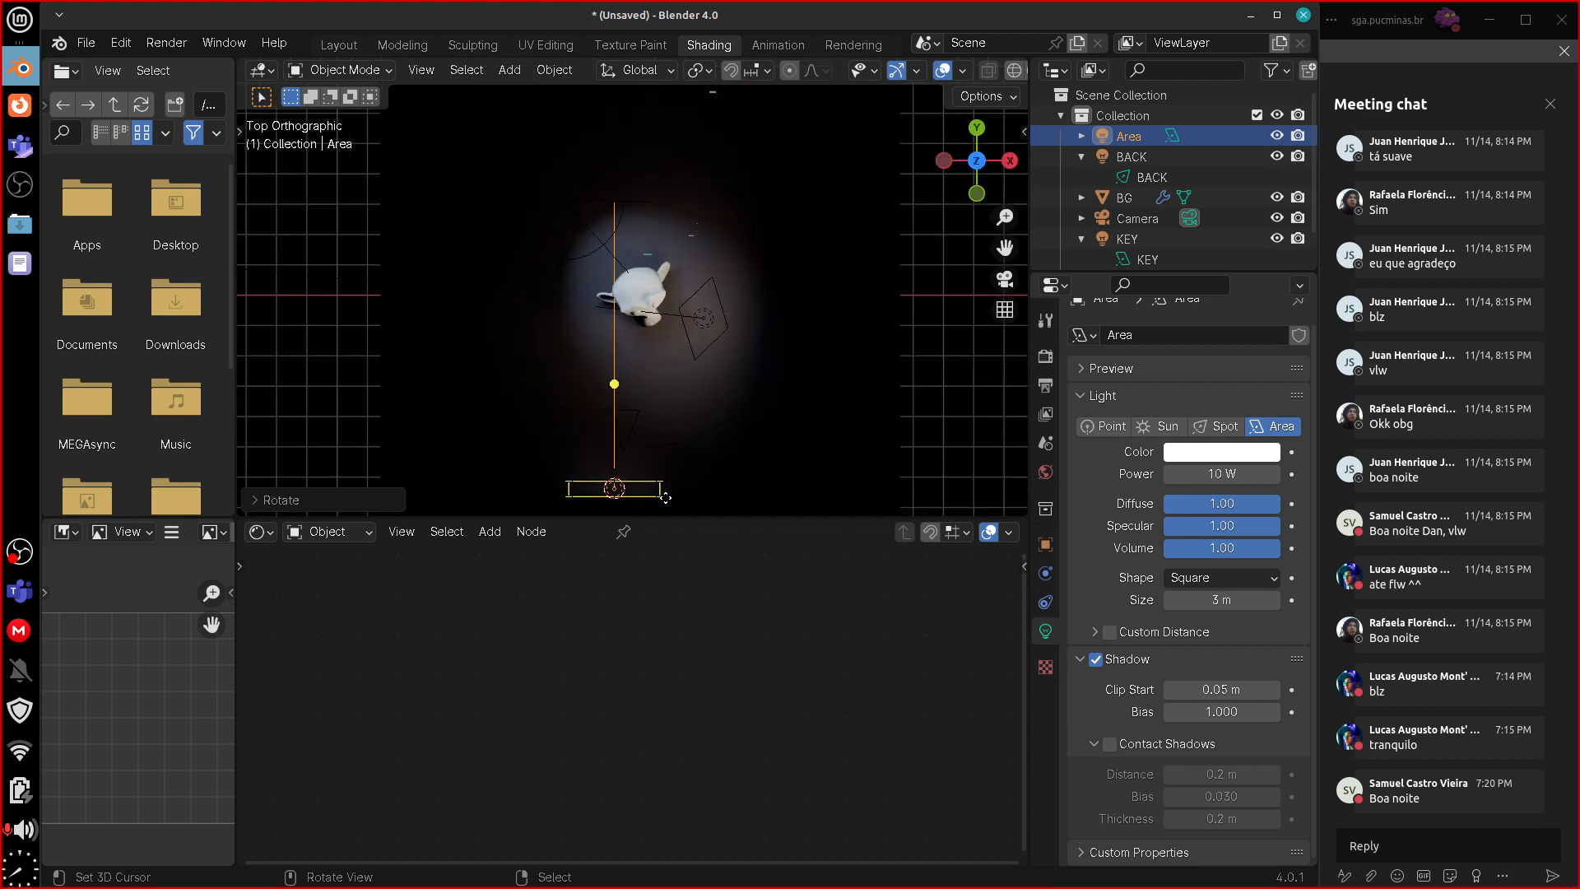
{"action": "key", "text": "g"}
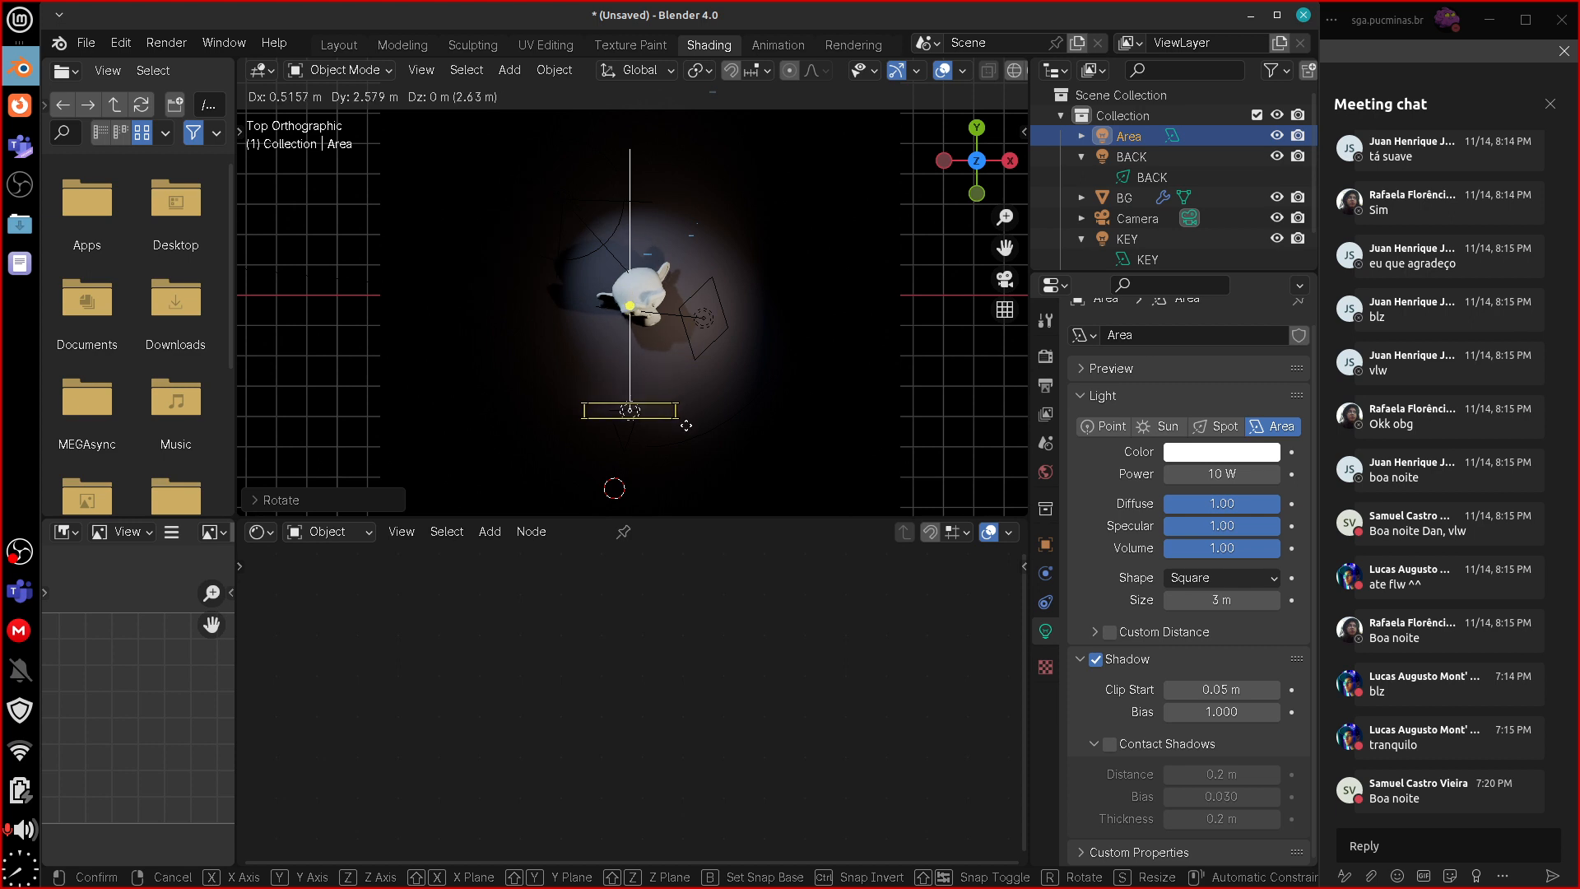
{"action": "left_click", "coordinate": [688, 413]}
{"action": "key", "text": "KP_0"}
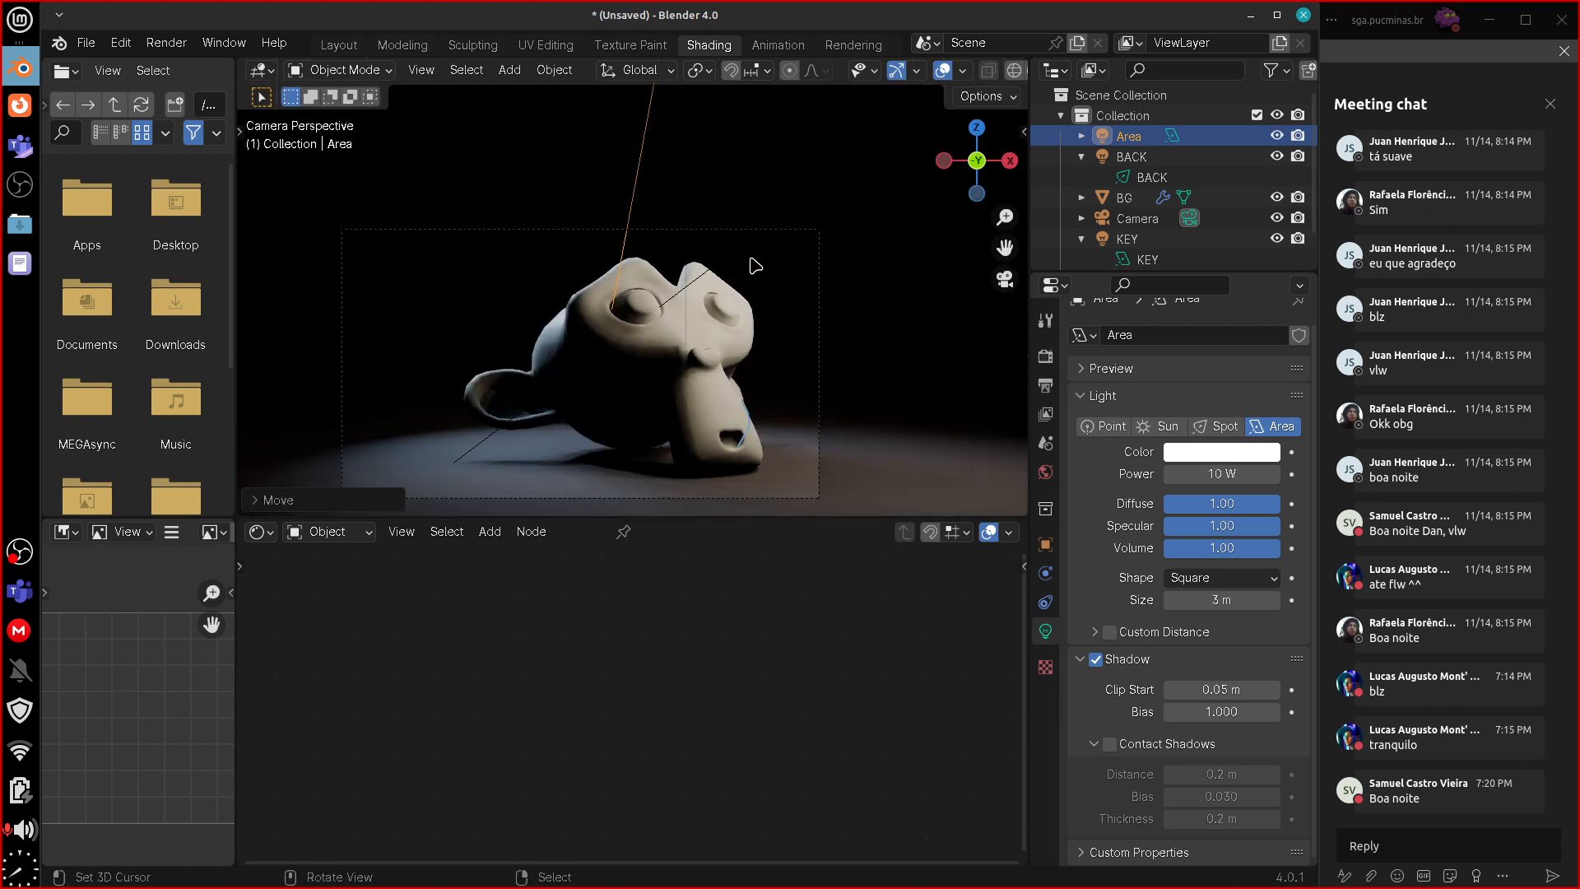
{"action": "key", "text": "g"}
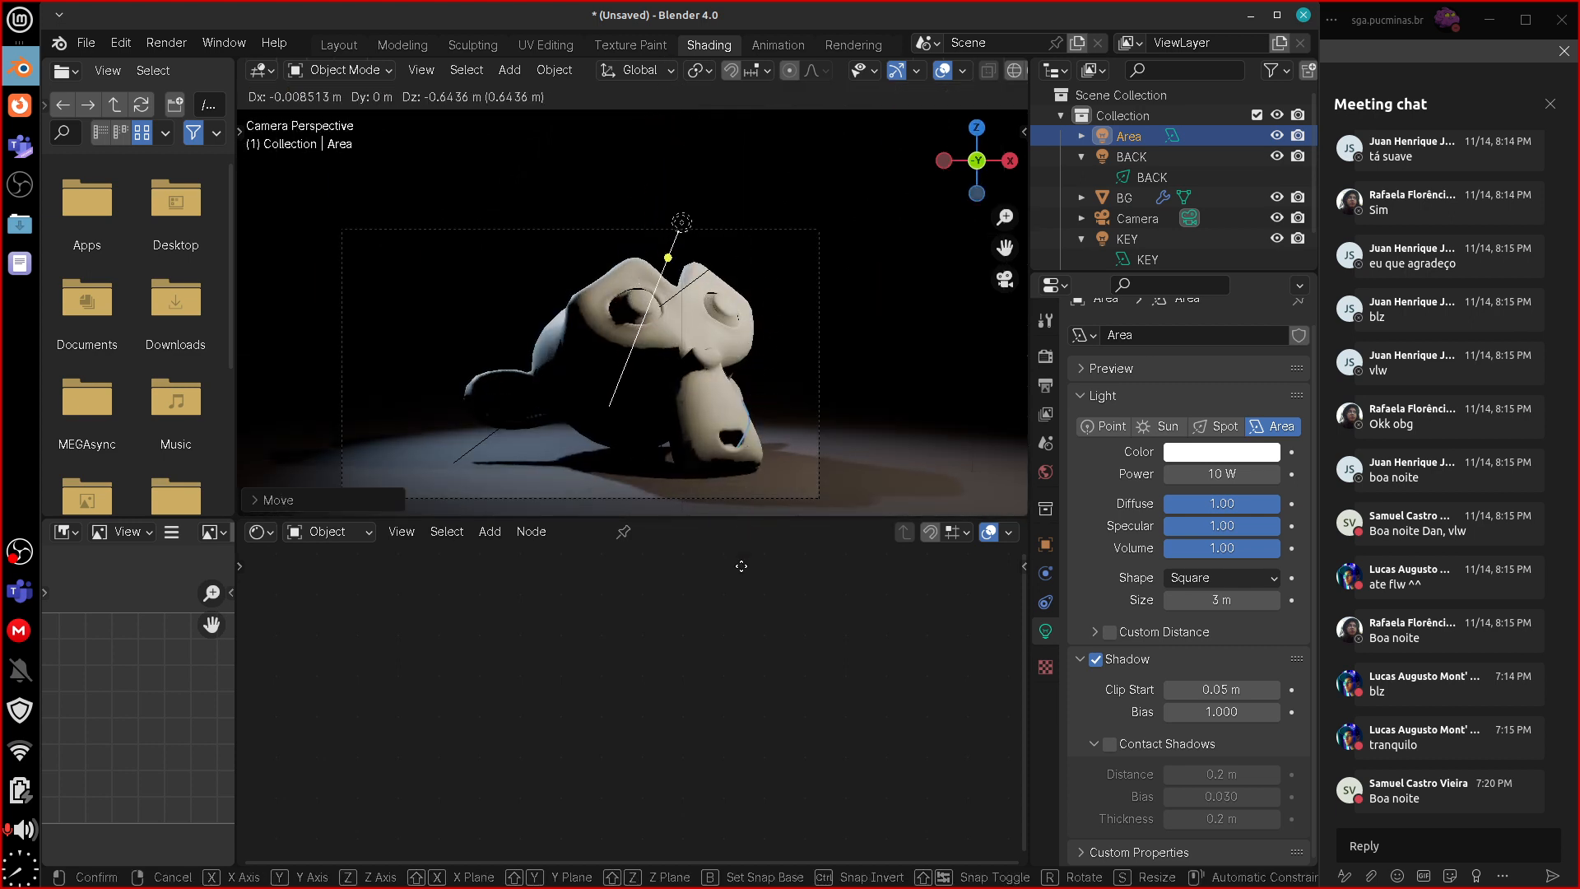
{"action": "left_click", "coordinate": [741, 566]}
- Tilt the area light upward in the right view and lower it to just above the floor, aimed at Suzanne's face
{"action": "key", "text": "KP_3"}
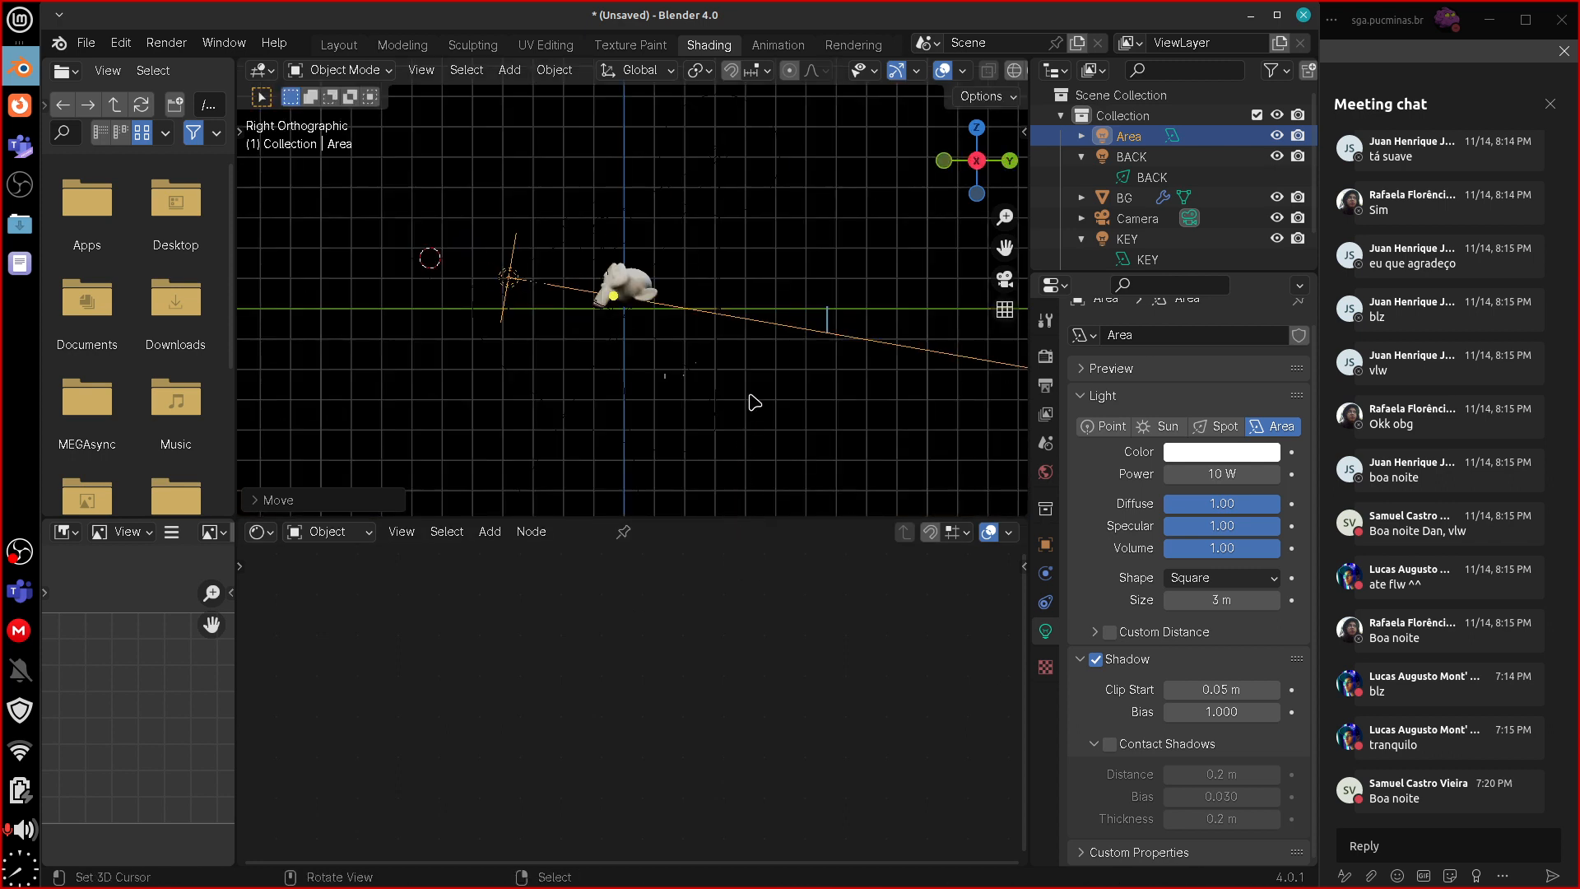
{"action": "key", "text": "r"}
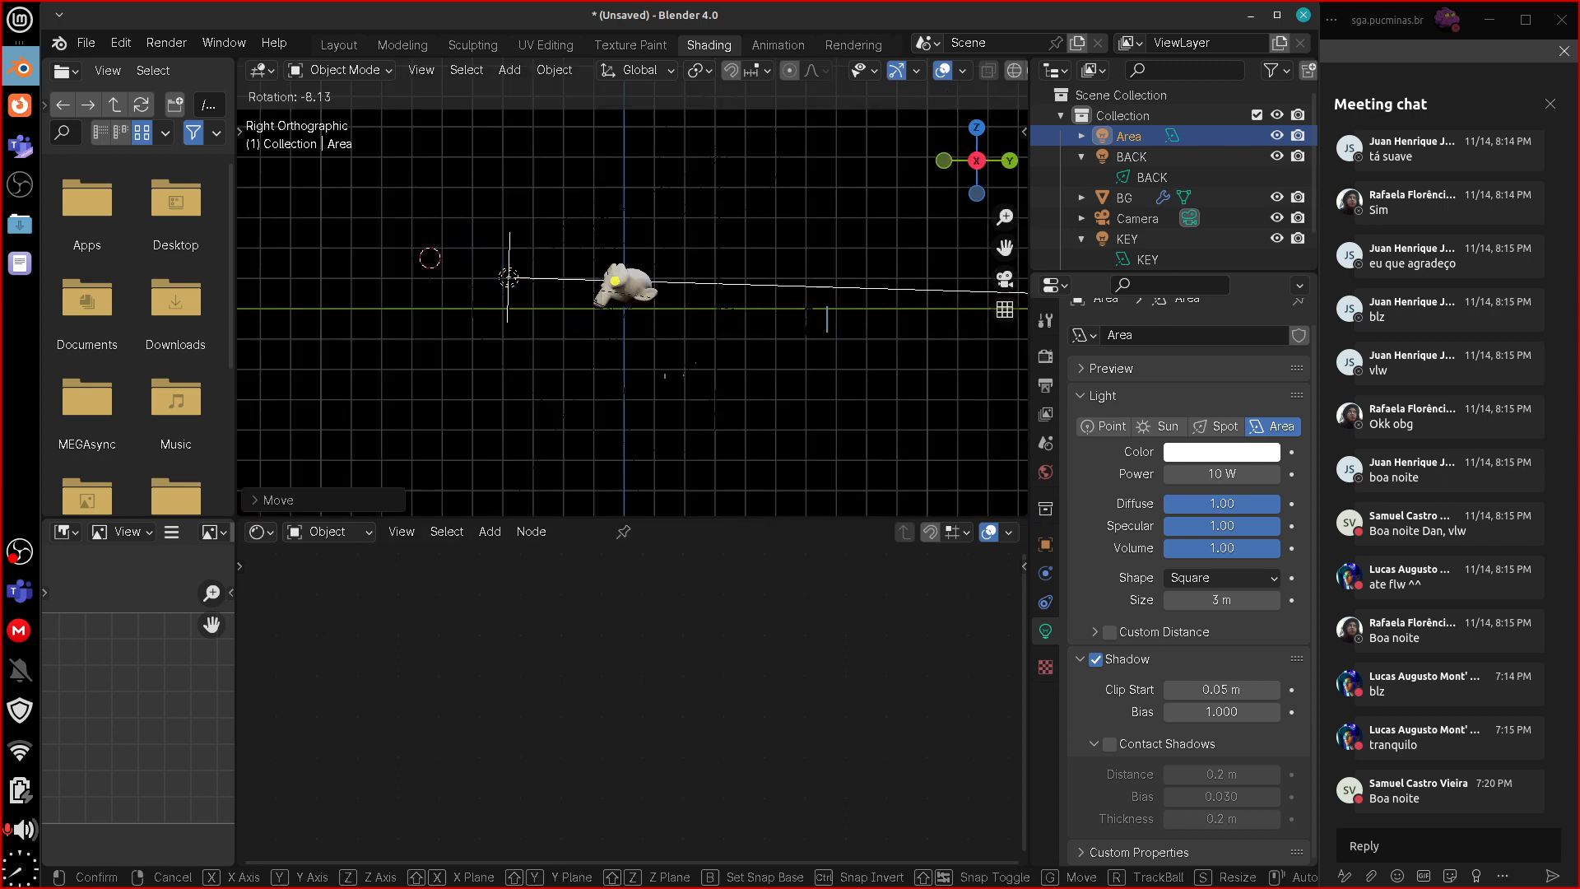
{"action": "left_click", "coordinate": [731, 327]}
{"action": "key", "text": "g"}
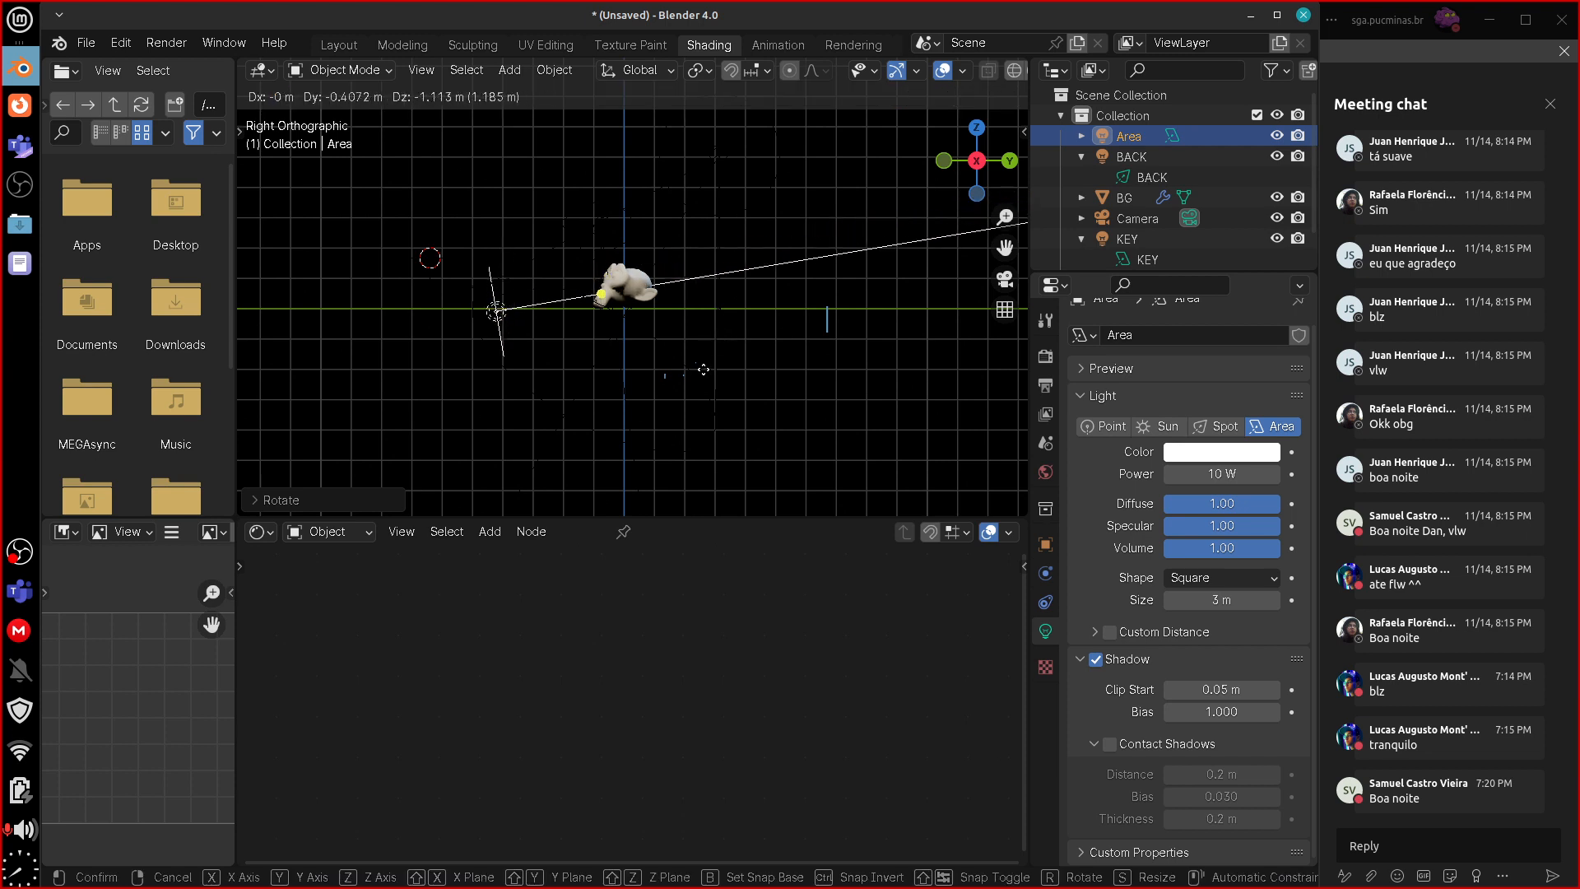
{"action": "left_click", "coordinate": [711, 359]}
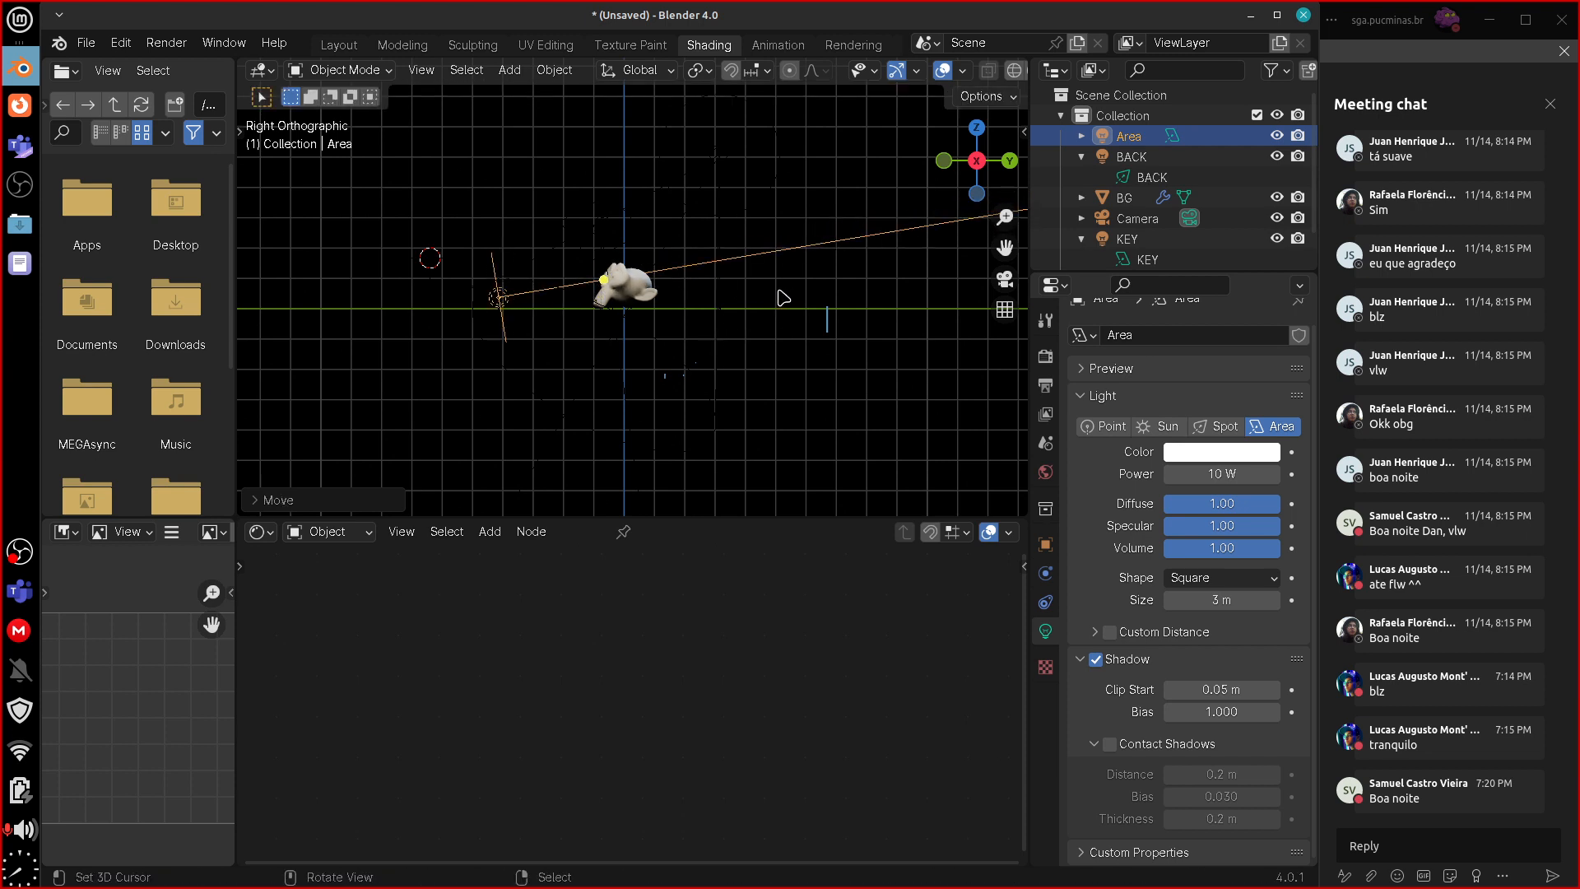
{"action": "key", "text": "KP_0"}
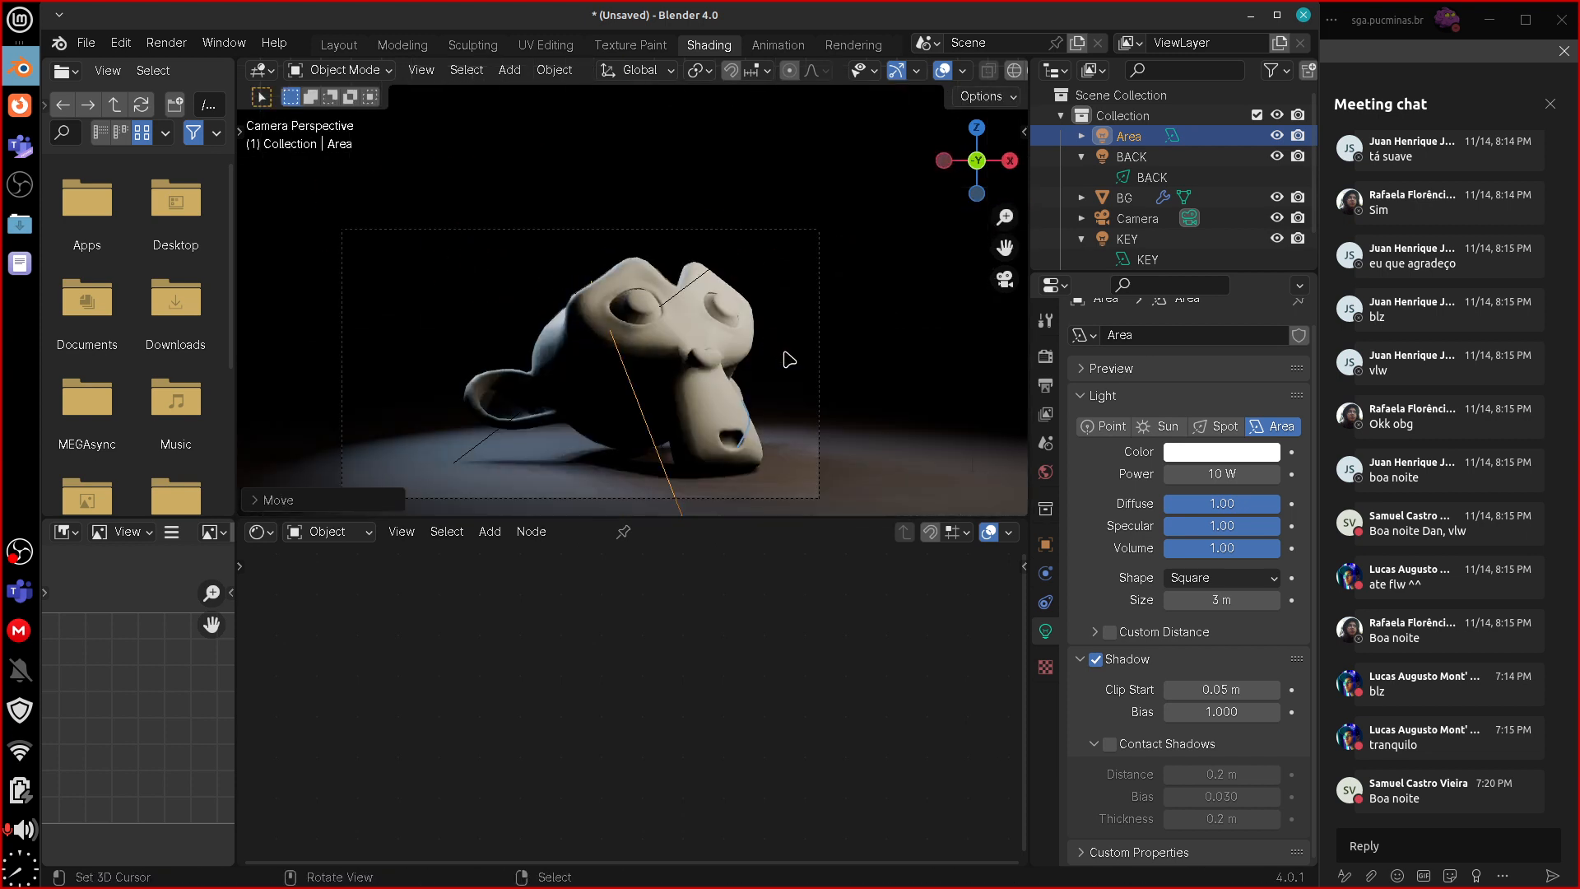
- Hide the BACK and KEY lights in the viewport to isolate the area light
{"action": "left_click", "coordinate": [1277, 157]}
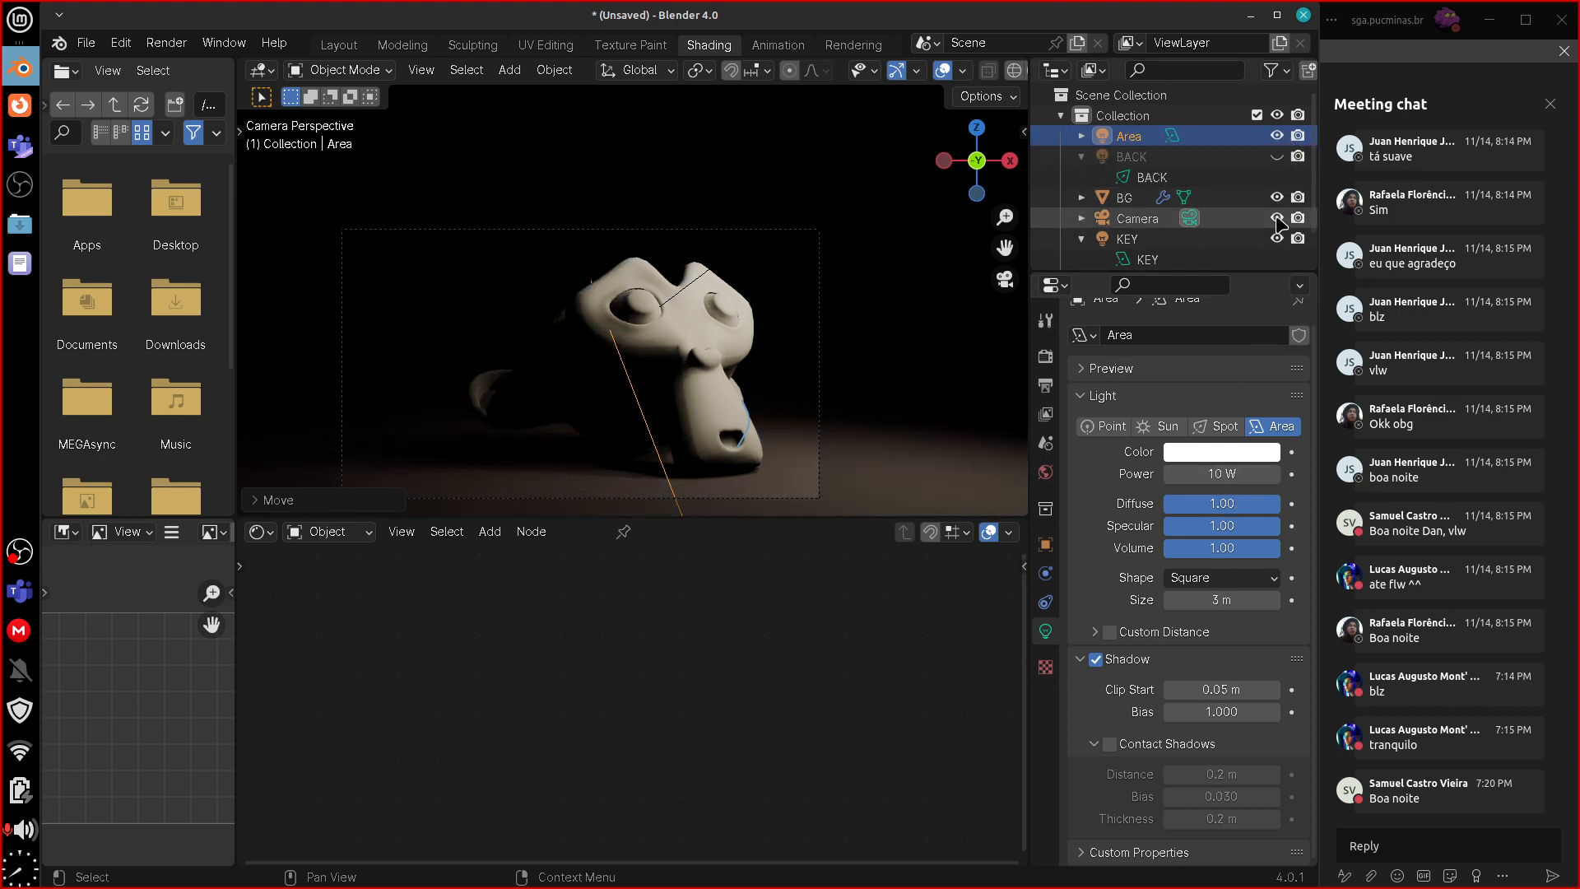
{"action": "left_click", "coordinate": [1277, 198]}
{"action": "left_click", "coordinate": [1278, 197]}
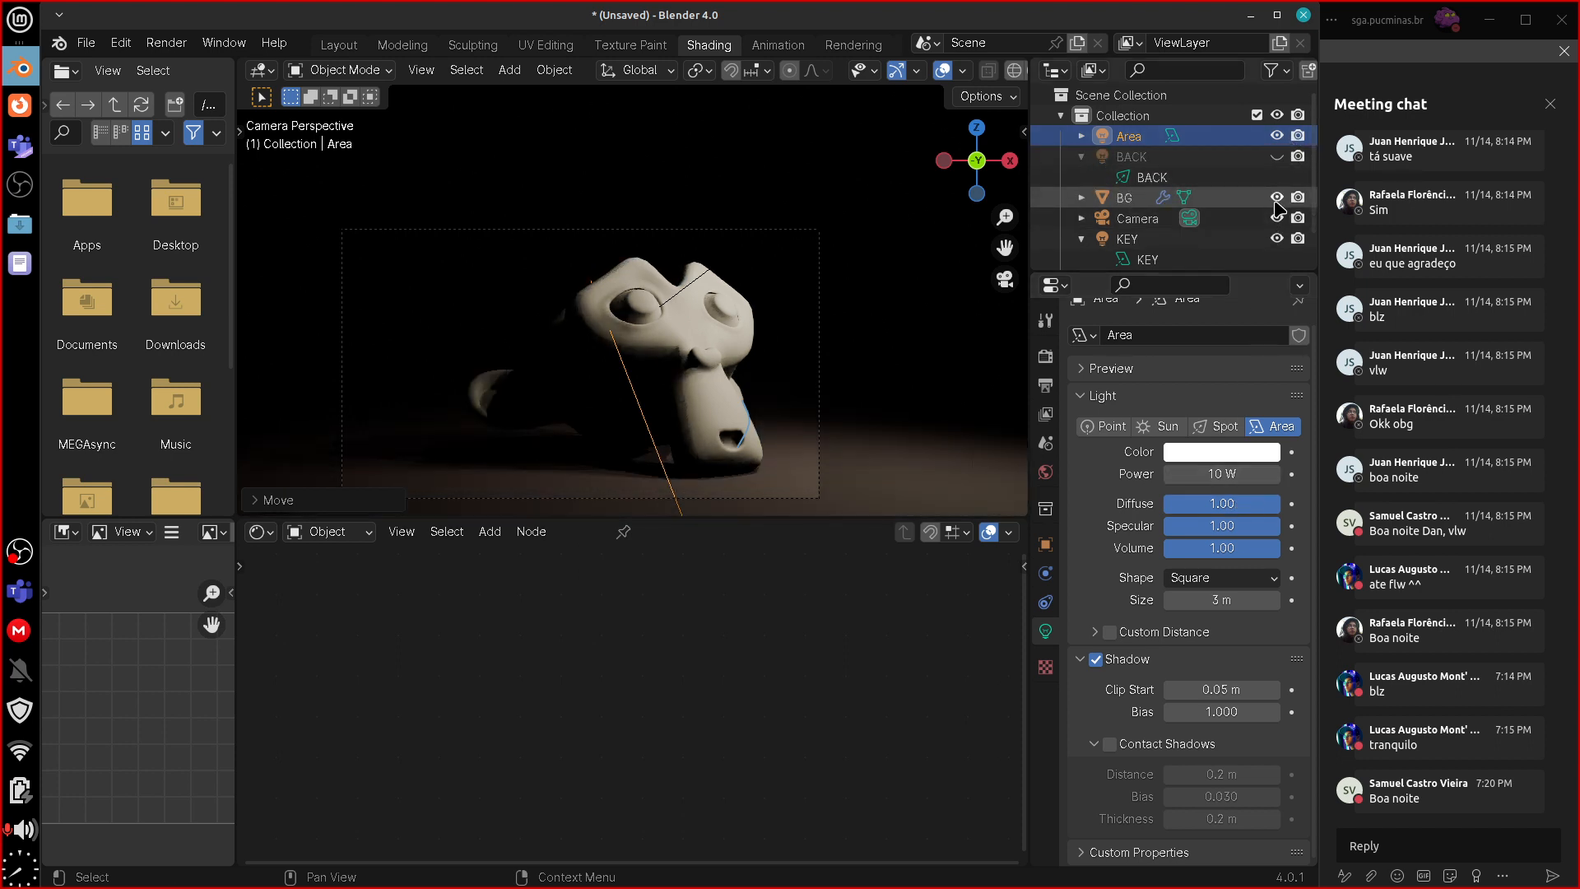
{"action": "left_click", "coordinate": [1278, 238]}
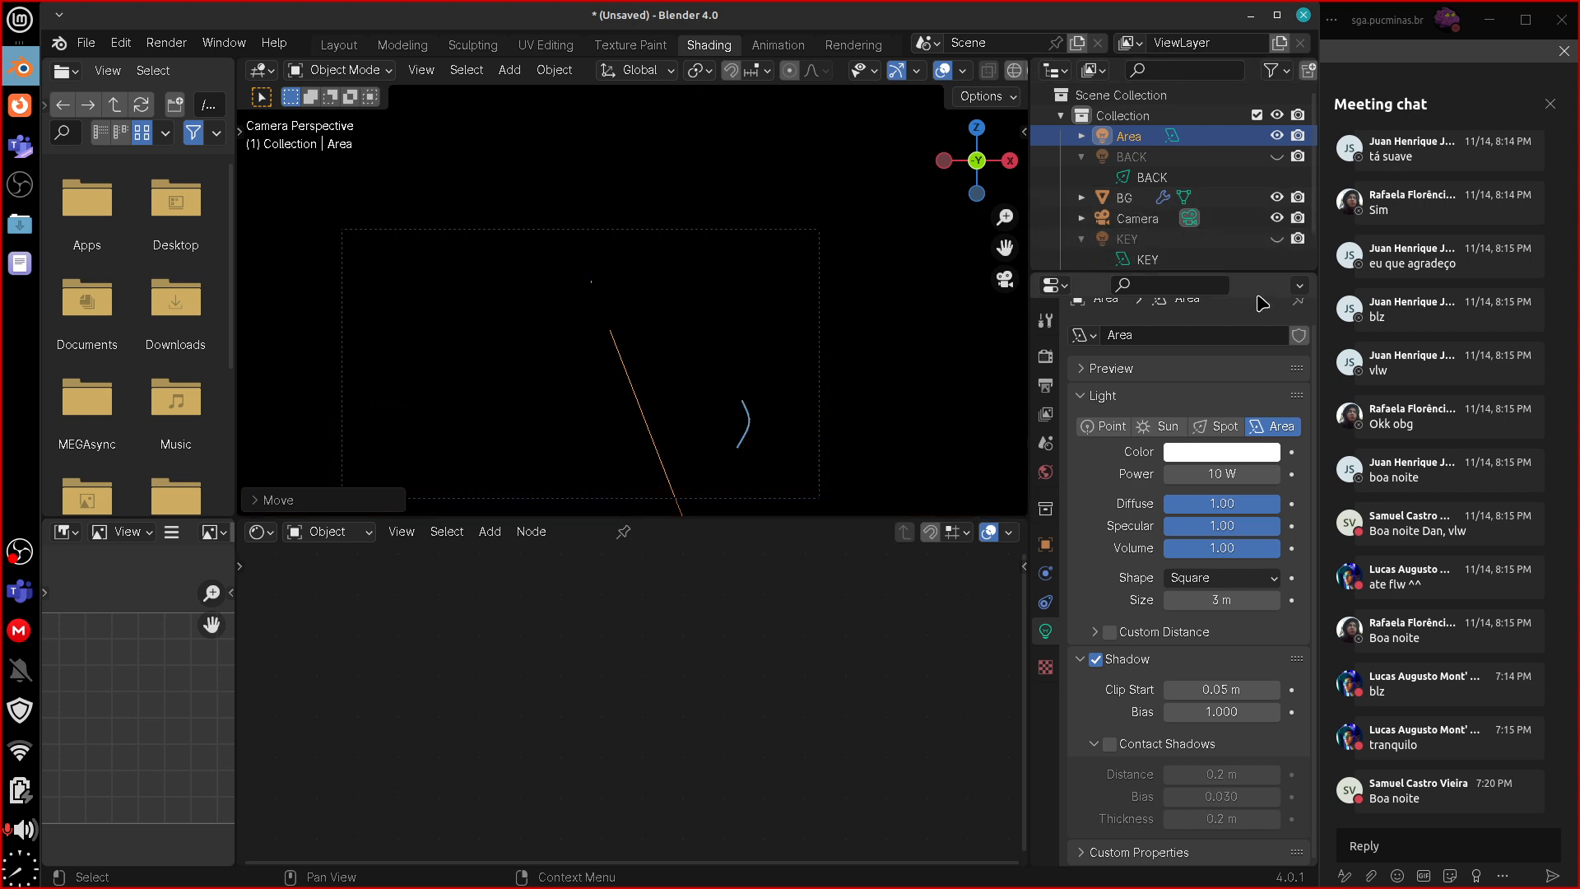
- Try the area light's power at 100 W, 50 W, 20 W and 30 W
{"action": "left_click", "coordinate": [1223, 475]}
{"action": "type", "text": "1"}
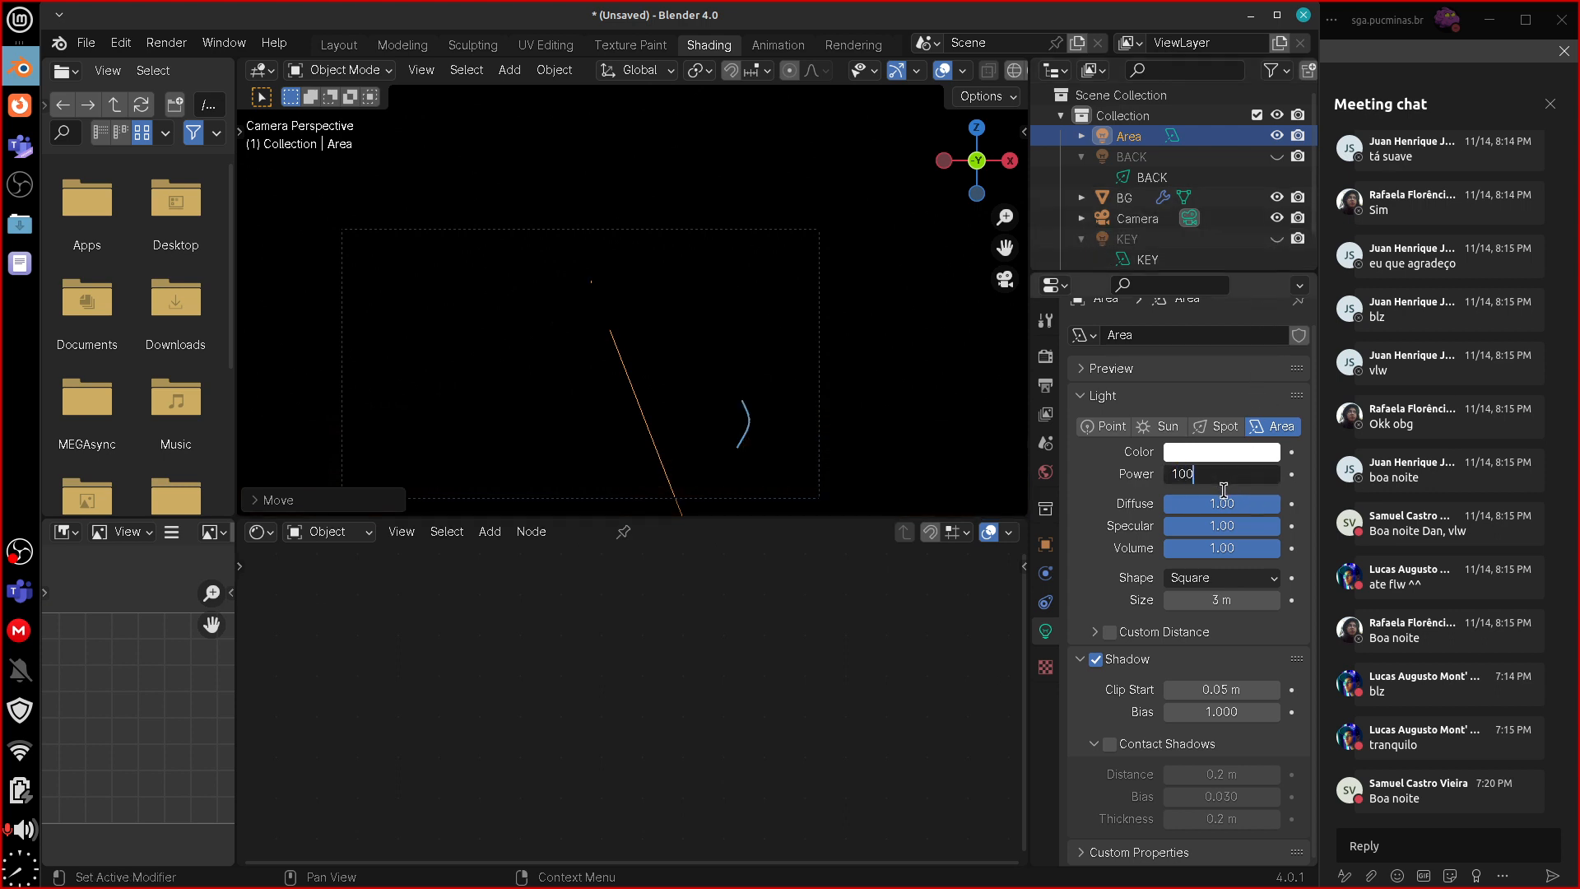
{"action": "type", "text": "00"}
{"action": "key", "text": "Return"}
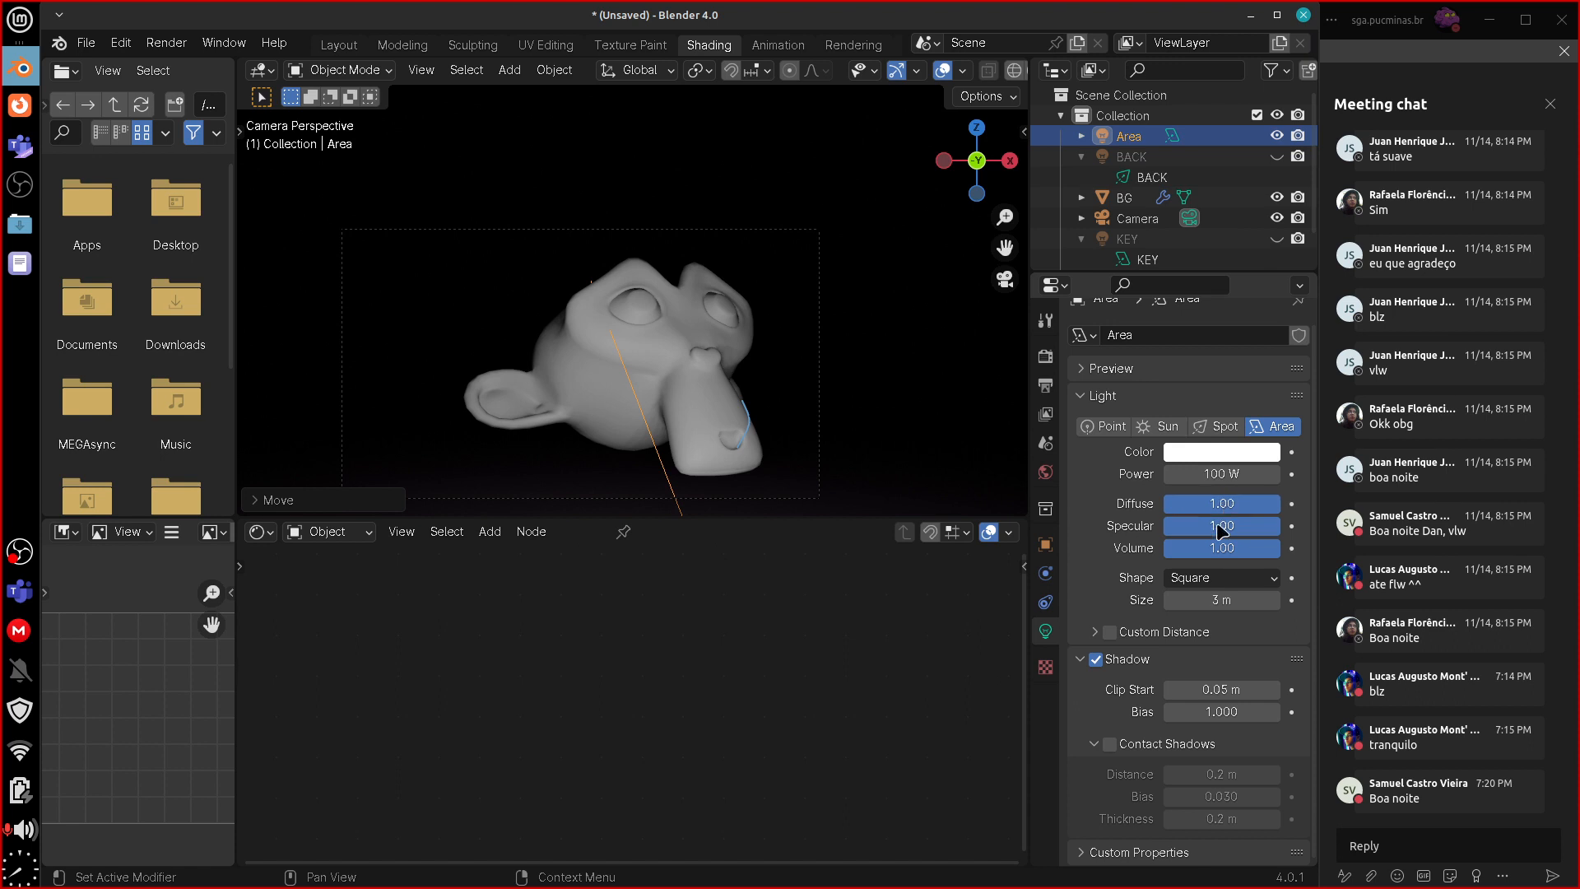
{"action": "left_click", "coordinate": [1230, 474]}
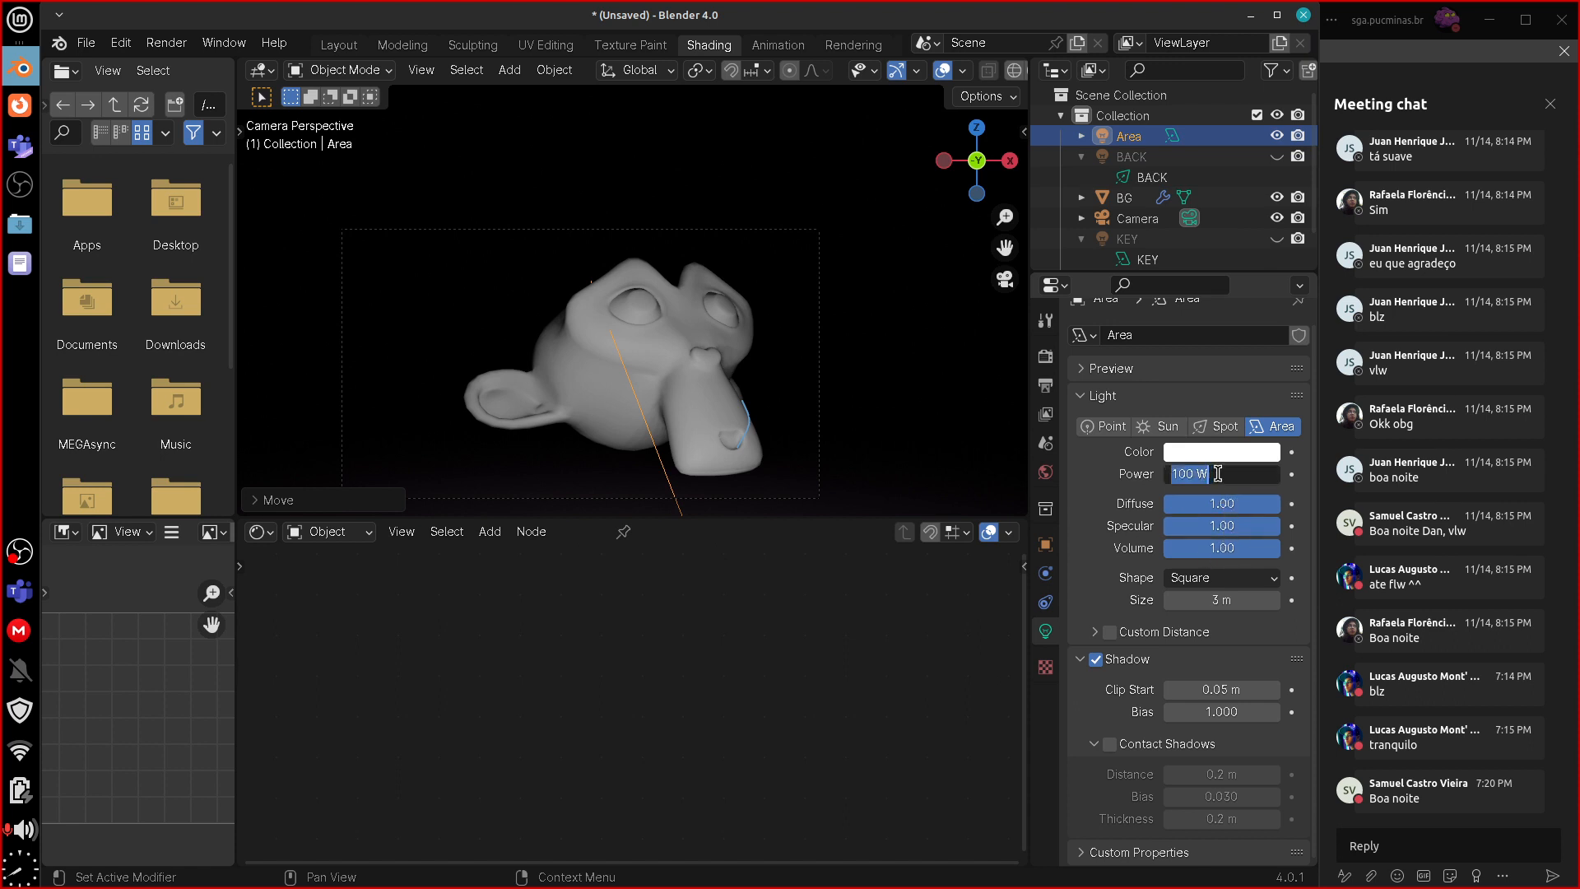
{"action": "left_click", "coordinate": [1239, 467]}
{"action": "type", "text": "50"}
{"action": "key", "text": "Return"}
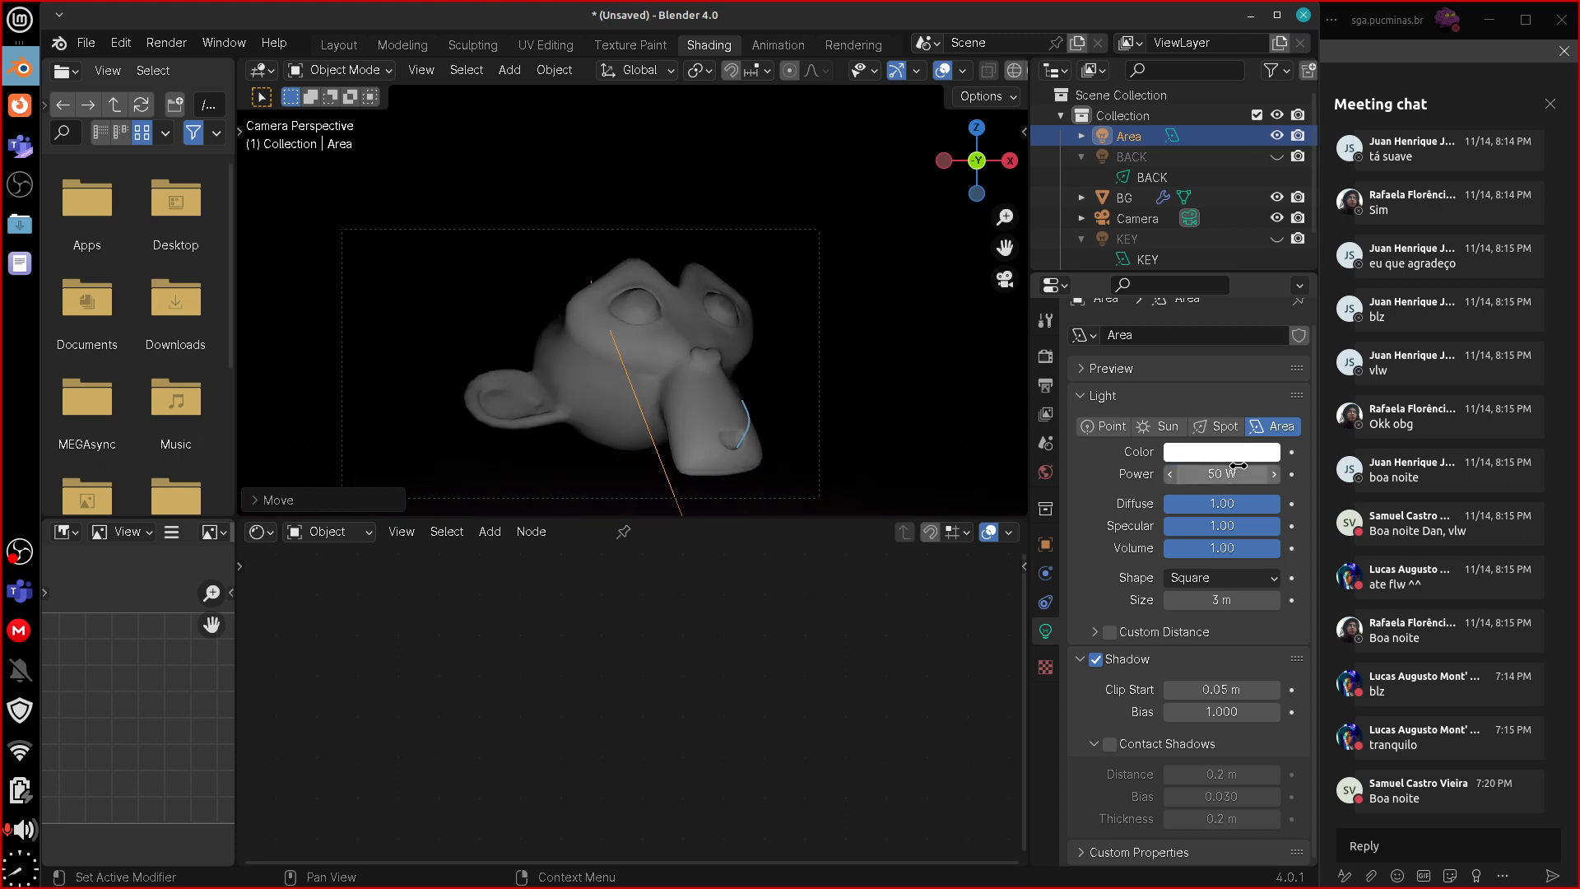
{"action": "left_click", "coordinate": [1226, 473]}
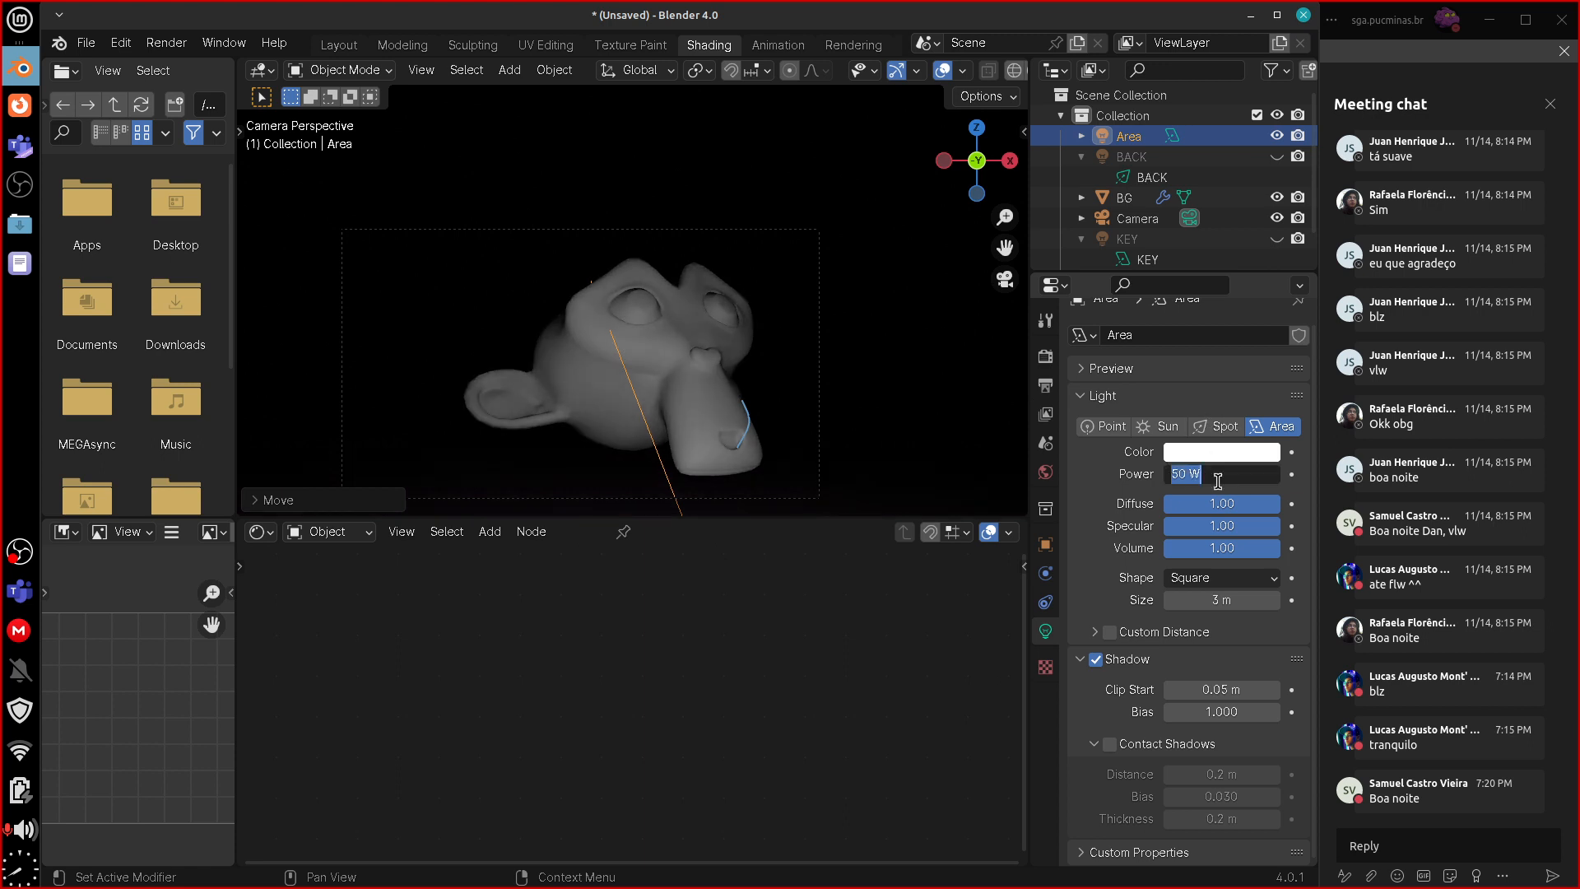
{"action": "type", "text": "20"}
{"action": "key", "text": "Return"}
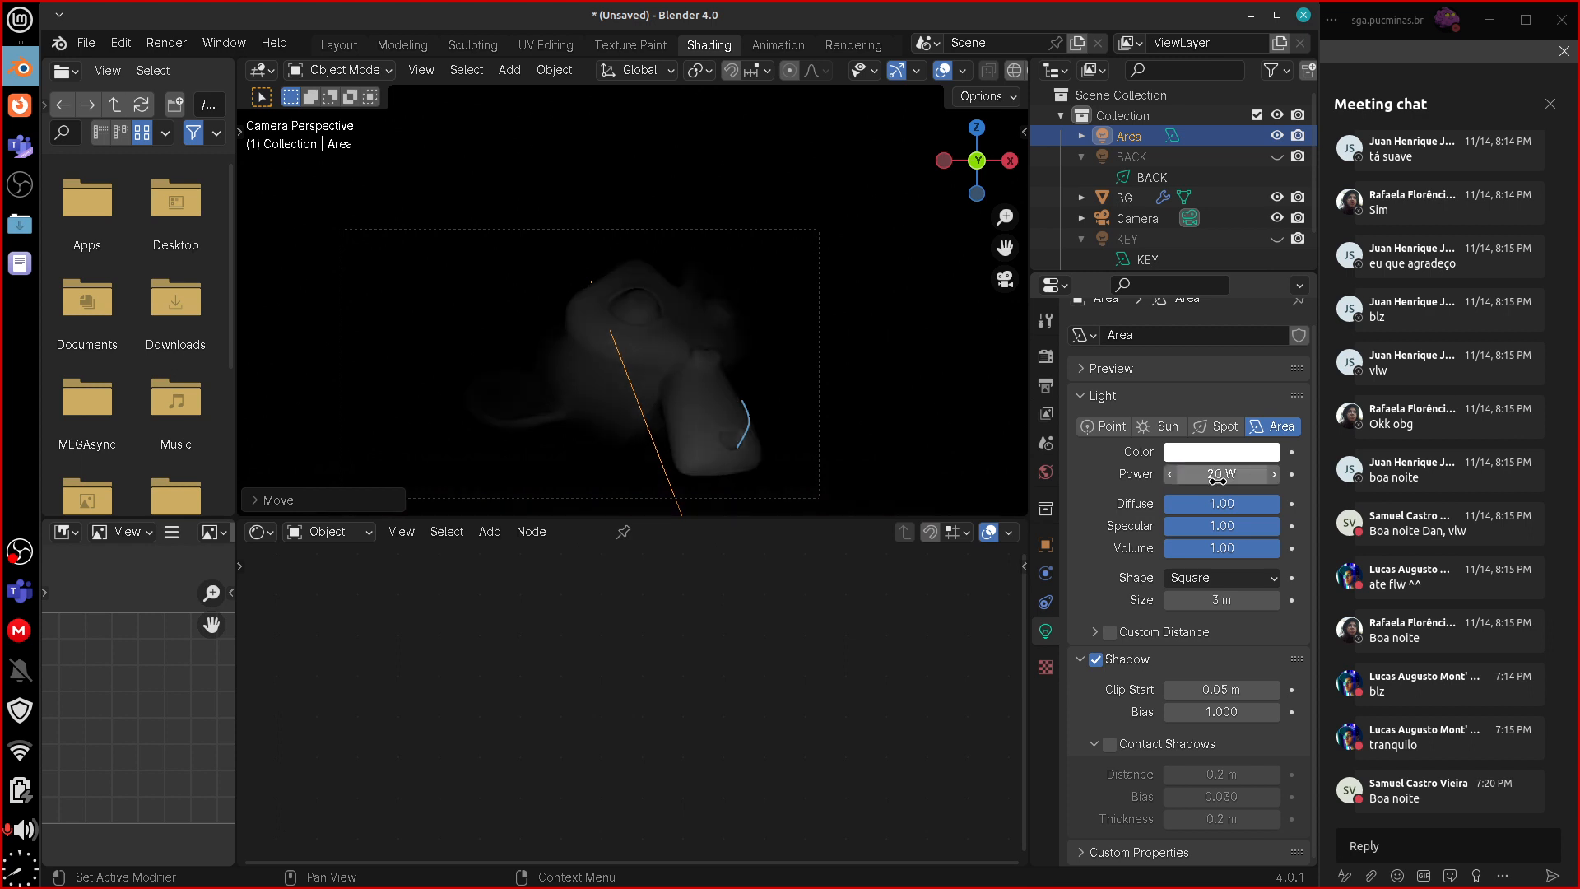
{"action": "left_click", "coordinate": [1219, 475]}
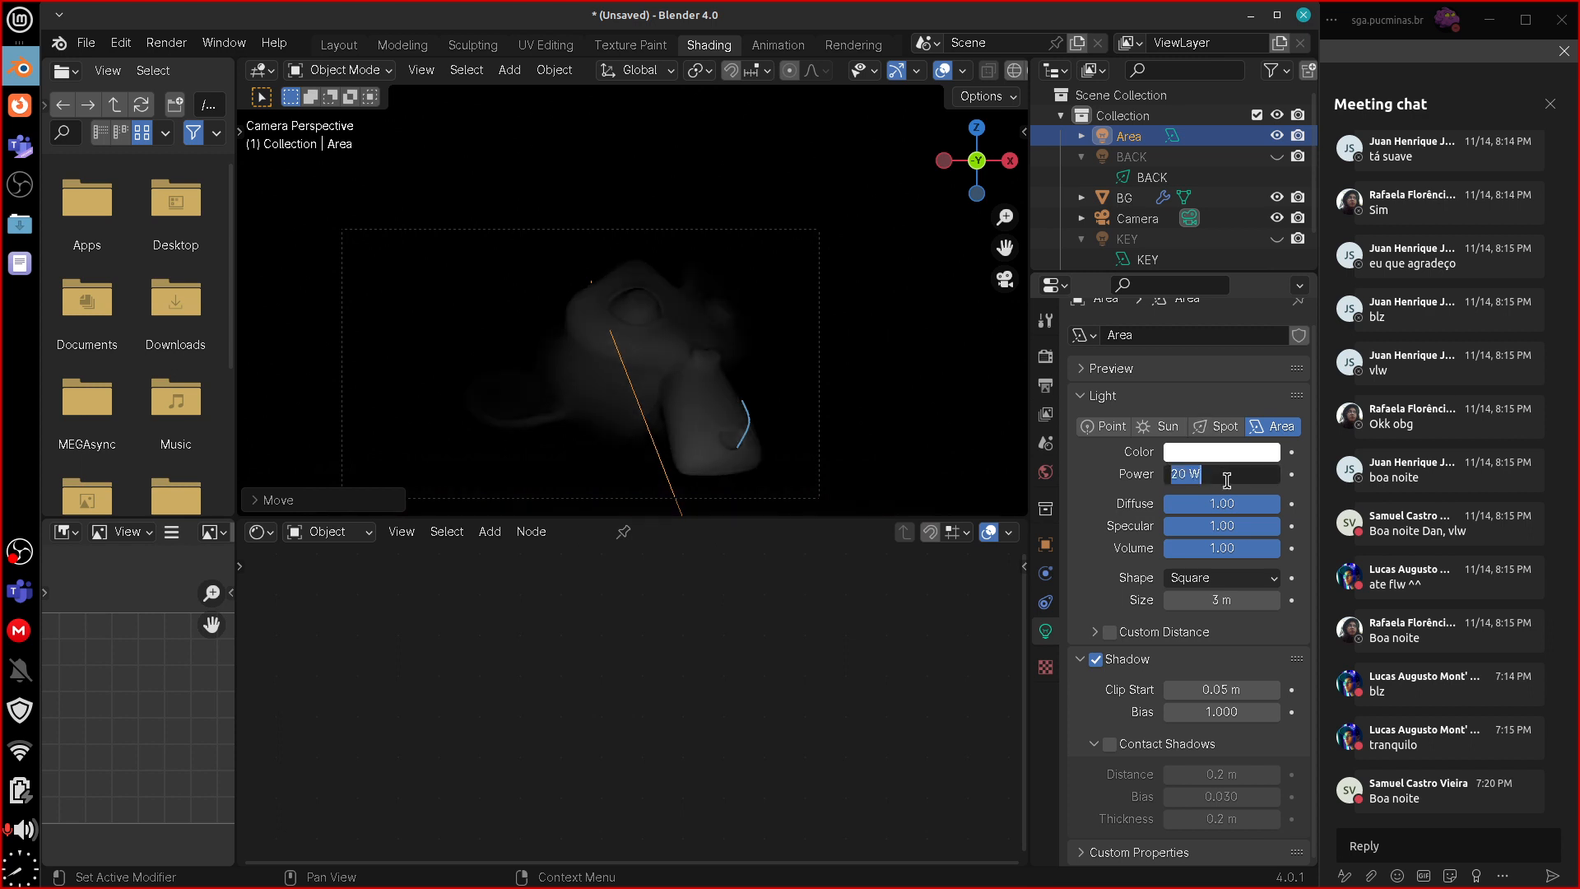
{"action": "type", "text": "30"}
{"action": "key", "text": "Return"}
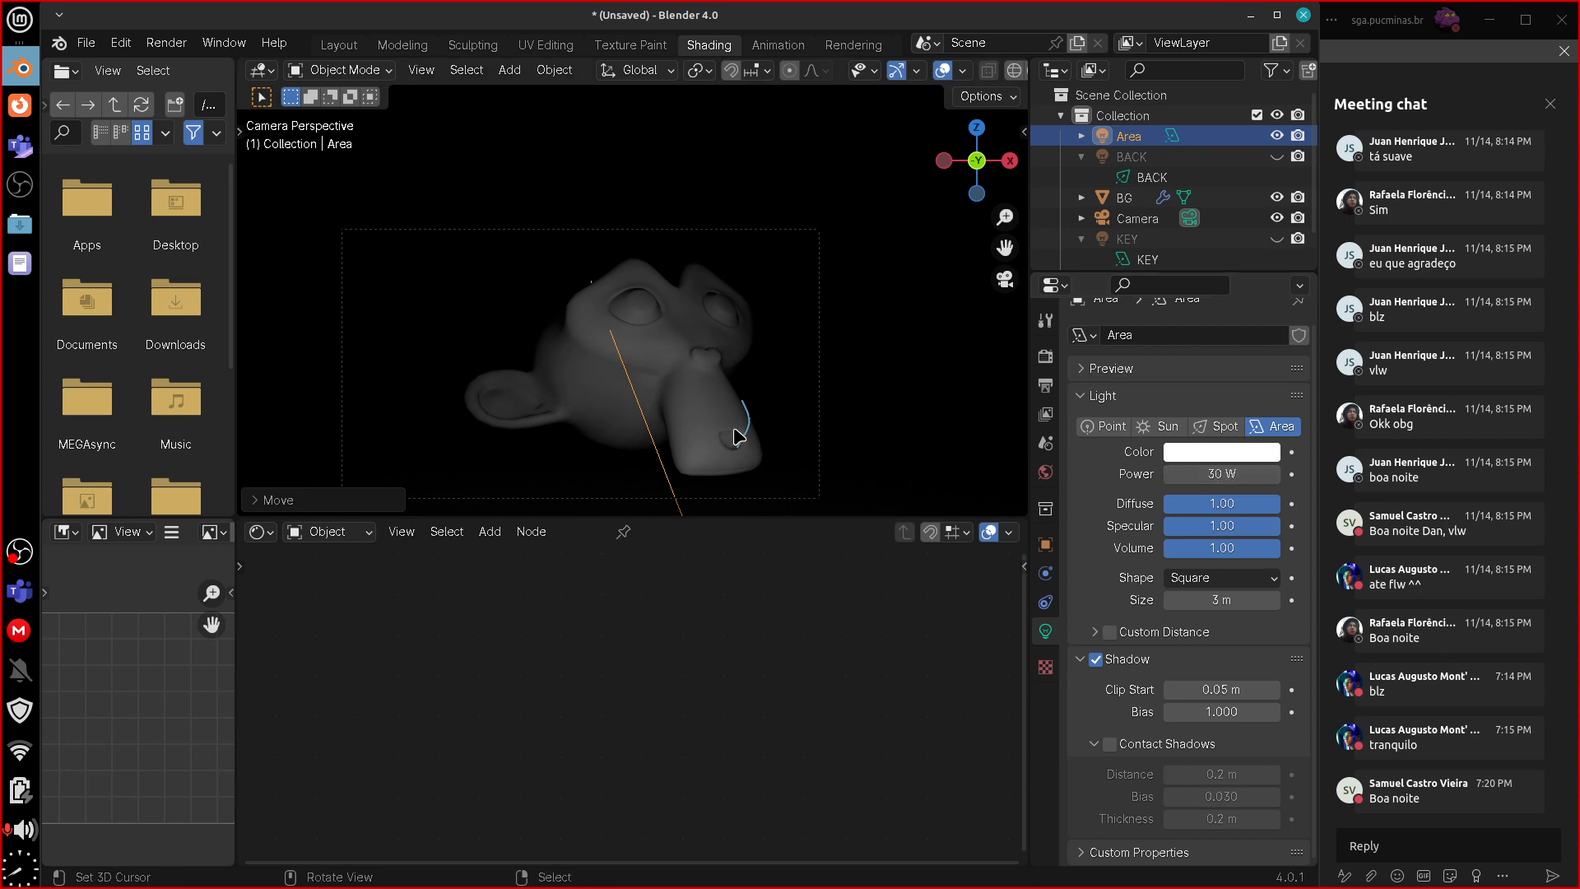
- Tint the area light pale pink with hue about 0.925 and saturation about 0.42, and set its power to 50 W
{"action": "left_click", "coordinate": [1218, 454]}
{"action": "left_click_drag", "start_coordinate": [1159, 240], "coordinate": [1167, 254]}
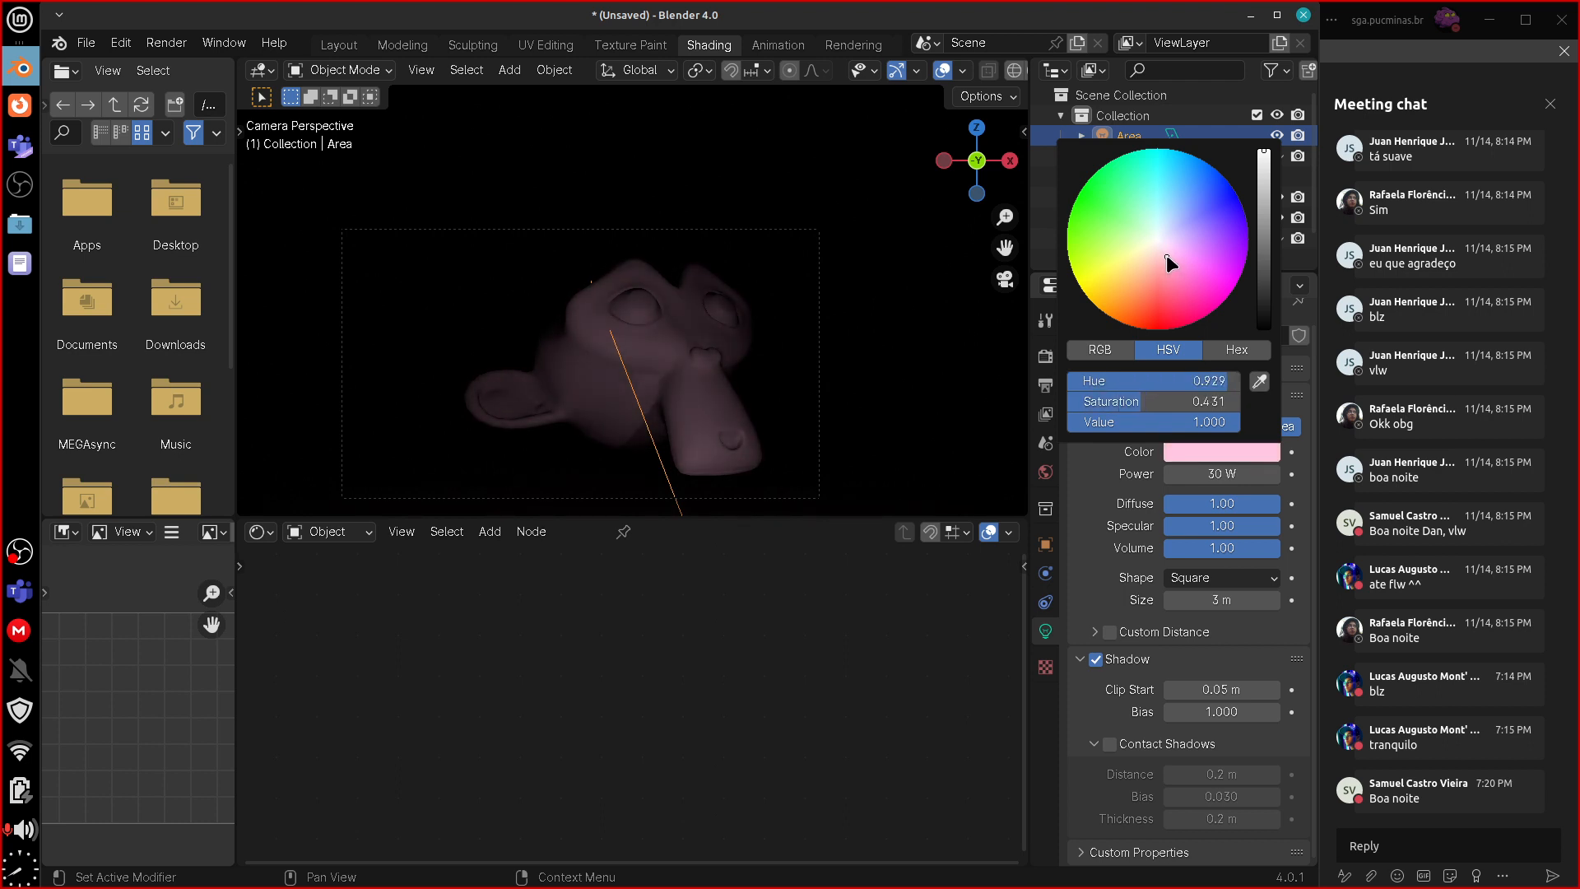
{"action": "left_click", "coordinate": [1235, 476]}
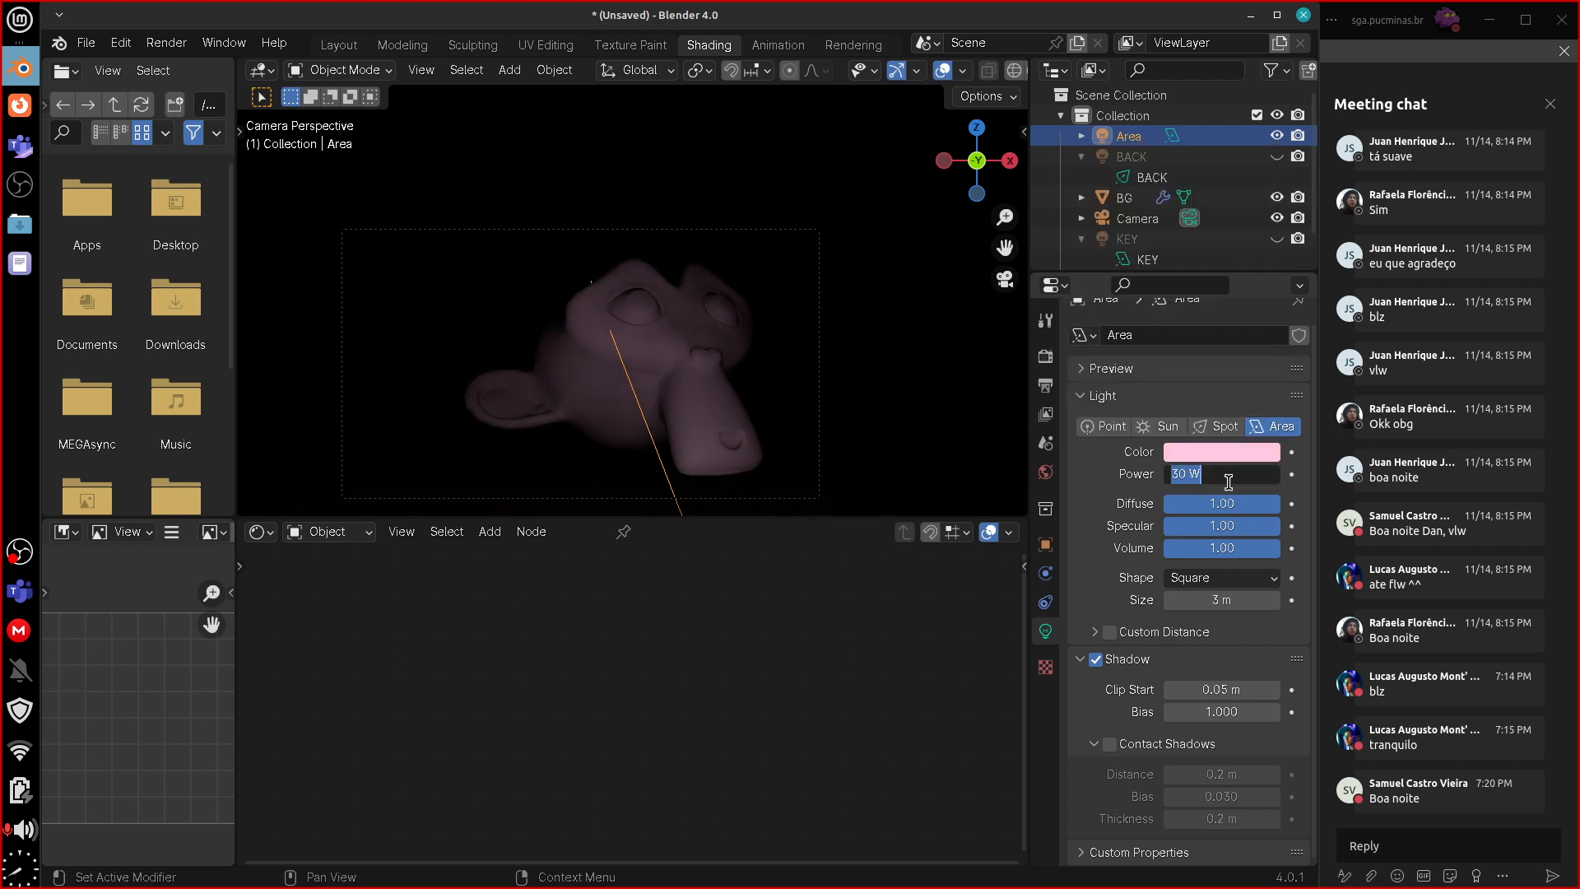
{"action": "type", "text": "50"}
{"action": "key", "text": "Return"}
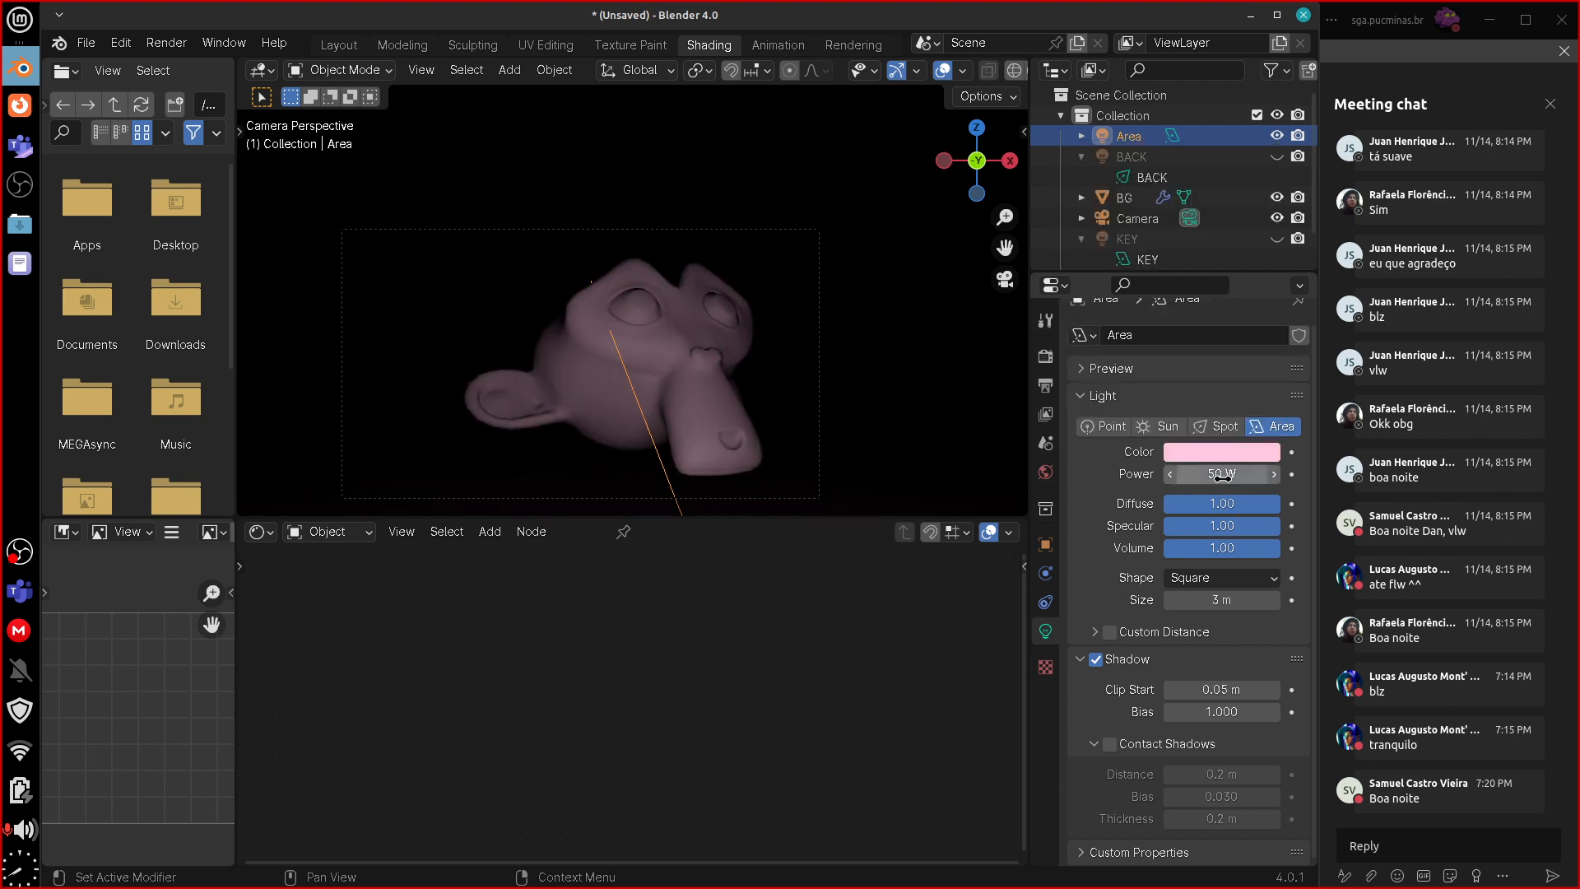
- Enable contact shadows for the area light and darken its pink colour to a value of about 0.64
{"action": "left_click", "coordinate": [1119, 745]}
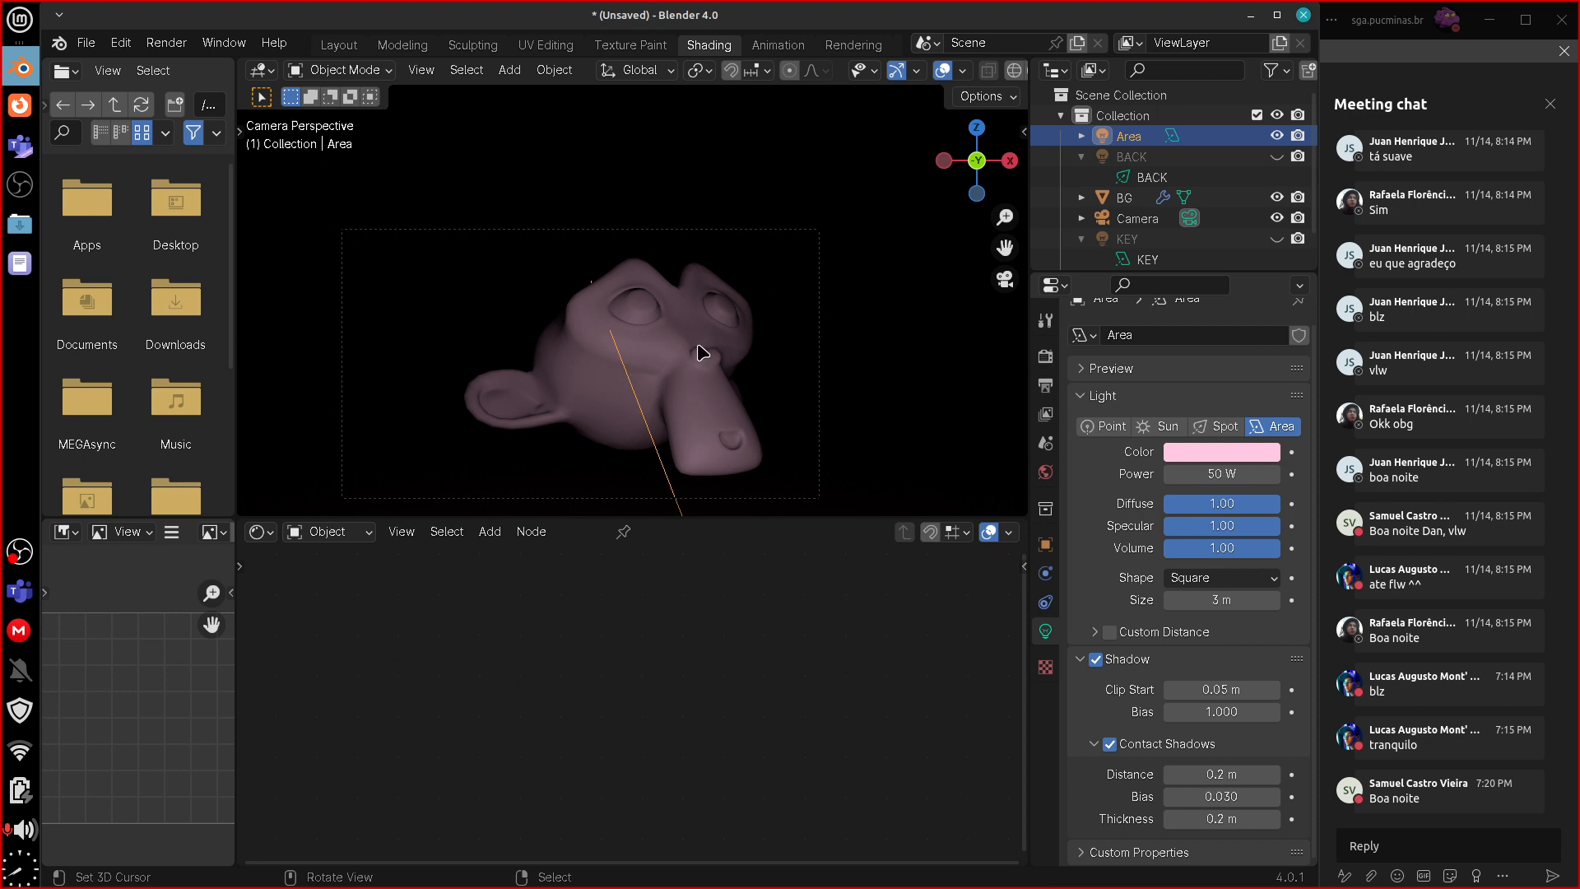
{"action": "left_click", "coordinate": [1233, 453]}
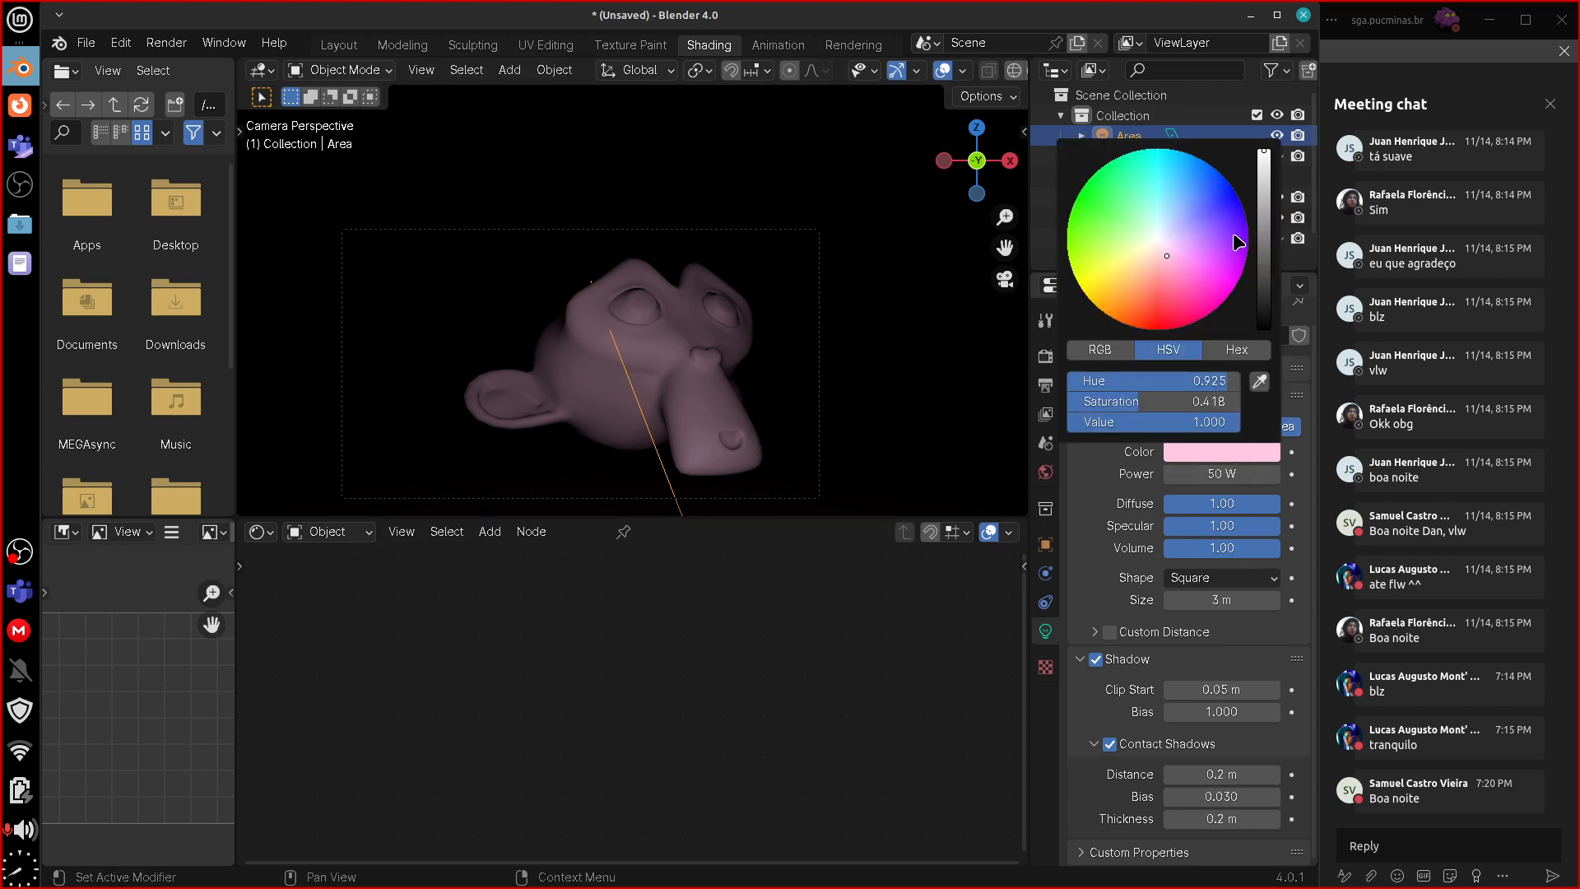
{"action": "left_click_drag", "start_coordinate": [1273, 185], "coordinate": [1243, 210]}
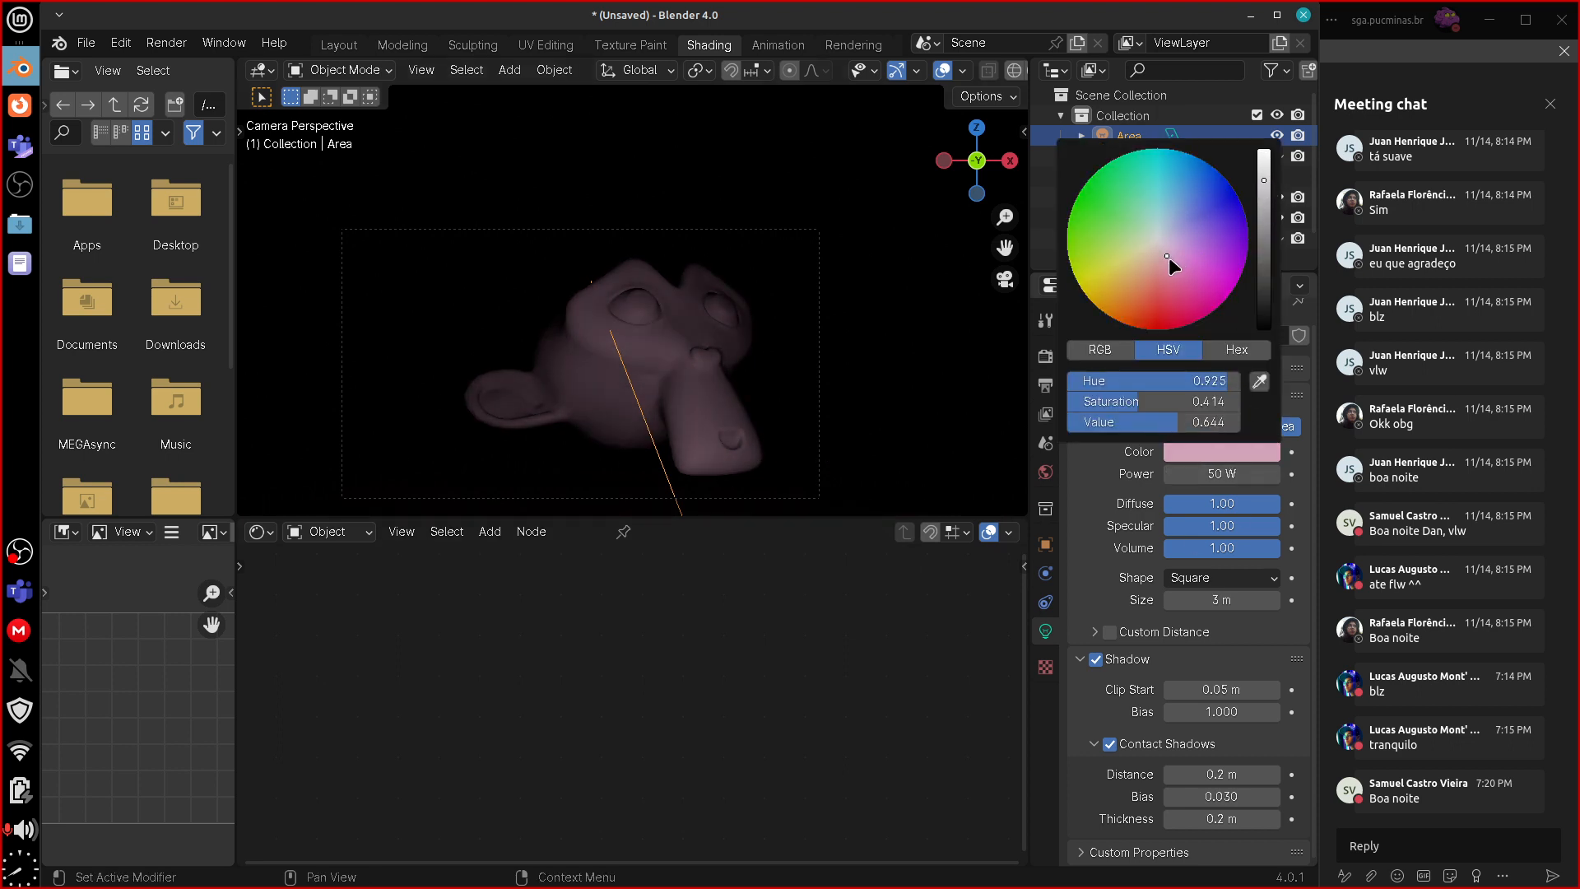
{"action": "left_click_drag", "start_coordinate": [1168, 257], "coordinate": [1169, 260]}
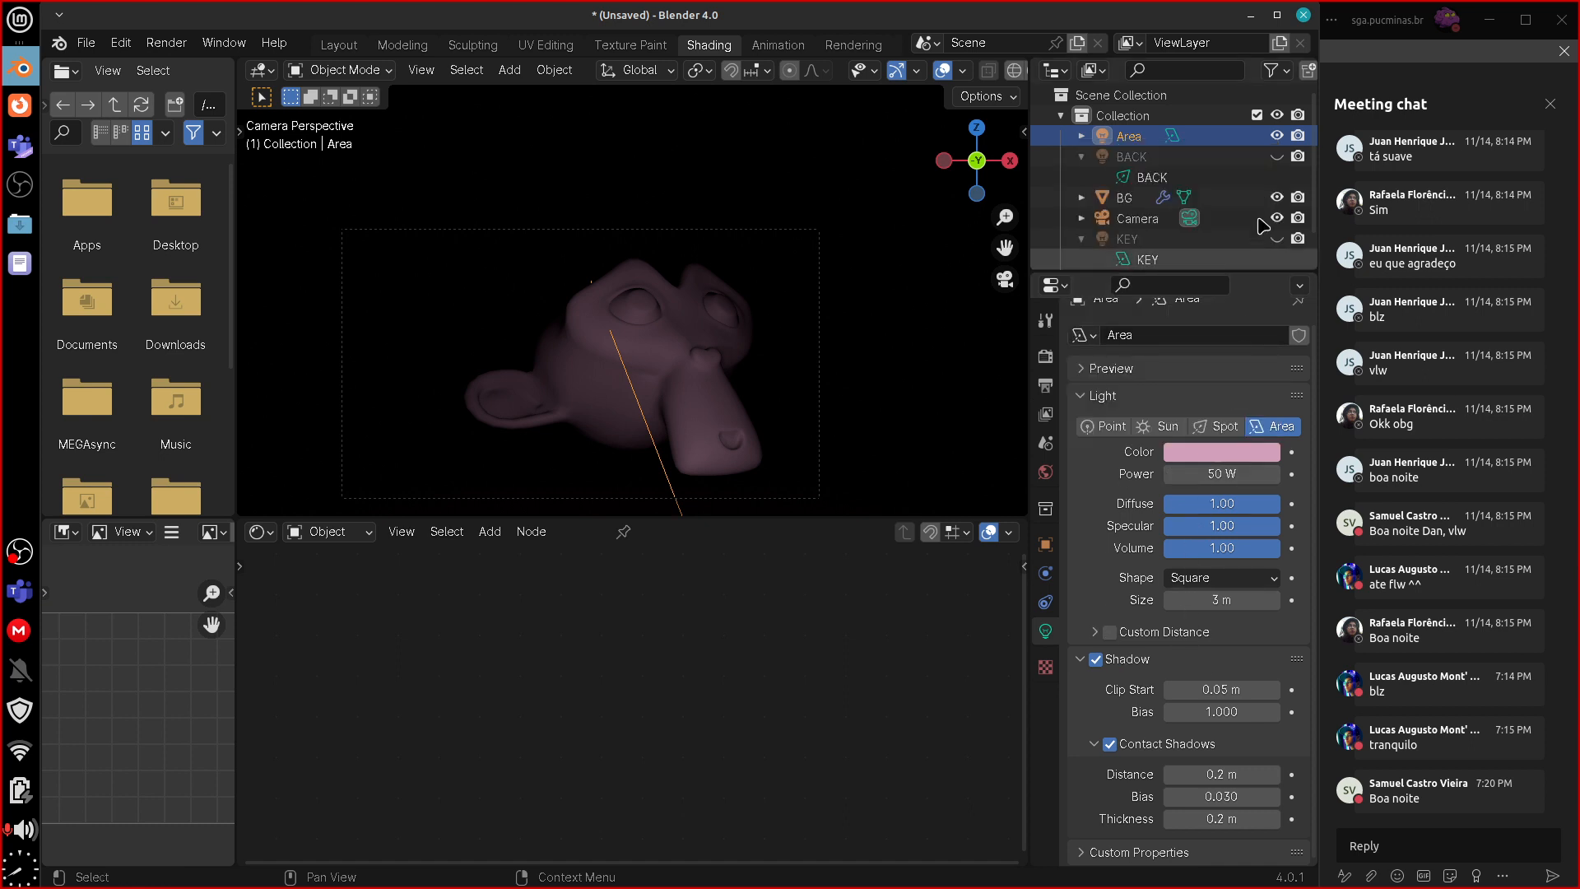
- Show the BACK and KEY lights again and examine the combined lighting on Suzanne up close and from afar
{"action": "left_click", "coordinate": [1277, 157]}
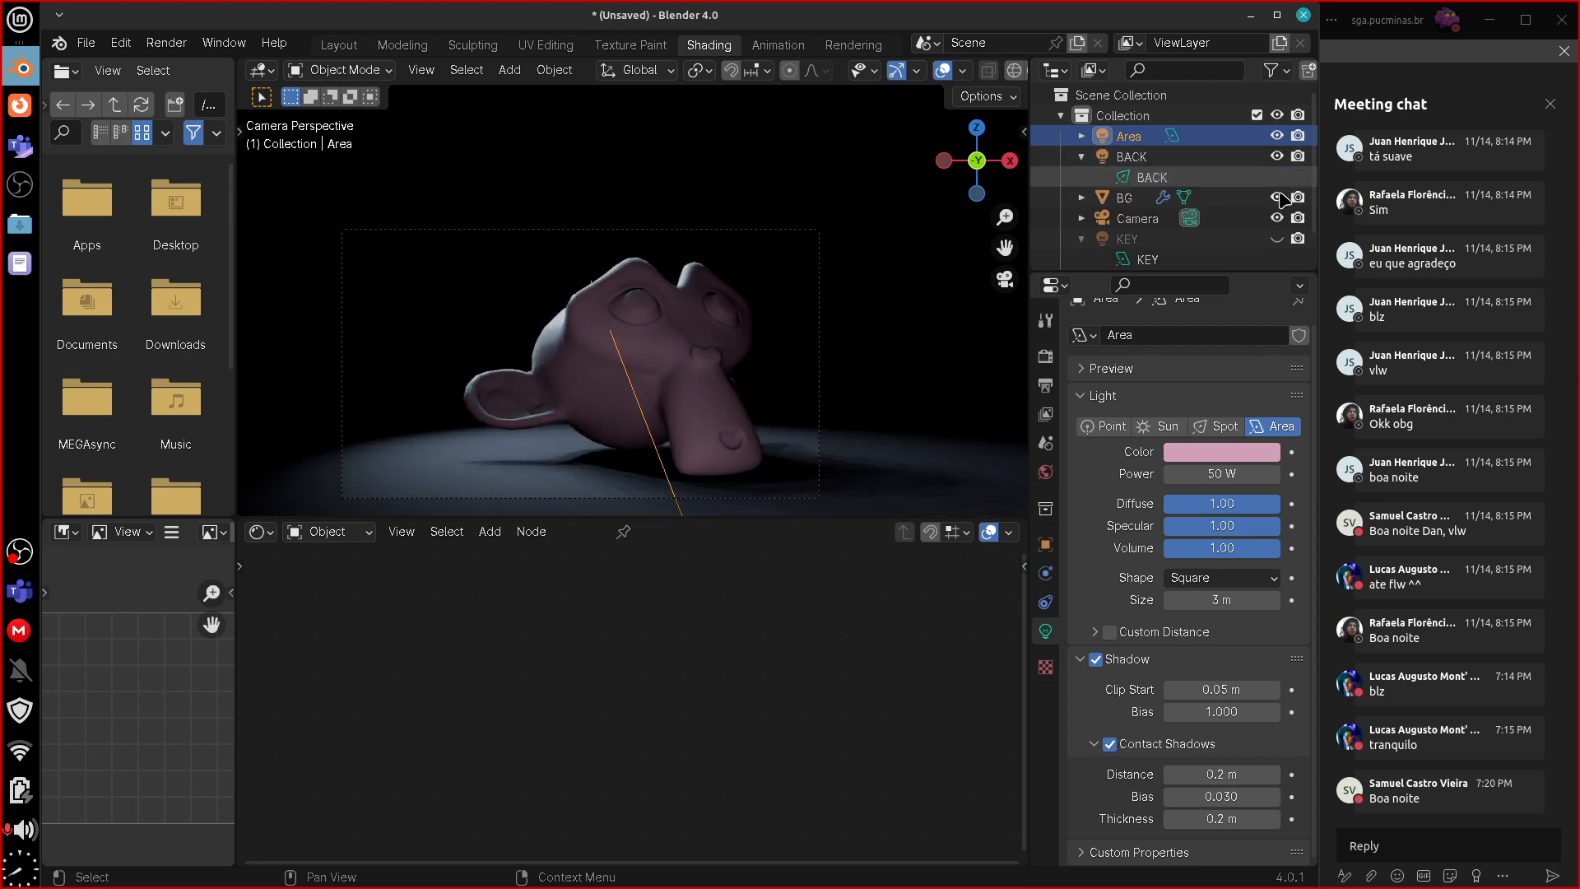
{"action": "left_click", "coordinate": [1278, 239]}
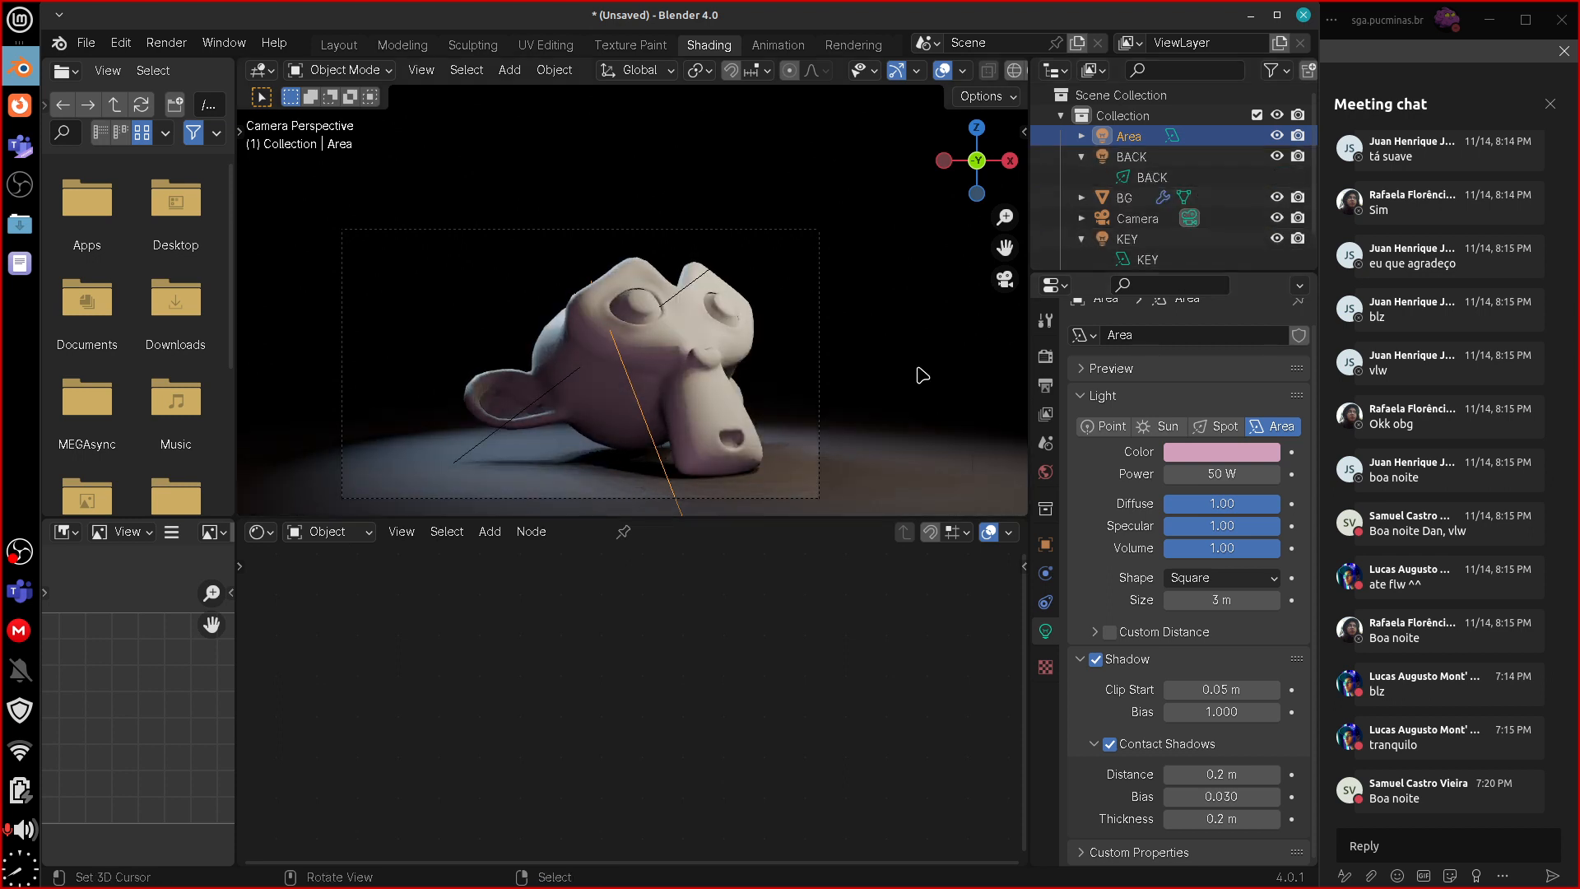
{"action": "scroll", "coordinate": [779, 406], "scroll_direction": "up", "scroll_amount": 5}
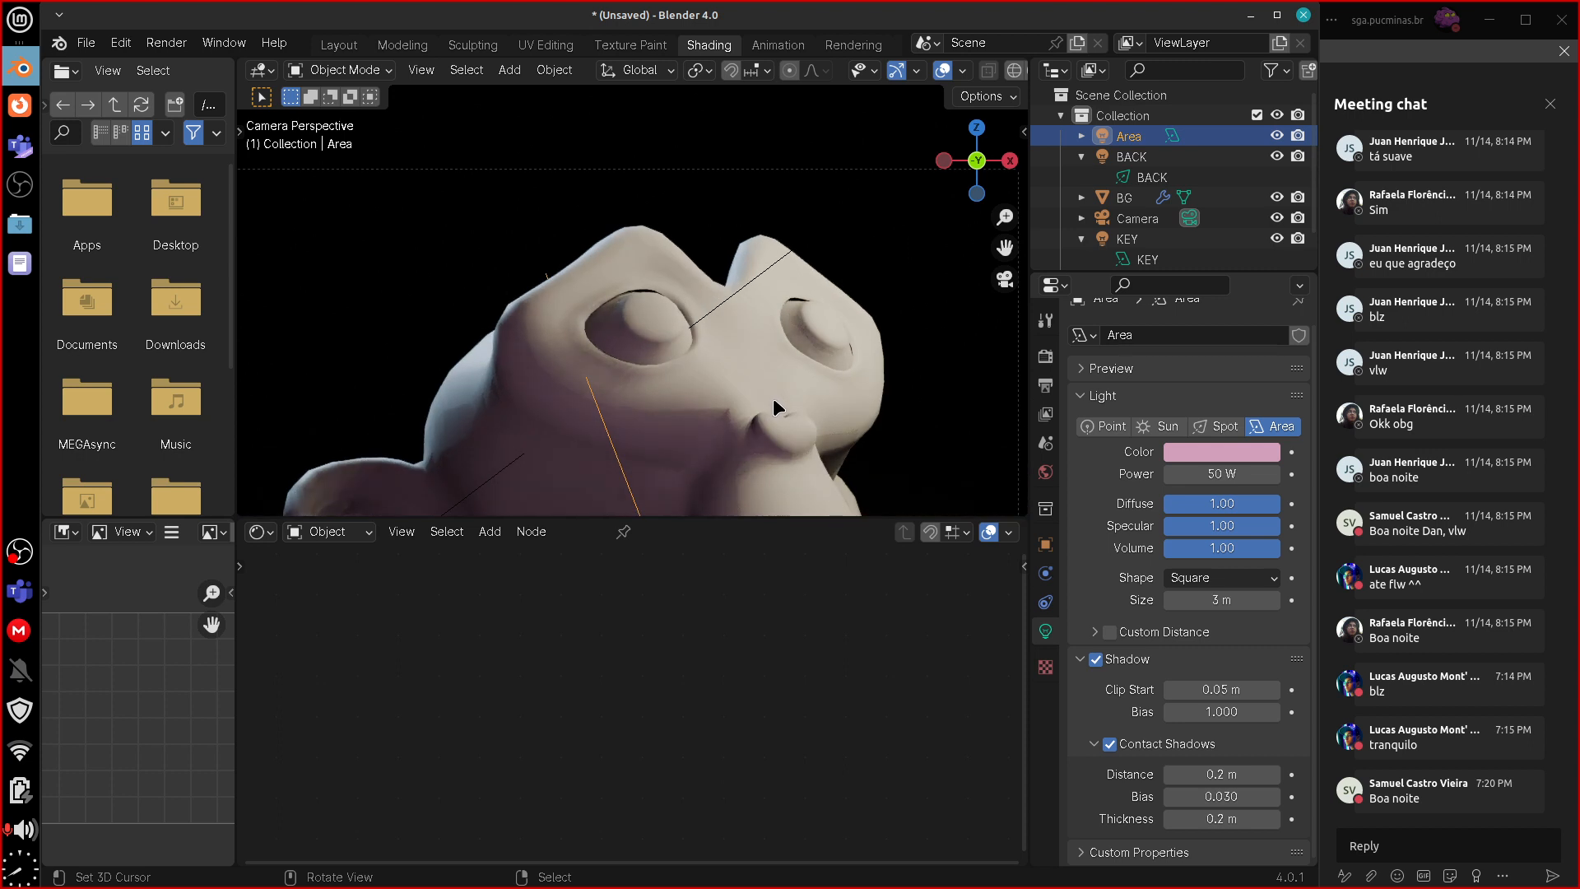
{"action": "scroll", "coordinate": [817, 404], "scroll_direction": "down", "scroll_amount": 4}
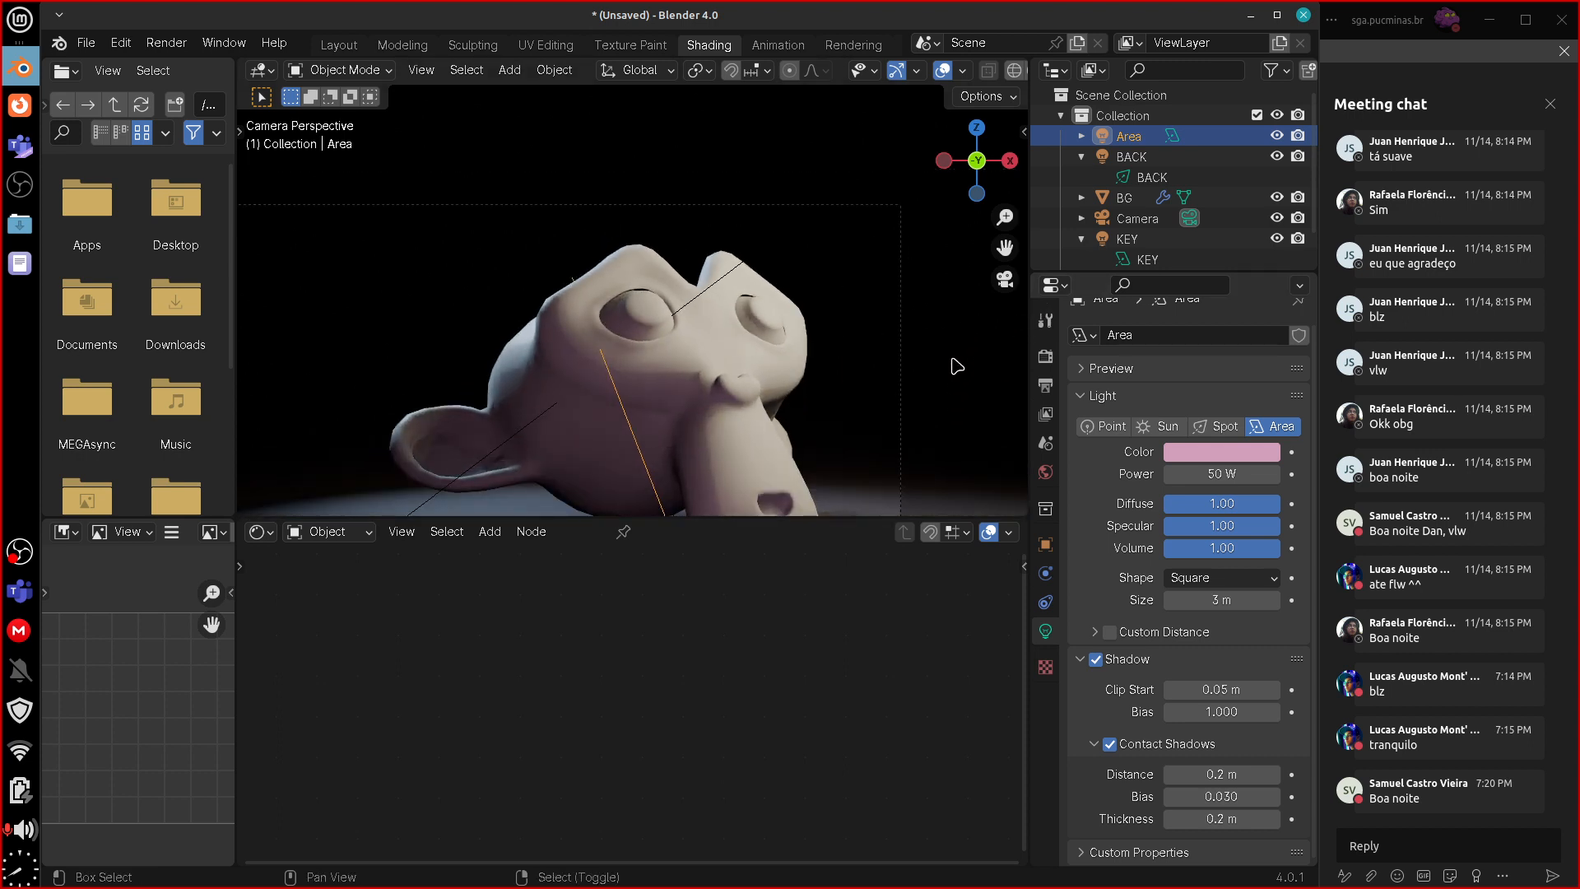
{"action": "scroll", "coordinate": [957, 370], "scroll_direction": "up", "scroll_amount": 1}
{"action": "scroll", "coordinate": [956, 369], "scroll_direction": "up", "scroll_amount": 1}
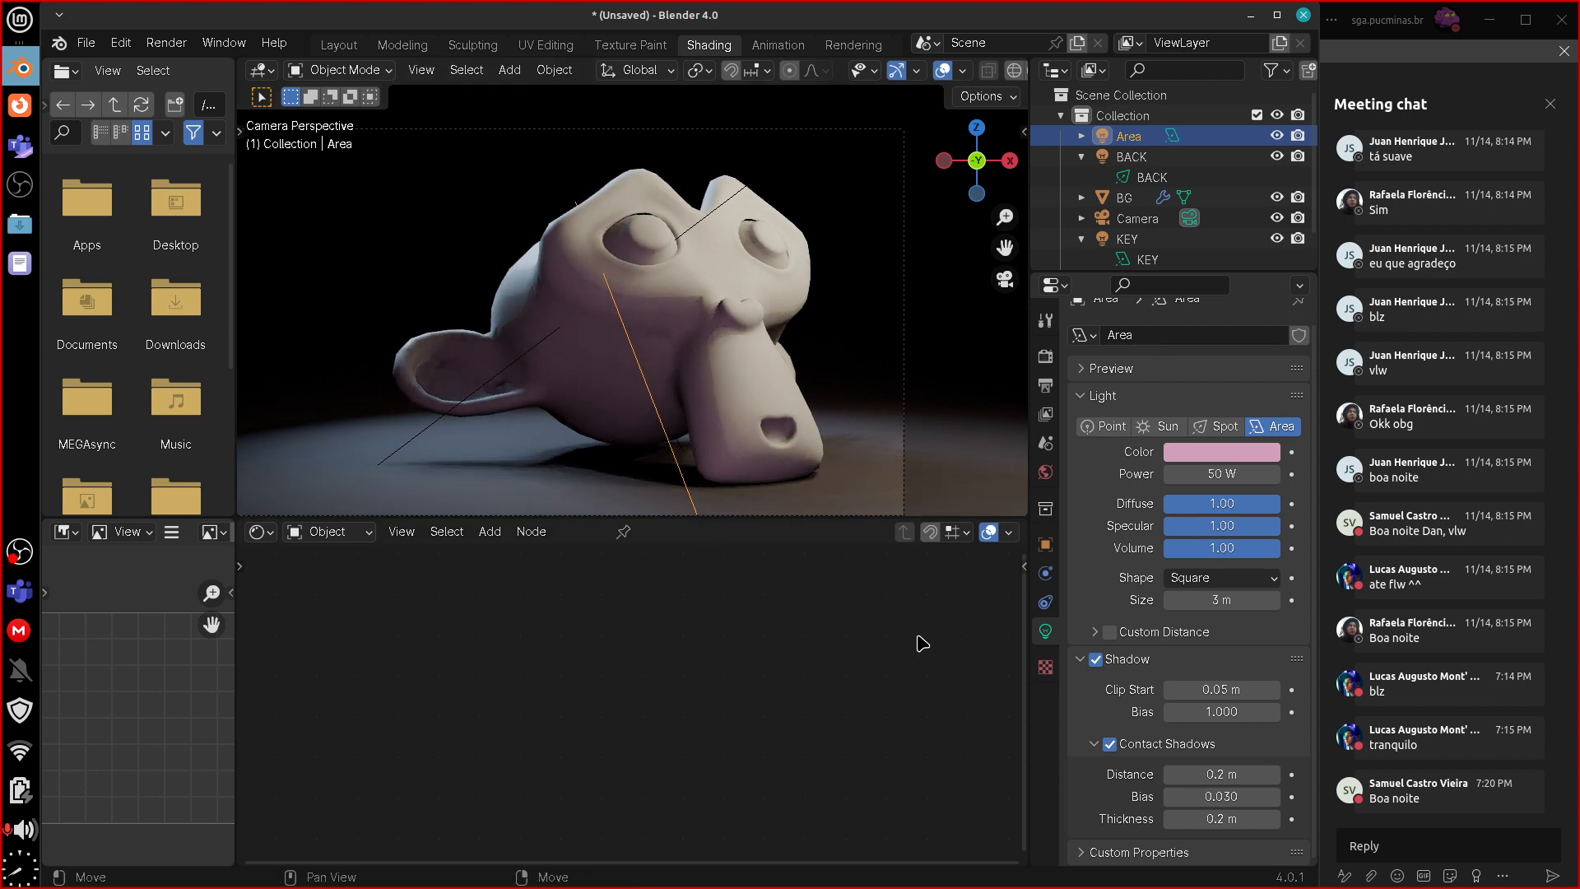
{"action": "scroll", "coordinate": [910, 400], "scroll_direction": "down", "scroll_amount": 5}
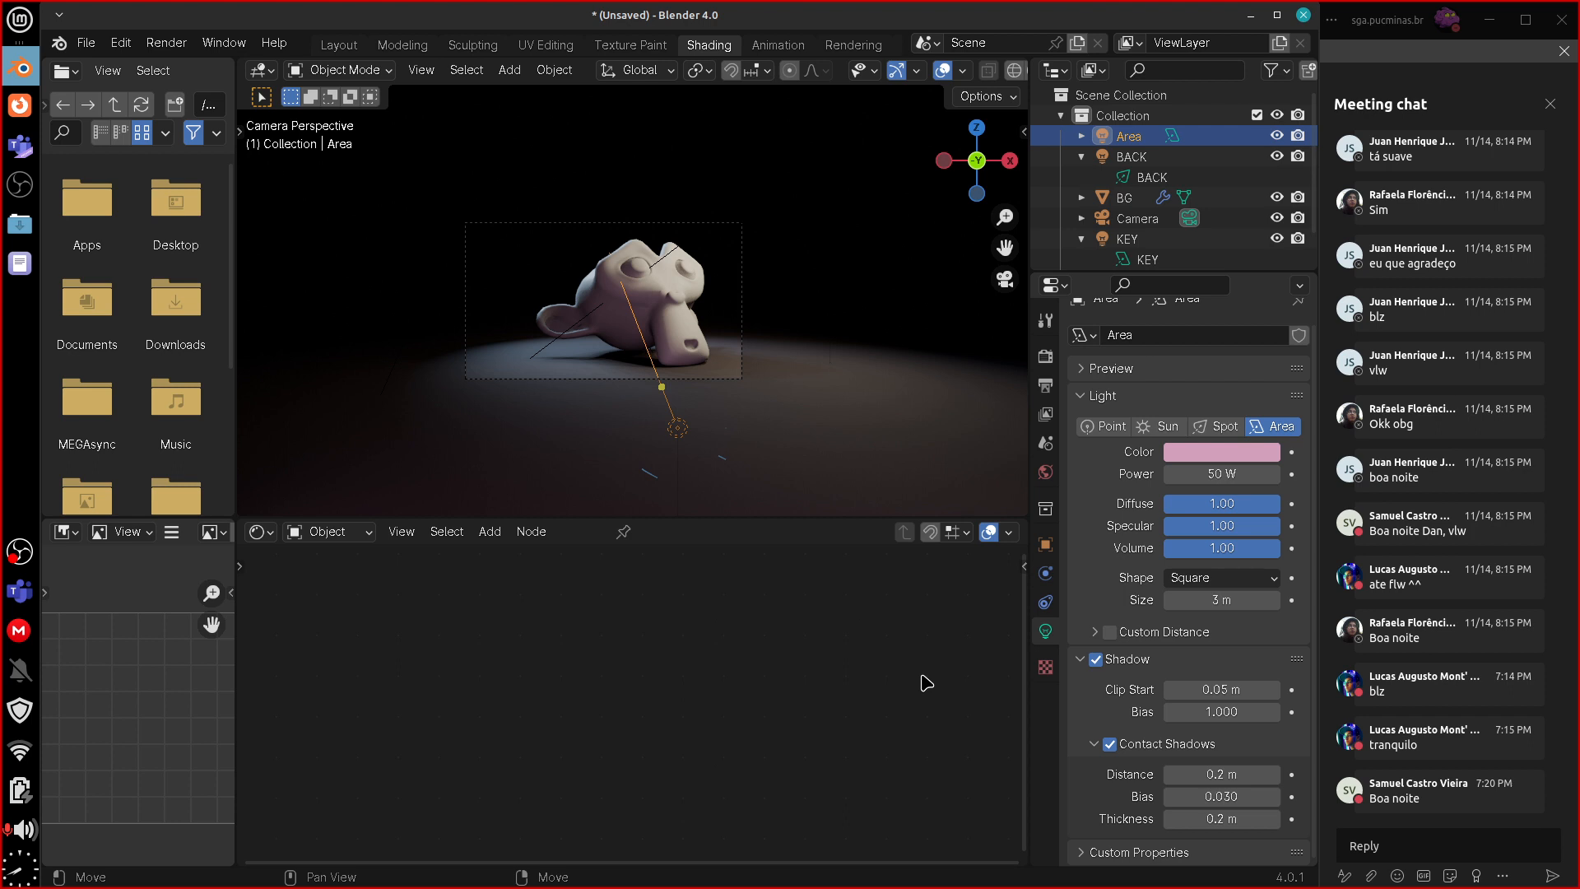
- Create a new material for the Suzanne object and name it Suzanne
{"action": "left_click", "coordinate": [1045, 471]}
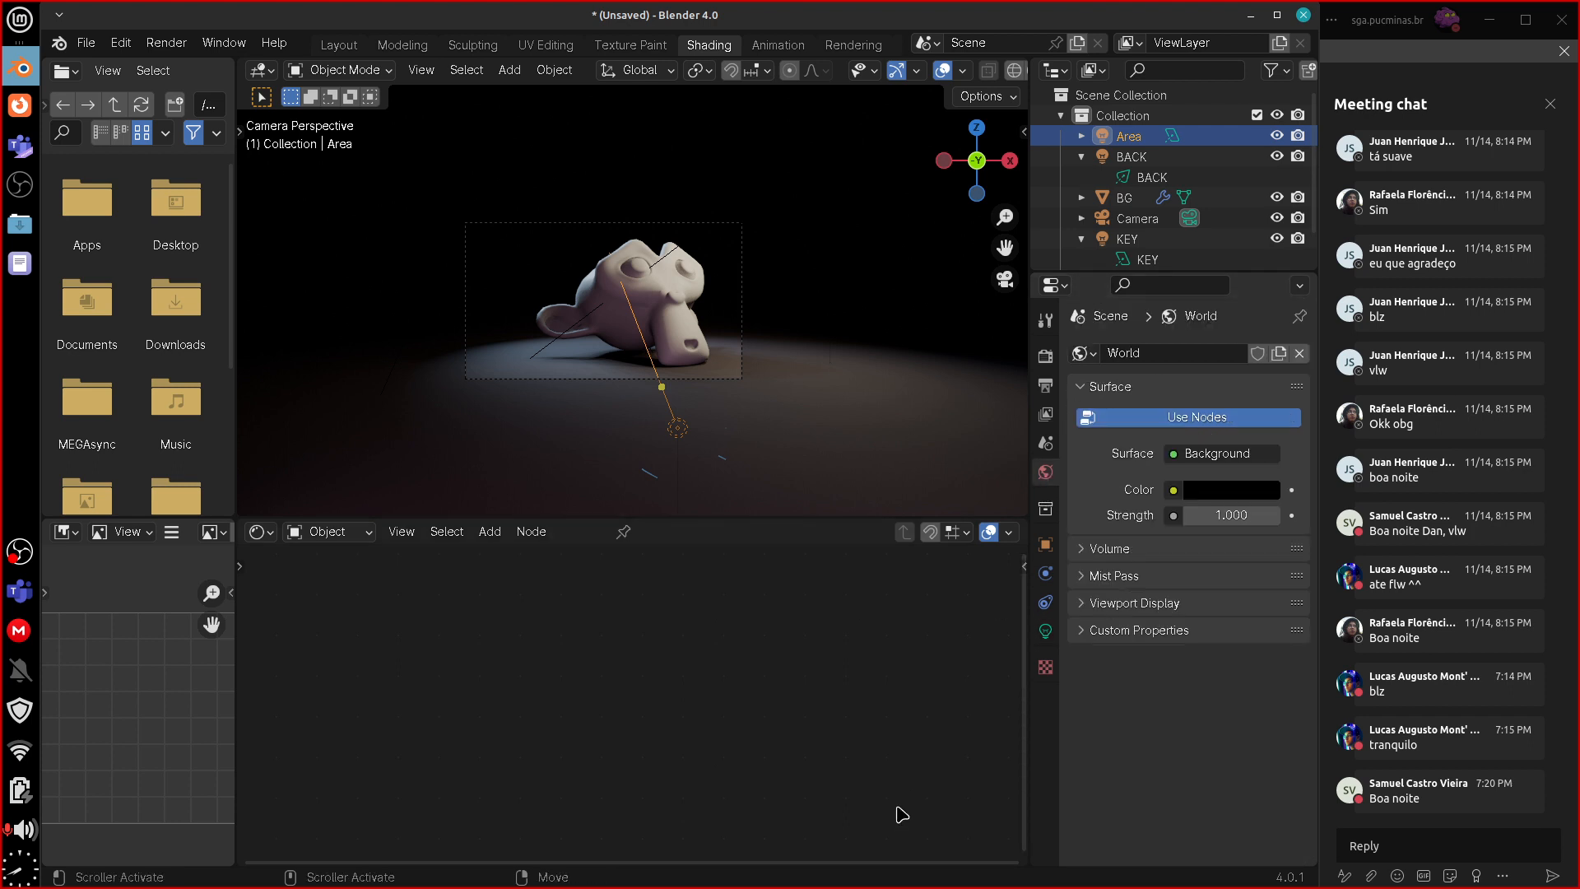
{"action": "left_click", "coordinate": [683, 273]}
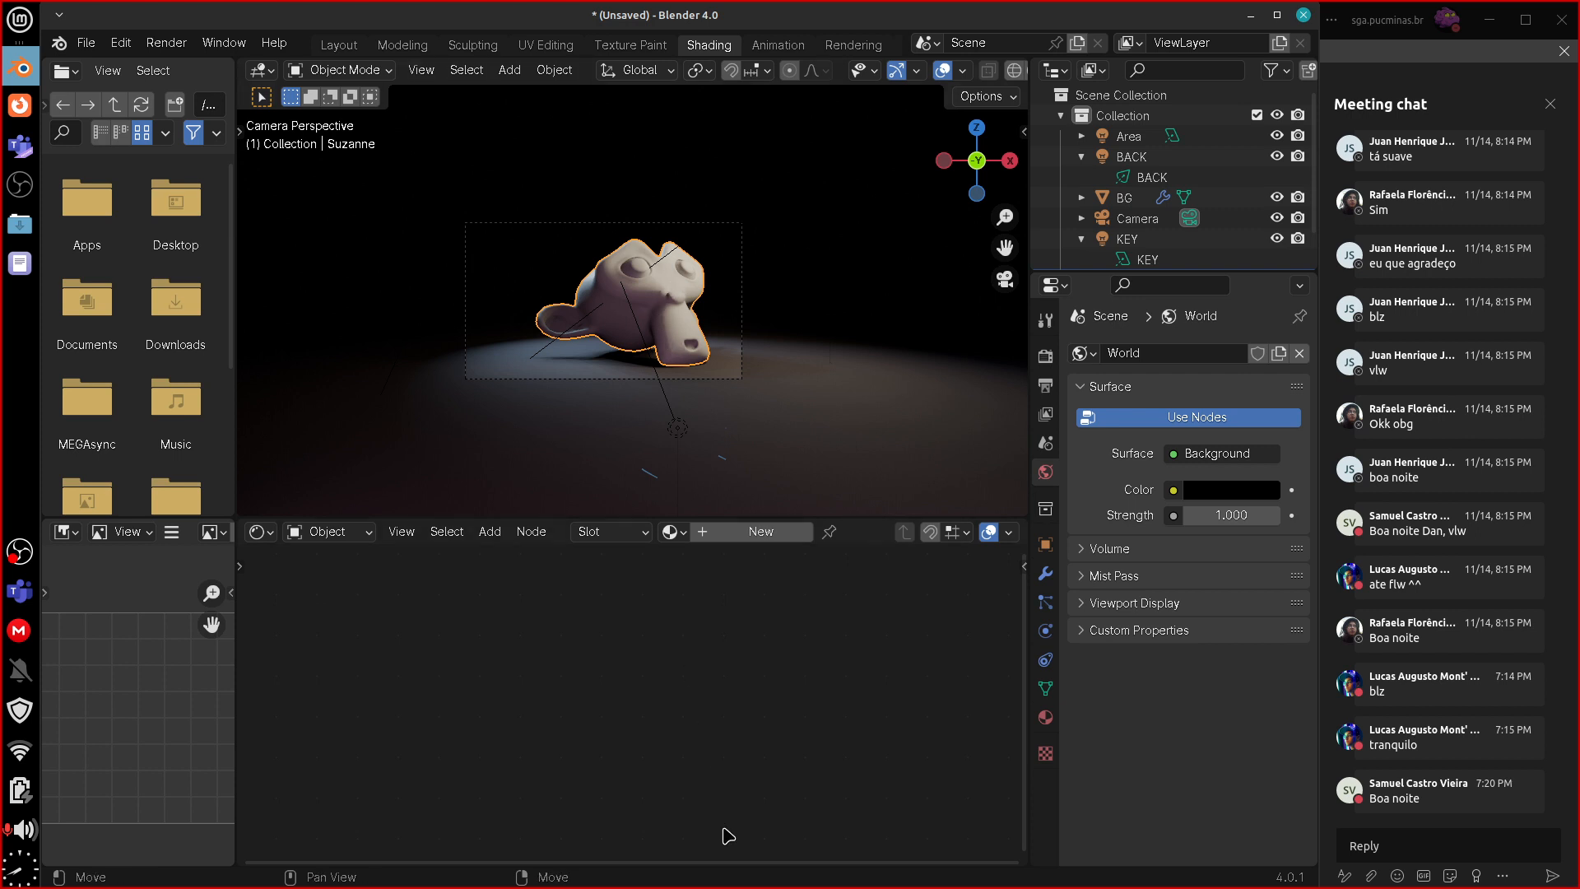
{"action": "left_click", "coordinate": [750, 532]}
{"action": "middle_click_drag", "start_coordinate": [835, 713], "coordinate": [877, 699]}
{"action": "scroll", "coordinate": [867, 687], "scroll_direction": "up", "scroll_amount": 5}
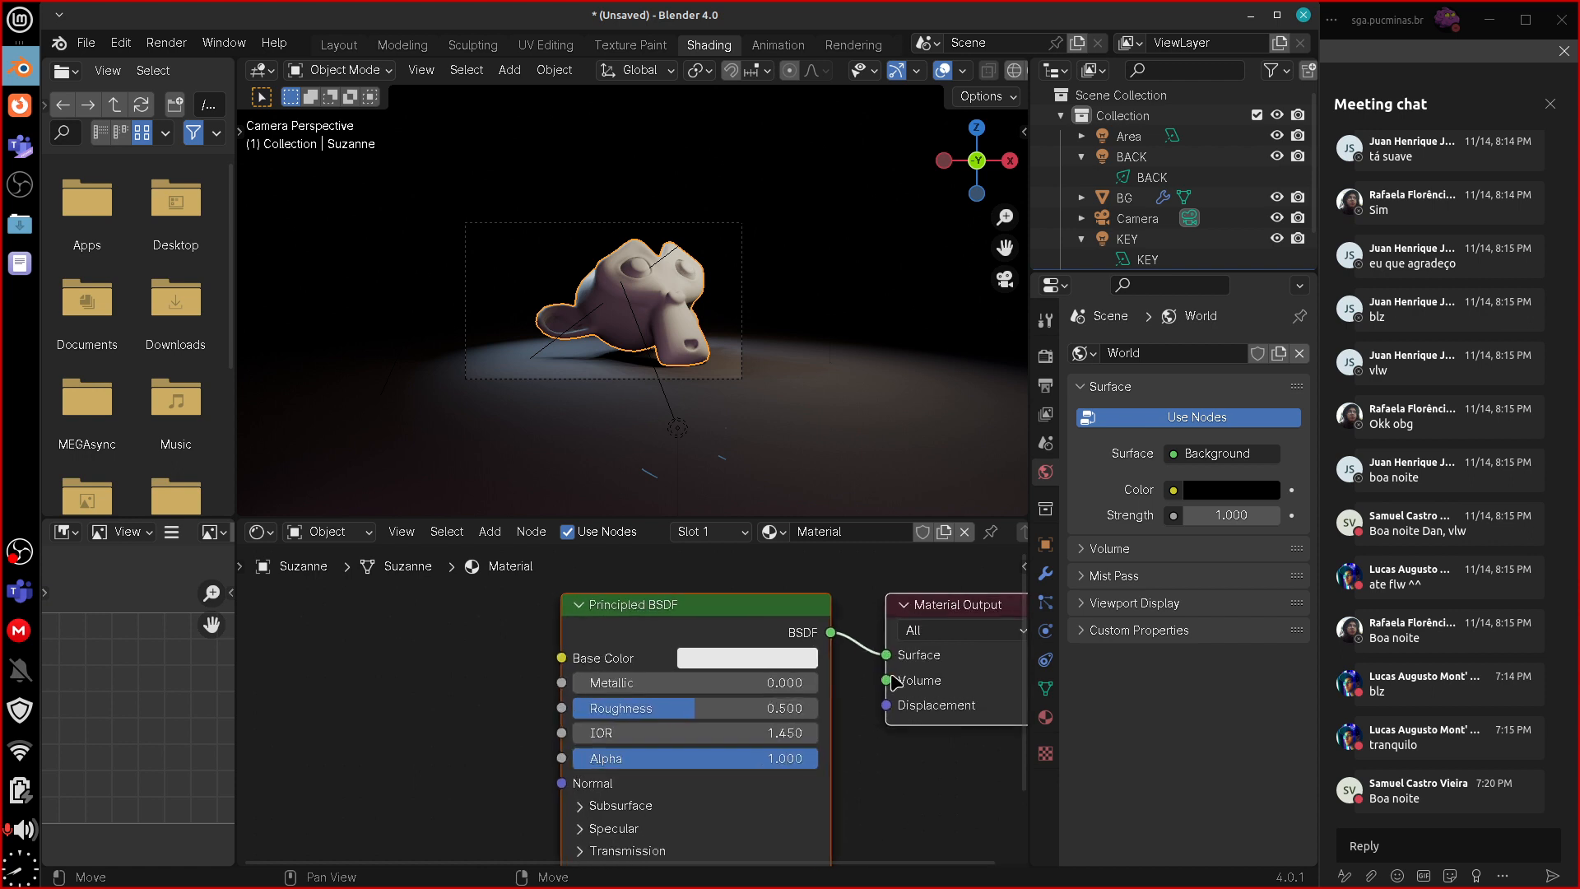
{"action": "left_click", "coordinate": [858, 531]}
{"action": "key", "text": "BackSpace"}
{"action": "key", "text": "Return"}
- Try Suzanne's material with metallic 1 and roughness 0 and 0.338, ending on metallic 0.785 and roughness 0.436
{"action": "middle_click_drag", "start_coordinate": [928, 805], "coordinate": [975, 768]}
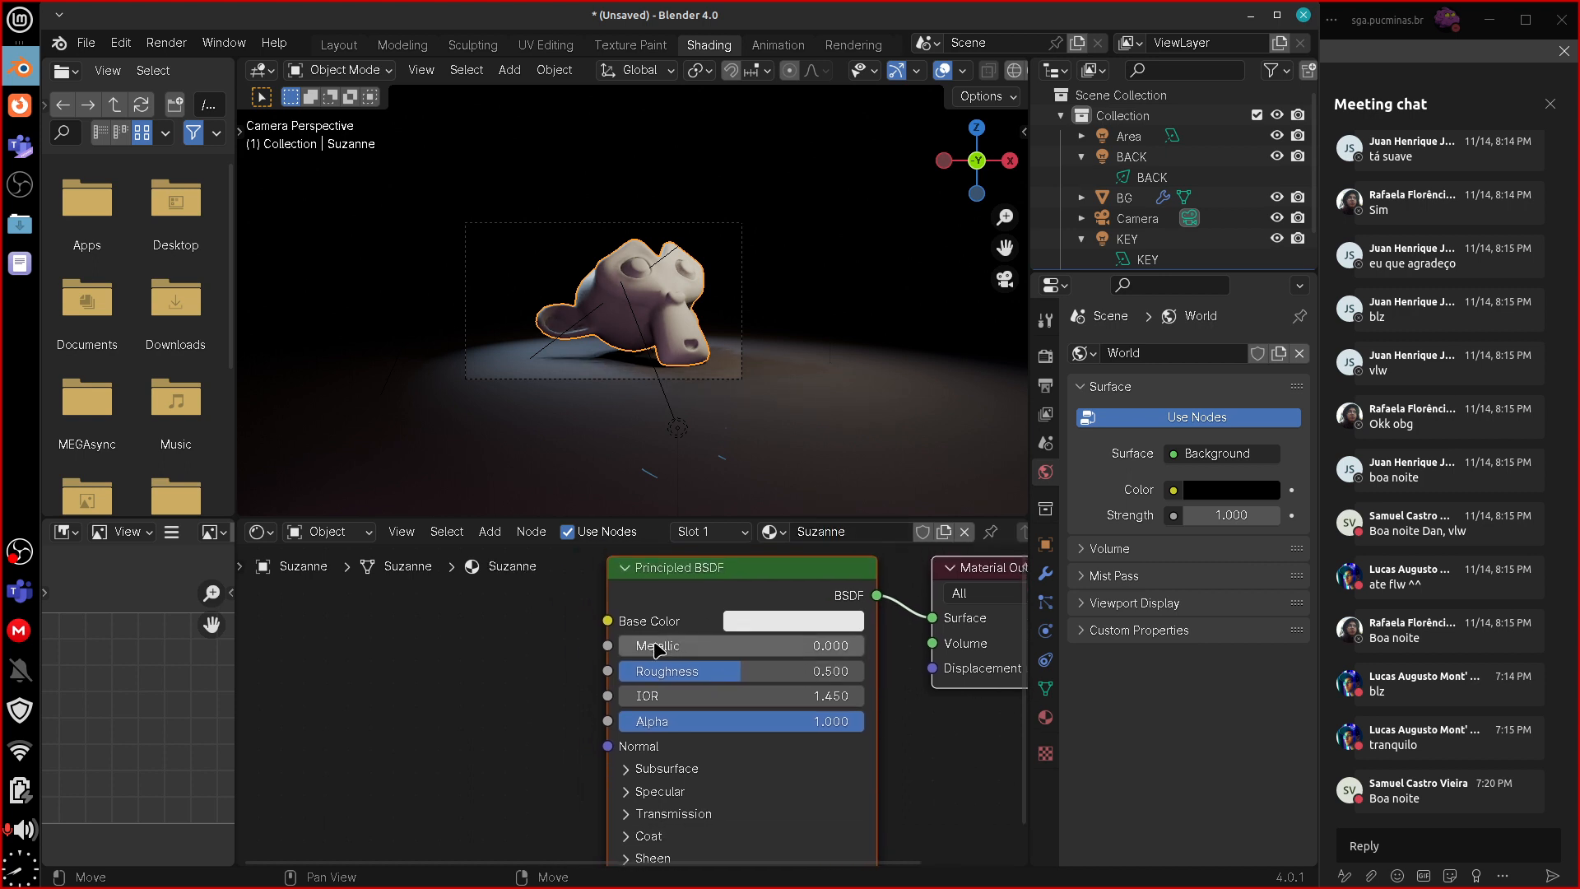
{"action": "left_click_drag", "start_coordinate": [659, 650], "coordinate": [856, 647]}
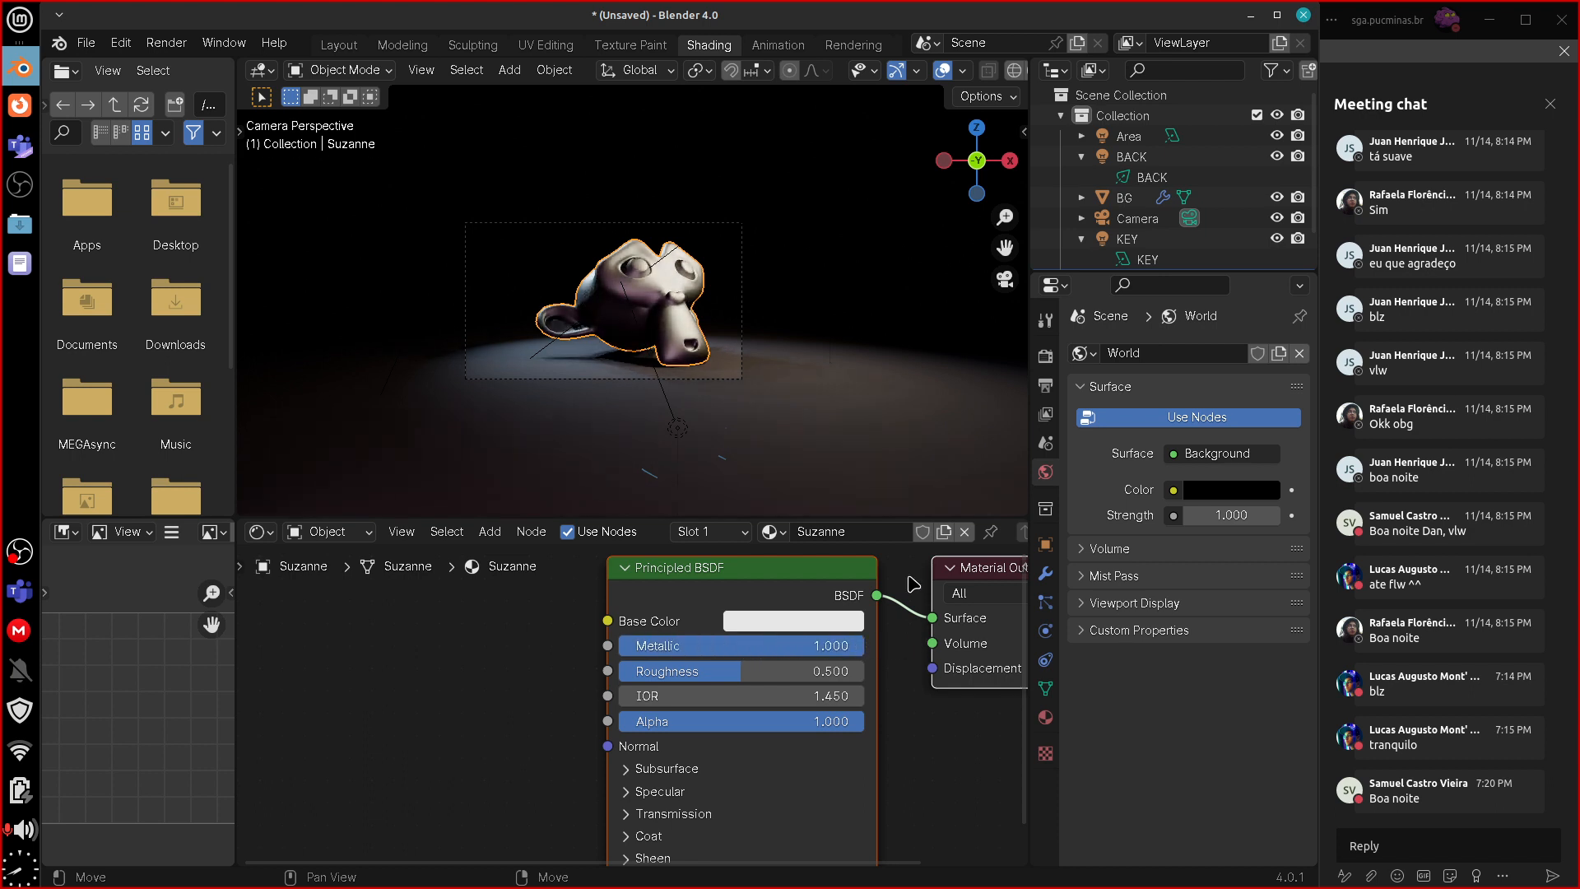
{"action": "scroll", "coordinate": [757, 352], "scroll_direction": "up", "scroll_amount": 5}
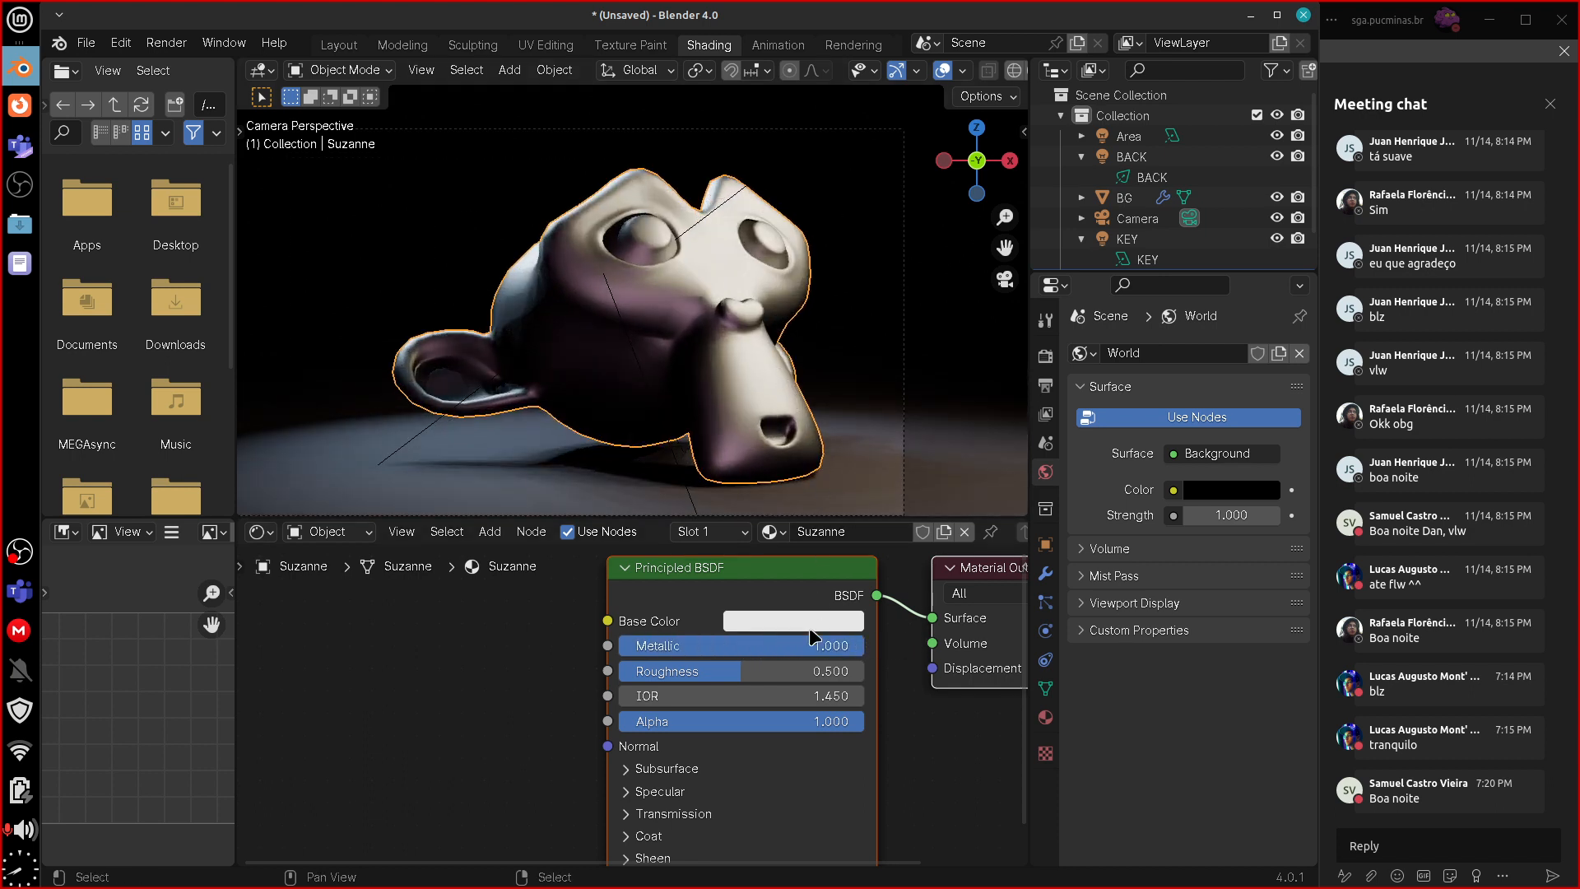
{"action": "left_click_drag", "start_coordinate": [741, 673], "coordinate": [607, 677]}
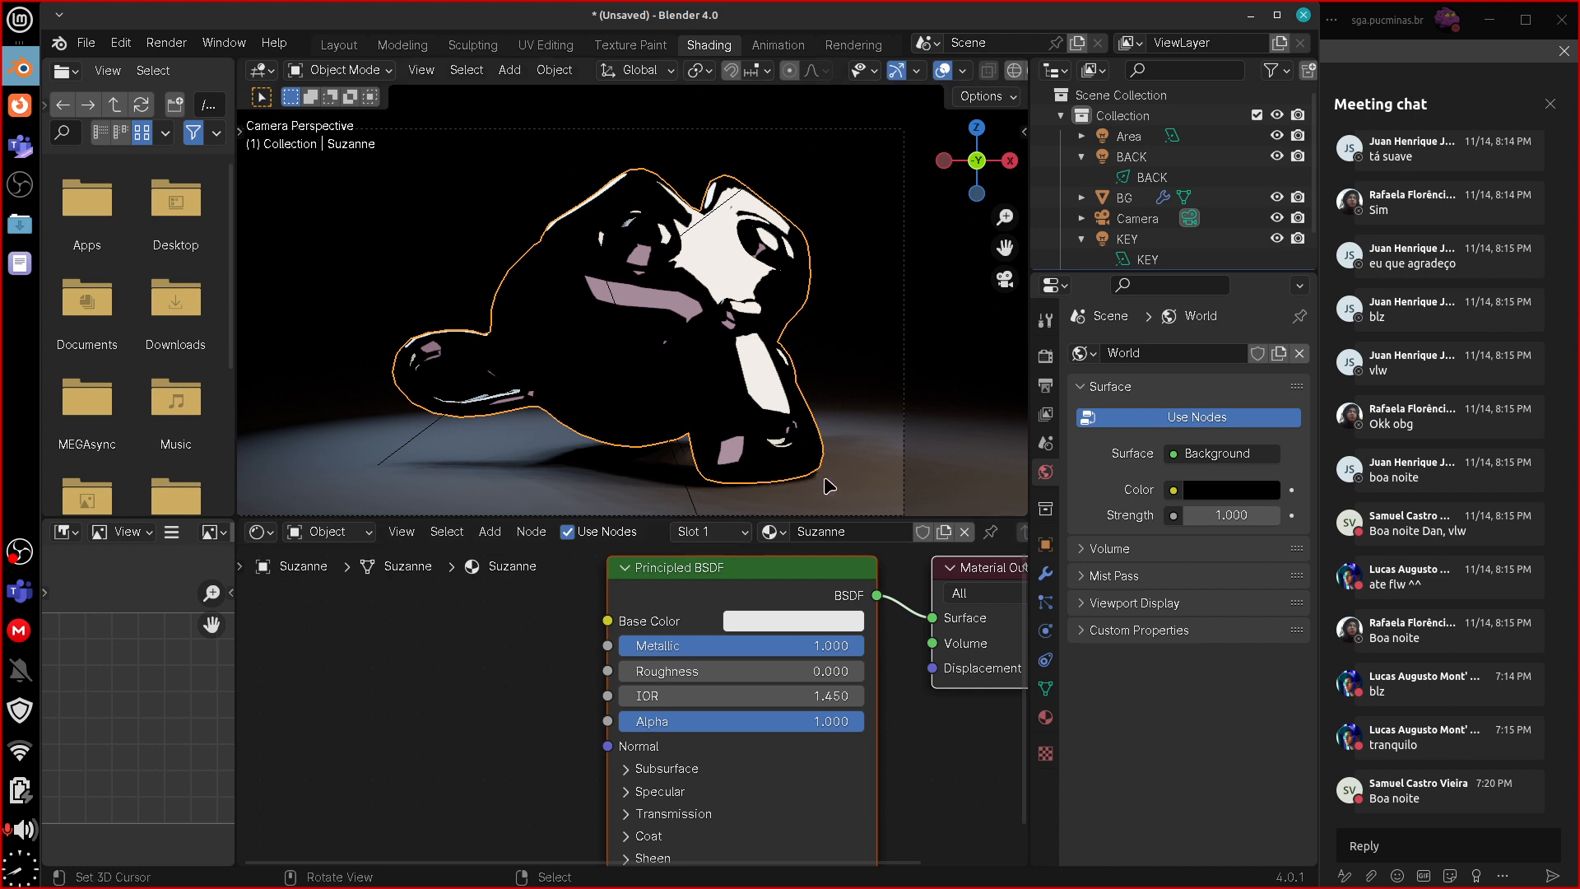
{"action": "left_click_drag", "start_coordinate": [657, 675], "coordinate": [736, 674]}
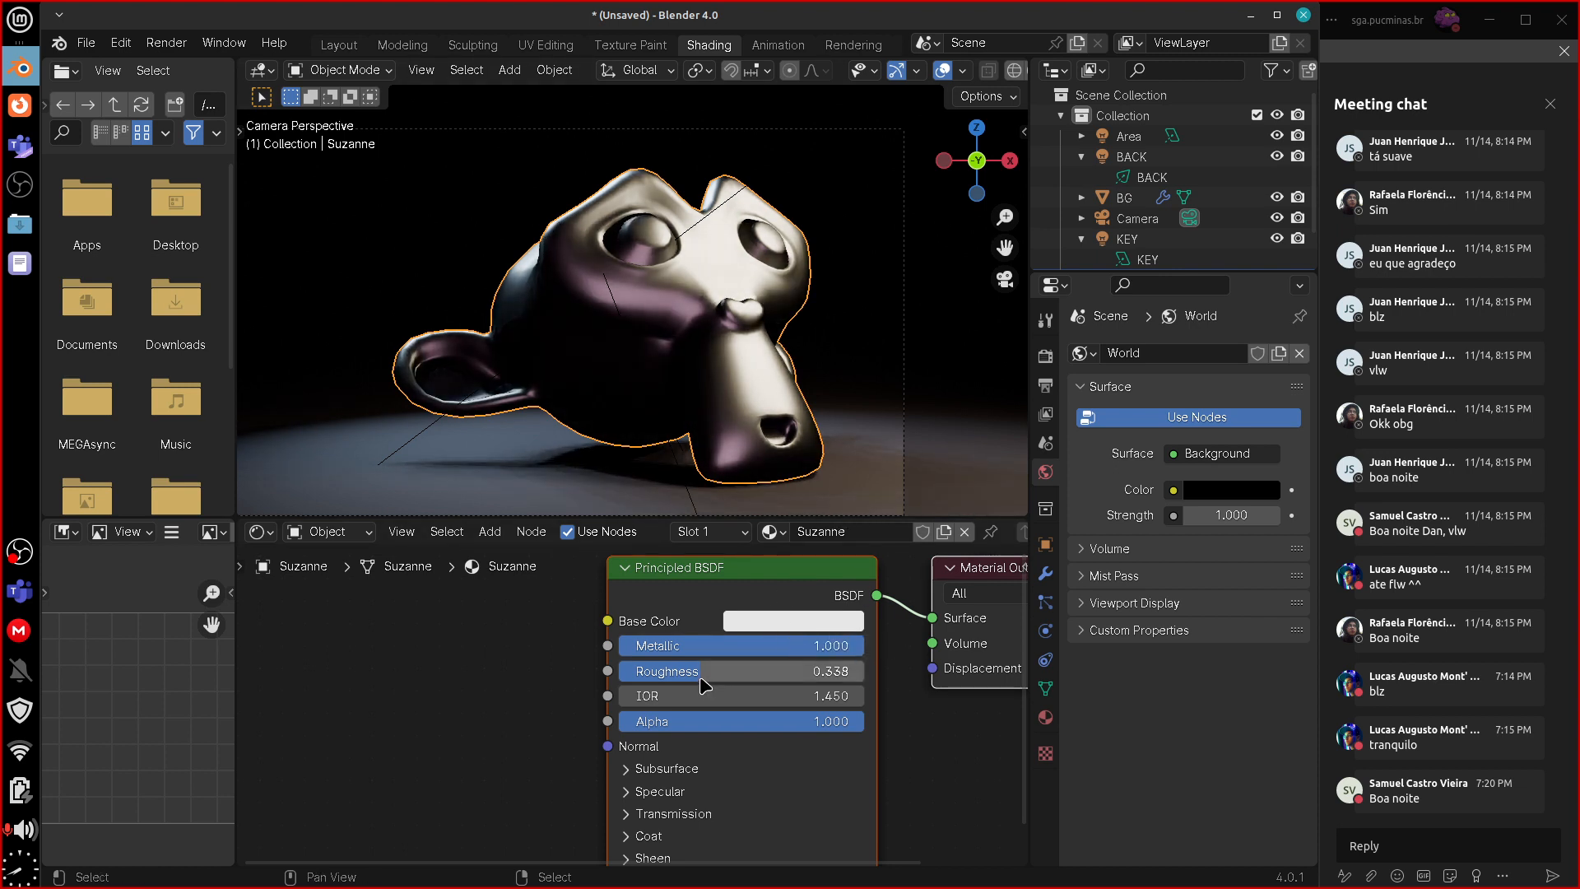
{"action": "left_click_drag", "start_coordinate": [741, 672], "coordinate": [587, 679]}
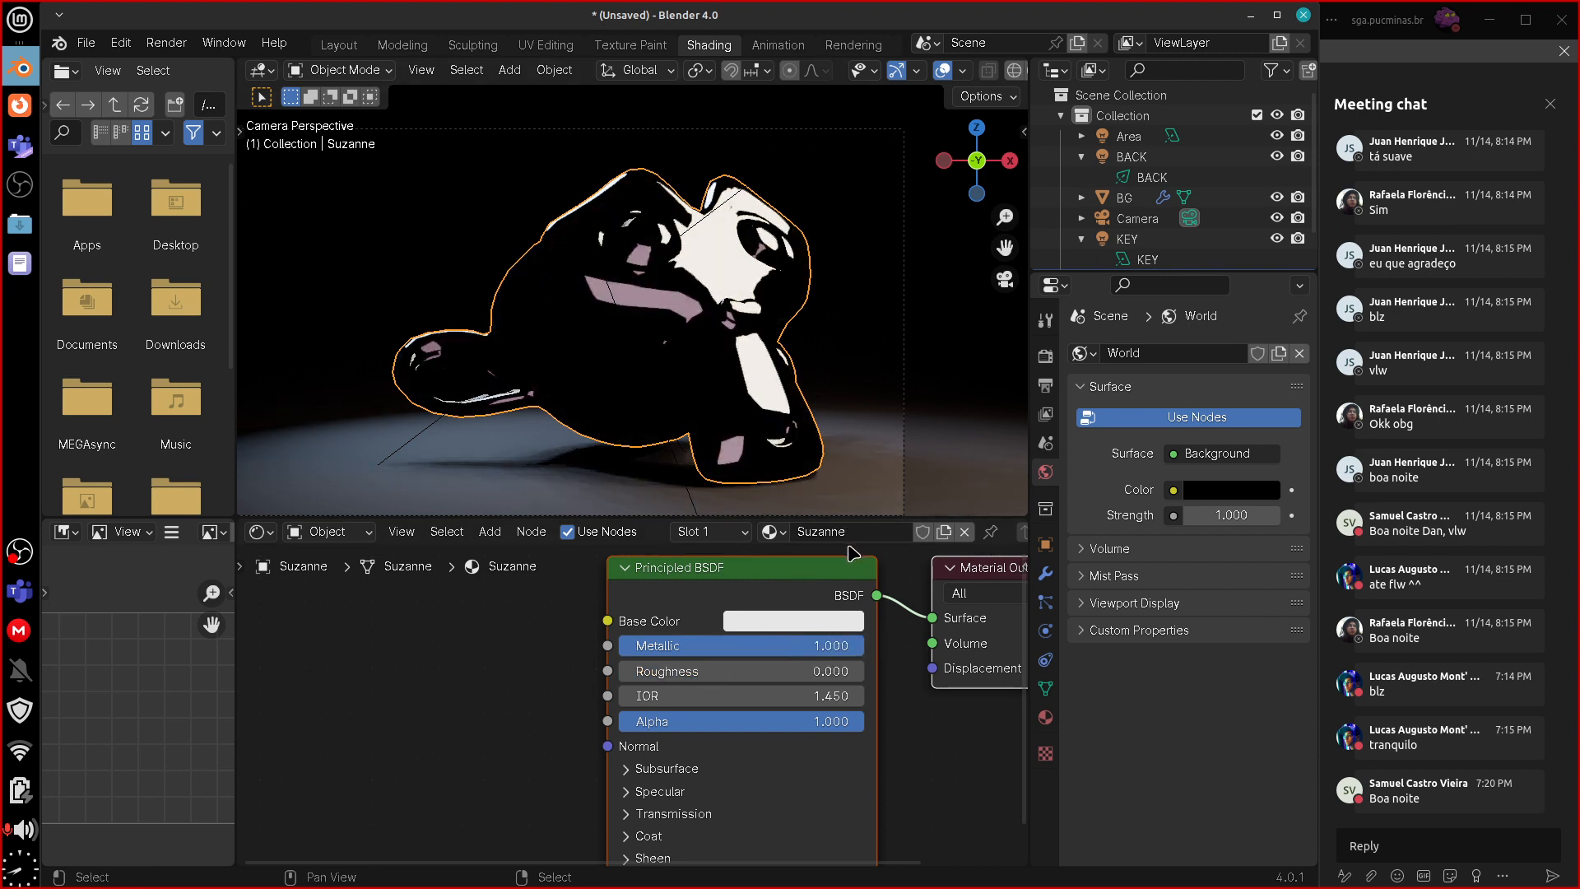
{"action": "mouse_move", "coordinate": [724, 671]}
{"action": "left_mouse_down"}
{"action": "mouse_move", "coordinate": [815, 671]}
{"action": "mouse_move", "coordinate": [822, 645]}
{"action": "mouse_move", "coordinate": [734, 684]}
{"action": "left_mouse_up"}
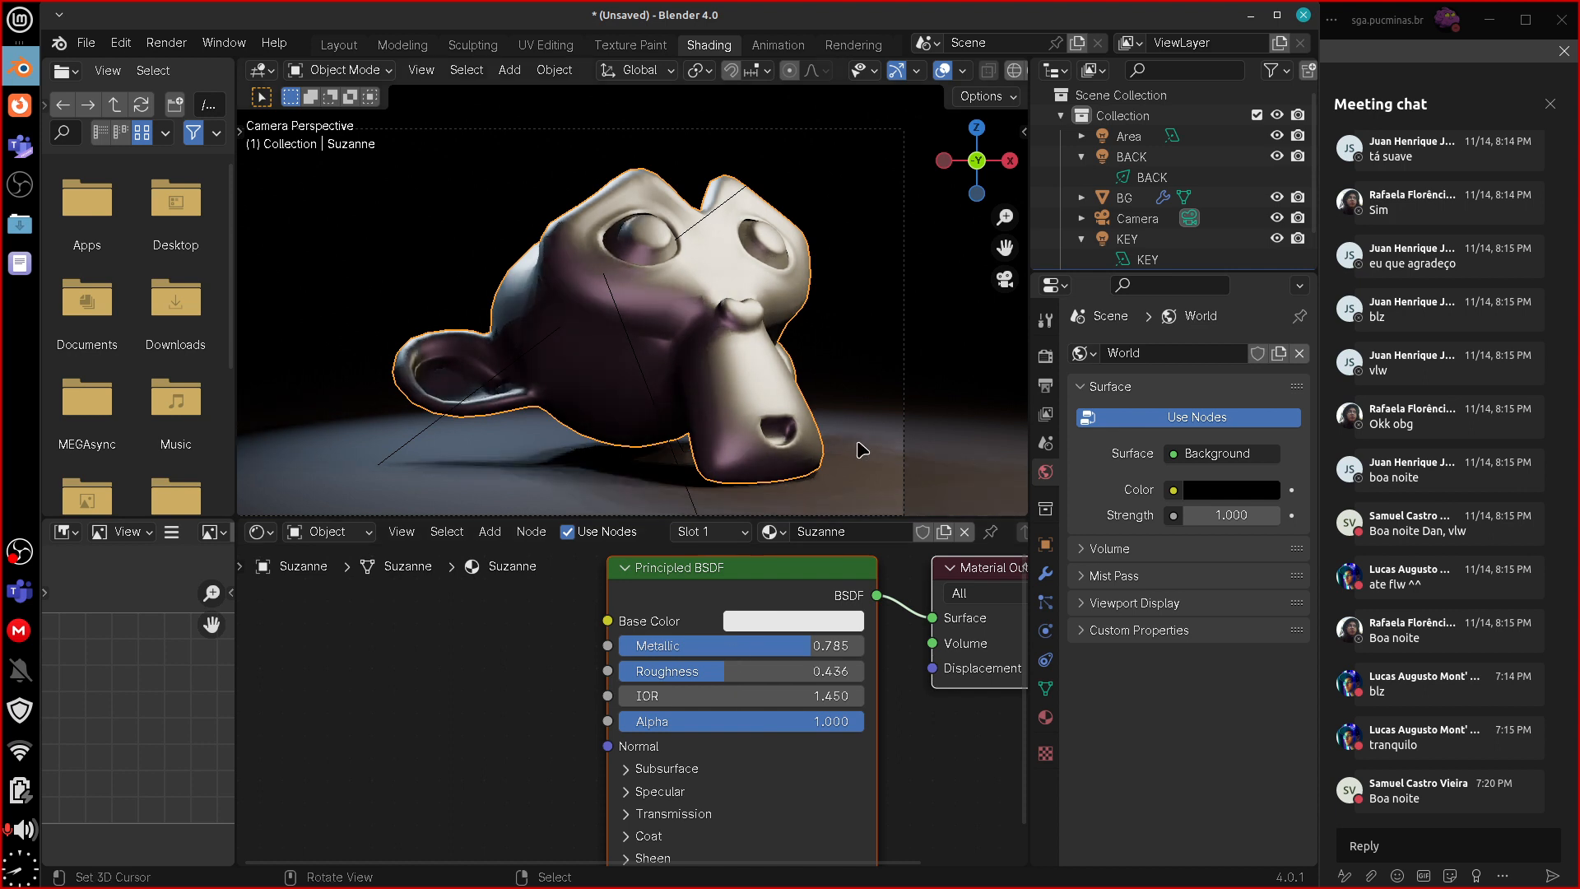
{"action": "scroll", "coordinate": [866, 414], "scroll_direction": "down", "scroll_amount": 5}
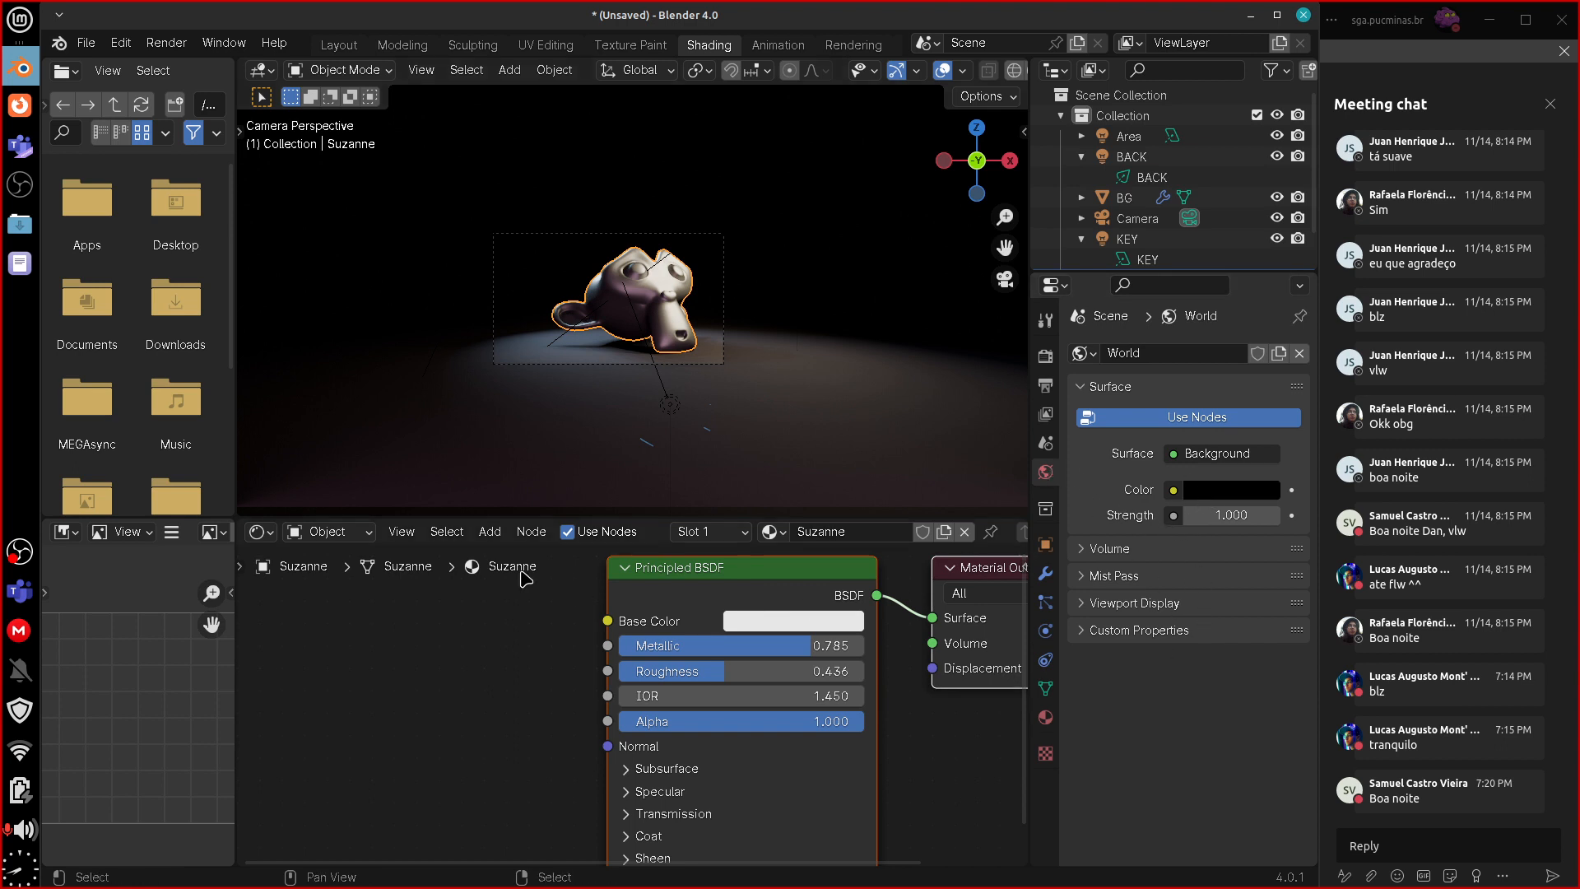
- Switch the node editor to the World shader and add an Environment Texture node feeding the Background node's Color
{"action": "left_click", "coordinate": [339, 535]}
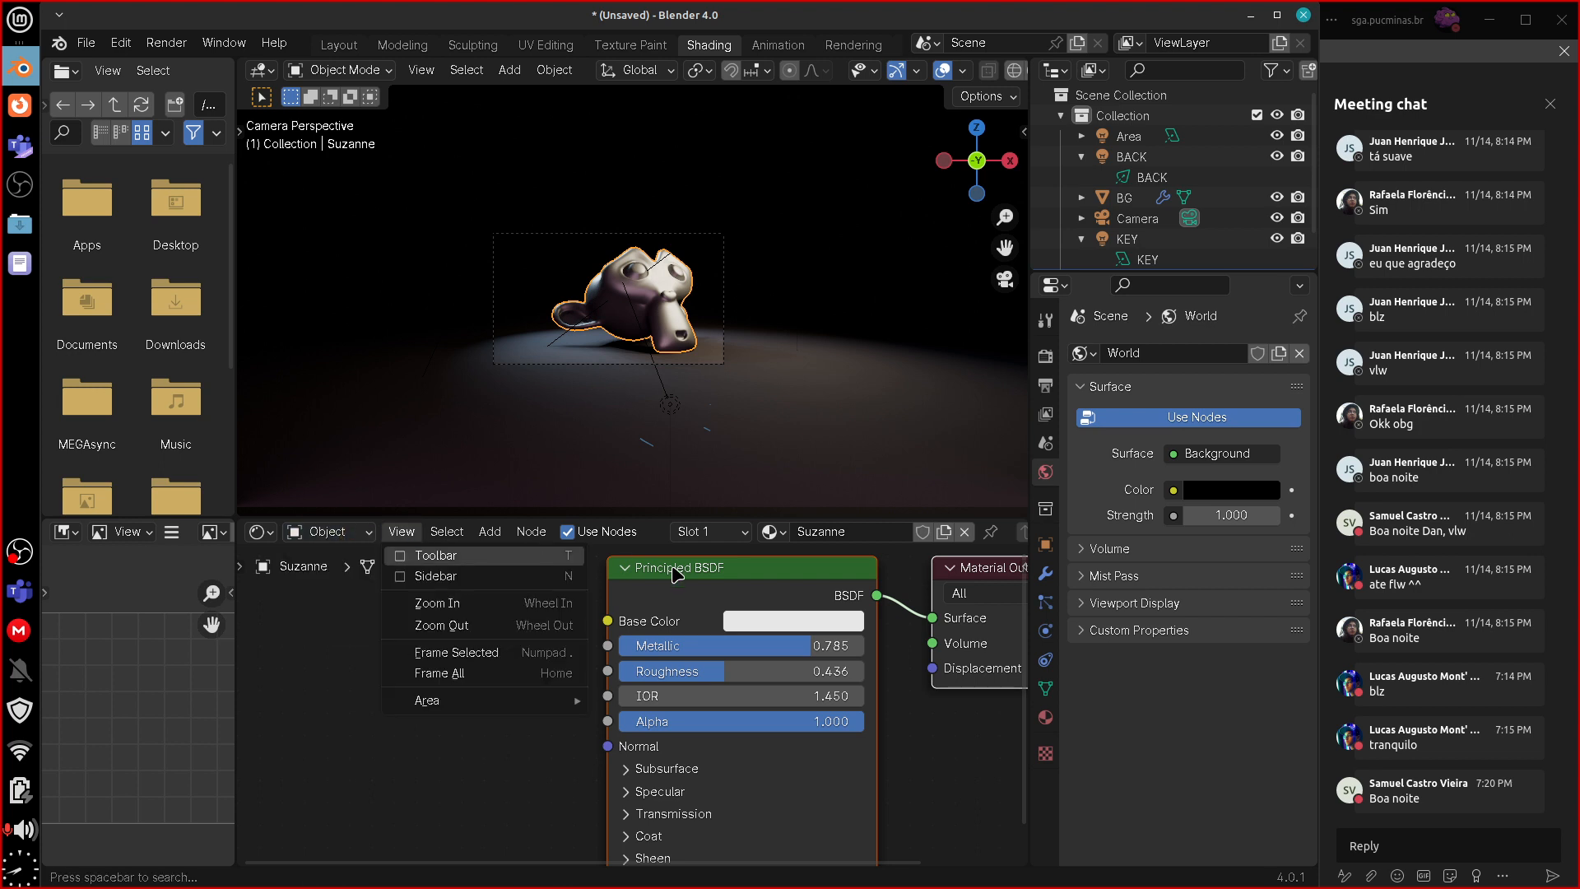
{"action": "left_click", "coordinate": [333, 538]}
{"action": "left_click", "coordinate": [375, 615]}
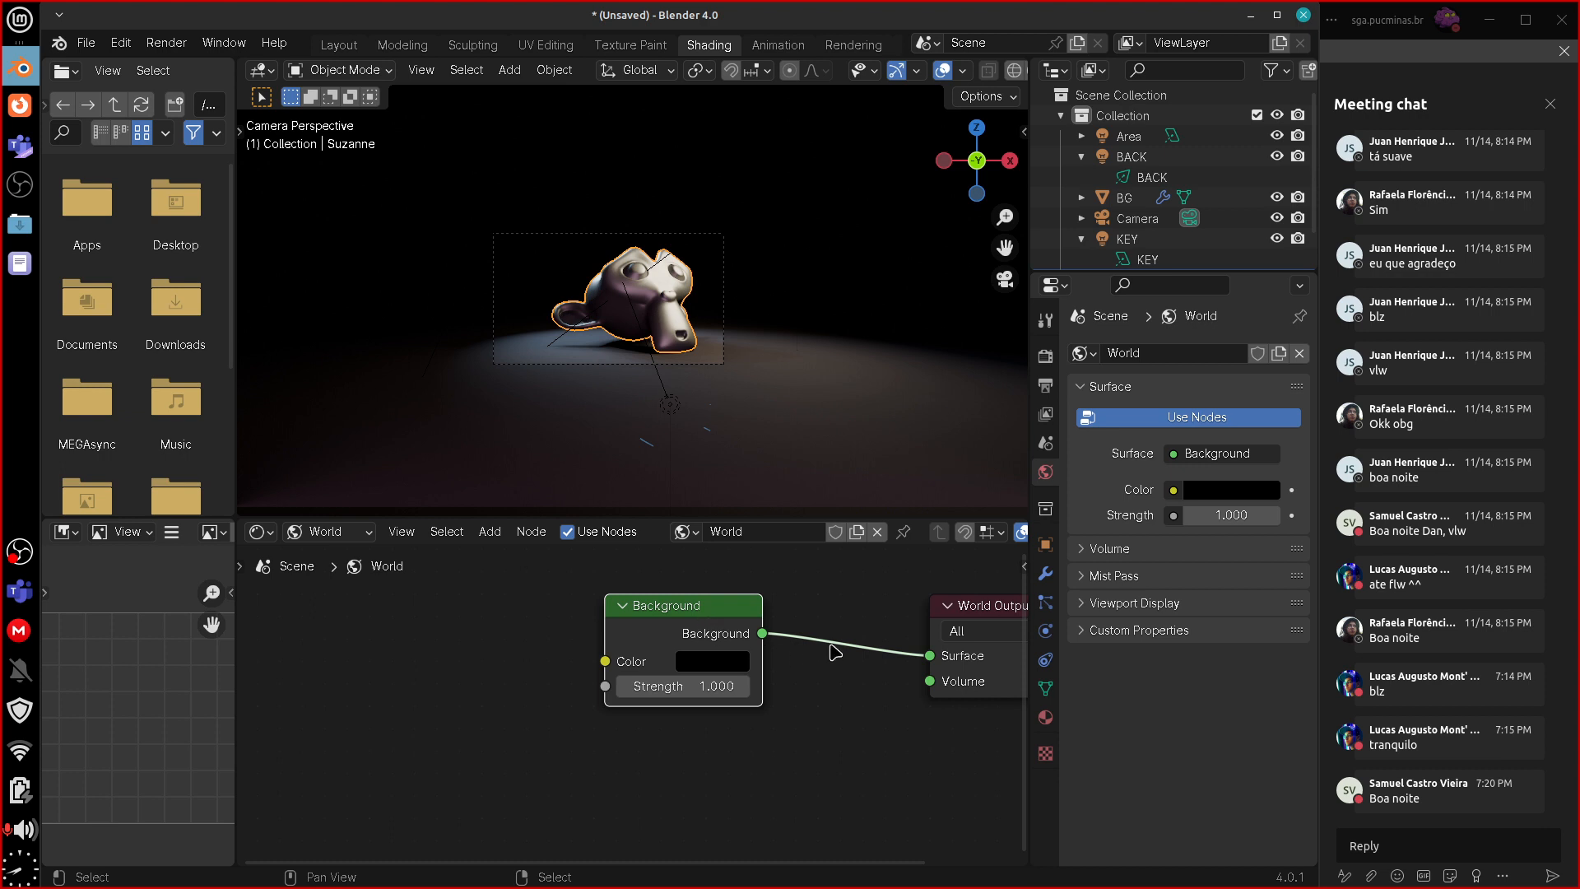
{"action": "left_click_drag", "start_coordinate": [718, 624], "coordinate": [842, 644]}
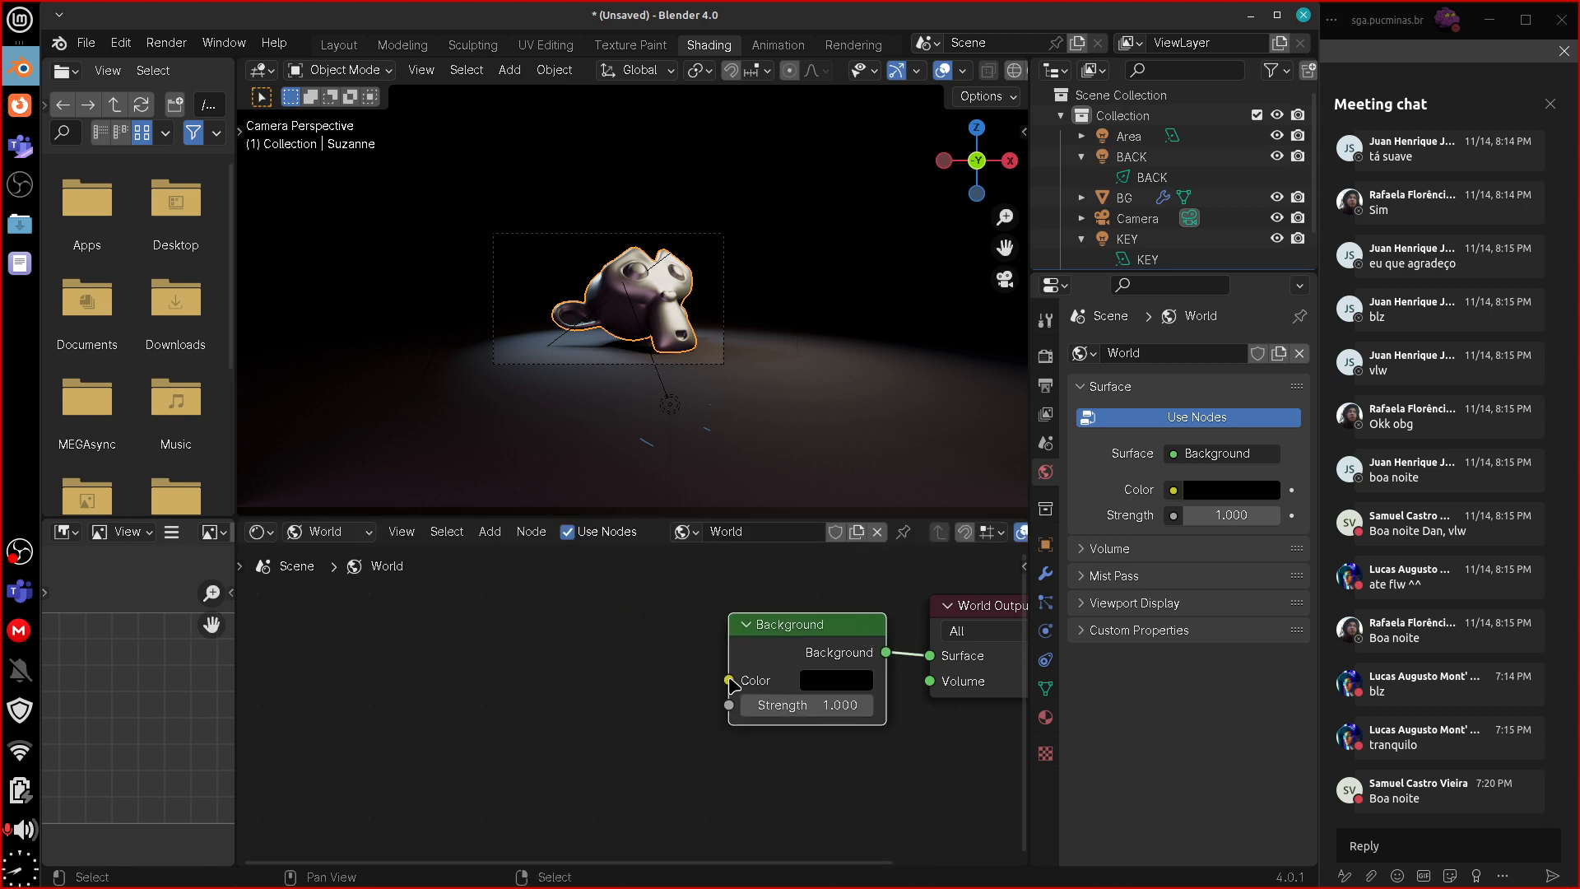
{"action": "left_click_drag", "start_coordinate": [729, 680], "coordinate": [601, 613]}
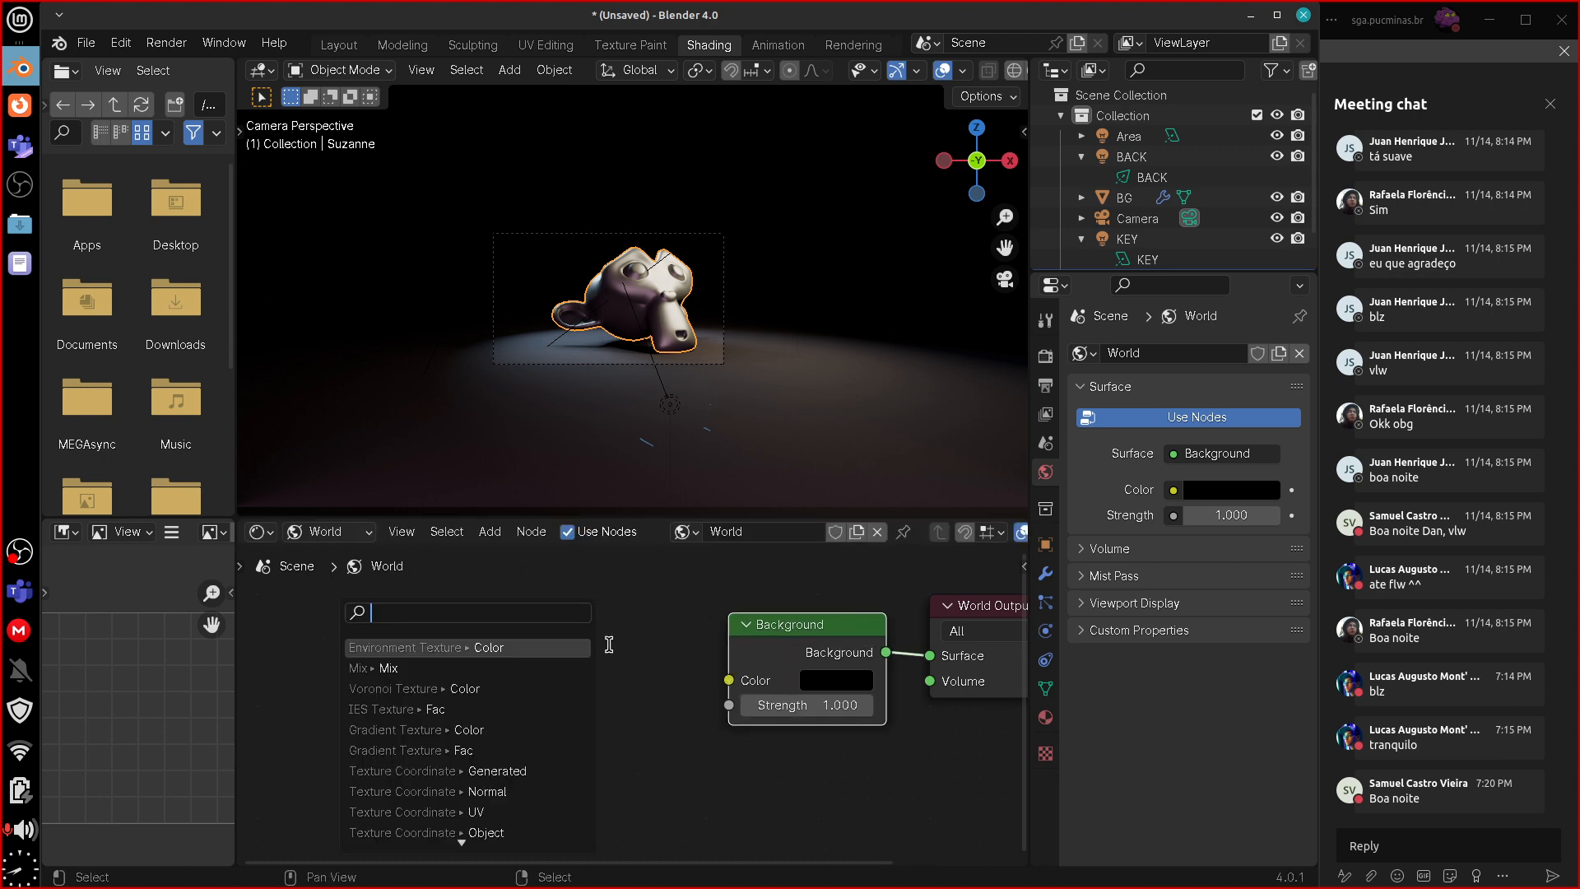
{"action": "type", "text": "envi"}
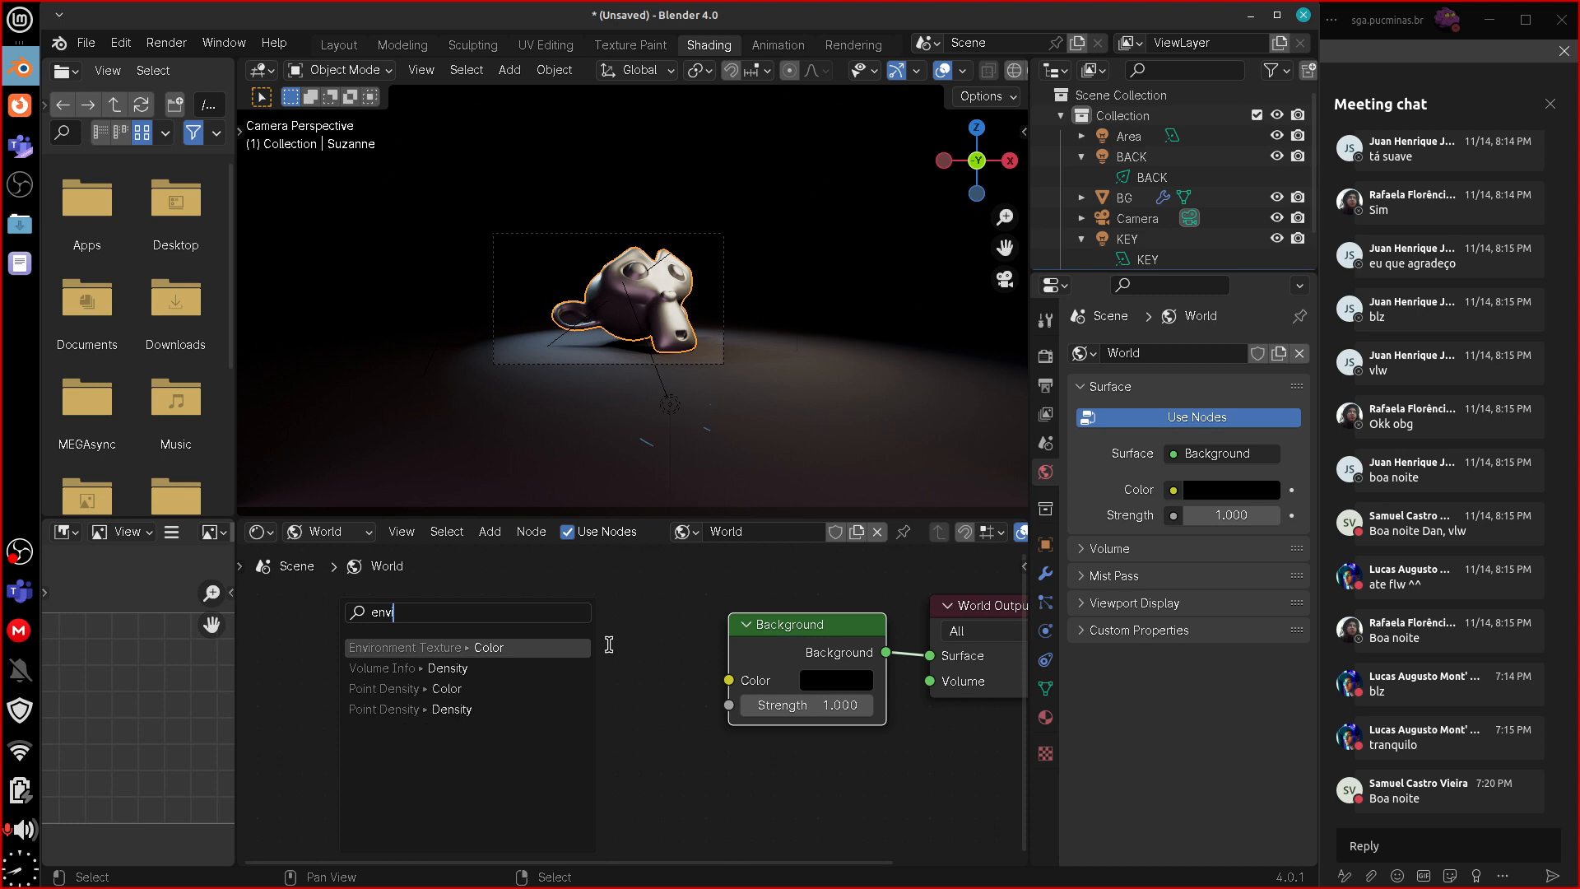
{"action": "left_click", "coordinate": [506, 647]}
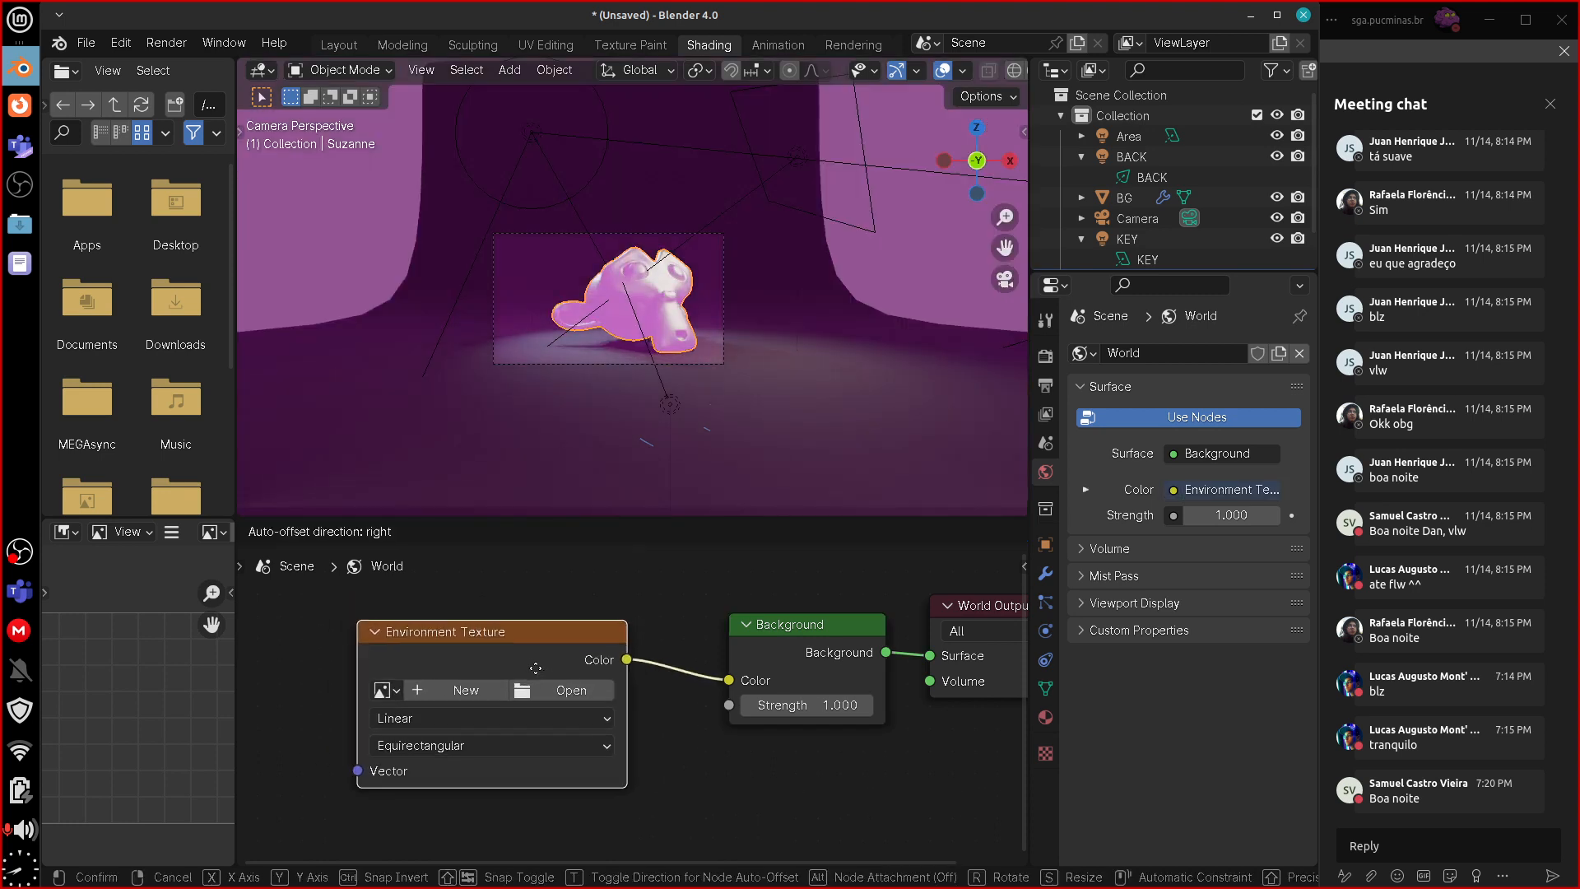
{"action": "left_click", "coordinate": [628, 723]}
{"action": "middle_click_drag", "start_coordinate": [698, 791], "coordinate": [725, 796]}
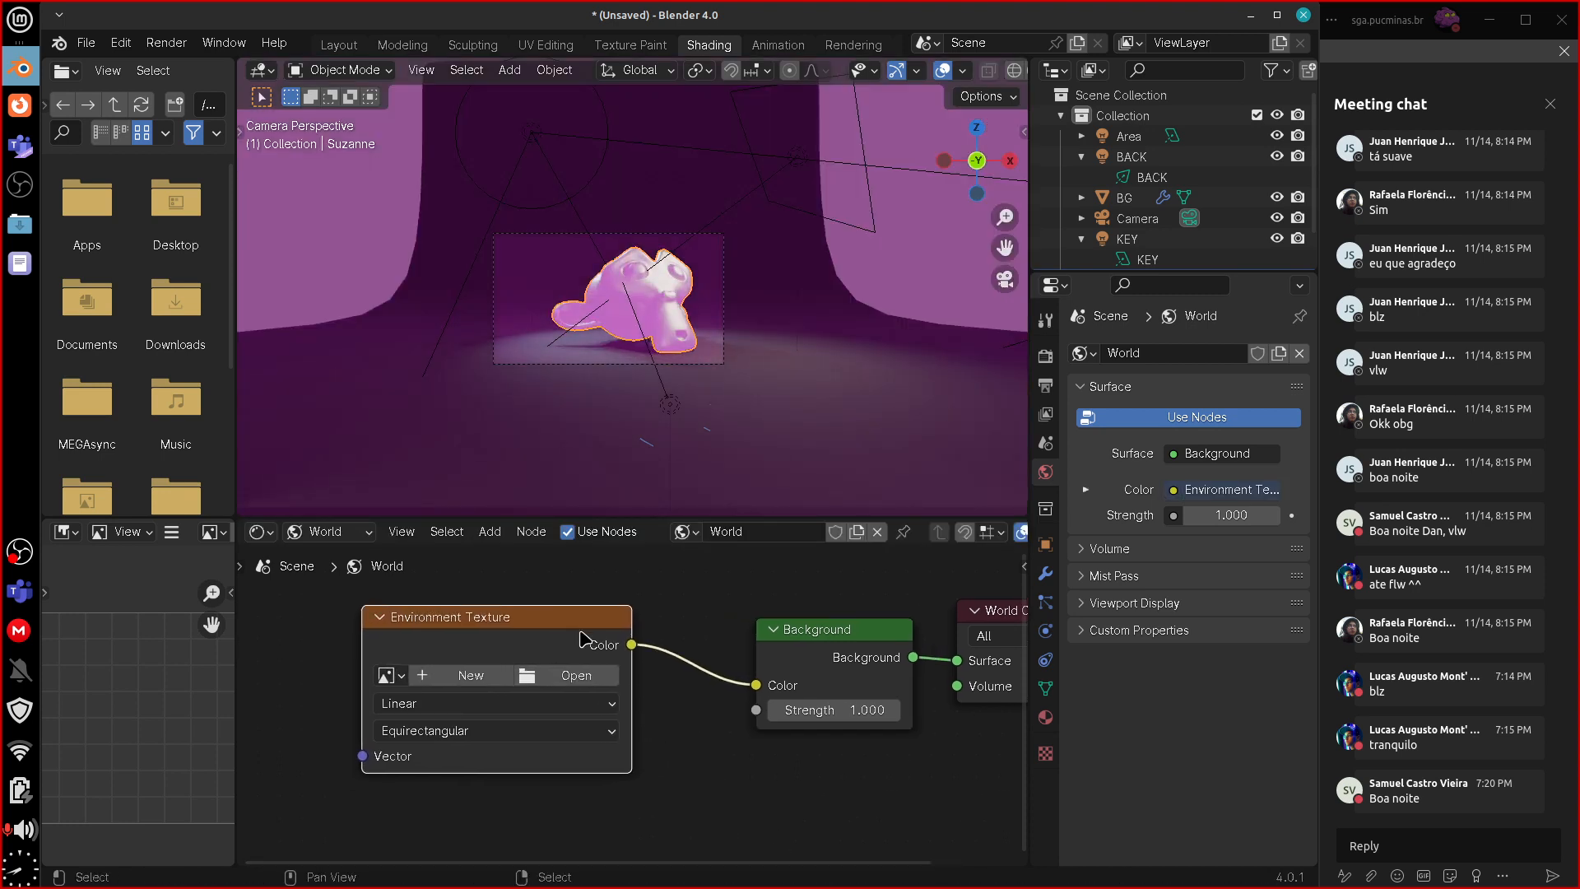
- Load Example-of-equirectangular-image.png from the home folder into the Environment Texture node
{"action": "left_click_drag", "start_coordinate": [580, 630], "coordinate": [622, 641]}
{"action": "left_click", "coordinate": [605, 697]}
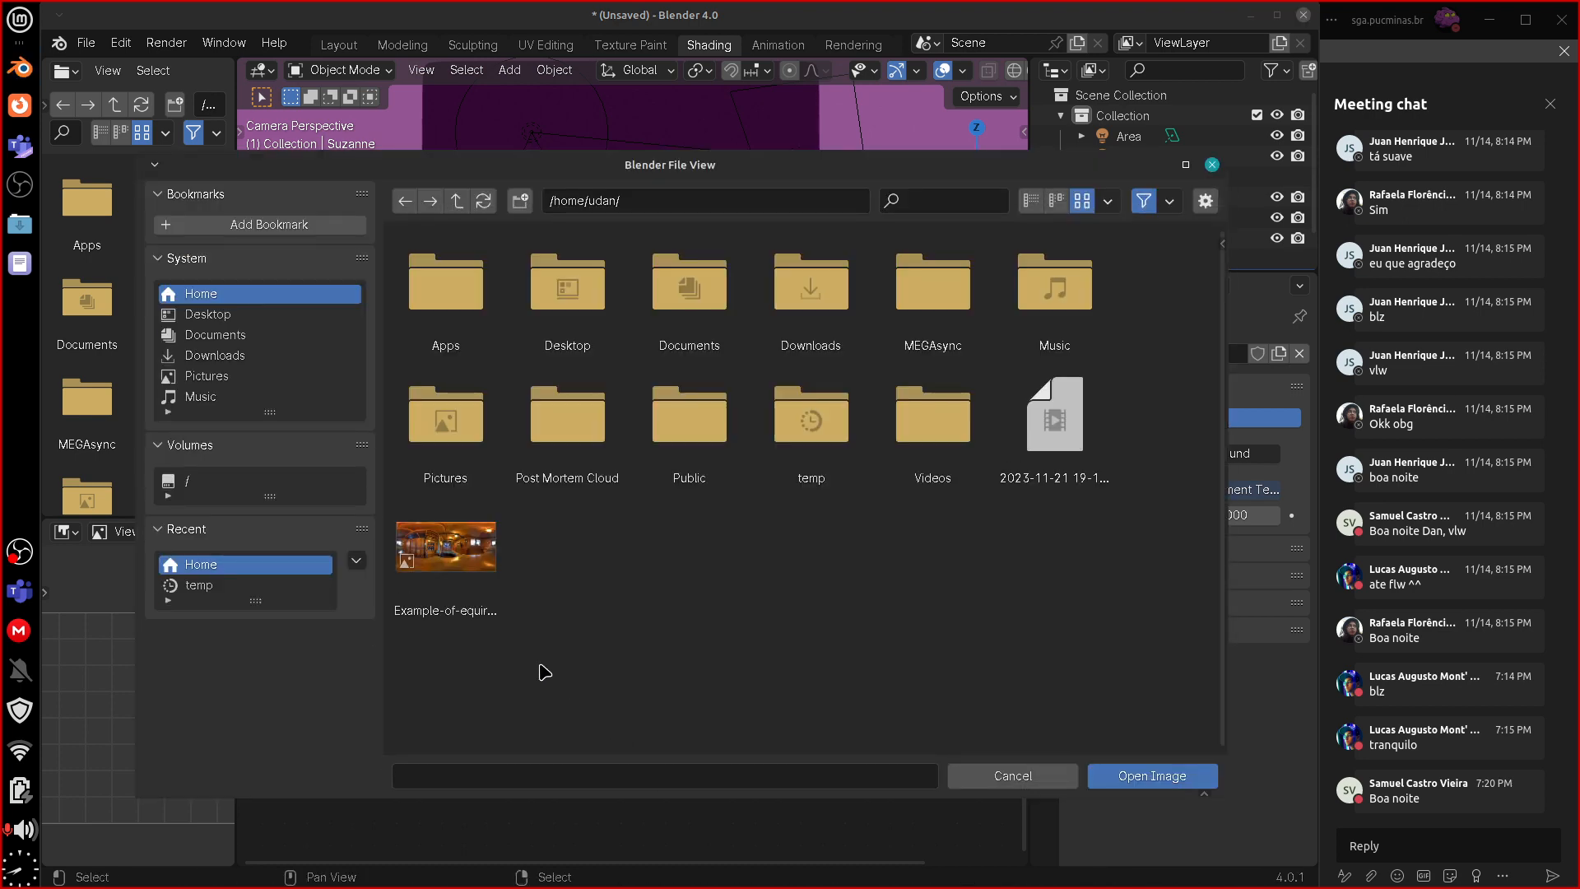
{"action": "double_click", "coordinate": [465, 563]}
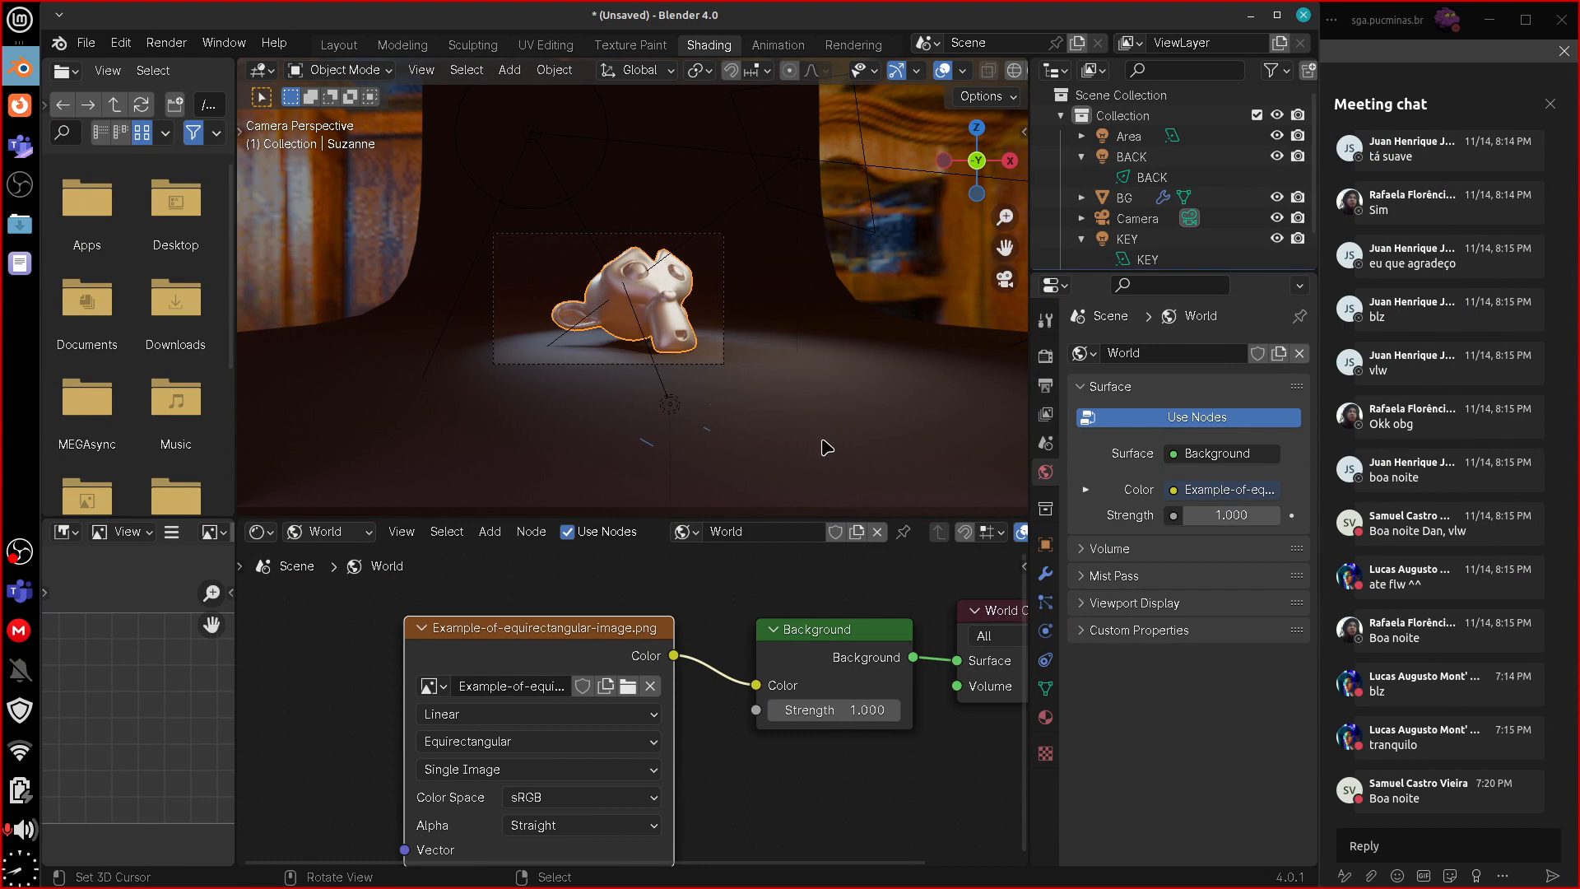
- Inspect the environment lighting on Suzanne up close, try a world background strength of 0.7, and set it to 0.5
{"action": "middle_click_drag", "start_coordinate": [826, 446], "coordinate": [769, 458]}
{"action": "key", "text": "KP_1"}
{"action": "scroll", "coordinate": [770, 440], "scroll_direction": "up", "scroll_amount": 12}
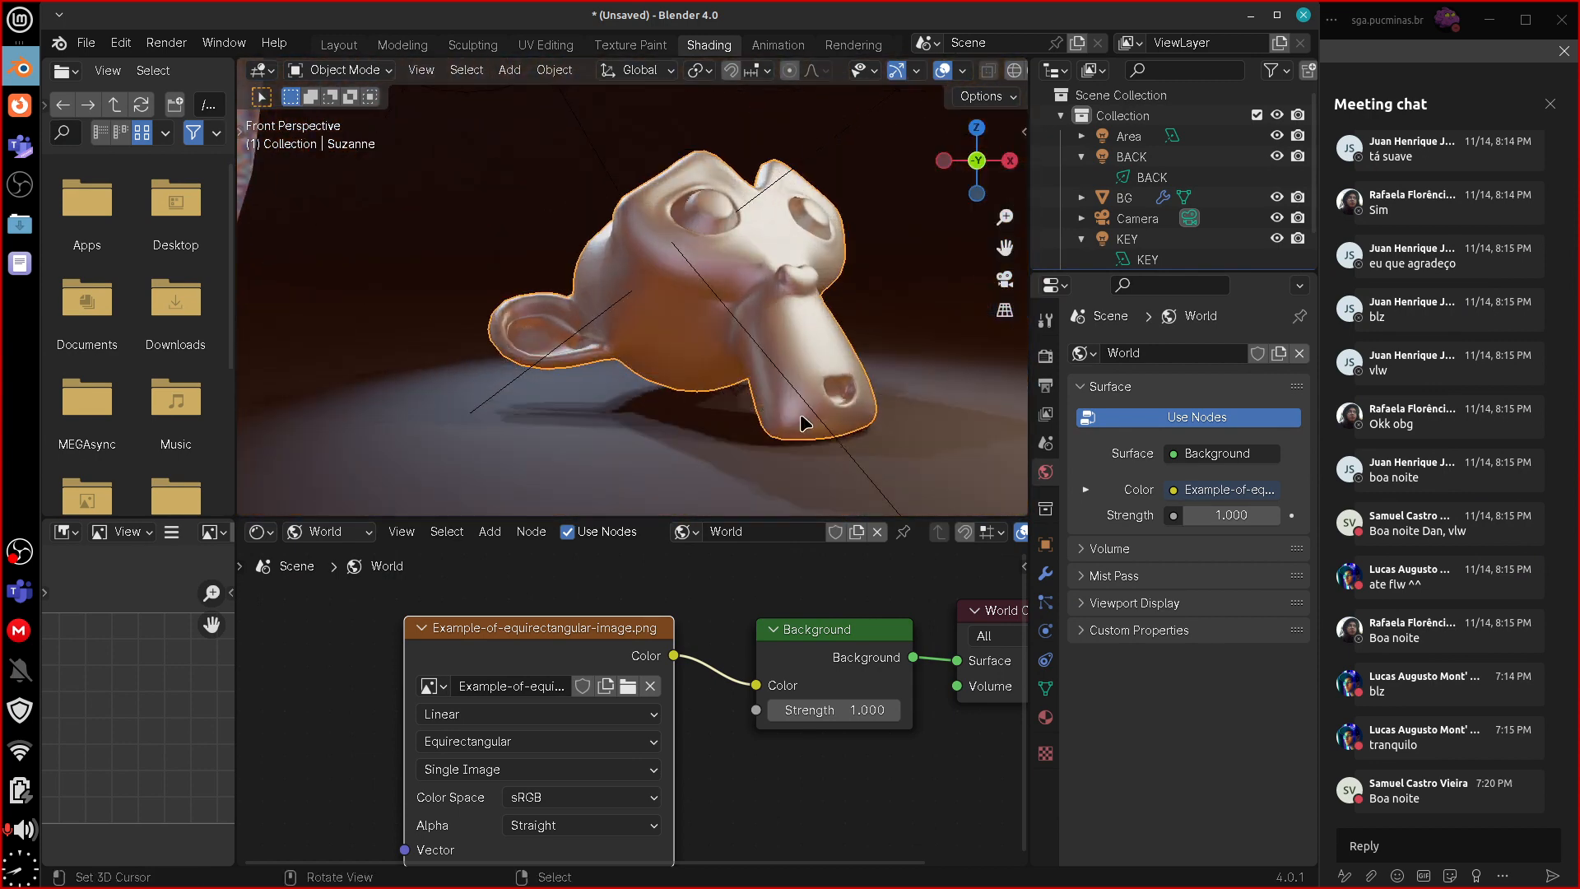
{"action": "middle_click_drag", "start_coordinate": [928, 813], "coordinate": [851, 815]}
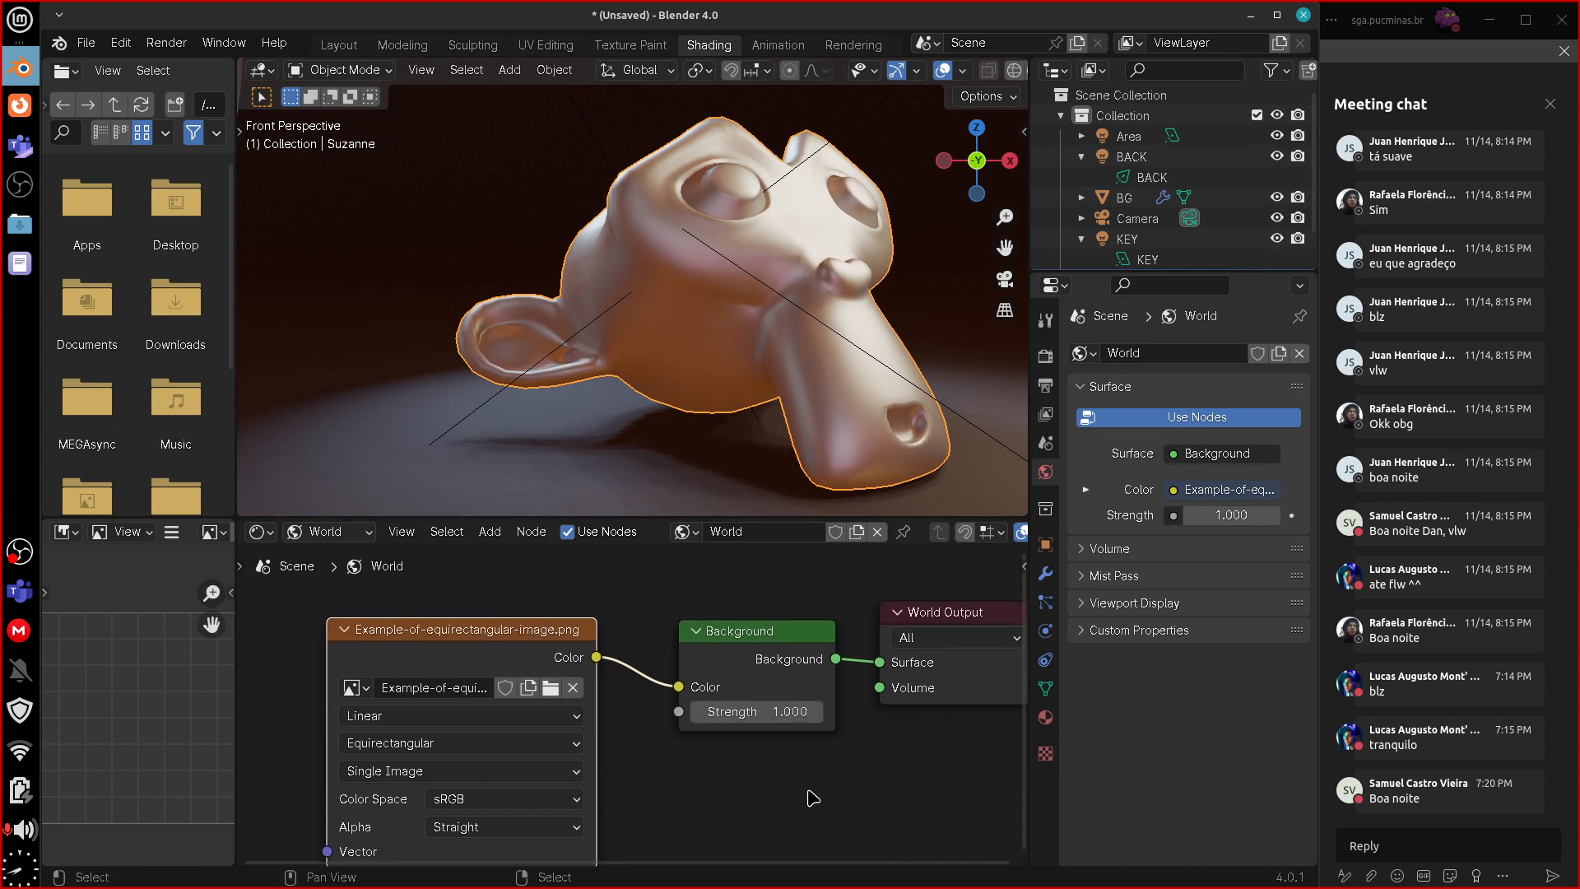
{"action": "mouse_move", "coordinate": [759, 712]}
{"action": "left_mouse_down"}
{"action": "mouse_move", "coordinate": [733, 712]}
{"action": "mouse_move", "coordinate": [759, 714]}
{"action": "mouse_move", "coordinate": [739, 713]}
{"action": "mouse_move", "coordinate": [755, 728]}
{"action": "left_mouse_up"}
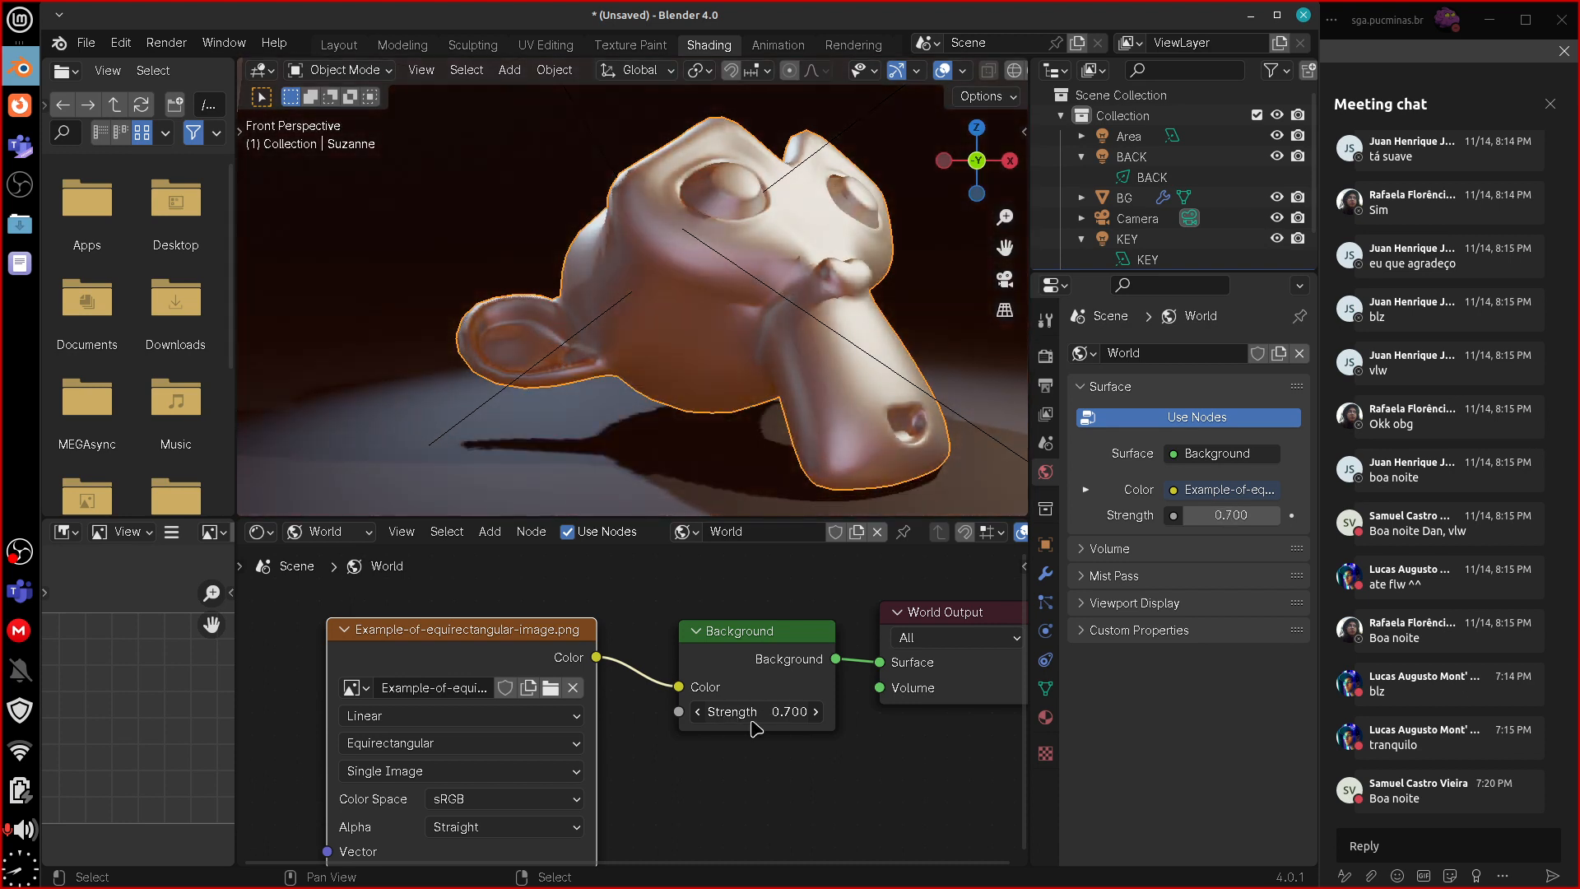
{"action": "left_click", "coordinate": [811, 719]}
{"action": "type", "text": "0."}
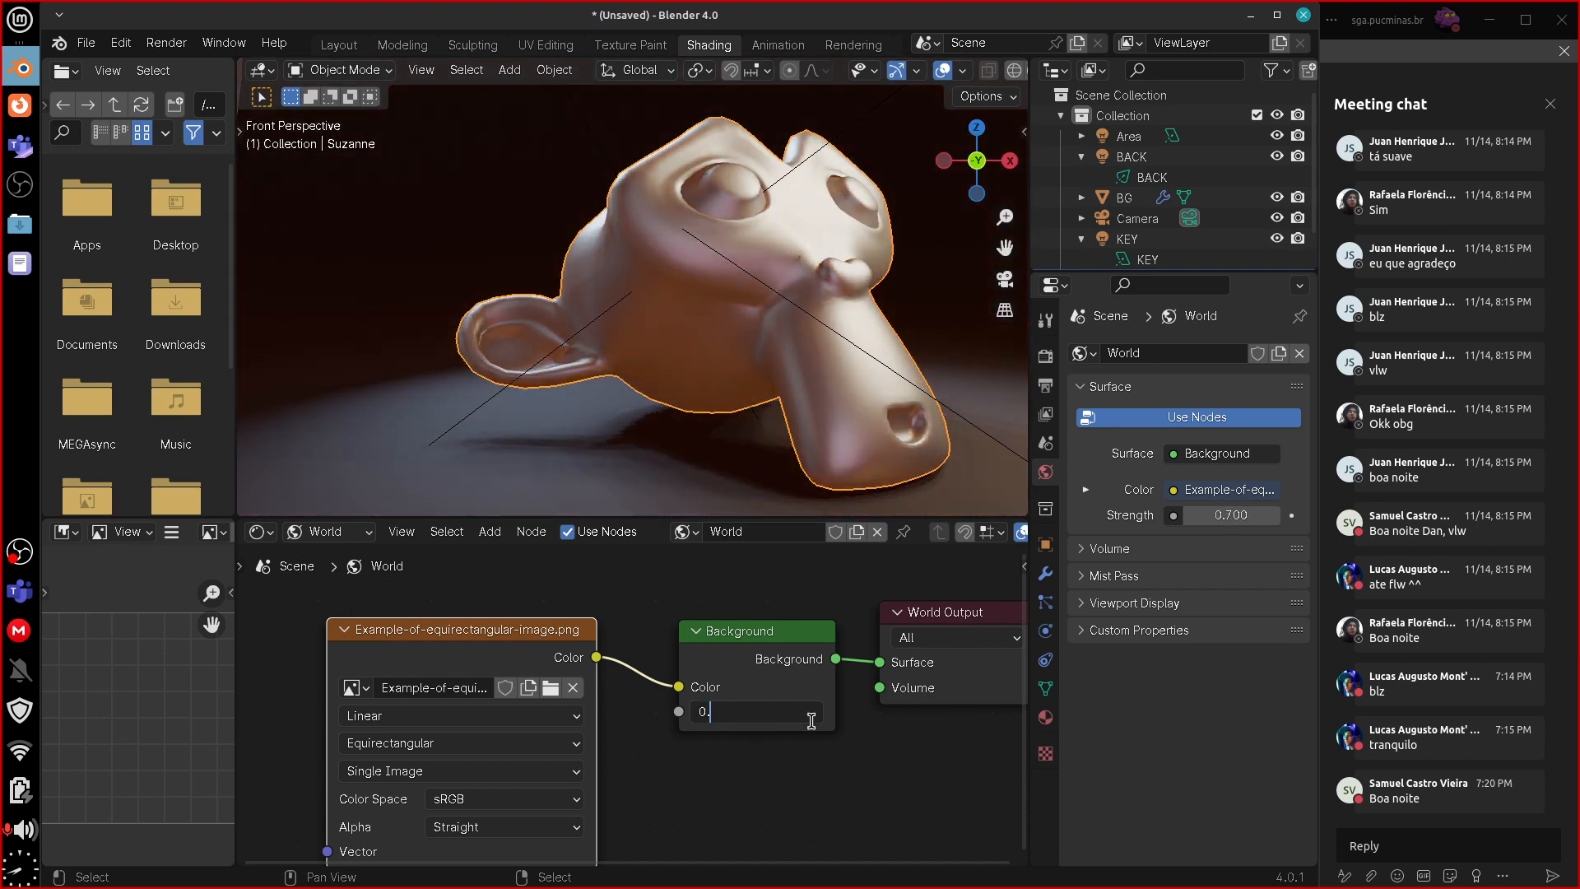
{"action": "type", "text": "5"}
{"action": "key", "text": "Return"}
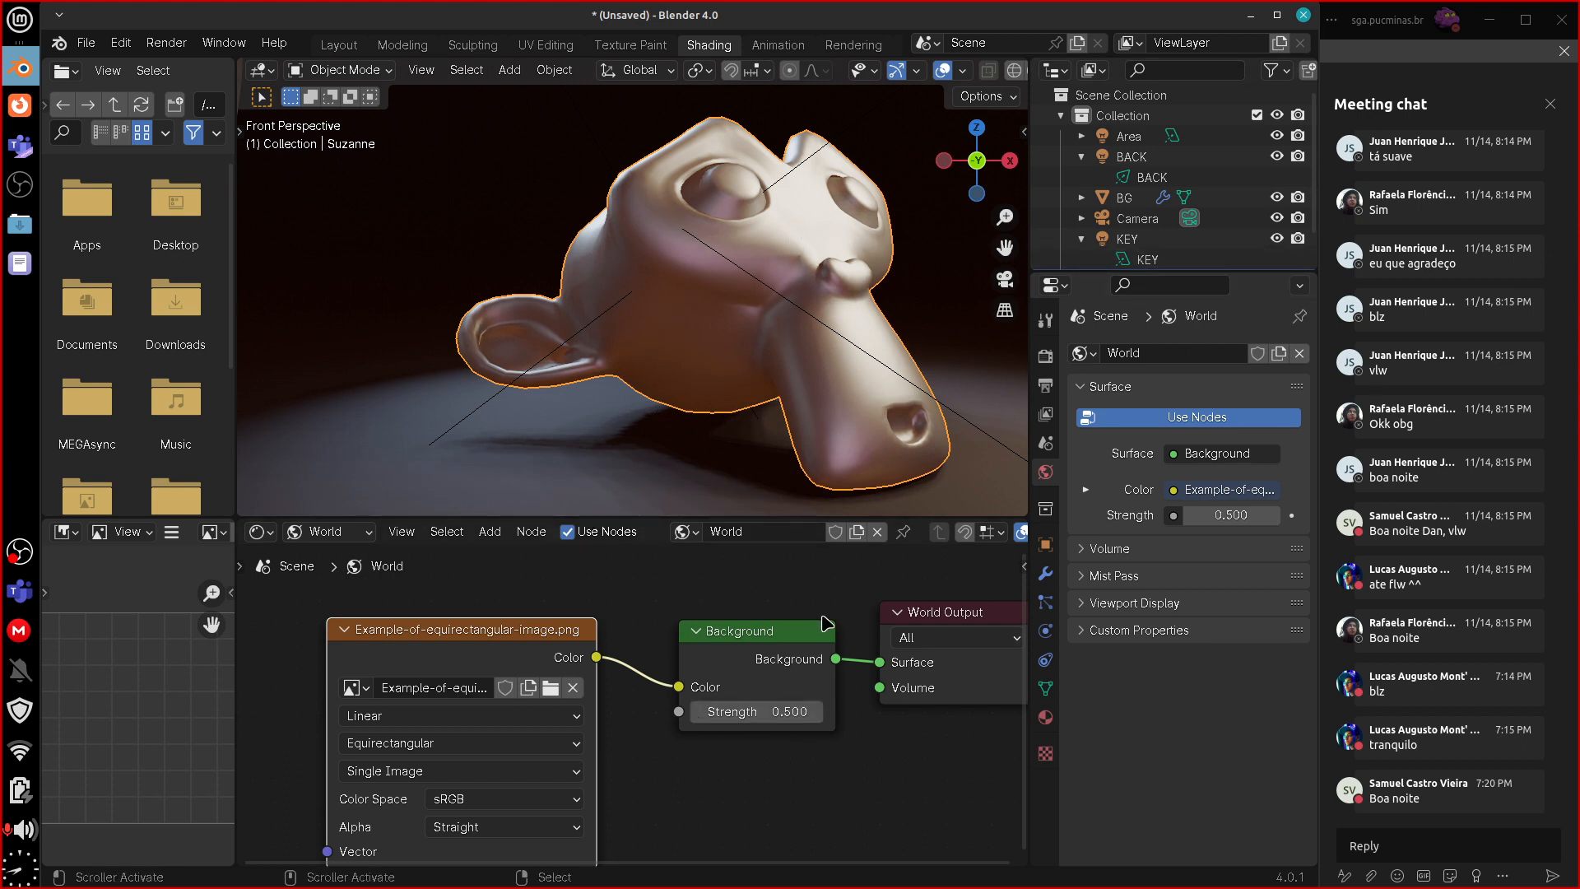
- Return to Suzanne's object material, set roughness to 0 and metallic to 1, and inspect the reflections through the camera
{"action": "left_click", "coordinate": [350, 533]}
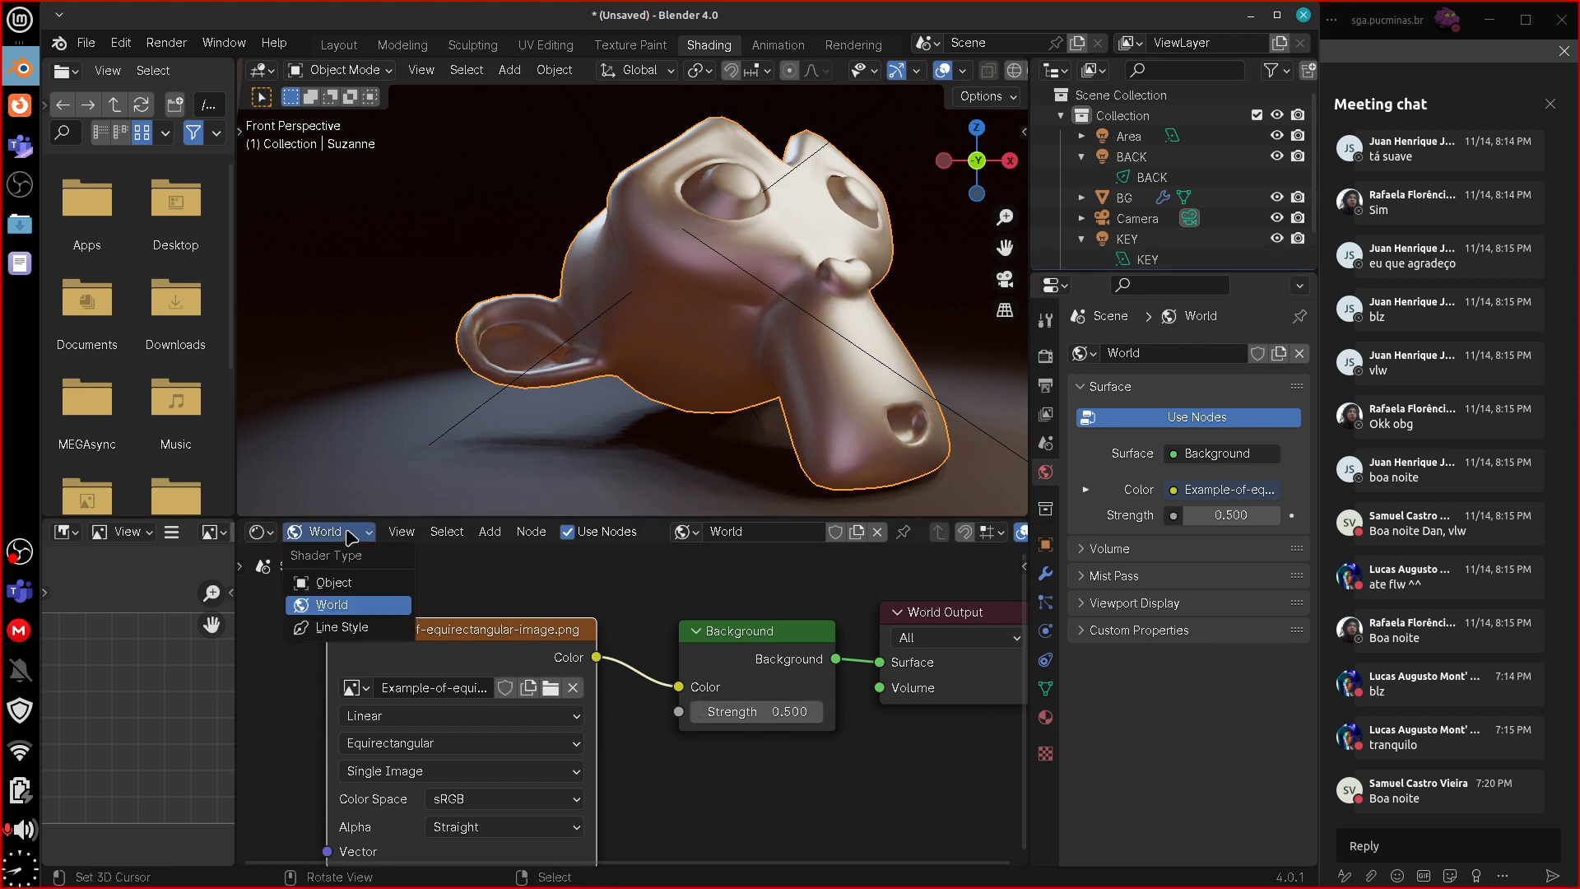
{"action": "left_click", "coordinate": [356, 585]}
{"action": "left_click_drag", "start_coordinate": [700, 717], "coordinate": [539, 725]}
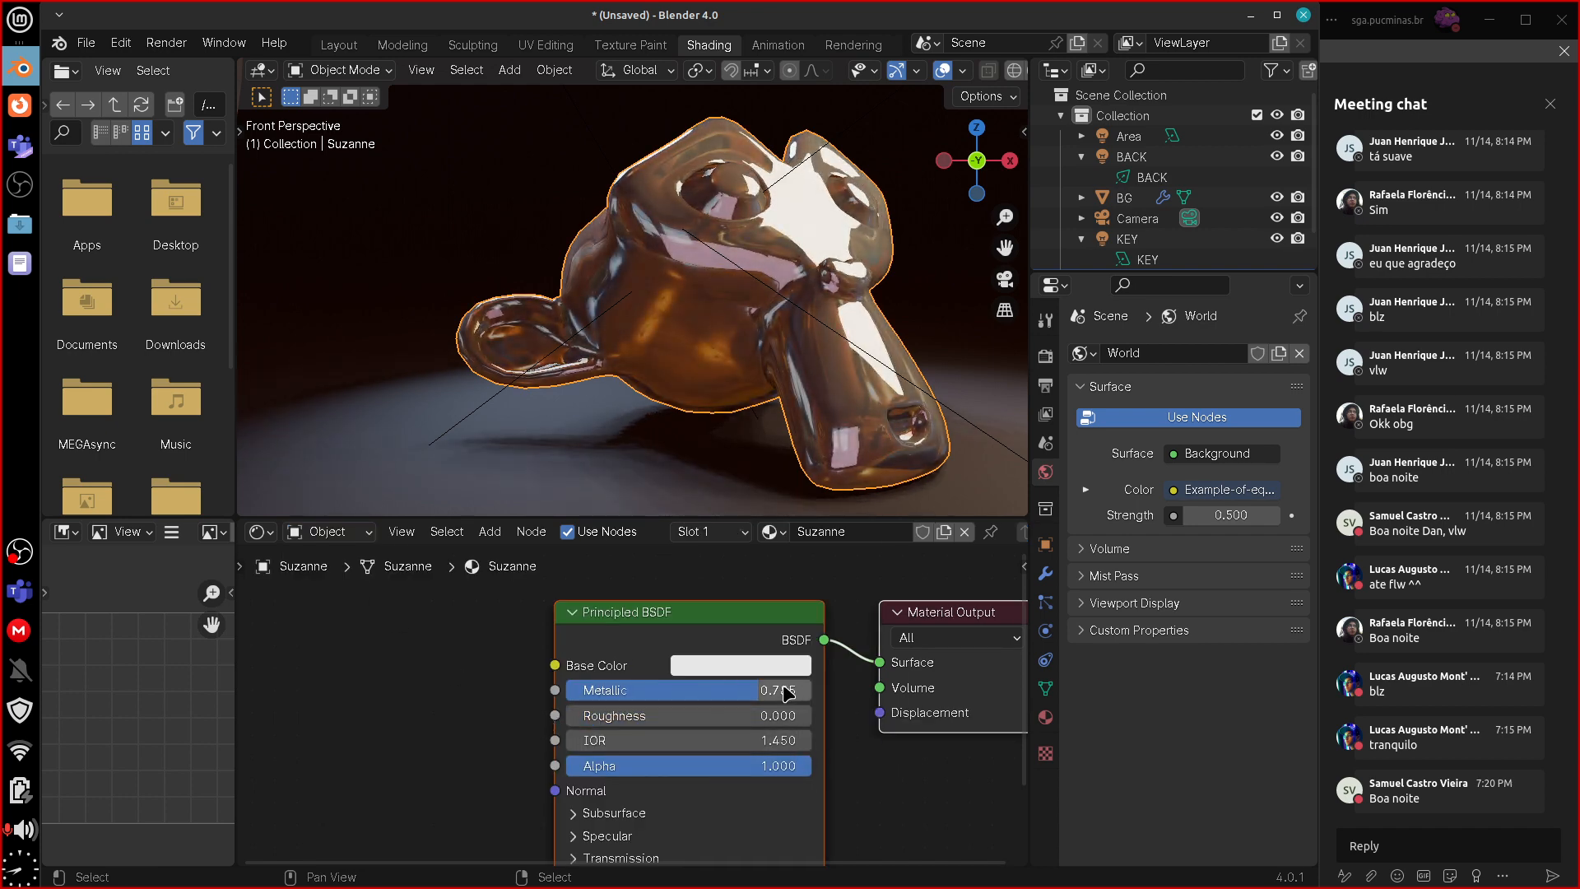
{"action": "left_click_drag", "start_coordinate": [788, 694], "coordinate": [832, 705]}
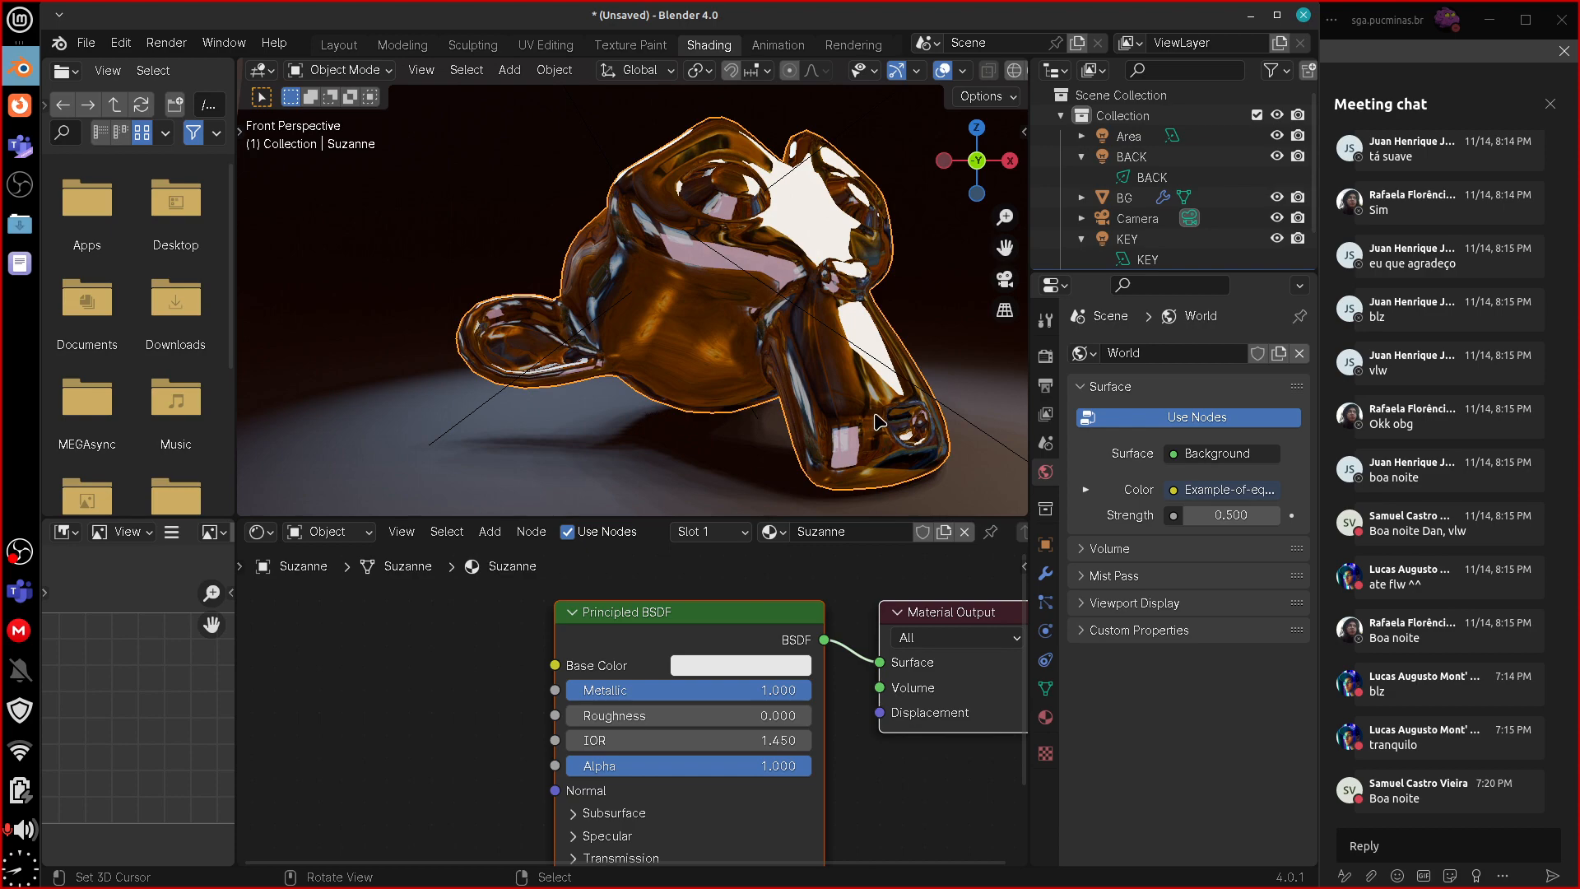
{"action": "middle_click_drag", "start_coordinate": [916, 446], "coordinate": [889, 428]}
{"action": "key", "text": "KP_0"}
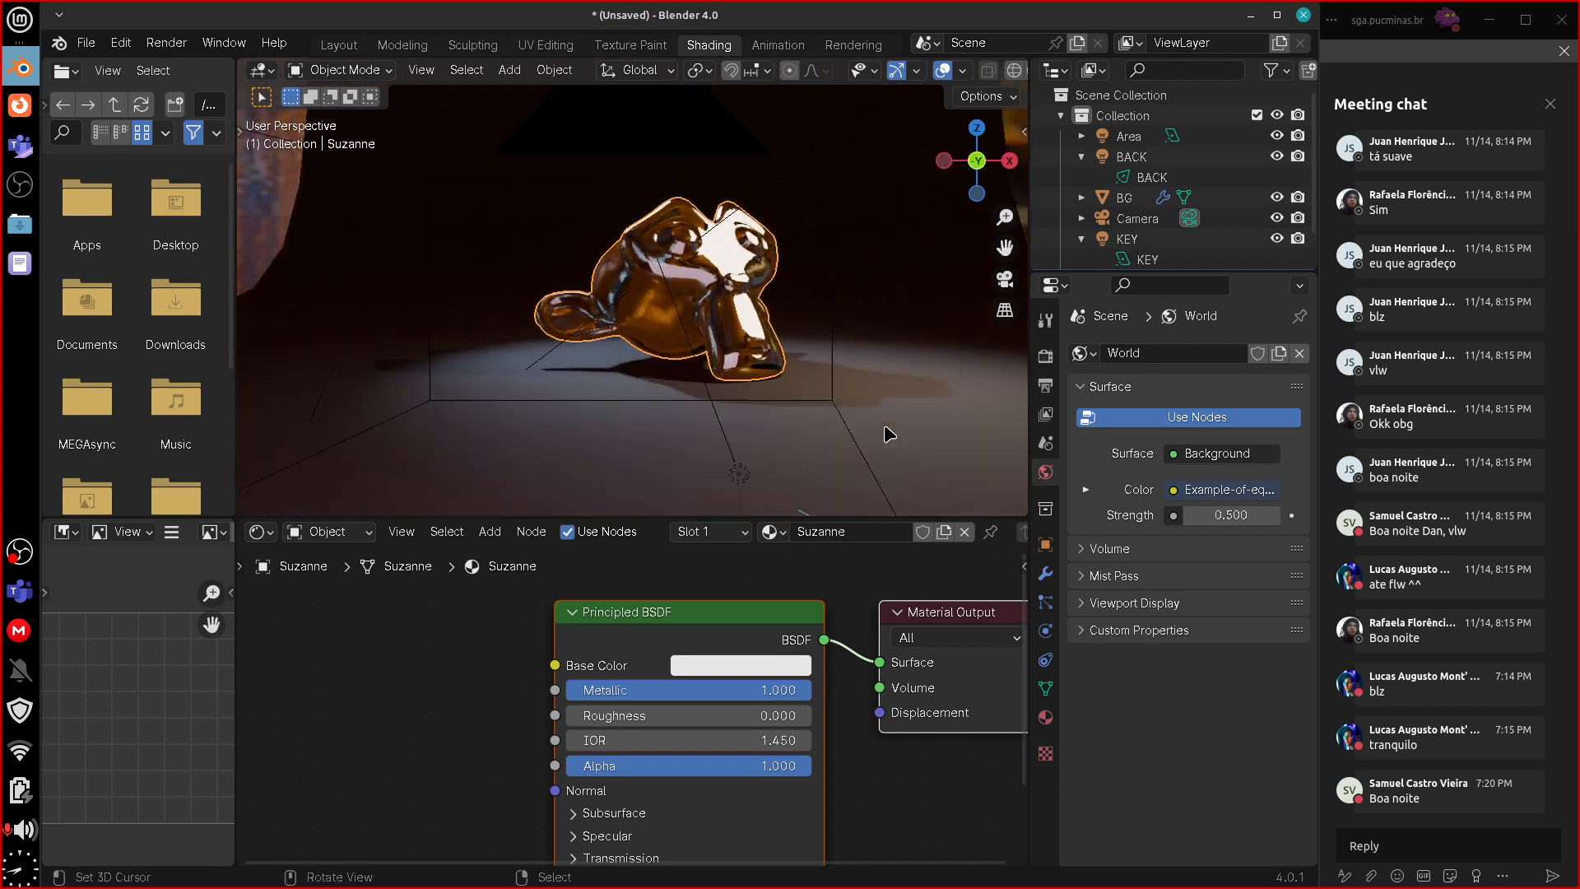
{"action": "scroll", "coordinate": [857, 427], "scroll_direction": "up", "scroll_amount": 3}
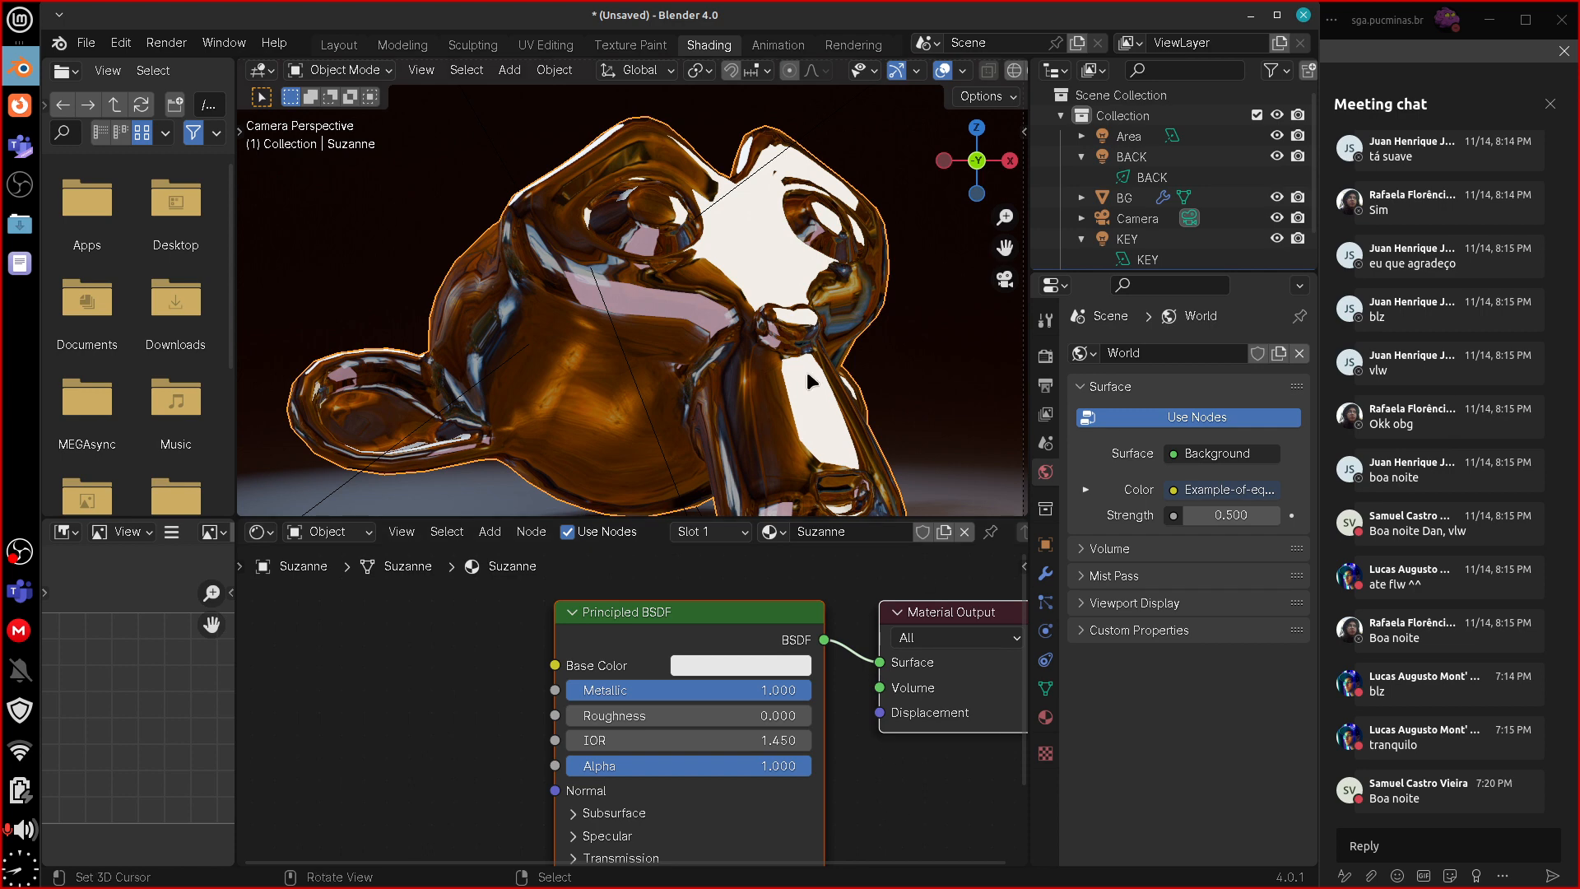
- Set the Principled BSDF's specular tint to black and its specular IOR level to 0
{"action": "middle_click_drag", "start_coordinate": [911, 840], "coordinate": [938, 735]}
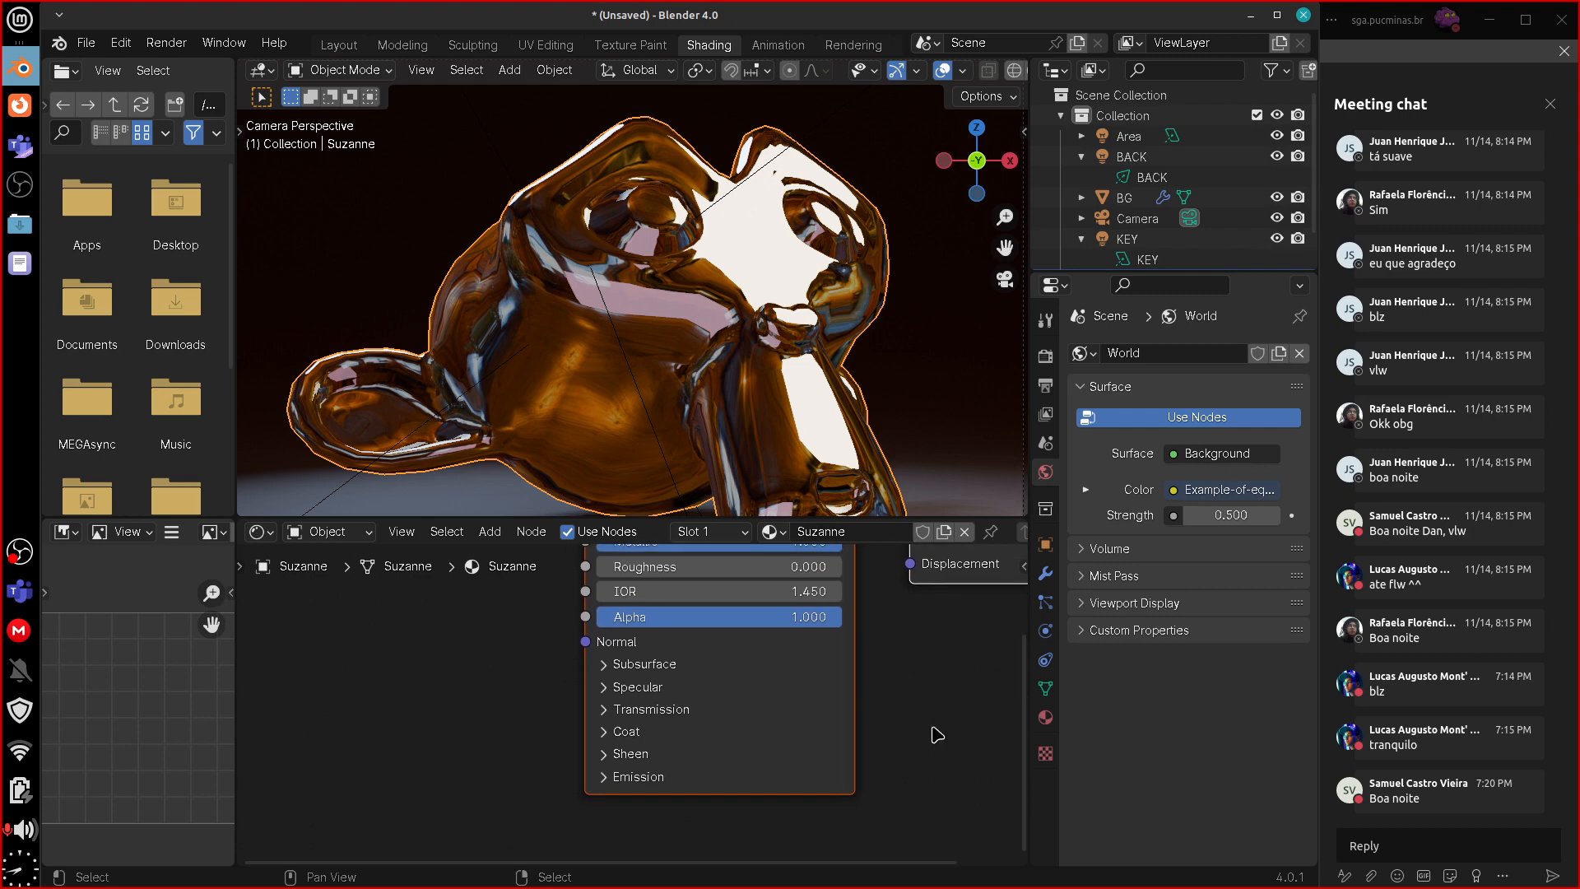
{"action": "left_click", "coordinate": [610, 690]}
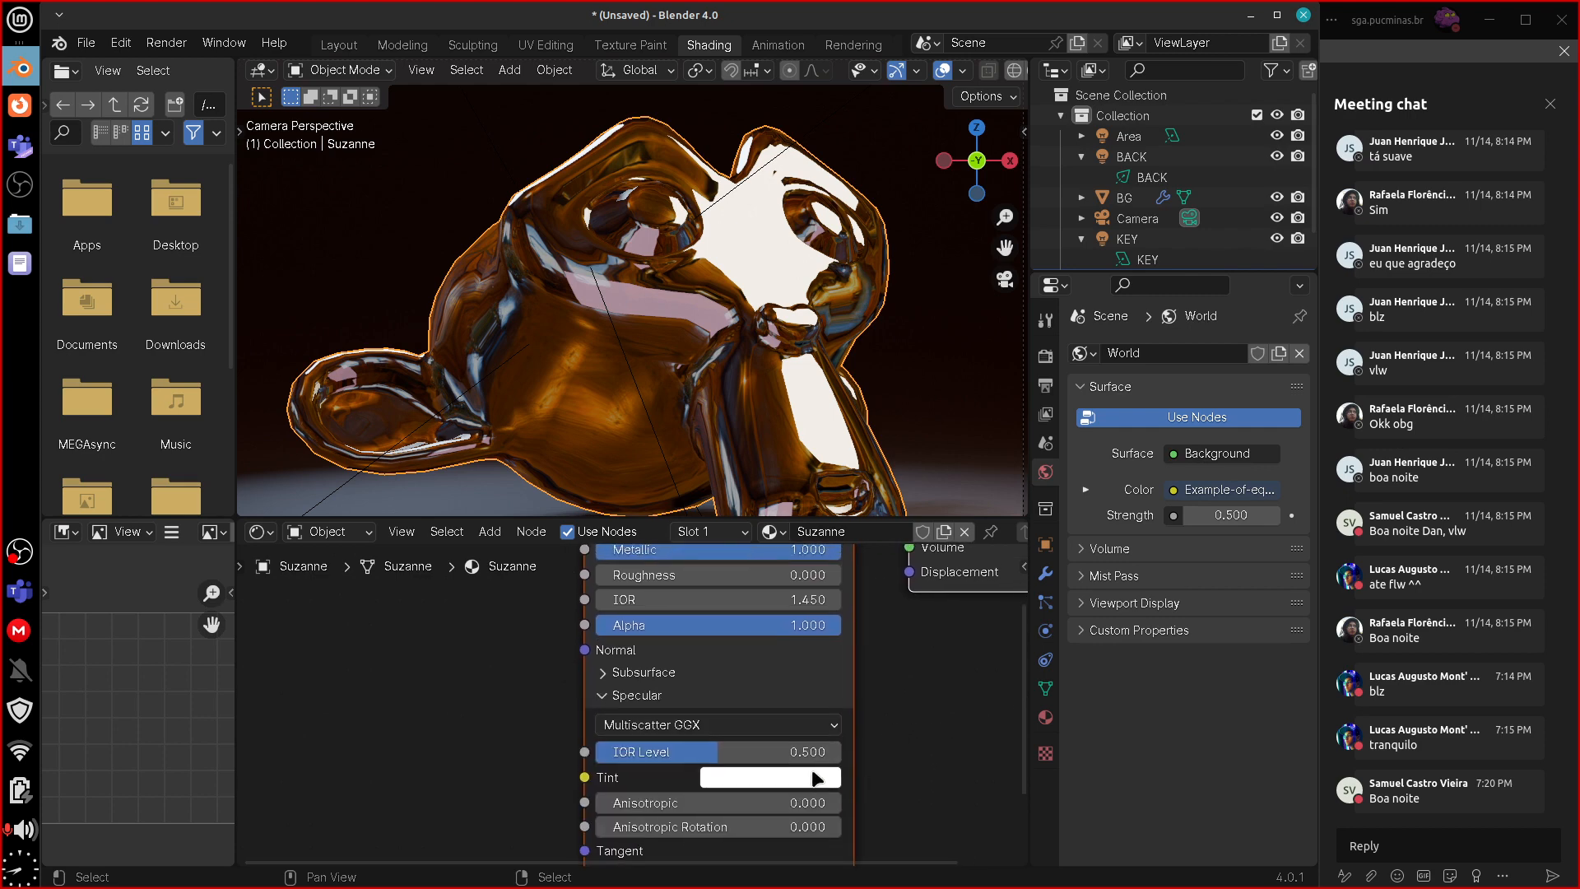
{"action": "left_click", "coordinate": [770, 778]}
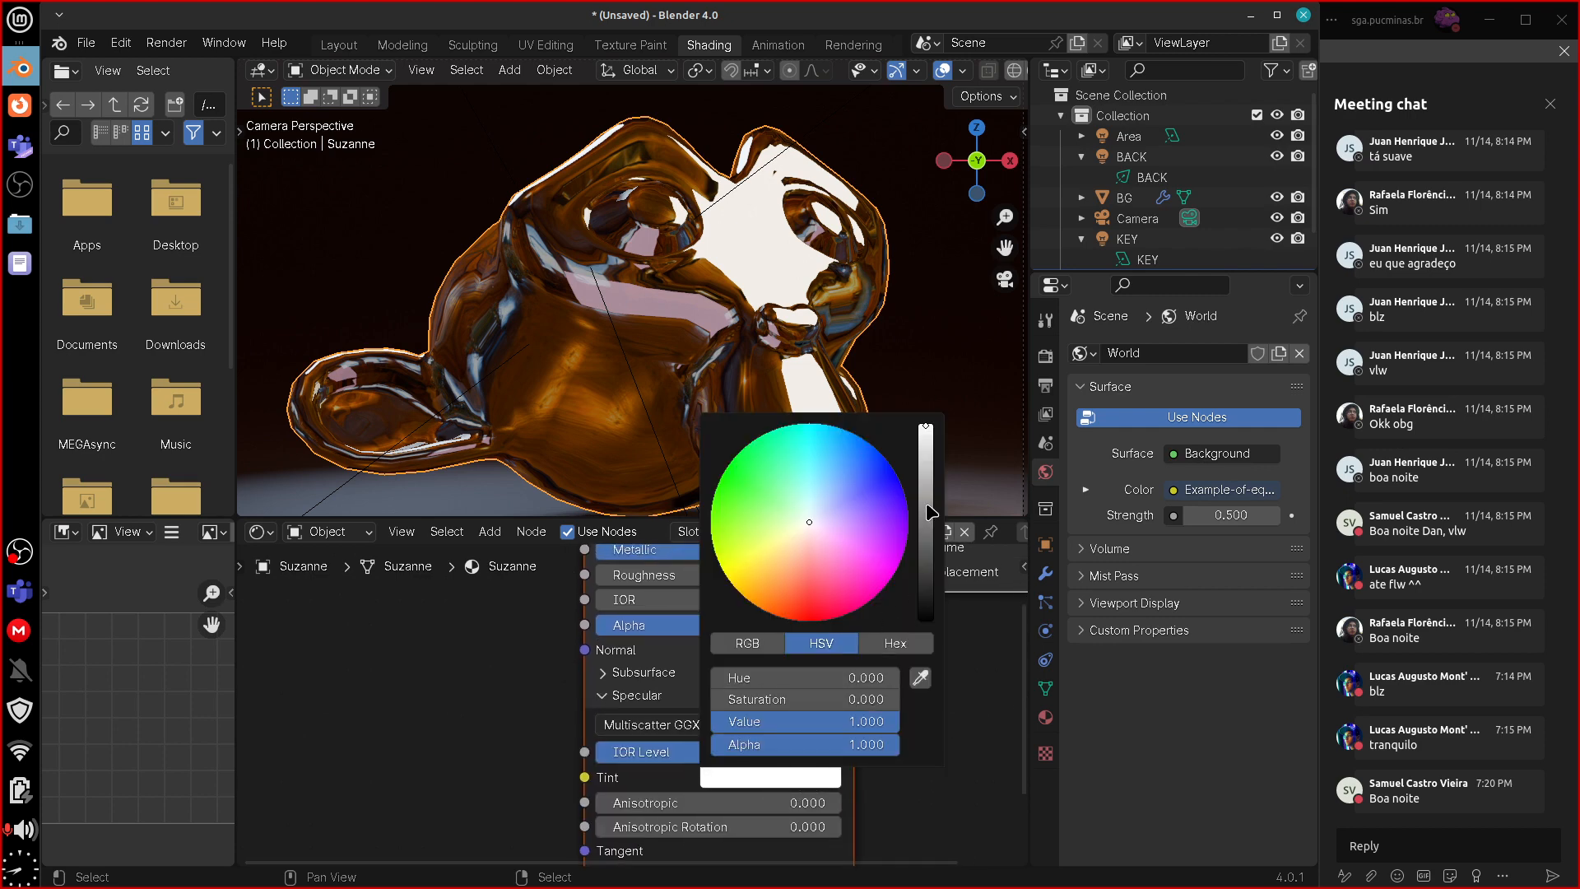
{"action": "left_click_drag", "start_coordinate": [927, 510], "coordinate": [927, 468]}
{"action": "left_click_drag", "start_coordinate": [935, 408], "coordinate": [914, 751]}
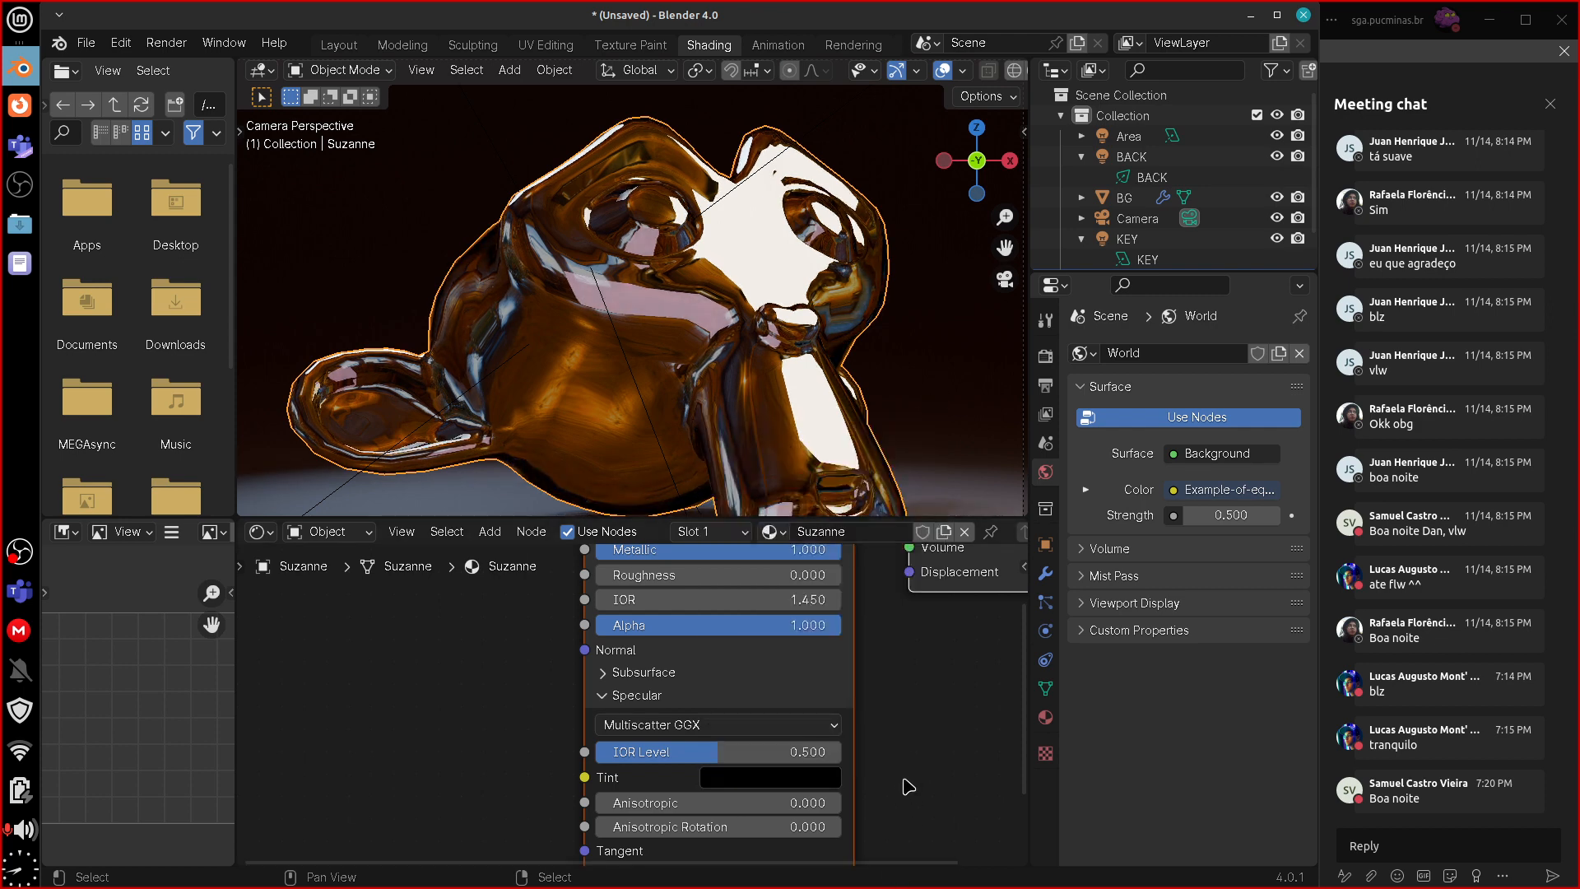
{"action": "left_click_drag", "start_coordinate": [800, 751], "coordinate": [564, 751]}
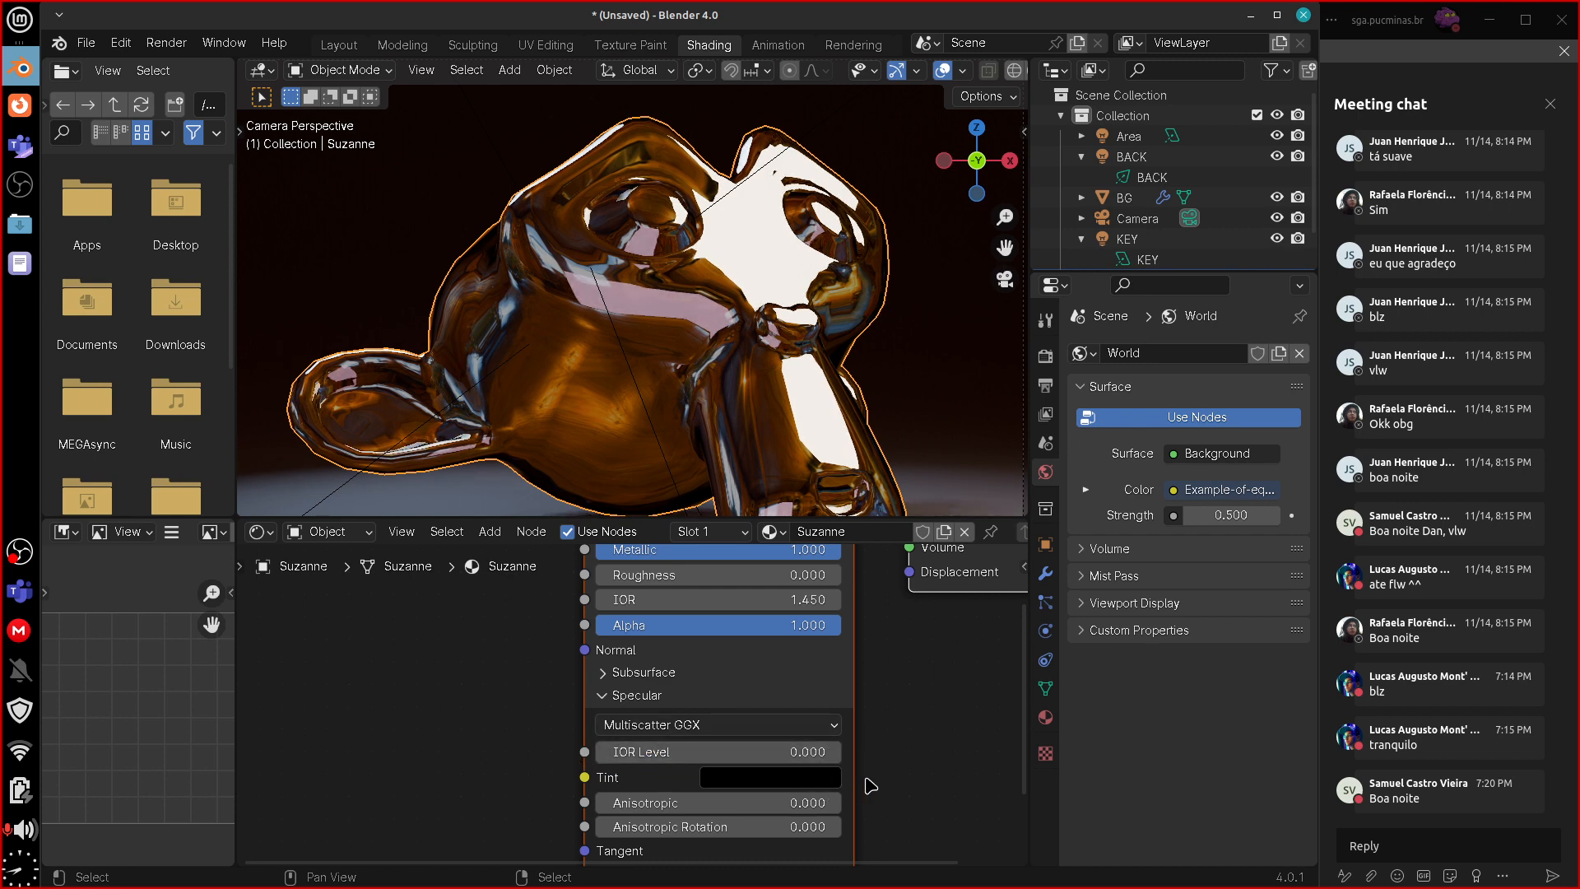
- Recheck the black specular tint and try a roughness of 0.415 on Suzanne's metallic material
{"action": "left_click", "coordinate": [827, 779]}
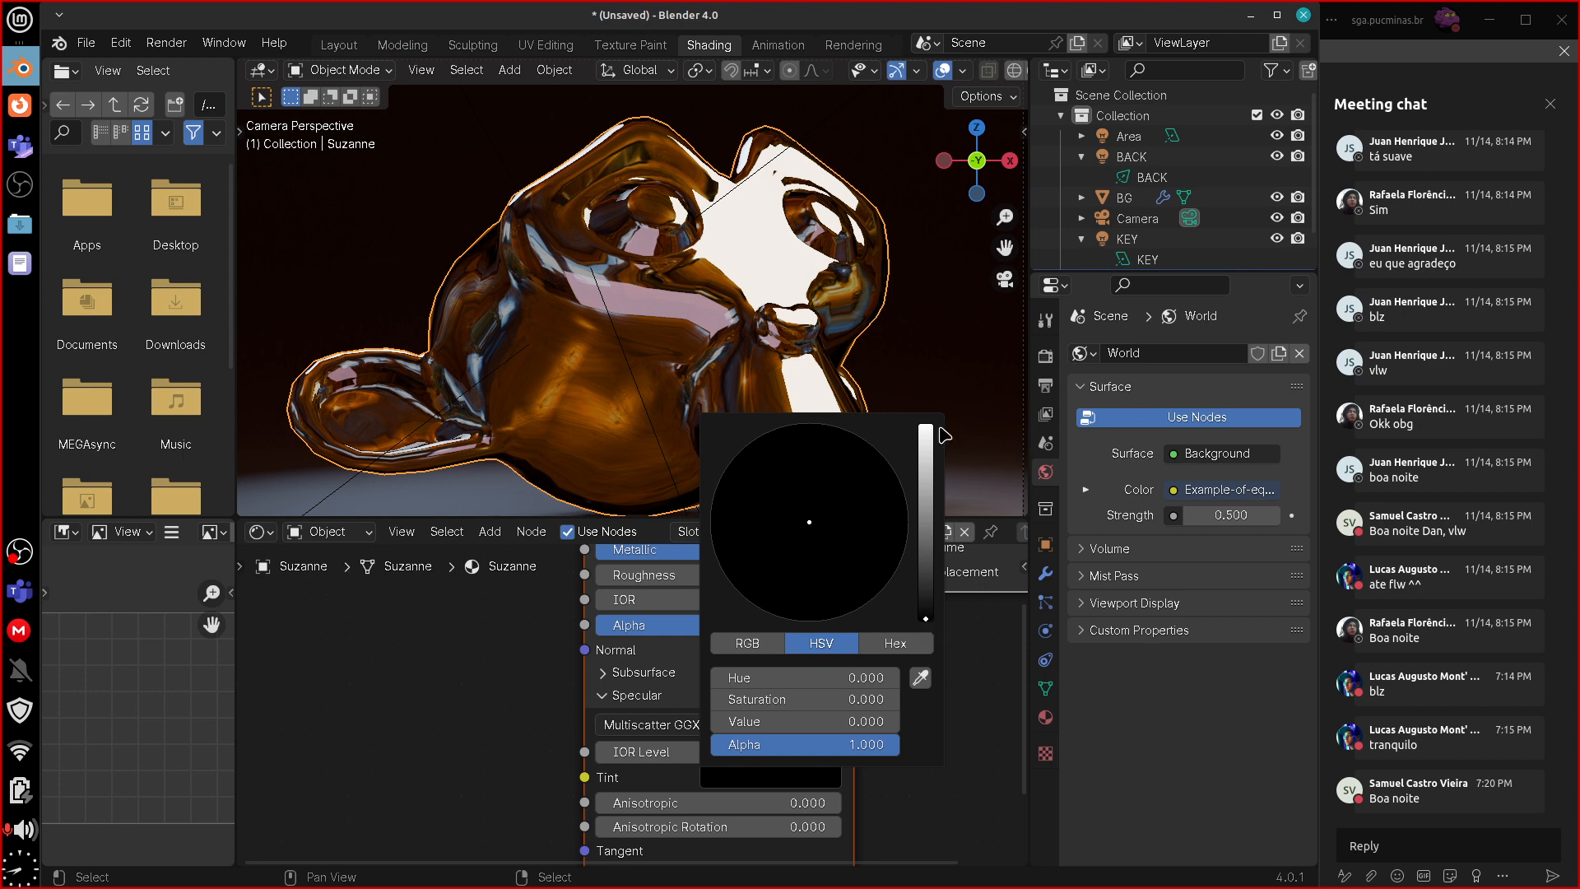
{"action": "mouse_move", "coordinate": [925, 617]}
{"action": "left_mouse_down"}
{"action": "mouse_move", "coordinate": [923, 507]}
{"action": "mouse_move", "coordinate": [921, 638]}
{"action": "left_mouse_up"}
{"action": "middle_click_drag", "start_coordinate": [940, 700], "coordinate": [972, 754]}
{"action": "mouse_move", "coordinate": [859, 627]}
{"action": "left_mouse_down"}
{"action": "mouse_move", "coordinate": [782, 629]}
{"action": "mouse_move", "coordinate": [857, 645]}
{"action": "mouse_move", "coordinate": [836, 627]}
{"action": "left_mouse_up"}
{"action": "left_click_drag", "start_coordinate": [684, 644], "coordinate": [688, 646]}
{"action": "left_click_drag", "start_coordinate": [848, 623], "coordinate": [881, 632]}
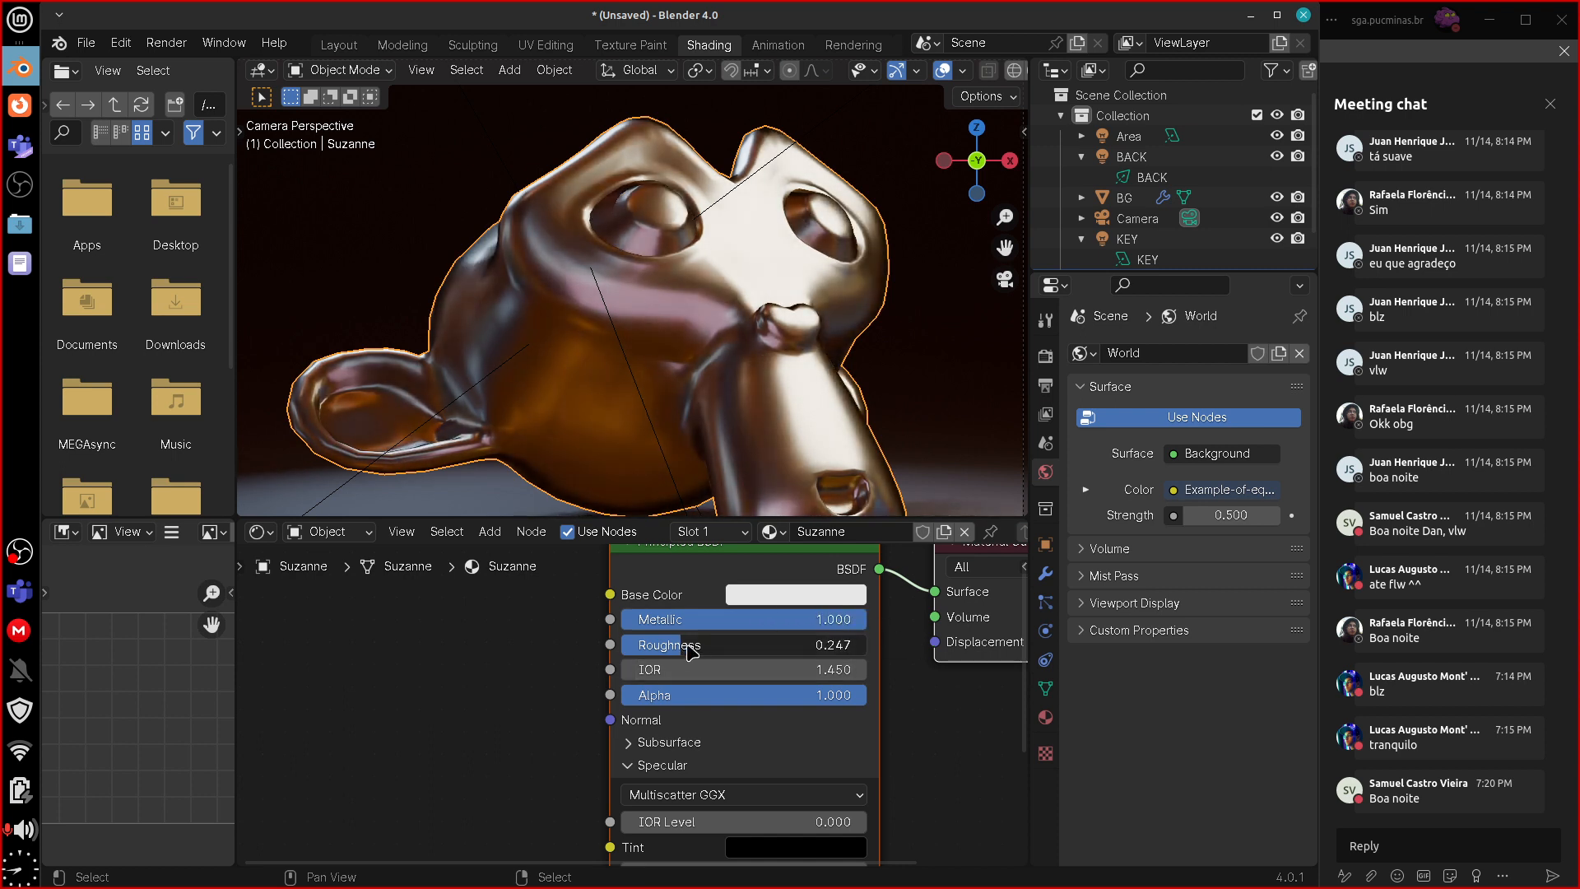
{"action": "mouse_move", "coordinate": [699, 648]}
{"action": "left_mouse_down"}
{"action": "mouse_move", "coordinate": [750, 654]}
{"action": "mouse_move", "coordinate": [728, 651]}
{"action": "left_mouse_up"}
{"action": "middle_click_drag", "start_coordinate": [941, 795], "coordinate": [942, 784]}
- Set the metallic value of Suzanne's material to 0 and its specular tint to white
{"action": "left_click_drag", "start_coordinate": [847, 612], "coordinate": [560, 610]}
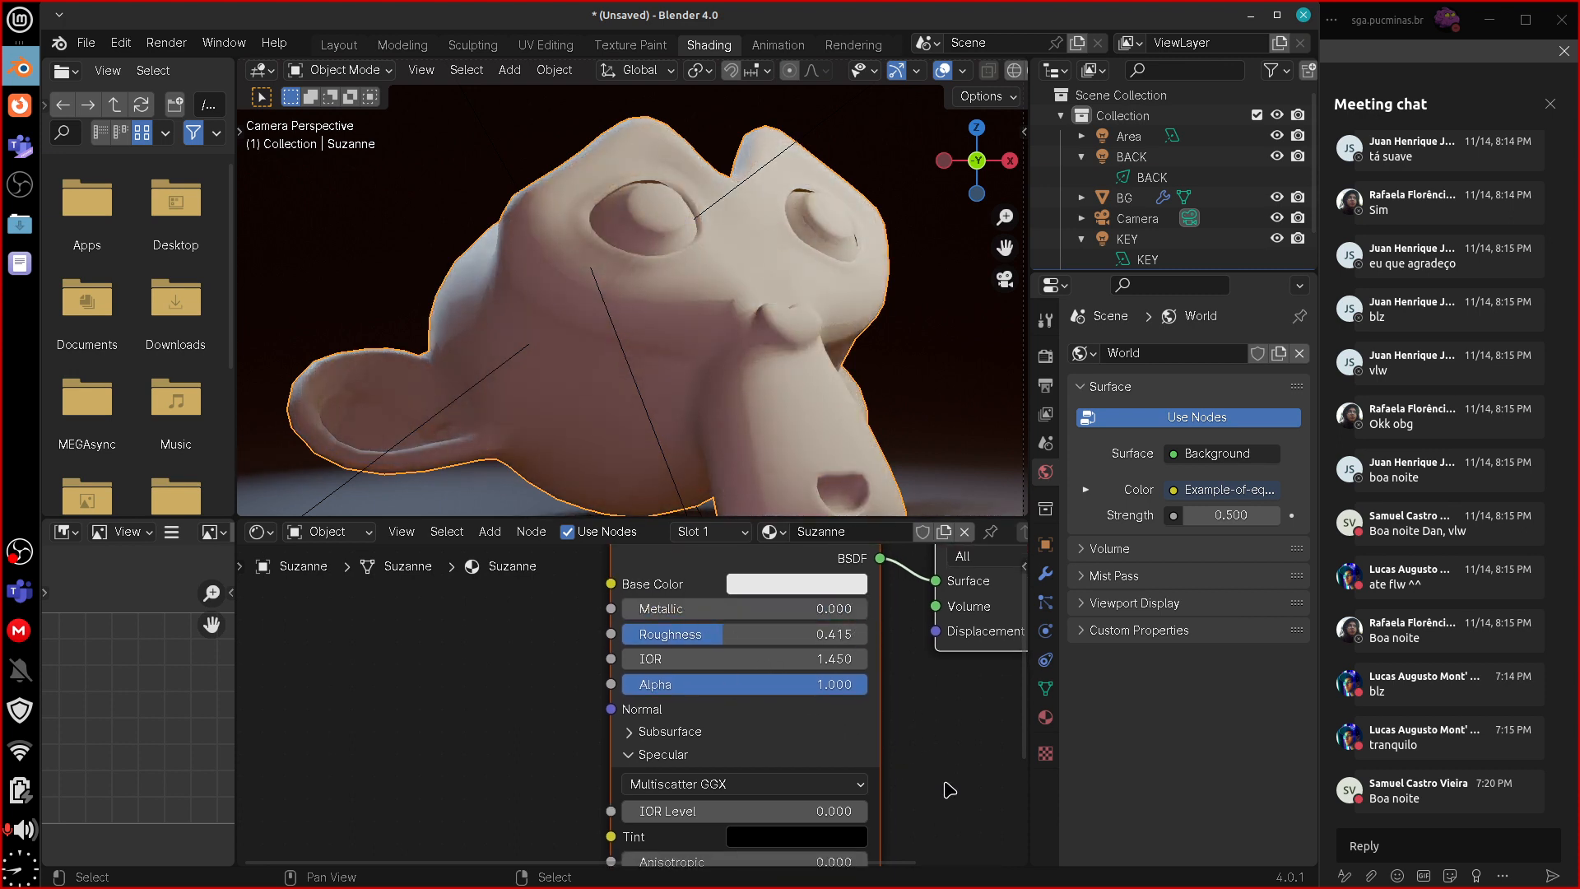
{"action": "middle_click_drag", "start_coordinate": [942, 781], "coordinate": [943, 753]}
{"action": "left_click", "coordinate": [798, 811]}
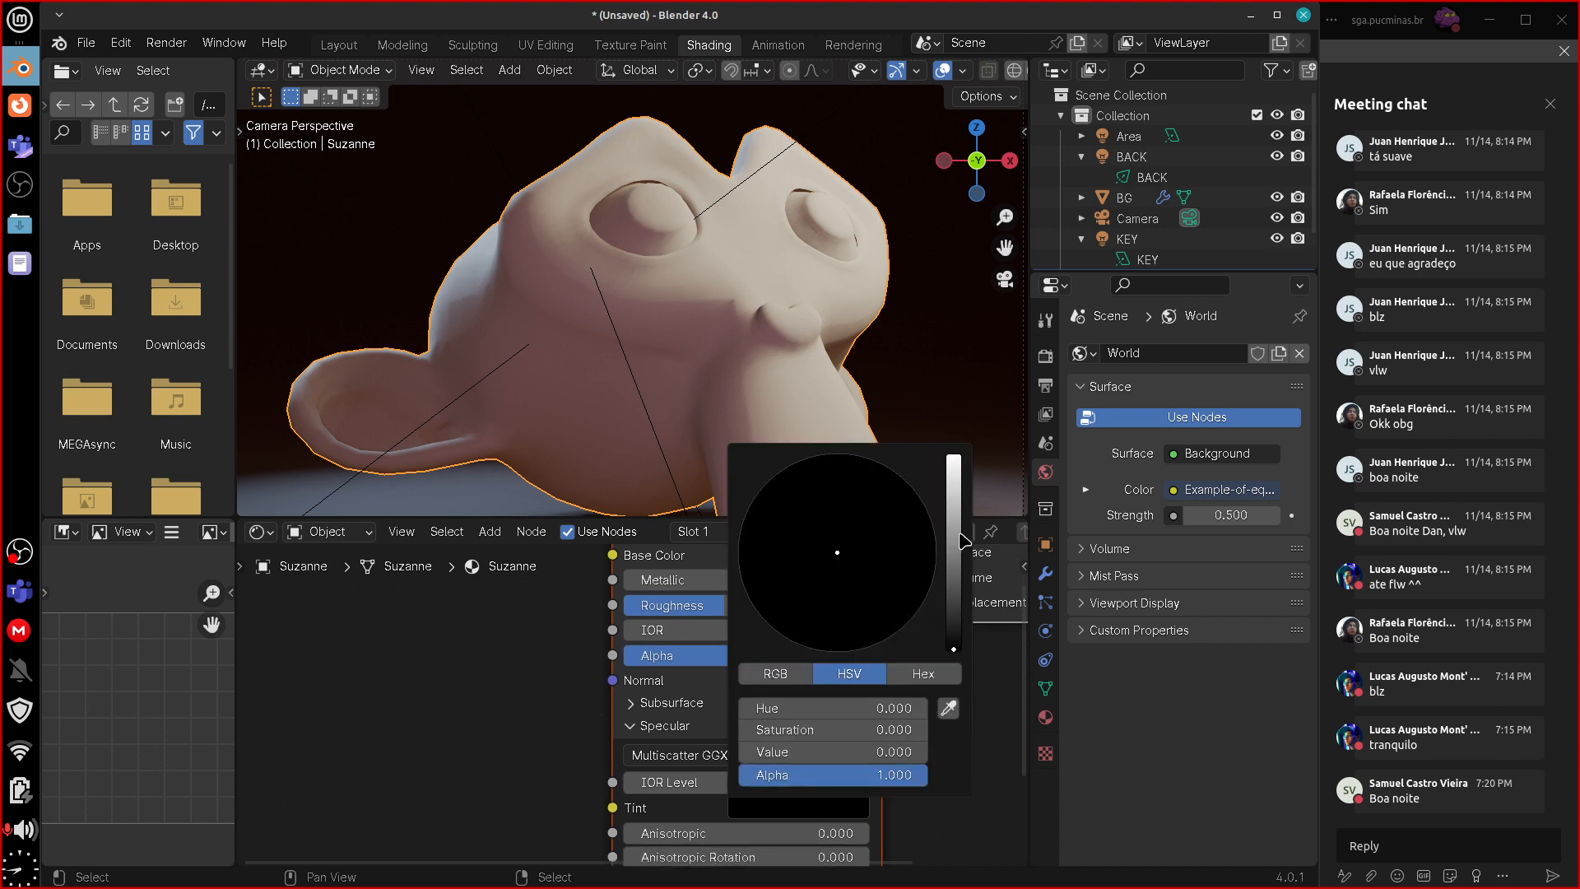
{"action": "left_click_drag", "start_coordinate": [953, 644], "coordinate": [952, 448]}
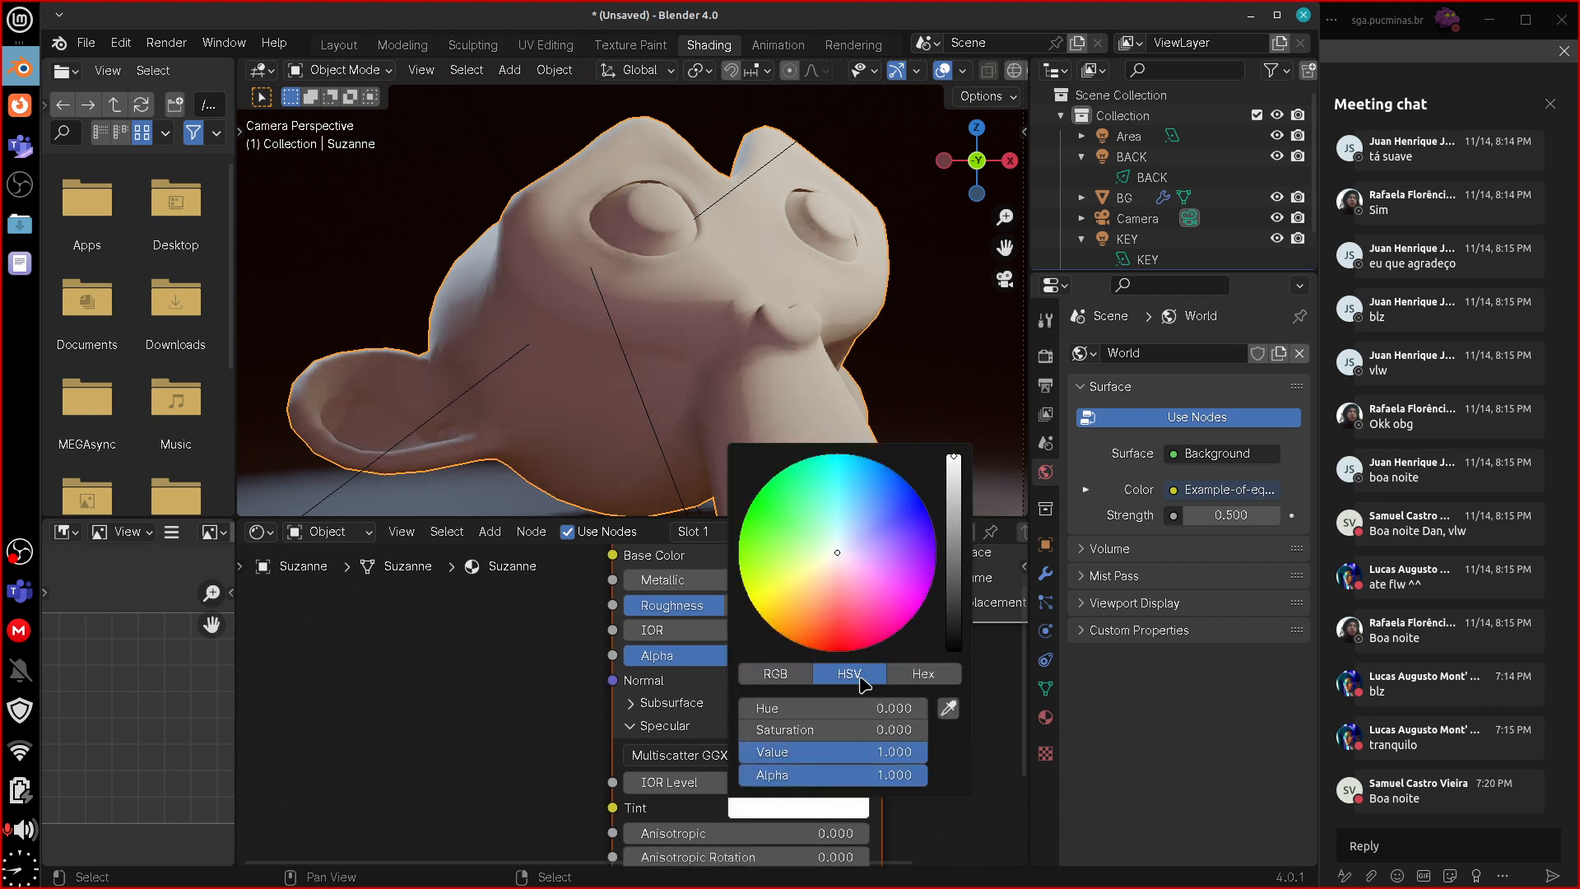
{"action": "middle_click_drag", "start_coordinate": [940, 782], "coordinate": [966, 722]}
- Try a specular IOR level of 0.153 on Suzanne's material and undo it
{"action": "mouse_move", "coordinate": [872, 722]}
{"action": "left_mouse_down"}
{"action": "mouse_move", "coordinate": [938, 723]}
{"action": "mouse_move", "coordinate": [881, 723]}
{"action": "mouse_move", "coordinate": [920, 743]}
{"action": "left_mouse_up"}
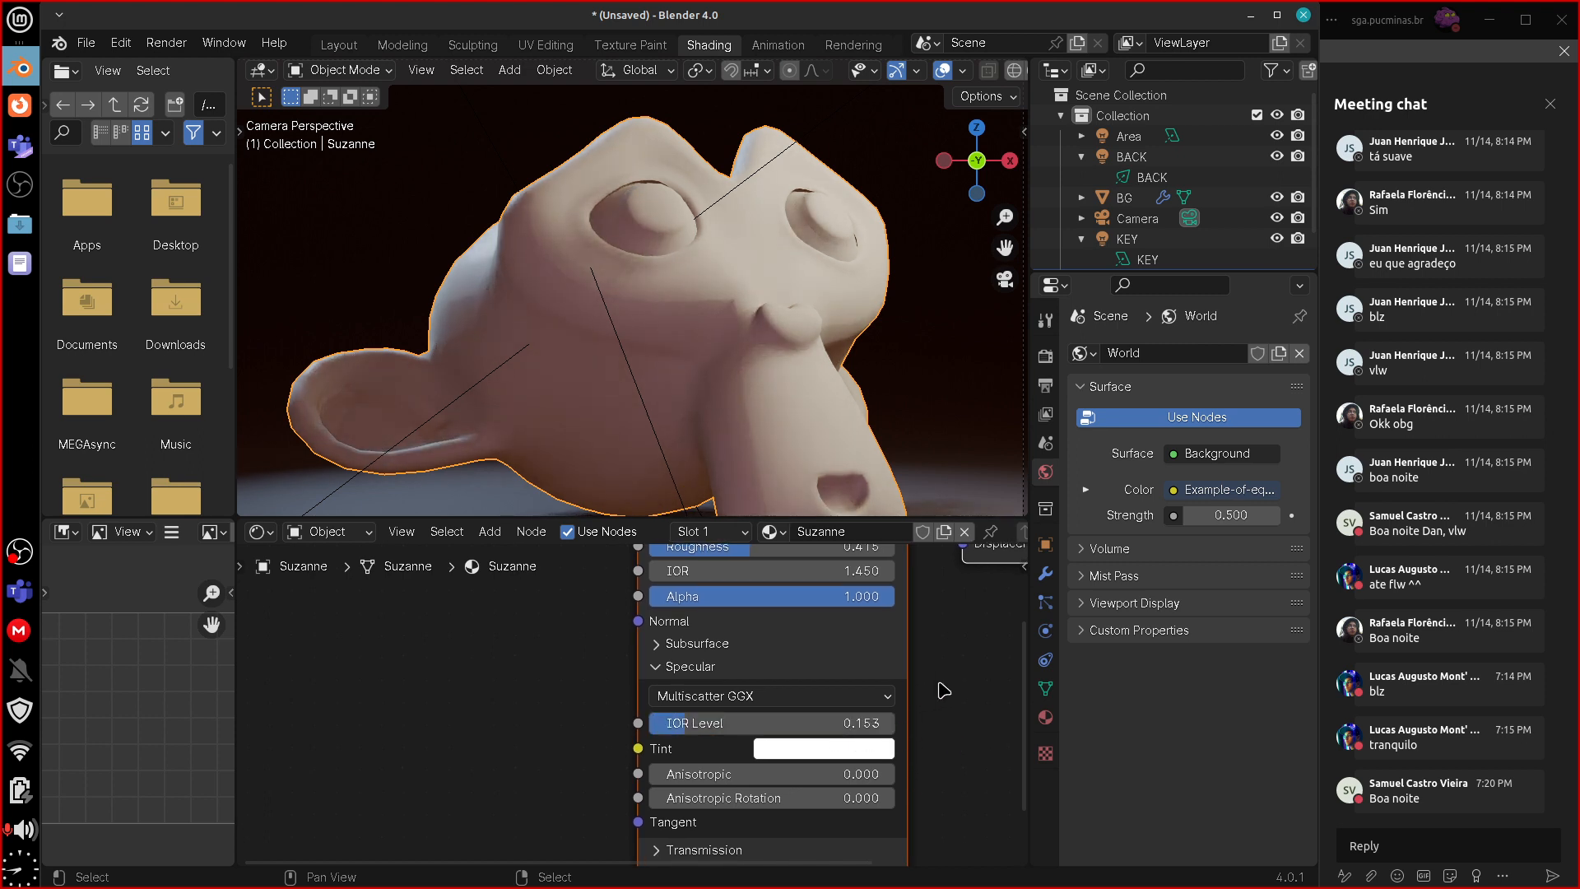
{"action": "middle_click_drag", "start_coordinate": [957, 706], "coordinate": [989, 788]}
{"action": "key", "text": "ctrl+z"}
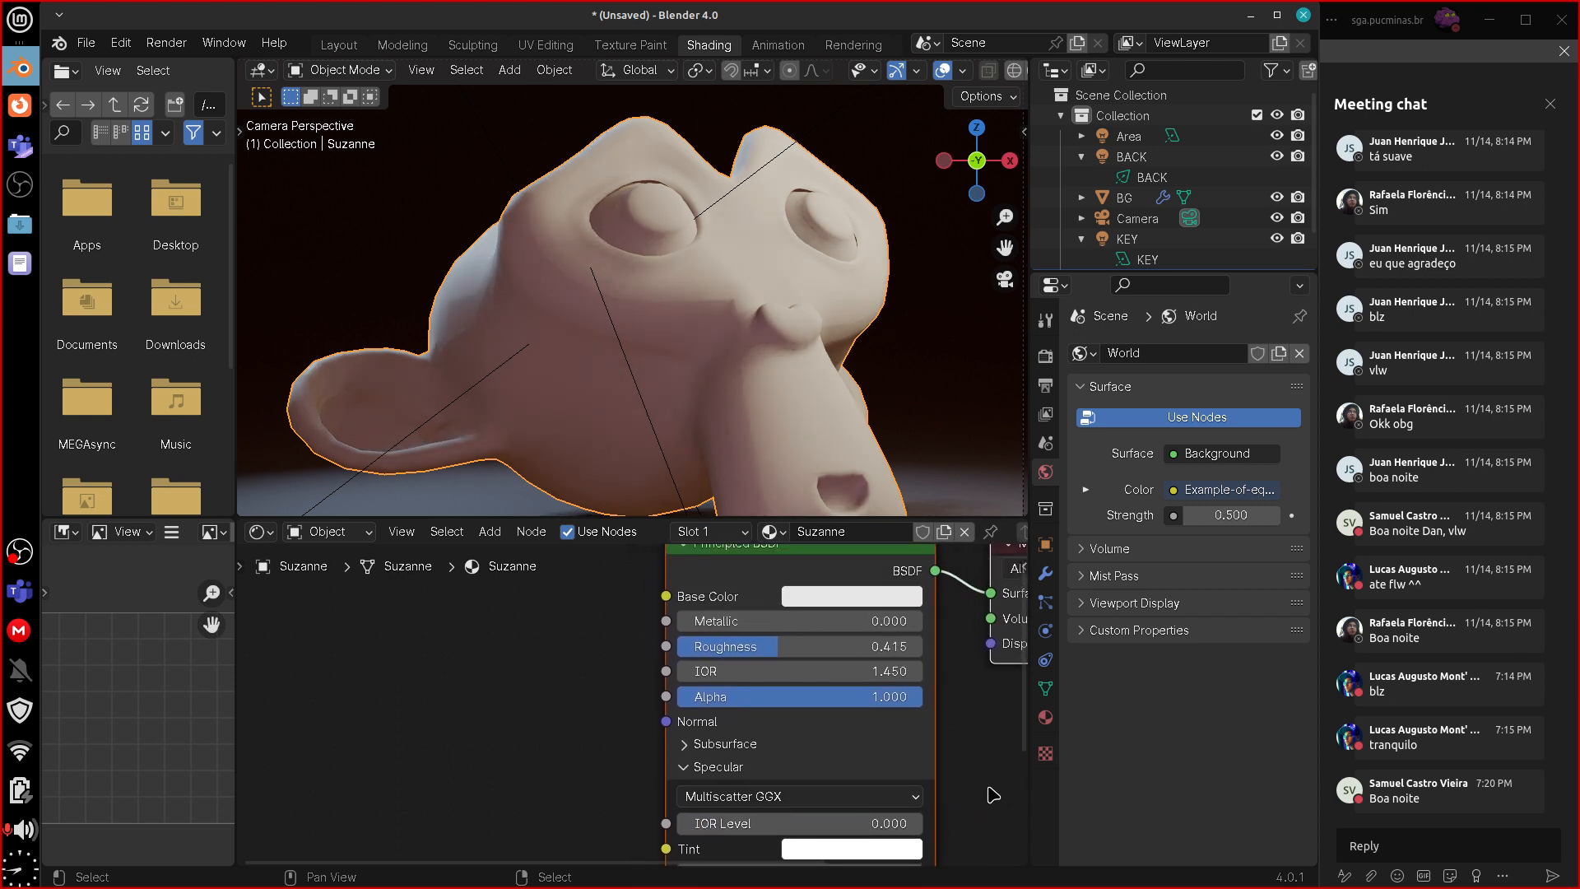
- Set Suzanne's metallic back to 1 and roughness to 0.418, and slightly adjust the base color
{"action": "left_click_drag", "start_coordinate": [864, 623], "coordinate": [1025, 663]}
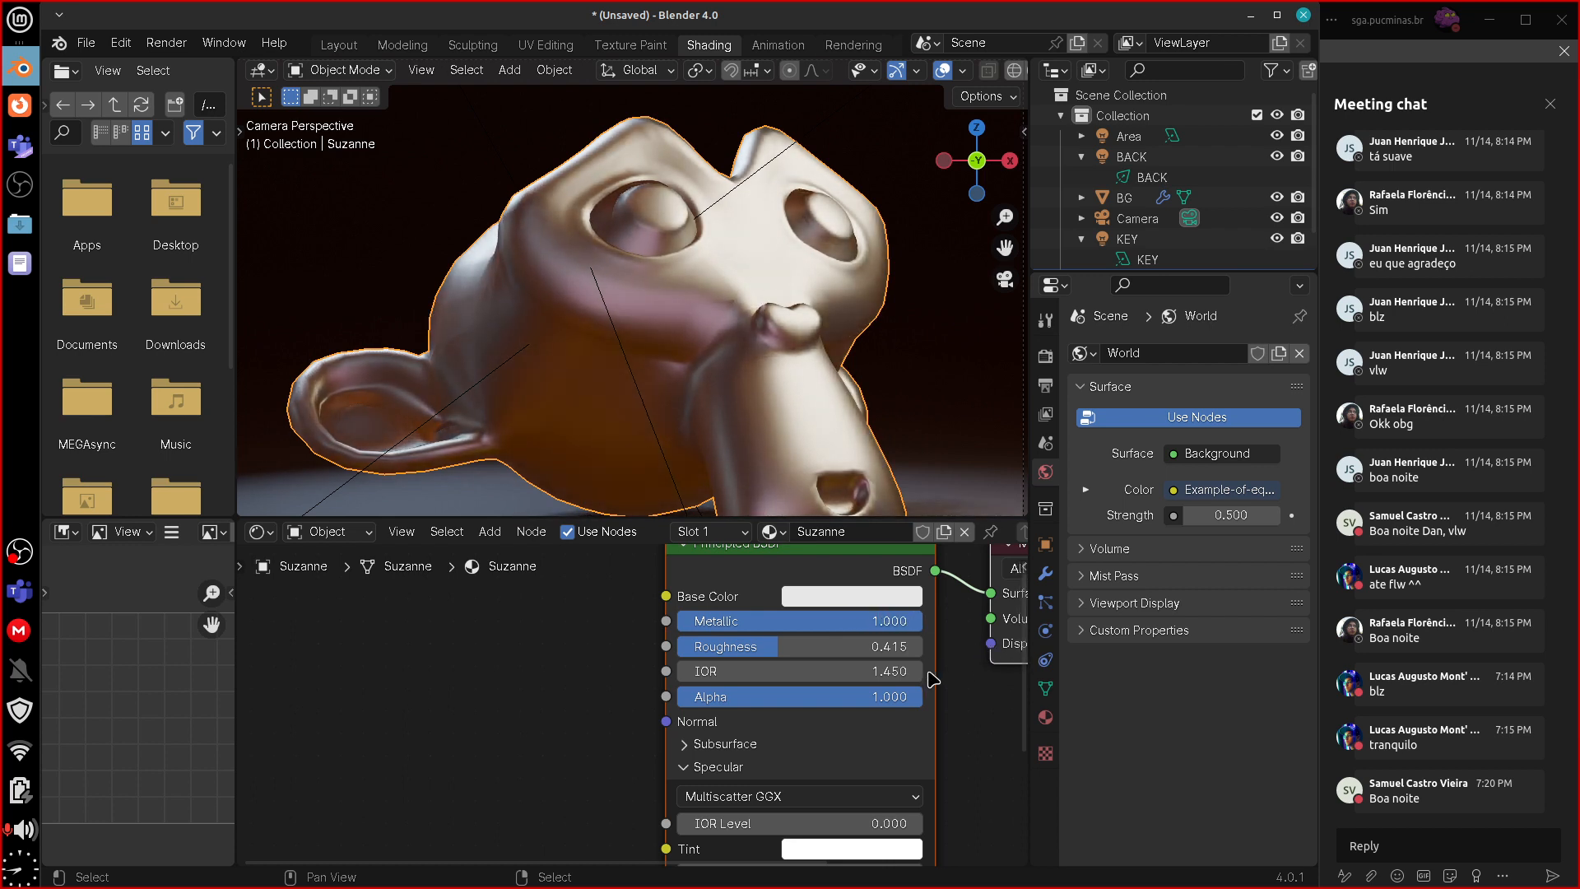
{"action": "mouse_move", "coordinate": [761, 646]}
{"action": "left_mouse_down"}
{"action": "mouse_move", "coordinate": [807, 661]}
{"action": "mouse_move", "coordinate": [766, 656]}
{"action": "left_mouse_up"}
{"action": "middle_click_drag", "start_coordinate": [991, 732], "coordinate": [912, 794]}
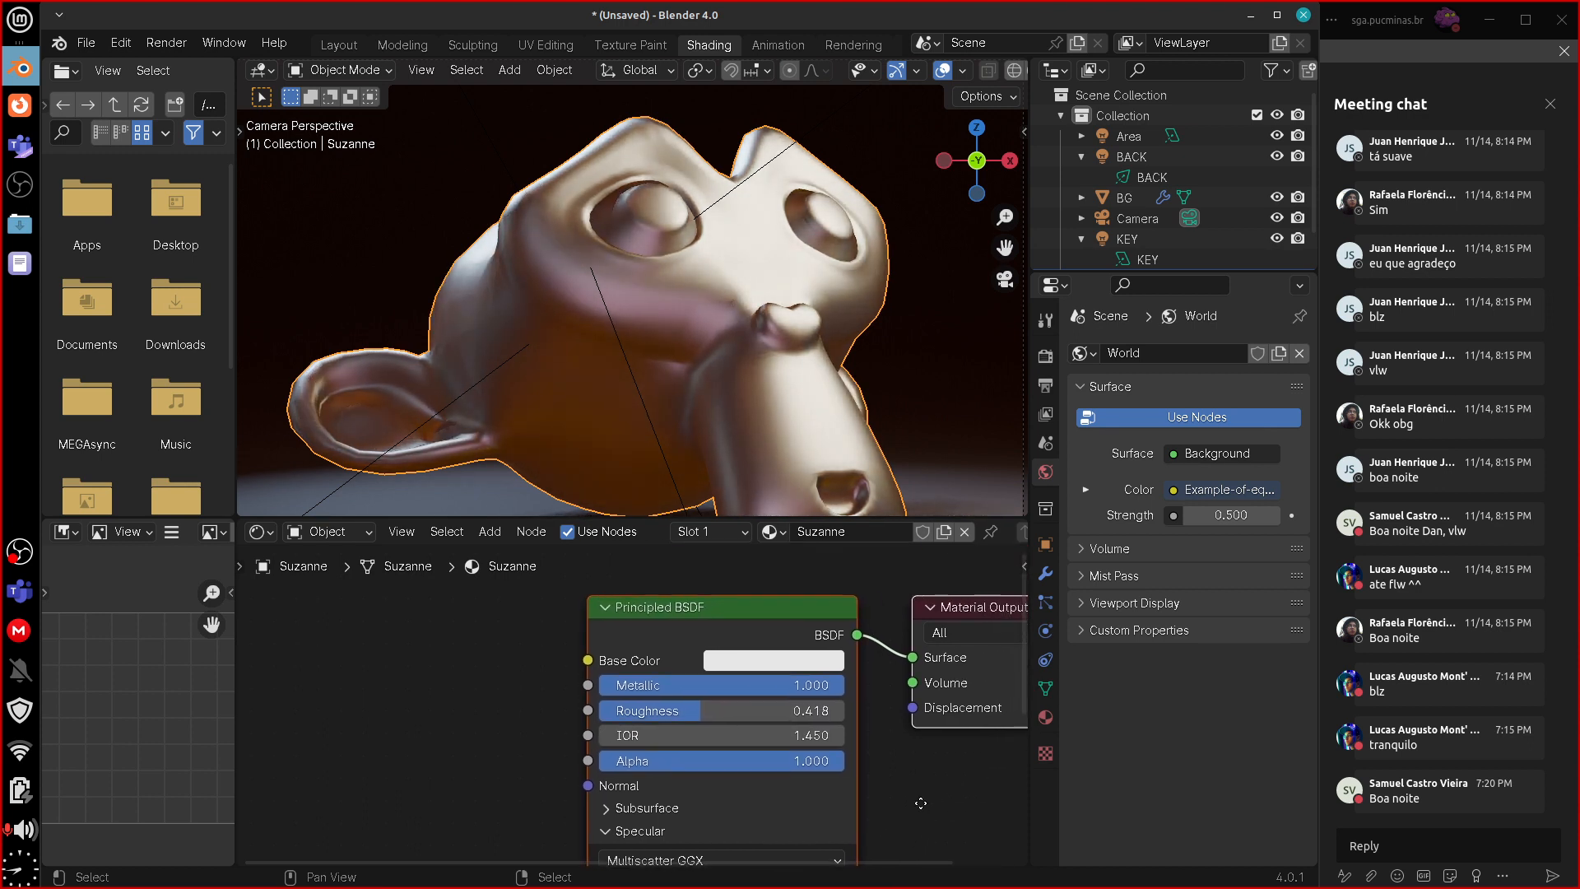
{"action": "left_click", "coordinate": [778, 665]}
{"action": "mouse_move", "coordinate": [811, 400]}
{"action": "left_mouse_down"}
{"action": "mouse_move", "coordinate": [829, 403]}
{"action": "mouse_move", "coordinate": [808, 402]}
{"action": "left_mouse_up"}
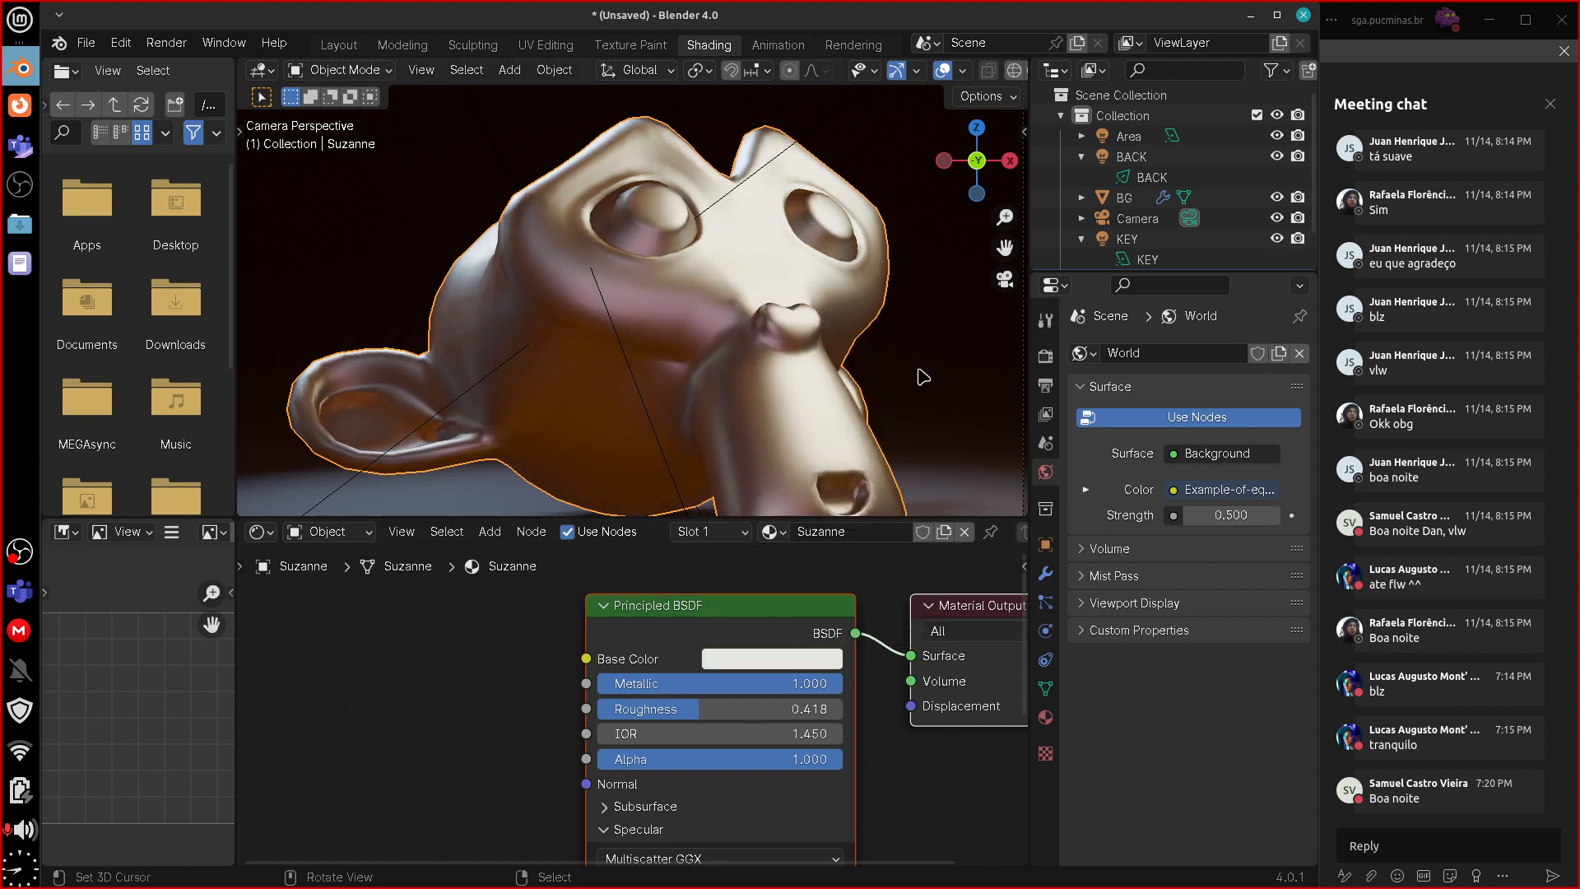
- Set Suzanne's roughness to 0.469, hide the viewport overlays, and inspect the shading through the camera
{"action": "scroll", "coordinate": [922, 379], "scroll_direction": "down", "scroll_amount": 2}
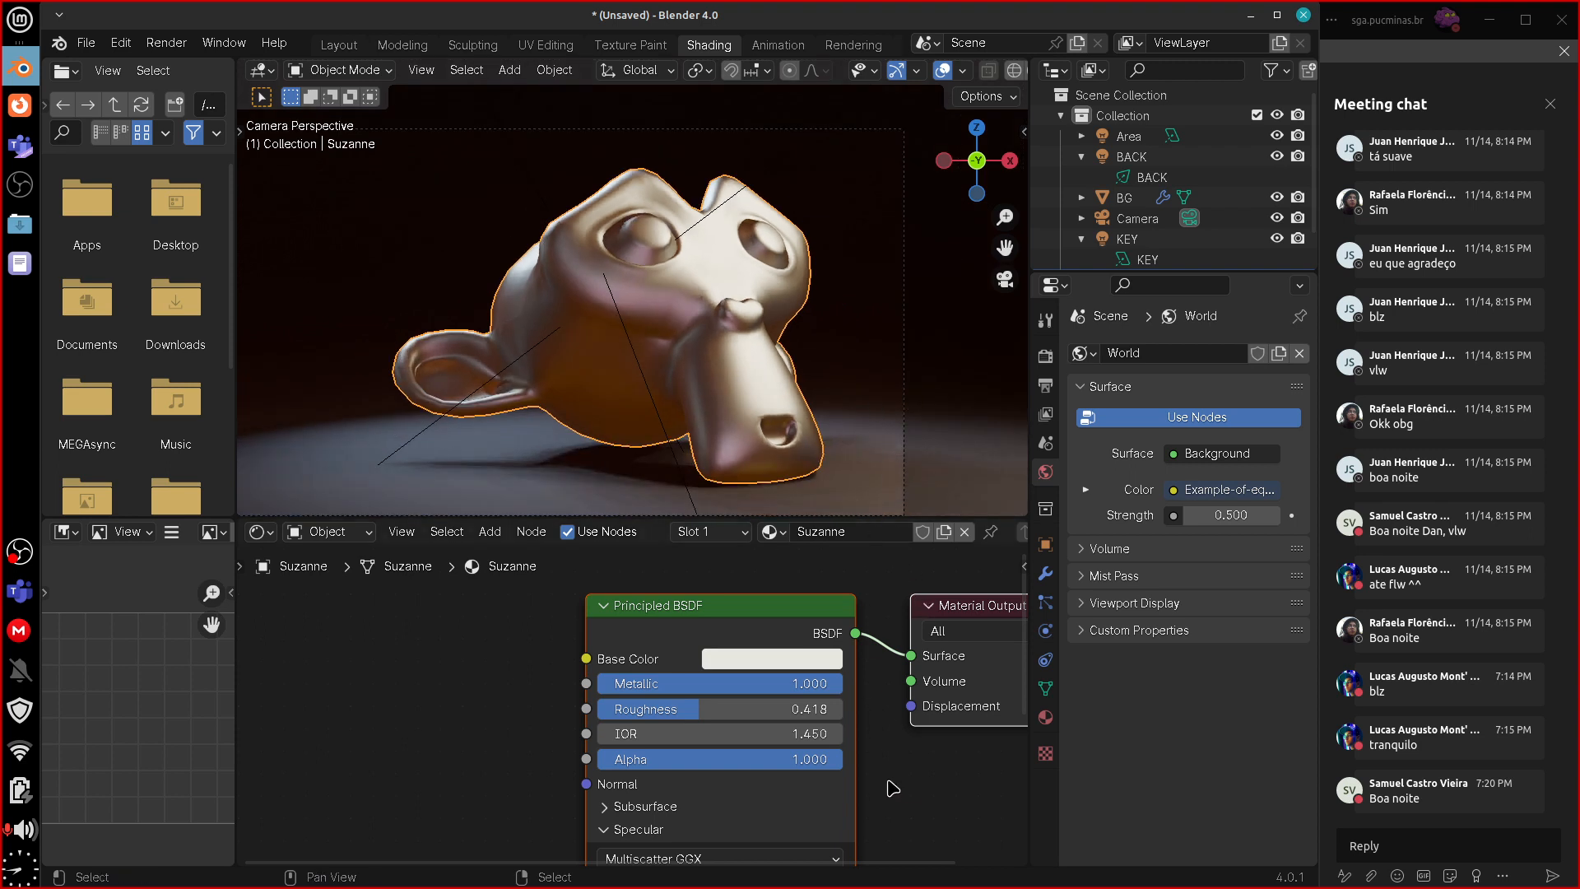
{"action": "middle_click_drag", "start_coordinate": [917, 788], "coordinate": [944, 808]}
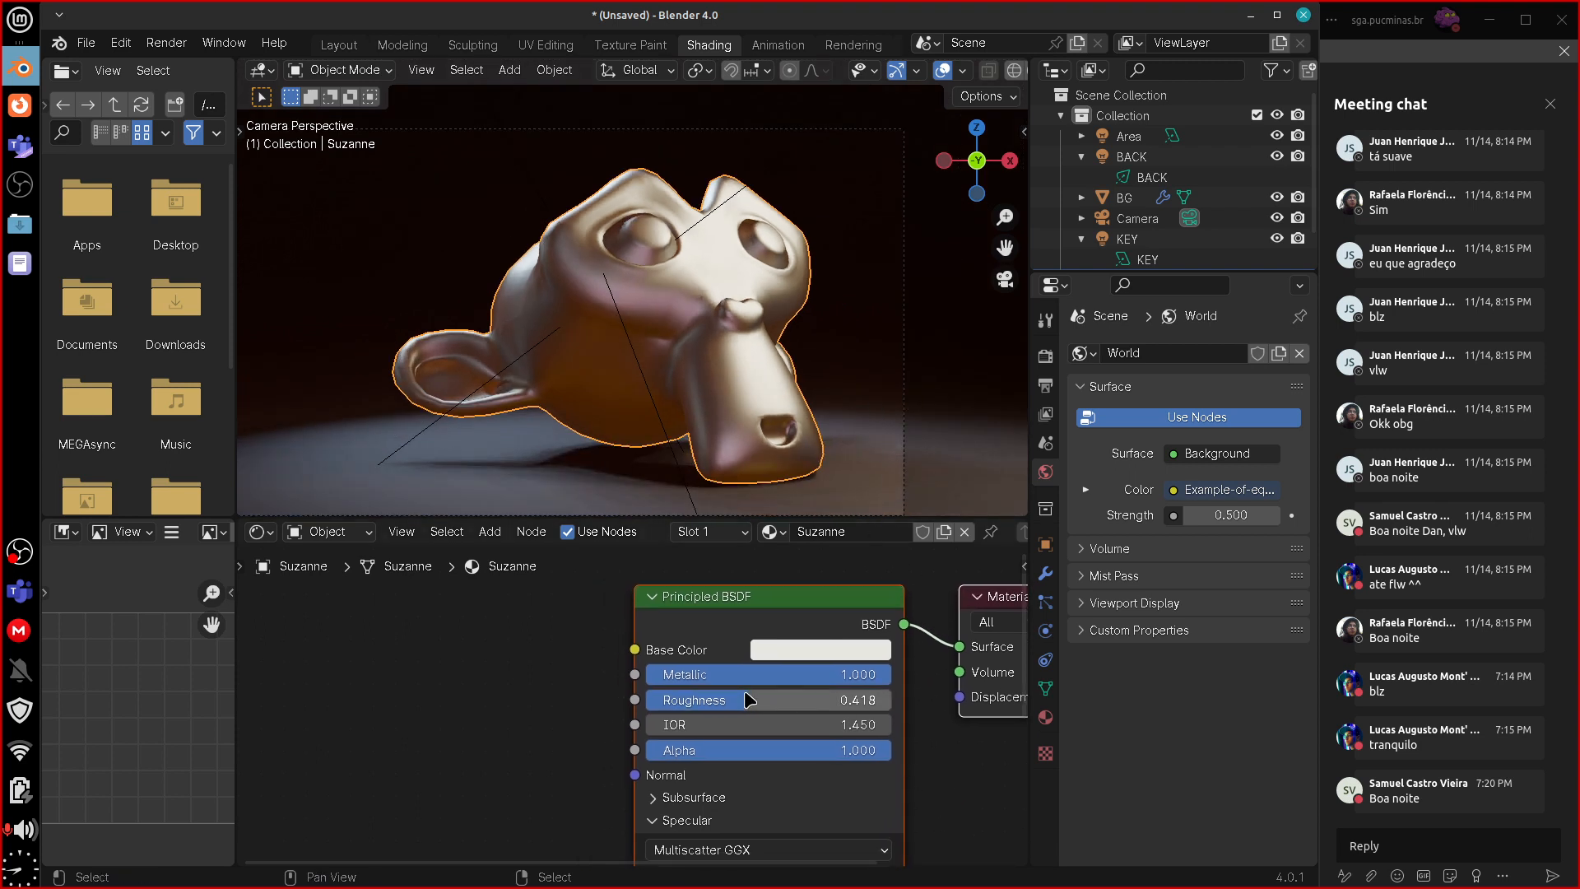
{"action": "left_click_drag", "start_coordinate": [747, 700], "coordinate": [784, 619]}
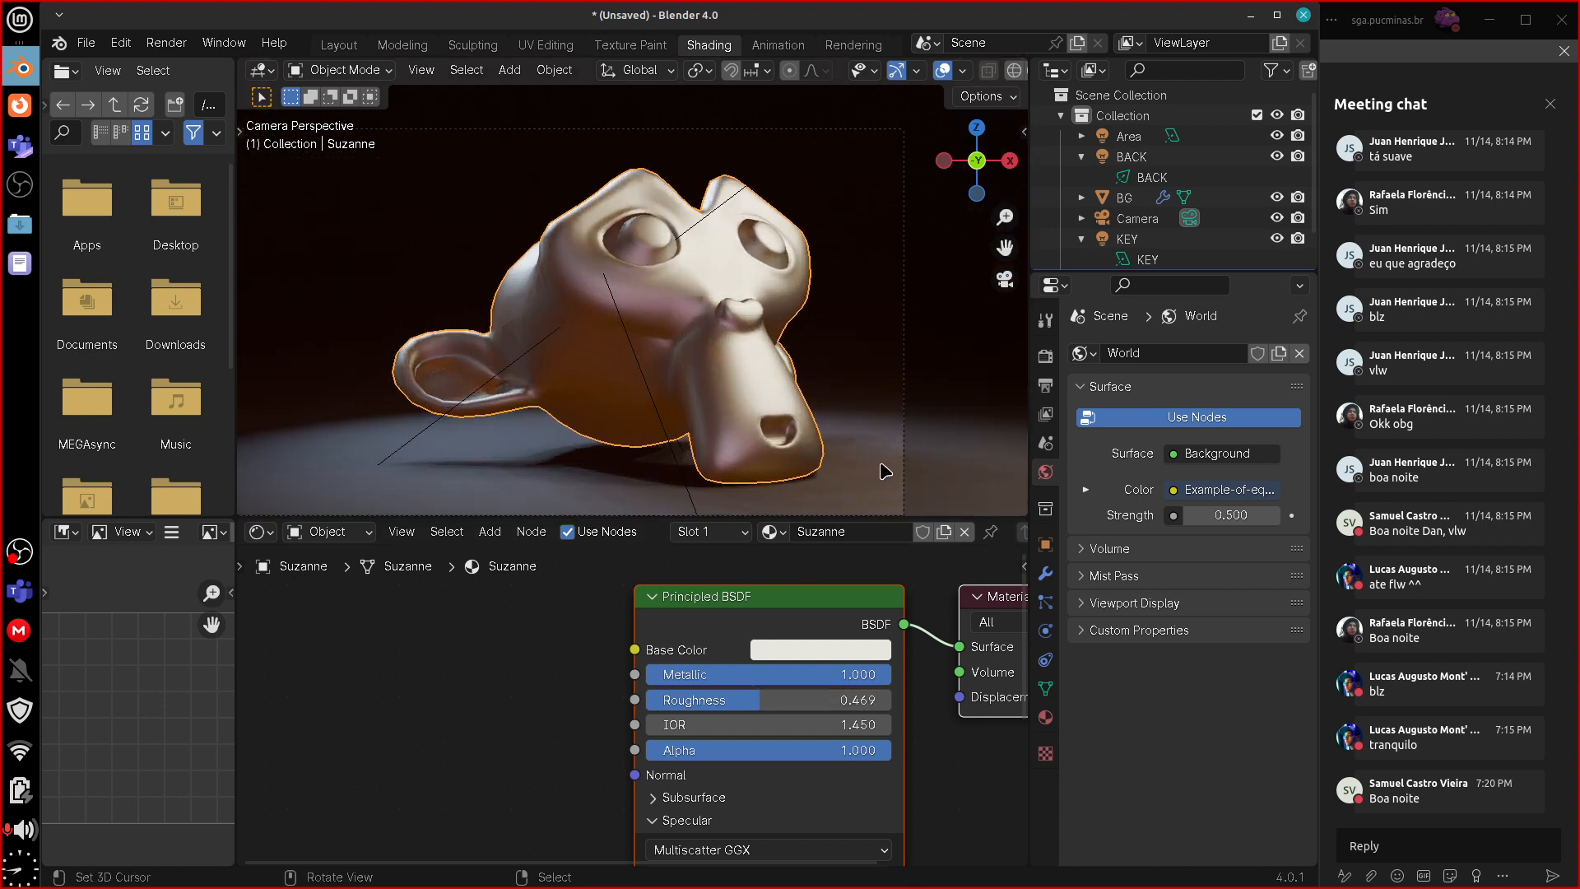
{"action": "left_click", "coordinate": [938, 66]}
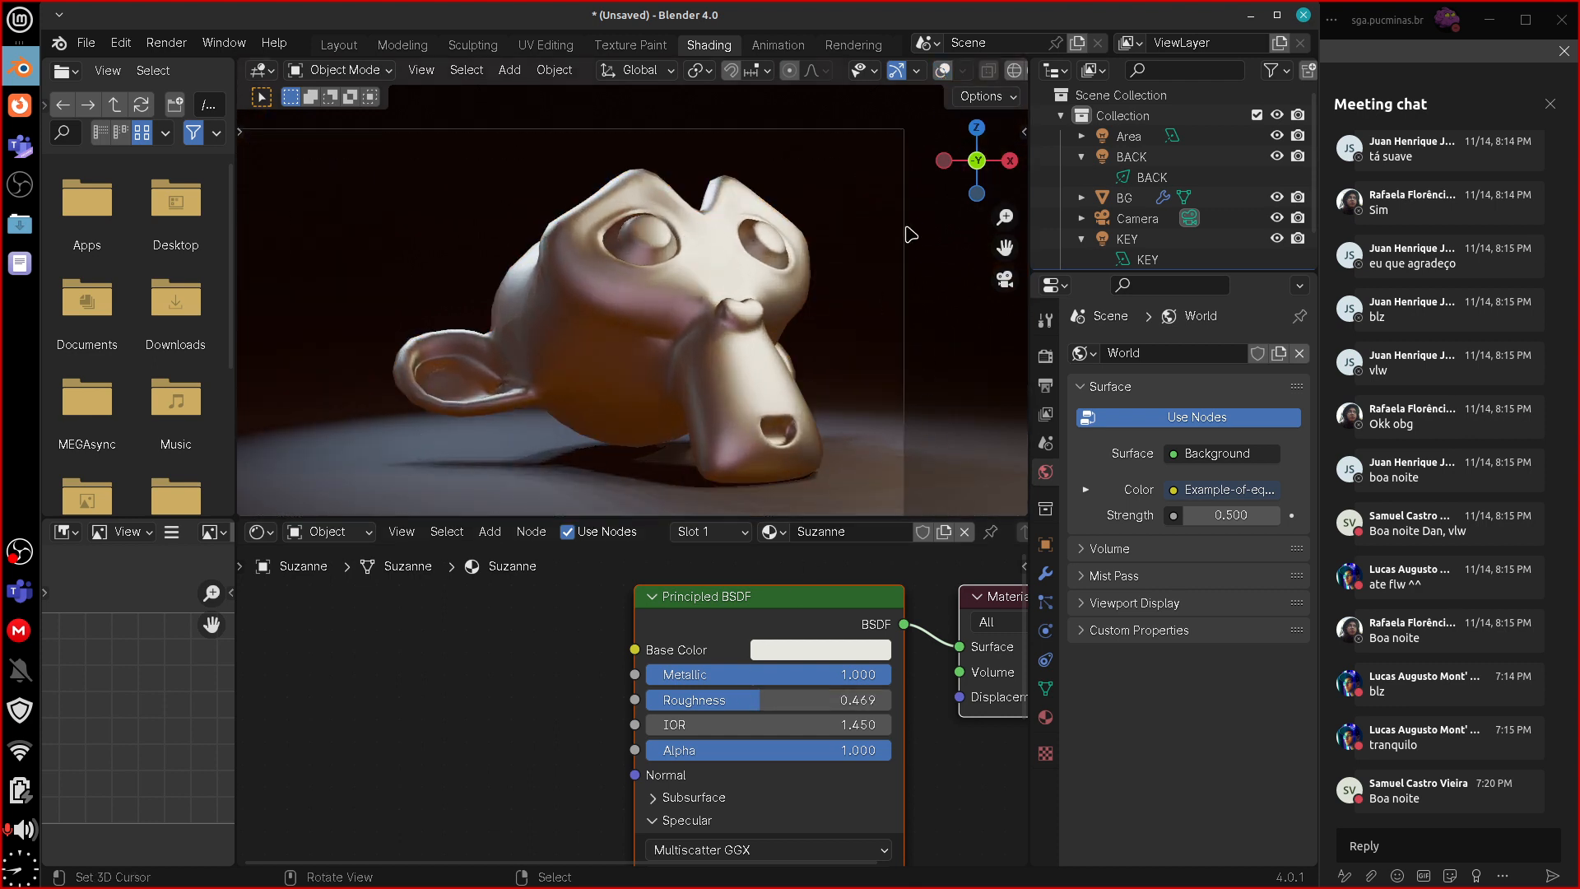
{"action": "middle_click_drag", "start_coordinate": [864, 443], "coordinate": [920, 442], "text": "shift"}
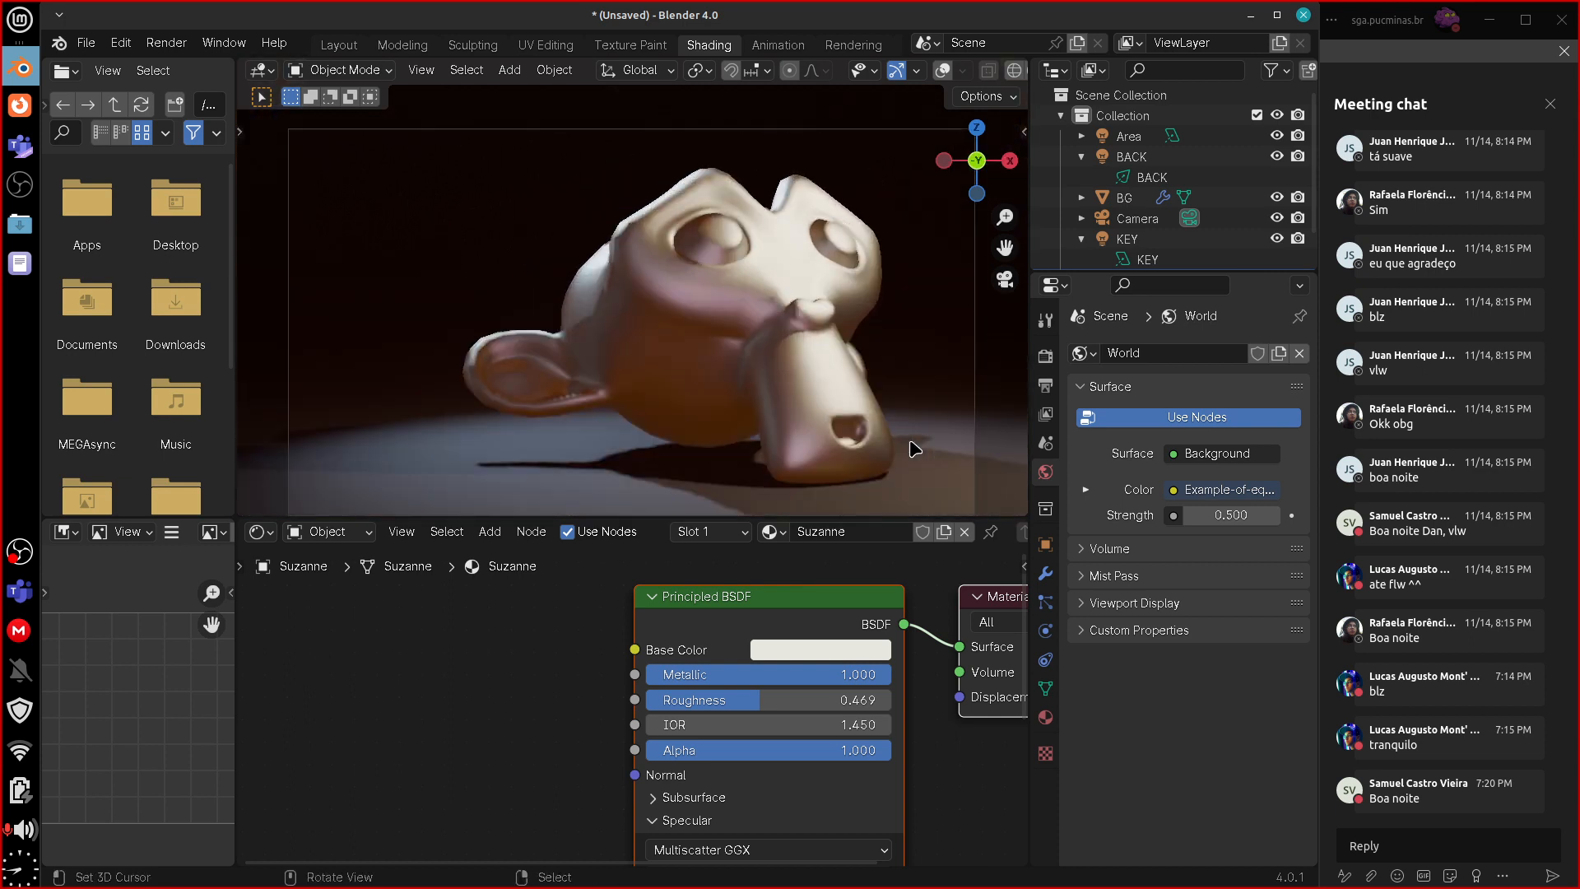
{"action": "scroll", "coordinate": [915, 448], "scroll_direction": "down", "scroll_amount": 4}
{"action": "scroll", "coordinate": [912, 448], "scroll_direction": "up", "scroll_amount": 4}
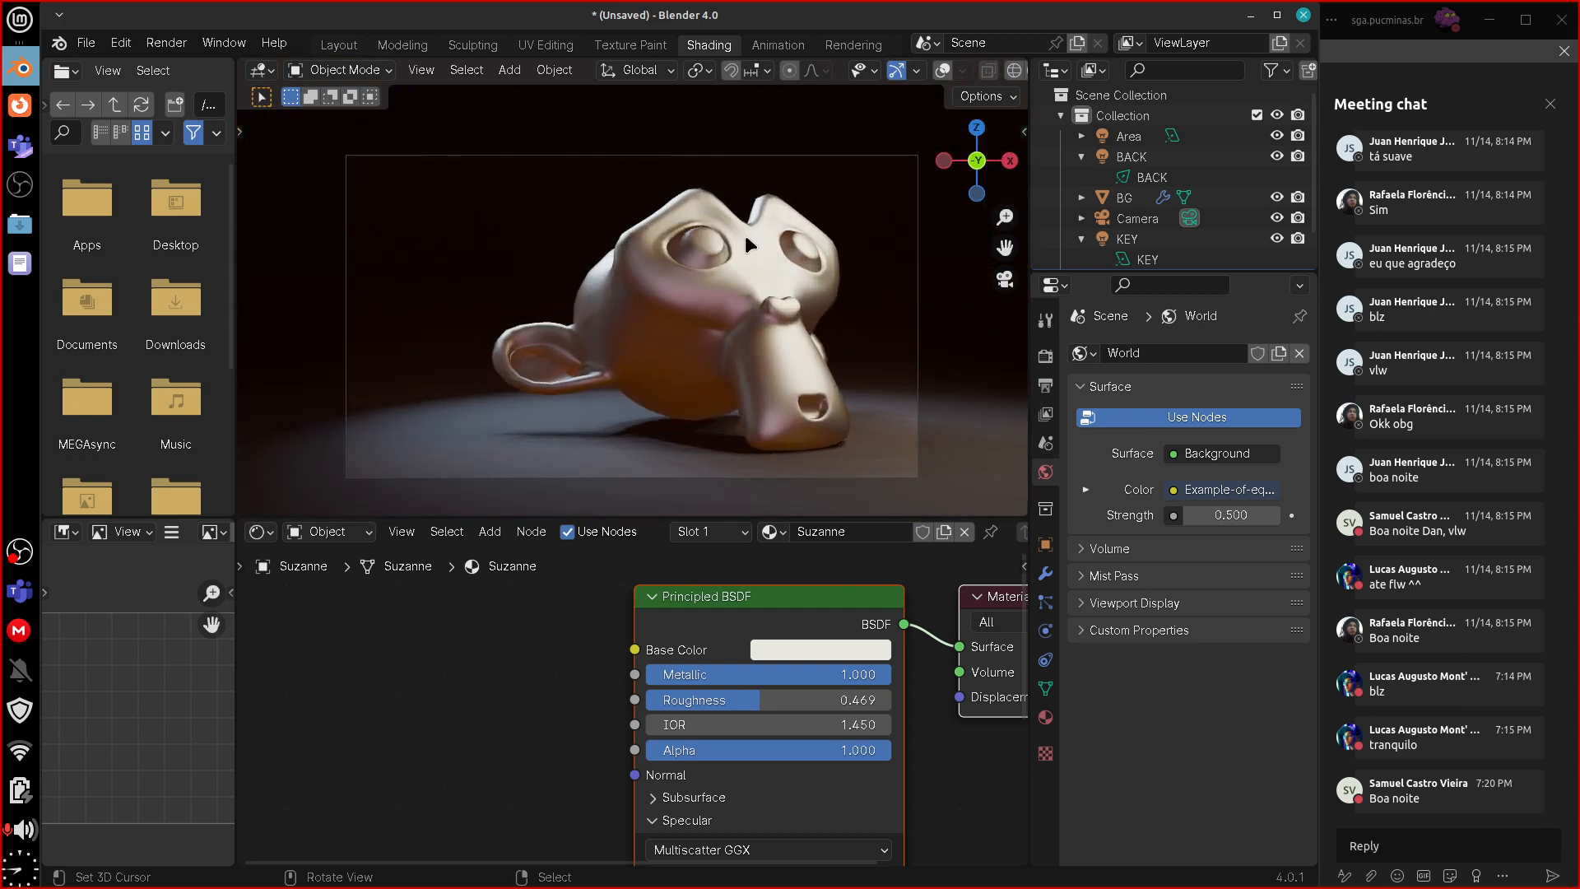
{"action": "scroll", "coordinate": [823, 383], "scroll_direction": "up", "scroll_amount": 3}
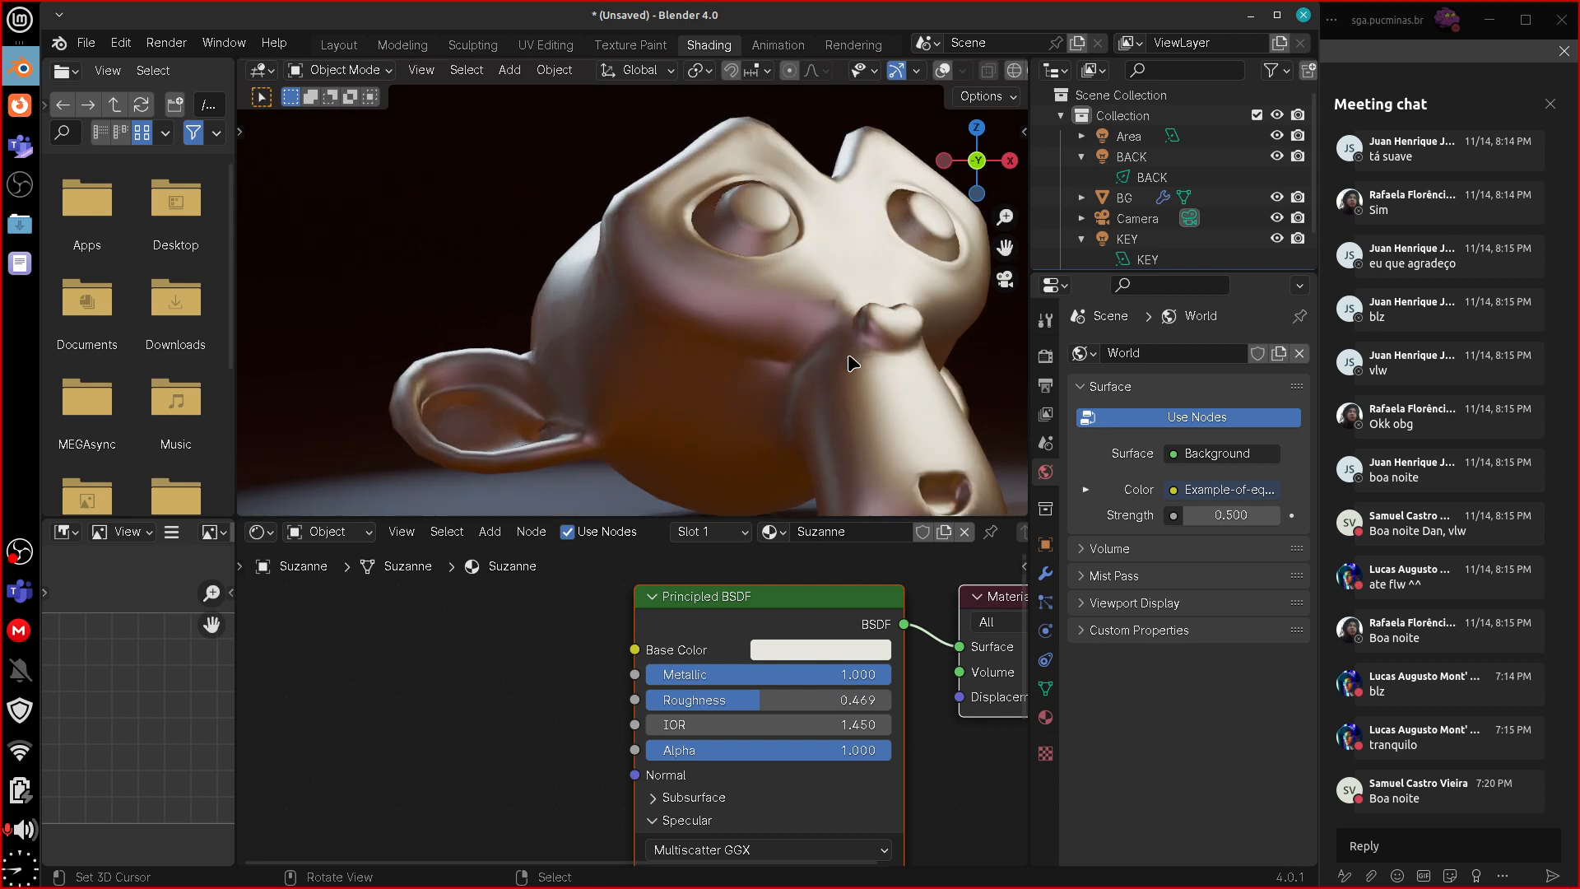
- Lower Suzanne's roughness to 0.313 and check the result in the full camera frame
{"action": "left_click_drag", "start_coordinate": [768, 699], "coordinate": [724, 706]}
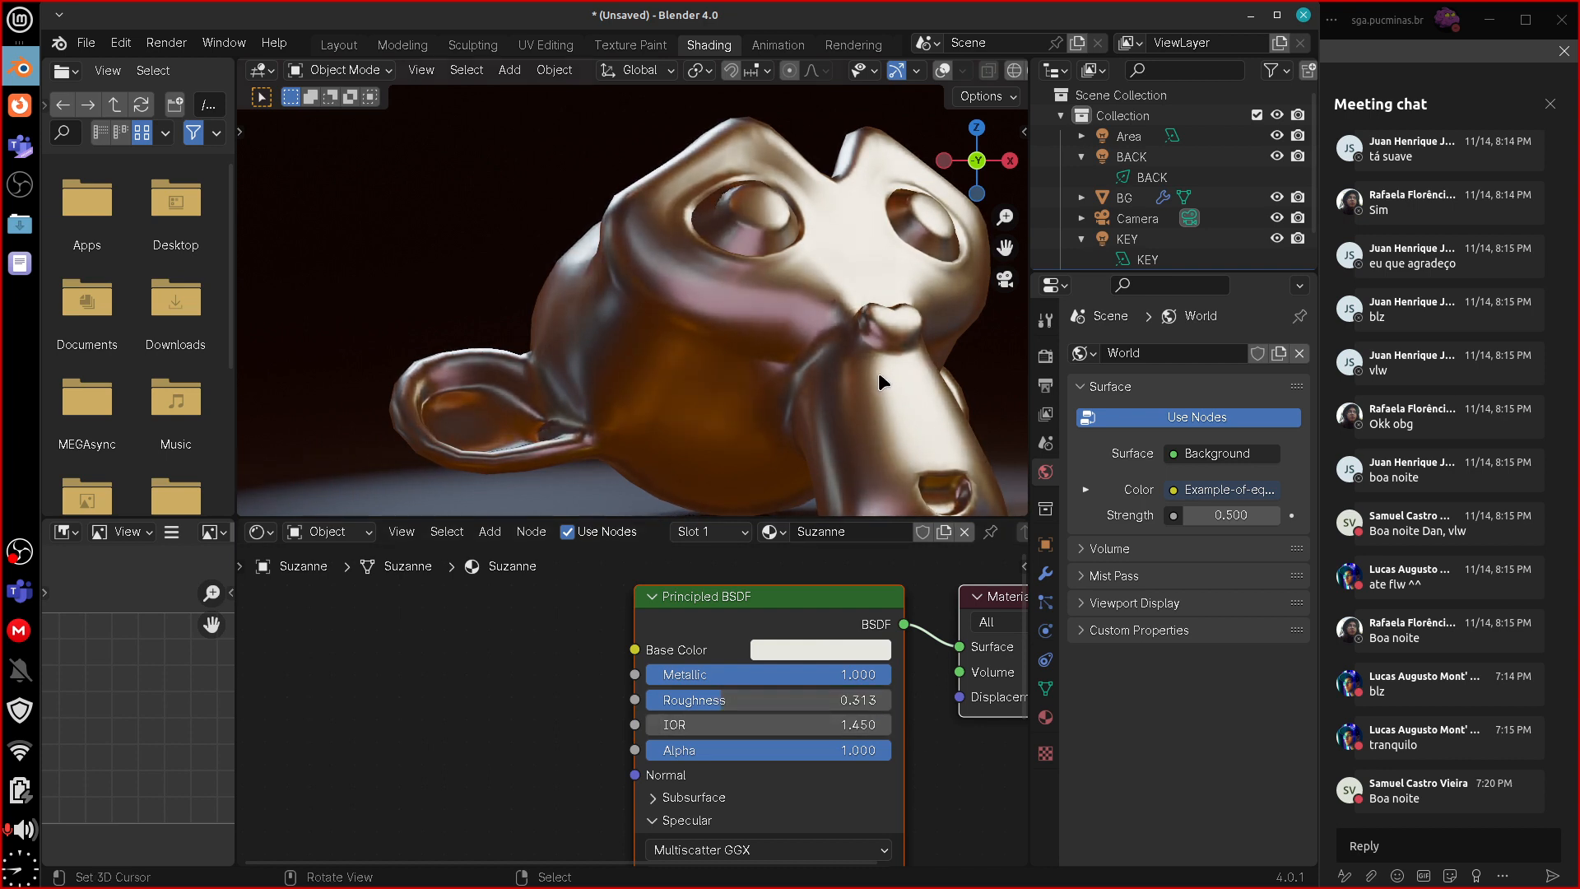
{"action": "key", "text": "KP_0"}
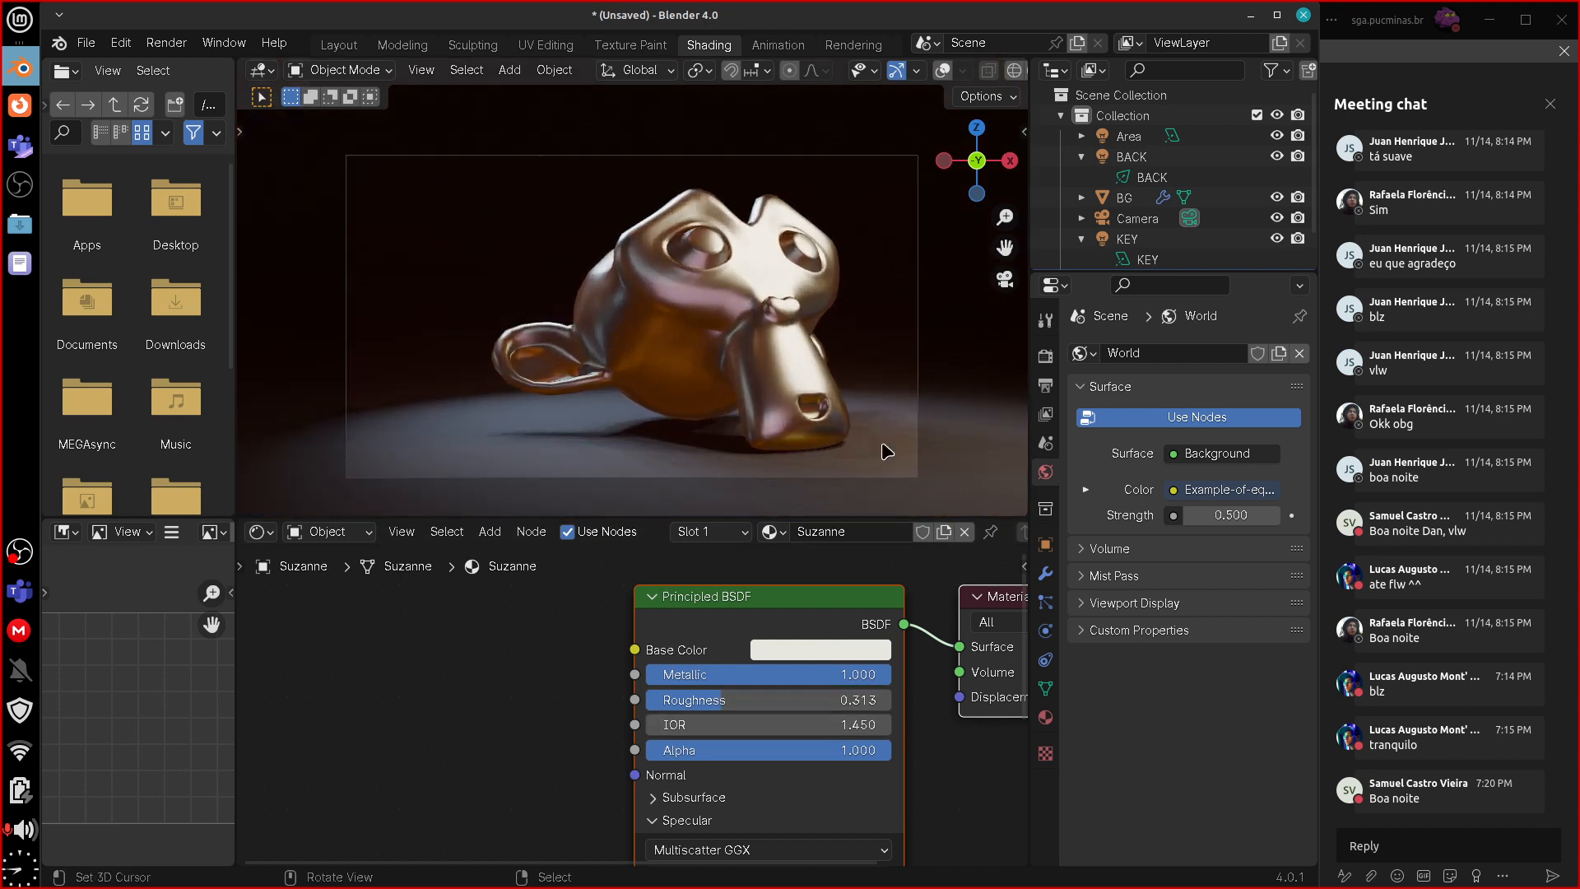
{"action": "middle_click_drag", "start_coordinate": [977, 788], "coordinate": [861, 798]}
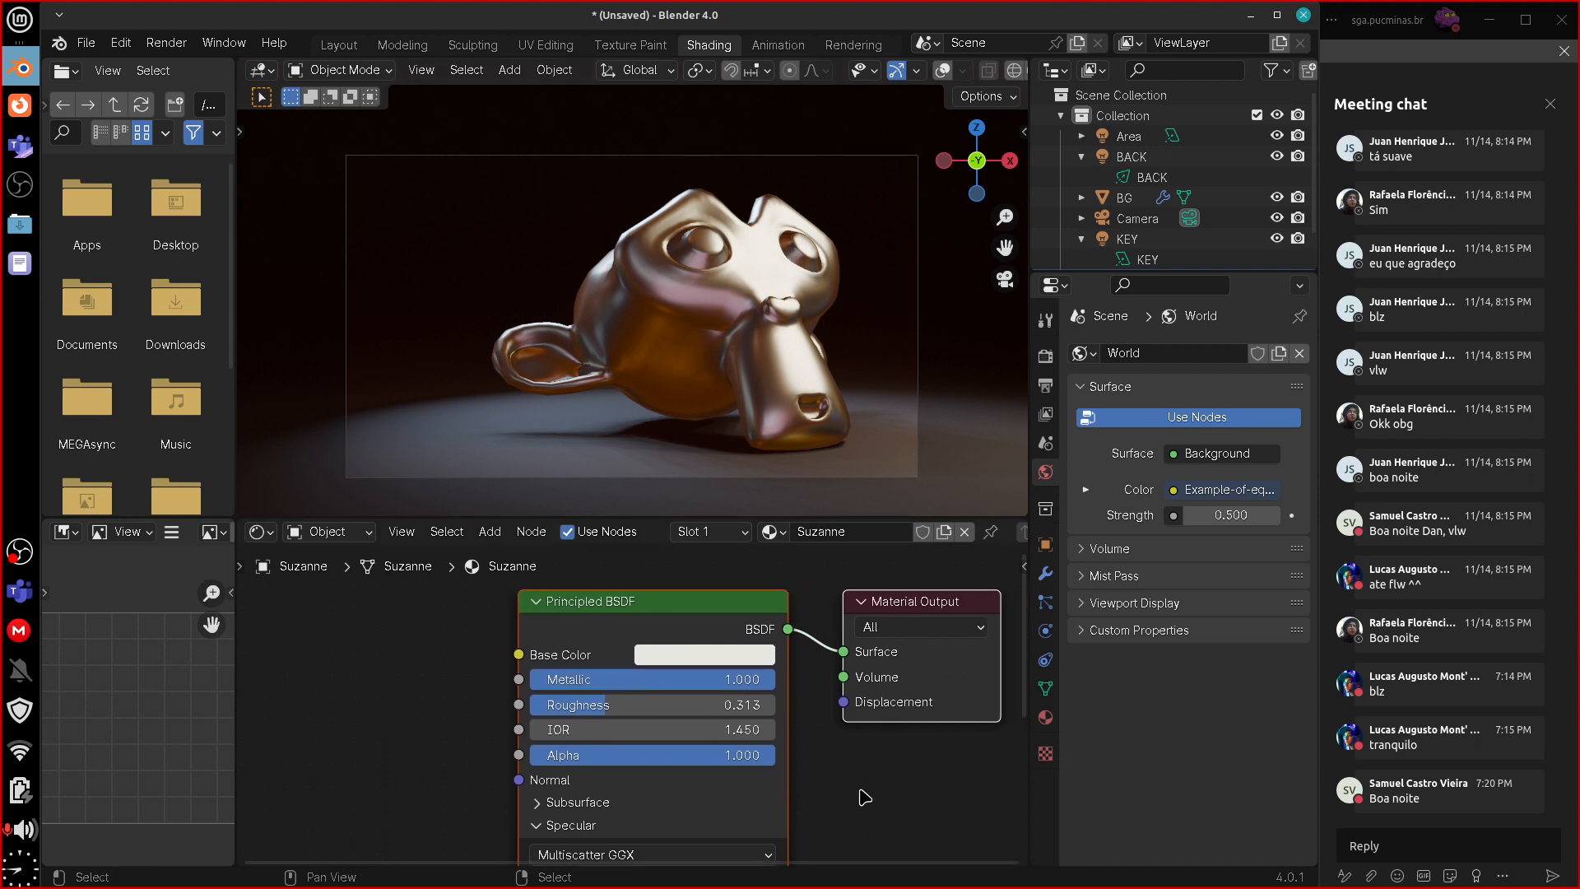
- Enlarge the Outliner to show all objects and rename the Area light object as FILL
{"action": "left_click_drag", "start_coordinate": [1191, 272], "coordinate": [1191, 341]}
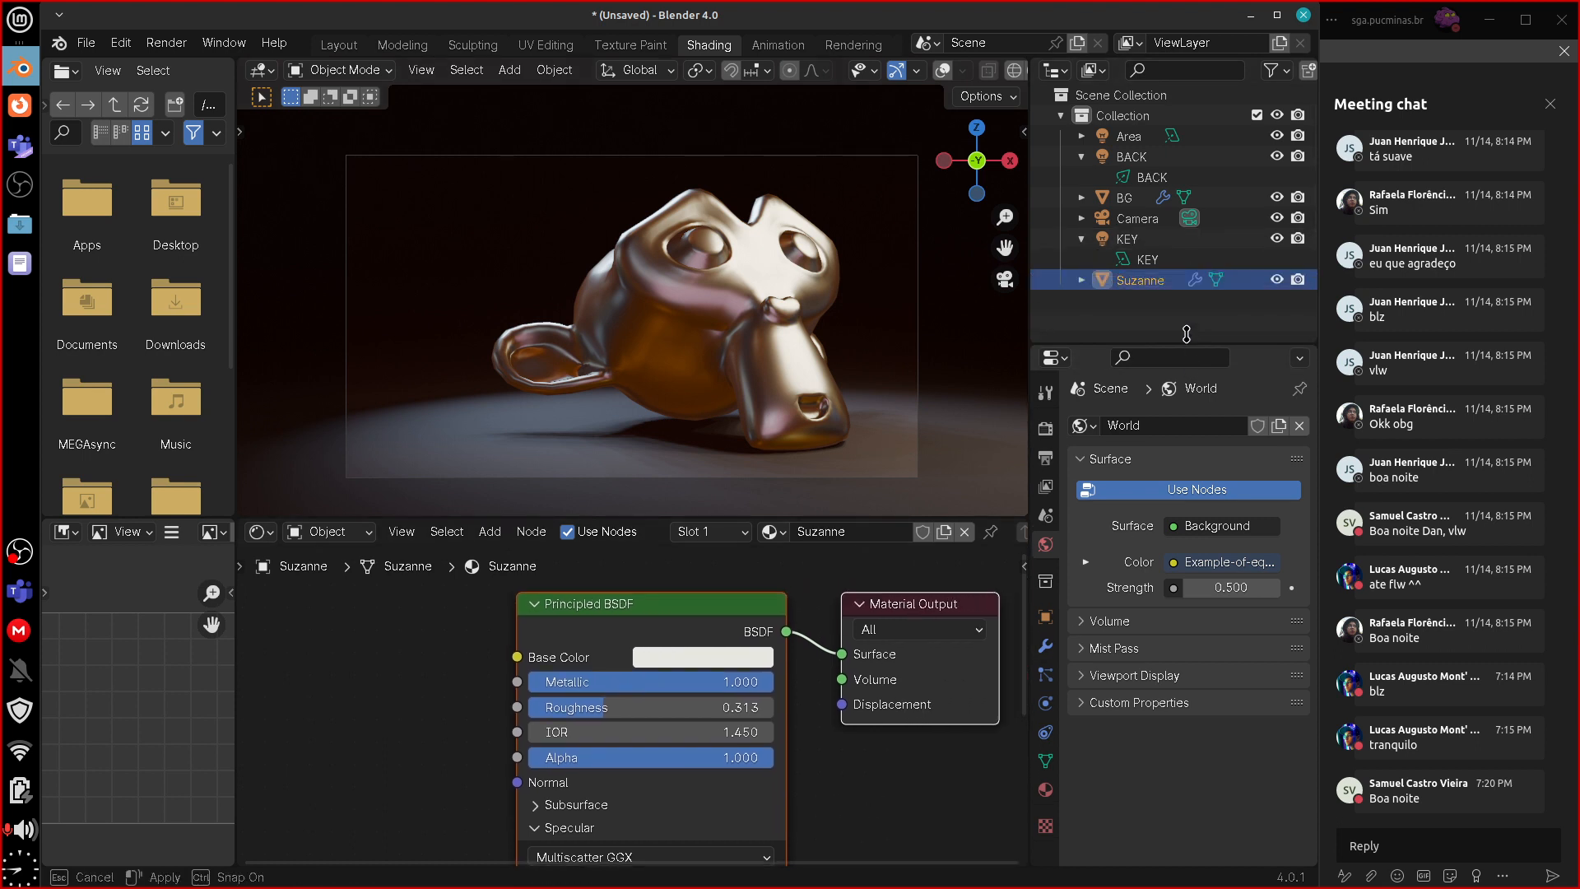
{"action": "left_click", "coordinate": [1151, 157]}
{"action": "left_click", "coordinate": [1132, 239]}
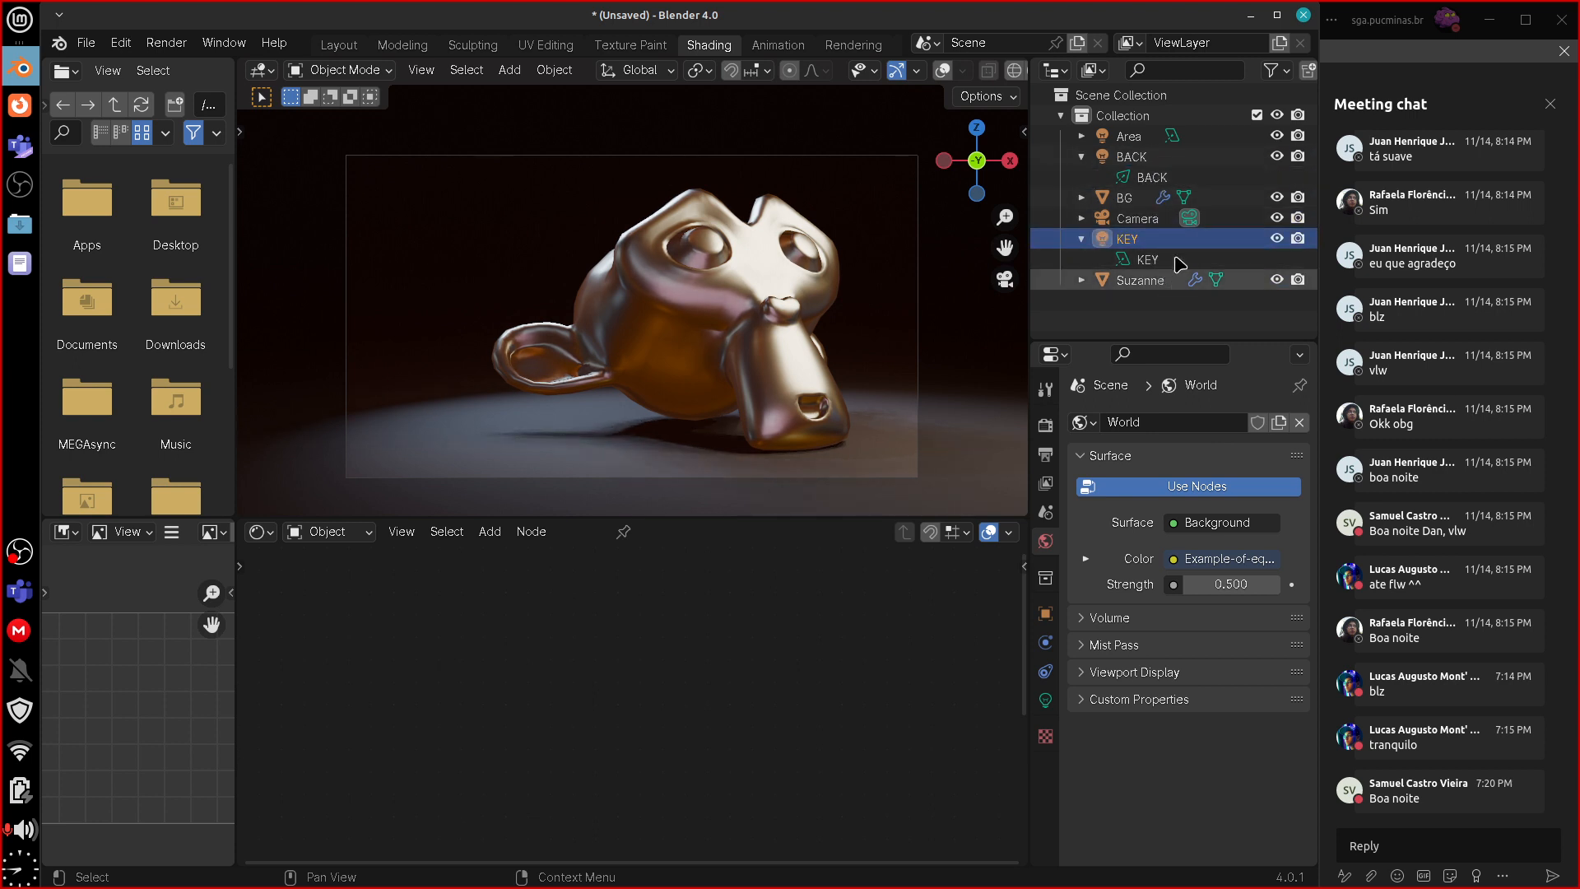
{"action": "left_click", "coordinate": [1129, 136]}
{"action": "double_click", "coordinate": [1156, 140]}
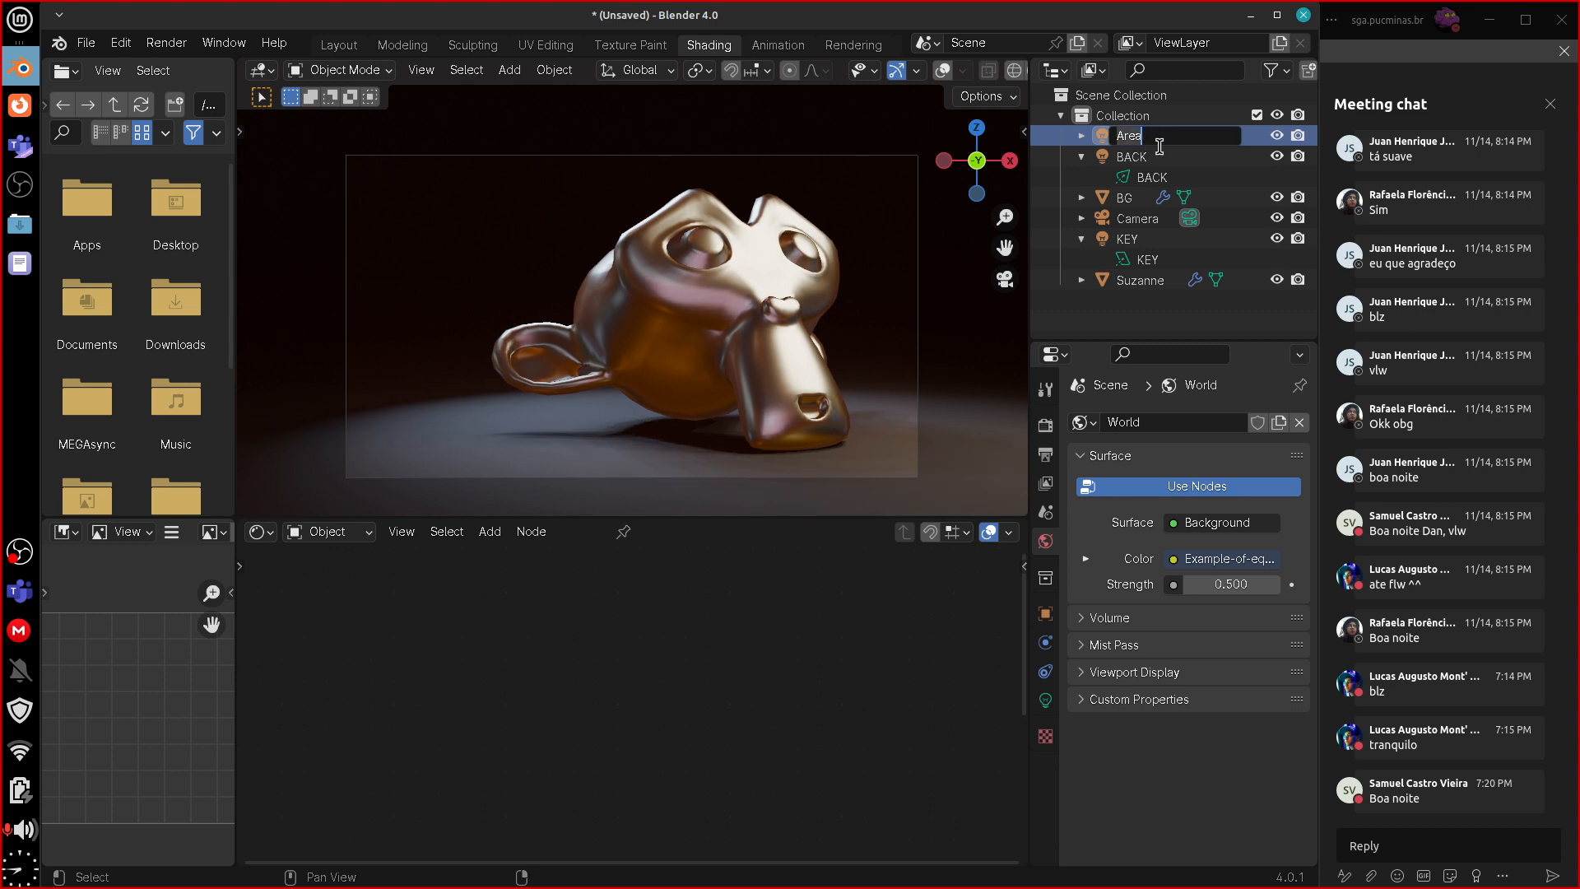
{"action": "type", "text": "FILL"}
{"action": "key", "text": "Return"}
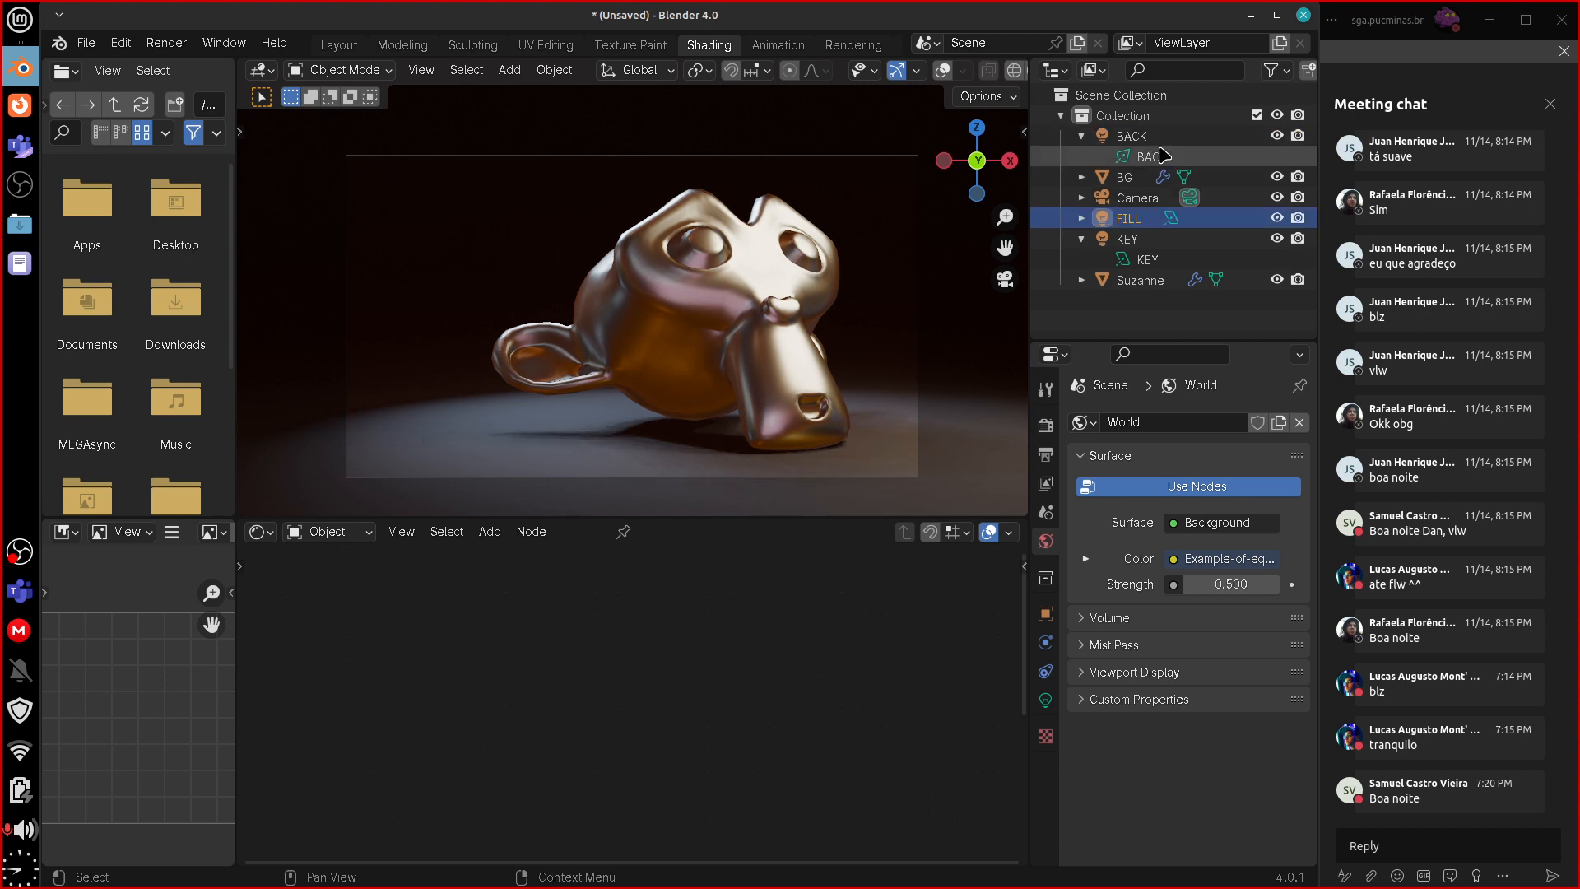
- Rename the FILL light's data as FILL and collapse the KEY, FILL and BACK entries in the Outliner
{"action": "left_click", "coordinate": [1081, 218]}
{"action": "double_click", "coordinate": [1174, 241]}
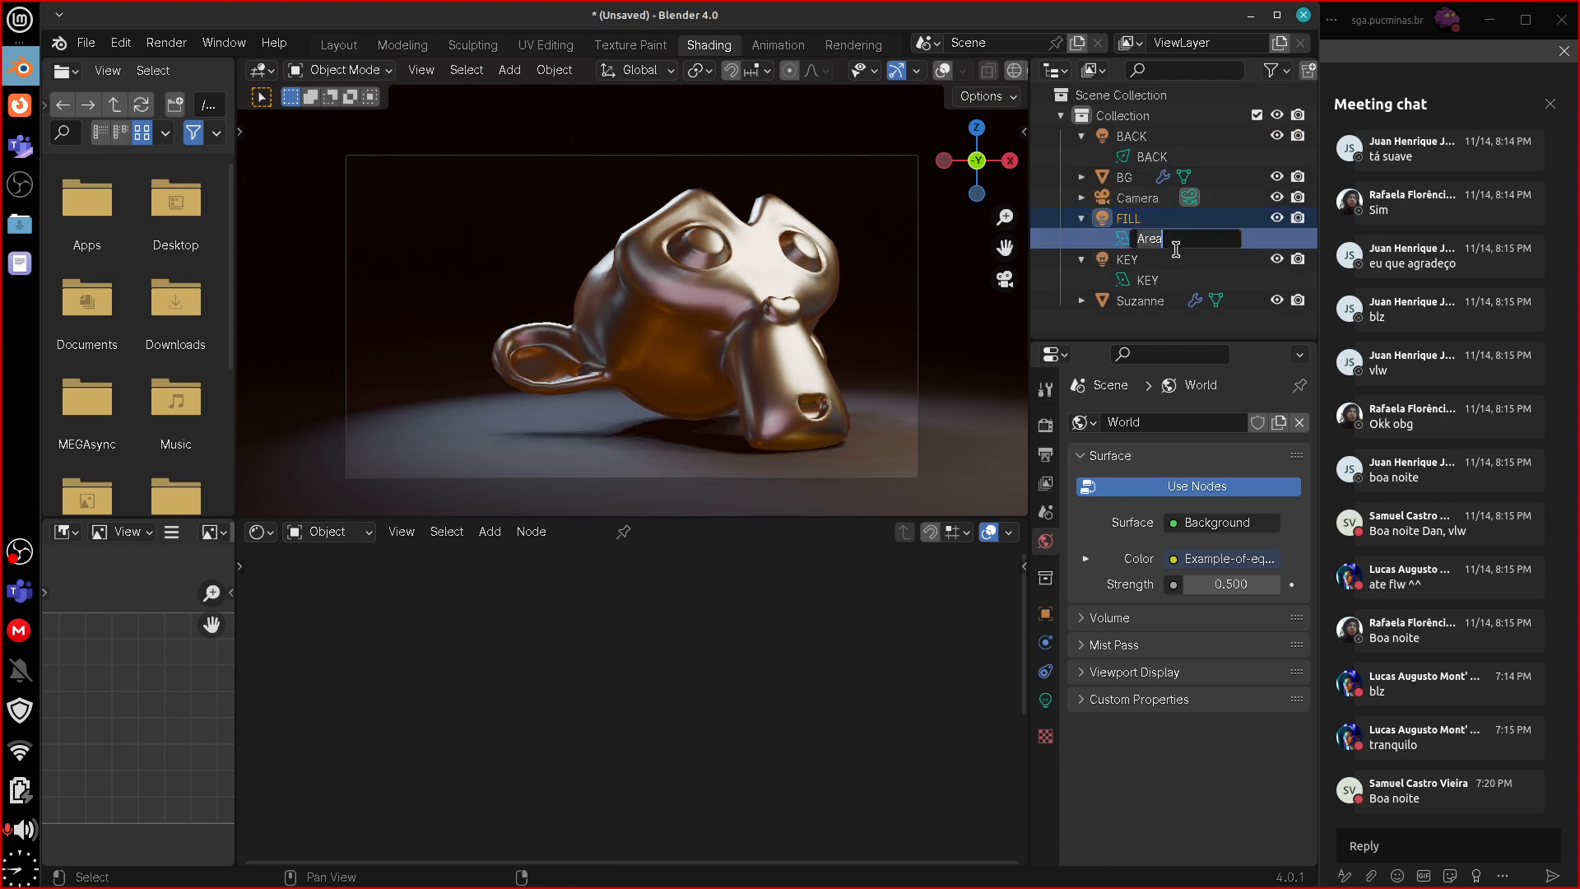
{"action": "type", "text": "FILL"}
{"action": "key", "text": "Return"}
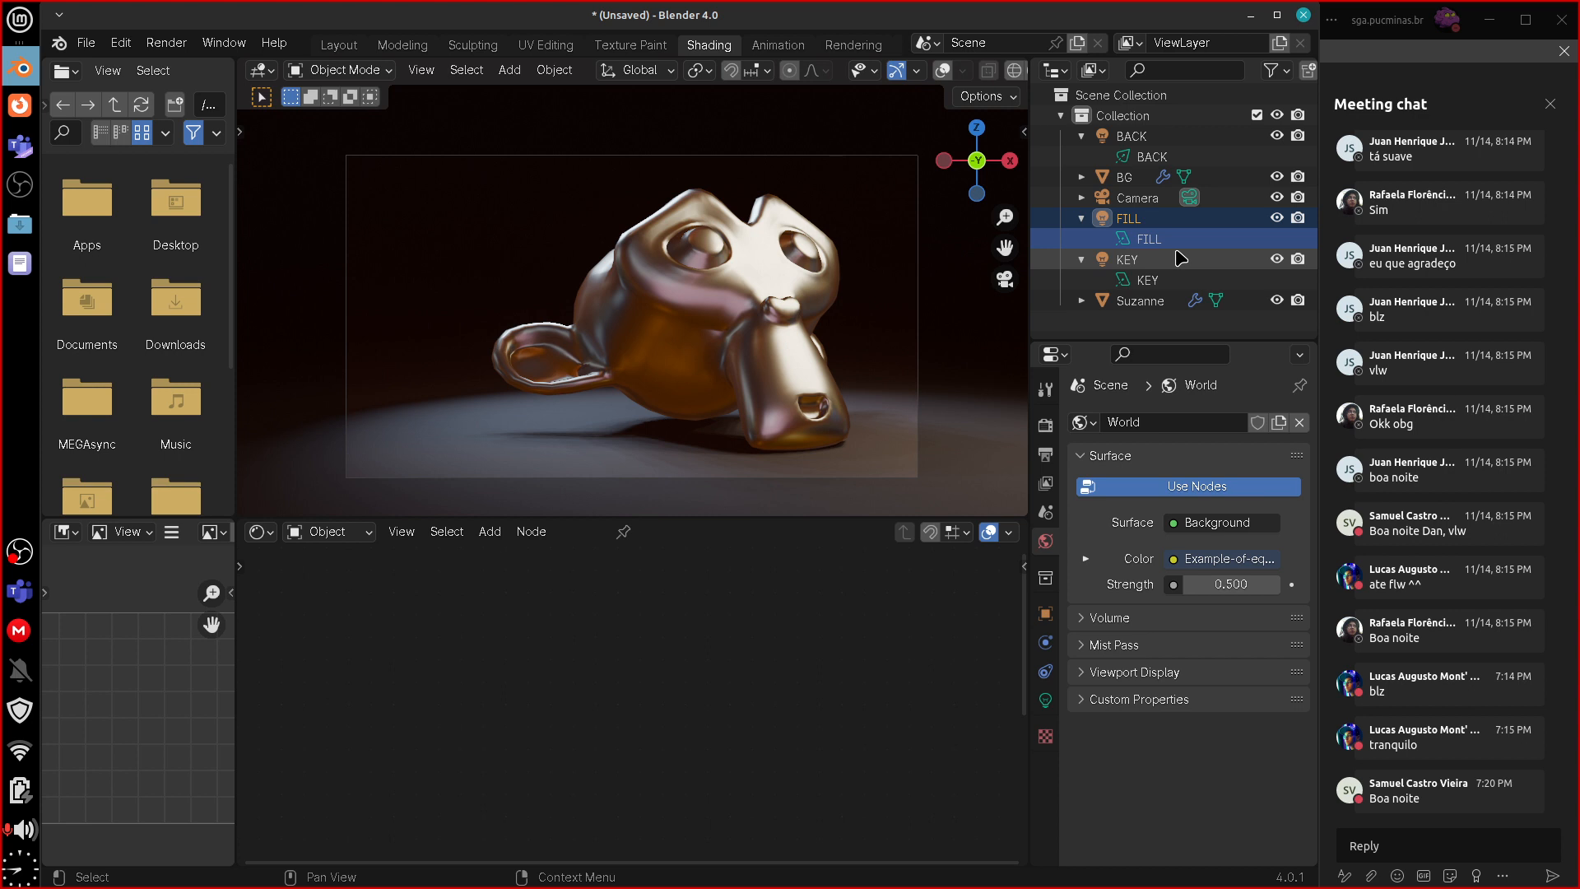
{"action": "scroll", "coordinate": [904, 387], "scroll_direction": "up", "scroll_amount": 1}
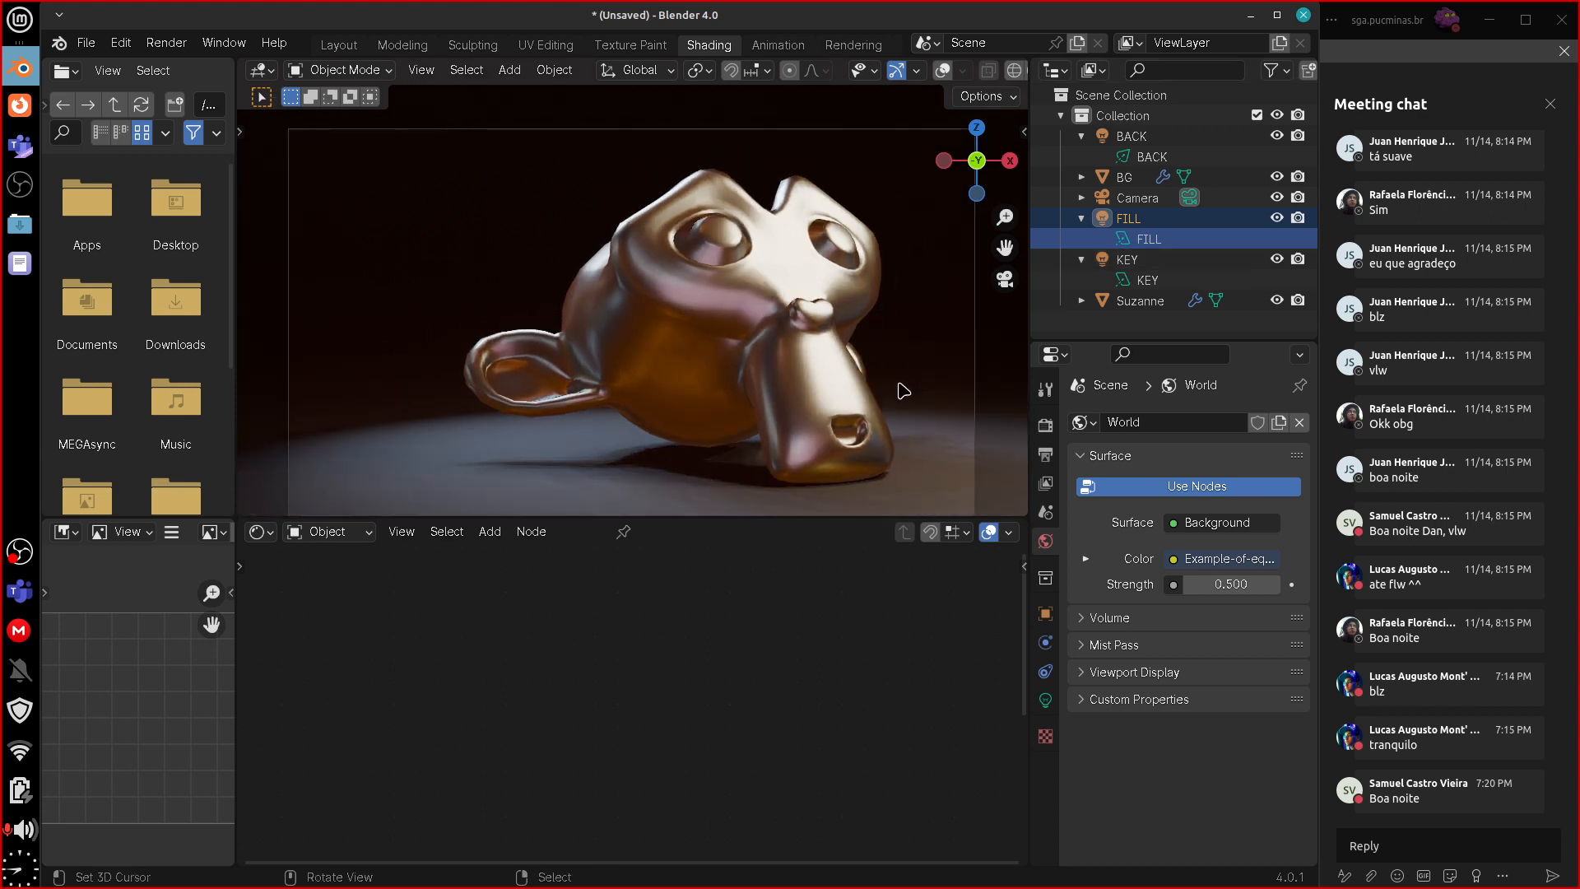
{"action": "left_click", "coordinate": [1082, 259]}
{"action": "left_click", "coordinate": [1083, 218]}
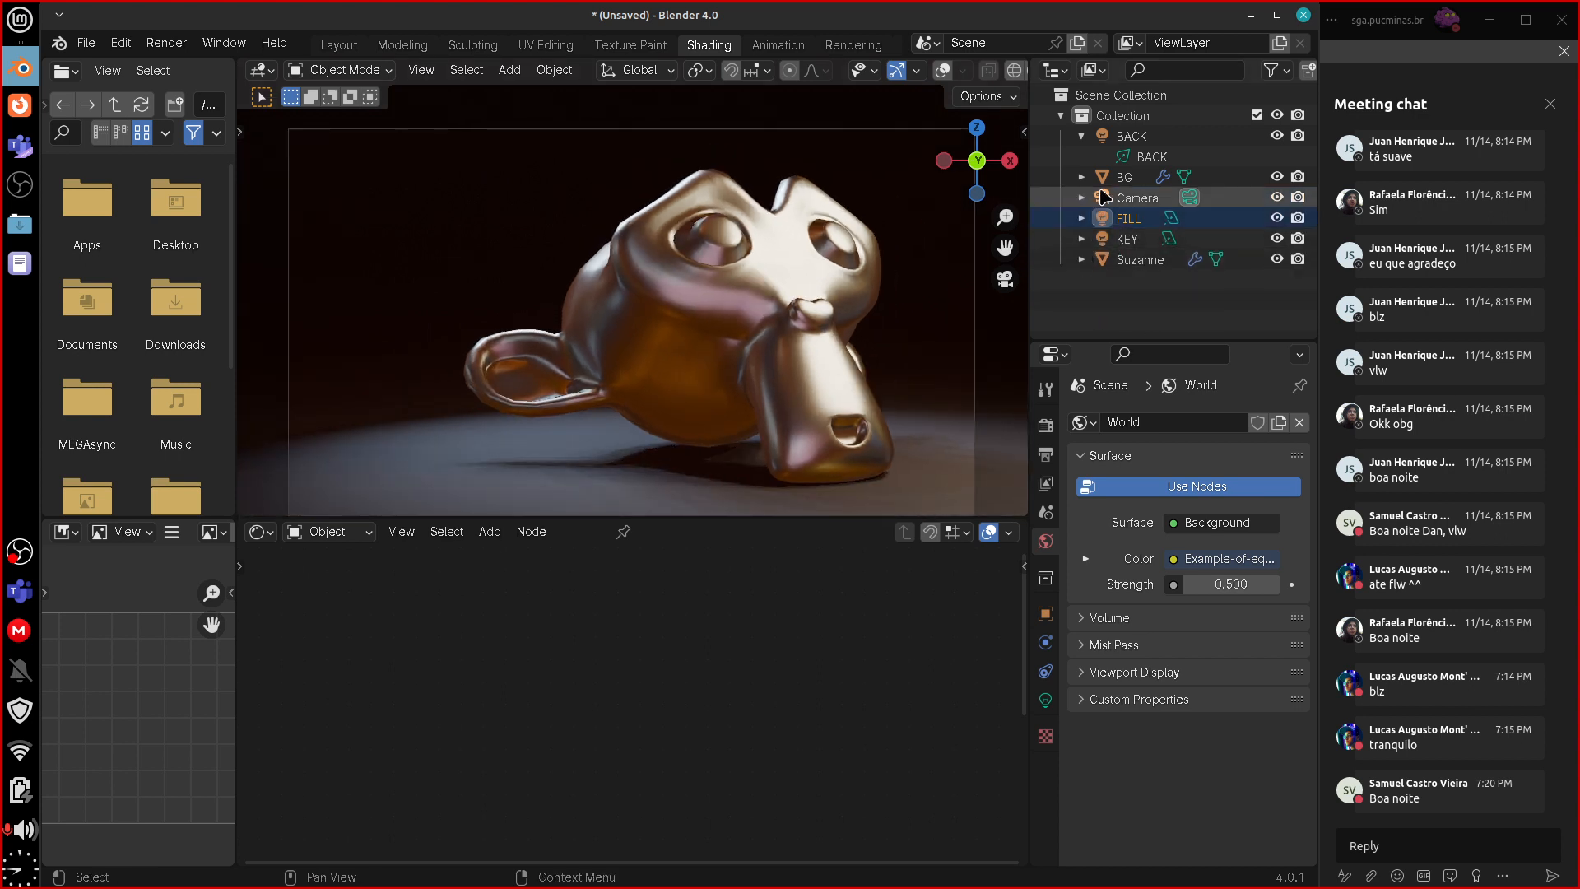
{"action": "left_click", "coordinate": [1082, 136]}
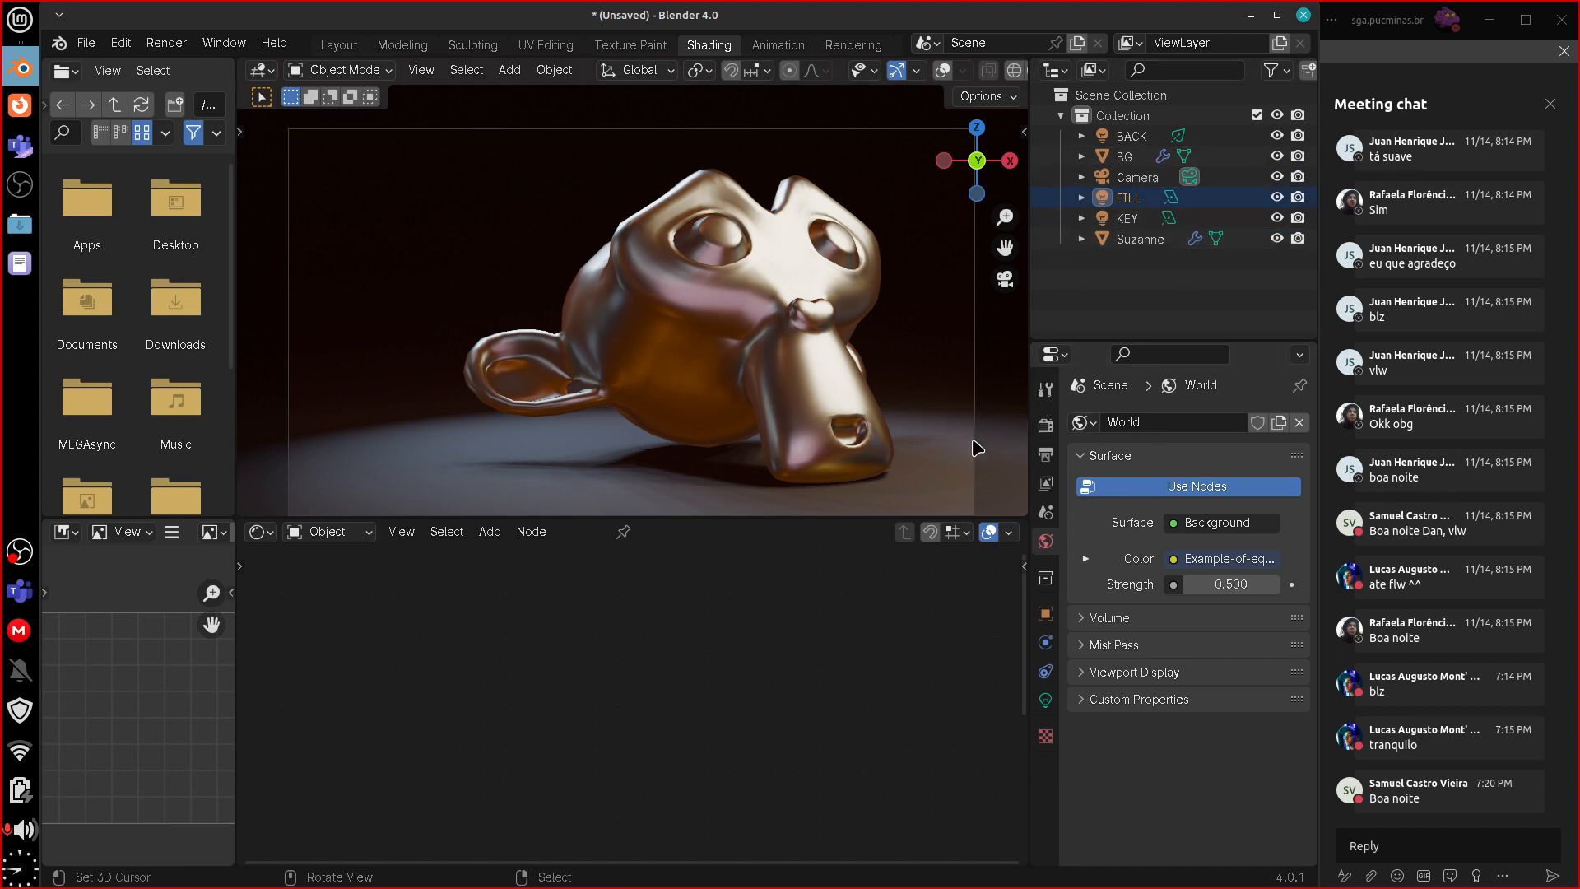
- Switch the render engine from EEVEE to Cycles and collapse the sampling settings
{"action": "middle_click_drag", "start_coordinate": [952, 446], "coordinate": [947, 434], "text": "shift"}
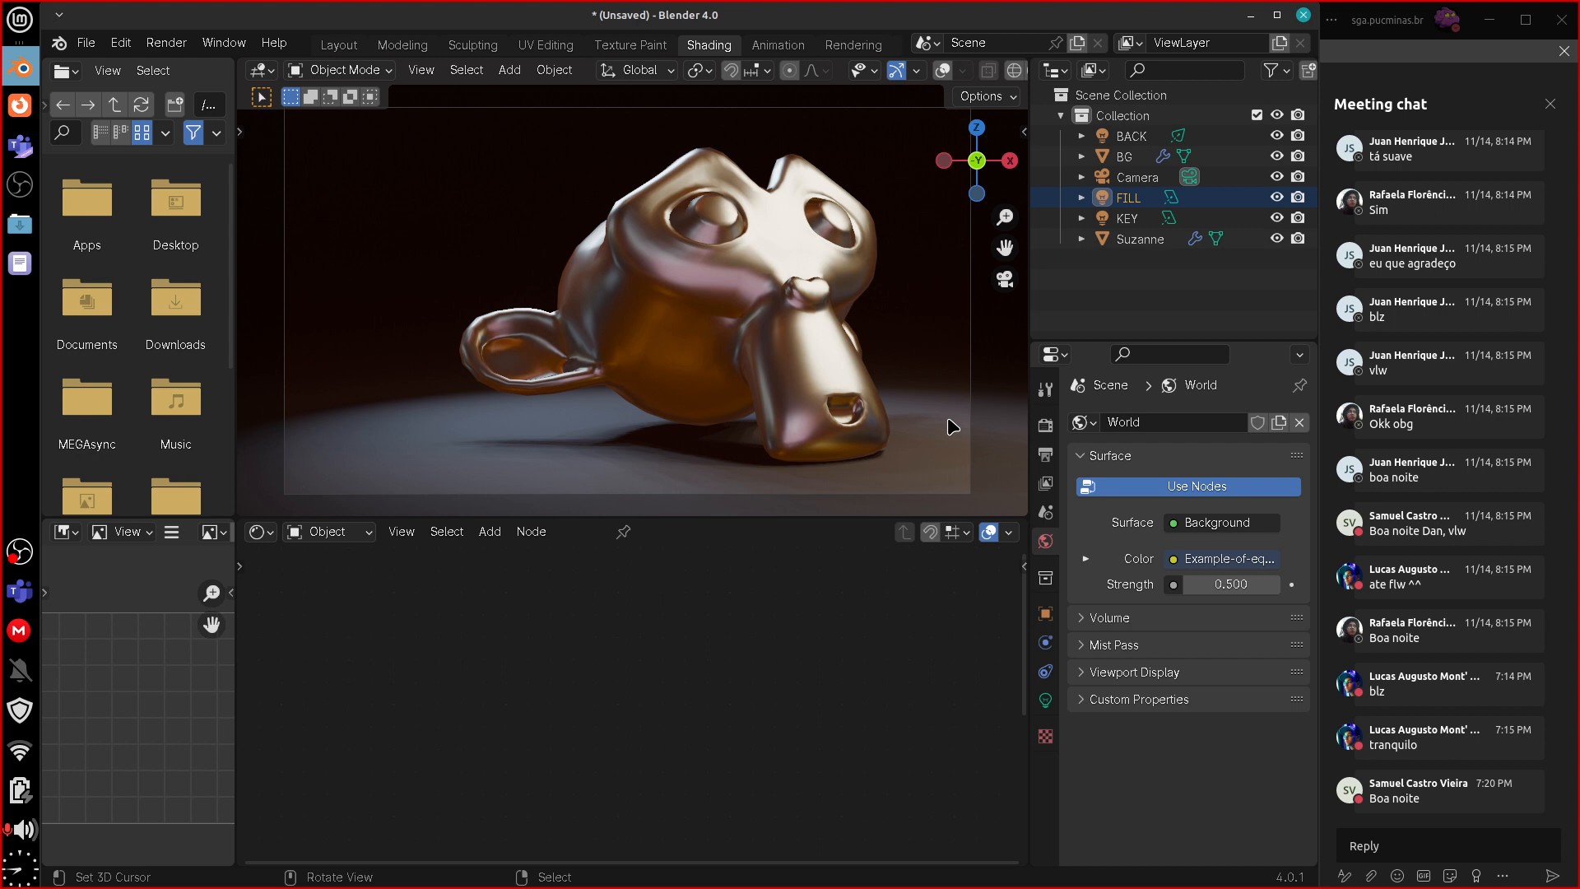
{"action": "left_click", "coordinate": [1045, 424]}
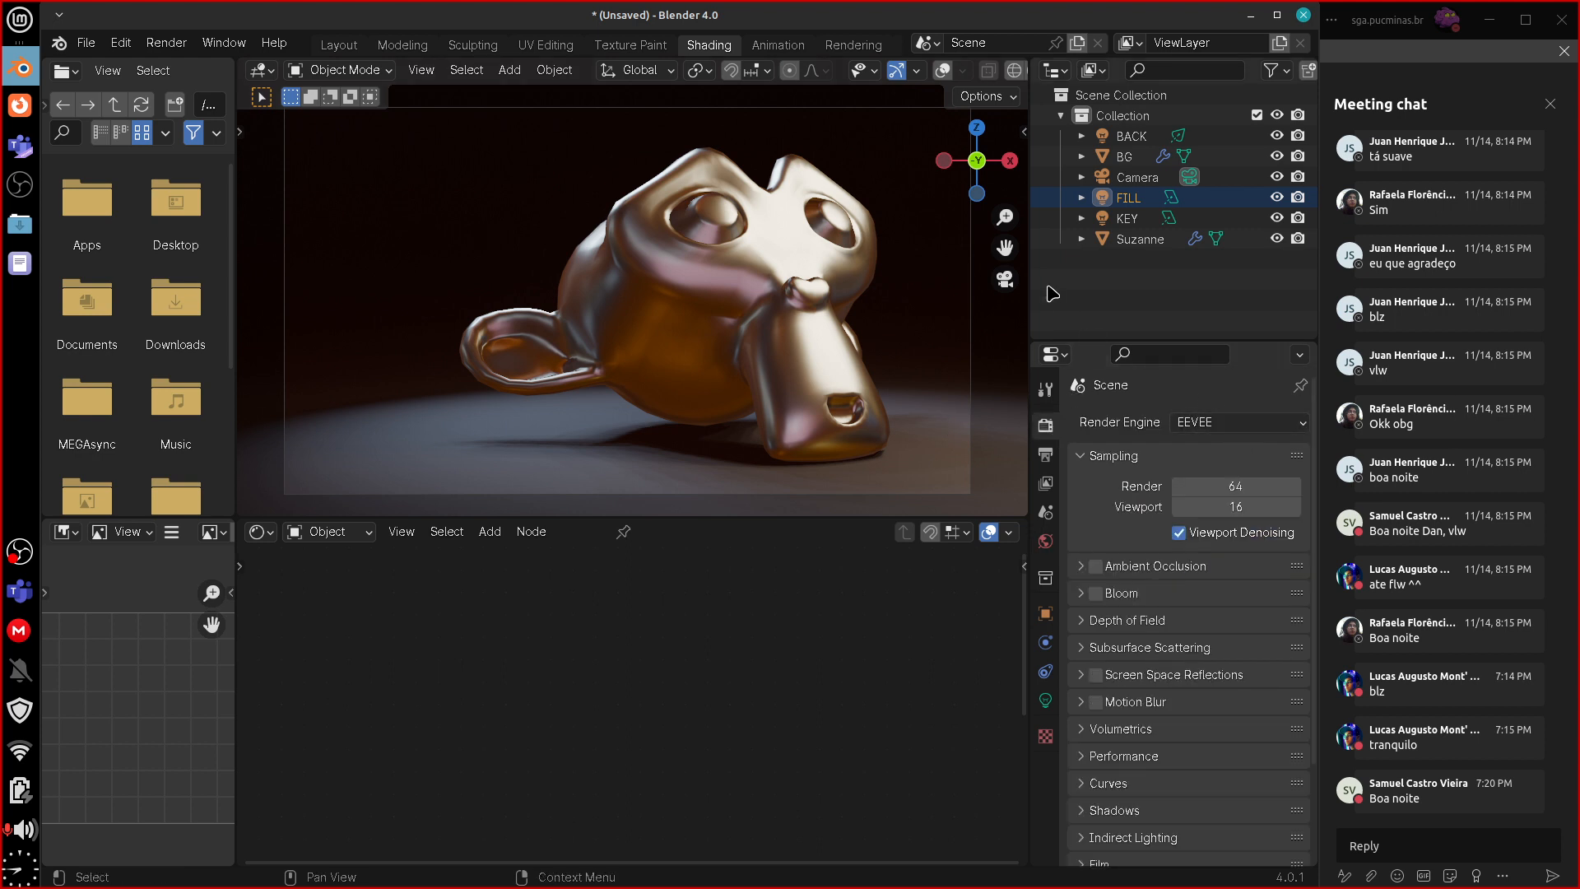
{"action": "scroll", "coordinate": [634, 76], "scroll_direction": "down", "scroll_amount": 2}
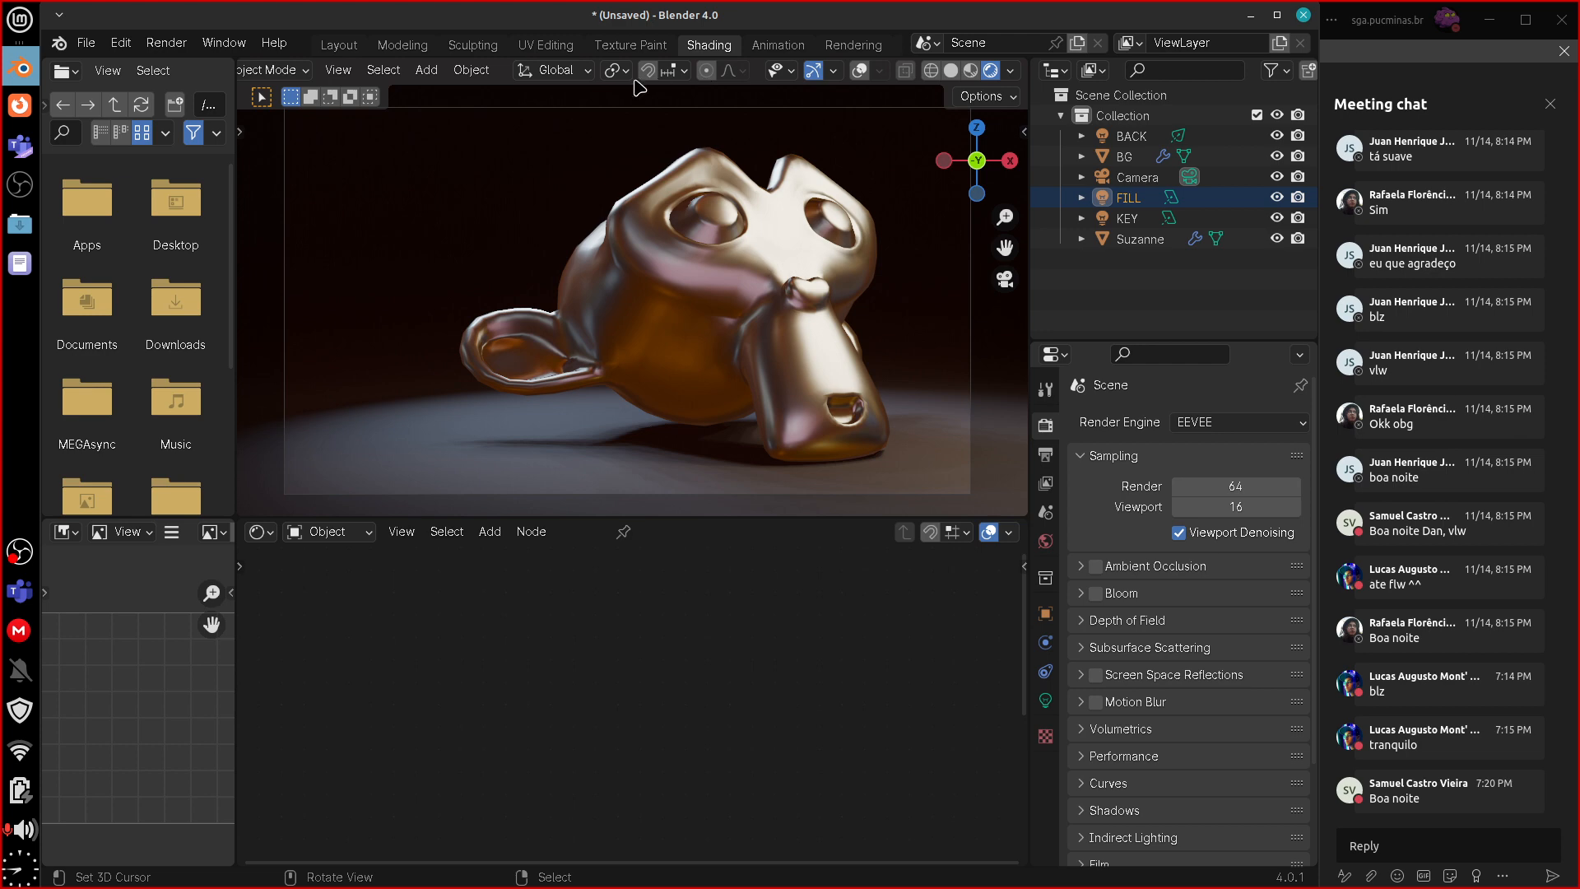
{"action": "left_click", "coordinate": [1267, 425]}
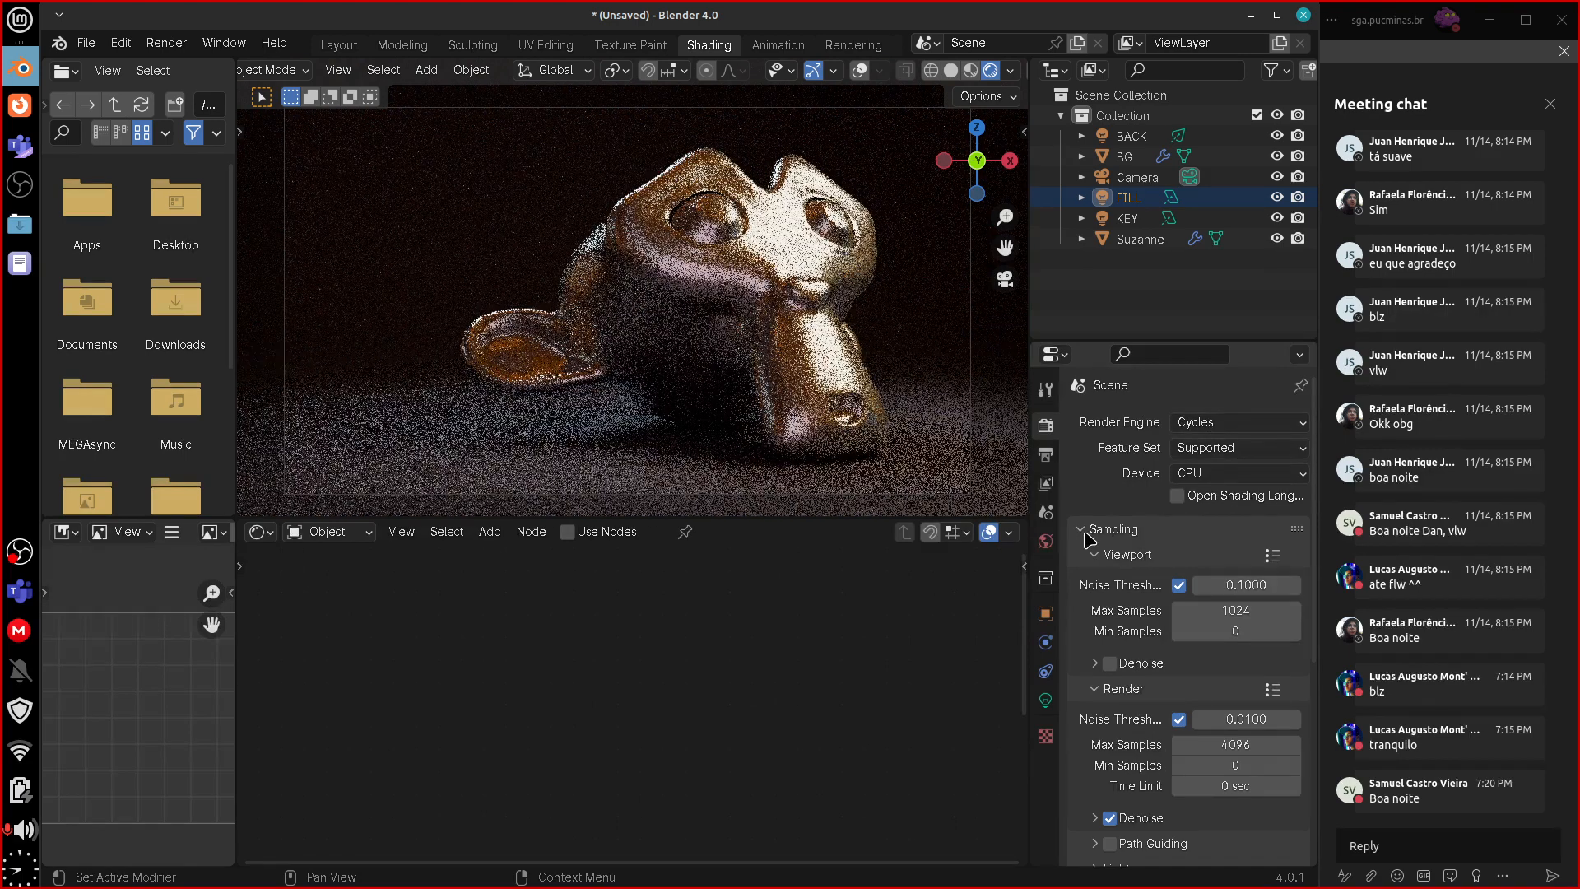
{"action": "left_click", "coordinate": [1087, 531]}
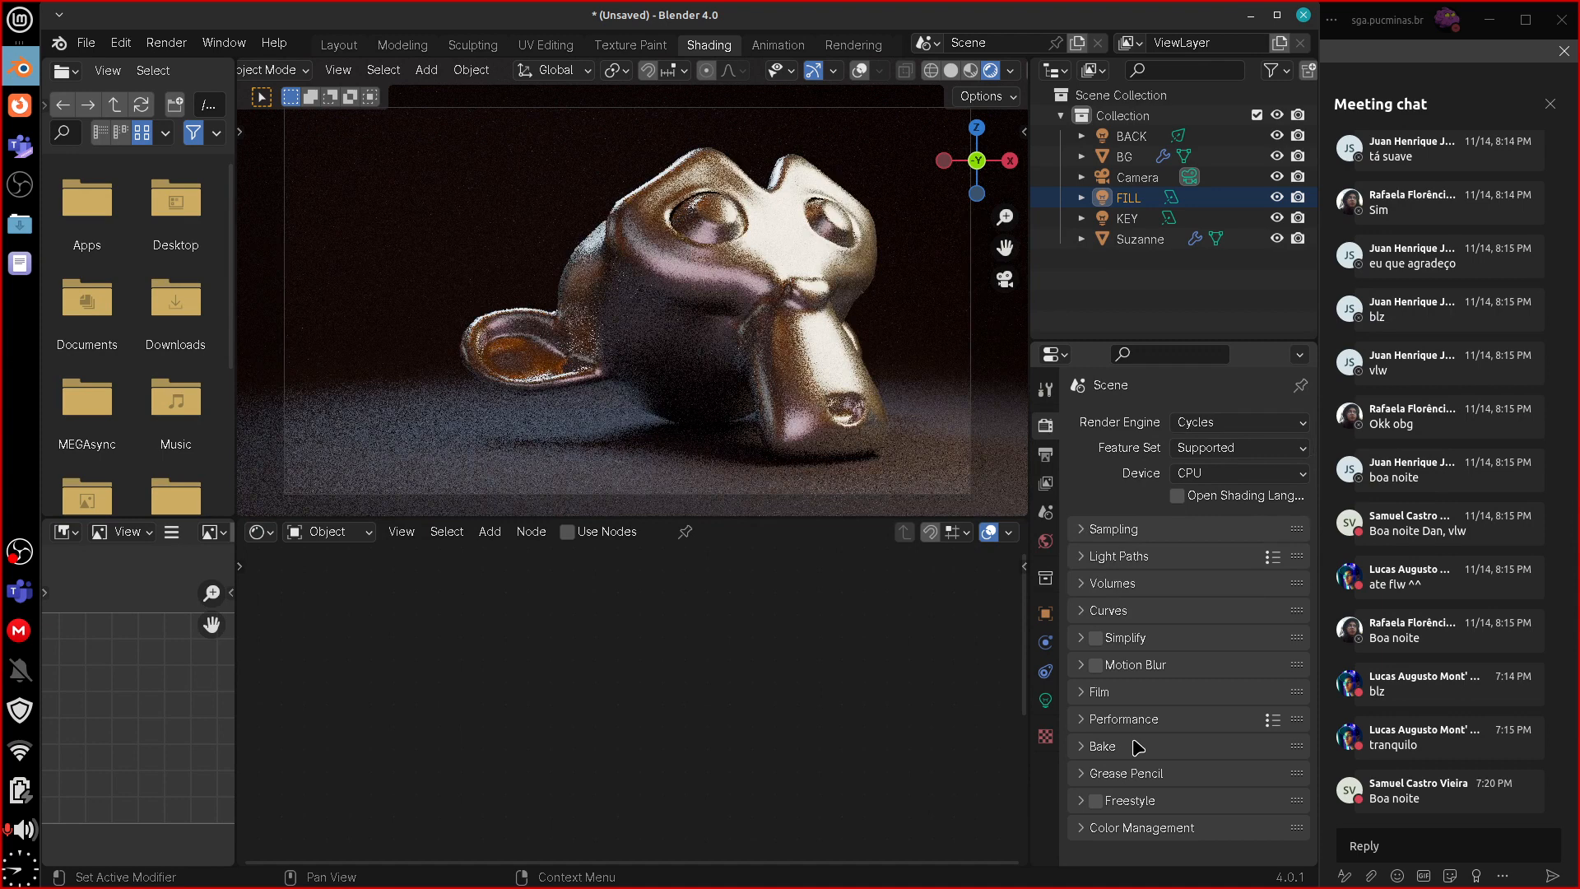
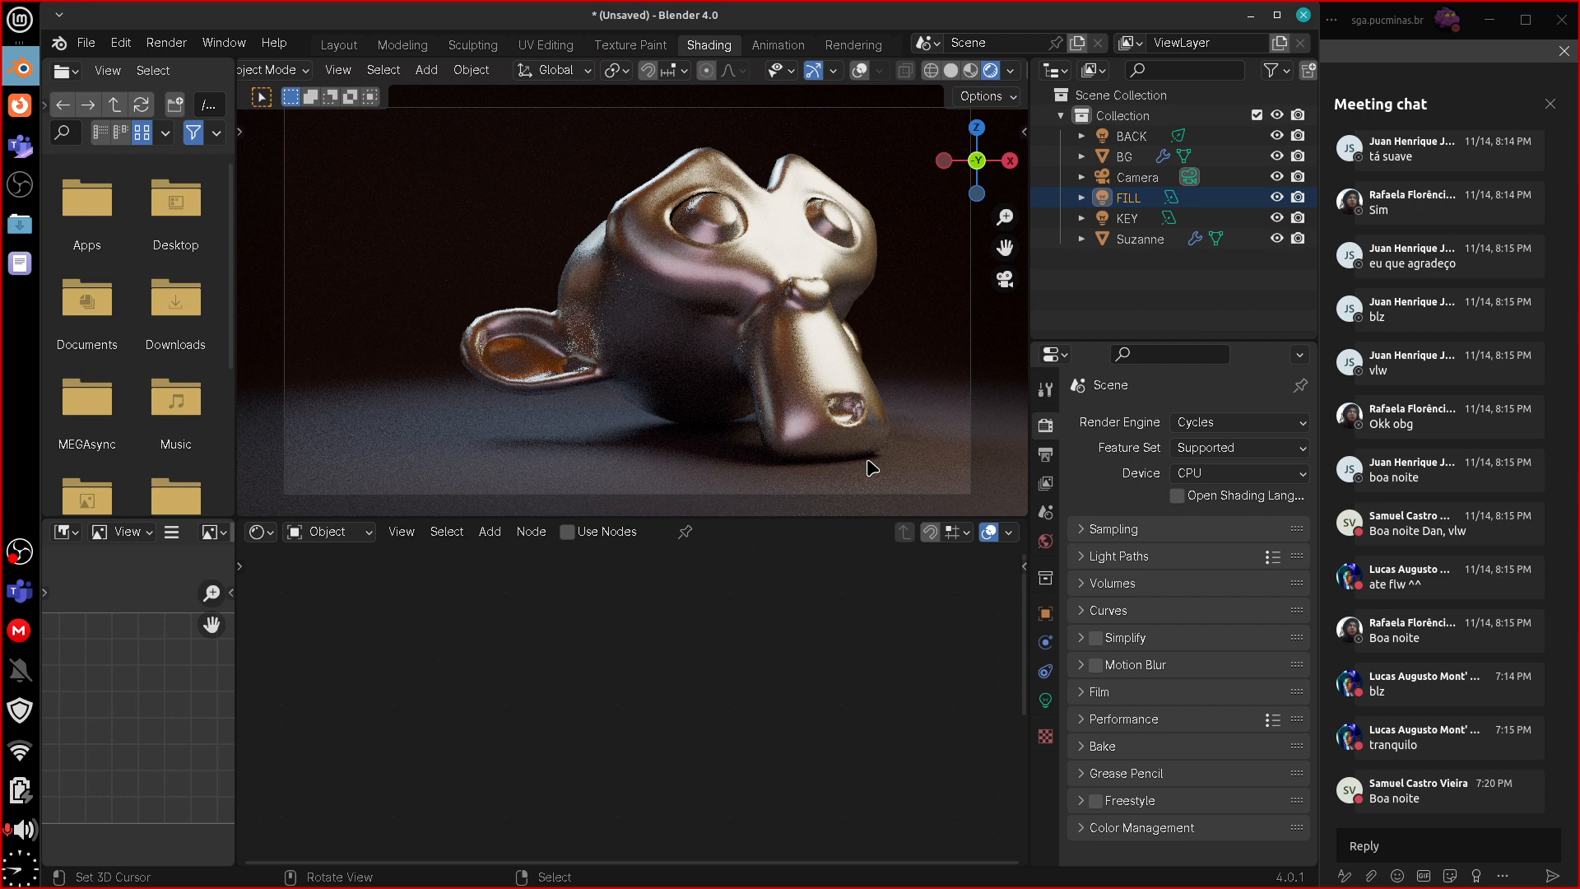
- Switch the render engine back from Cycles to EEVEE and widen the properties area
{"action": "left_click", "coordinate": [1113, 528]}
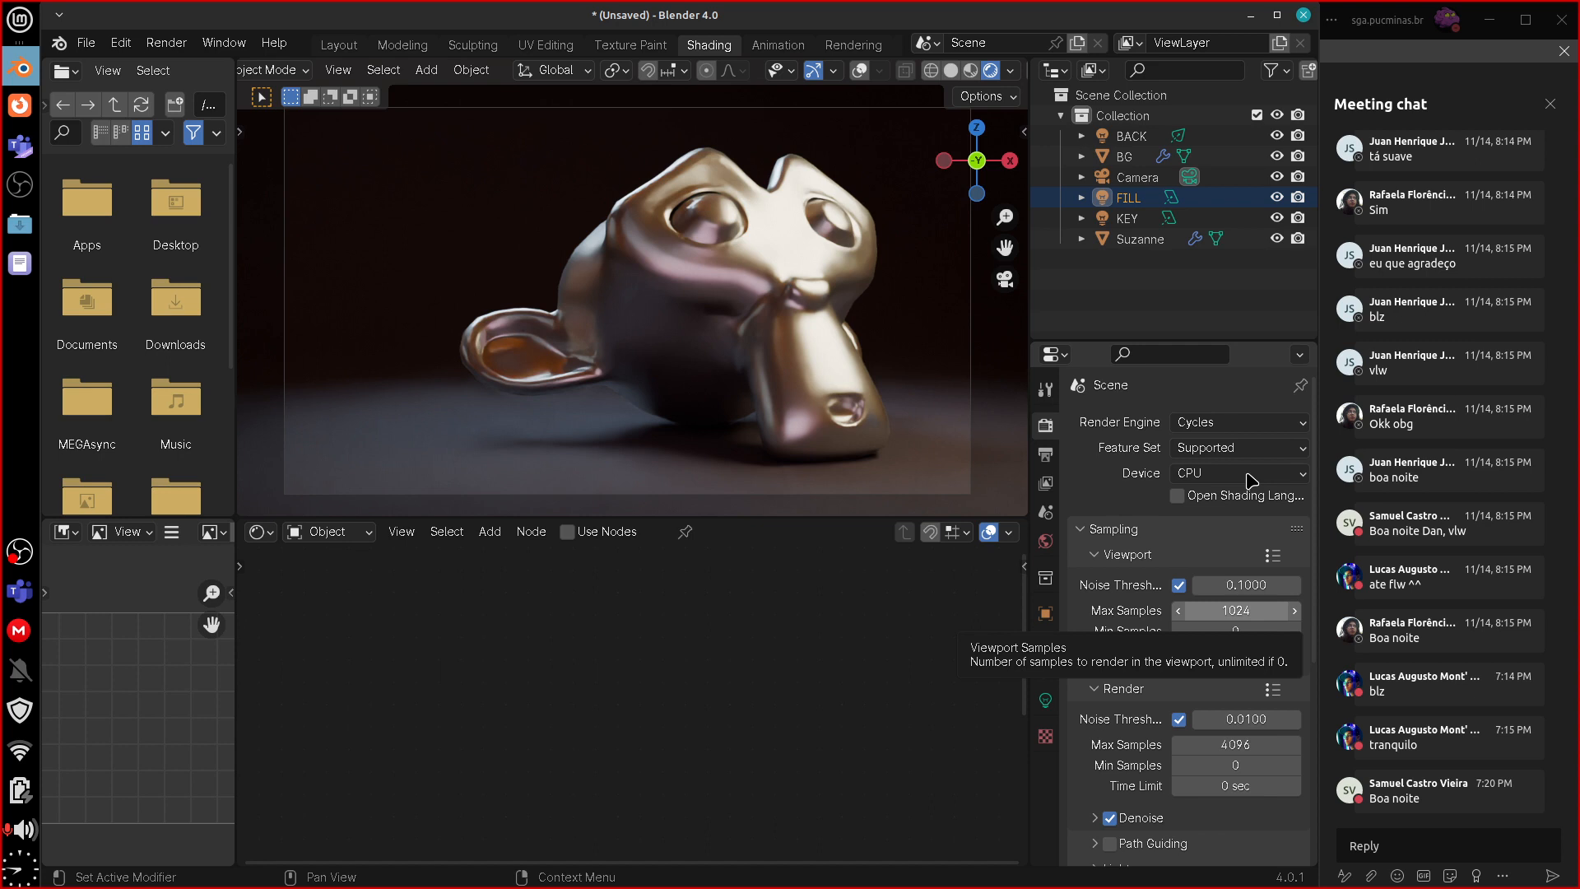
{"action": "left_click", "coordinate": [1262, 424]}
{"action": "left_click", "coordinate": [1262, 445]}
{"action": "left_click", "coordinate": [1268, 425]}
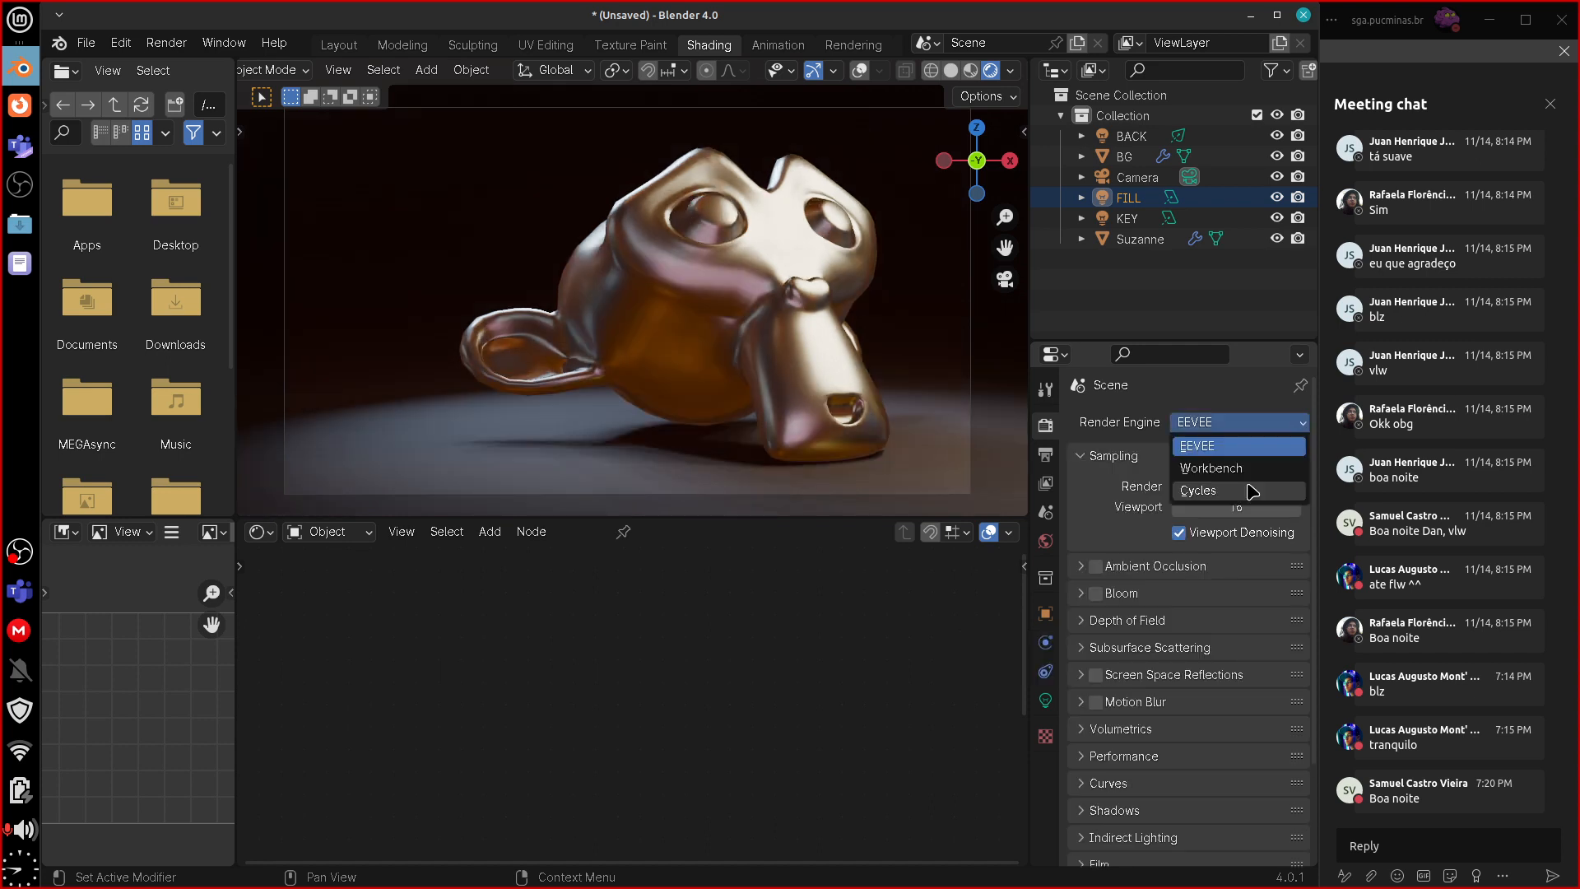
{"action": "left_click", "coordinate": [1251, 490]}
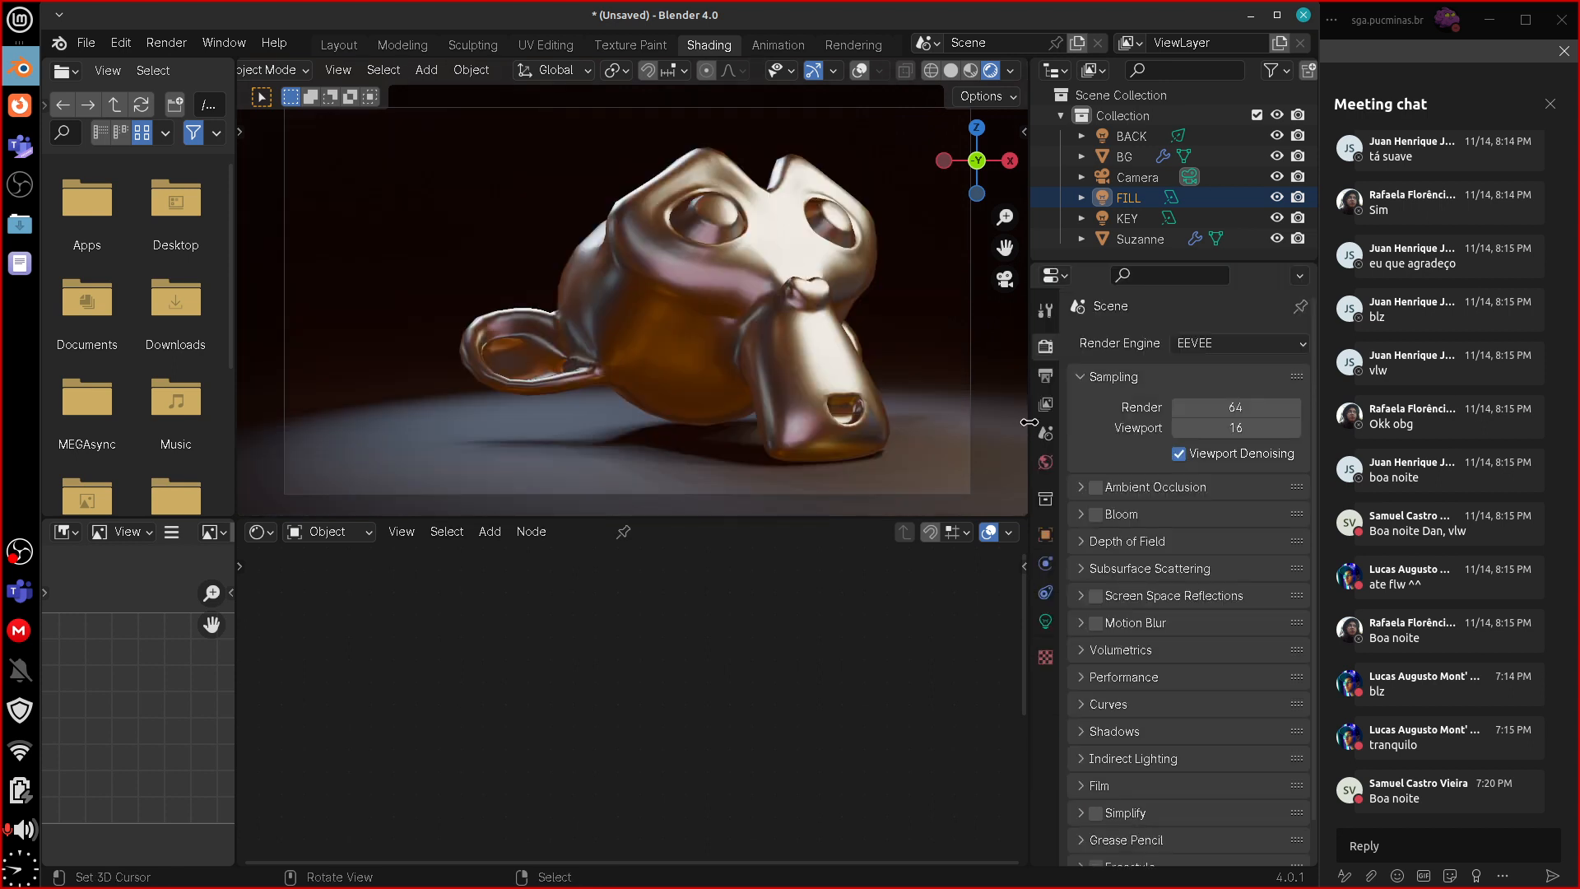
{"action": "left_click_drag", "start_coordinate": [1031, 426], "coordinate": [990, 423]}
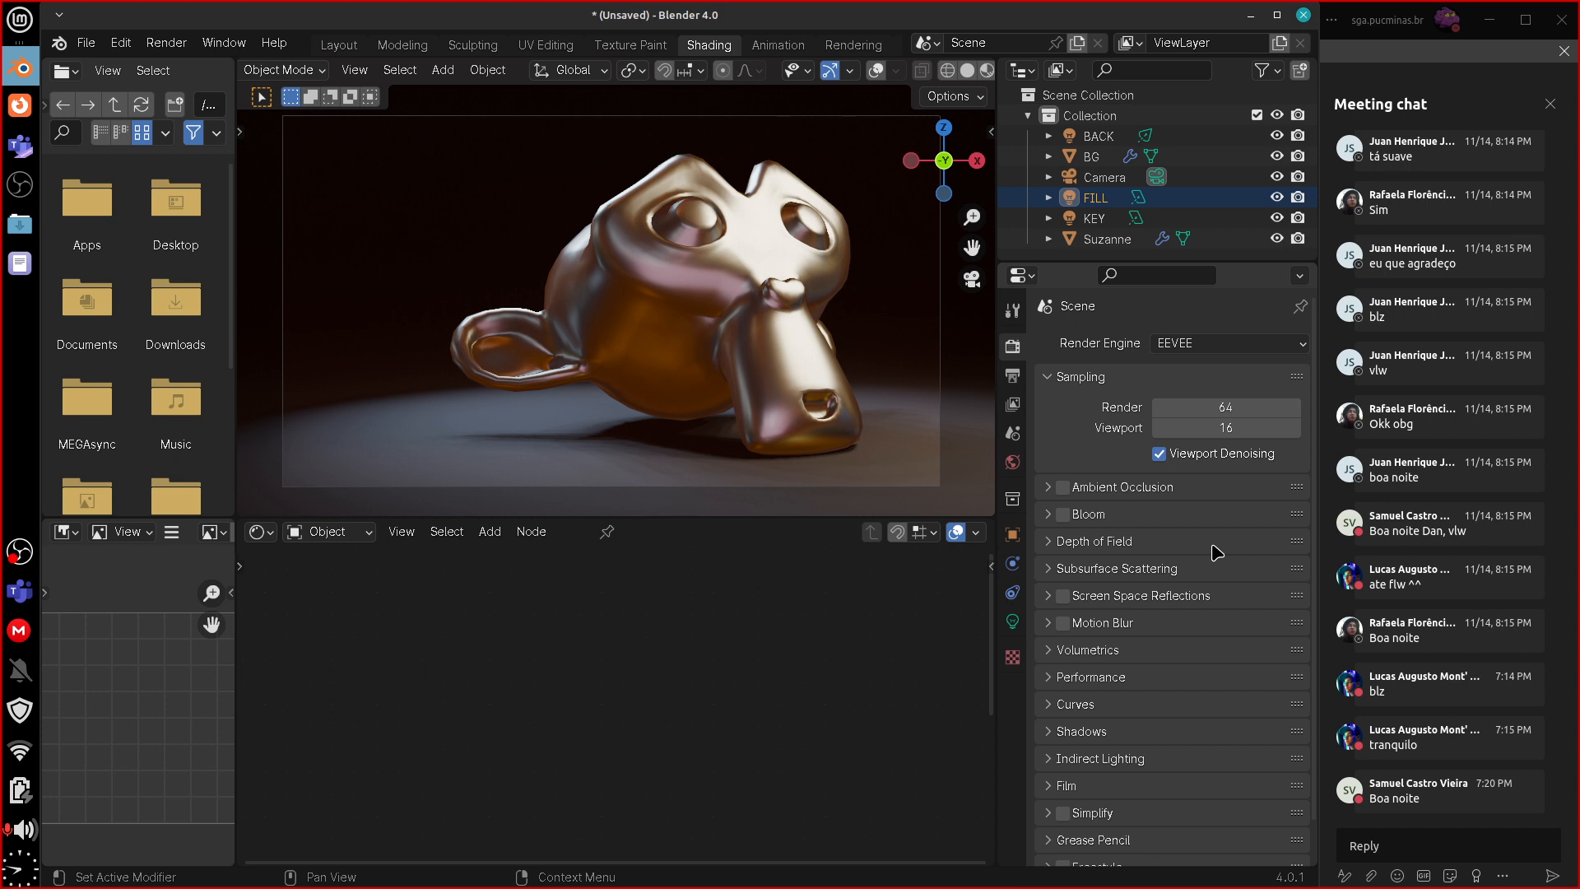
- Enable Ambient Occlusion, set its distance to 0.18 m and its trace precision to 0.5, and collapse its settings
{"action": "left_click", "coordinate": [1062, 487]}
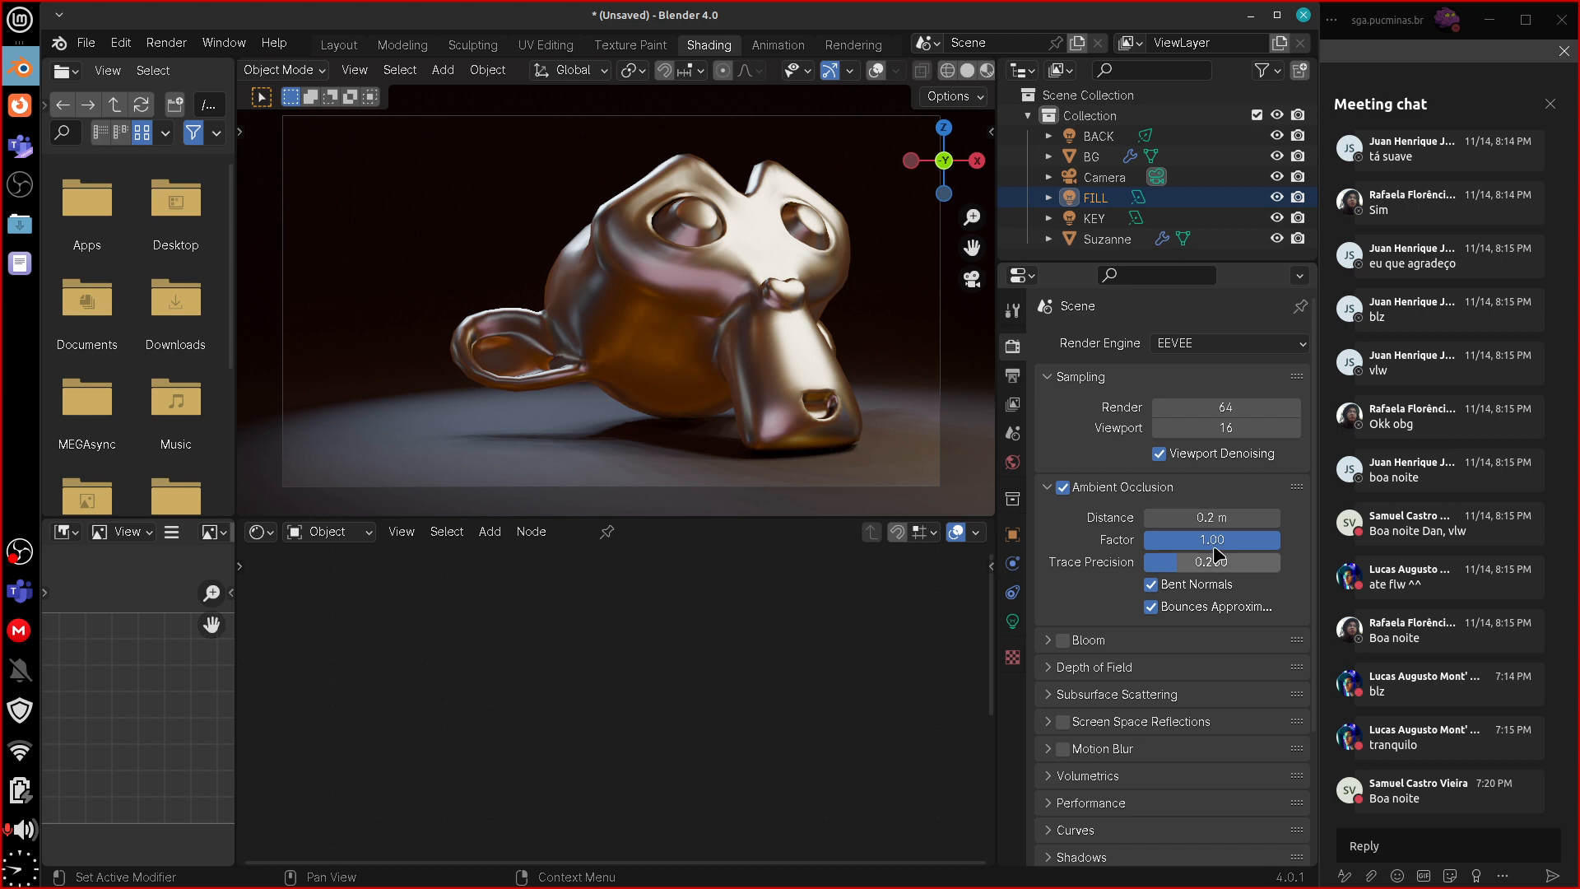
{"action": "left_click_drag", "start_coordinate": [1213, 519], "coordinate": [1206, 520]}
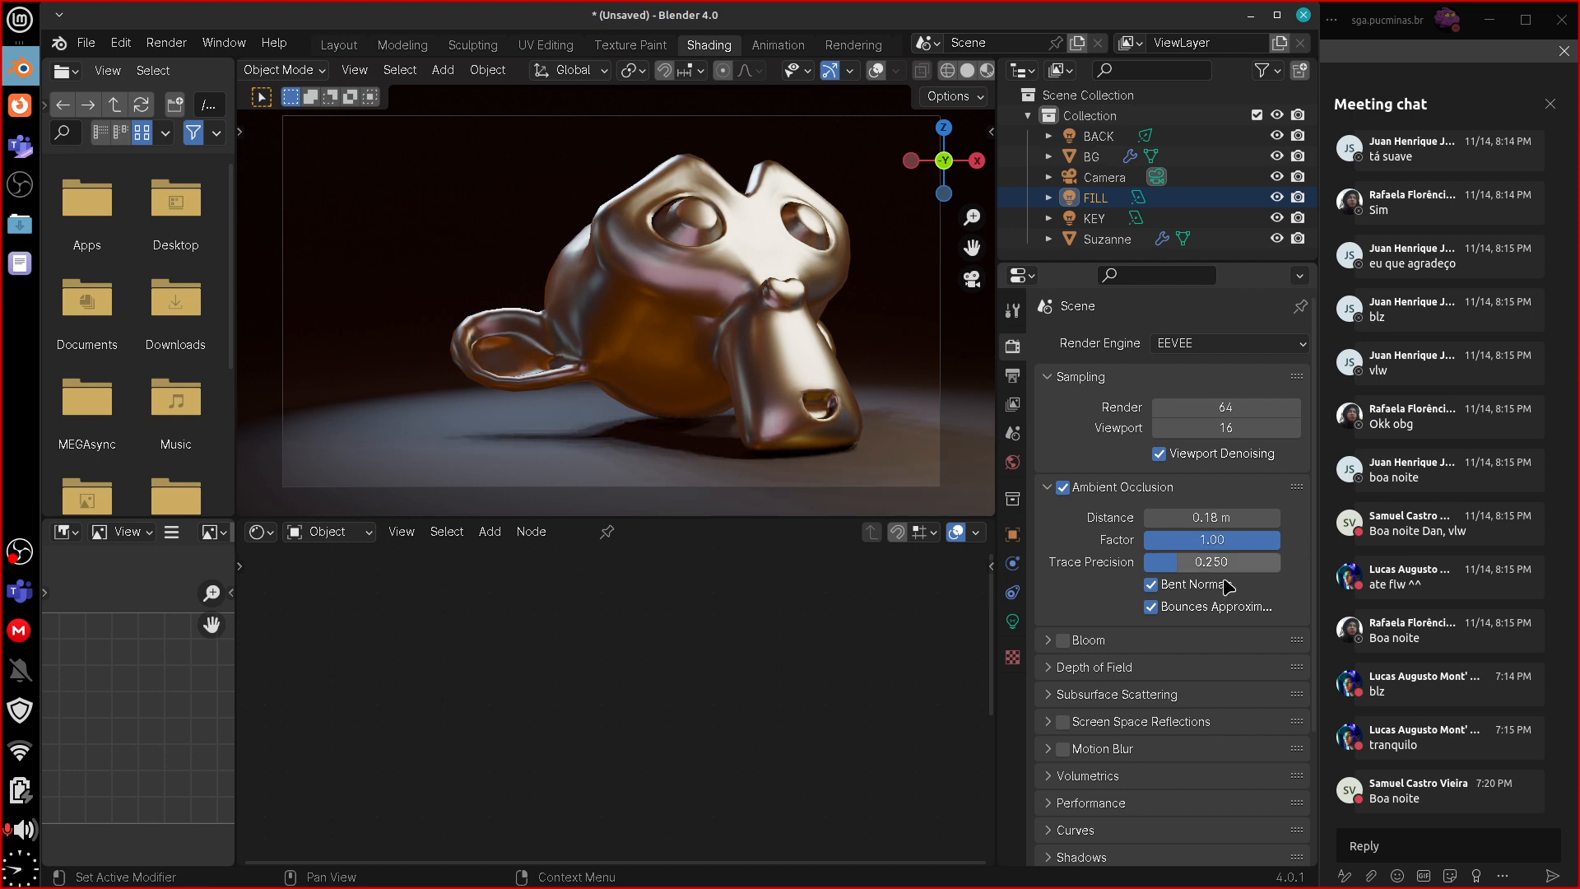
{"action": "mouse_move", "coordinate": [1222, 565]}
{"action": "left_mouse_down"}
{"action": "mouse_move", "coordinate": [1292, 559]}
{"action": "mouse_move", "coordinate": [1191, 567]}
{"action": "mouse_move", "coordinate": [1224, 559]}
{"action": "left_mouse_up"}
{"action": "left_click", "coordinate": [1229, 566]}
{"action": "key", "text": "BackSpace"}
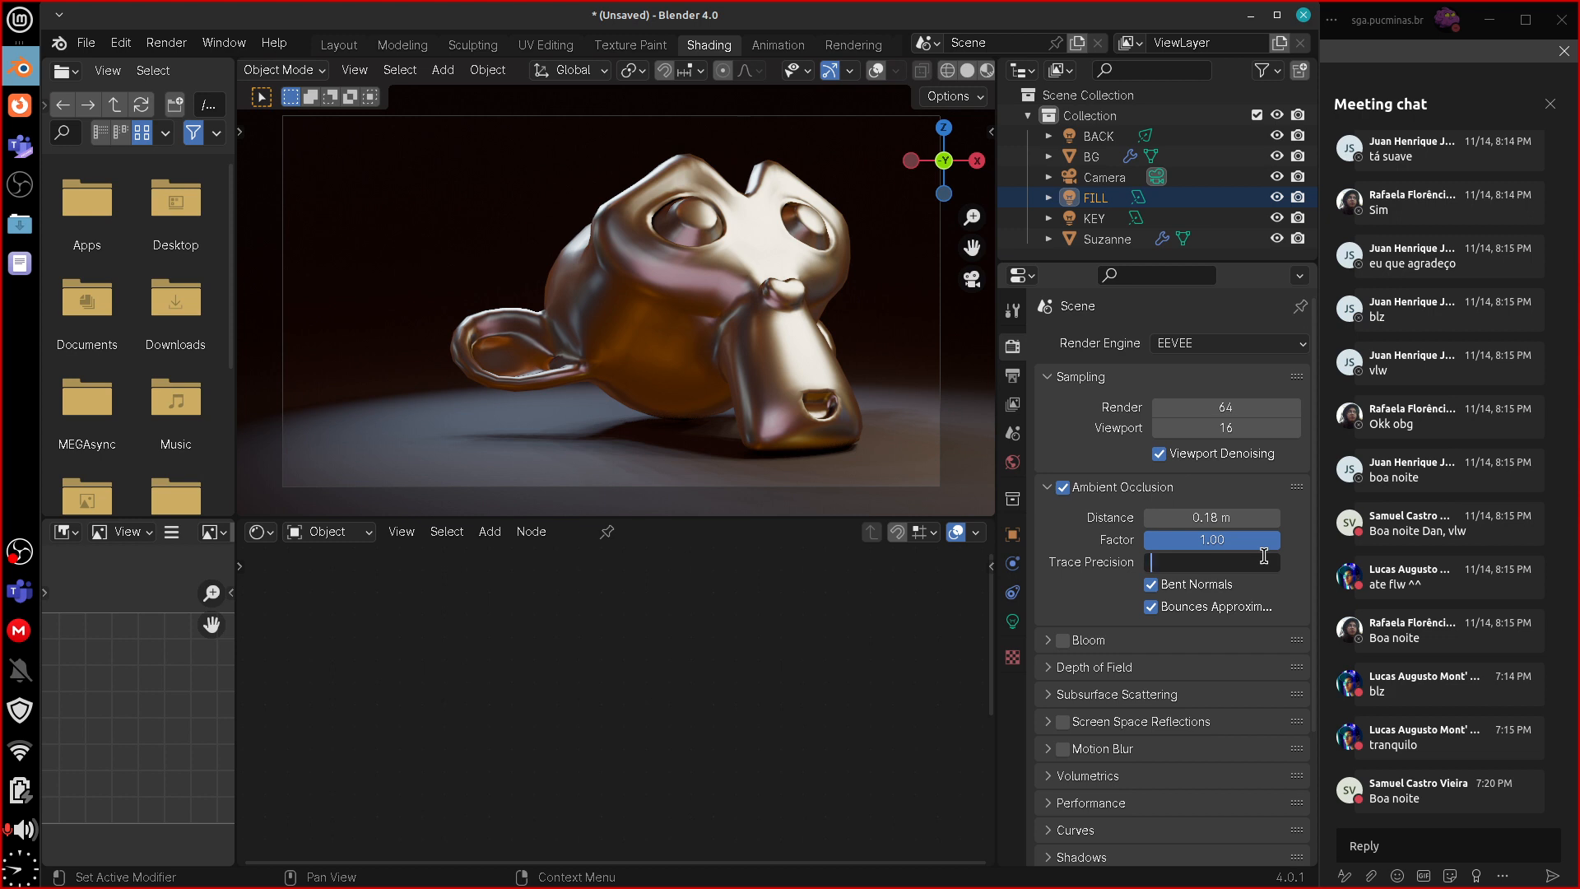
{"action": "type", "text": "0.5"}
{"action": "key", "text": "Return"}
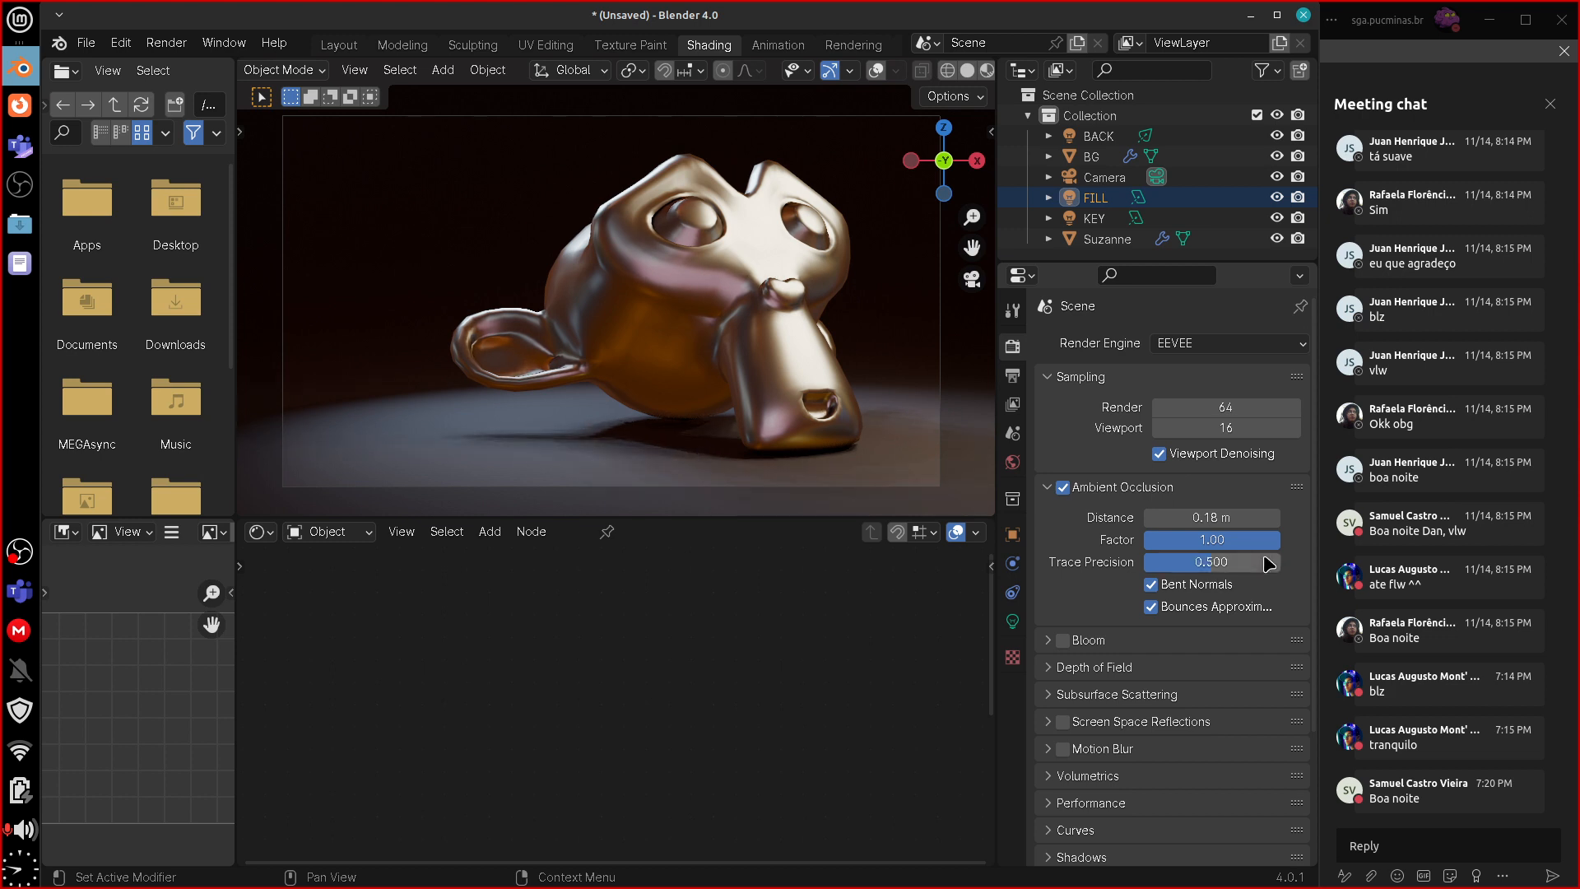
{"action": "left_click", "coordinate": [1054, 492]}
- Enable Bloom, reduce its radius to 3.881, and collapse its settings
{"action": "left_click", "coordinate": [1063, 514]}
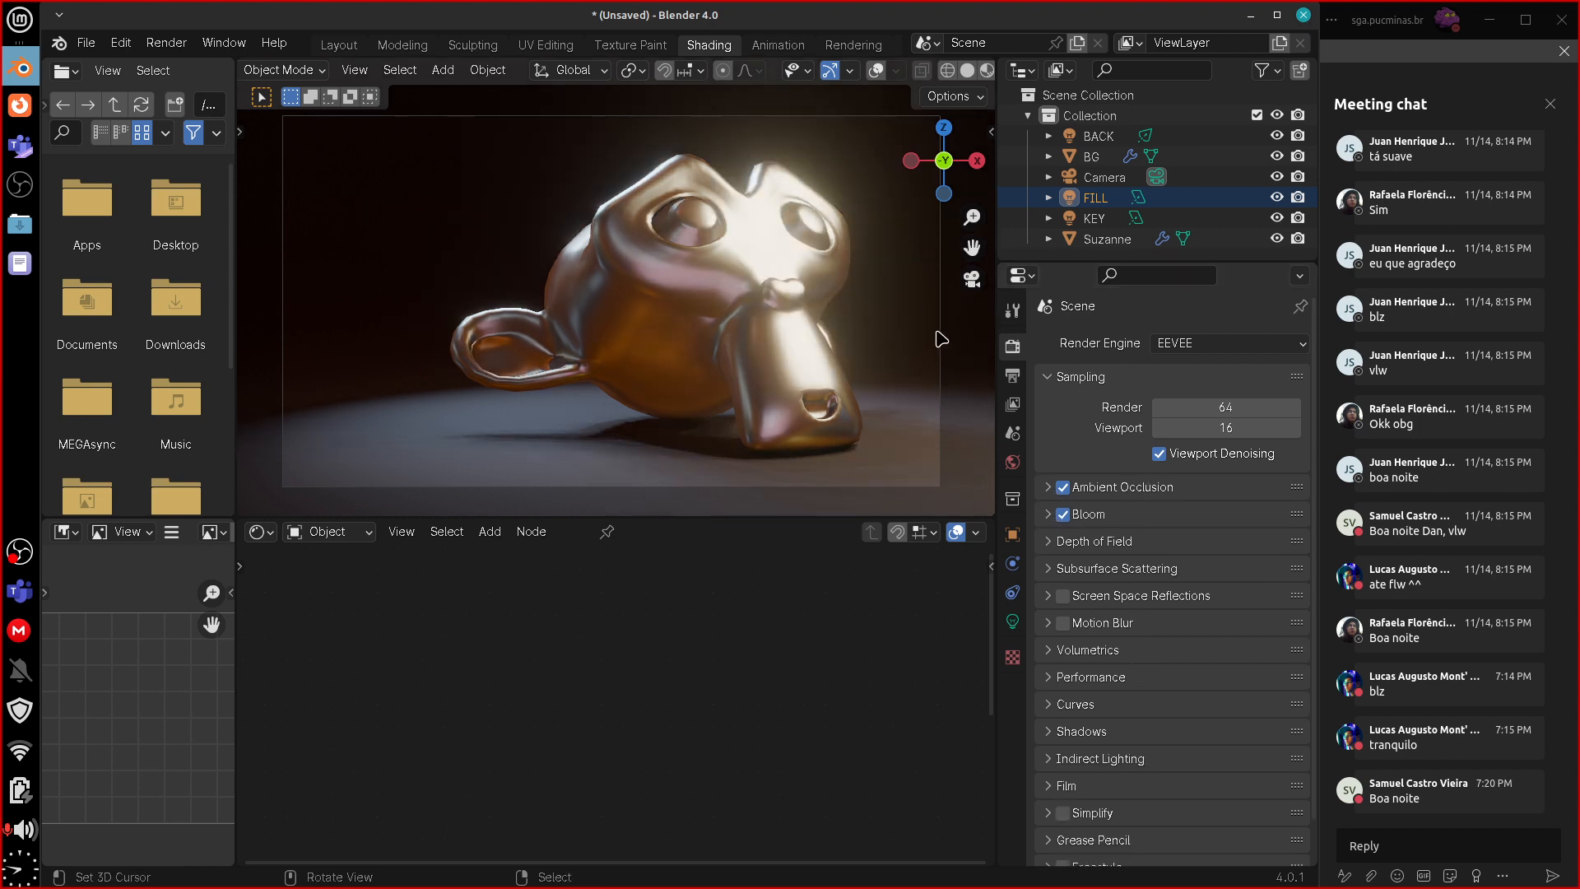
{"action": "left_click", "coordinate": [1050, 515]}
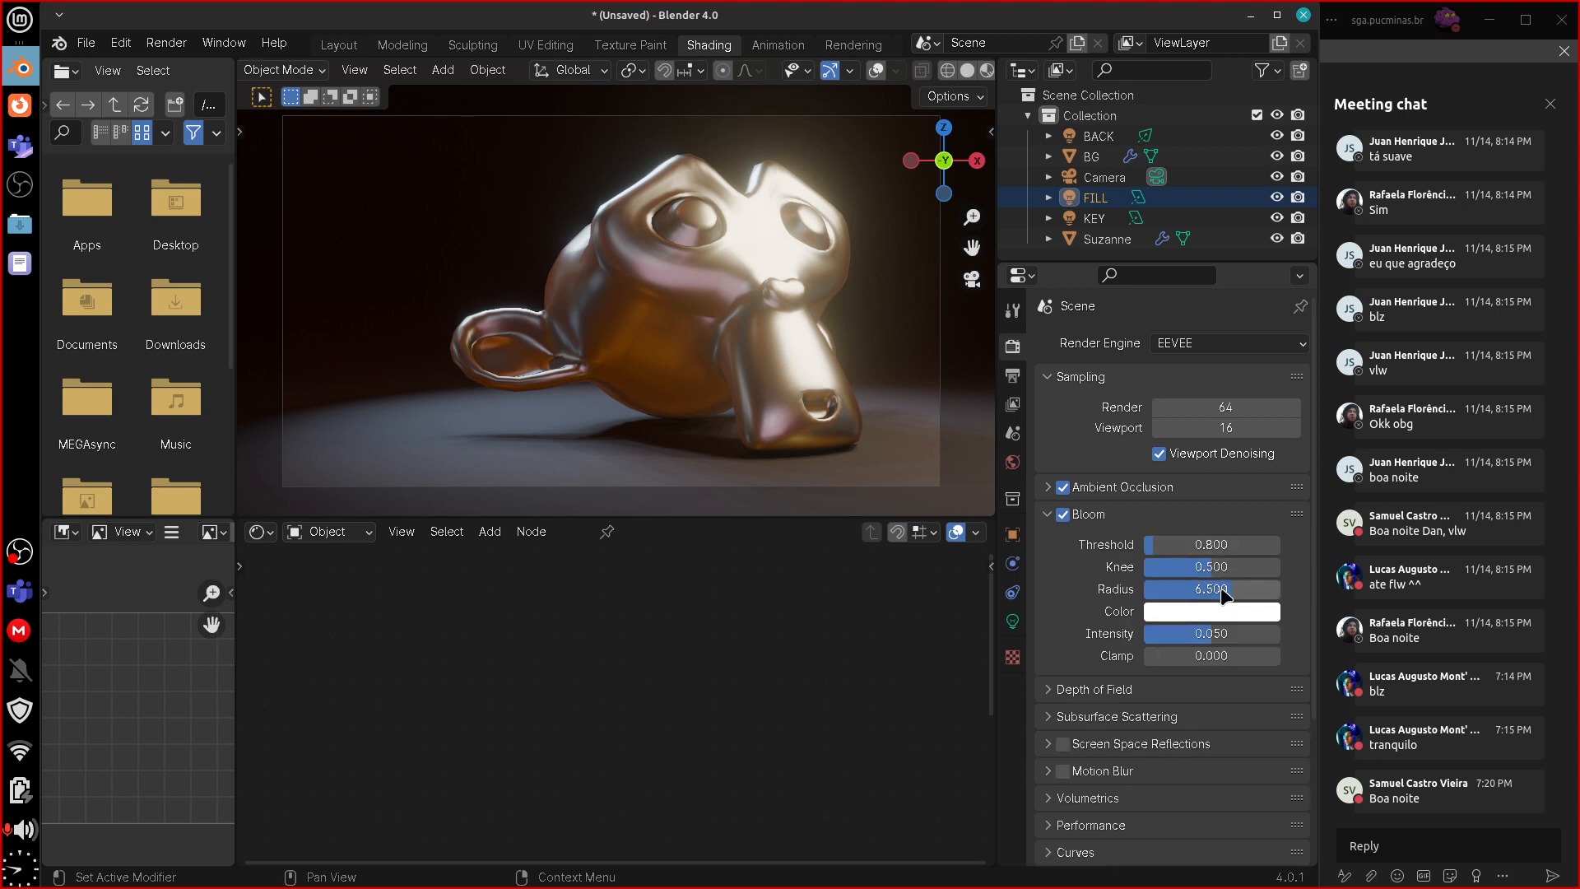
{"action": "mouse_move", "coordinate": [1224, 594]}
{"action": "left_mouse_down"}
{"action": "mouse_move", "coordinate": [1154, 586]}
{"action": "mouse_move", "coordinate": [1217, 599]}
{"action": "mouse_move", "coordinate": [1199, 588]}
{"action": "left_mouse_up"}
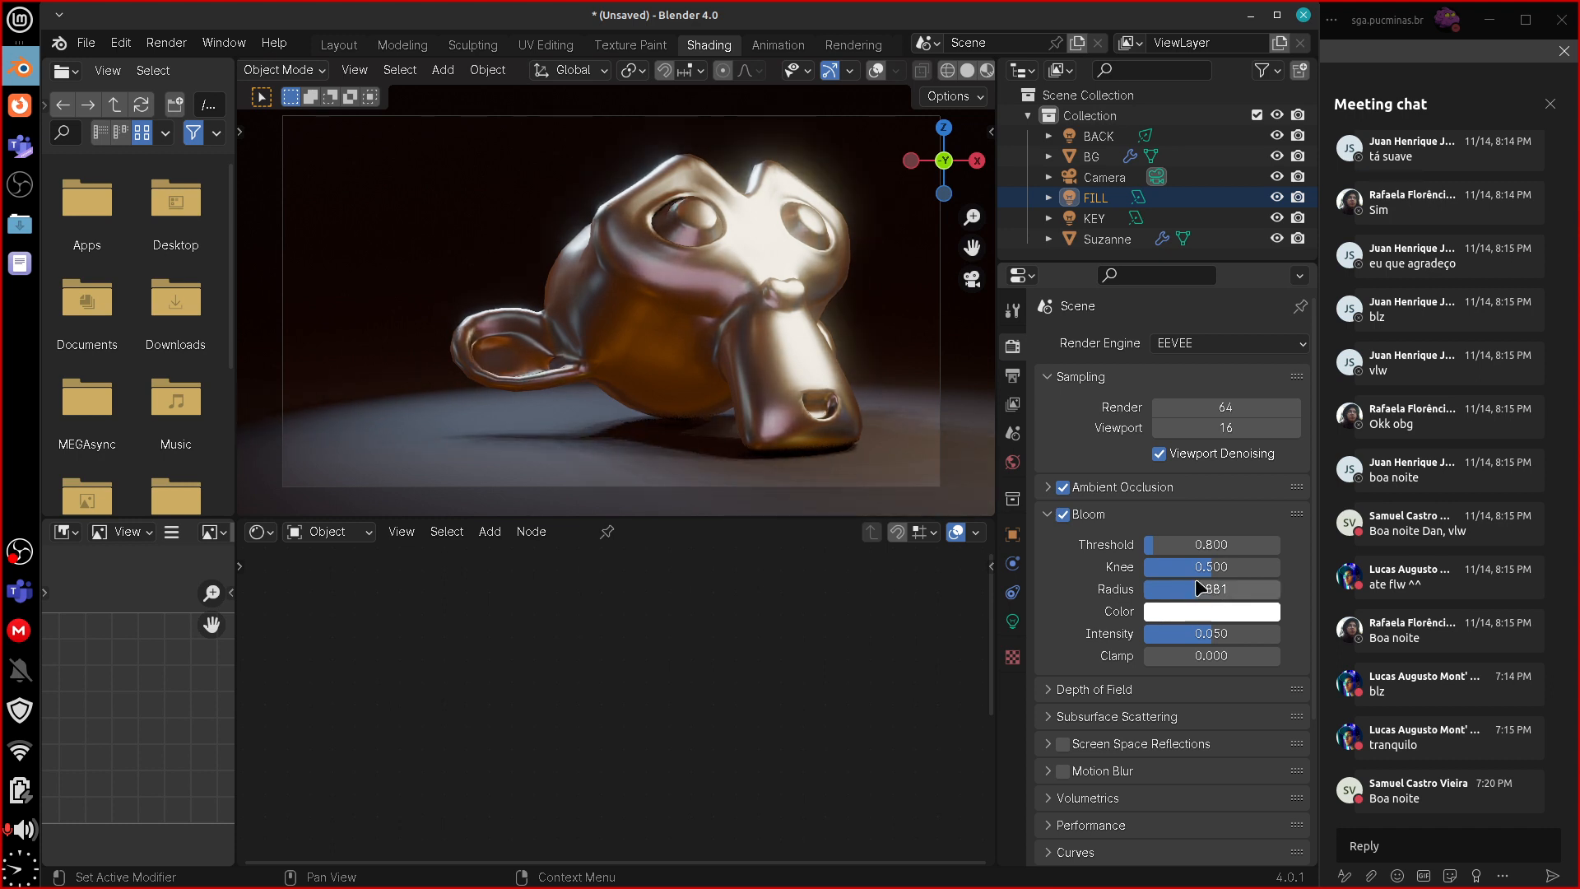
{"action": "left_click", "coordinate": [1346, 698]}
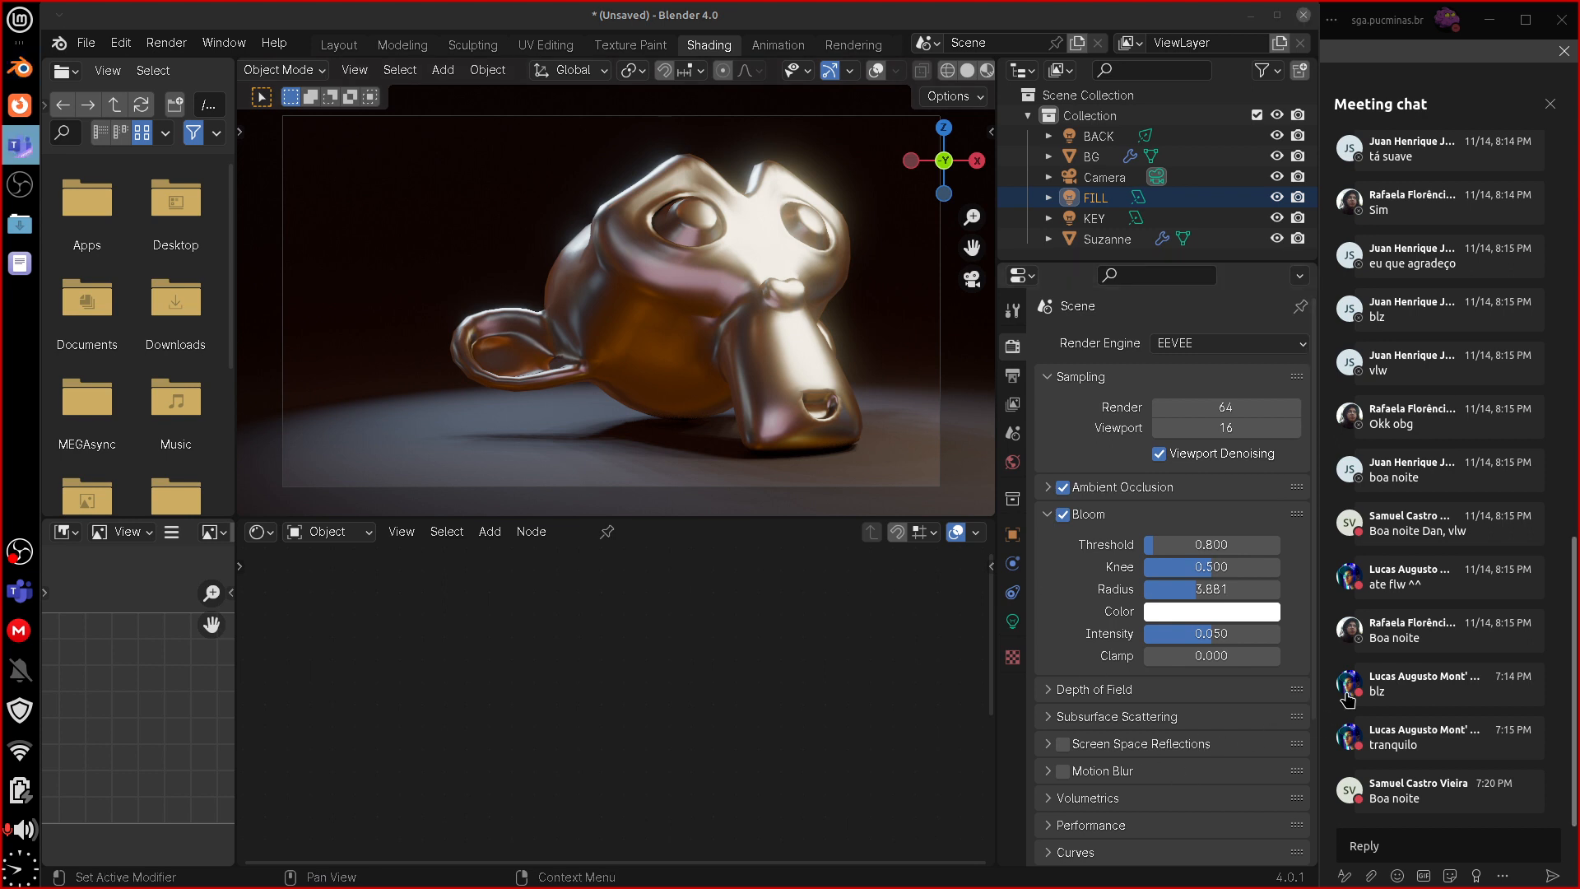
{"action": "left_click", "coordinate": [1049, 516]}
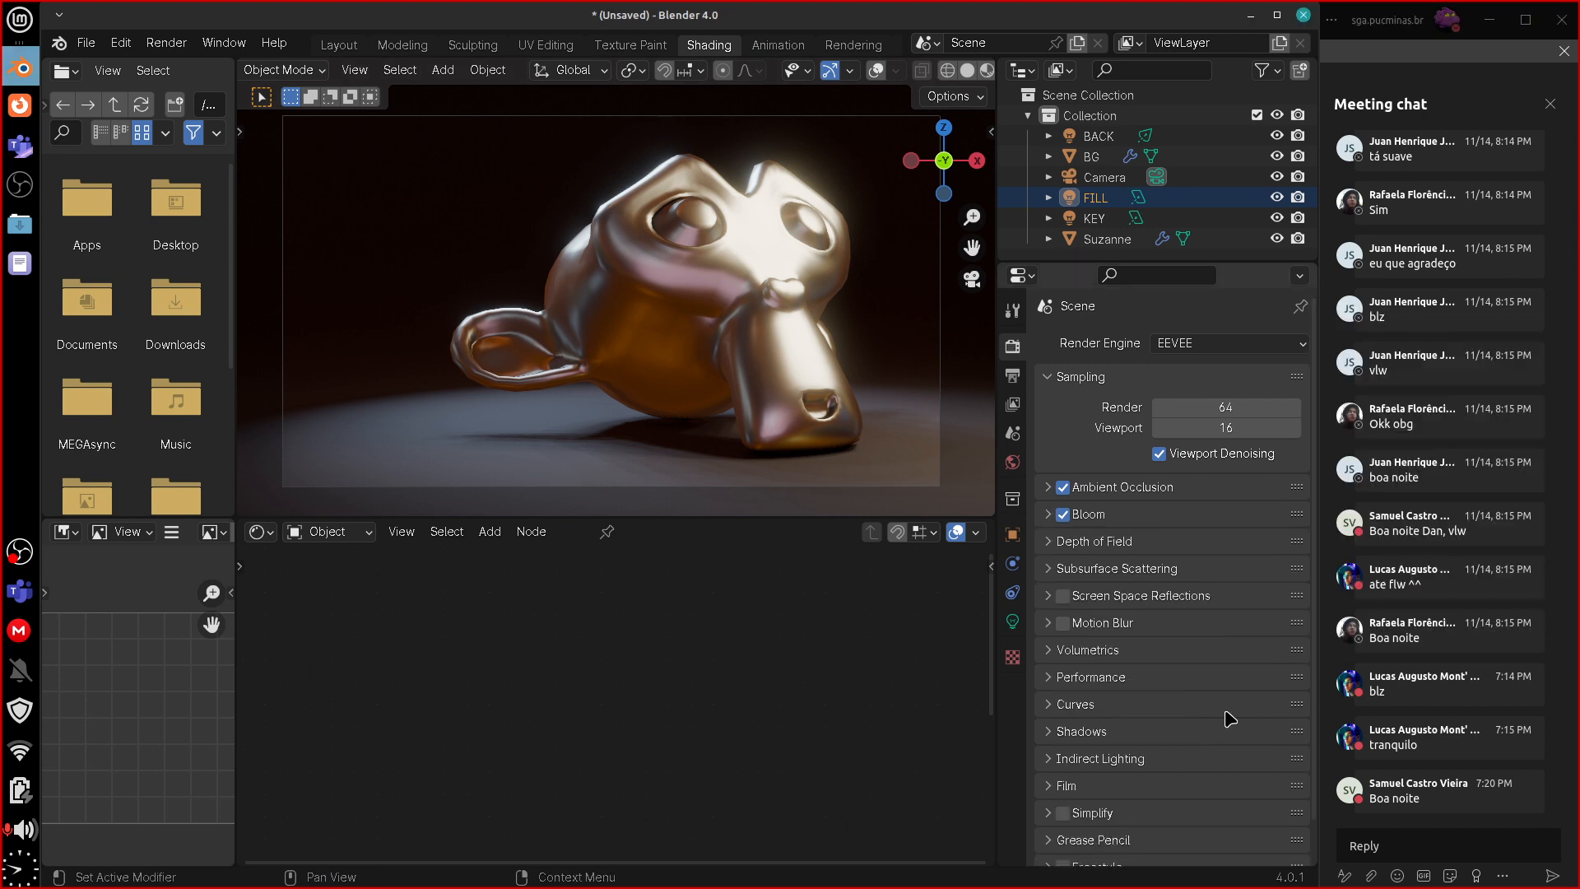
- Enable depth of field on the Camera and try a focus distance of 1.1 m
{"action": "left_click", "coordinate": [1062, 541]}
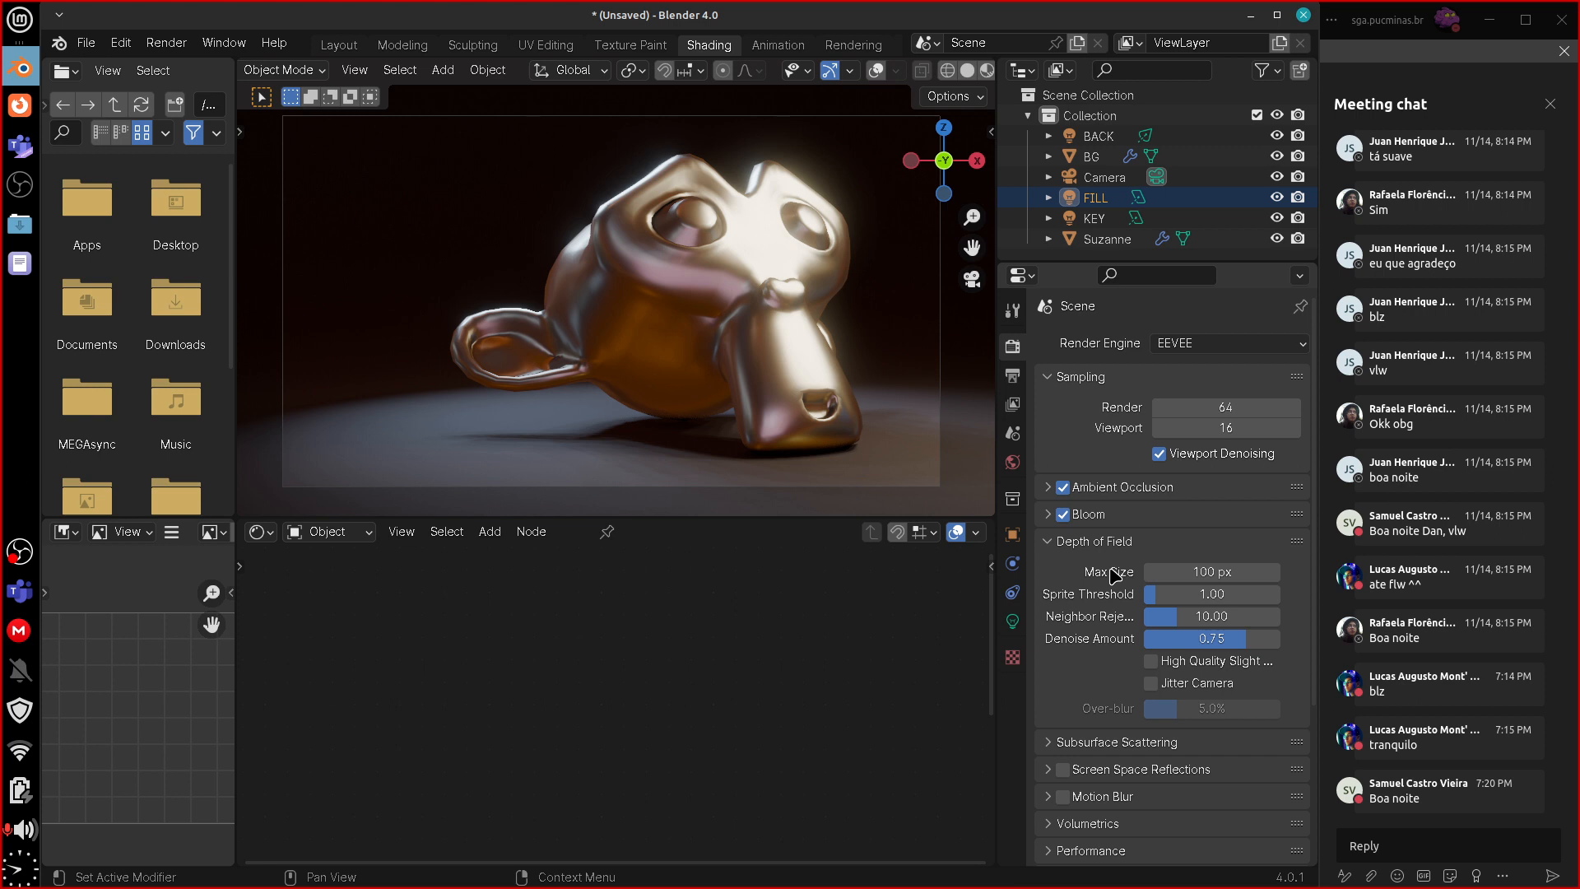
{"action": "left_click", "coordinate": [944, 427]}
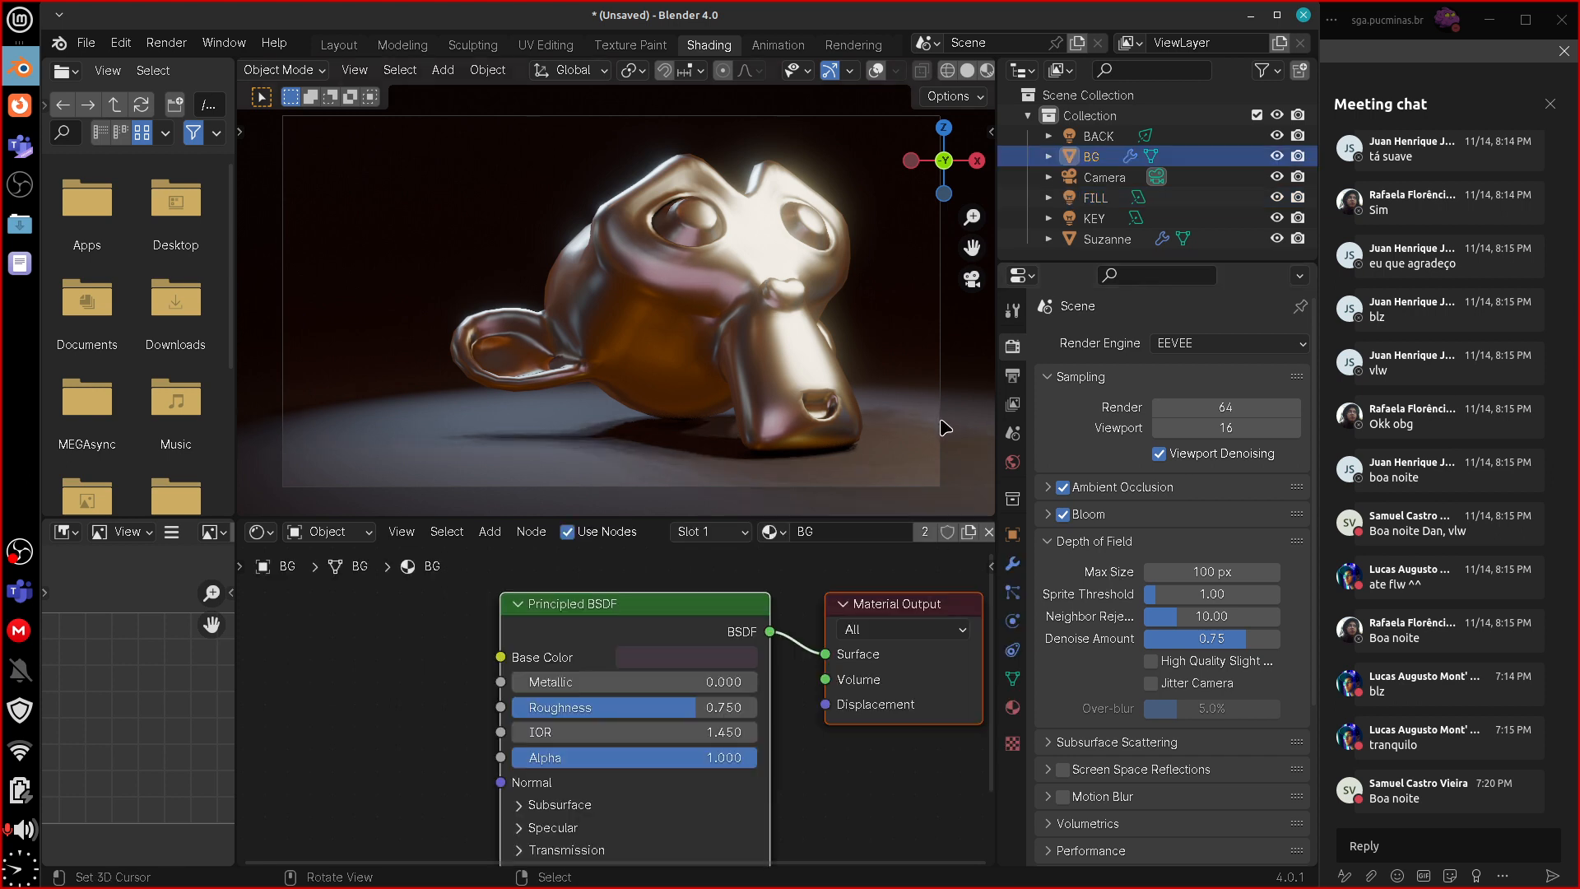
{"action": "left_click", "coordinate": [1105, 177]}
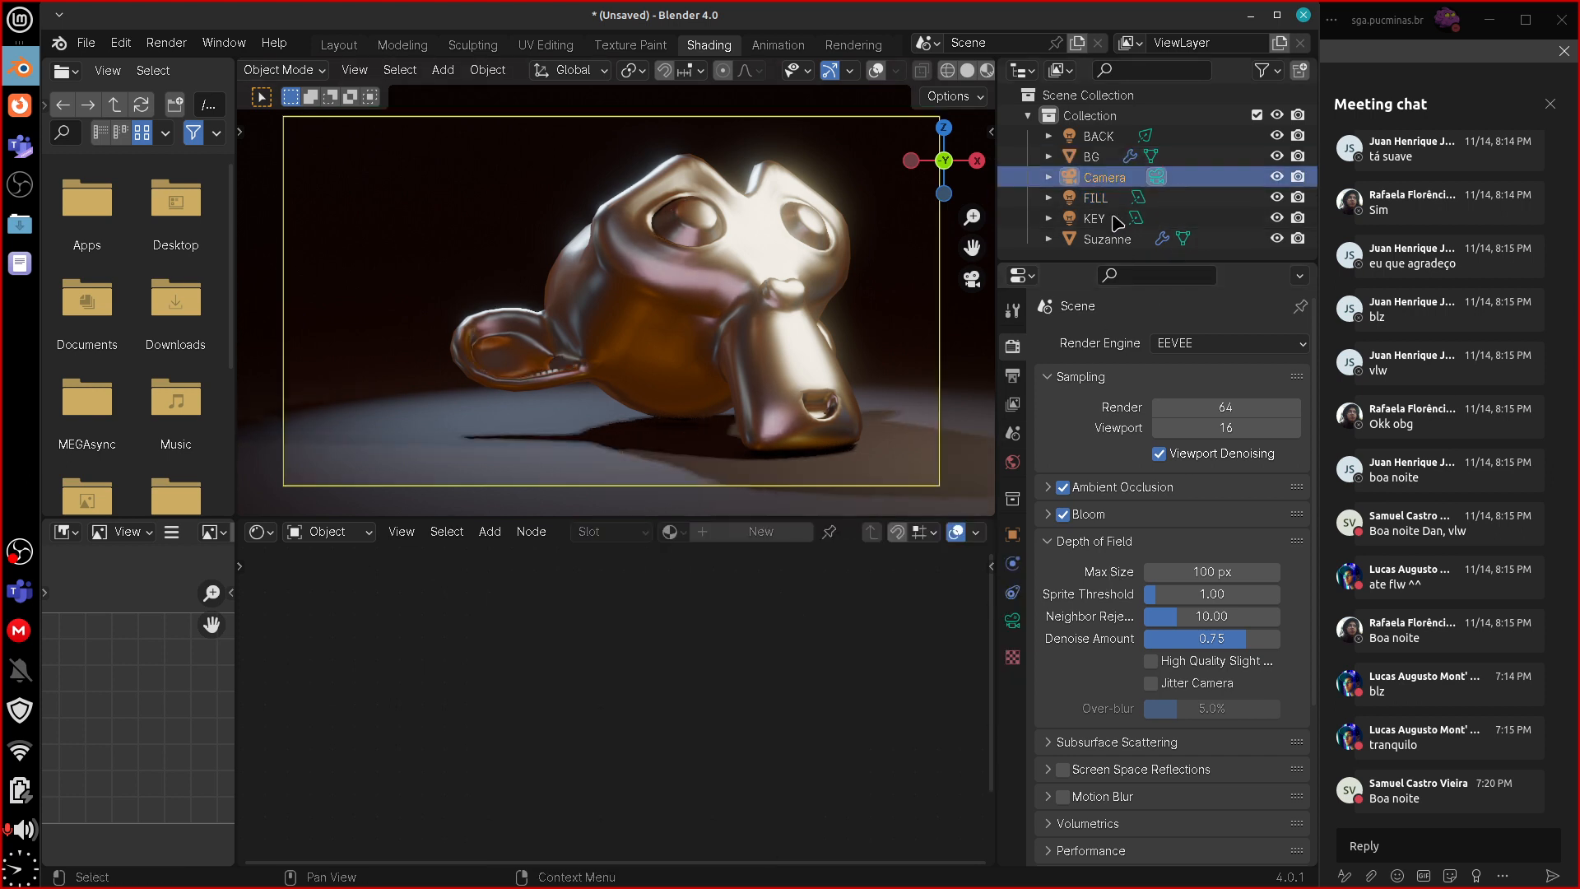
{"action": "left_click", "coordinate": [1012, 620]}
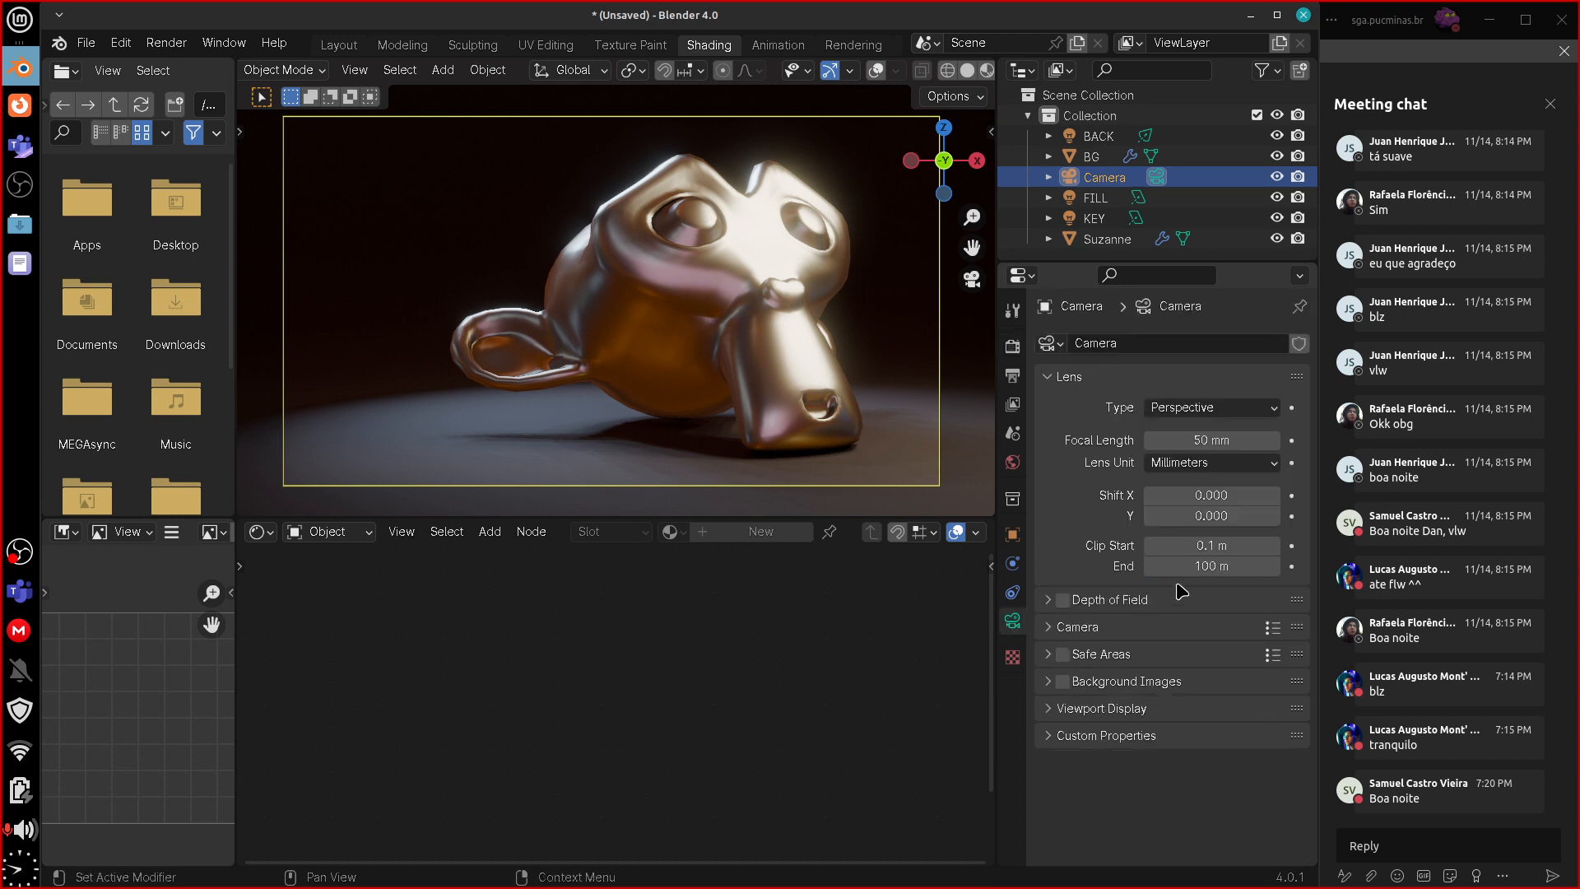
{"action": "left_click", "coordinate": [1083, 600]}
{"action": "left_click", "coordinate": [1062, 600]}
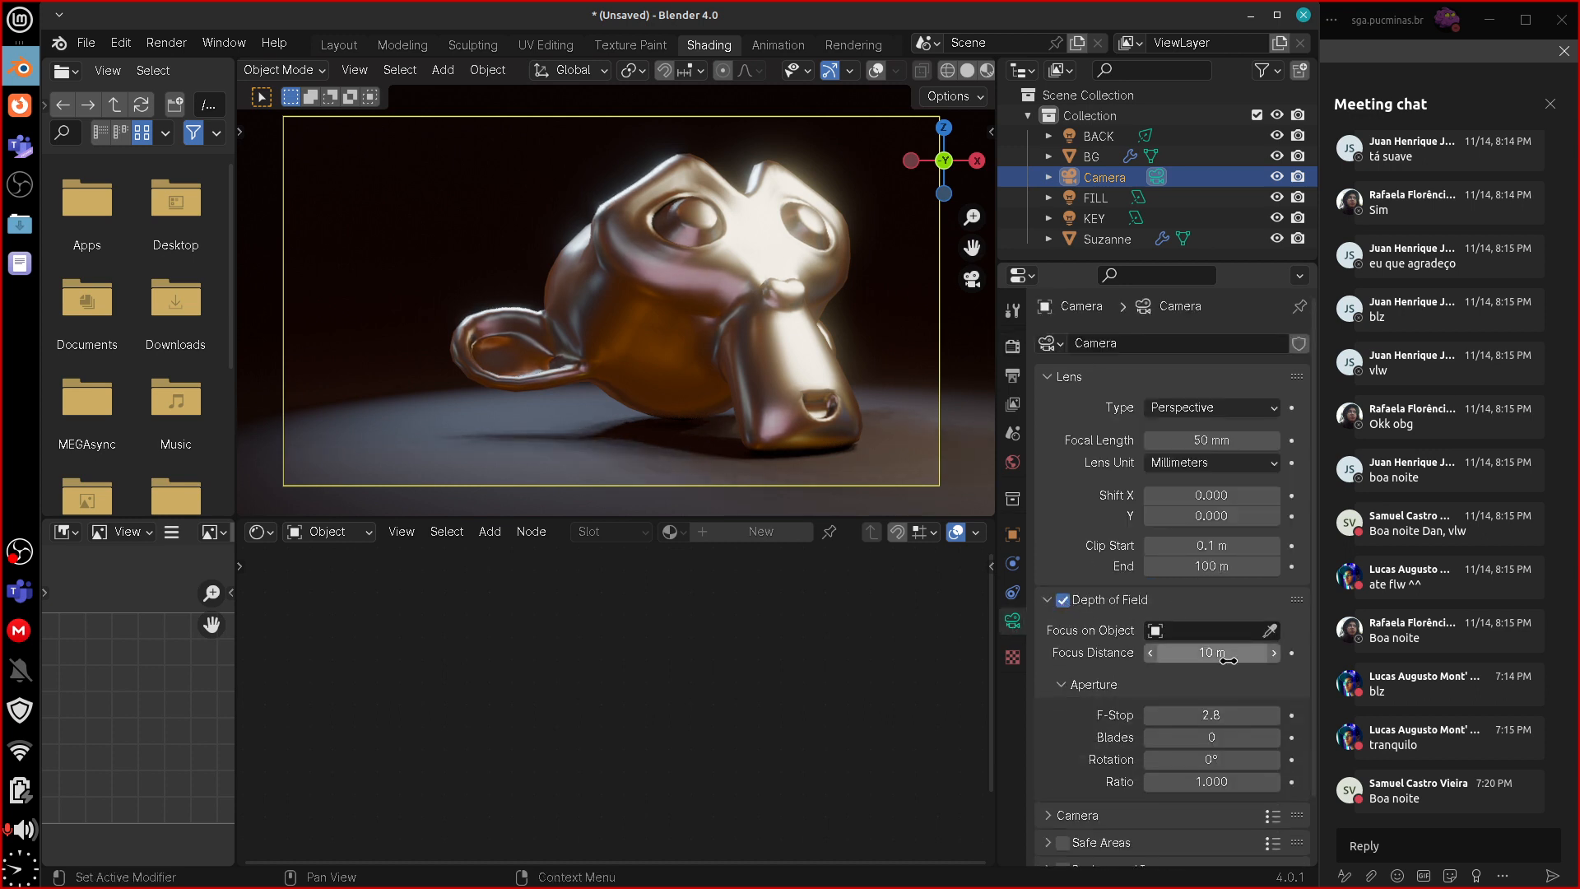
{"action": "left_click_drag", "start_coordinate": [1232, 652], "coordinate": [832, 695]}
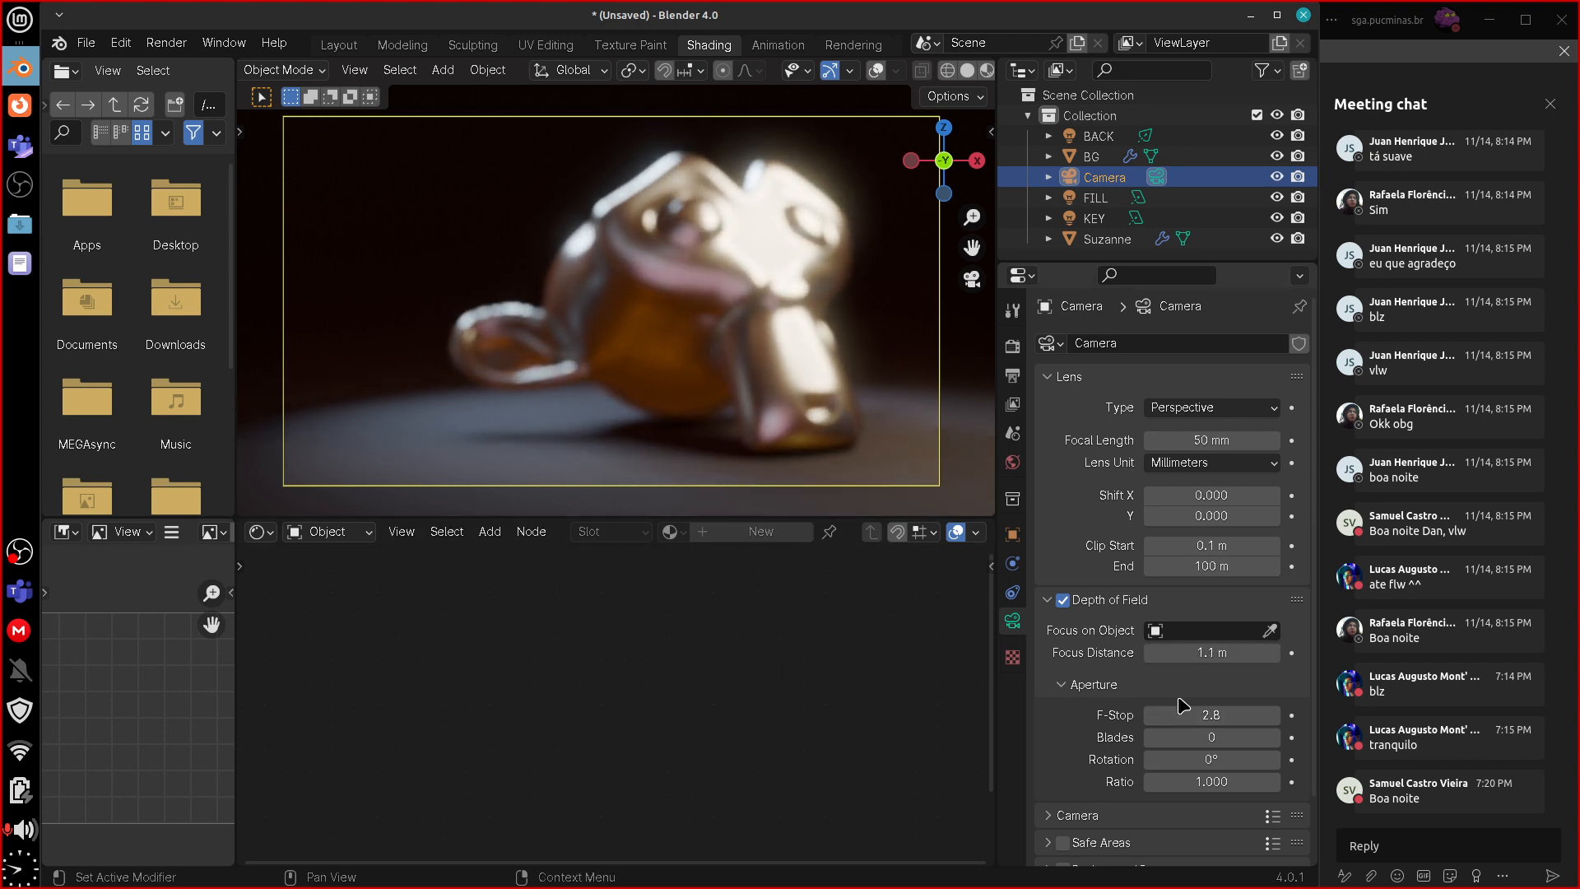
- Turn off the Camera's depth of field and return to the render settings with their Depth of Field section collapsed
{"action": "left_click", "coordinate": [1063, 600]}
{"action": "left_click", "coordinate": [1054, 603]}
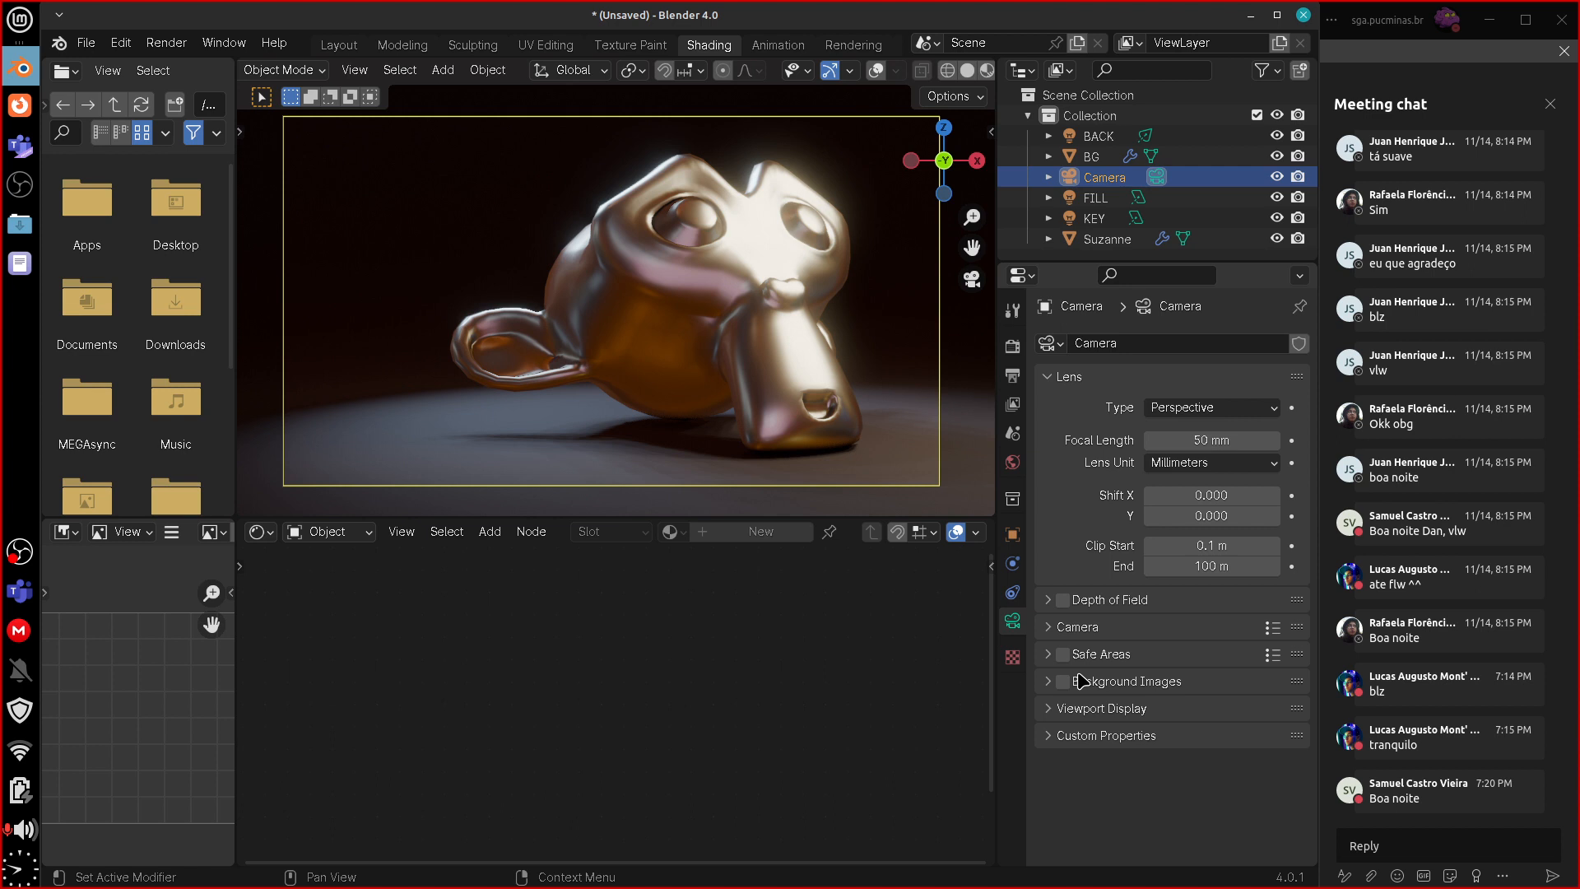
{"action": "left_click", "coordinate": [1012, 346]}
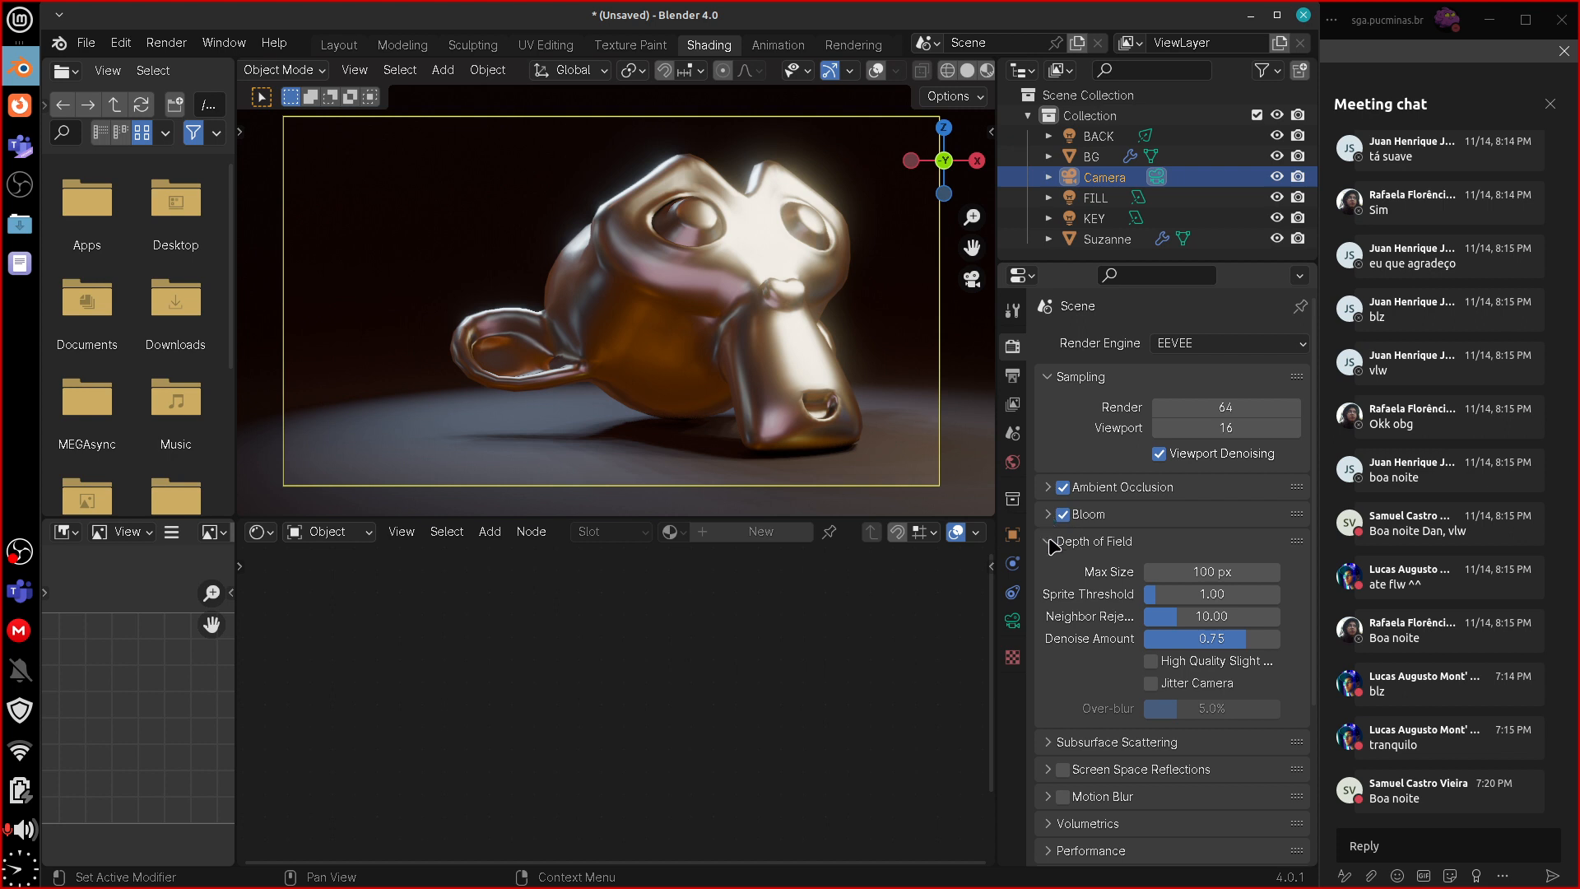
{"action": "left_click", "coordinate": [1091, 544]}
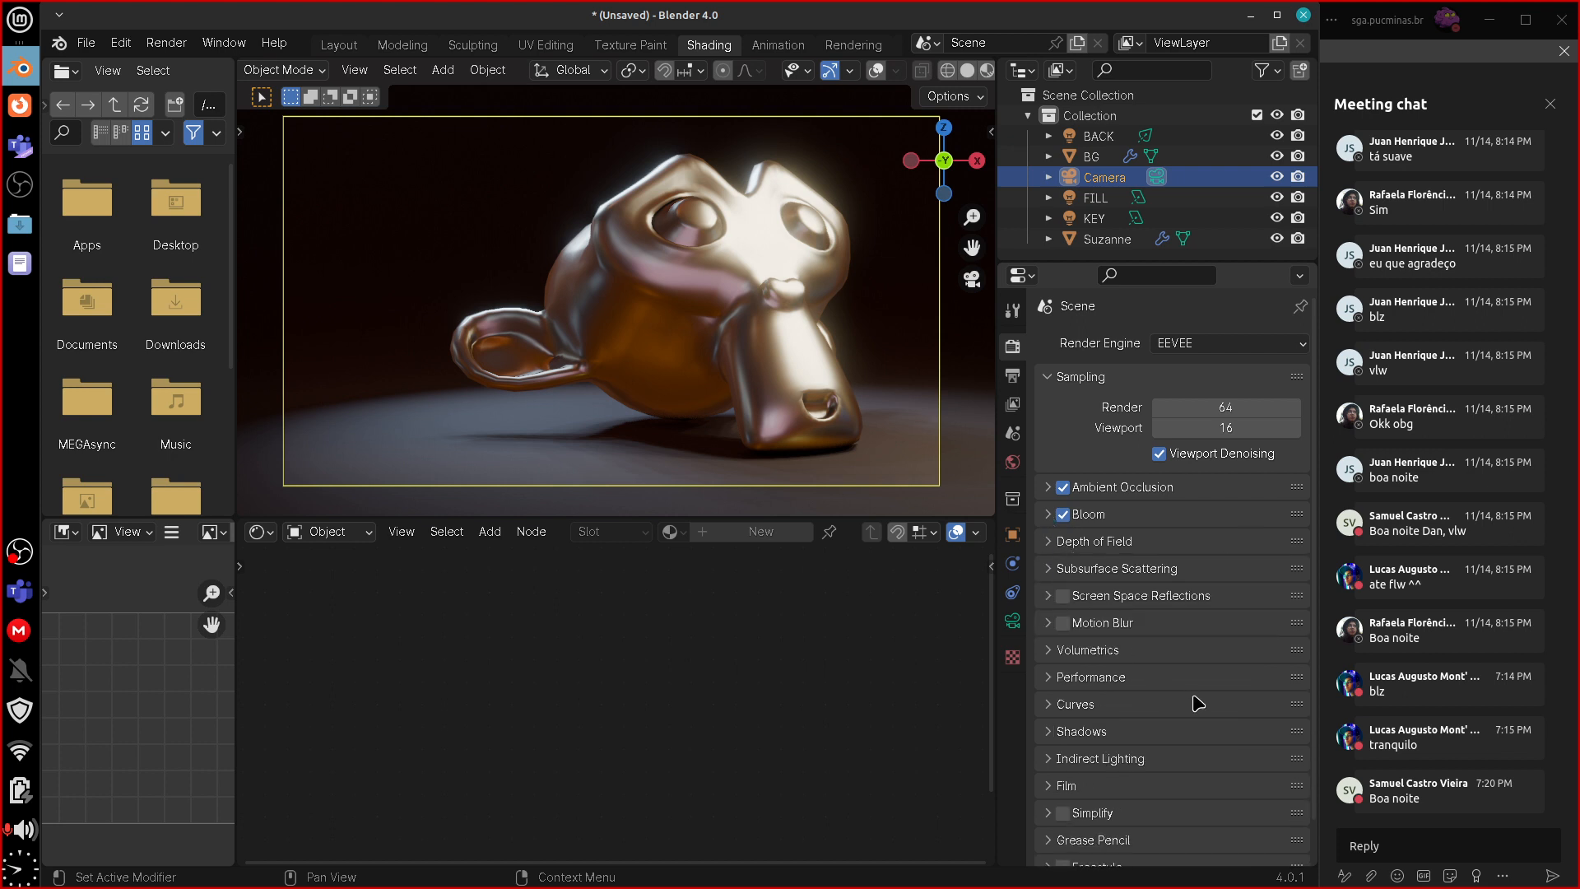
{"action": "left_click", "coordinate": [1054, 569]}
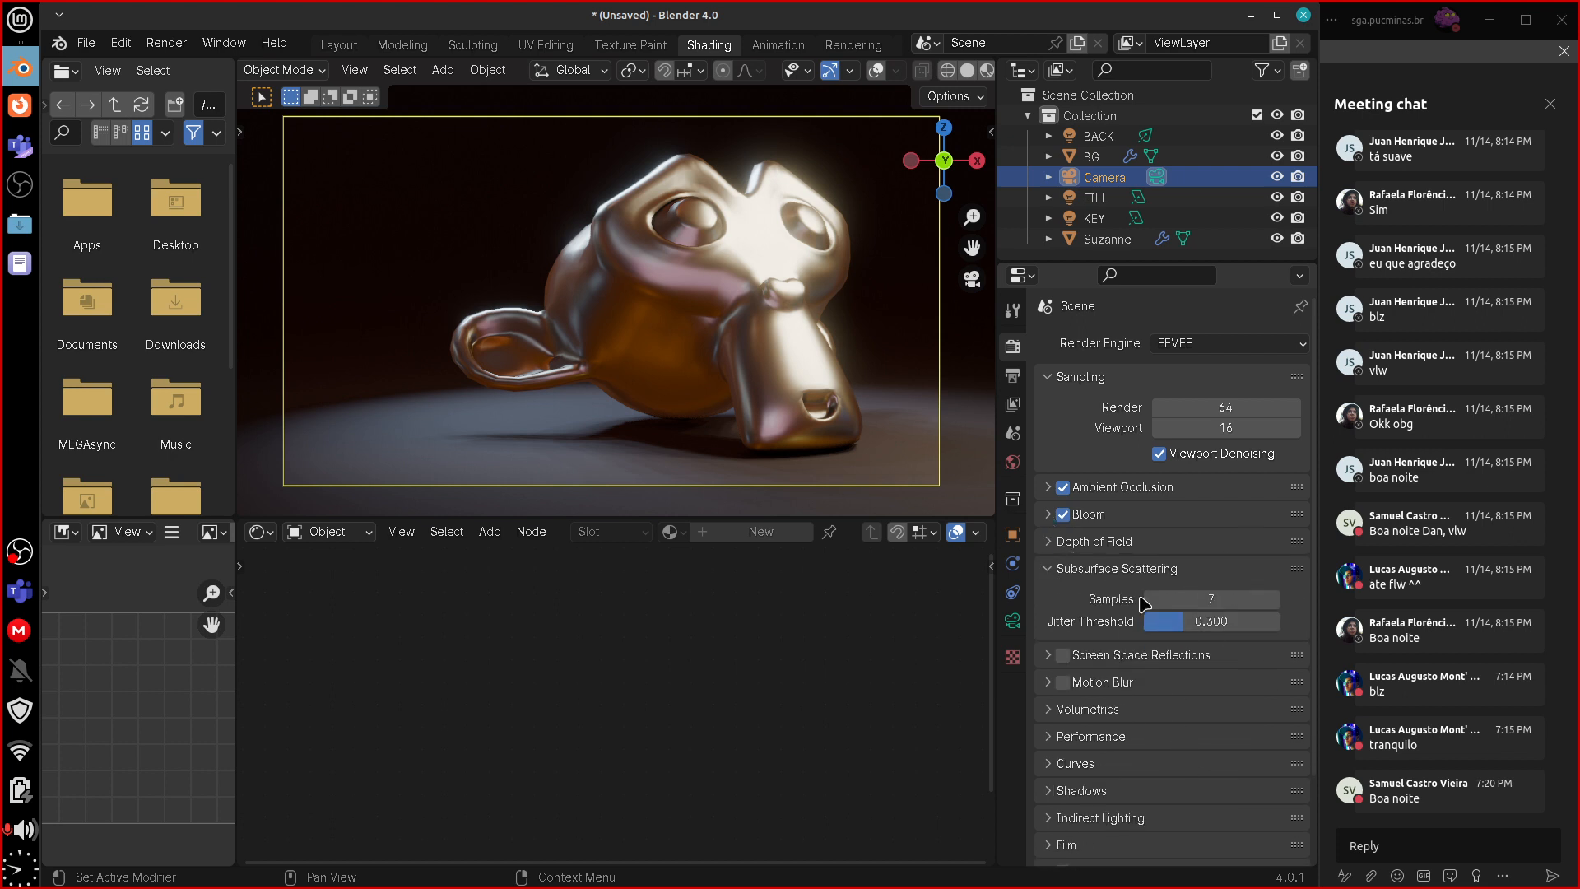
{"action": "left_click", "coordinate": [1062, 572]}
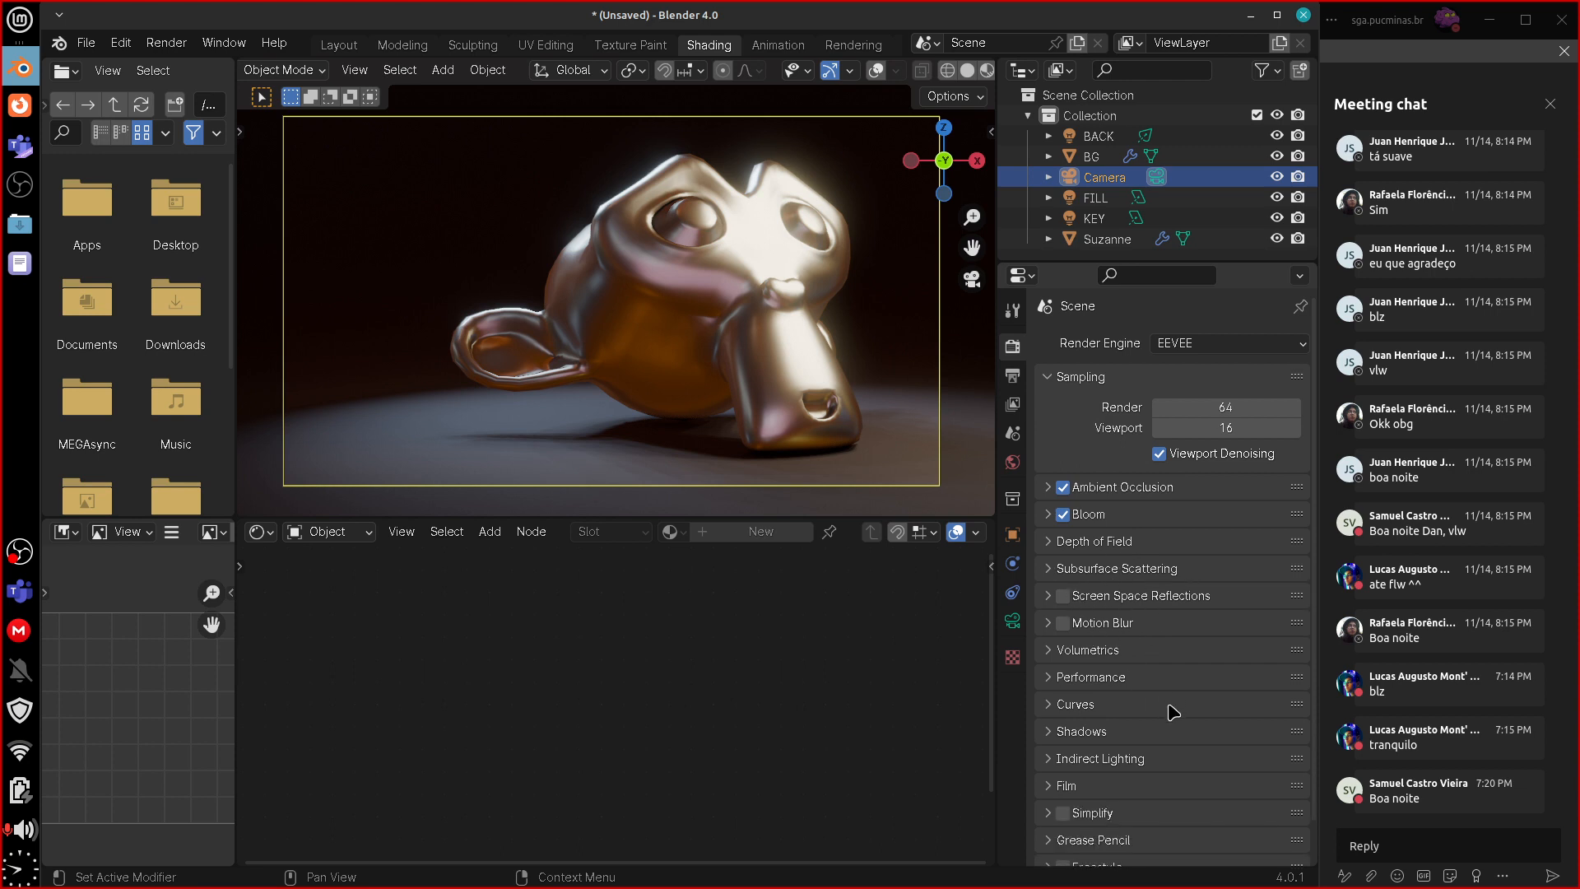
{"action": "left_click", "coordinate": [1060, 575]}
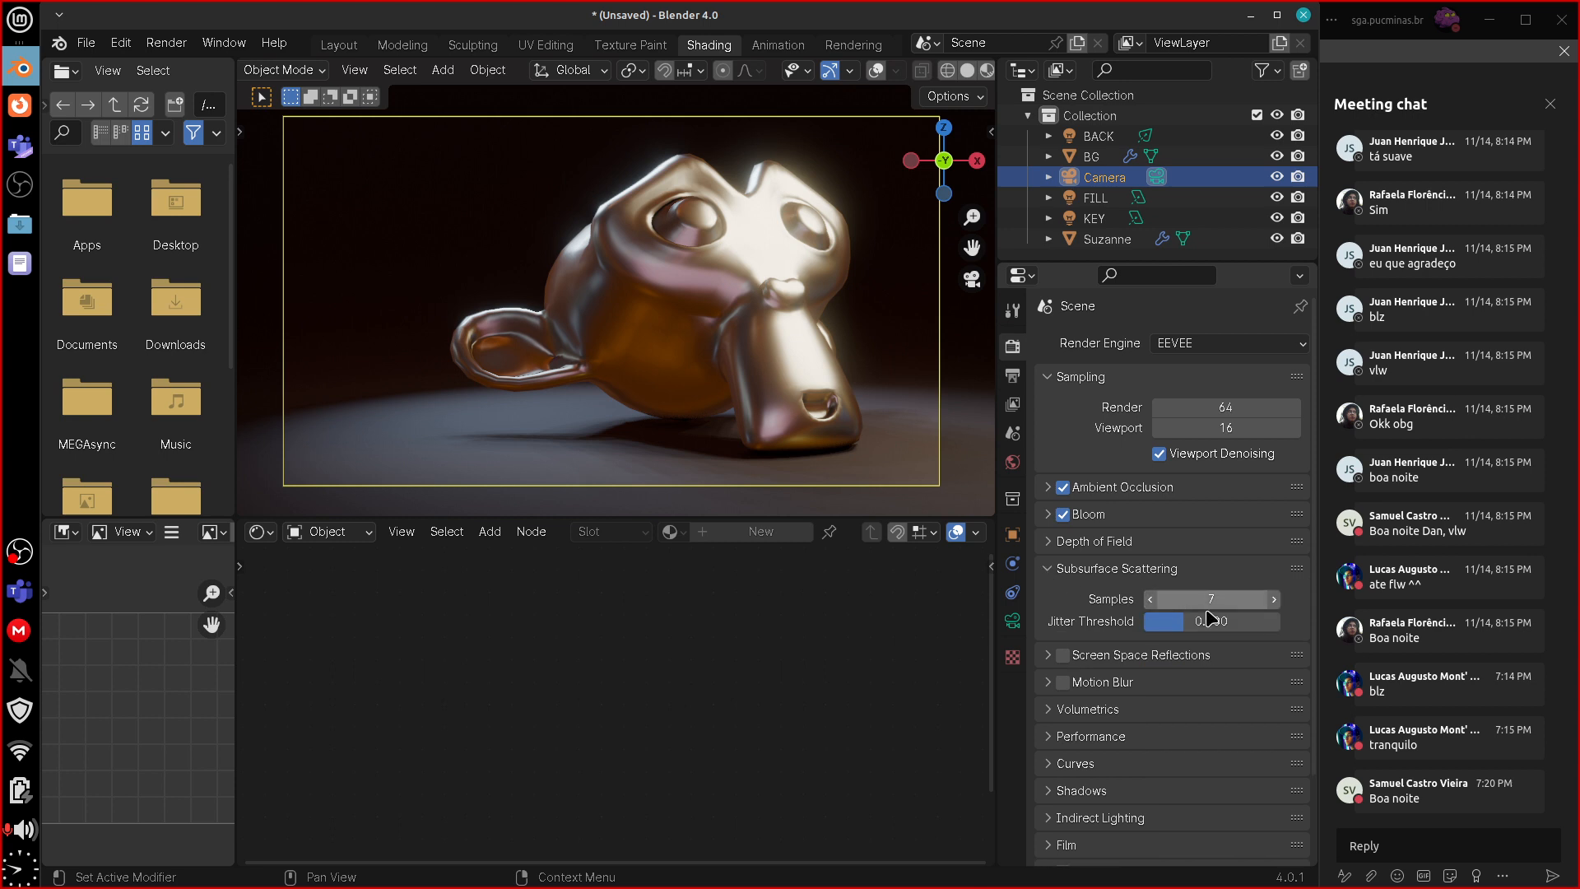
{"action": "left_click", "coordinate": [1153, 574]}
- Enable Screen Space Reflections, toggling the effect to compare Suzanne's reflections with it on and off
{"action": "left_click", "coordinate": [1058, 596]}
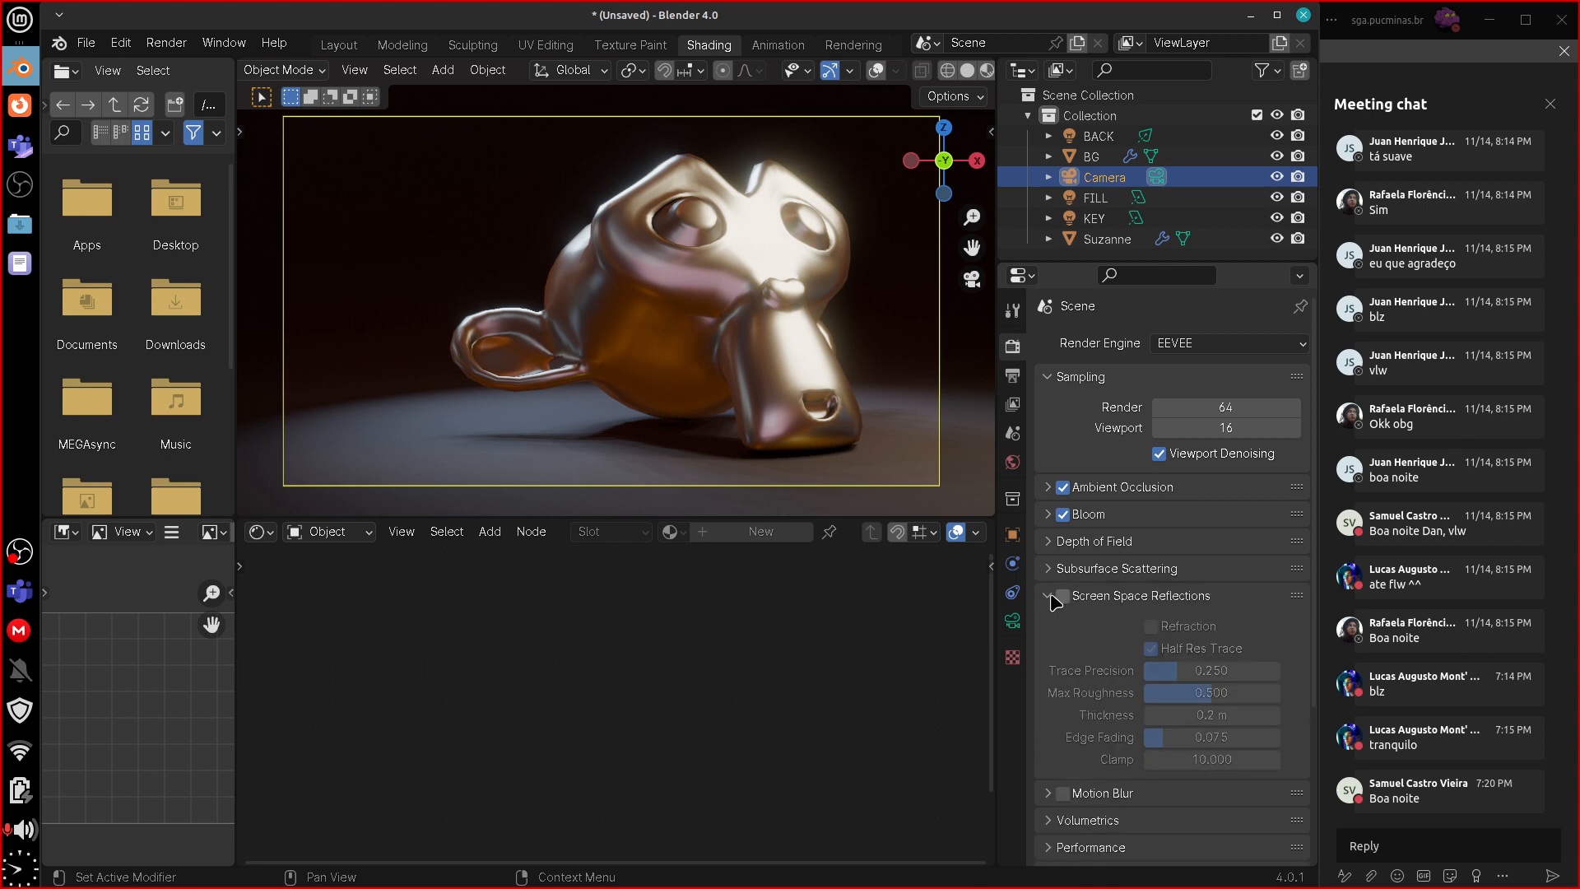
{"action": "left_click", "coordinate": [1087, 597]}
{"action": "left_click", "coordinate": [1063, 597]}
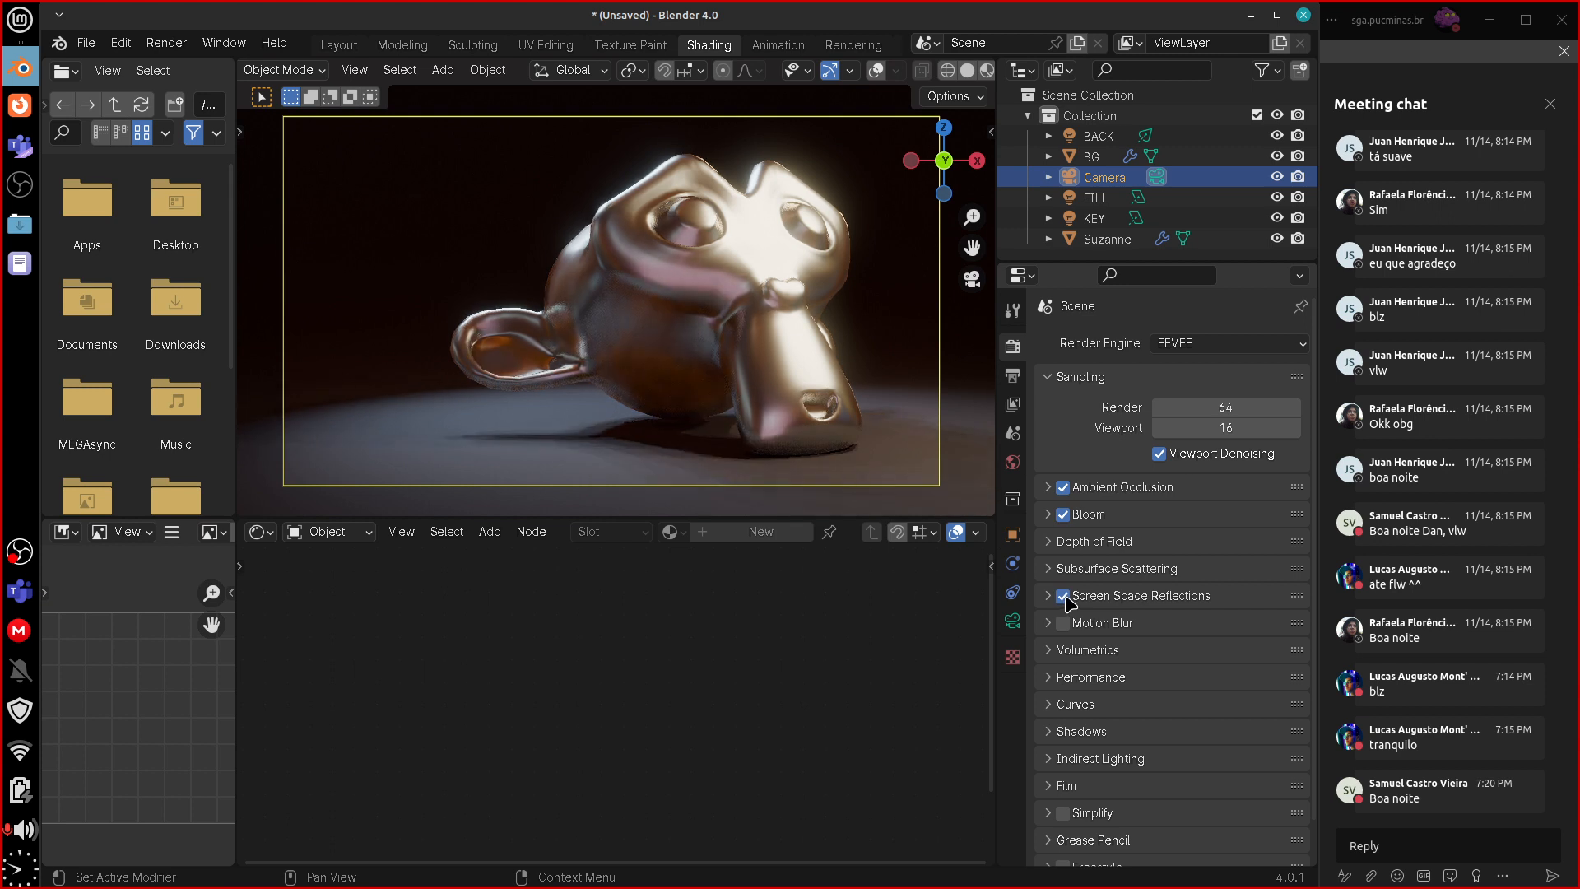
{"action": "left_click", "coordinate": [1065, 598]}
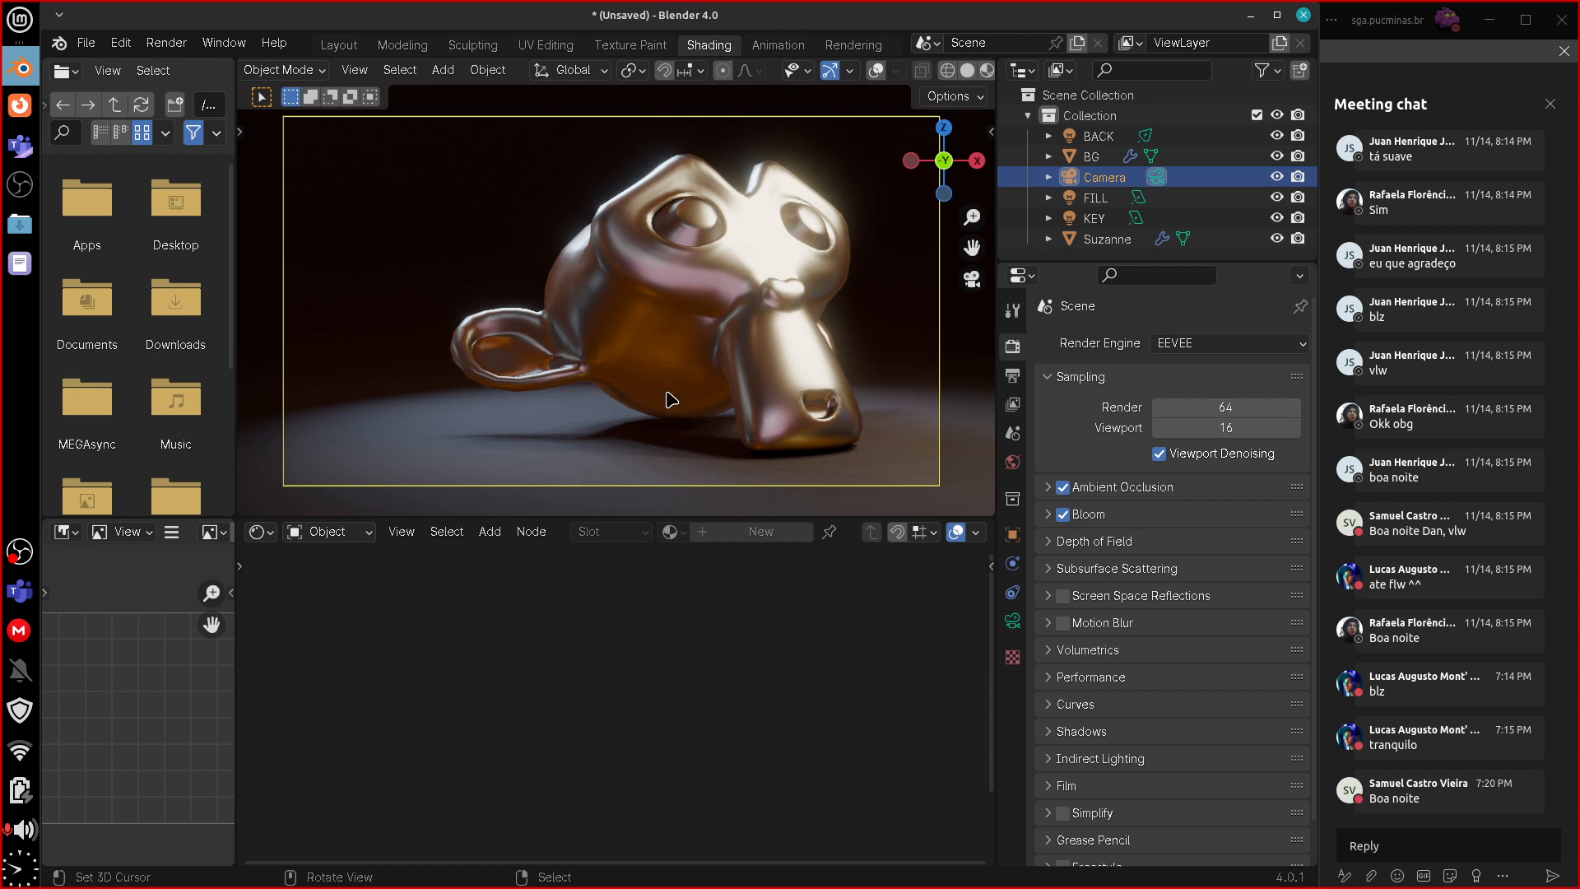
{"action": "left_click", "coordinate": [1063, 595]}
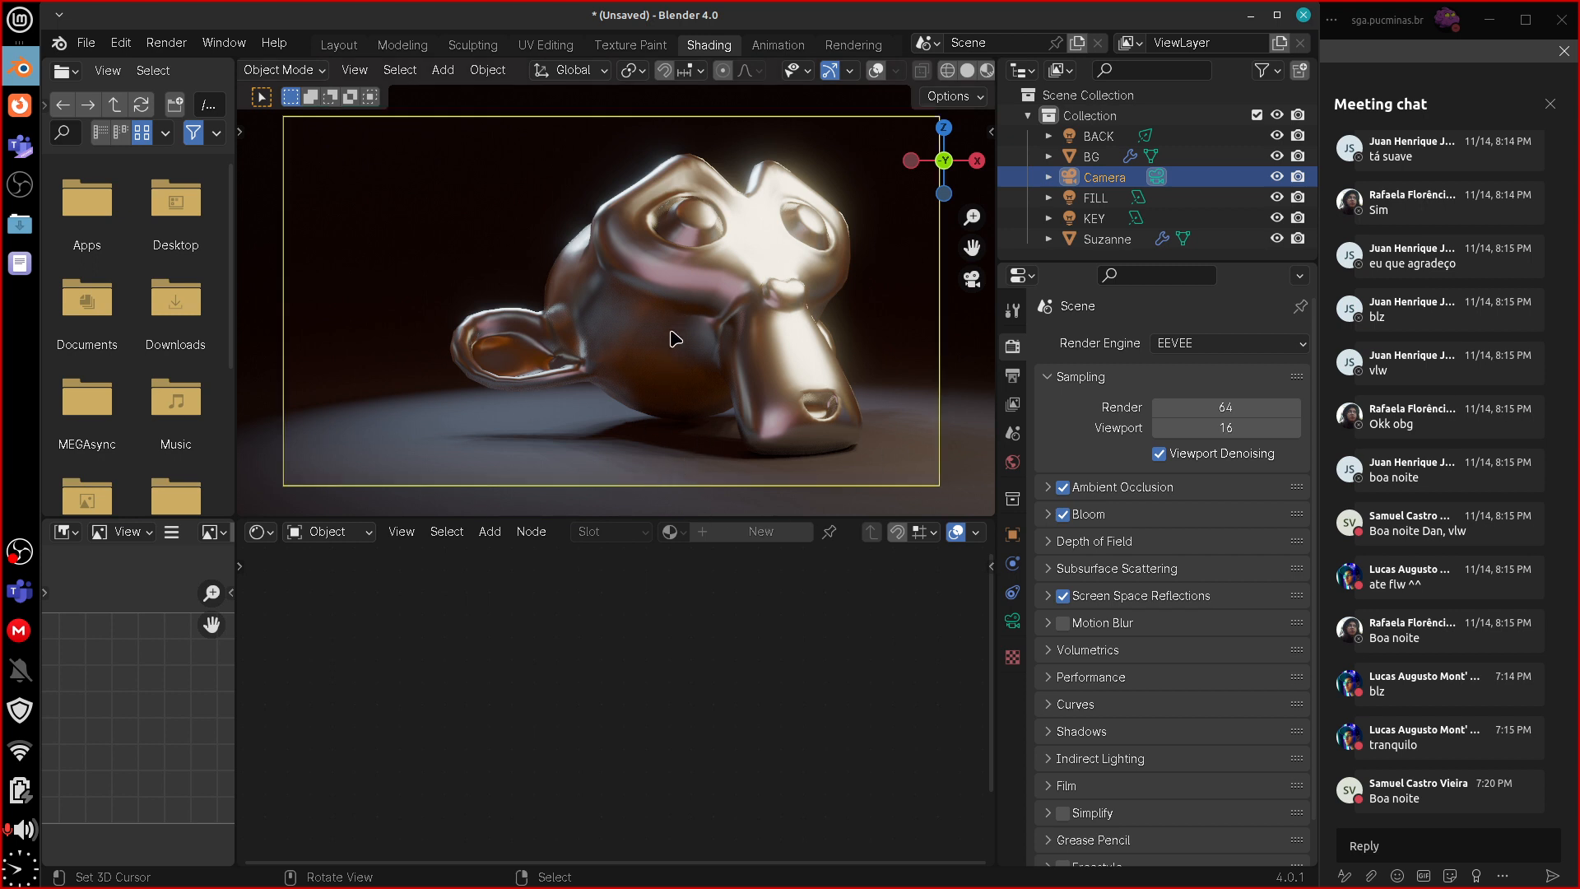
{"action": "left_click", "coordinate": [1063, 596]}
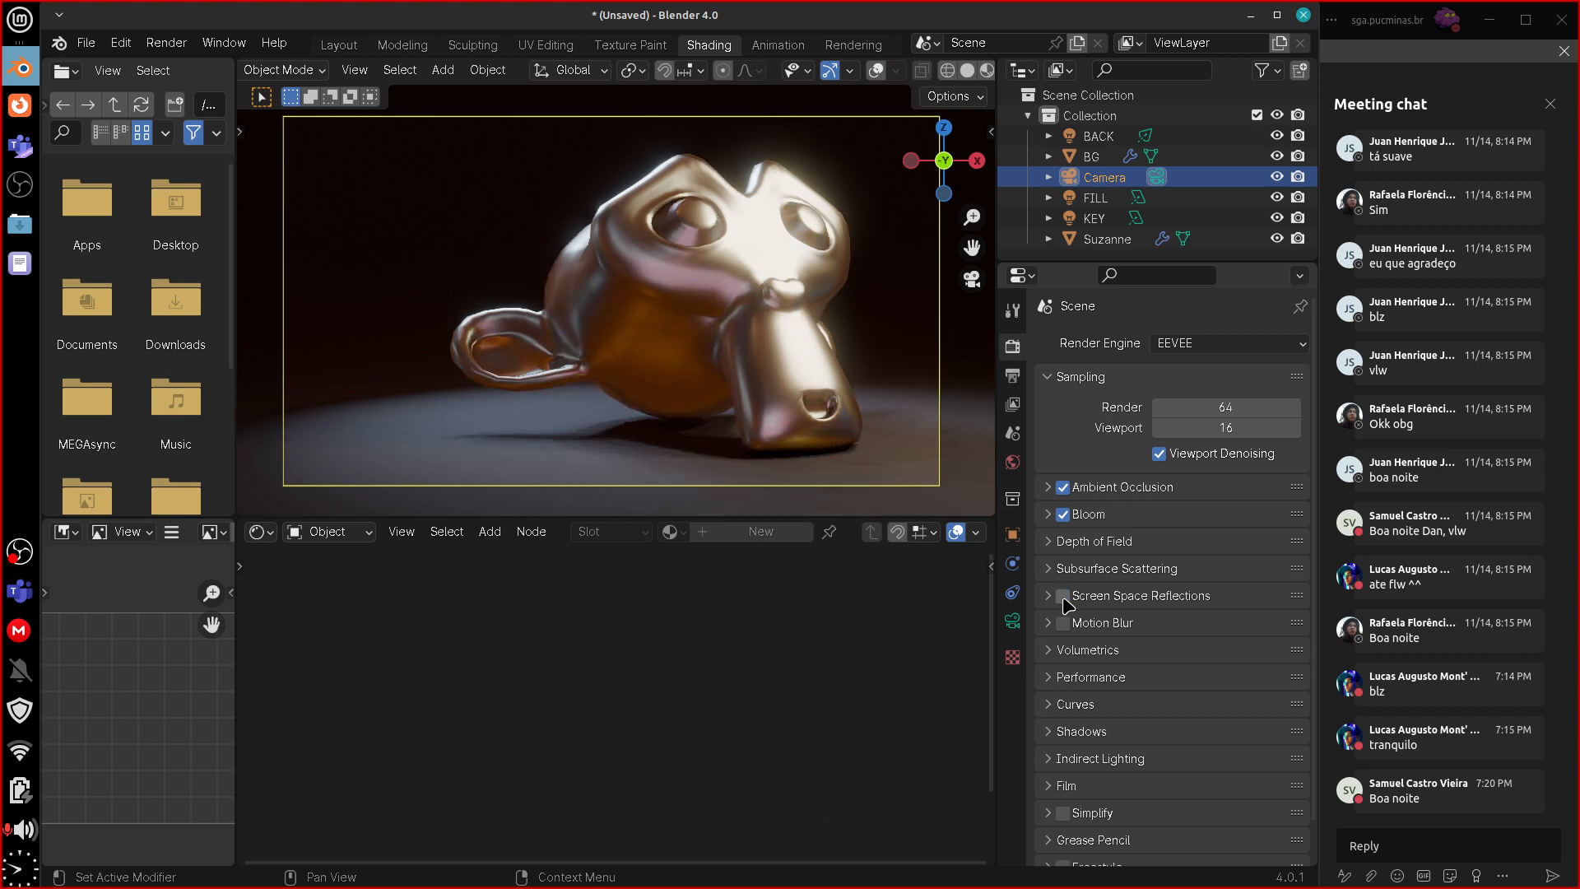
{"action": "left_click", "coordinate": [1063, 596]}
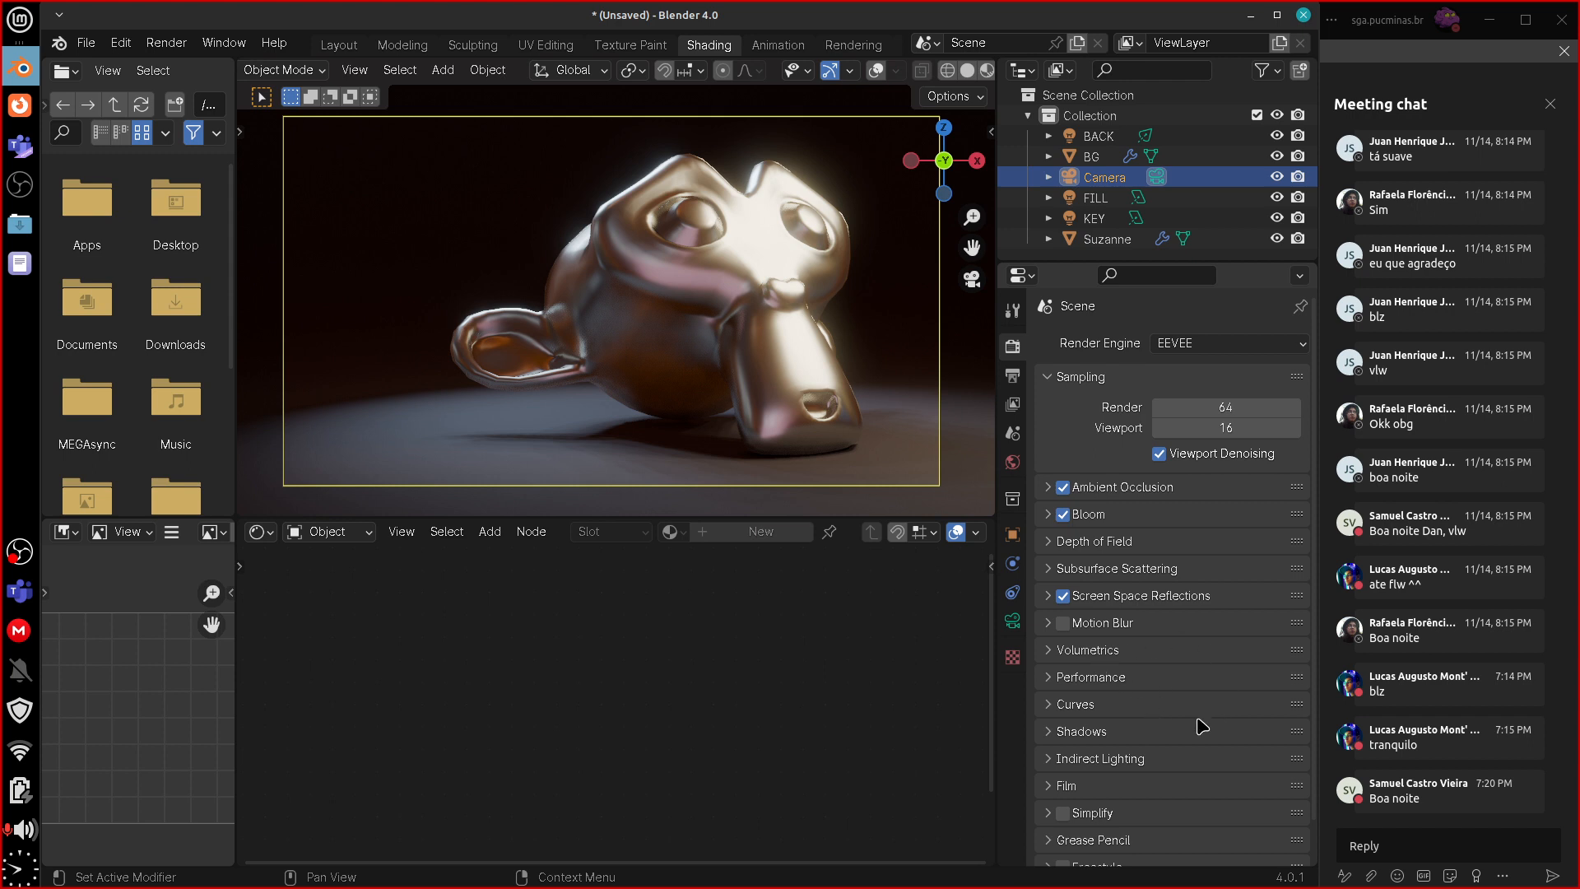
- Look through the Shadows, Curves, Performance and Volumetrics render settings
{"action": "left_click", "coordinate": [1105, 731]}
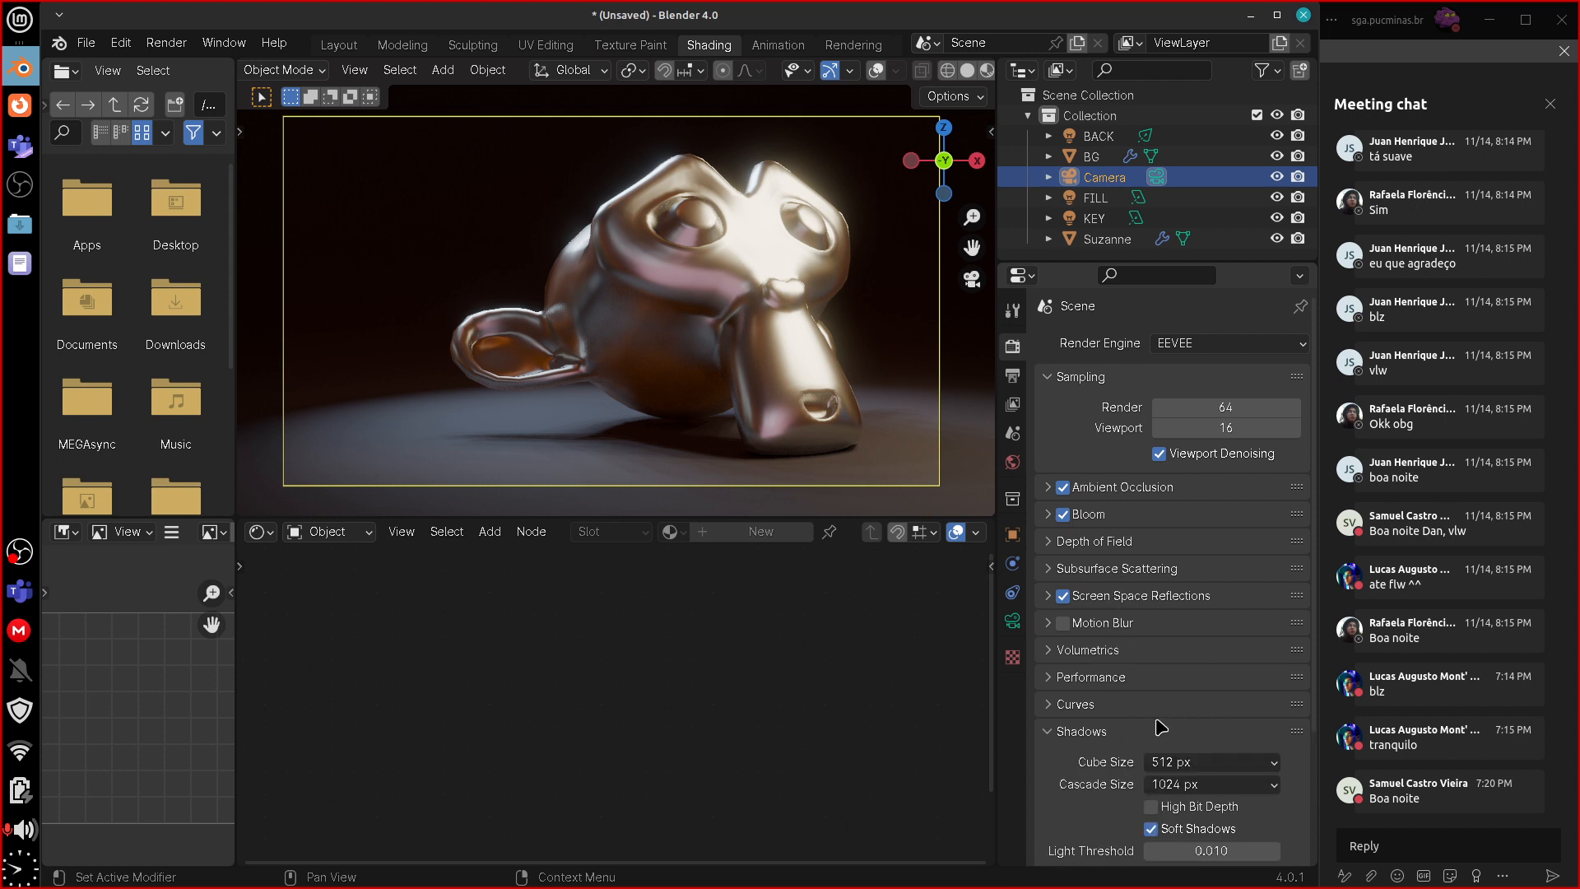
{"action": "left_click", "coordinate": [1160, 730]}
{"action": "left_click", "coordinate": [1161, 704]}
{"action": "left_click", "coordinate": [1187, 702]}
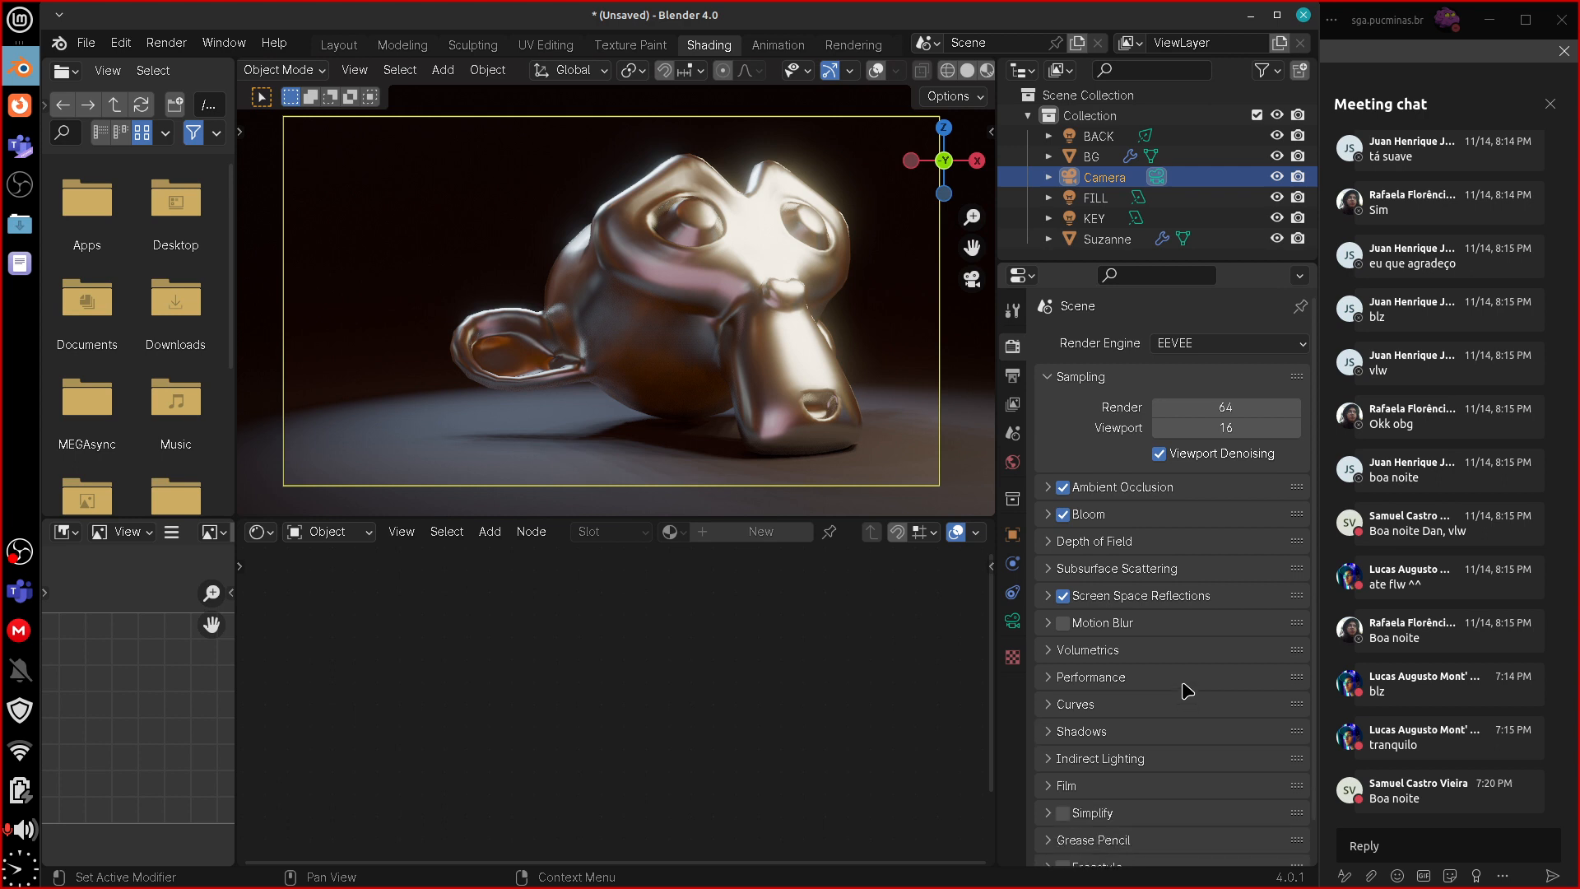
{"action": "left_click", "coordinate": [1186, 676]}
{"action": "left_click", "coordinate": [1186, 677]}
{"action": "left_click", "coordinate": [1198, 652]}
{"action": "left_click", "coordinate": [1195, 654]}
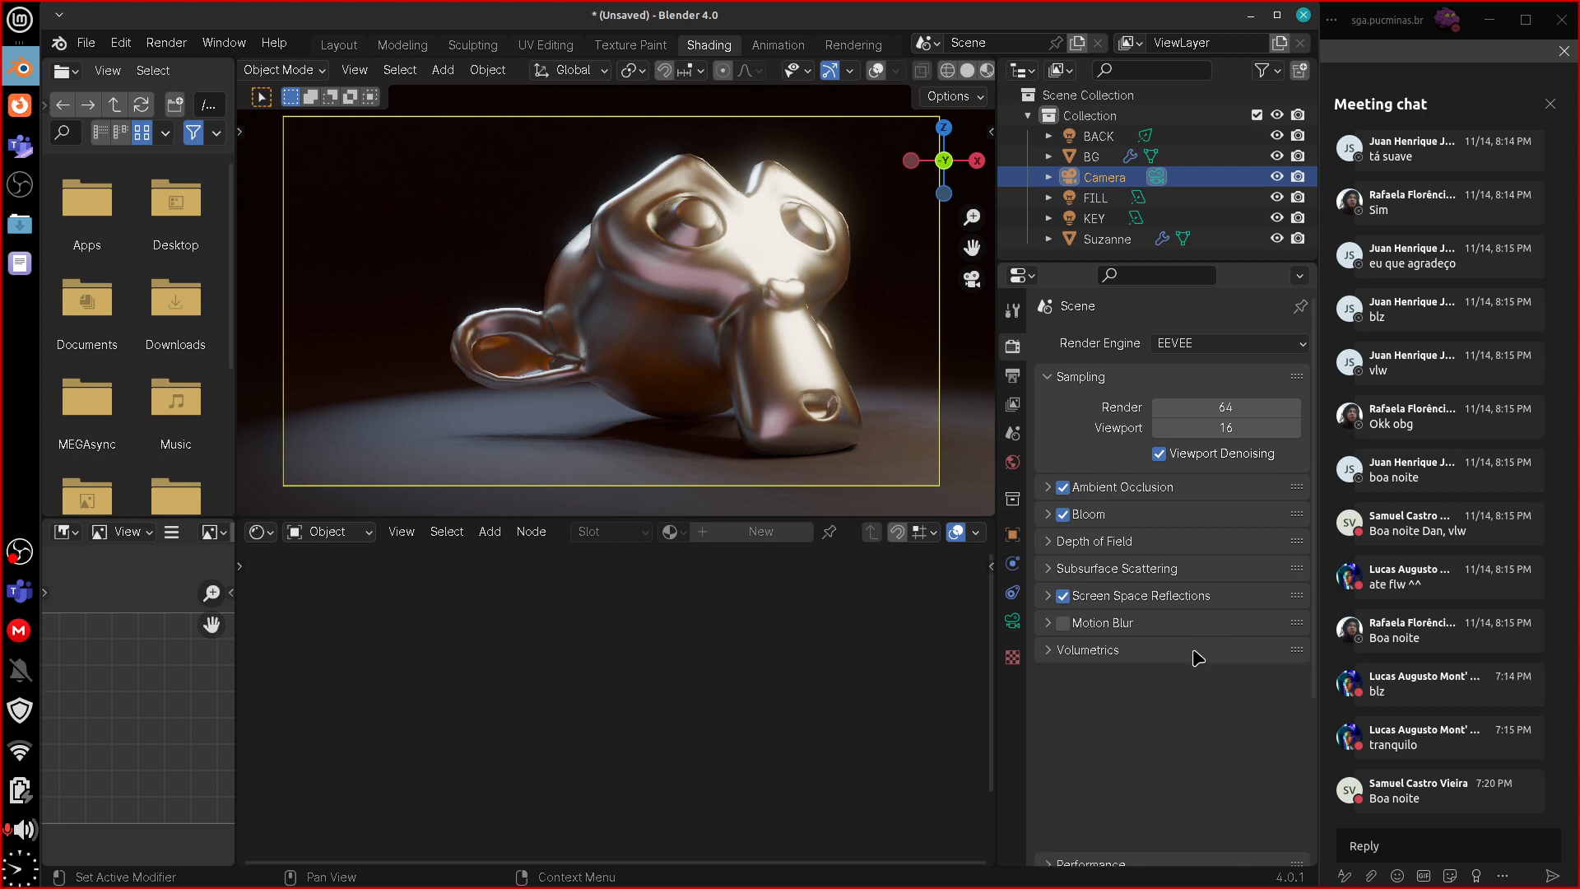
{"action": "scroll", "coordinate": [1315, 576], "scroll_direction": "down", "scroll_amount": 1}
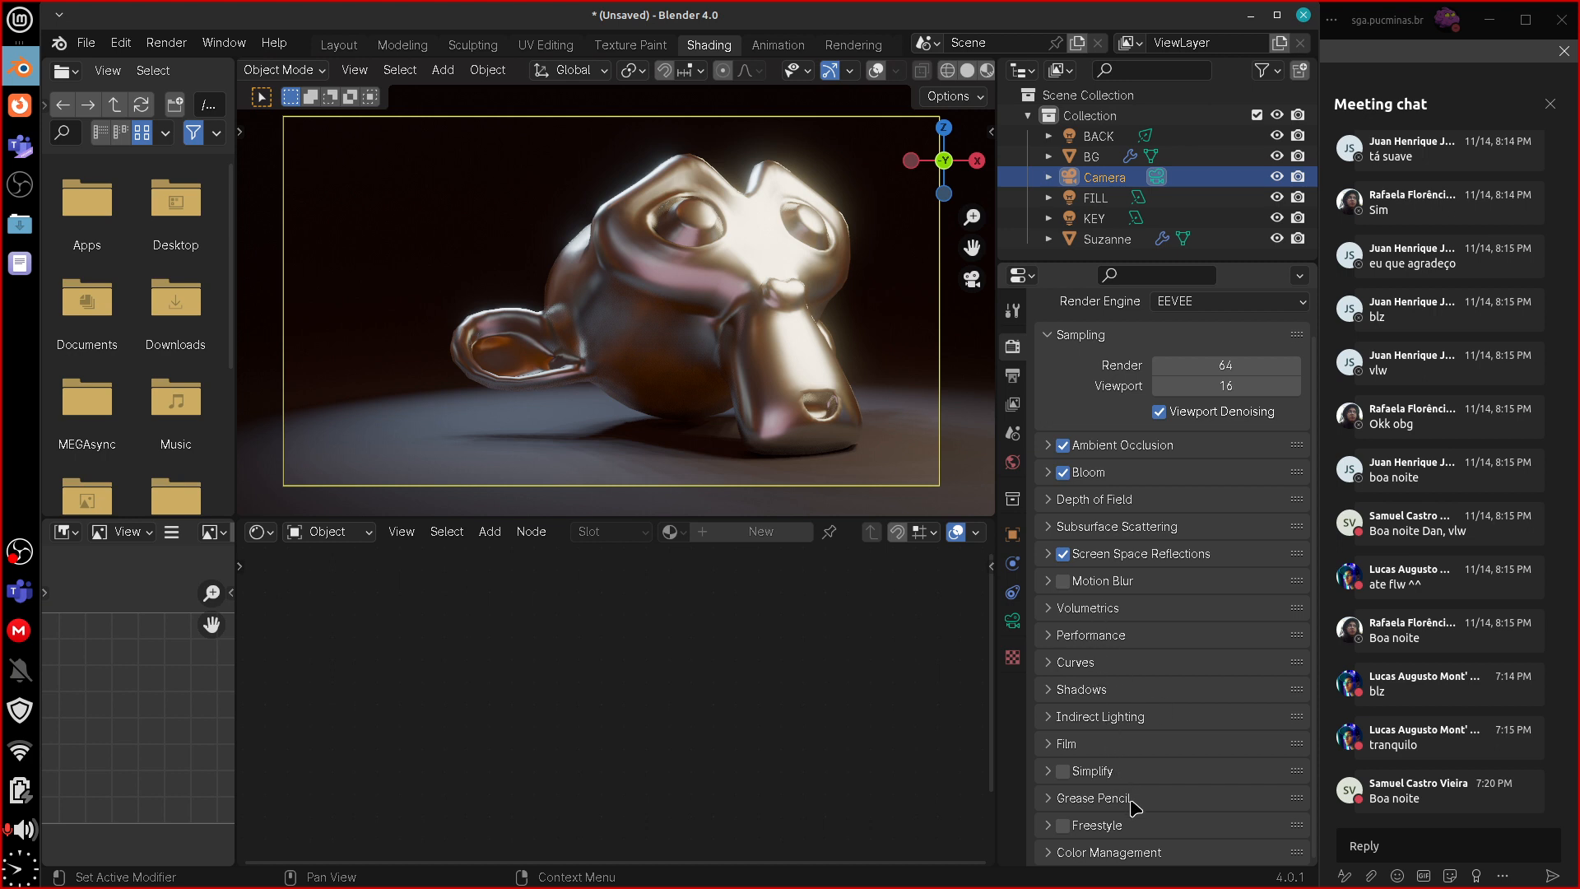
- Expand the Color Management render settings and keep sRGB as the display device
{"action": "left_click", "coordinate": [1074, 853]}
{"action": "scroll", "coordinate": [1315, 656], "scroll_direction": "down", "scroll_amount": 2}
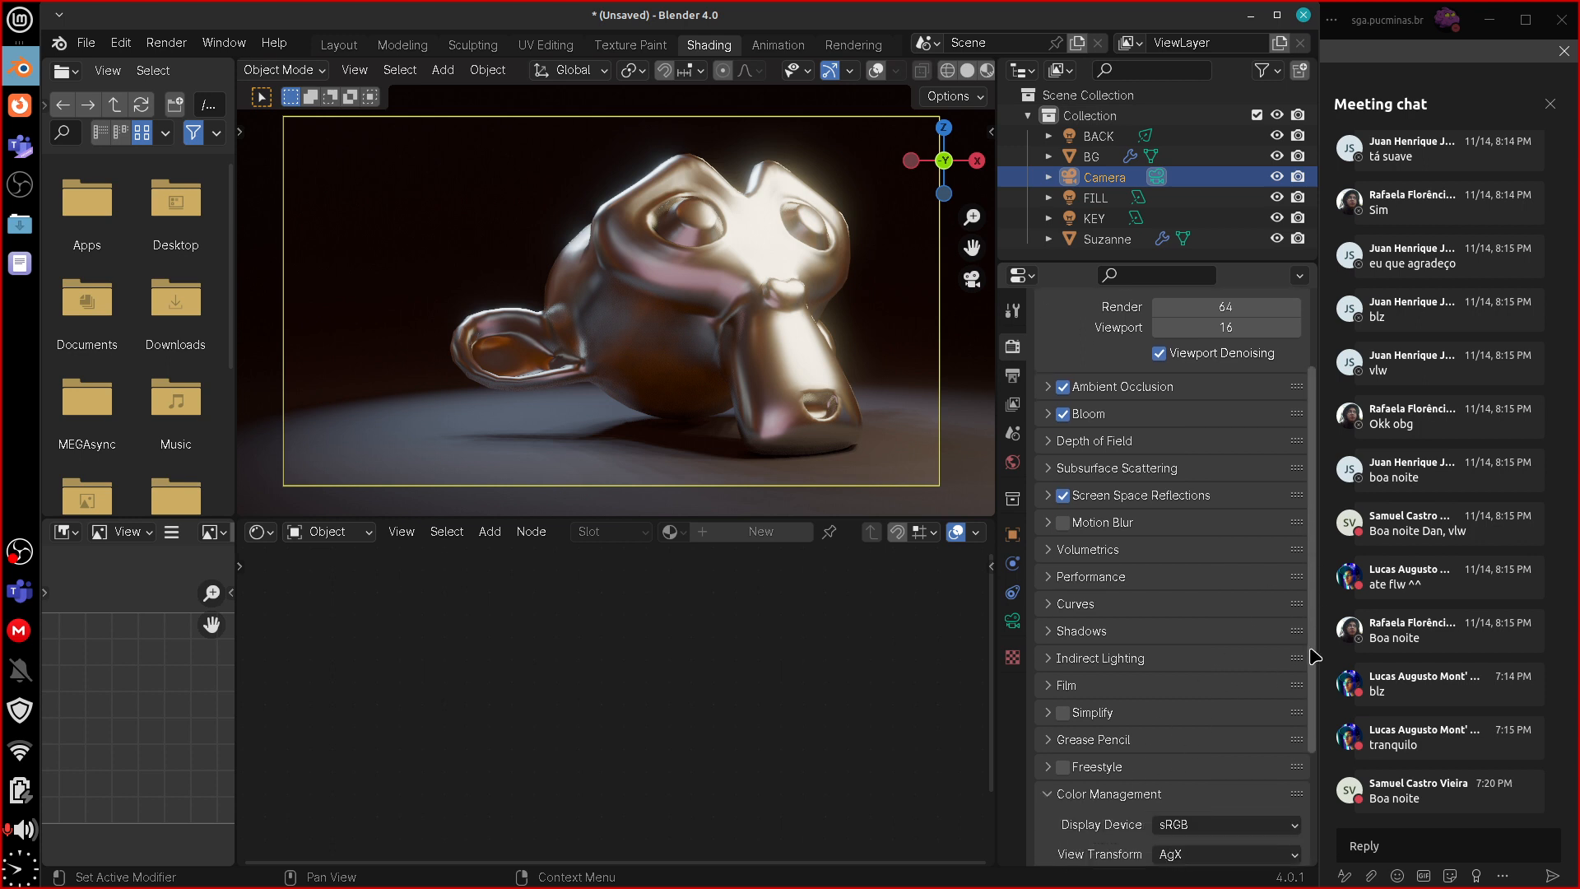
{"action": "scroll", "coordinate": [1314, 656], "scroll_direction": "down", "scroll_amount": 4}
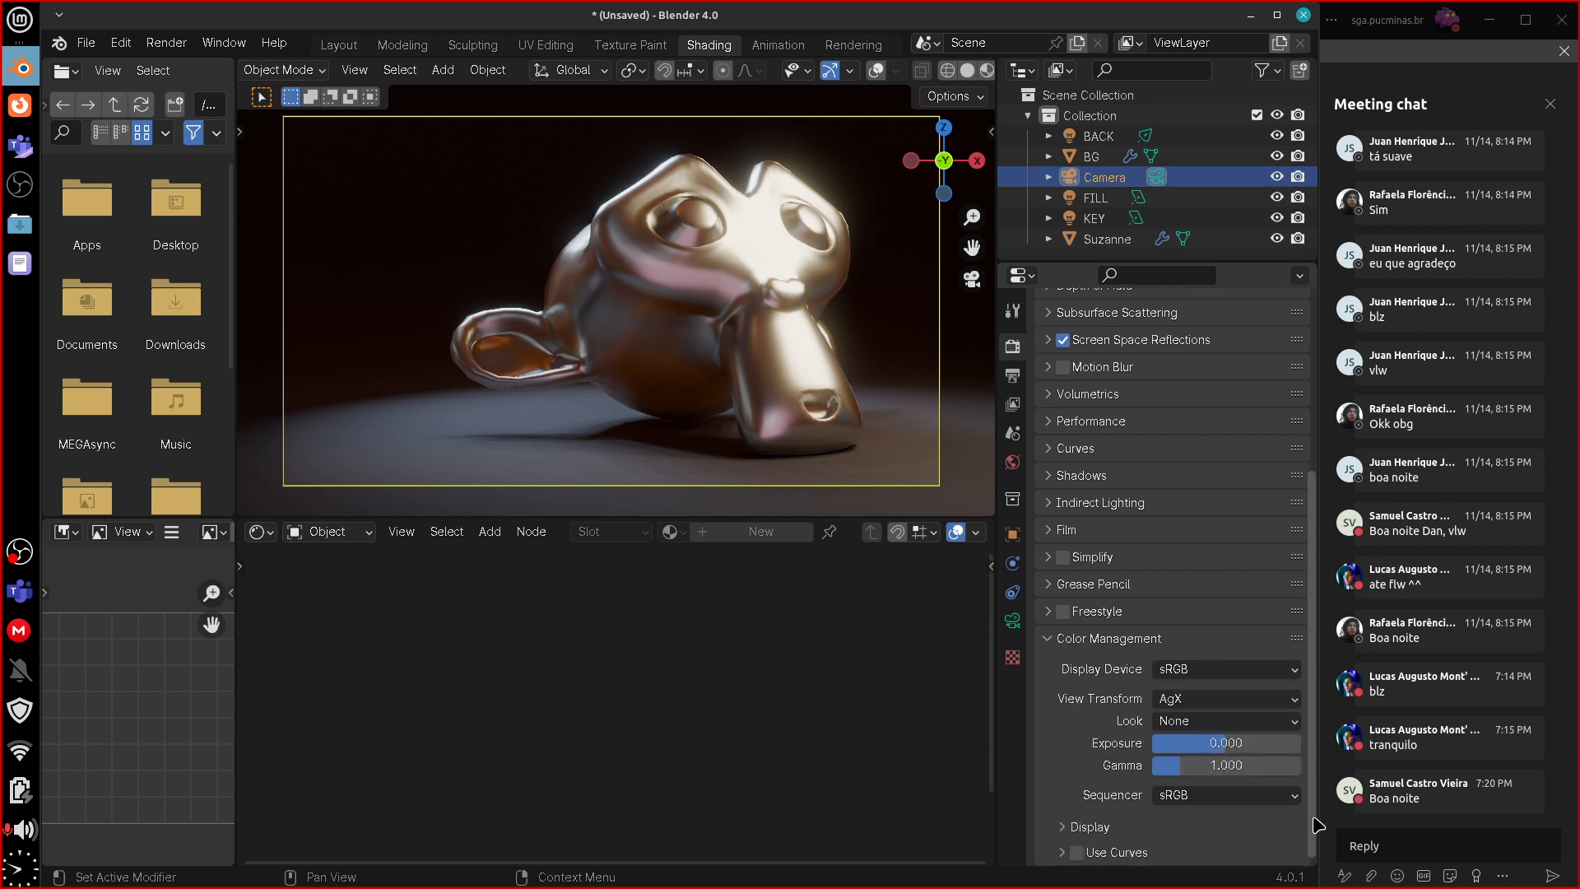
{"action": "left_click", "coordinate": [1223, 671]}
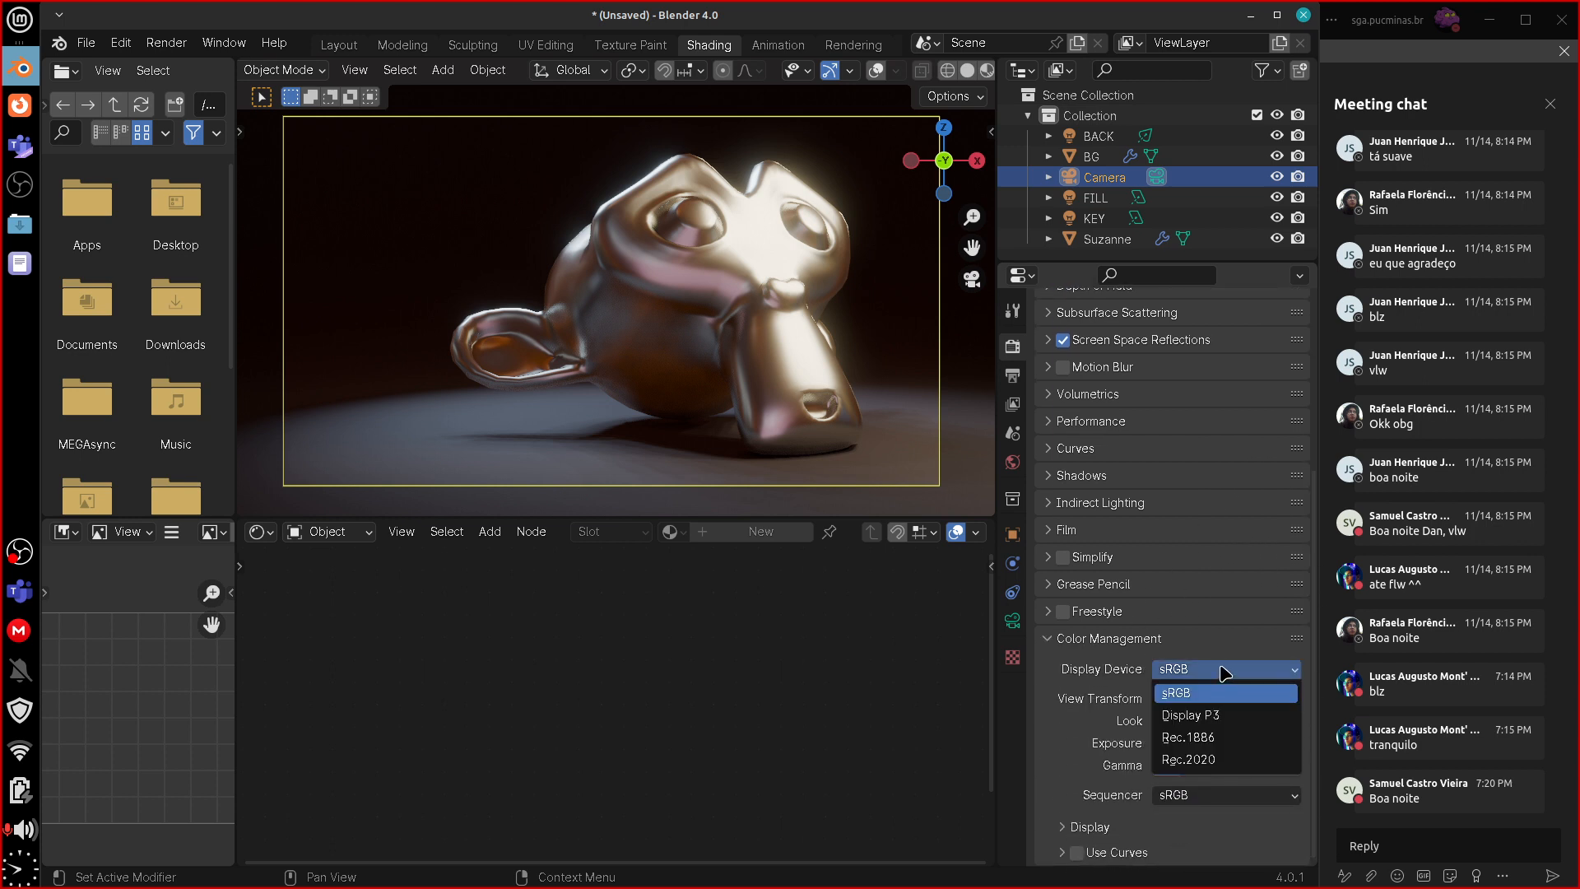
{"action": "left_click", "coordinate": [1204, 690]}
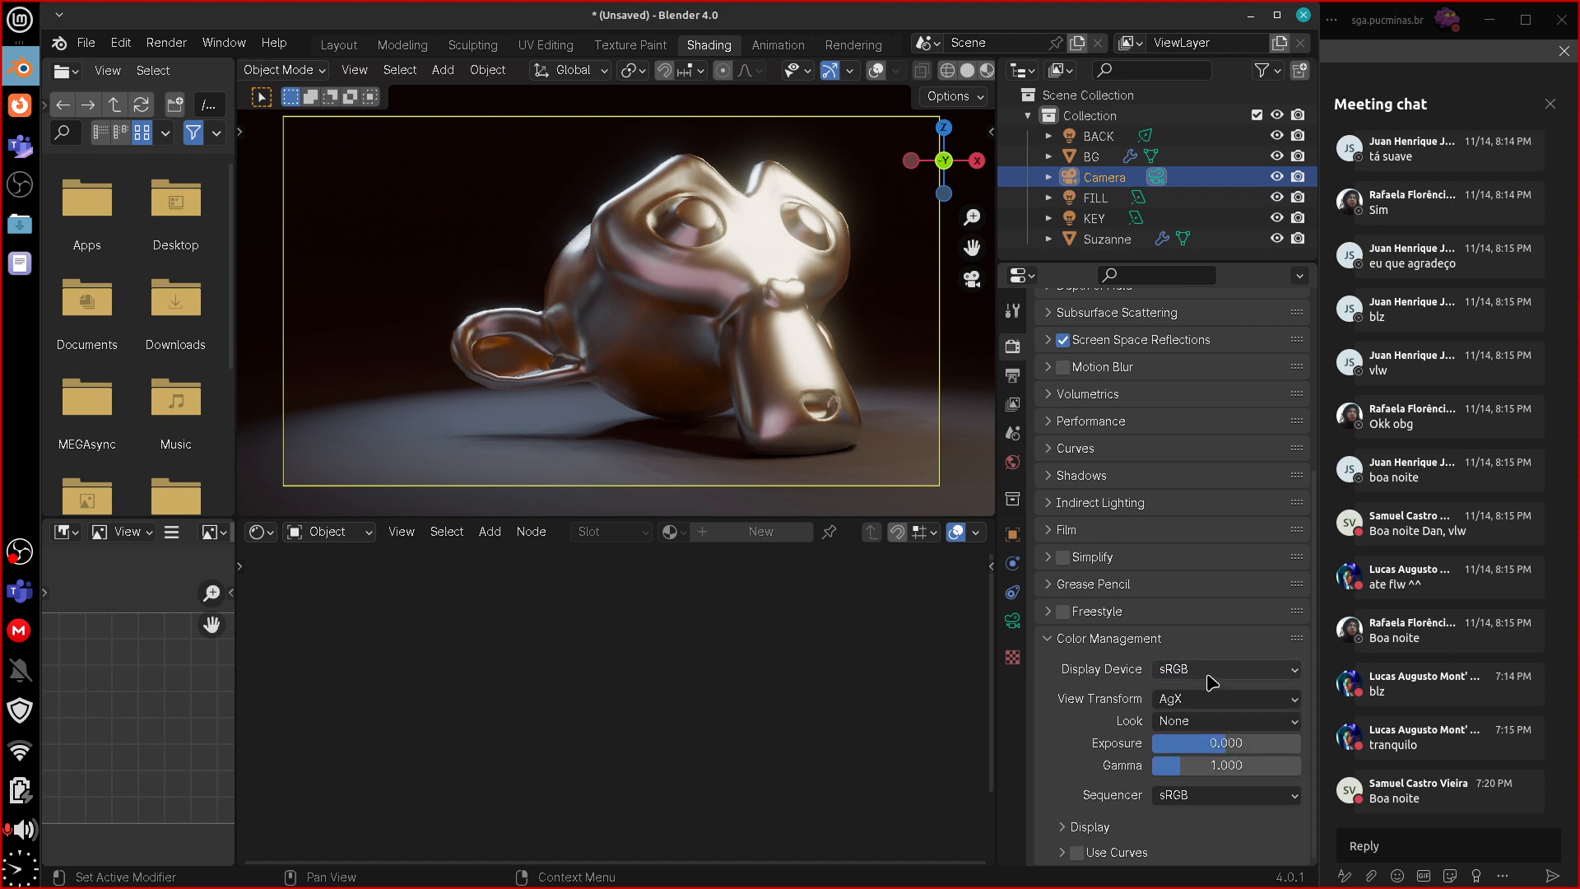
- Try the Display P3, Rec.1886 and Rec.2020 display devices, then return to sRGB
{"action": "left_click", "coordinate": [1222, 675]}
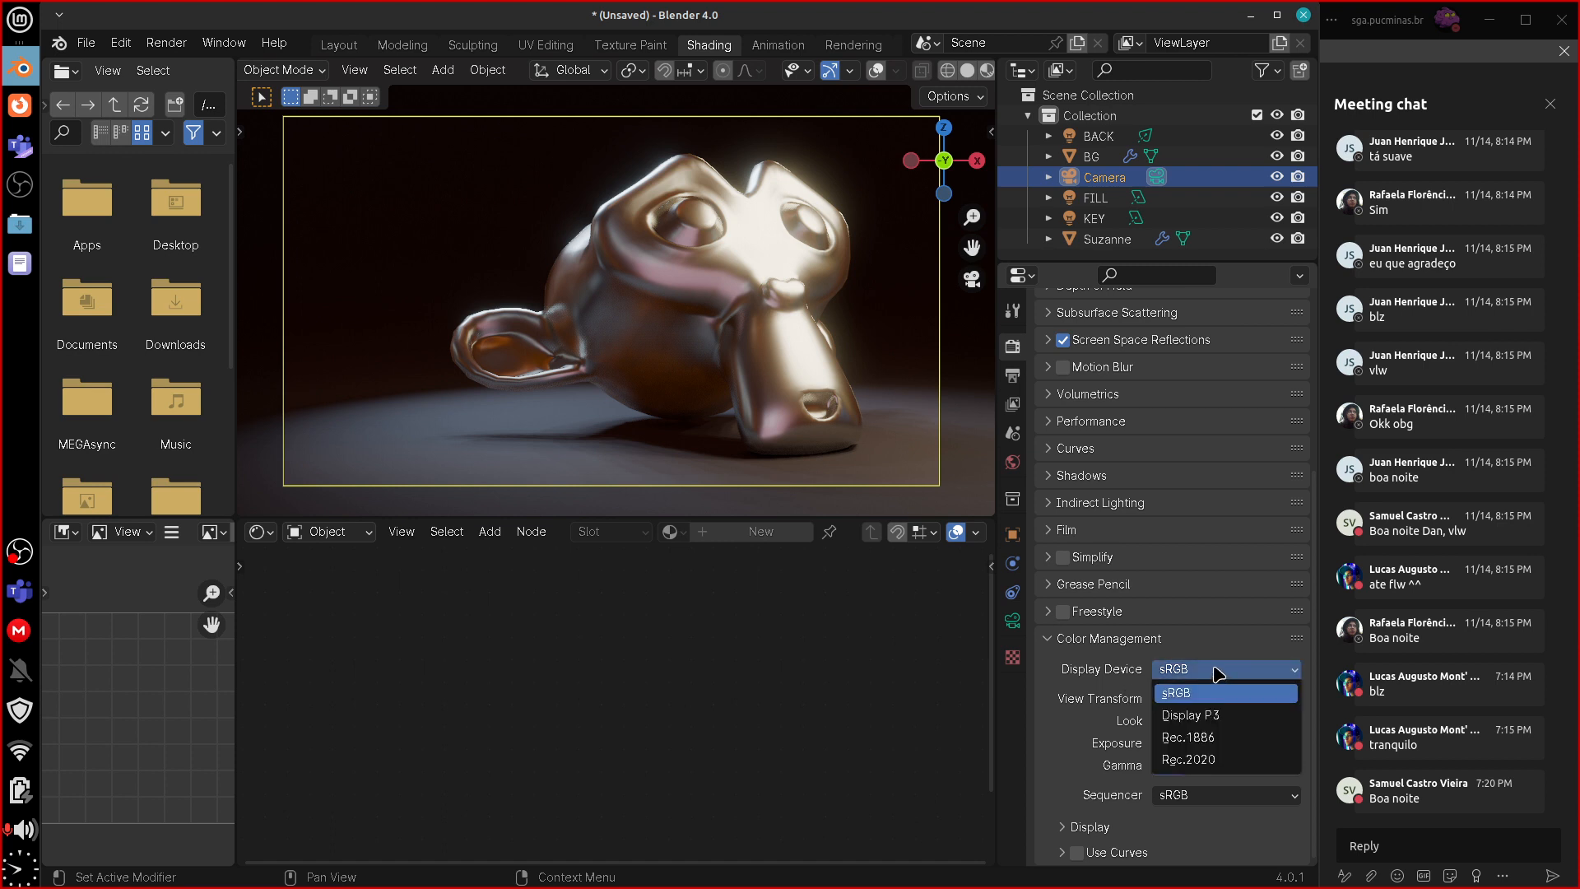
{"action": "left_click", "coordinate": [1224, 714]}
{"action": "left_click", "coordinate": [1224, 675]}
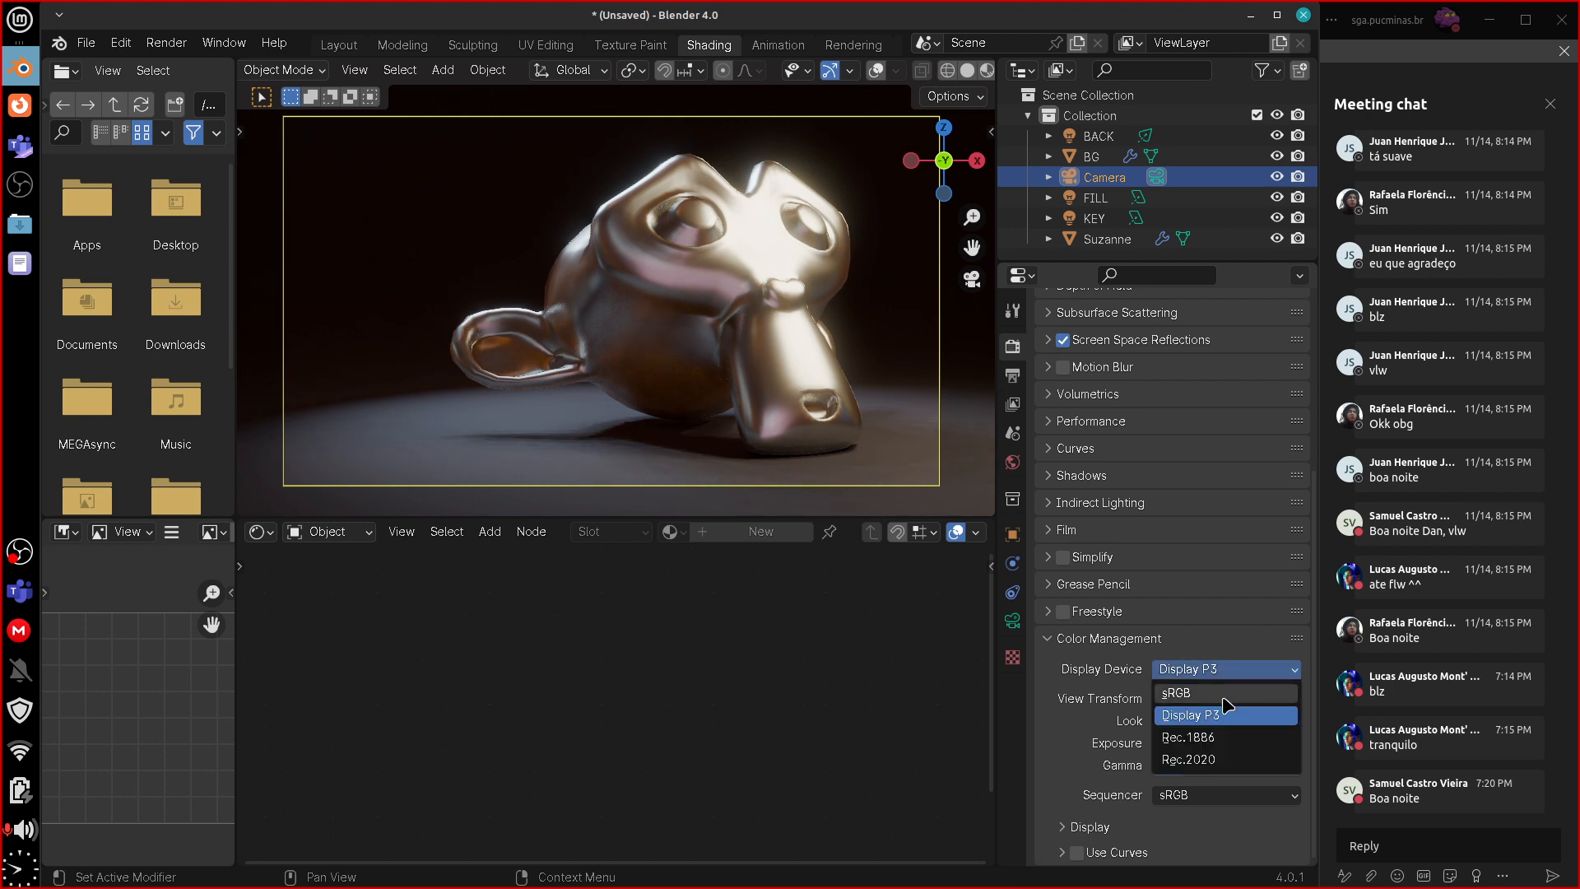
{"action": "left_click", "coordinate": [1228, 737]}
{"action": "left_click", "coordinate": [1232, 675]}
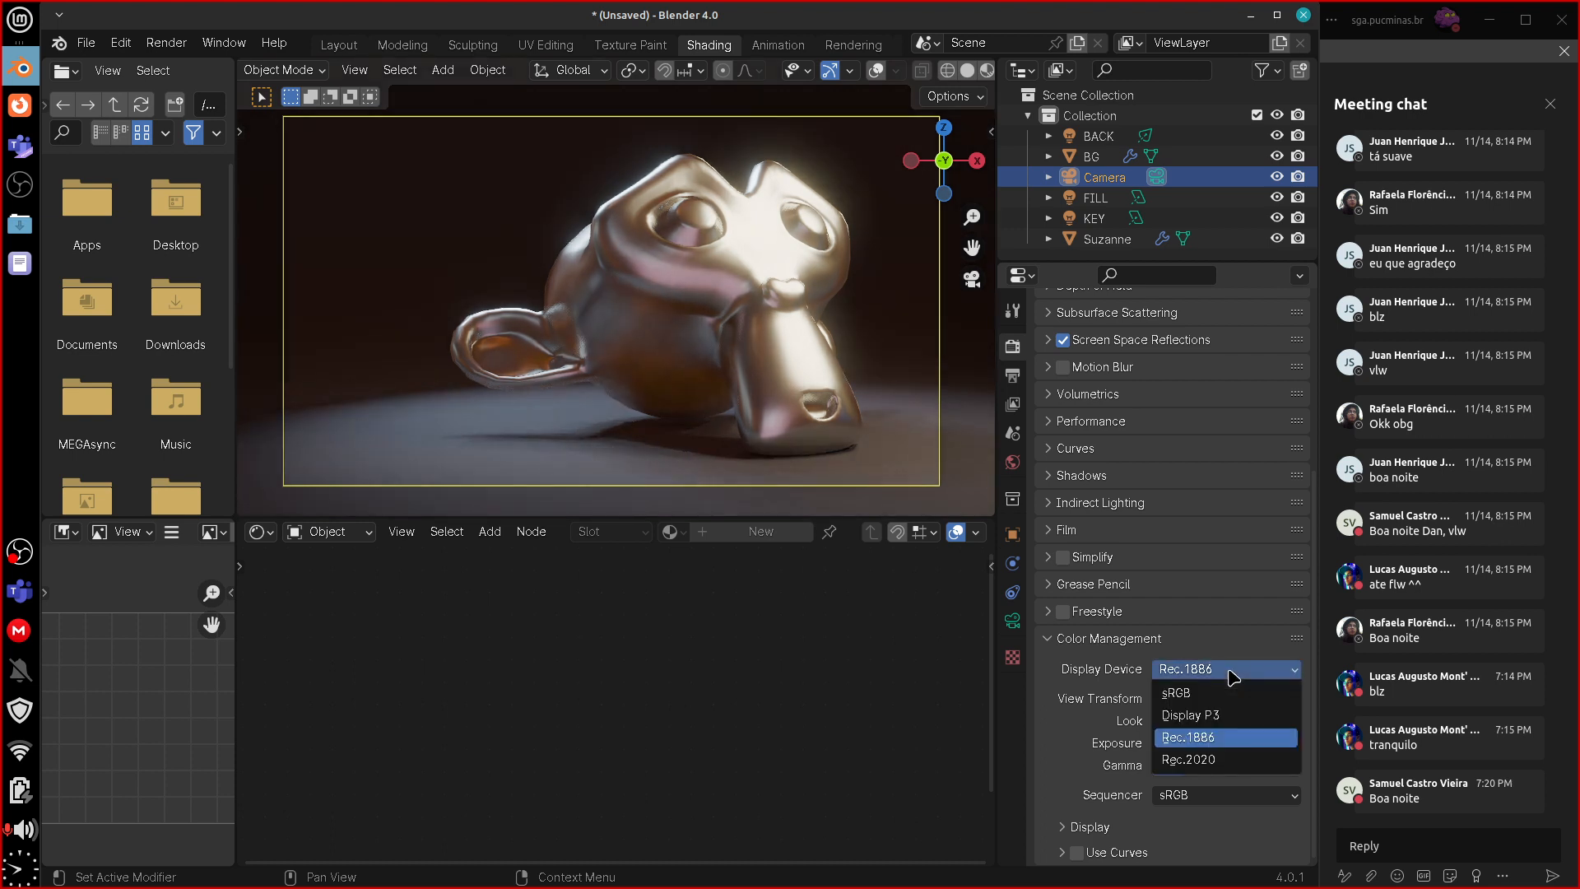
{"action": "left_click", "coordinate": [1234, 759]}
{"action": "left_click", "coordinate": [1231, 670]}
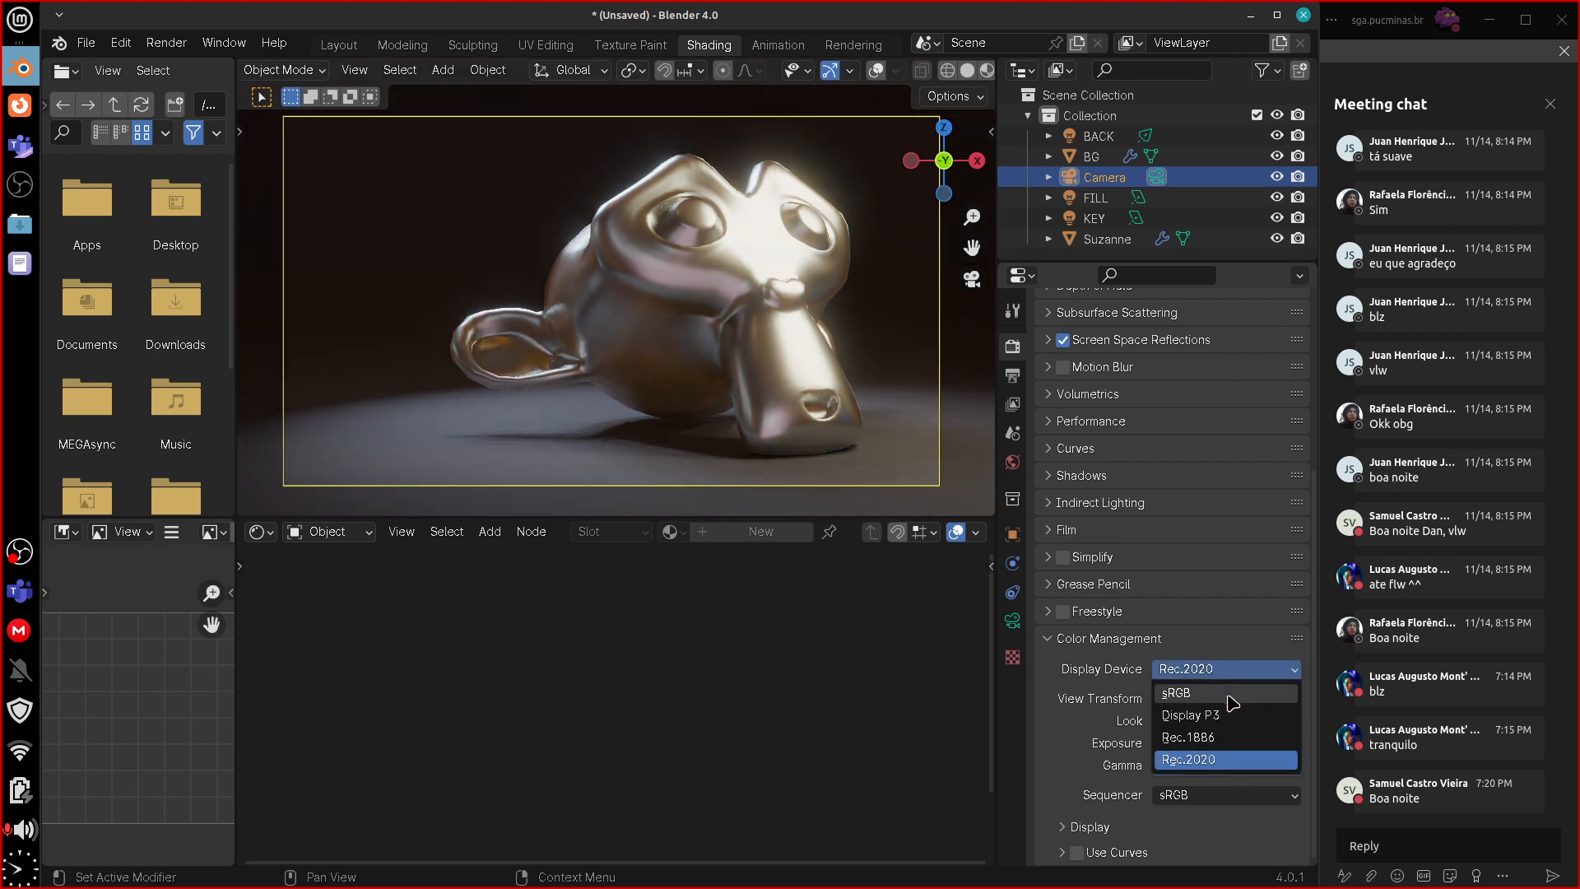
{"action": "left_click", "coordinate": [1231, 701]}
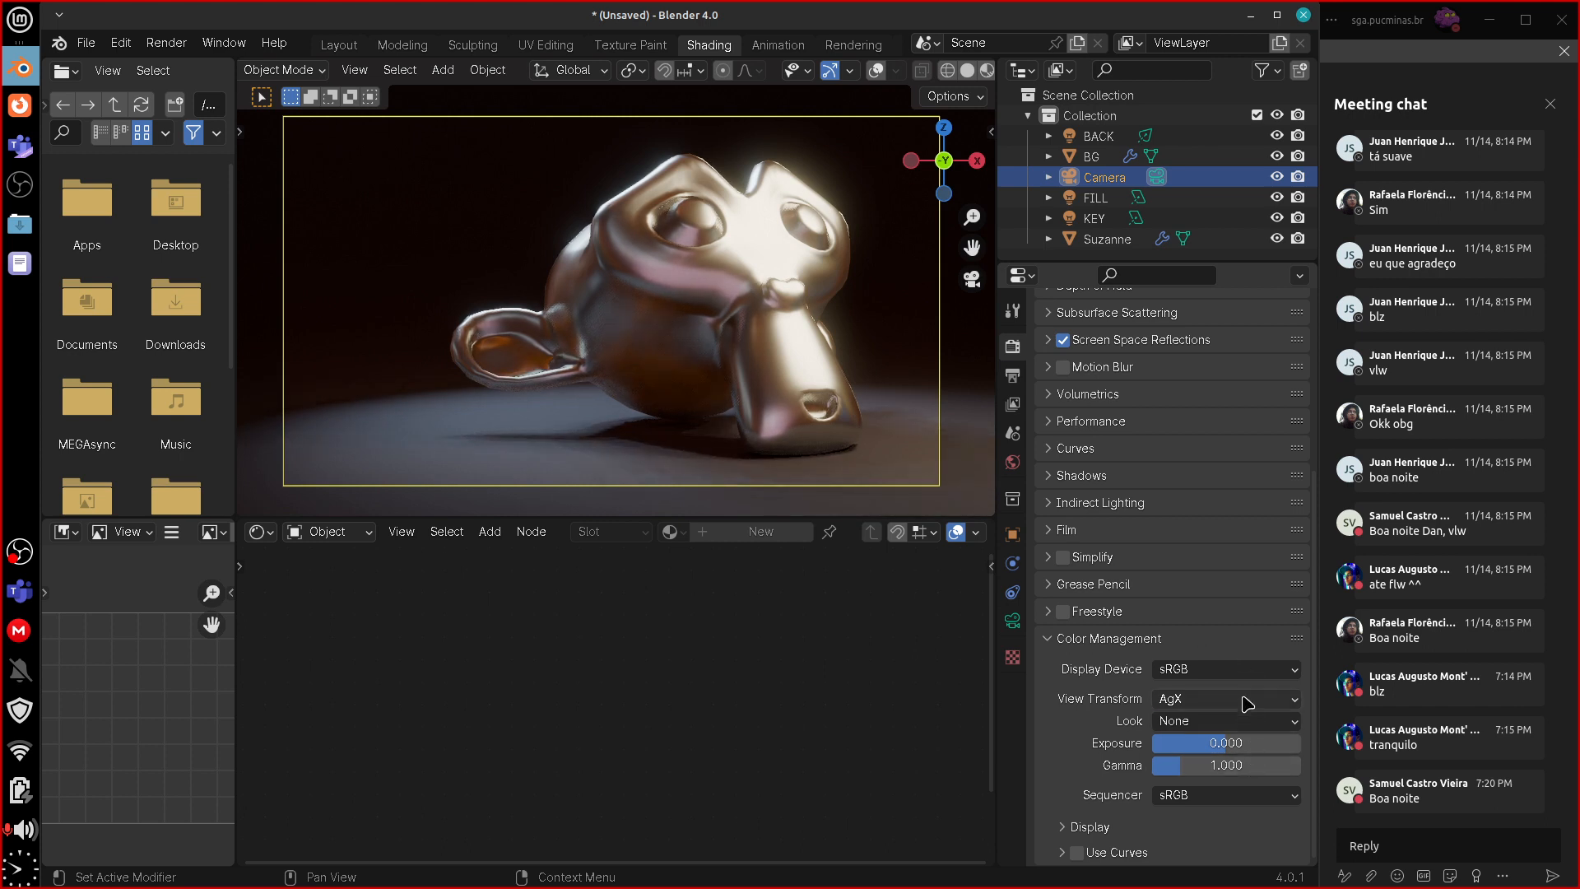
- Compare the Standard, Raw, False Color, Filmic Log and Filmic view transforms on Suzanne, then return to AgX
{"action": "left_click", "coordinate": [1245, 704]}
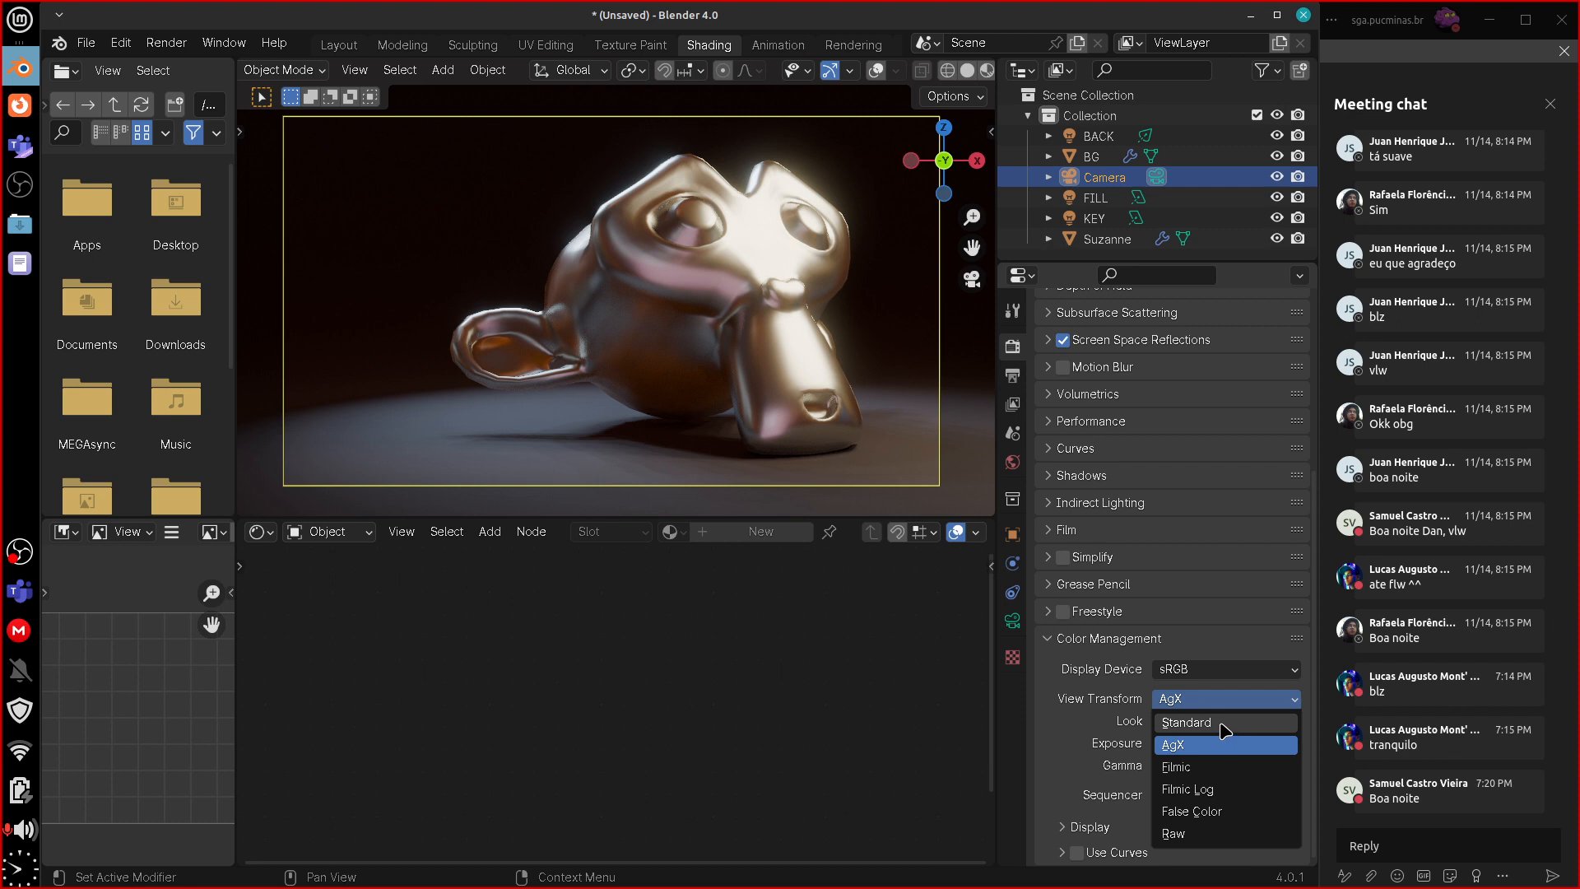
{"action": "left_click", "coordinate": [1224, 725]}
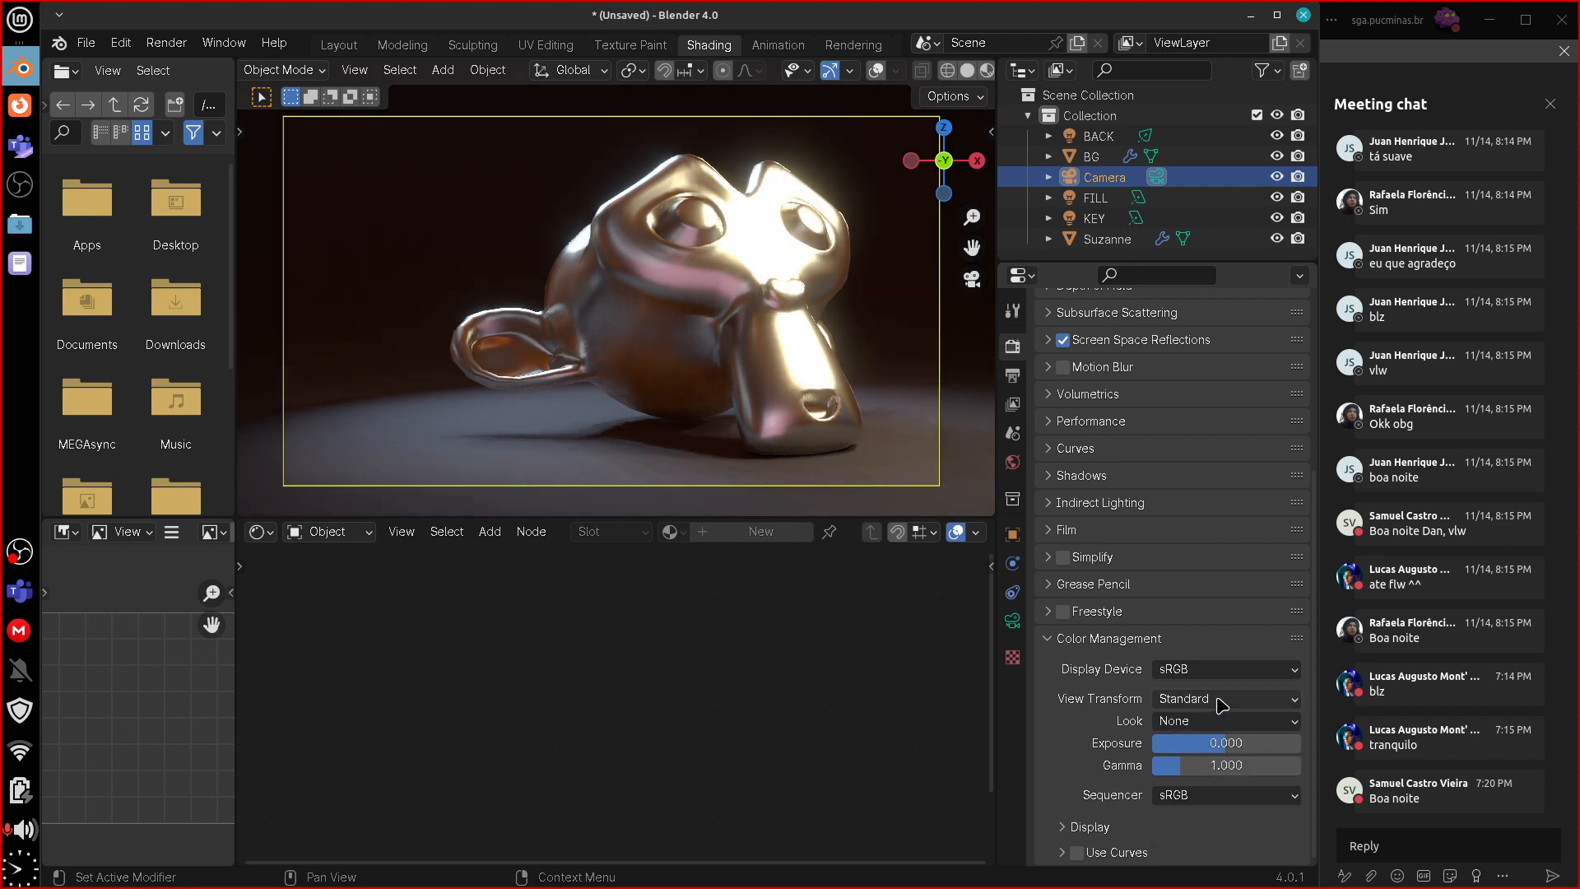
{"action": "left_click", "coordinate": [1222, 703]}
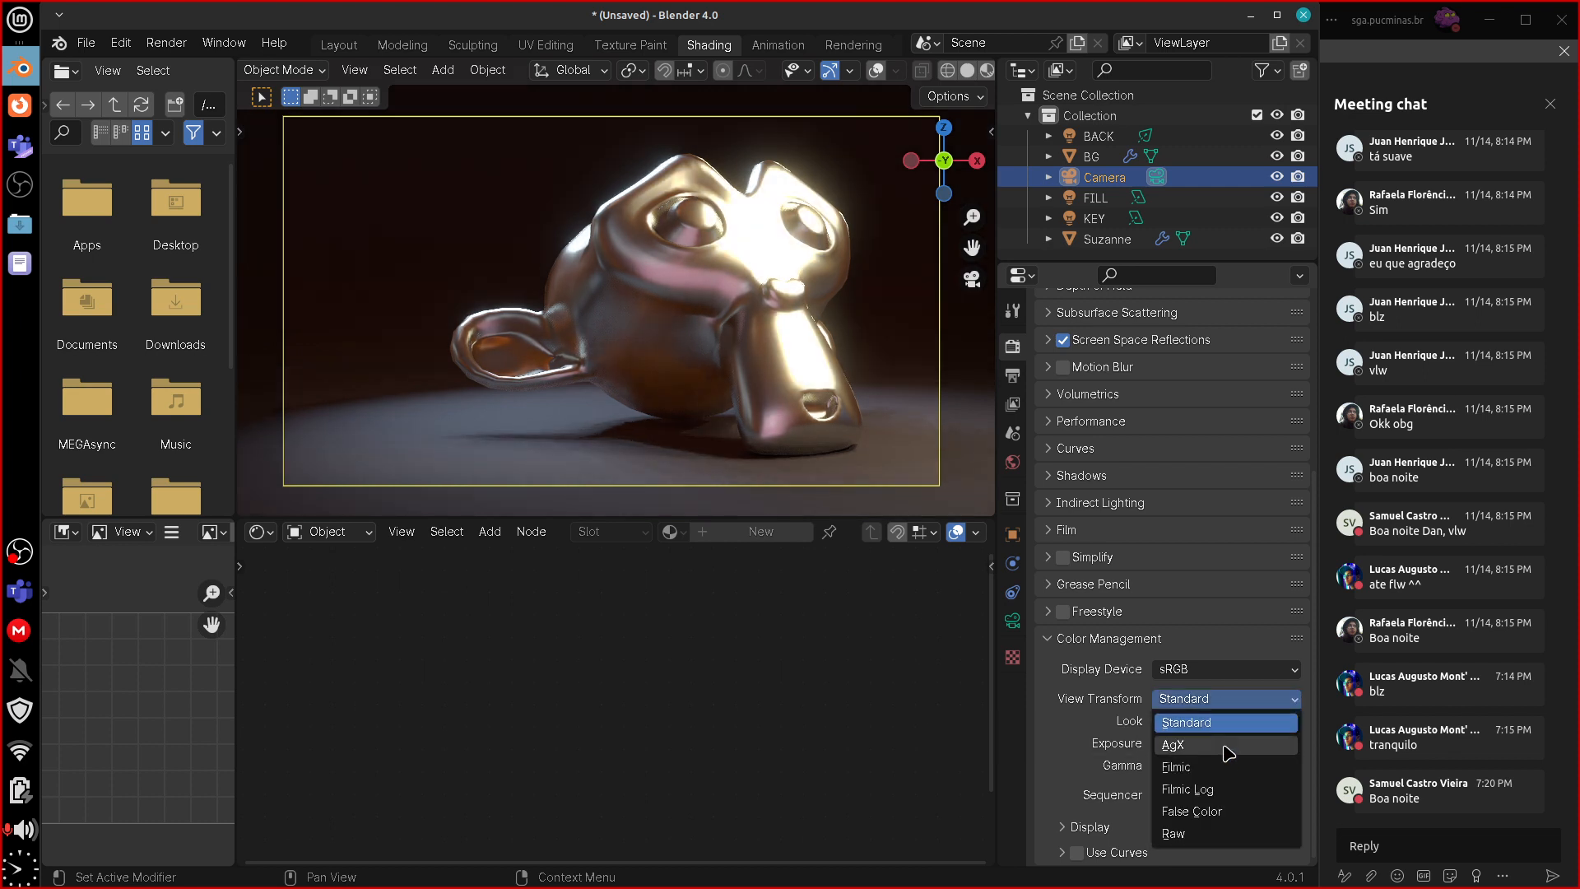
{"action": "left_click", "coordinate": [1224, 833]}
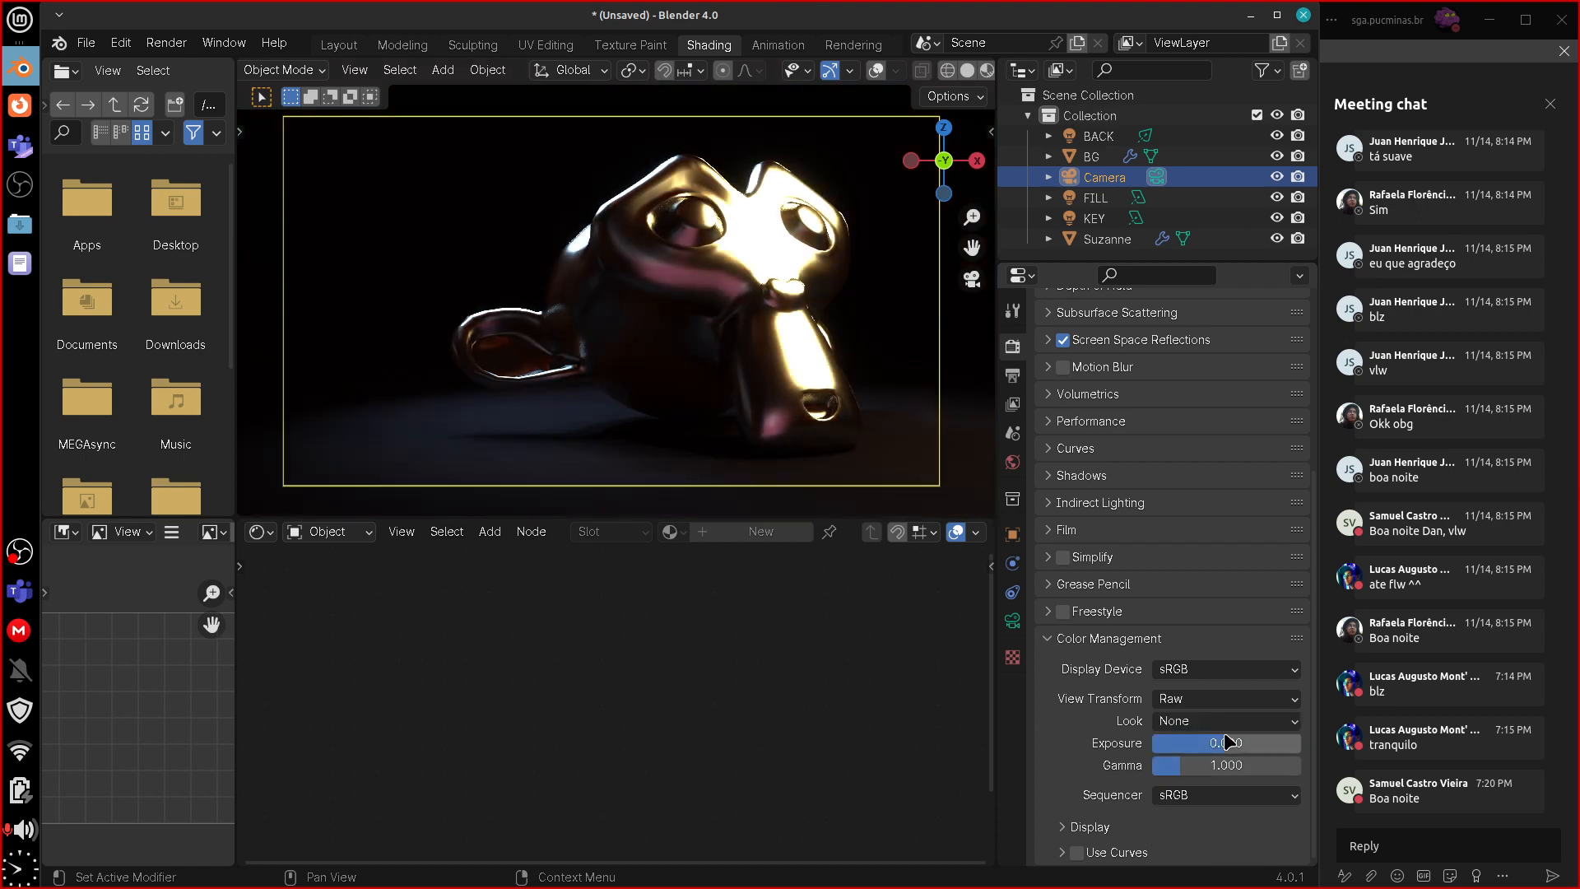
{"action": "left_click", "coordinate": [1228, 707]}
{"action": "left_click", "coordinate": [1222, 813]}
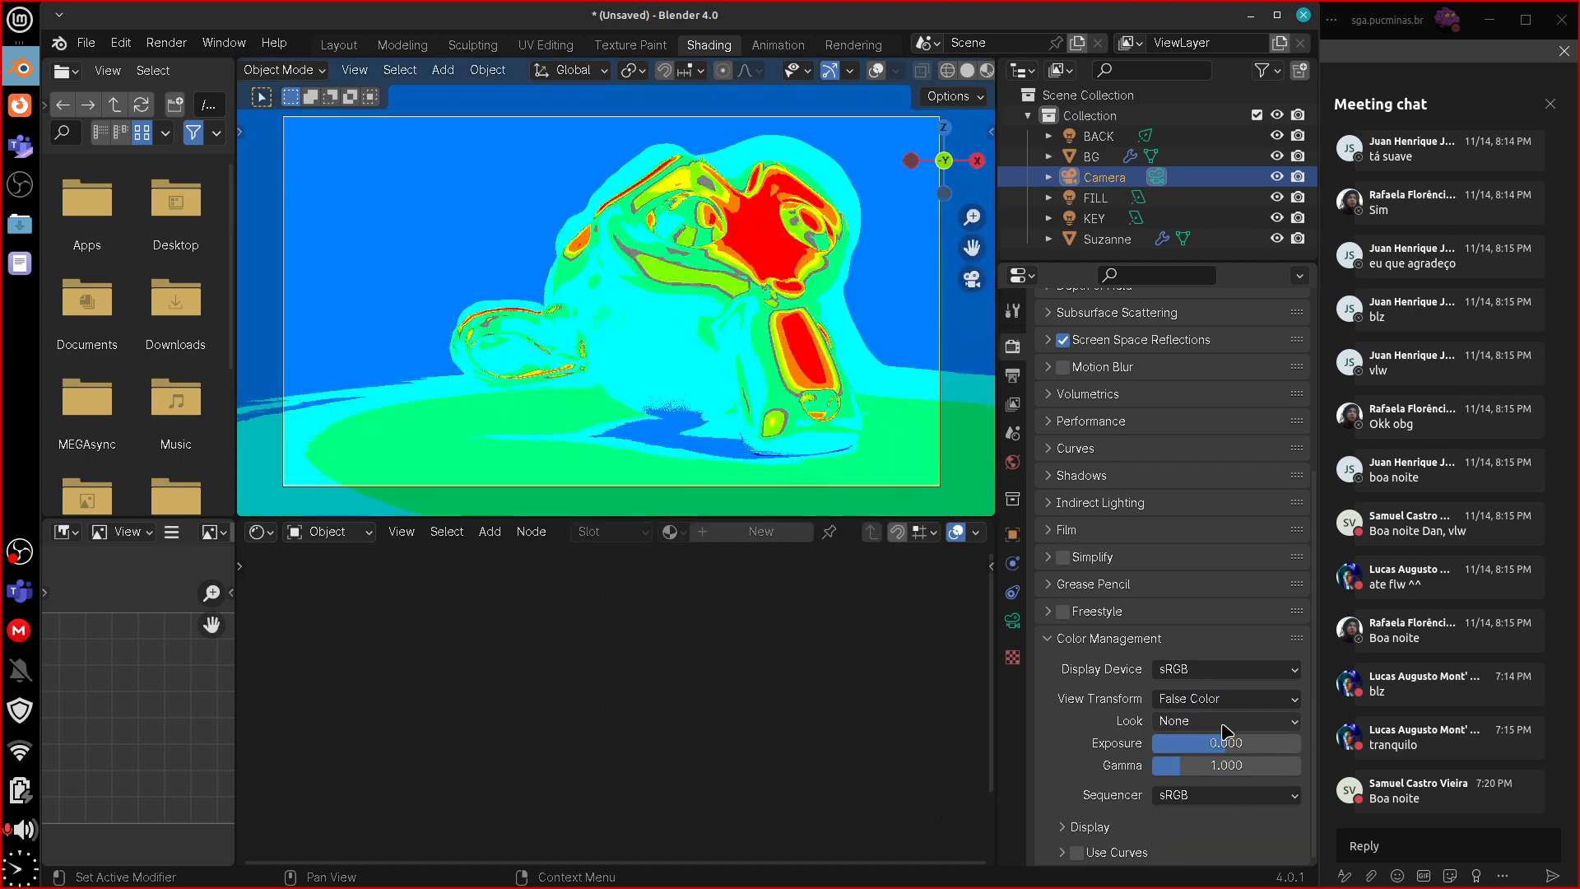
{"action": "left_click", "coordinate": [1225, 710]}
{"action": "left_click", "coordinate": [1232, 795]}
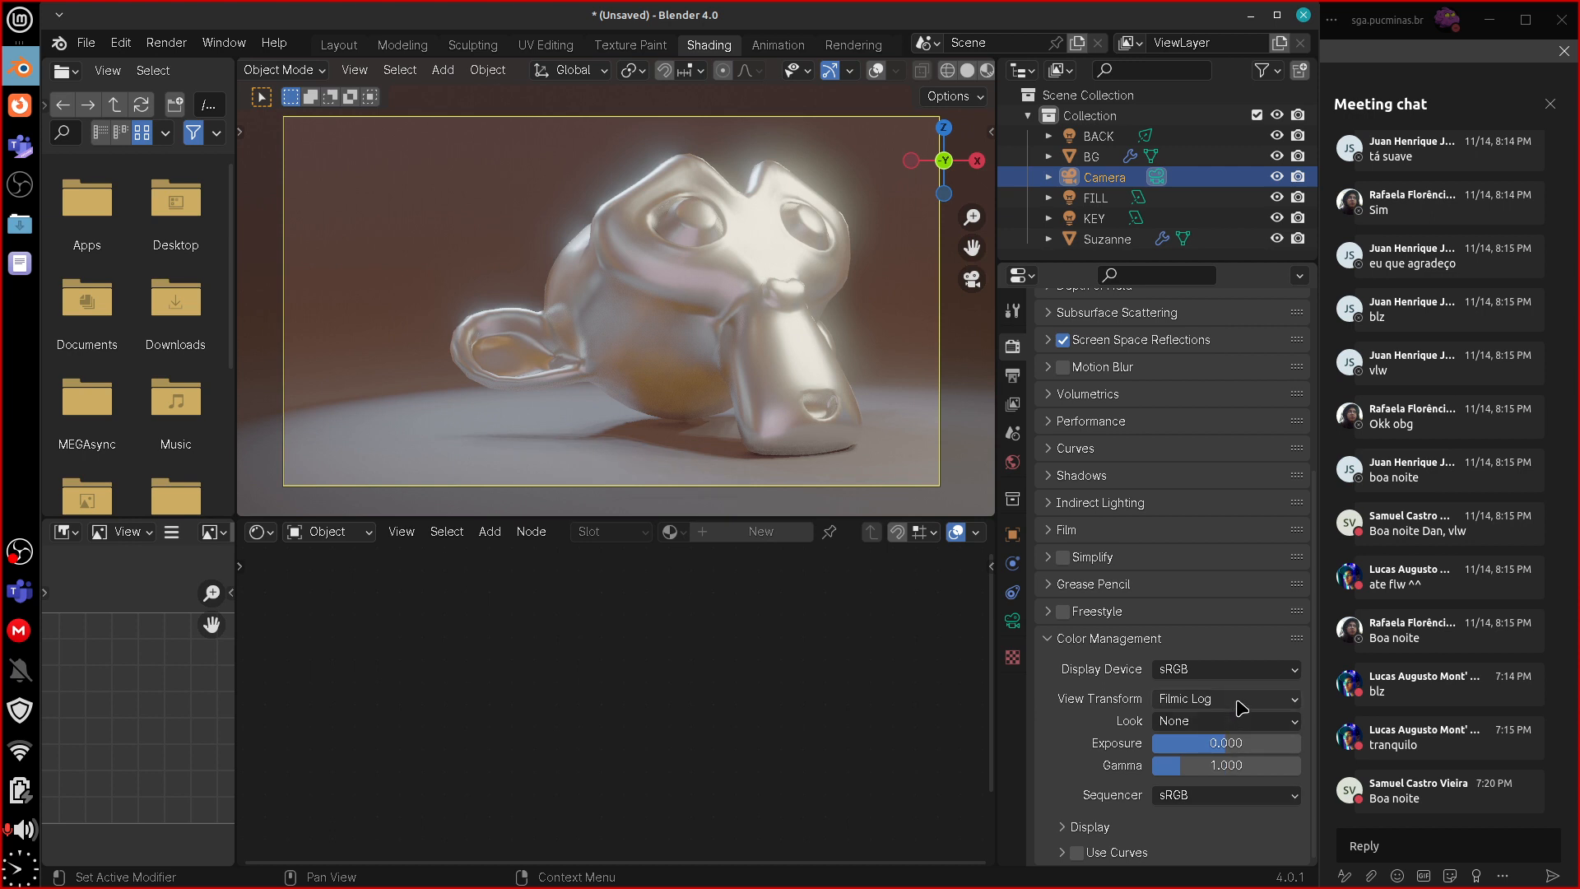
{"action": "left_click", "coordinate": [1242, 708]}
{"action": "left_click", "coordinate": [1238, 774]}
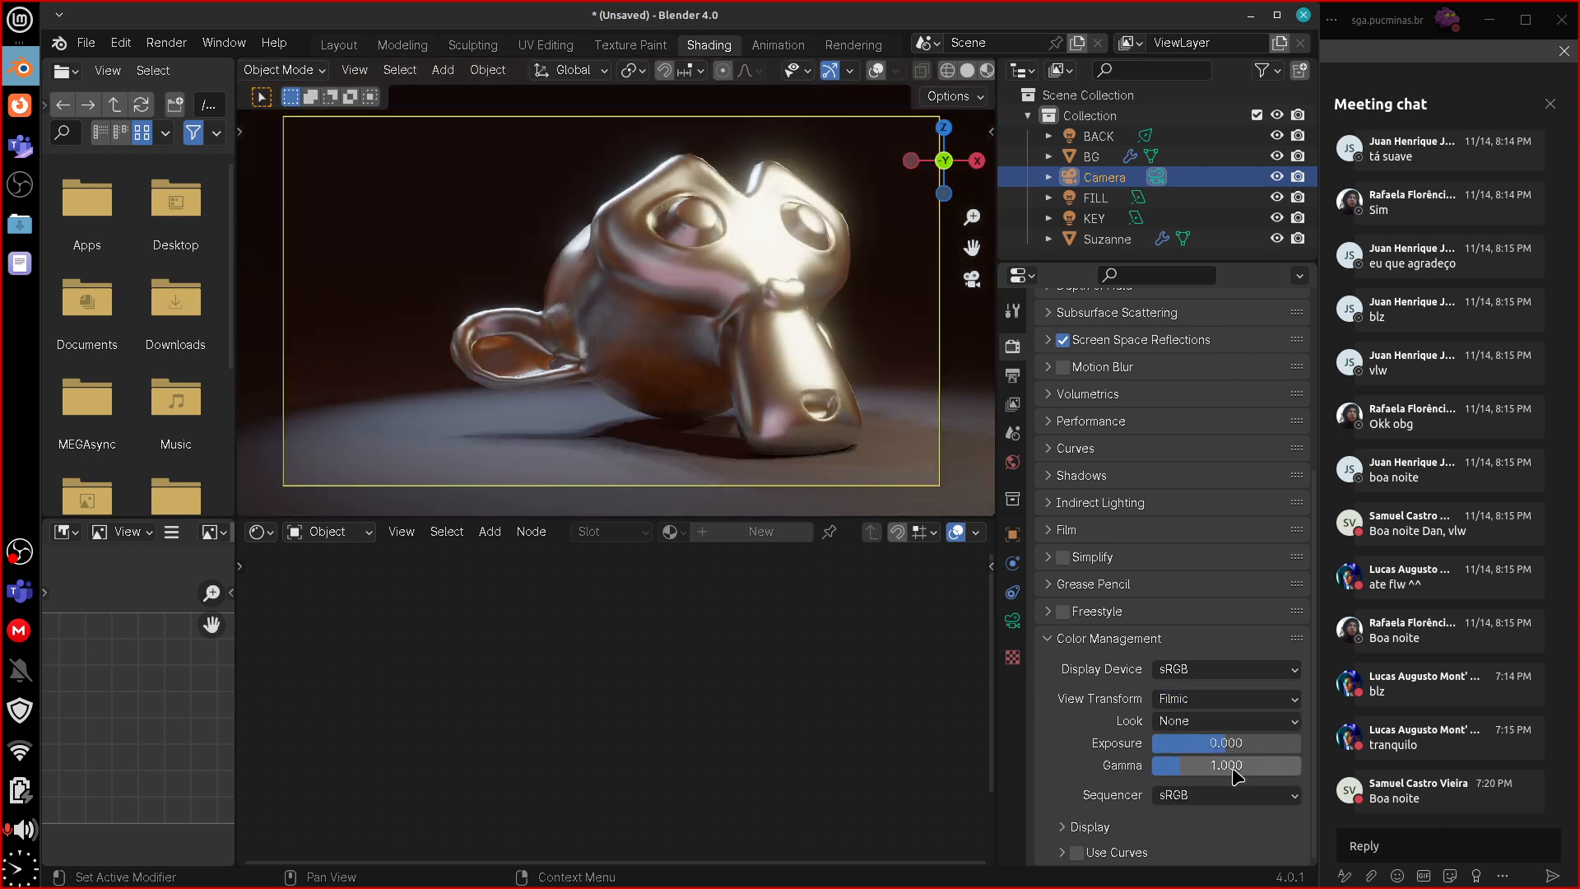
{"action": "left_click", "coordinate": [1235, 704]}
{"action": "left_click", "coordinate": [1235, 747]}
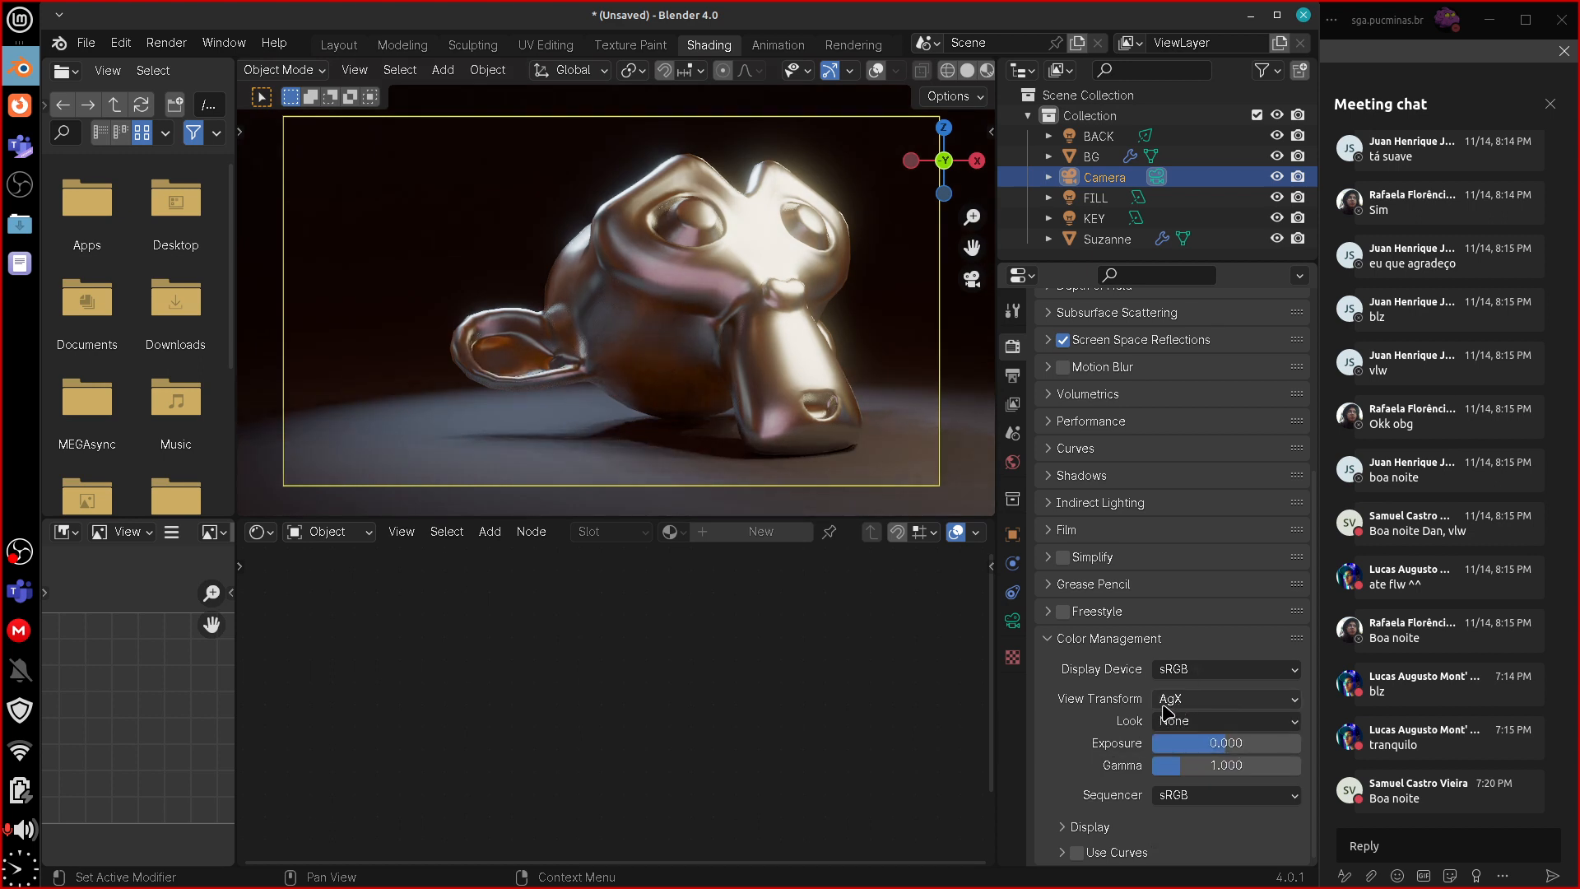
- Try the Punchy, Greyscale, Very High Contrast, High Contrast and Medium High Contrast looks on the AgX render
{"action": "left_click", "coordinate": [1218, 720]}
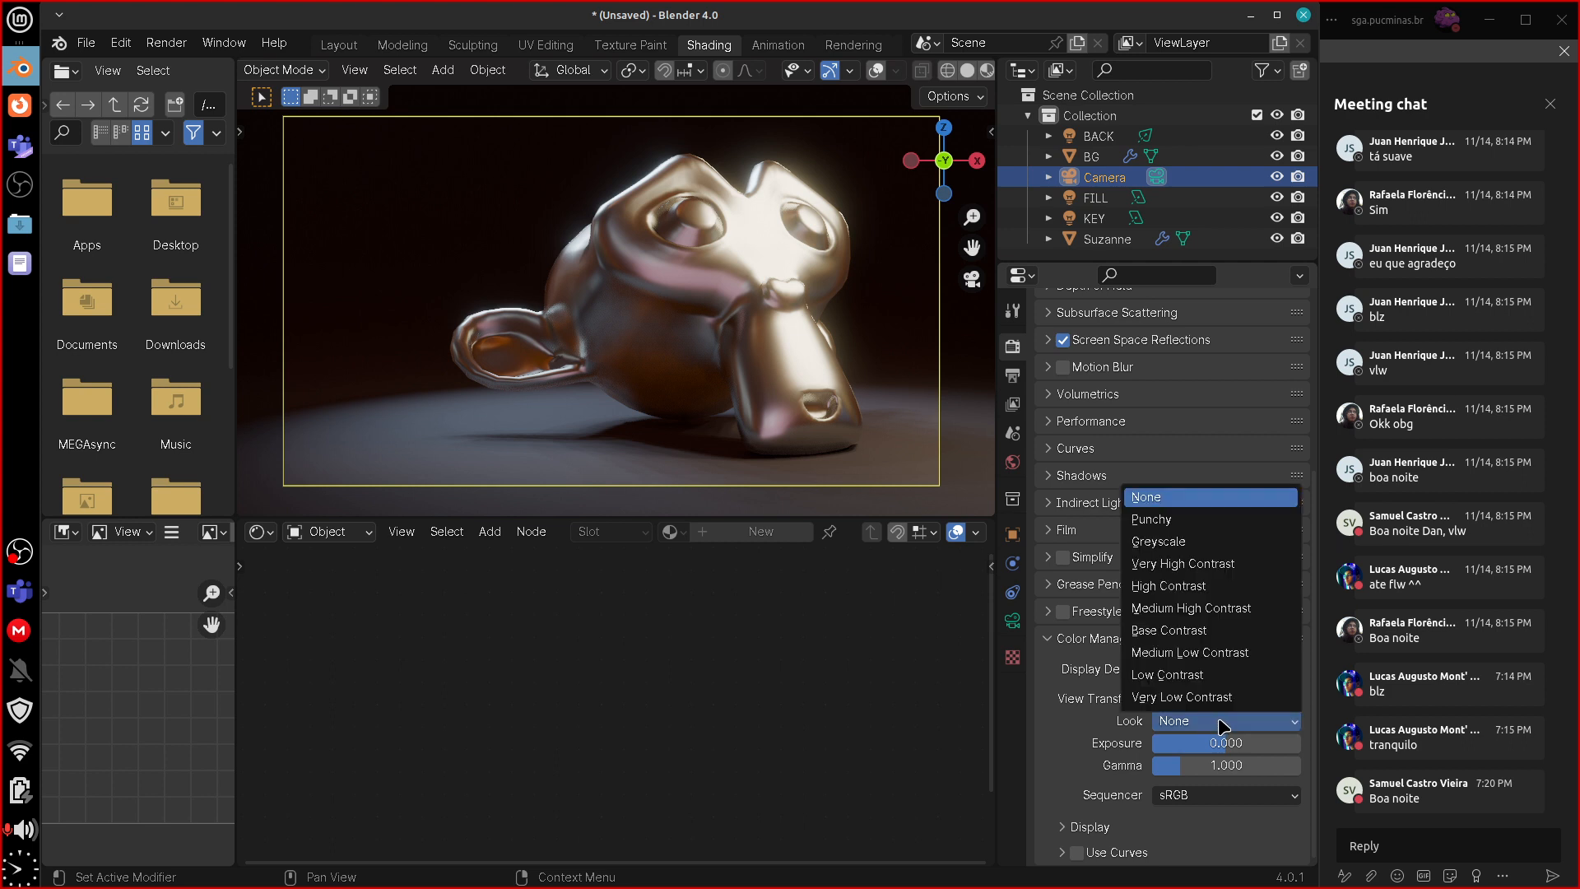
{"action": "left_click", "coordinate": [1221, 729]}
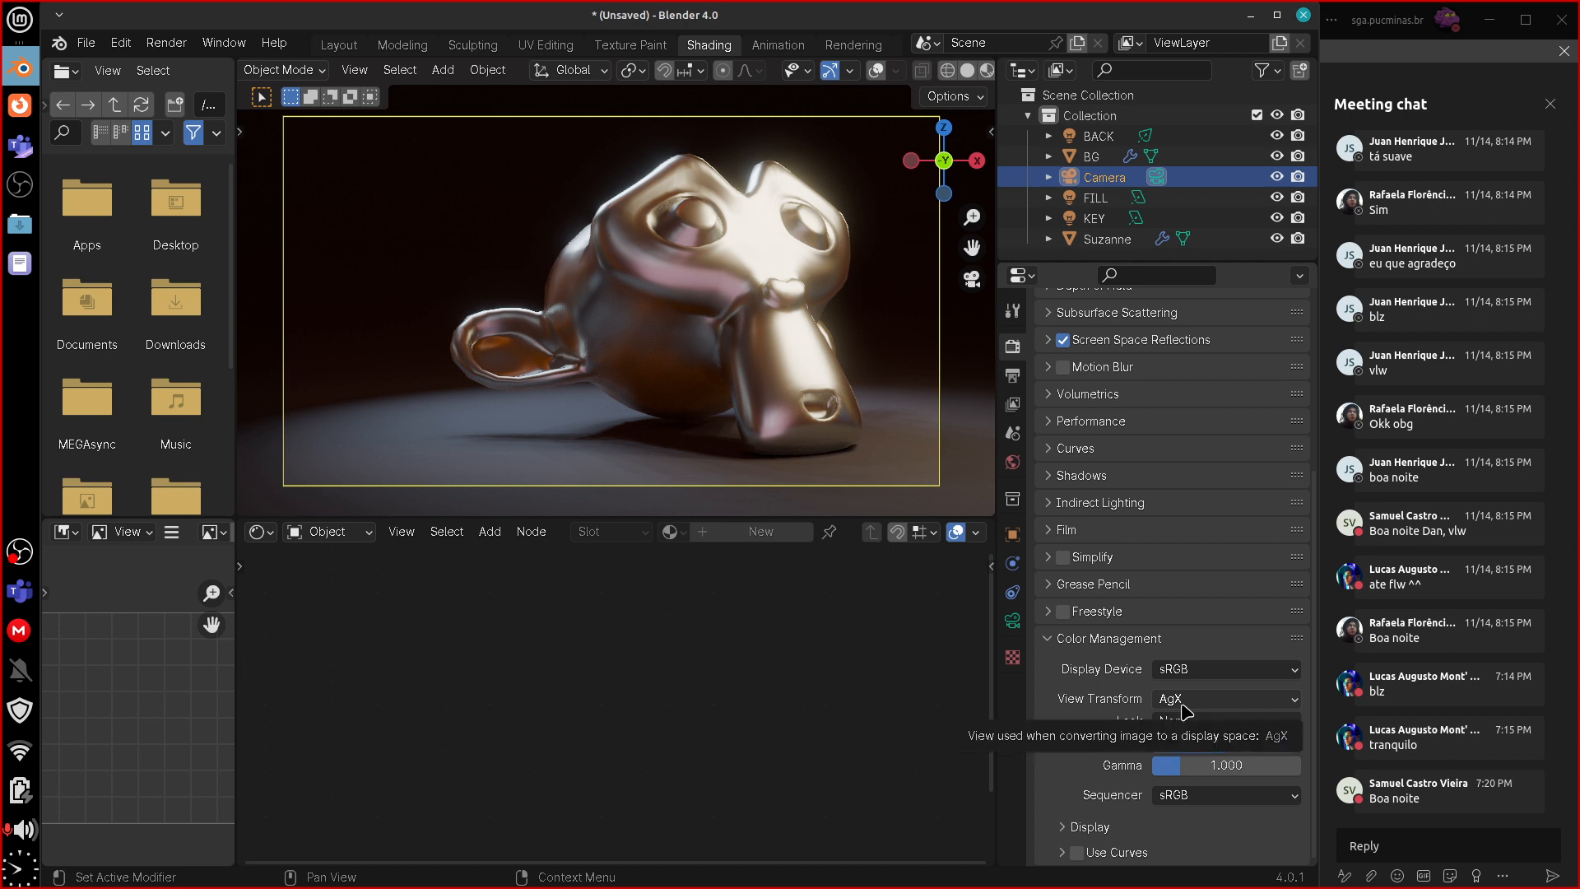
{"action": "left_click", "coordinate": [1231, 722]}
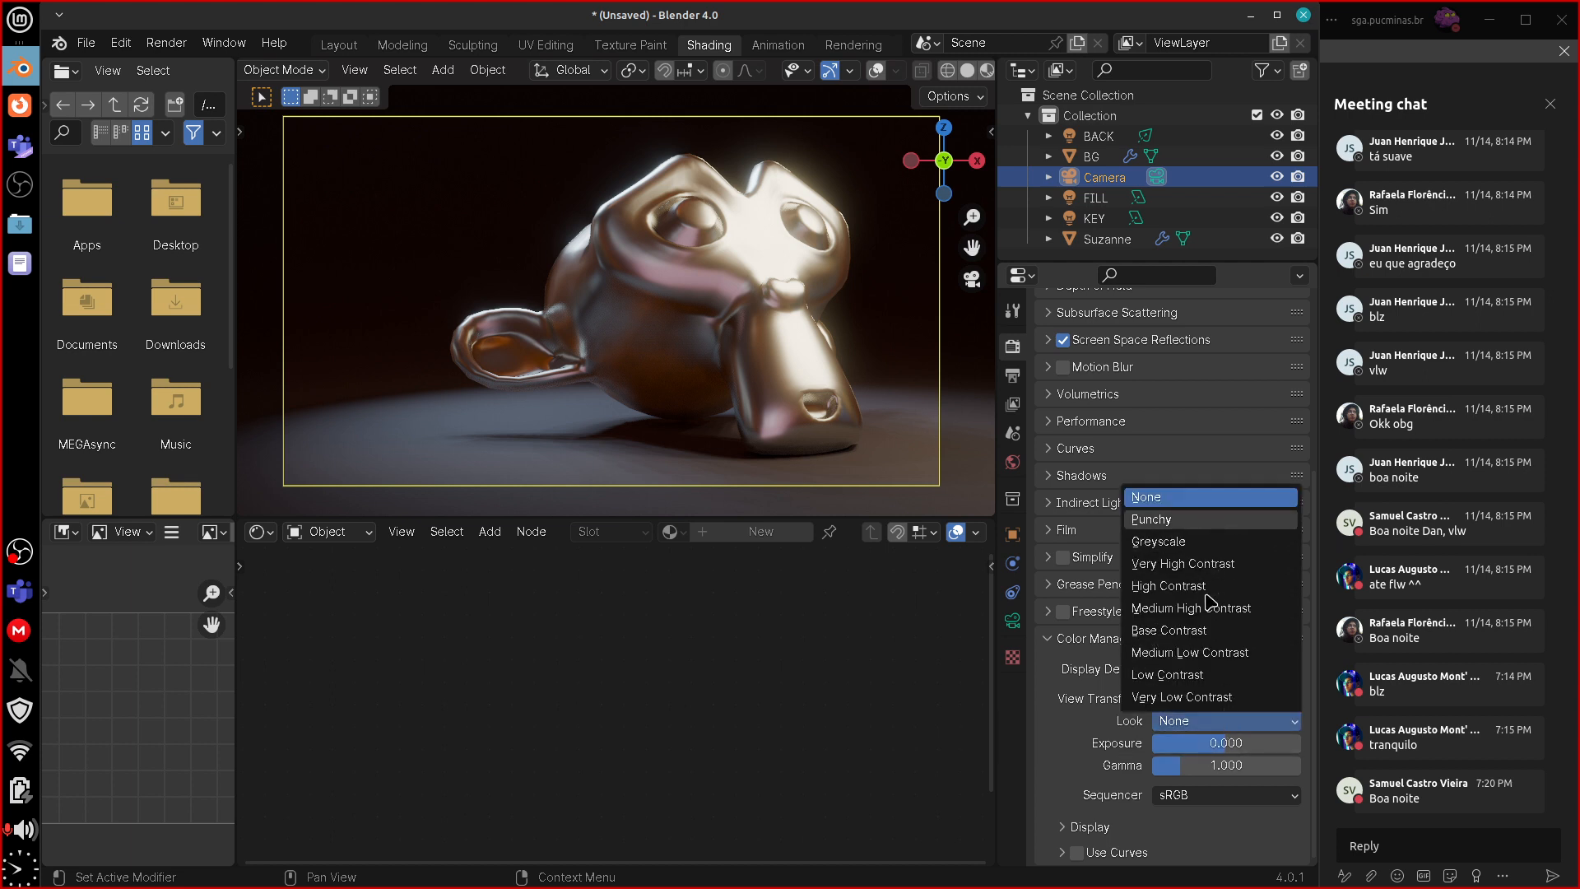
{"action": "left_click", "coordinate": [1215, 519]}
{"action": "left_click", "coordinate": [1225, 721]}
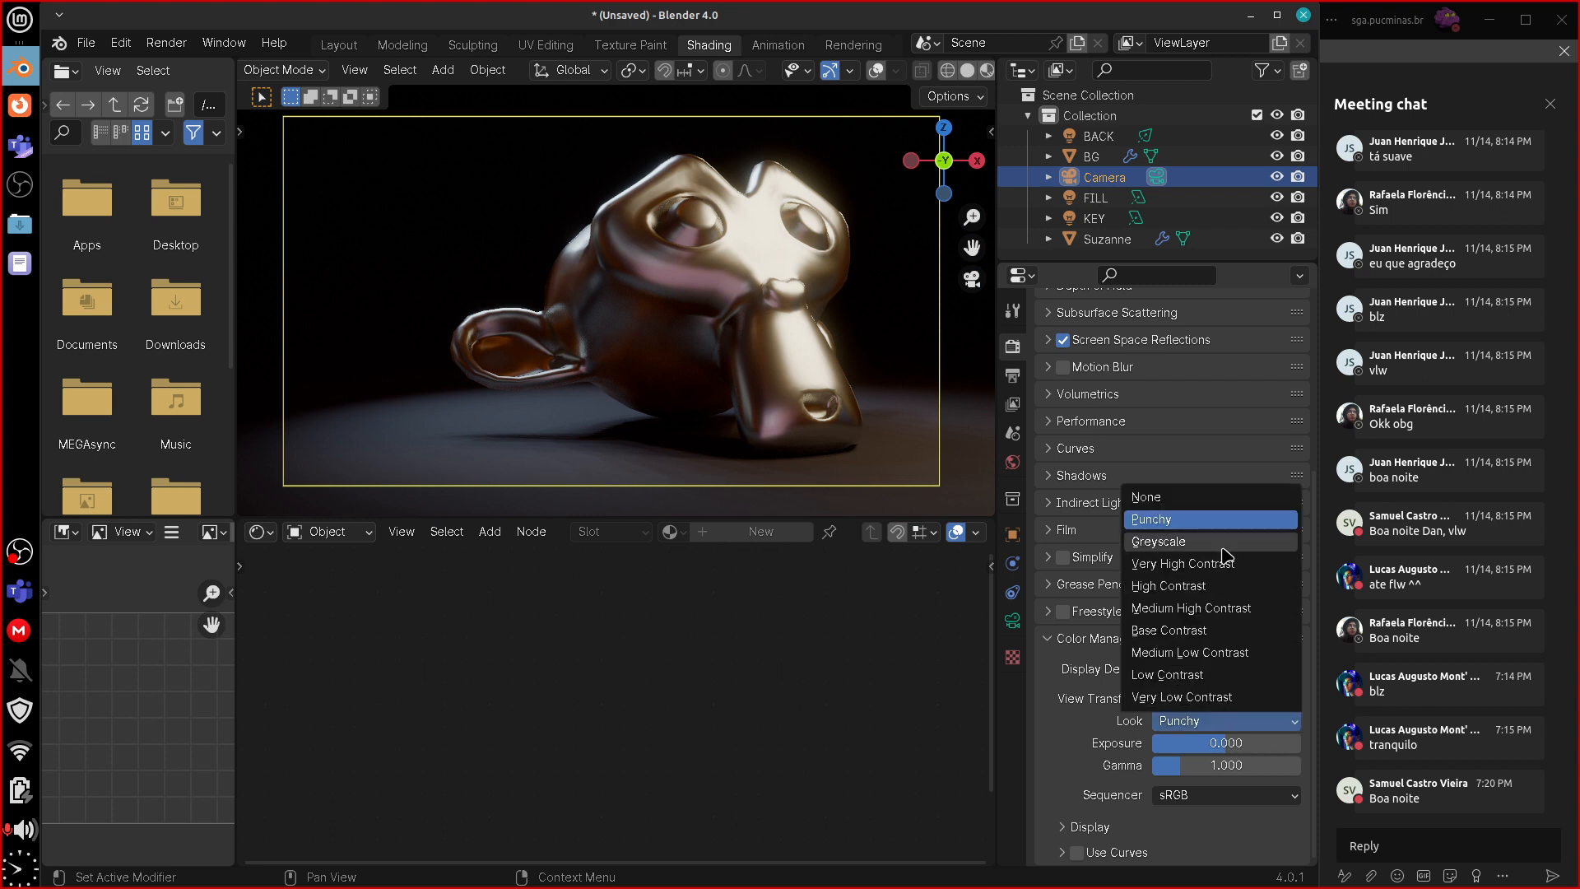
{"action": "left_click", "coordinate": [1227, 543]}
{"action": "left_click", "coordinate": [1226, 725]}
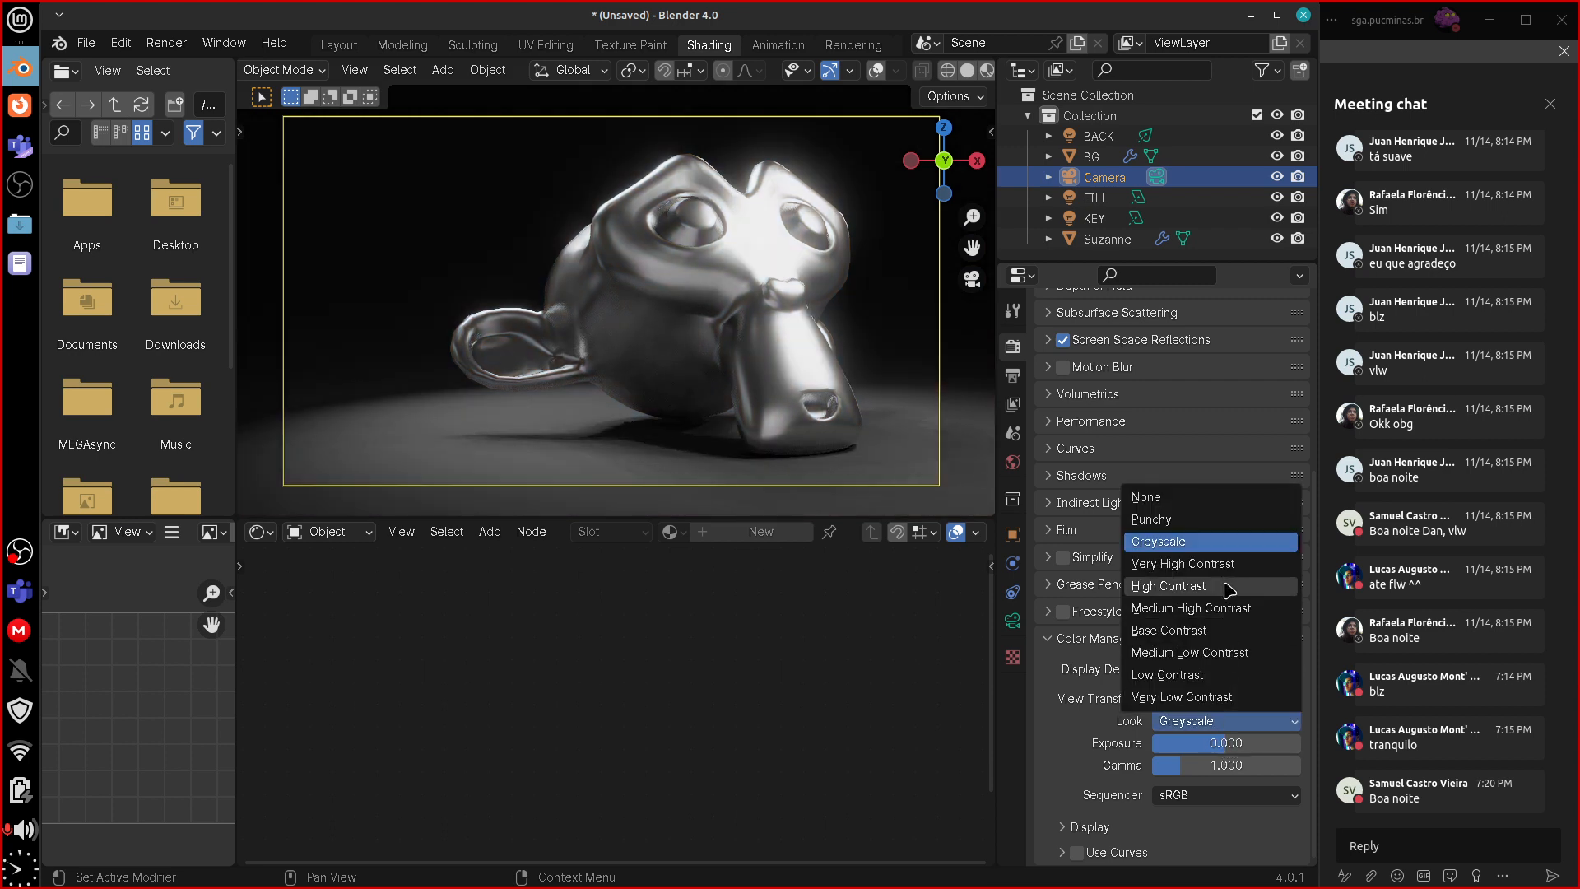
{"action": "left_click", "coordinate": [1226, 565]}
{"action": "left_click", "coordinate": [1226, 721]}
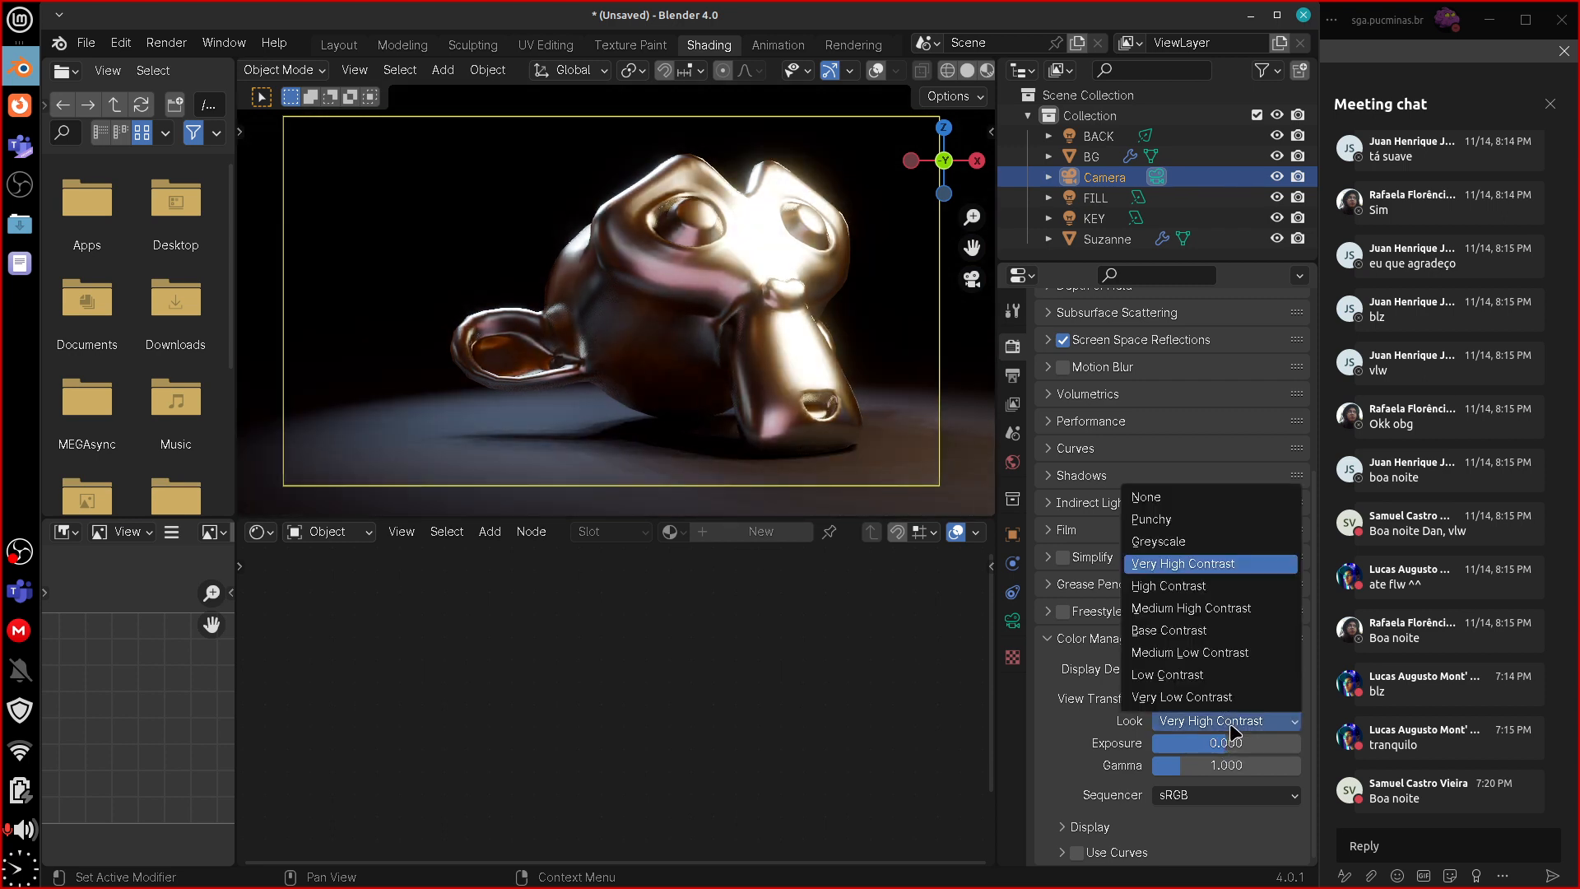
{"action": "left_click", "coordinate": [1226, 586]}
{"action": "left_click", "coordinate": [1226, 721]}
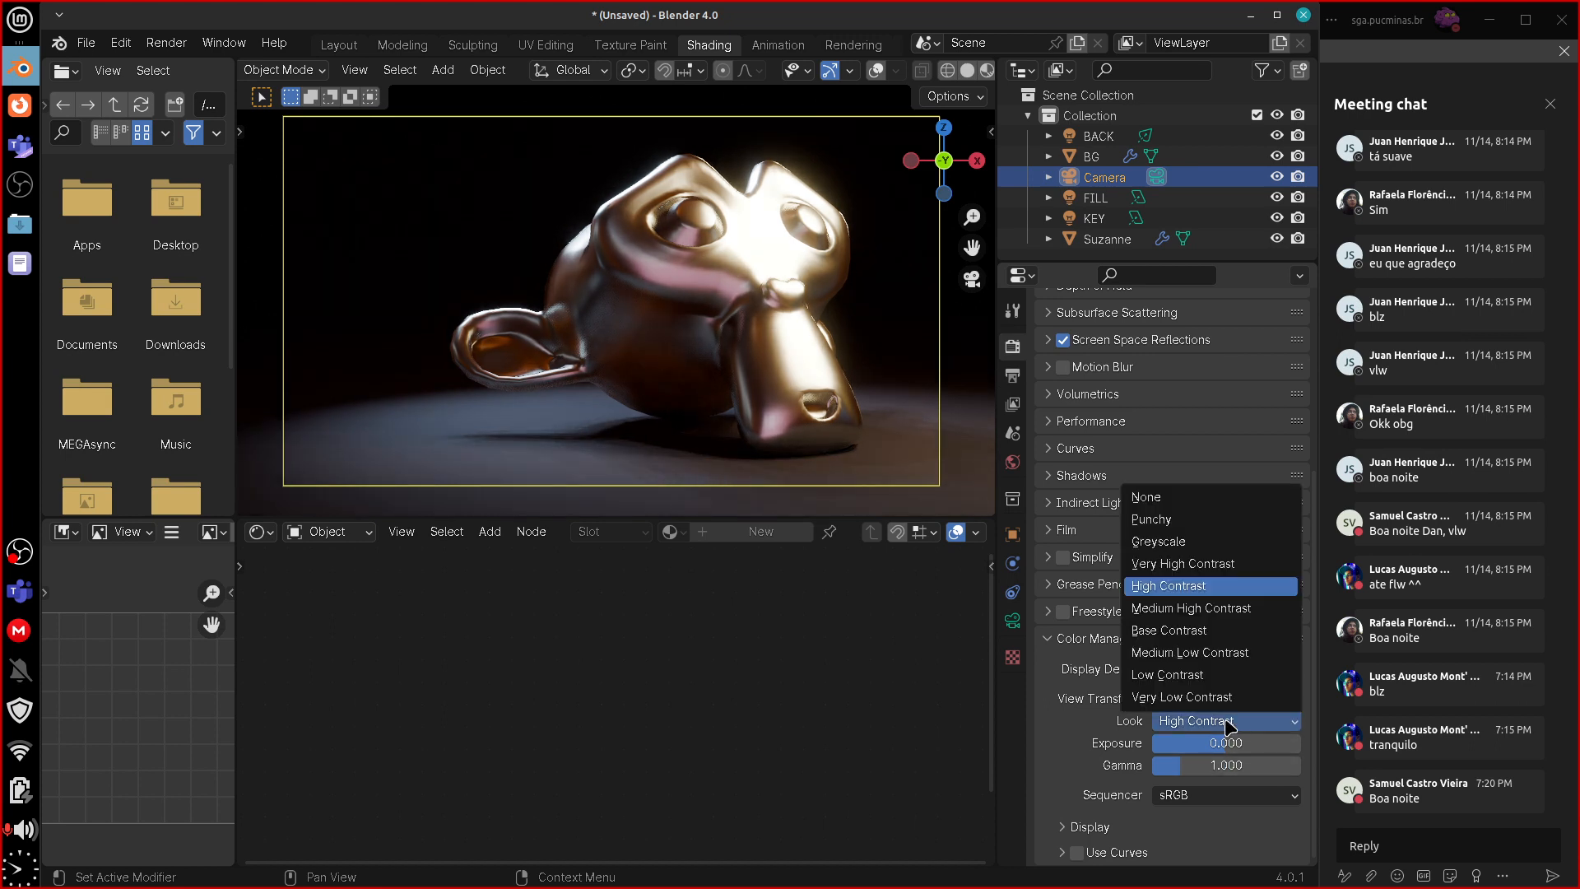
{"action": "left_click", "coordinate": [1228, 609]}
- Try the Base, Medium Low, Low and Very Low Contrast looks, then set the look back to None
{"action": "left_click", "coordinate": [1227, 721]}
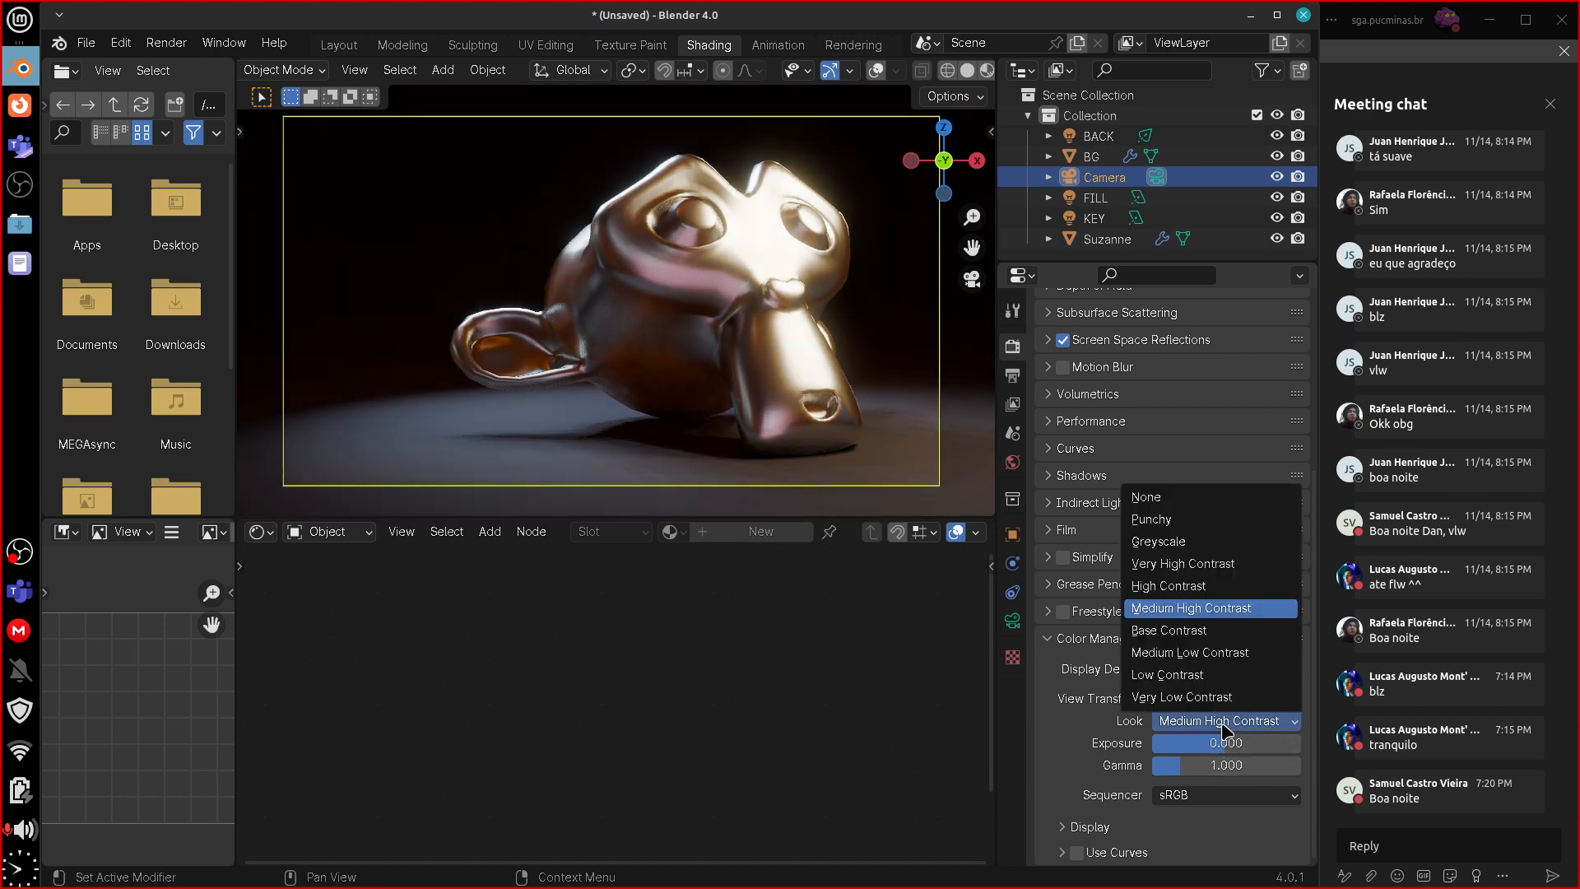
{"action": "left_click", "coordinate": [1226, 632]}
{"action": "left_click", "coordinate": [1226, 721]}
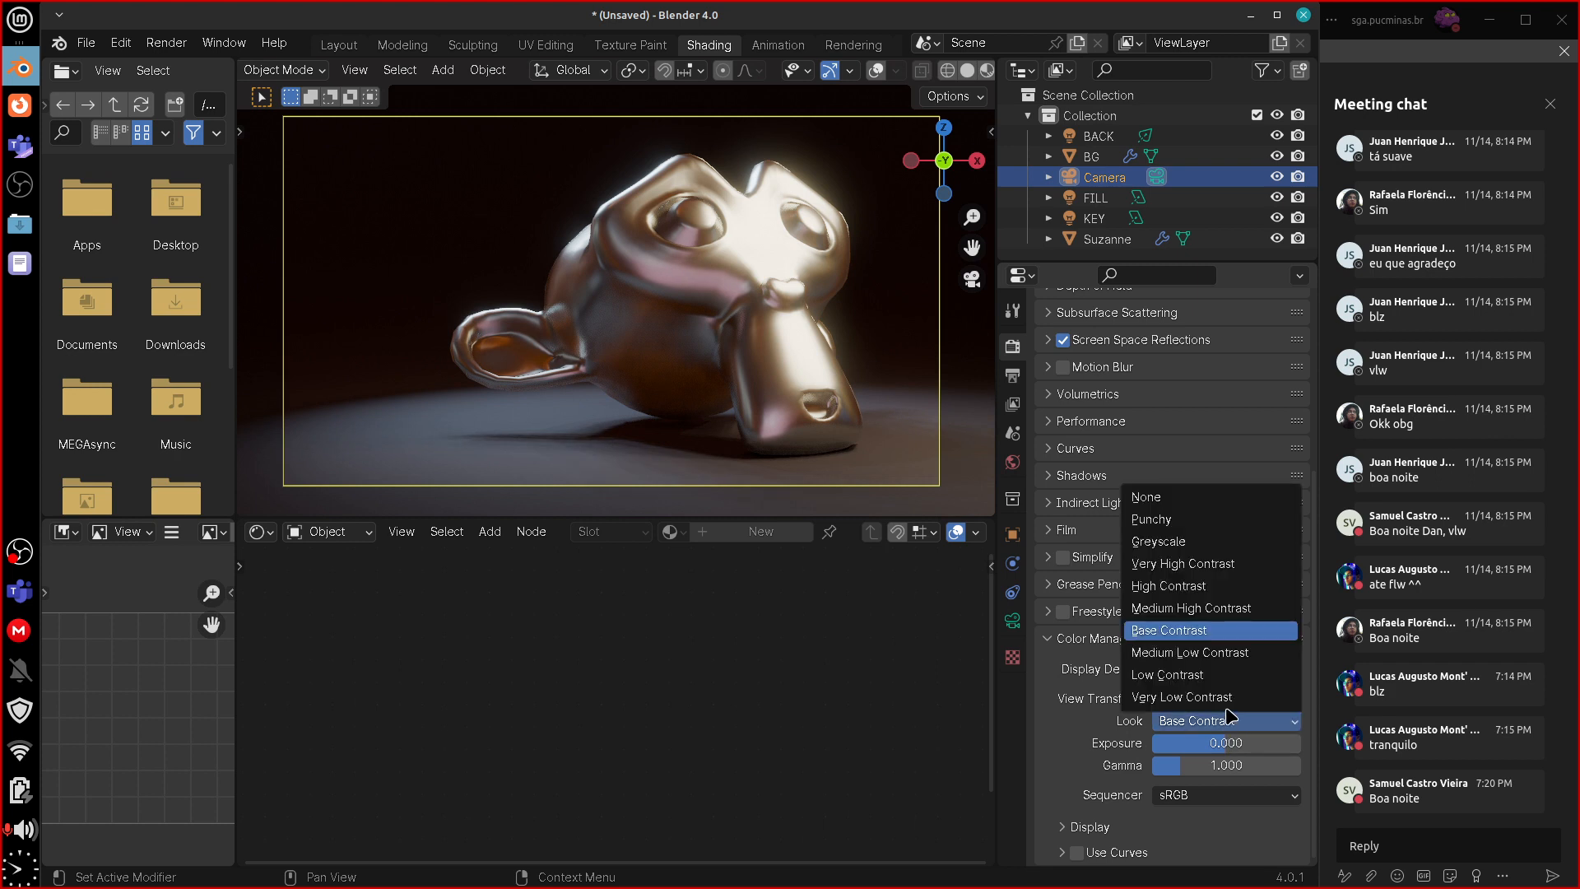
{"action": "left_click", "coordinate": [1226, 656]}
{"action": "left_click", "coordinate": [1227, 721]}
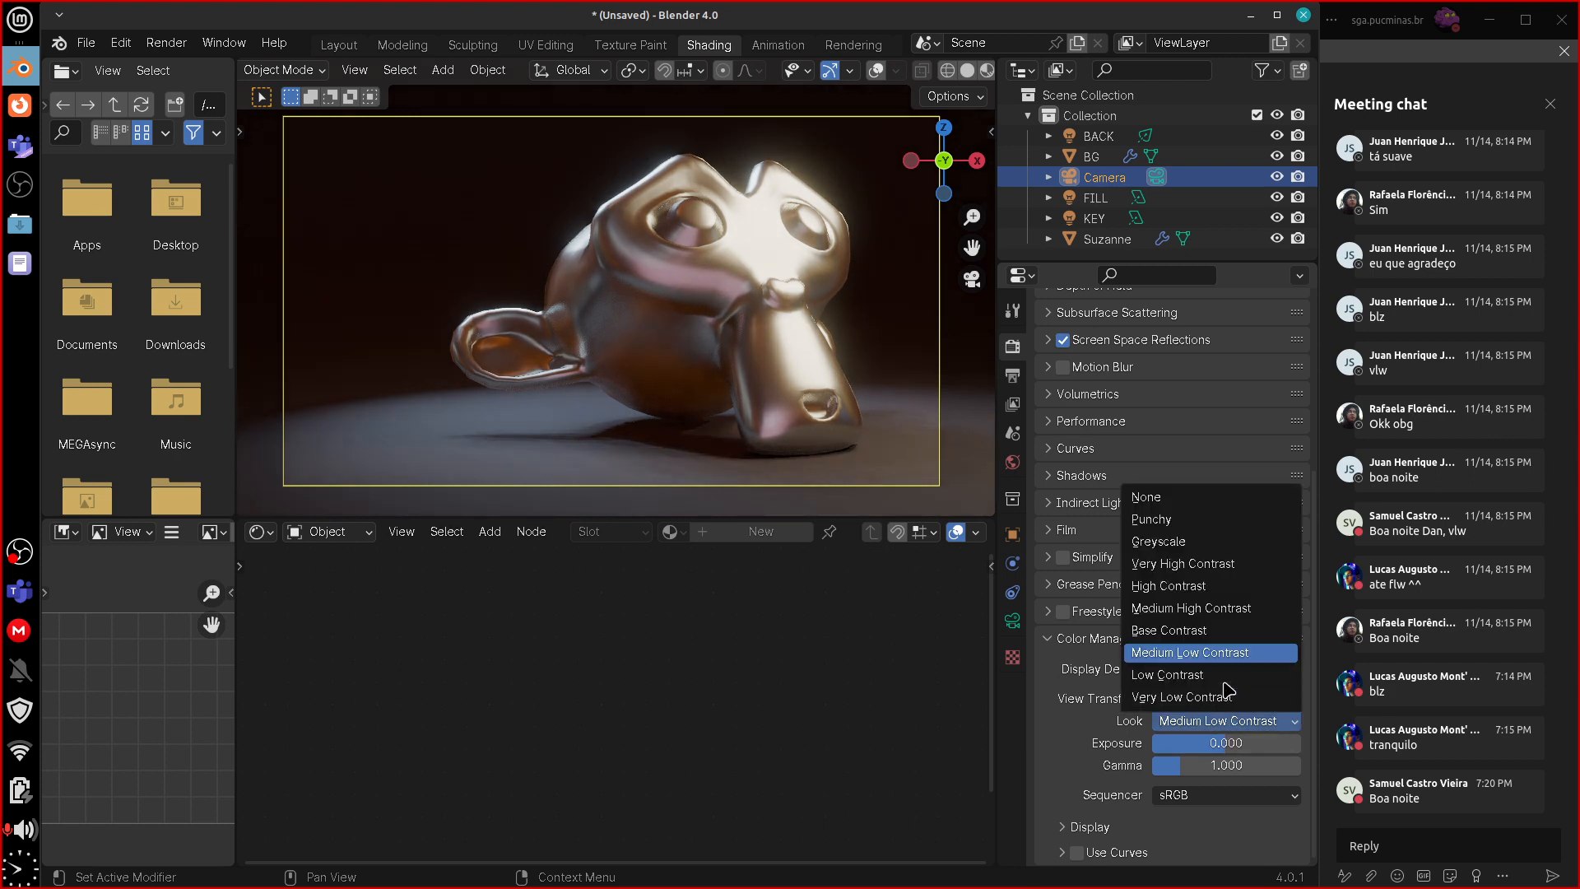
{"action": "left_click", "coordinate": [1228, 677]}
{"action": "left_click", "coordinate": [1227, 723]}
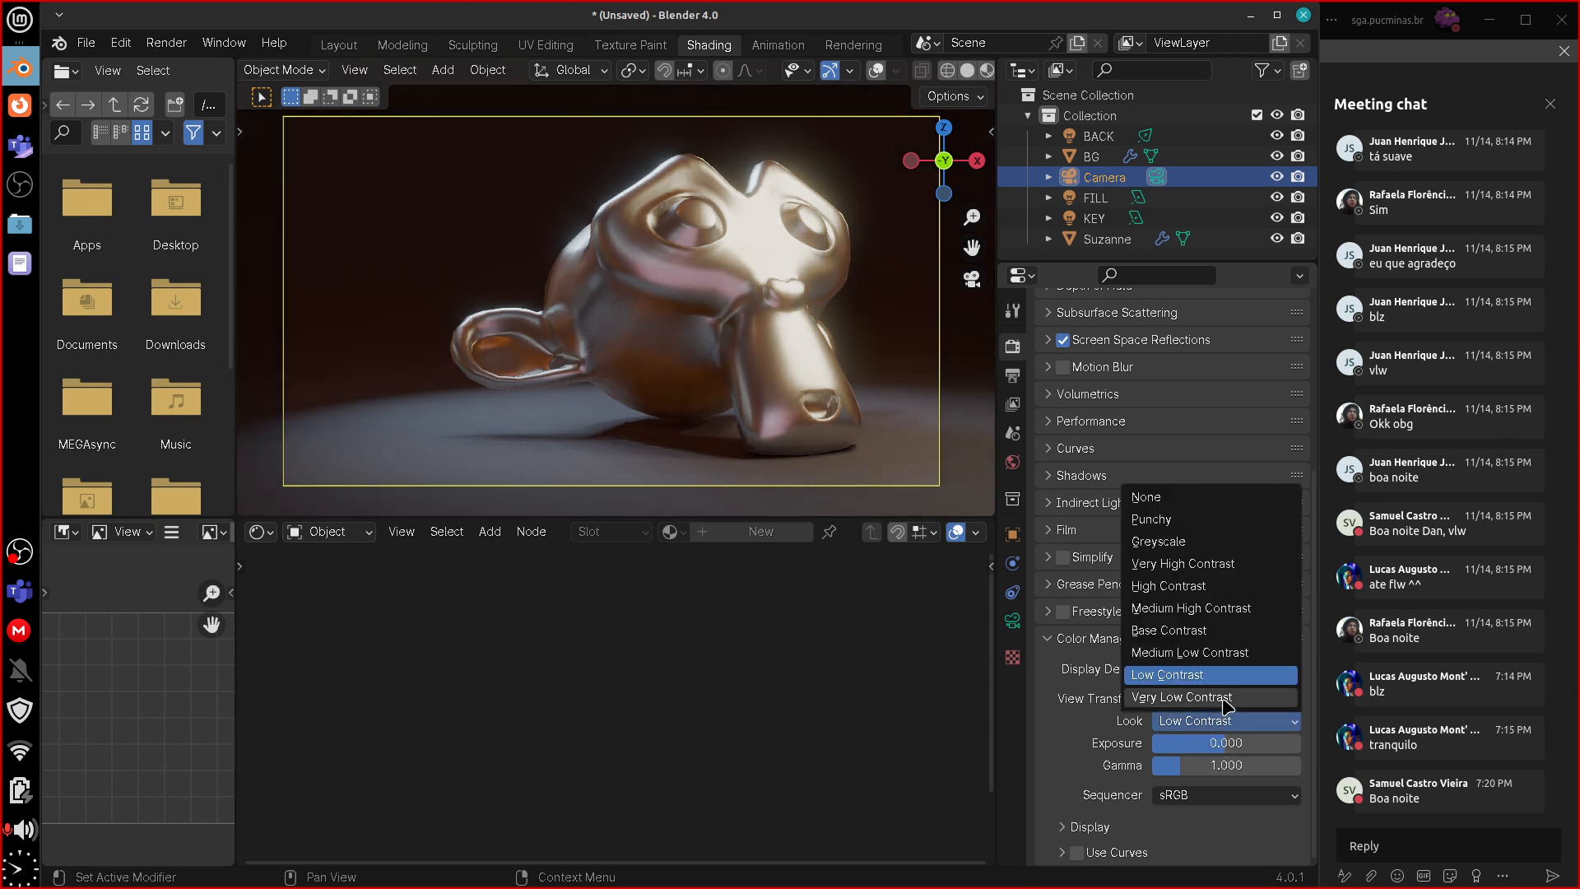
{"action": "left_click", "coordinate": [1228, 698]}
{"action": "left_click", "coordinate": [1230, 722]}
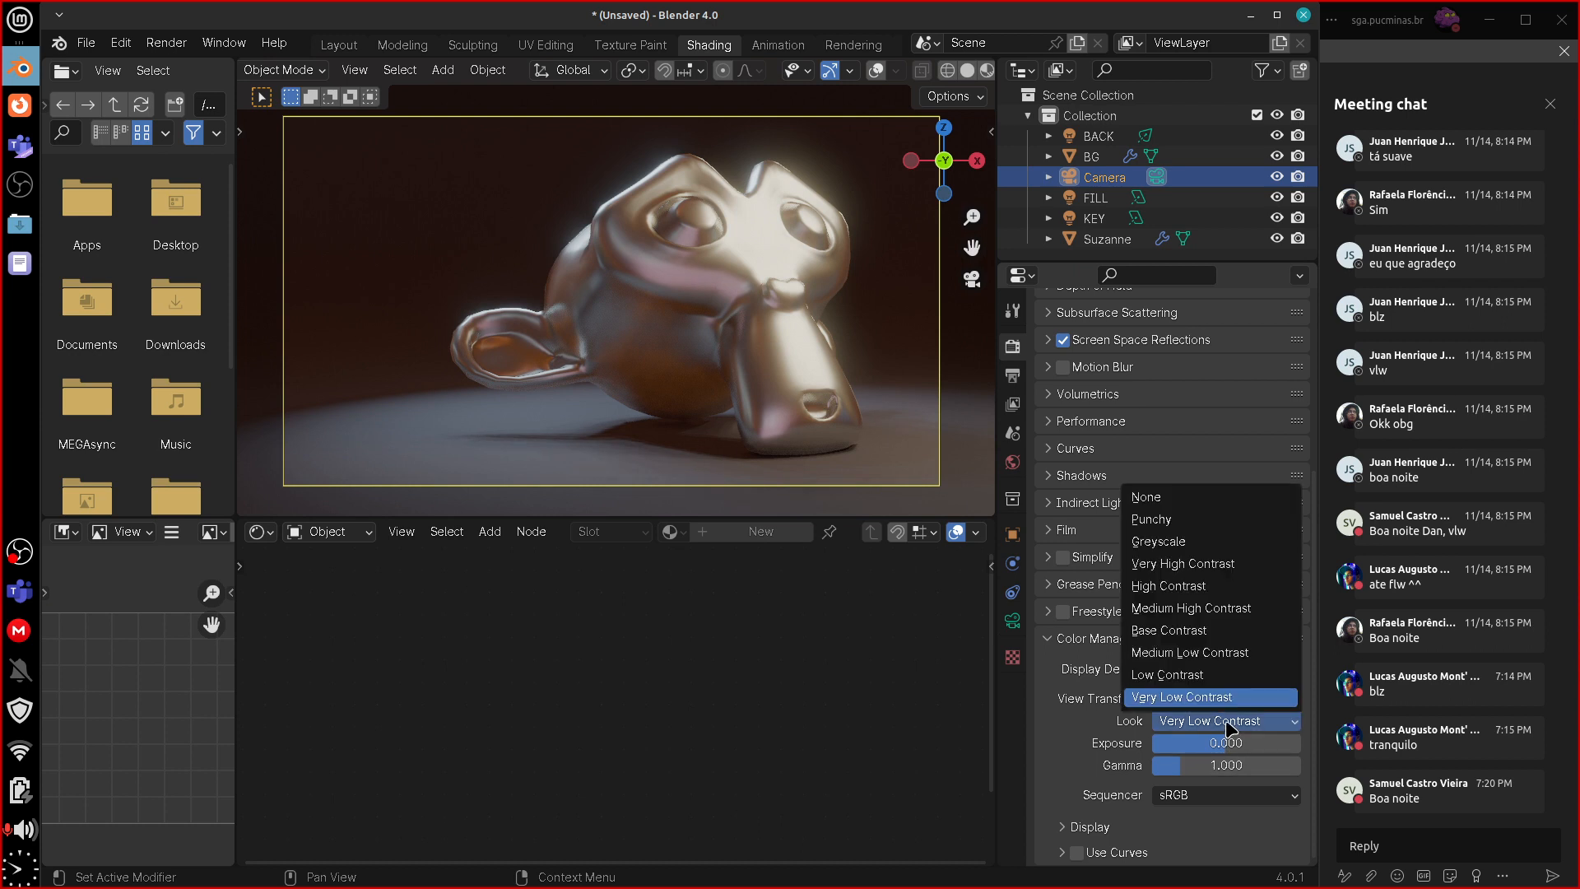
{"action": "left_click", "coordinate": [1209, 502]}
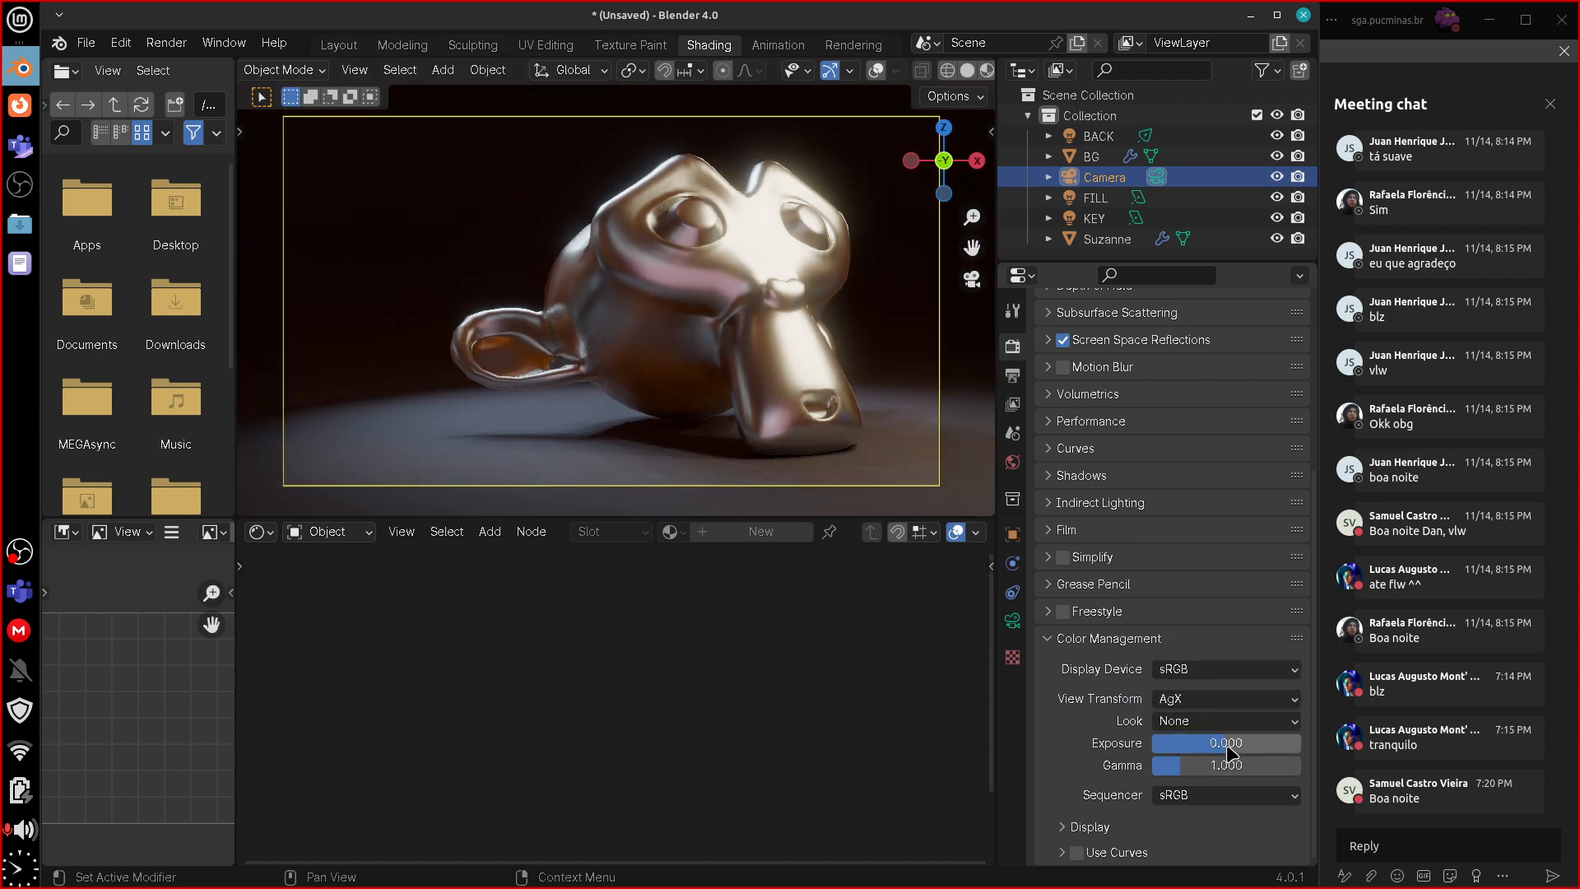
- Try a much darker exposure in Color Management, then set the exposure to 0.5
{"action": "mouse_move", "coordinate": [1224, 743]}
{"action": "left_mouse_down"}
{"action": "mouse_move", "coordinate": [1239, 740]}
{"action": "mouse_move", "coordinate": [1202, 744]}
{"action": "mouse_move", "coordinate": [1221, 744]}
{"action": "left_mouse_up"}
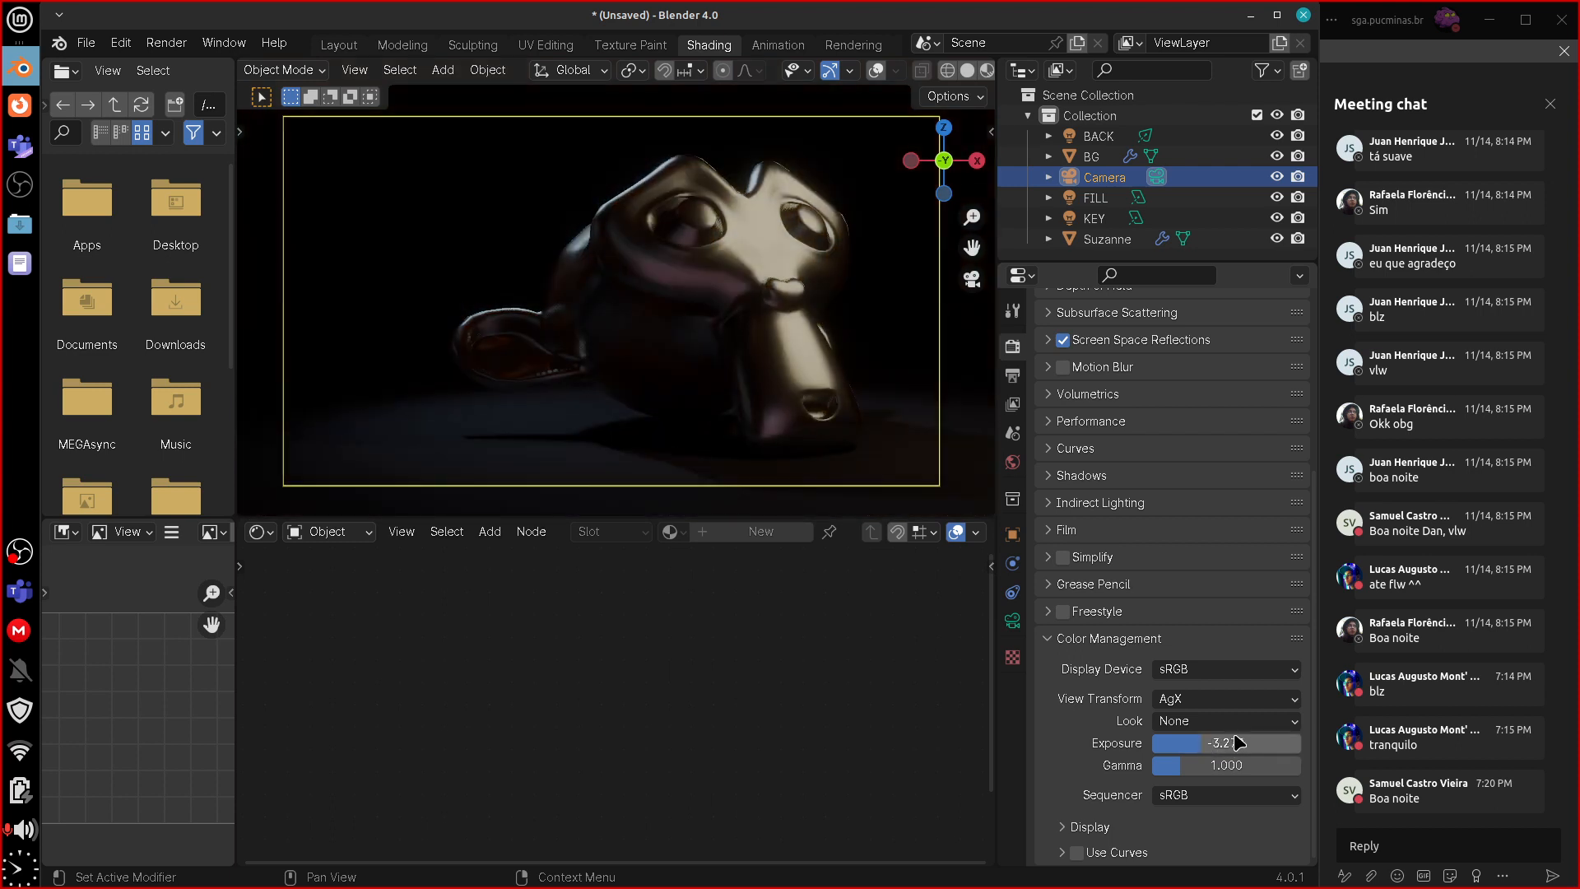
{"action": "left_click", "coordinate": [1240, 733]}
{"action": "type", "text": "0"}
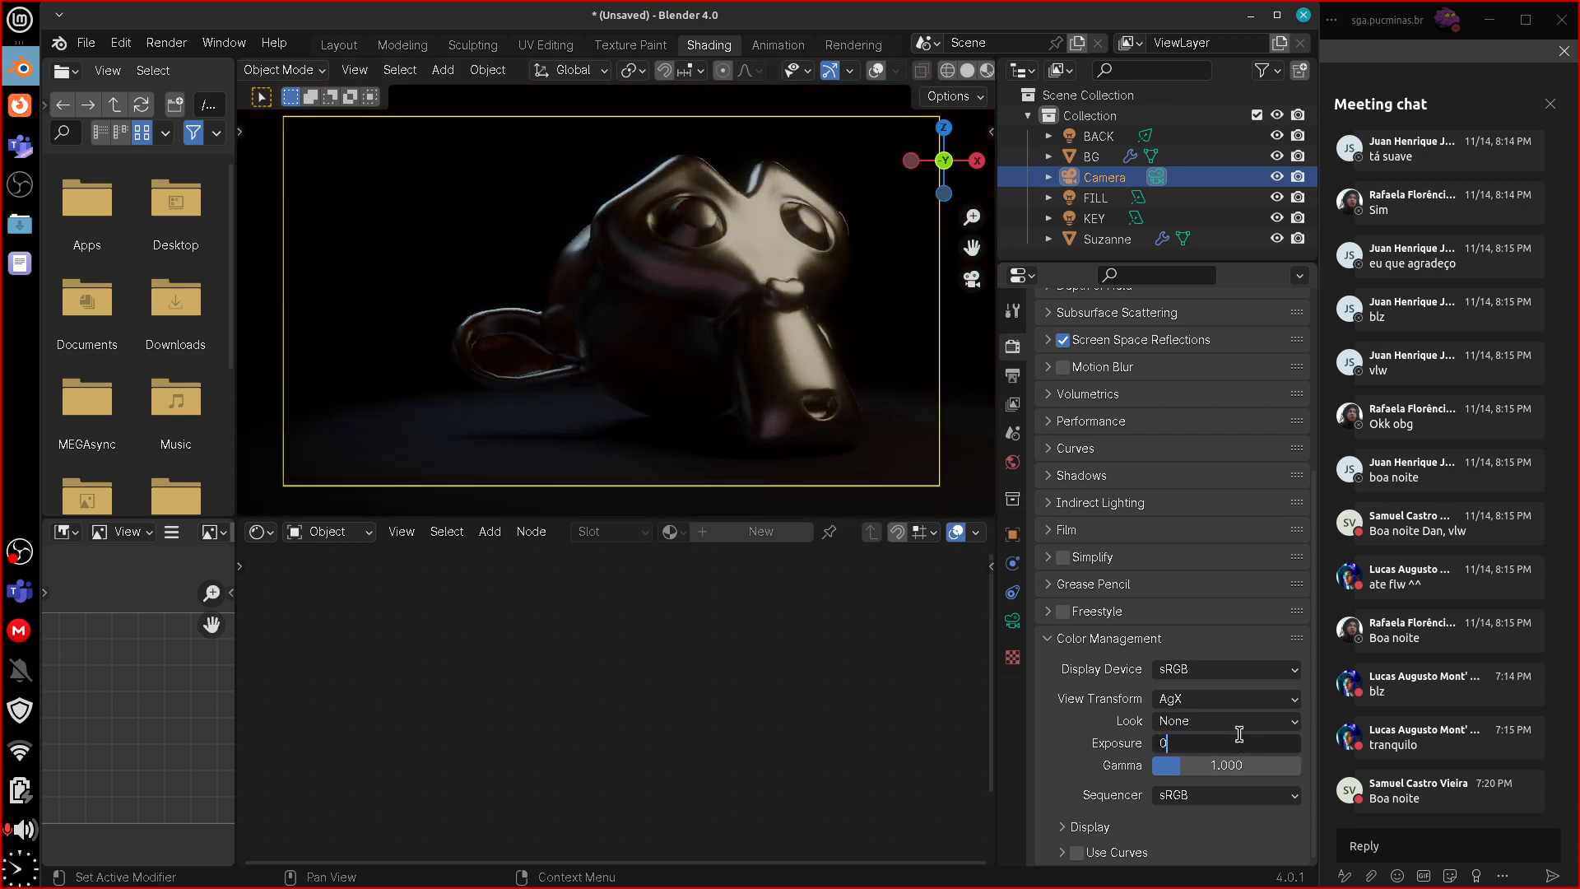
{"action": "type", "text": ".5"}
{"action": "key", "text": "Return"}
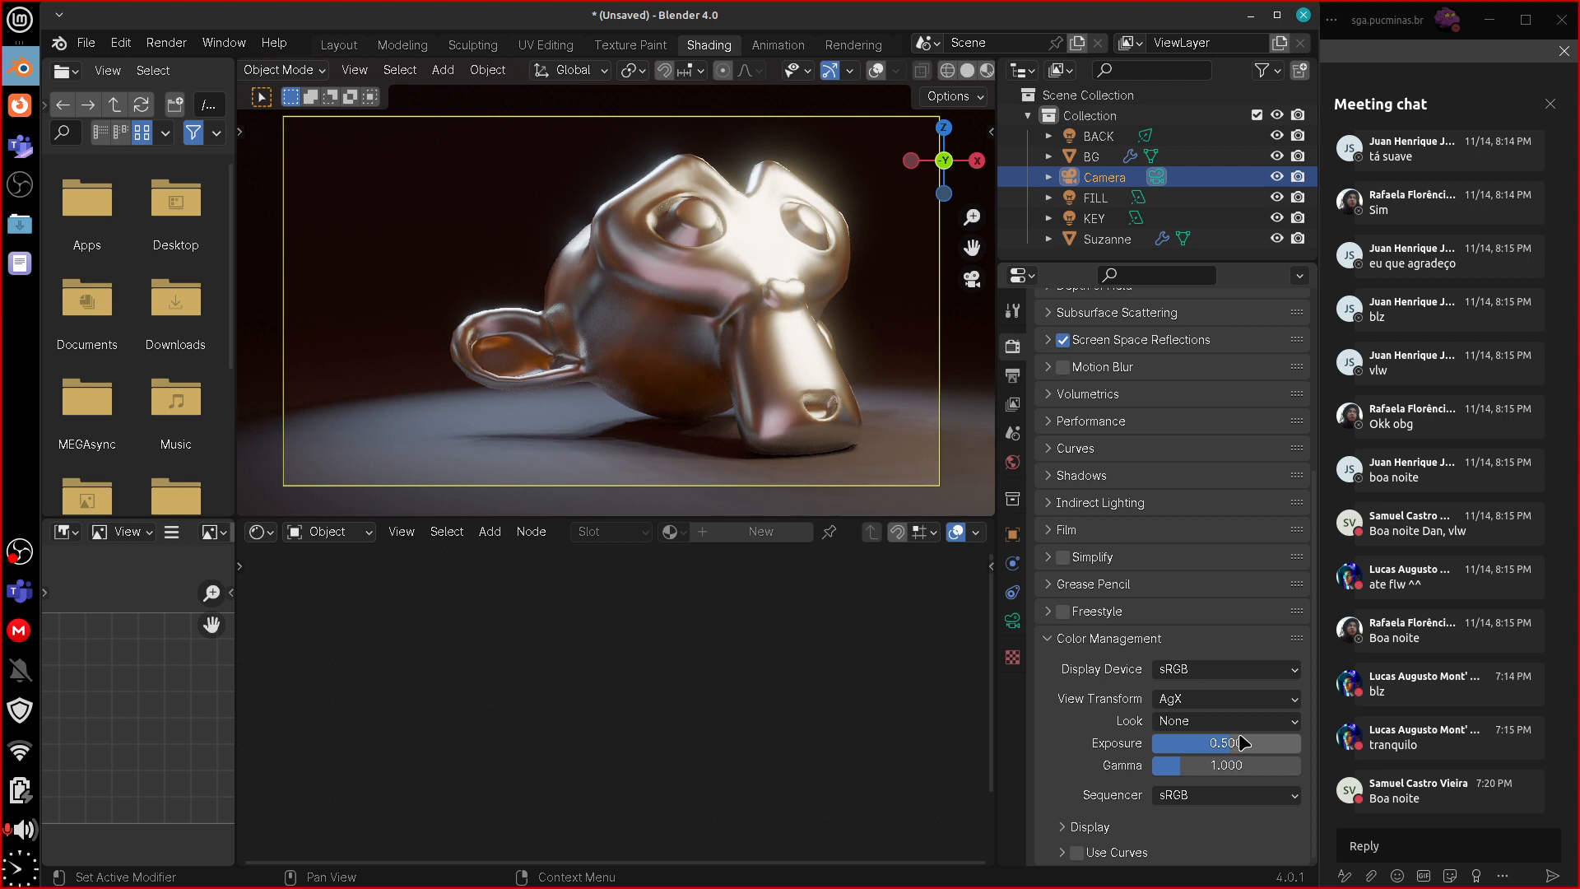
- Experiment with the Color Management gamma and reset it to 1.0
{"action": "left_click_drag", "start_coordinate": [1183, 774], "coordinate": [1171, 767]}
{"action": "double_click", "coordinate": [1244, 766]}
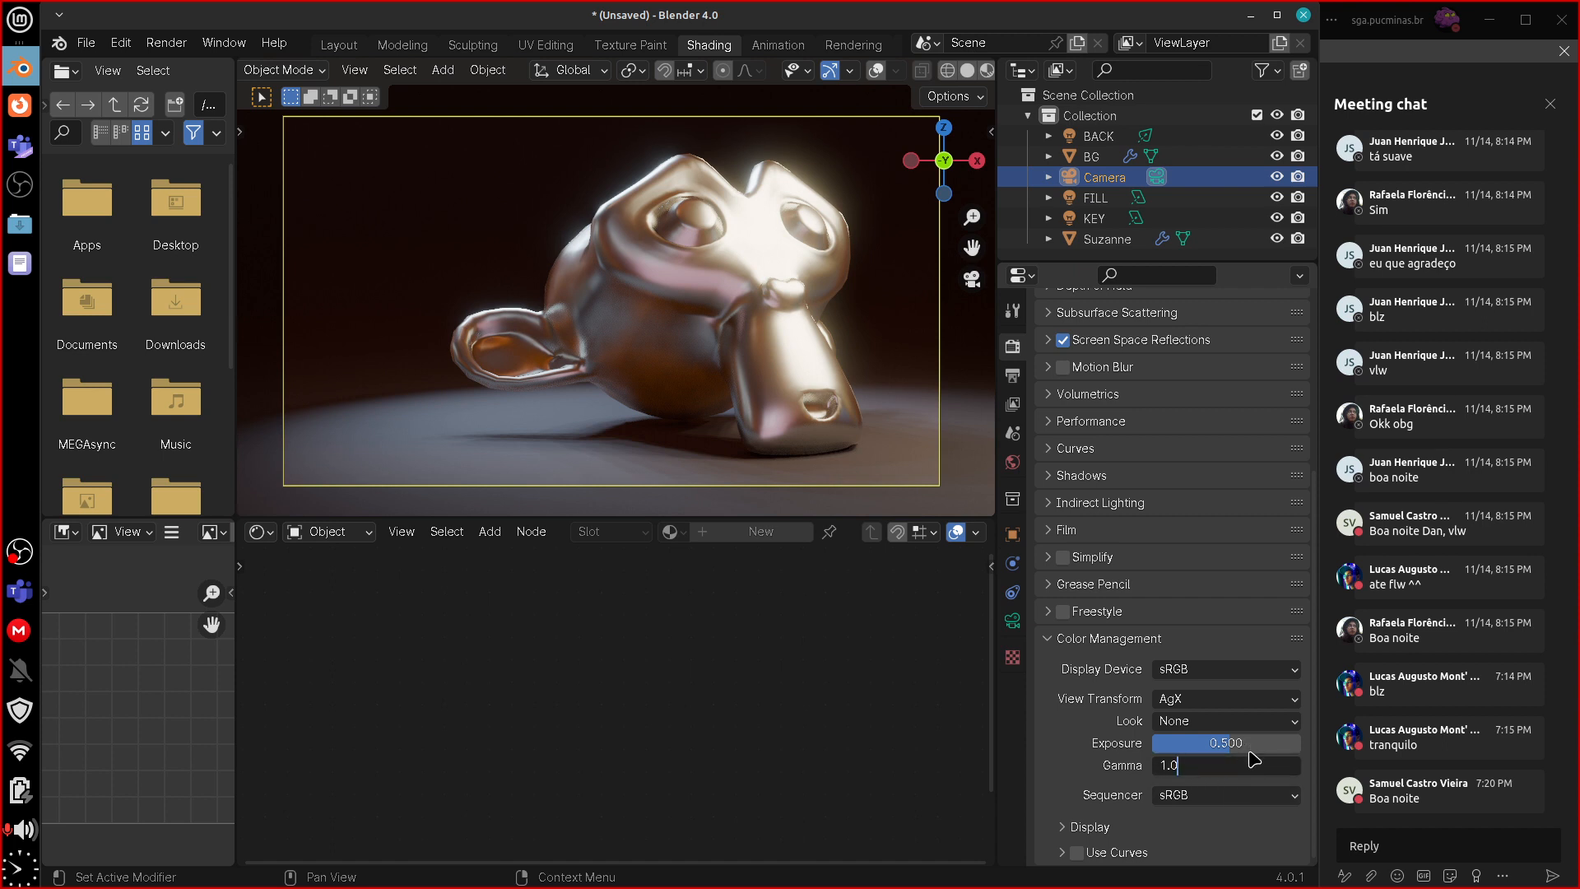
{"action": "key", "text": "Return"}
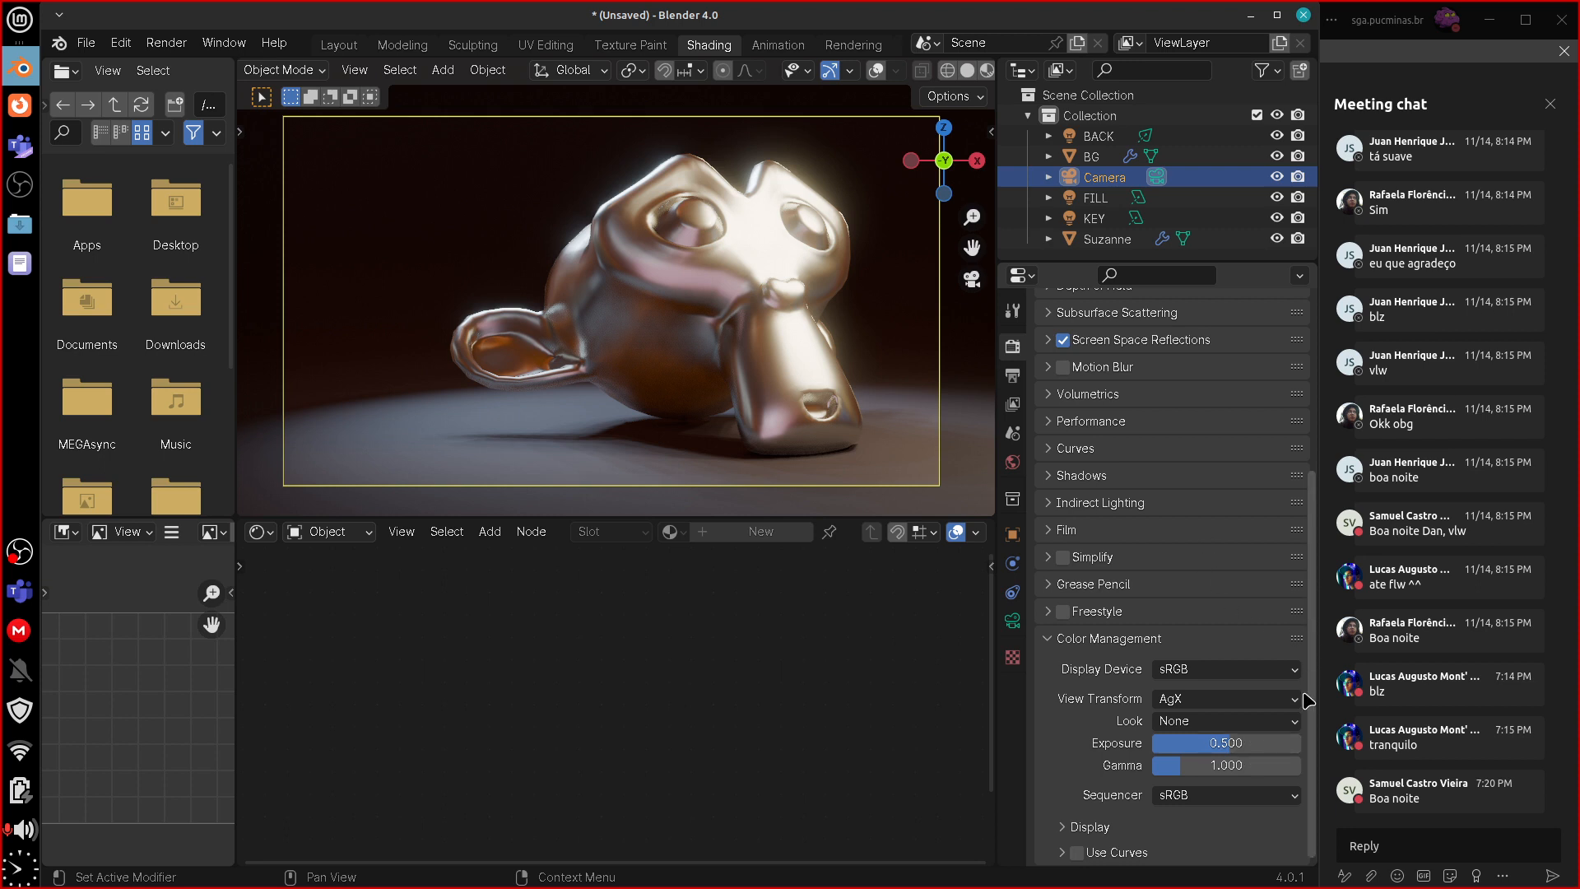
- Check the Display options under Color Management, then collapse them again
{"action": "left_click", "coordinate": [1103, 832]}
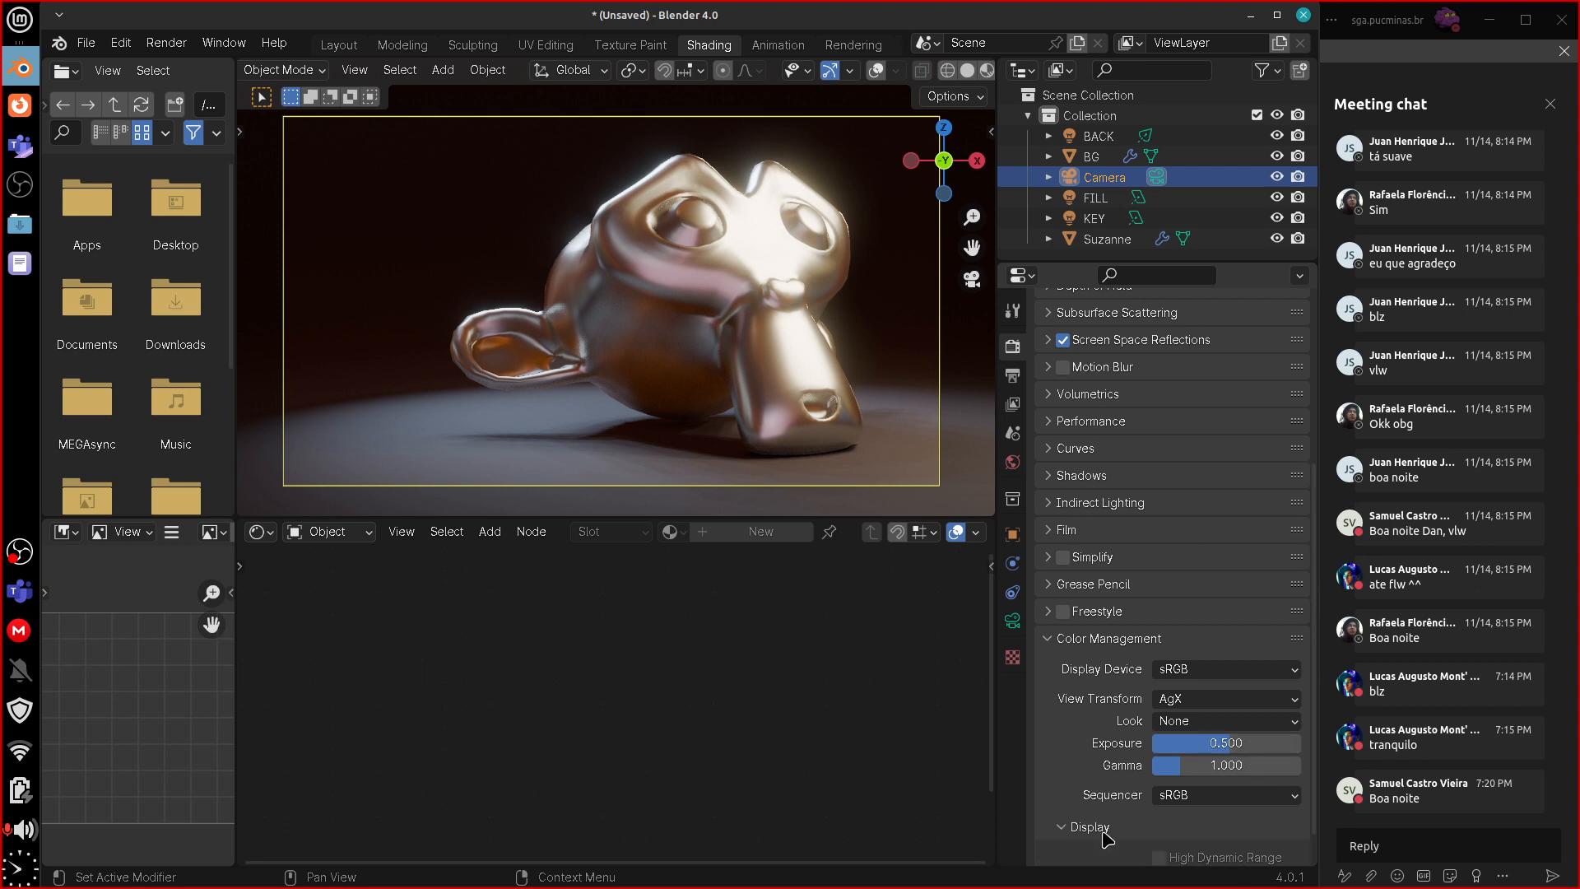
{"action": "scroll", "coordinate": [1312, 696], "scroll_direction": "down", "scroll_amount": 1}
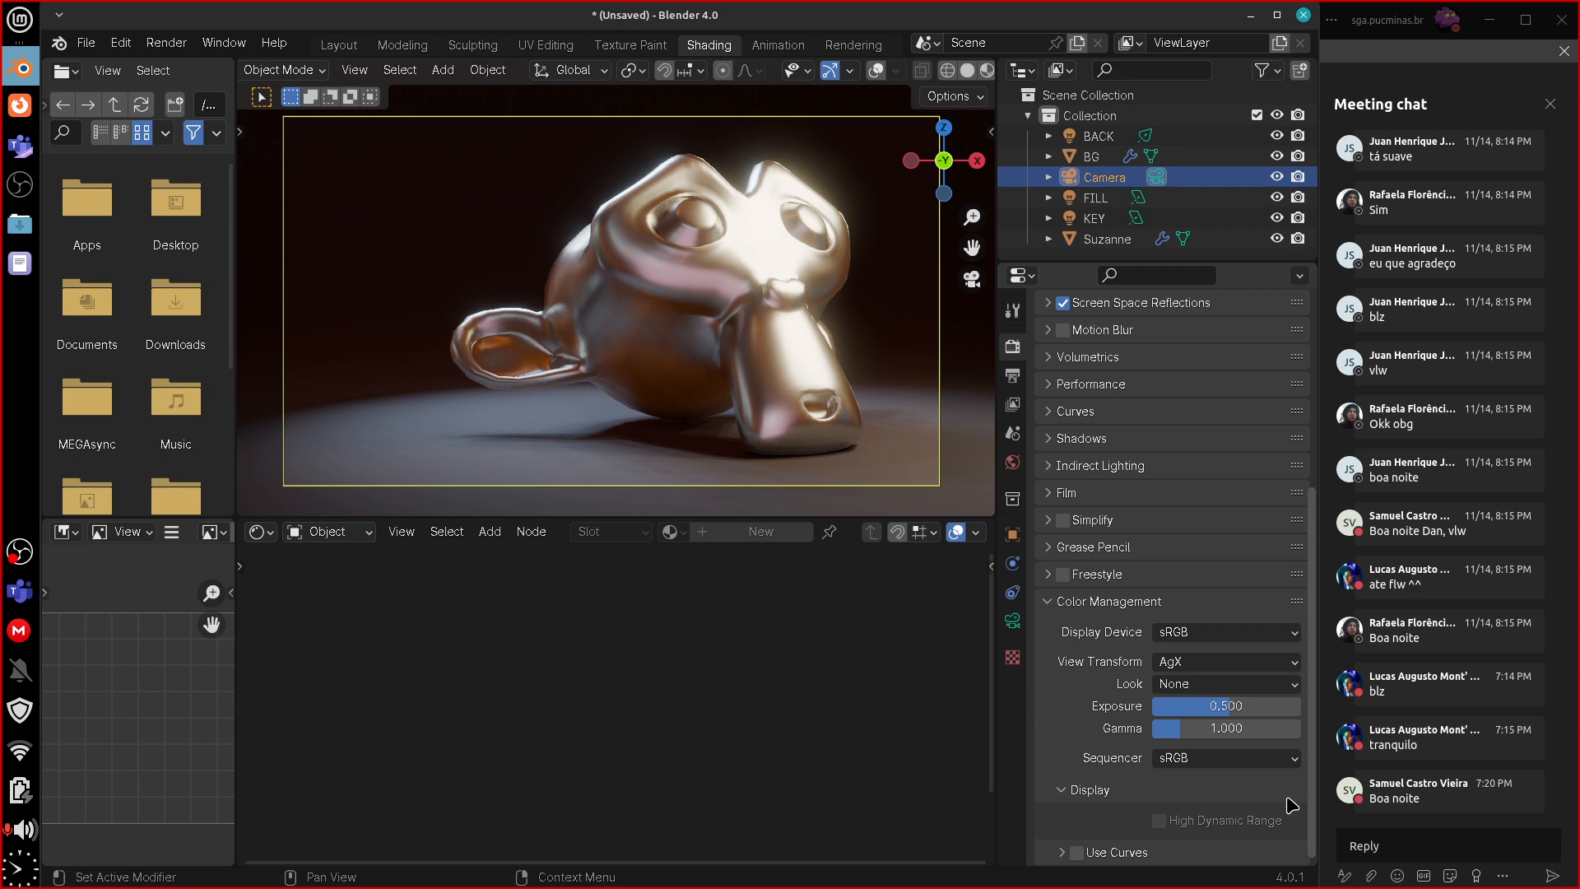
{"action": "left_click", "coordinate": [1107, 790]}
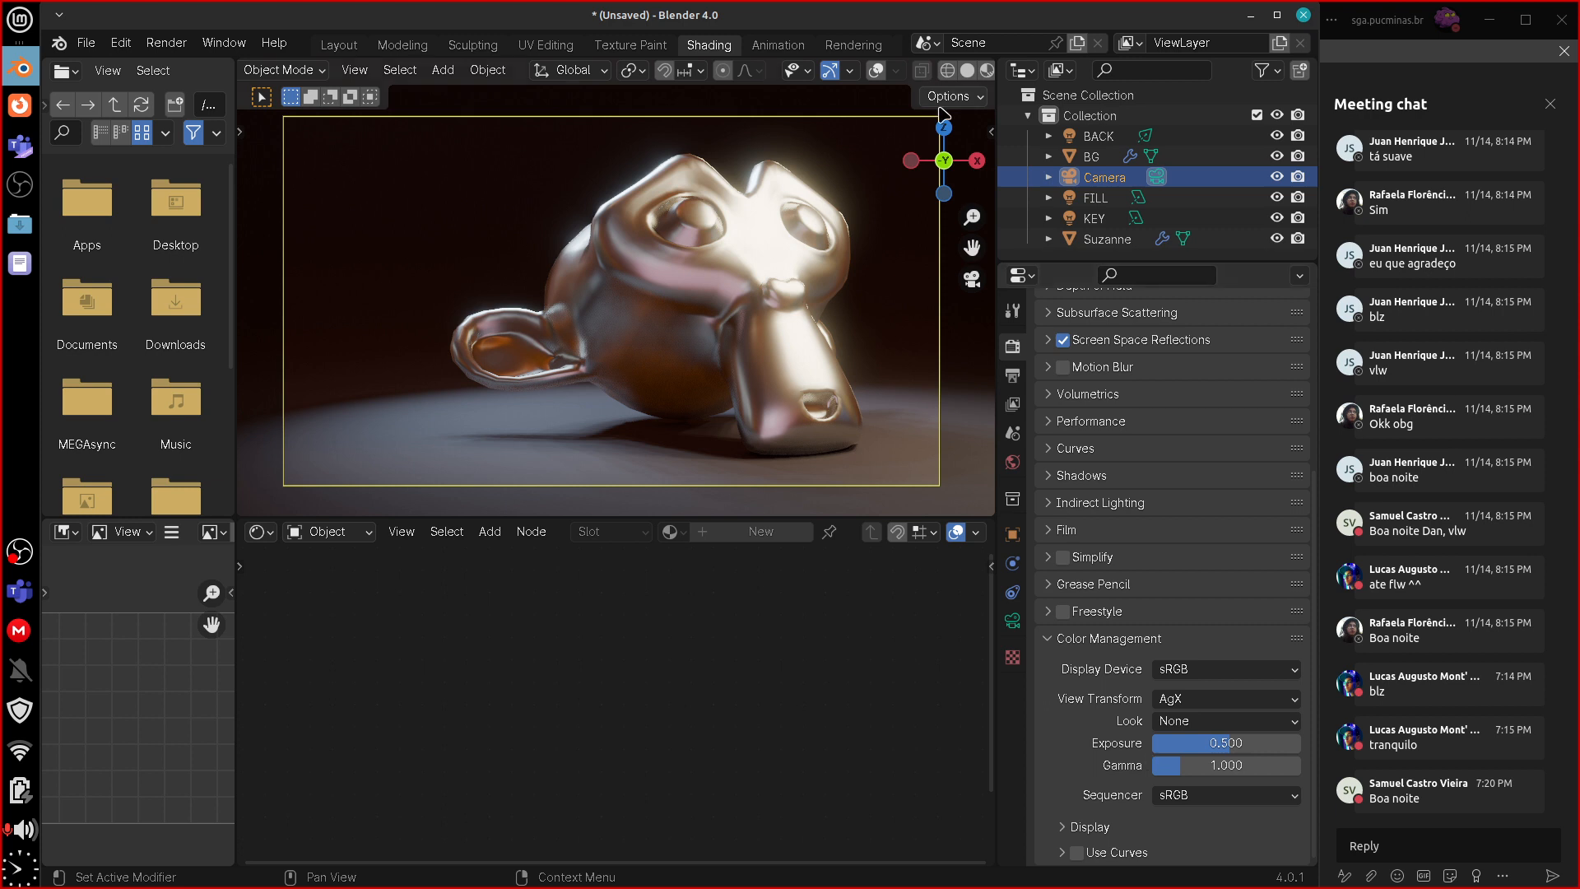
- Try the Always and Camera compositor modes in the viewport shading options, then return the mode to Disabled
{"action": "scroll", "coordinate": [963, 75], "scroll_direction": "down", "scroll_amount": 2}
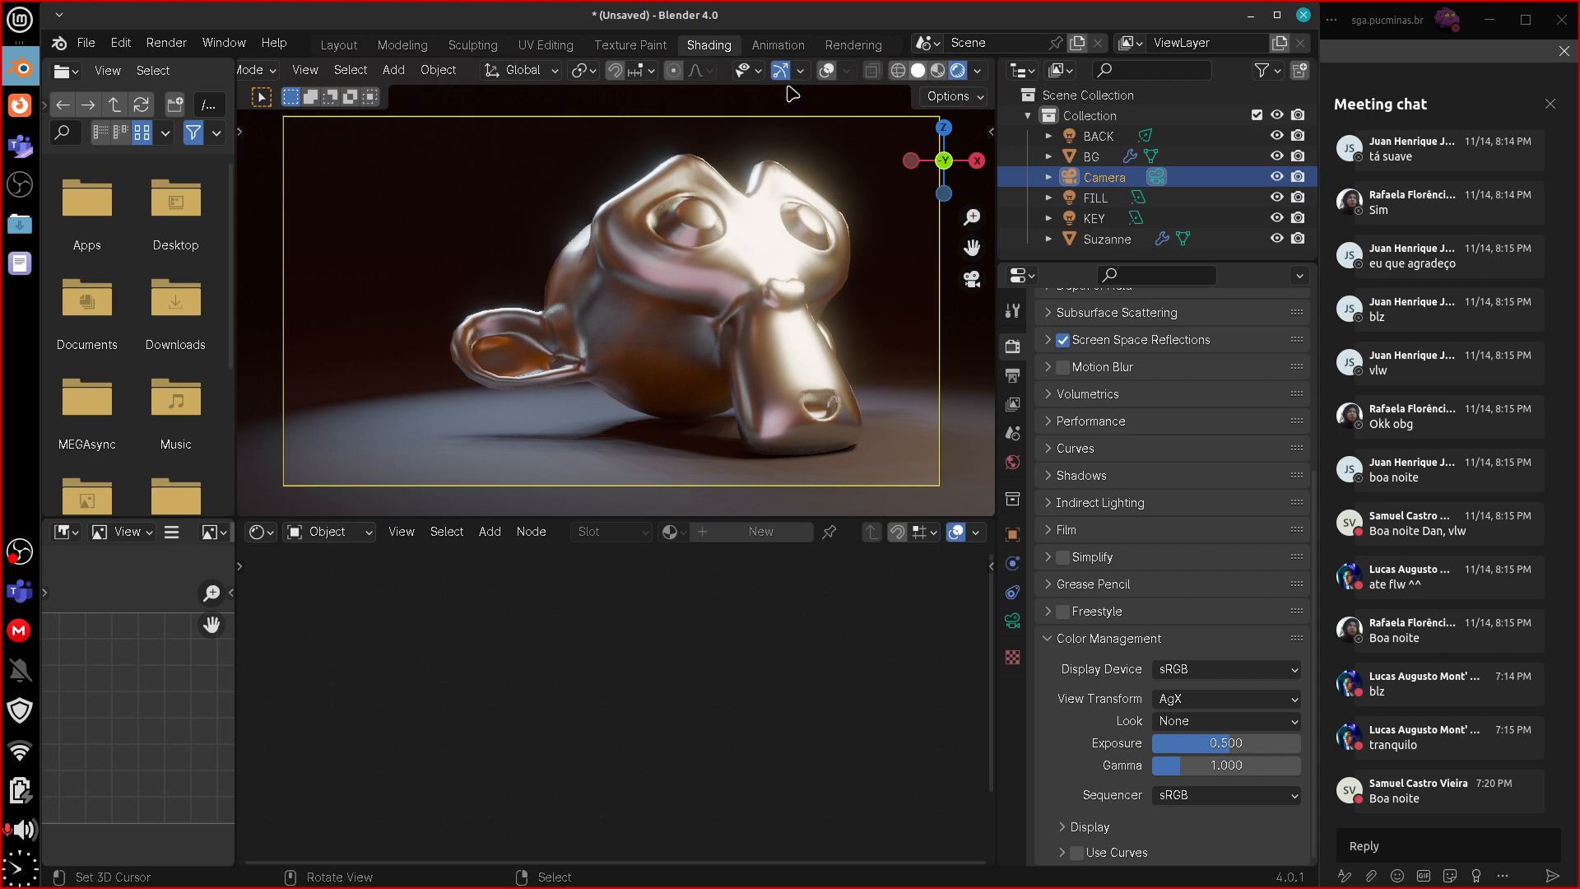
{"action": "left_click", "coordinate": [978, 71]}
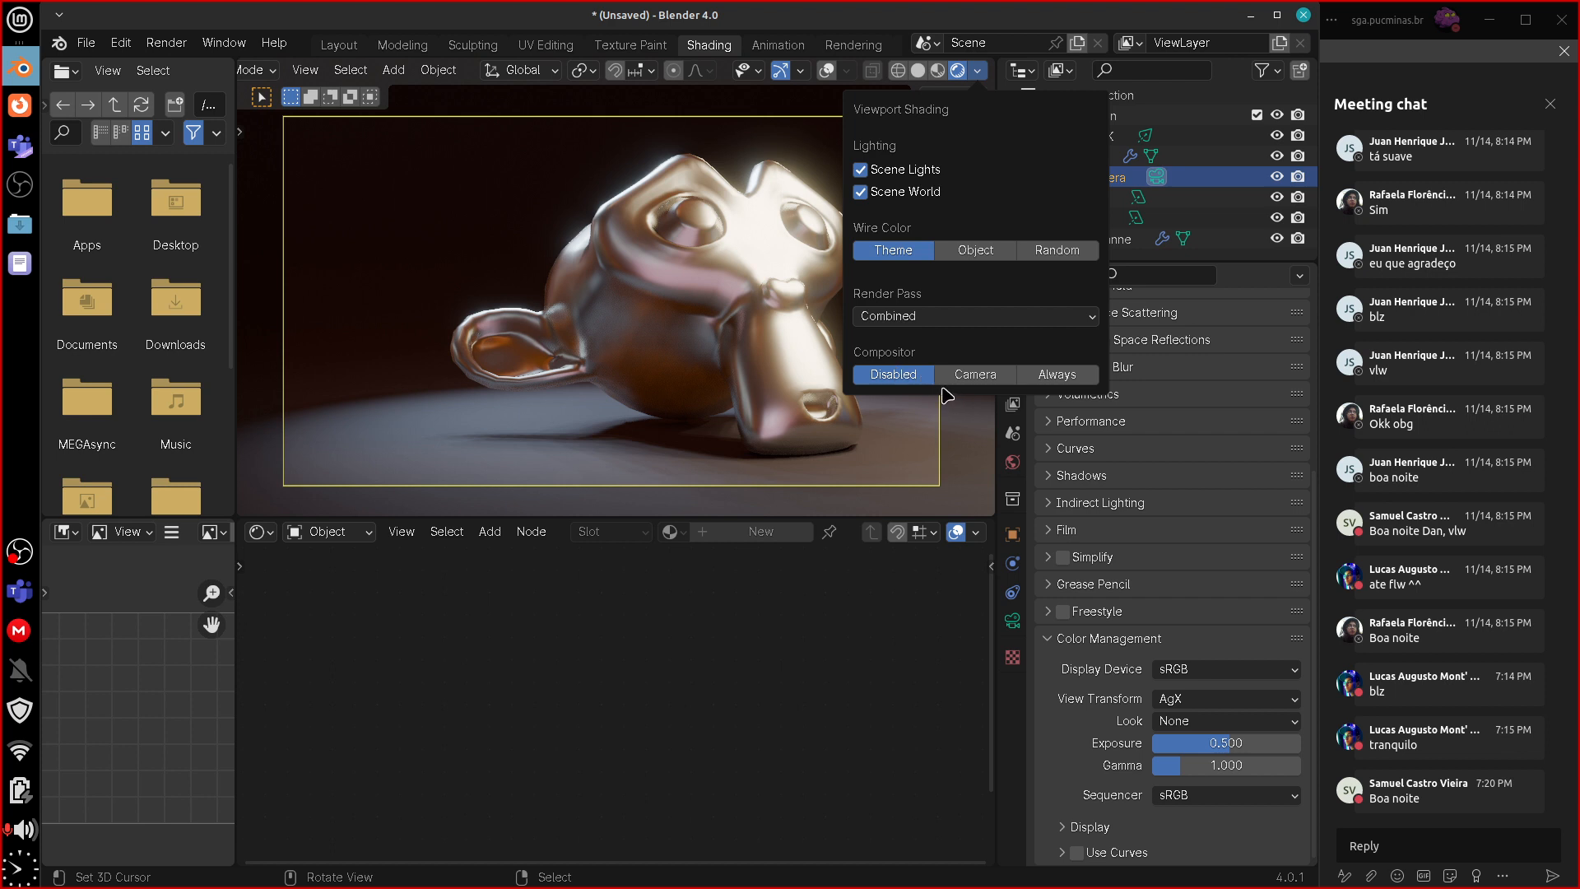
{"action": "left_click", "coordinate": [1057, 375]}
{"action": "left_click", "coordinate": [987, 379]}
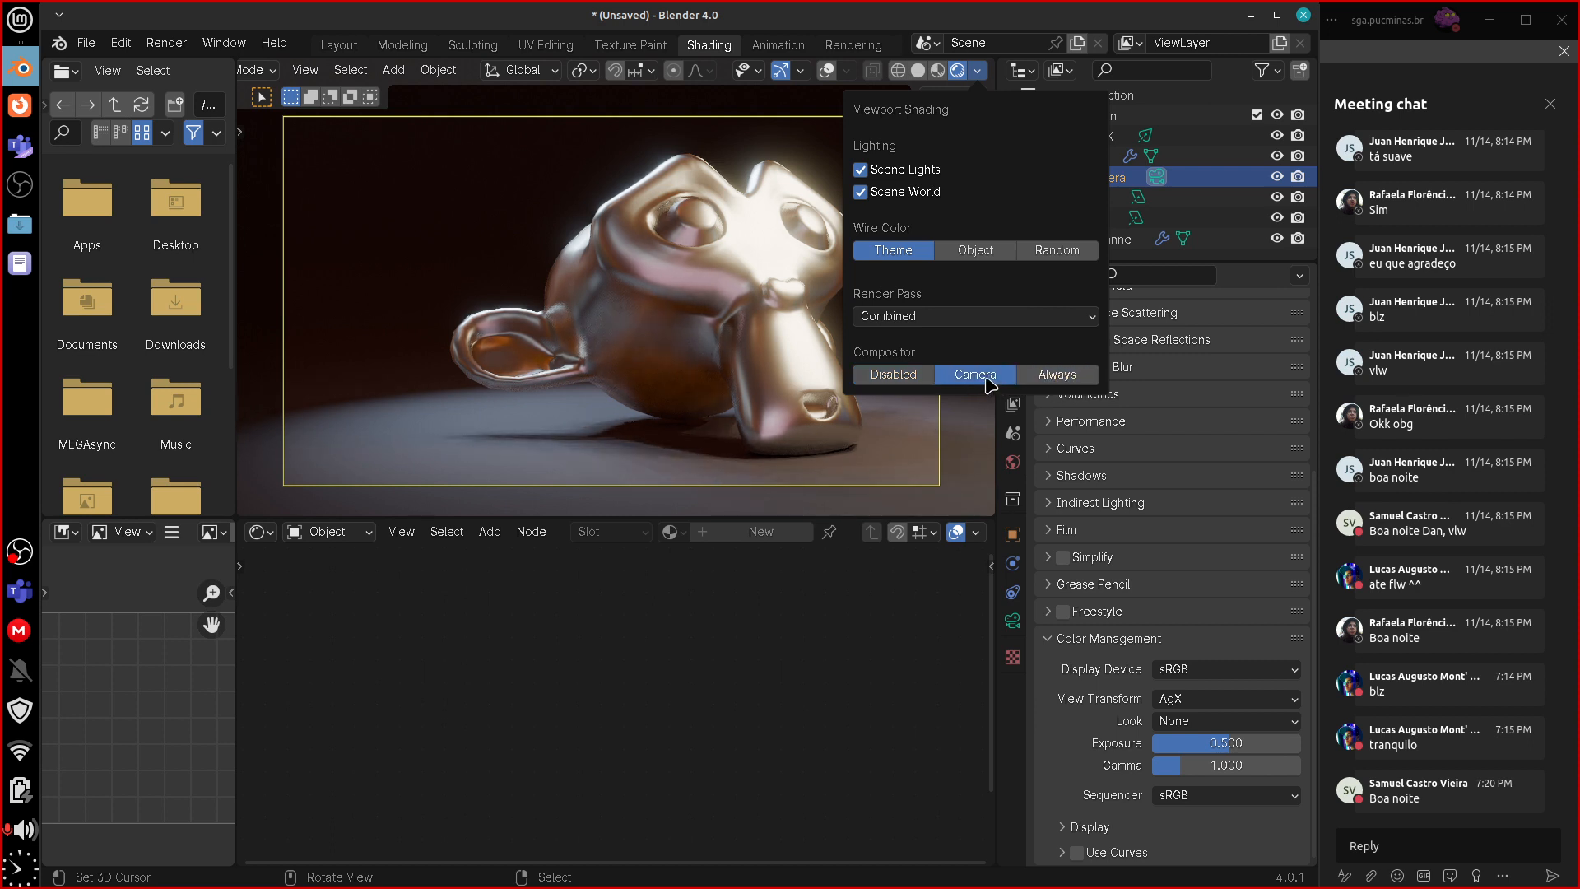
{"action": "left_click", "coordinate": [903, 378]}
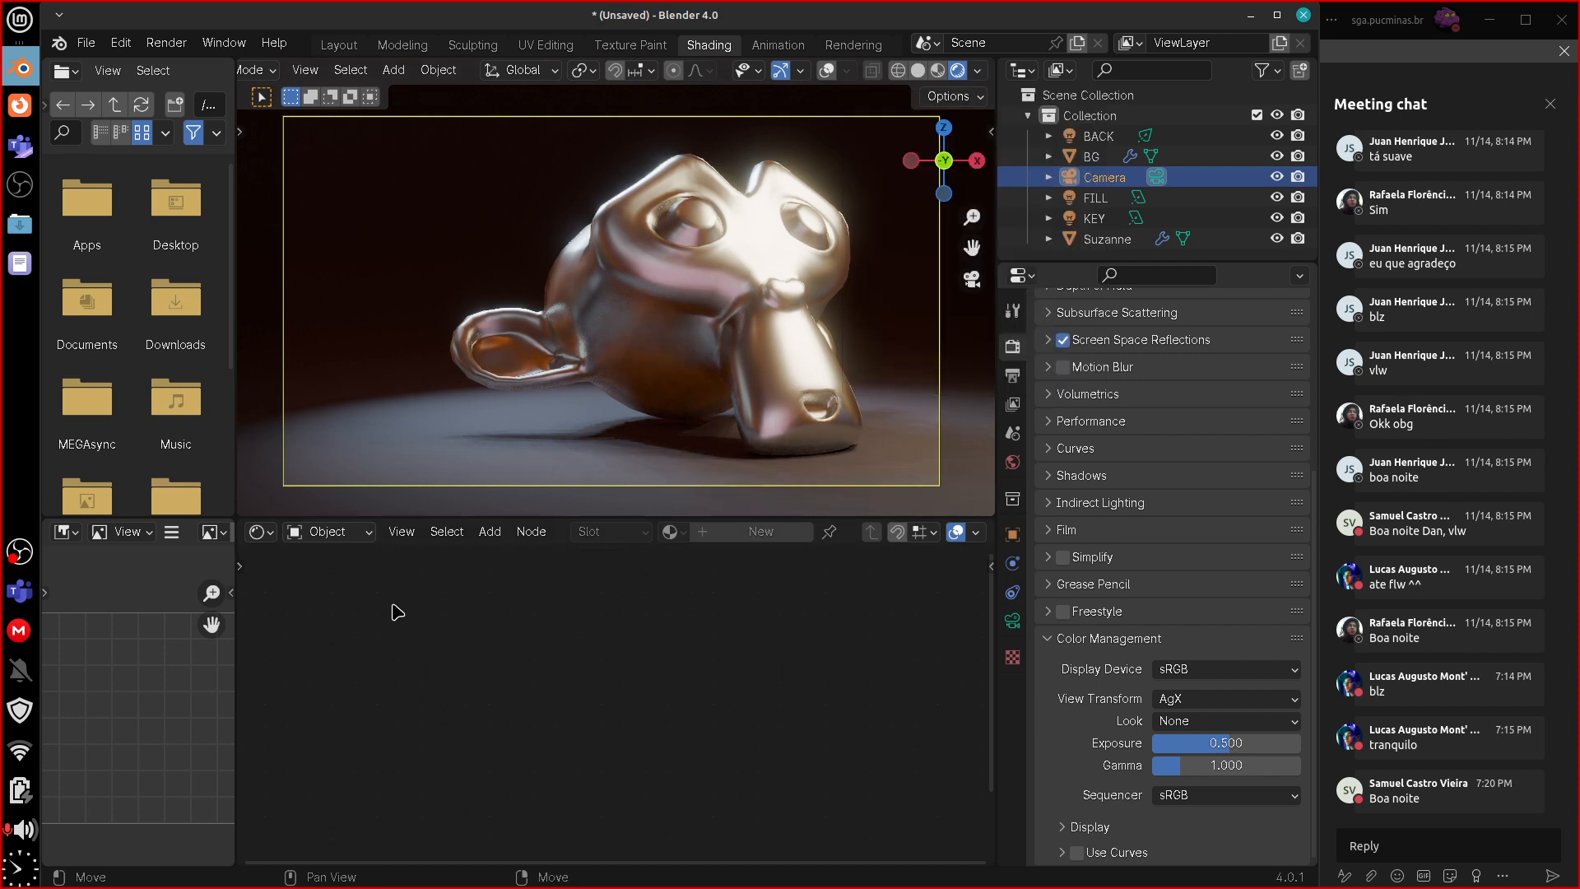
- Switch the shader node area to the Compositor, enable Use Nodes and frame the default nodes
{"action": "left_click", "coordinate": [260, 532]}
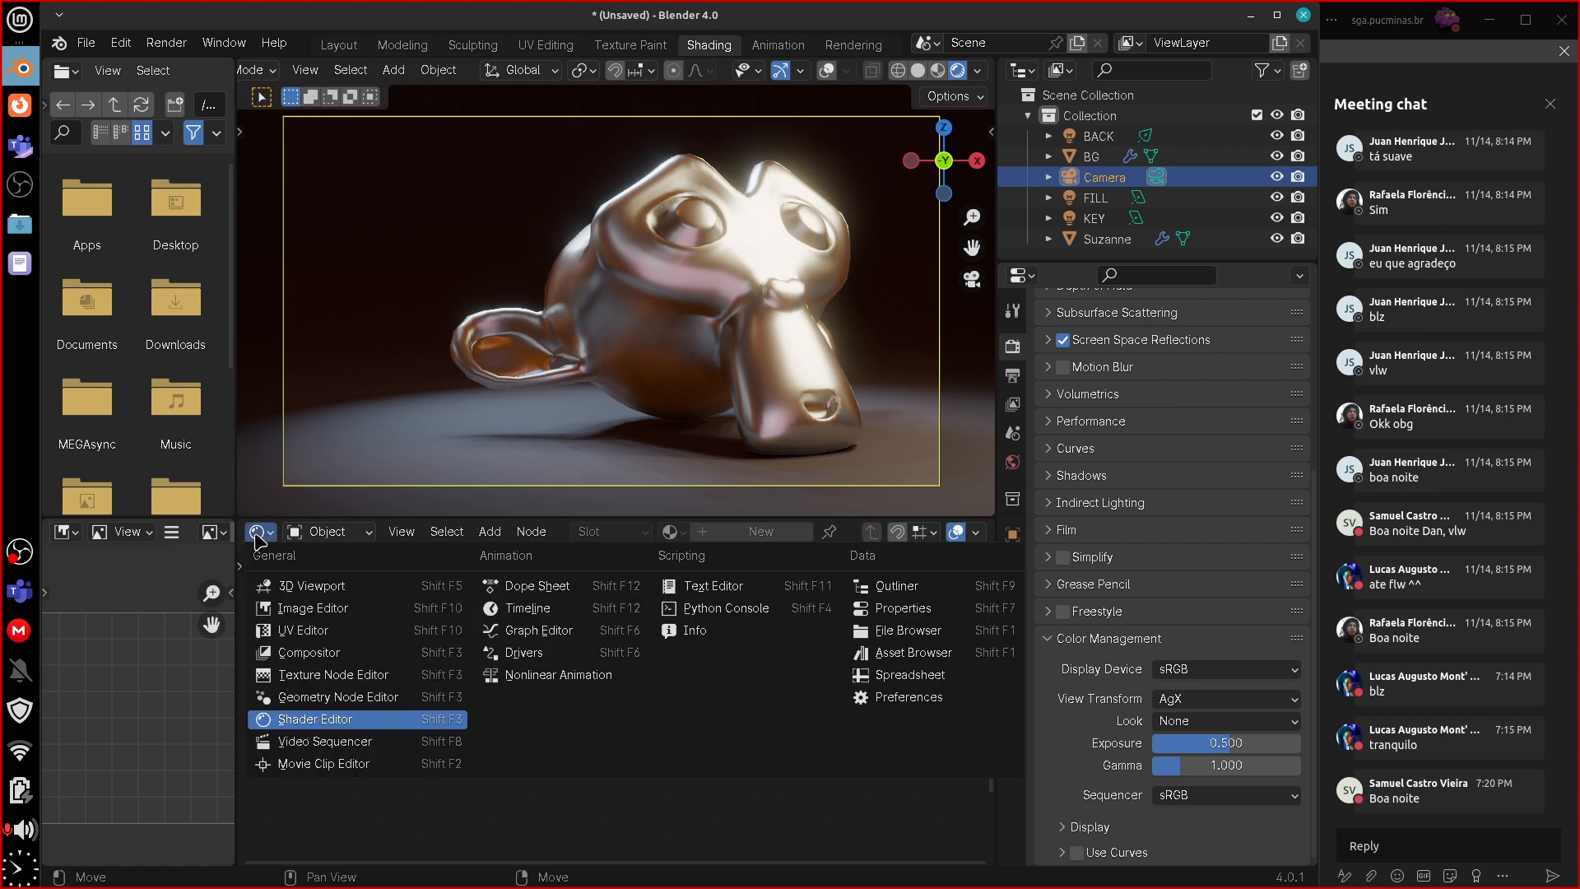
{"action": "left_click", "coordinate": [357, 658]}
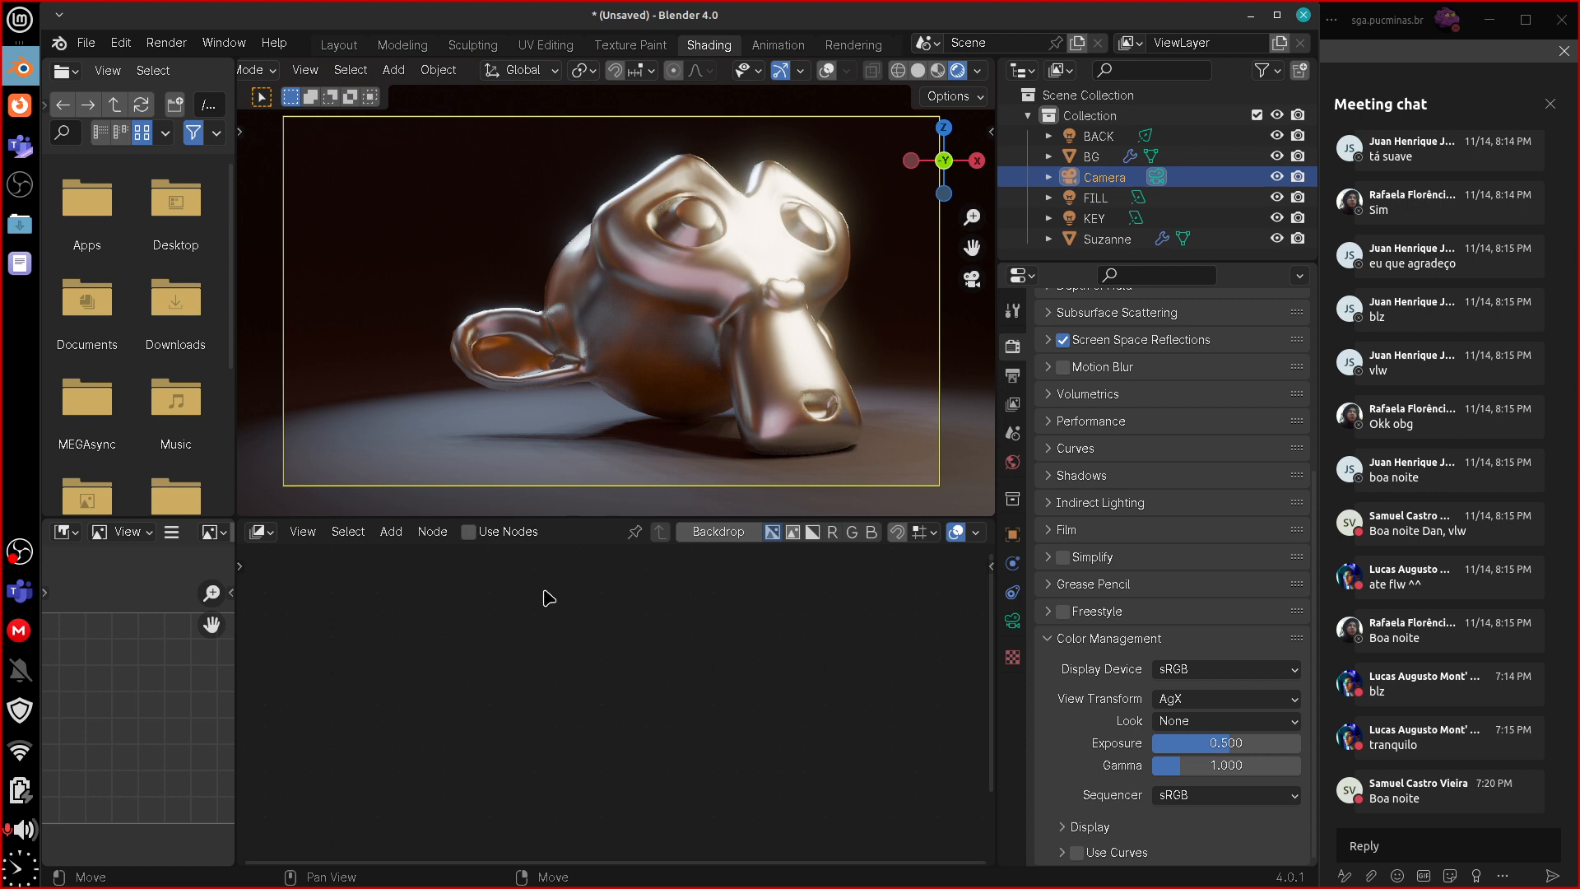
{"action": "left_click", "coordinate": [469, 532]}
{"action": "key", "text": "Home"}
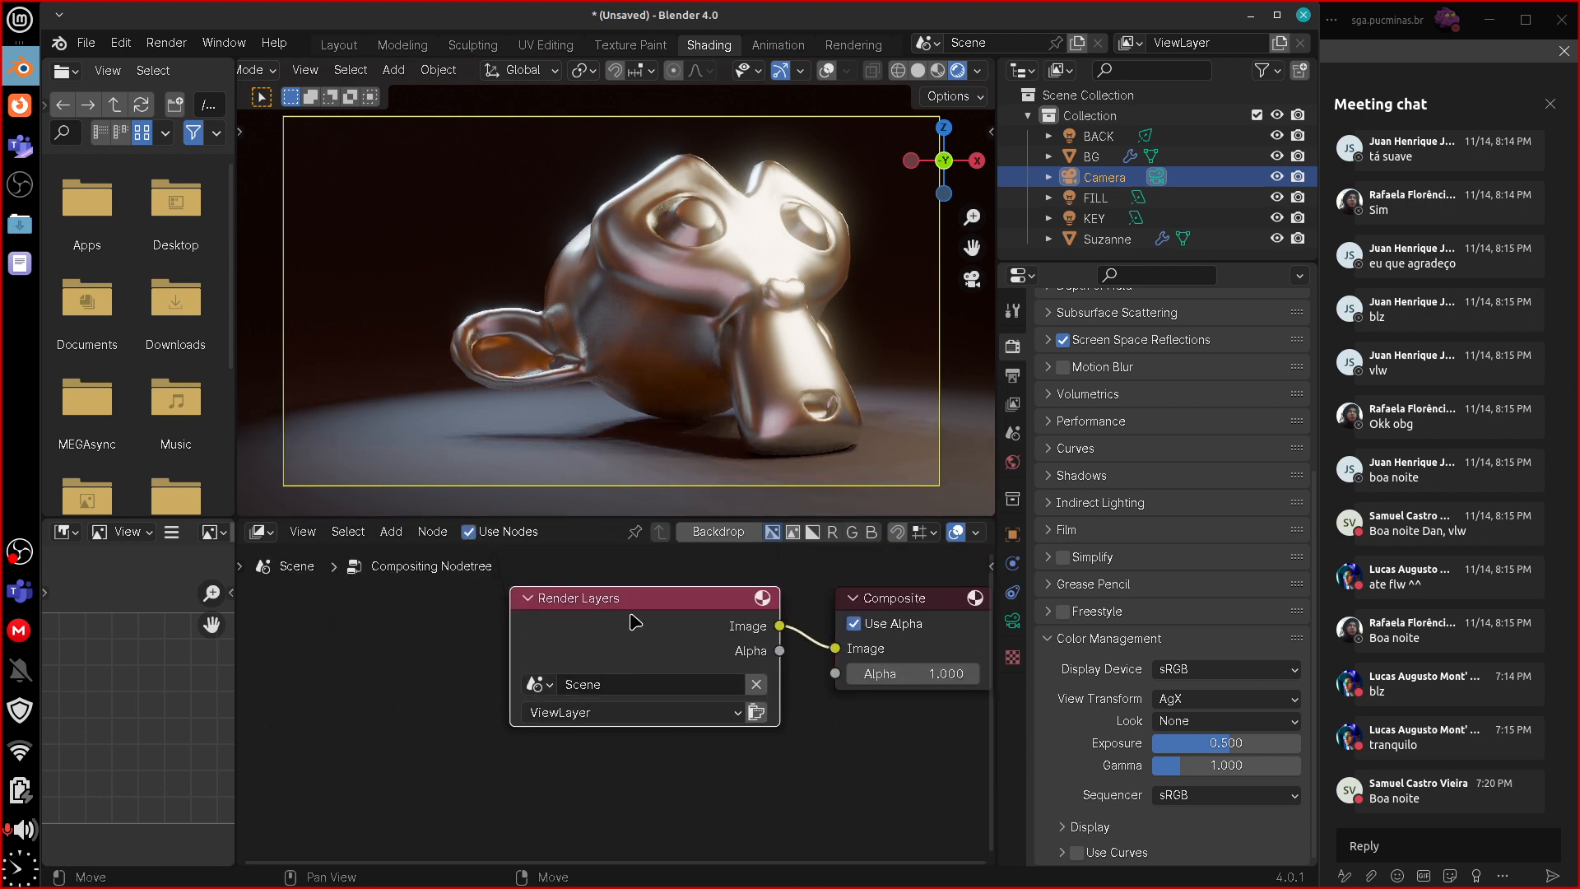
- Spread the Render Layers and Composite nodes apart to leave room for another node between them
{"action": "left_click", "coordinate": [887, 598]}
{"action": "left_click", "coordinate": [684, 604]}
{"action": "left_click_drag", "start_coordinate": [568, 617], "coordinate": [322, 642]}
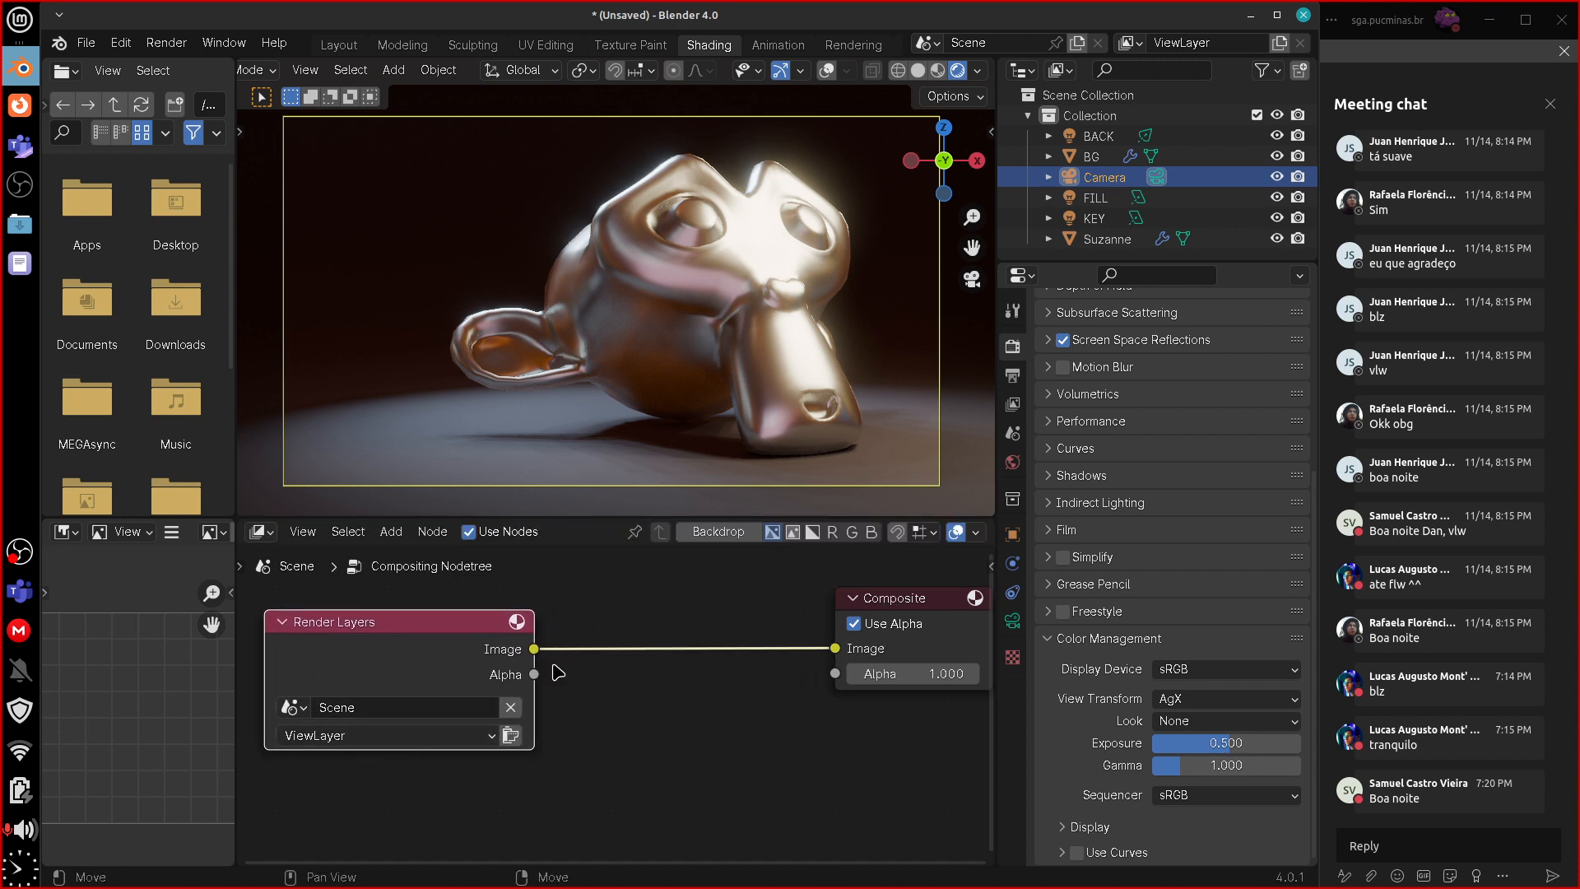
{"action": "left_click", "coordinate": [1132, 42]}
{"action": "left_click_drag", "start_coordinate": [434, 634], "coordinate": [433, 631]}
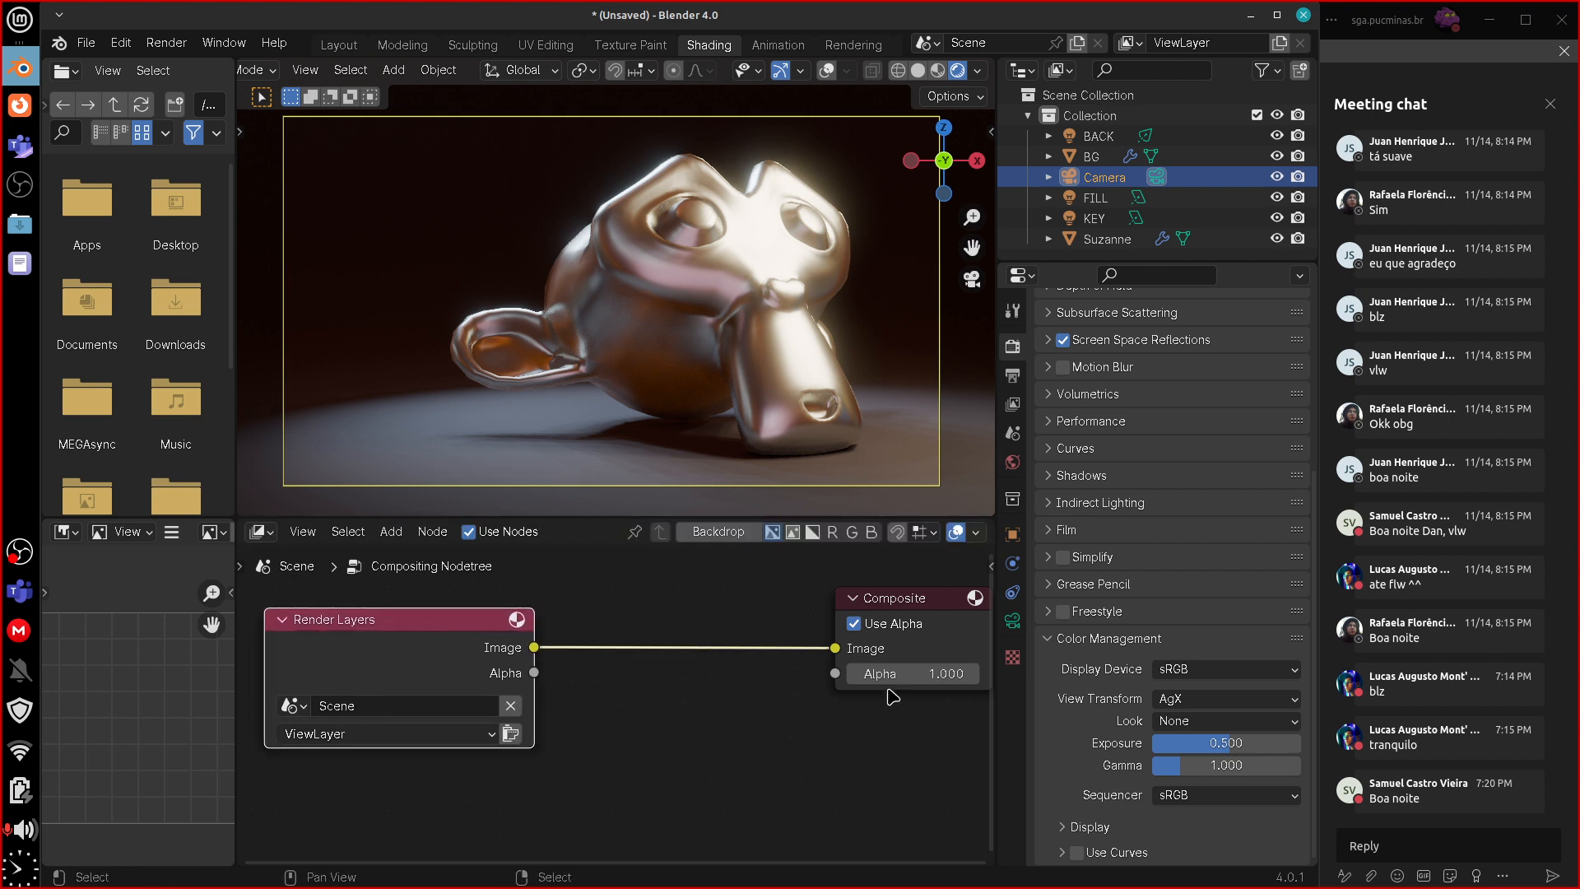
{"action": "left_click", "coordinate": [905, 615]}
{"action": "left_click_drag", "start_coordinate": [903, 616], "coordinate": [900, 647]}
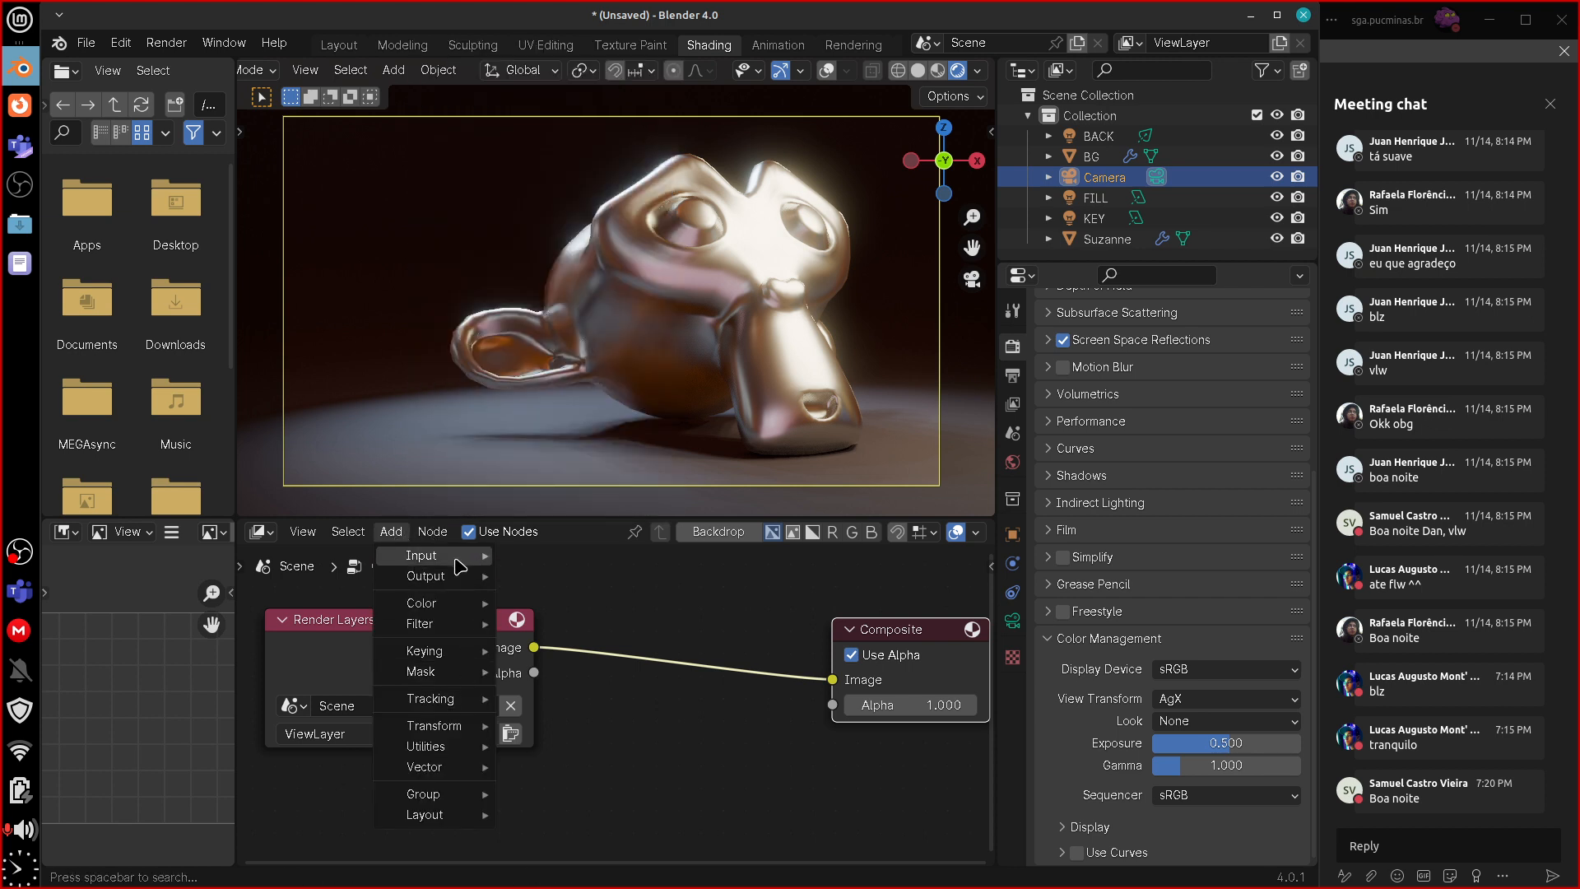
- Add an RGB Curves node on the link between Render Layers and Composite and place it between them
{"action": "mouse_move", "coordinate": [459, 602]}
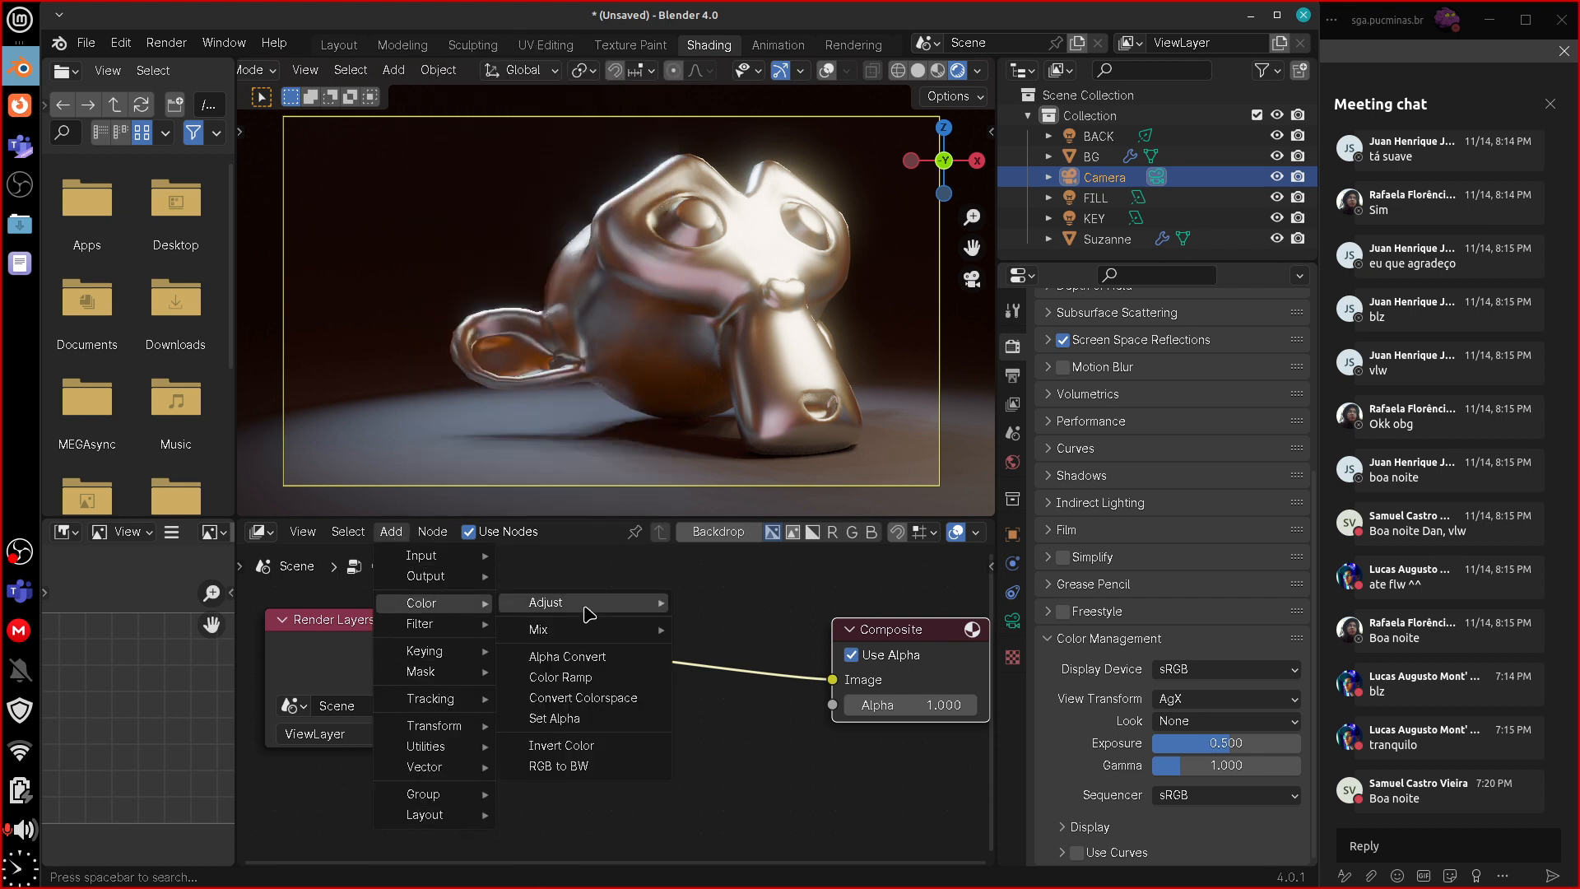
{"action": "mouse_move", "coordinate": [585, 609]}
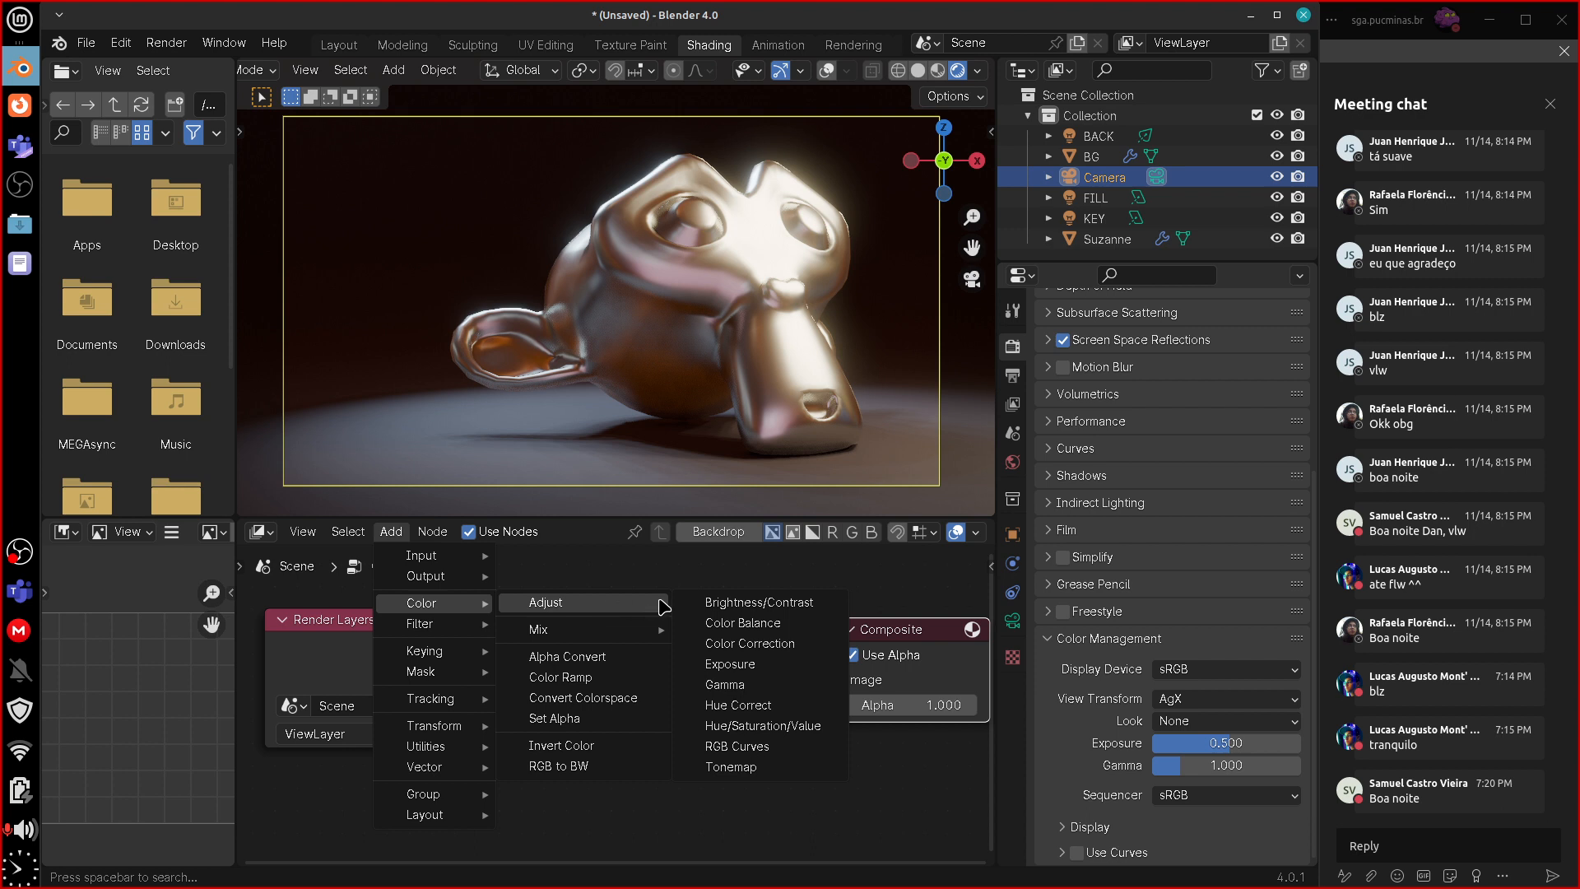
{"action": "left_click", "coordinate": [782, 746]}
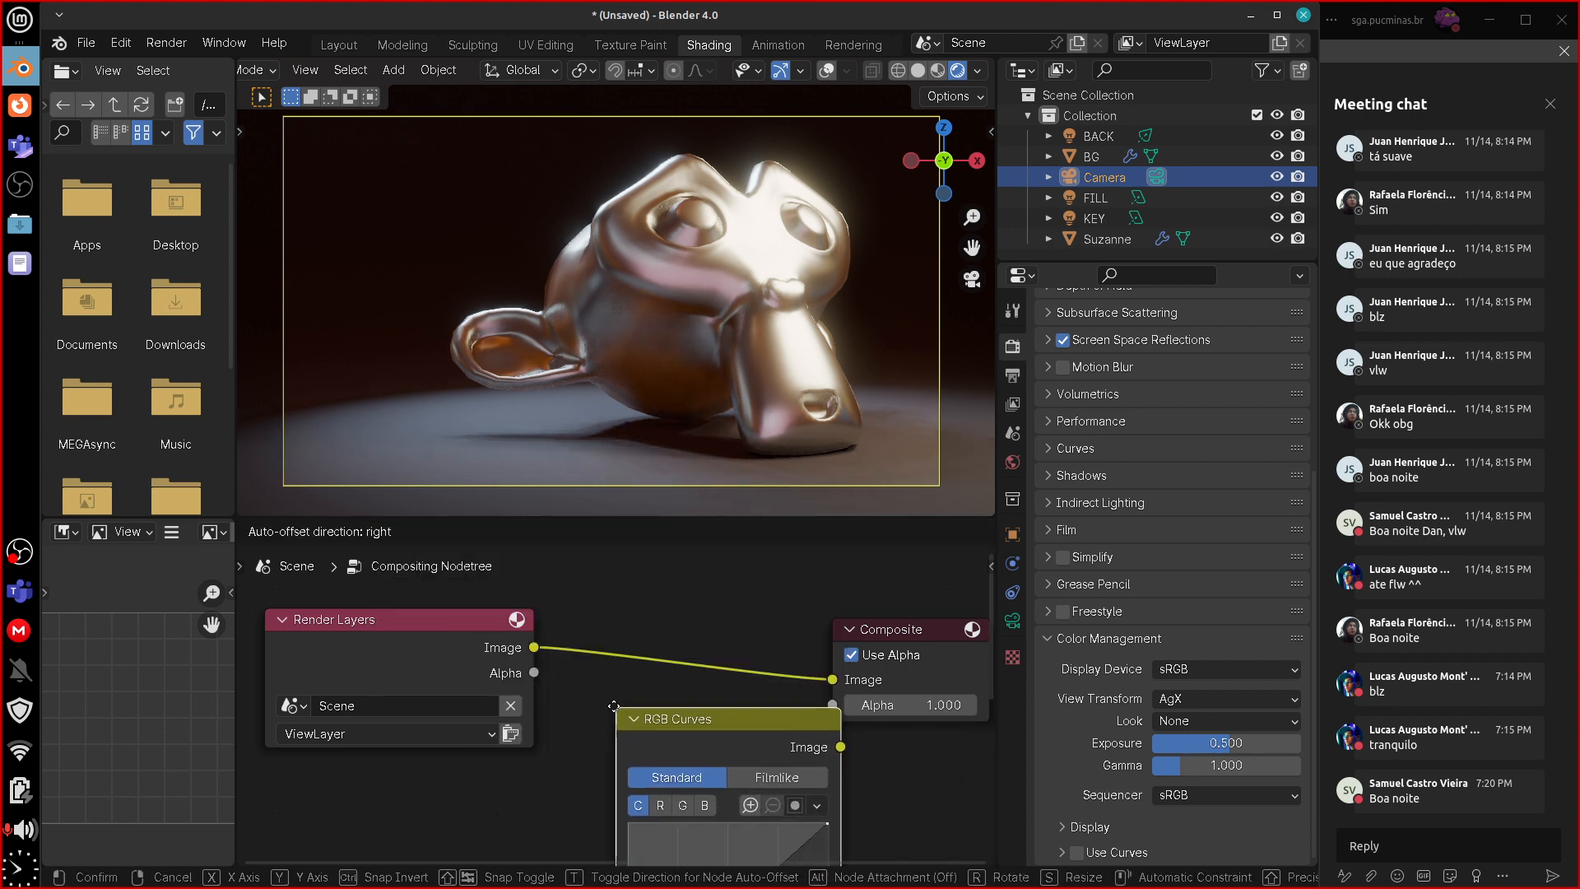
{"action": "left_click", "coordinate": [594, 673]}
{"action": "middle_click_drag", "start_coordinate": [867, 731], "coordinate": [892, 707]}
{"action": "left_click_drag", "start_coordinate": [720, 719], "coordinate": [720, 636]}
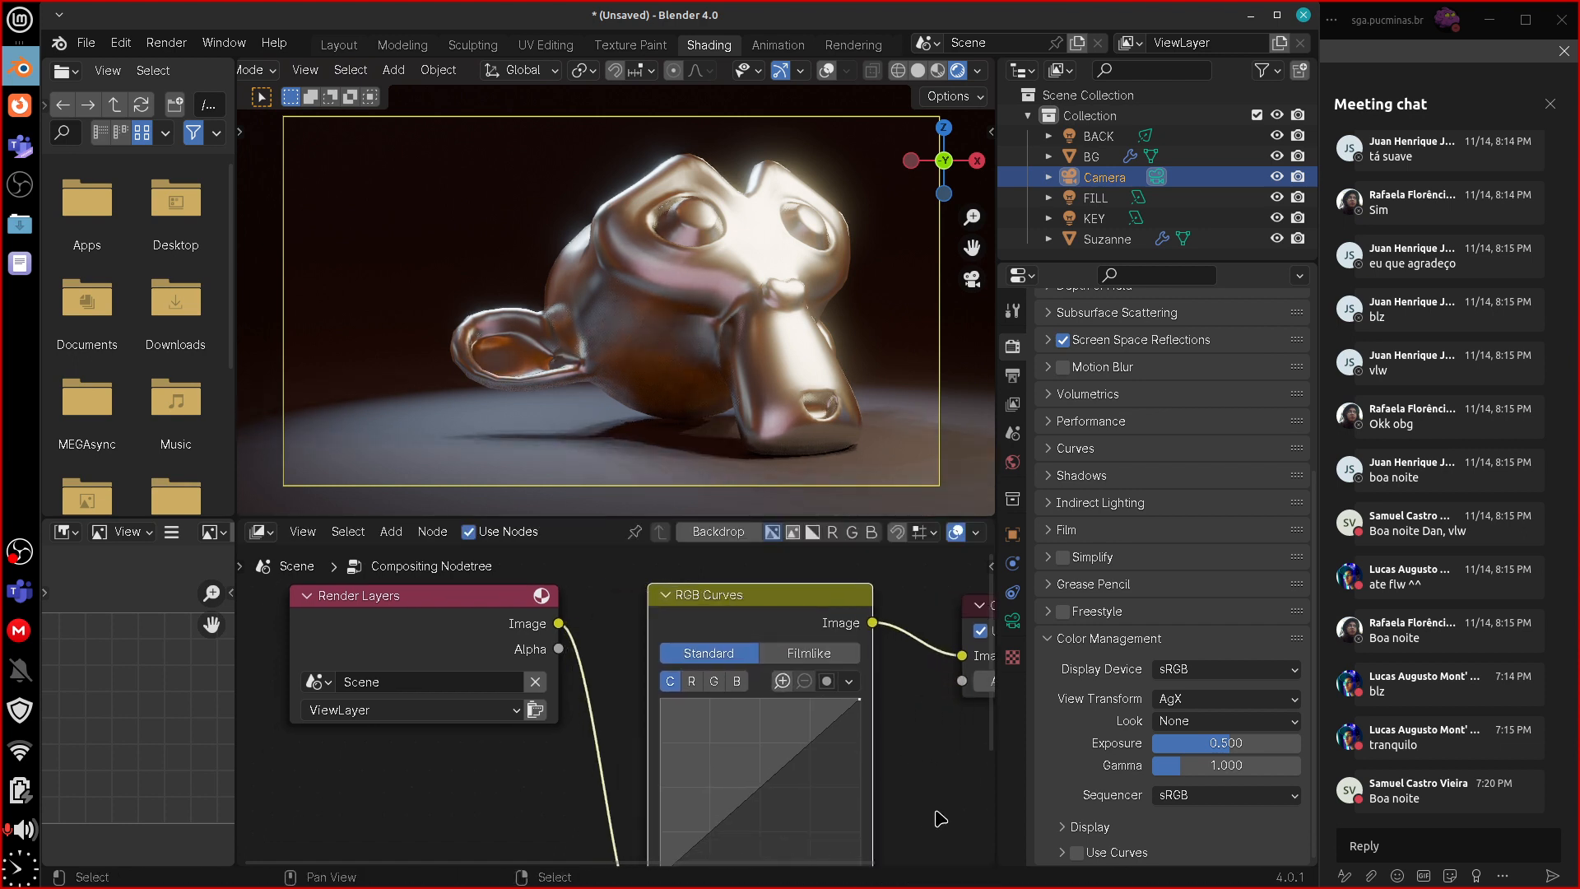
{"action": "middle_click_drag", "start_coordinate": [896, 788], "coordinate": [894, 741]}
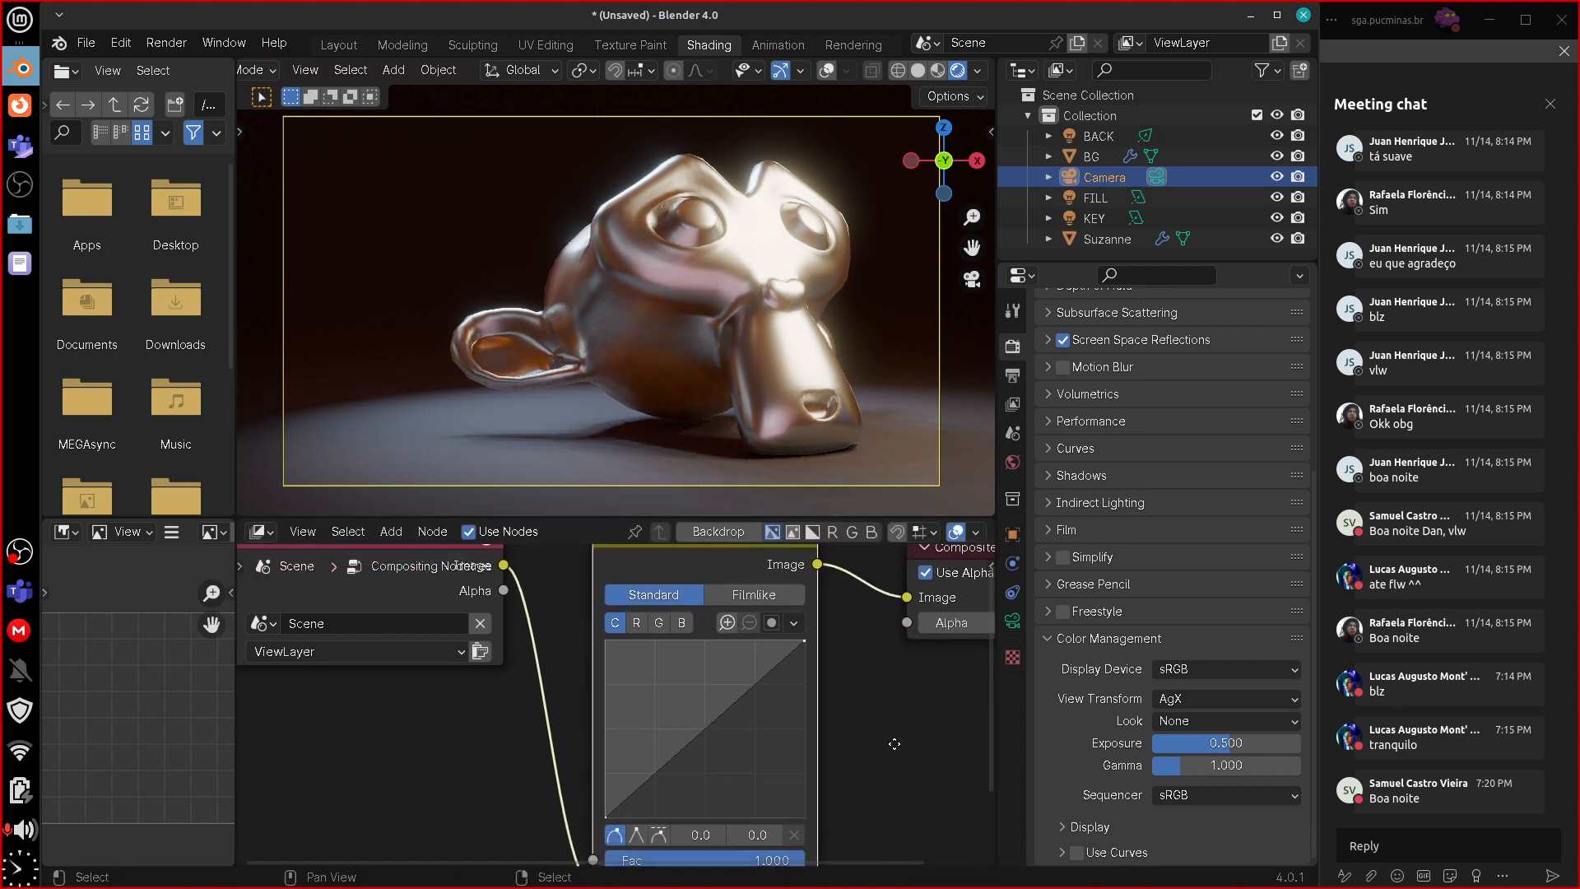
- Set the viewport shading's Compositor mode to Camera
{"action": "left_click", "coordinate": [980, 72]}
{"action": "left_click", "coordinate": [976, 372]}
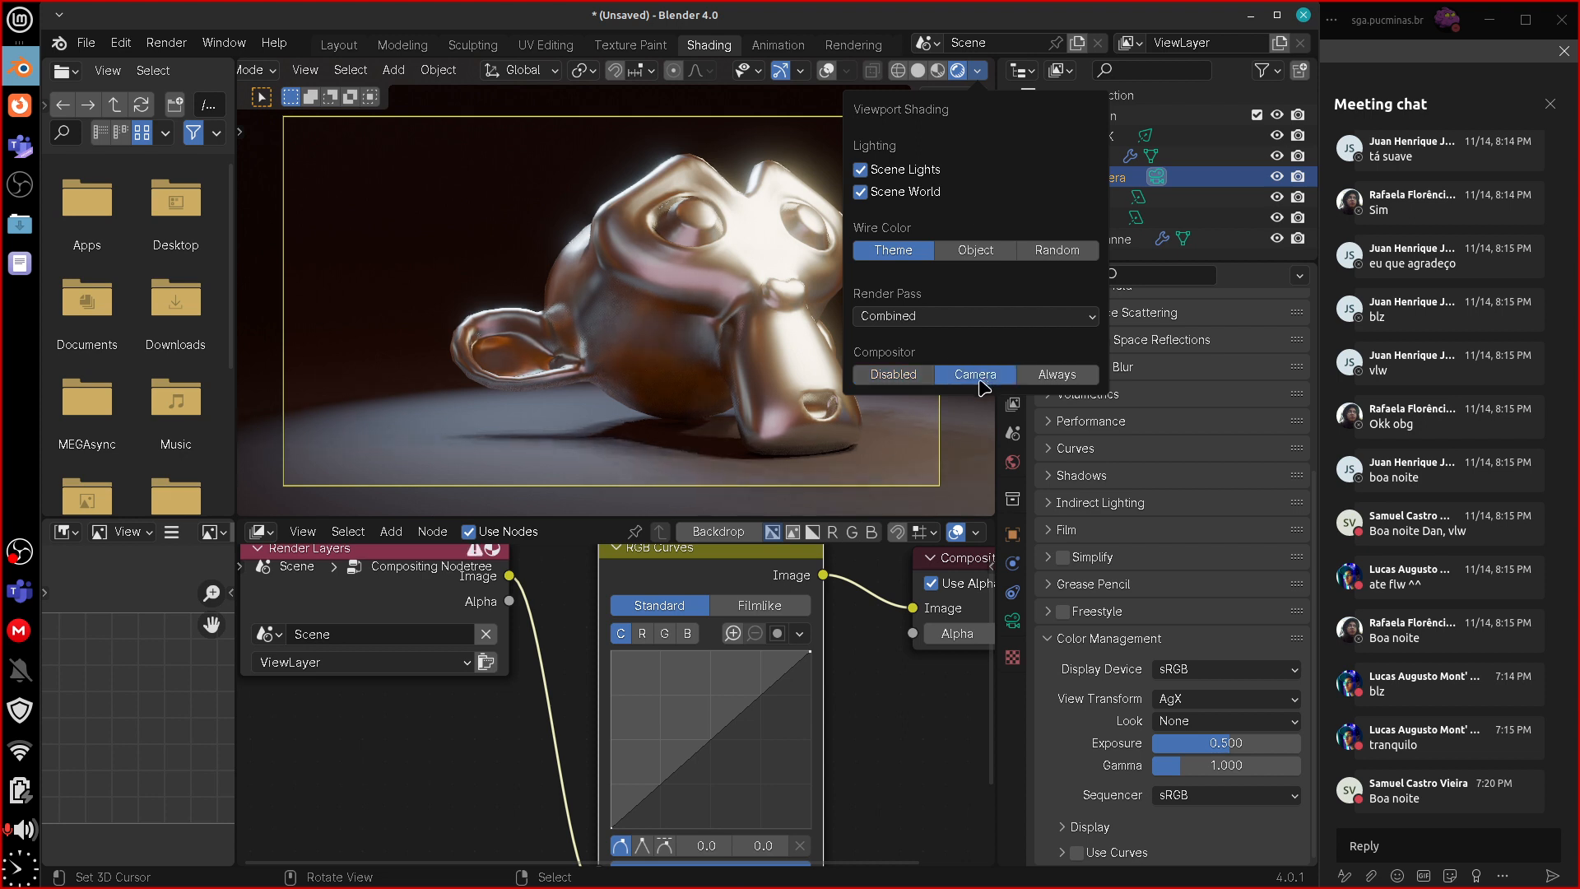
{"action": "left_click", "coordinate": [979, 71]}
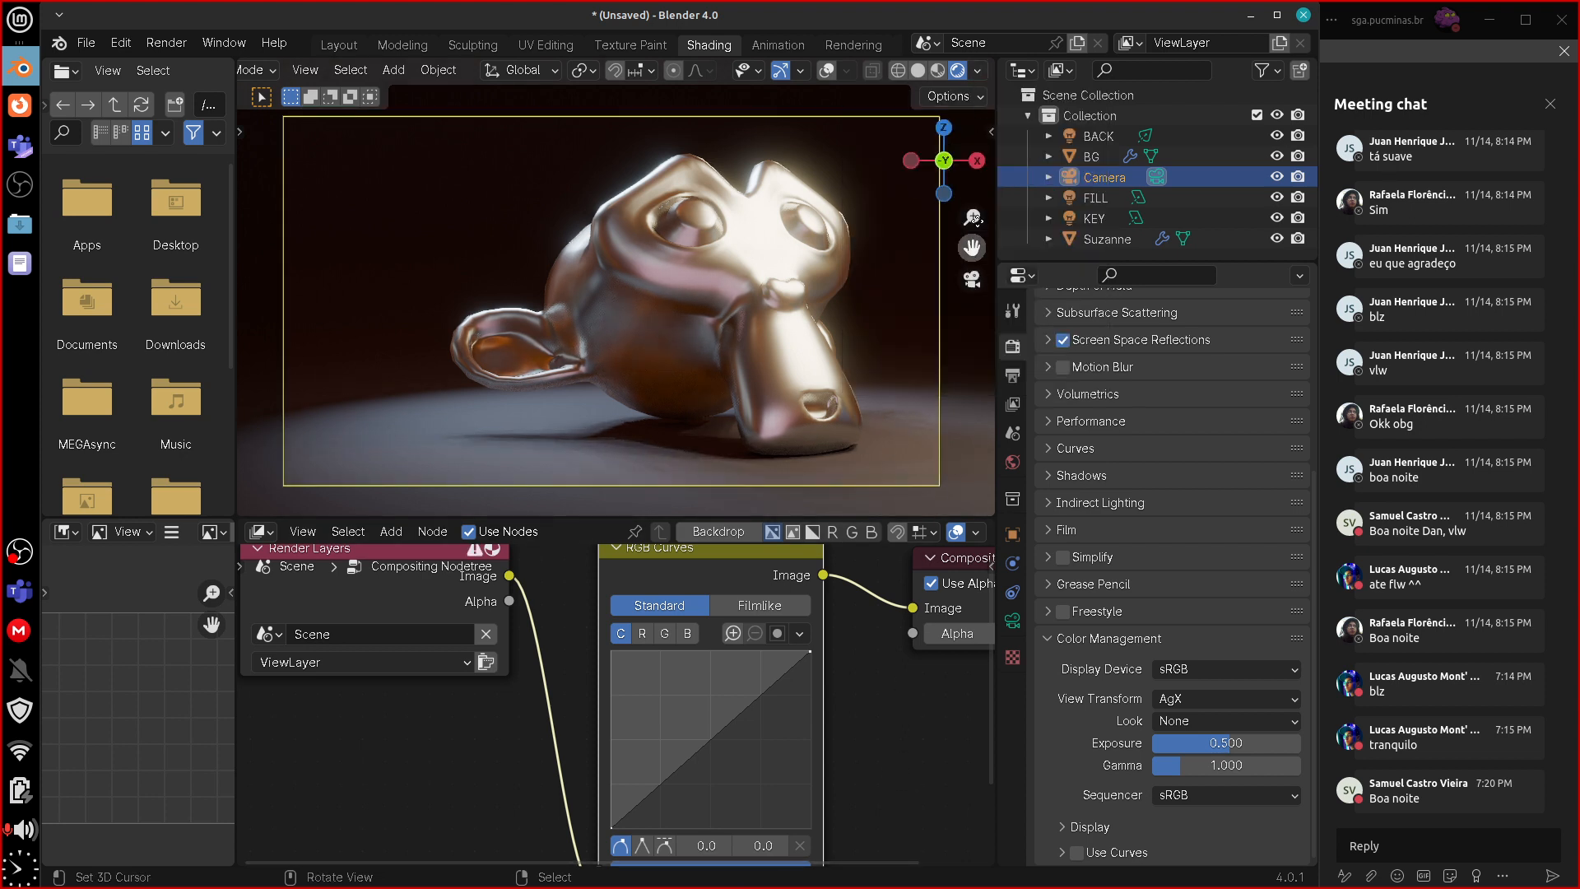
{"action": "left_click", "coordinate": [982, 74]}
{"action": "left_click", "coordinate": [965, 72]}
{"action": "left_click", "coordinate": [979, 73]}
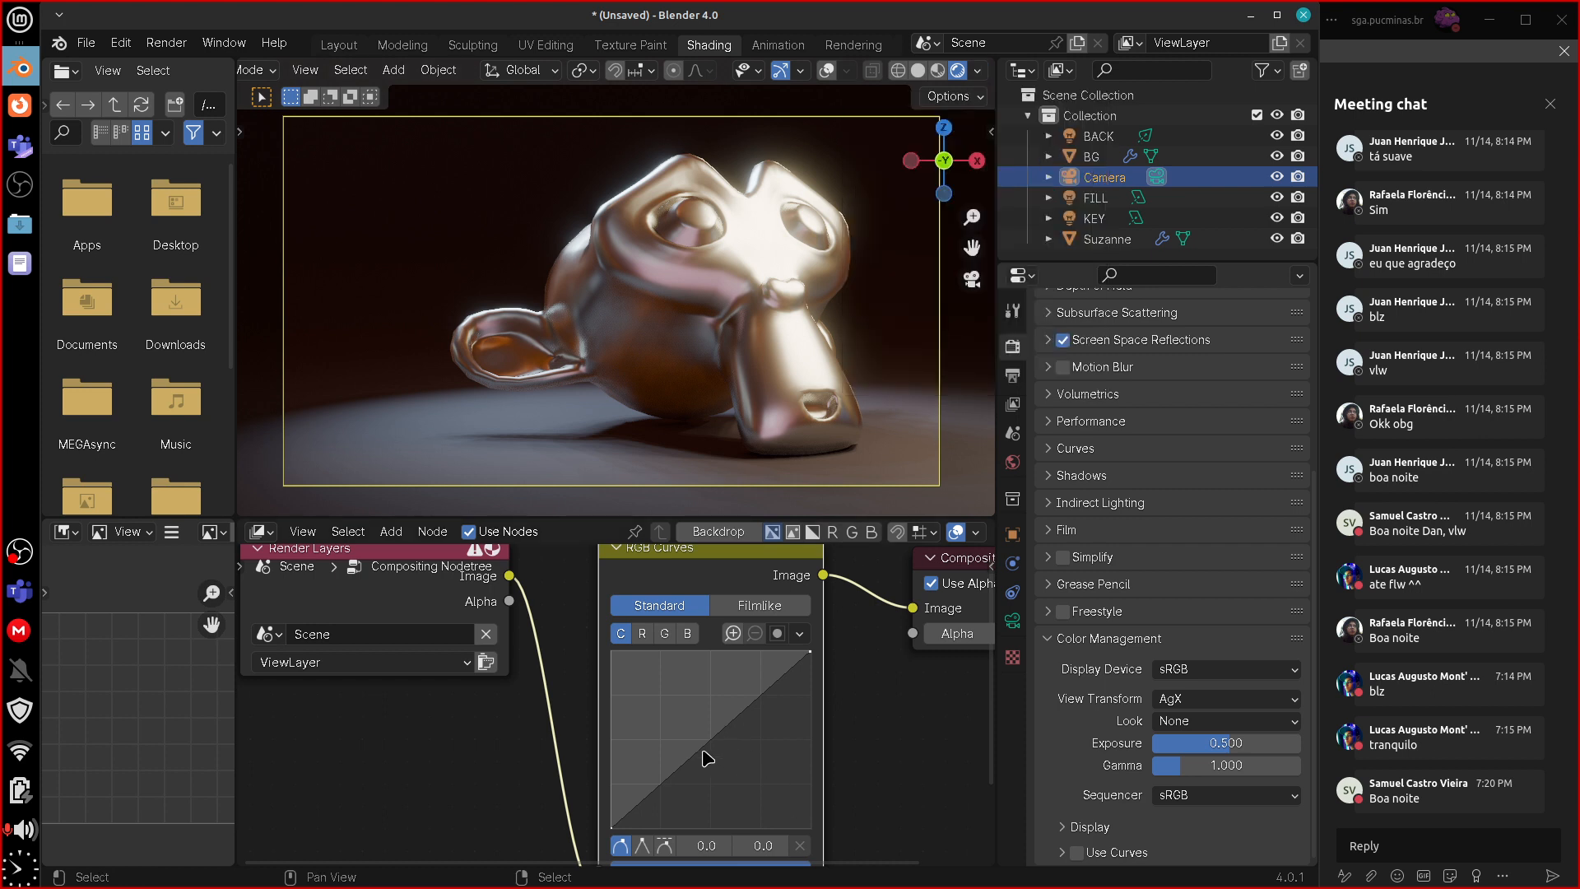
- Shape the combined curve of RGB Curves into an S for contrast and lower the red curve slightly near its middle
{"action": "left_click_drag", "start_coordinate": [708, 758], "coordinate": [704, 787]}
{"action": "left_click_drag", "start_coordinate": [762, 717], "coordinate": [764, 704]}
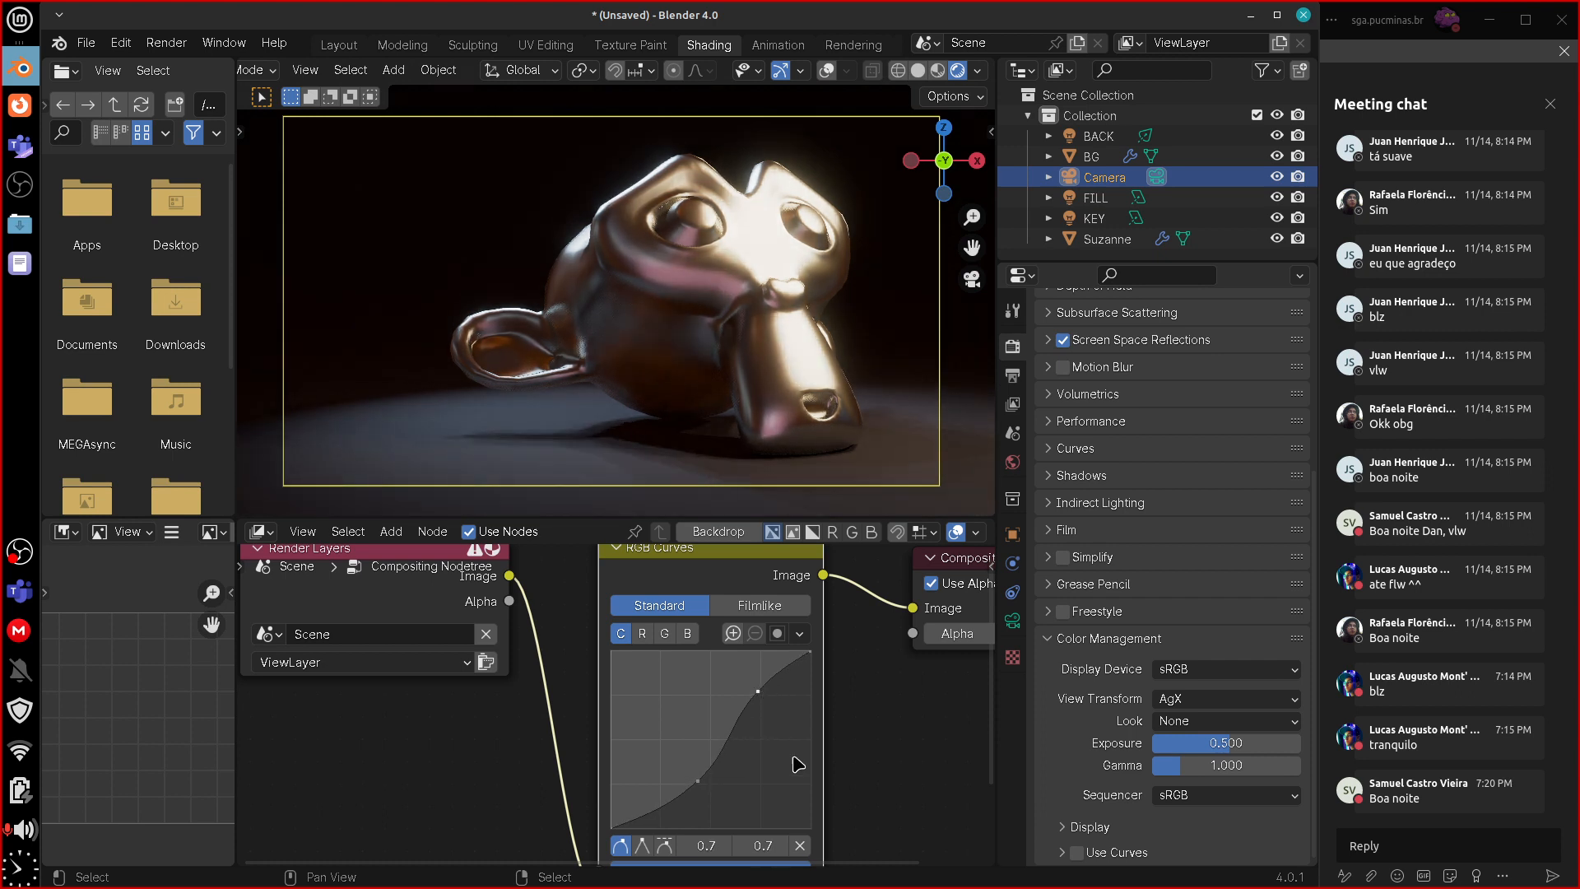
{"action": "left_click", "coordinate": [642, 634]}
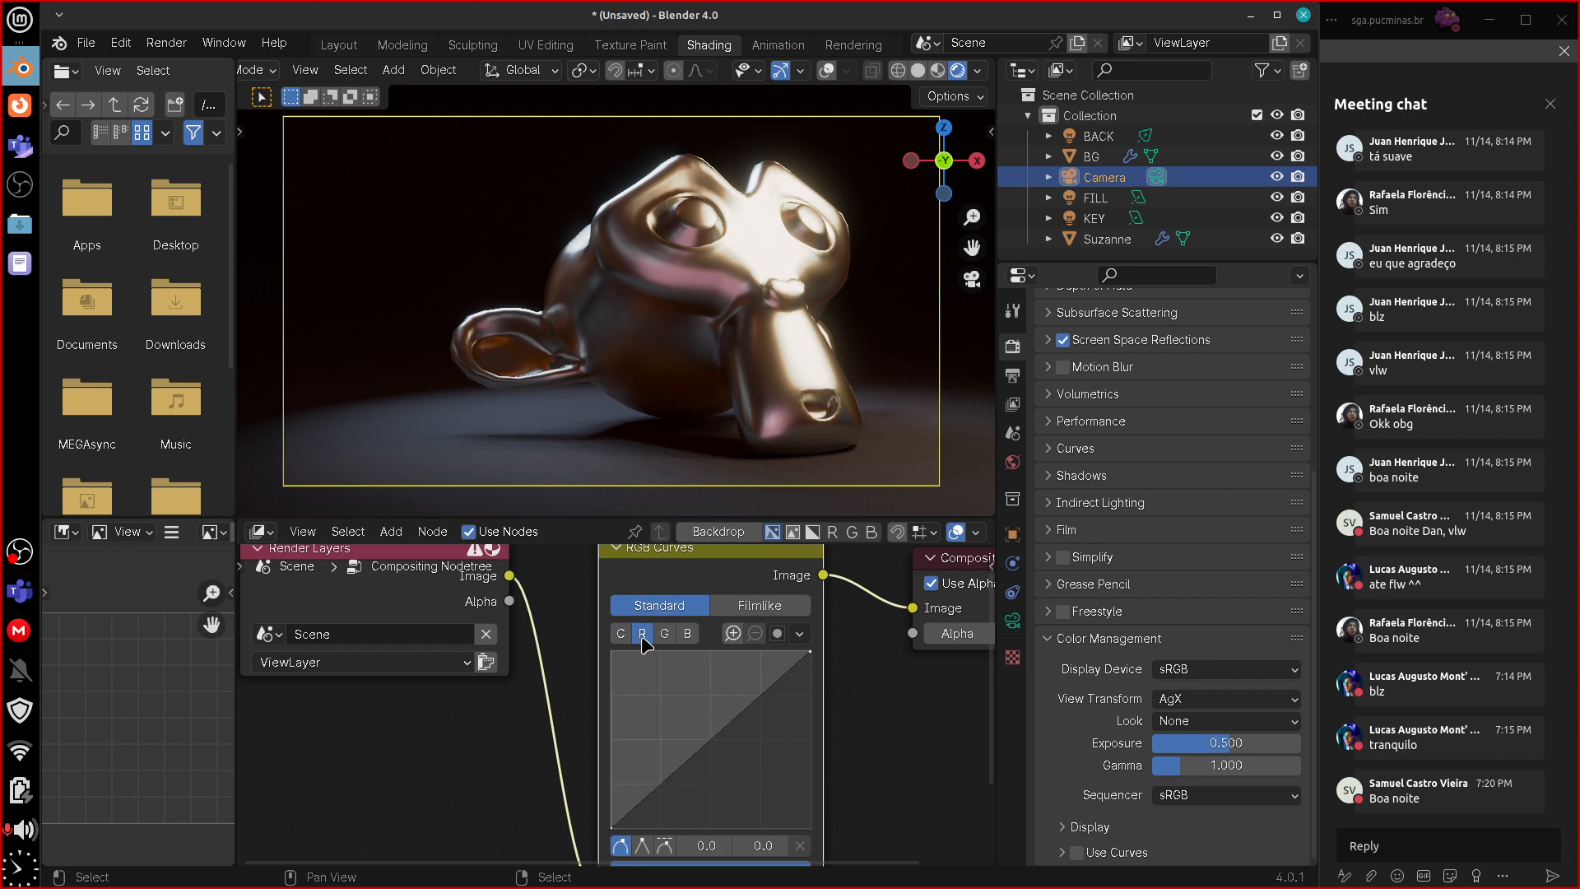
{"action": "left_click", "coordinate": [724, 740]}
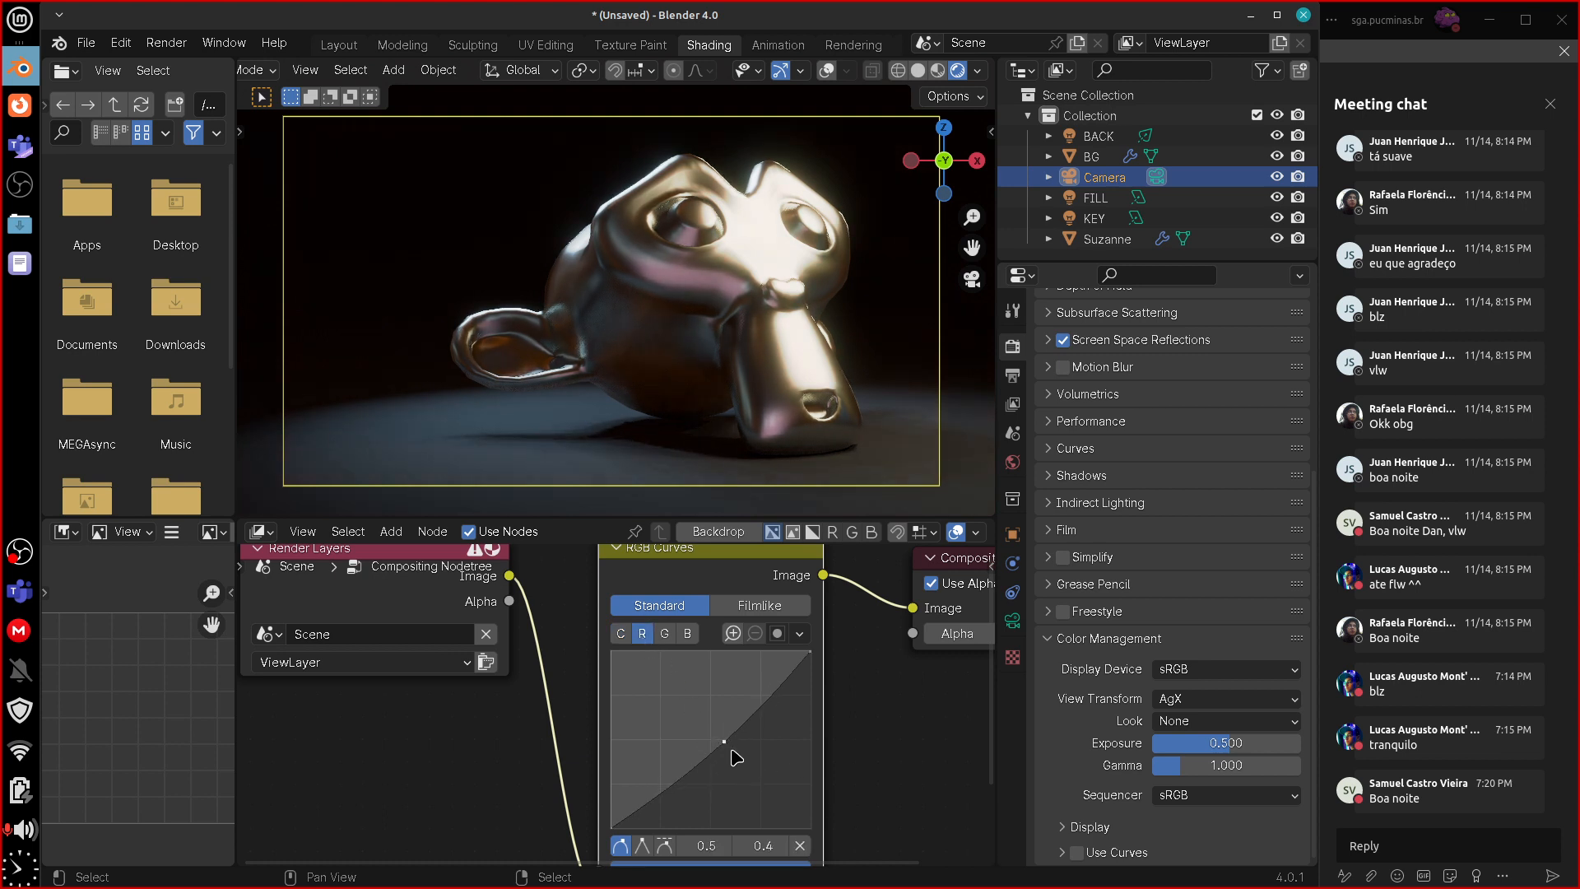
- Adjust the green curve to a point near 0.6, 0.6 and raise the middle of the blue curve to about 0.5, 0.6
{"action": "left_click", "coordinate": [666, 633]}
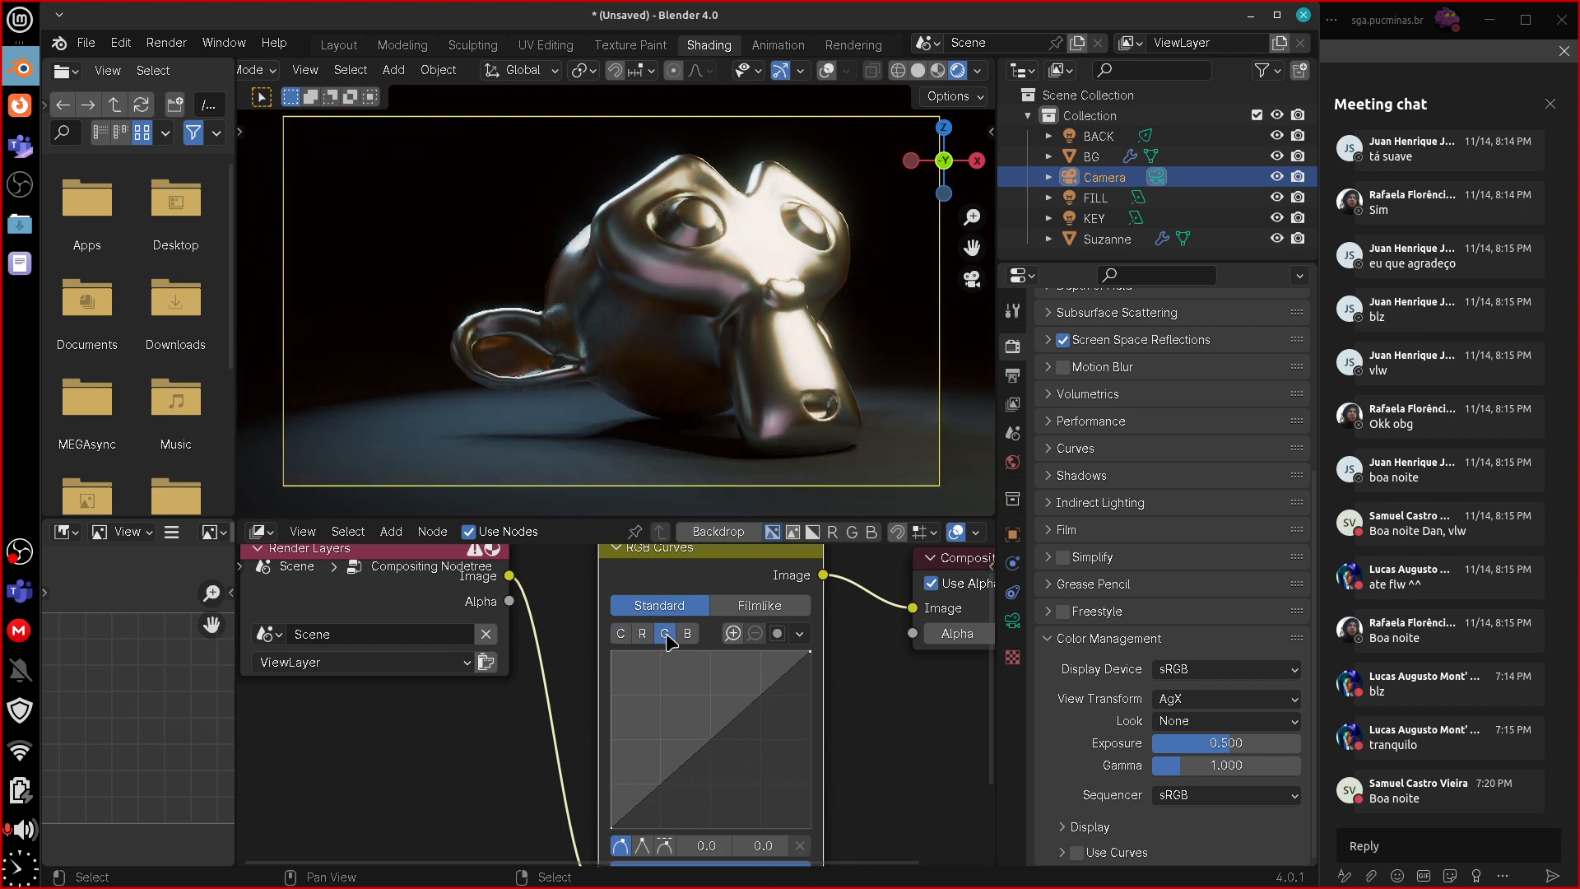
{"action": "left_click", "coordinate": [725, 747]}
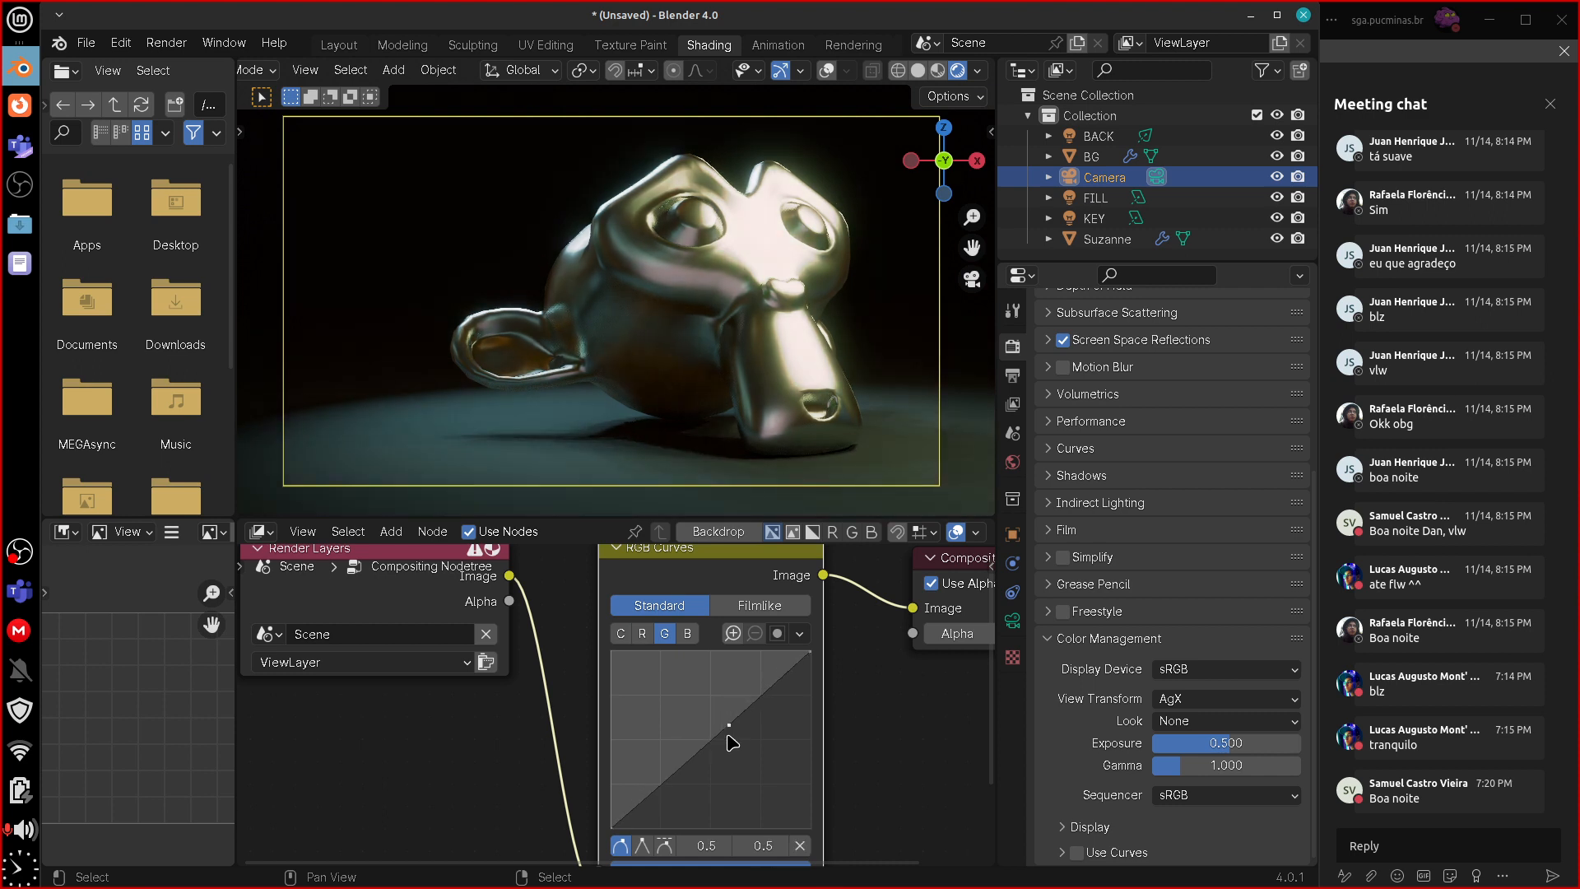
{"action": "left_click_drag", "start_coordinate": [725, 750], "coordinate": [739, 721]}
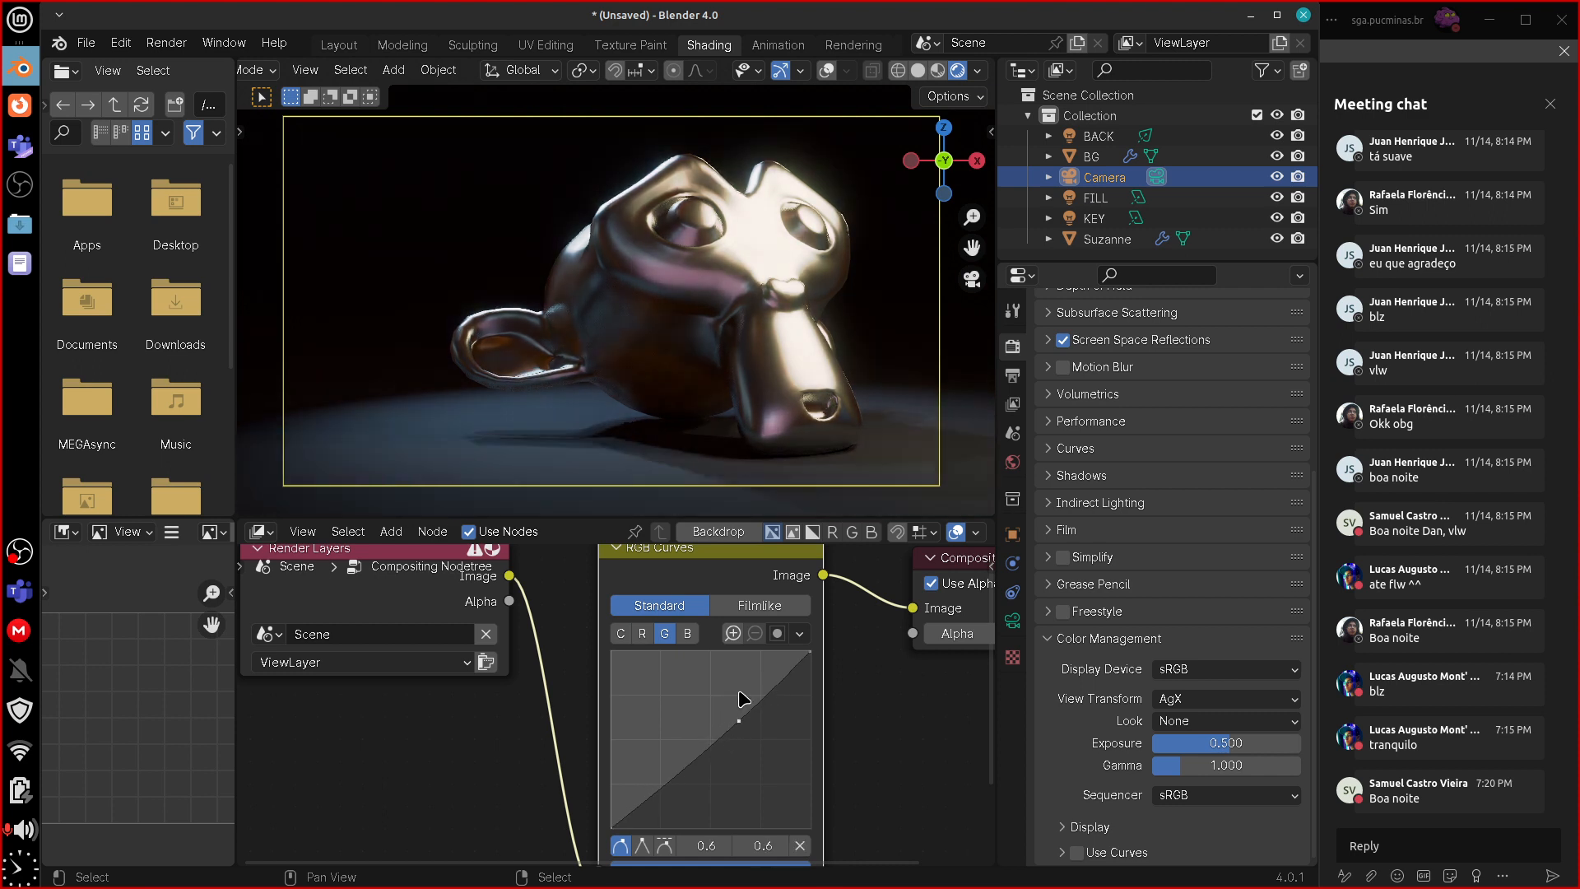
{"action": "left_click", "coordinate": [688, 634]}
{"action": "left_click", "coordinate": [739, 746]}
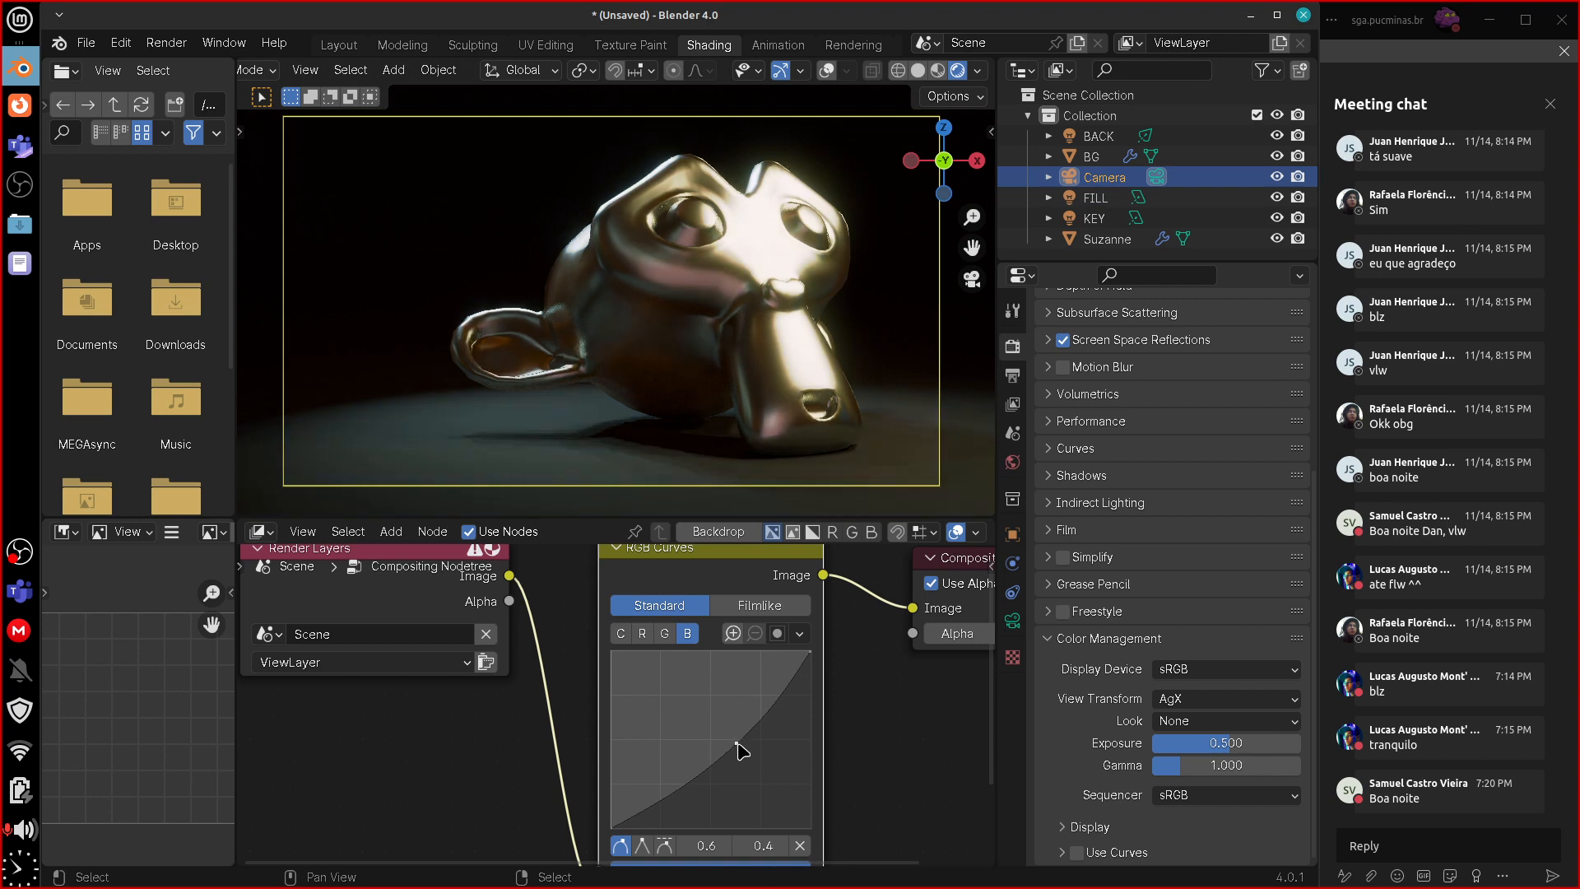
{"action": "left_click_drag", "start_coordinate": [739, 746], "coordinate": [721, 722]}
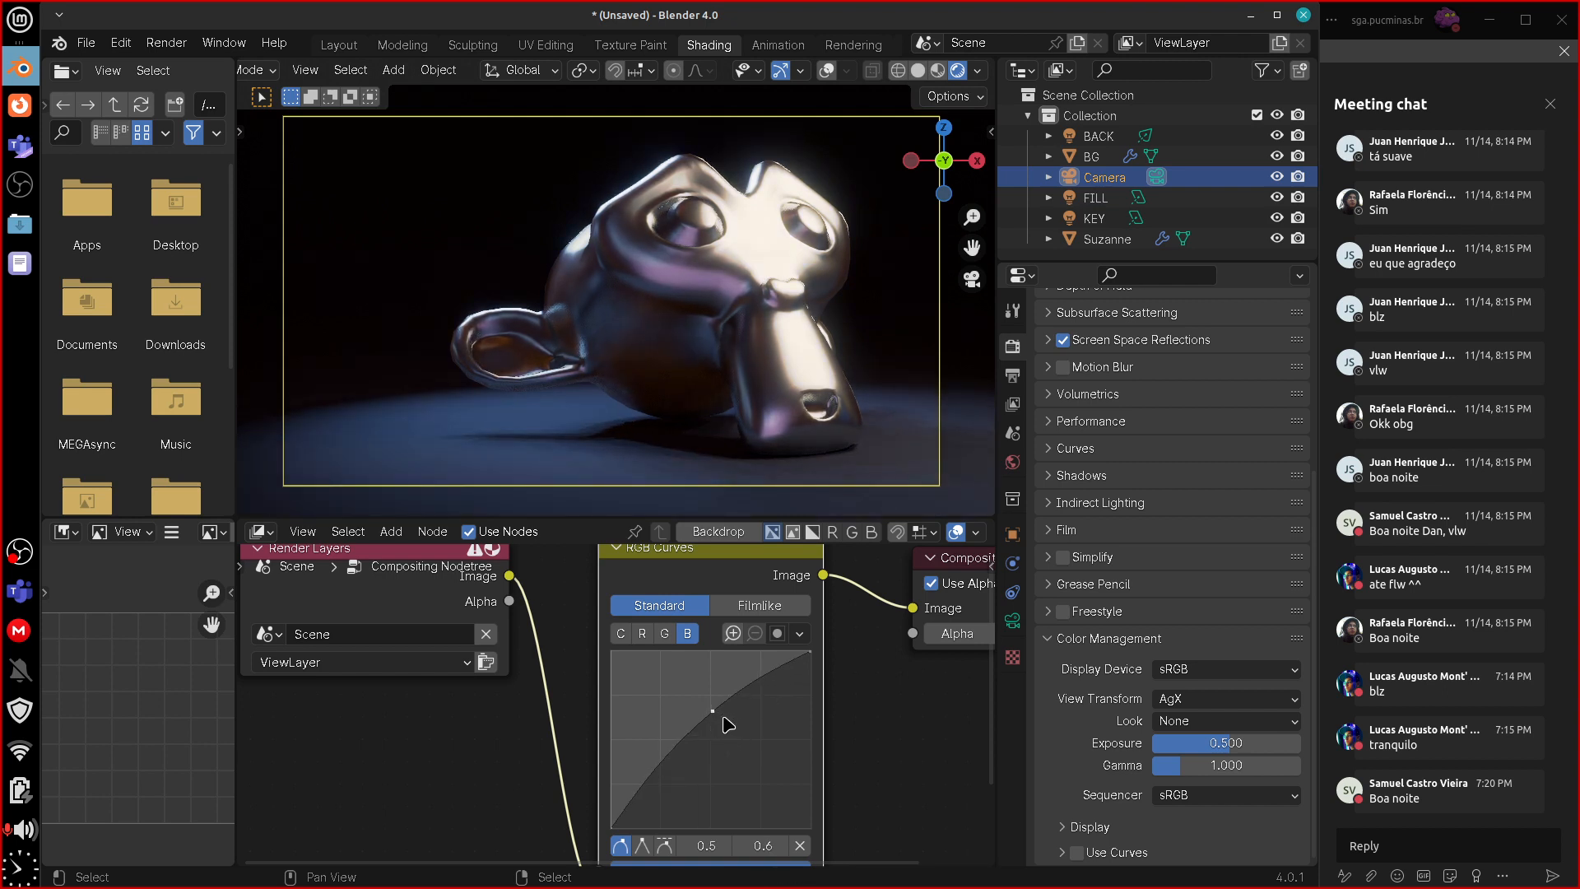
- Narrow the Render Layers node and move RGB Curves next to it, leaving free space before the Composite node
{"action": "middle_click_drag", "start_coordinate": [869, 647], "coordinate": [863, 673]}
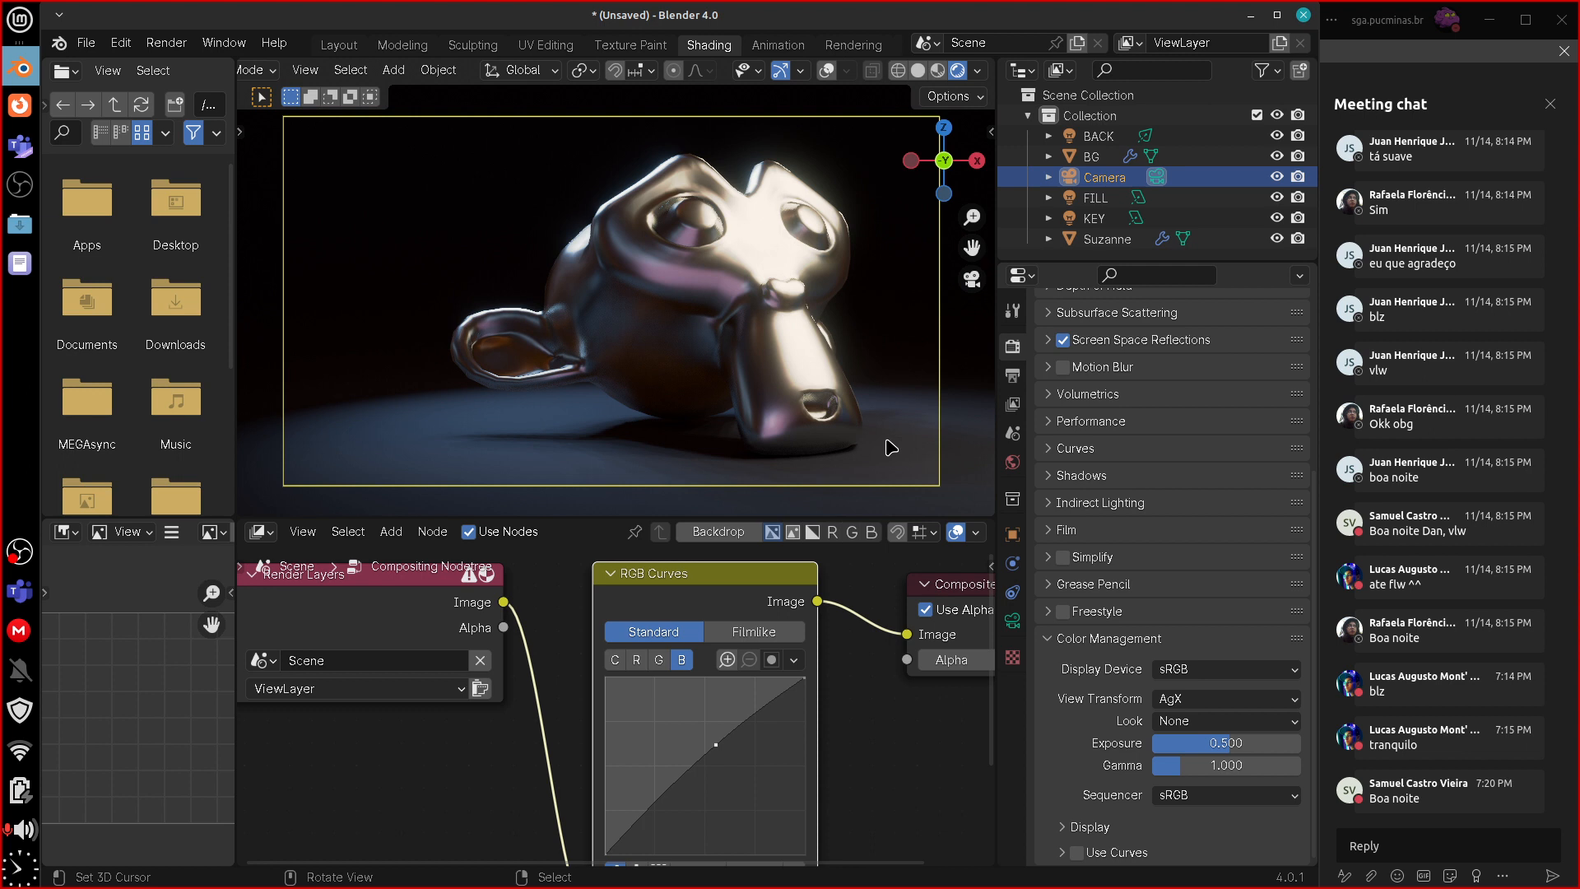
{"action": "middle_click_drag", "start_coordinate": [875, 758], "coordinate": [906, 795]}
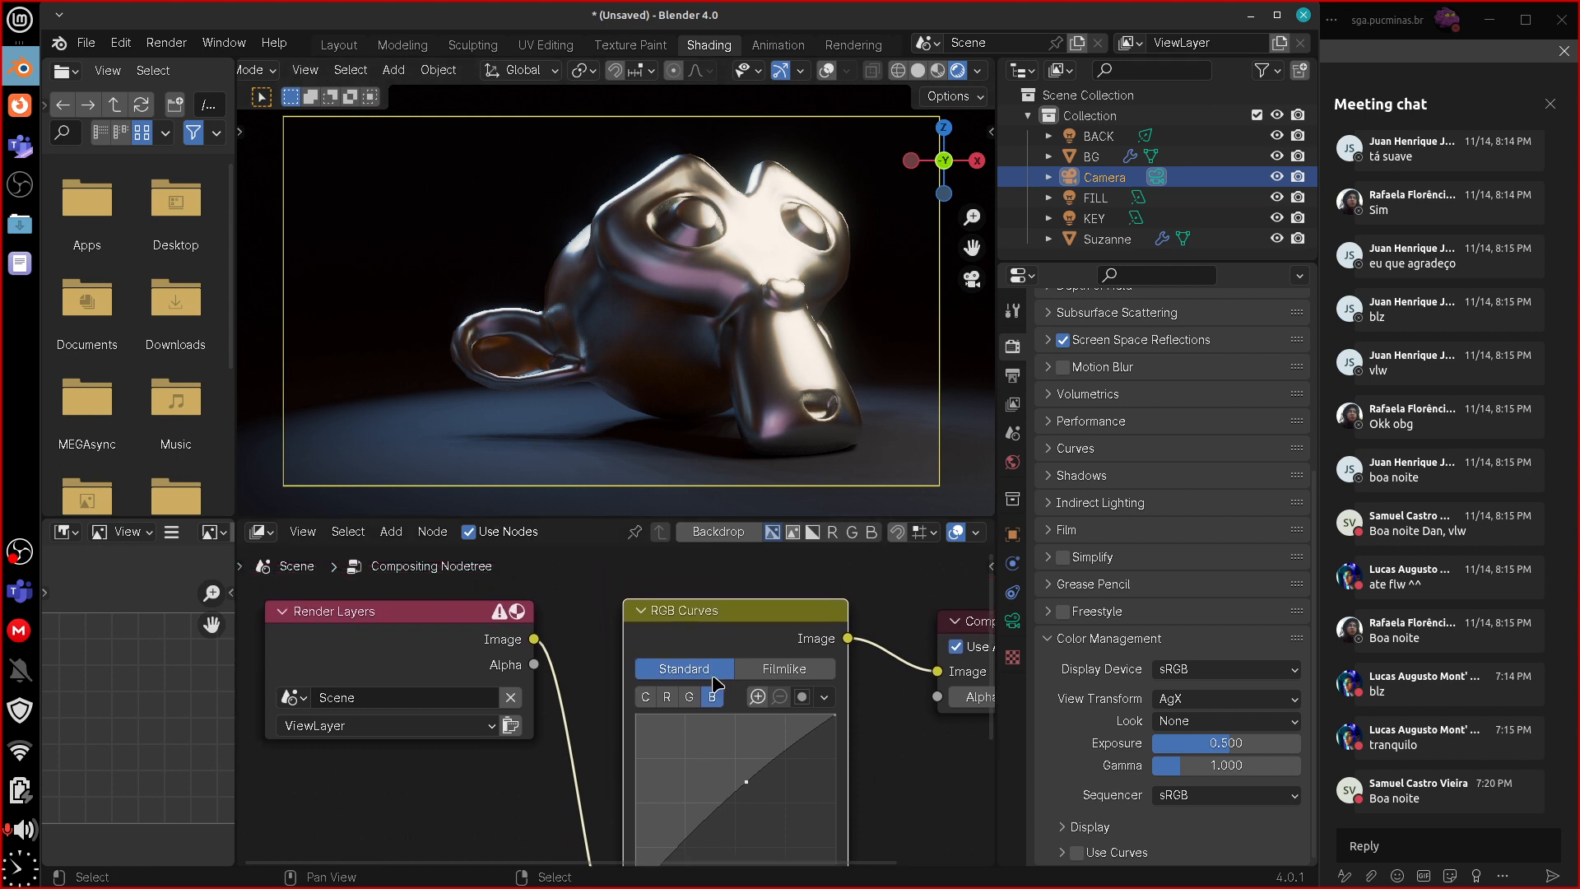
{"action": "mouse_move", "coordinate": [464, 617]}
{"action": "left_mouse_down"}
{"action": "mouse_move", "coordinate": [397, 626]}
{"action": "mouse_move", "coordinate": [442, 623]}
{"action": "left_mouse_up"}
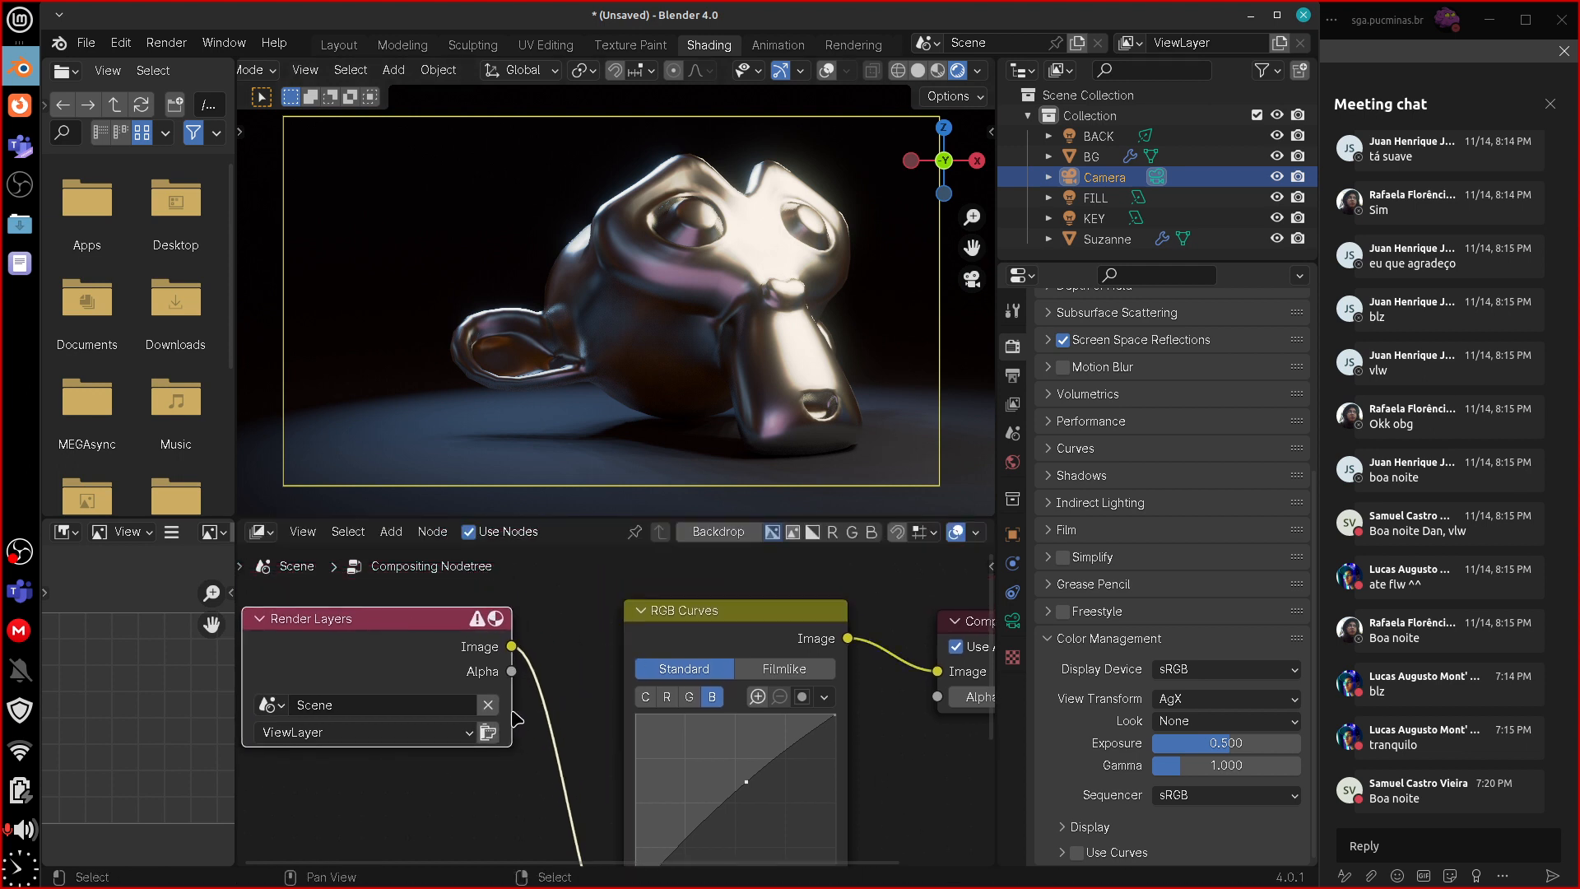
{"action": "left_click_drag", "start_coordinate": [511, 713], "coordinate": [377, 718]}
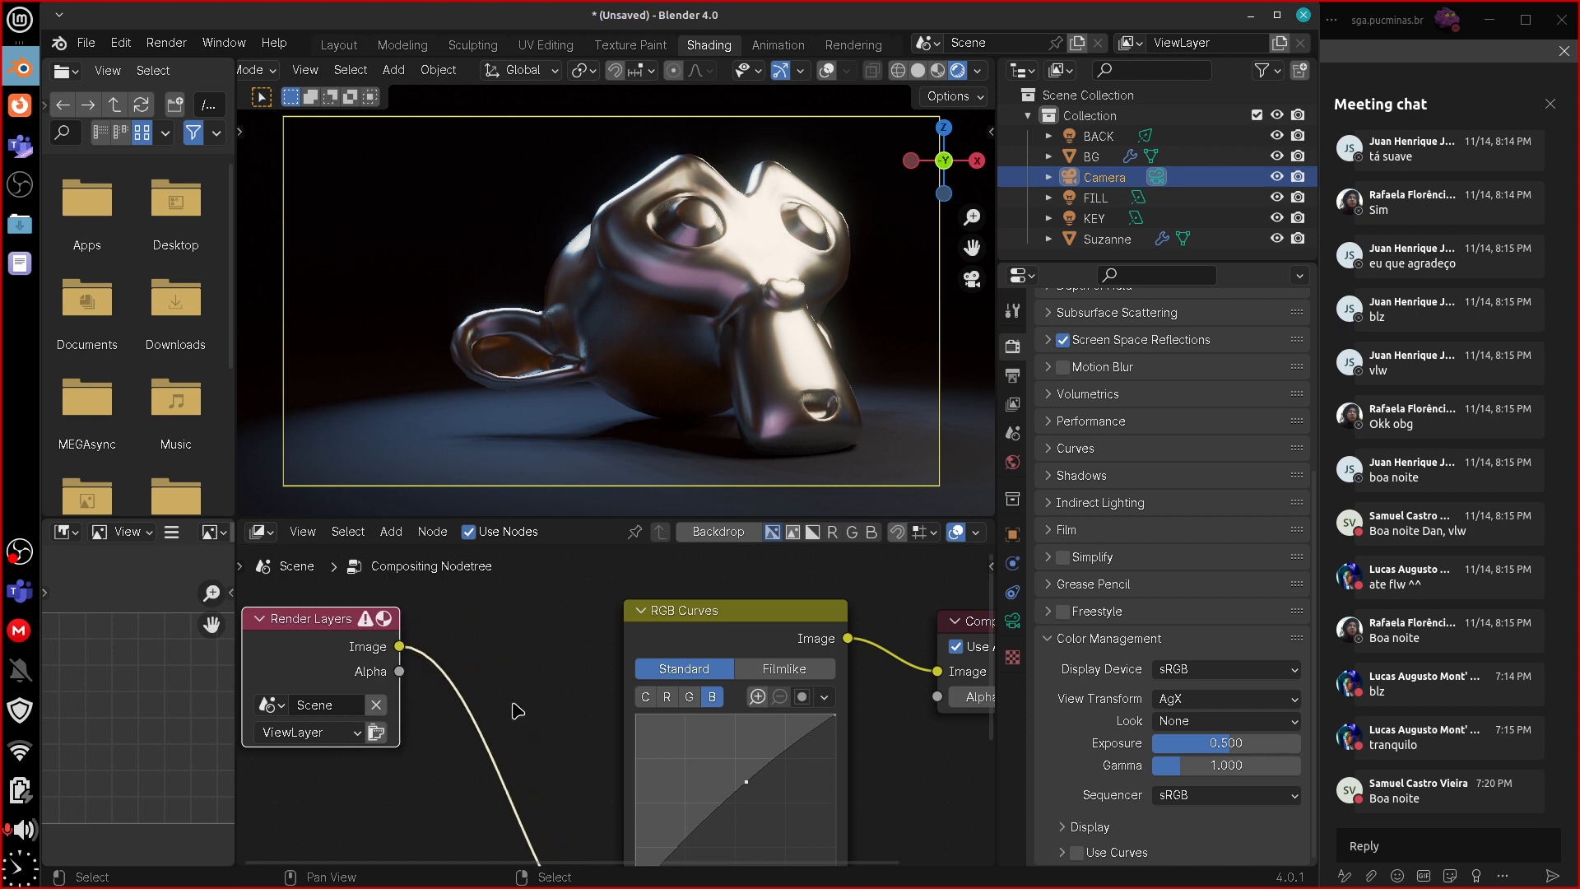
{"action": "left_click_drag", "start_coordinate": [716, 627], "coordinate": [521, 622]}
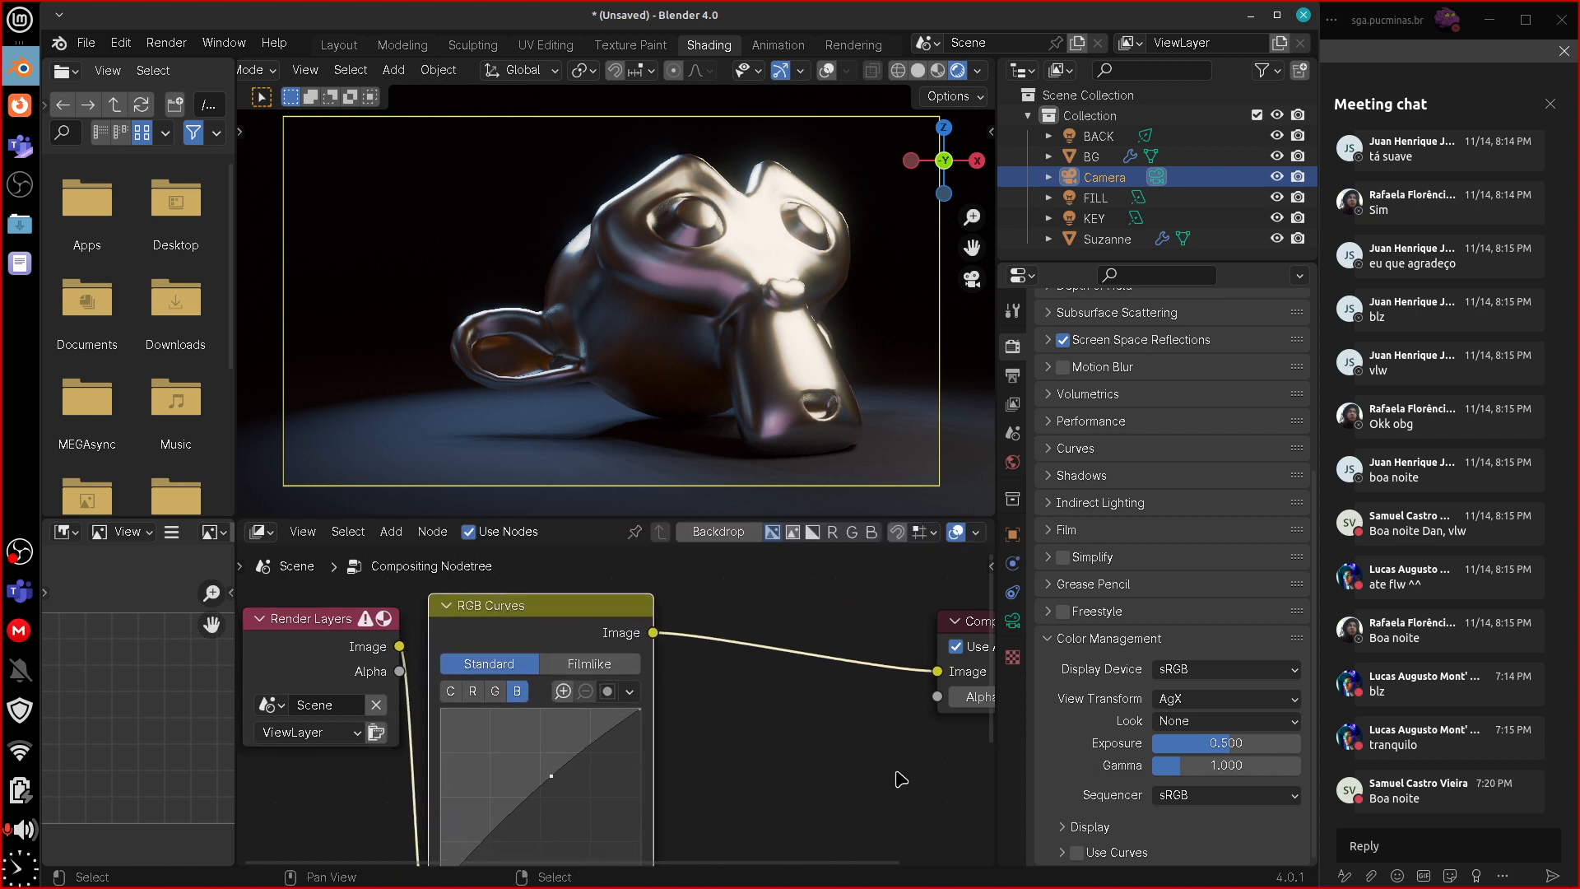
{"action": "middle_click_drag", "start_coordinate": [922, 719], "coordinate": [817, 724]}
{"action": "mouse_move", "coordinate": [921, 635]}
{"action": "left_mouse_down"}
{"action": "mouse_move", "coordinate": [947, 633]}
{"action": "mouse_move", "coordinate": [922, 629]}
{"action": "left_mouse_up"}
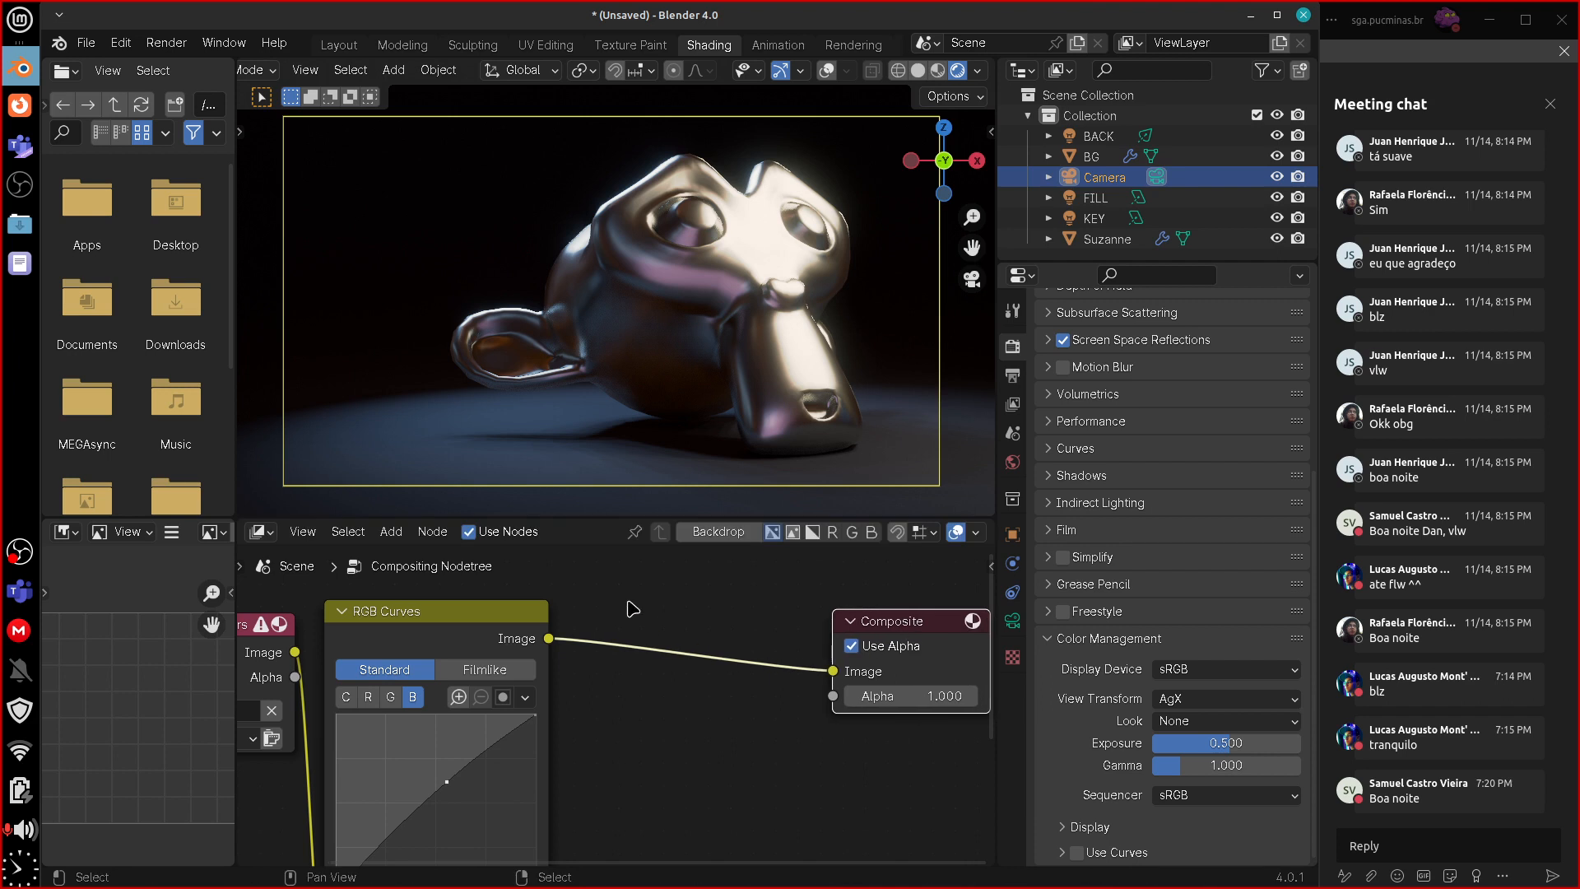
- Add a Lens Distortion transform node on the link between RGB Curves and Composite
{"action": "left_click", "coordinate": [425, 537]}
{"action": "mouse_move", "coordinate": [393, 535]}
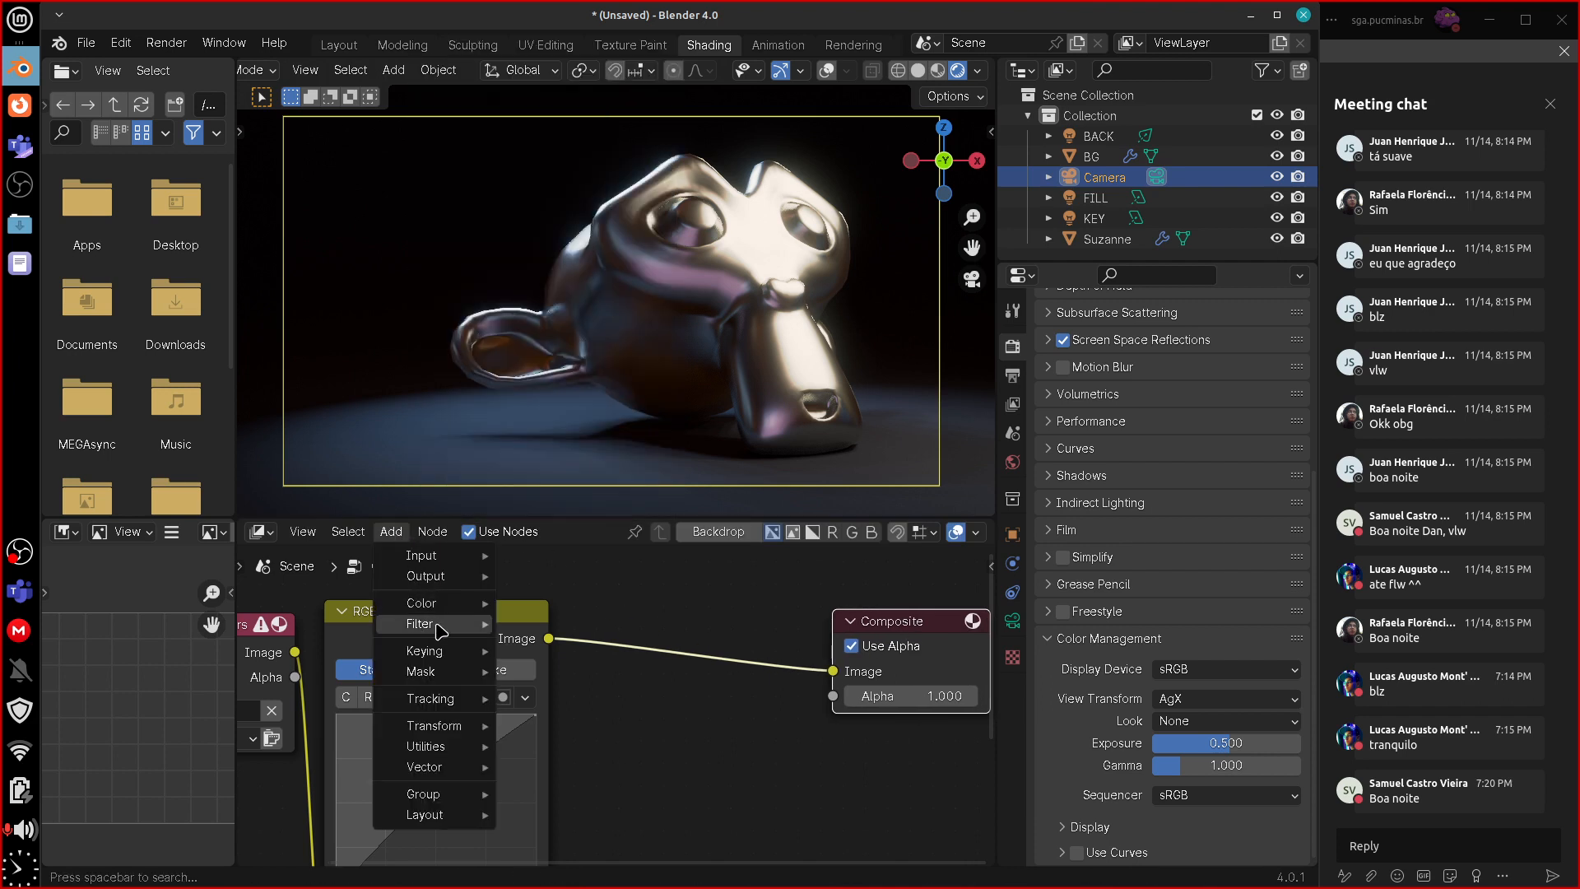
{"action": "mouse_move", "coordinate": [465, 629]}
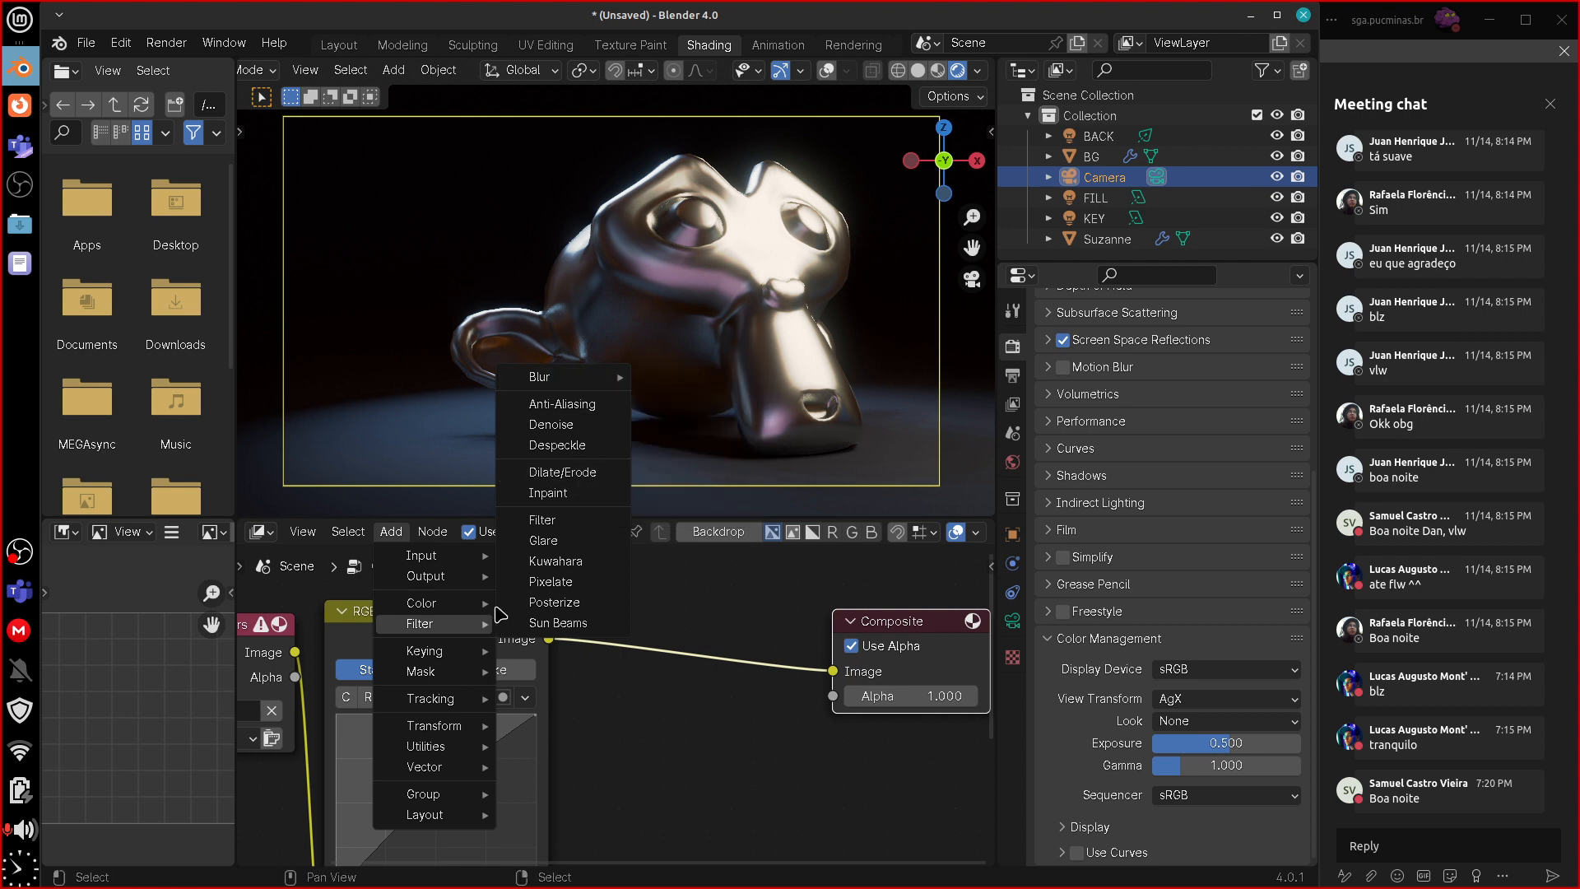
{"action": "mouse_move", "coordinate": [436, 603]}
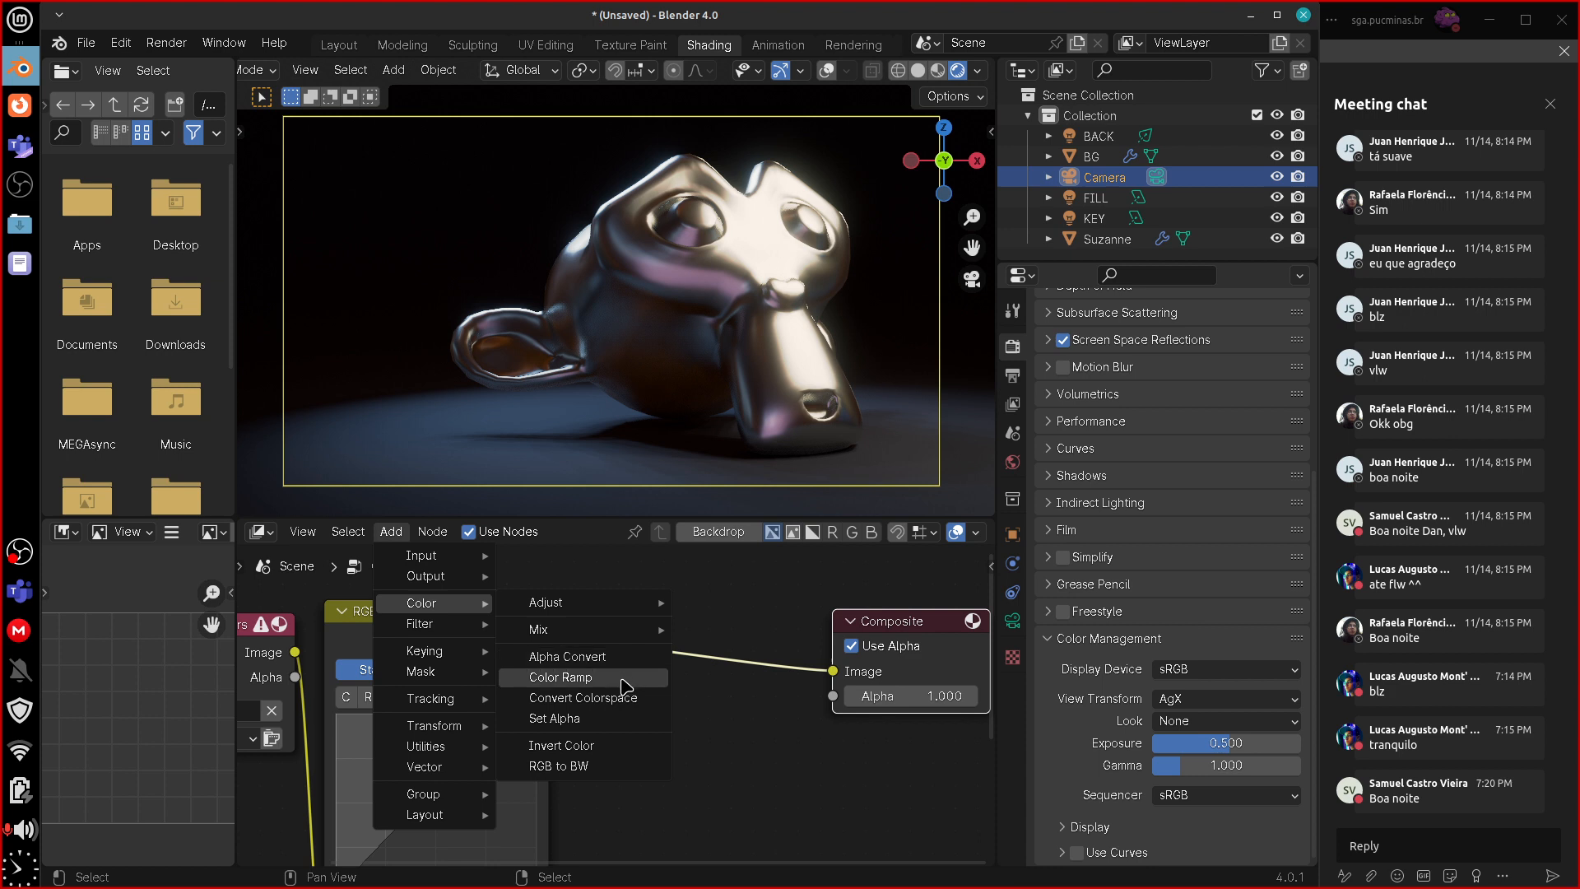
{"action": "mouse_move", "coordinate": [632, 631]}
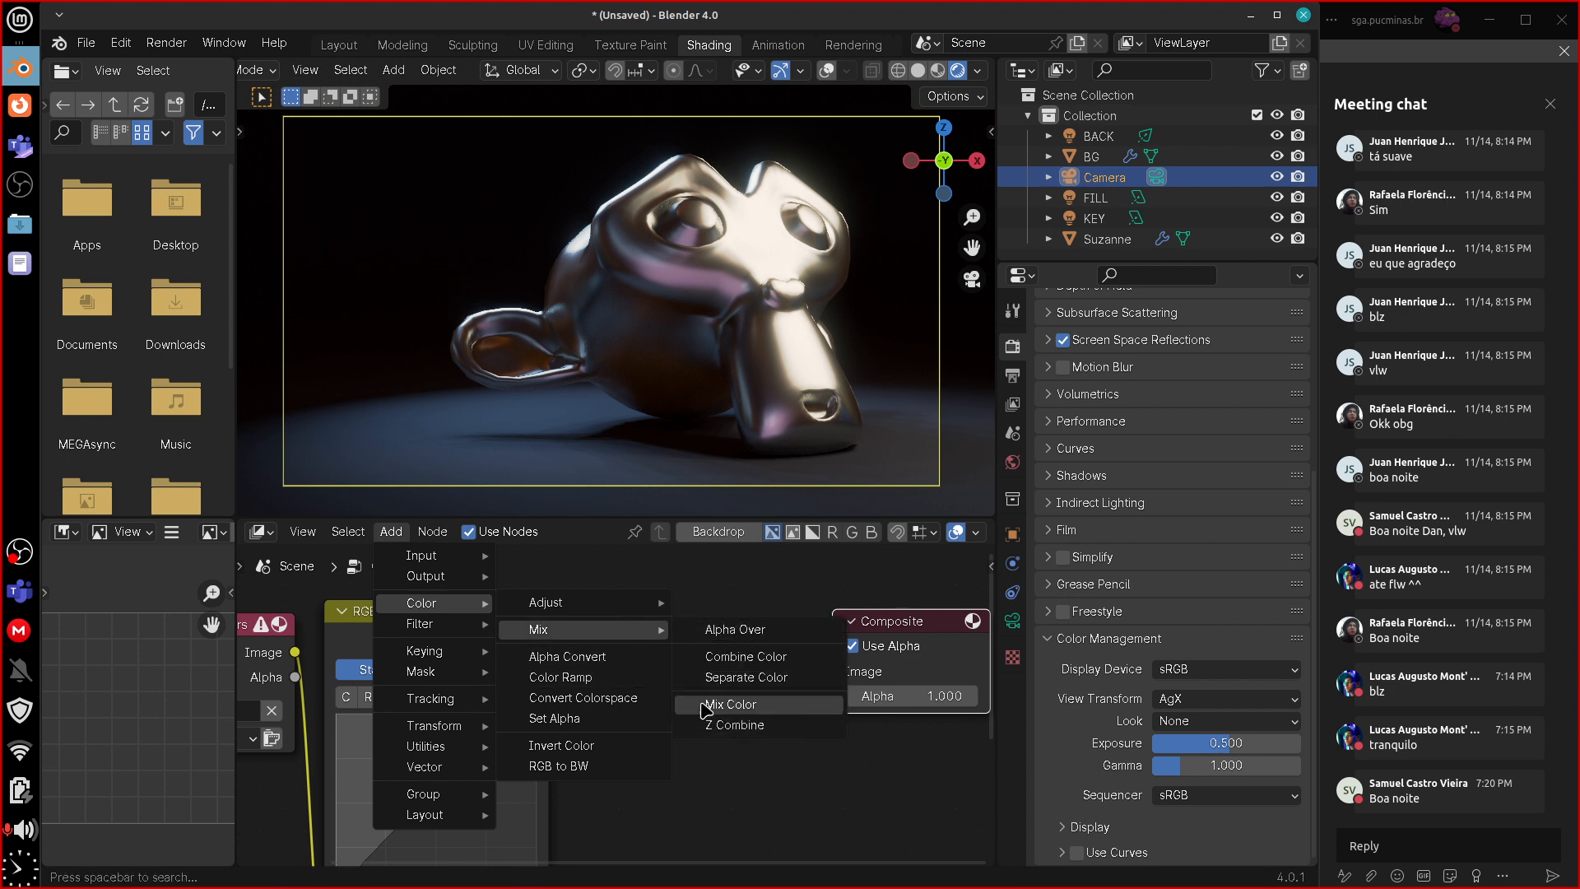
{"action": "mouse_move", "coordinate": [577, 603]}
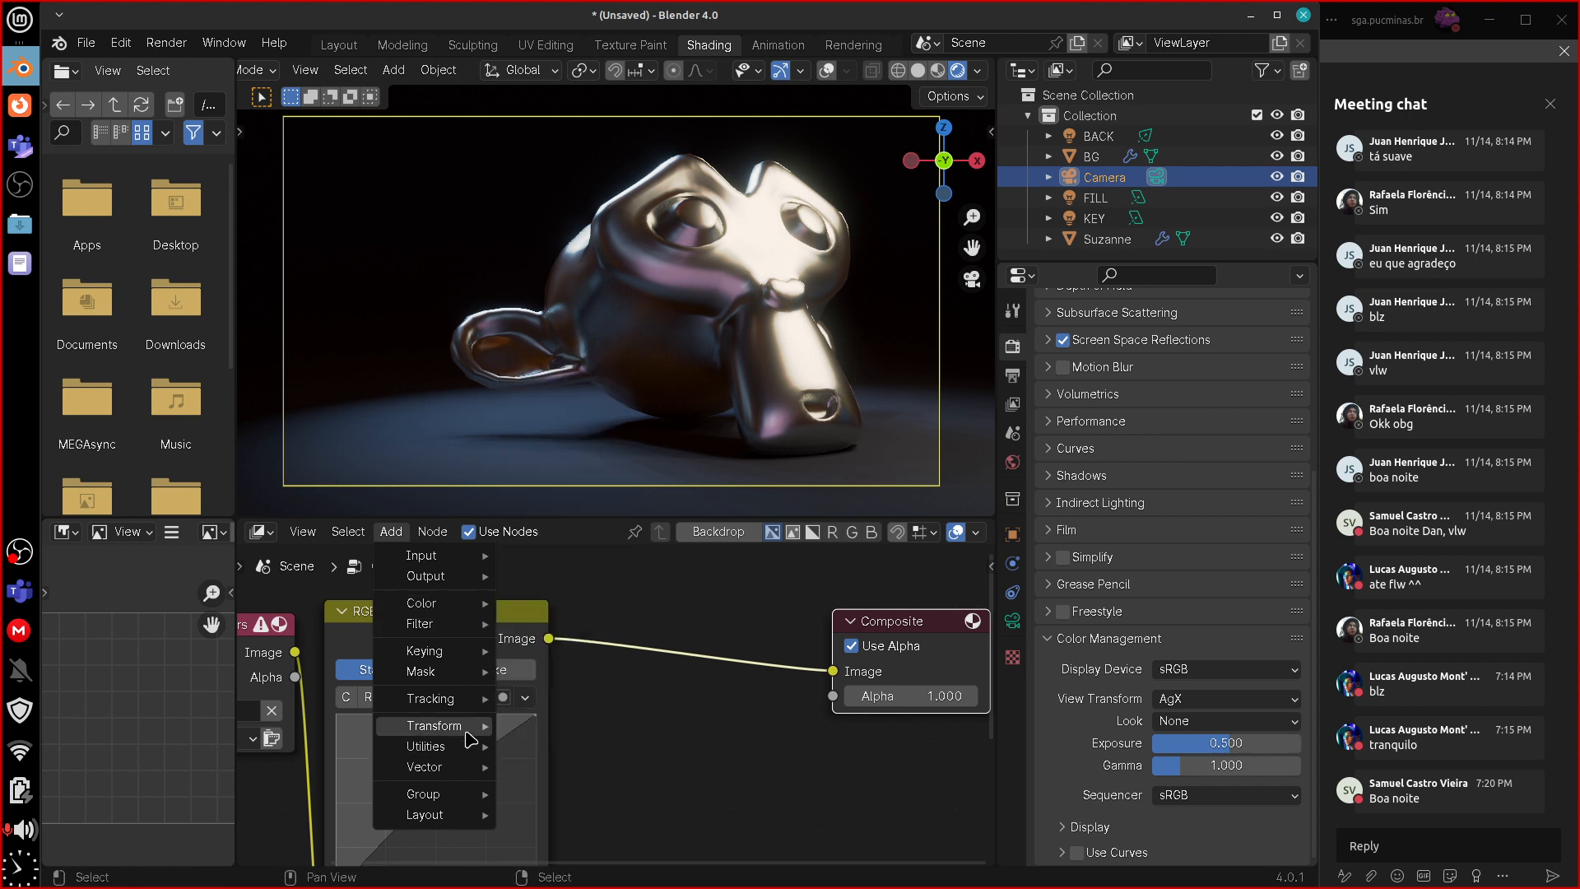
{"action": "mouse_move", "coordinate": [470, 737]}
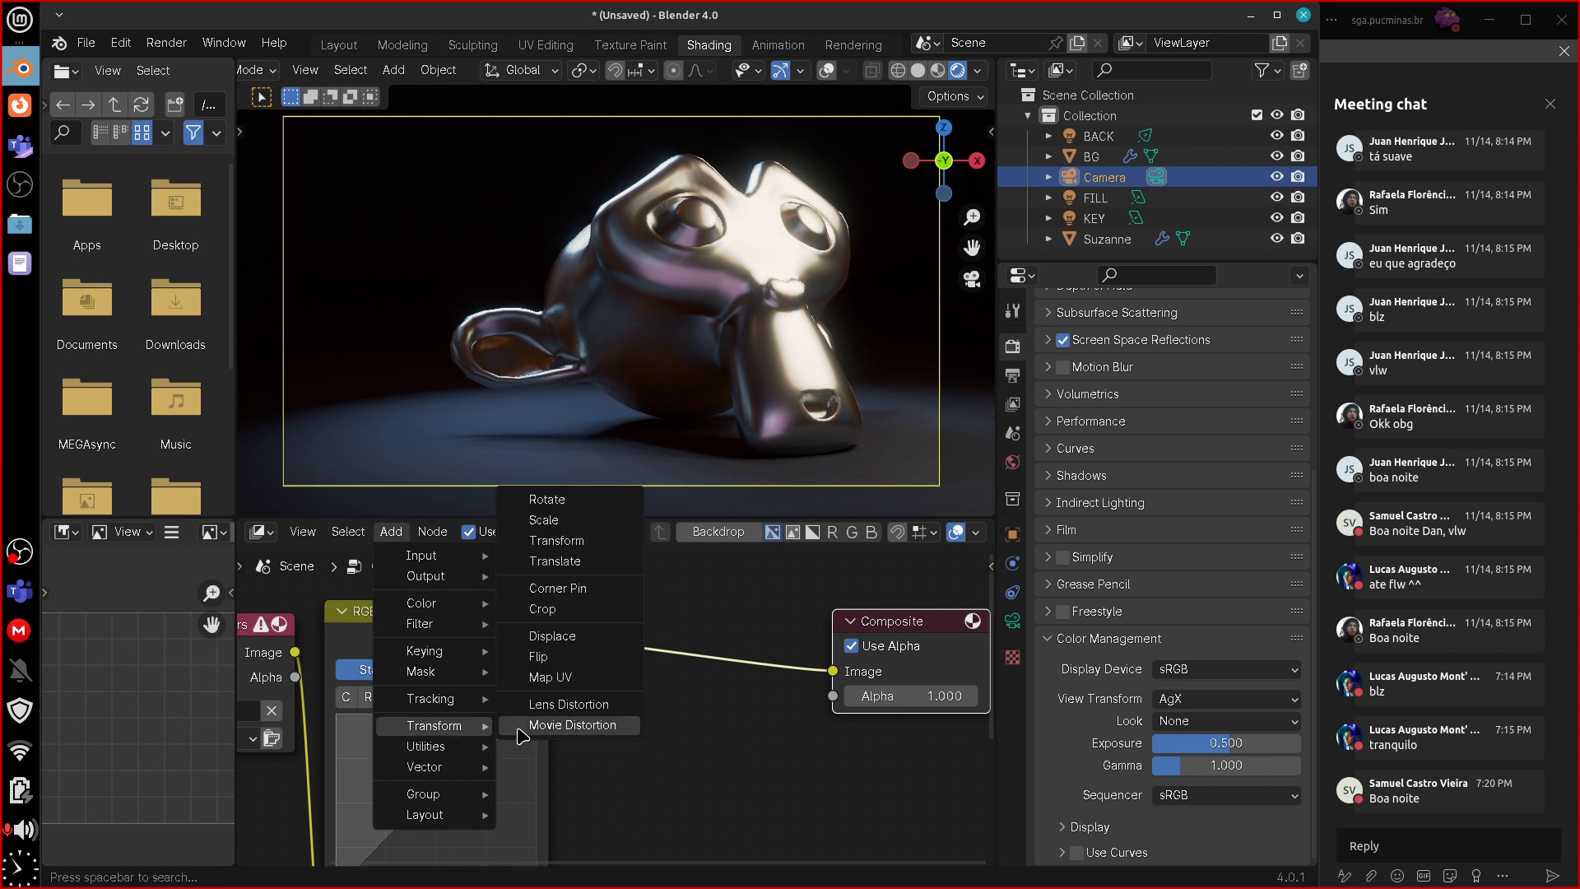
{"action": "left_click", "coordinate": [619, 706]}
{"action": "left_click", "coordinate": [733, 626]}
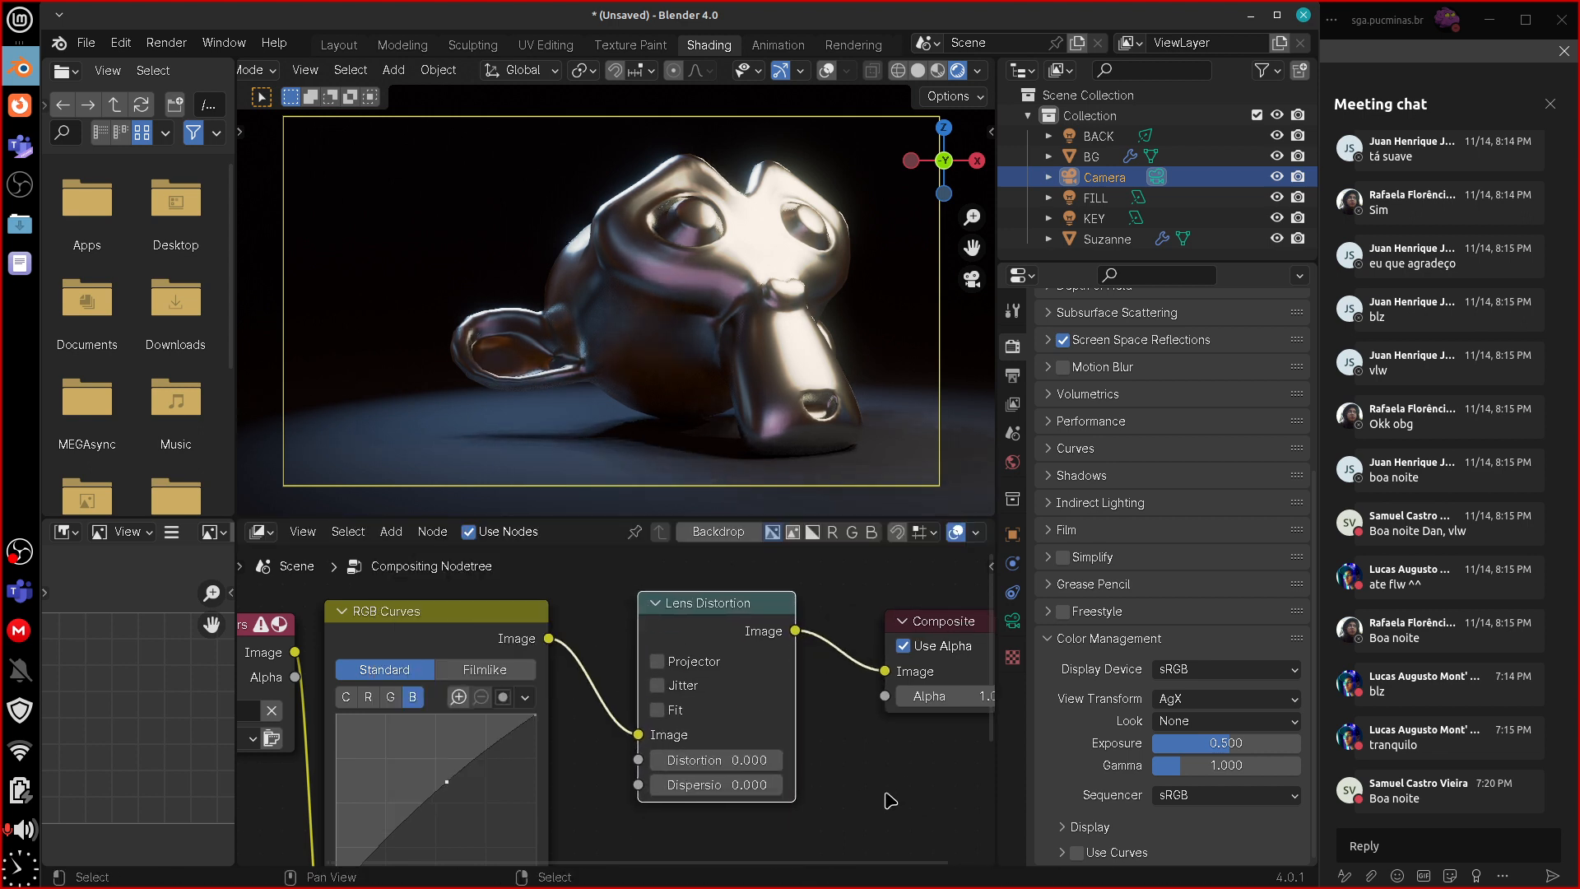
- Try a Distortion of 0.1 on the Lens Distortion node and reduce it to 0.01
{"action": "mouse_move", "coordinate": [718, 761]}
{"action": "left_mouse_down"}
{"action": "mouse_move", "coordinate": [741, 760]}
{"action": "mouse_move", "coordinate": [711, 760]}
{"action": "left_mouse_up"}
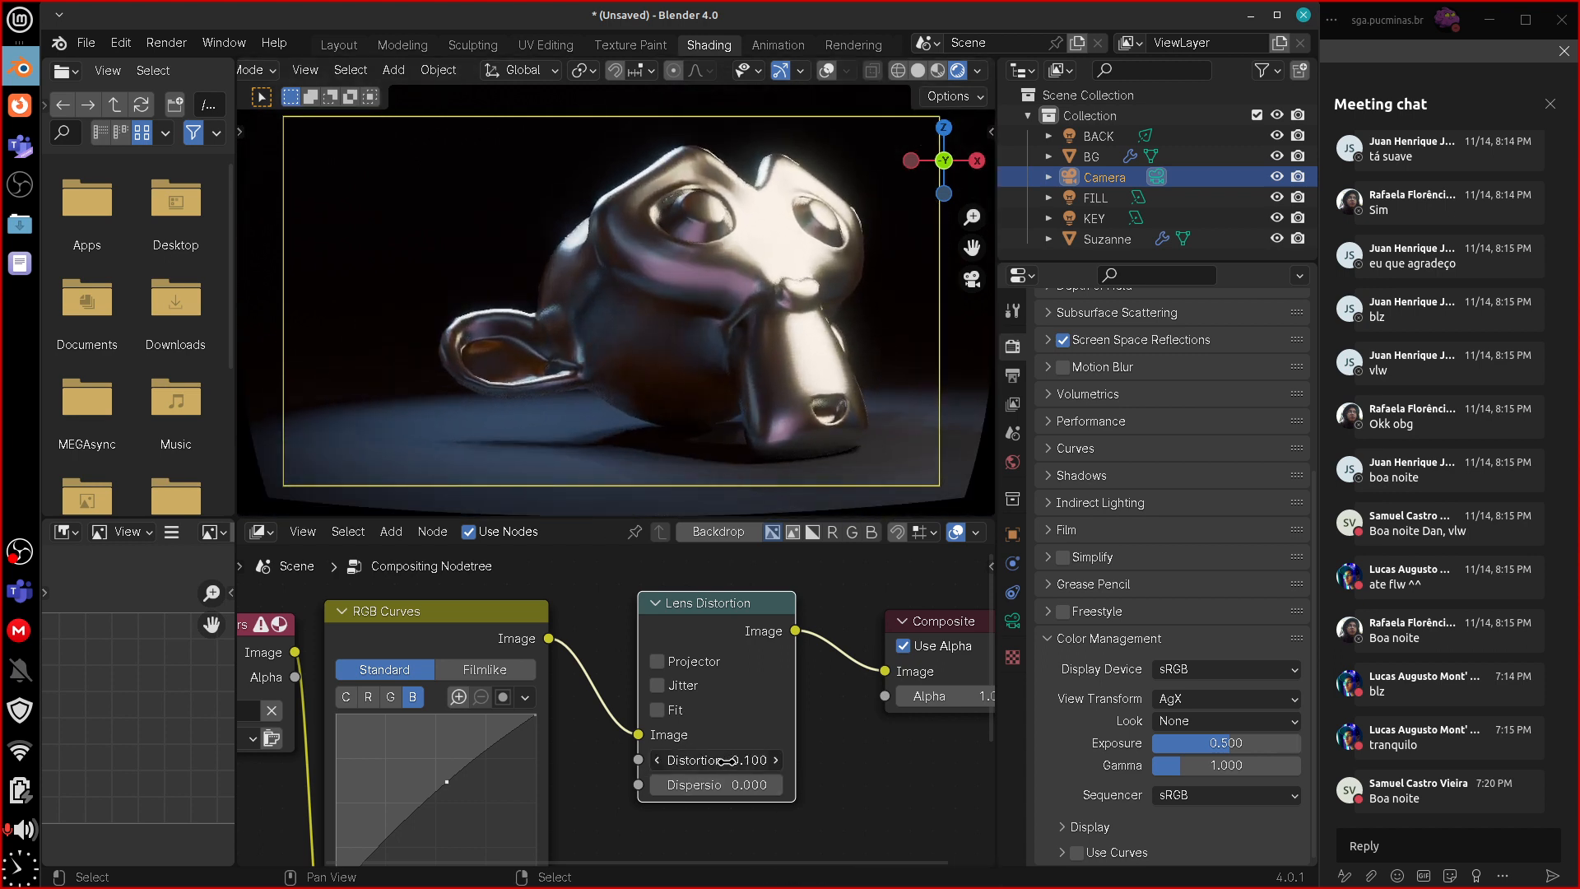
{"action": "left_click", "coordinate": [717, 760]}
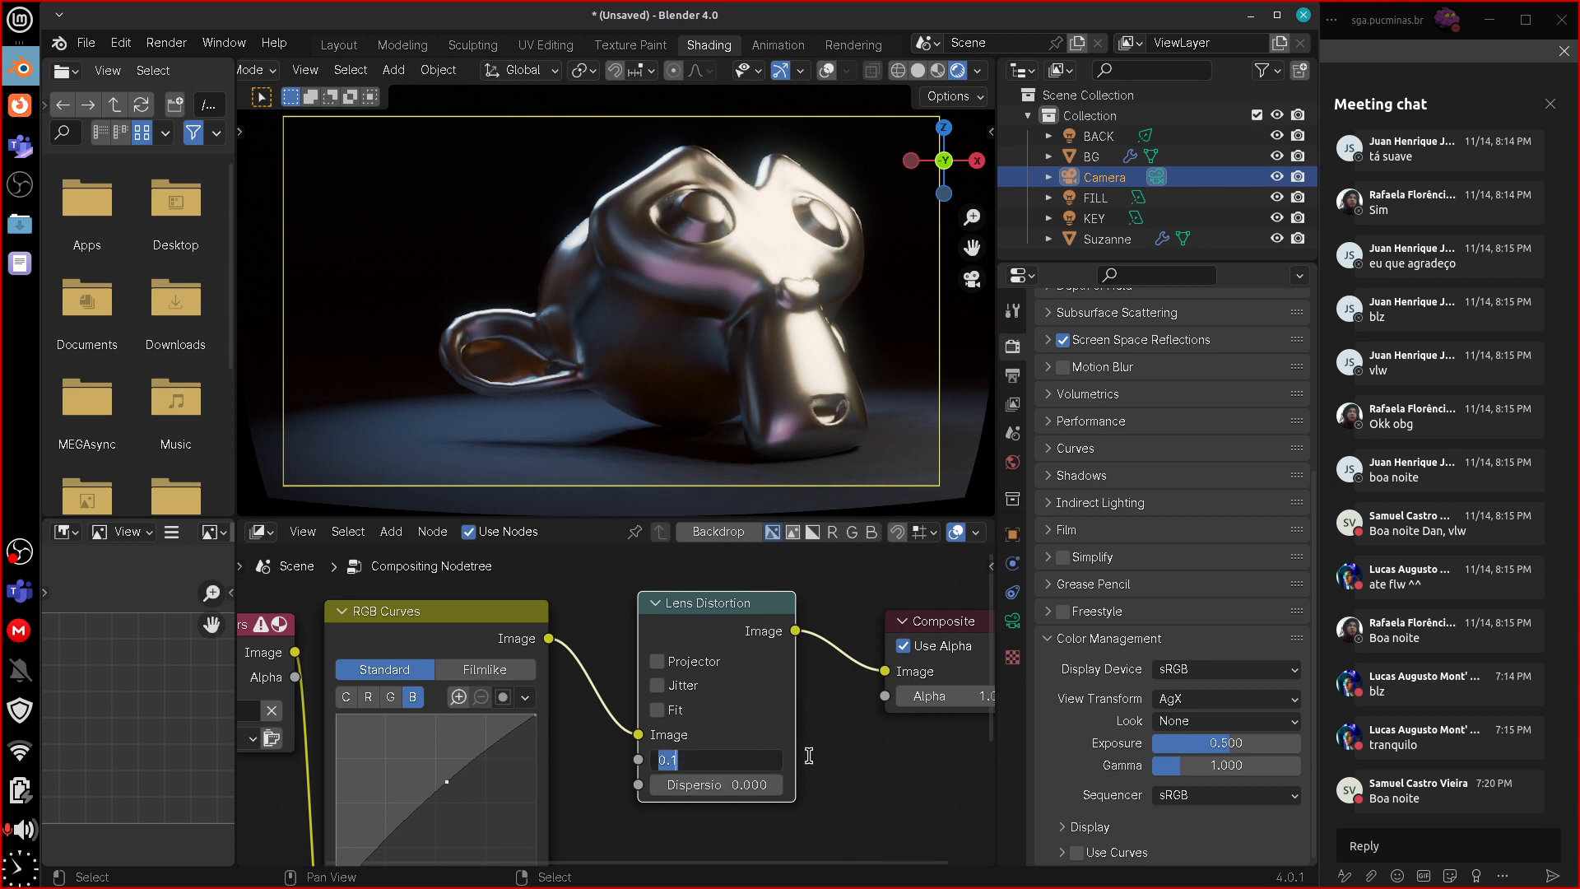
{"action": "type", "text": "0.01"}
{"action": "key", "text": "Return"}
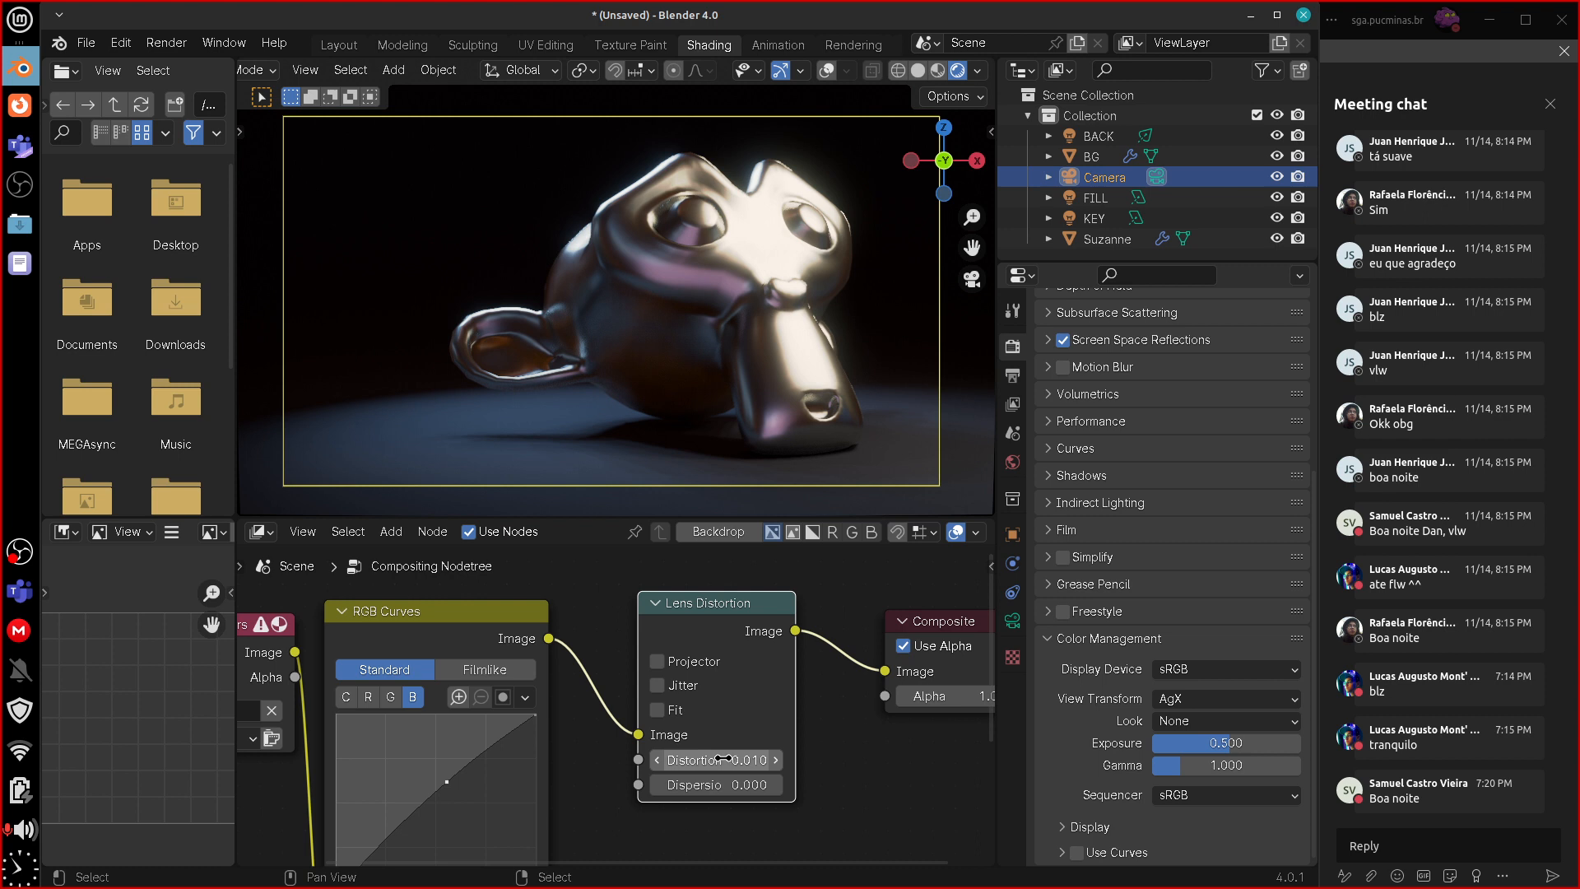
- Try stronger Distortion values of 0.91 and 0.1 on the Lens Distortion node and return it to 0.01
{"action": "mouse_move", "coordinate": [738, 761]}
{"action": "left_mouse_down"}
{"action": "mouse_move", "coordinate": [722, 761]}
{"action": "mouse_move", "coordinate": [748, 761]}
{"action": "left_mouse_up"}
{"action": "left_click", "coordinate": [753, 760]}
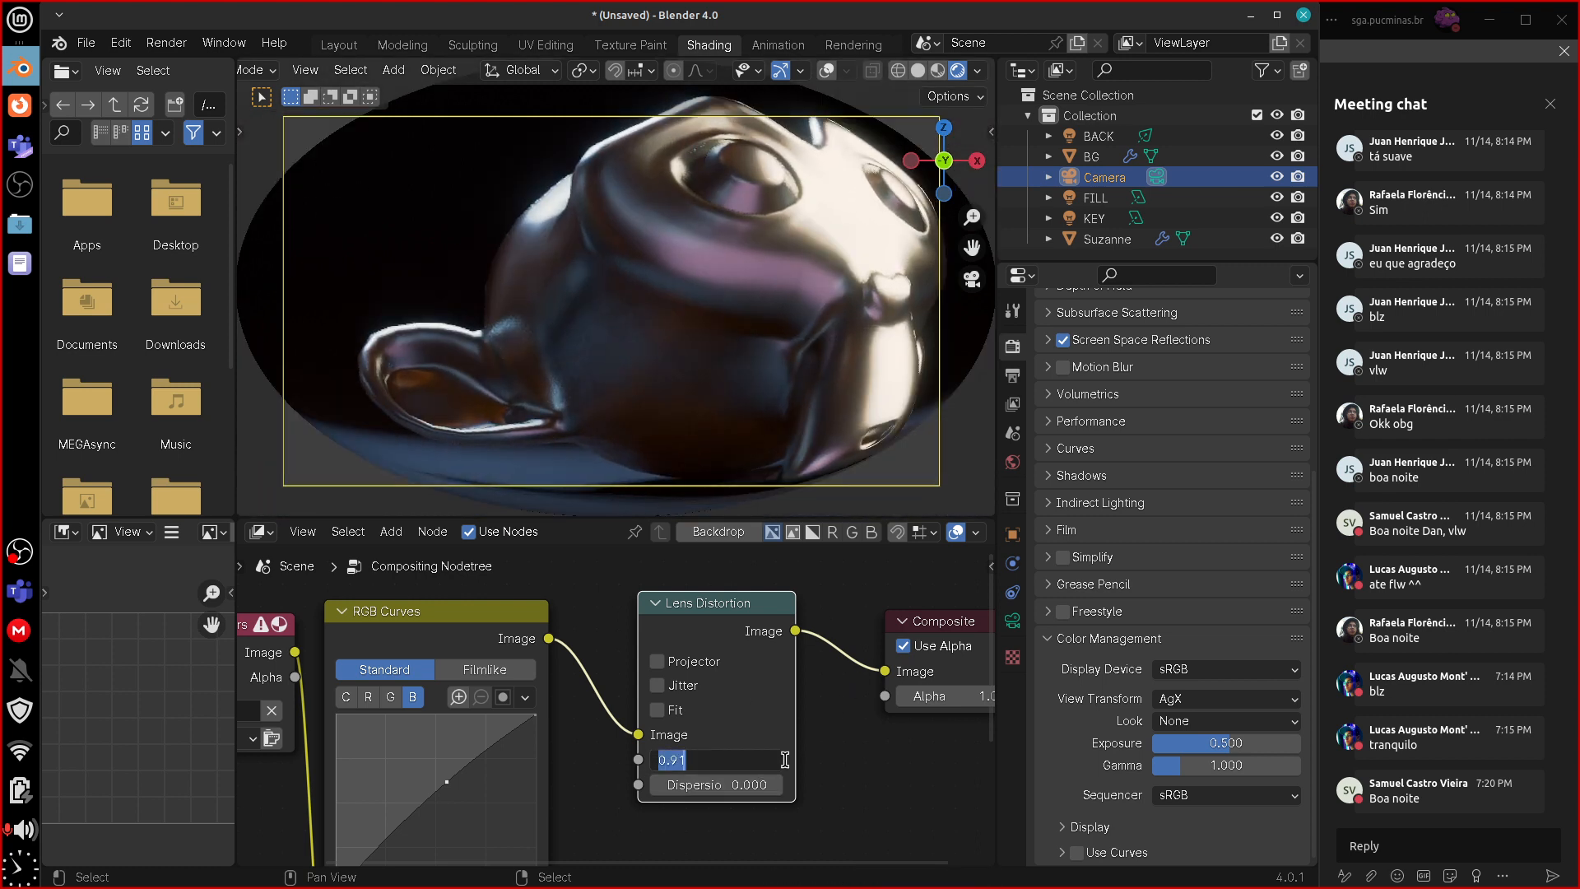
{"action": "type", "text": "0.1"}
{"action": "key", "text": "Return"}
{"action": "left_click", "coordinate": [781, 760]}
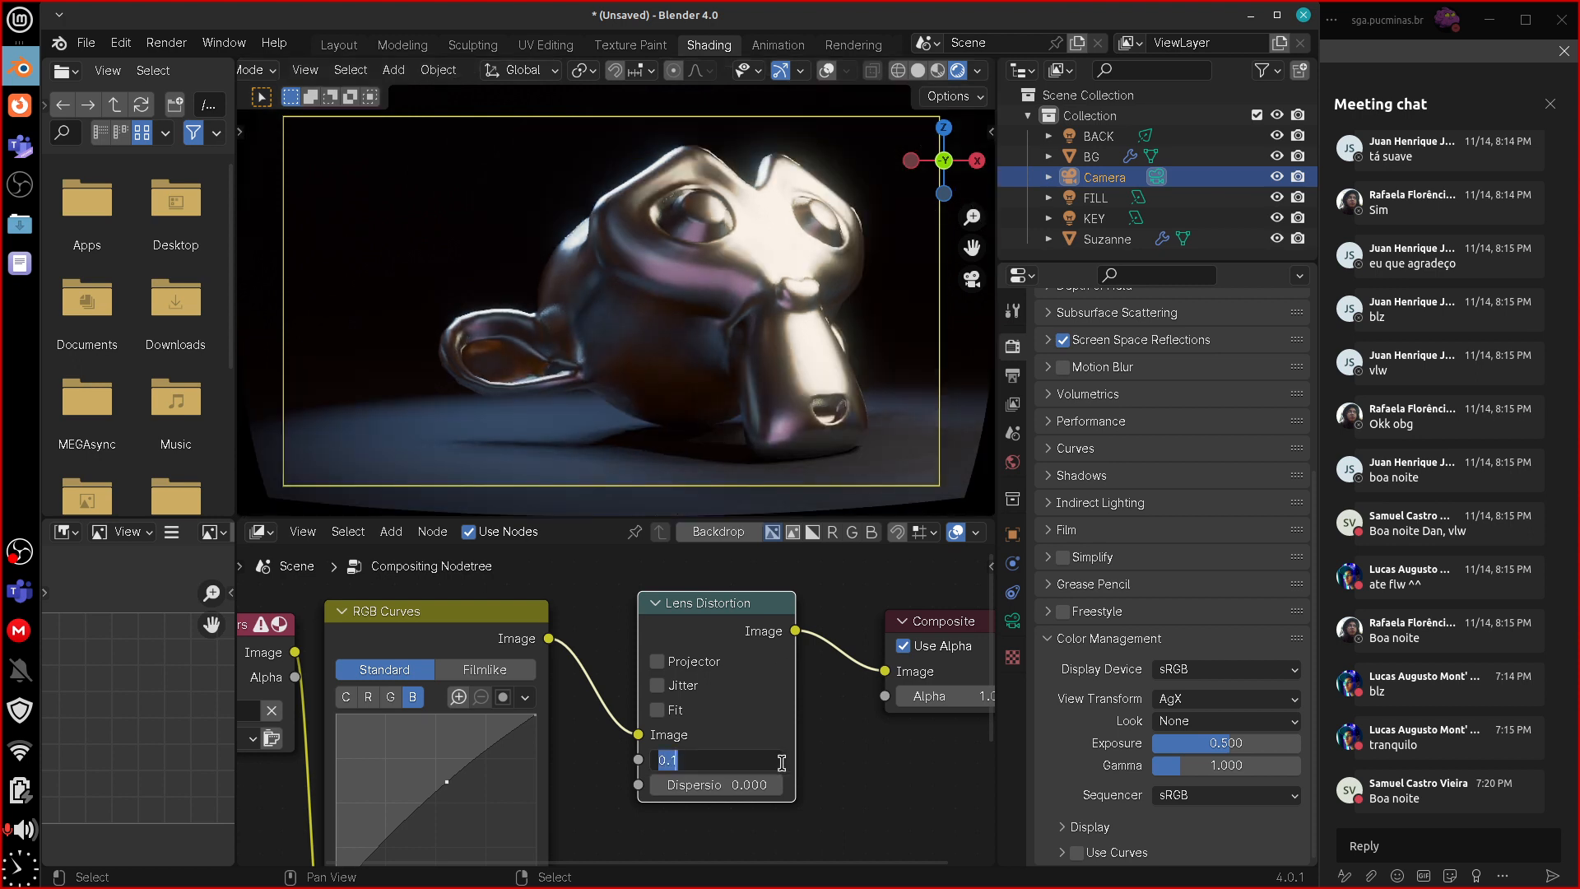
{"action": "left_click", "coordinate": [782, 762]}
{"action": "key", "text": "Return"}
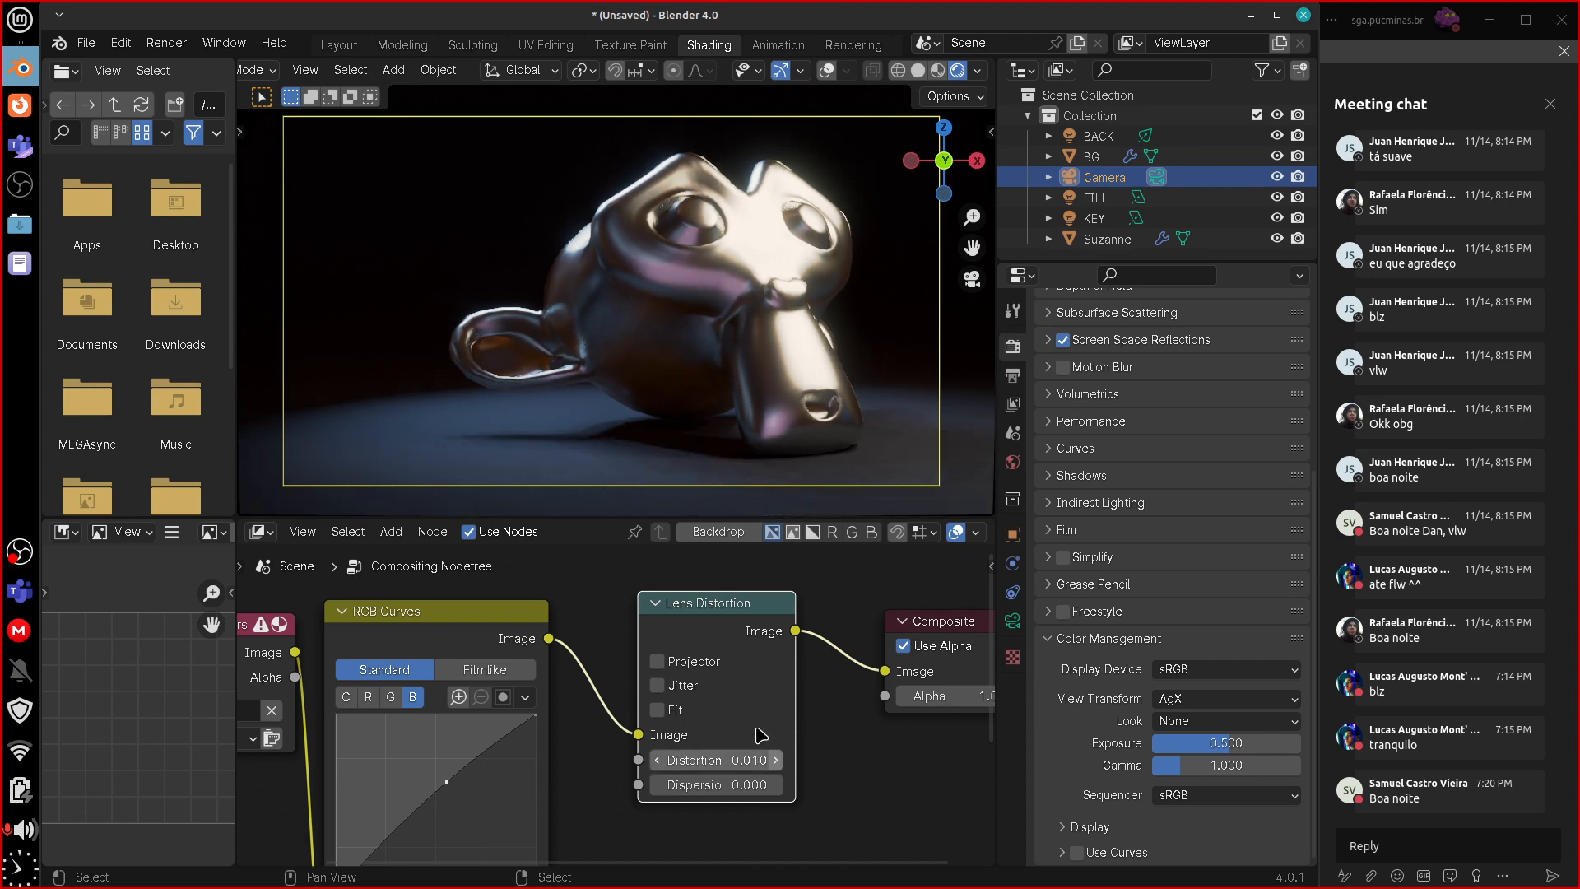
- Raise the Lens Distortion node's Dispersion to 0.37 to exaggerate the color fringing and reduce it to 0.1
{"action": "left_click_drag", "start_coordinate": [748, 781], "coordinate": [760, 784]}
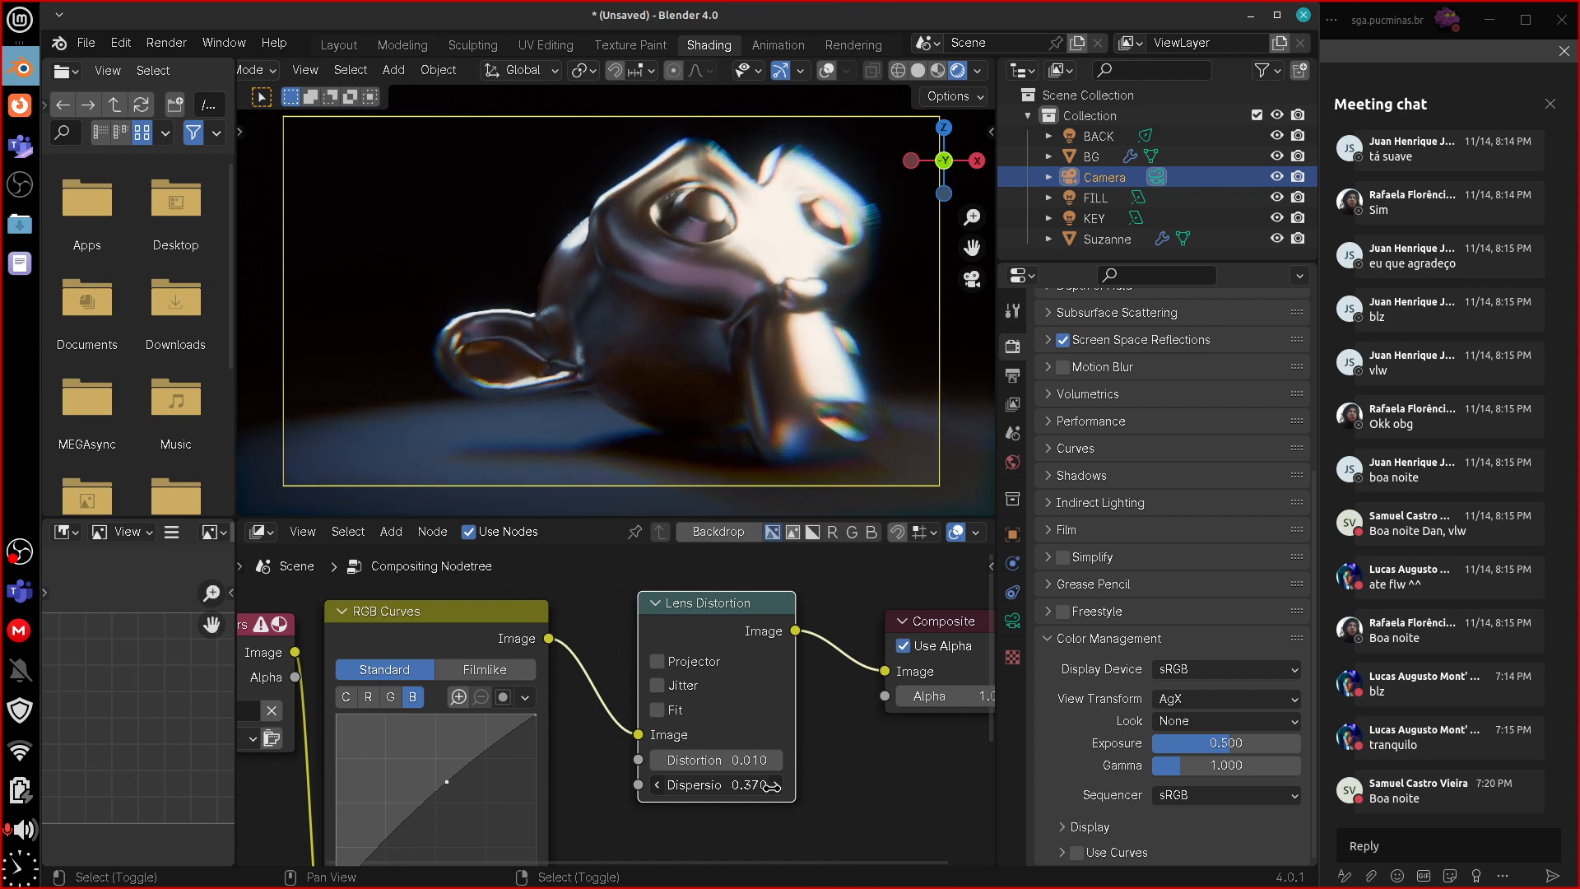
{"action": "left_click", "coordinate": [760, 785]}
{"action": "type", "text": "0"}
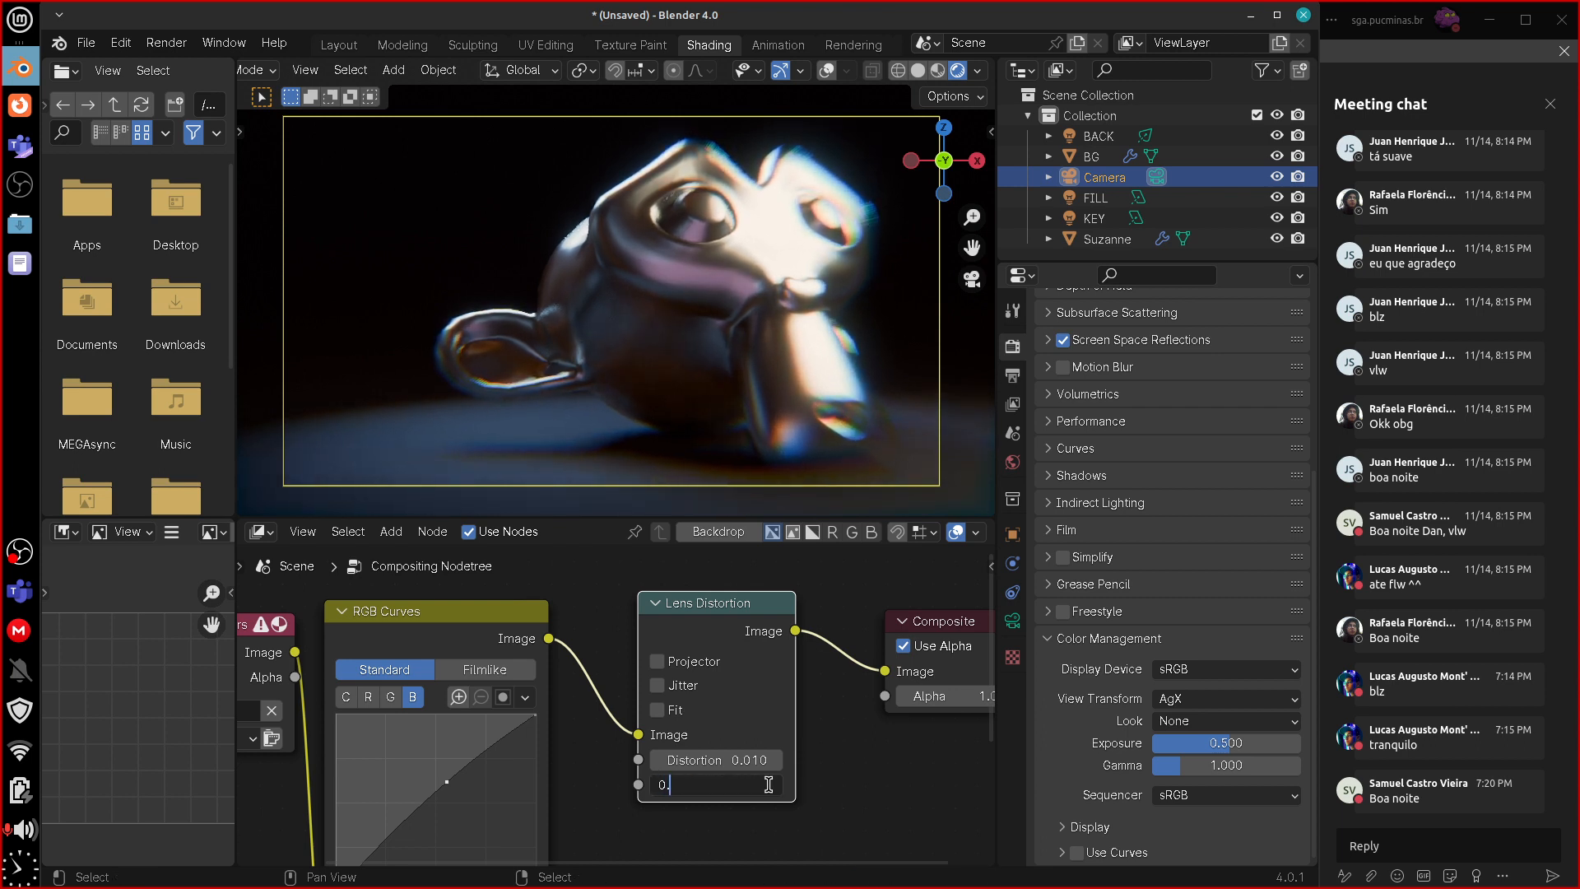
{"action": "type", "text": ".1"}
{"action": "key", "text": "Return"}
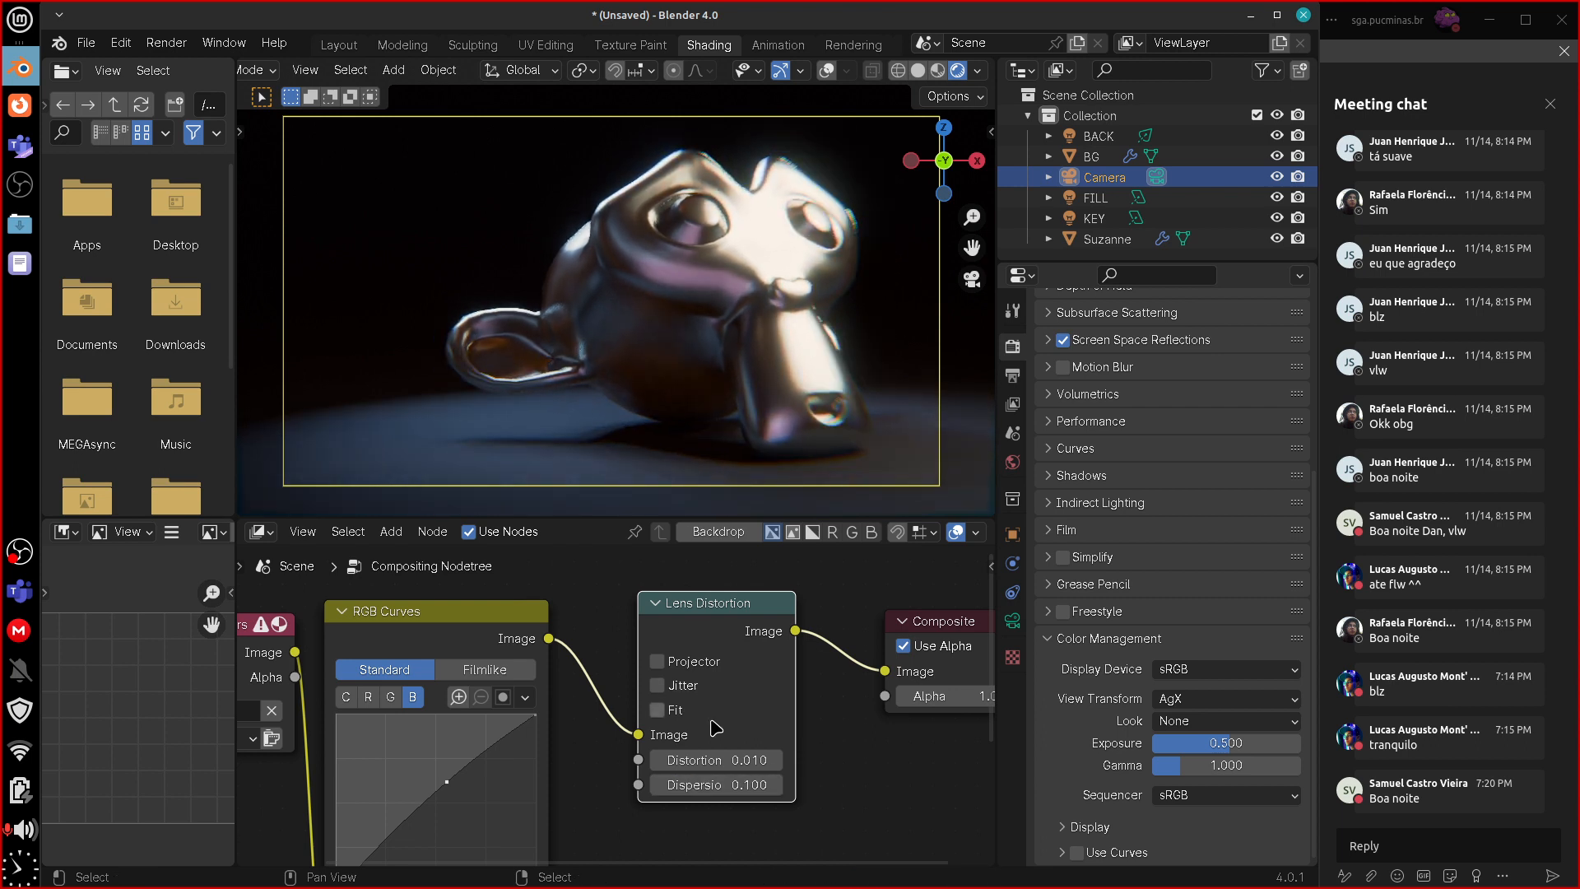
- Toggle the Fit and Jitter options of the Lens Distortion node on and off again
{"action": "left_click", "coordinate": [675, 713]}
{"action": "left_click", "coordinate": [673, 713]}
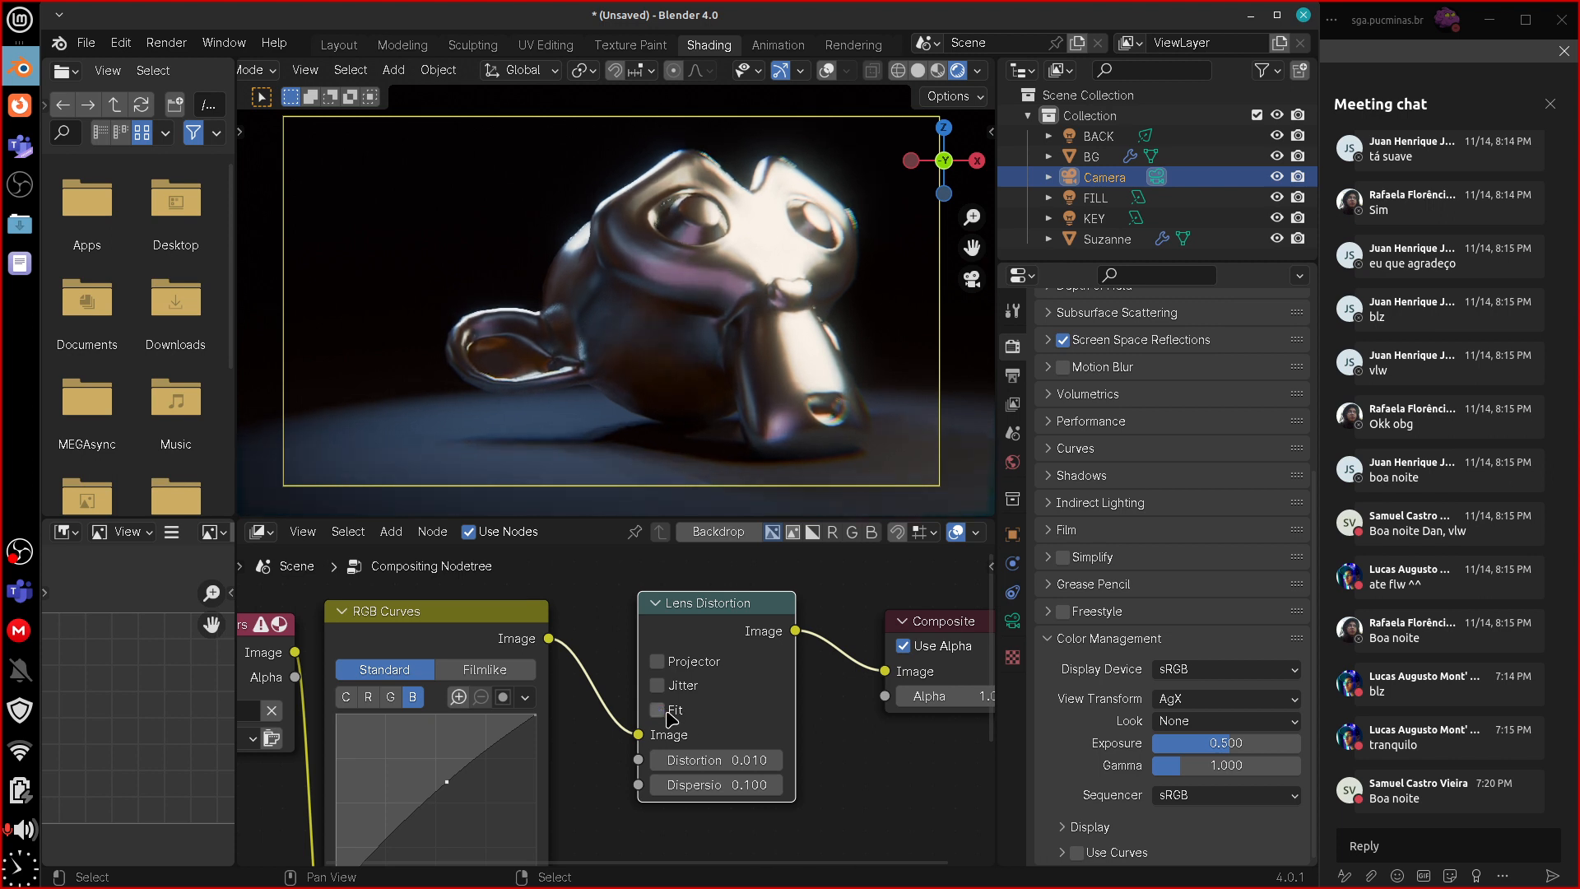
{"action": "left_click", "coordinate": [662, 686]}
{"action": "left_click", "coordinate": [661, 686]}
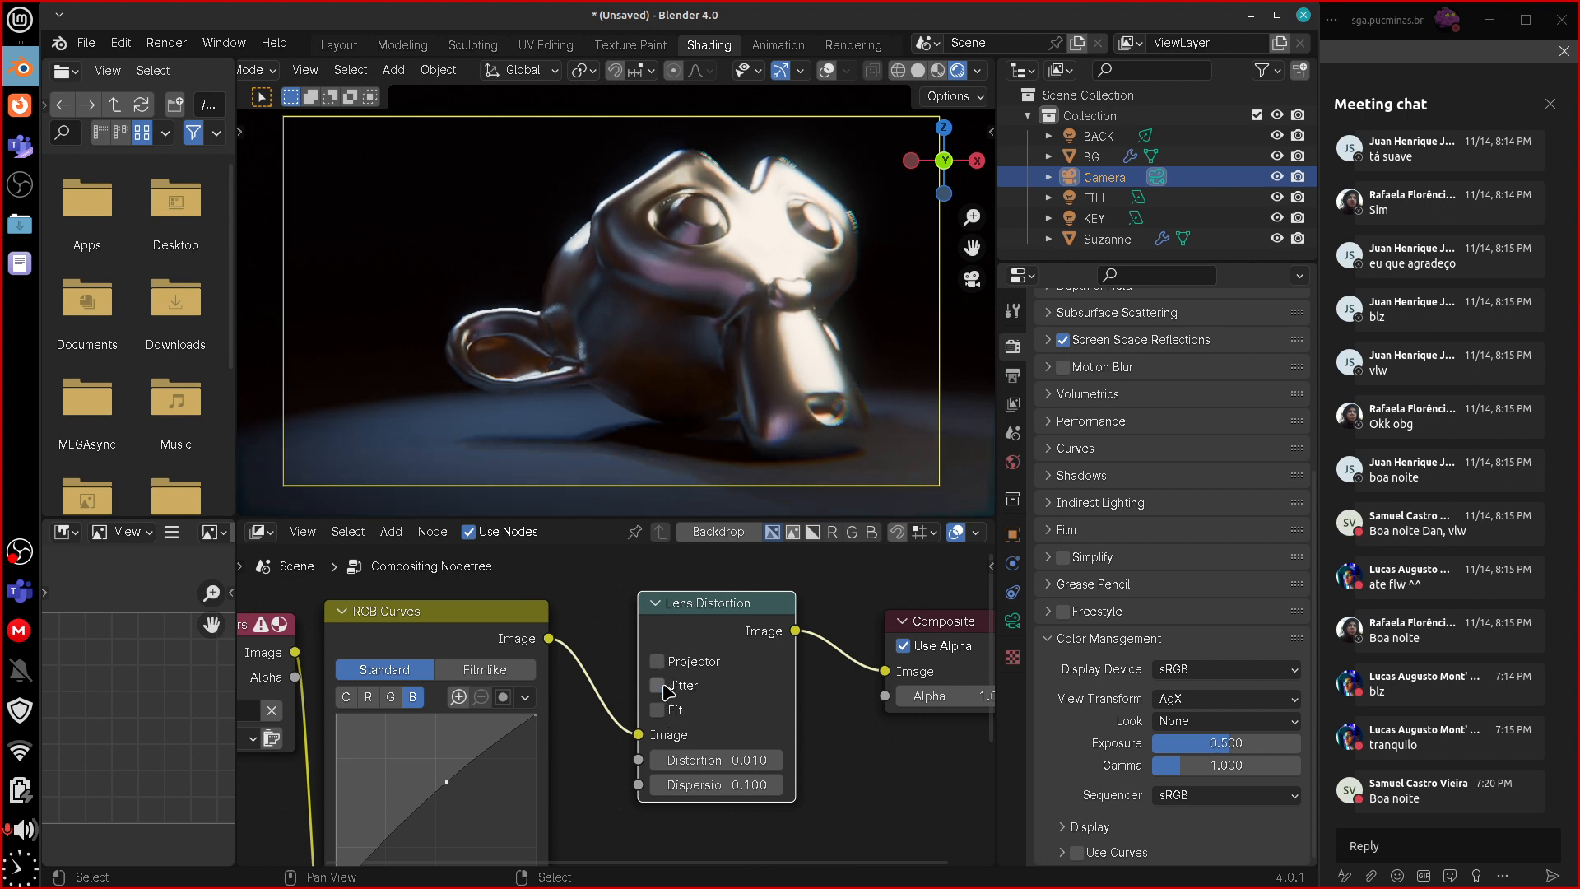
- Try the Projector option with Dispersion at 0.5, restore Dispersion to 0.1 and turn Projector off
{"action": "left_click", "coordinate": [663, 661]}
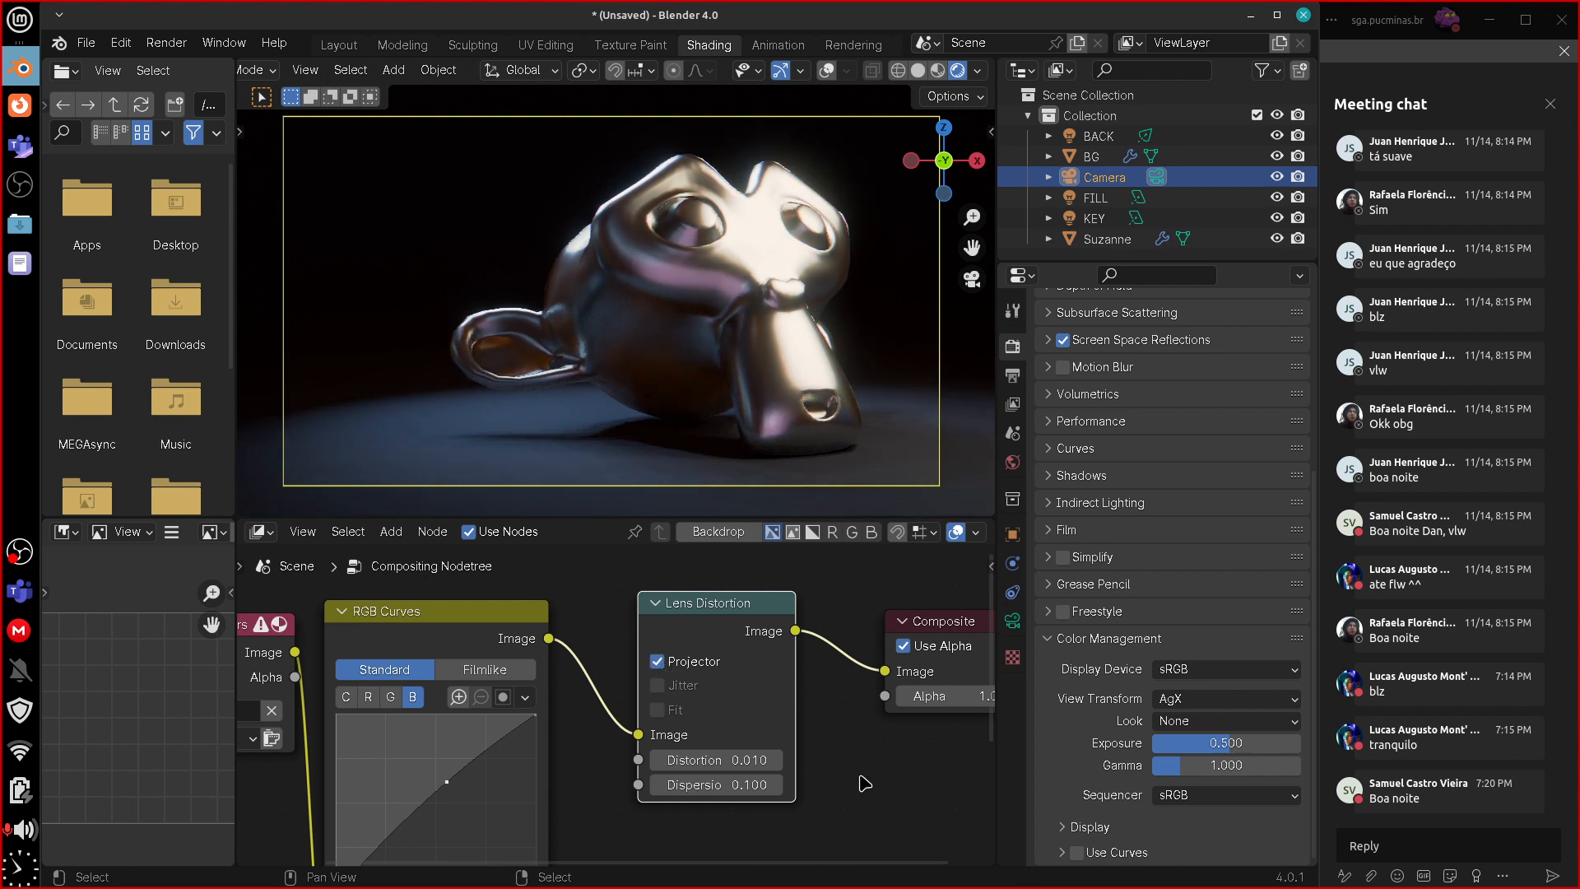
{"action": "left_click_drag", "start_coordinate": [750, 784], "coordinate": [748, 782]}
{"action": "left_click", "coordinate": [760, 783]}
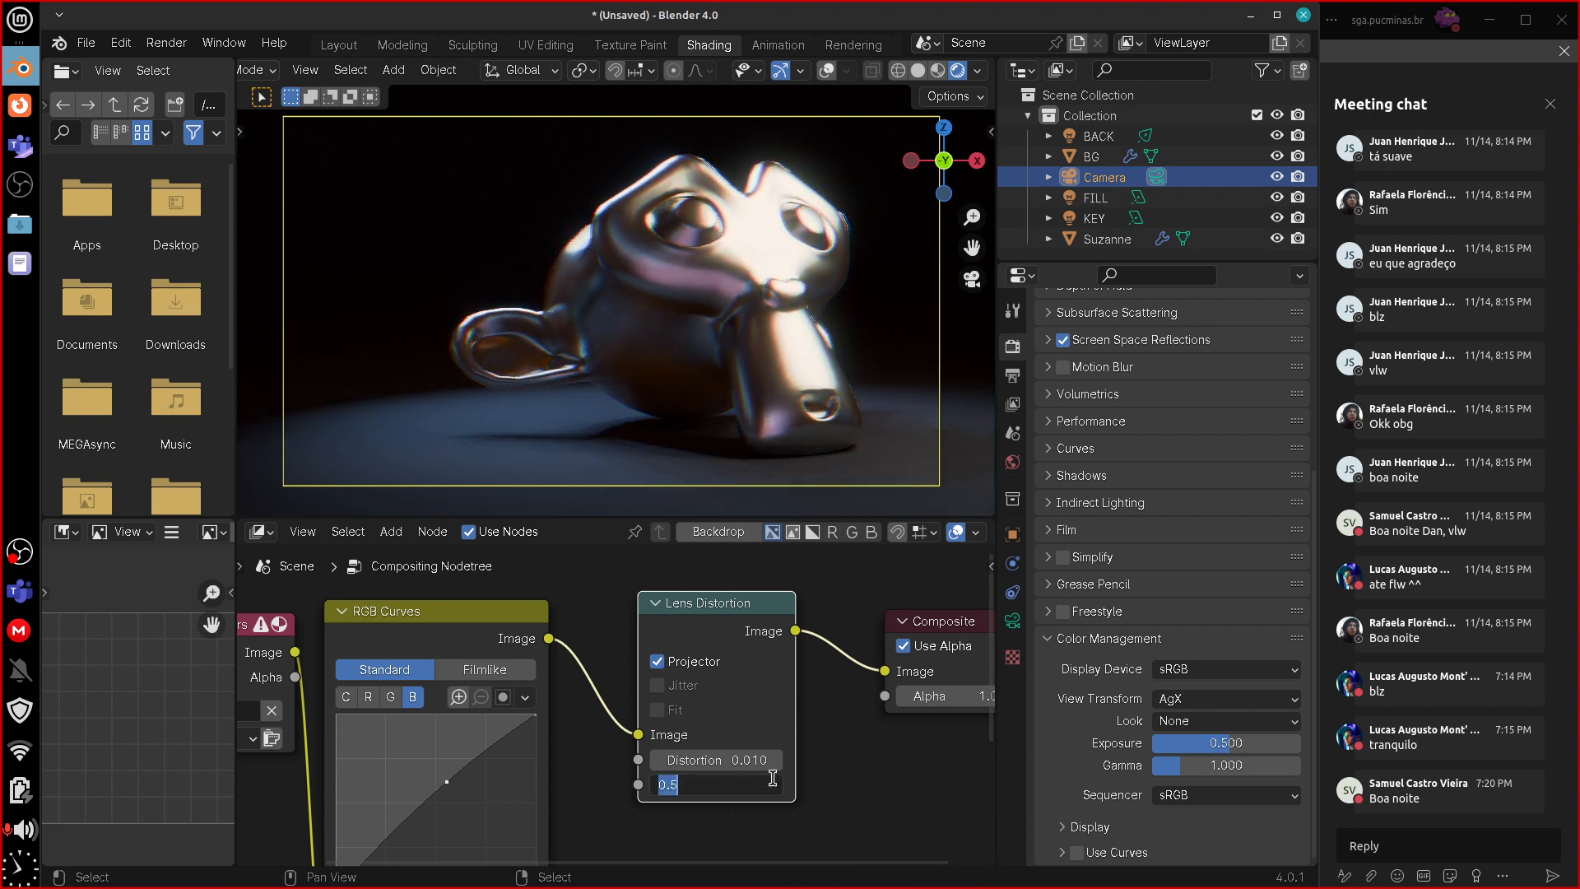
{"action": "left_click", "coordinate": [773, 779]}
{"action": "type", "text": "1"}
{"action": "key", "text": "Return"}
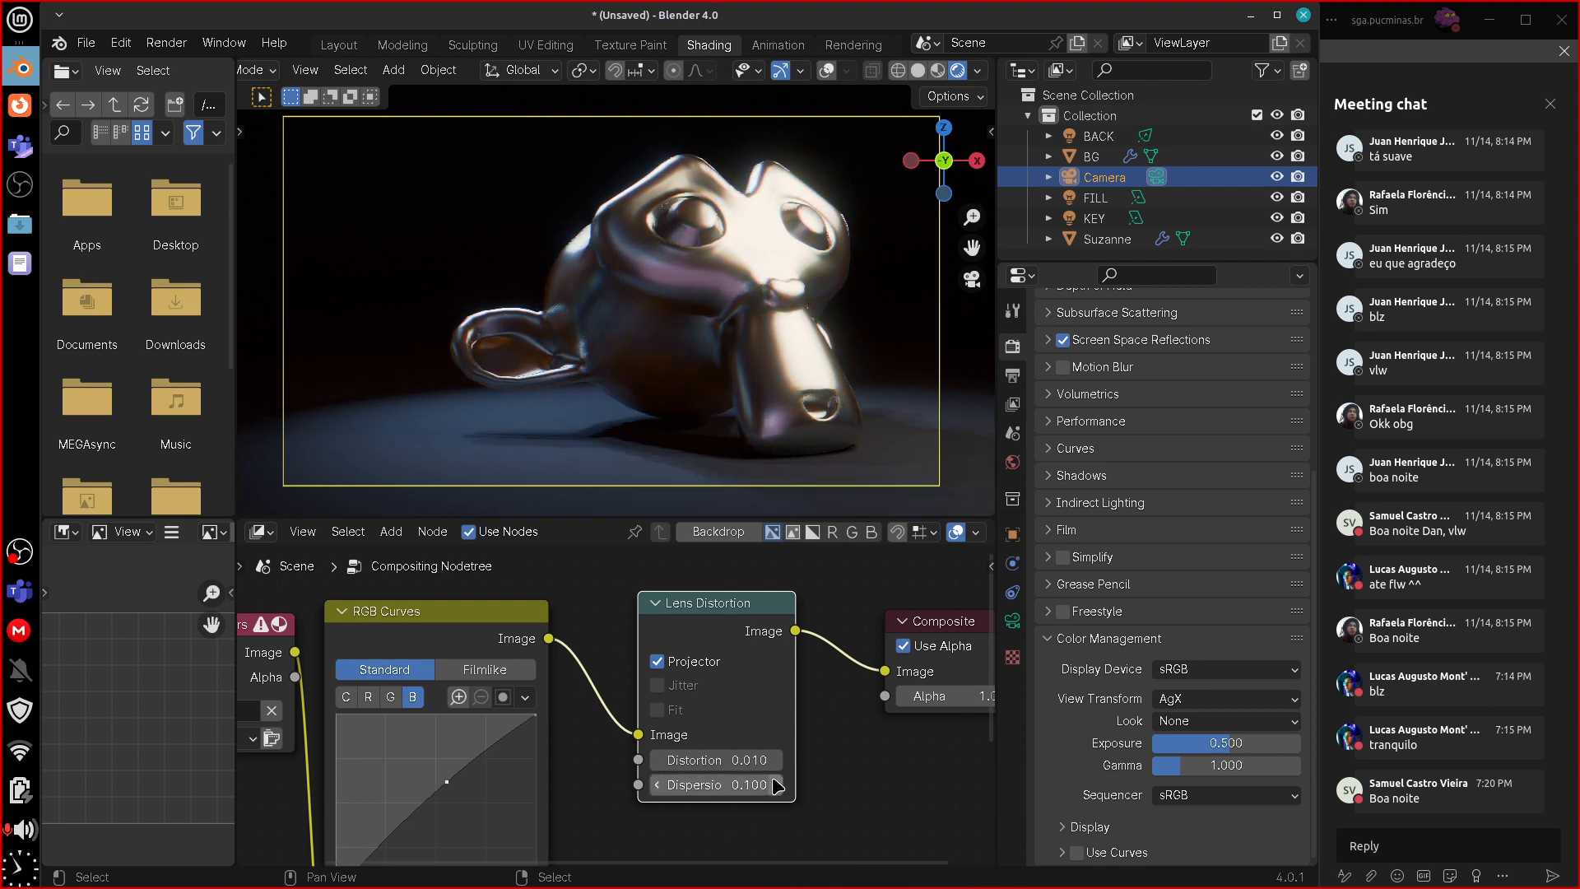
{"action": "left_click", "coordinate": [657, 662]}
- Tidy the compositor nodes by moving Lens Distortion closer to RGB Curves and Composite closer to Lens Distortion
{"action": "middle_click_drag", "start_coordinate": [921, 798], "coordinate": [942, 807]}
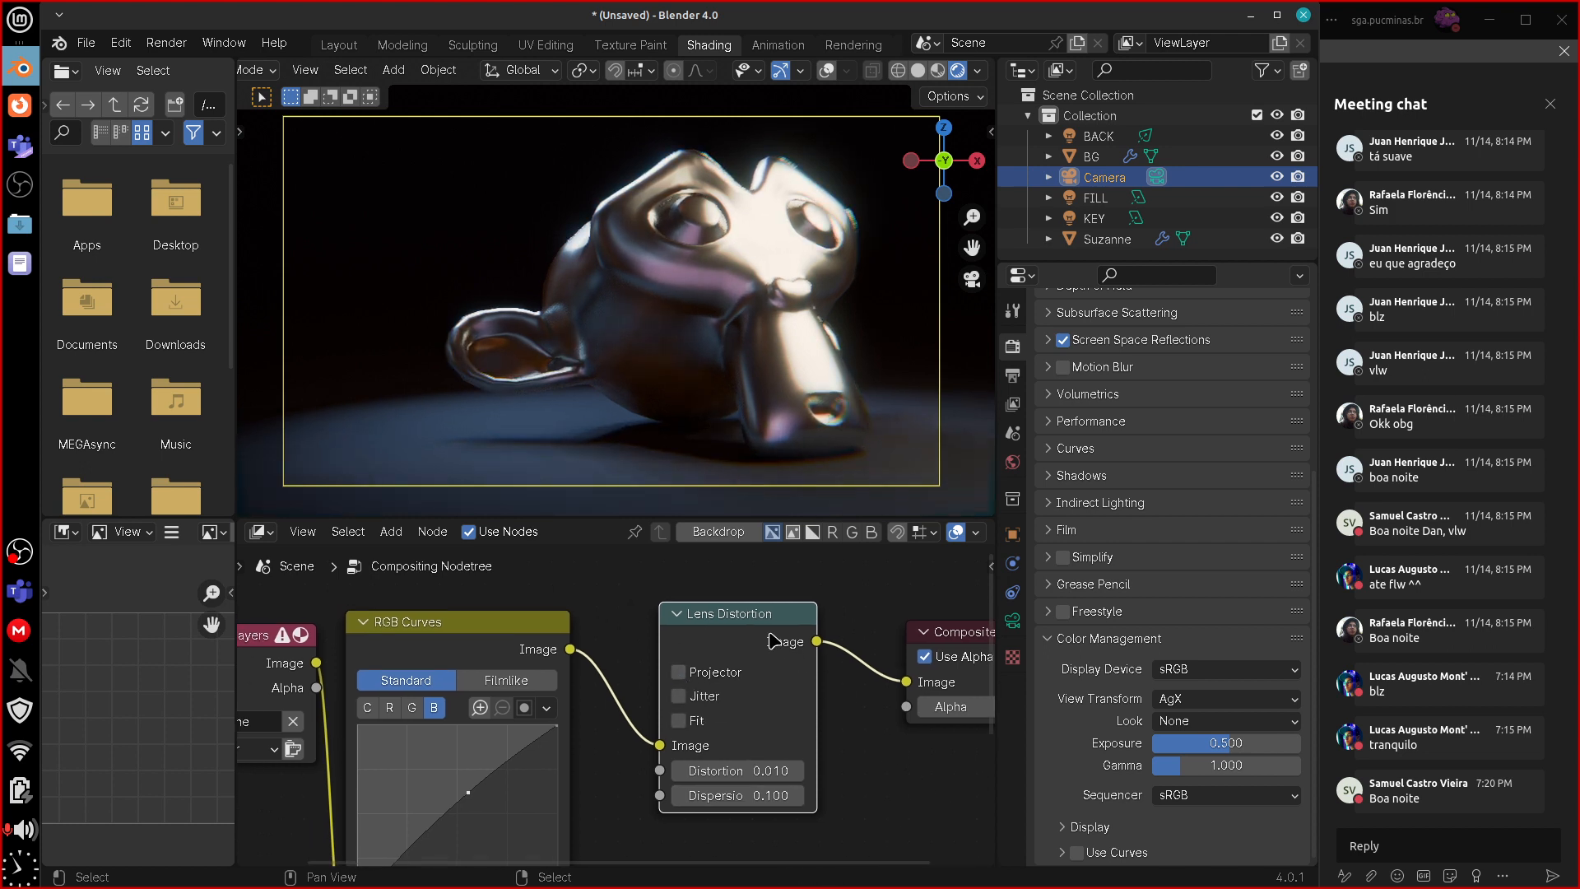
{"action": "left_click_drag", "start_coordinate": [741, 616], "coordinate": [694, 624]}
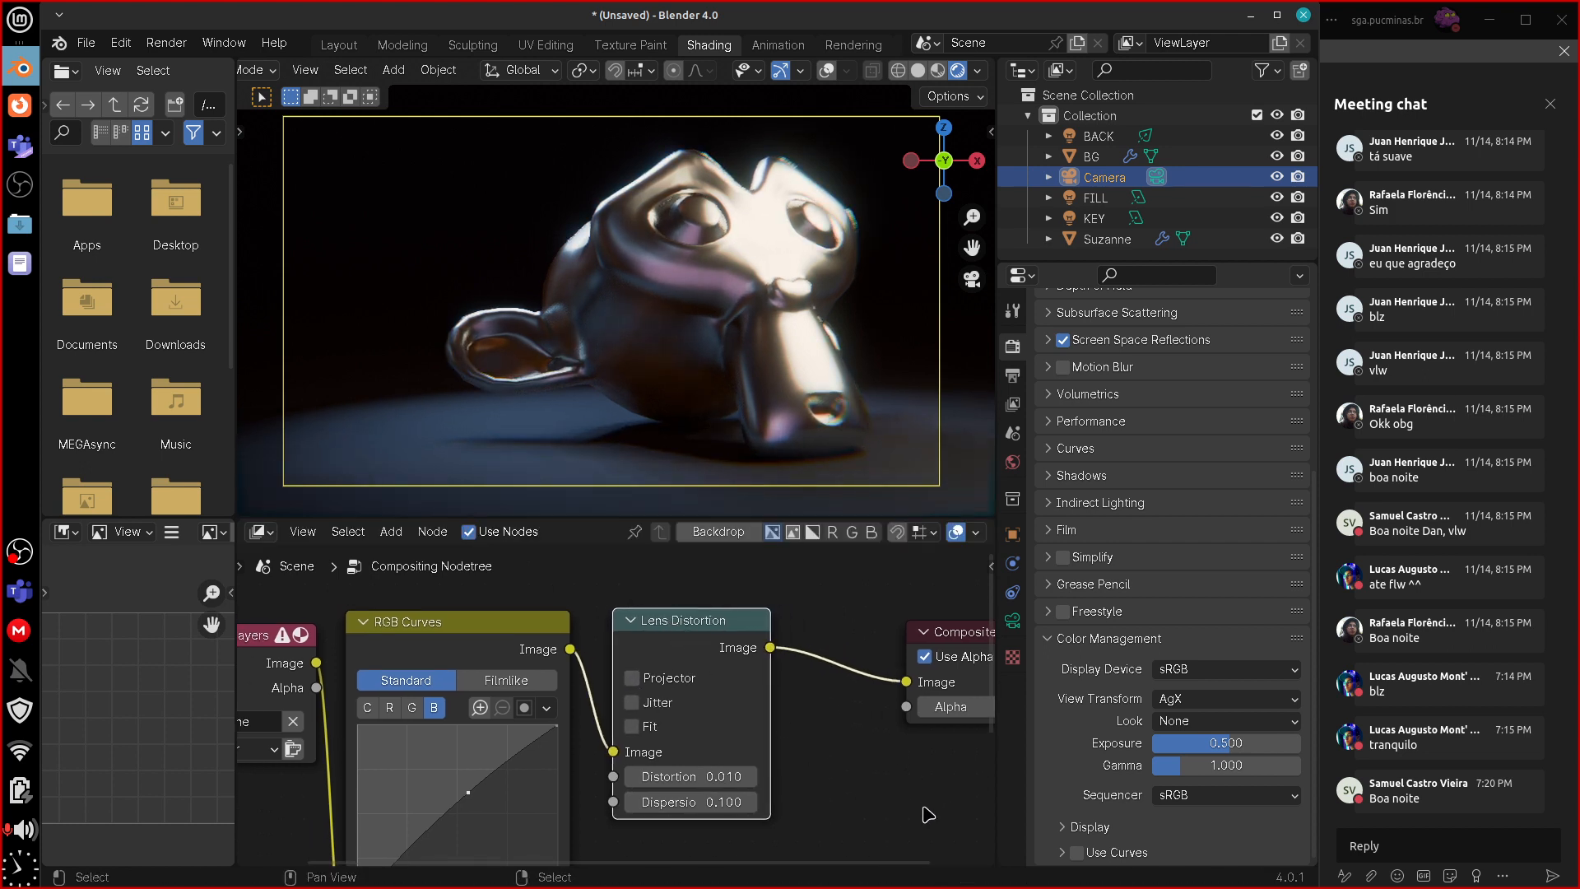
{"action": "middle_click_drag", "start_coordinate": [867, 780], "coordinate": [939, 764]}
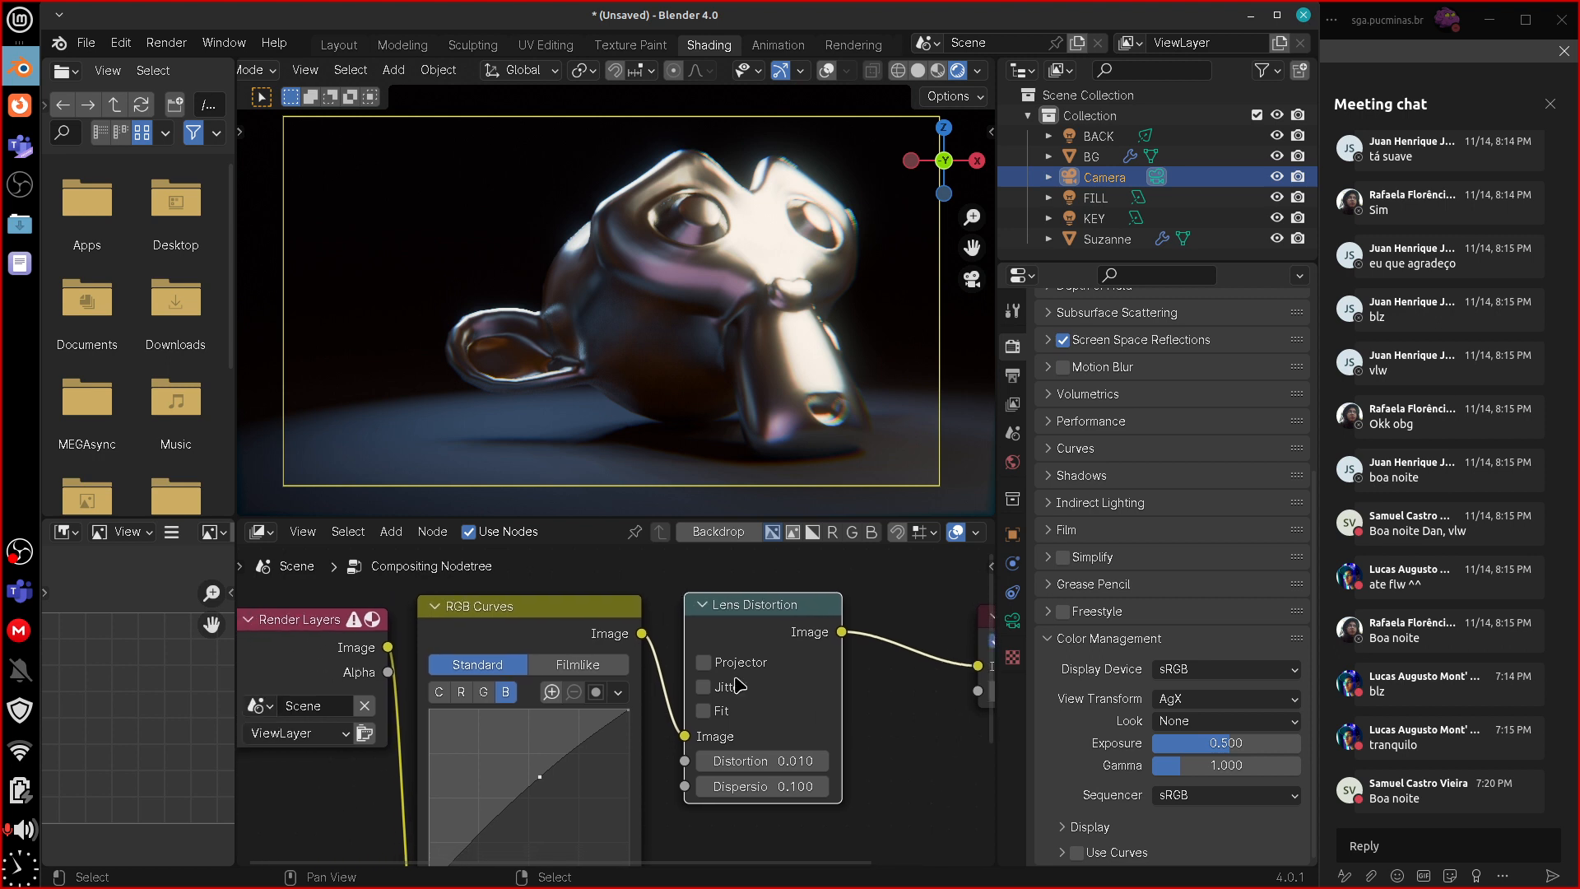
{"action": "left_click", "coordinate": [298, 623]}
{"action": "left_click_drag", "start_coordinate": [298, 630], "coordinate": [294, 624]}
{"action": "left_click_drag", "start_coordinate": [457, 609], "coordinate": [448, 611]}
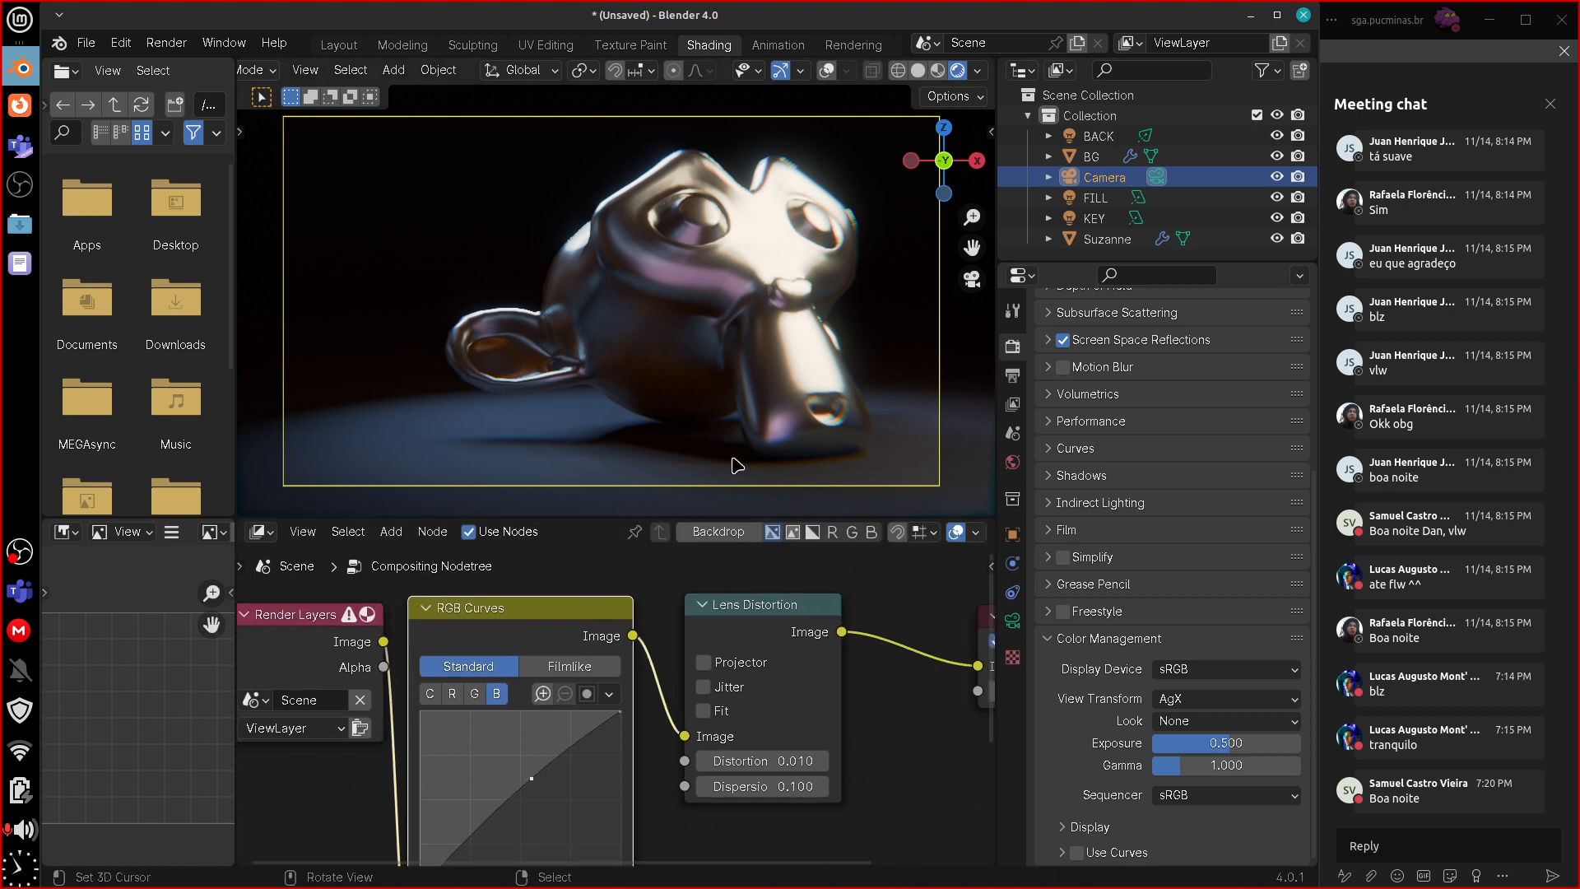
{"action": "left_click_drag", "start_coordinate": [765, 615], "coordinate": [753, 620]}
{"action": "middle_click_drag", "start_coordinate": [929, 753], "coordinate": [856, 763]}
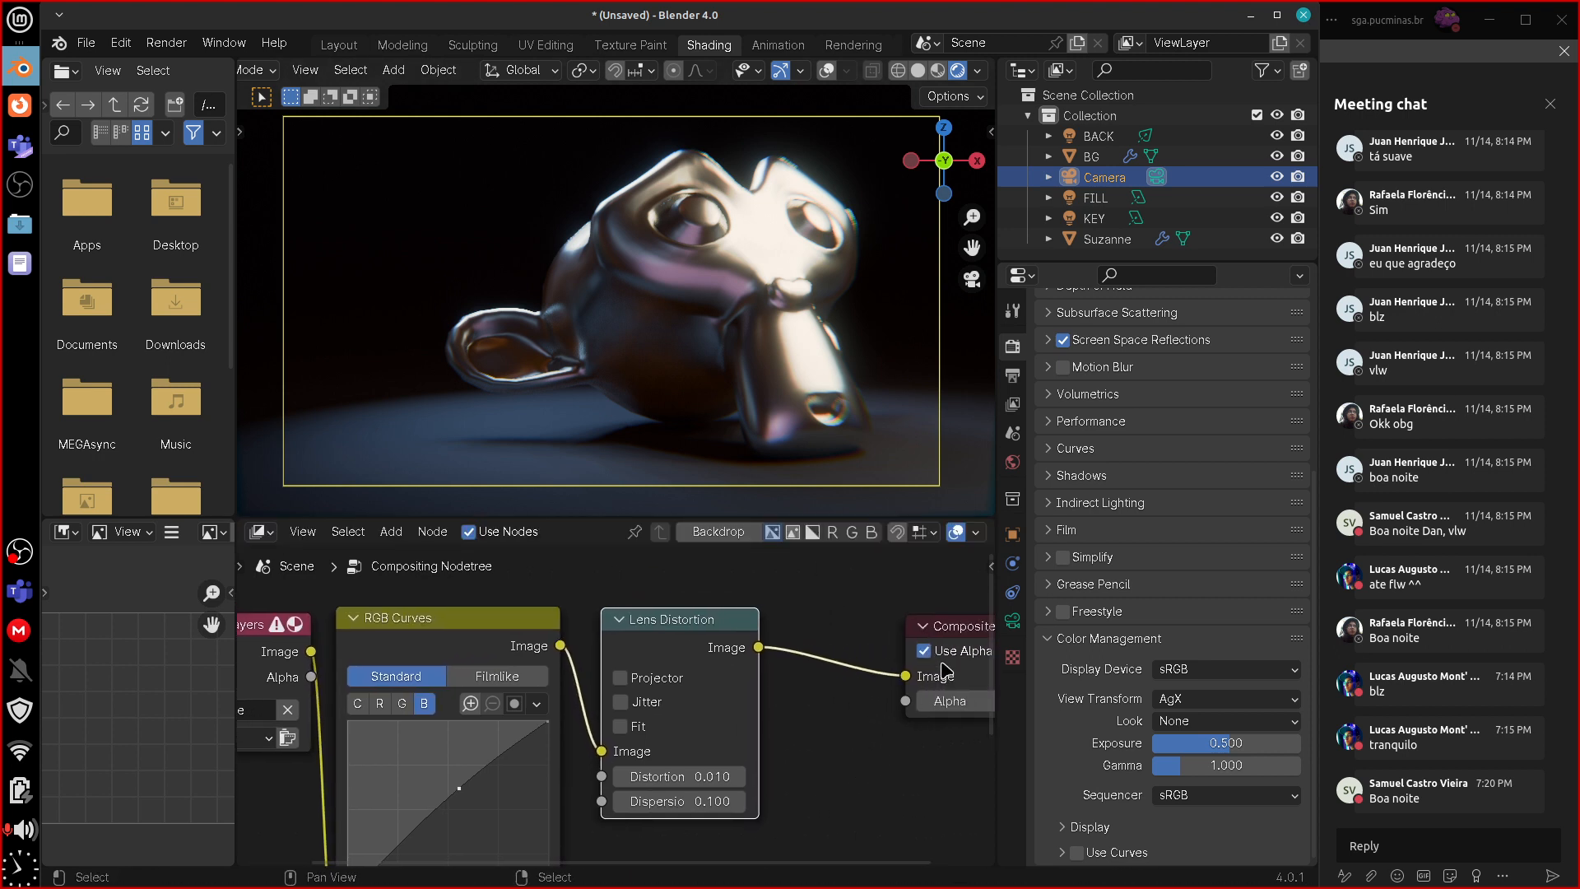
{"action": "left_click_drag", "start_coordinate": [934, 631], "coordinate": [883, 640]}
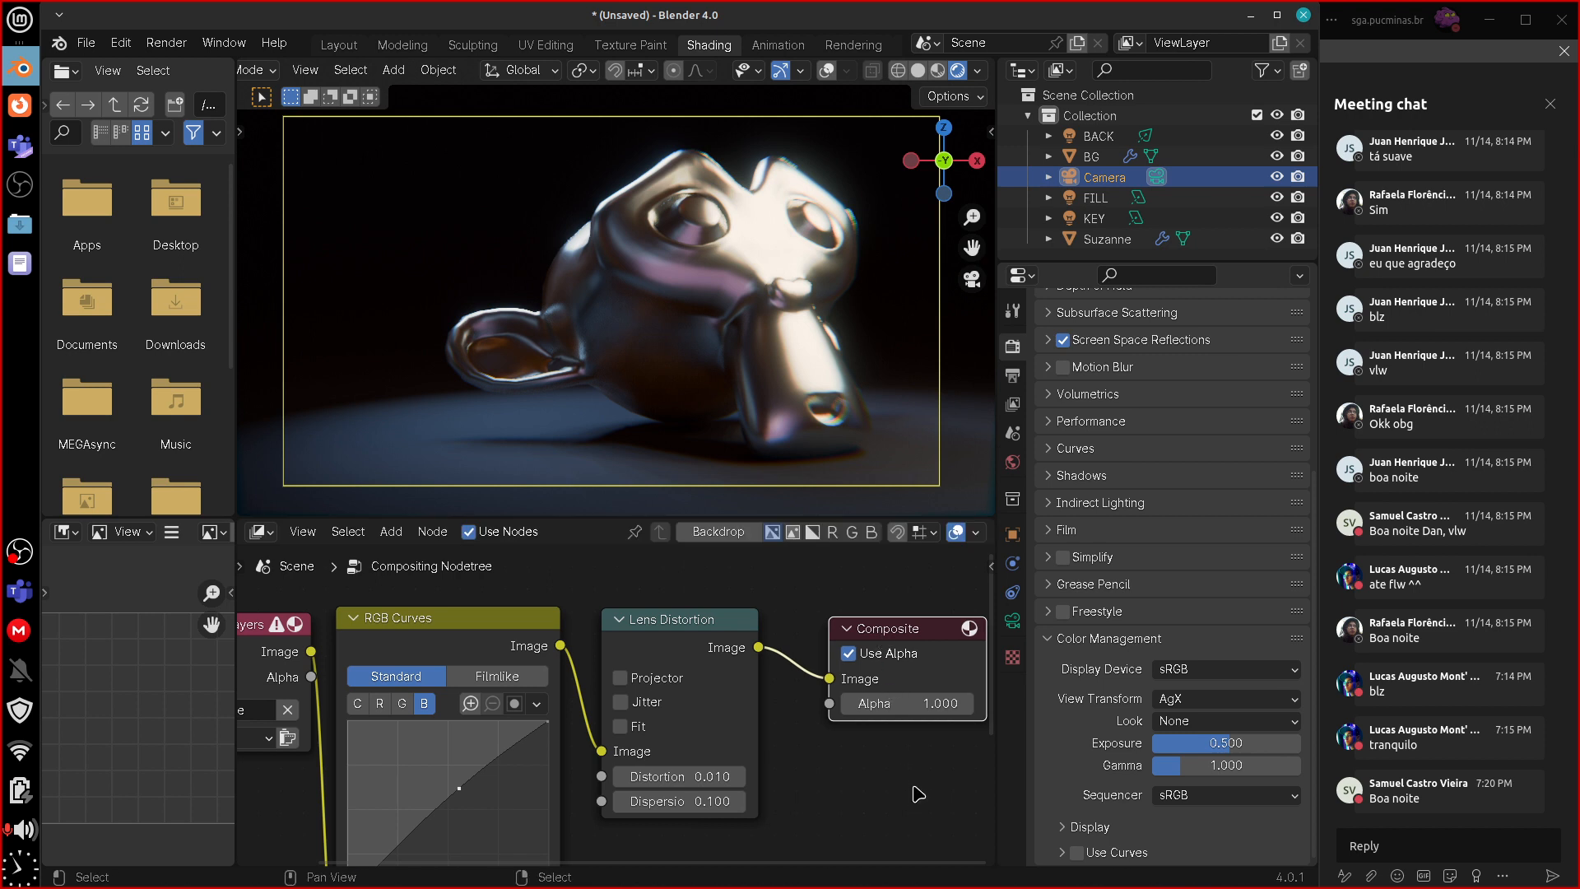
- Toggle Use Nodes off and on to compare the render with and without compositing
{"action": "left_click", "coordinate": [469, 533]}
{"action": "left_click", "coordinate": [470, 532]}
{"action": "left_click", "coordinate": [469, 532]}
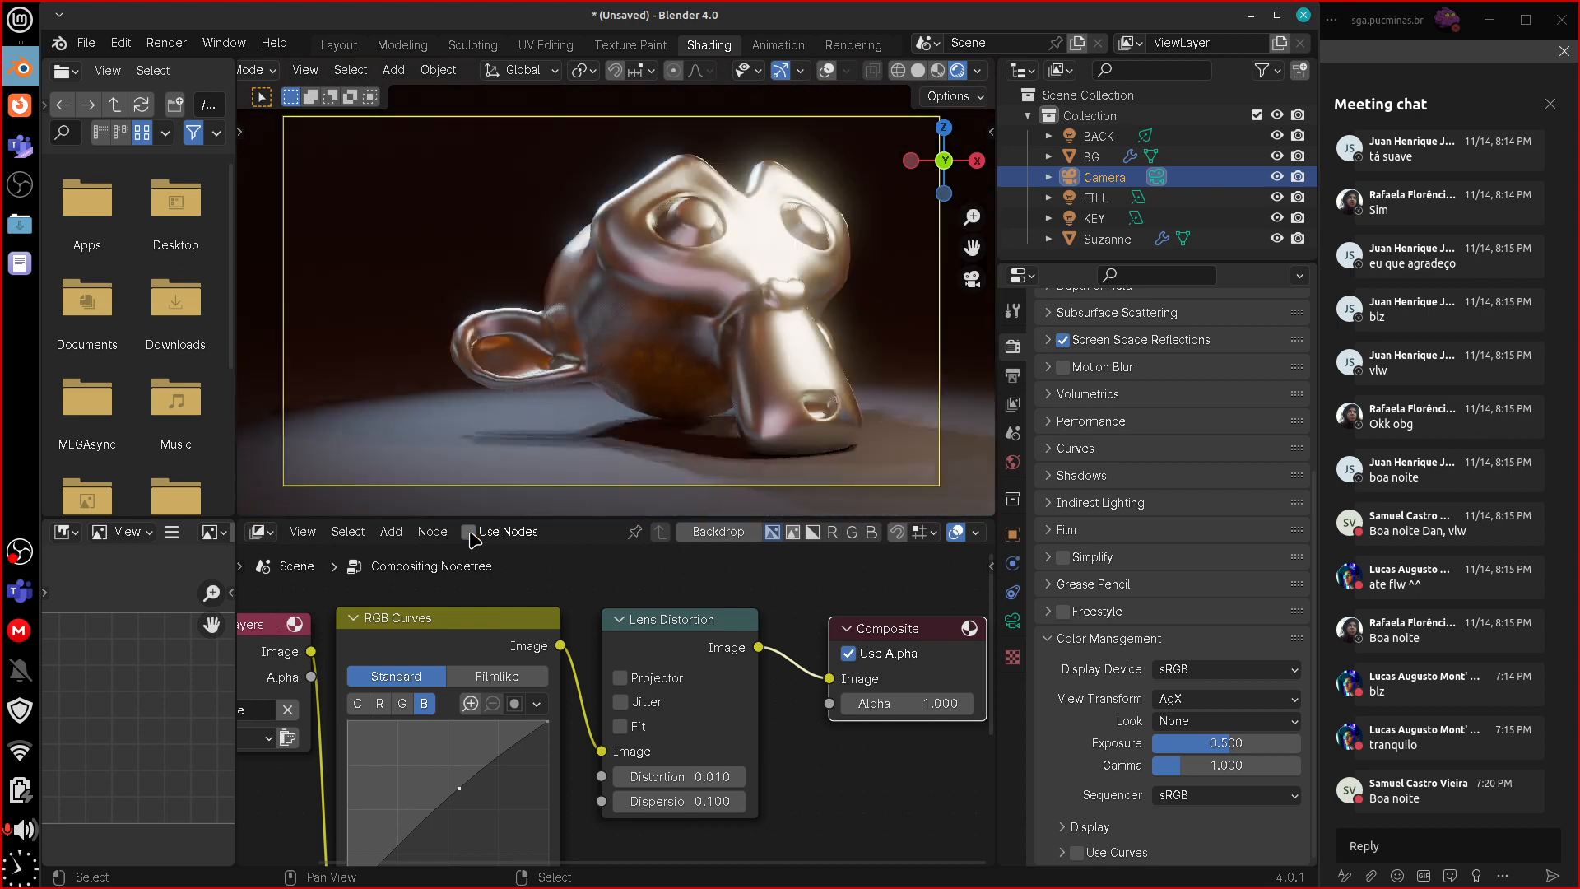
{"action": "left_click", "coordinate": [469, 531]}
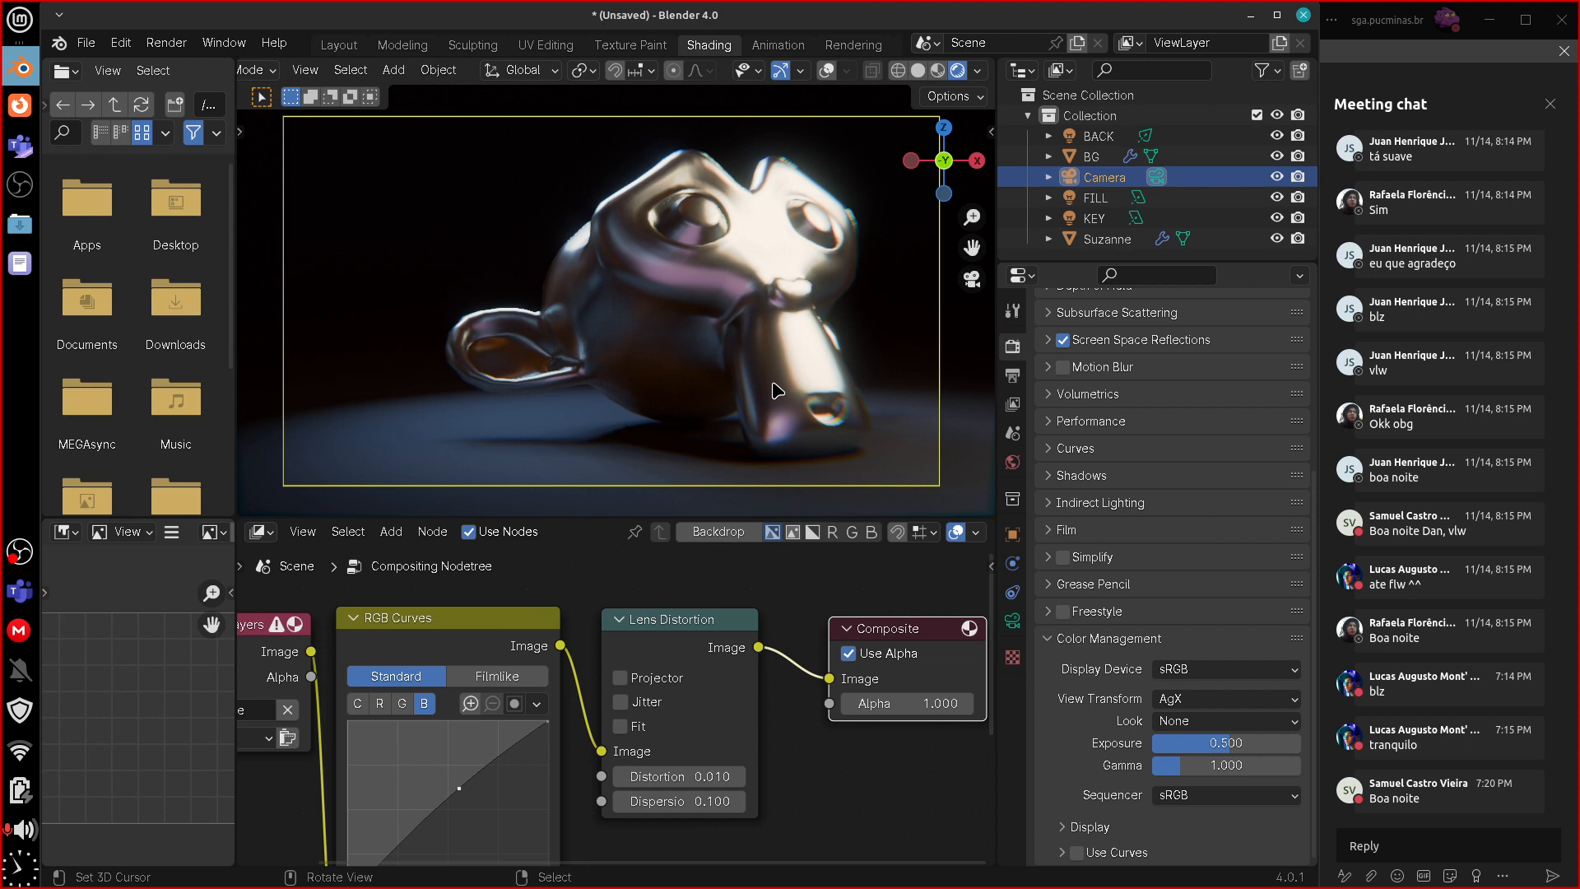
{"action": "left_click", "coordinate": [733, 774]}
{"action": "type", "text": "0.01"}
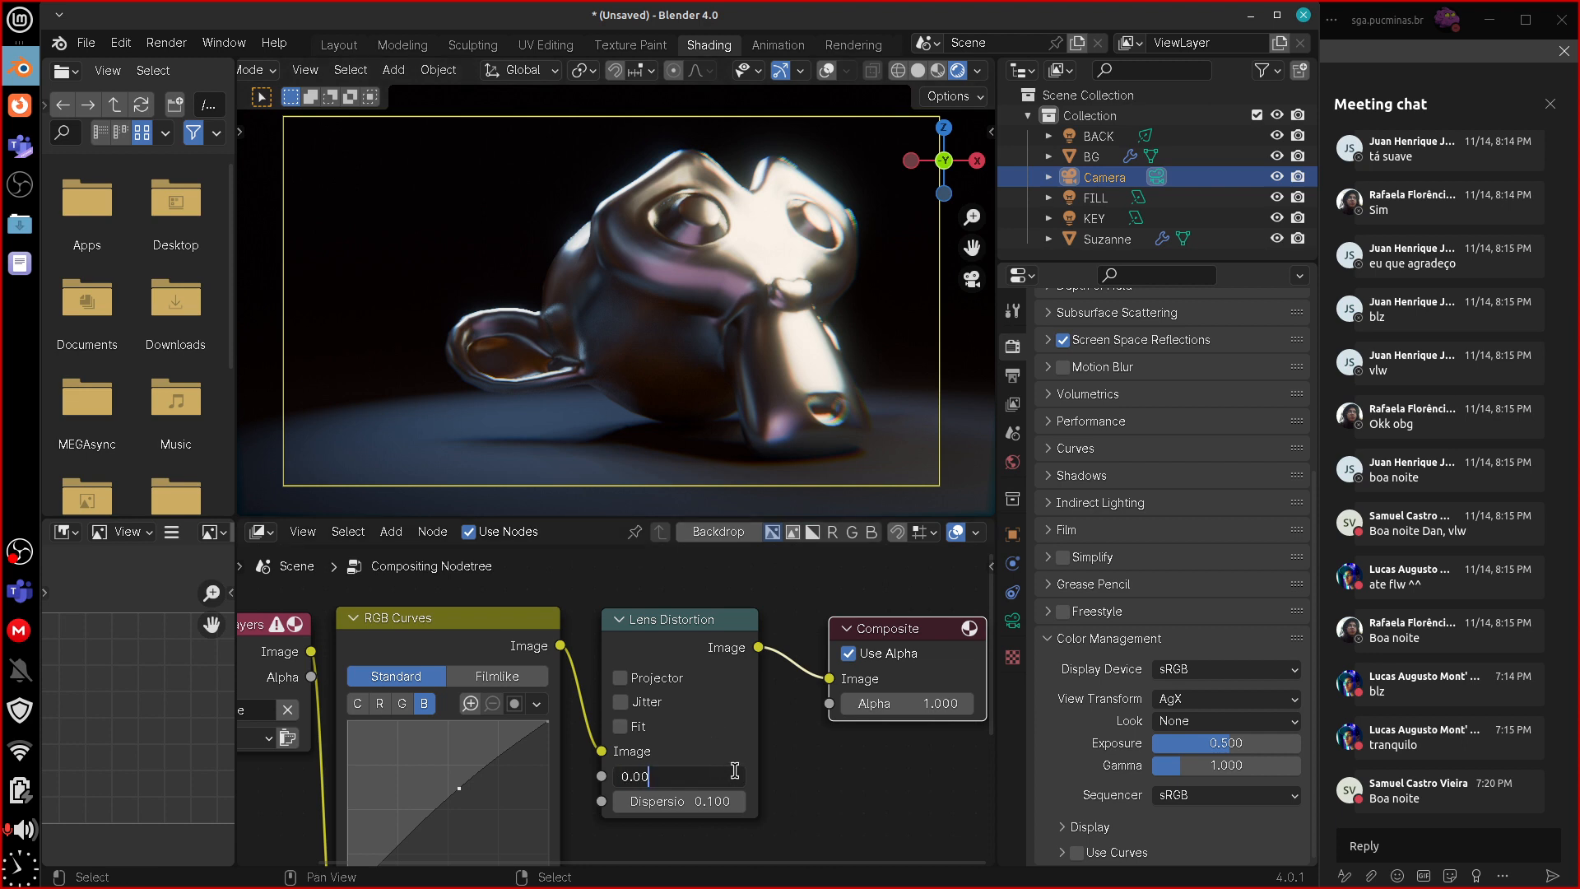
{"action": "key", "text": "Escape"}
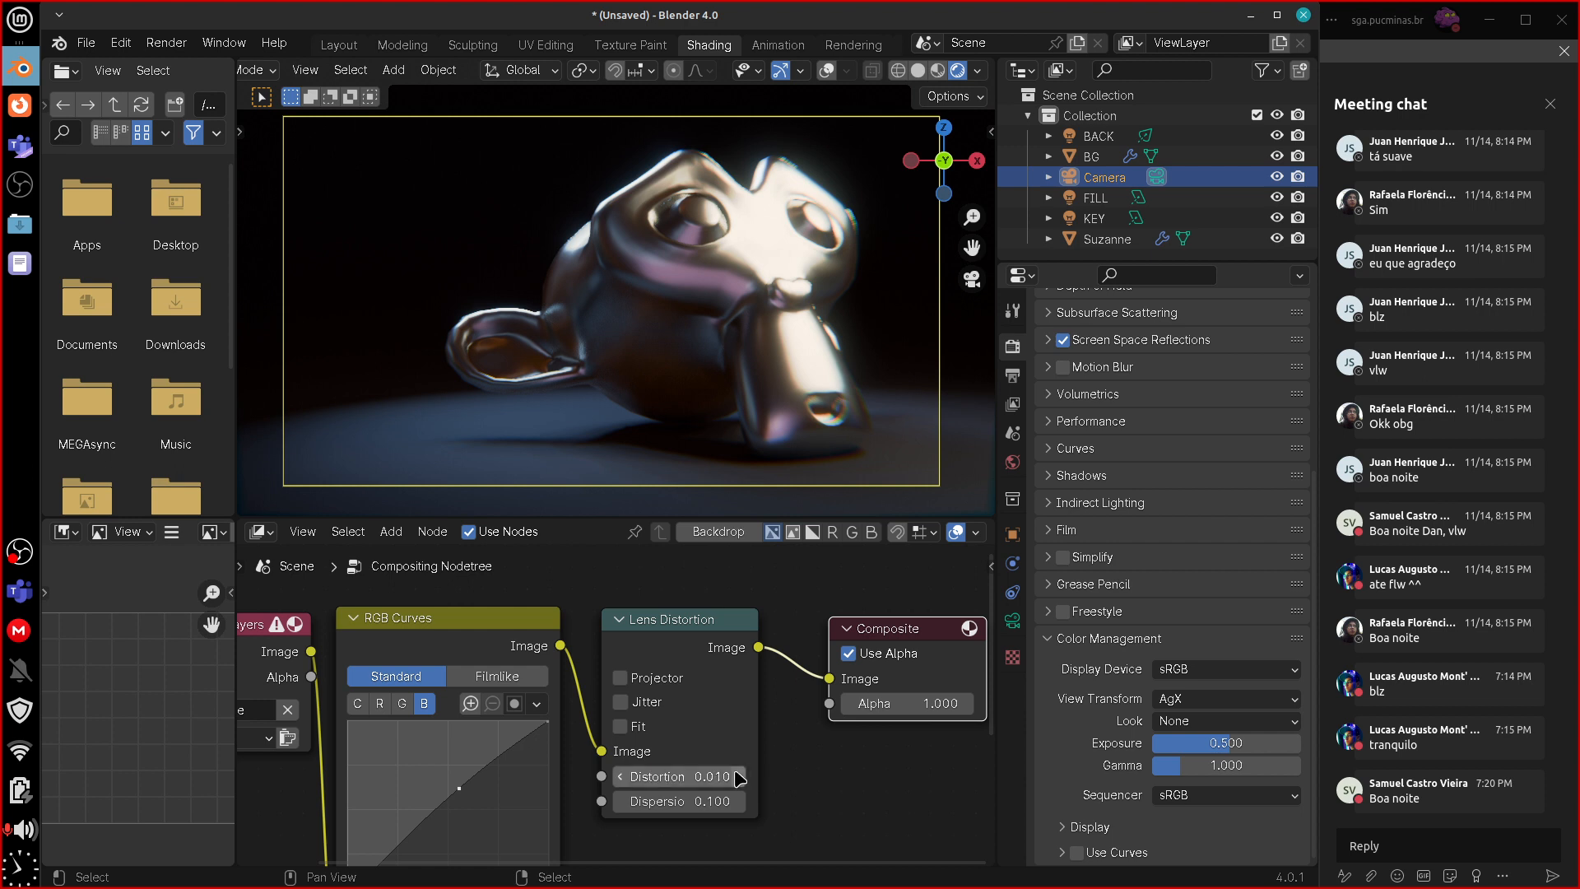
- Try a Dispersion of 0.3 on the Lens Distortion node and settle on 0.05
{"action": "left_click", "coordinate": [741, 800]}
{"action": "left_click", "coordinate": [741, 800]}
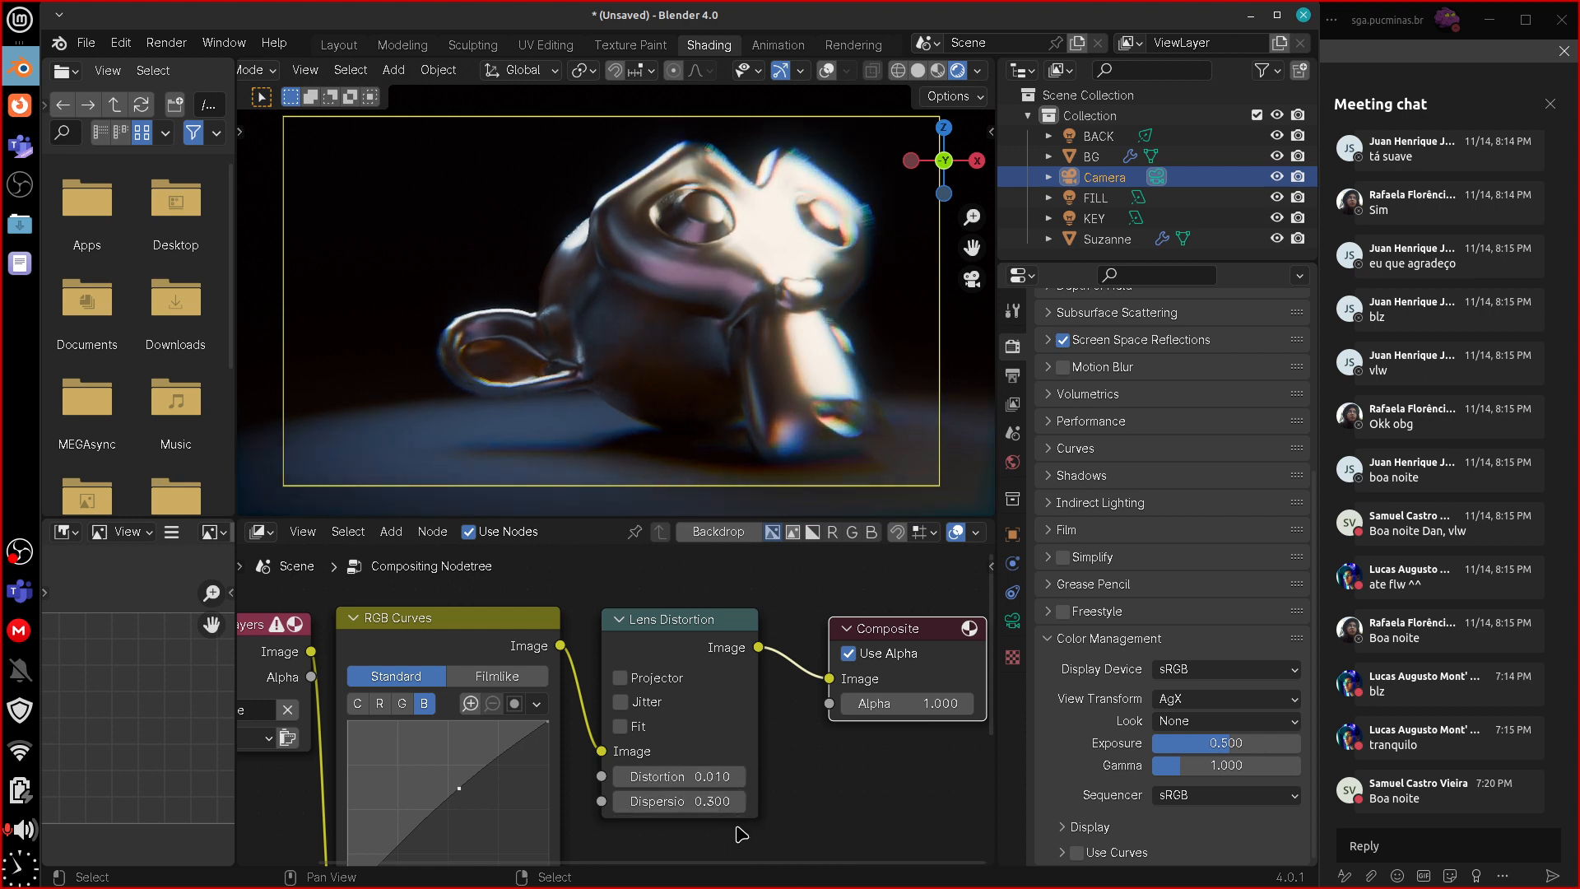
{"action": "left_click", "coordinate": [723, 802]}
{"action": "key", "text": "BackSpace"}
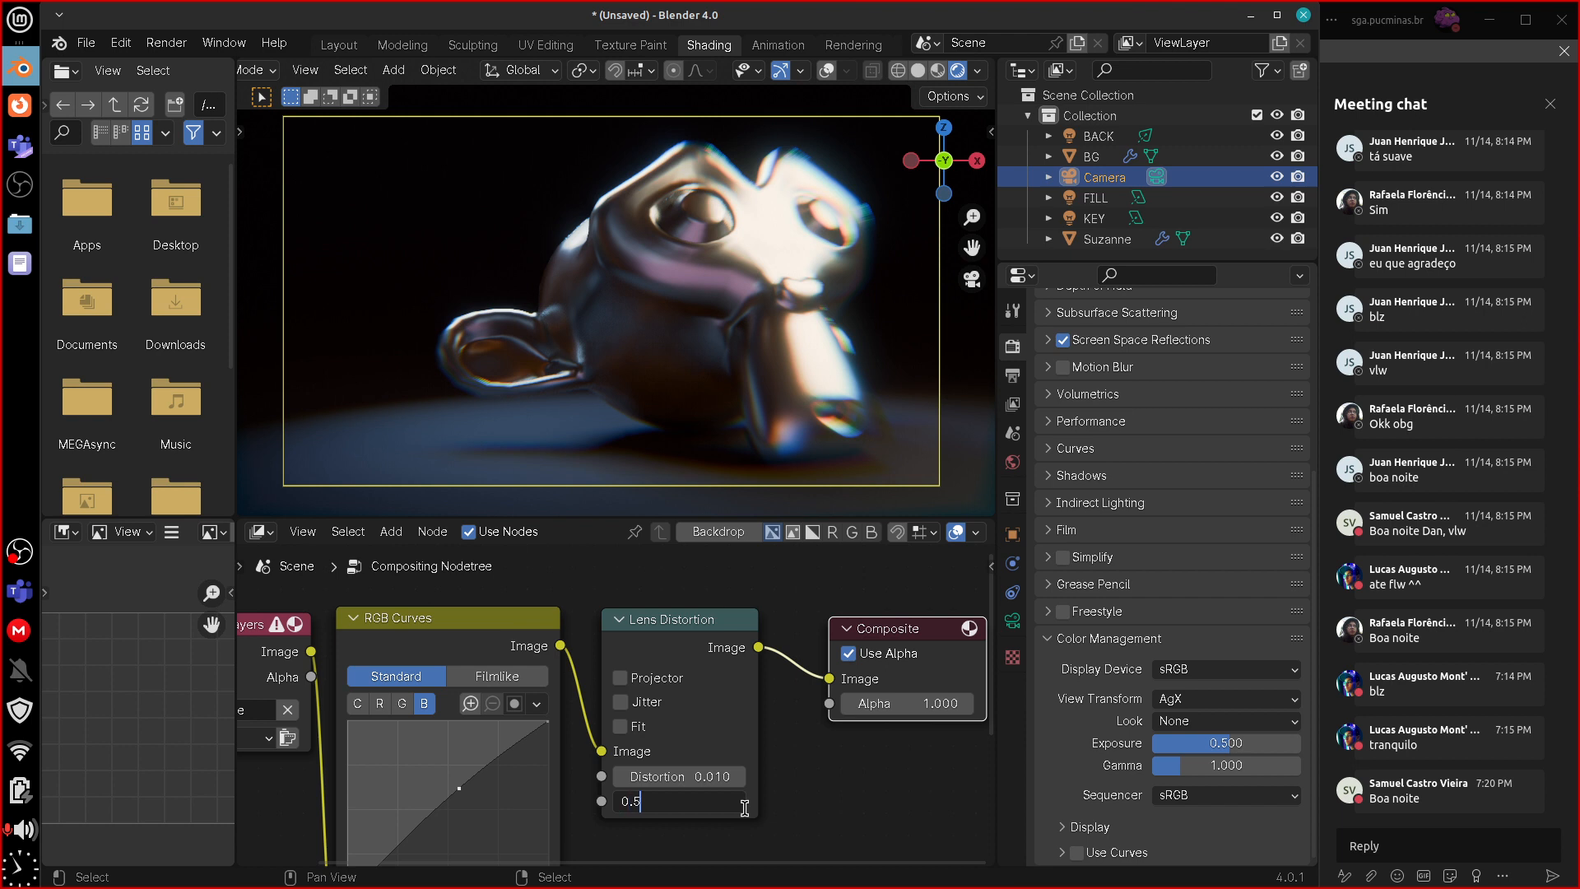
{"action": "key", "text": "Return"}
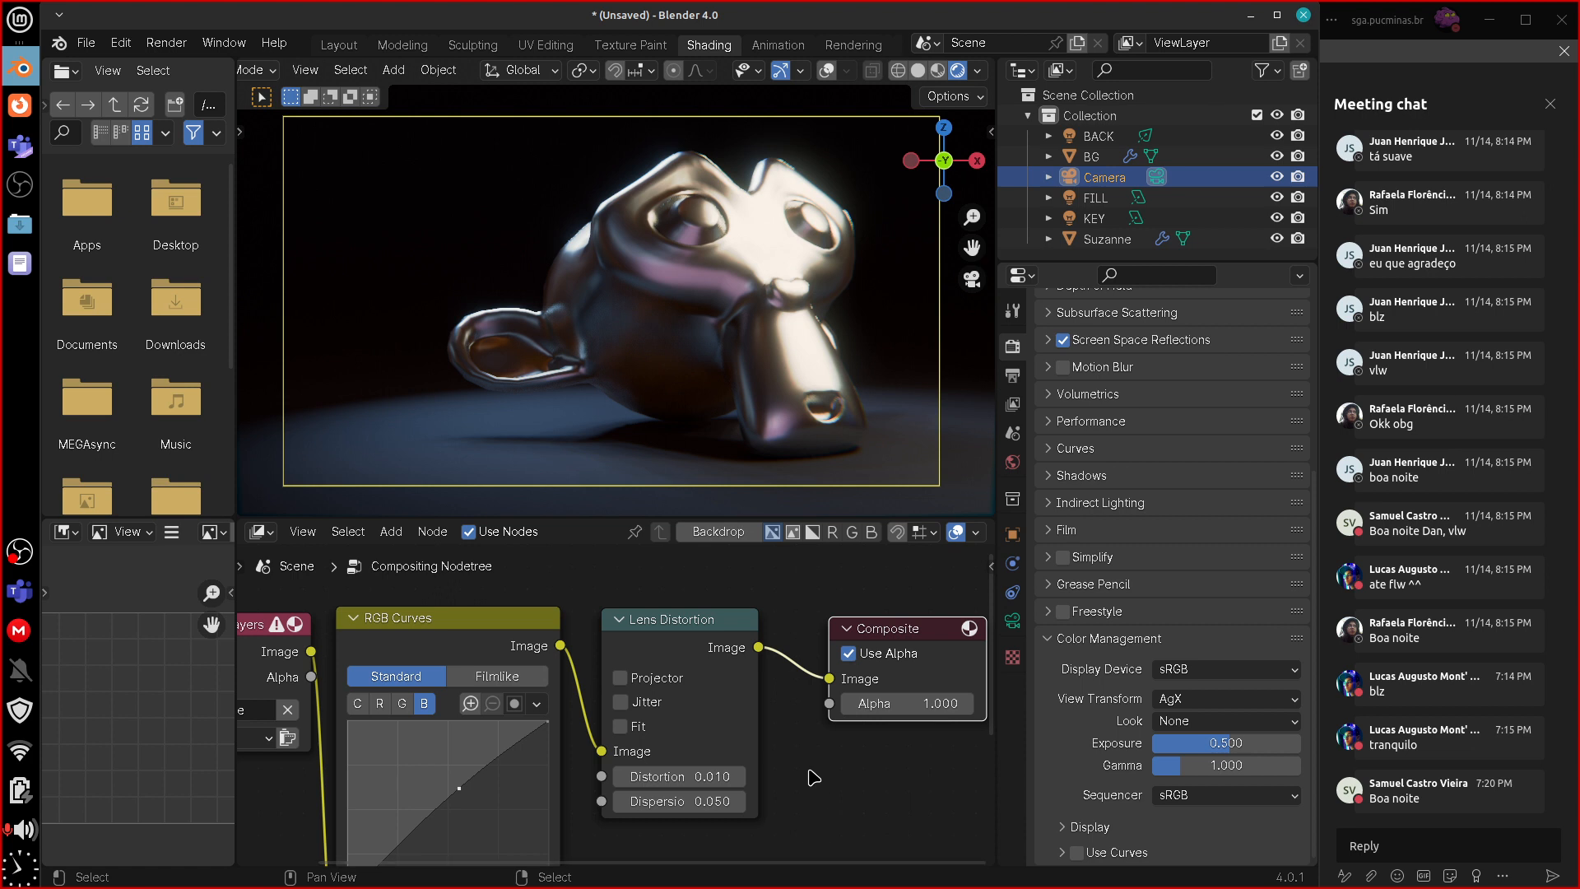
- Shift Render Layers, RGB Curves and Lens Distortion away from Composite, freeing space before the Composite node
{"action": "middle_click_drag", "start_coordinate": [843, 810], "coordinate": [935, 799]}
{"action": "left_click_drag", "start_coordinate": [339, 619], "coordinate": [315, 621]}
{"action": "left_click_drag", "start_coordinate": [549, 625], "coordinate": [522, 613]}
{"action": "left_click_drag", "start_coordinate": [777, 619], "coordinate": [722, 605]}
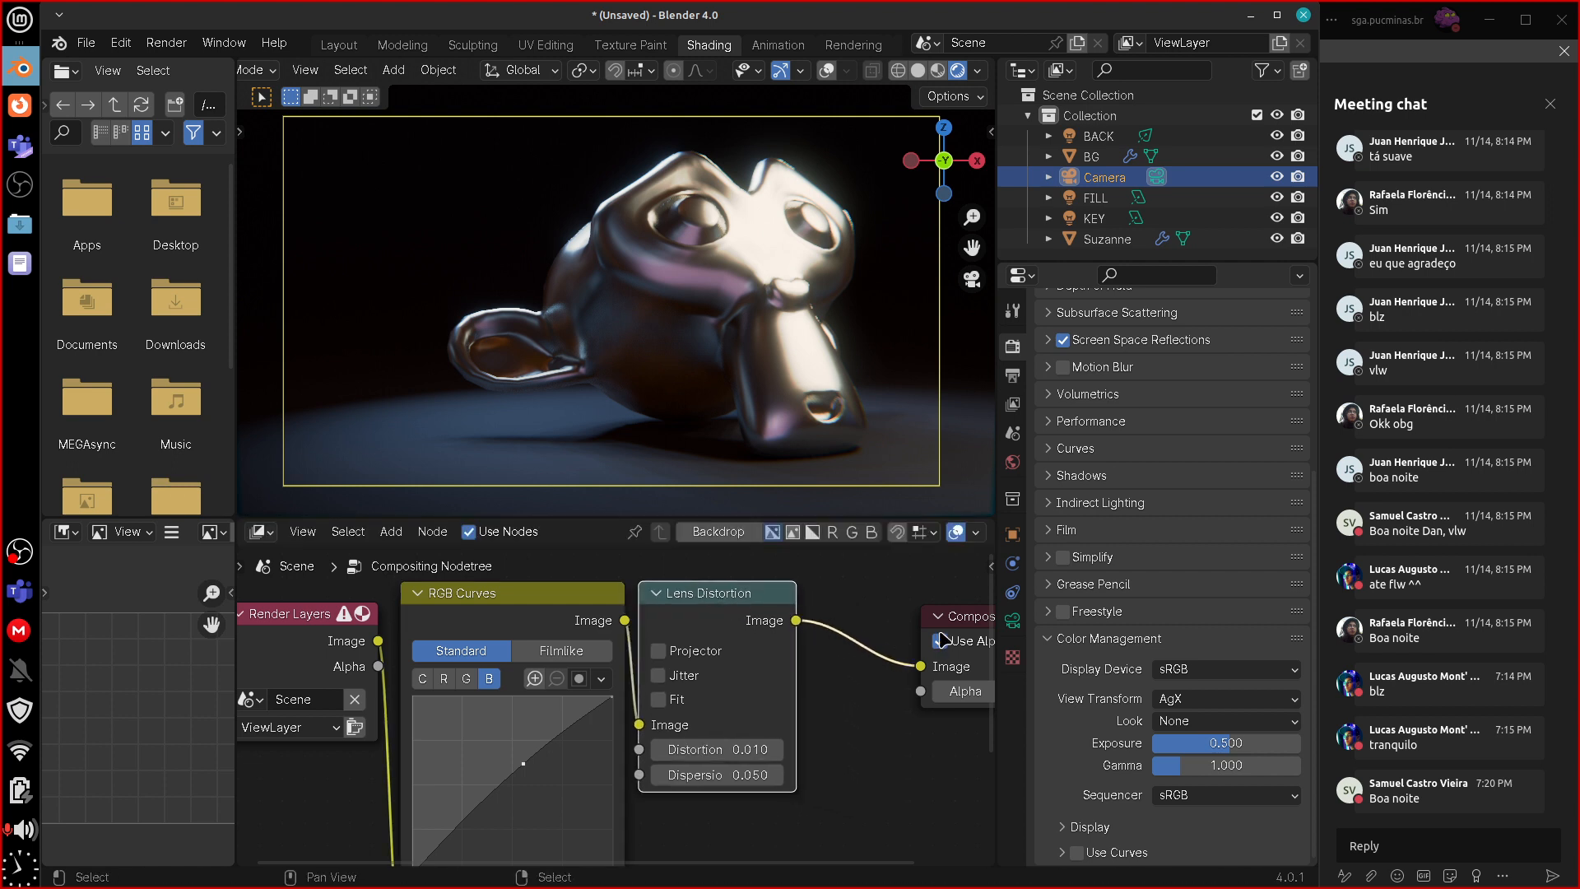
- Move the Composite node next to the Lens Distortion node in the compositor
{"action": "left_click_drag", "start_coordinate": [959, 616], "coordinate": [862, 601]}
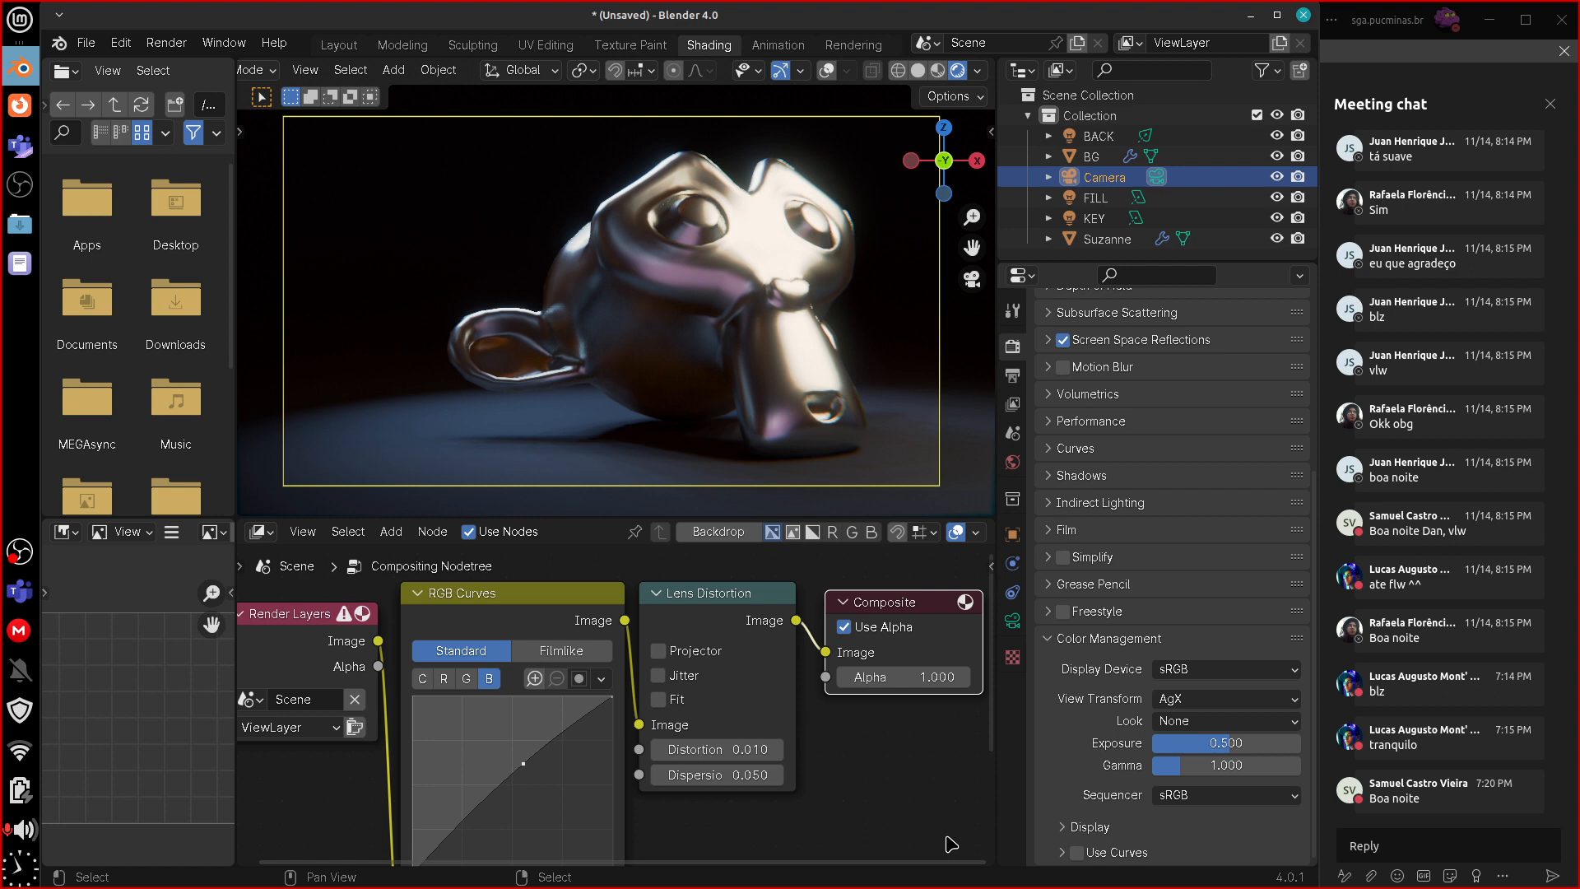
- Switch to the Layout workspace and review the scene setup, selecting BG, the BACK, KEY and FILL lights, and the Camera
{"action": "left_click", "coordinate": [339, 45]}
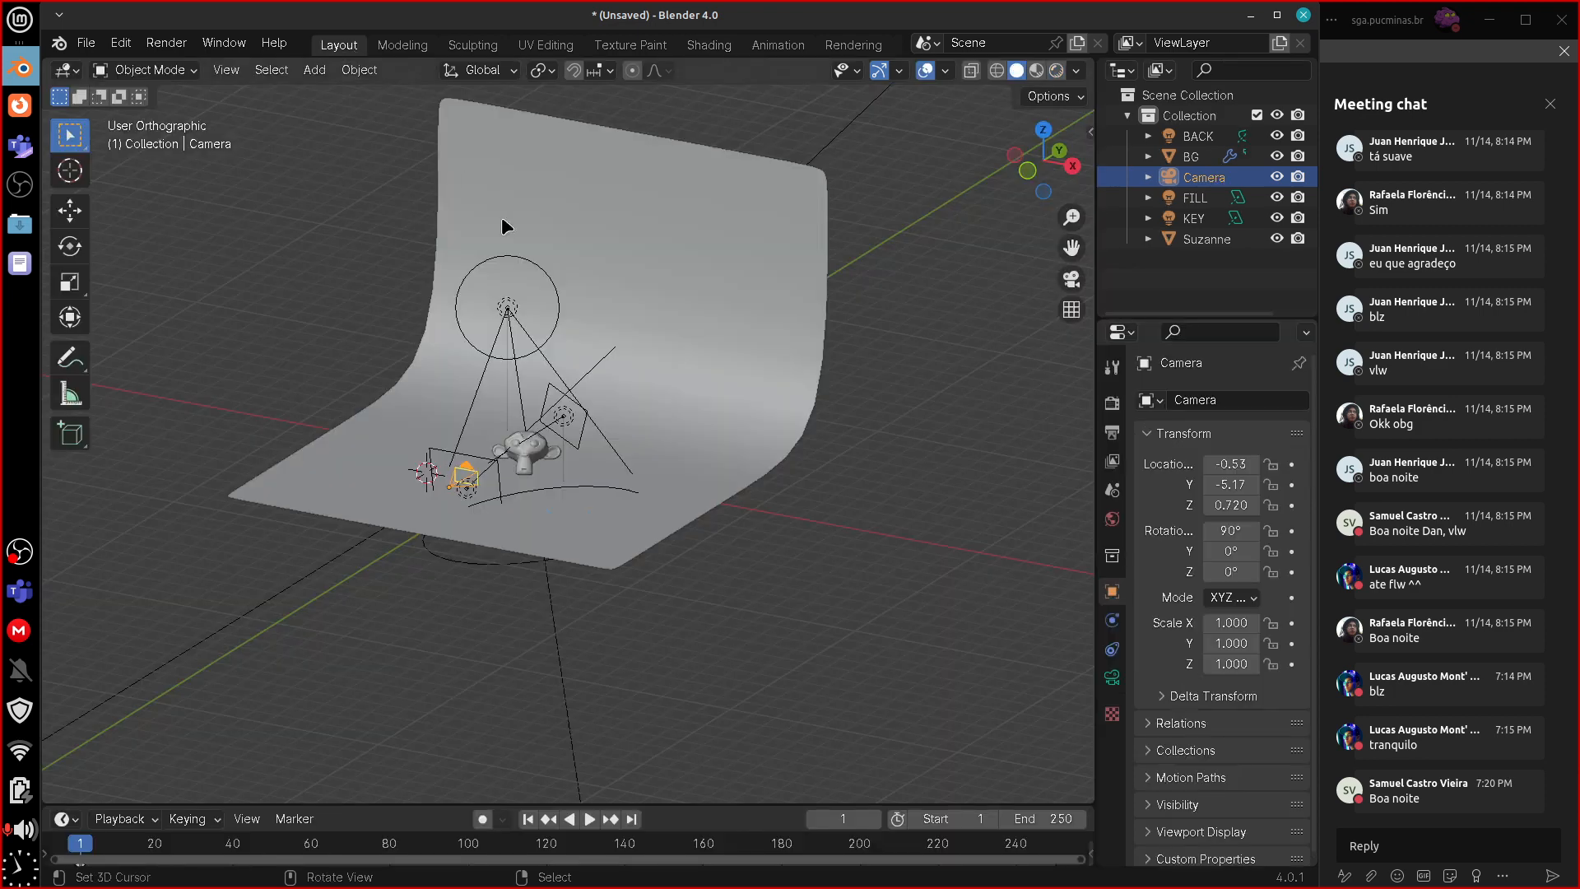
{"action": "scroll", "coordinate": [878, 624], "scroll_direction": "up", "scroll_amount": 3}
{"action": "middle_click_drag", "start_coordinate": [846, 599], "coordinate": [878, 540]}
{"action": "left_click", "coordinate": [893, 574]}
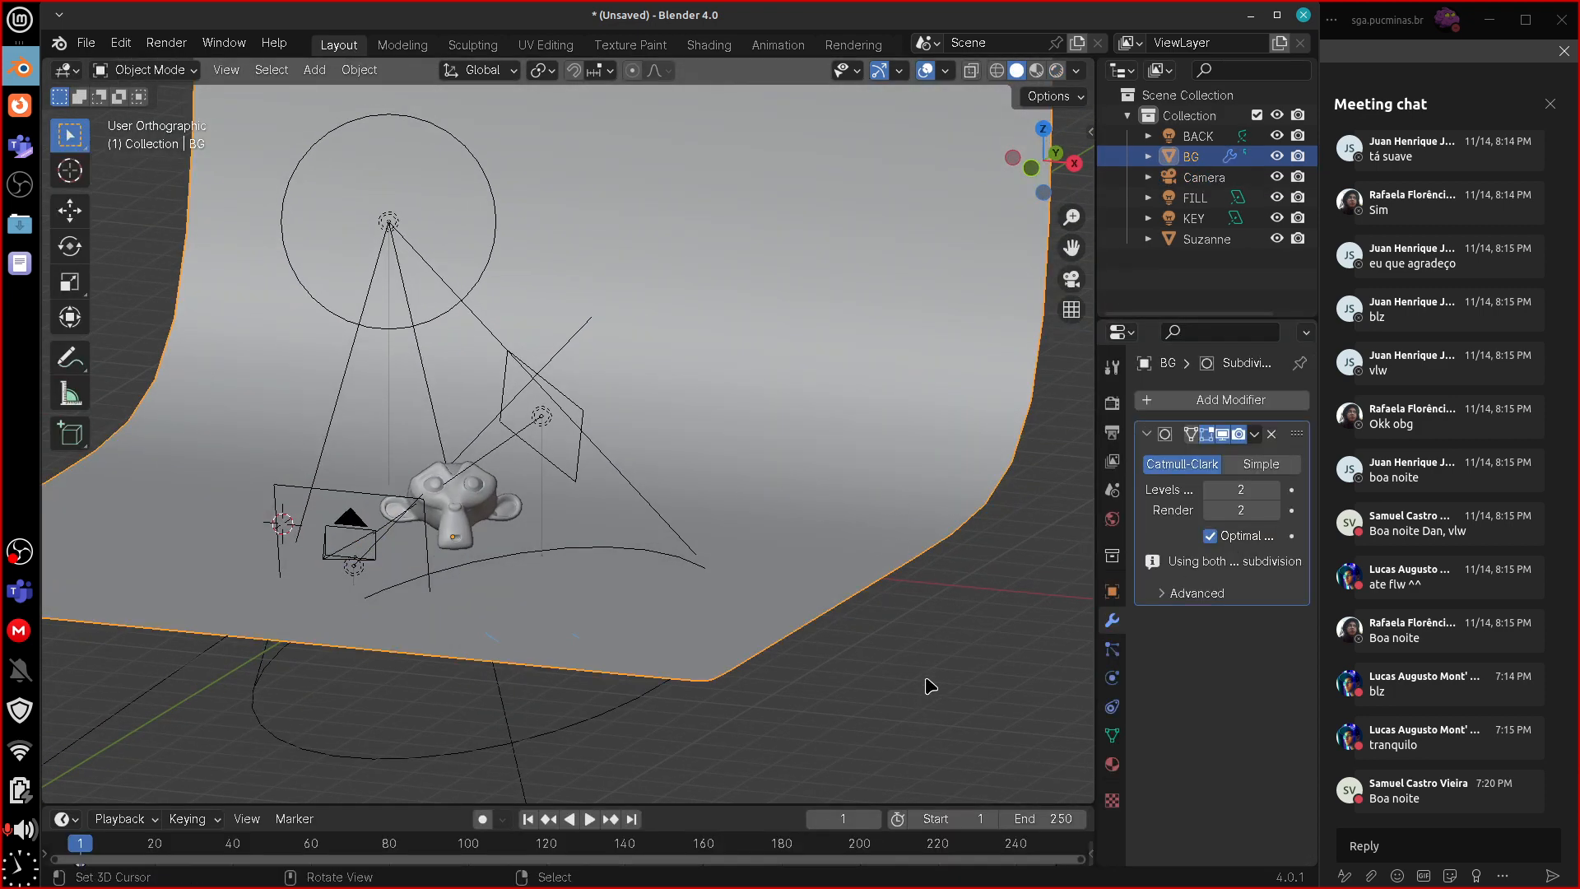
{"action": "mouse_move", "coordinate": [970, 621]}
{"action": "middle_mouse_down"}
{"action": "mouse_move", "coordinate": [1005, 592]}
{"action": "mouse_move", "coordinate": [971, 619]}
{"action": "middle_mouse_up"}
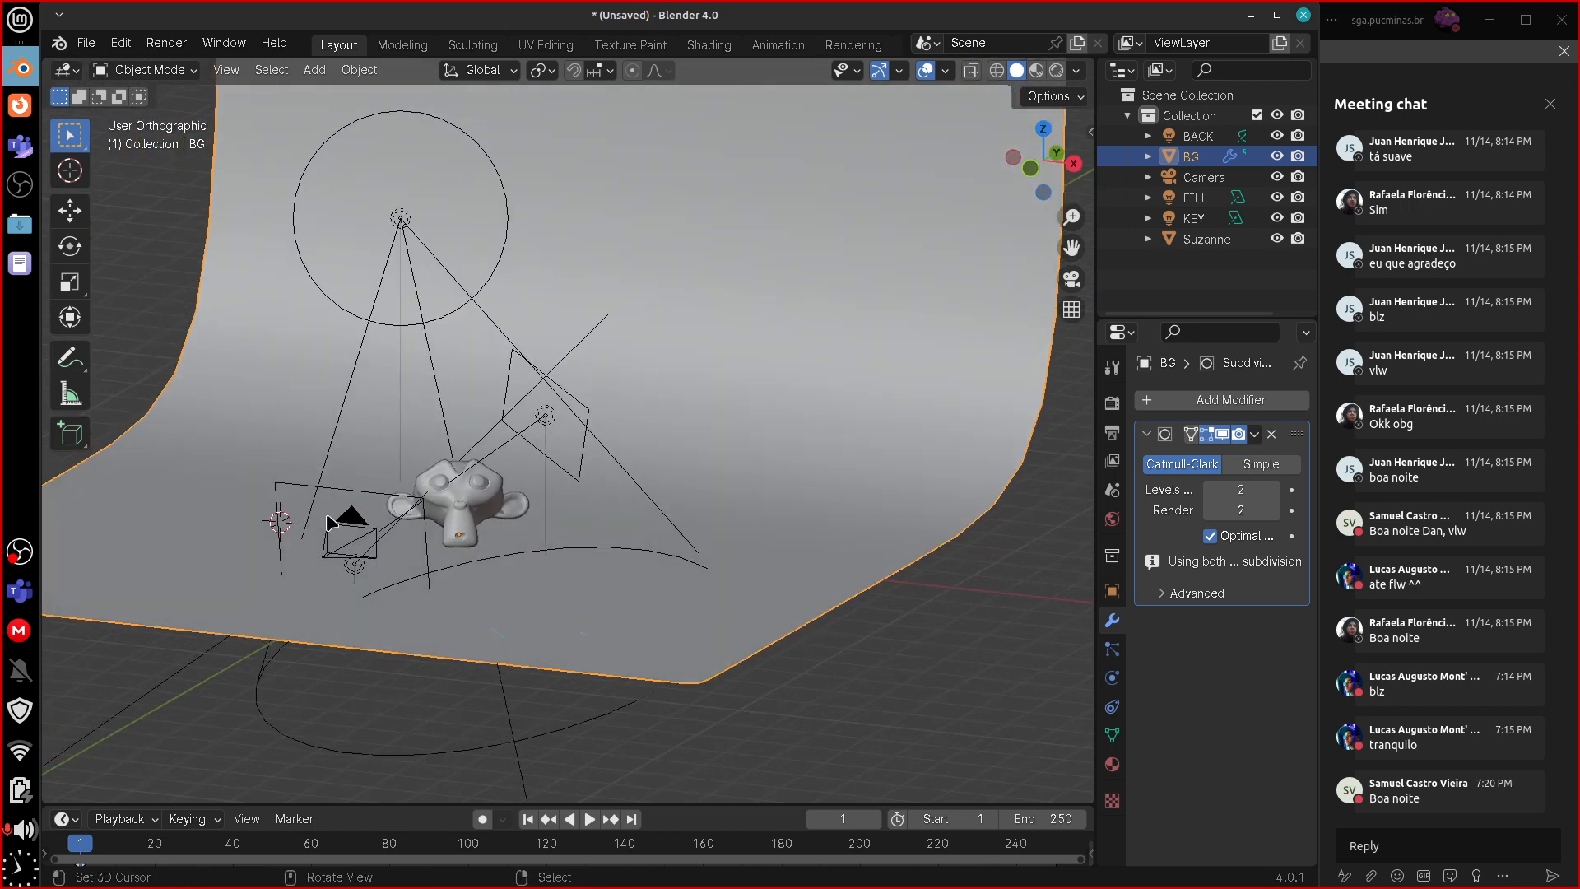
{"action": "middle_click_drag", "start_coordinate": [834, 618], "coordinate": [773, 515]}
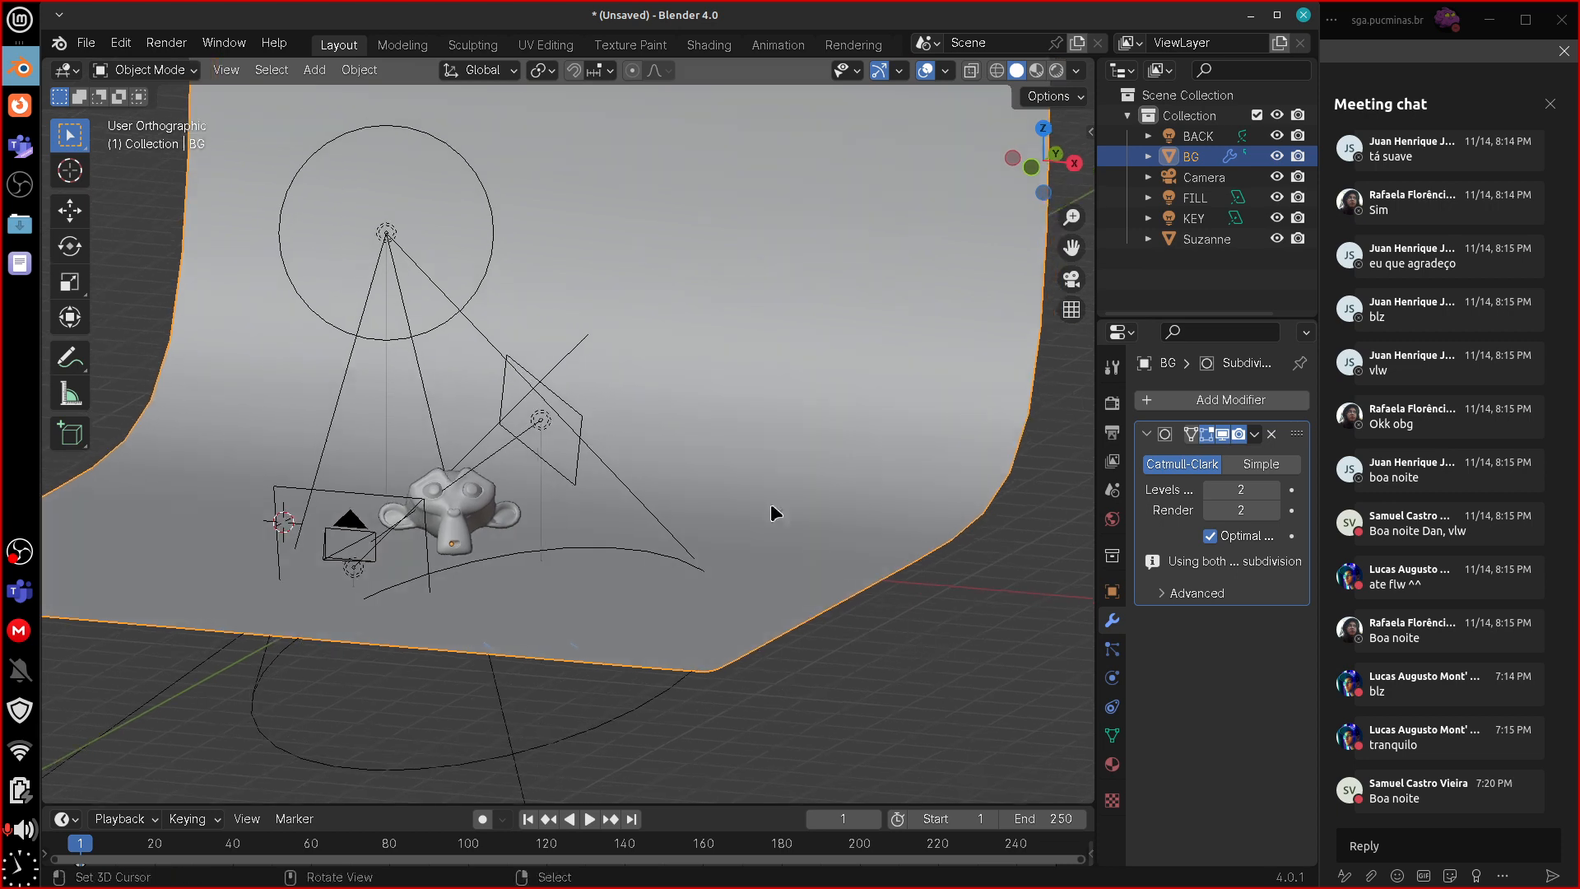
{"action": "left_click", "coordinate": [472, 175]}
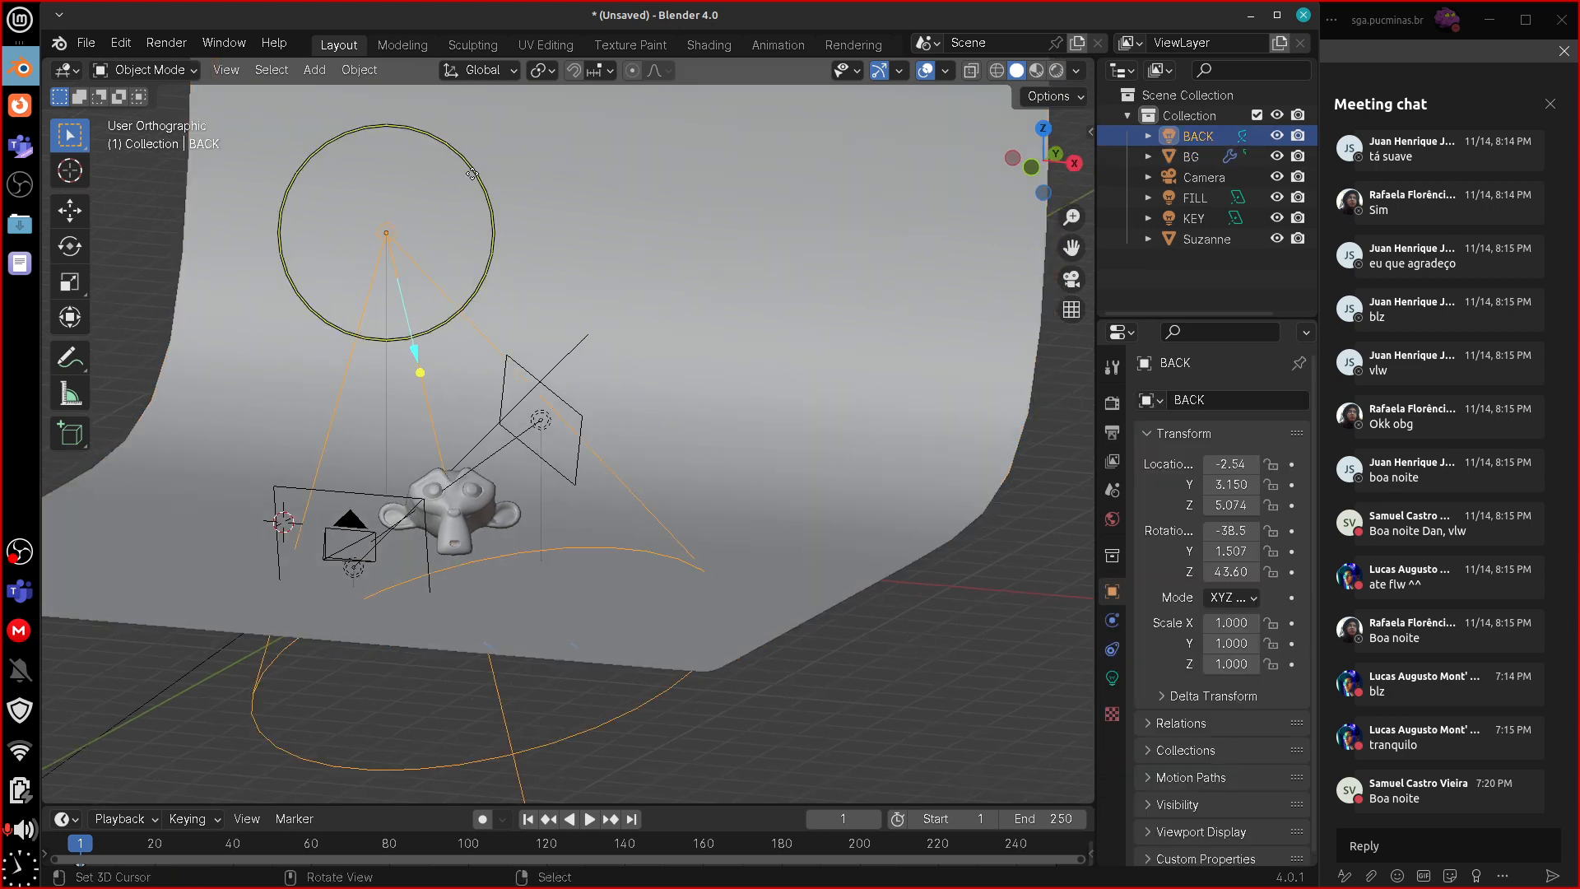
{"action": "left_click", "coordinate": [575, 423]}
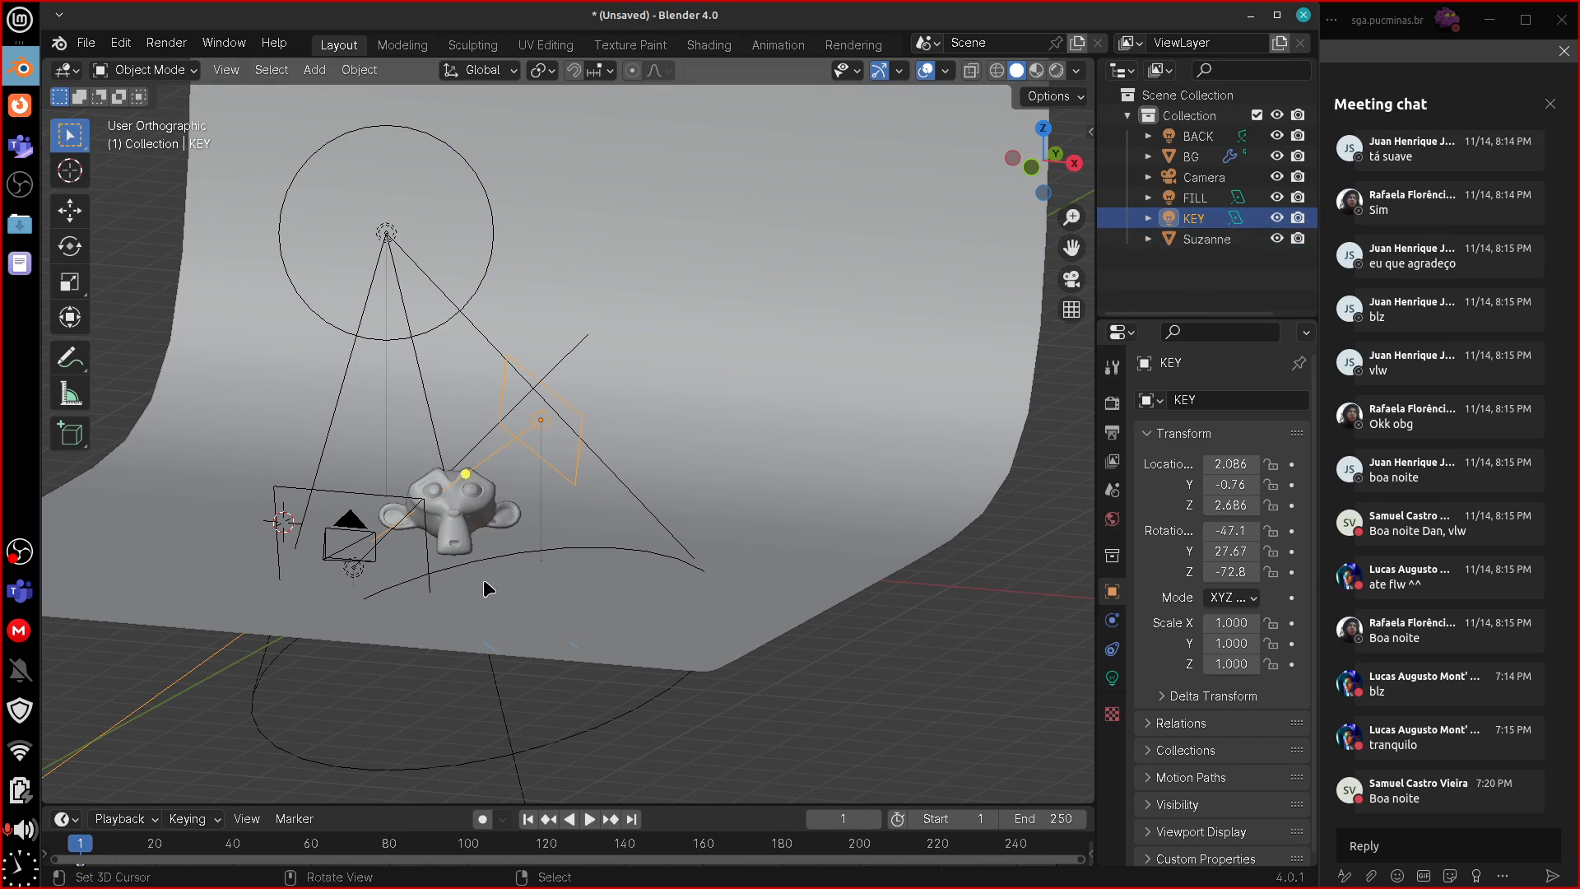
{"action": "left_click", "coordinate": [422, 138]}
{"action": "left_click", "coordinate": [354, 569]}
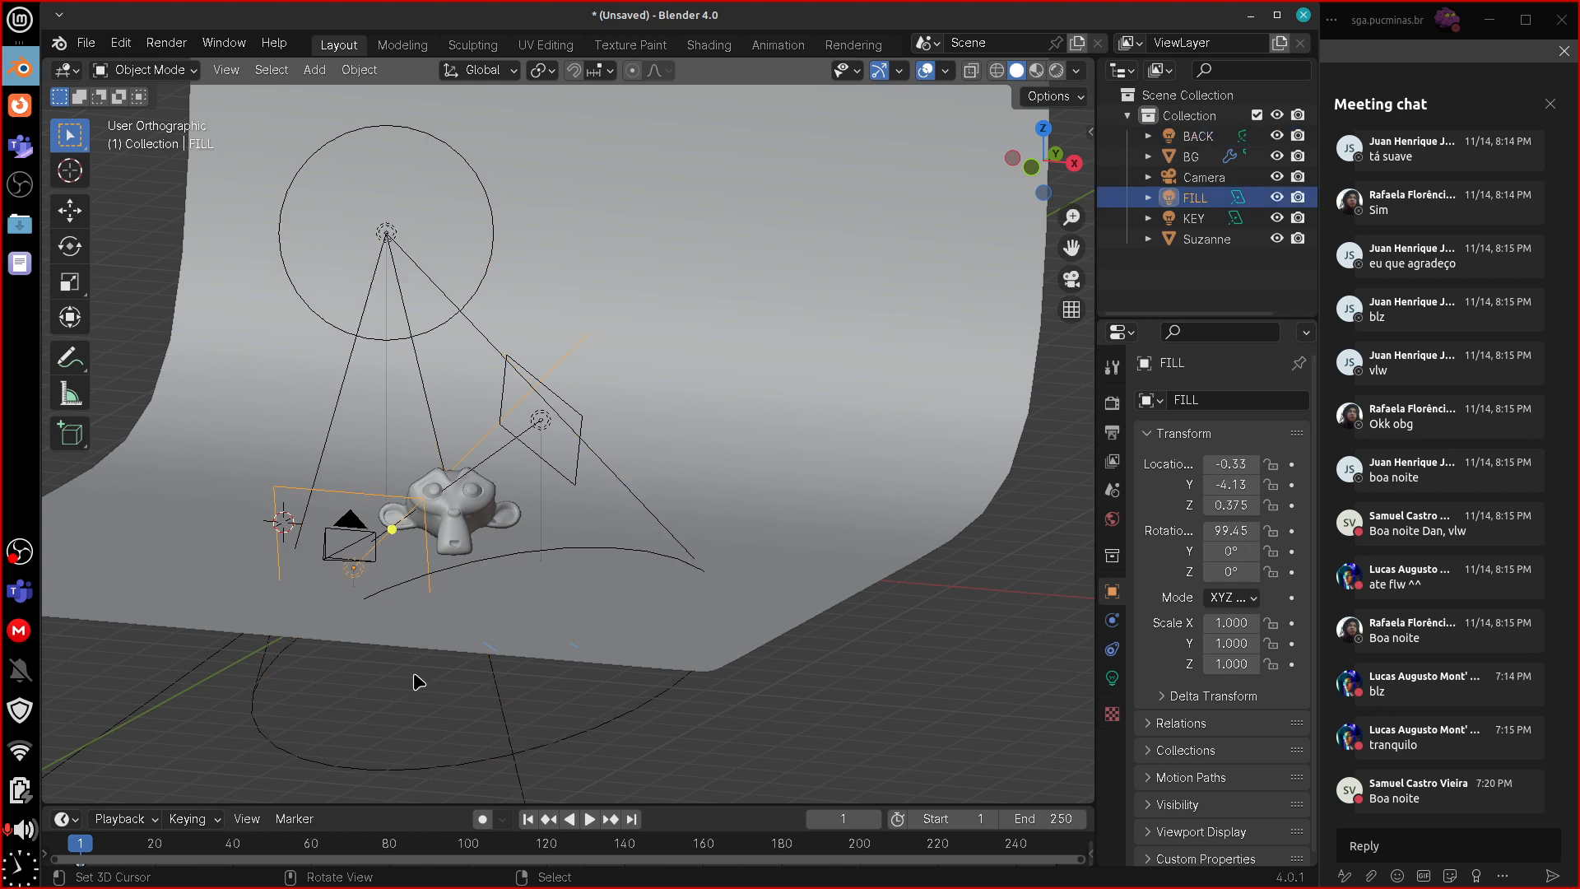
{"action": "left_click", "coordinate": [368, 544]}
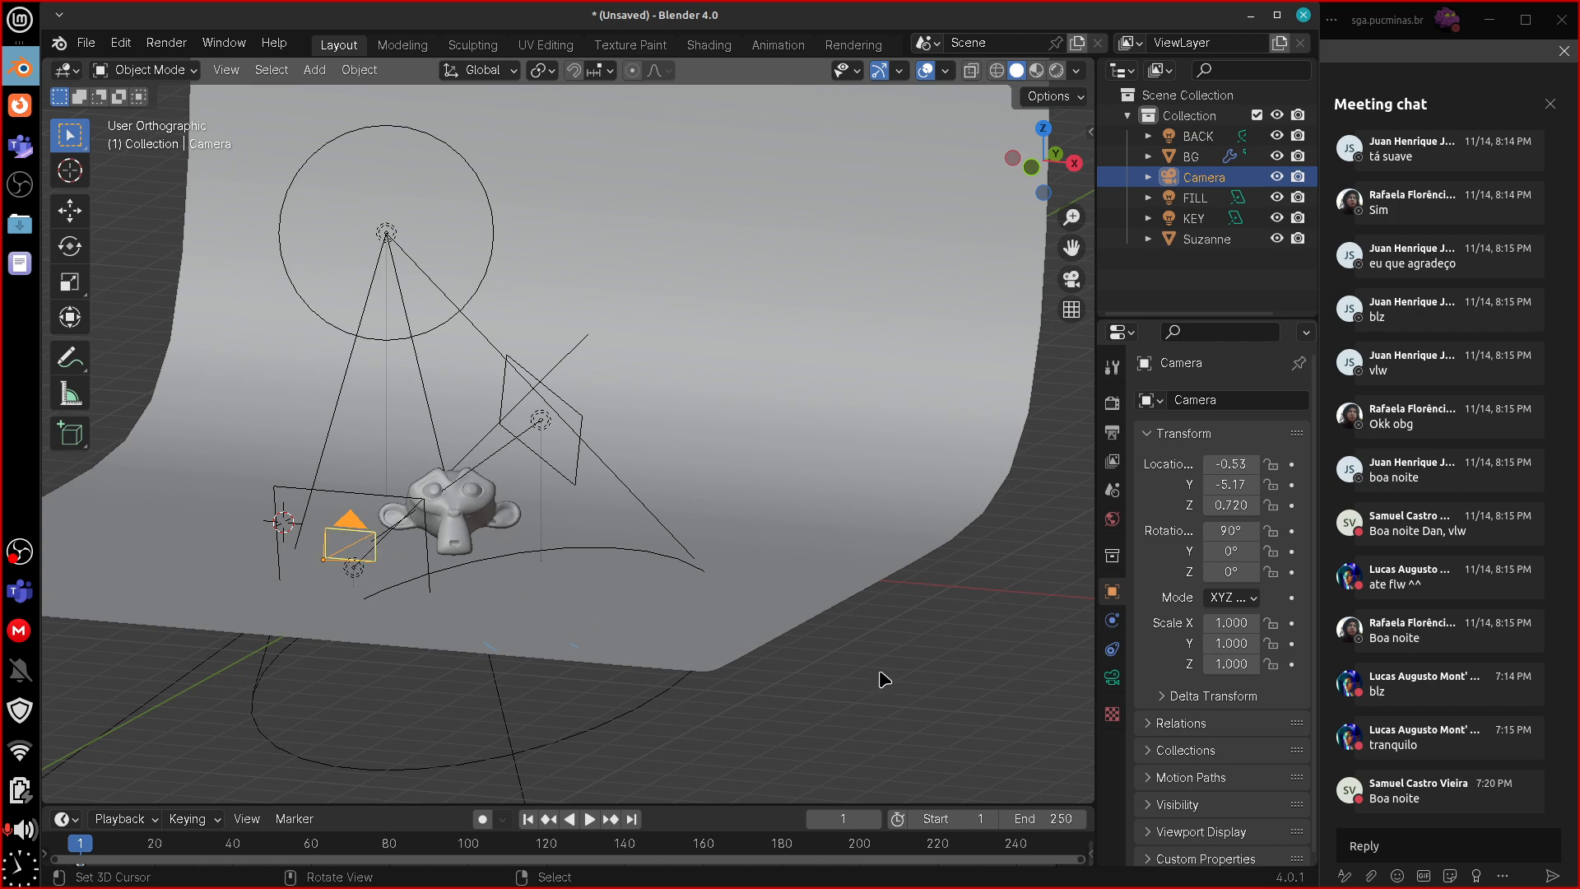
- Look through the camera in Material Preview shading, select Suzanne, and review the World surface settings in a widened properties area
{"action": "key", "text": "KP_0"}
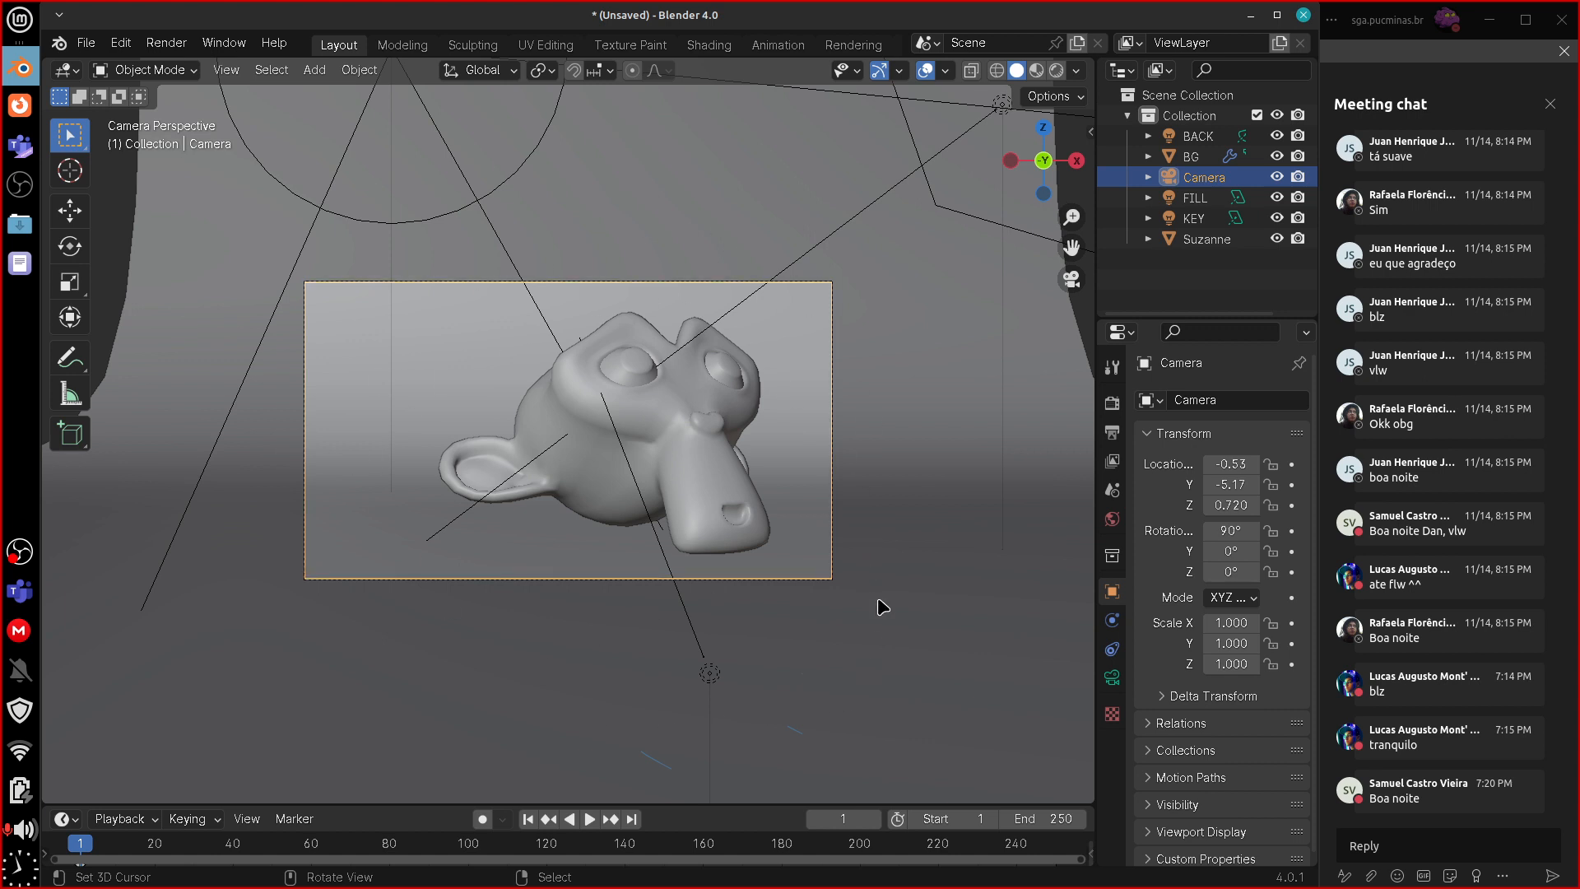
{"action": "left_click", "coordinate": [1037, 69]}
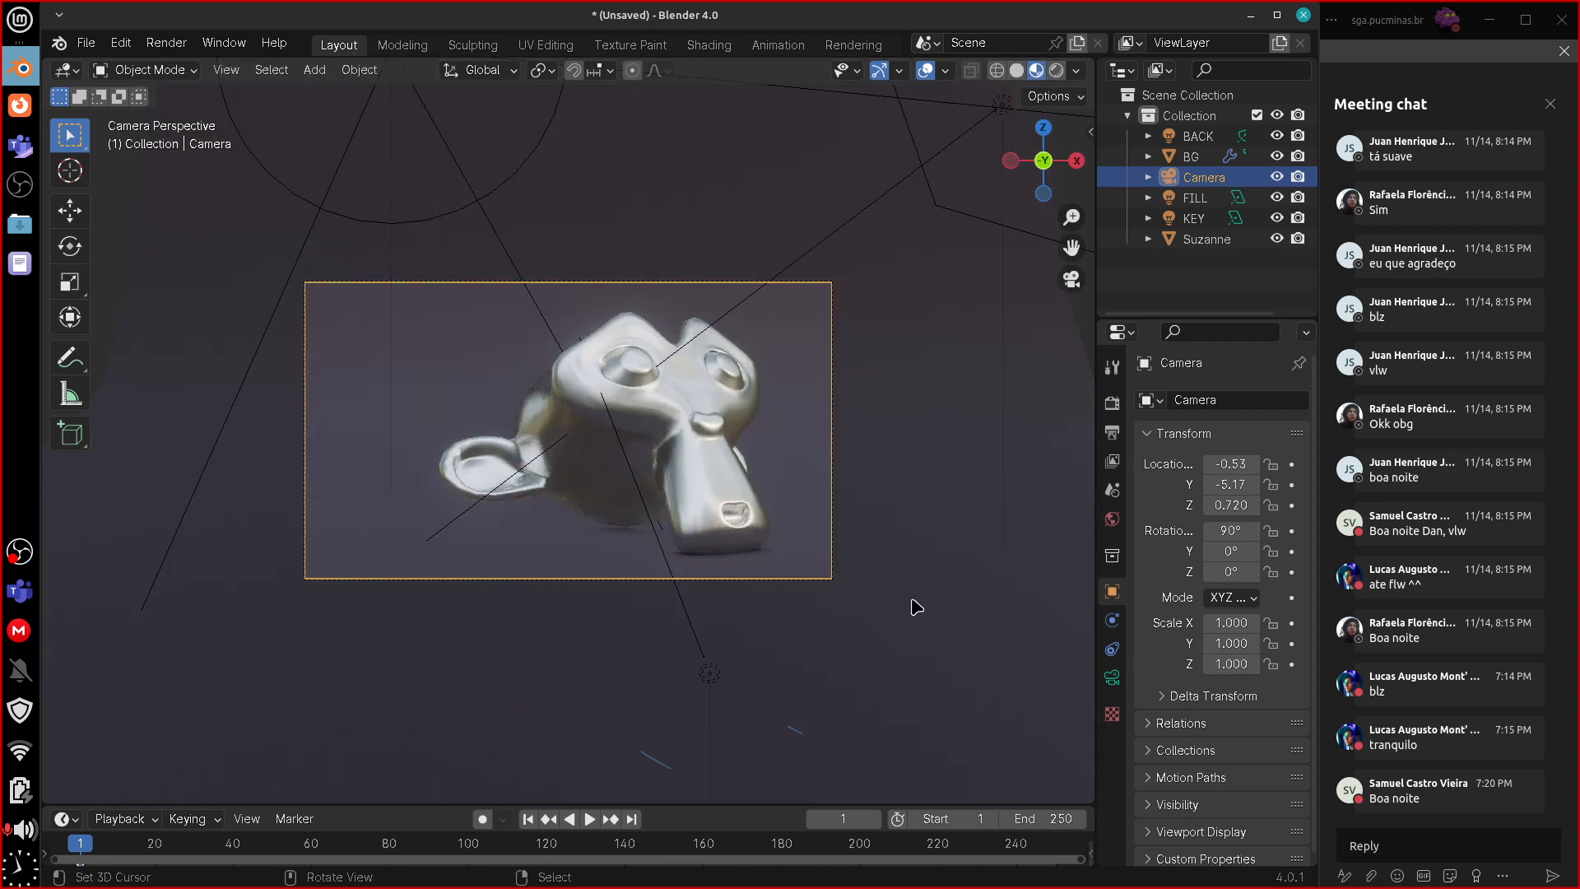
{"action": "left_click", "coordinate": [930, 523]}
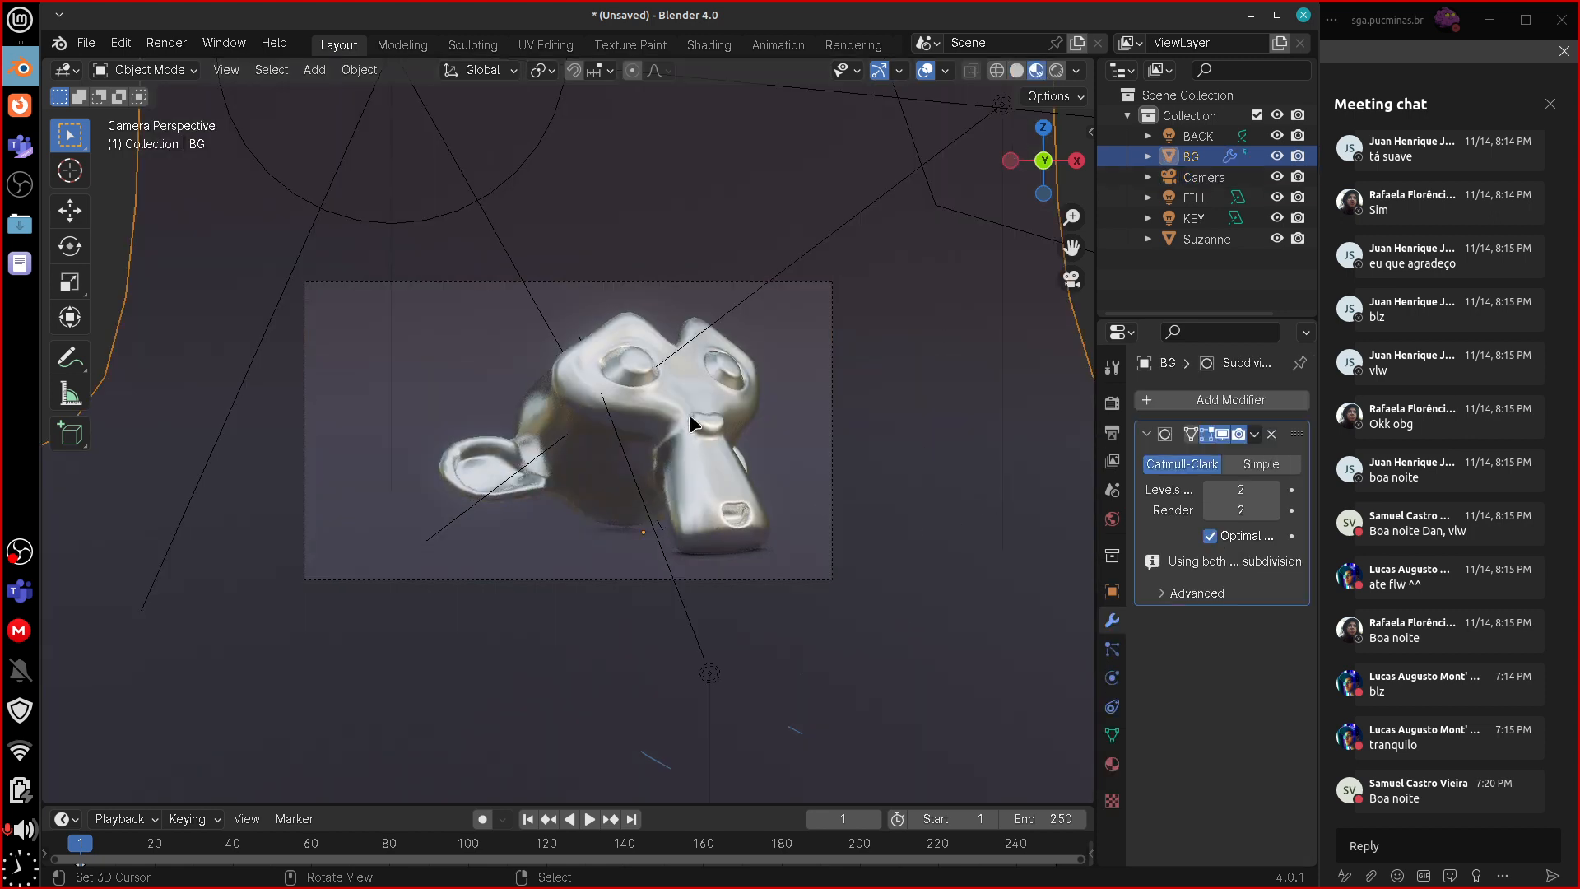
{"action": "left_click", "coordinate": [699, 436]}
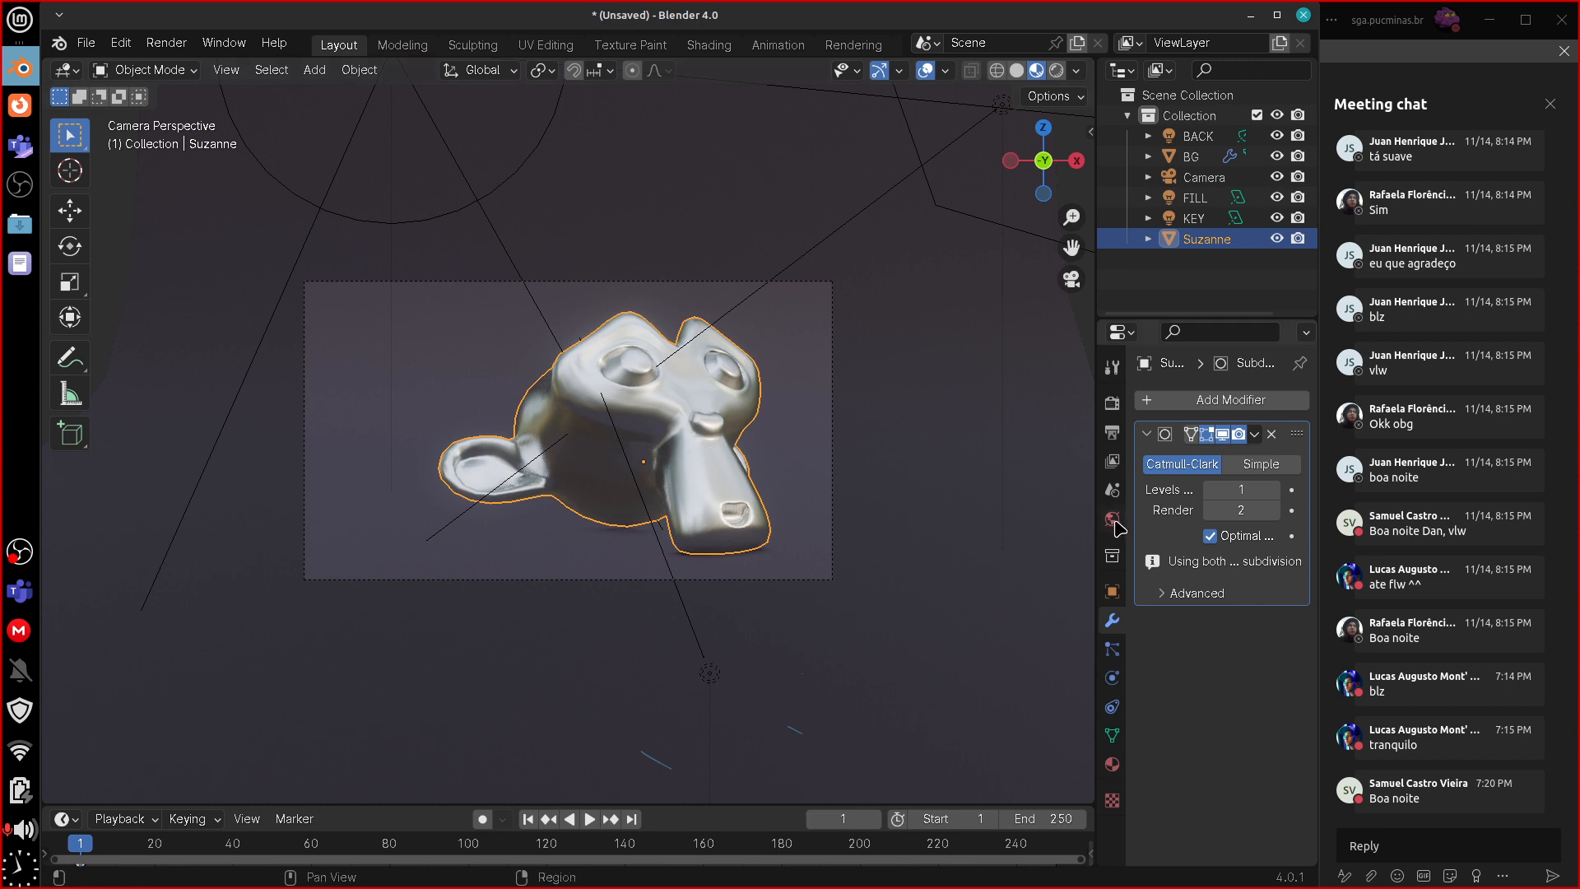
{"action": "left_click", "coordinate": [1112, 519]}
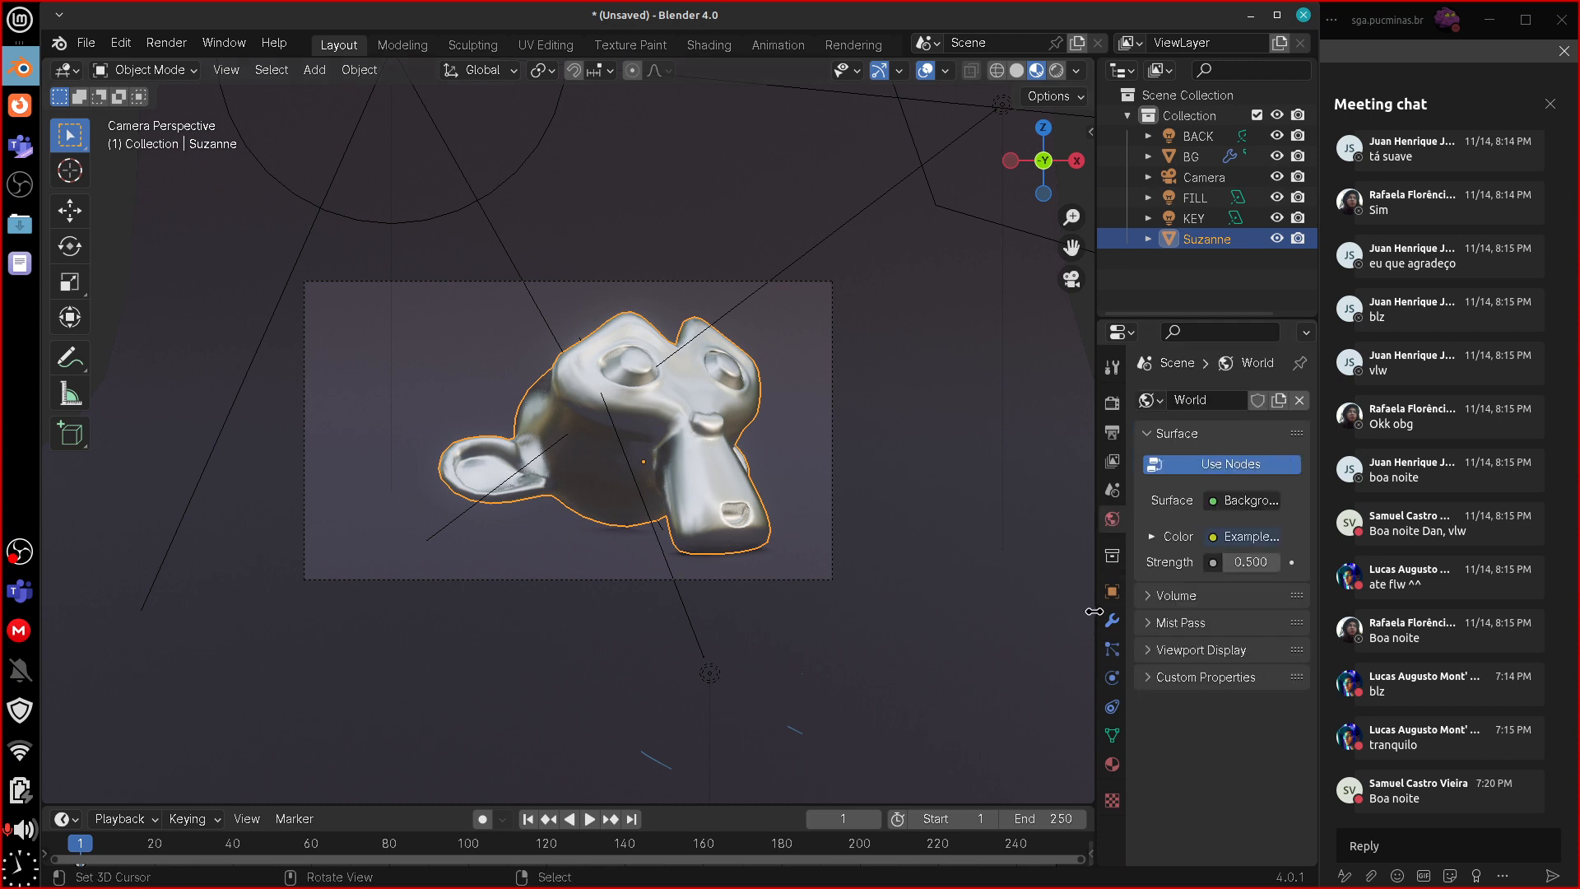
{"action": "left_click_drag", "start_coordinate": [1098, 613], "coordinate": [1021, 614]}
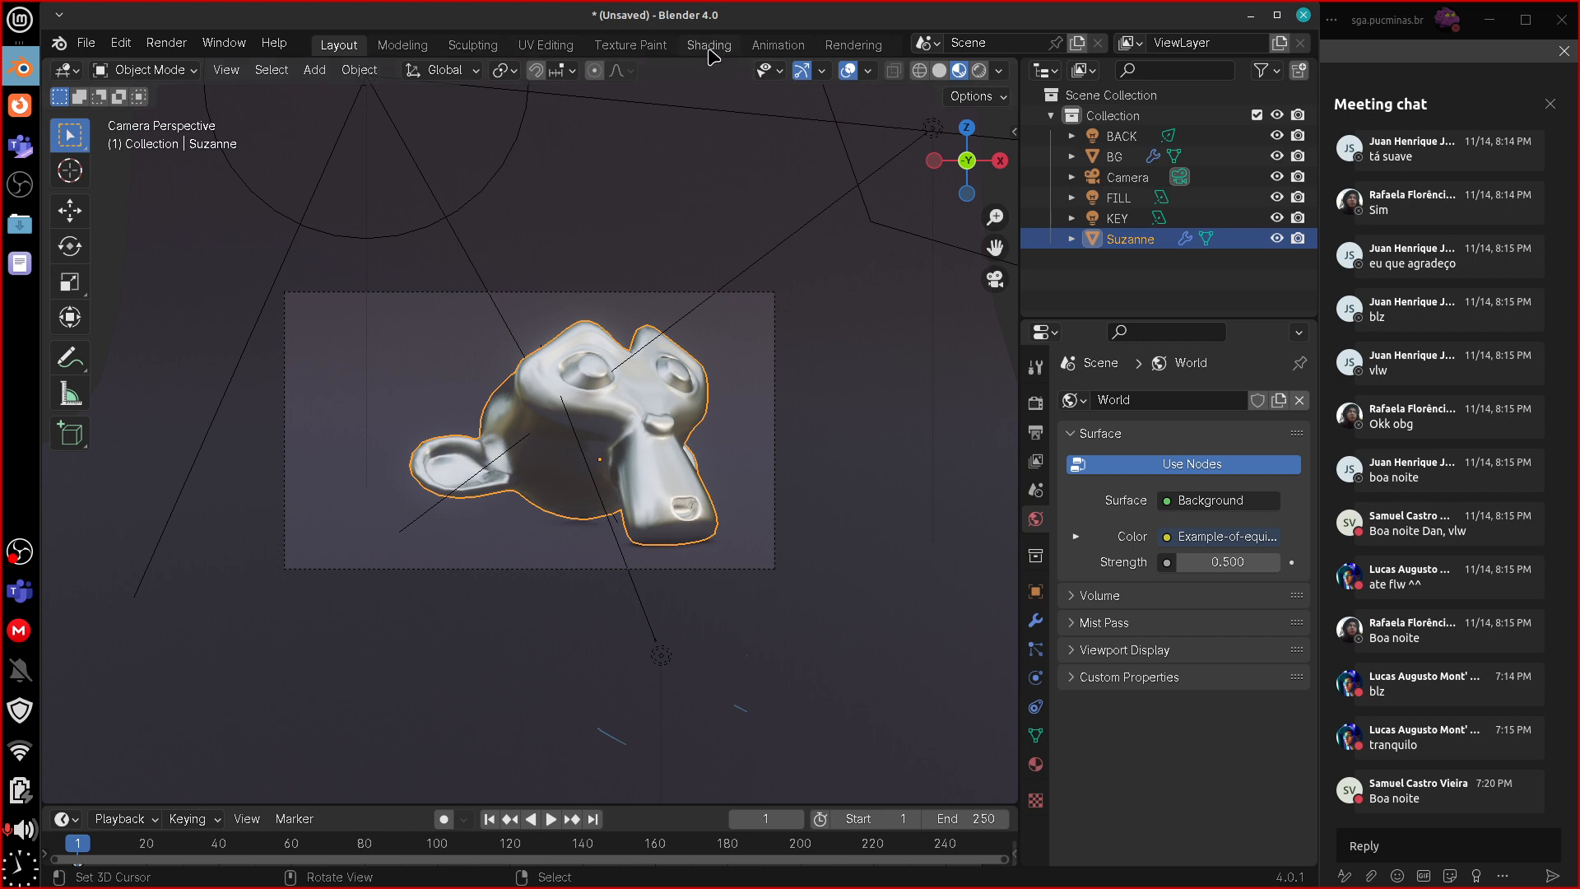
- Return to the Shading workspace and review the EEVEE render settings, toggling Screen Space Reflections off and on, through to Color Management
{"action": "left_click", "coordinate": [708, 44]}
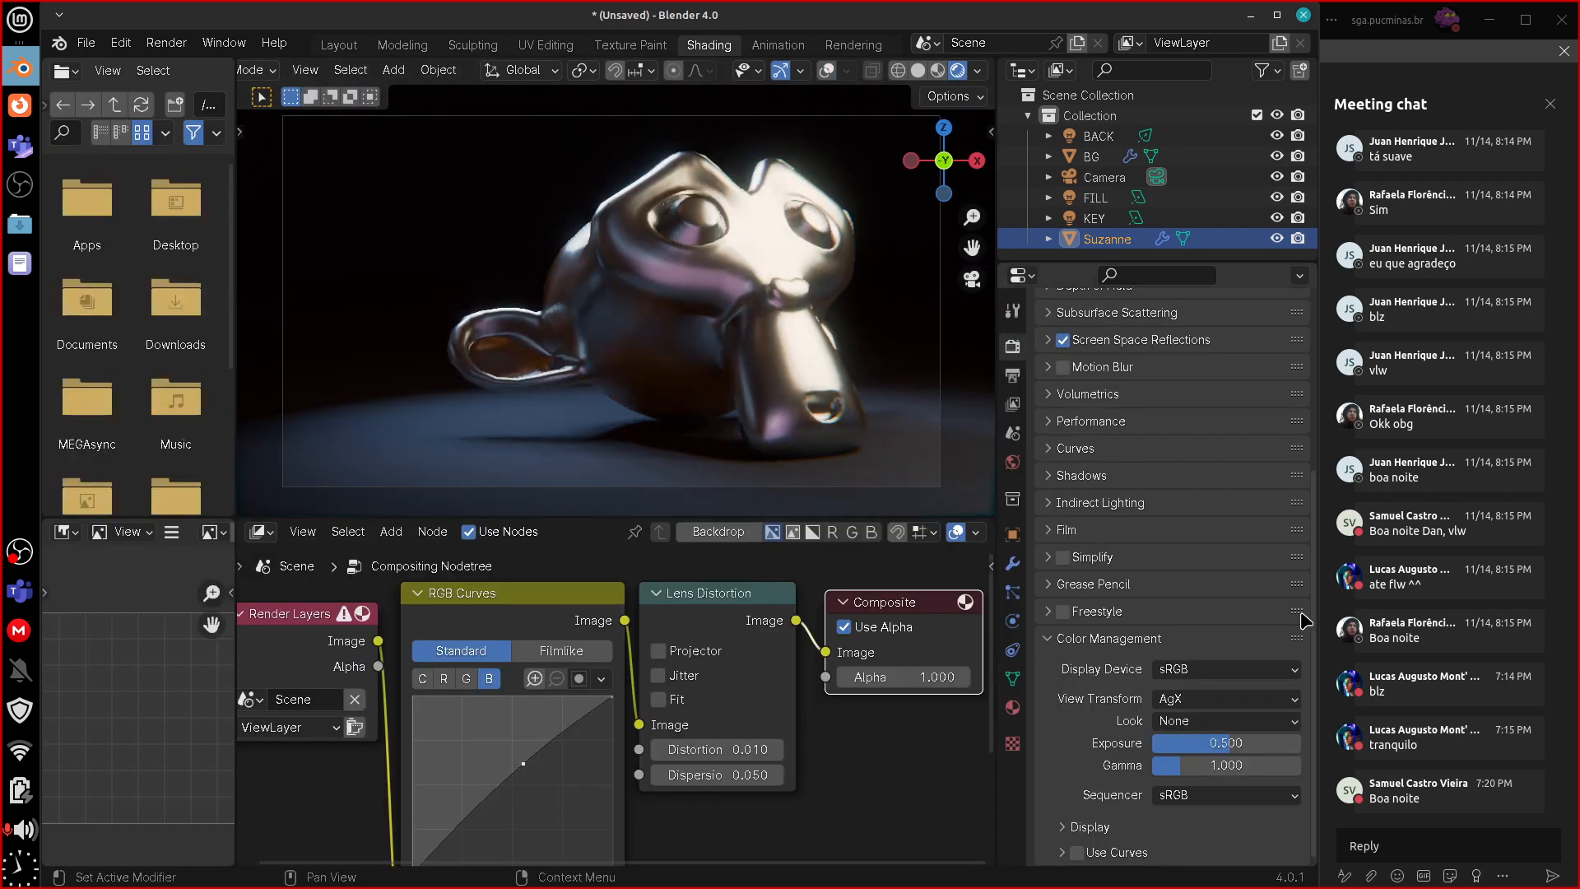
{"action": "left_click_drag", "start_coordinate": [1314, 652], "coordinate": [1314, 449]}
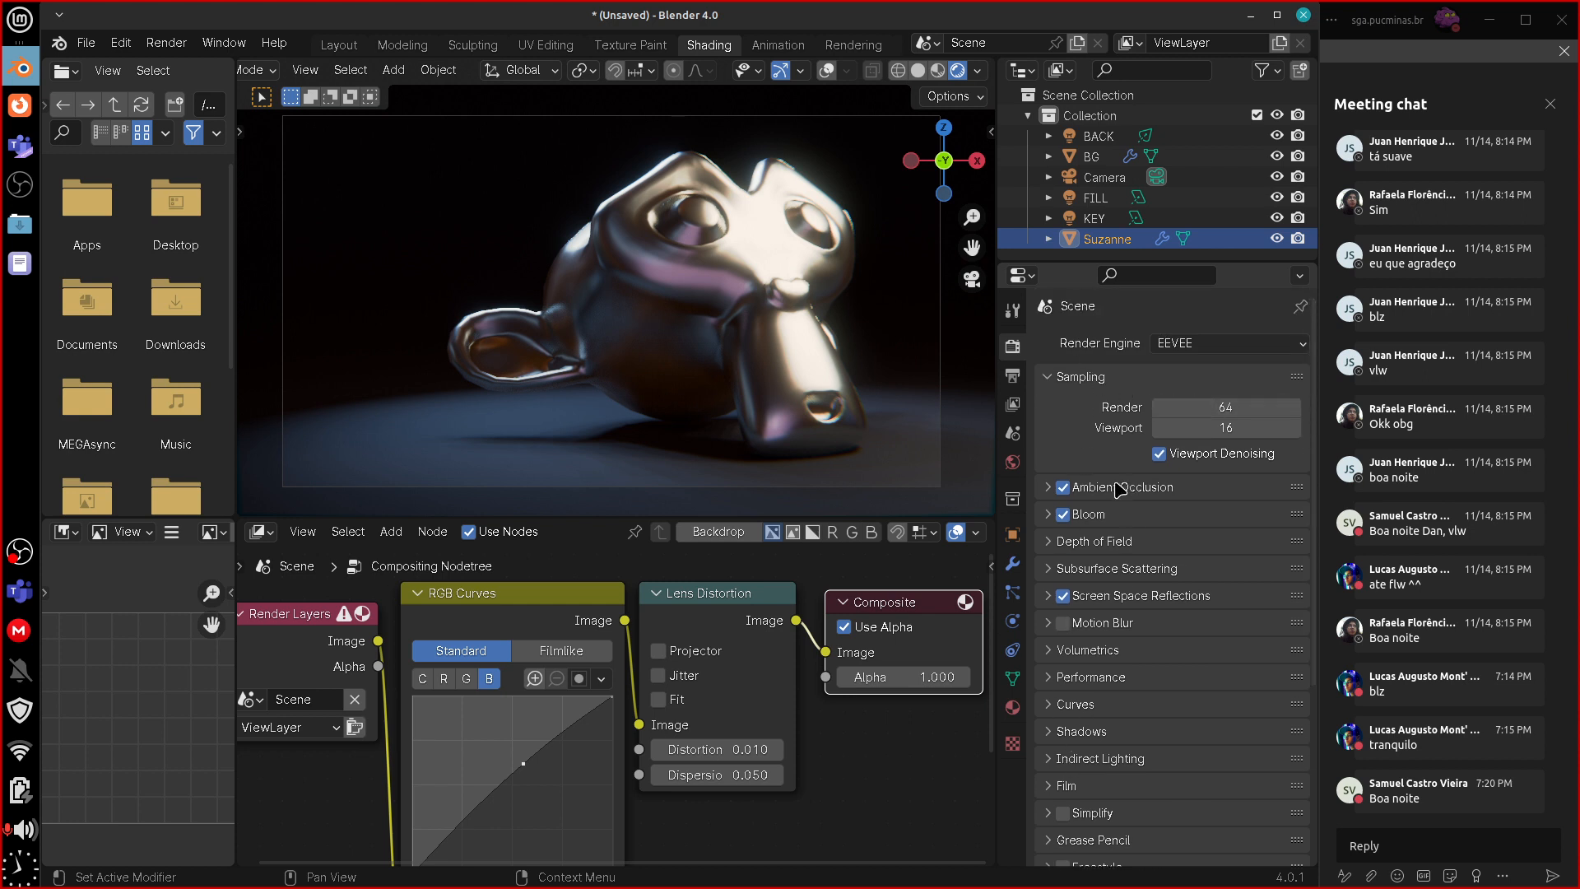
{"action": "left_click", "coordinate": [1066, 596]}
{"action": "left_click", "coordinate": [1066, 598]}
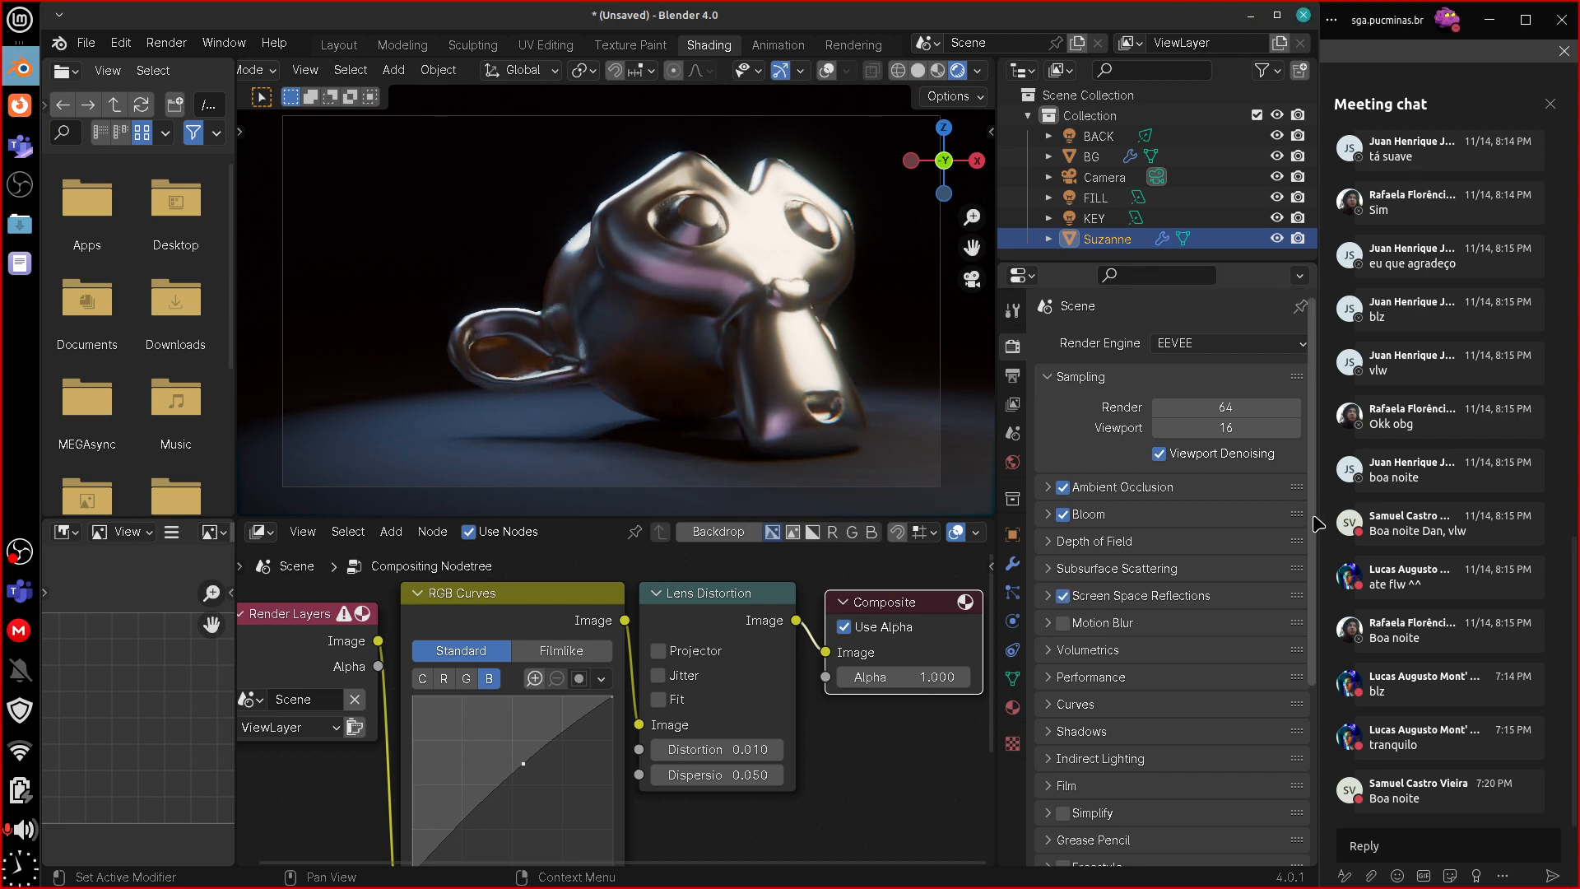
{"action": "left_click_drag", "start_coordinate": [1315, 525], "coordinate": [1311, 741]}
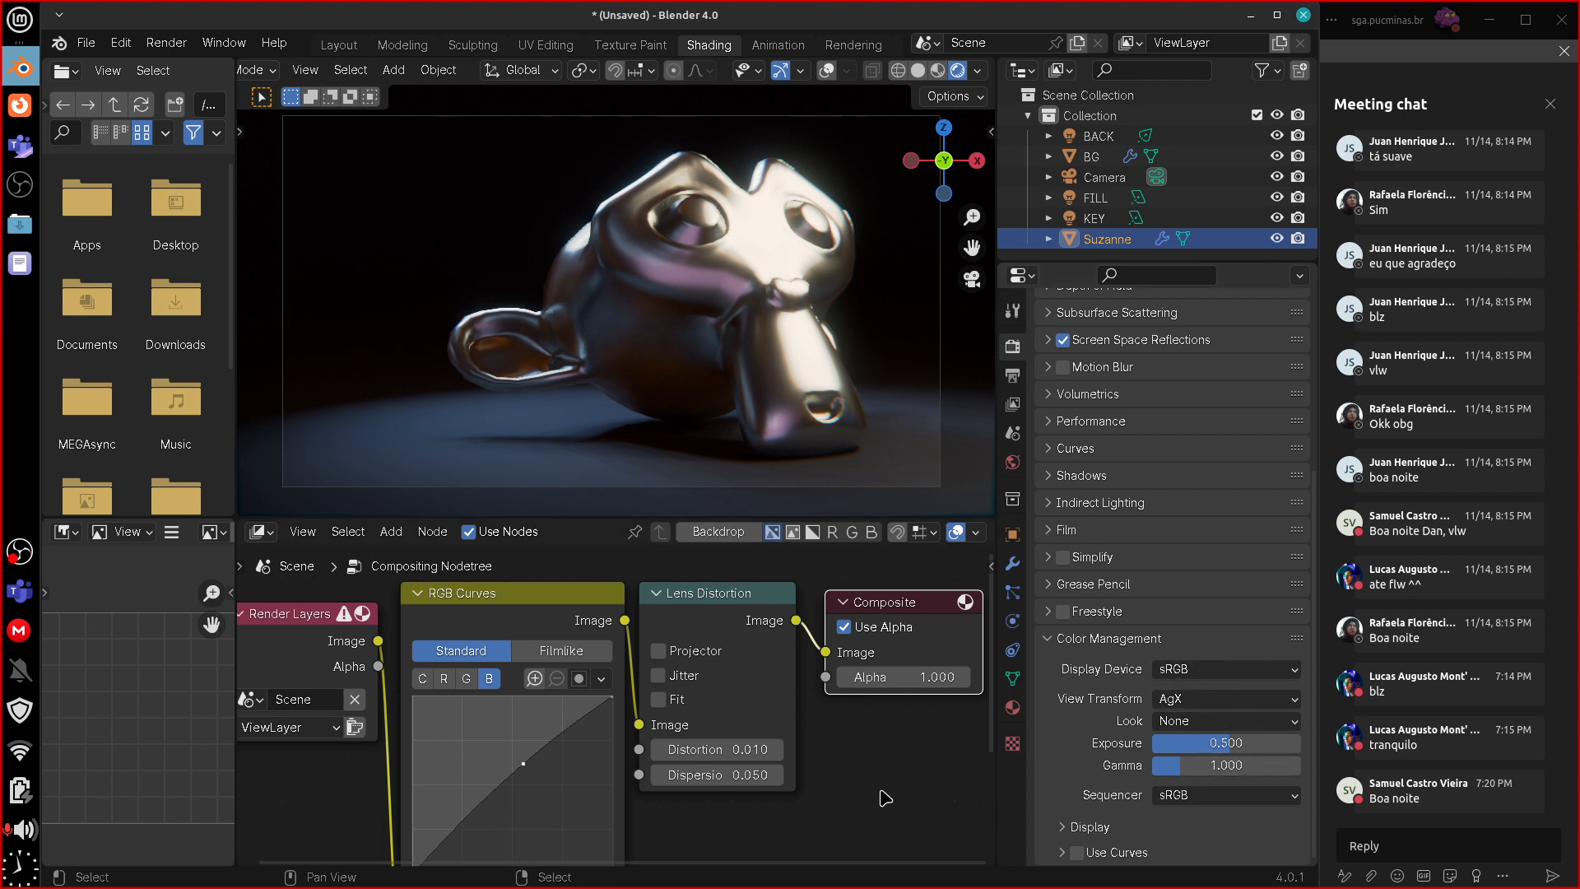
{"action": "mouse_move", "coordinate": [855, 825]}
{"action": "middle_mouse_down"}
{"action": "mouse_move", "coordinate": [874, 814]}
{"action": "mouse_move", "coordinate": [880, 828]}
{"action": "middle_mouse_up"}
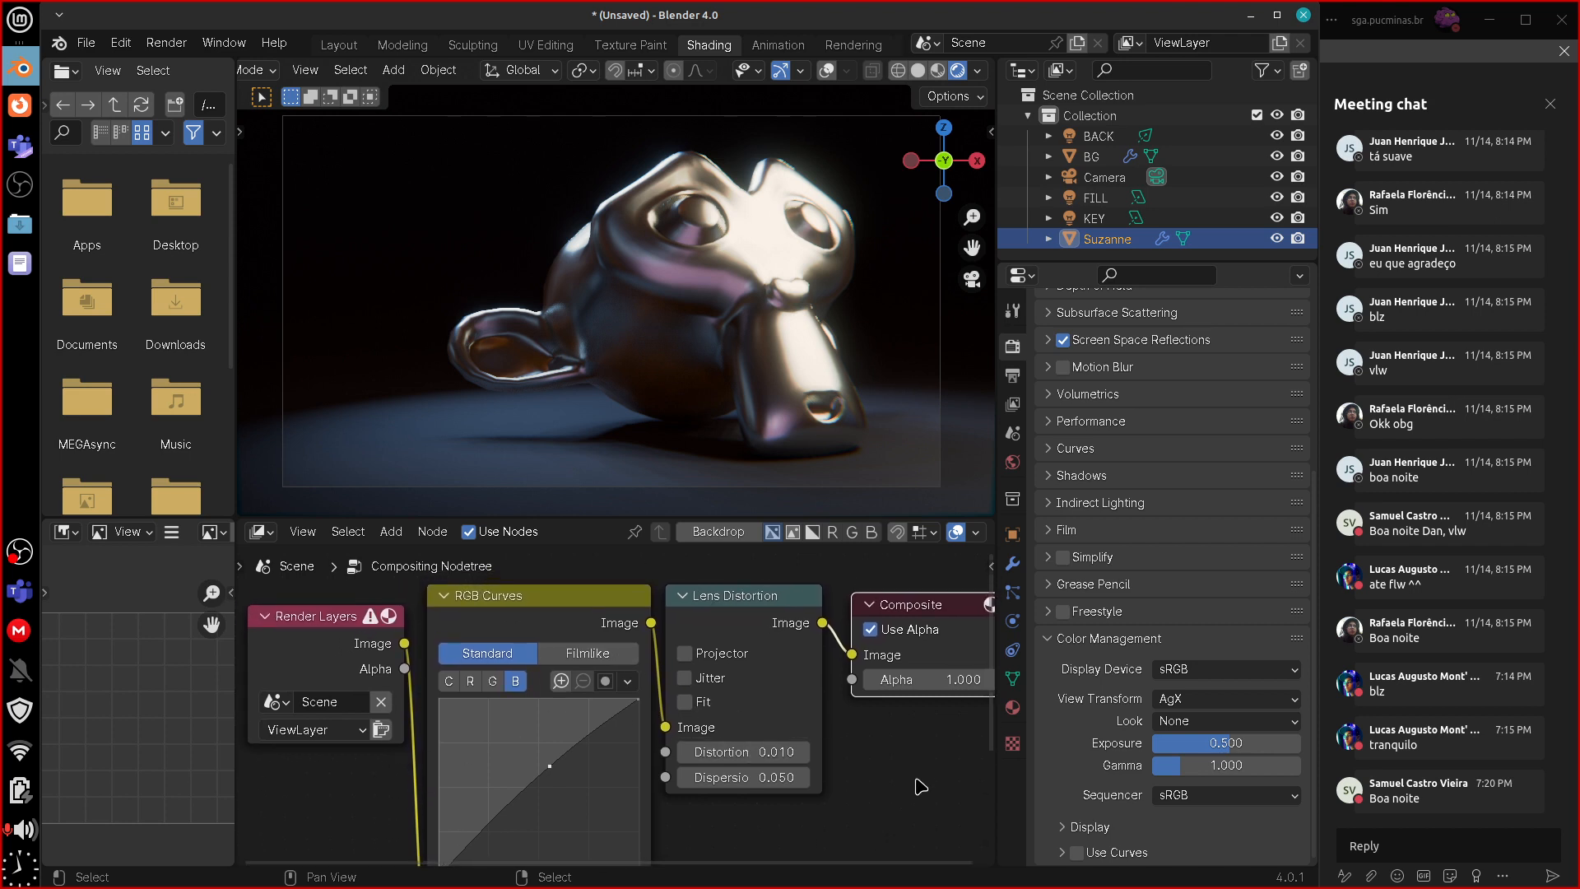
{"action": "middle_click_drag", "start_coordinate": [926, 778], "coordinate": [920, 783]}
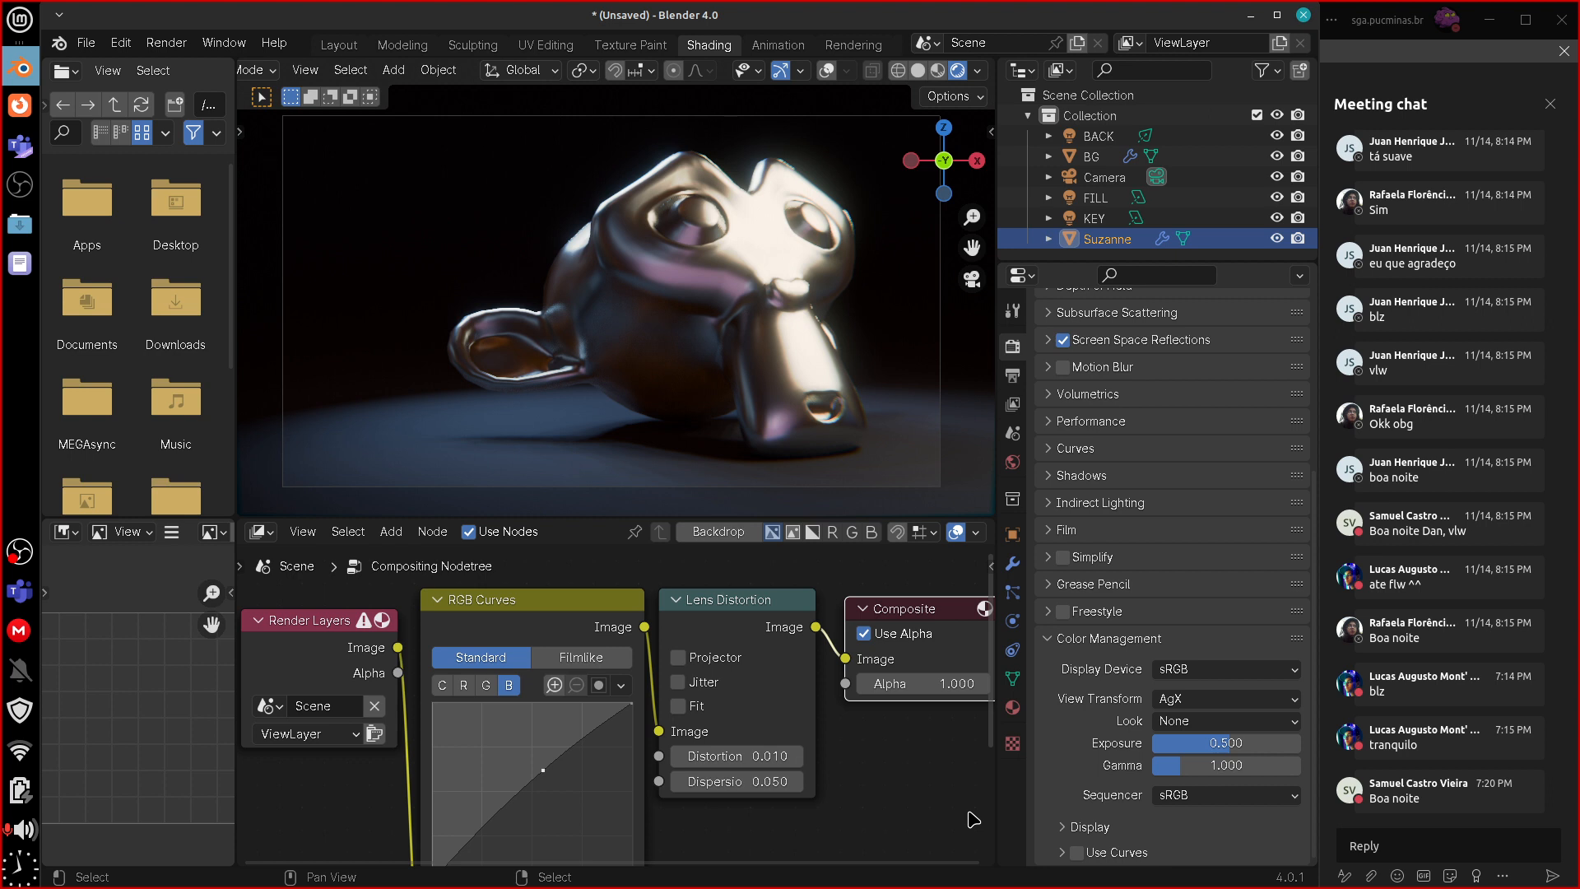
- Render the still image of the scene, view the composited result, and close the render window
{"action": "left_click", "coordinate": [869, 502]}
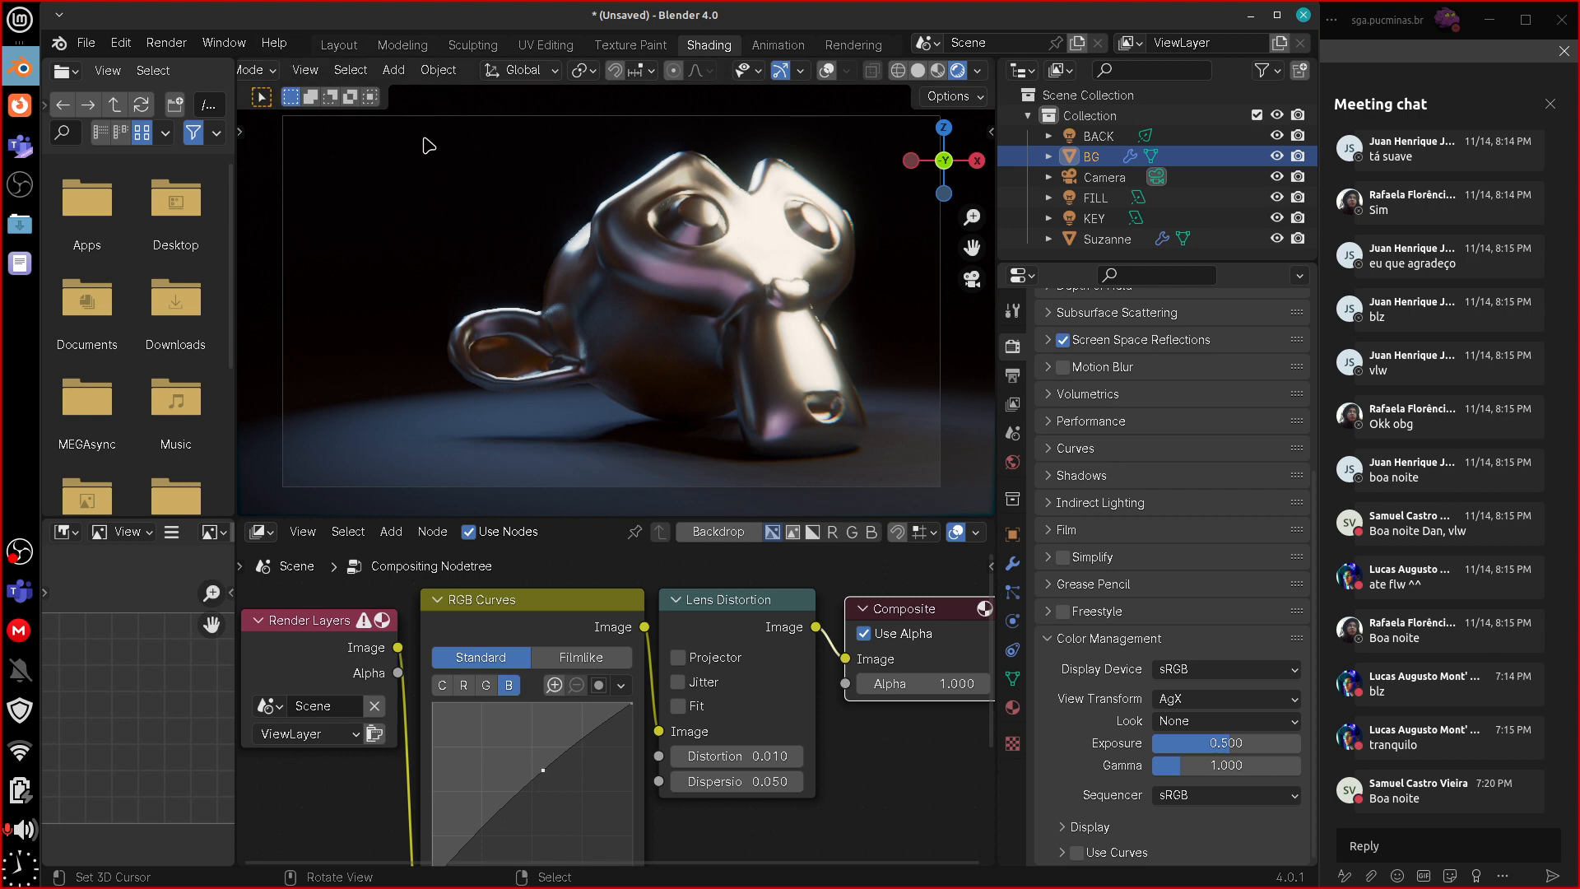
{"action": "left_click", "coordinate": [166, 43]}
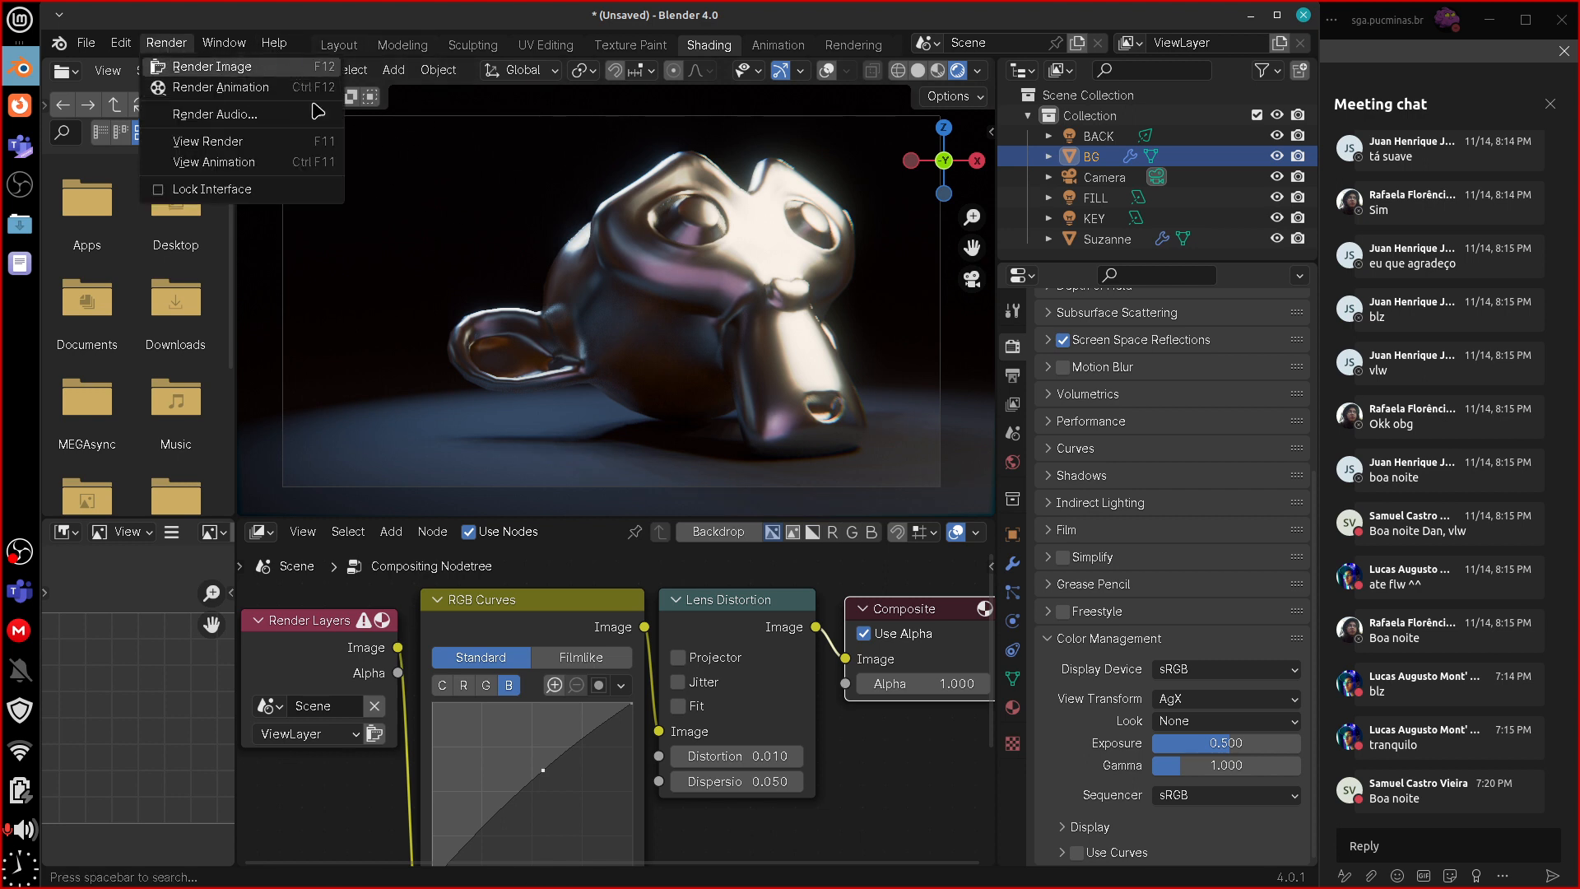
{"action": "left_click", "coordinate": [212, 66]}
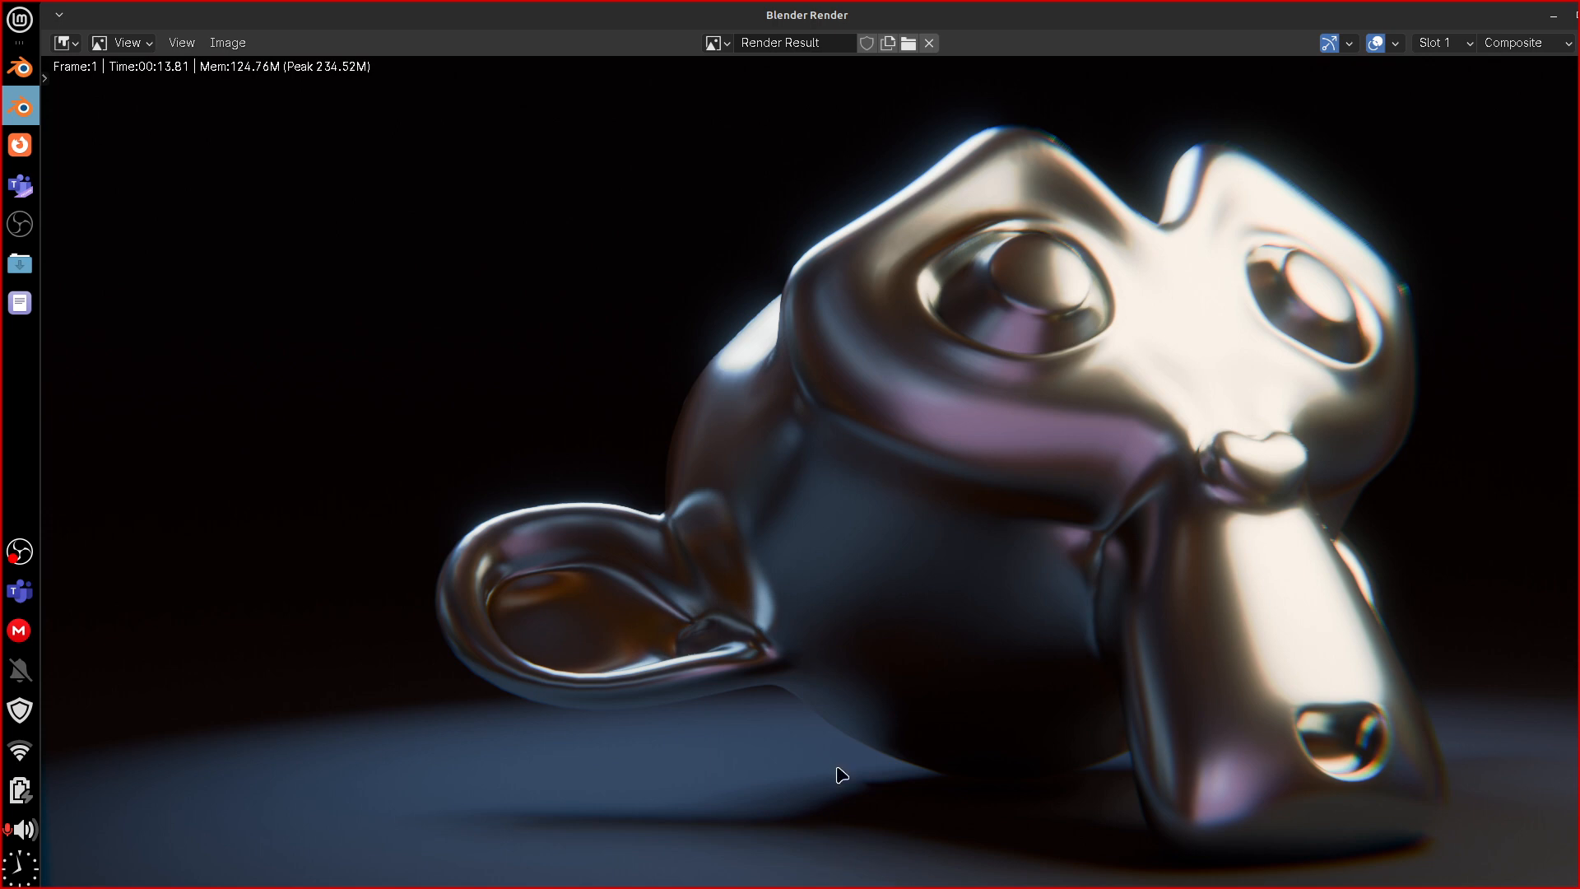
{"action": "left_click_drag", "start_coordinate": [1104, 31], "coordinate": [968, 209]}
{"action": "left_click", "coordinate": [1354, 200]}
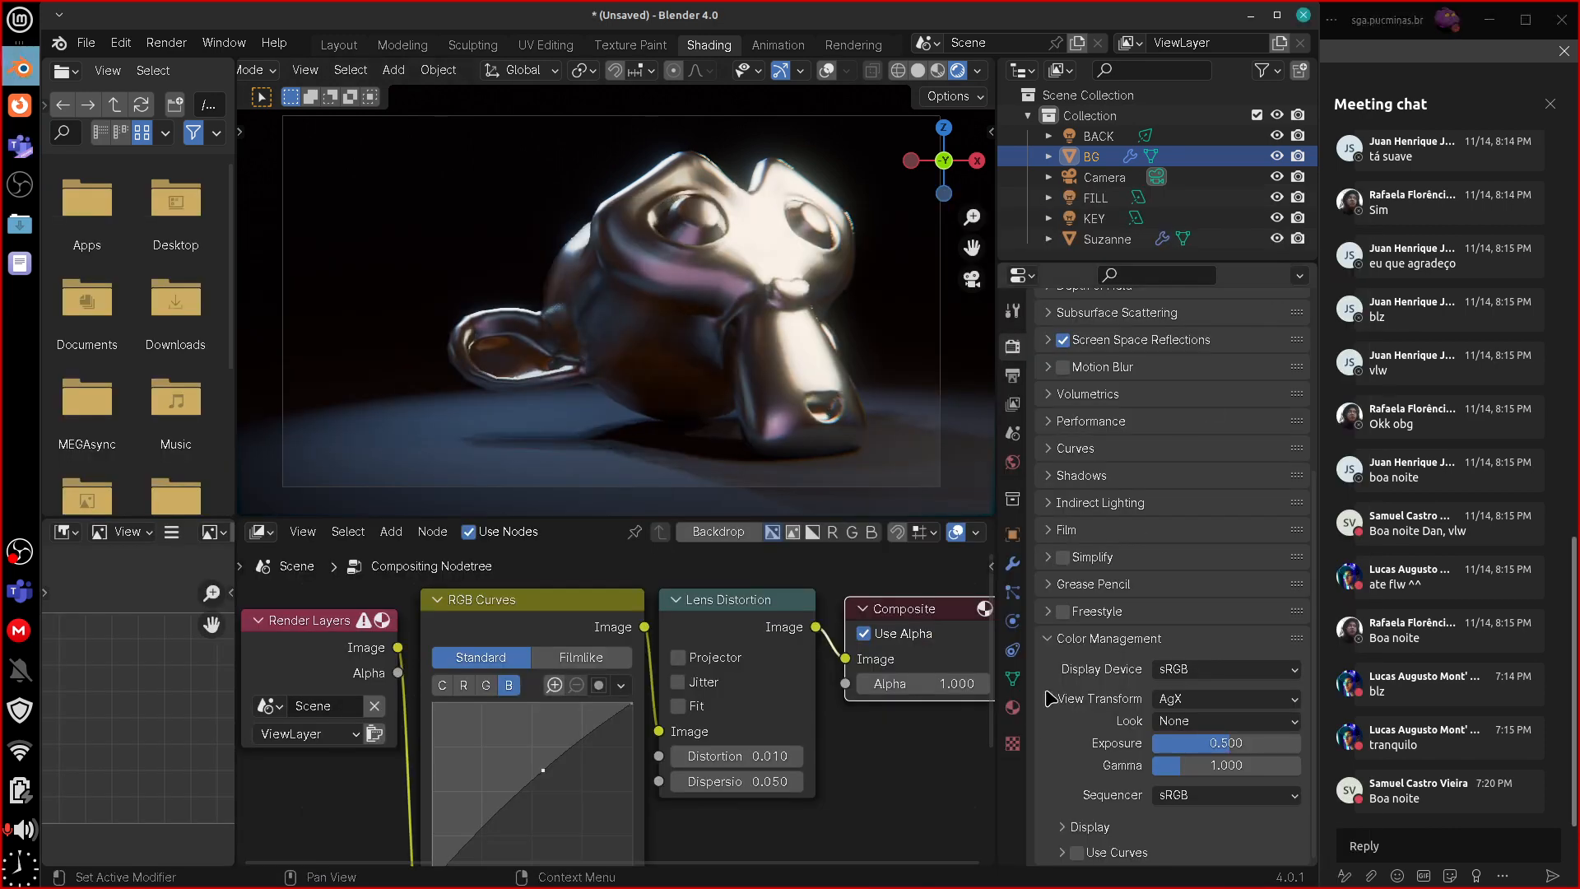
- Spread the compositor nodes apart, leaving free space between Lens Distortion and Composite
{"action": "middle_click_drag", "start_coordinate": [718, 706], "coordinate": [842, 697]}
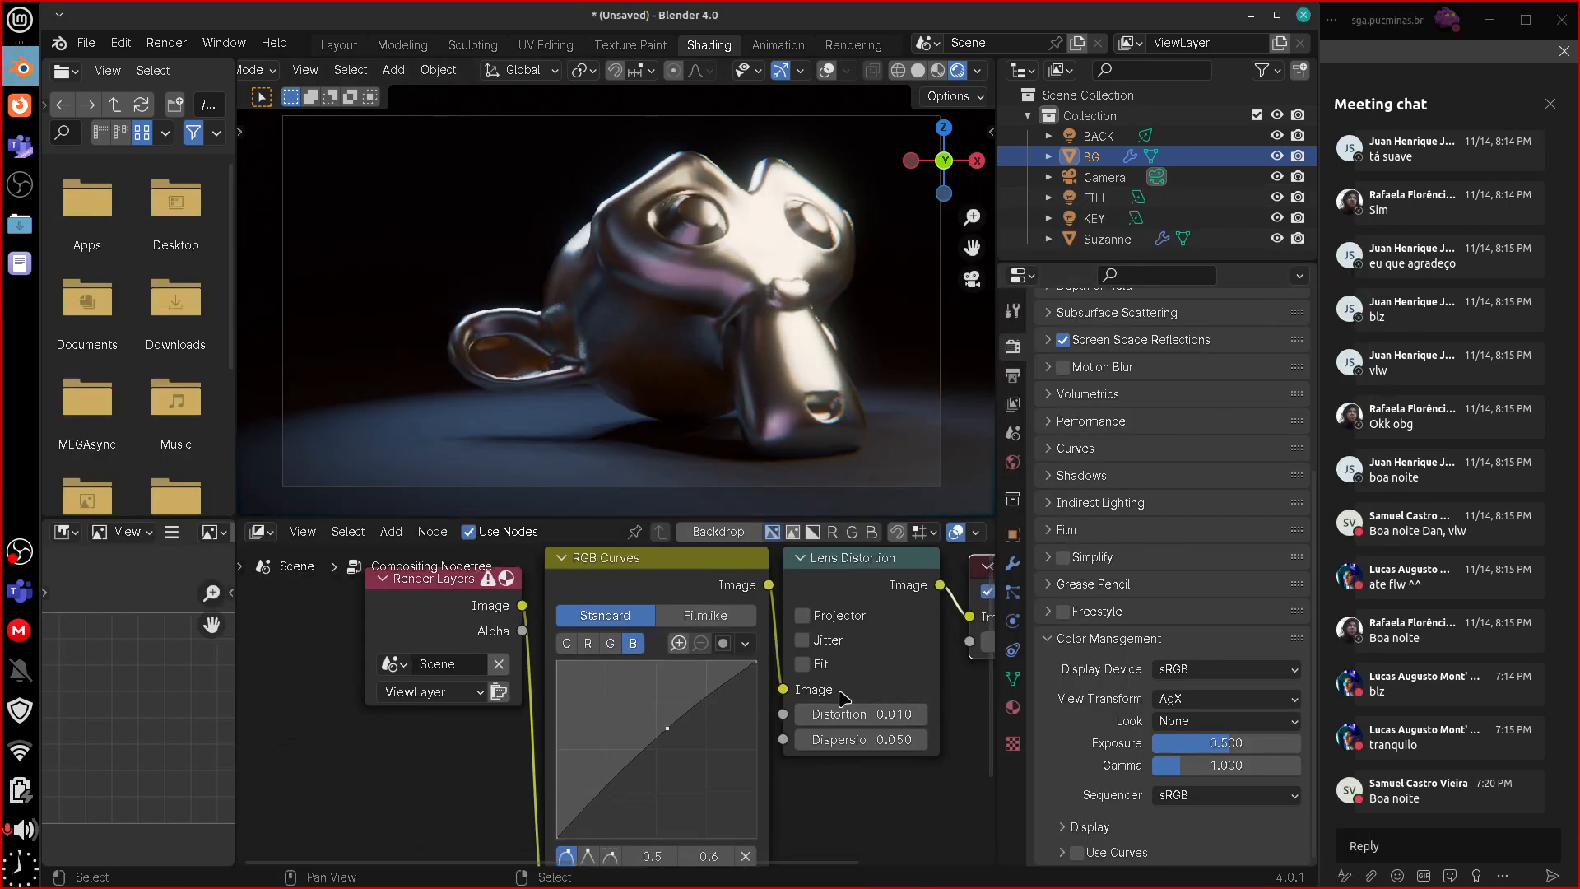
{"action": "left_click_drag", "start_coordinate": [411, 596], "coordinate": [292, 613]}
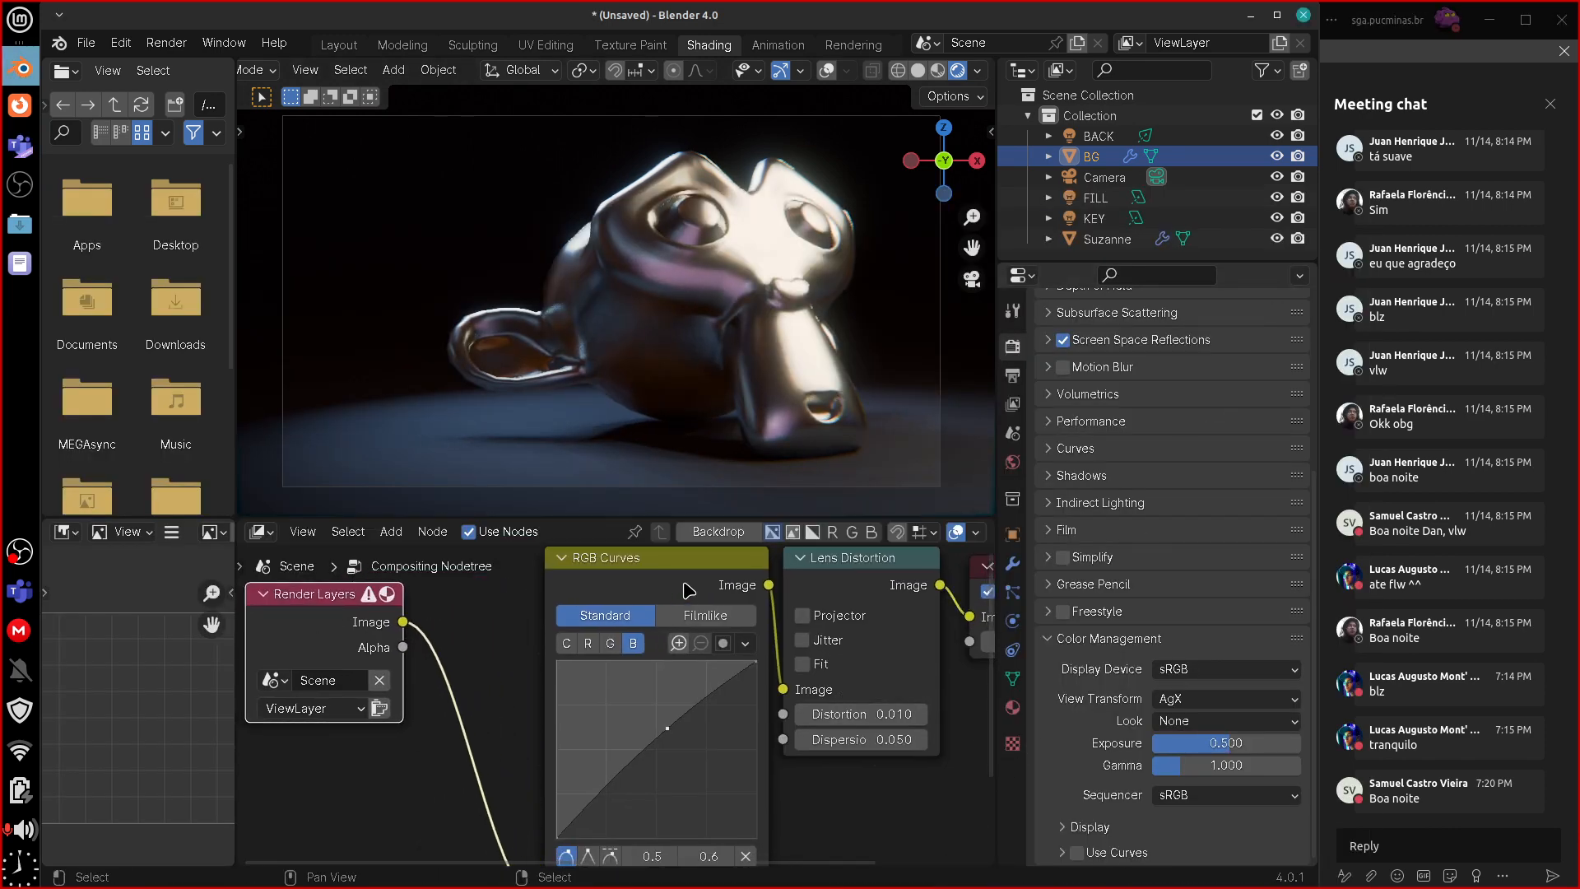
{"action": "left_click_drag", "start_coordinate": [680, 577], "coordinate": [566, 608]}
{"action": "middle_click_drag", "start_coordinate": [857, 800], "coordinate": [737, 820]}
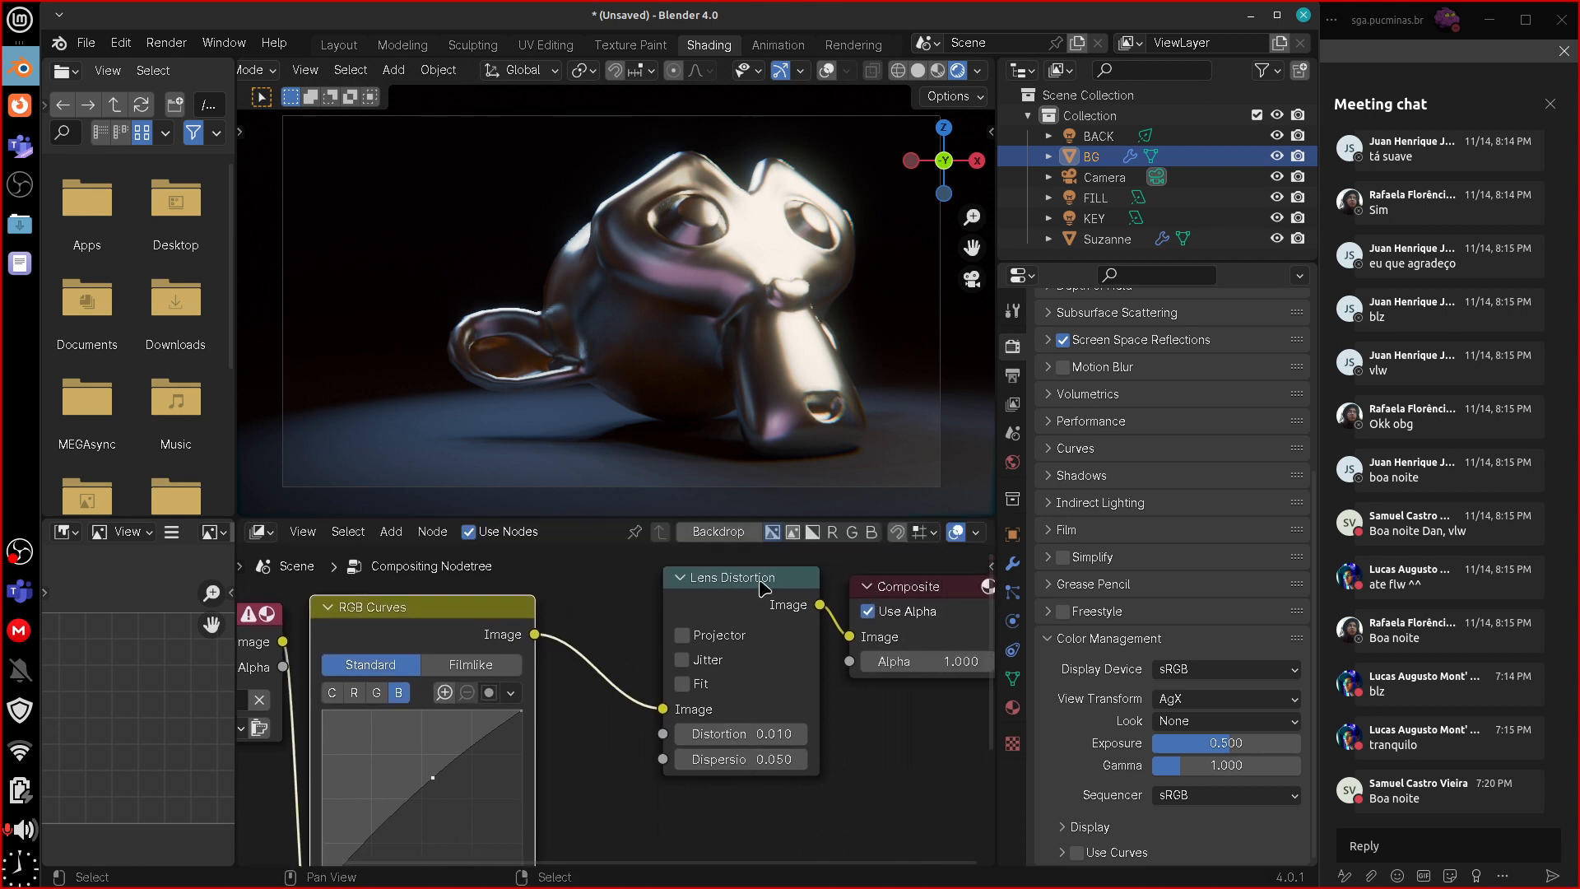
{"action": "left_click_drag", "start_coordinate": [740, 577], "coordinate": [623, 602]}
{"action": "left_click_drag", "start_coordinate": [923, 593], "coordinate": [966, 629]}
- Add a Movie Distortion node on the link between Lens Distortion and Composite
{"action": "key", "text": "shift+a"}
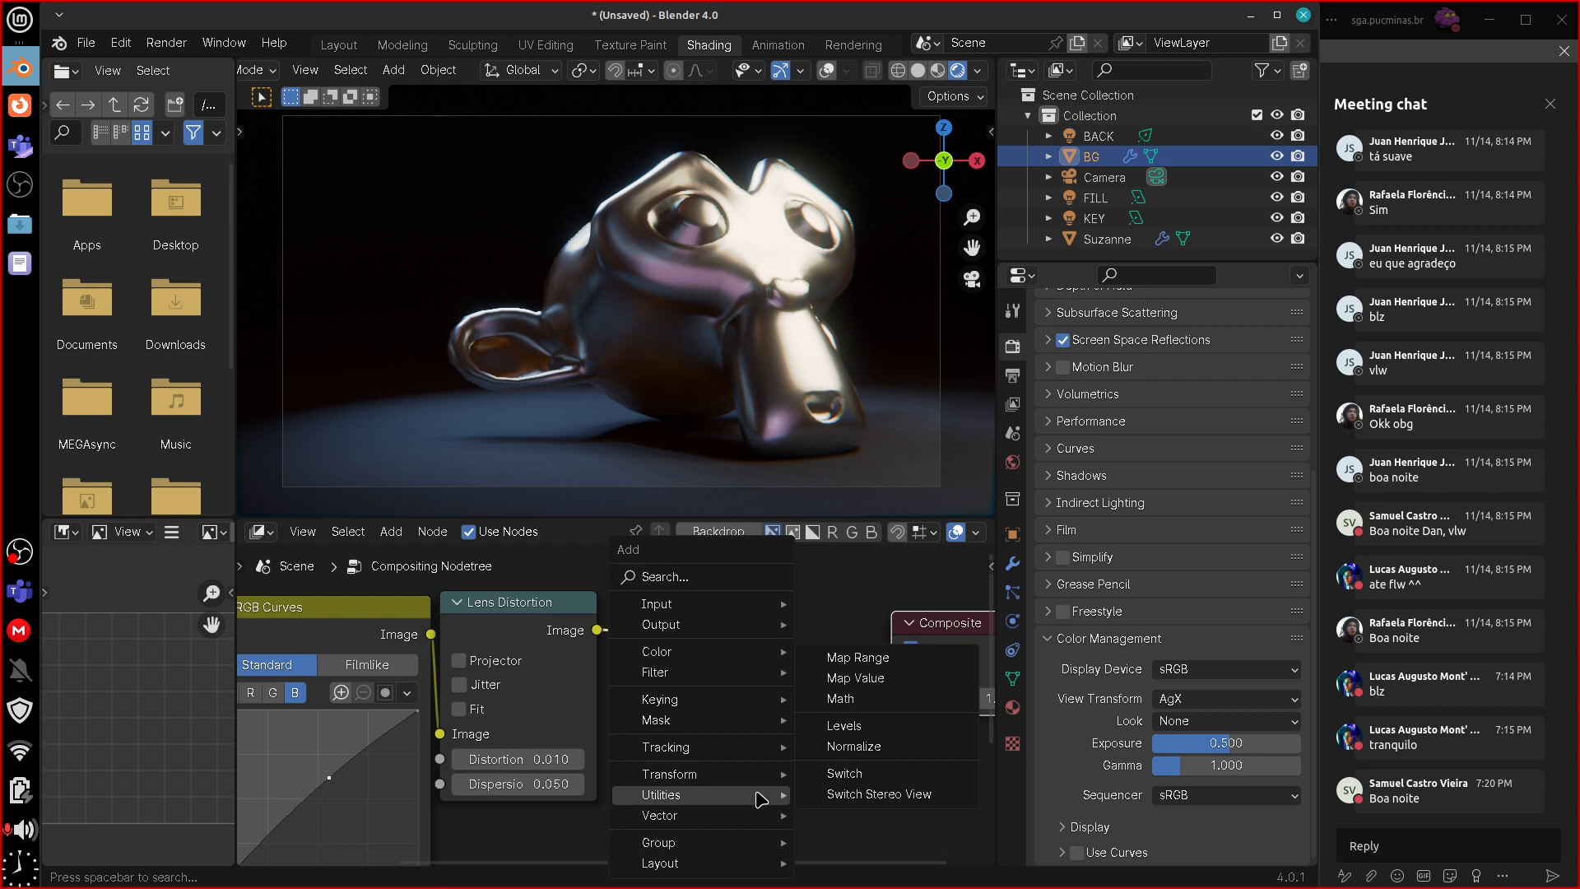
{"action": "mouse_move", "coordinate": [746, 678]}
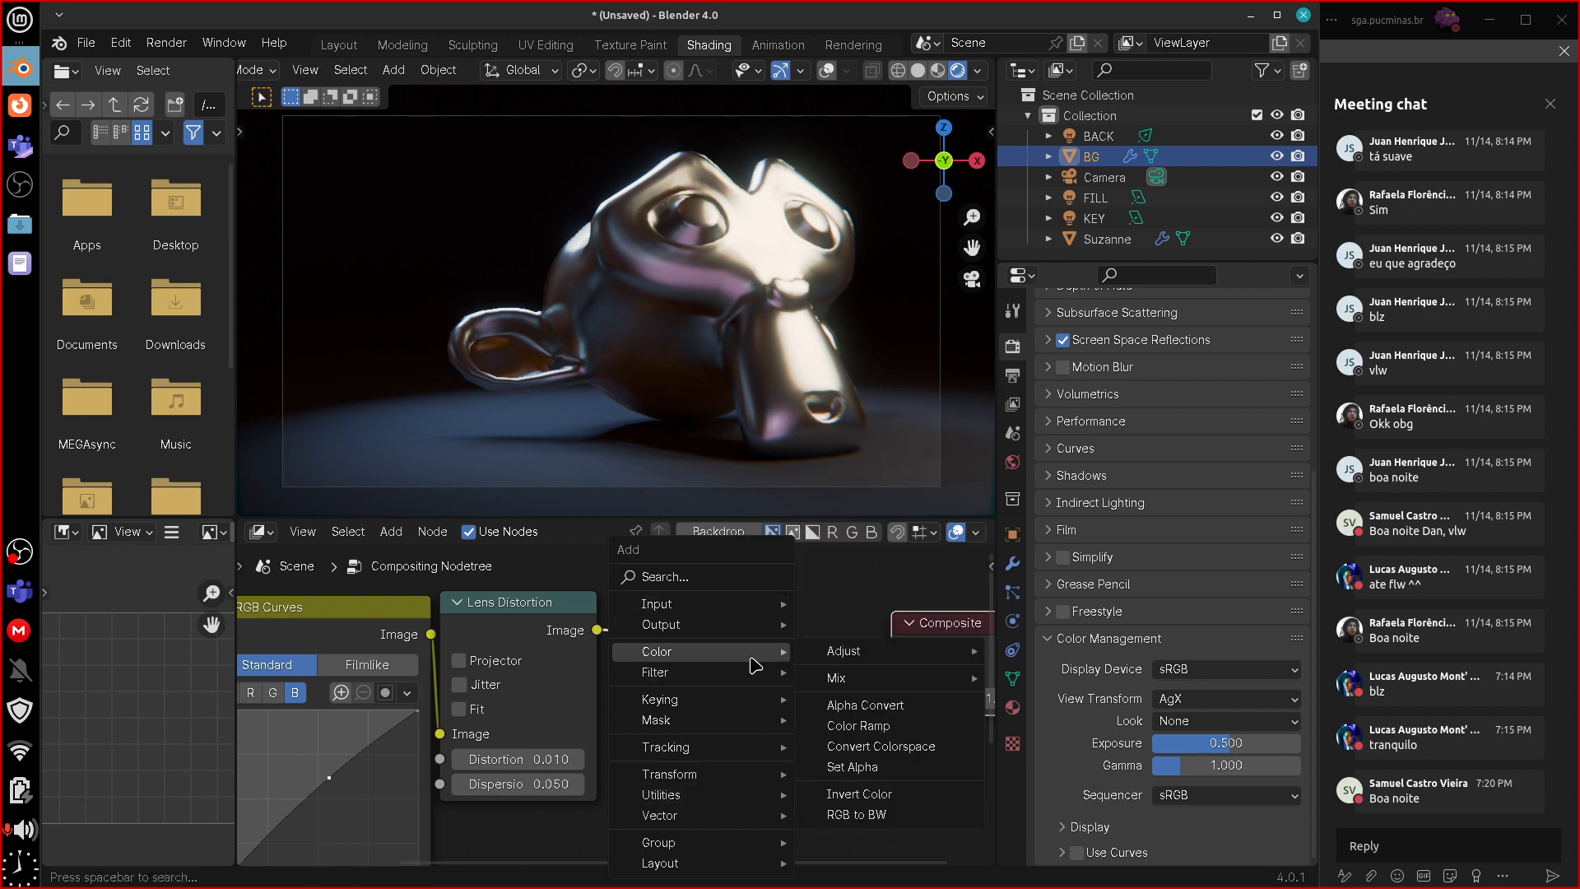
{"action": "mouse_move", "coordinate": [782, 775]}
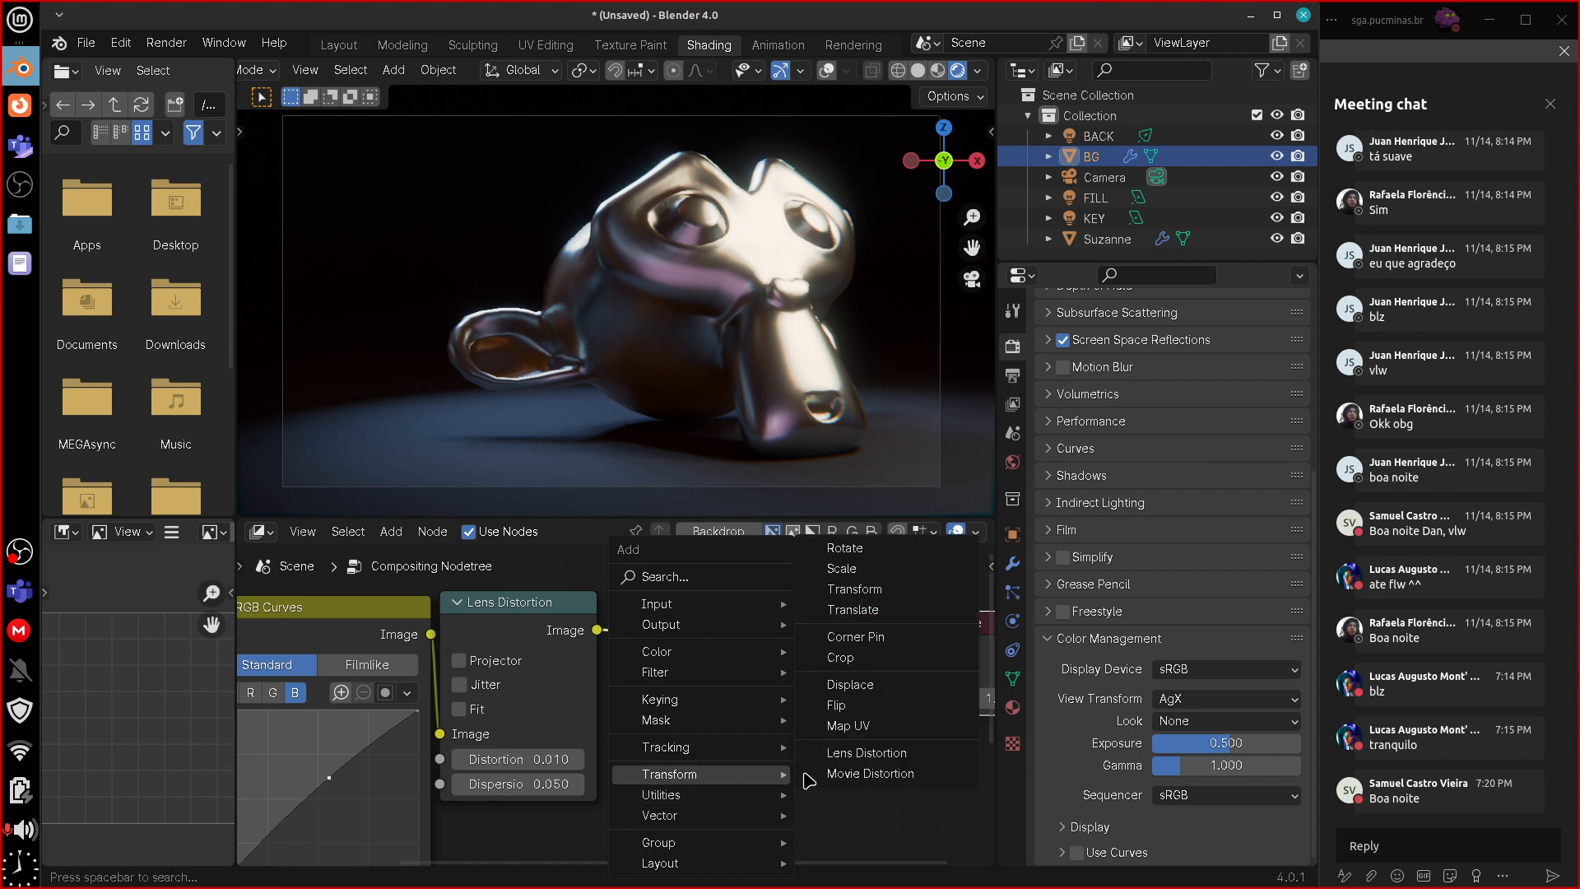
{"action": "left_click", "coordinate": [916, 774]}
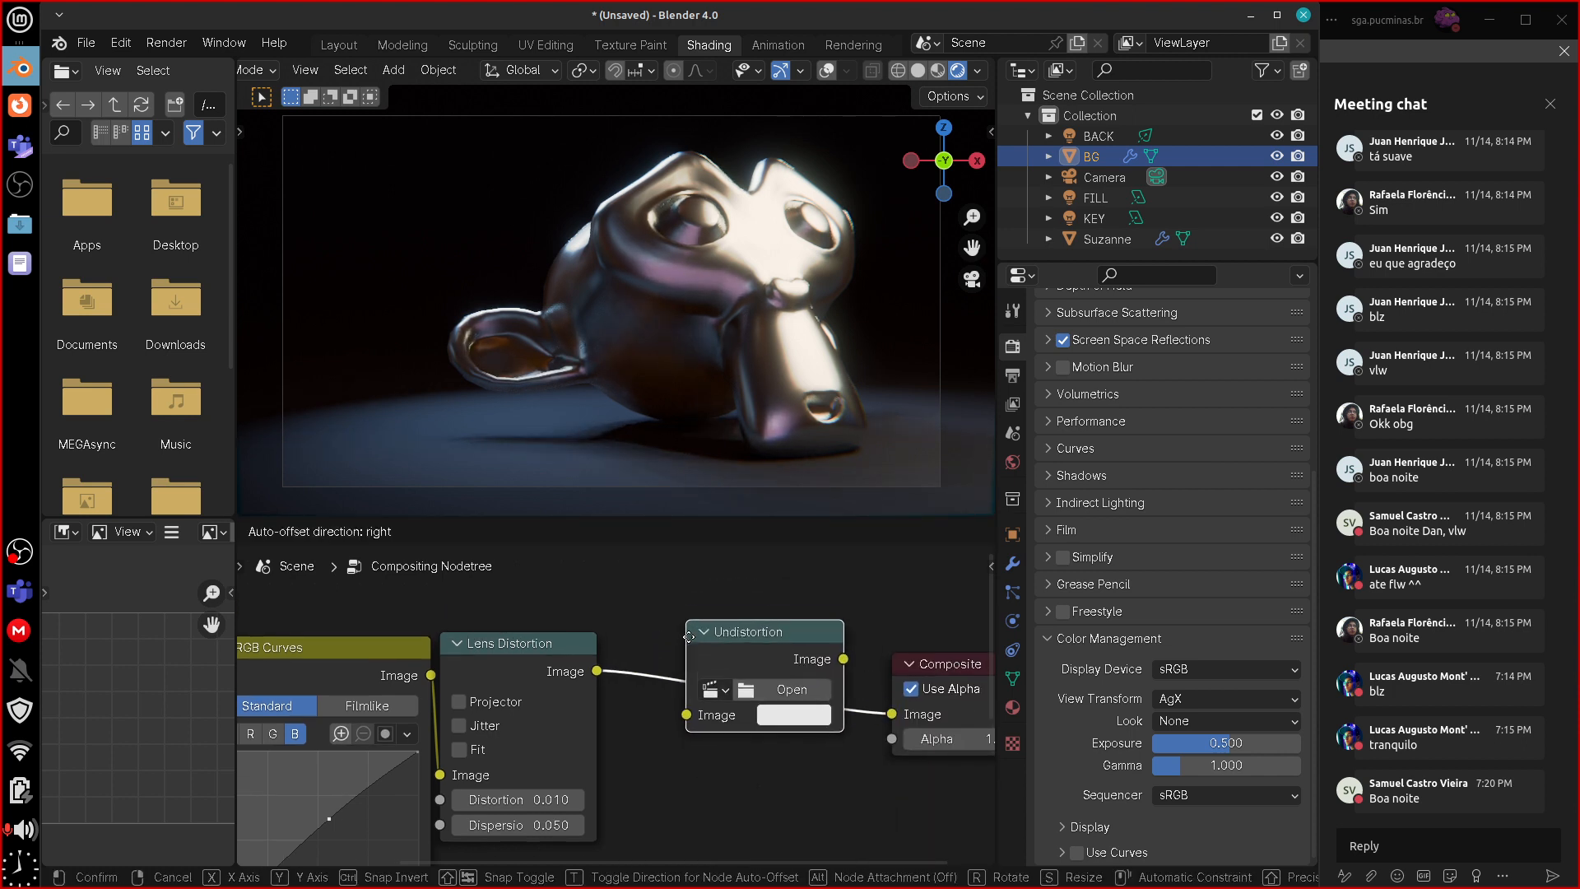
{"action": "left_click", "coordinate": [687, 619]}
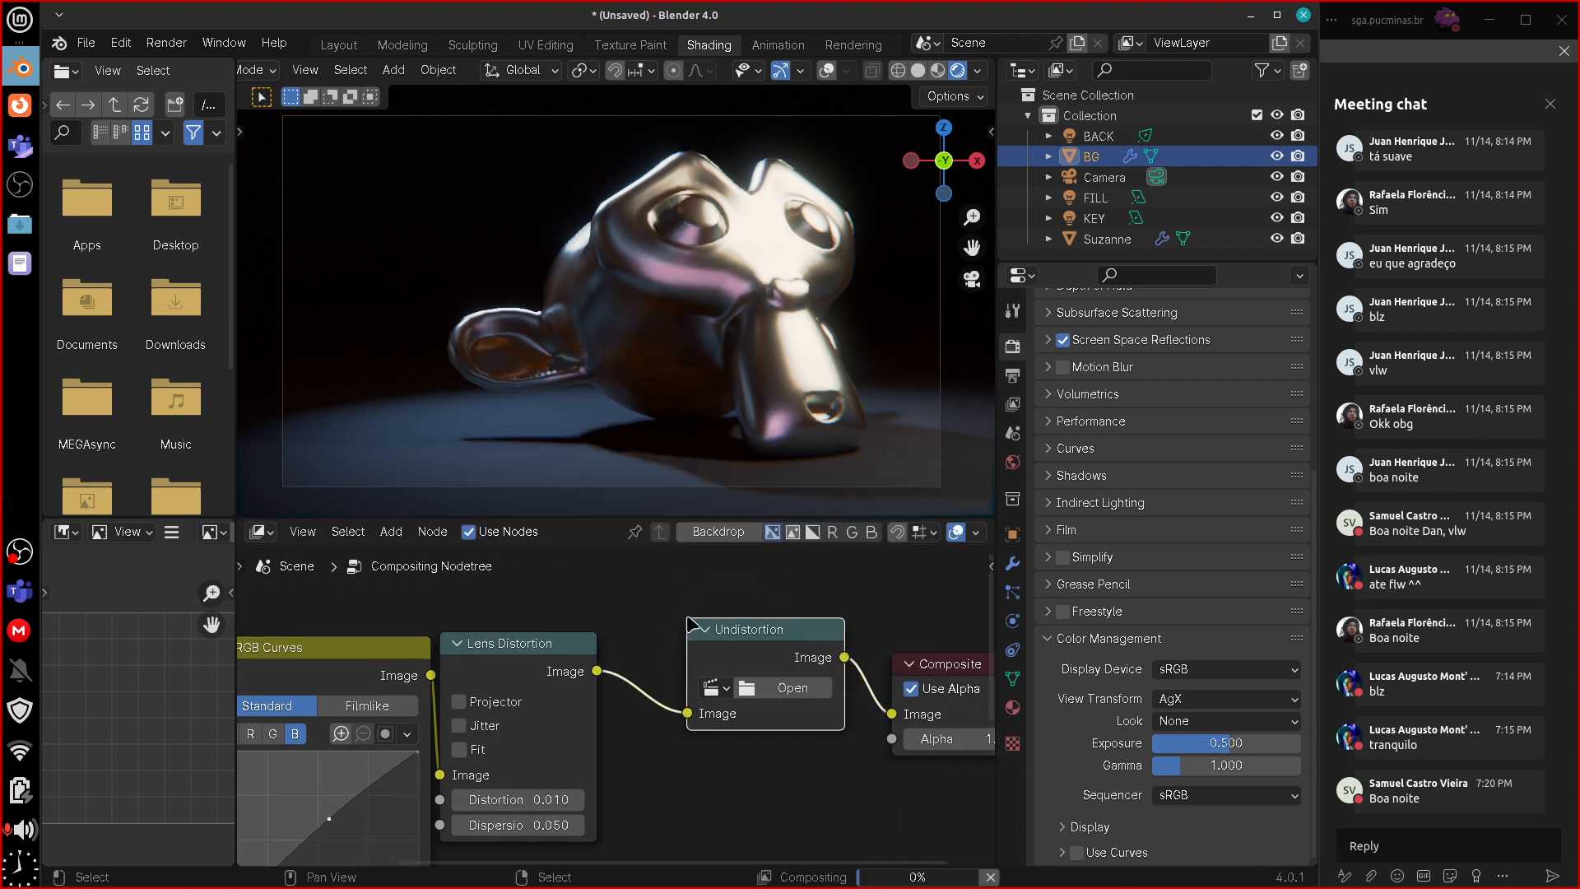
- Look in the Videos folder for a movie clip to load into the Movie Distortion node, and cancel the file selection
{"action": "left_click", "coordinate": [724, 689]}
{"action": "left_click", "coordinate": [724, 689]}
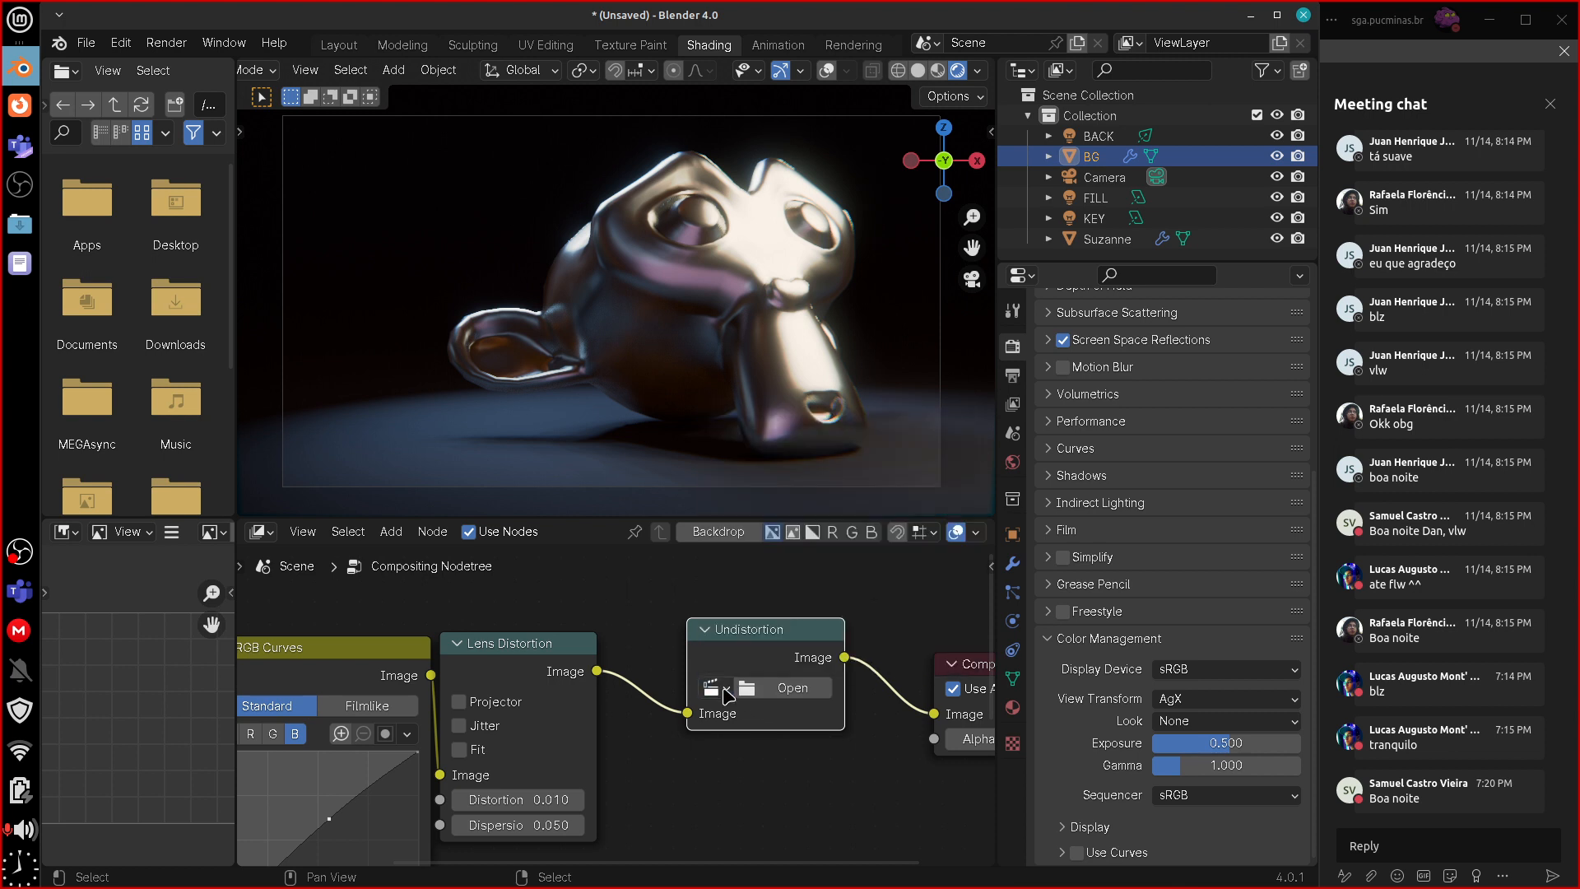
{"action": "left_click", "coordinate": [782, 688]}
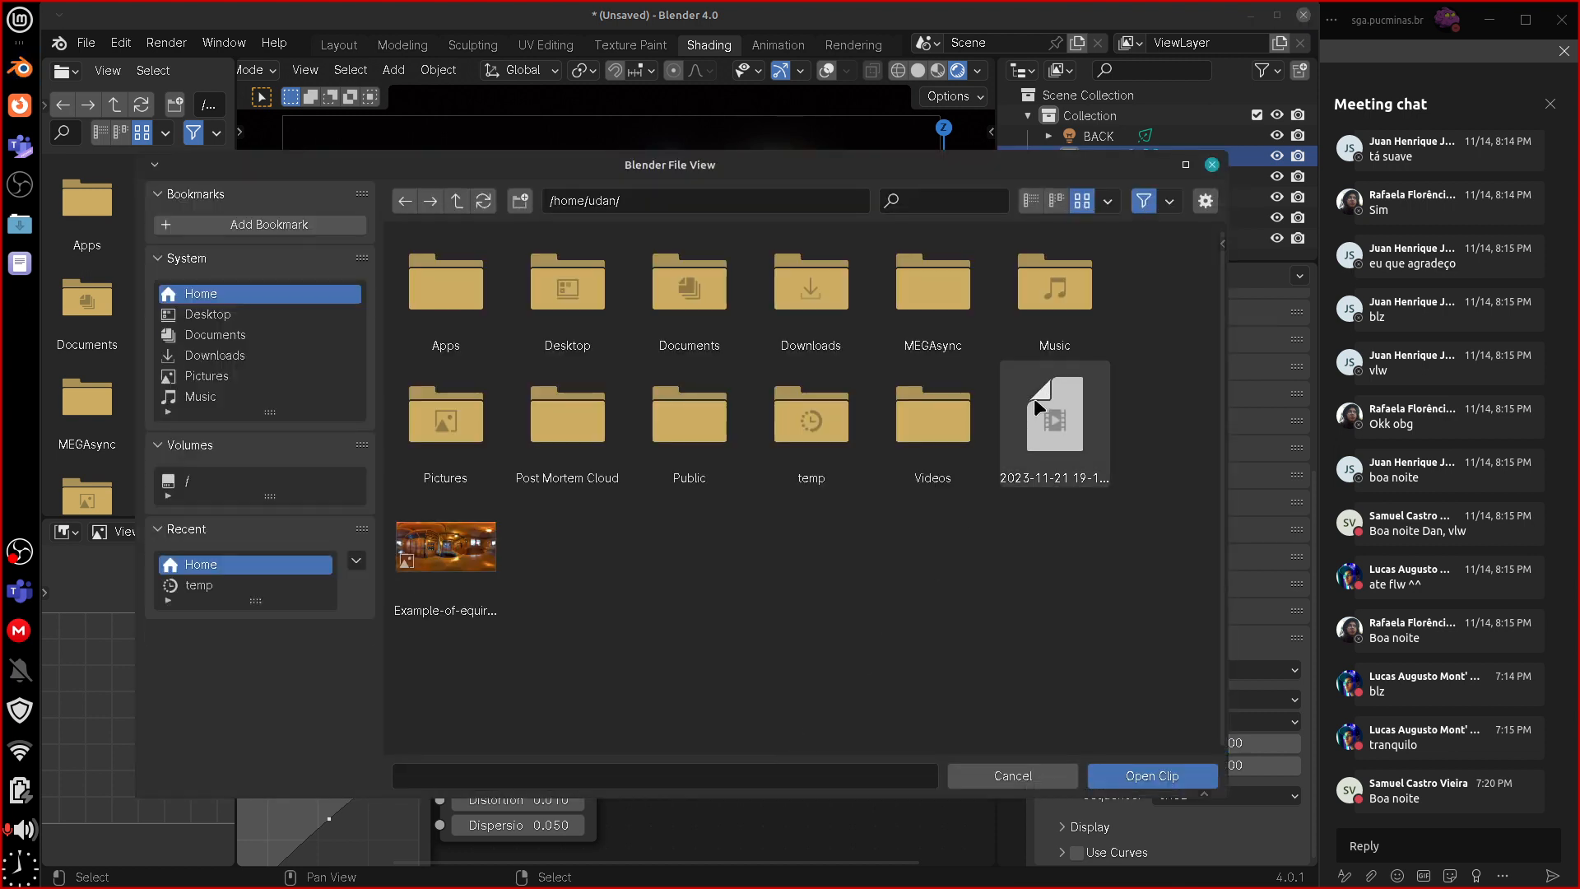
{"action": "double_click", "coordinate": [932, 448]}
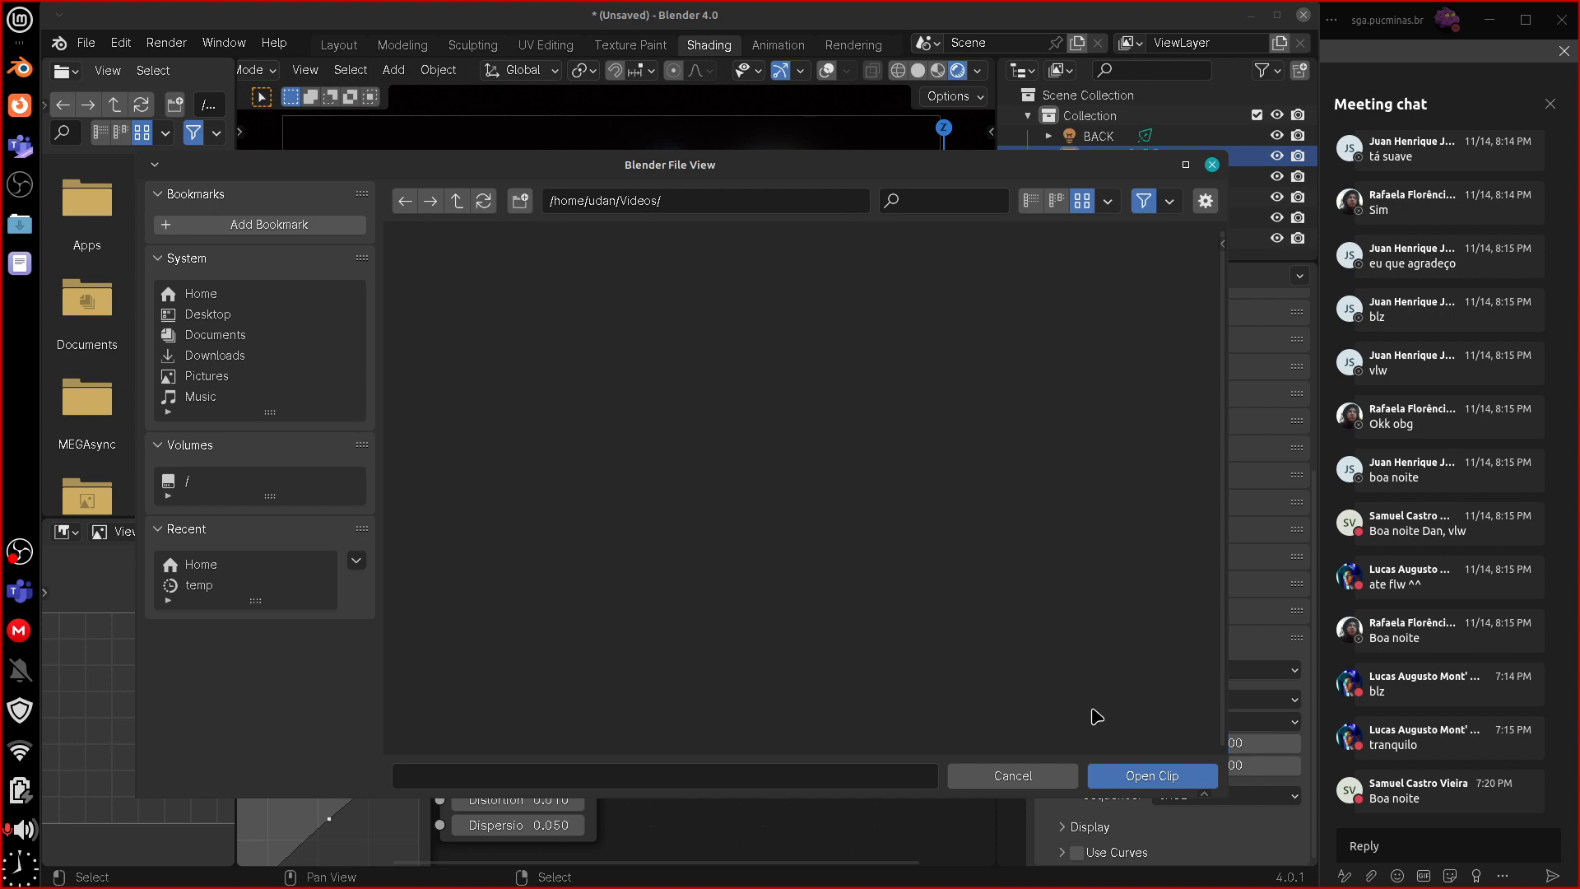
{"action": "left_click", "coordinate": [1014, 776]}
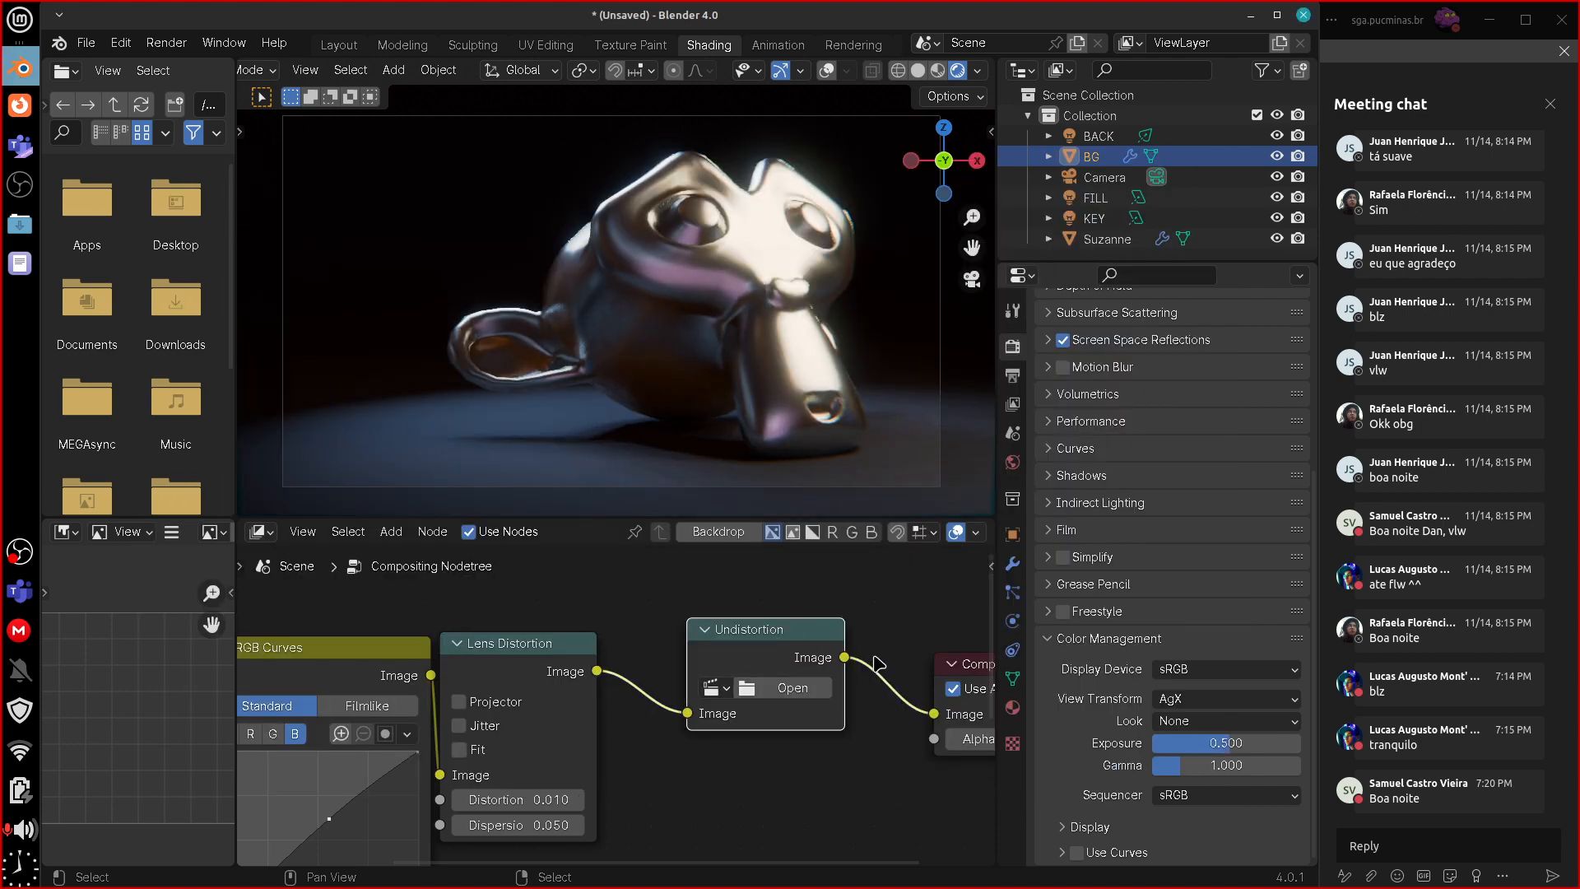
- Delete the Movie Distortion node and link the Lens Distortion image output directly to the Composite node
{"action": "key", "text": "x"}
{"action": "left_click_drag", "start_coordinate": [599, 671], "coordinate": [898, 651]}
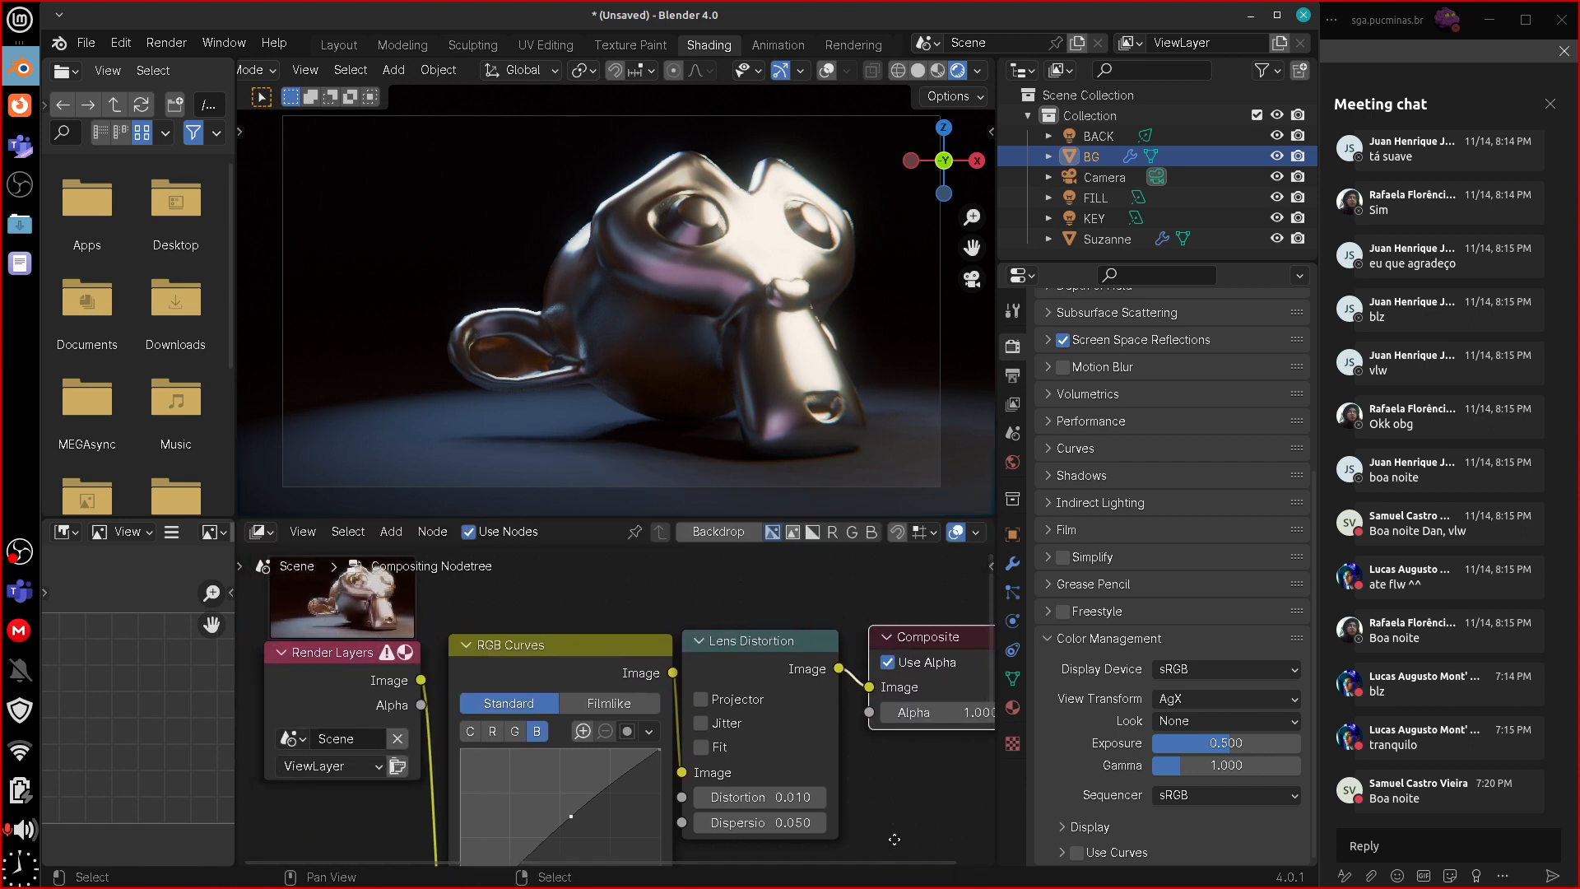
- Adjust the positions of the Composite and Render Layers nodes to keep the compositor chain compact
{"action": "middle_click_drag", "start_coordinate": [893, 835], "coordinate": [887, 847]}
{"action": "left_click_drag", "start_coordinate": [922, 651], "coordinate": [915, 659]}
{"action": "middle_click_drag", "start_coordinate": [879, 821], "coordinate": [918, 851]}
{"action": "left_click_drag", "start_coordinate": [365, 699], "coordinate": [364, 695]}
{"action": "middle_click_drag", "start_coordinate": [929, 850], "coordinate": [904, 807]}
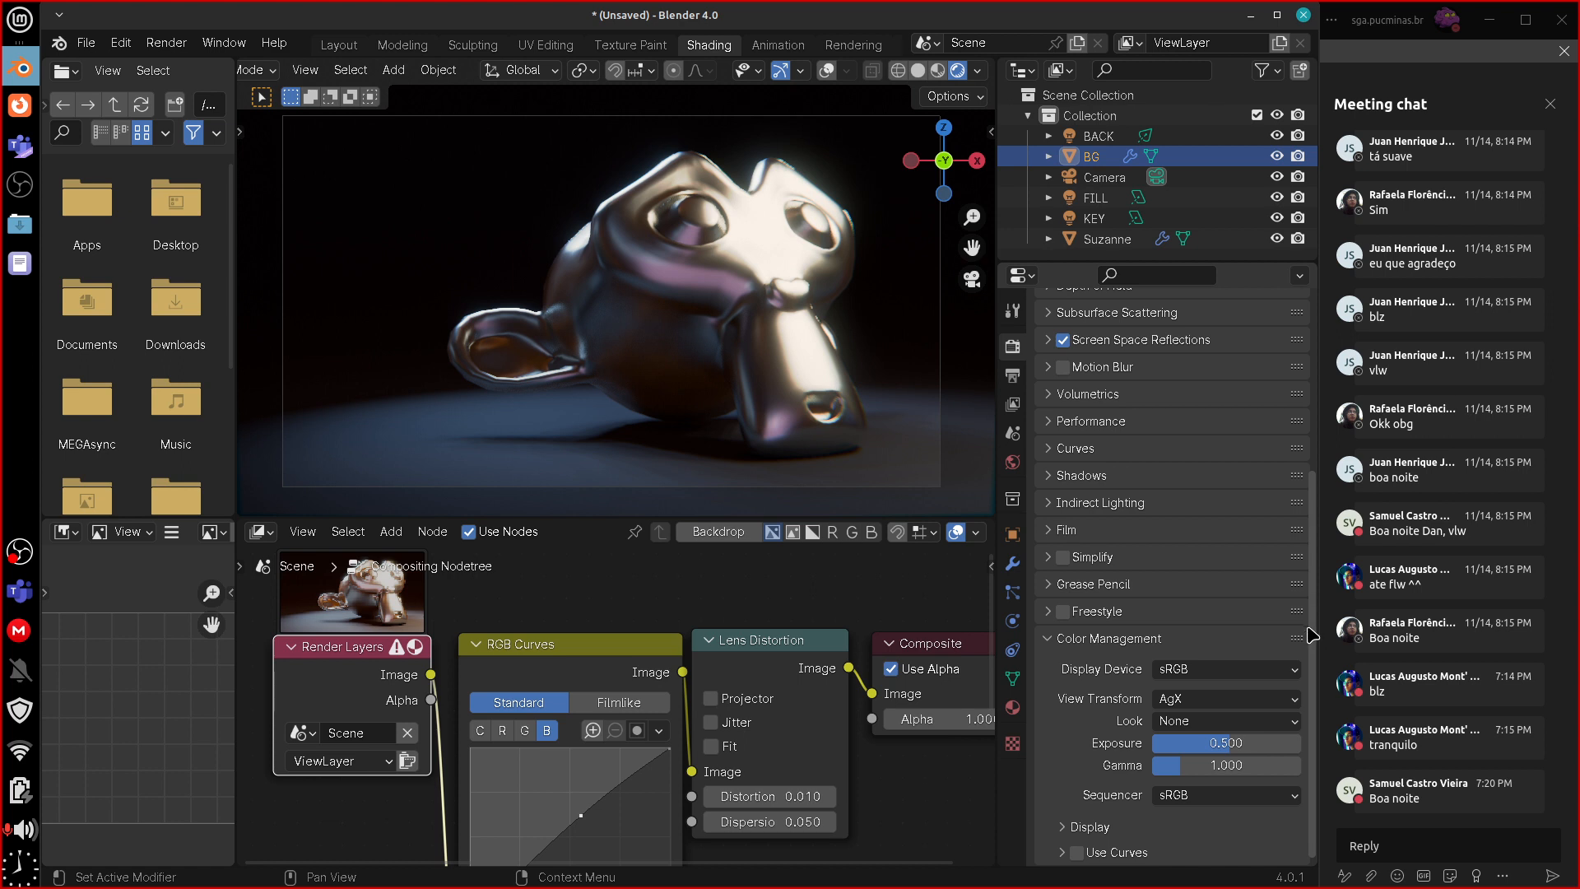
- Collapse the scene's Collection in the outliner, and collapse the Passes and View Layer sections of the view layer settings
{"action": "scroll", "coordinate": [1313, 634], "scroll_direction": "up", "scroll_amount": 8}
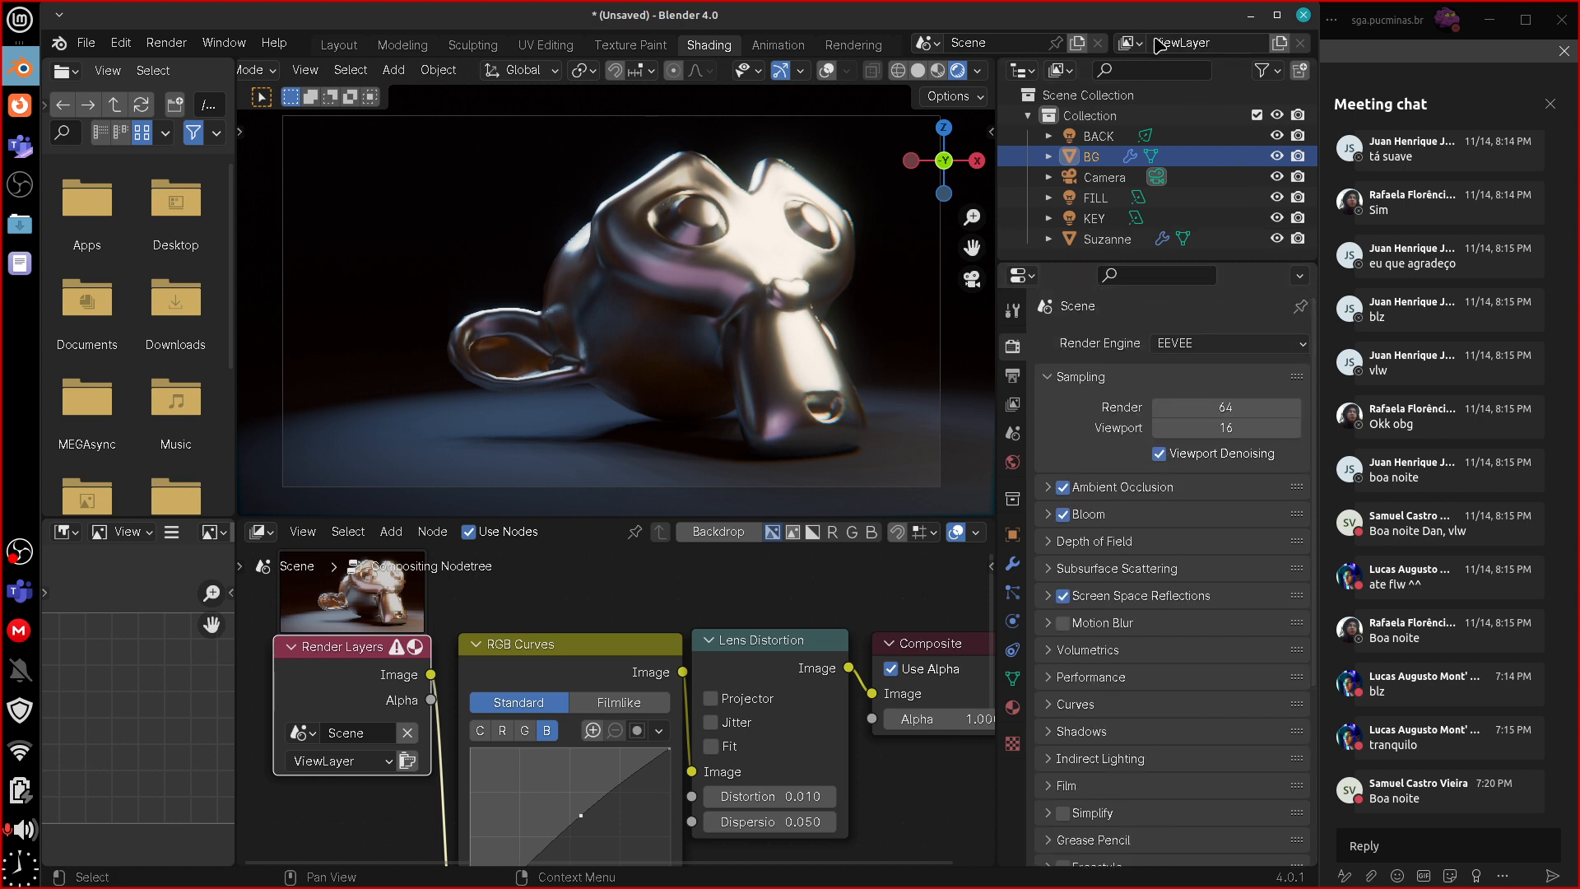
{"action": "left_click", "coordinate": [1028, 116]}
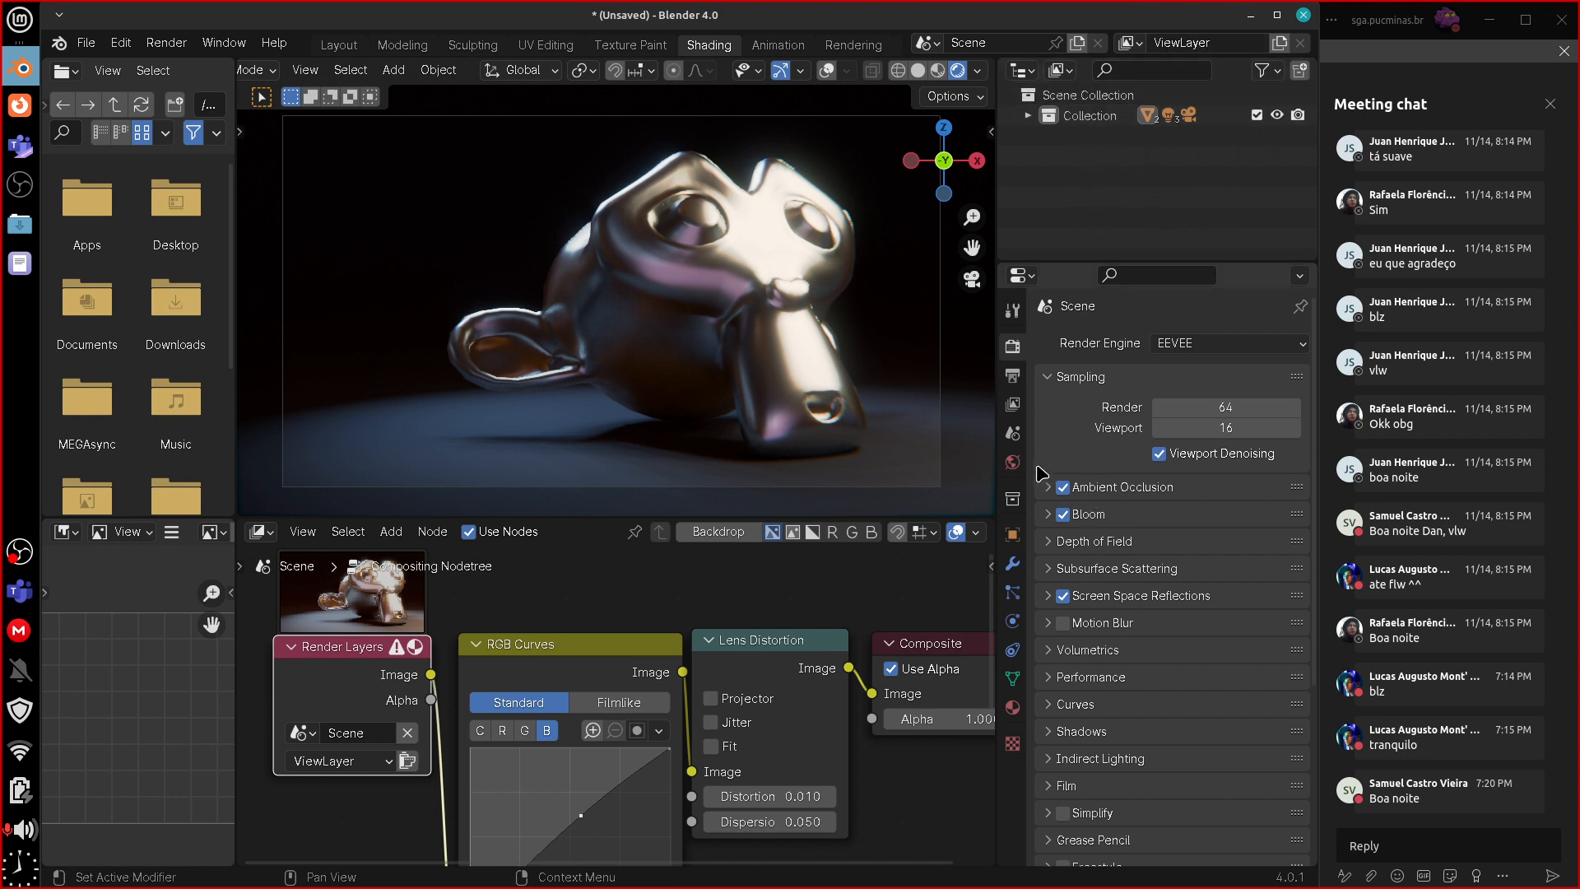
{"action": "left_click", "coordinate": [1013, 404]}
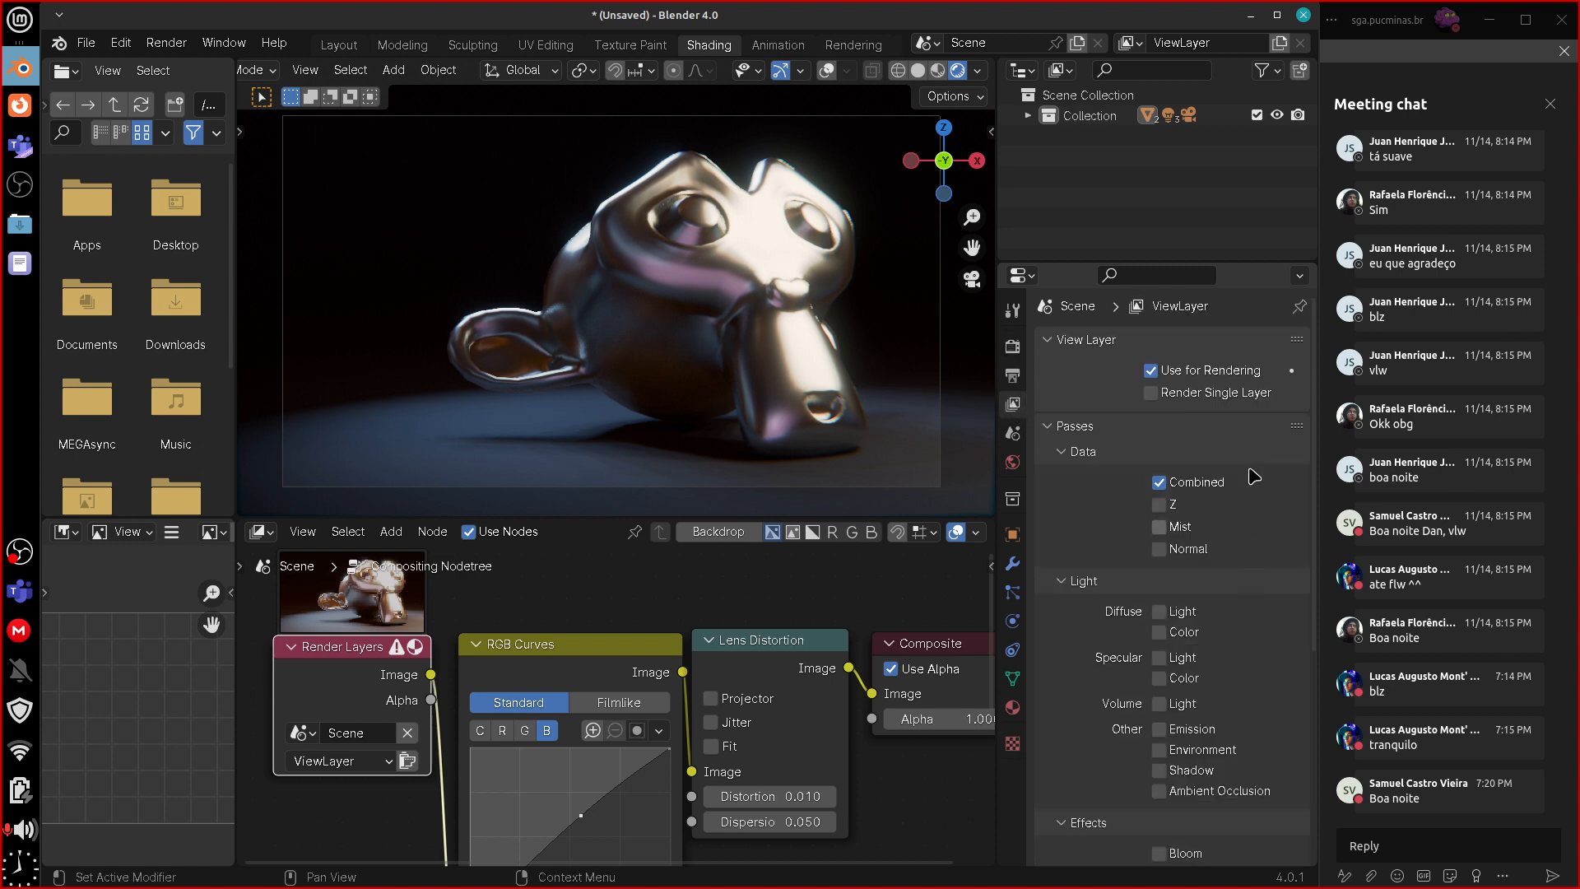
{"action": "left_click", "coordinate": [1060, 455]}
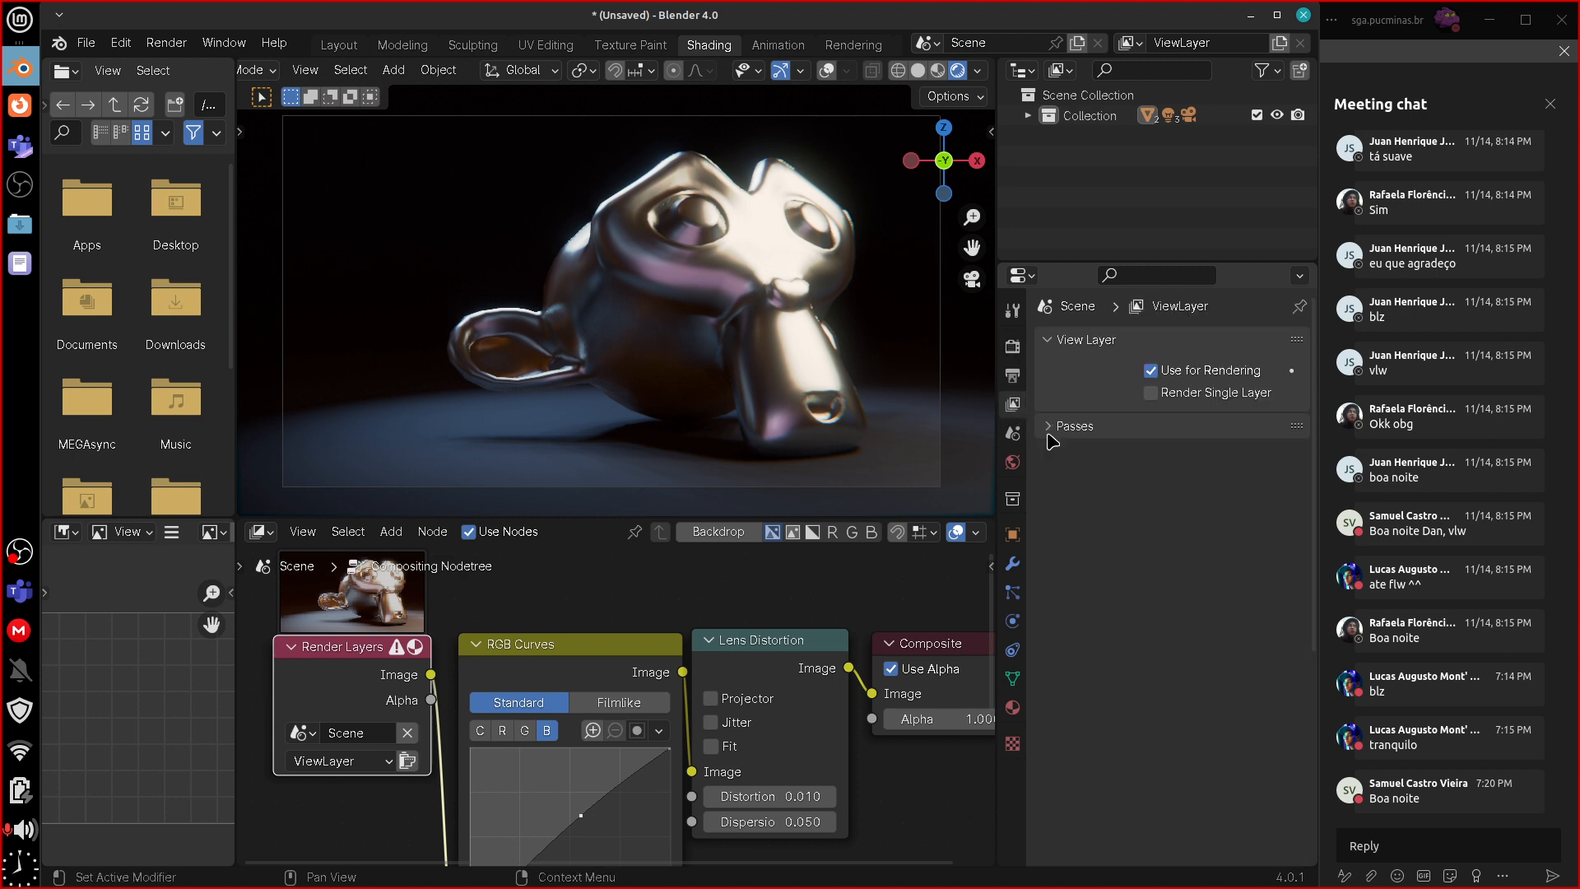
{"action": "left_click", "coordinate": [1060, 341]}
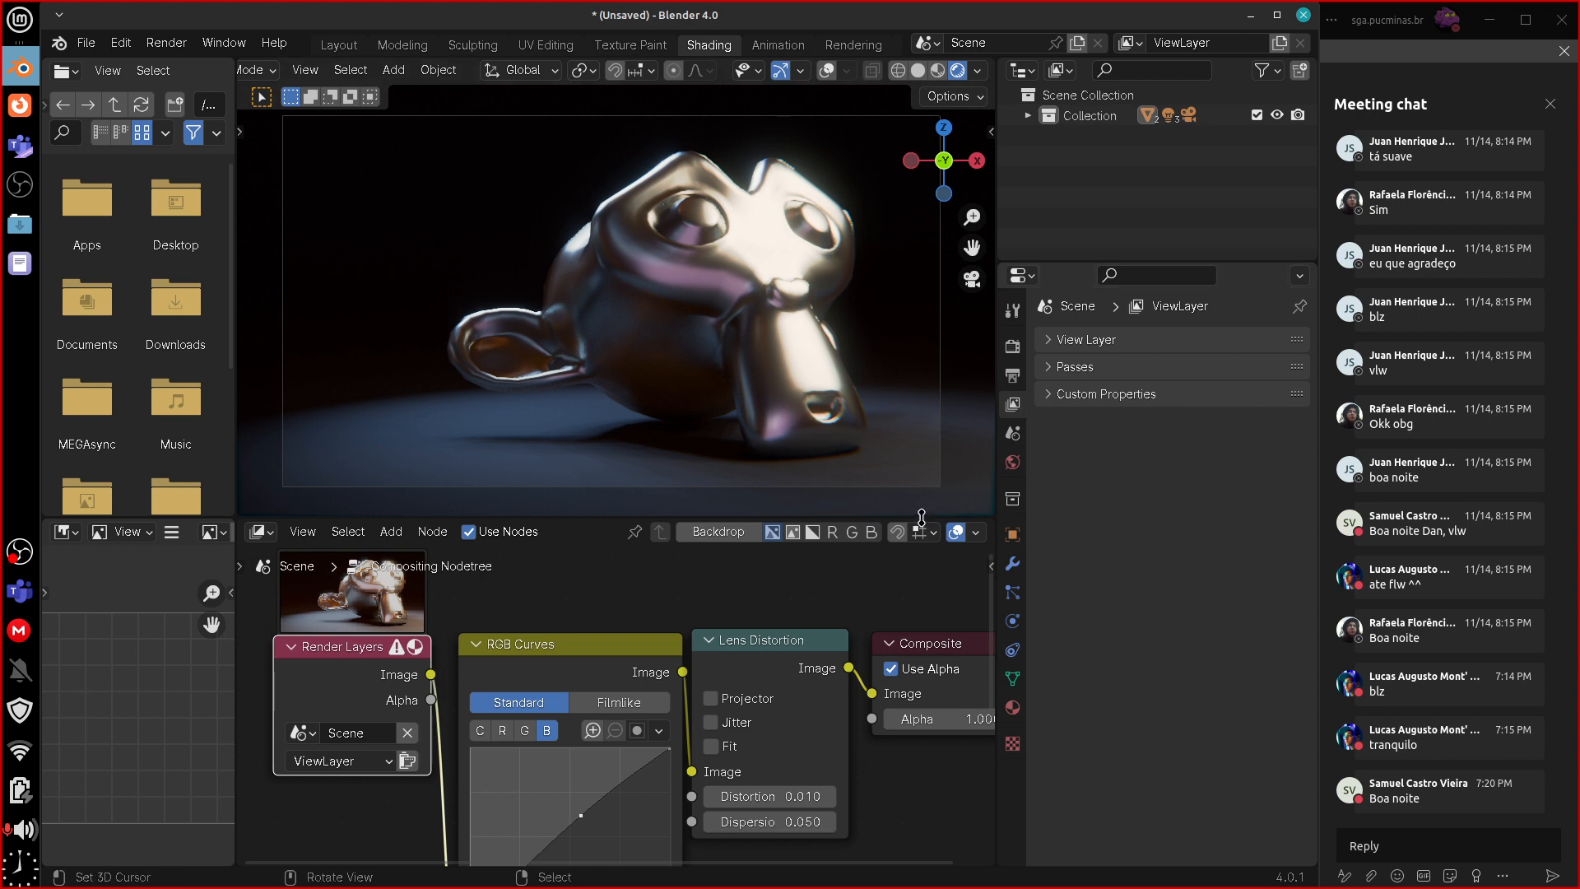
- Make the compositor area slightly taller and tidy the spacing of the Composite, Lens Distortion and RGB Curves nodes
{"action": "left_click_drag", "start_coordinate": [926, 519], "coordinate": [926, 491]}
{"action": "middle_click_drag", "start_coordinate": [930, 739], "coordinate": [924, 732]}
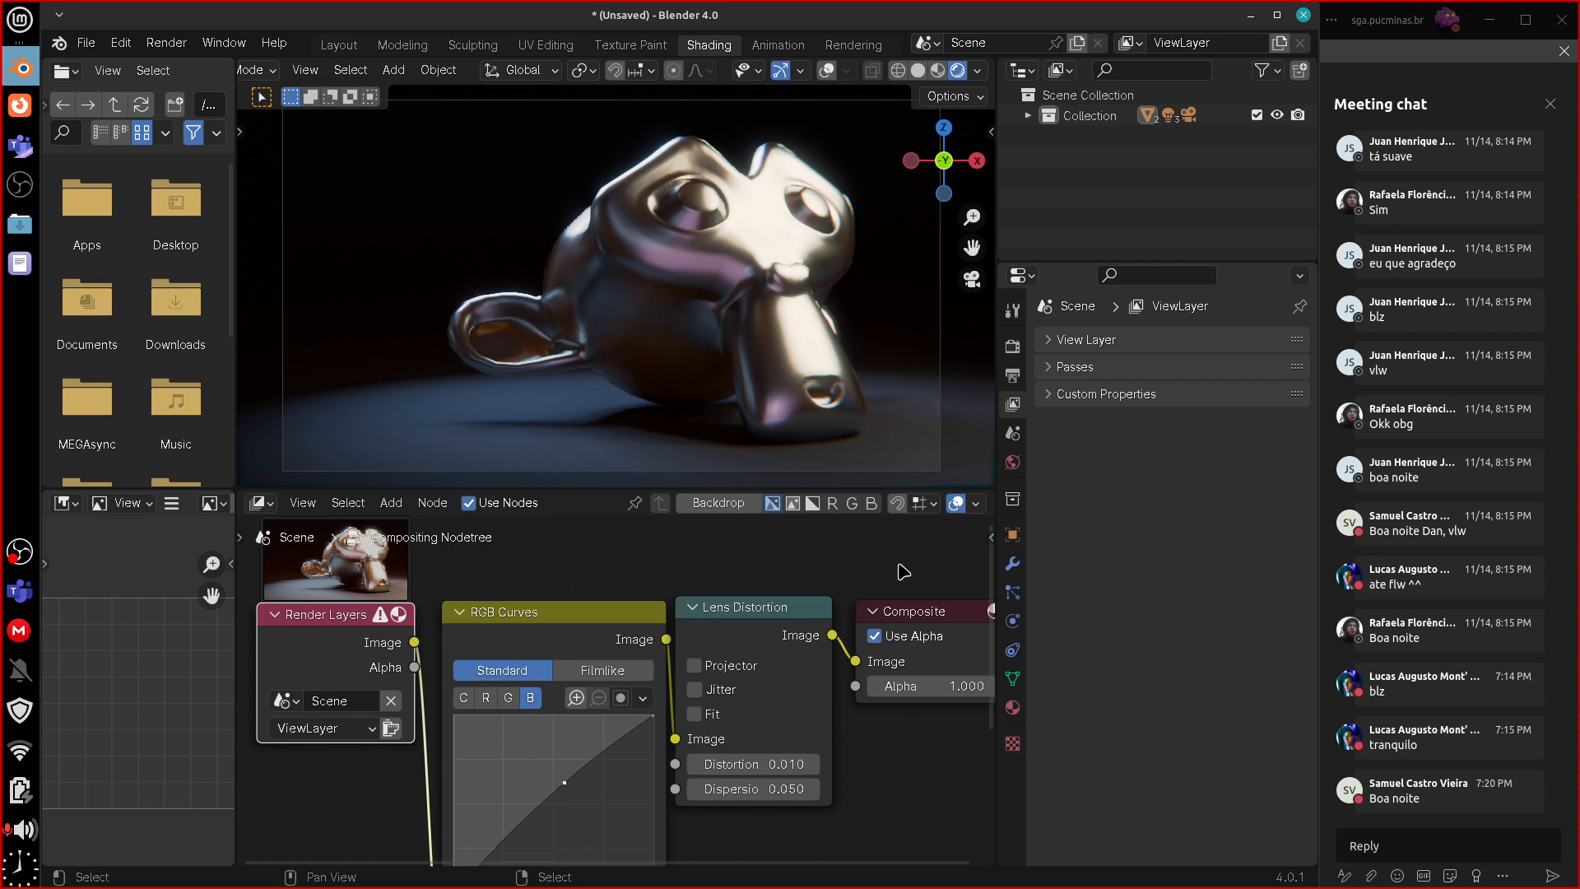
{"action": "left_click_drag", "start_coordinate": [910, 619], "coordinate": [907, 616]}
{"action": "left_click_drag", "start_coordinate": [765, 619], "coordinate": [767, 619]}
{"action": "left_click_drag", "start_coordinate": [574, 607], "coordinate": [585, 614]}
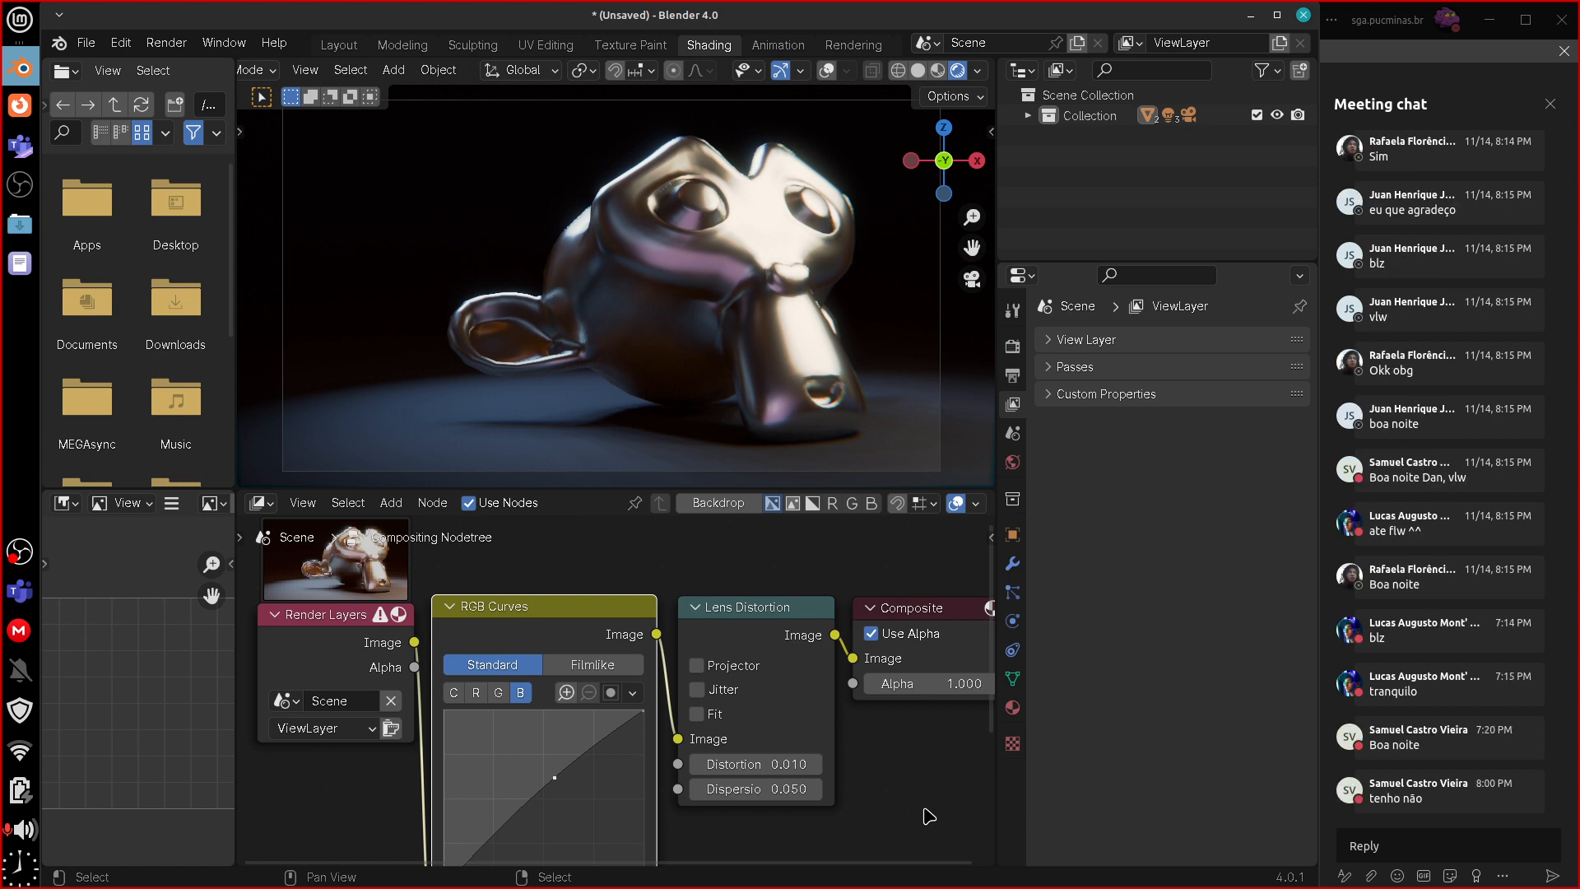
- Minimize Blender and Firefox to check the Teams meeting, and switch back to Blender
{"action": "left_click", "coordinate": [1250, 15]}
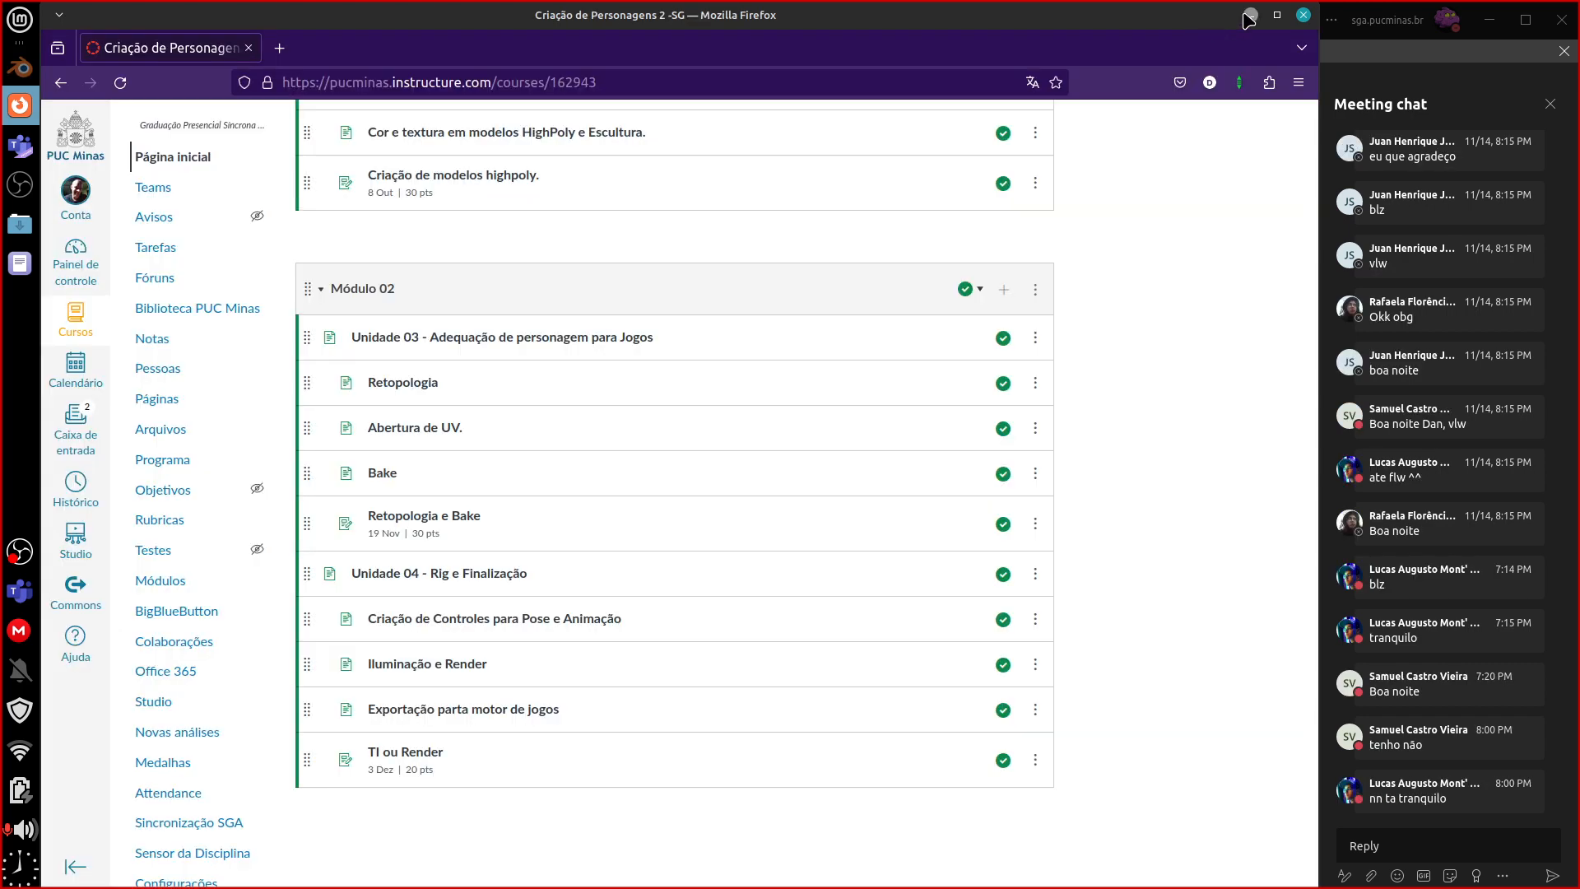
{"action": "left_click", "coordinate": [1246, 16]}
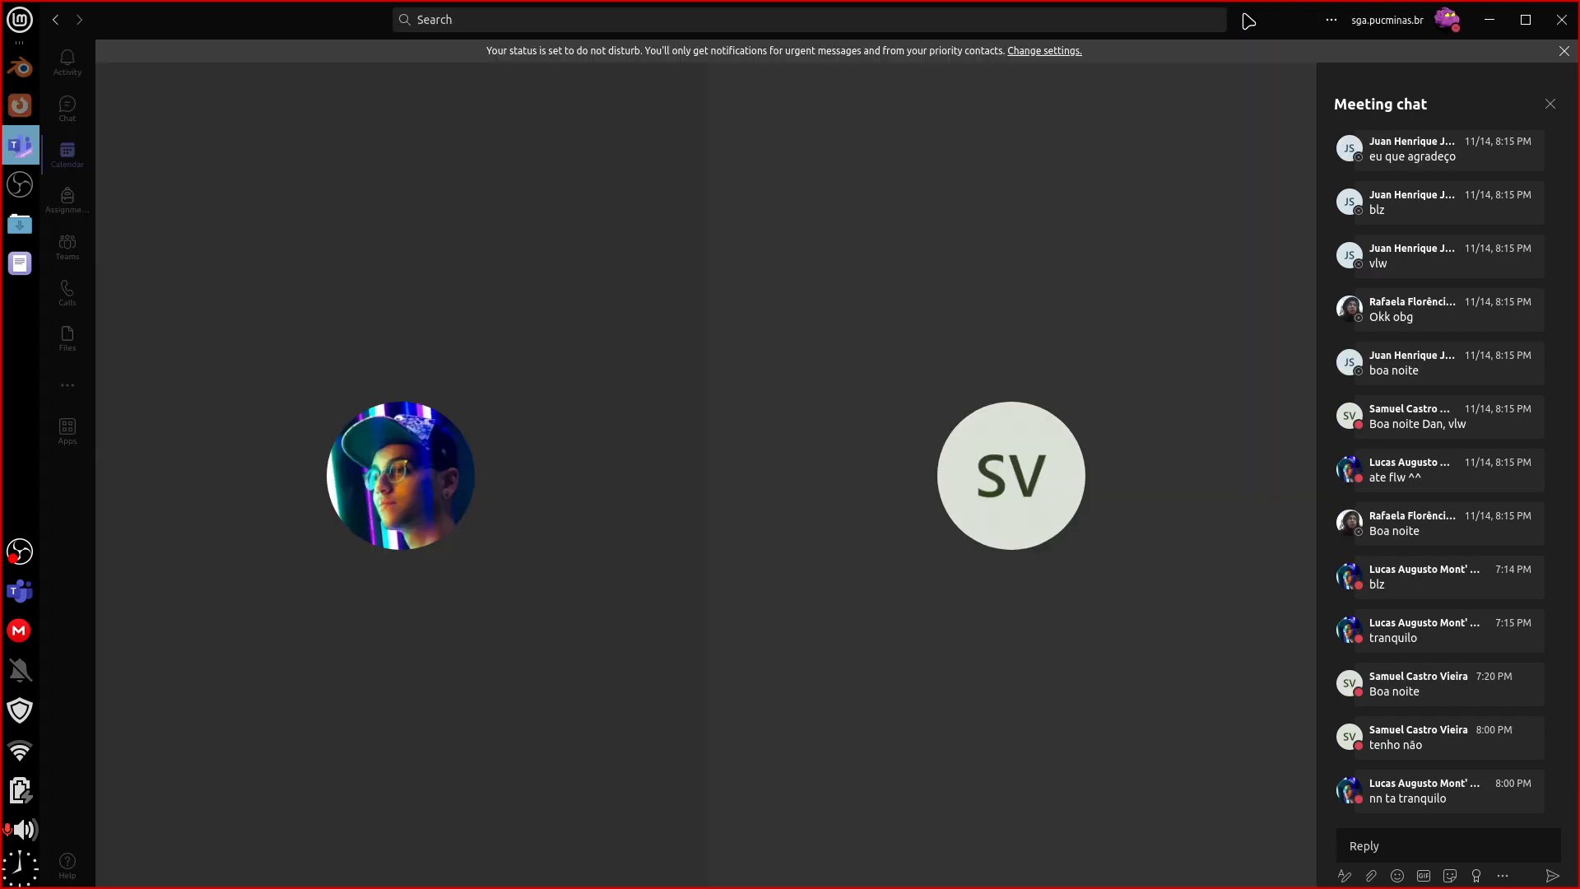
{"action": "left_click", "coordinate": [22, 69]}
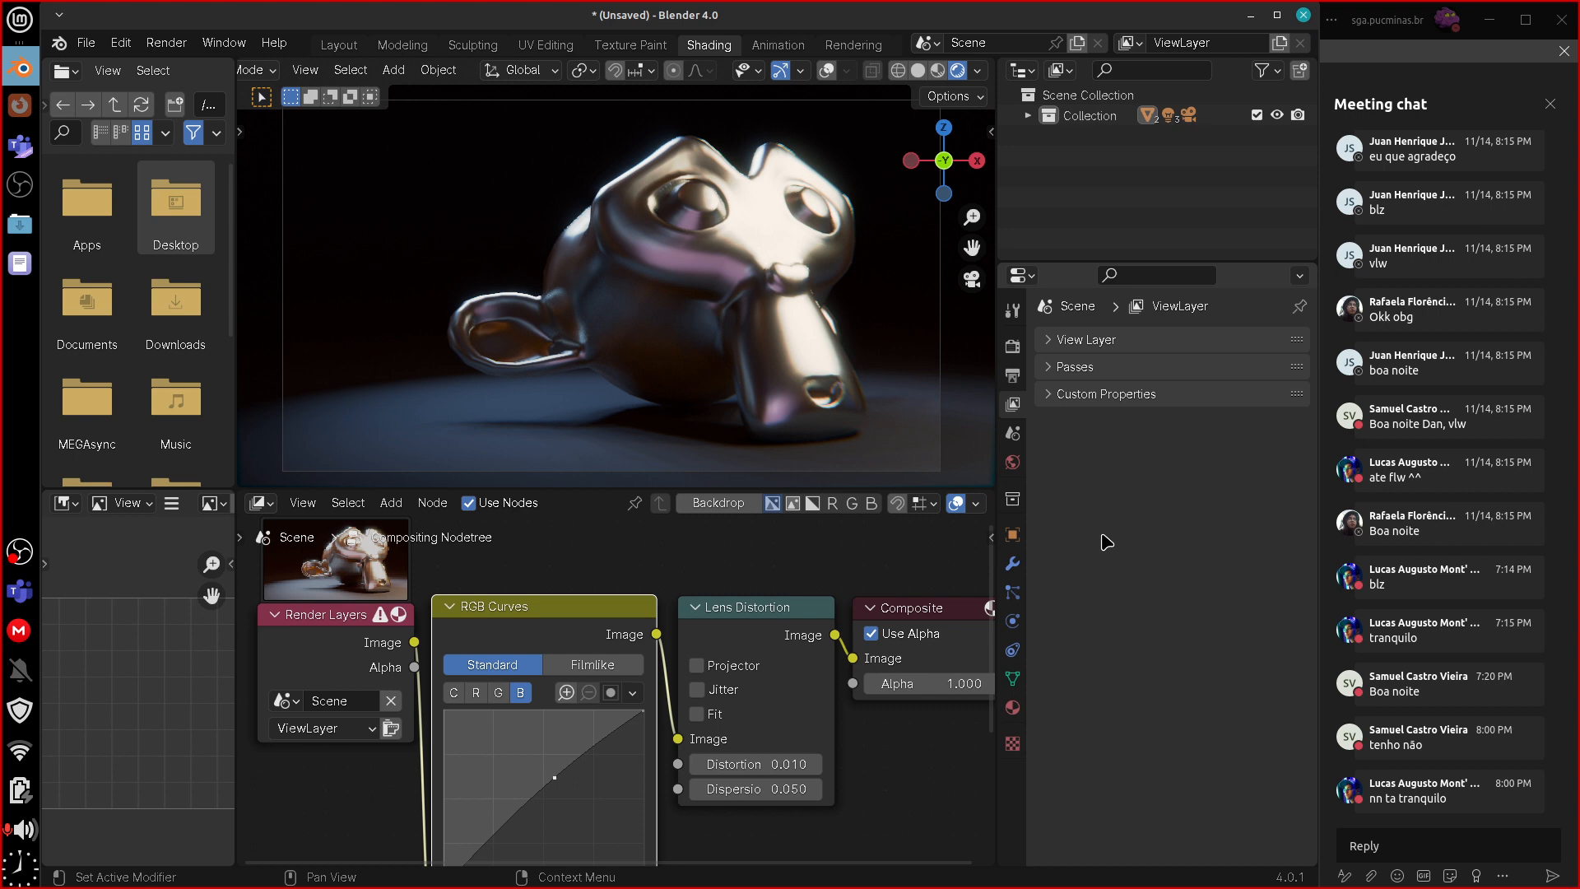
{"action": "right_click", "coordinate": [31, 550]}
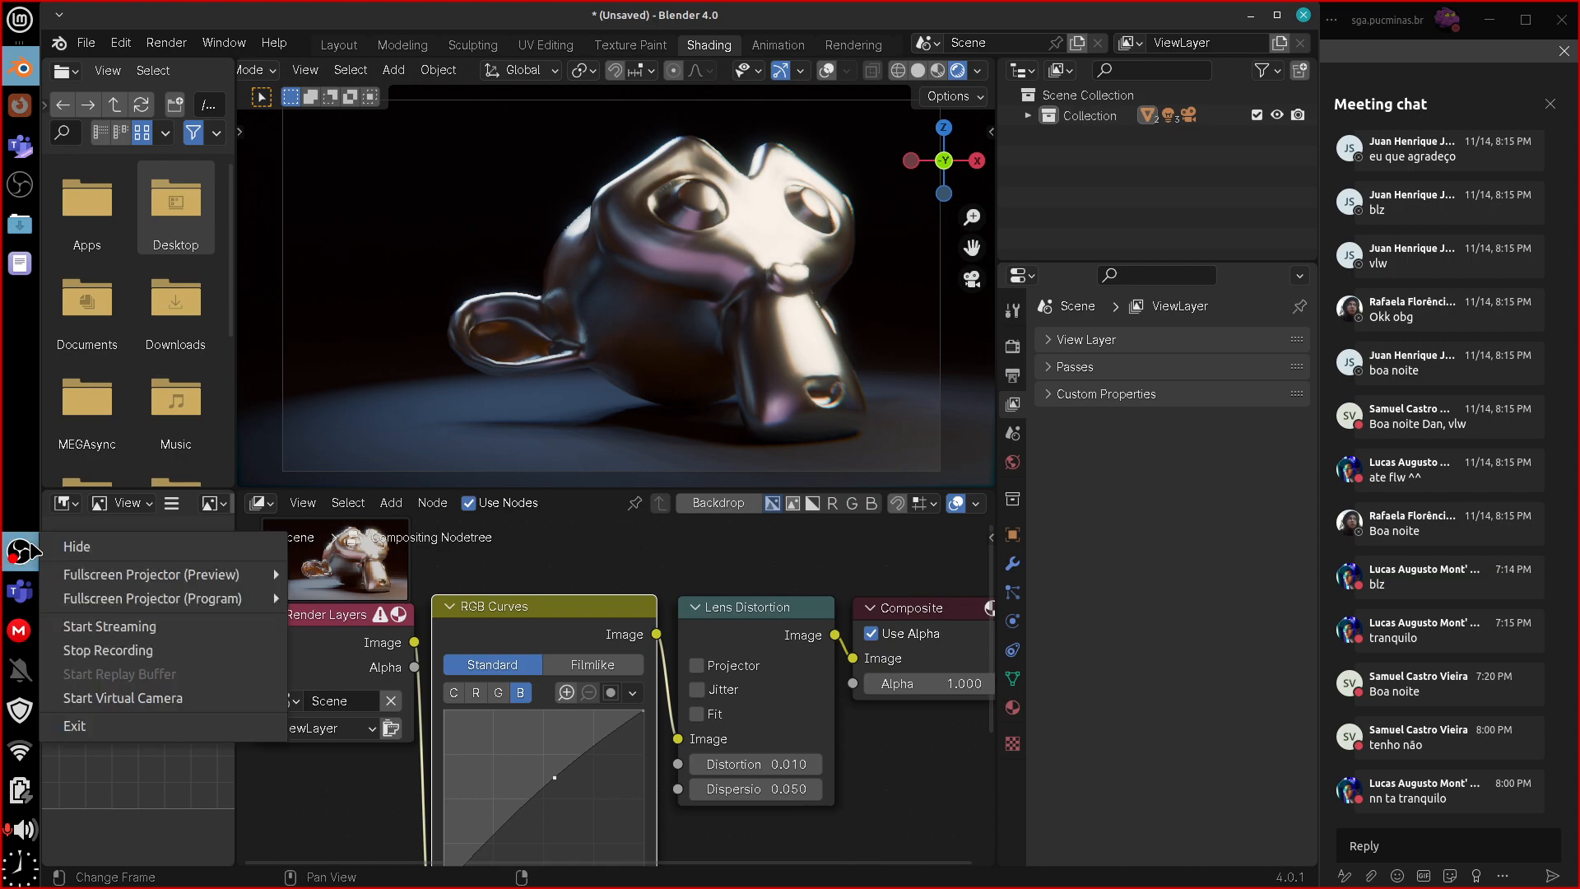